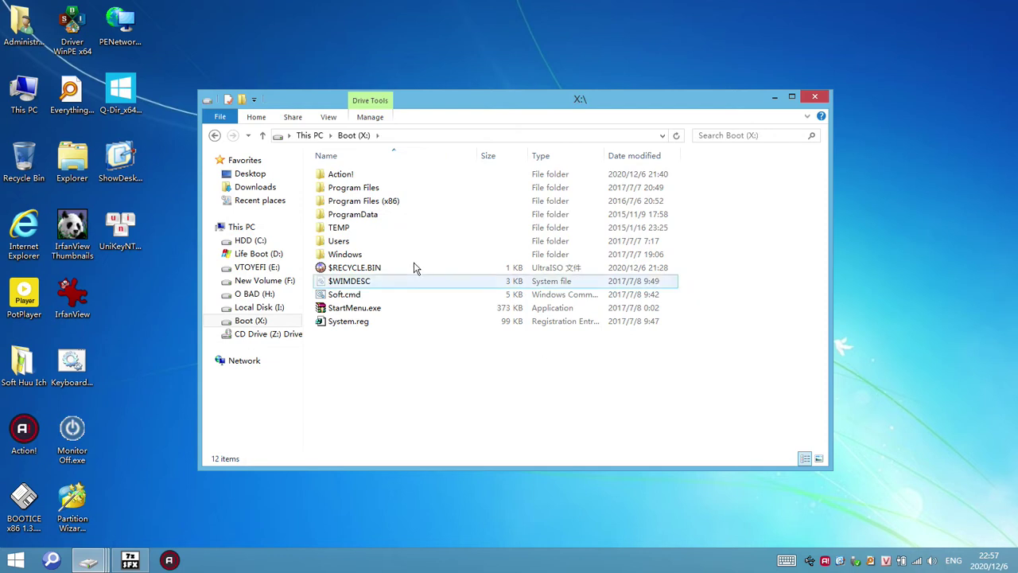
Step: Check the Video folder inside the Action! folder on the Boot (X:) drive
{"action": "double_click", "coordinate": [343, 175]}
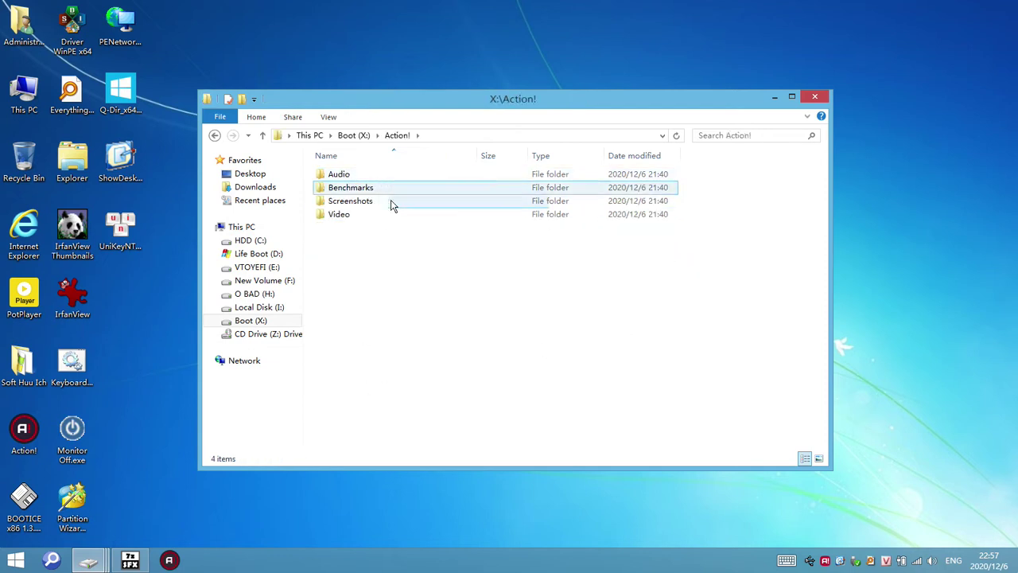
{"action": "double_click", "coordinate": [349, 217]}
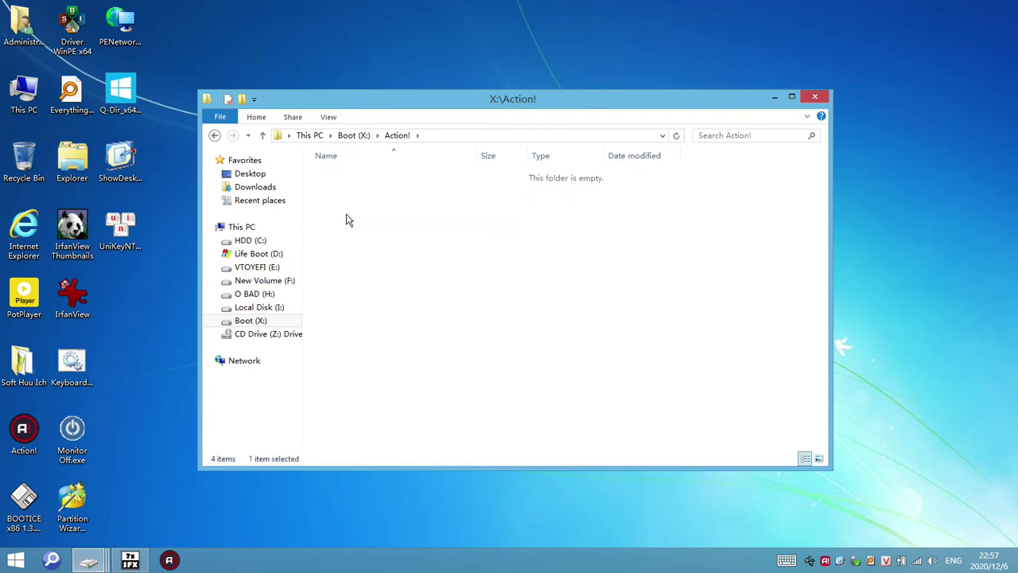
{"action": "left_click", "coordinate": [496, 135]}
{"action": "key", "text": "Escape"}
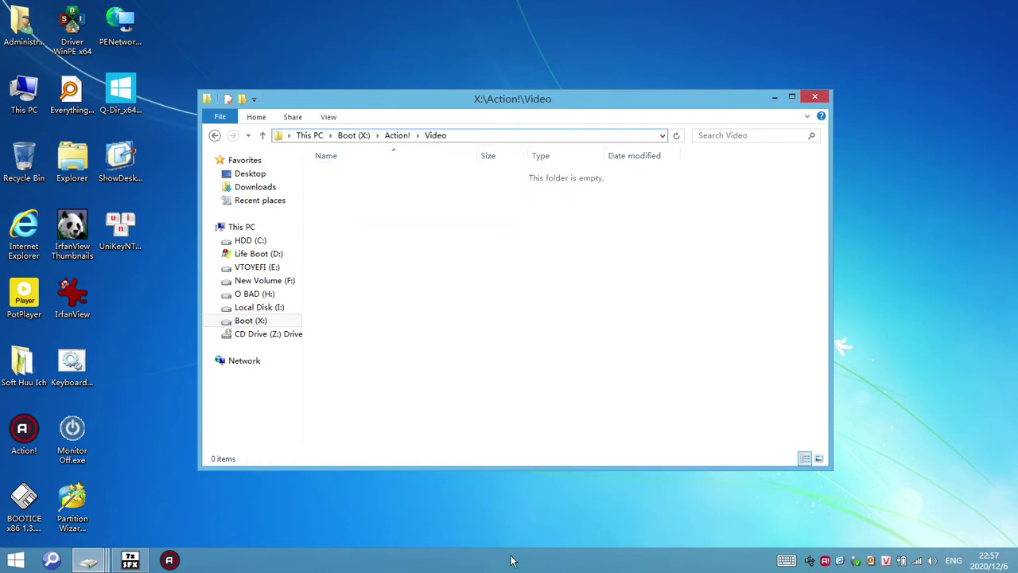
{"action": "left_click", "coordinate": [824, 560]}
{"action": "left_click", "coordinate": [851, 82]}
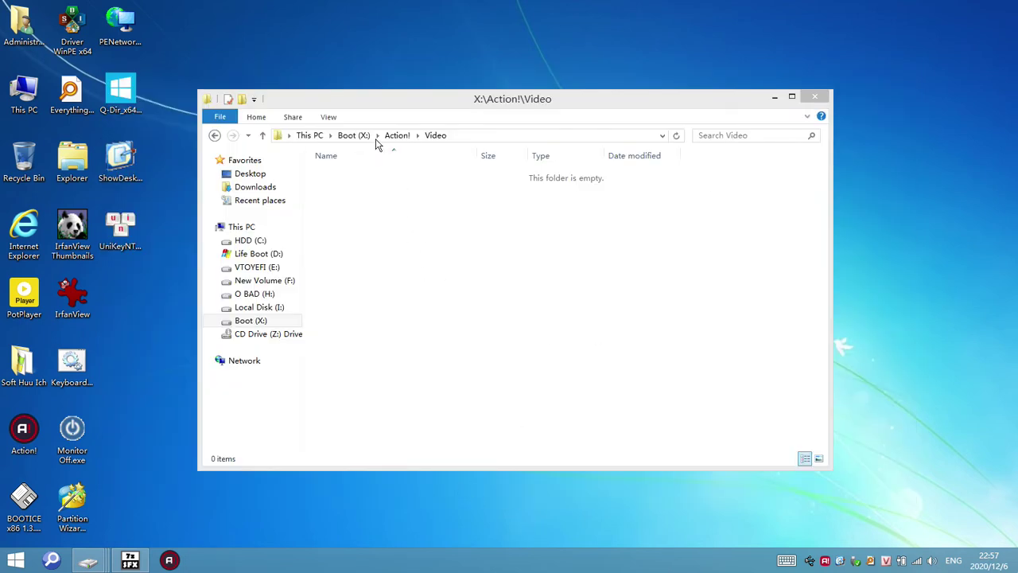
Step: Show the drives under This PC, inspect Boot (X:), and minimize the window
{"action": "left_click", "coordinate": [243, 226]}
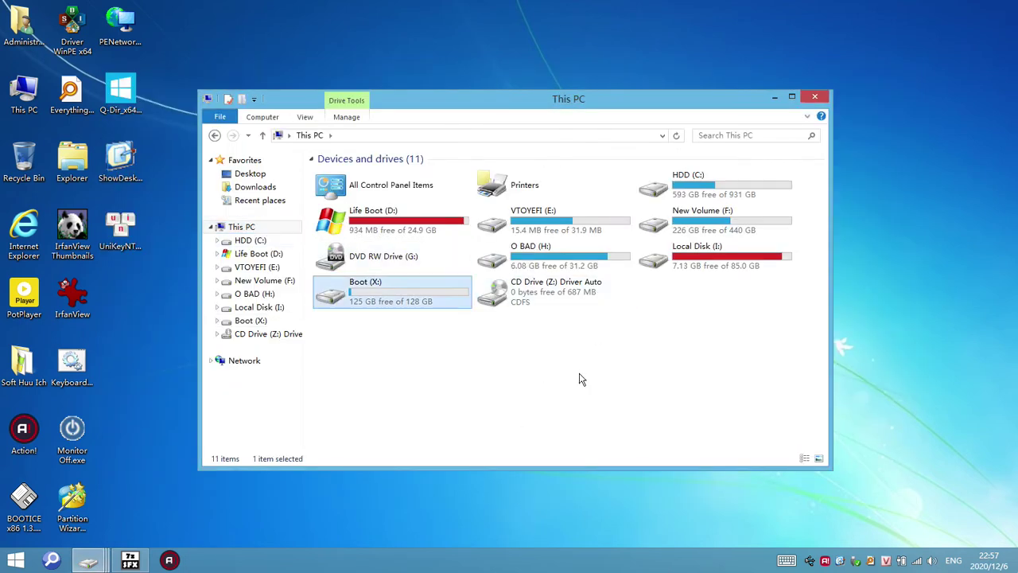
{"action": "left_click", "coordinate": [411, 300]}
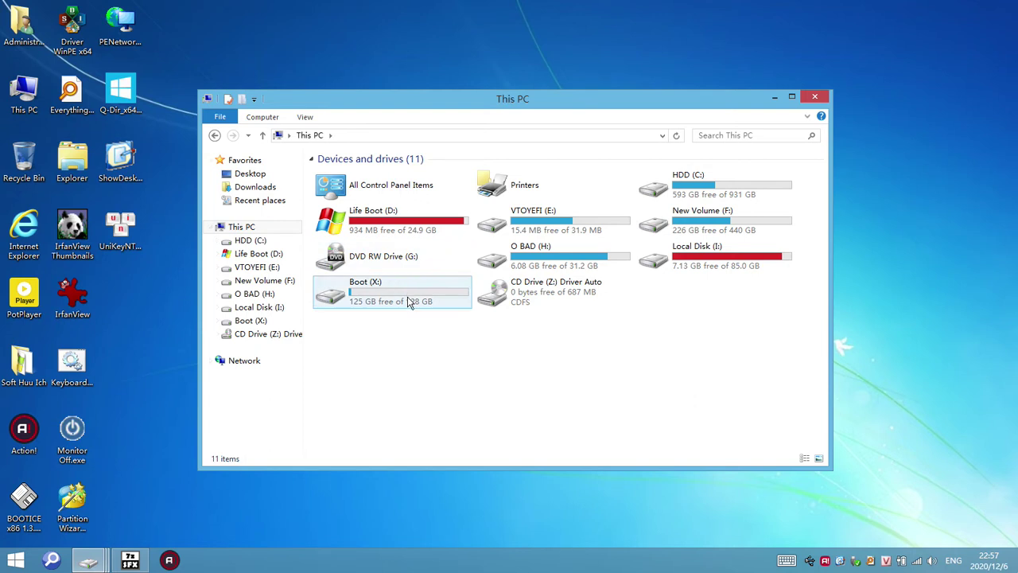
{"action": "left_click", "coordinate": [470, 332]}
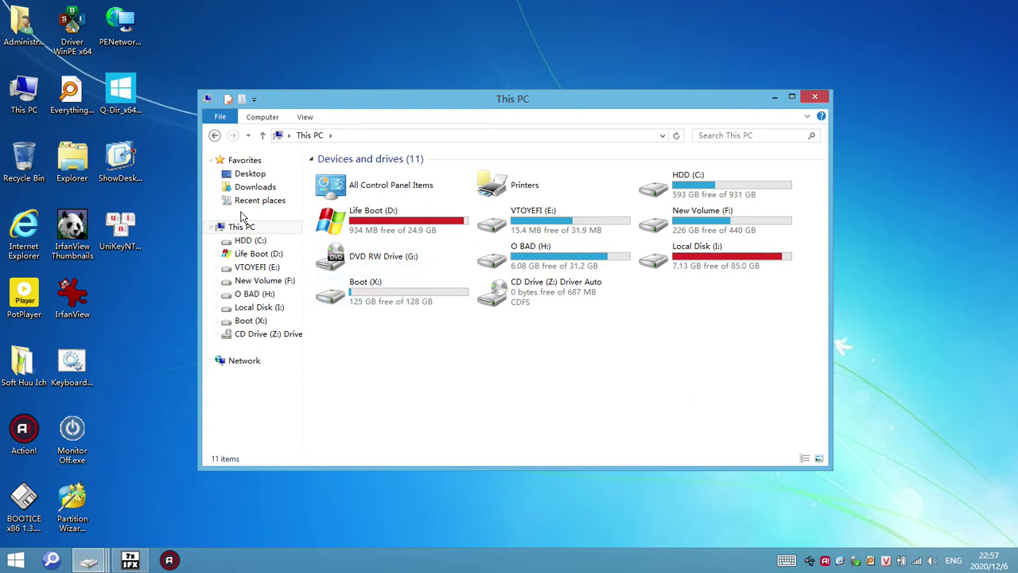
{"action": "left_click", "coordinate": [775, 97]}
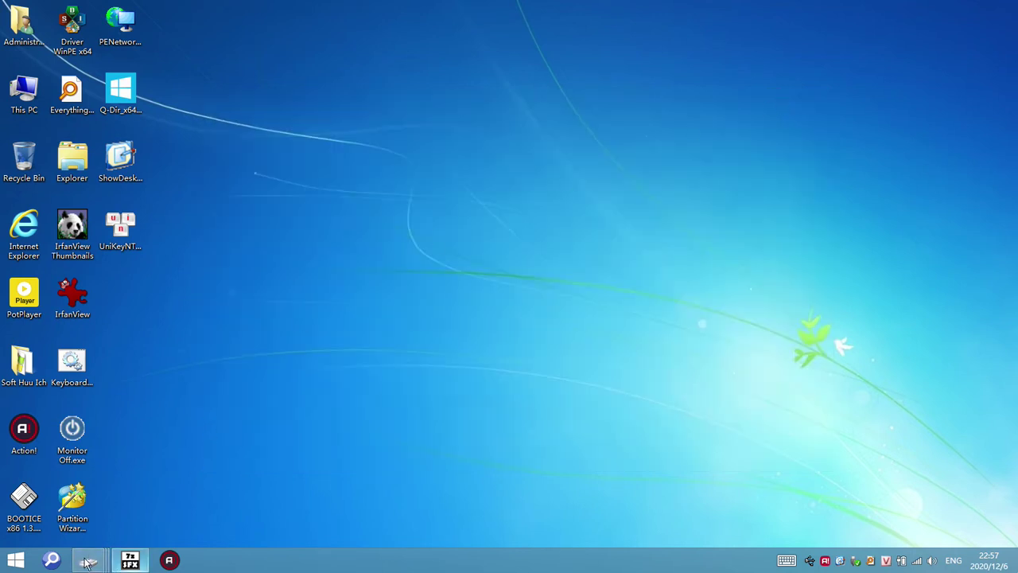
Step: Close the This PC window and bring up the C:\ window that holds the CentBrowser installers
{"action": "mouse_move", "coordinate": [87, 561]}
{"action": "mouse_move", "coordinate": [204, 477]}
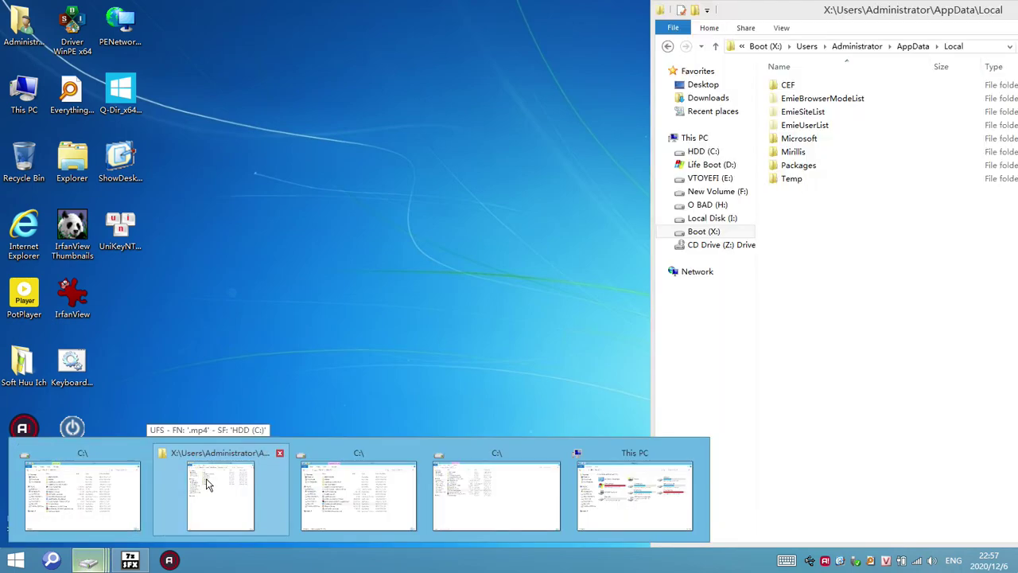
{"action": "mouse_move", "coordinate": [413, 485]}
{"action": "mouse_move", "coordinate": [503, 490]}
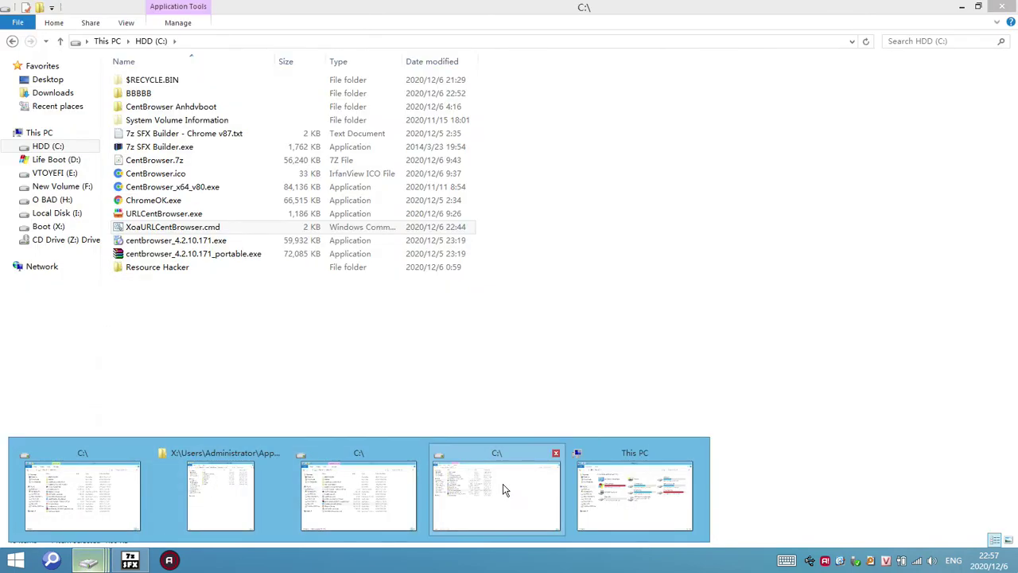
{"action": "mouse_move", "coordinate": [623, 475]}
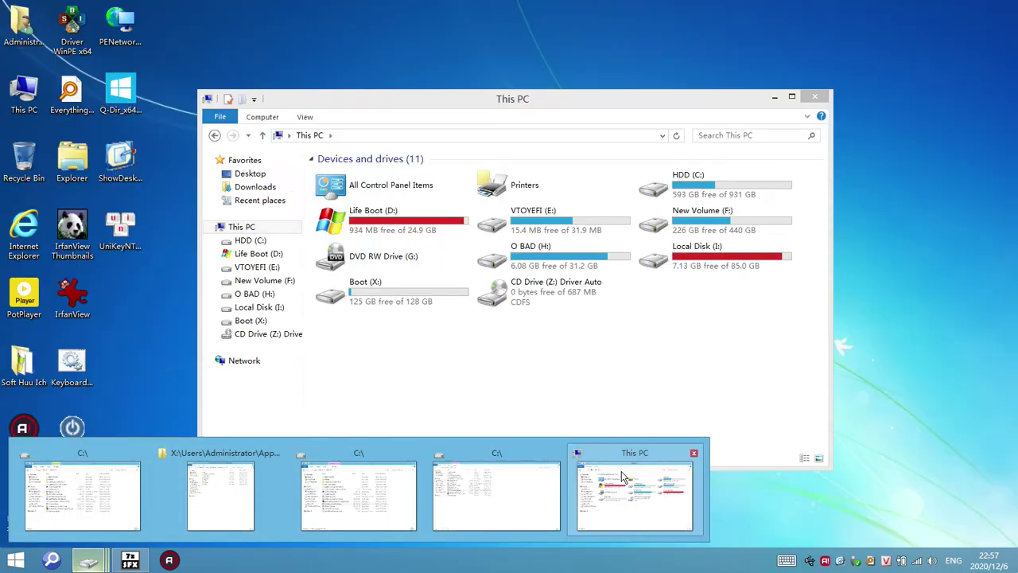
{"action": "left_click", "coordinate": [694, 455]}
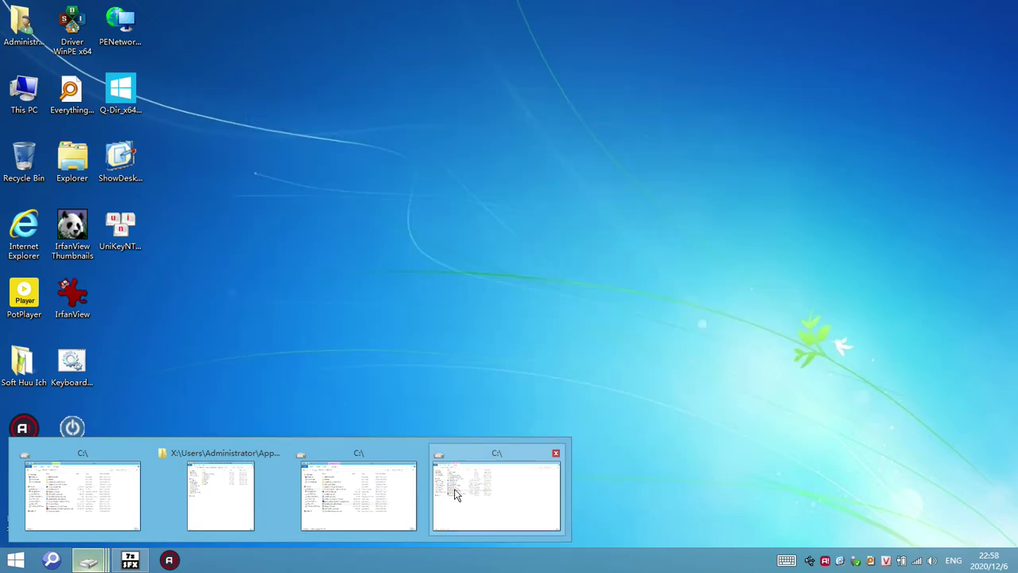
{"action": "mouse_move", "coordinate": [382, 500]}
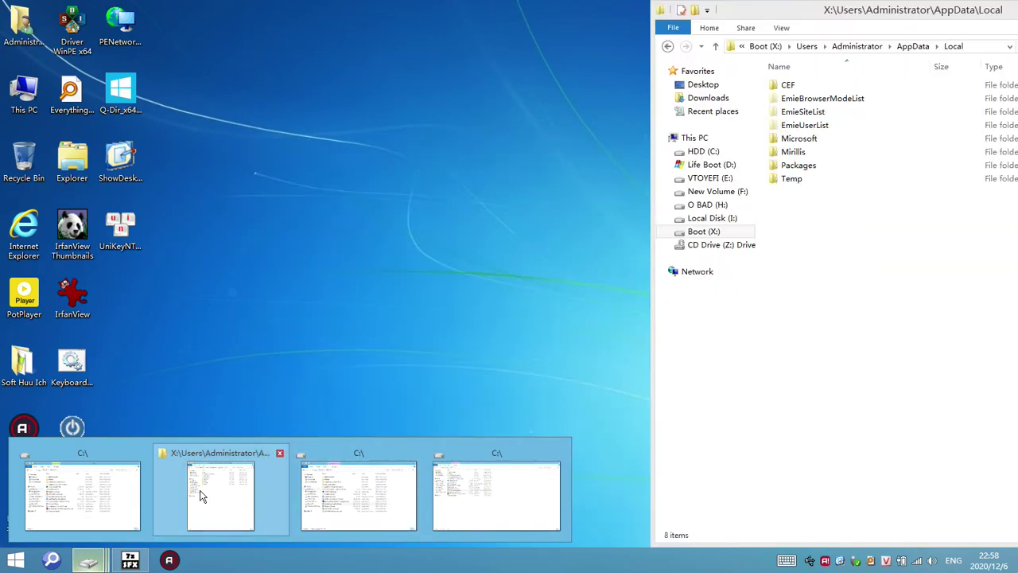
{"action": "mouse_move", "coordinate": [56, 496]}
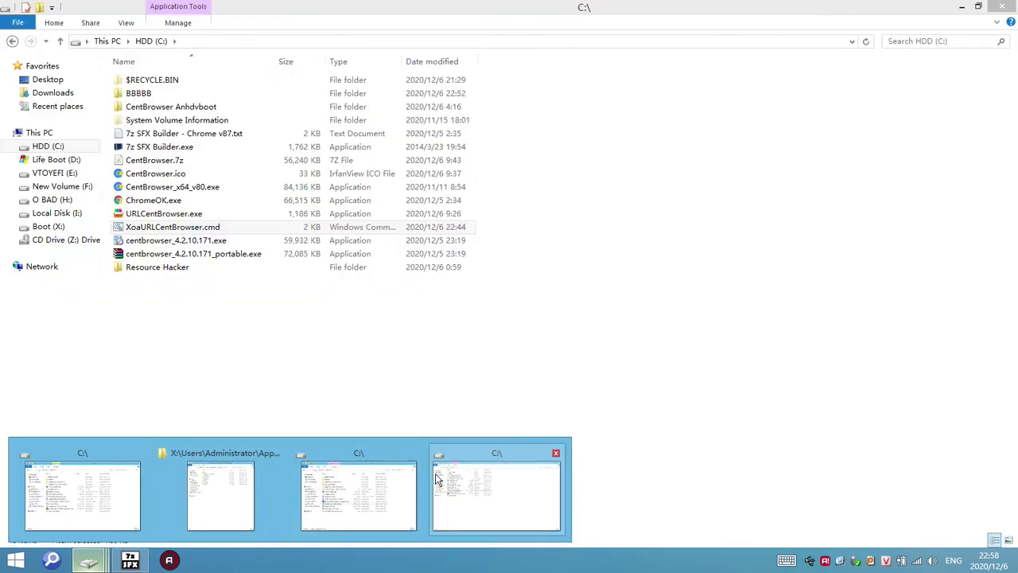
{"action": "left_click", "coordinate": [437, 479]}
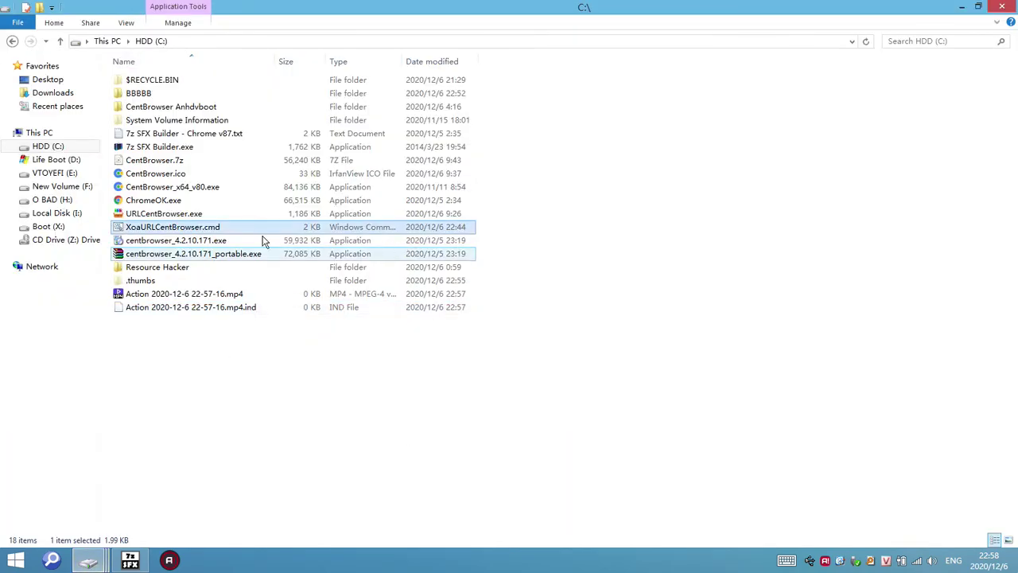
Step: Run centbrowser_4.2.10.171.exe, expand the custom options and start the installation in X:\Users\Administrator\AppData\Local\
{"action": "right_click", "coordinate": [209, 247]}
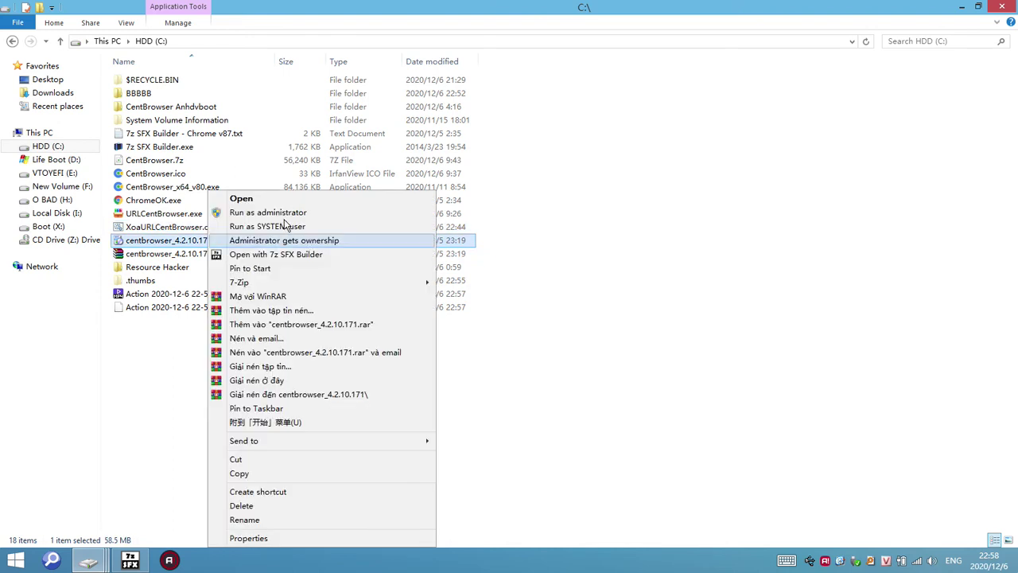
{"action": "left_click", "coordinate": [630, 256]}
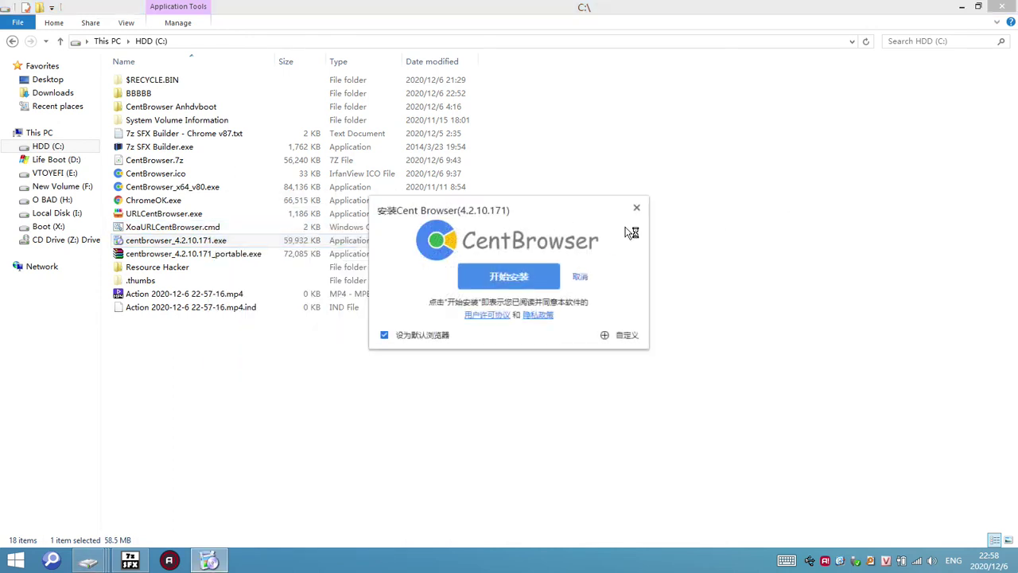
{"action": "left_click", "coordinate": [622, 336]}
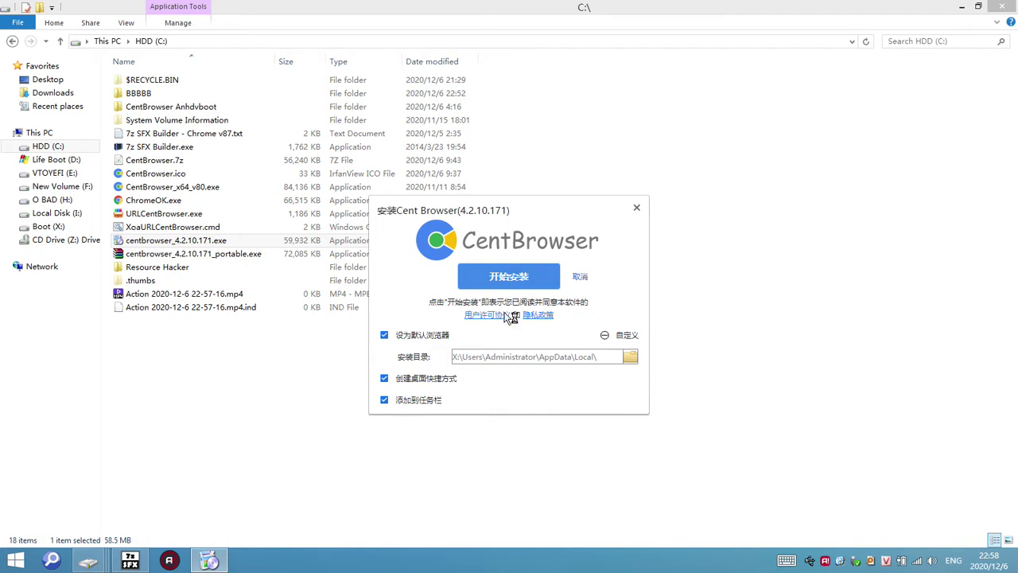
{"action": "left_click", "coordinate": [540, 278]}
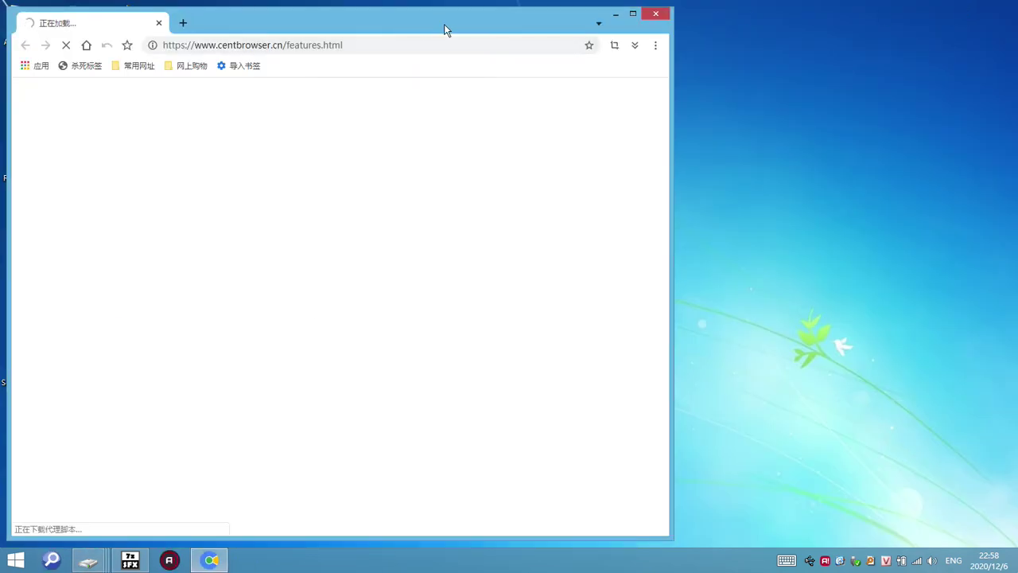
Step: Look over the Cent Browser window and its main menu, and close the browser
{"action": "left_click_drag", "start_coordinate": [444, 29], "coordinate": [648, 39]}
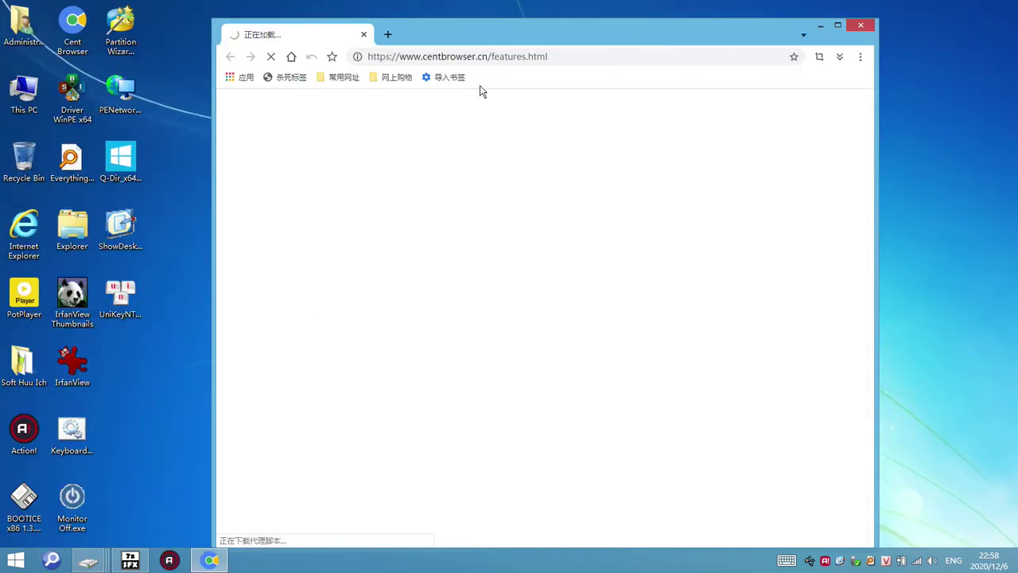
{"action": "left_click", "coordinate": [608, 53]}
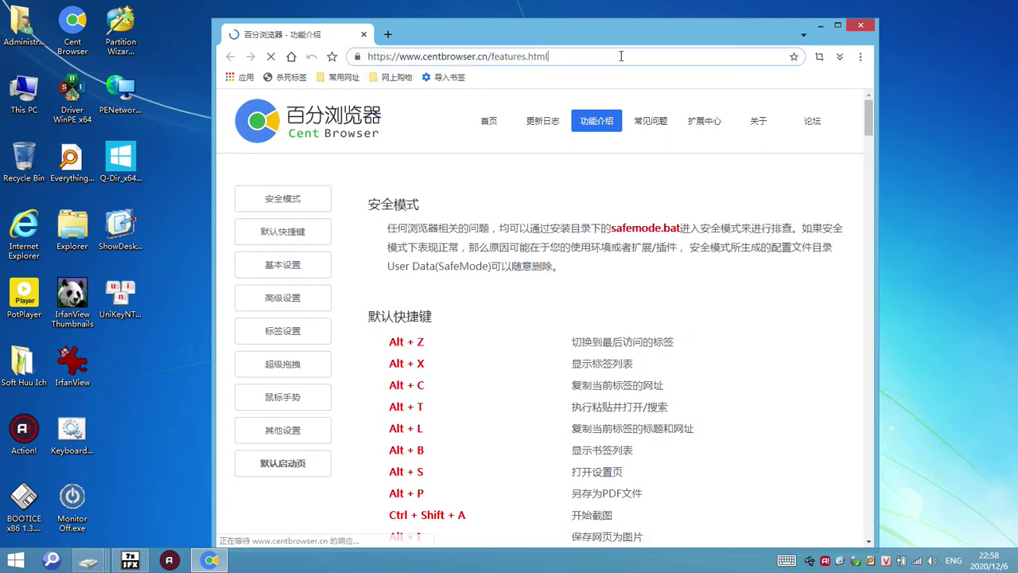
{"action": "left_click", "coordinate": [621, 55]}
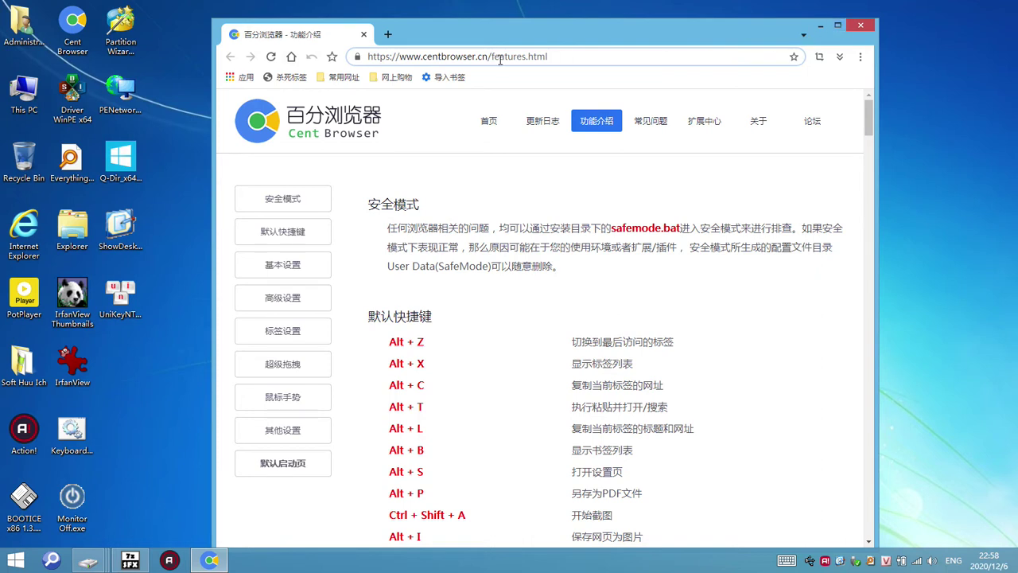
{"action": "left_click", "coordinate": [859, 58]}
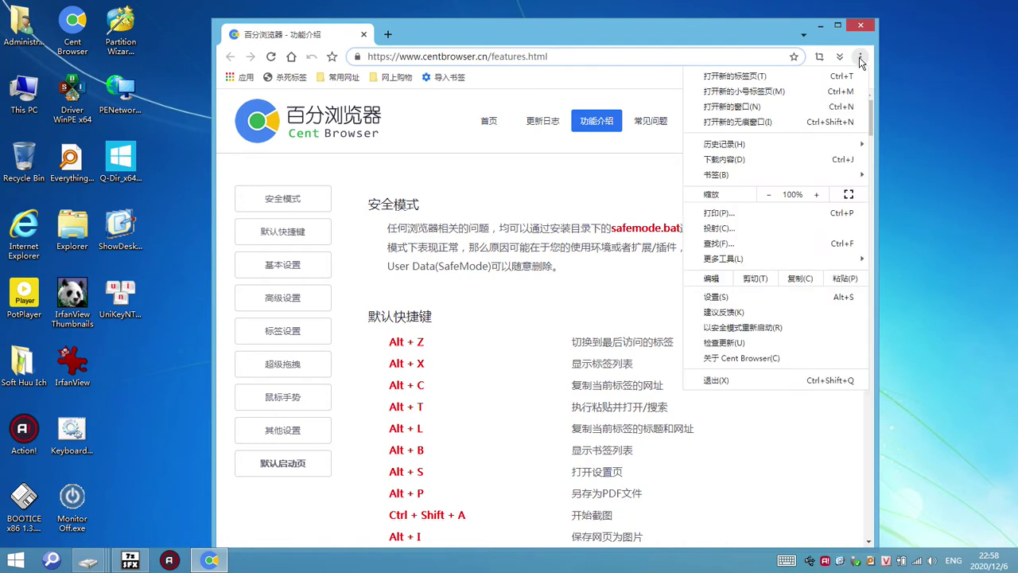
{"action": "left_click", "coordinate": [722, 33]}
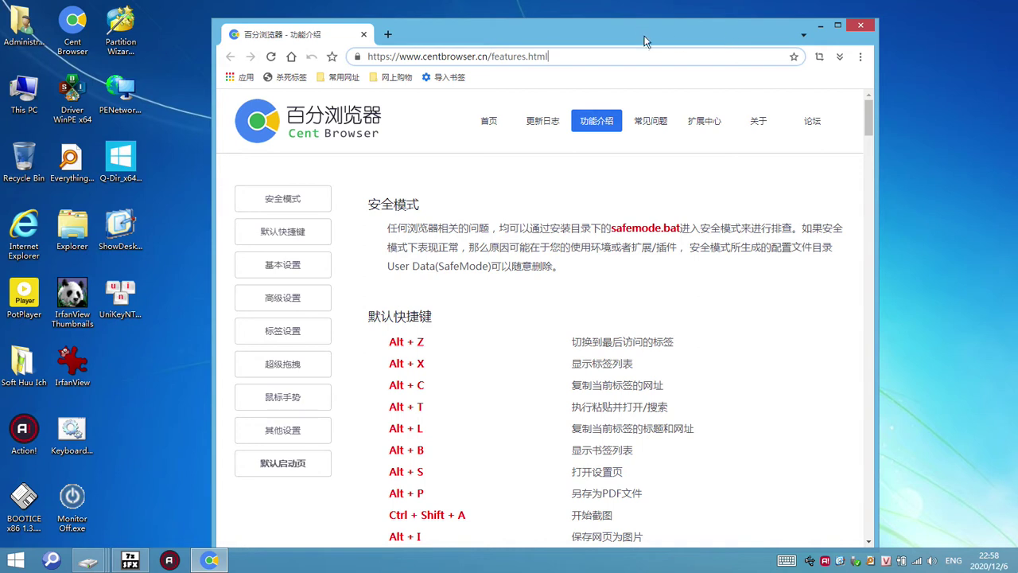
{"action": "left_click", "coordinate": [860, 29]}
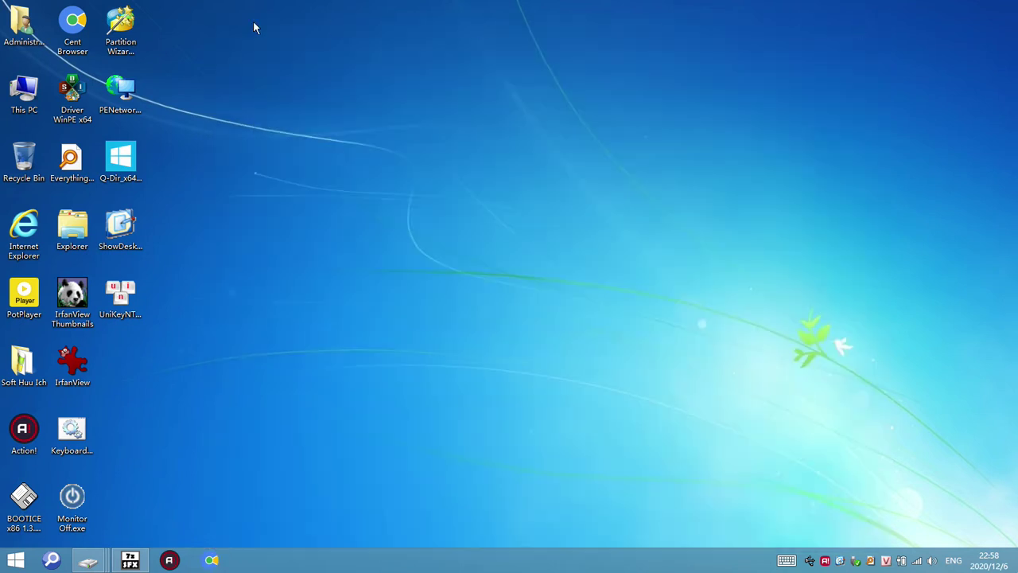
Step: Open the file location of the Cent Browser desktop shortcut and view the Application folder's full path
{"action": "right_click", "coordinate": [80, 24]}
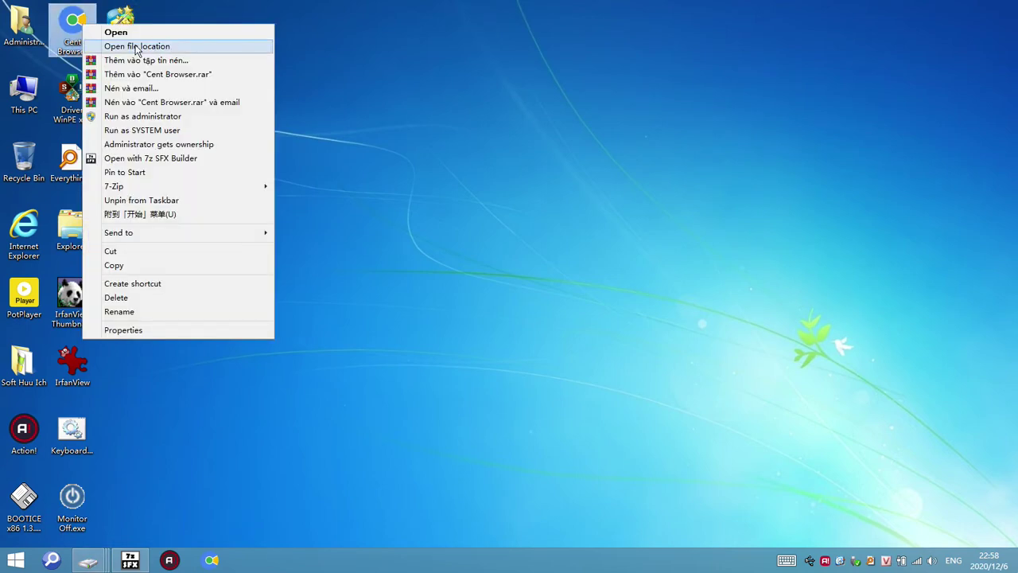
{"action": "left_click", "coordinate": [182, 49]}
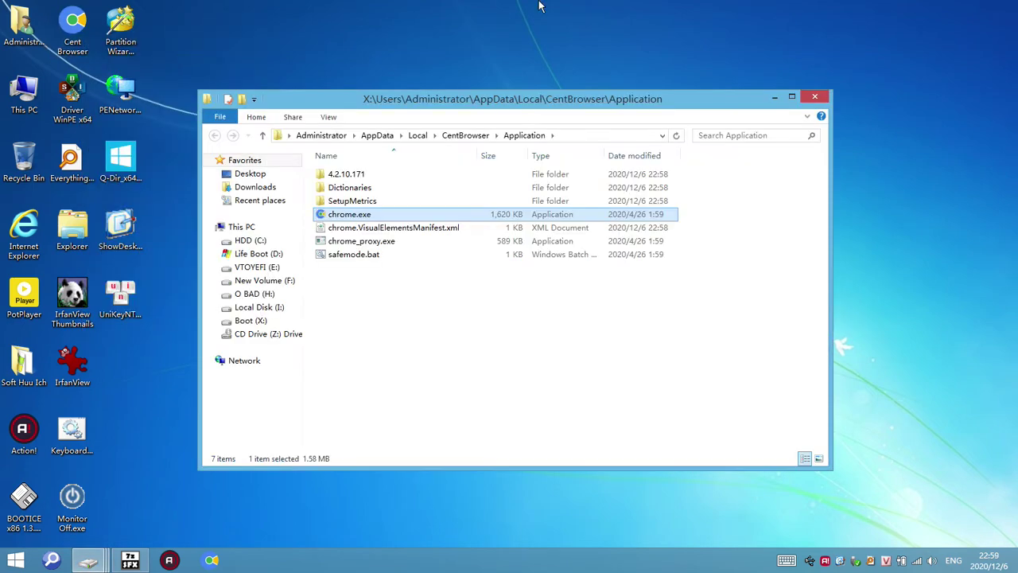
{"action": "left_click", "coordinate": [410, 327]}
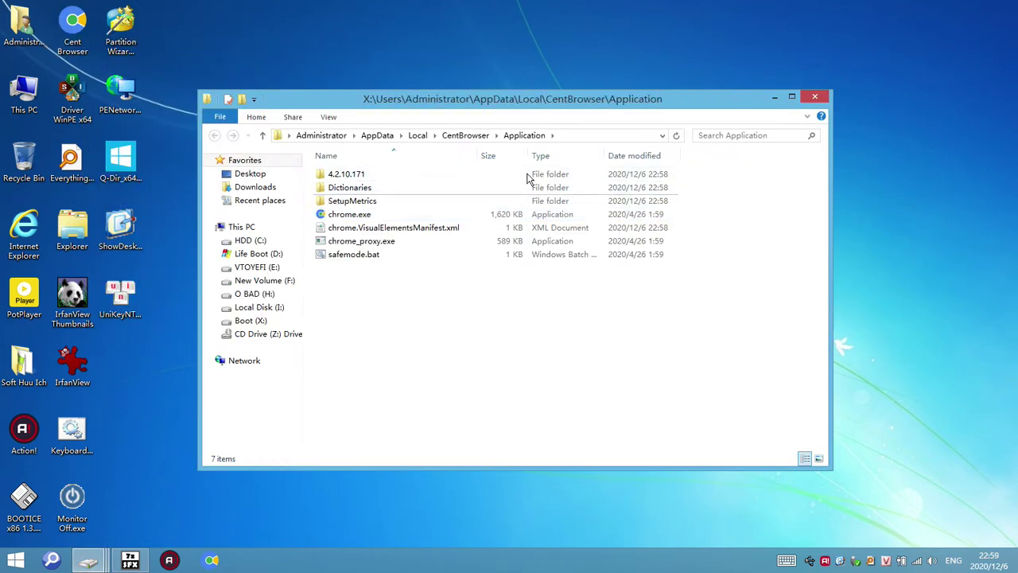
{"action": "left_click", "coordinate": [583, 134]}
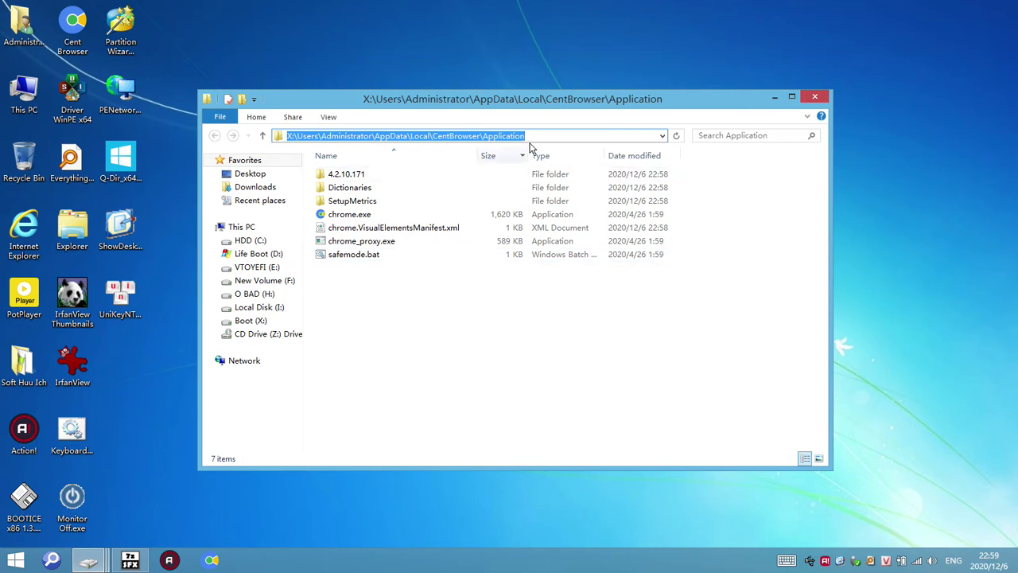
{"action": "left_click", "coordinate": [403, 302]}
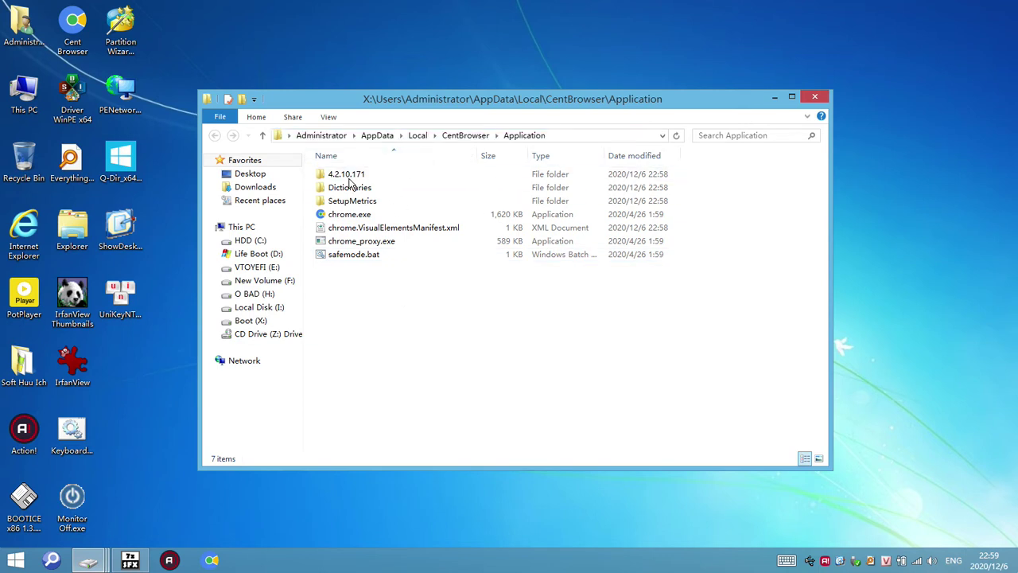
Step: Open the Installer folder inside the 4.2.10.171 folder
{"action": "left_click", "coordinate": [357, 187]}
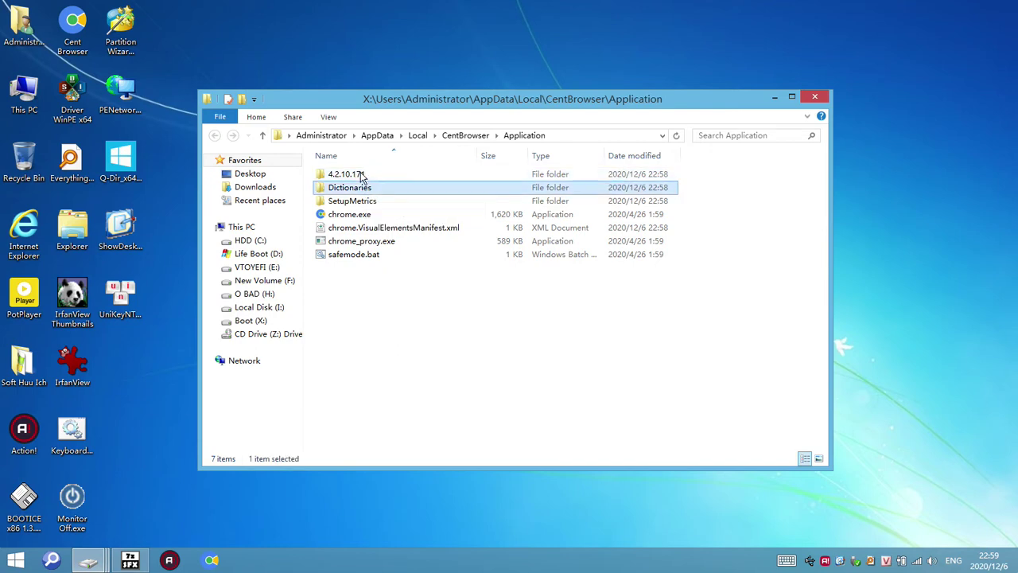
{"action": "double_click", "coordinate": [360, 175]}
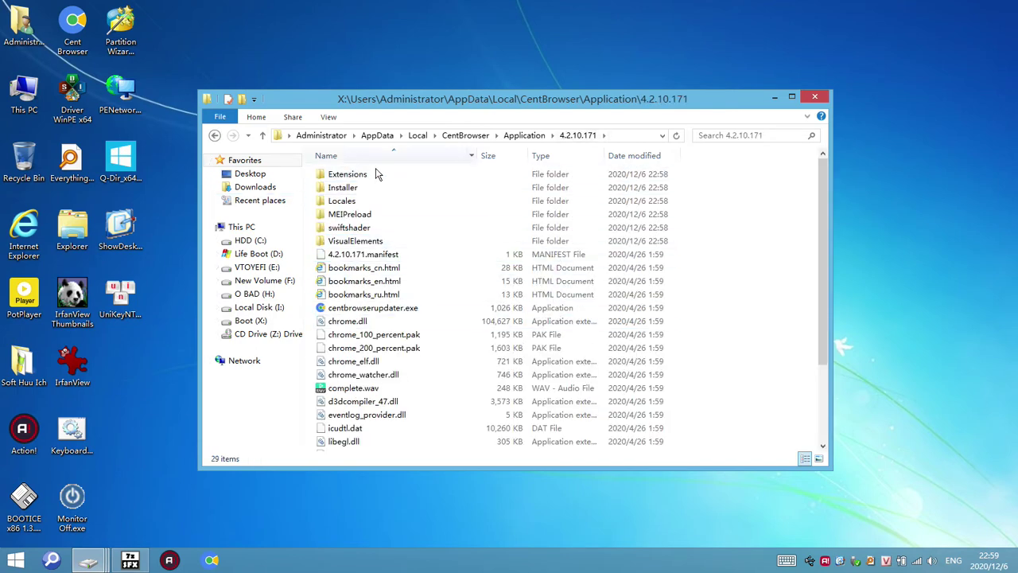
{"action": "double_click", "coordinate": [374, 188]}
Step: Check the properties of setup_resources, chrome.7z and setup.exe in the Installer folder, and permanently delete all three
{"action": "left_click_drag", "start_coordinate": [460, 243], "coordinate": [333, 171]}
{"action": "right_click", "coordinate": [393, 200]}
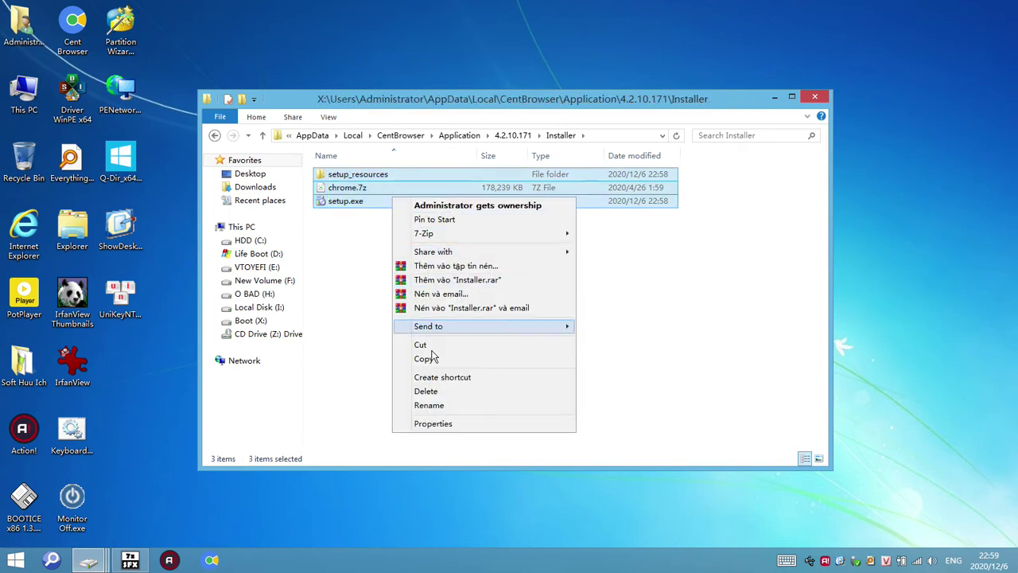
{"action": "left_click", "coordinate": [430, 423]}
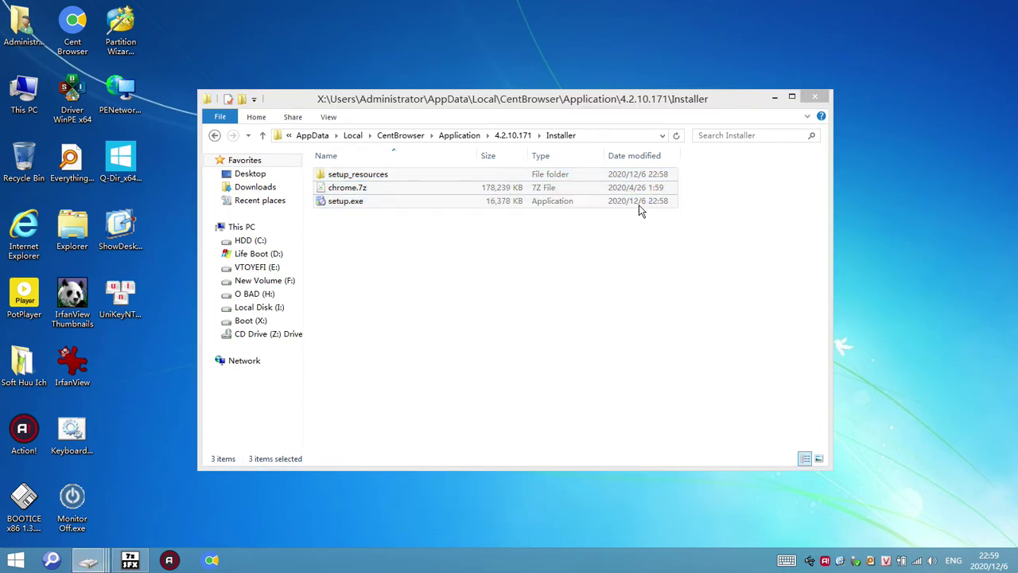
{"action": "left_click", "coordinate": [639, 204]}
{"action": "key", "text": "Delete"}
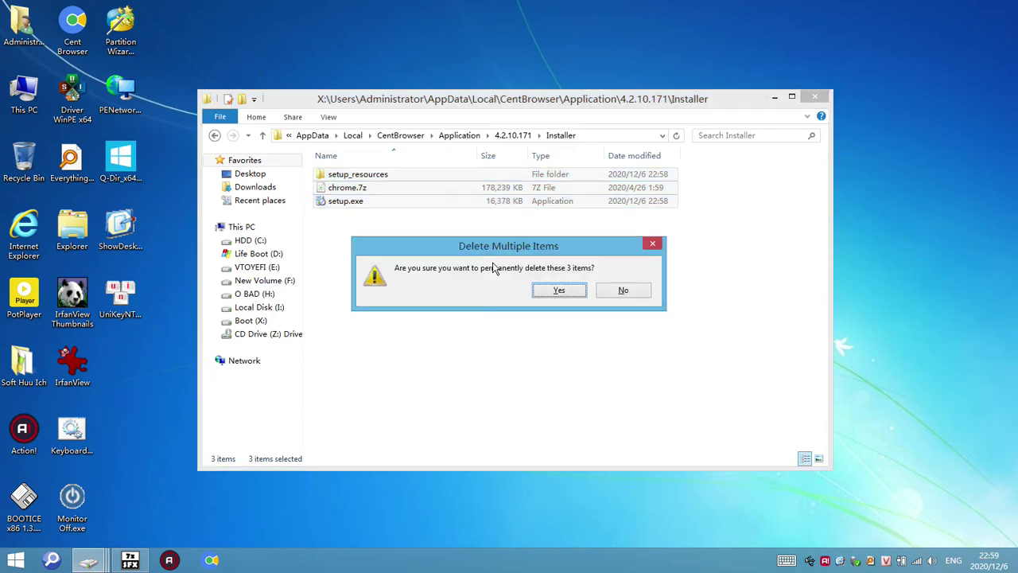
{"action": "key", "text": "Escape"}
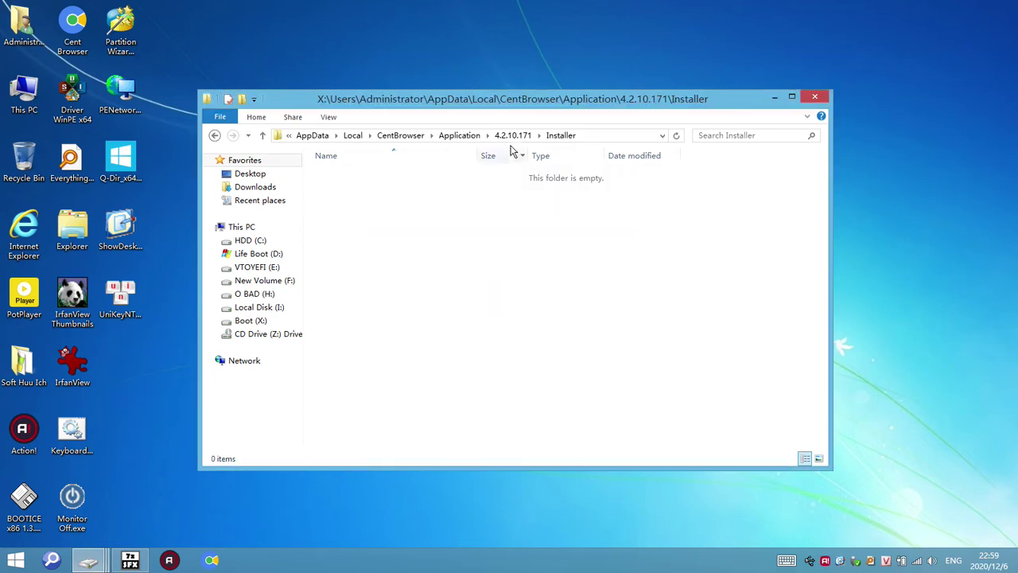
Step: Return to the CentBrowser Application folder and view its properties to check the folder's size
{"action": "left_click", "coordinate": [513, 135]}
{"action": "left_click", "coordinate": [513, 137]}
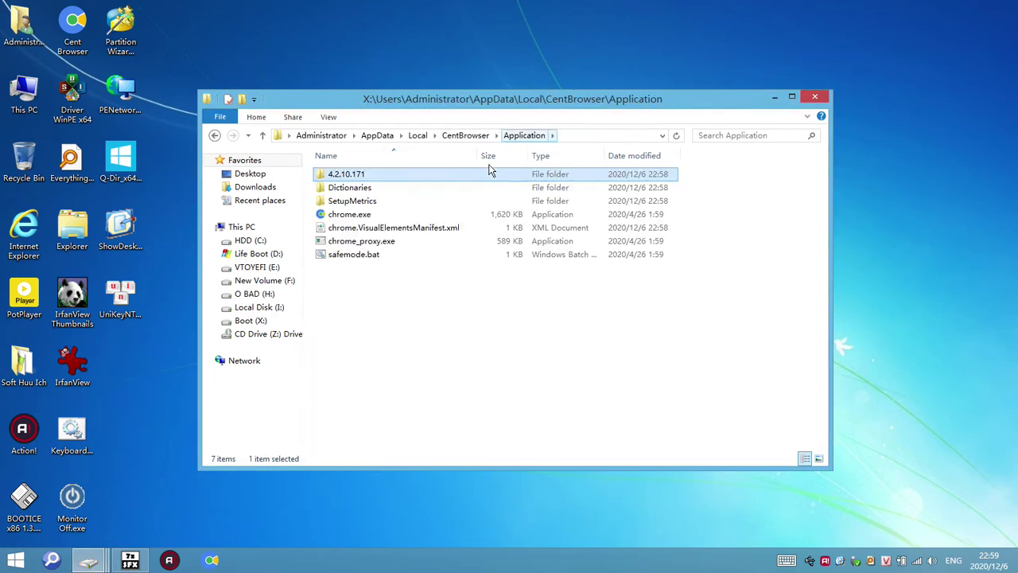
{"action": "right_click", "coordinate": [397, 350]}
{"action": "left_click", "coordinate": [437, 533]}
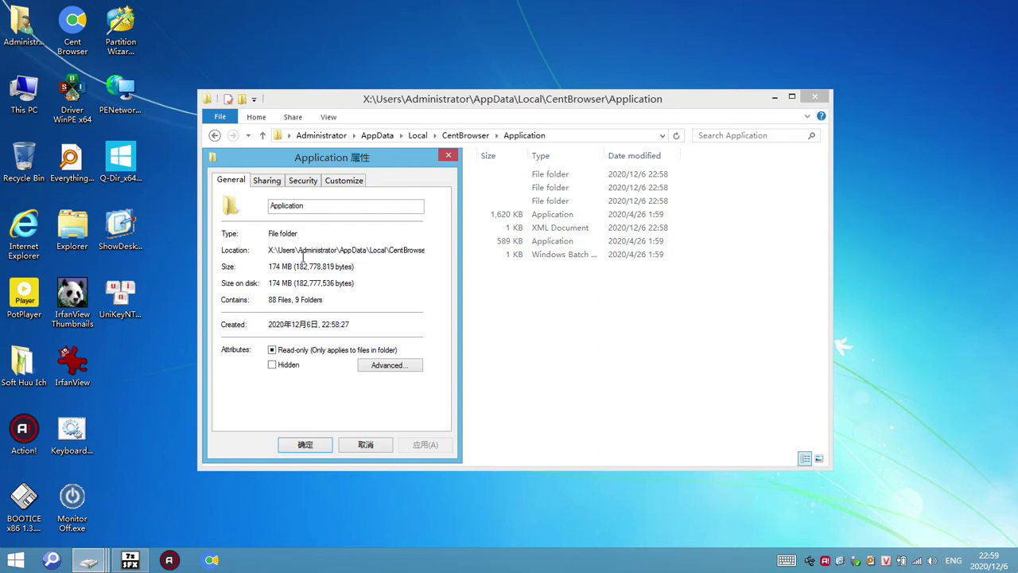
{"action": "left_click_drag", "start_coordinate": [393, 165], "coordinate": [604, 176]}
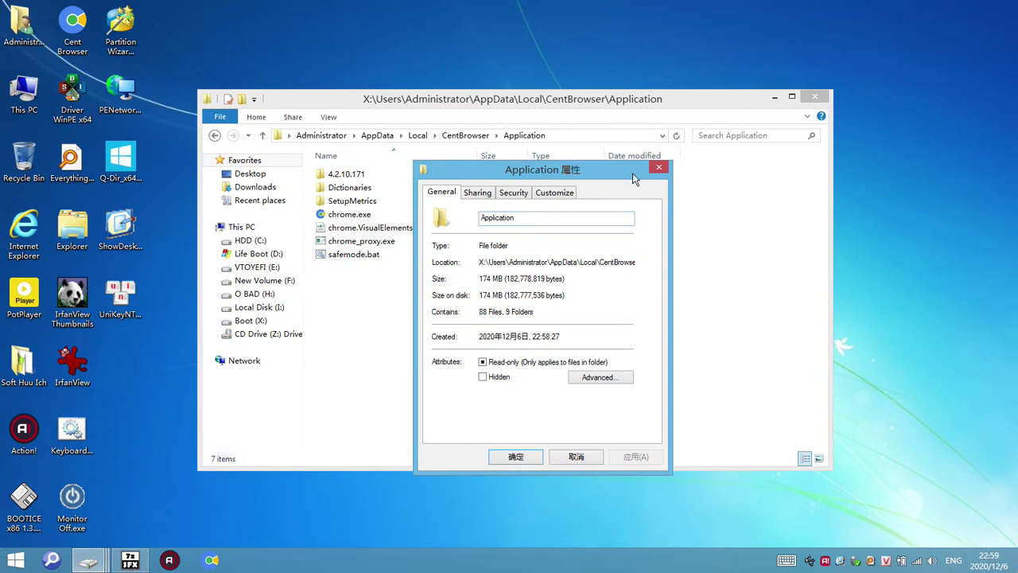
{"action": "left_click", "coordinate": [659, 167]}
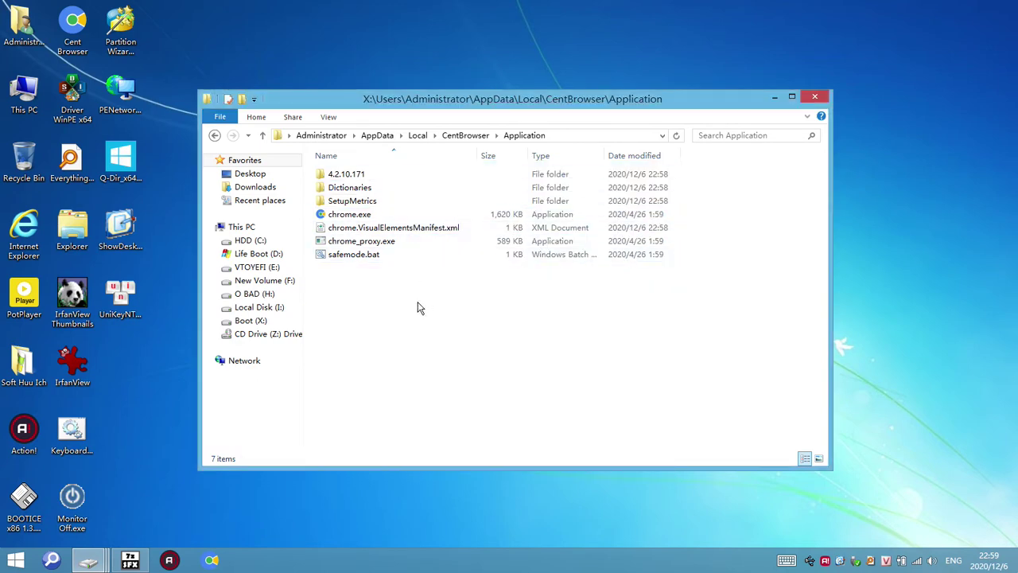
Step: Compress all items in the Application folder into Application.7z with 7-Zip, using 7z format, standard compression level and LZMA2
{"action": "left_click_drag", "start_coordinate": [430, 313], "coordinate": [329, 163]}
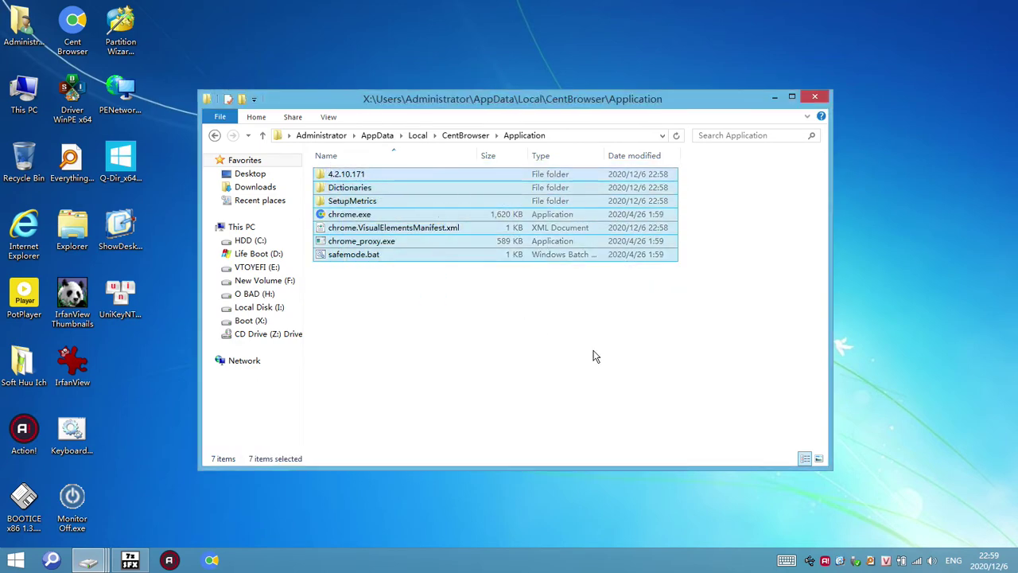
{"action": "left_click", "coordinate": [579, 135]}
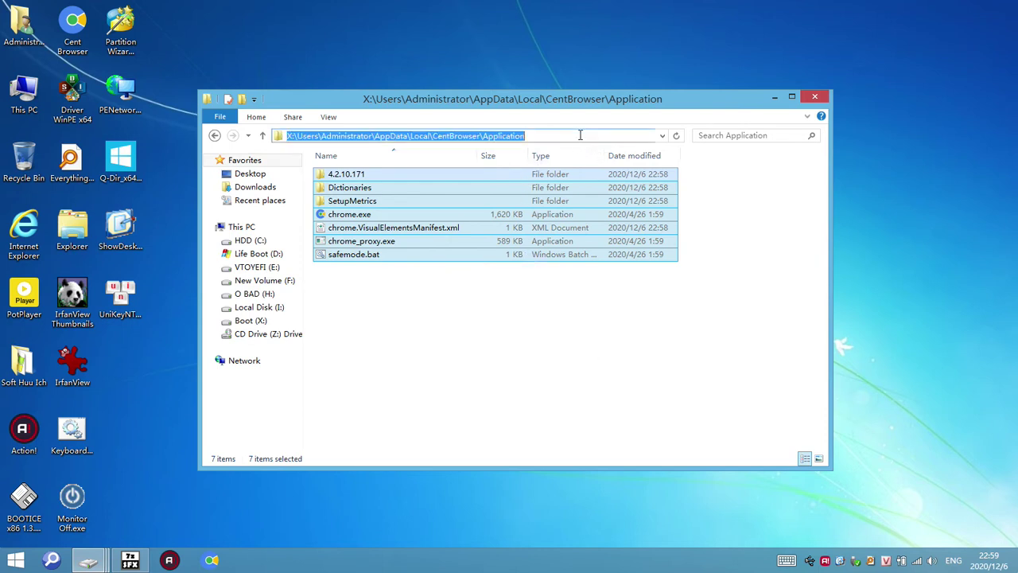
{"action": "key", "text": "Escape"}
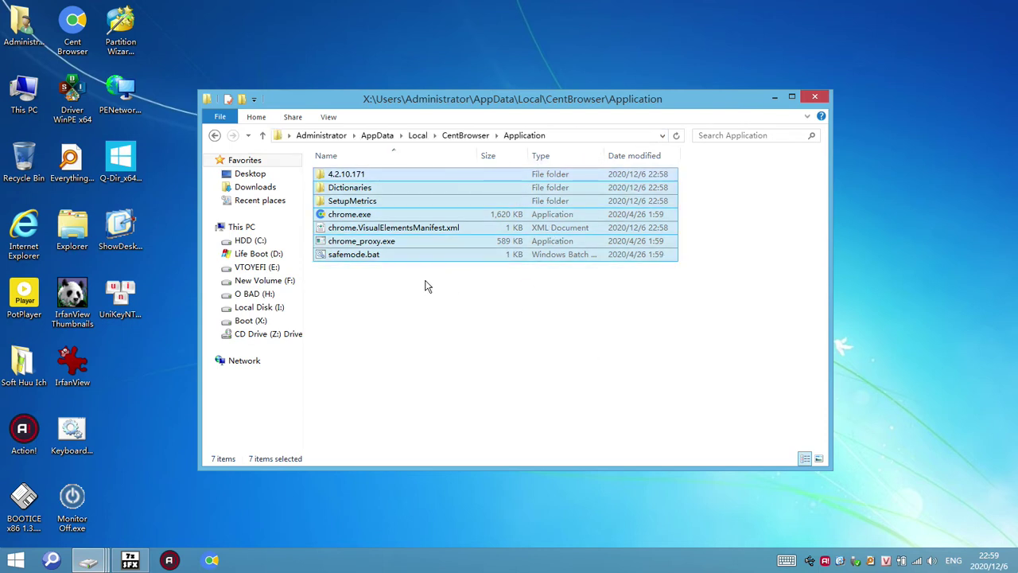
{"action": "left_click_drag", "start_coordinate": [401, 285], "coordinate": [328, 167]}
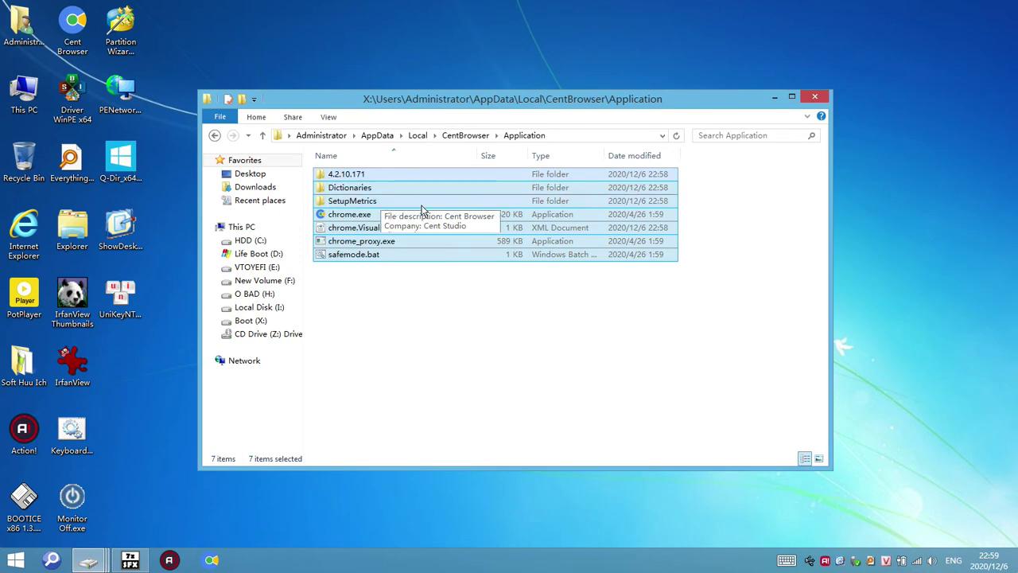
{"action": "right_click", "coordinate": [383, 205]}
{"action": "mouse_move", "coordinate": [546, 237]}
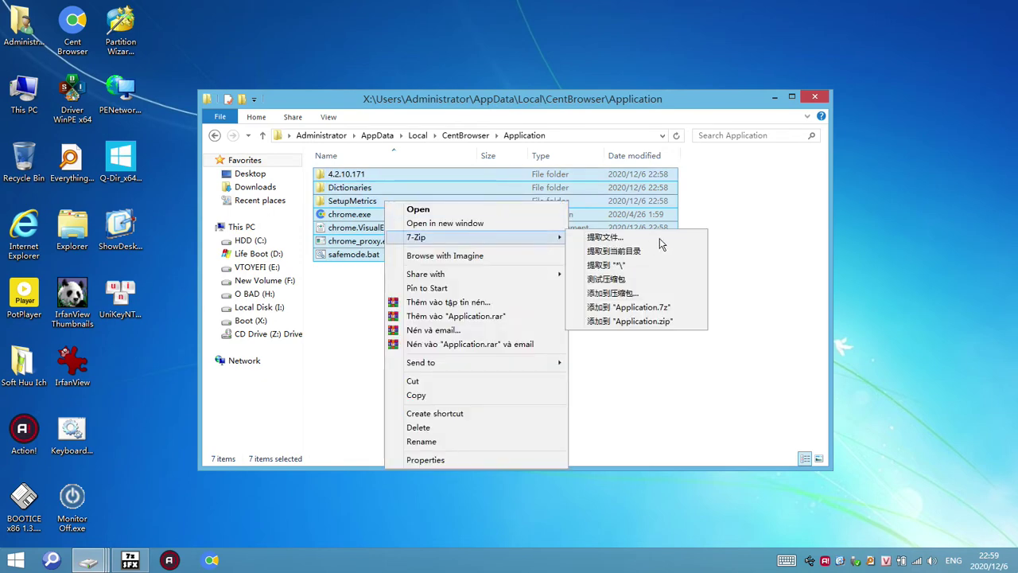
{"action": "left_click", "coordinate": [630, 294]}
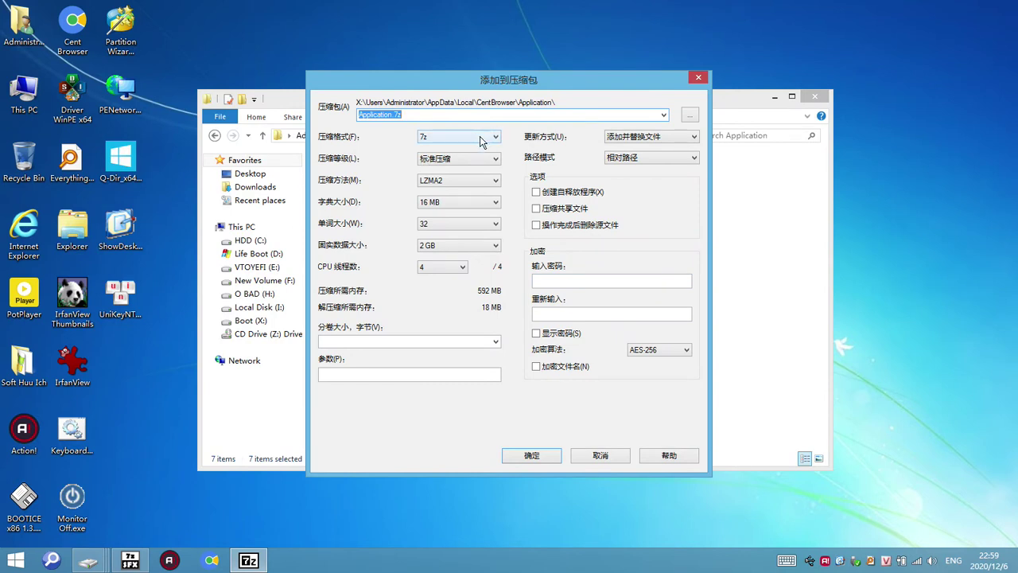
{"action": "left_click", "coordinate": [482, 159]}
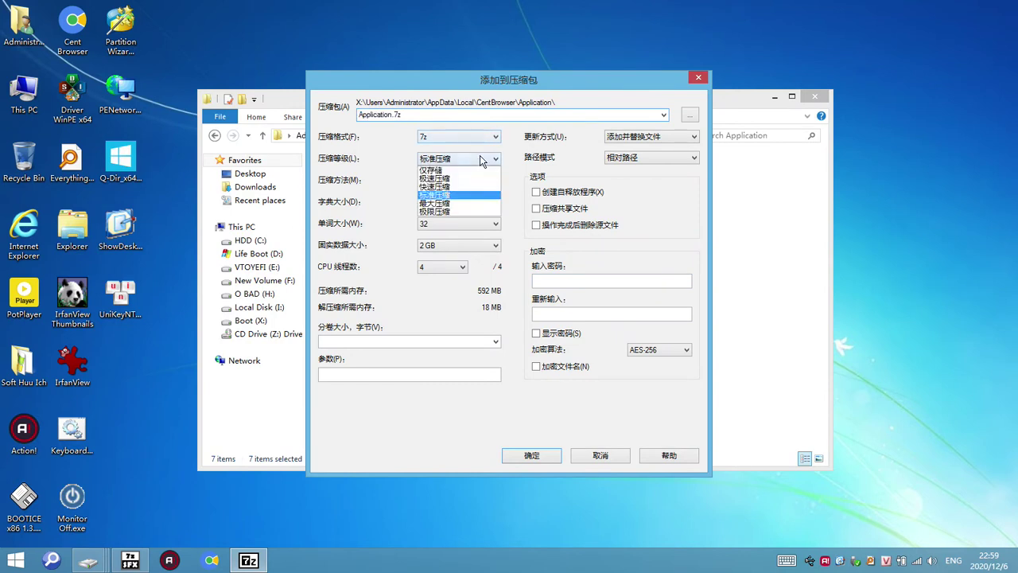
{"action": "left_click", "coordinate": [448, 212]}
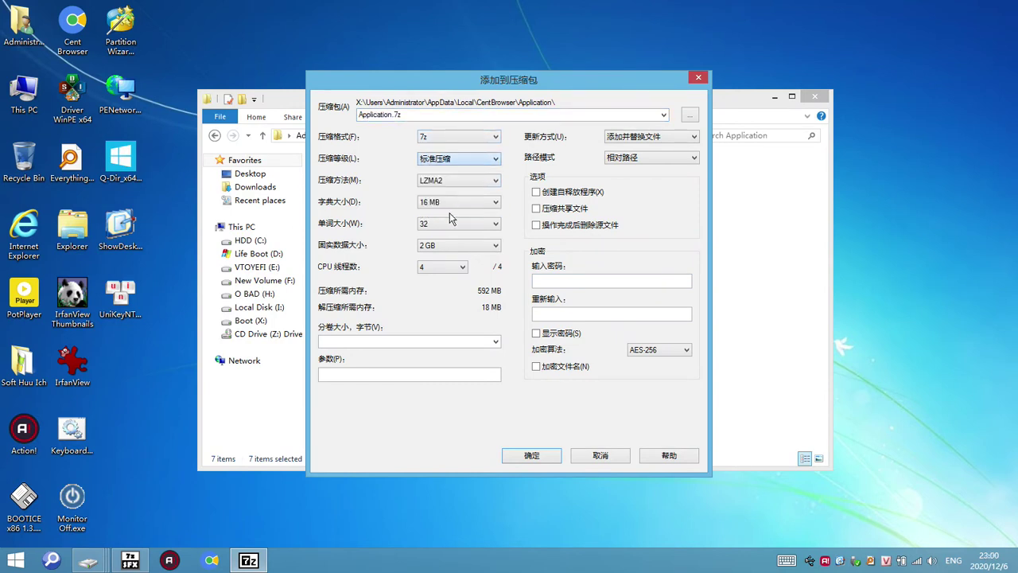
{"action": "left_click", "coordinate": [532, 456]}
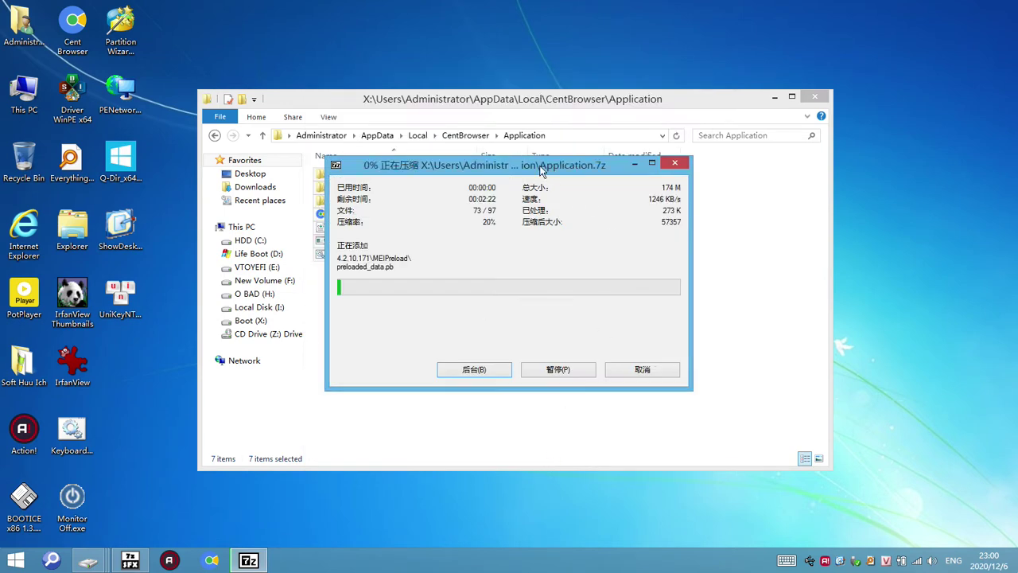
{"action": "left_click_drag", "start_coordinate": [478, 169], "coordinate": [696, 237]}
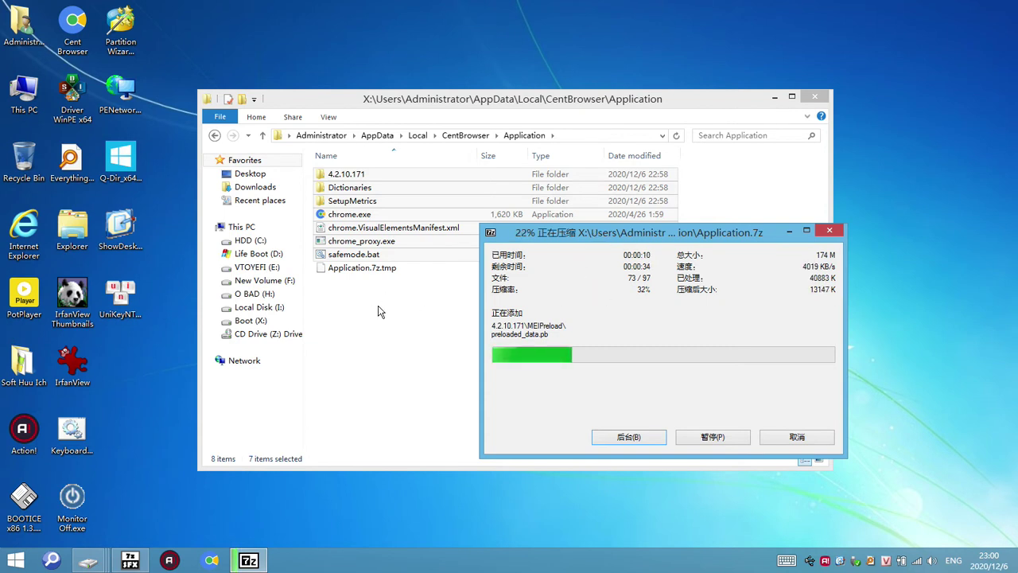
{"action": "left_click_drag", "start_coordinate": [629, 226], "coordinate": [573, 288]}
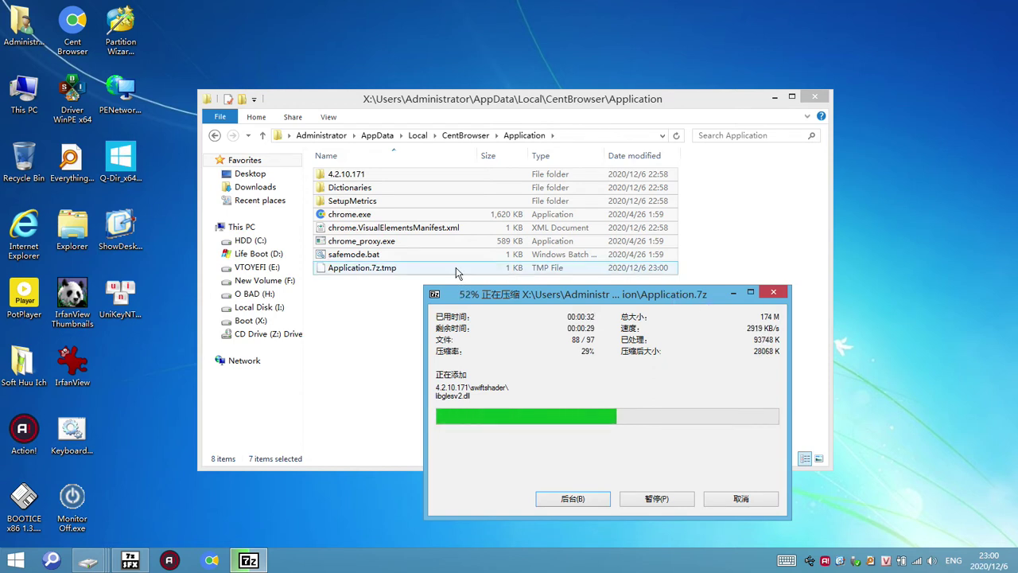
{"action": "left_click", "coordinate": [389, 287]}
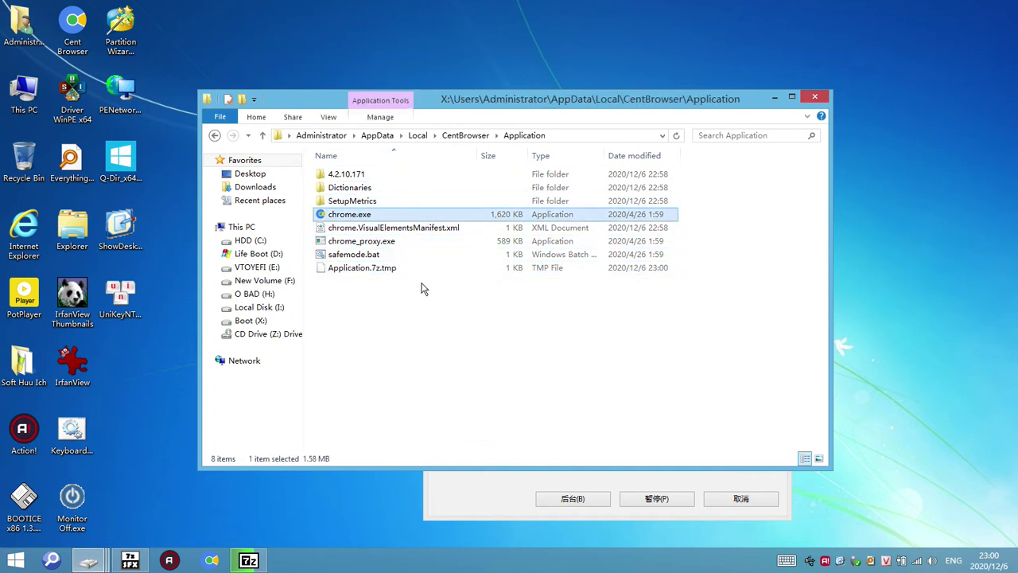
{"action": "left_click", "coordinate": [491, 518]}
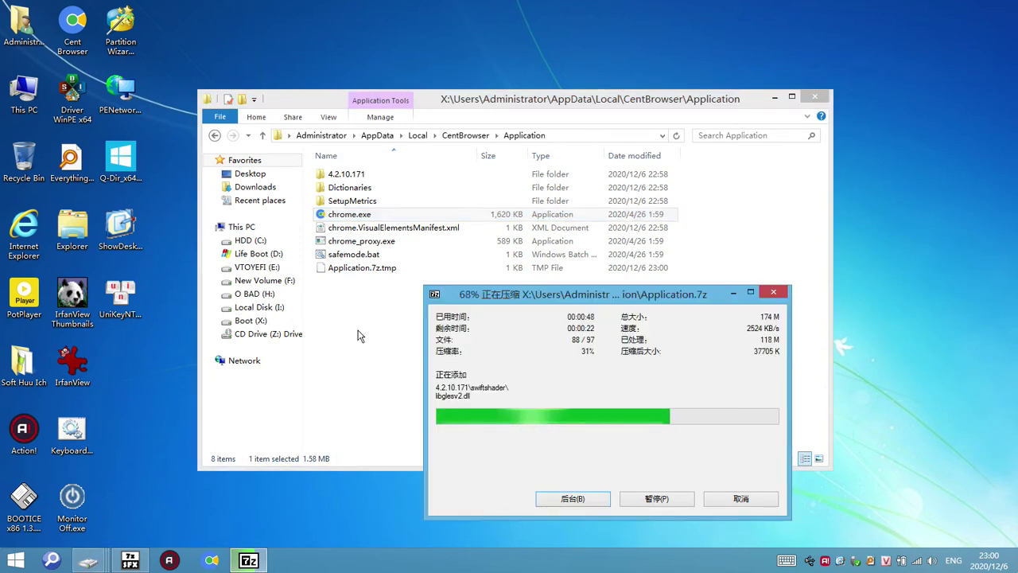
{"action": "left_click", "coordinate": [358, 330]}
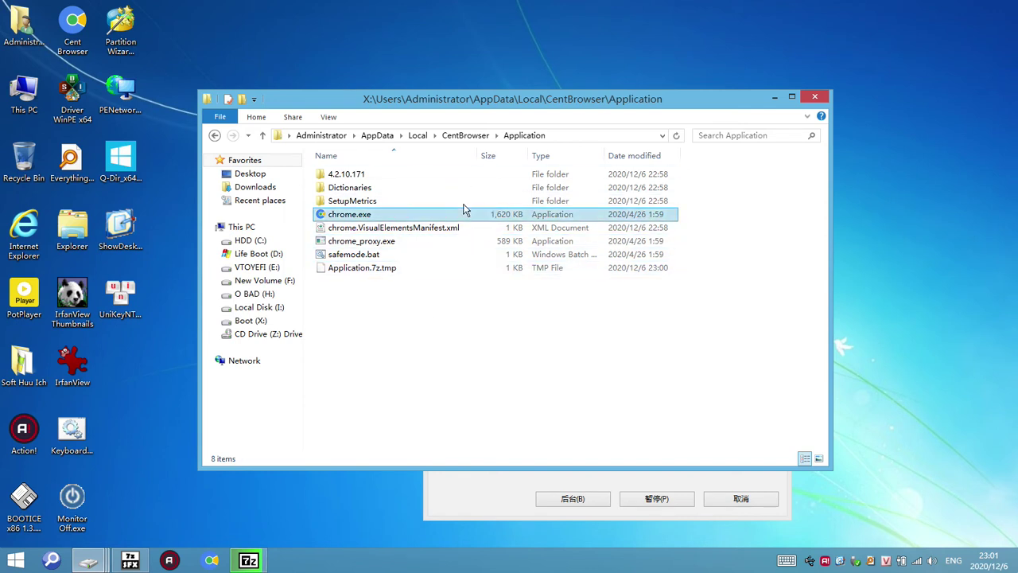
{"action": "left_click", "coordinate": [477, 508]}
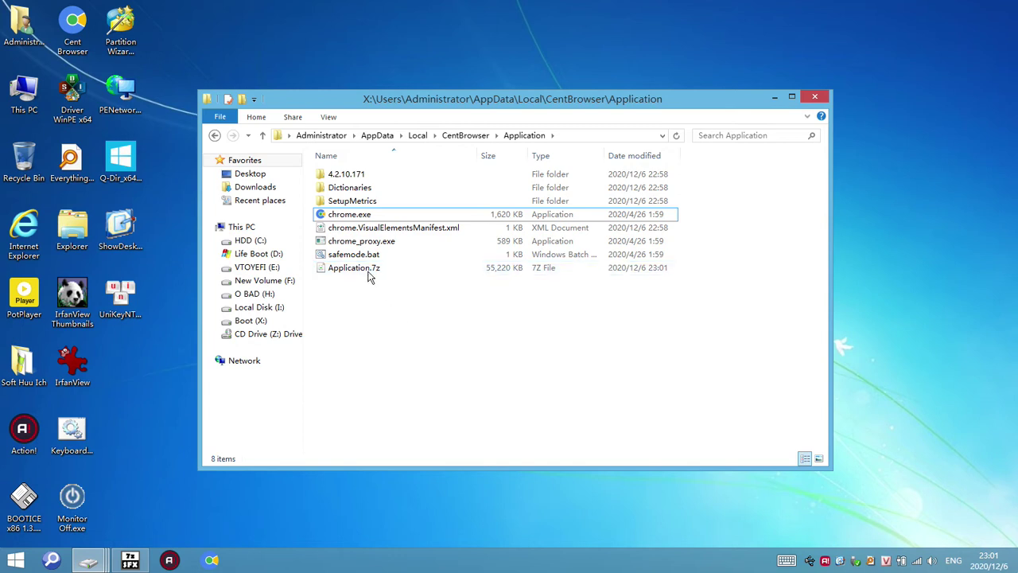
Step: Check the file sizes of Application.7z and chrome.exe in the Application folder
{"action": "left_click", "coordinate": [380, 278]}
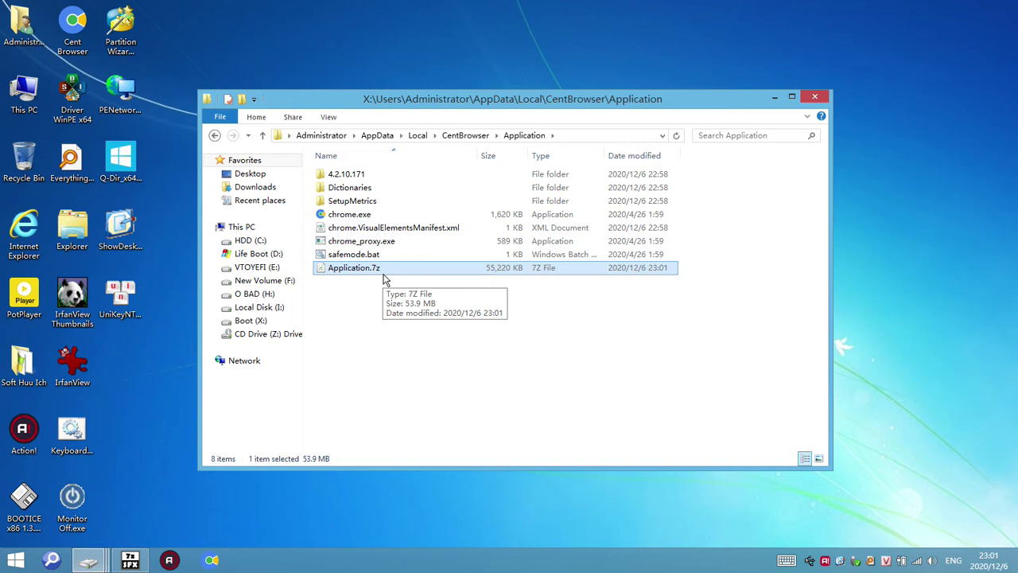
{"action": "left_click", "coordinate": [363, 271]}
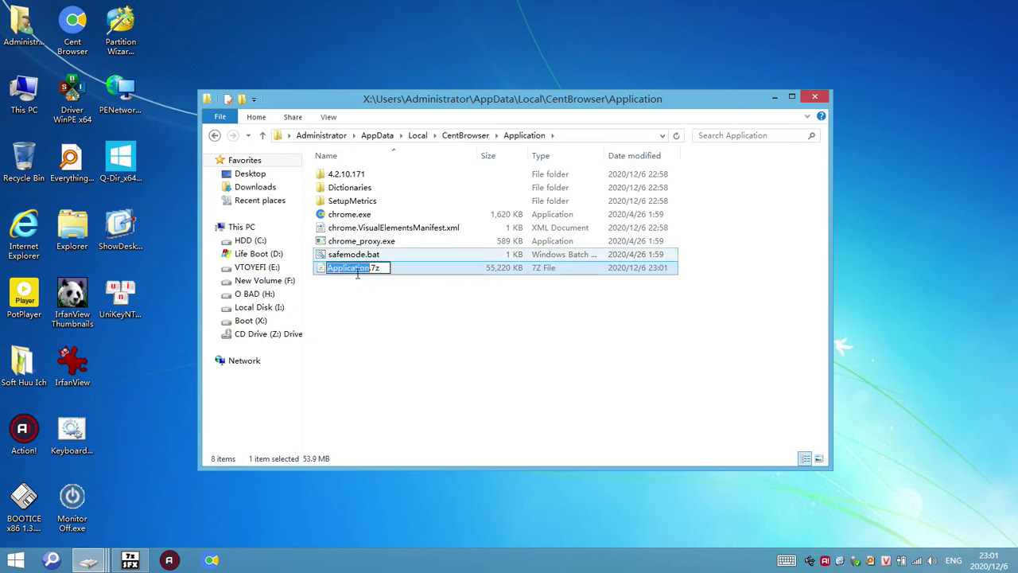
{"action": "left_click", "coordinate": [402, 268]}
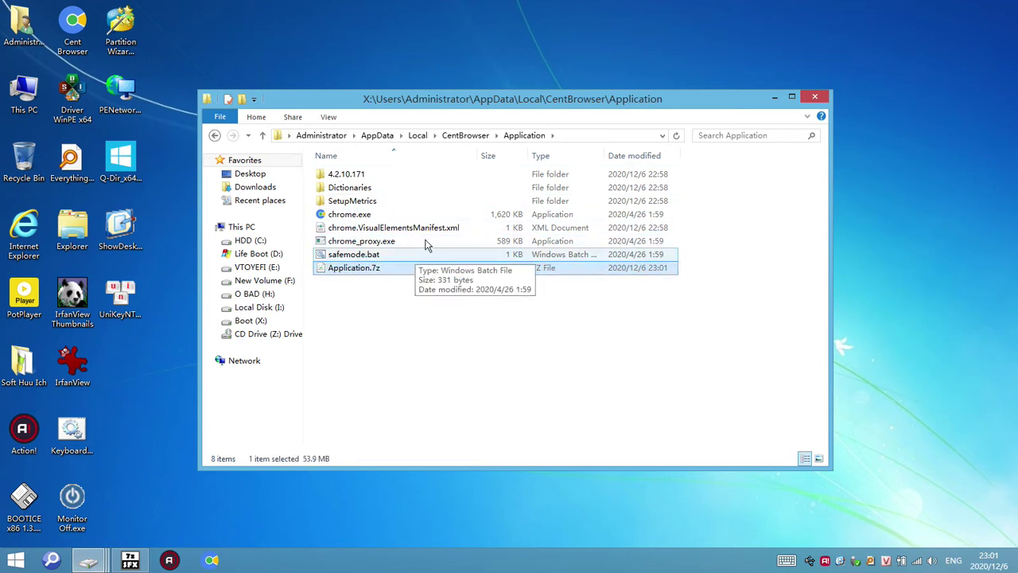
{"action": "left_click", "coordinate": [357, 218]}
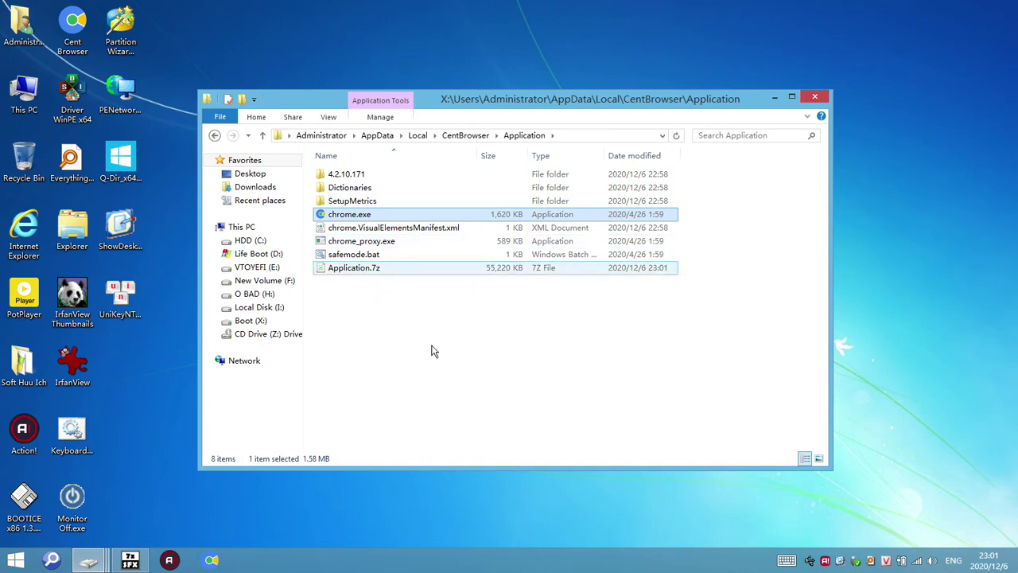
{"action": "left_click", "coordinate": [374, 270]}
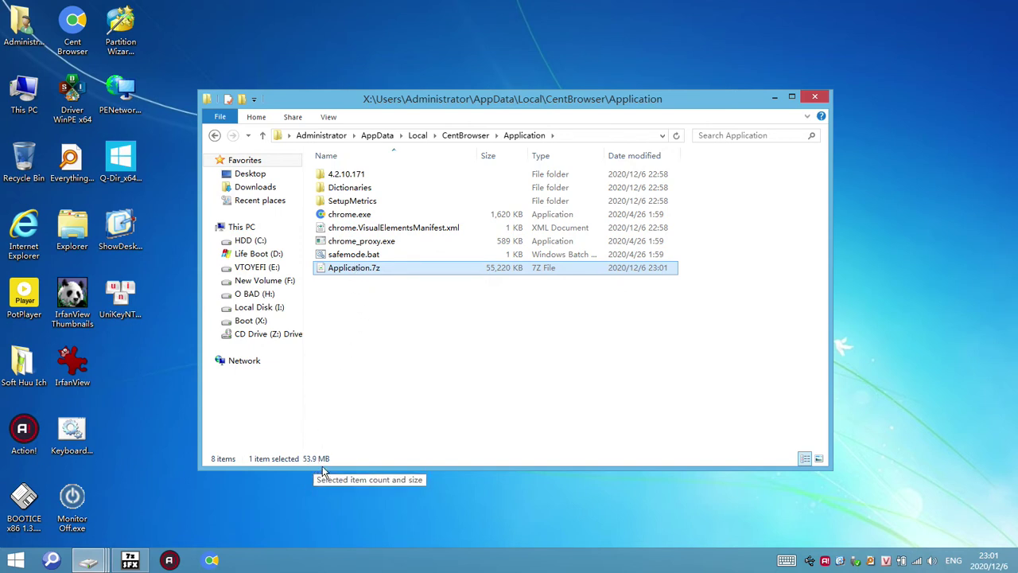
{"action": "left_click", "coordinate": [362, 217]}
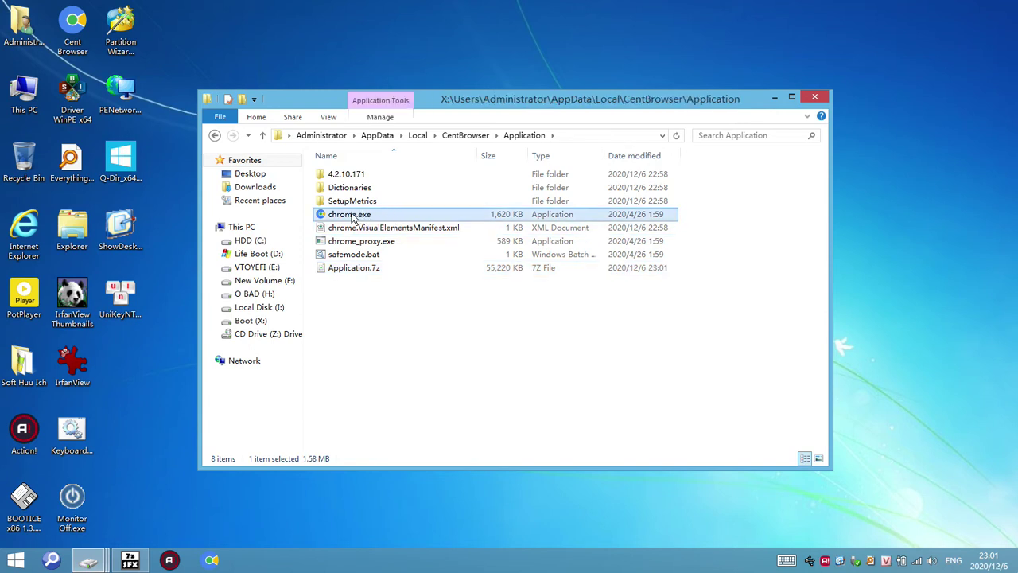
Step: Switch to the AppData\Local folder window, open CentBrowser and view the properties of the User Data folder
{"action": "left_click", "coordinate": [88, 560]}
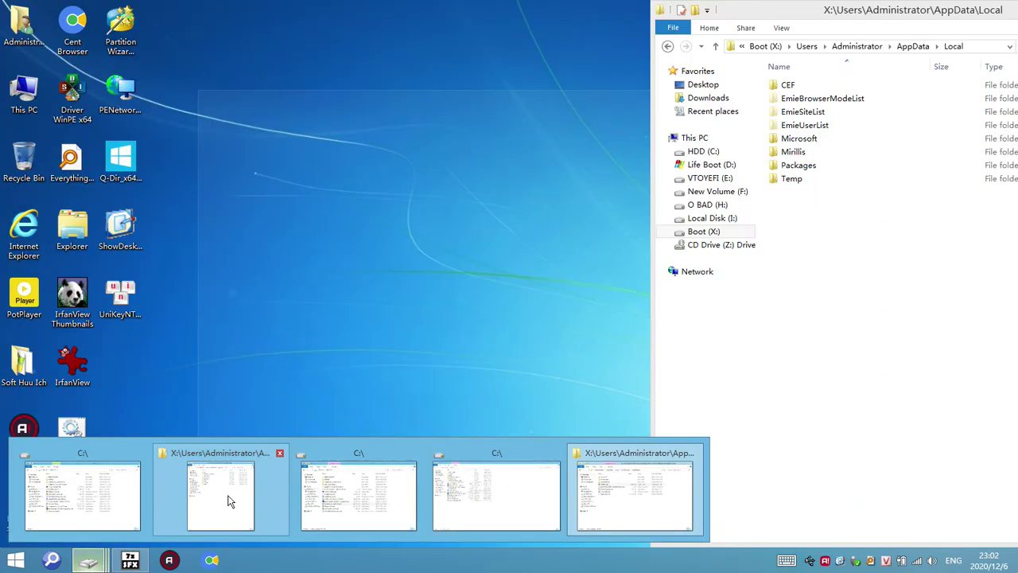
{"action": "left_click", "coordinate": [227, 501]}
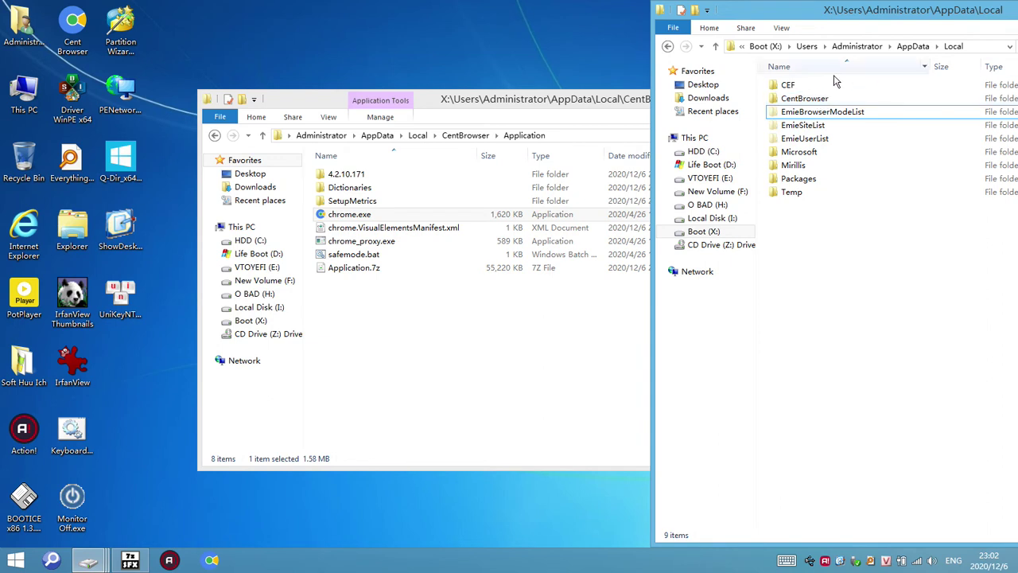
{"action": "left_click", "coordinate": [913, 46]}
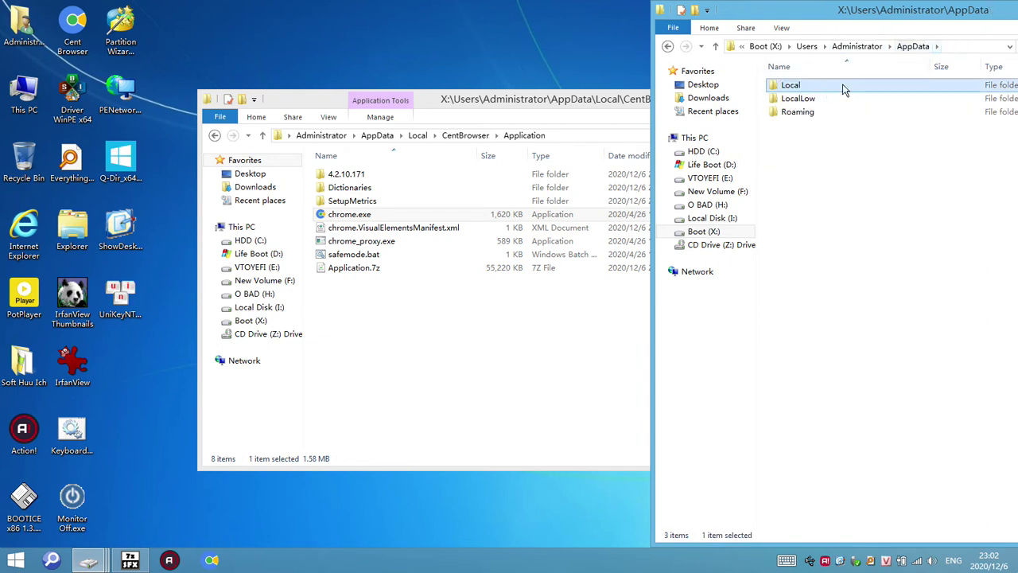
{"action": "double_click", "coordinate": [802, 88]}
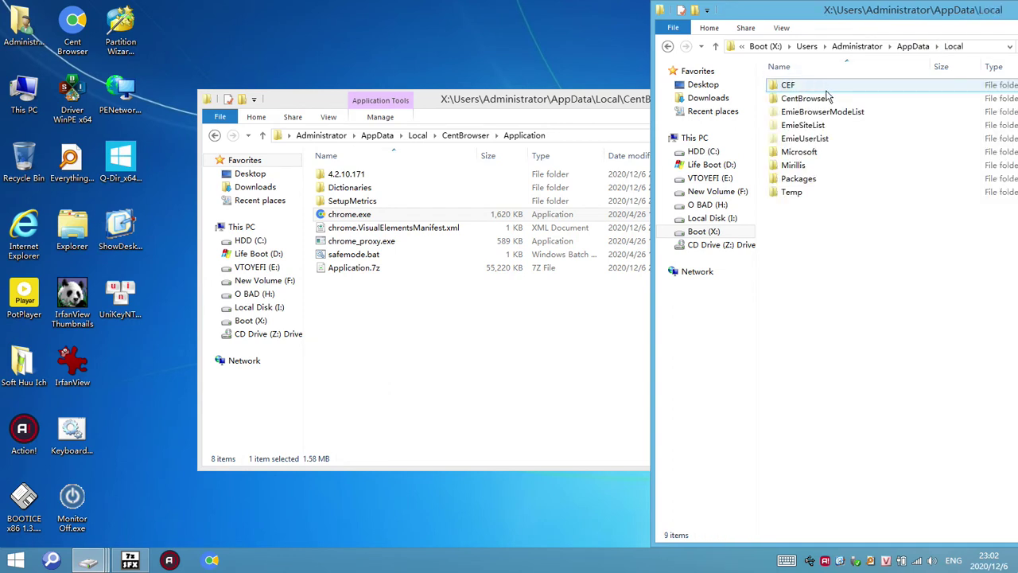
{"action": "double_click", "coordinate": [825, 110]}
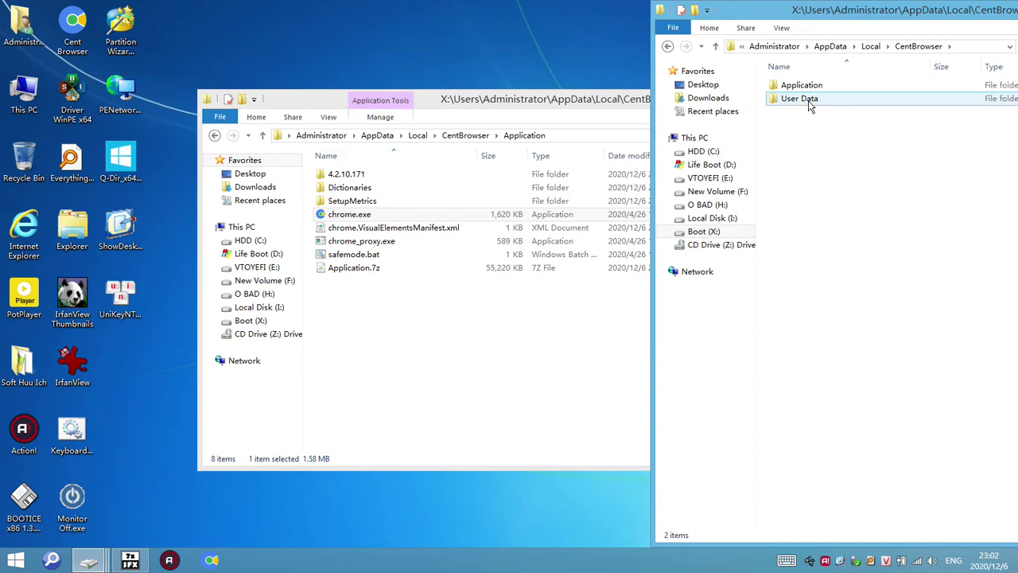
{"action": "right_click", "coordinate": [808, 100]}
{"action": "left_click", "coordinate": [866, 406]}
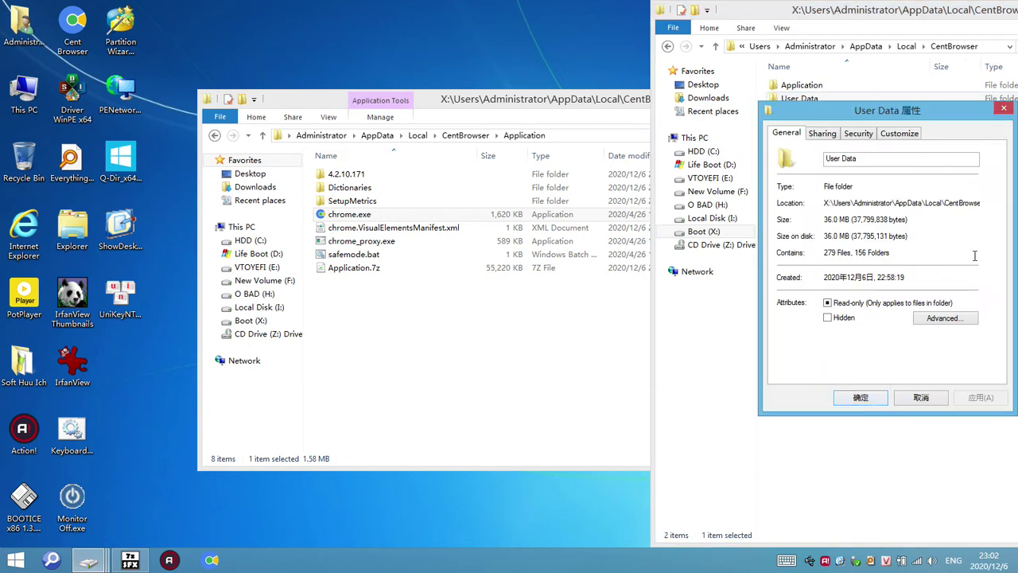
Step: Close the User Data properties, look through the contents of the Application folder and return to the CentBrowser folder
{"action": "left_click", "coordinate": [1004, 108]}
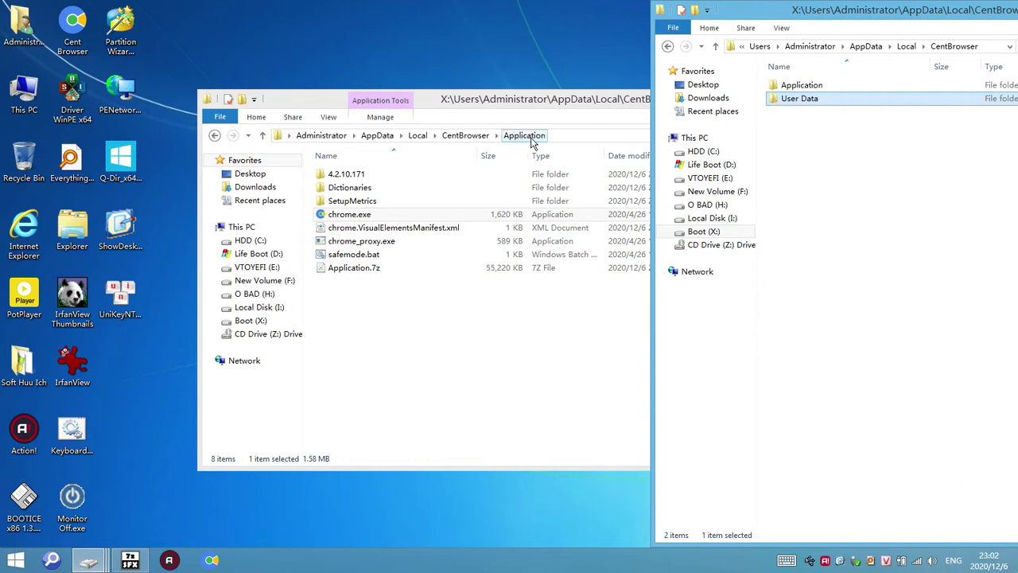
{"action": "double_click", "coordinate": [801, 85]}
{"action": "key", "text": "ctrl+a"}
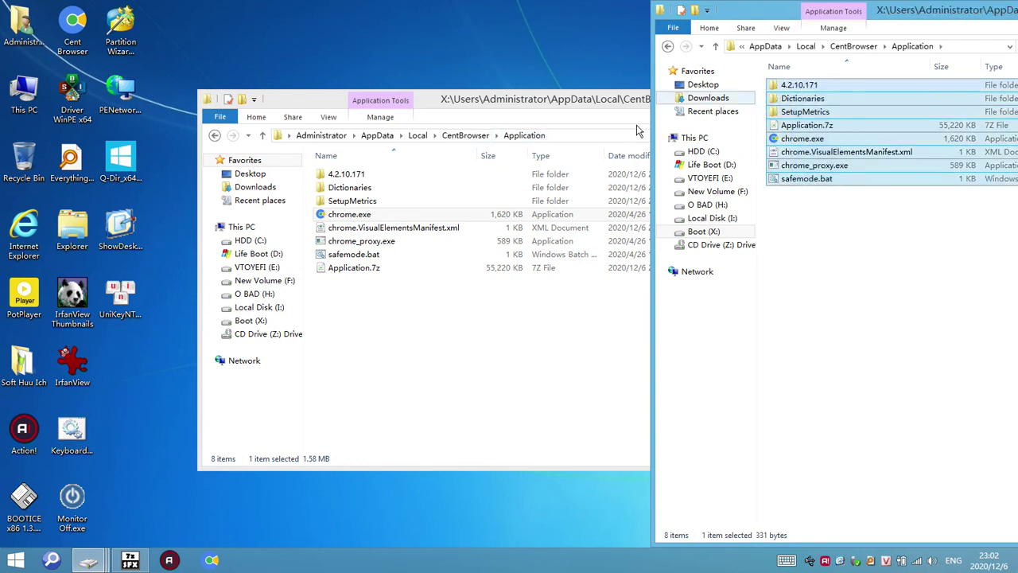
{"action": "left_click", "coordinate": [867, 192]}
{"action": "left_click", "coordinate": [855, 48]}
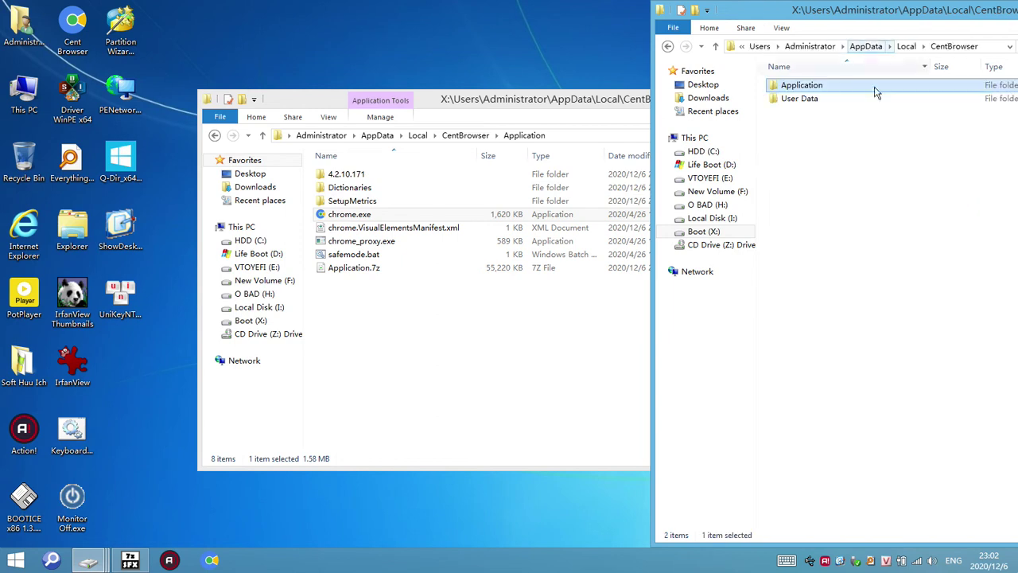
Step: View the properties of the User Data folder inside CentBrowser again to check its size, and close them
{"action": "left_click", "coordinate": [799, 101]}
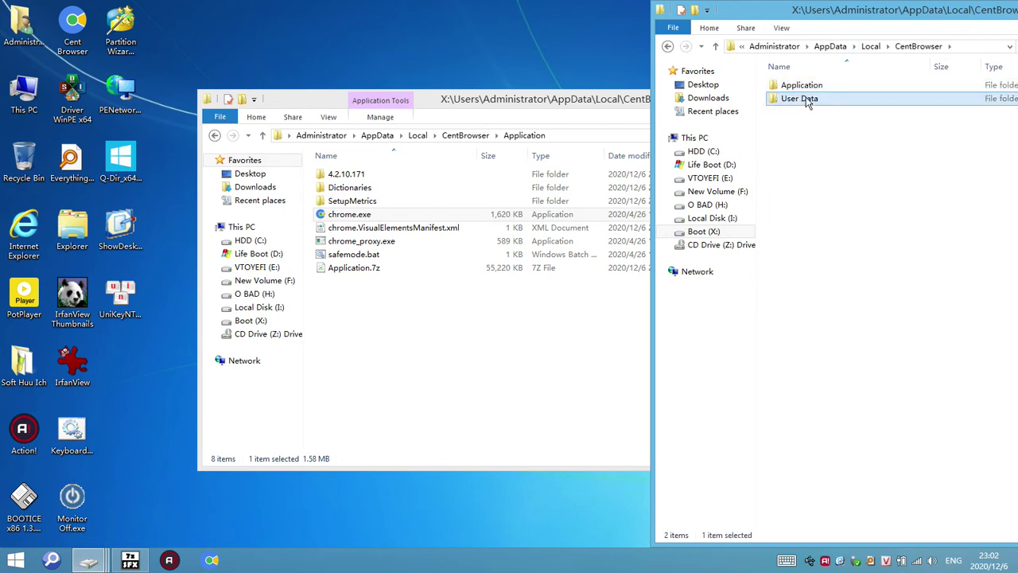
{"action": "right_click", "coordinate": [806, 101]}
{"action": "left_click", "coordinate": [867, 403]}
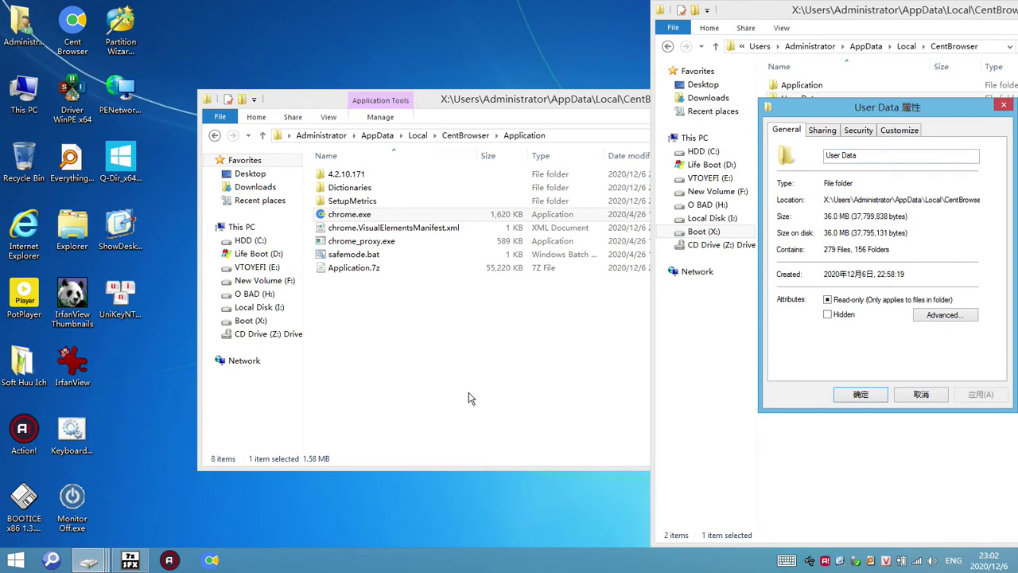
{"action": "left_click", "coordinate": [1004, 105]}
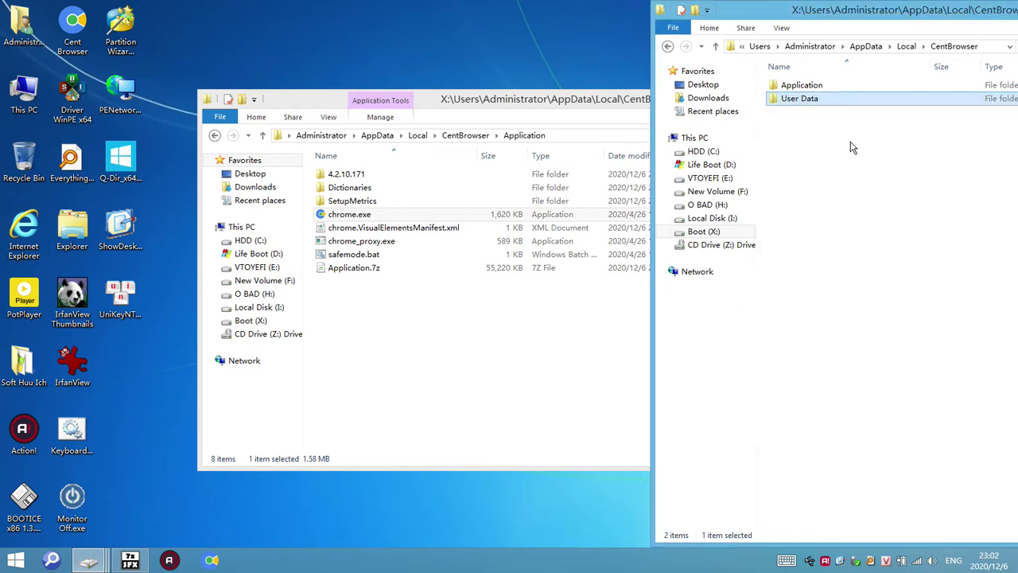
Step: Open the User Data folder and check its properties from inside it
{"action": "left_click", "coordinate": [795, 132]}
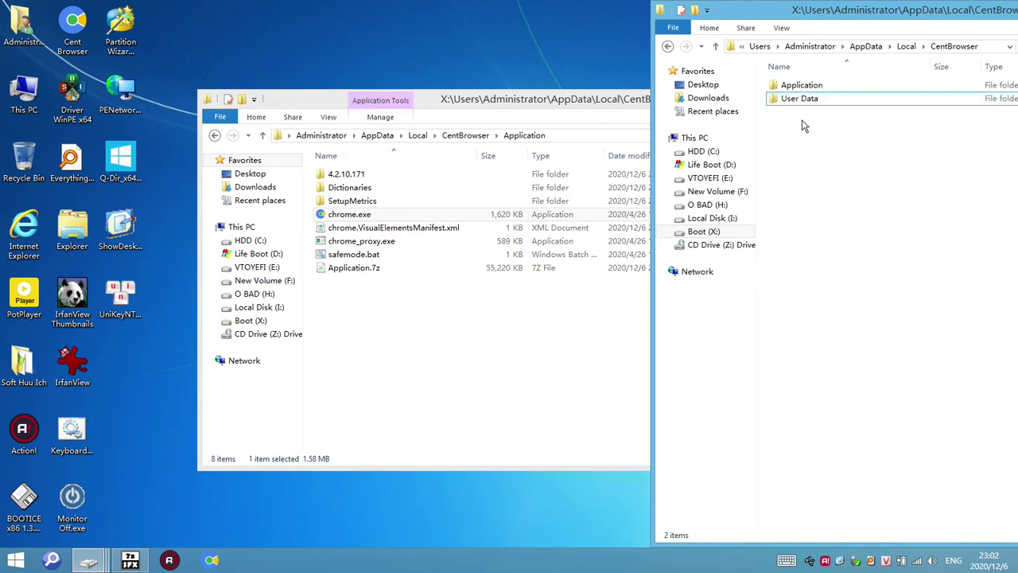
{"action": "double_click", "coordinate": [812, 106]}
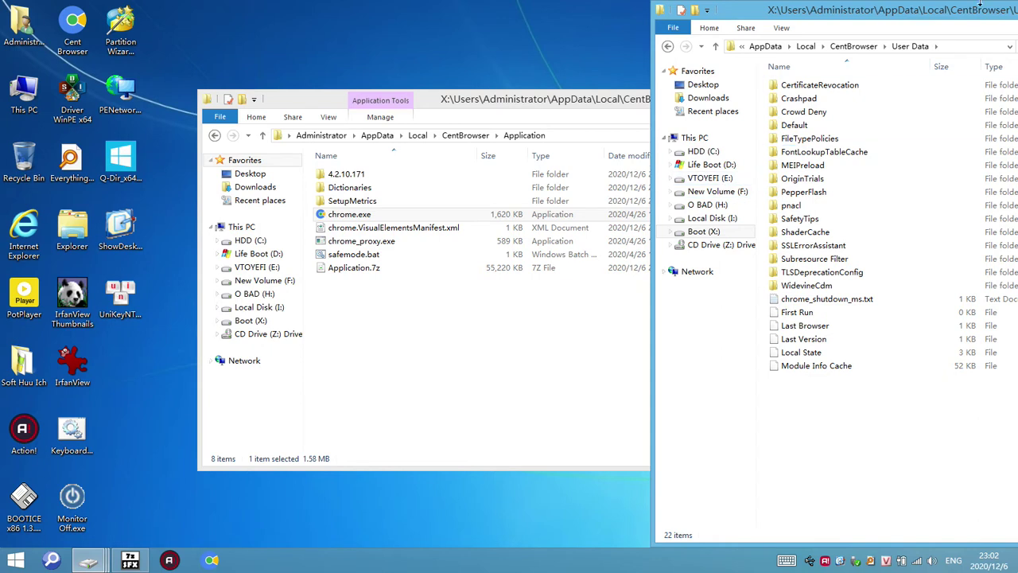
{"action": "right_click", "coordinate": [843, 254]}
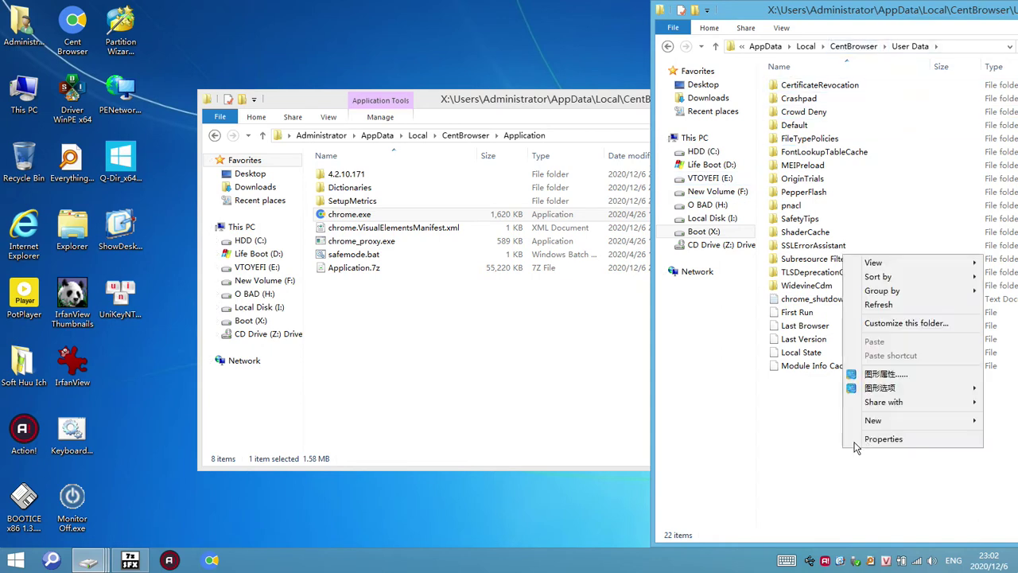
{"action": "left_click", "coordinate": [867, 443]}
{"action": "left_click", "coordinate": [796, 357]}
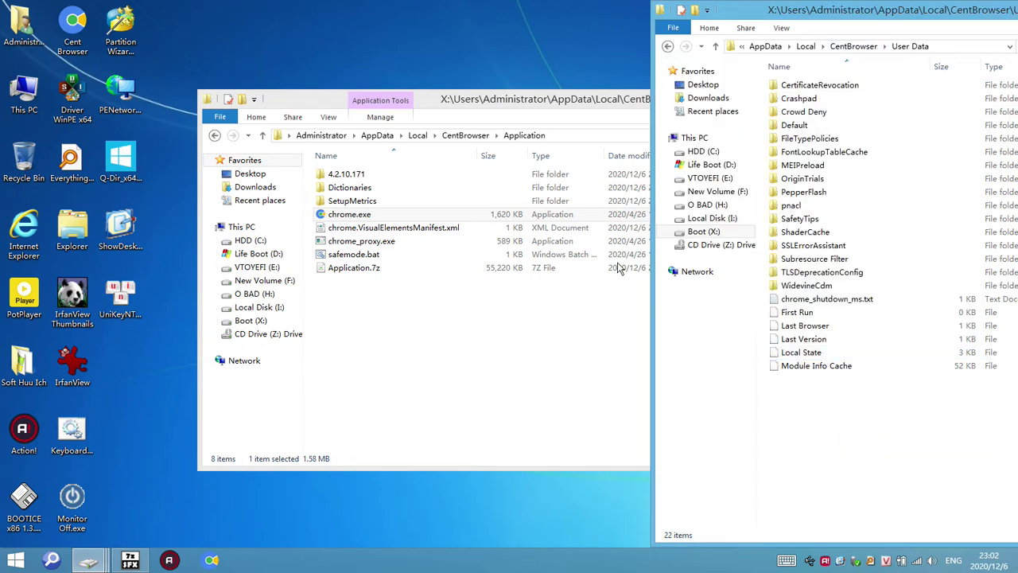
Step: Launch chrome.exe from the Application folder and maximize the browser window
{"action": "left_click", "coordinate": [368, 217]}
{"action": "double_click", "coordinate": [368, 215]}
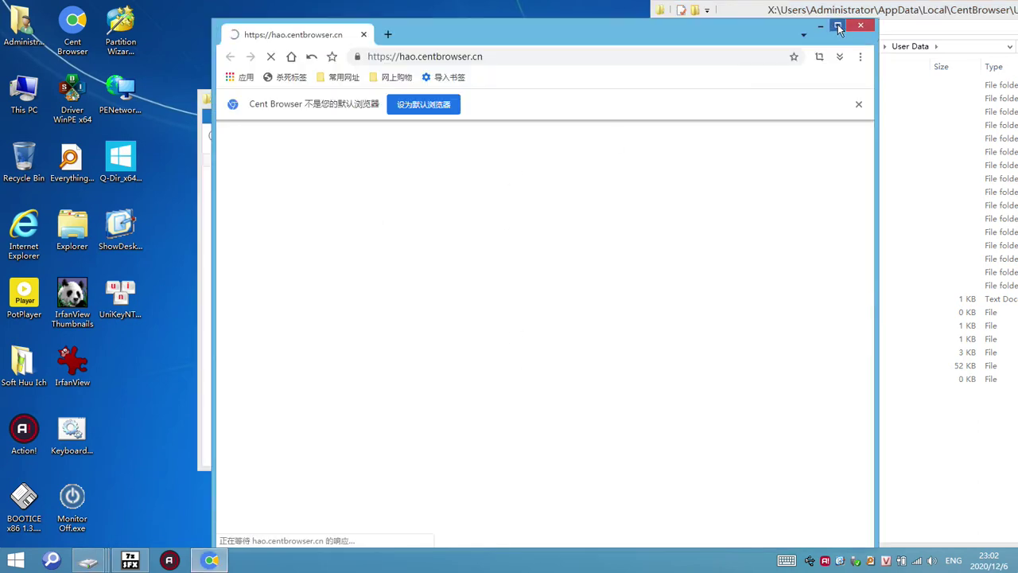
{"action": "left_click", "coordinate": [837, 25]}
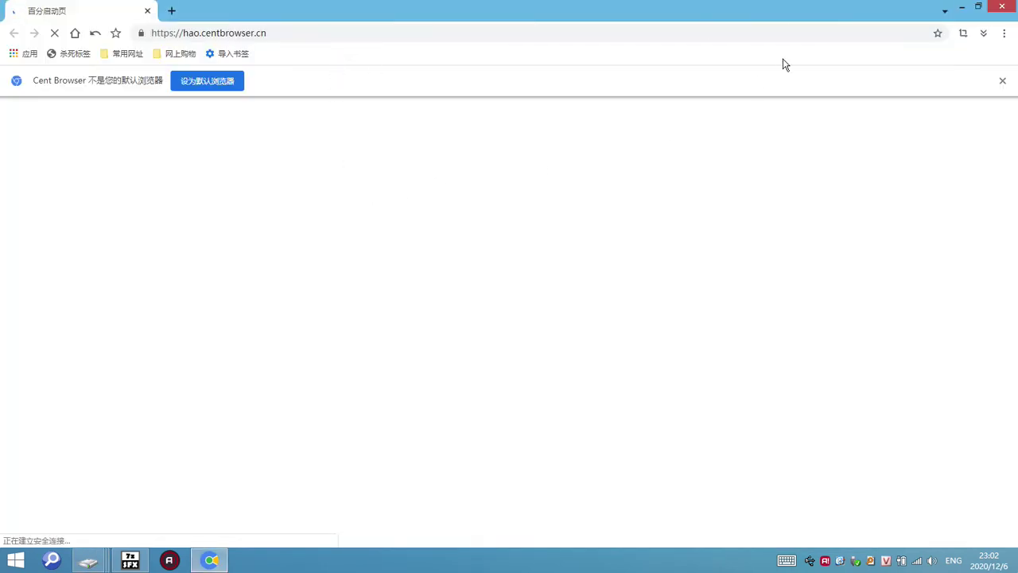
{"action": "left_click", "coordinate": [691, 32]}
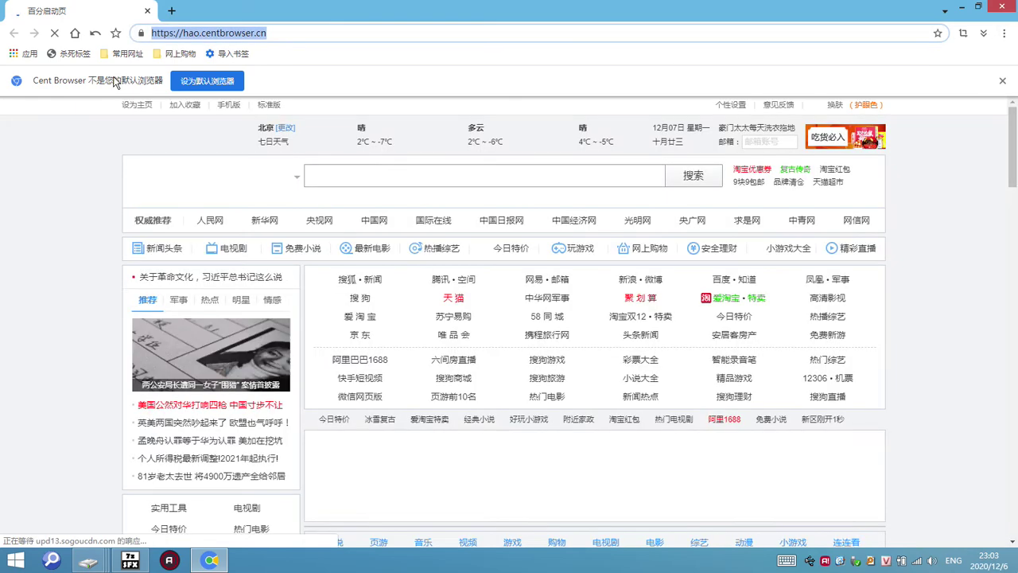
Step: Open the Sohu news site from the start page in place of the start page tab and bookmark it in 书签栏
{"action": "left_click", "coordinate": [371, 281]}
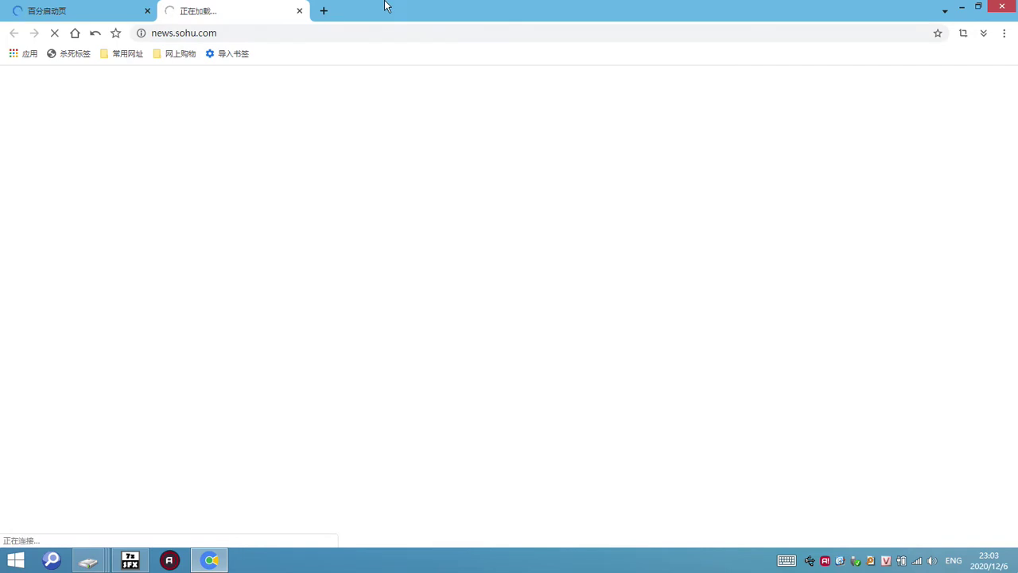
{"action": "left_click", "coordinate": [147, 12]}
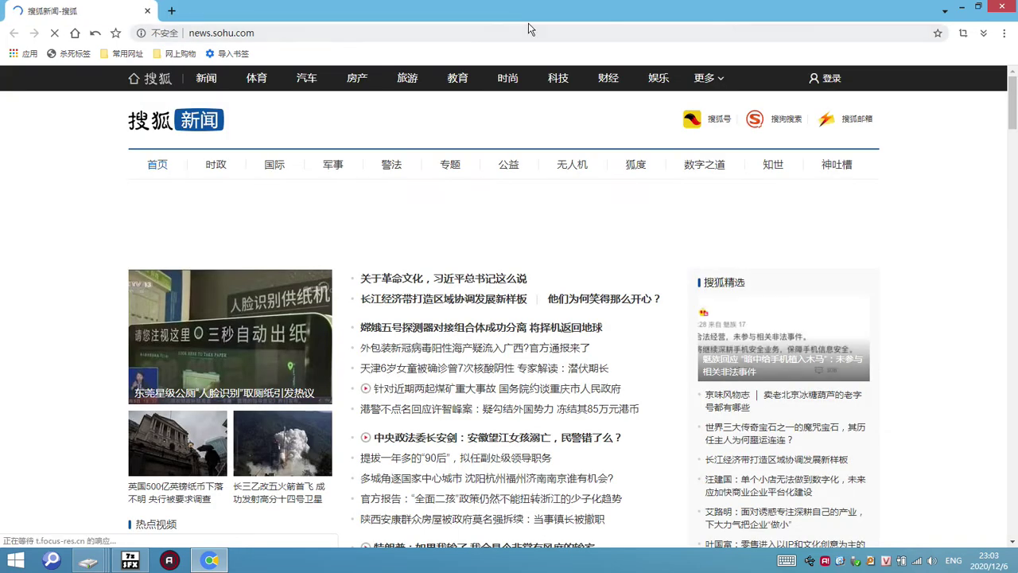
{"action": "key", "text": "ctrl+d"}
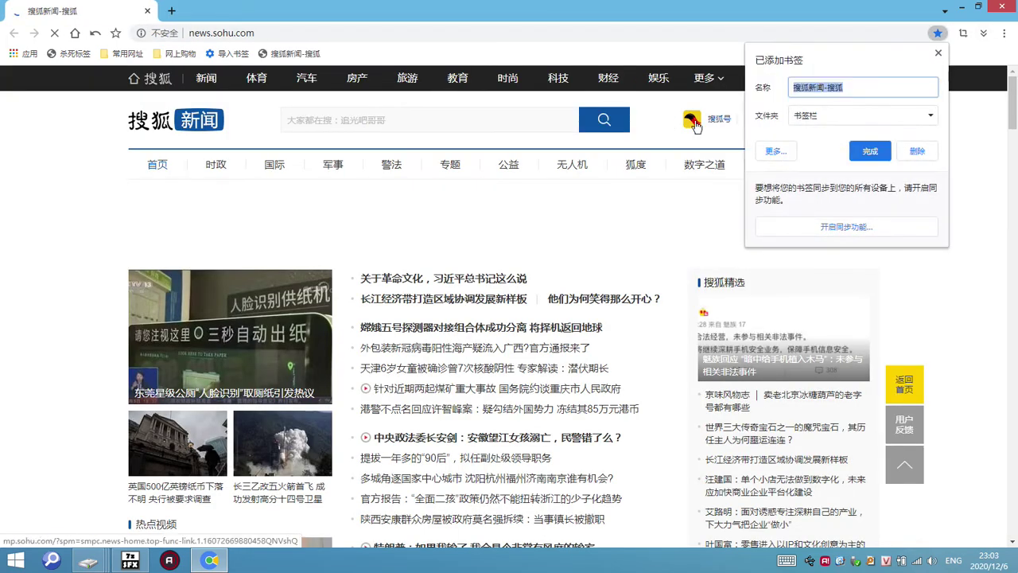
{"action": "left_click", "coordinate": [871, 152]}
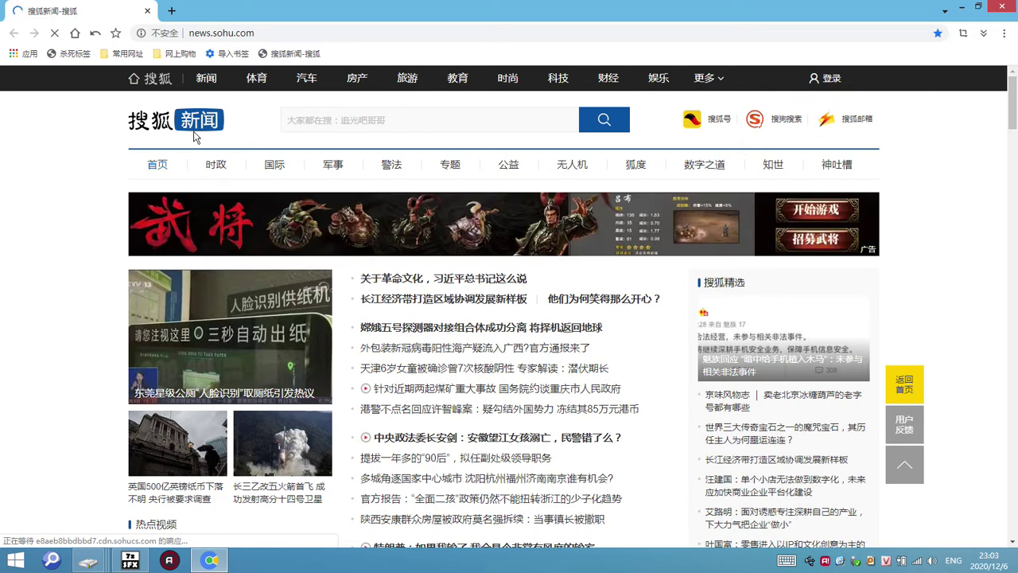
Step: Open the 新闻 section from the Sohu header and bookmark that page in 书签栏
{"action": "left_click", "coordinate": [206, 78]}
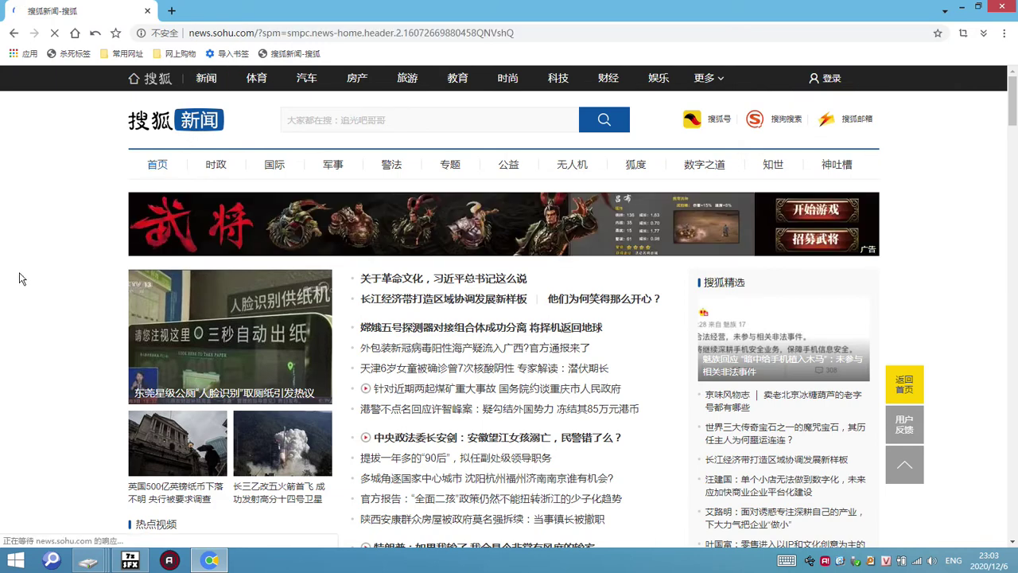
{"action": "key", "text": "ctrl+d"}
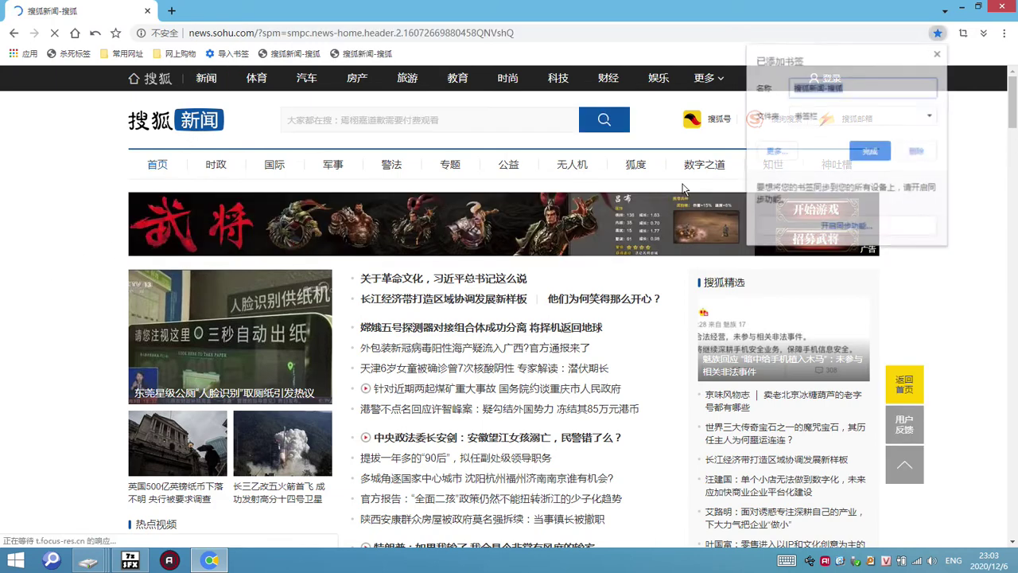
{"action": "left_click", "coordinate": [870, 151]}
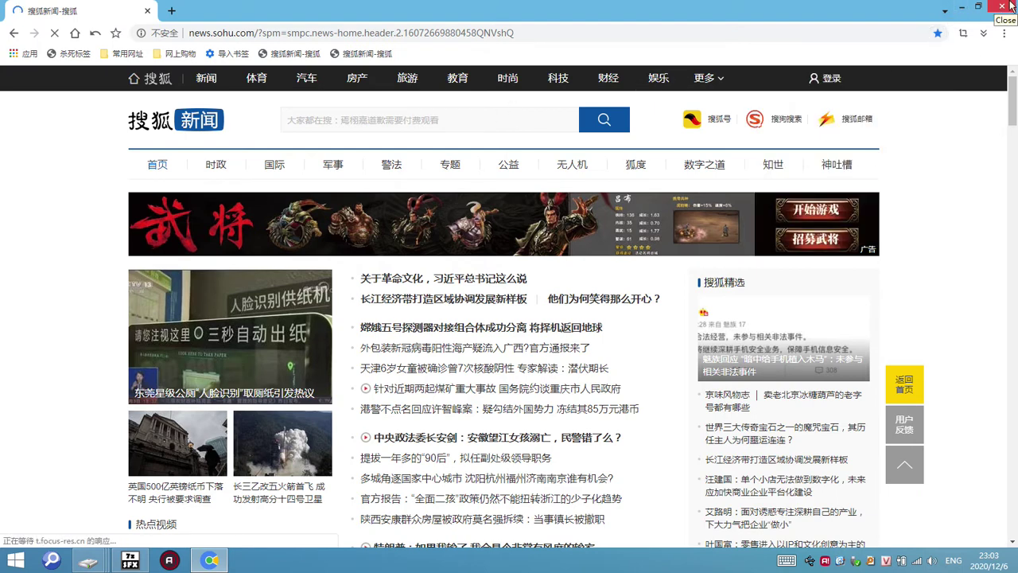
Step: Open the top headline articles and several Sohu news sections, including 专题, 公益, 军事, 国际 and 时政, in new tabs
{"action": "left_click", "coordinate": [464, 279]}
{"action": "left_click", "coordinate": [463, 280]}
{"action": "left_click", "coordinate": [464, 280]}
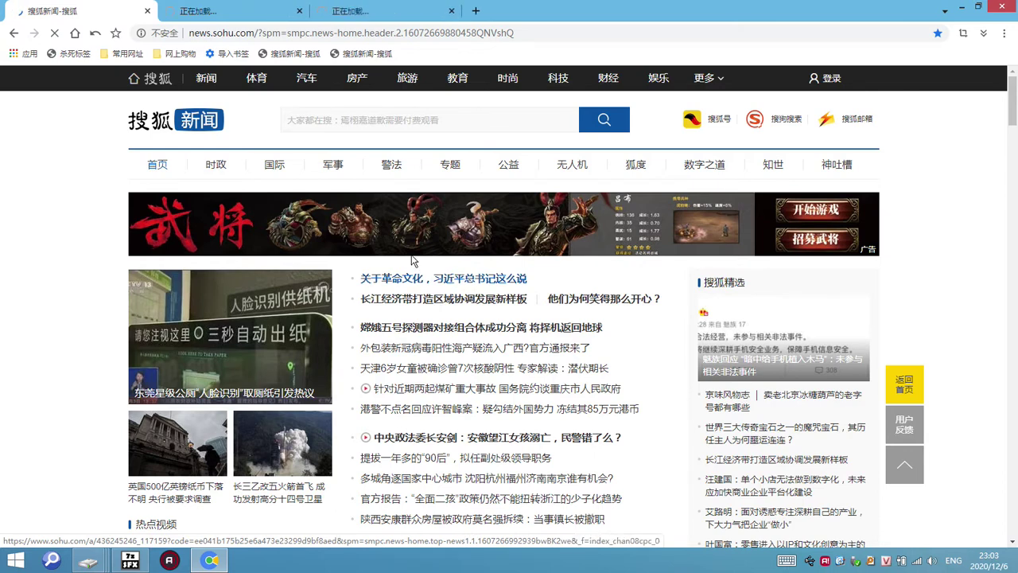
{"action": "left_click", "coordinate": [395, 167]}
{"action": "left_click", "coordinate": [451, 165]}
{"action": "left_click", "coordinate": [566, 165]}
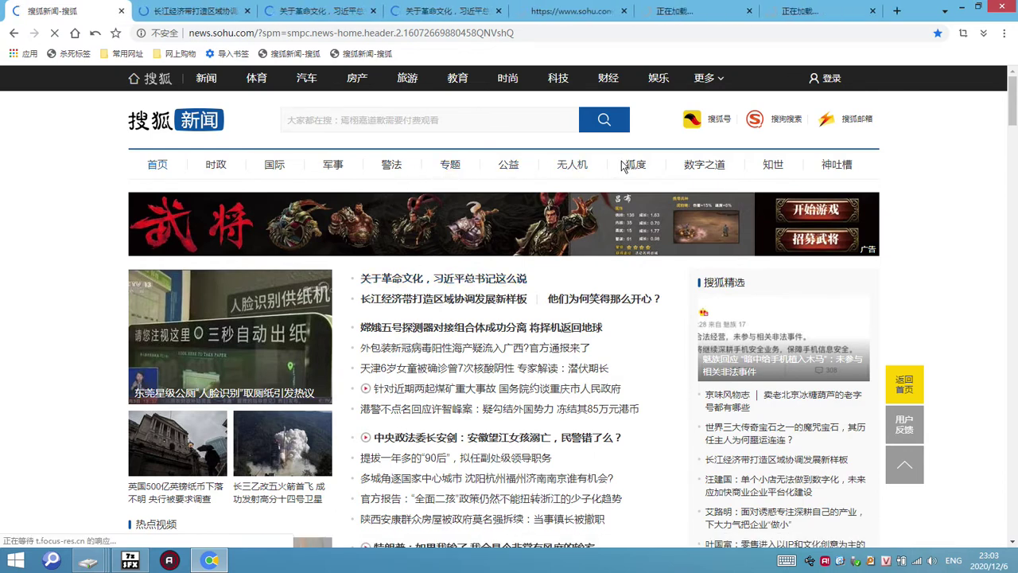
{"action": "left_click", "coordinate": [628, 163]}
{"action": "left_click", "coordinate": [702, 164]}
{"action": "left_click", "coordinate": [271, 167]}
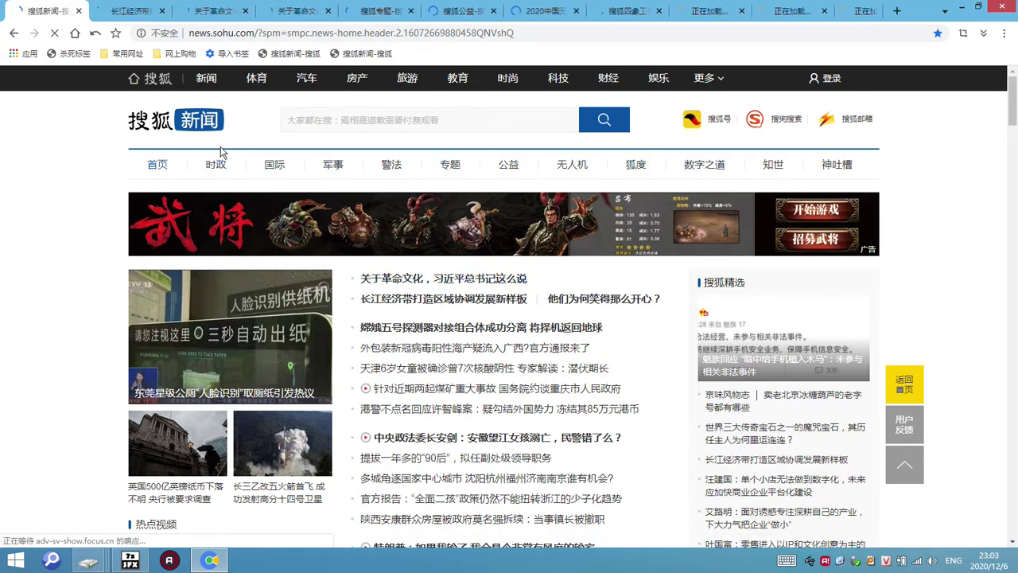
{"action": "left_click", "coordinate": [216, 164]}
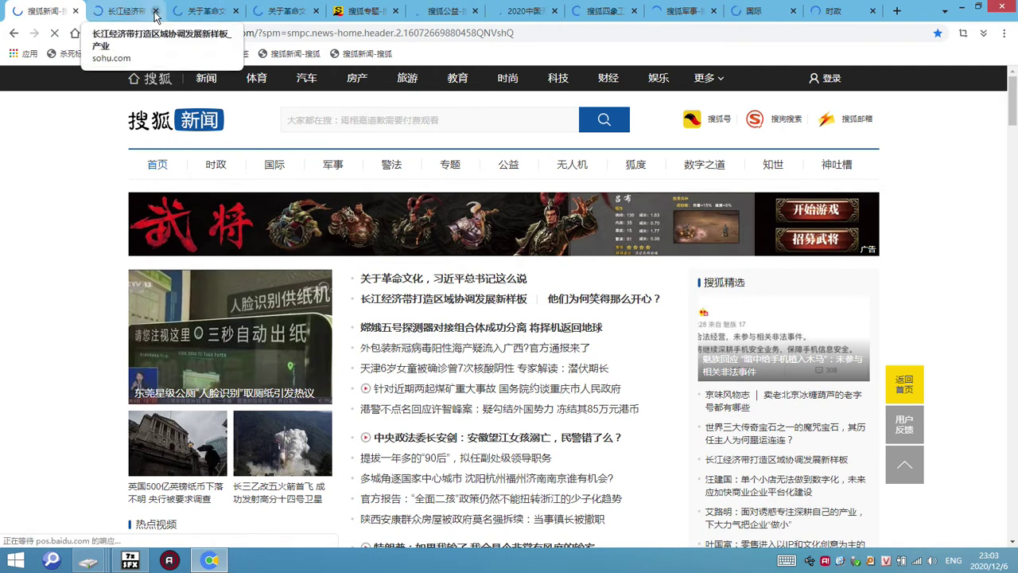
Step: Close the opened article and section tabs and exit the browser
{"action": "left_click", "coordinate": [155, 11]}
{"action": "left_click", "coordinate": [155, 11]}
{"action": "left_click", "coordinate": [155, 11]}
{"action": "left_click", "coordinate": [155, 11]}
{"action": "left_click", "coordinate": [157, 13]}
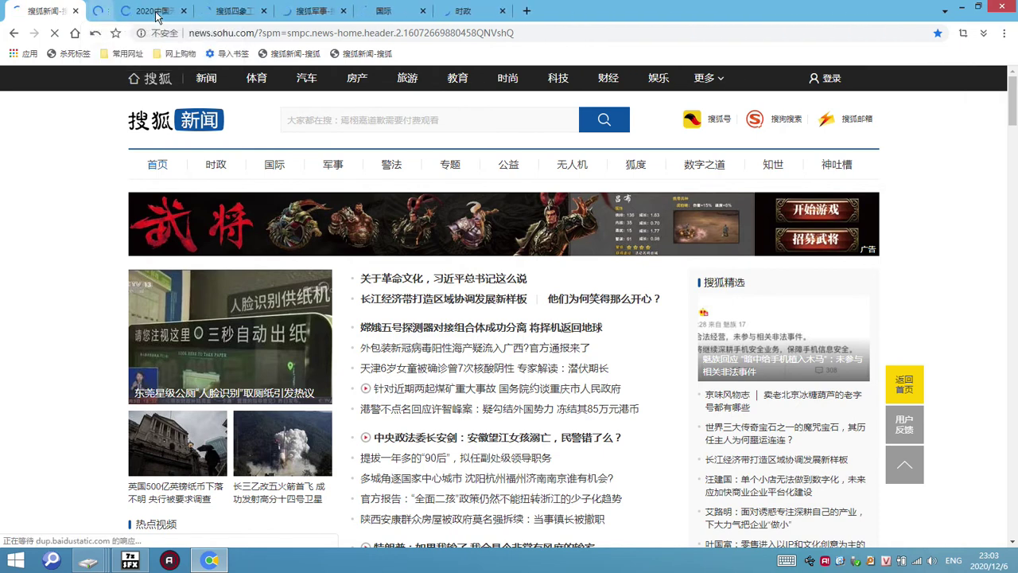
{"action": "left_click", "coordinate": [156, 13]}
{"action": "left_click", "coordinate": [157, 13]}
{"action": "left_click", "coordinate": [156, 13]}
{"action": "left_click", "coordinate": [156, 11]}
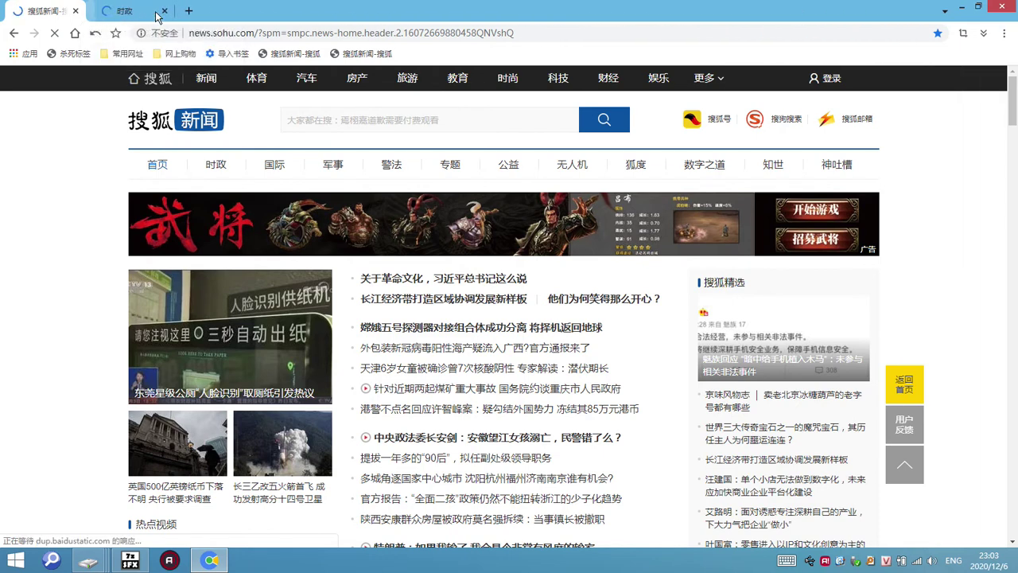
{"action": "left_click", "coordinate": [157, 11]}
{"action": "left_click", "coordinate": [1004, 8]}
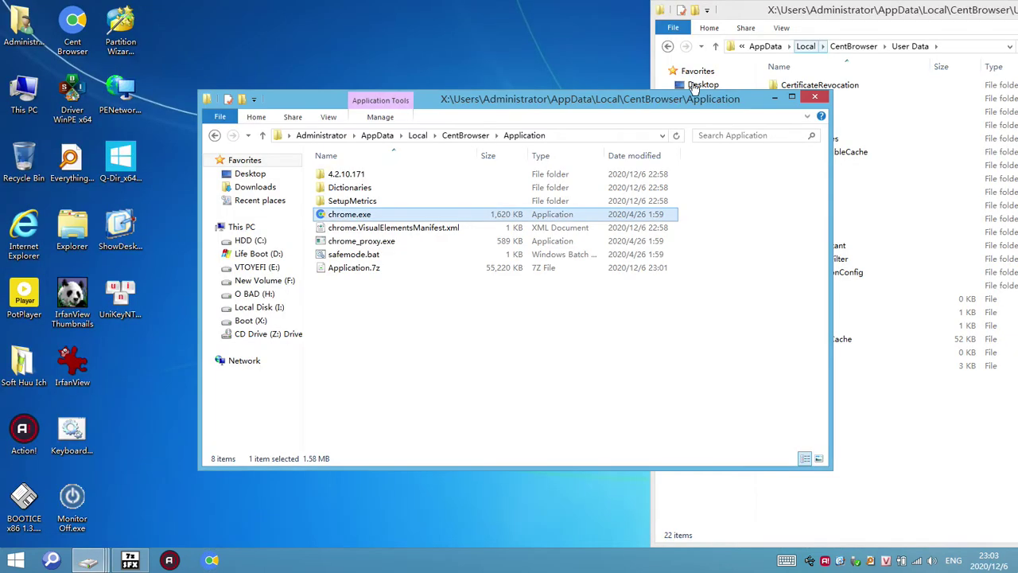
Step: Switch to the User Data folder window and view the folder's properties to check its size after browsing
{"action": "left_click", "coordinate": [1004, 329]}
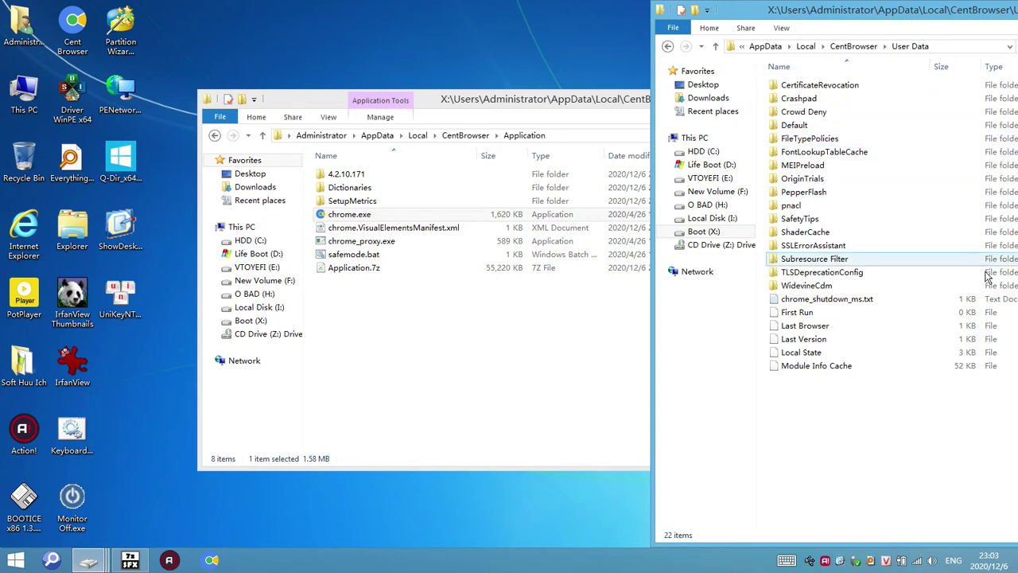
{"action": "right_click", "coordinate": [840, 260]}
{"action": "left_click", "coordinate": [890, 312]}
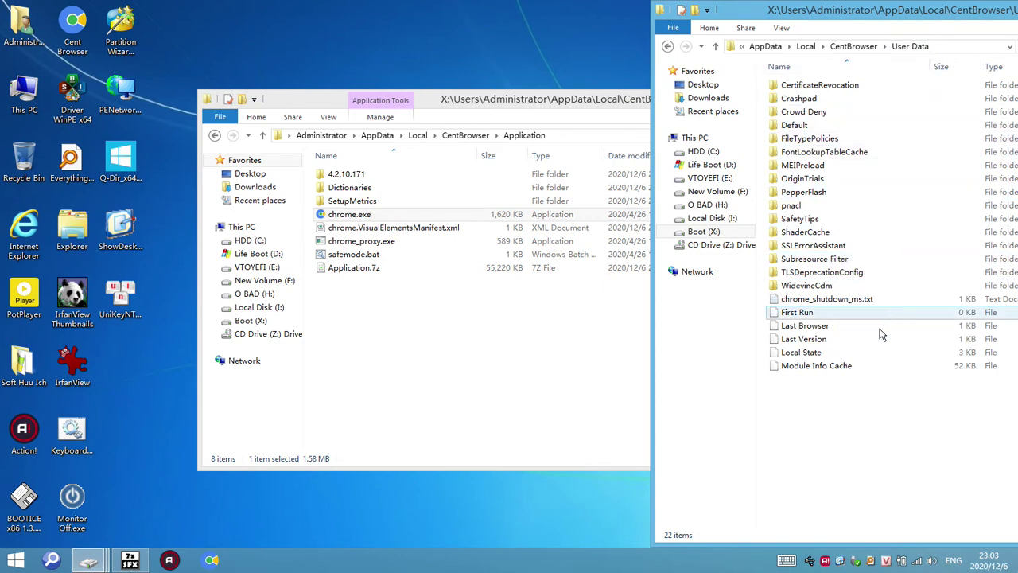
{"action": "right_click", "coordinate": [840, 461]}
{"action": "left_click", "coordinate": [866, 454]}
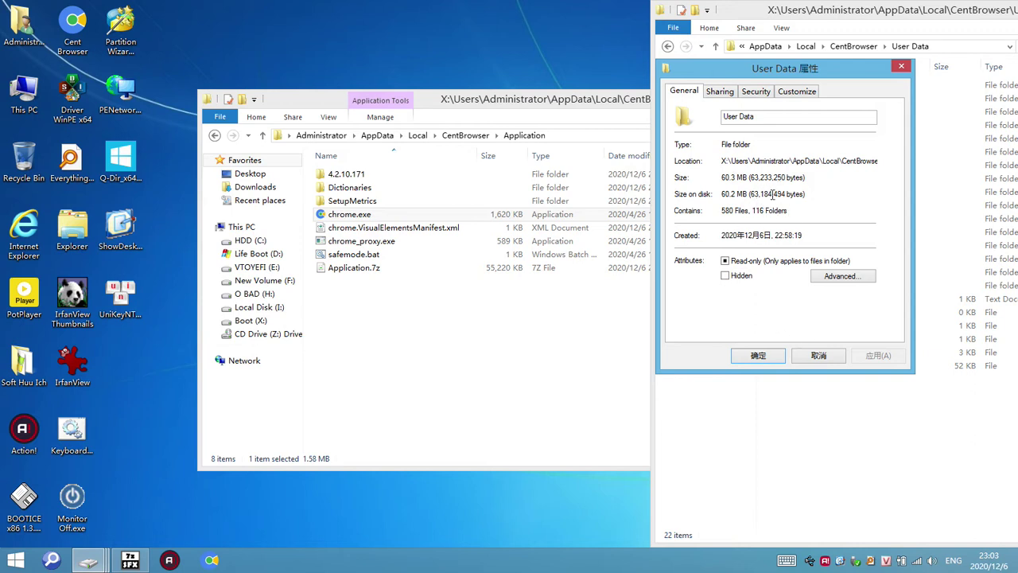
{"action": "left_click", "coordinate": [819, 355]}
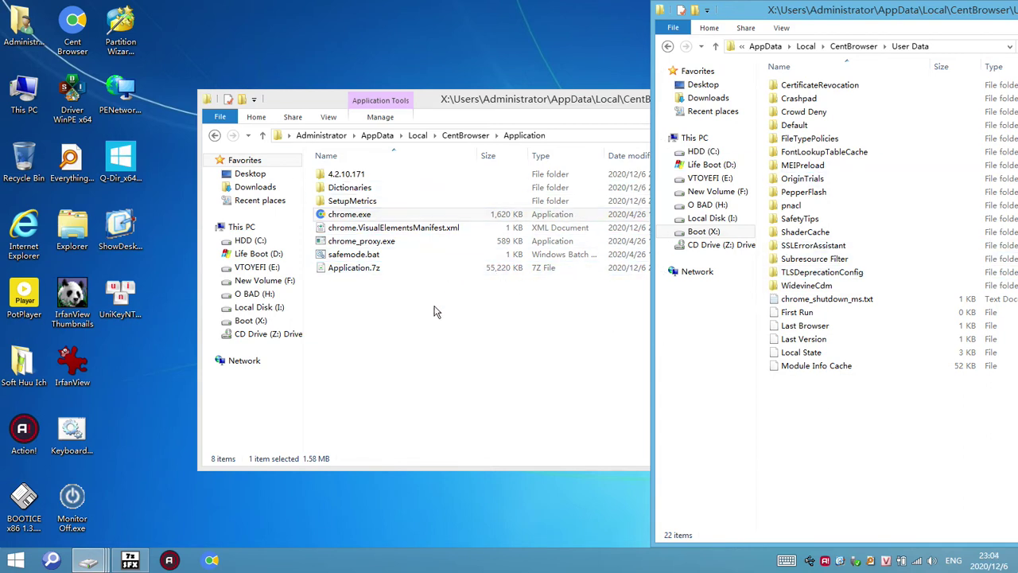
Step: Bring up the drive C: folder window, open URLCentBrowser.exe in WinRAR, and inspect its User Data folder and SFX script comment
{"action": "mouse_move", "coordinate": [89, 560]}
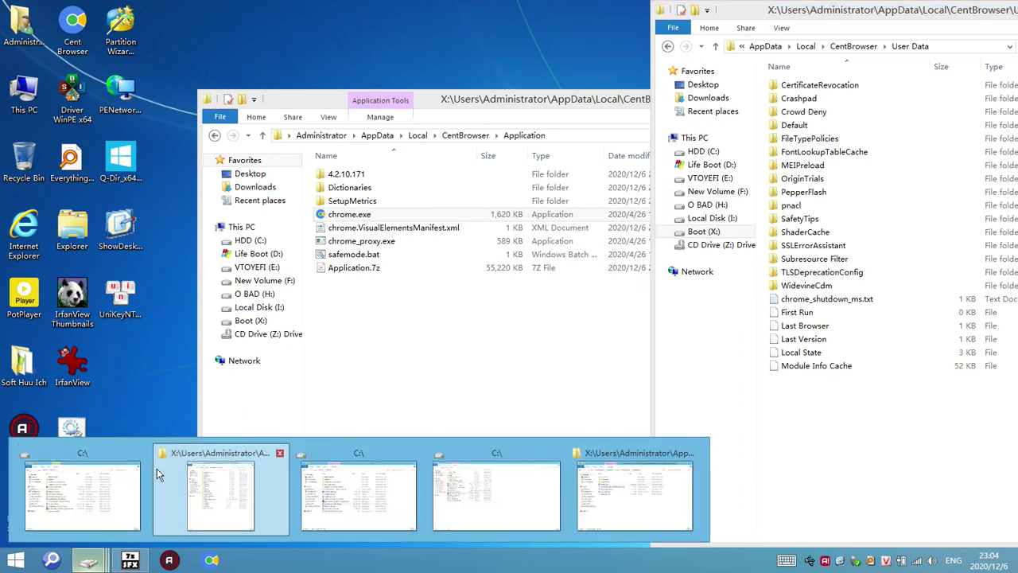
{"action": "mouse_move", "coordinate": [146, 469]}
{"action": "left_click", "coordinate": [359, 494]}
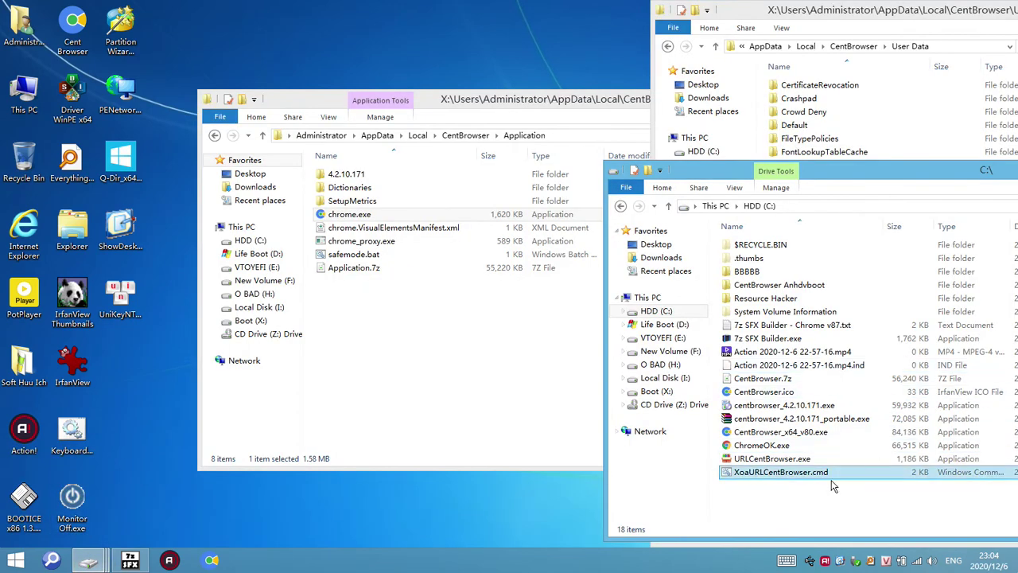
{"action": "left_click", "coordinate": [780, 459]}
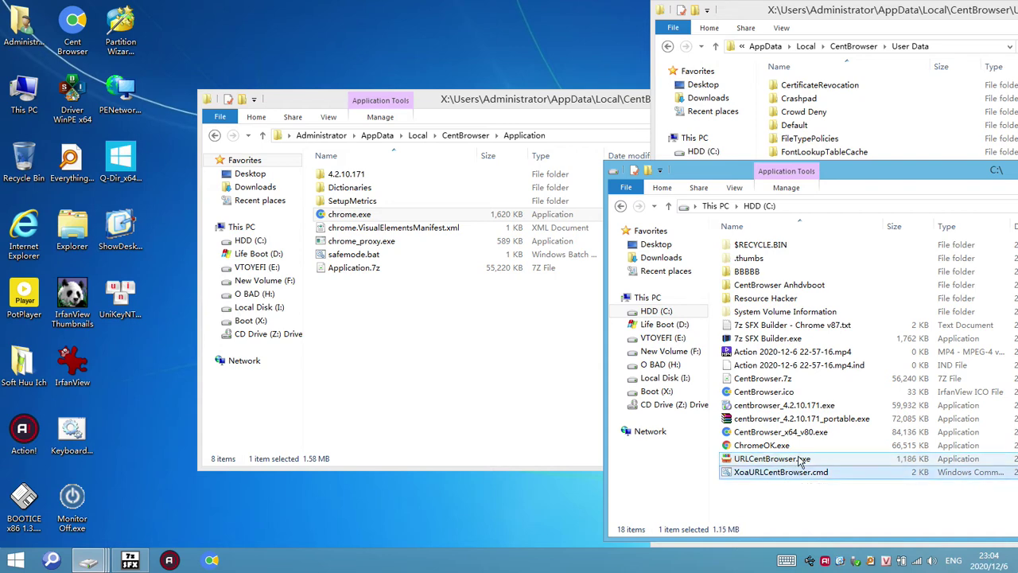
{"action": "left_click_drag", "start_coordinate": [907, 172], "coordinate": [749, 193]}
{"action": "right_click", "coordinate": [649, 482]}
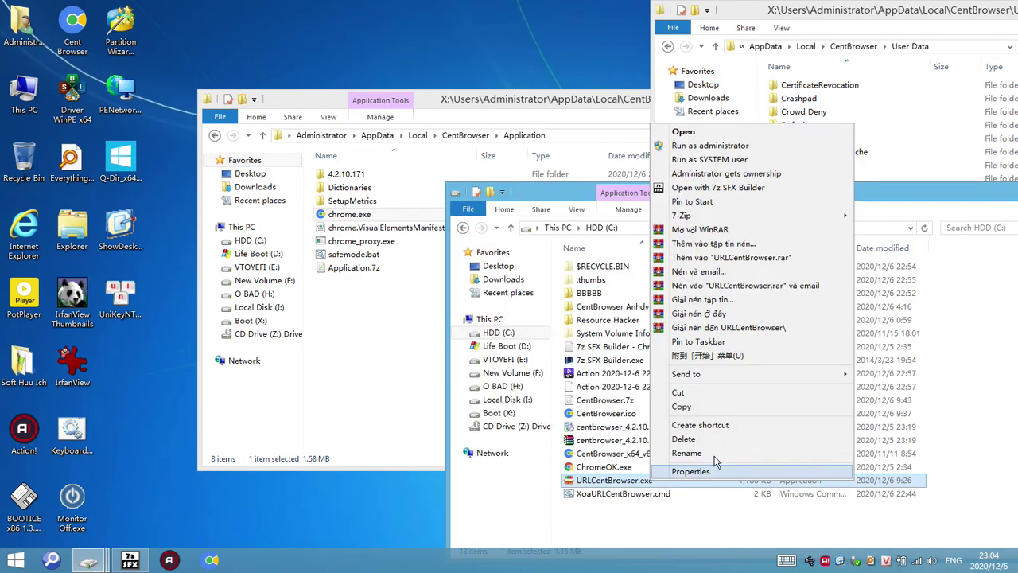
{"action": "left_click", "coordinate": [737, 233]}
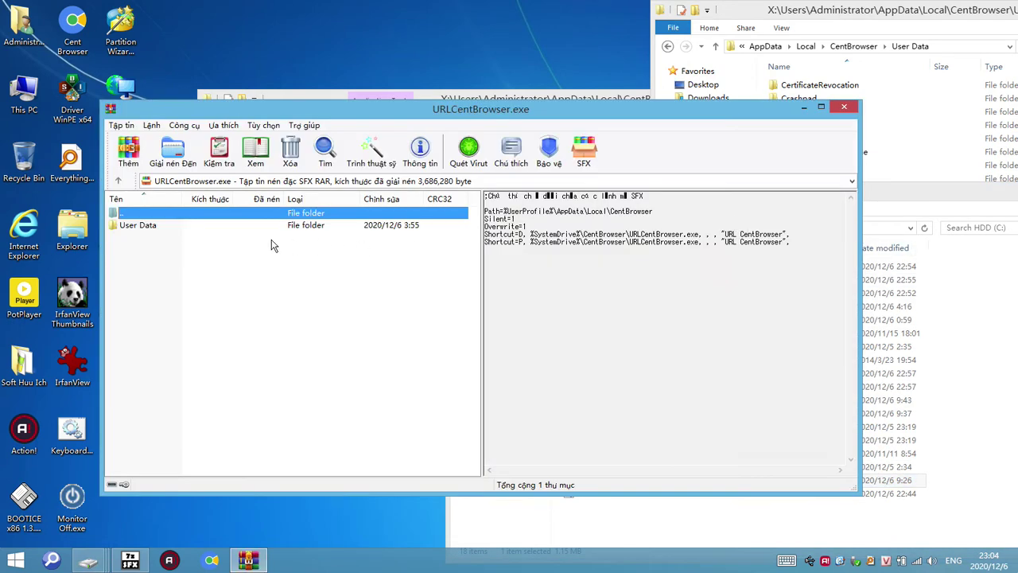
{"action": "left_click", "coordinate": [143, 228]}
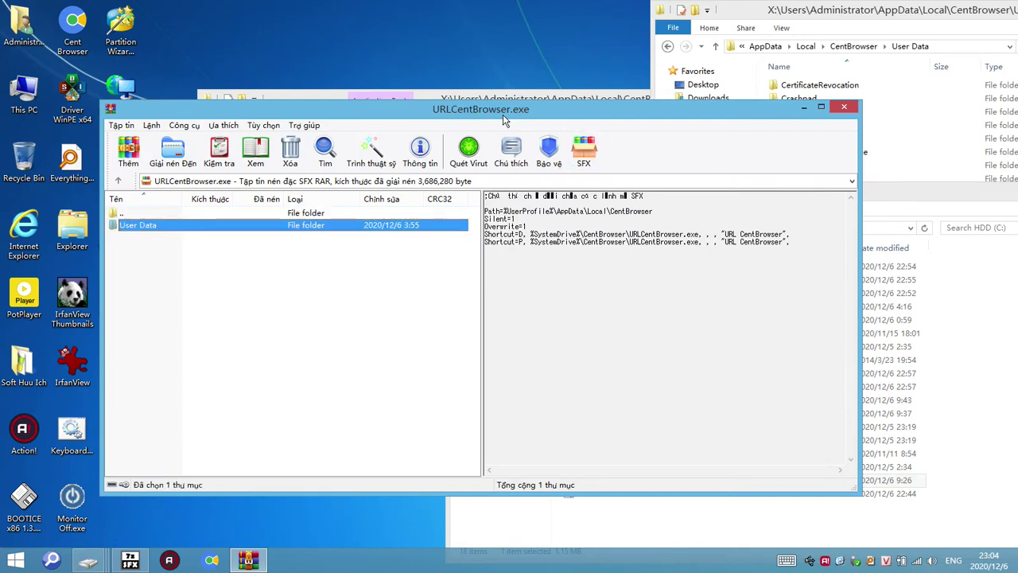
{"action": "left_click_drag", "start_coordinate": [503, 114], "coordinate": [729, 332]}
Step: Go up to the CentBrowser folder in the User Data window and request permanent deletion of the User Data folder
{"action": "left_click", "coordinate": [873, 22]}
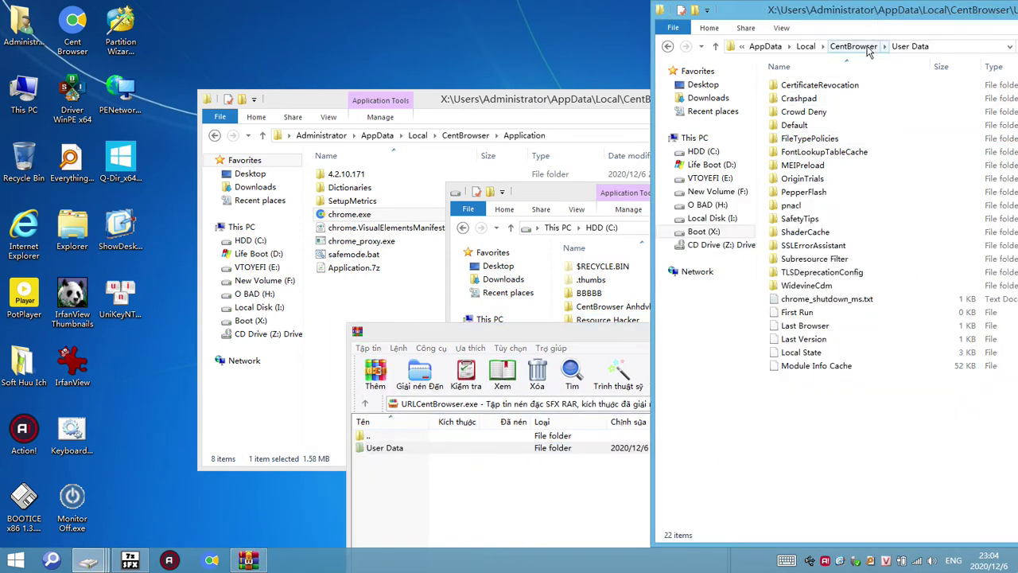
{"action": "left_click", "coordinate": [868, 48]}
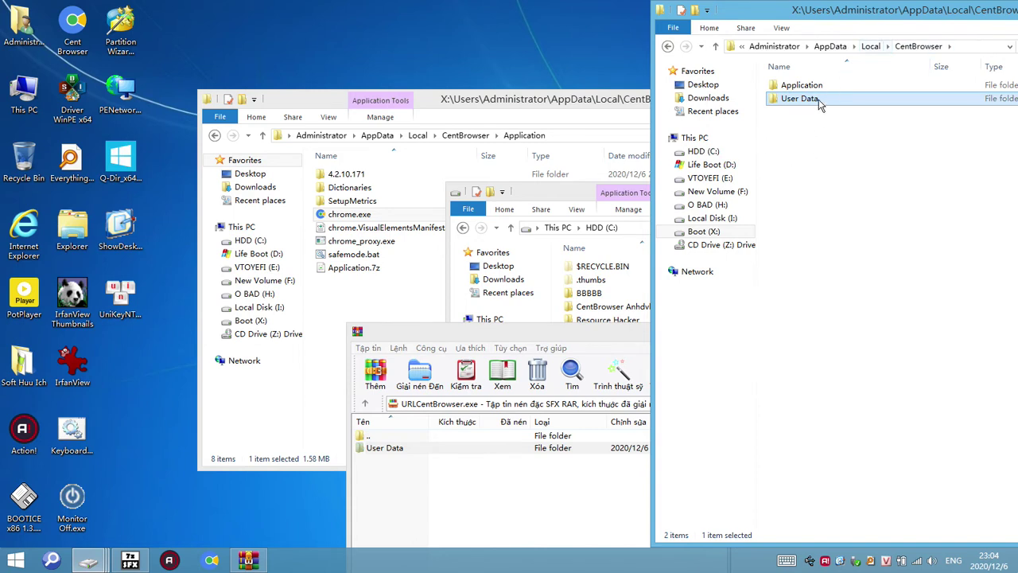
{"action": "left_click", "coordinate": [857, 152]}
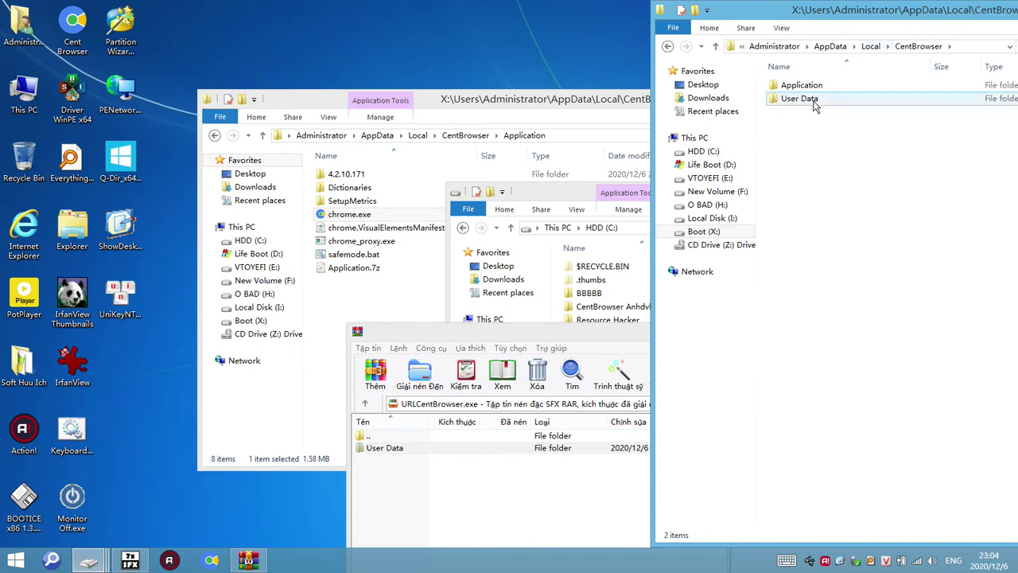
{"action": "key", "text": "Down"}
{"action": "key", "text": "shift+Delete"}
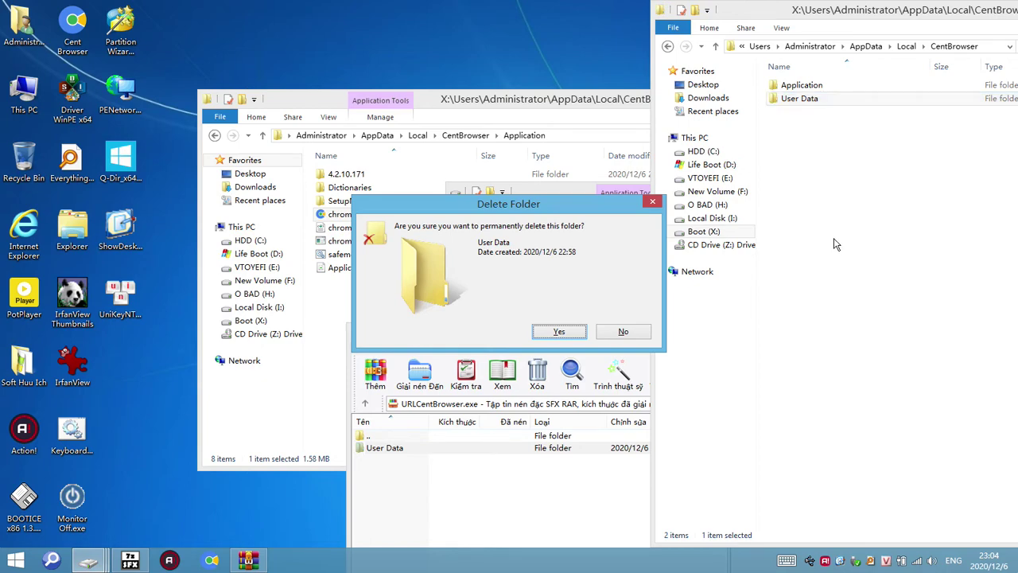
Step: Start Cent Browser, dismiss the start page's popup ad, view the browsing history, and exit with all tabs closed
{"action": "left_click", "coordinate": [211, 560]}
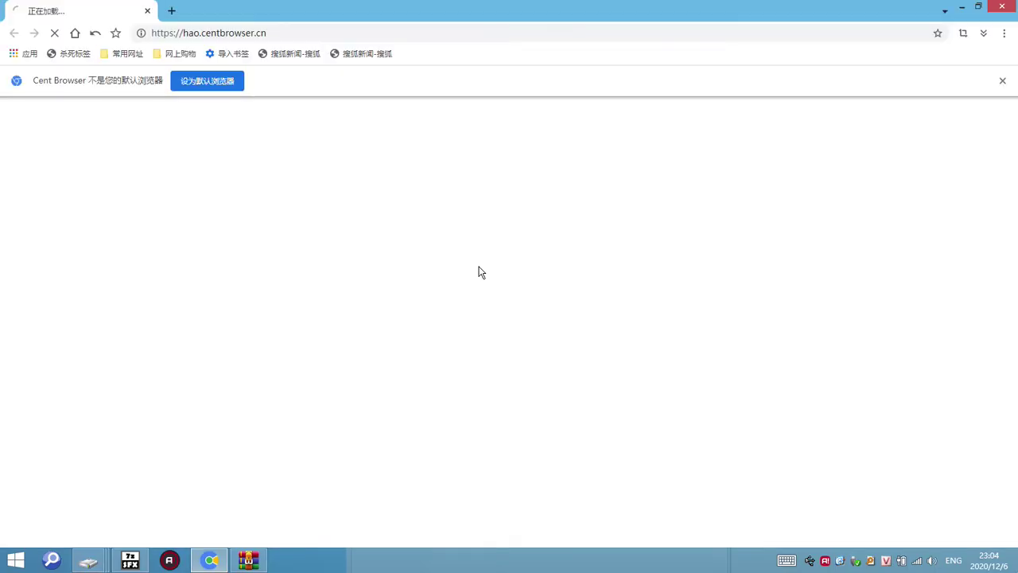
{"action": "left_click", "coordinate": [1005, 34]}
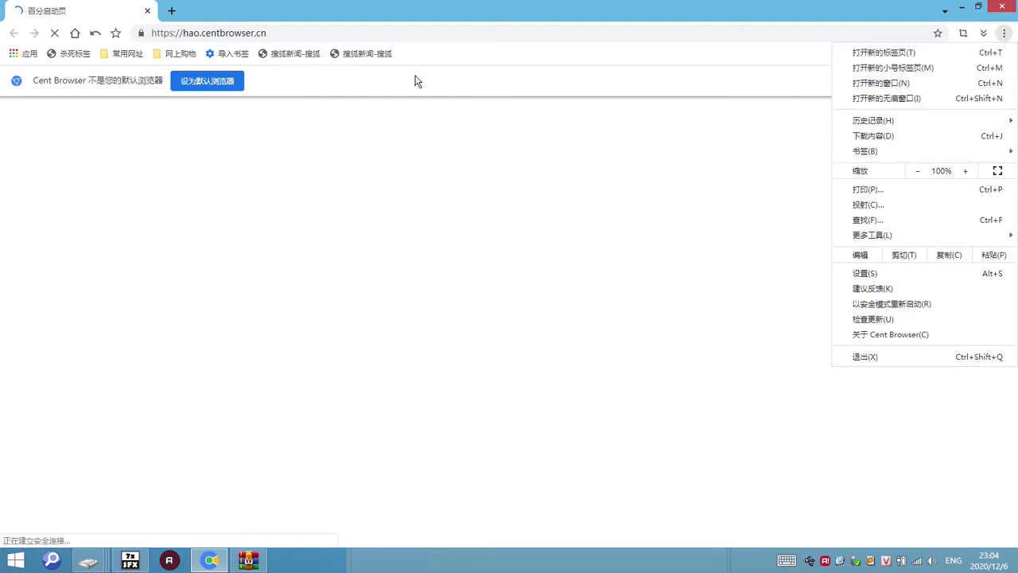
{"action": "left_click", "coordinate": [466, 55]}
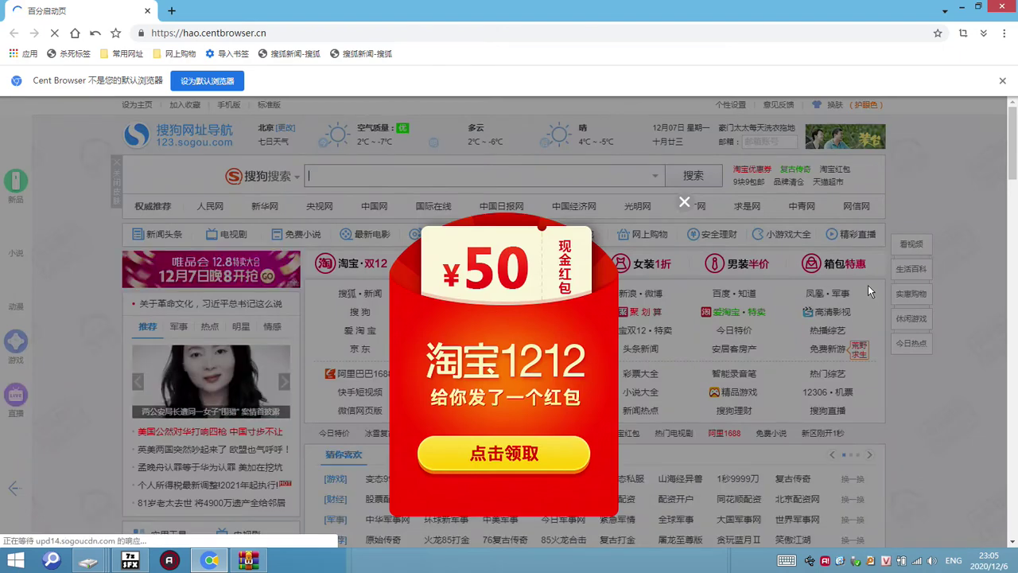
{"action": "left_click", "coordinate": [684, 202]}
{"action": "key", "text": "ctrl+h"}
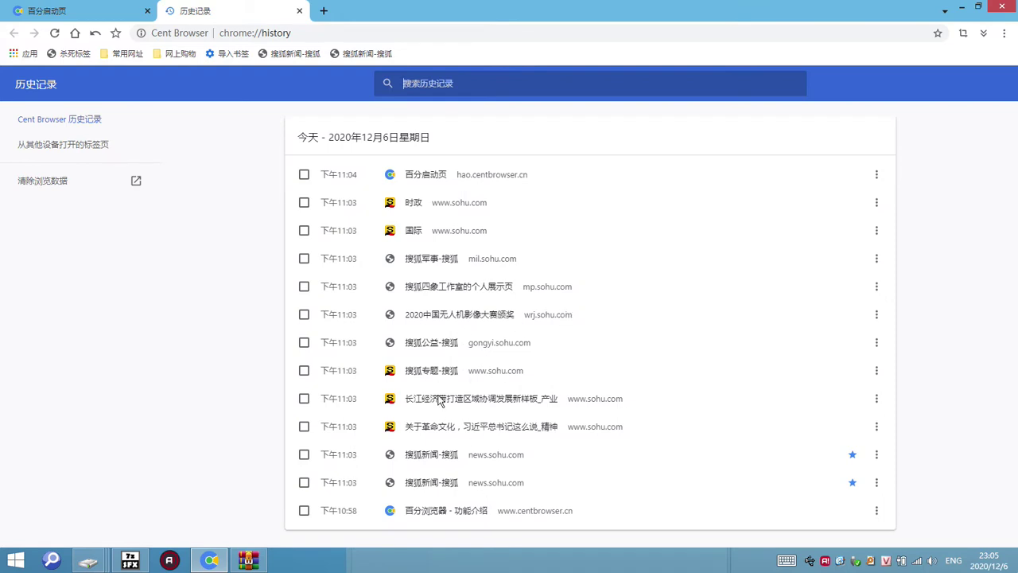
{"action": "left_click", "coordinate": [1007, 8]}
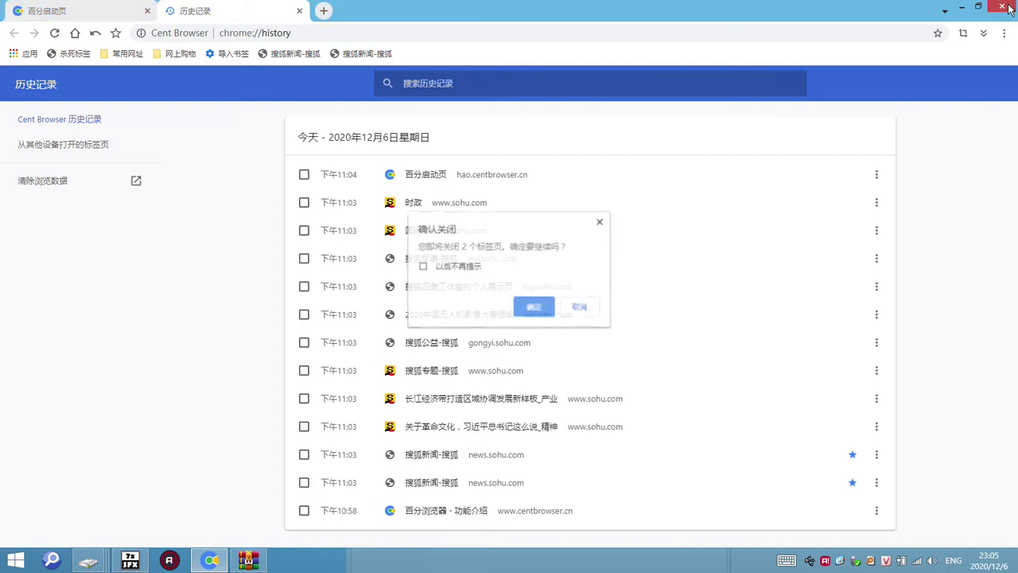
{"action": "left_click", "coordinate": [534, 307]}
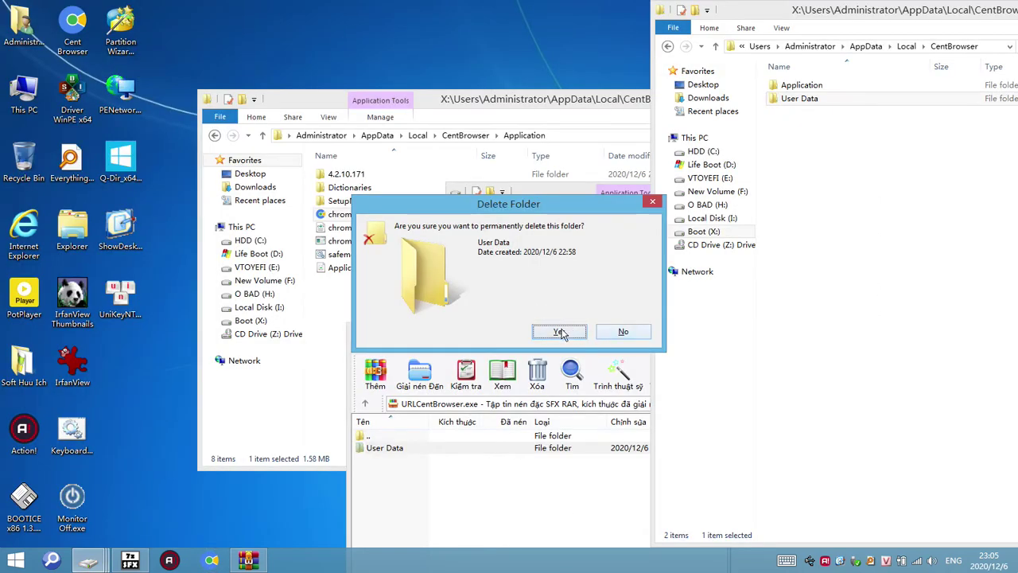
Step: Confirm the permanent deletion of the User Data folder and close the URLCentBrowser.exe archive after viewing its User Data entry
{"action": "left_click", "coordinate": [556, 335]}
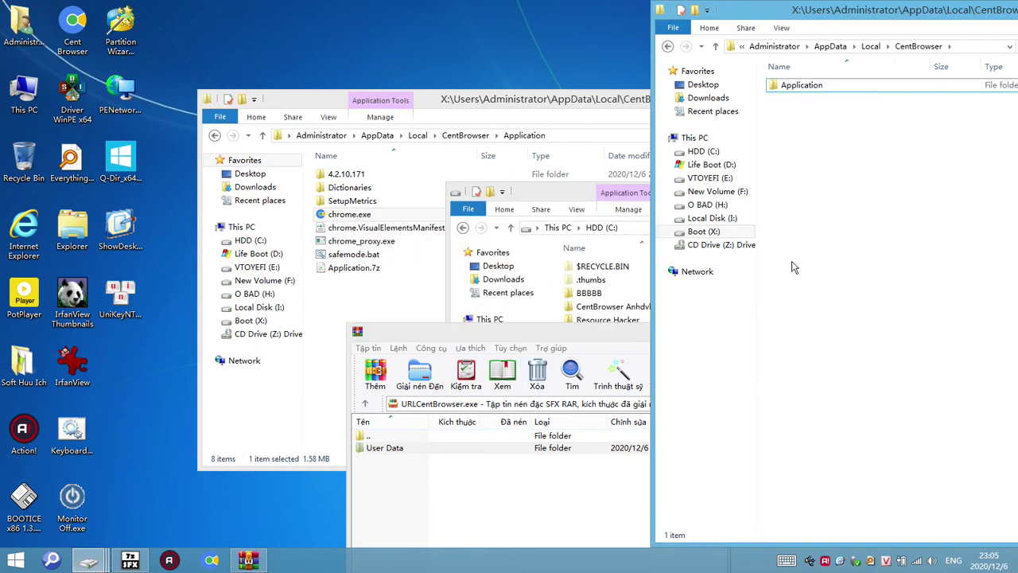
{"action": "left_click", "coordinate": [414, 465]}
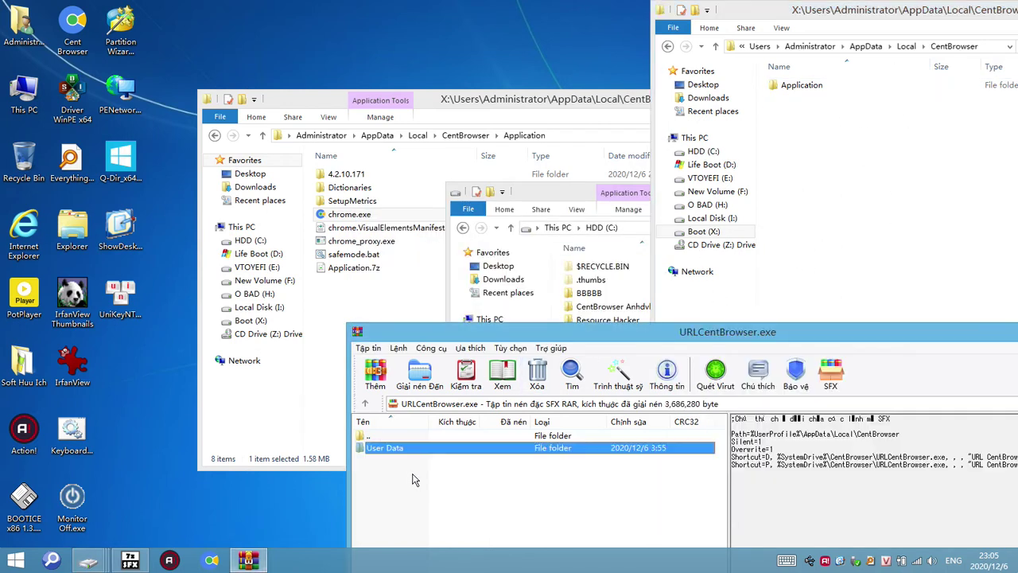
{"action": "left_click", "coordinate": [413, 477]}
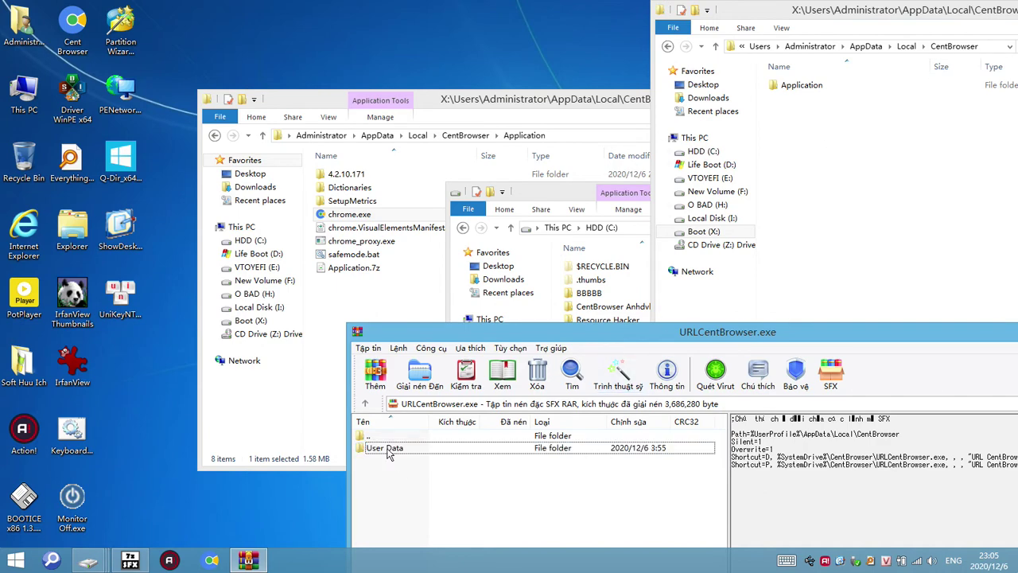
{"action": "left_click", "coordinate": [473, 450]}
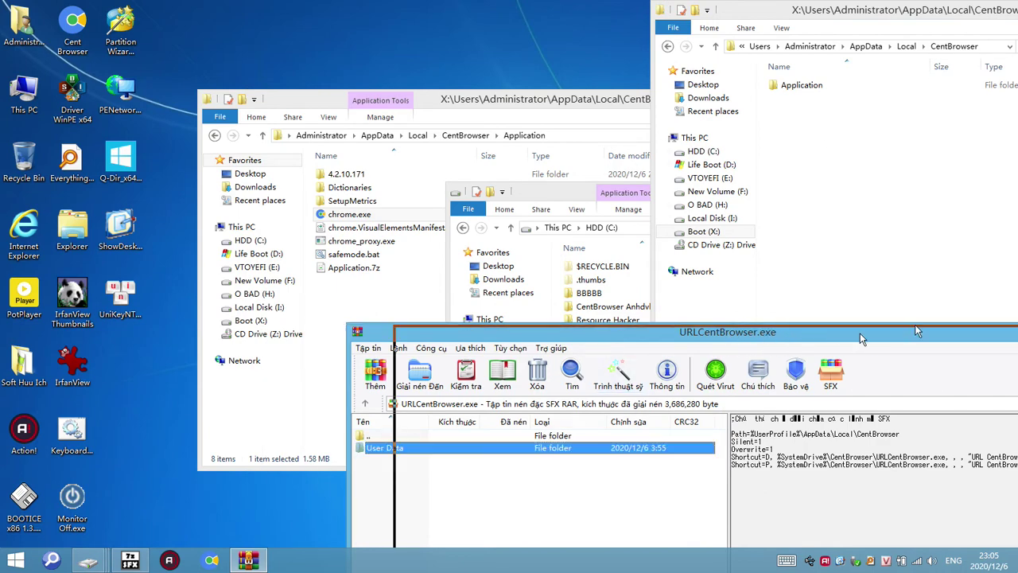
{"action": "left_click_drag", "start_coordinate": [813, 334], "coordinate": [976, 318]}
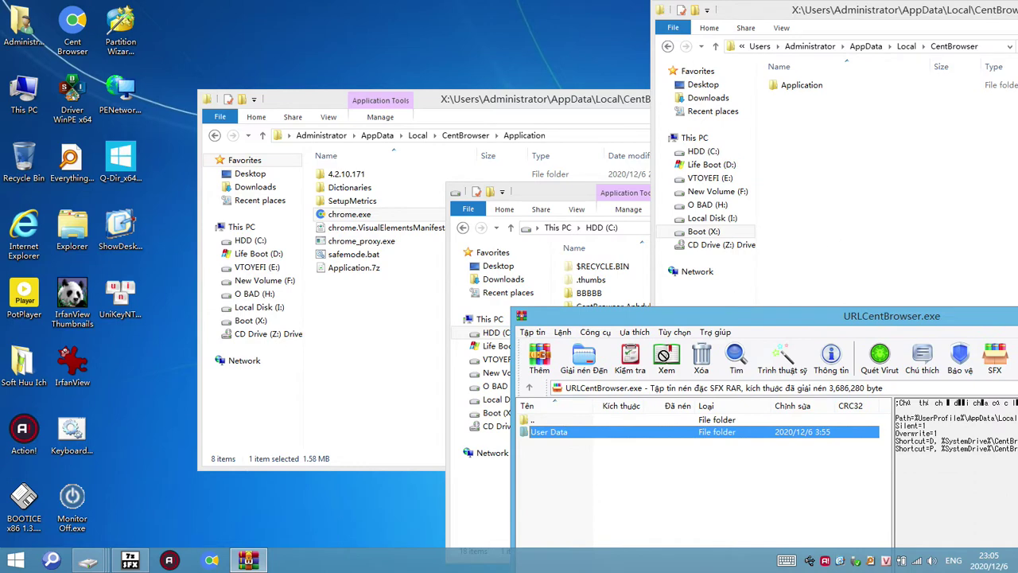
{"action": "left_click_drag", "start_coordinate": [852, 320], "coordinate": [813, 369]}
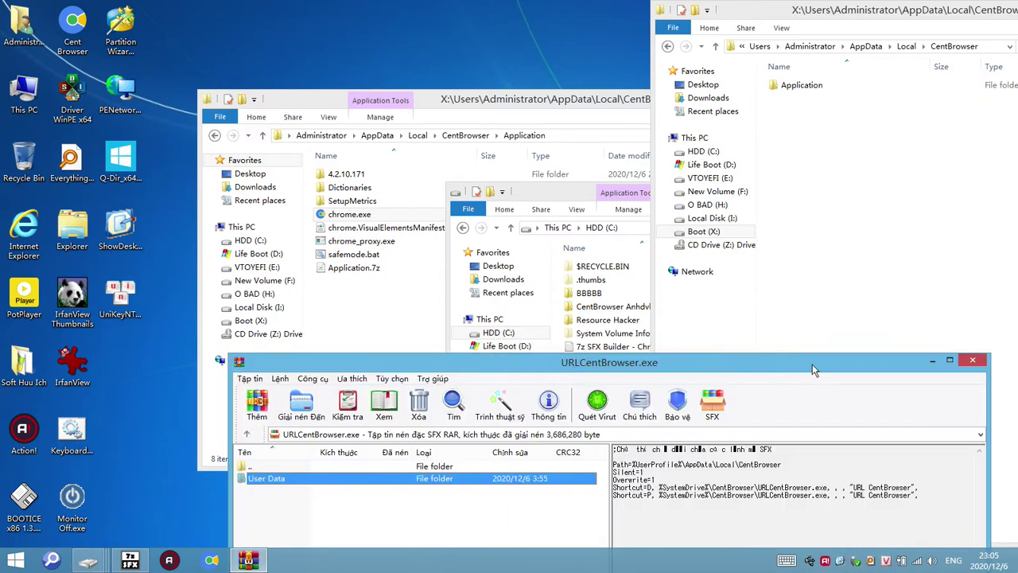
{"action": "left_click", "coordinate": [975, 362]}
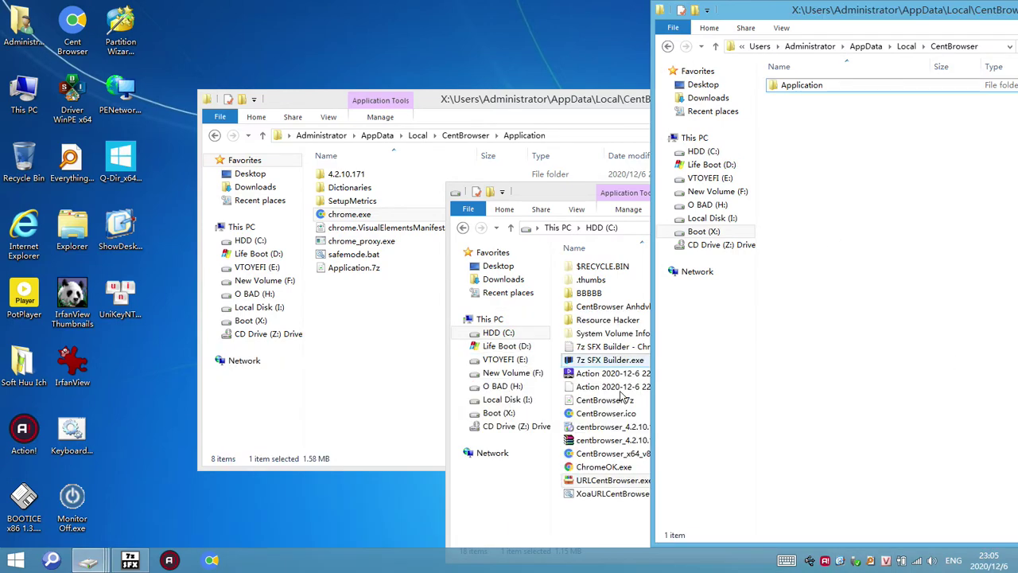
Step: Run URLCentBrowser.exe from drive C: and select the extracted User Data folder in the CentBrowser folder
{"action": "left_click", "coordinate": [619, 480]}
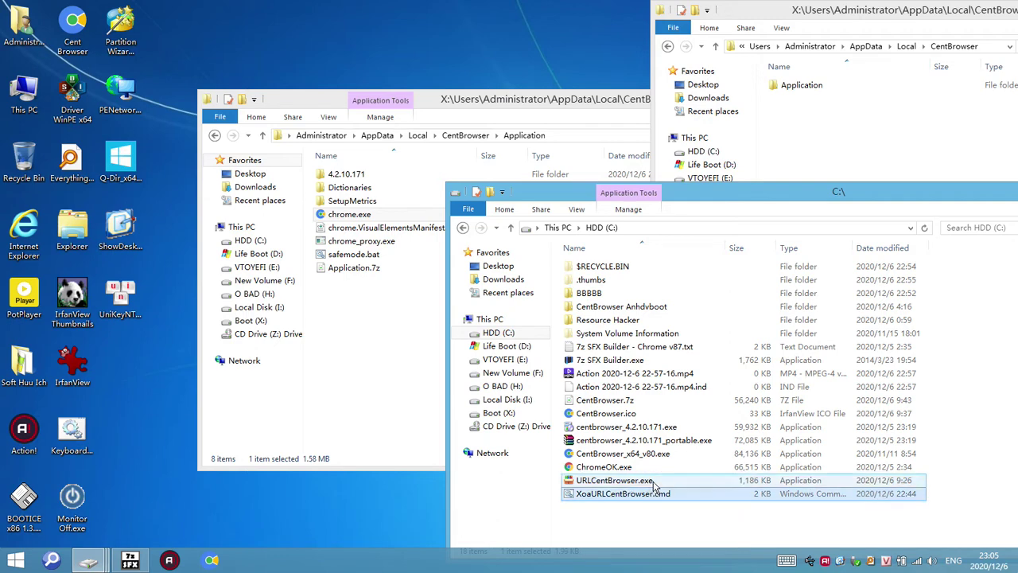
{"action": "double_click", "coordinate": [657, 482]}
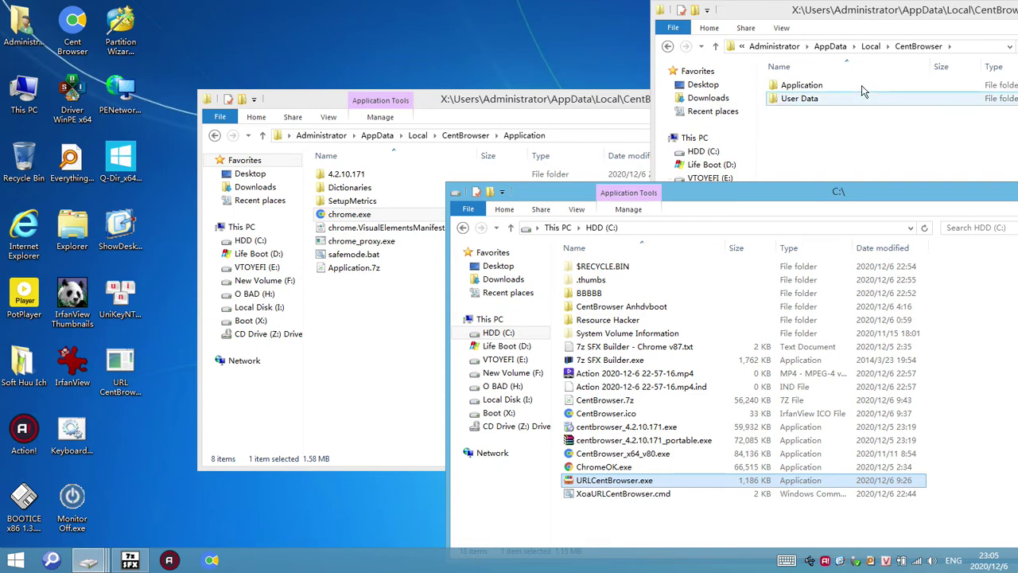
{"action": "left_click", "coordinate": [813, 98]}
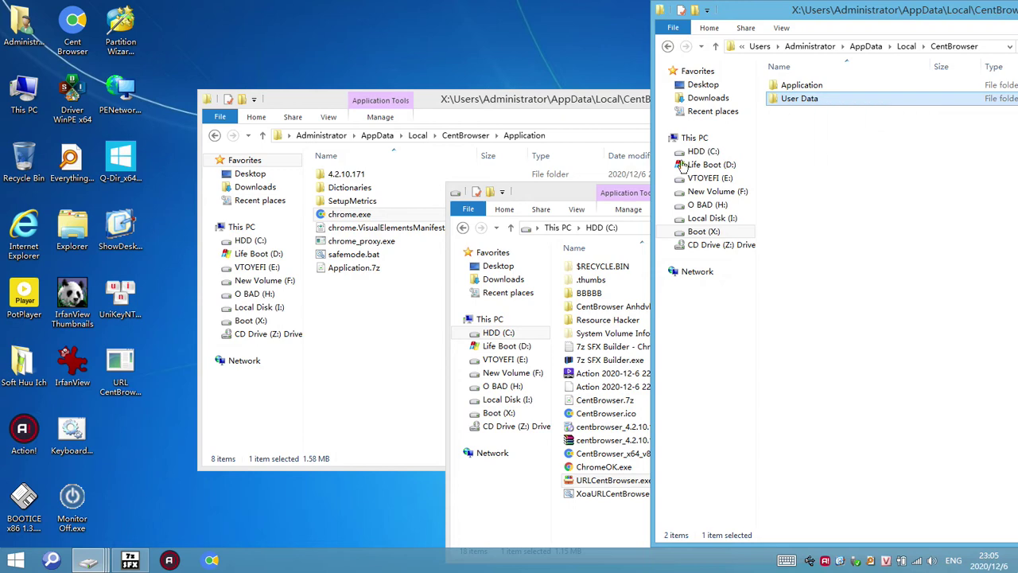
Step: Start Cent Browser and look through the bookmark manager, YouTube and Facebook tabs opened at startup
{"action": "left_click", "coordinate": [348, 517]}
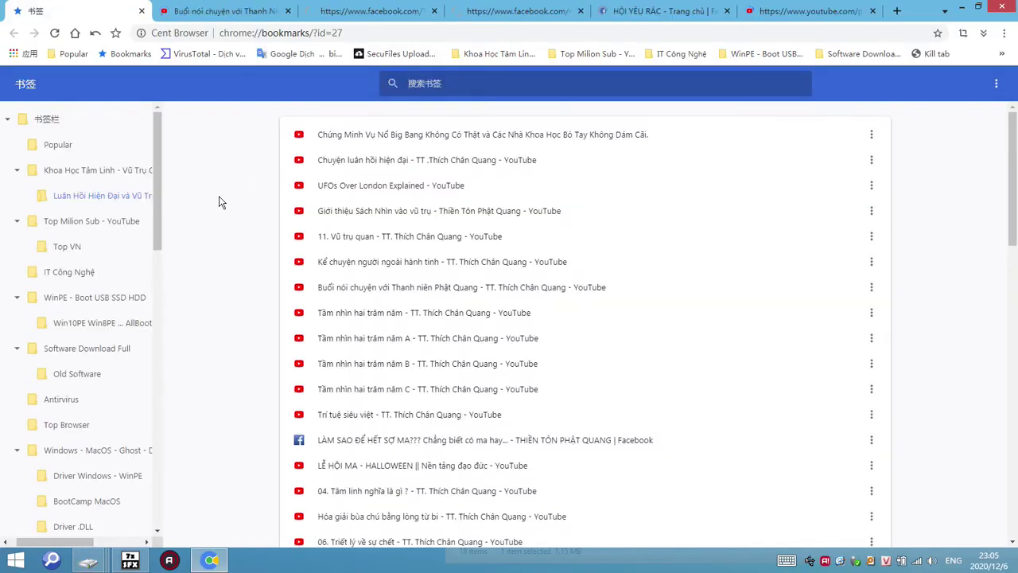
{"action": "left_click", "coordinate": [227, 11]}
{"action": "left_click", "coordinate": [398, 11]}
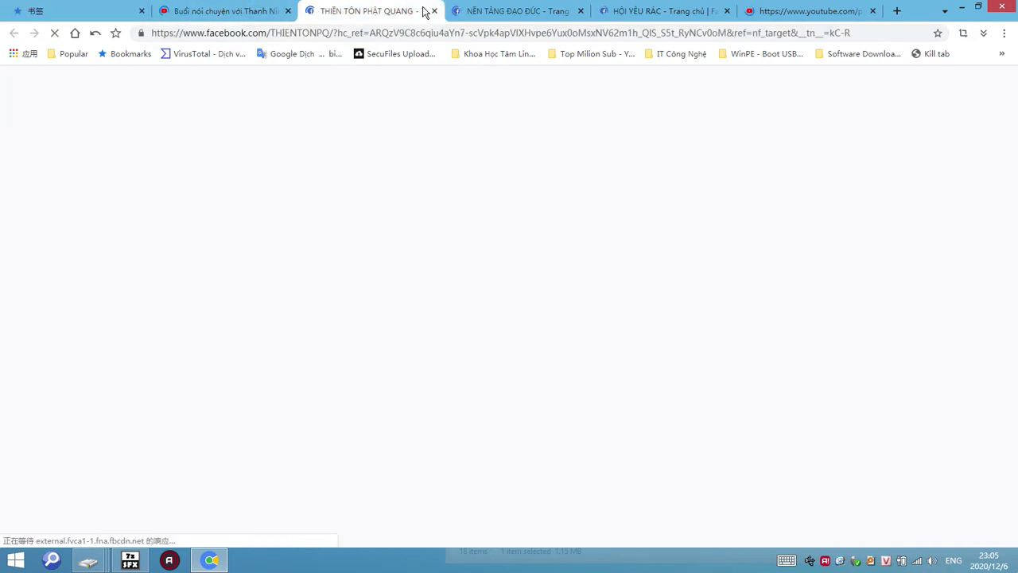
{"action": "left_click", "coordinate": [504, 9]}
{"action": "left_click", "coordinate": [660, 11]}
{"action": "left_click", "coordinate": [811, 10]}
{"action": "left_click", "coordinate": [395, 6]}
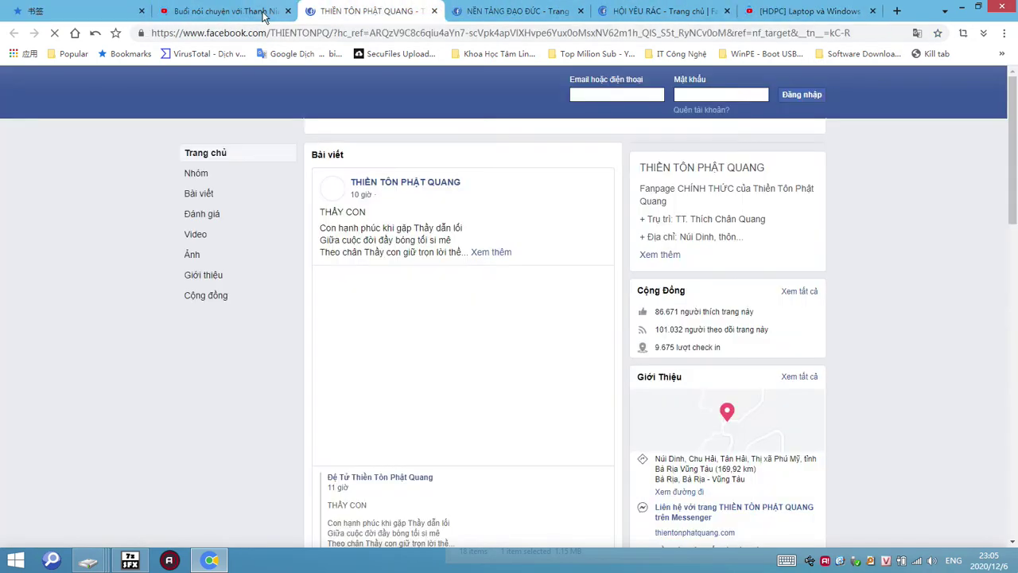
{"action": "left_click", "coordinate": [239, 11]}
{"action": "left_click", "coordinate": [105, 13]}
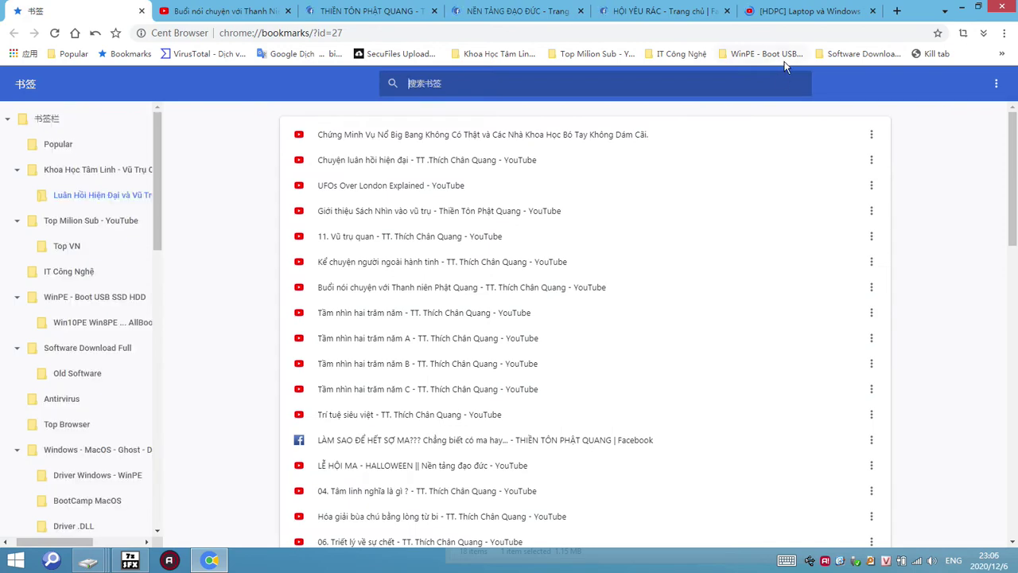
Step: Expand the Khoa Học Tâm Linh and Top Milion Sub folders on the bookmarks bar to review their bookmarks
{"action": "left_click", "coordinate": [497, 56]}
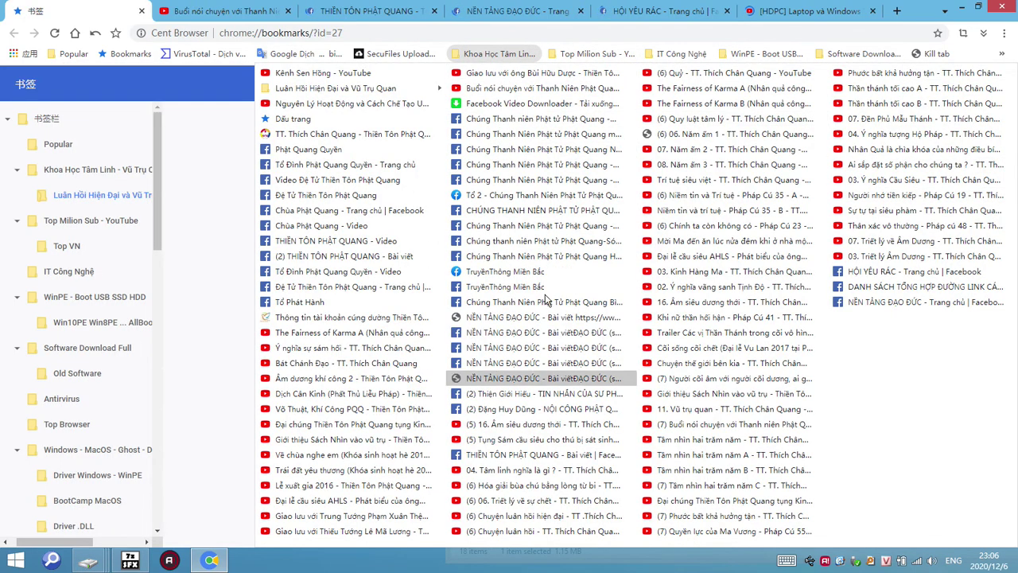
{"action": "key", "text": "Escape"}
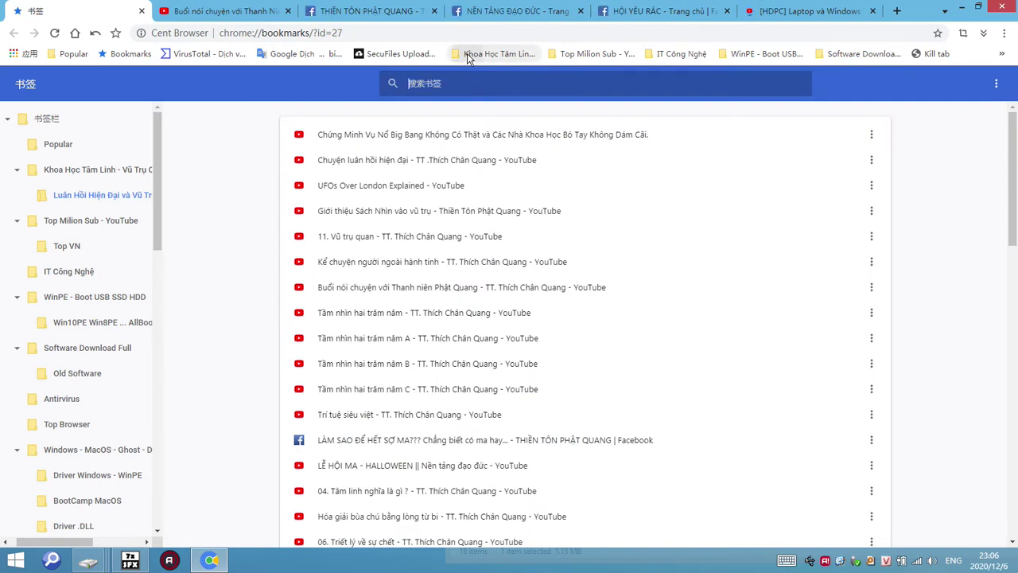
{"action": "left_click", "coordinate": [468, 55]}
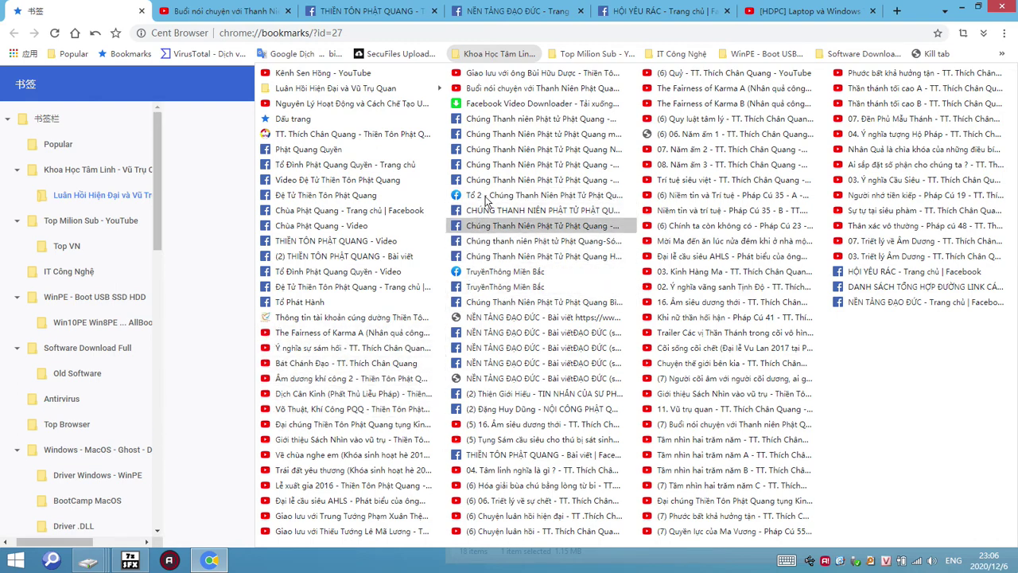
{"action": "left_click", "coordinate": [597, 60]}
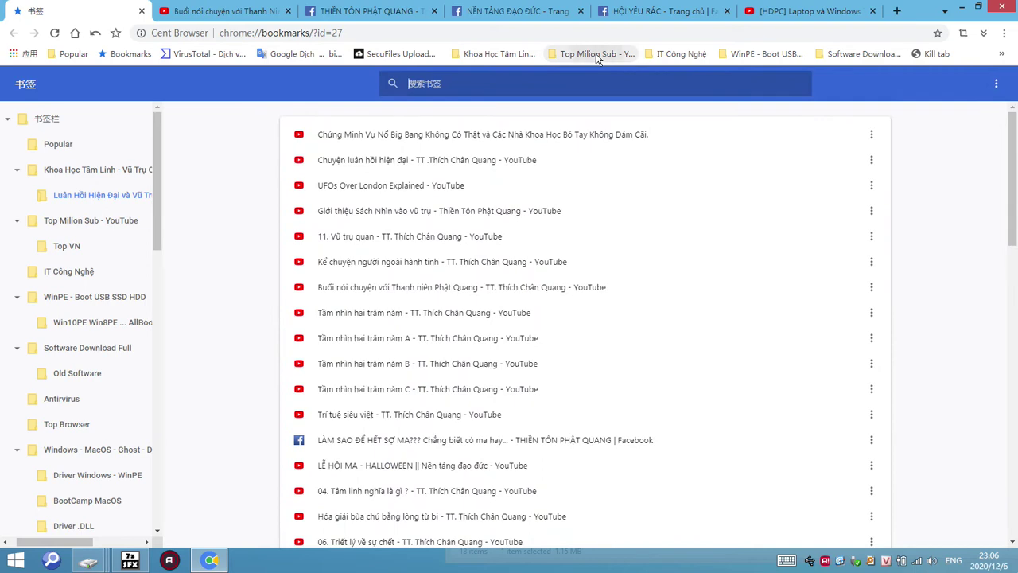
{"action": "left_click", "coordinate": [597, 55]}
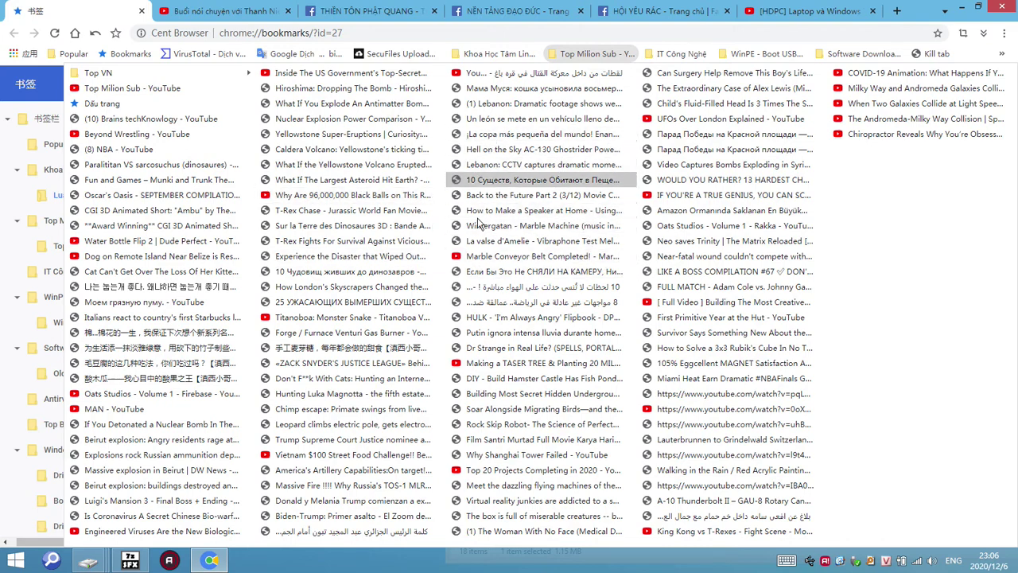
Step: Expand the IT Công Nghệ, WinPE - Boot USB and Software Download folders on the bookmarks bar to review their bookmarks
{"action": "mouse_move", "coordinate": [668, 53]}
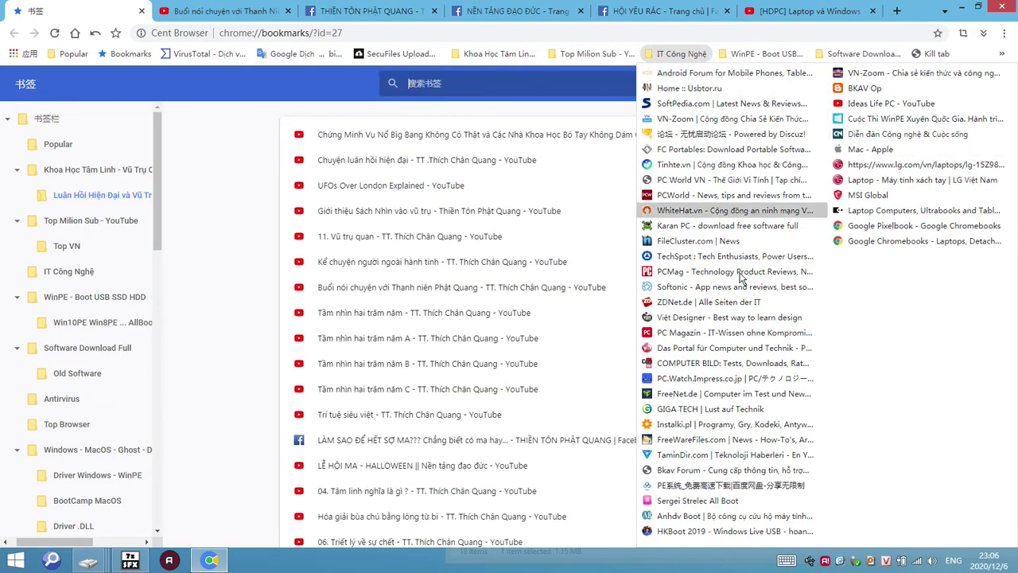
{"action": "left_click", "coordinate": [698, 53]}
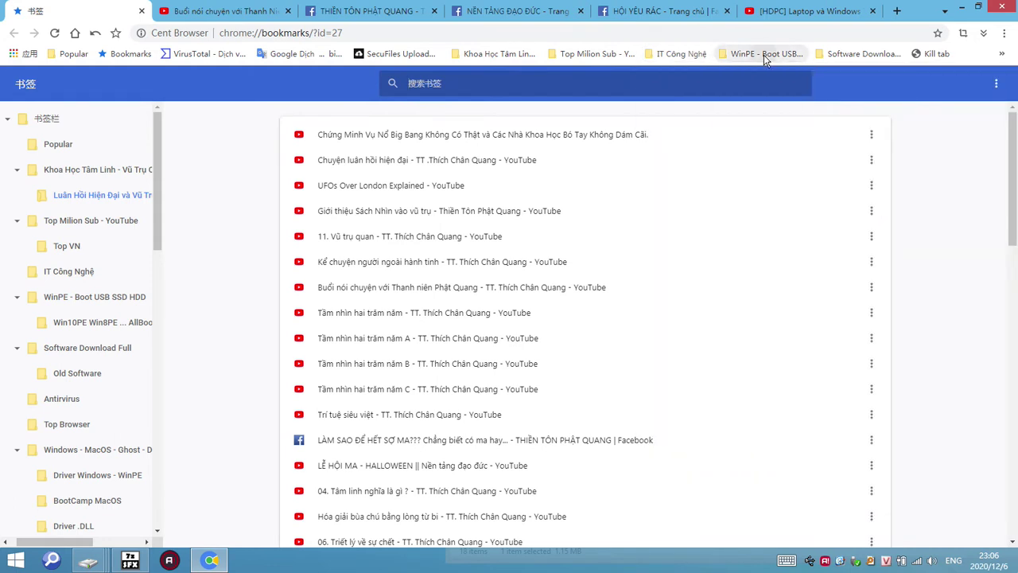
{"action": "left_click", "coordinate": [765, 57]}
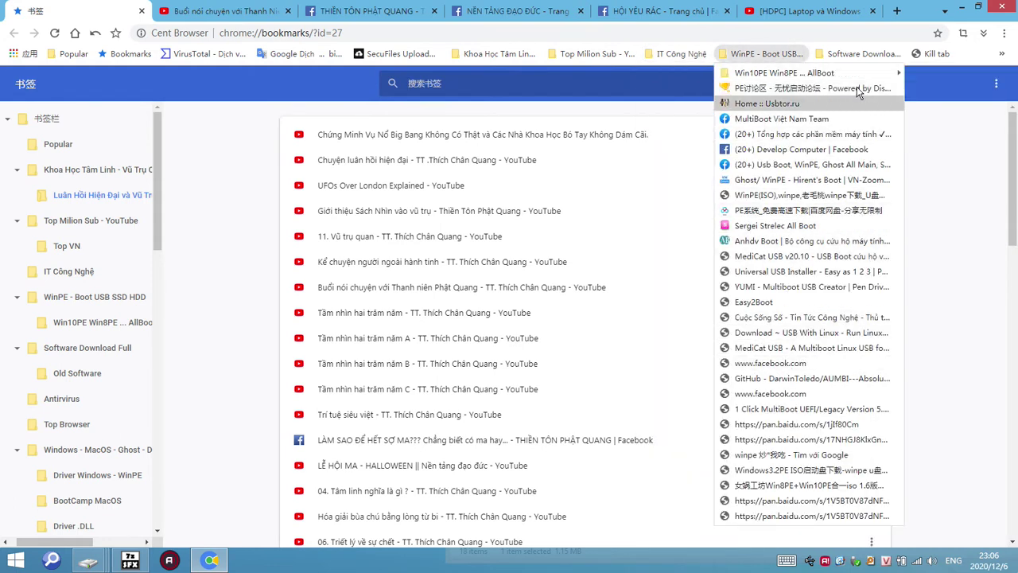
{"action": "mouse_move", "coordinate": [863, 54]}
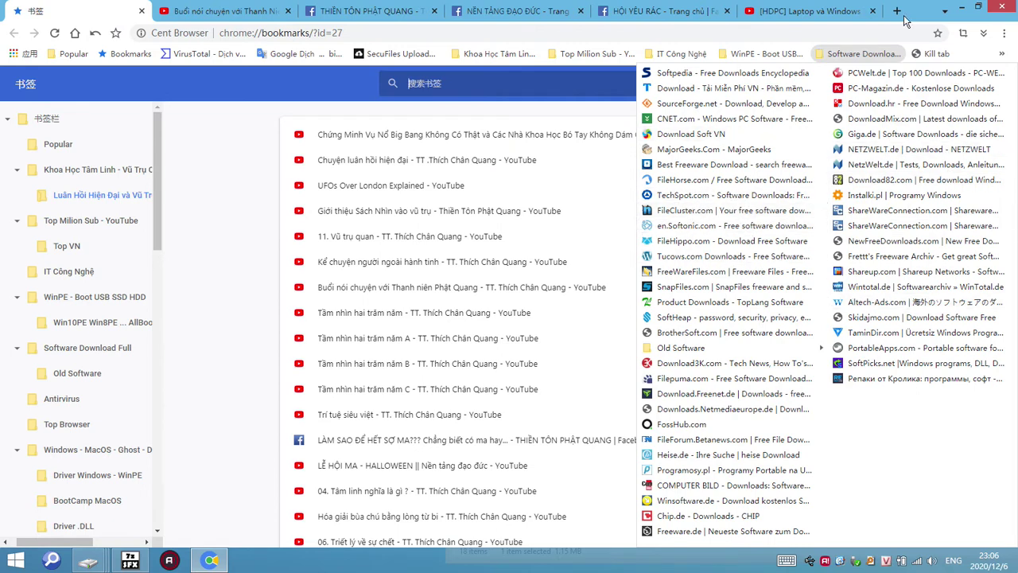
Step: Review the overflow bookmark folders, including Top Browser, Windows - MacOS - Ghost - Driver All and Shopping, and close the list
{"action": "left_click", "coordinate": [1002, 53]}
{"action": "left_click", "coordinate": [1001, 53]}
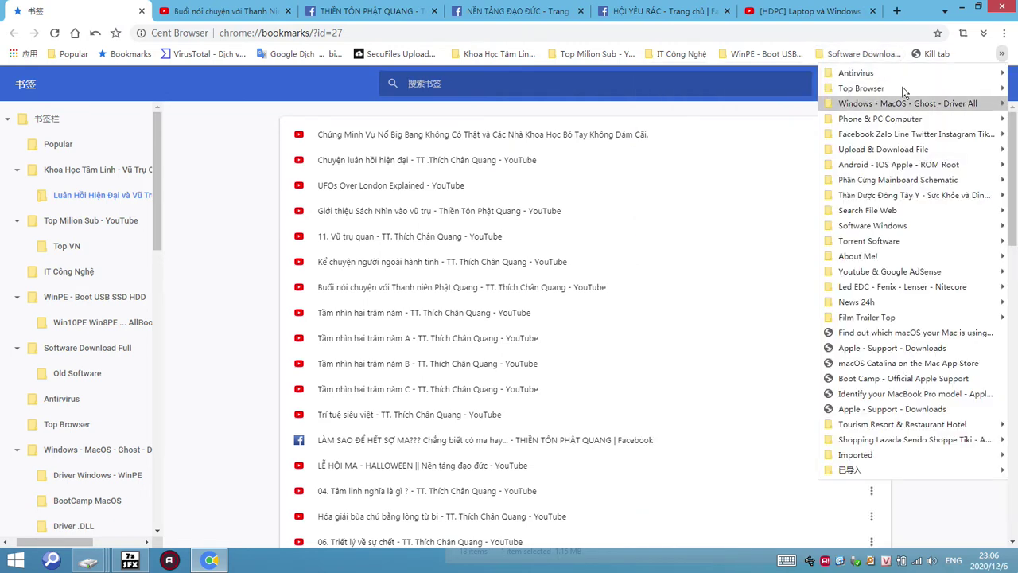
{"action": "mouse_move", "coordinate": [867, 78]}
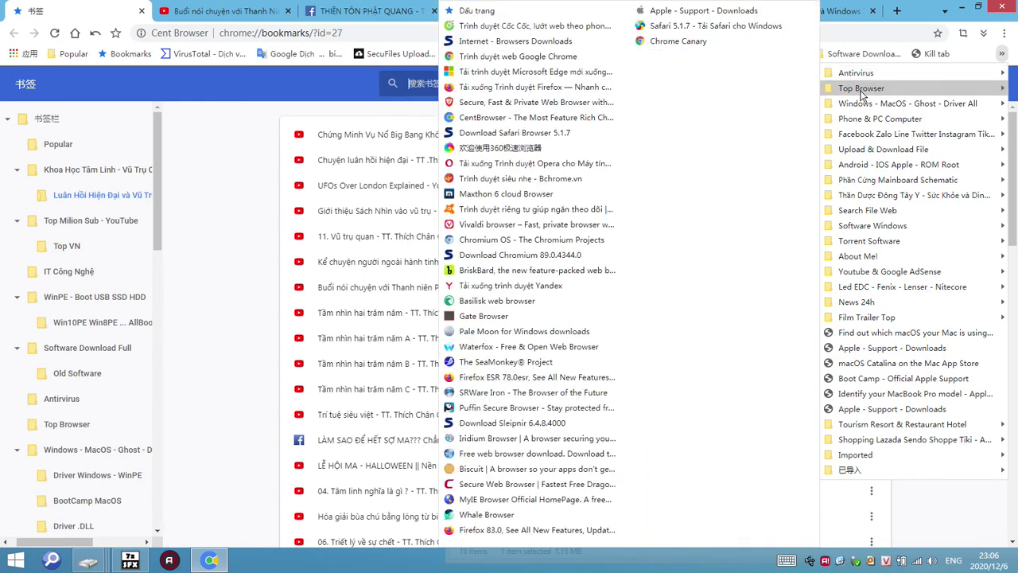
{"action": "mouse_move", "coordinate": [894, 108]}
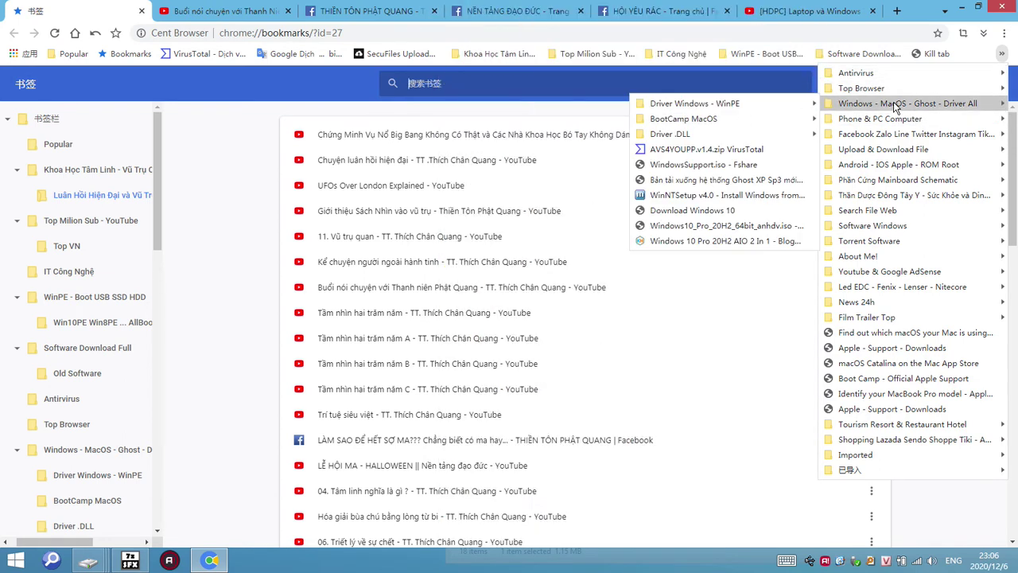
{"action": "mouse_move", "coordinate": [881, 142]}
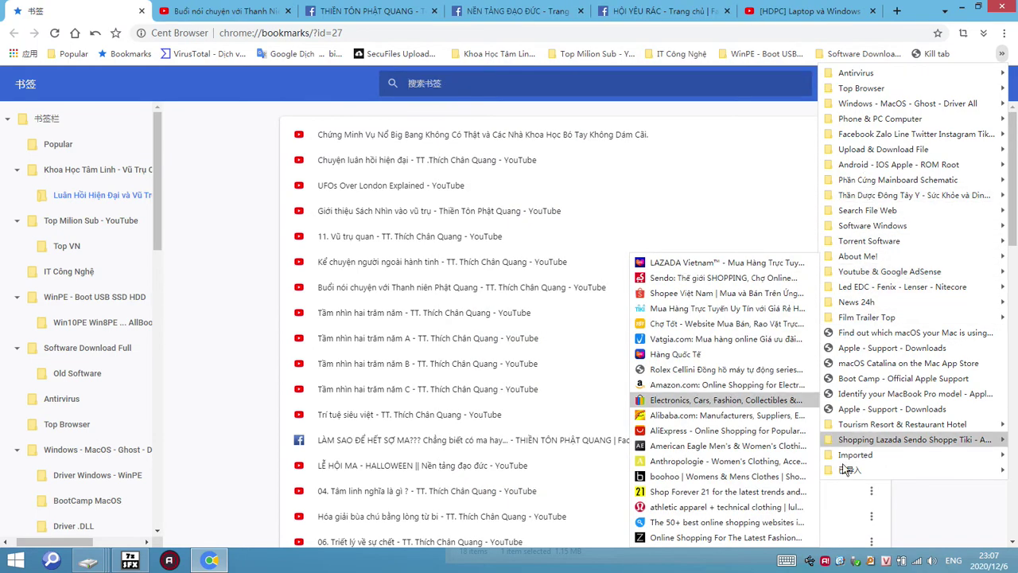
{"action": "left_click", "coordinate": [268, 213]}
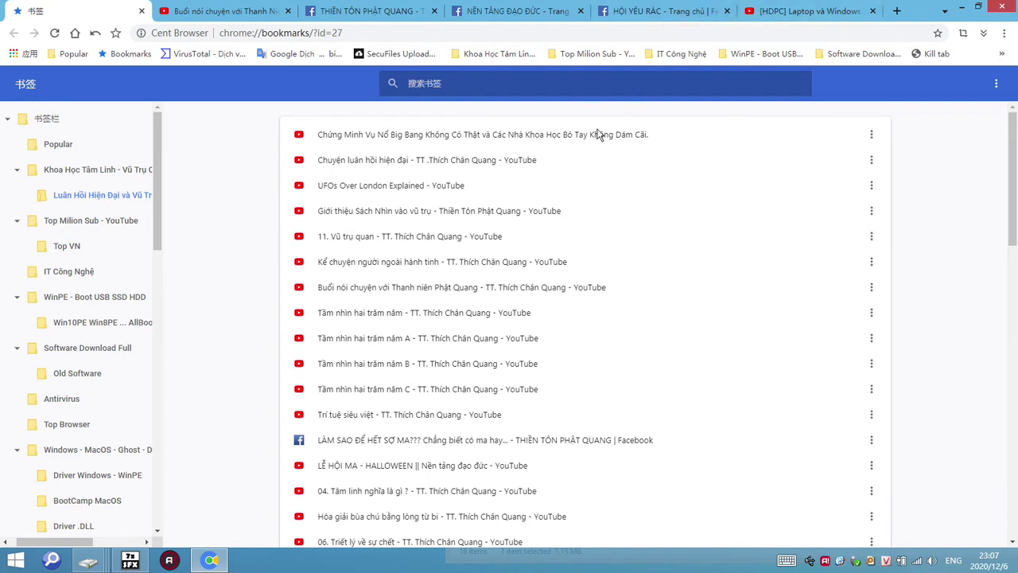
{"action": "key", "text": "Down"}
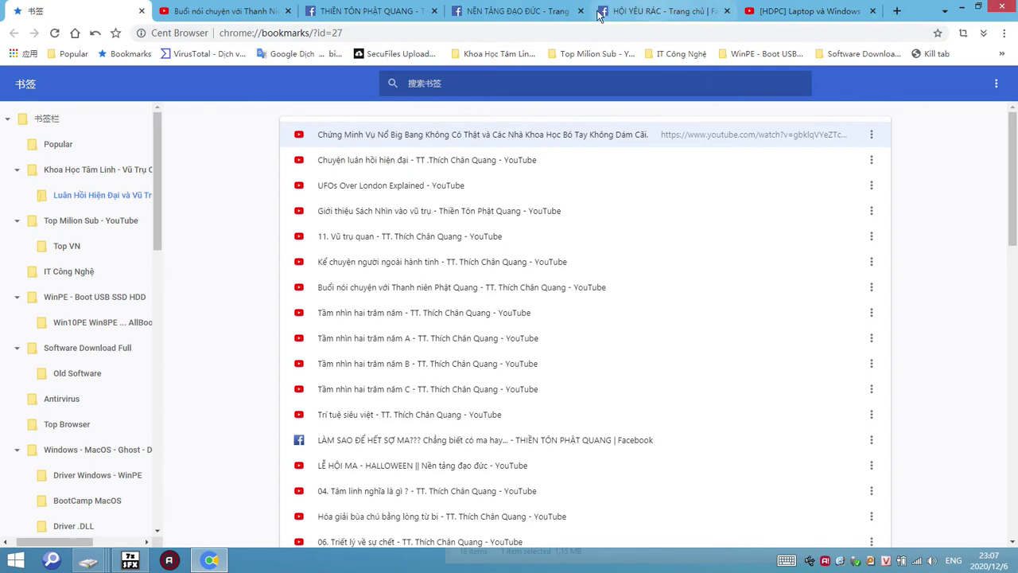
Step: Exit Cent Browser, confirming the closure of its six tabs, and select URLCentBrowser.exe on drive C:
{"action": "left_click", "coordinate": [1005, 34]}
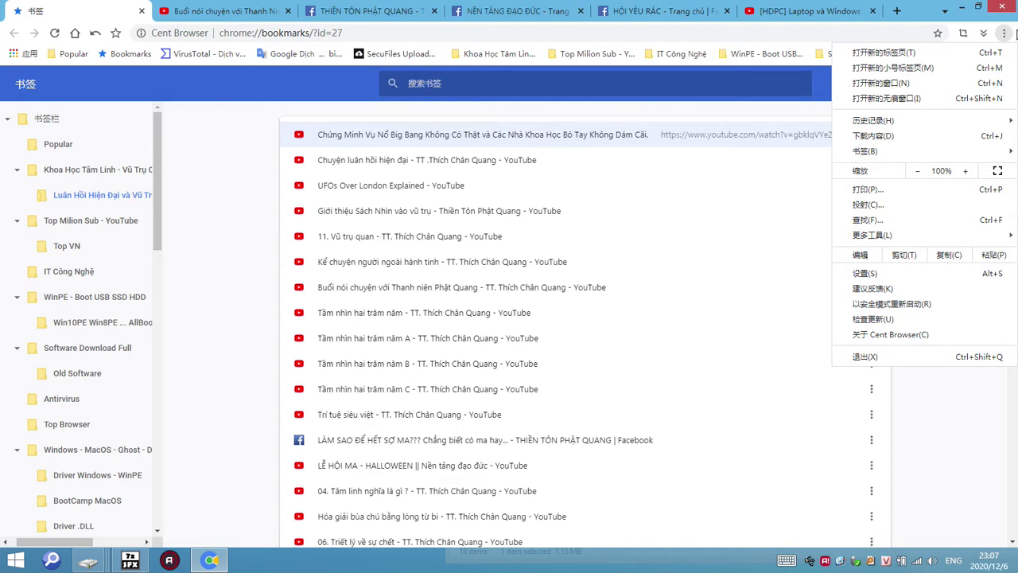
{"action": "left_click", "coordinate": [864, 357]}
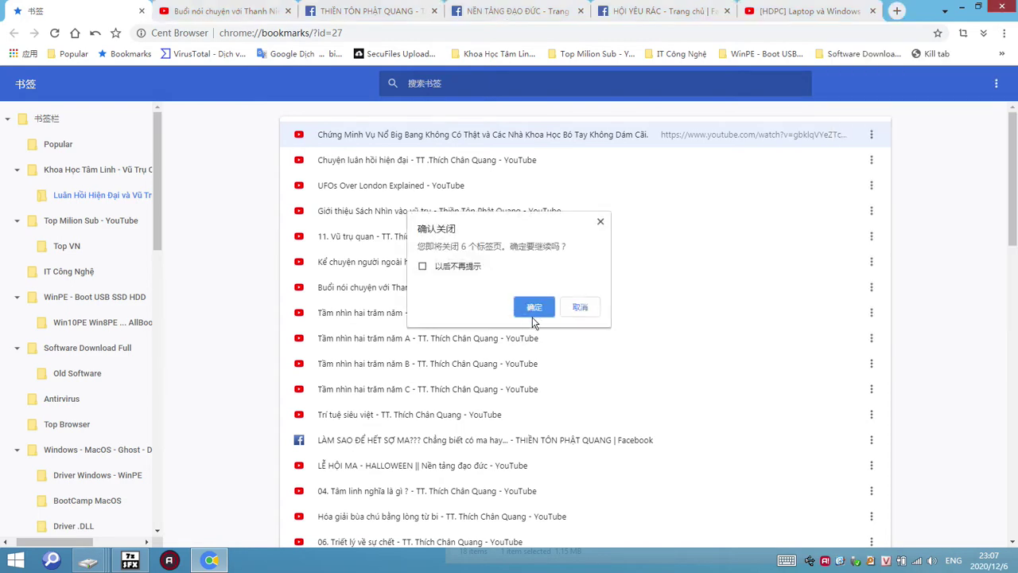
{"action": "left_click", "coordinate": [530, 308]}
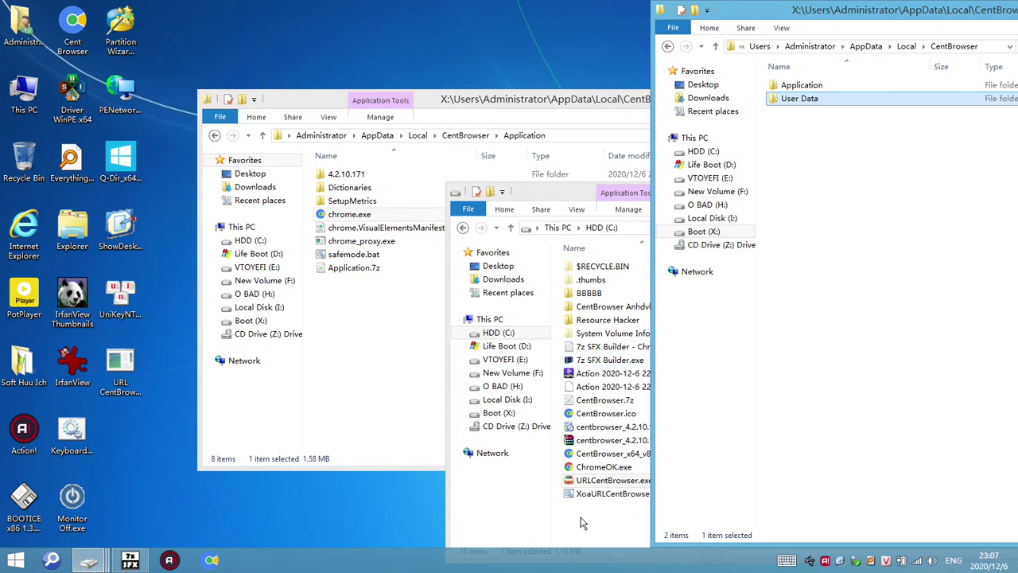
{"action": "left_click_drag", "start_coordinate": [584, 523], "coordinate": [626, 483]}
{"action": "left_click", "coordinate": [627, 482]}
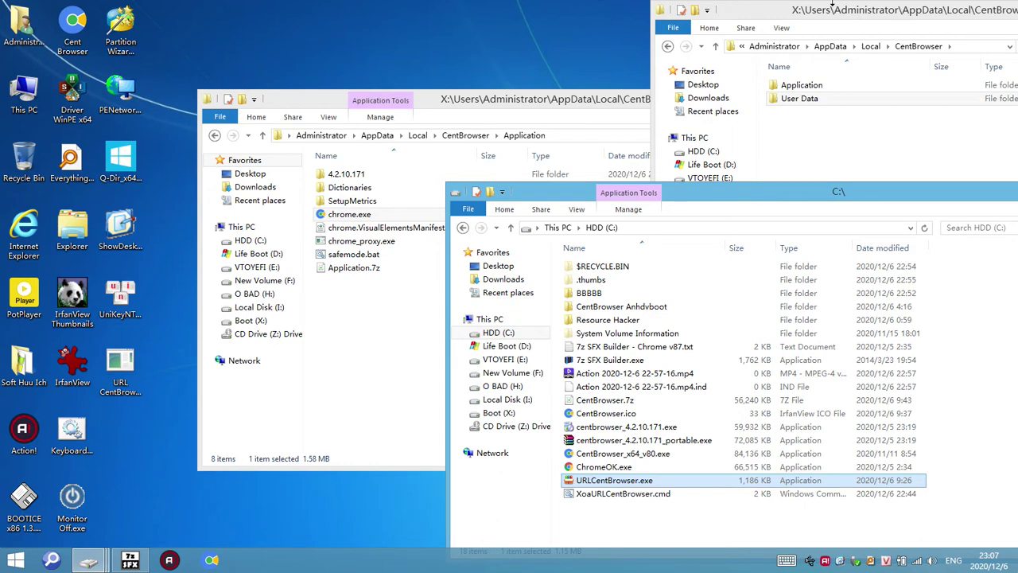
Step: Start Cent Browser again and look at its main menu to check the interface language
{"action": "left_click", "coordinate": [212, 559]}
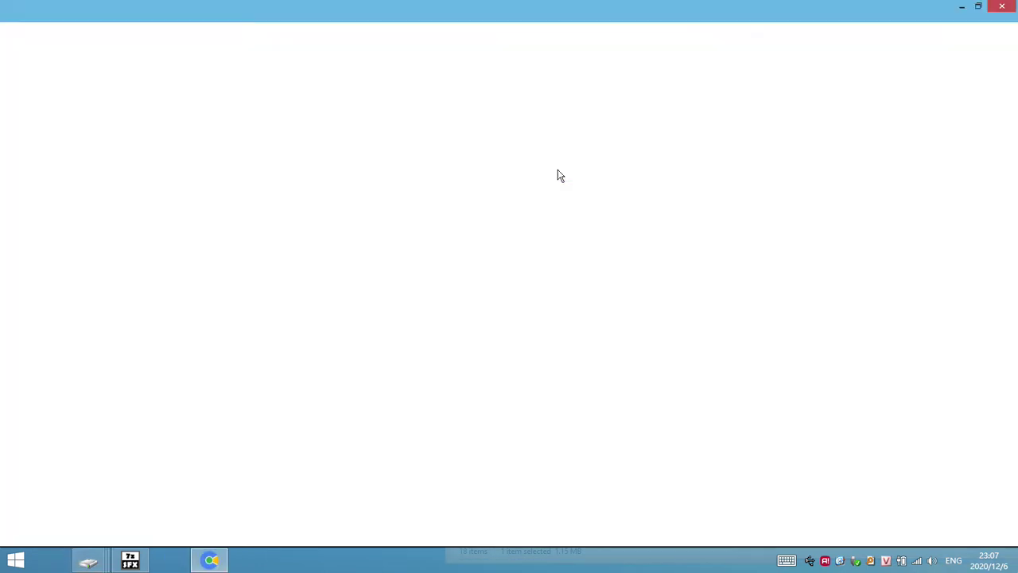
{"action": "left_click", "coordinate": [1004, 33]}
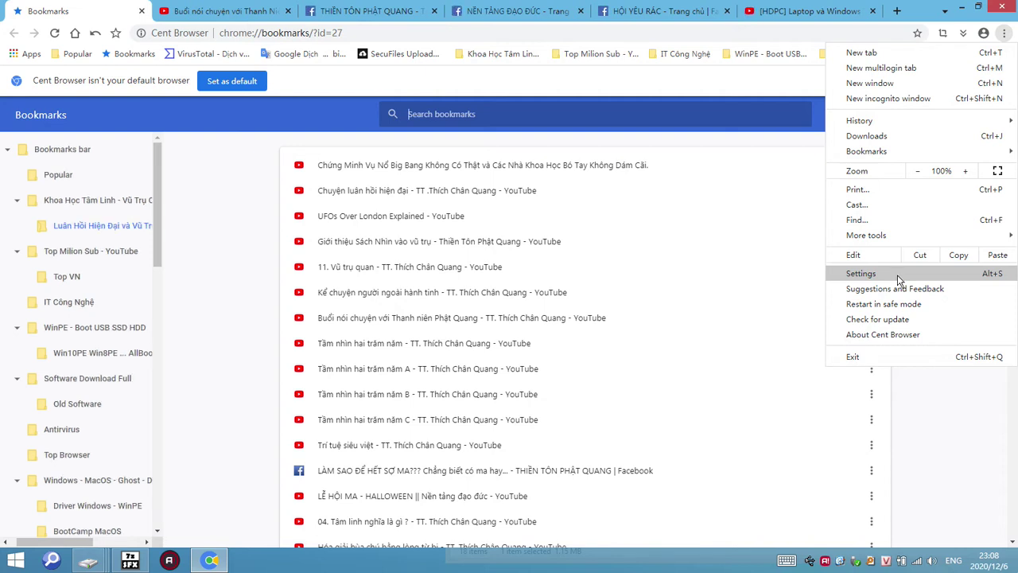
{"action": "left_click", "coordinate": [247, 208]}
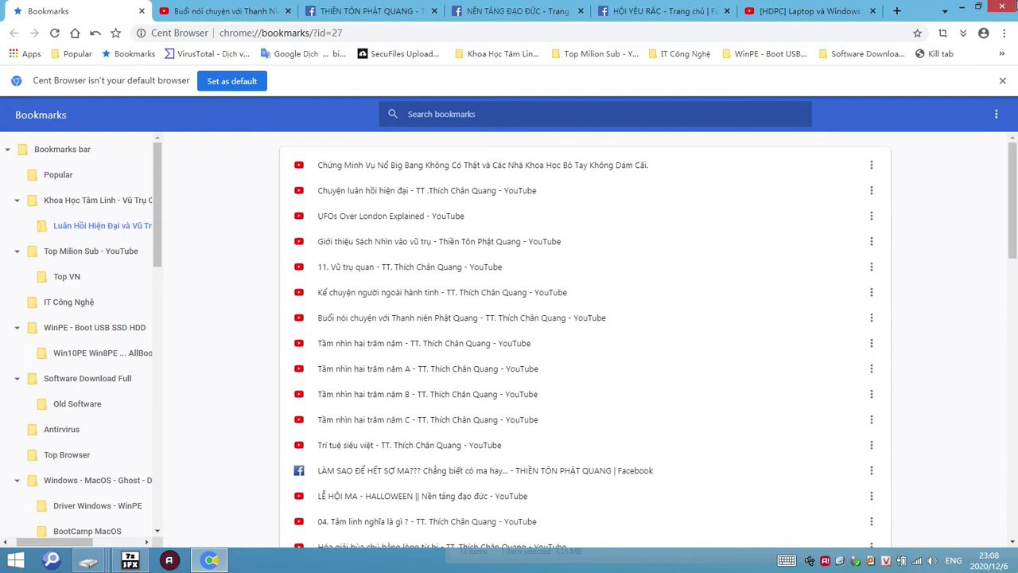
Step: Close Cent Browser with all its tabs and clear the C: folder window from the desktop
{"action": "key", "text": "alt+F4"}
{"action": "left_click", "coordinate": [527, 318]}
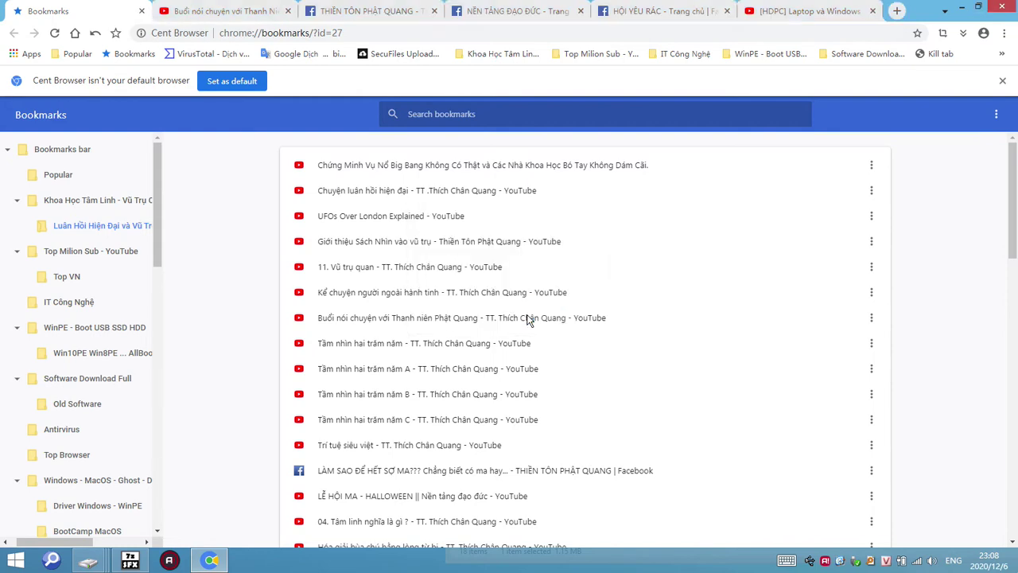
{"action": "left_click", "coordinate": [605, 480]}
{"action": "left_click_drag", "start_coordinate": [682, 195], "coordinate": [719, 194]}
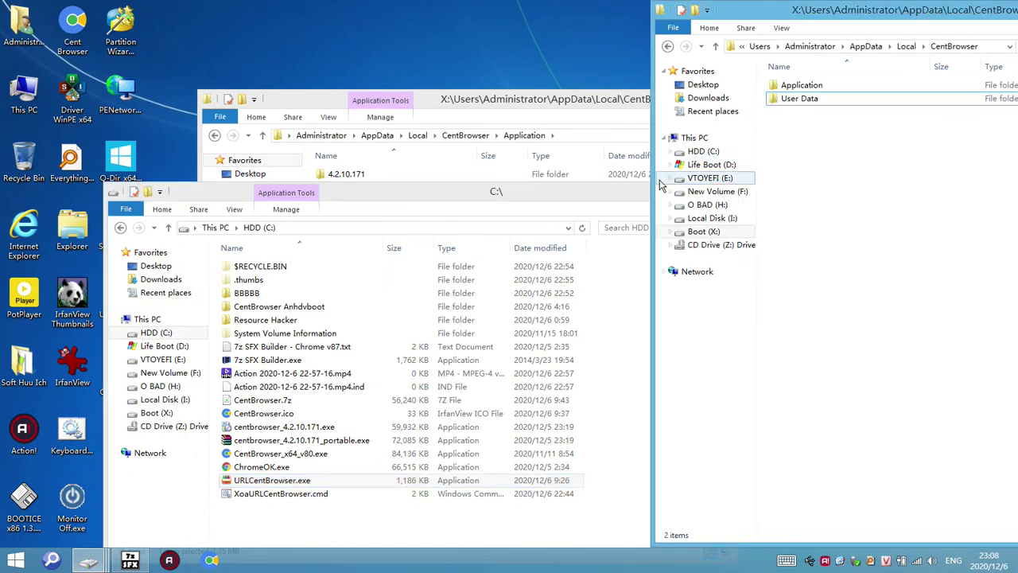
{"action": "left_click", "coordinate": [720, 188]}
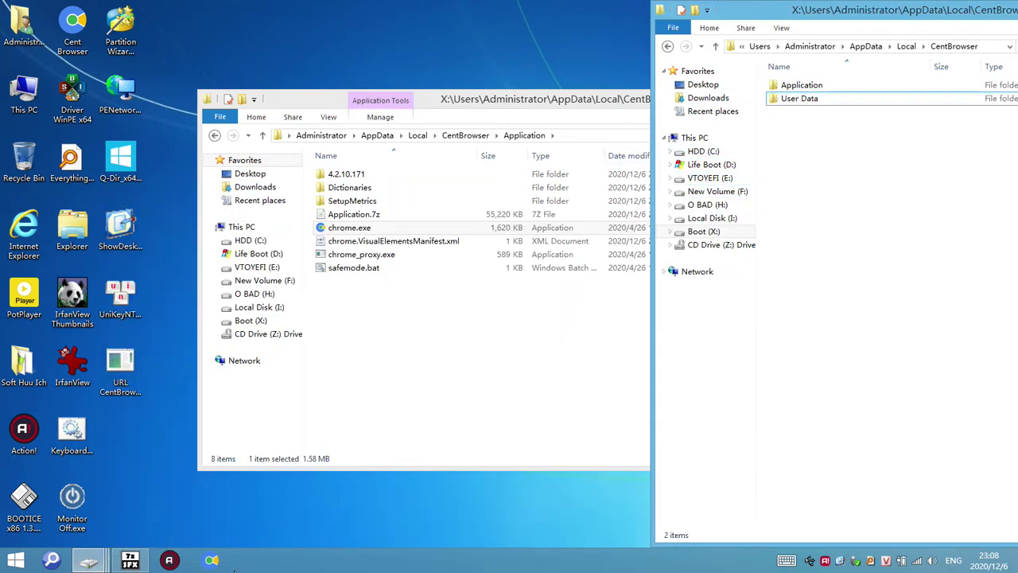
Step: Restart Cent Browser and expand the Khoa Học Tâm Linh and Top Milion Sub folders on the bookmarks bar
{"action": "left_click", "coordinate": [212, 561]}
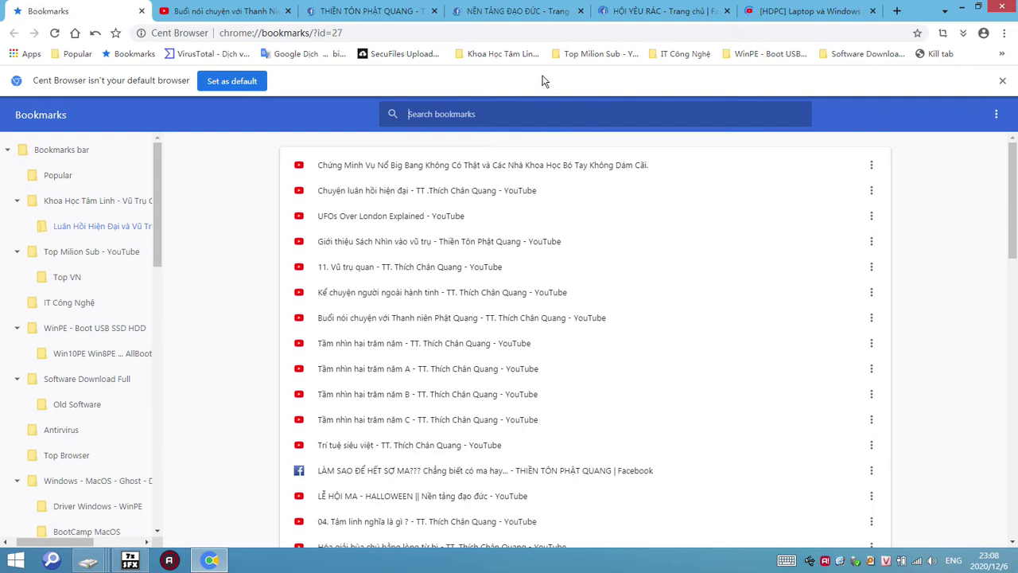
{"action": "left_click", "coordinate": [500, 54]}
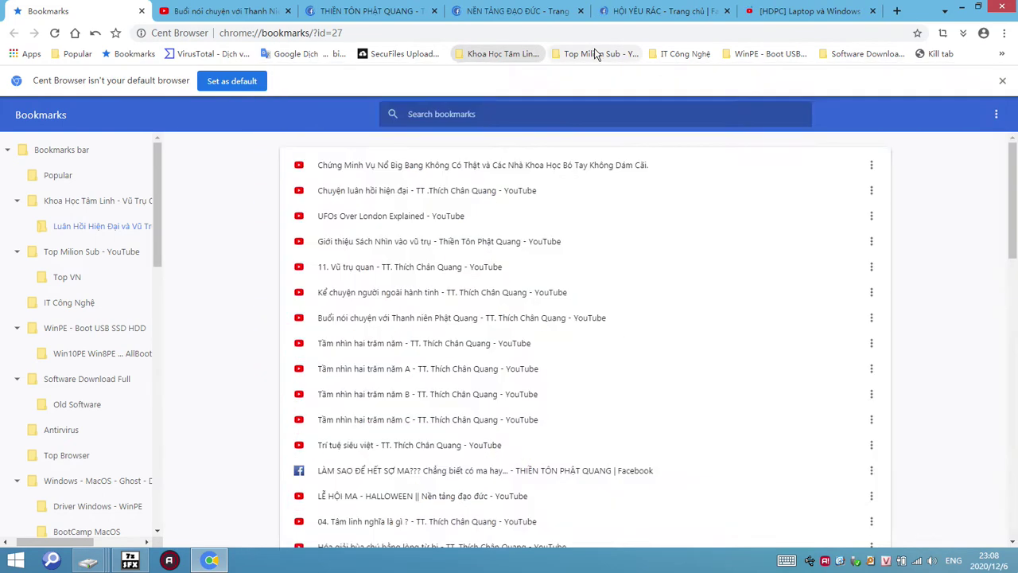
{"action": "left_click", "coordinate": [595, 55]}
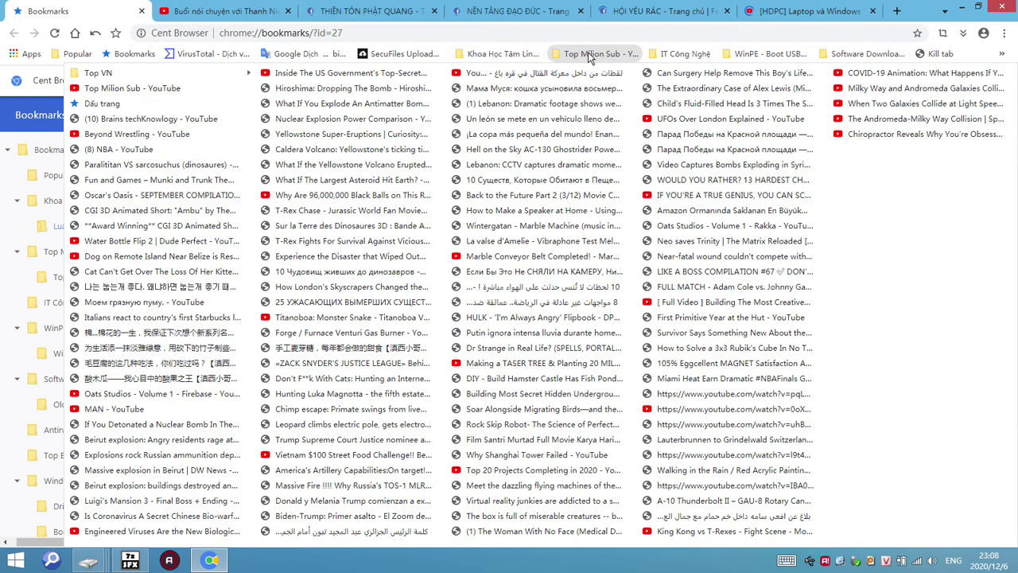
Step: Open several Top Milion Sub videos in background tabs, including Nuclear Explosion Power Comparison, Yellowstone Super-Eruptions, Hell on the Sky and Soar Alongside Migrating Birds
{"action": "middle_click", "coordinate": [310, 119]}
{"action": "middle_click", "coordinate": [309, 133]}
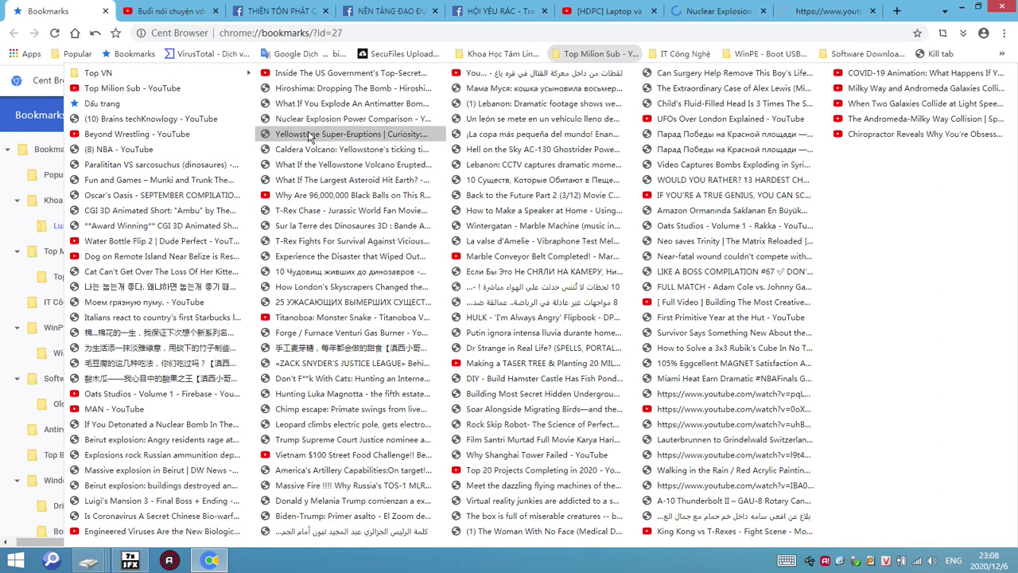
{"action": "middle_click", "coordinate": [291, 241]}
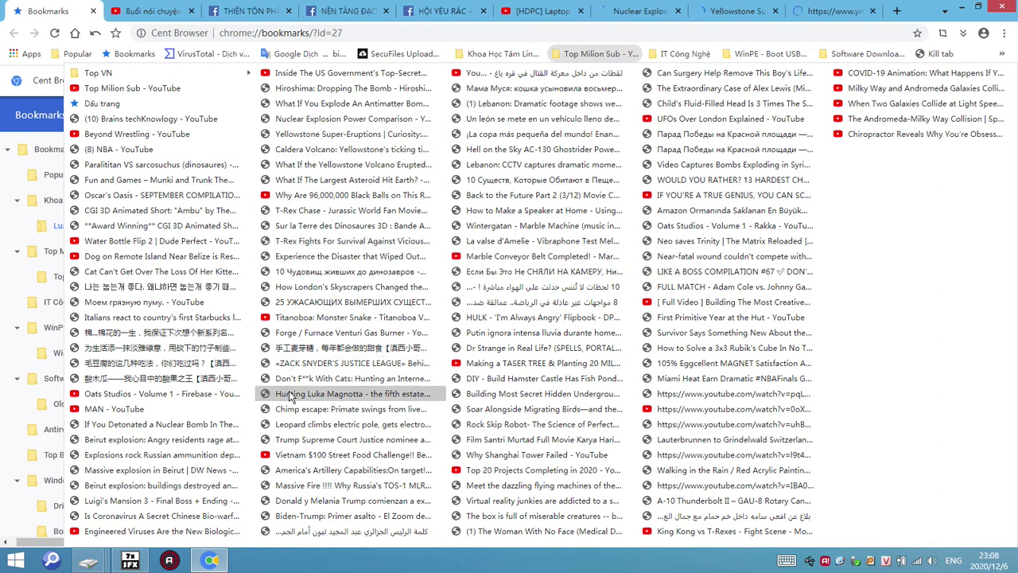
{"action": "middle_click", "coordinate": [291, 393]}
{"action": "middle_click", "coordinate": [151, 485]}
{"action": "middle_click", "coordinate": [143, 302]}
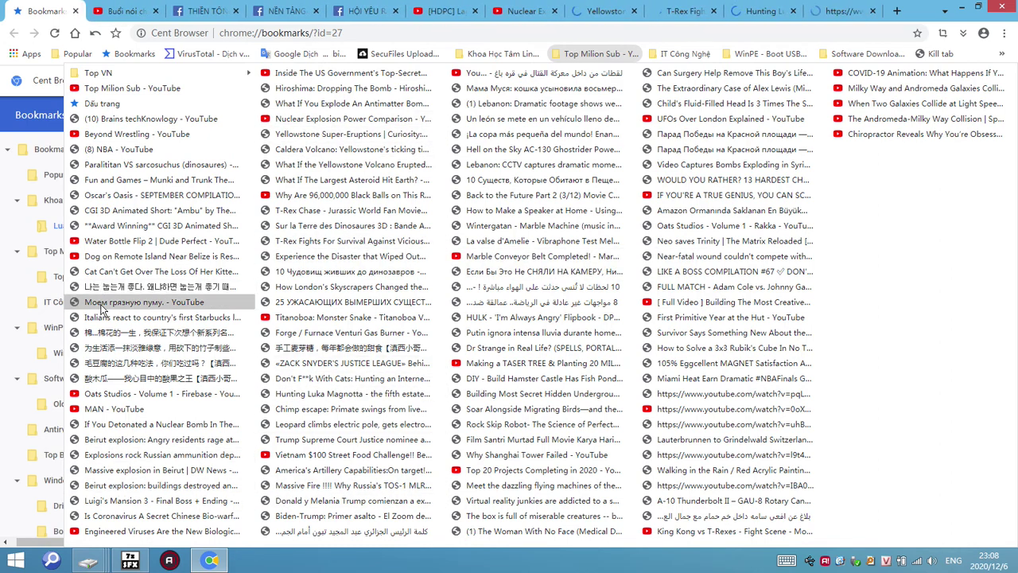
{"action": "middle_click", "coordinate": [92, 182]}
{"action": "middle_click", "coordinate": [487, 164]}
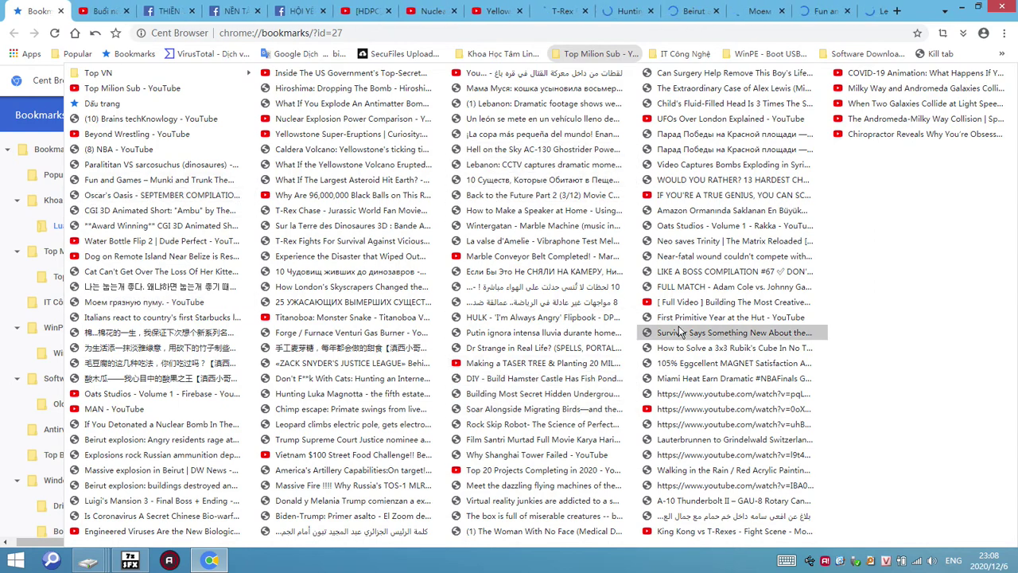
{"action": "mouse_move", "coordinate": [680, 54]}
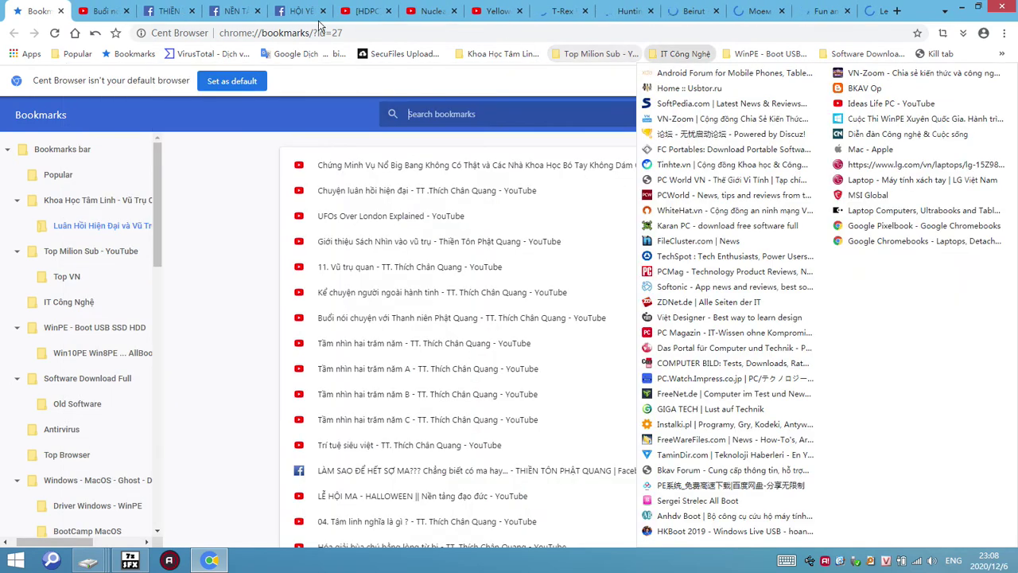
Step: Close all the Top Milion Sub video tabs, keeping Bookmarks, the Thanh Niên talk and the three Facebook page tabs open
{"action": "left_click", "coordinate": [389, 12]}
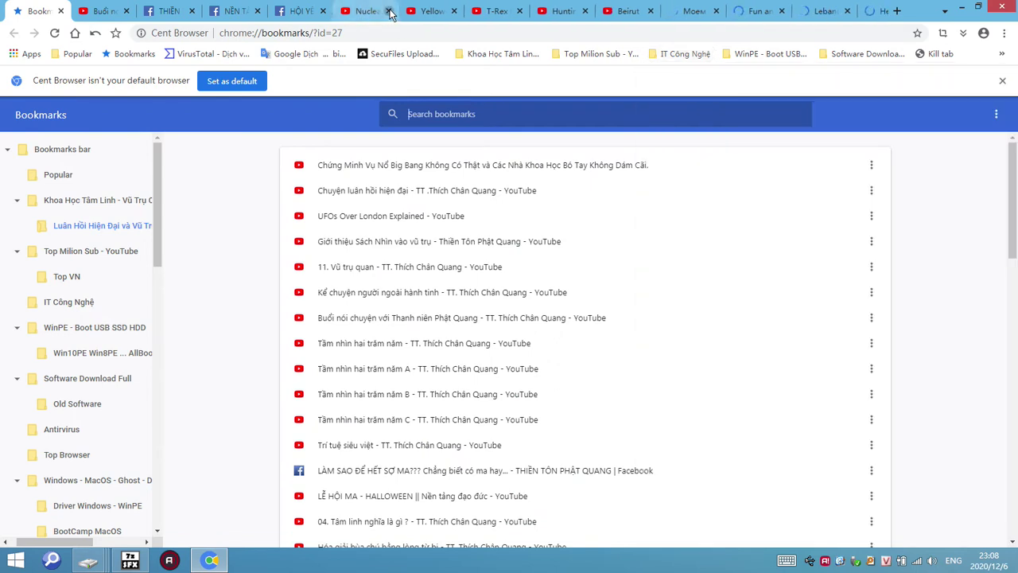
{"action": "left_click", "coordinate": [388, 11]}
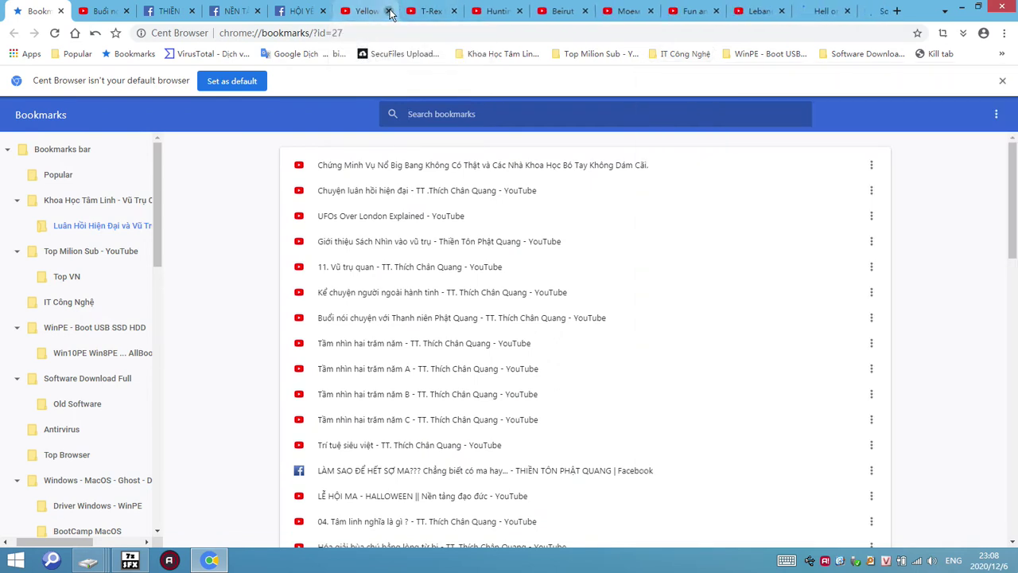
{"action": "left_click", "coordinate": [389, 11]}
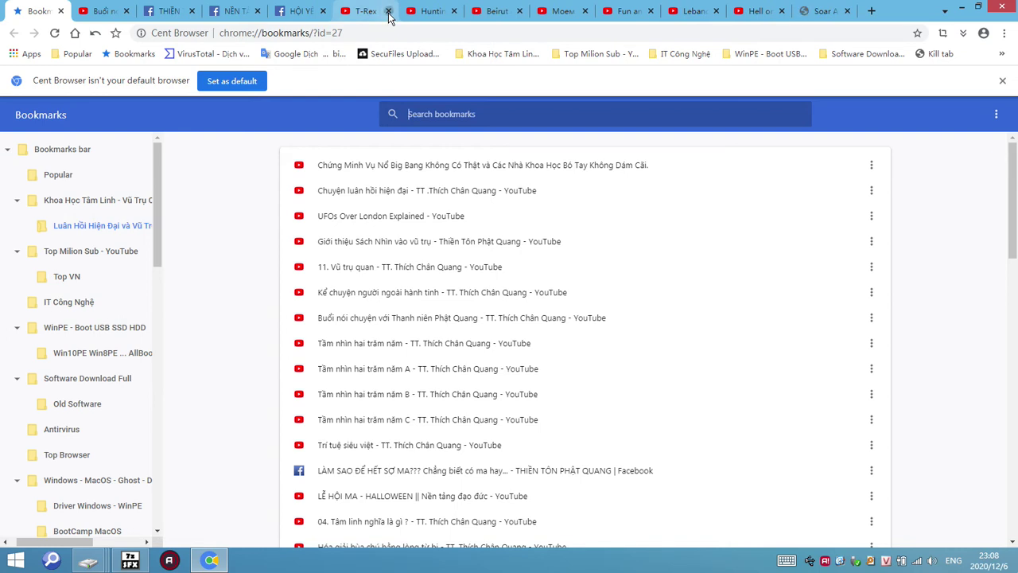
{"action": "left_click", "coordinate": [389, 11]}
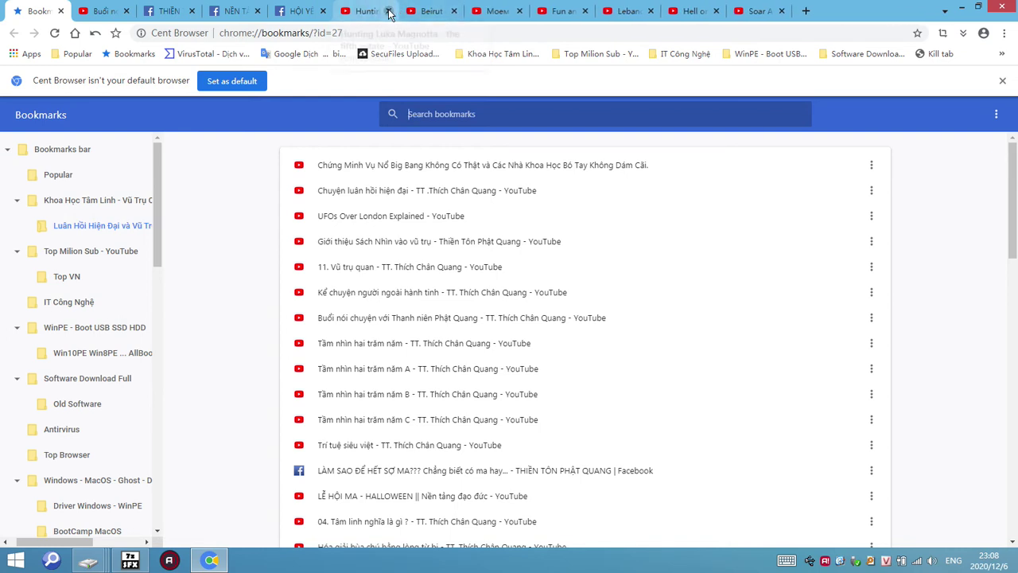
{"action": "left_click", "coordinate": [389, 12]}
{"action": "left_click", "coordinate": [390, 12]}
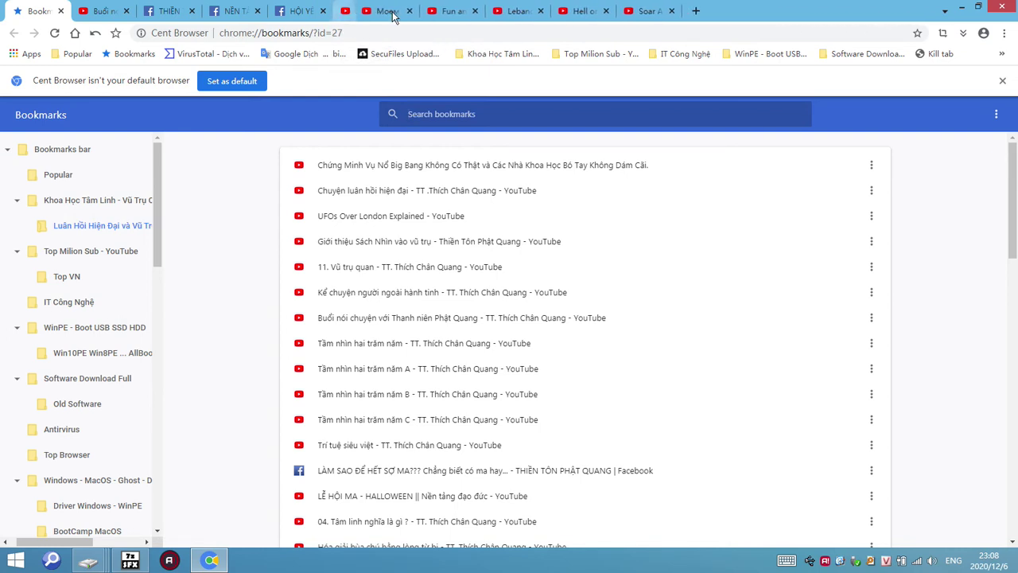
{"action": "left_click", "coordinate": [388, 12]}
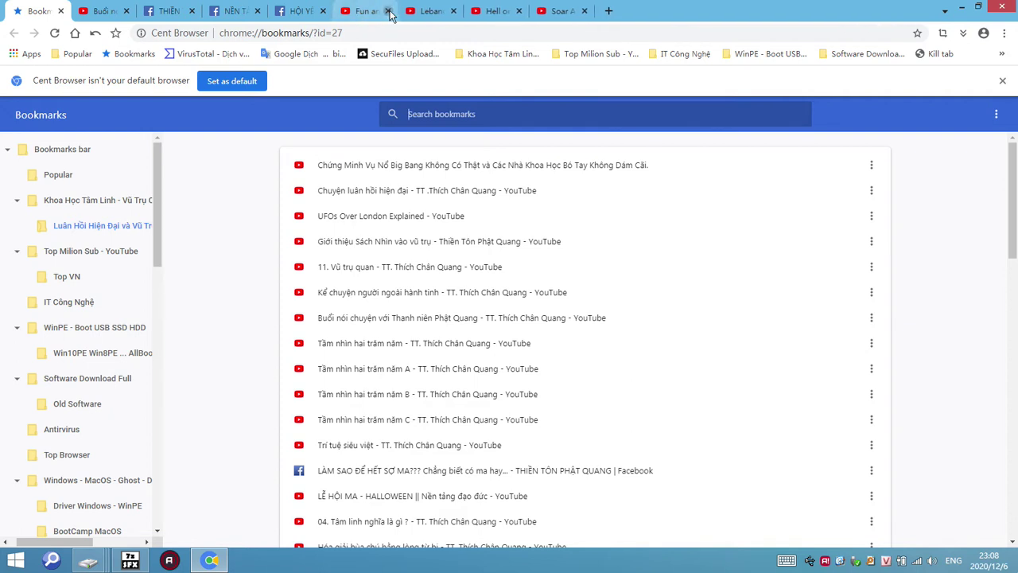
{"action": "left_click", "coordinate": [389, 12]}
{"action": "left_click", "coordinate": [389, 12]}
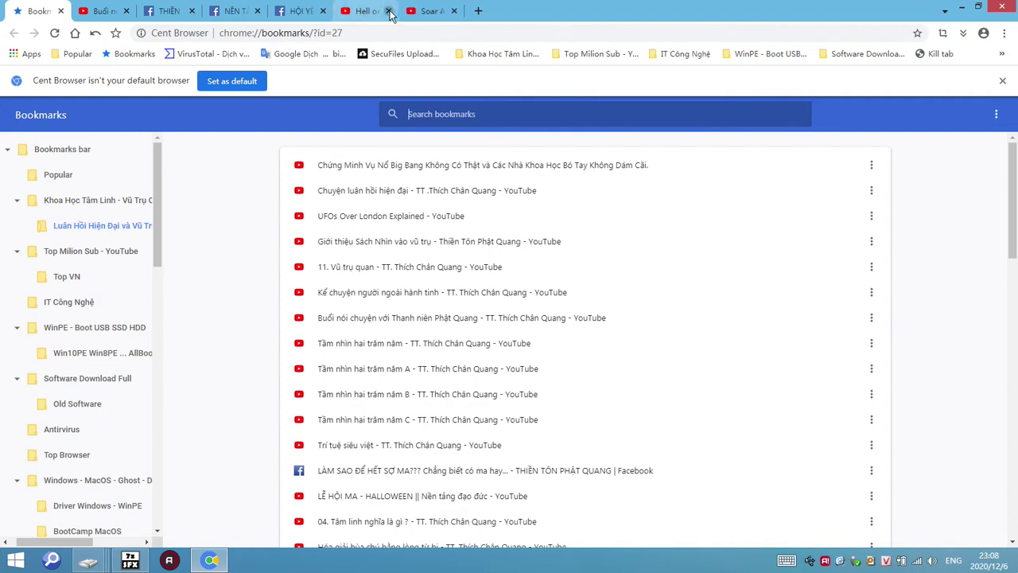
{"action": "left_click", "coordinate": [389, 11]}
{"action": "left_click", "coordinate": [389, 11]}
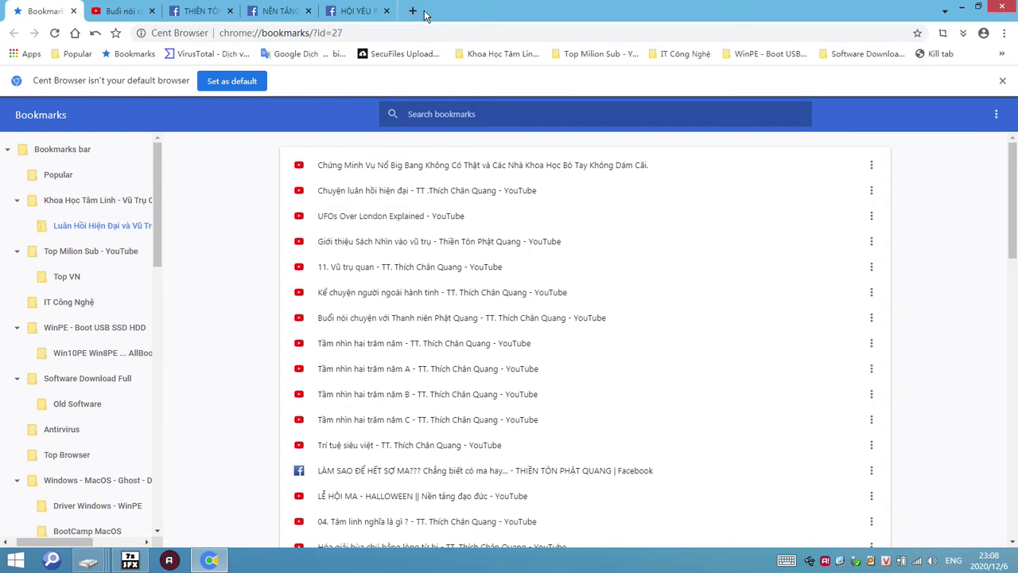
Step: Look through the Top Milion Sub bookmarks folder and check the opened YouTube and Facebook tabs, including NỀN TẢNG ĐẠO ĐỨC and HỘI YÊU RÁC
{"action": "left_click", "coordinate": [594, 56]}
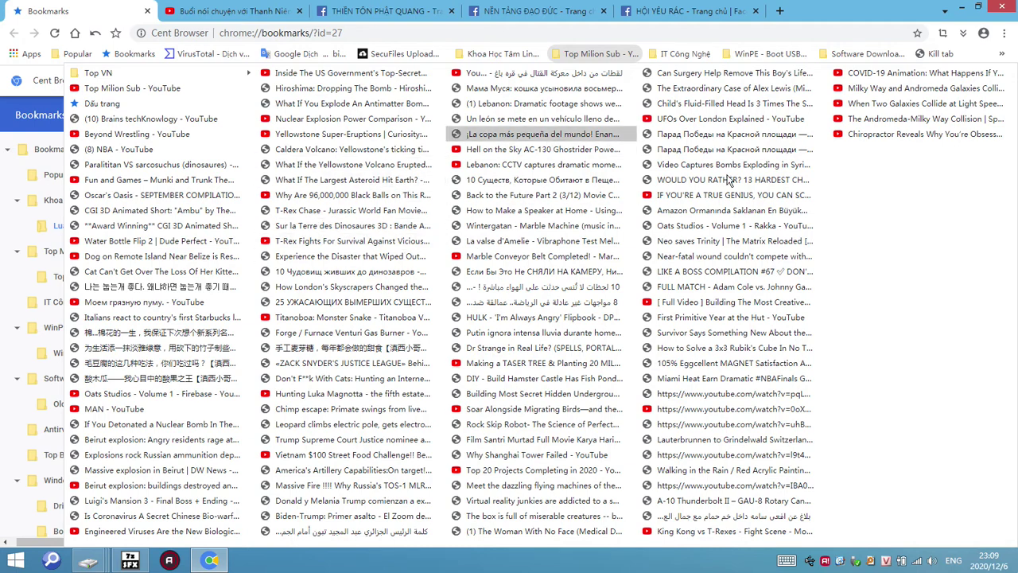
{"action": "left_click", "coordinate": [598, 55]}
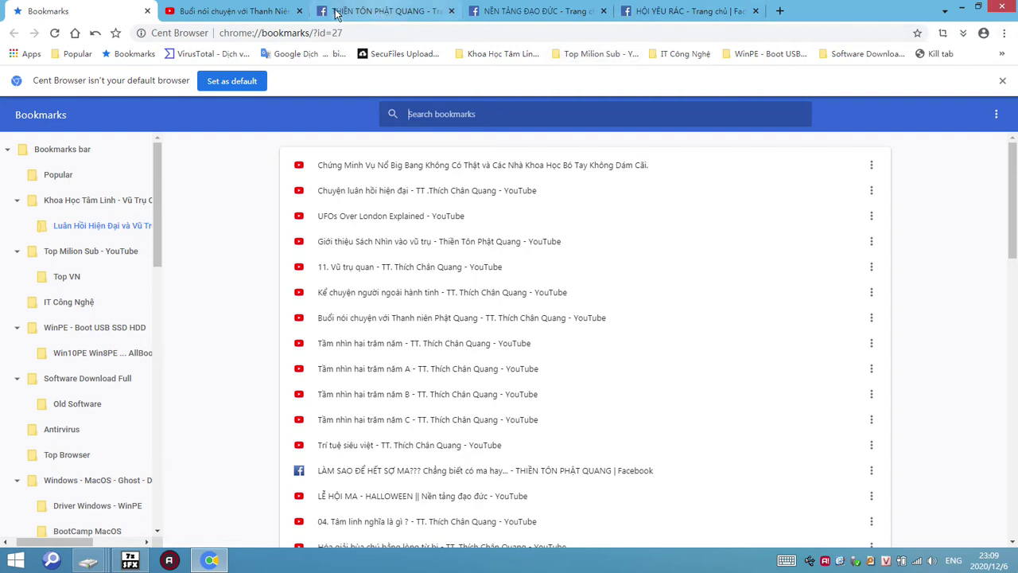
{"action": "left_click", "coordinate": [250, 13]}
{"action": "left_click", "coordinate": [377, 11]}
{"action": "left_click", "coordinate": [672, 11]}
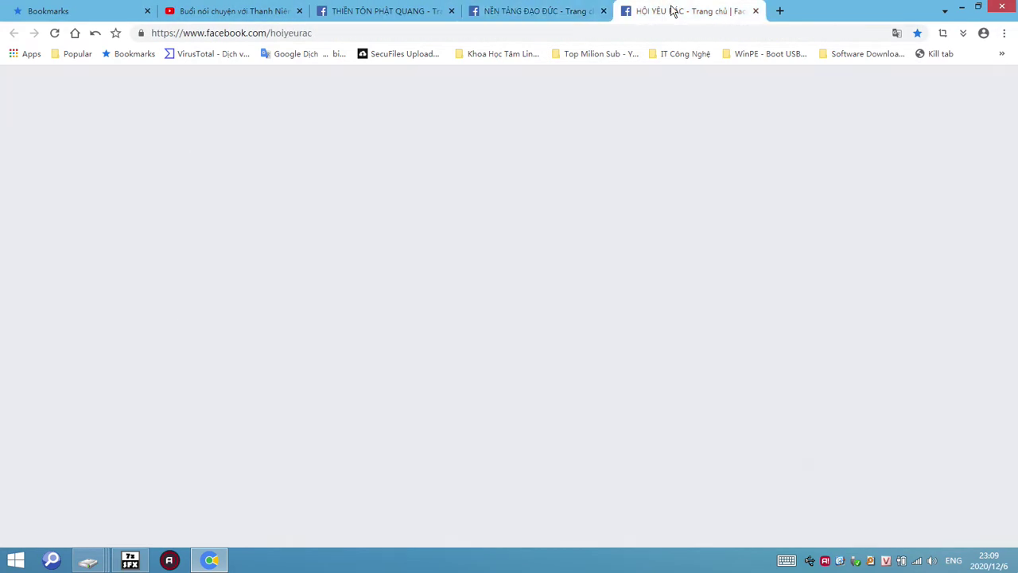
{"action": "left_click", "coordinate": [378, 11]}
{"action": "left_click", "coordinate": [541, 11]}
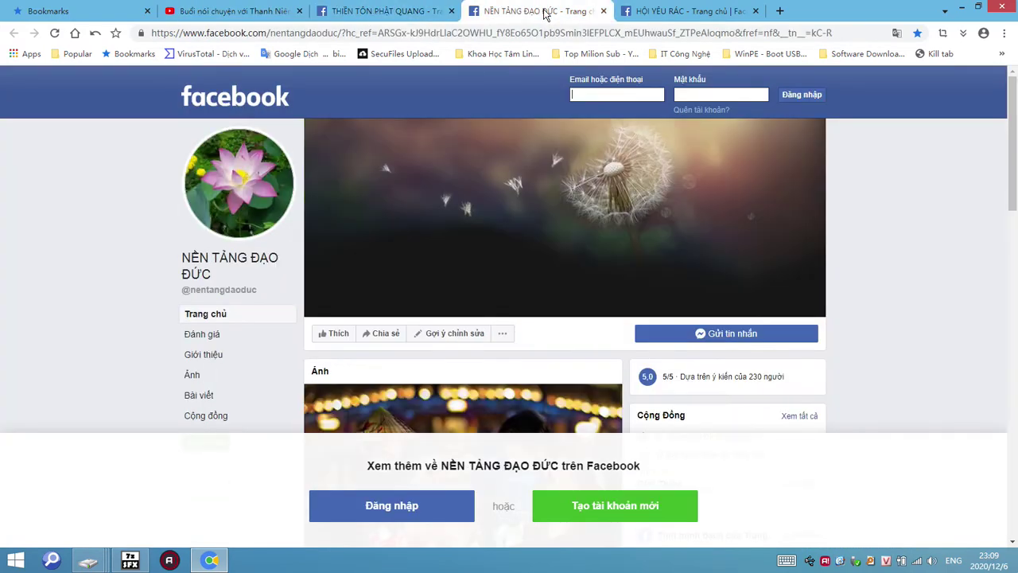
Step: Open the browser settings and copy the full custom URL set for the New tab page
{"action": "left_click", "coordinate": [1003, 33]}
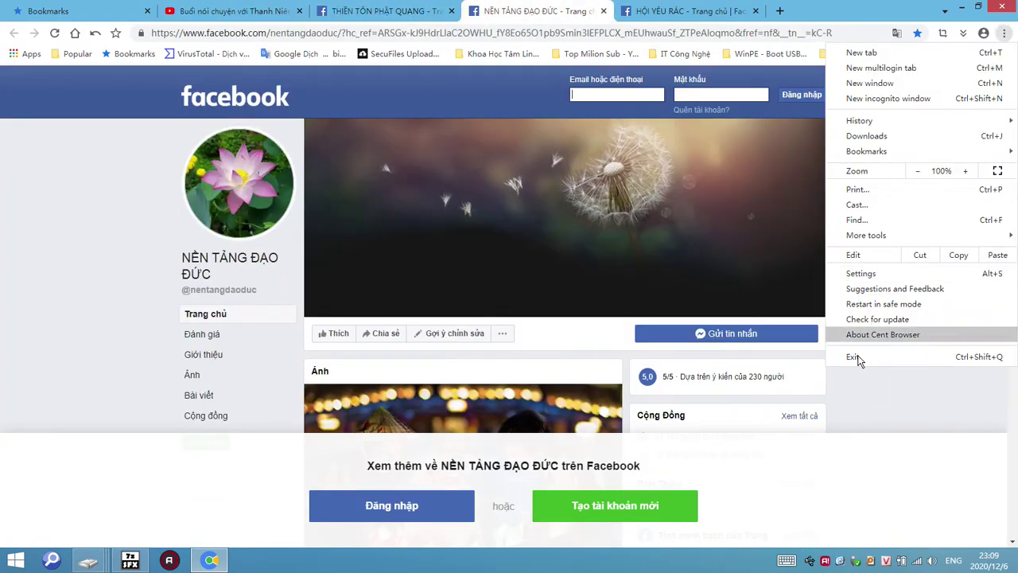
{"action": "left_click", "coordinate": [878, 280]}
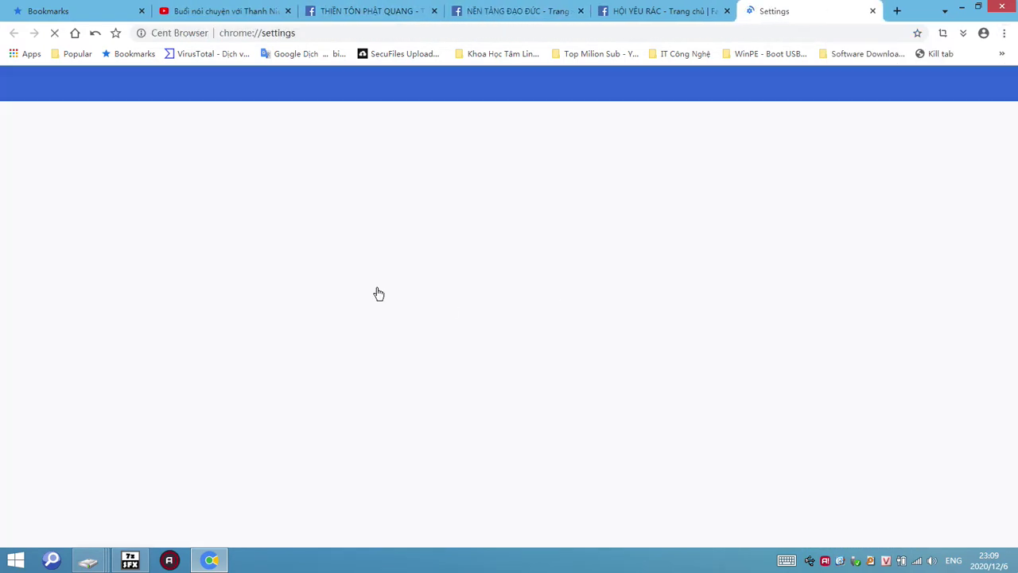
{"action": "scroll", "coordinate": [216, 302], "scroll_direction": "down", "scroll_amount": 5}
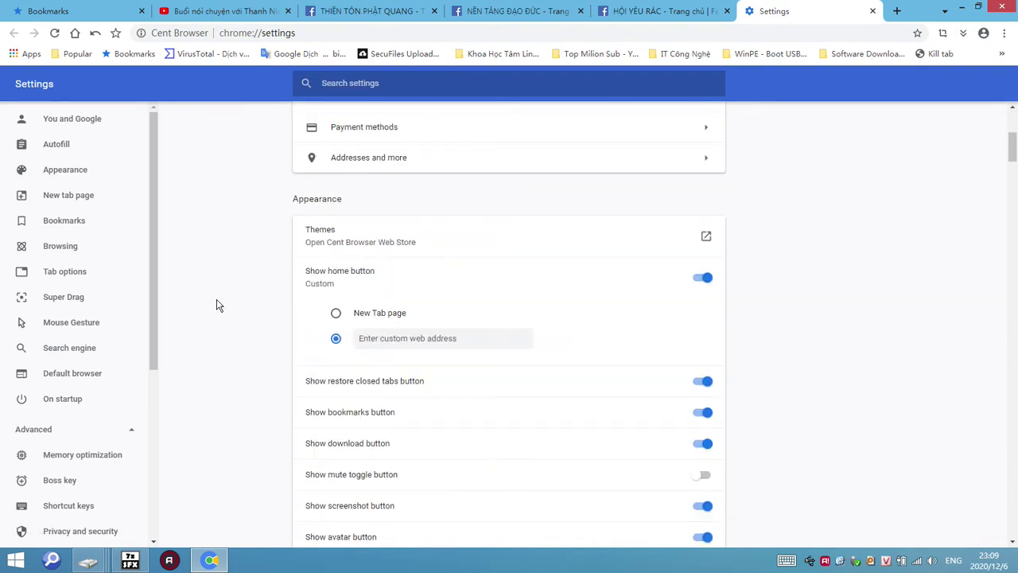
{"action": "scroll", "coordinate": [511, 247], "scroll_direction": "down", "scroll_amount": 4}
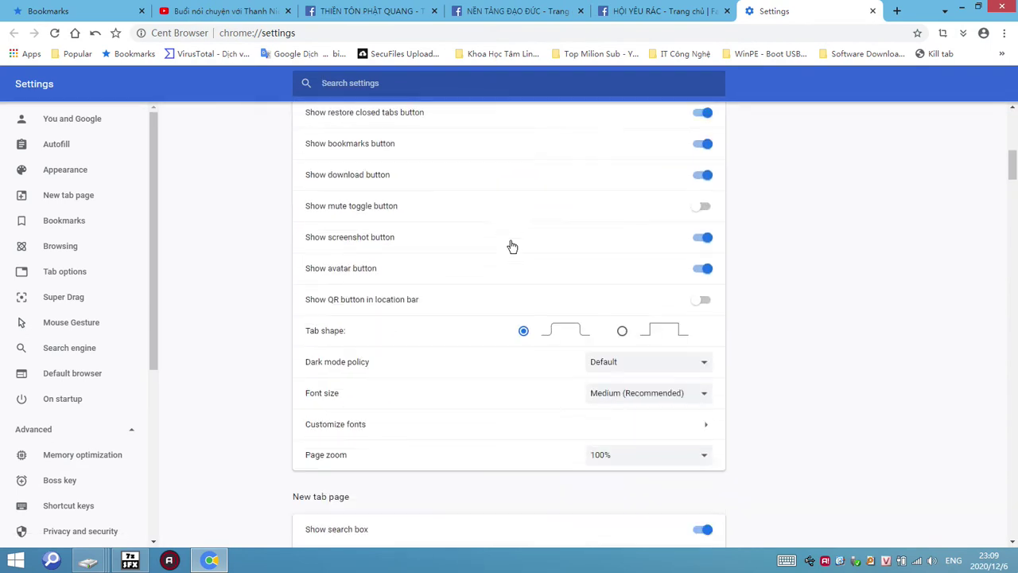
{"action": "scroll", "coordinate": [511, 246], "scroll_direction": "down", "scroll_amount": 3}
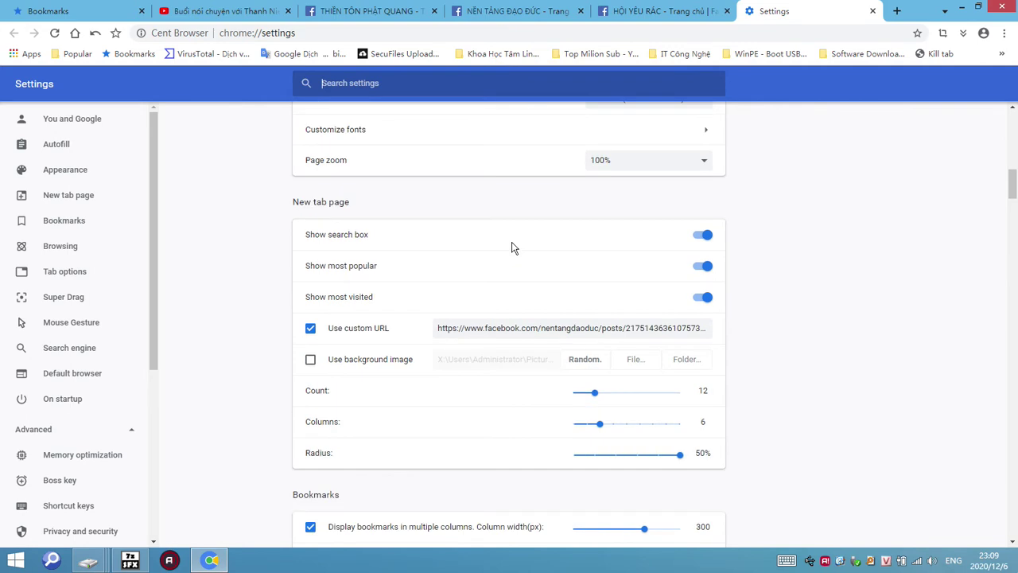
{"action": "left_click", "coordinate": [450, 256]}
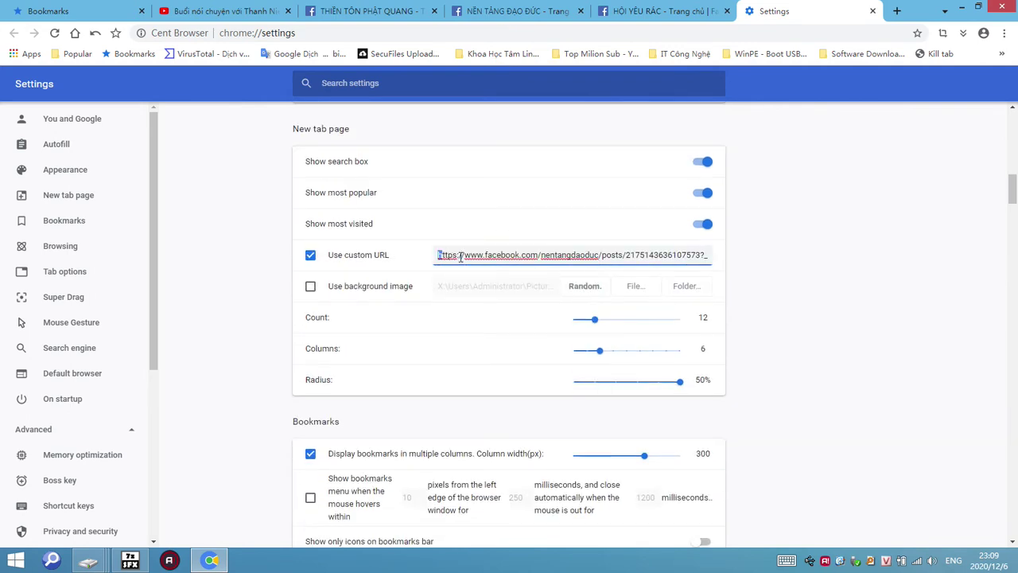
{"action": "left_click_drag", "start_coordinate": [460, 257], "coordinate": [731, 263]}
{"action": "key", "text": "super+c"}
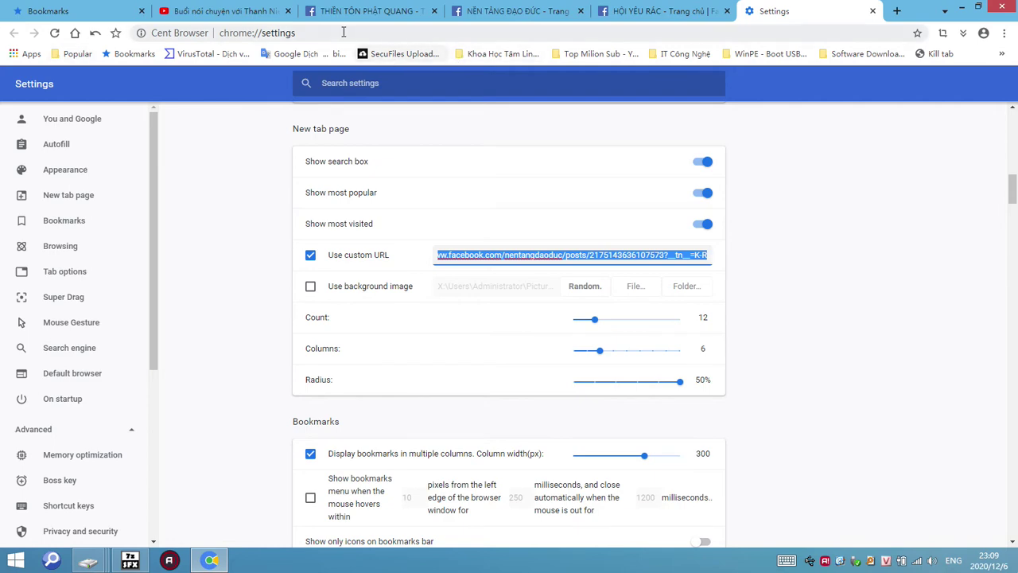
Step: Paste the copied custom URL into a new tab's address bar to compare it with the loaded page, and close that tab
{"action": "left_click", "coordinate": [898, 10]}
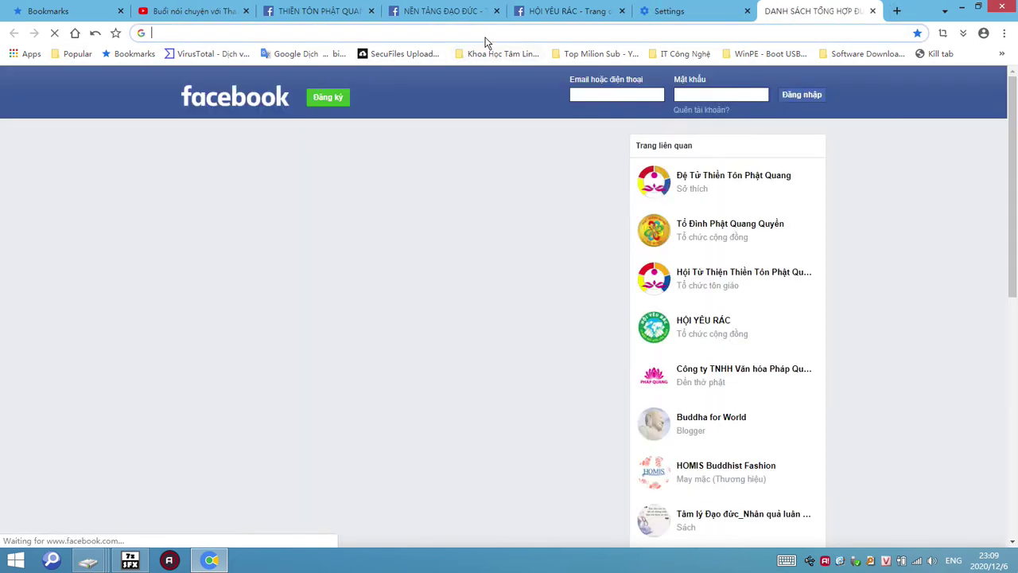
{"action": "right_click", "coordinate": [485, 33]}
{"action": "left_click", "coordinate": [513, 123]}
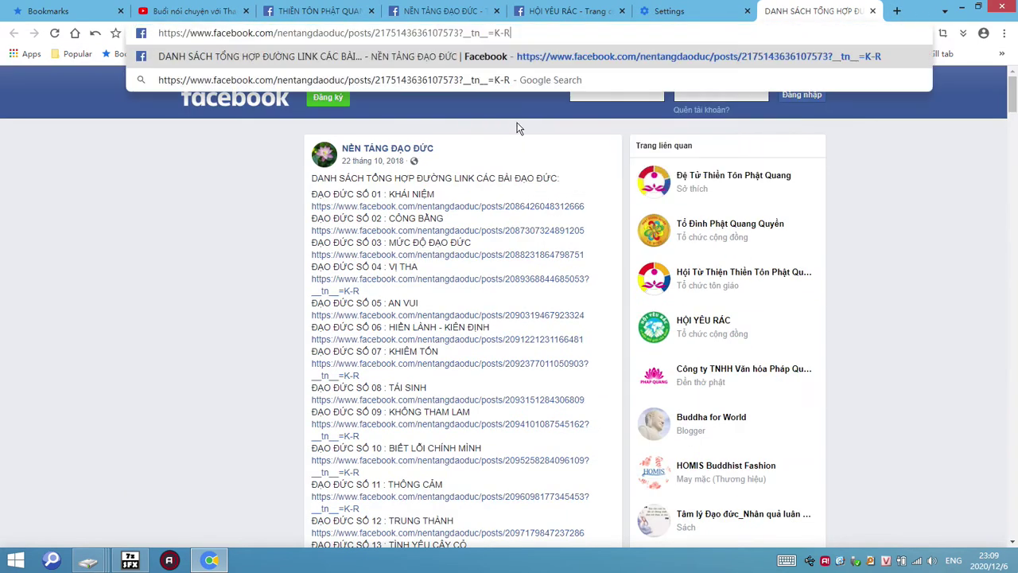
{"action": "left_click", "coordinate": [467, 288]}
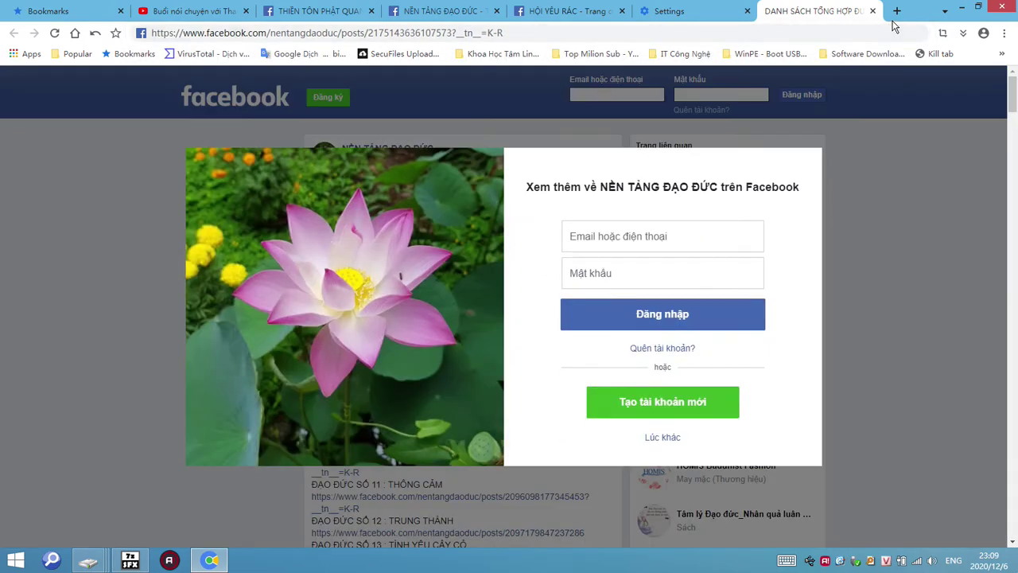
{"action": "left_click", "coordinate": [873, 11]}
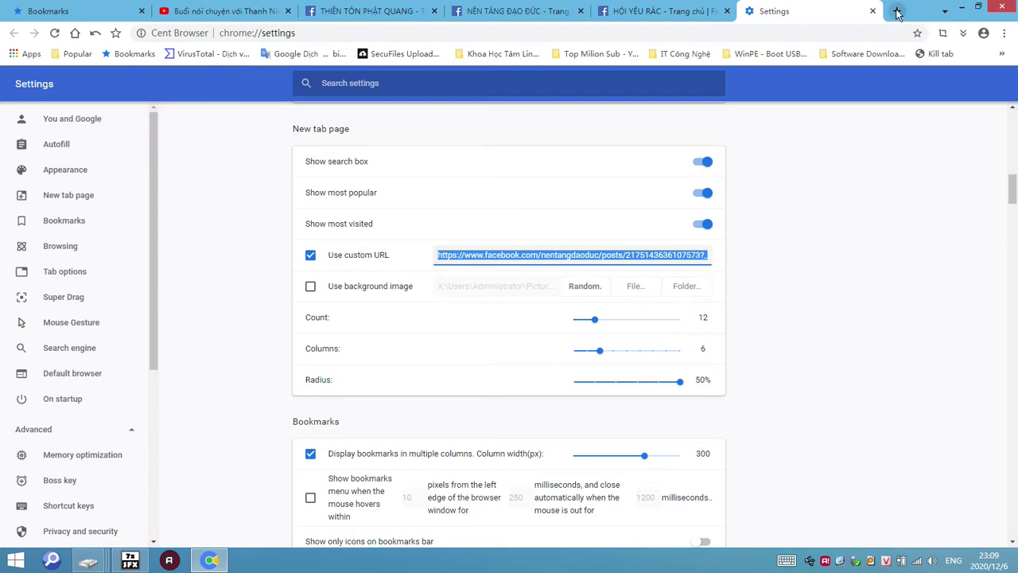
Step: Open another new tab, dismiss its Facebook login prompt, and compare the page with the New tab page custom URL in Settings
{"action": "left_click", "coordinate": [896, 11]}
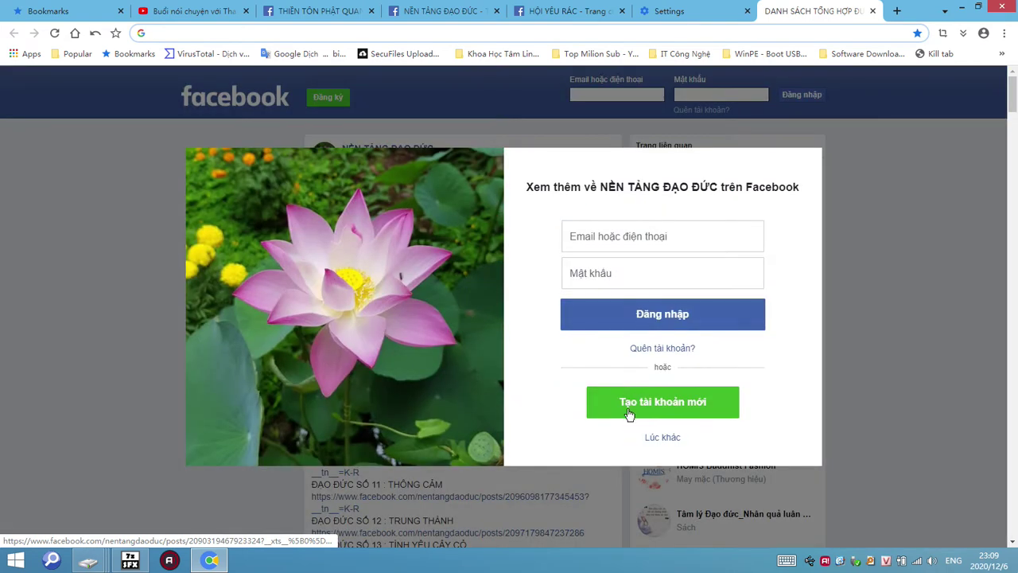
{"action": "left_click", "coordinate": [598, 434]}
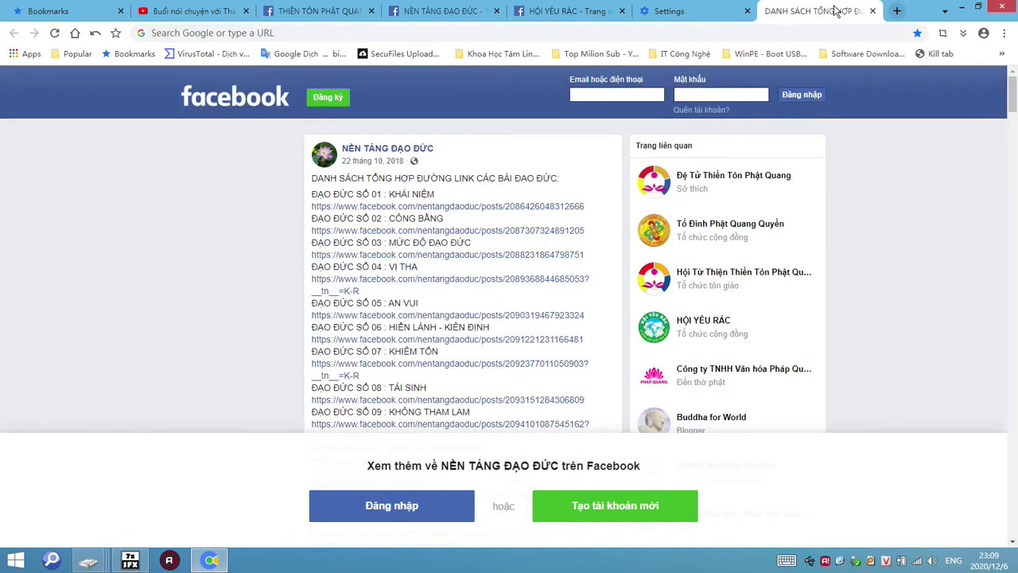
{"action": "left_click", "coordinate": [672, 11]}
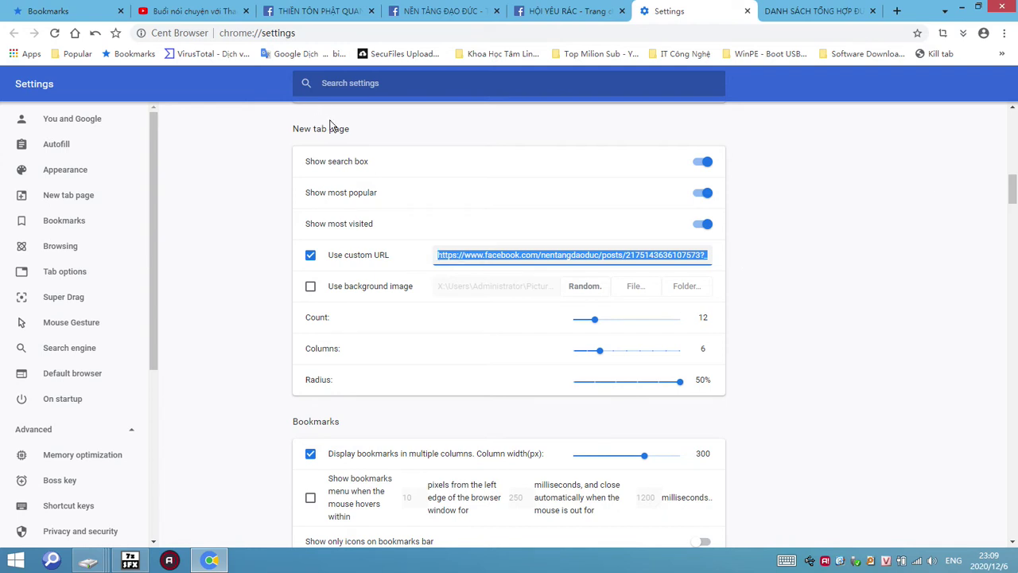
{"action": "left_click_drag", "start_coordinate": [350, 128], "coordinate": [291, 134]}
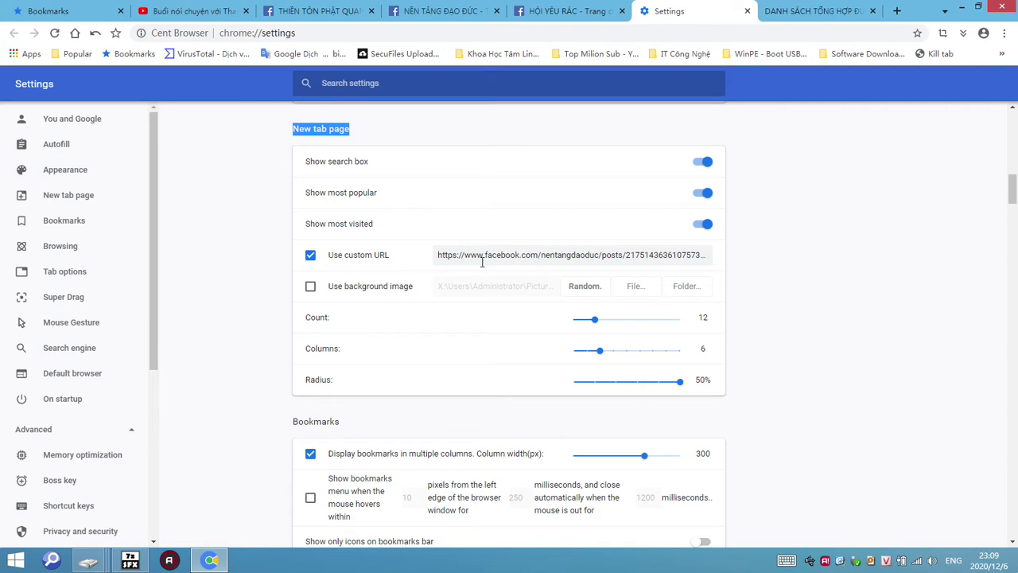
{"action": "left_click", "coordinate": [468, 256]}
{"action": "left_click_drag", "start_coordinate": [450, 255], "coordinate": [764, 263]}
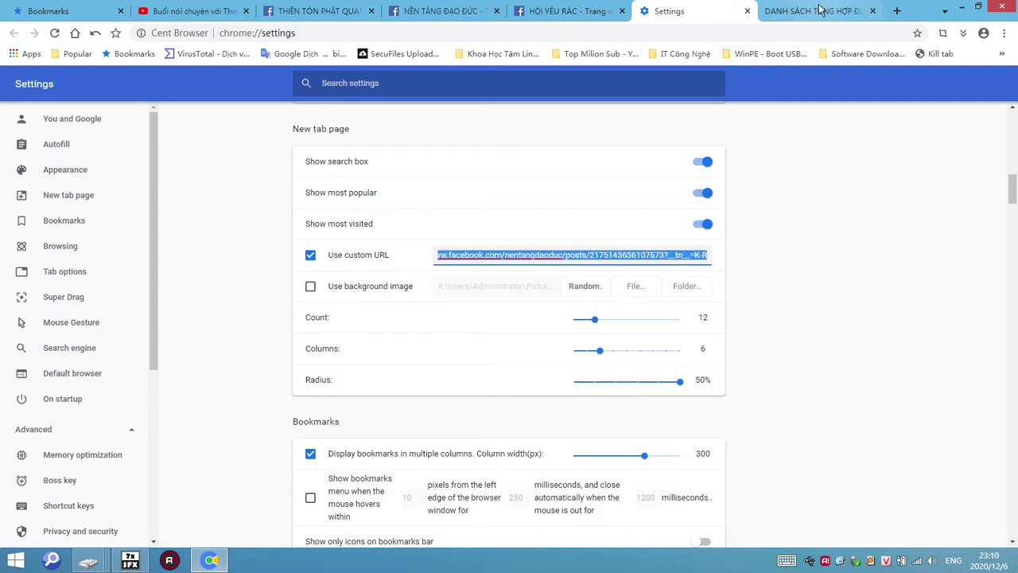
{"action": "left_click", "coordinate": [815, 11]}
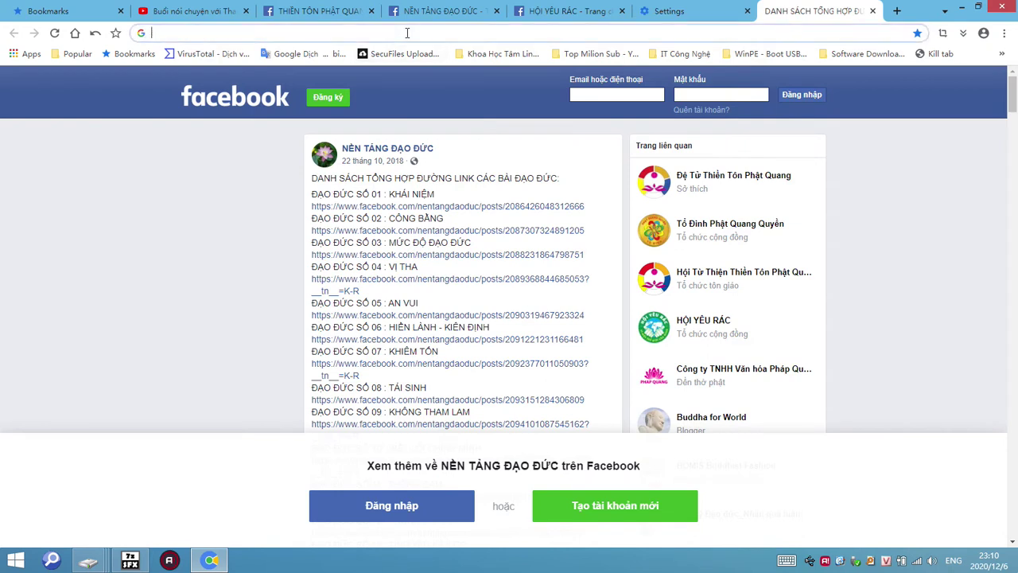
{"action": "left_click", "coordinate": [676, 11]}
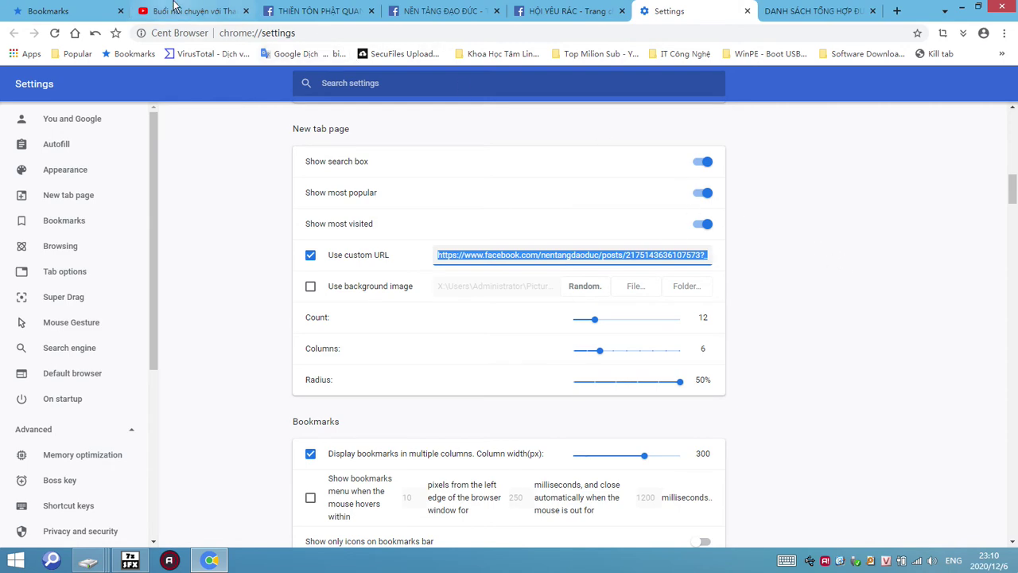
Step: Check the open YouTube and Facebook tabs once more and close the DANH SÁCH TỔNG HỢP tab
{"action": "left_click", "coordinate": [183, 11]}
{"action": "left_click", "coordinate": [322, 11]}
{"action": "left_click", "coordinate": [457, 11]}
{"action": "left_click", "coordinate": [566, 11]}
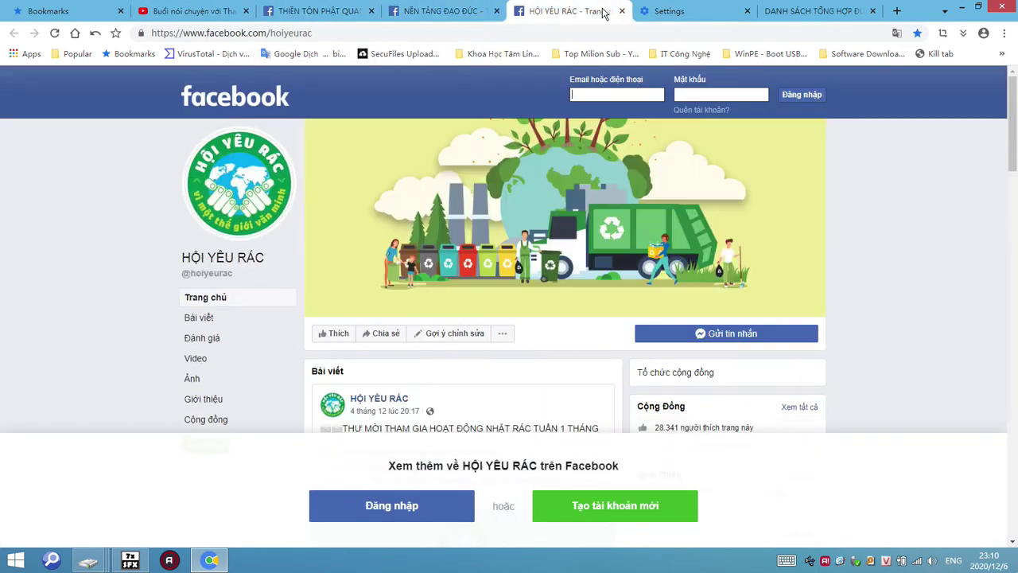
{"action": "left_click", "coordinate": [819, 11]}
{"action": "left_click", "coordinate": [728, 11]}
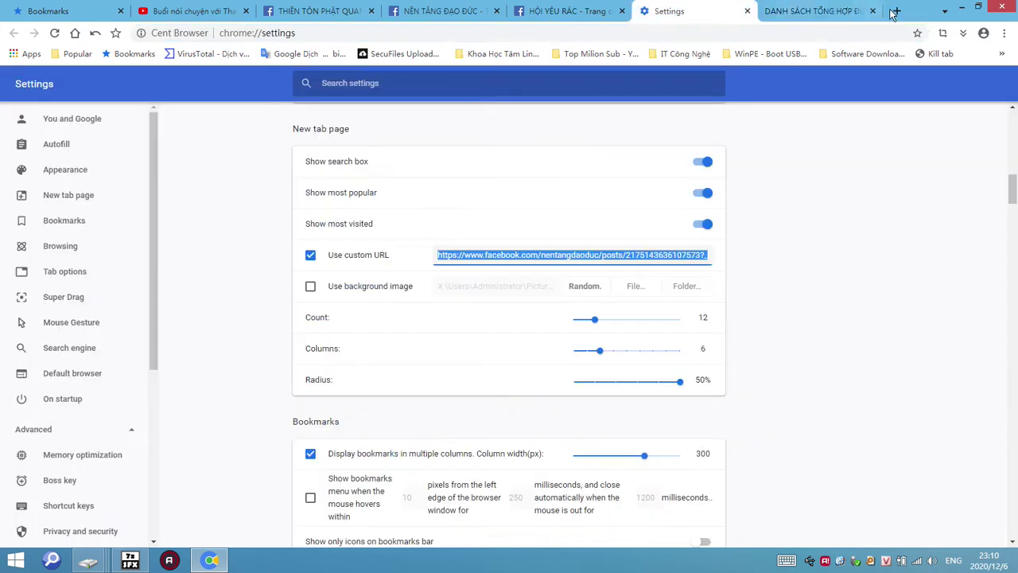
{"action": "left_click", "coordinate": [872, 11]}
Step: Review the settings from Bookmarks through Mouse Gesture, and examine the default and other entries under Manage search engines
{"action": "scroll", "coordinate": [561, 261], "scroll_direction": "down", "scroll_amount": 4}
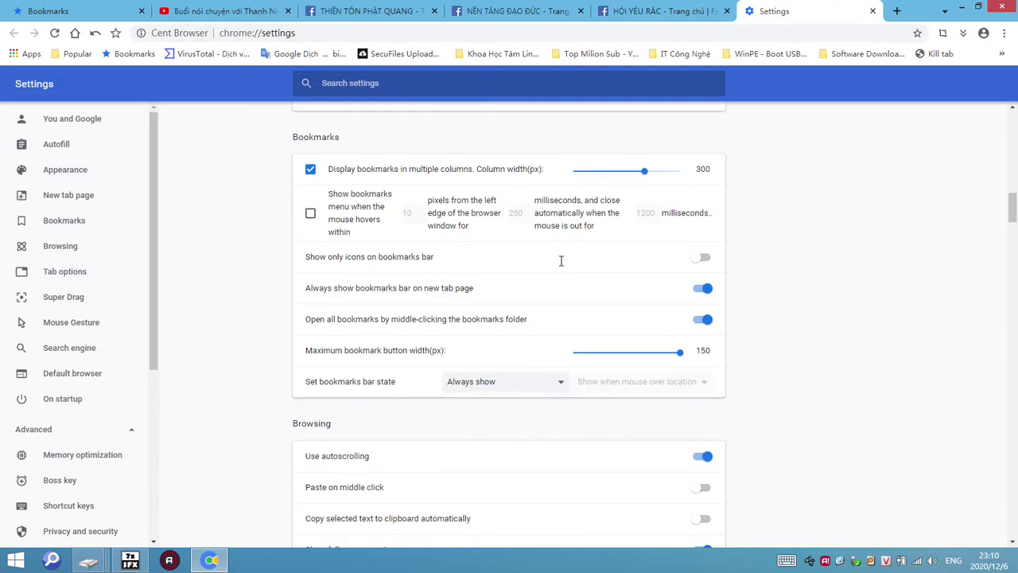
{"action": "scroll", "coordinate": [541, 286], "scroll_direction": "down", "scroll_amount": 5}
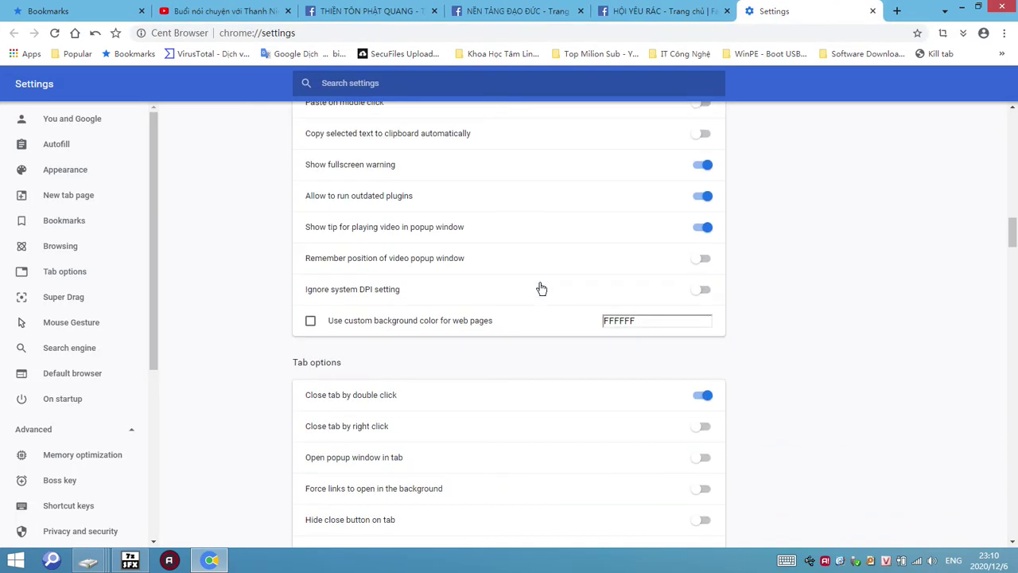
{"action": "scroll", "coordinate": [541, 287], "scroll_direction": "down", "scroll_amount": 9}
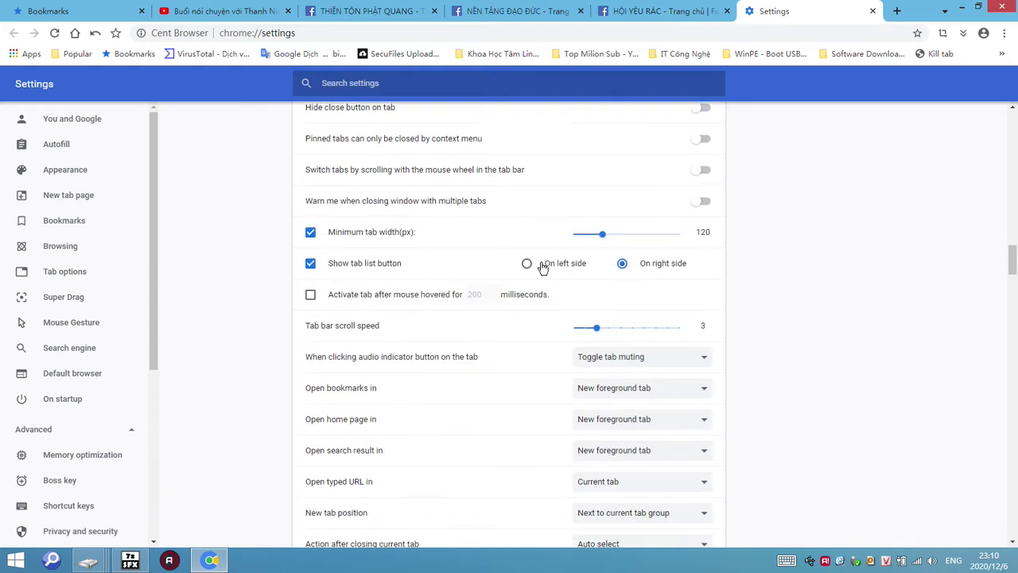
{"action": "scroll", "coordinate": [440, 299], "scroll_direction": "down", "scroll_amount": 9}
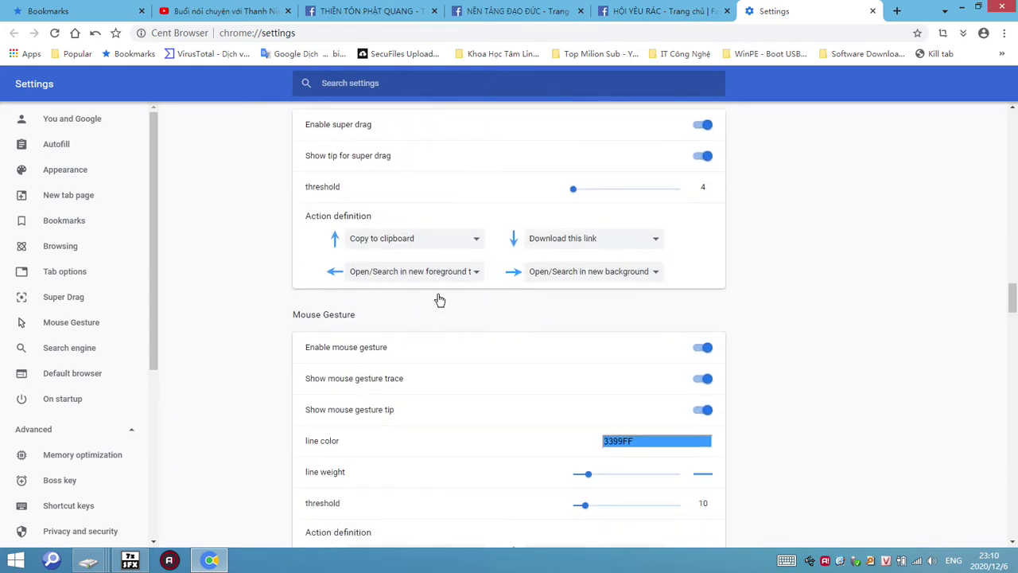
{"action": "scroll", "coordinate": [440, 299], "scroll_direction": "down", "scroll_amount": 4}
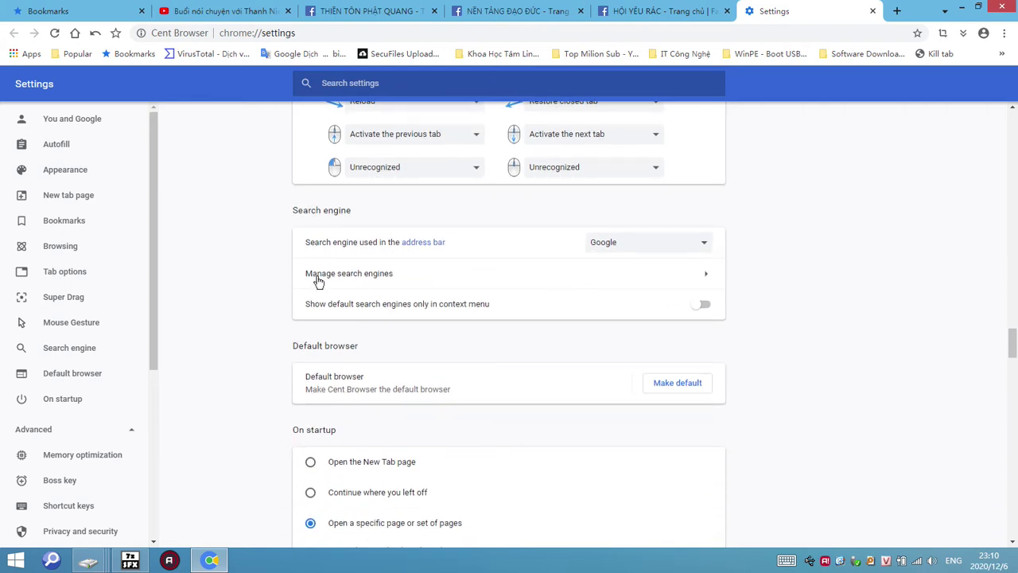
{"action": "left_click", "coordinate": [706, 282]}
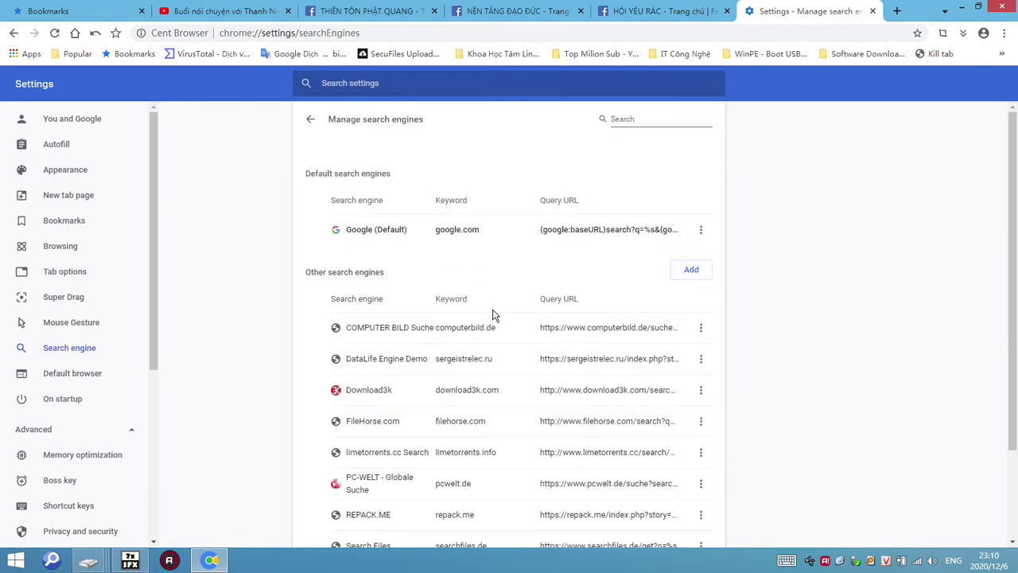
{"action": "scroll", "coordinate": [493, 316], "scroll_direction": "down", "scroll_amount": 1}
{"action": "scroll", "coordinate": [718, 276], "scroll_direction": "down", "scroll_amount": 1}
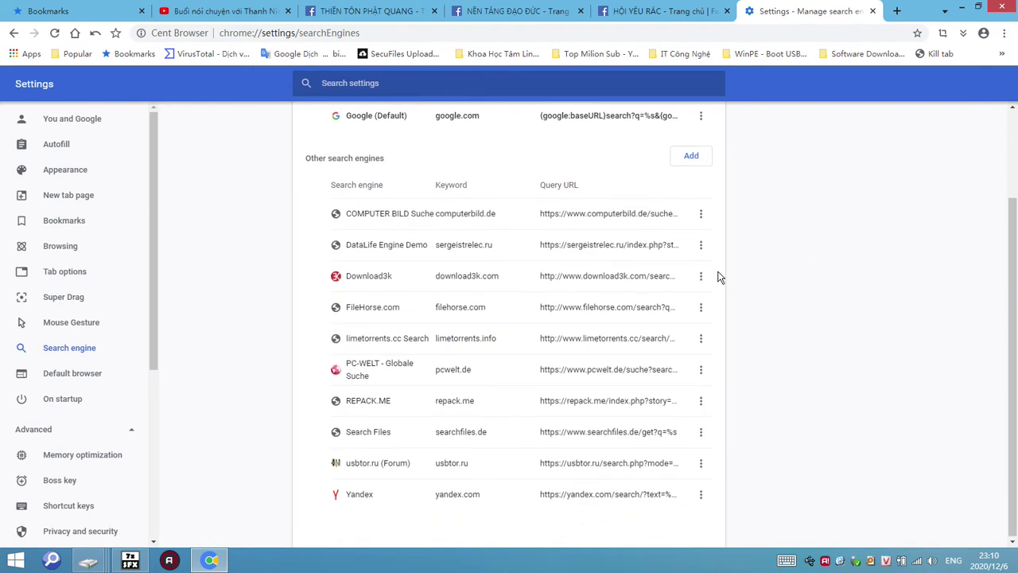
{"action": "scroll", "coordinate": [755, 303], "scroll_direction": "up", "scroll_amount": 2}
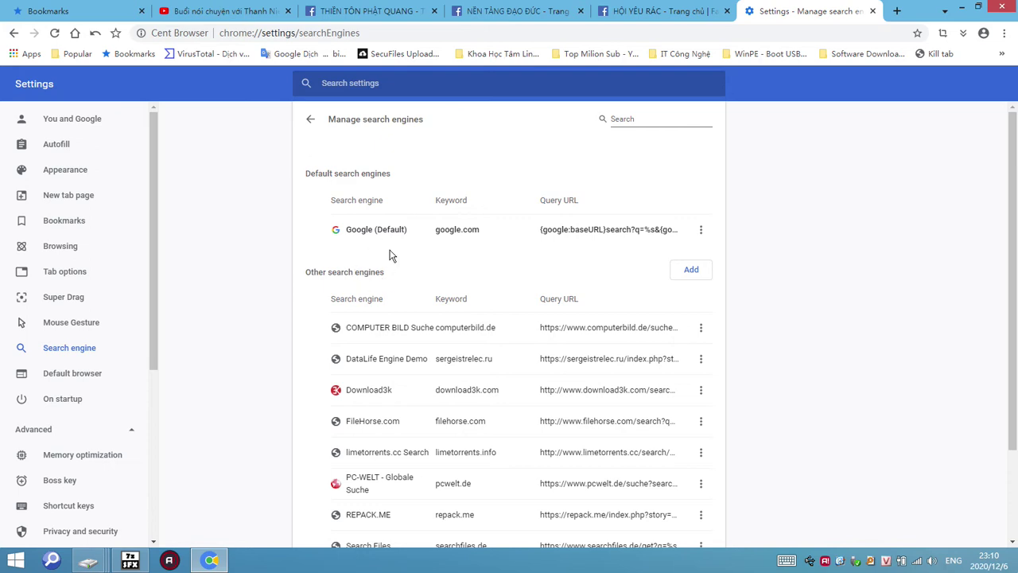
Step: View the editable details of the default Google search engine and close them without saving
{"action": "left_click", "coordinate": [702, 230]}
{"action": "left_click", "coordinate": [672, 252]}
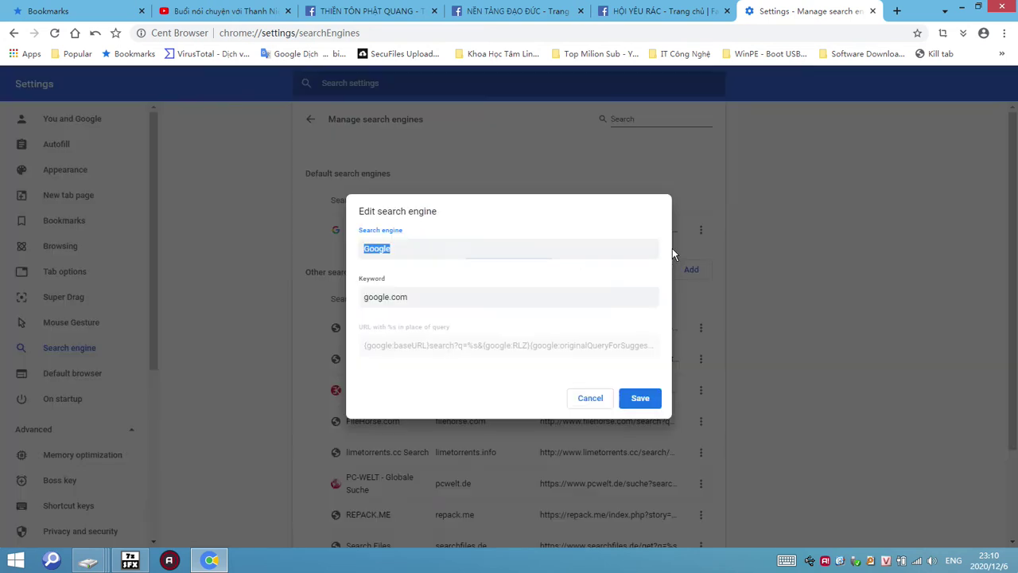
{"action": "left_click", "coordinate": [591, 397]}
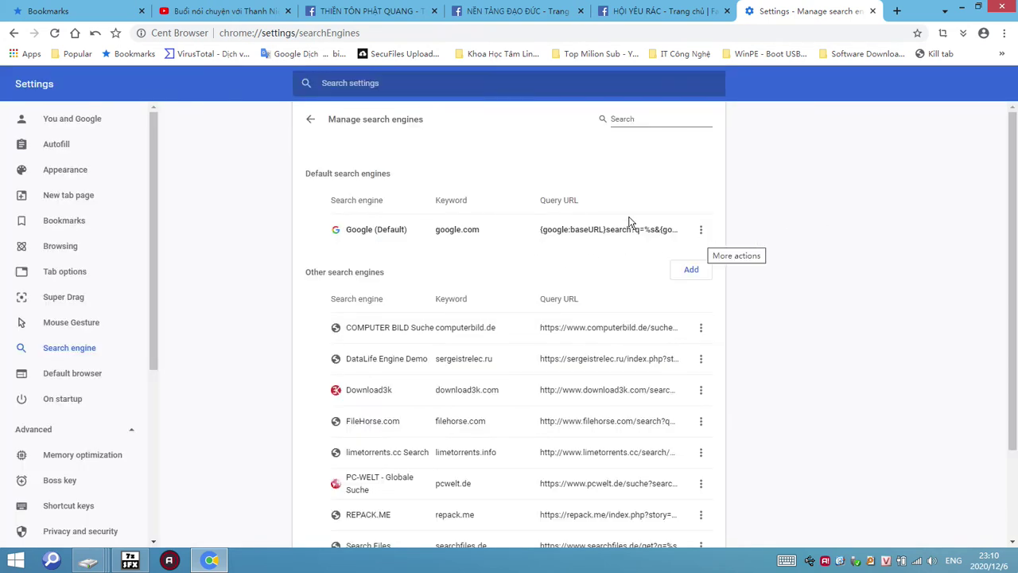
Step: Add a search engine named ssdasdasc with the keyword câcsc and the query URL ắccsa
{"action": "left_click", "coordinate": [692, 269]}
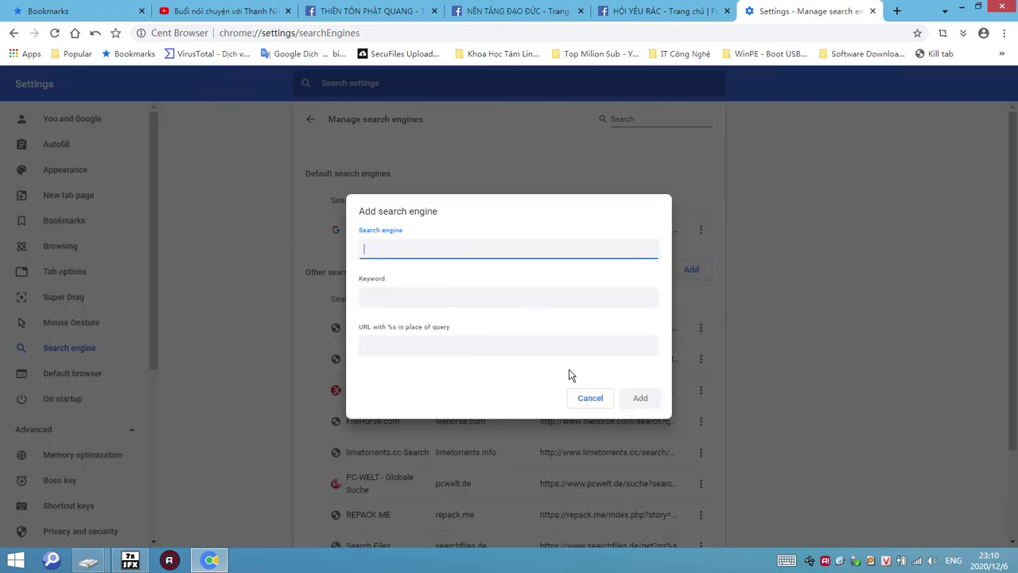
{"action": "type", "text": "ssdasdasc"}
{"action": "left_click", "coordinate": [481, 294]}
{"action": "type", "text": "câcsc"}
{"action": "left_click", "coordinate": [487, 346]}
{"action": "type", "text": "ắccsa"}
{"action": "key", "text": "Tab"}
{"action": "key", "text": "Tab"}
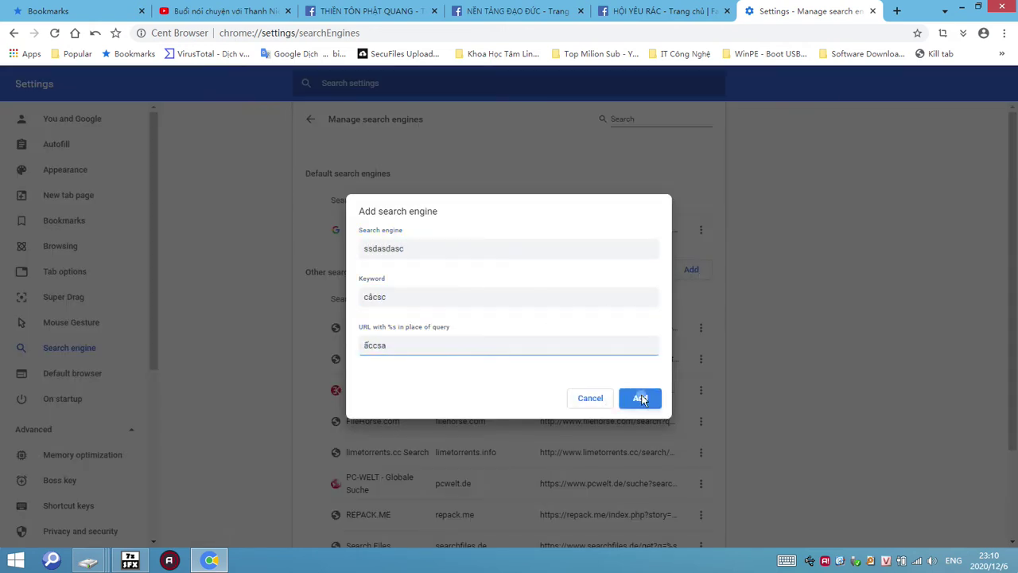
{"action": "key", "text": "Return"}
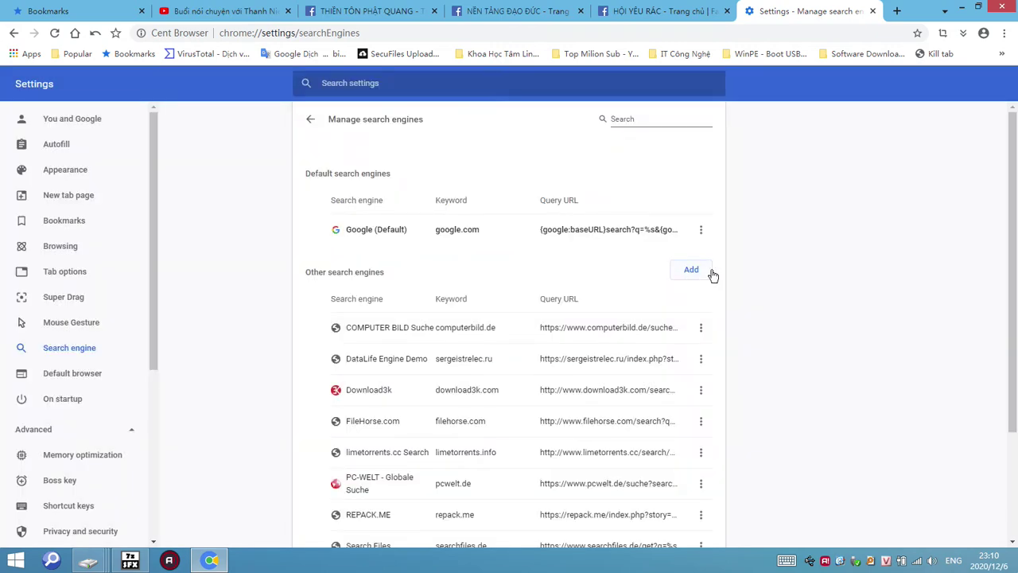
Step: Find the ssdasdasc entry among the other search engines and remove it from the list
{"action": "scroll", "coordinate": [474, 360], "scroll_direction": "down", "scroll_amount": 2}
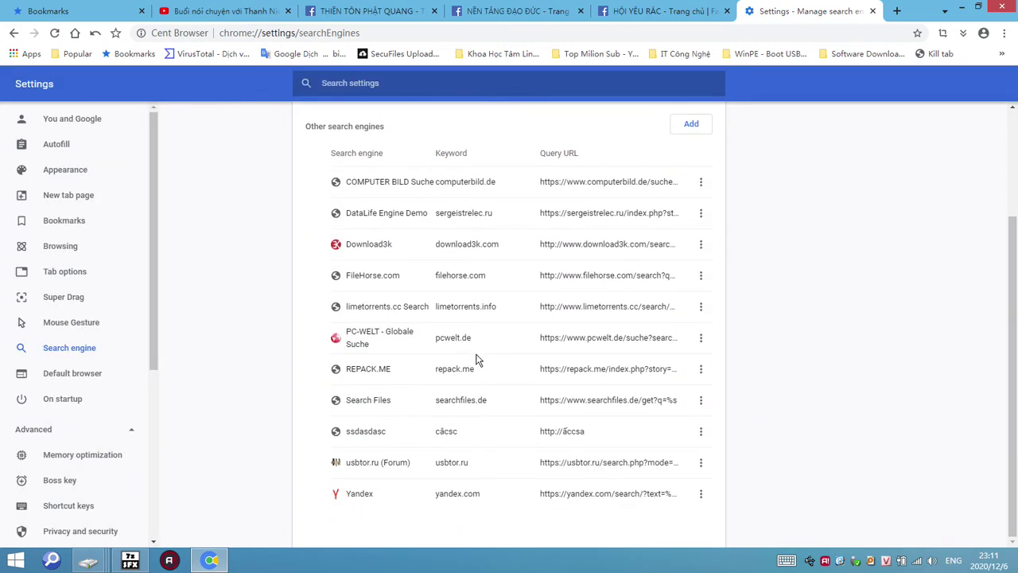
{"action": "scroll", "coordinate": [477, 359], "scroll_direction": "up", "scroll_amount": 2}
{"action": "scroll", "coordinate": [477, 360], "scroll_direction": "down", "scroll_amount": 2}
{"action": "left_click", "coordinate": [701, 431]}
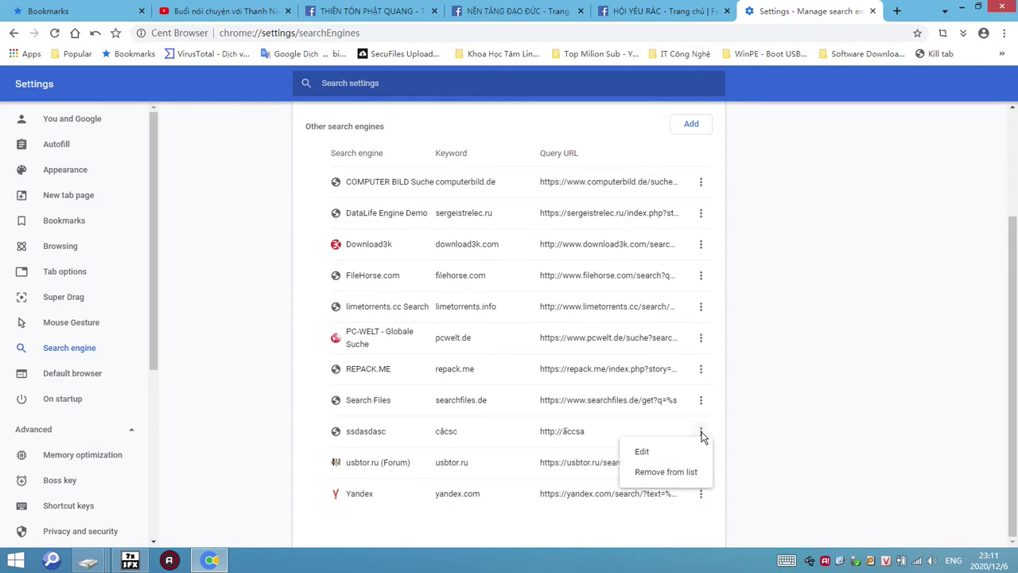
{"action": "left_click", "coordinate": [657, 473]}
{"action": "scroll", "coordinate": [700, 230], "scroll_direction": "up", "scroll_amount": 2}
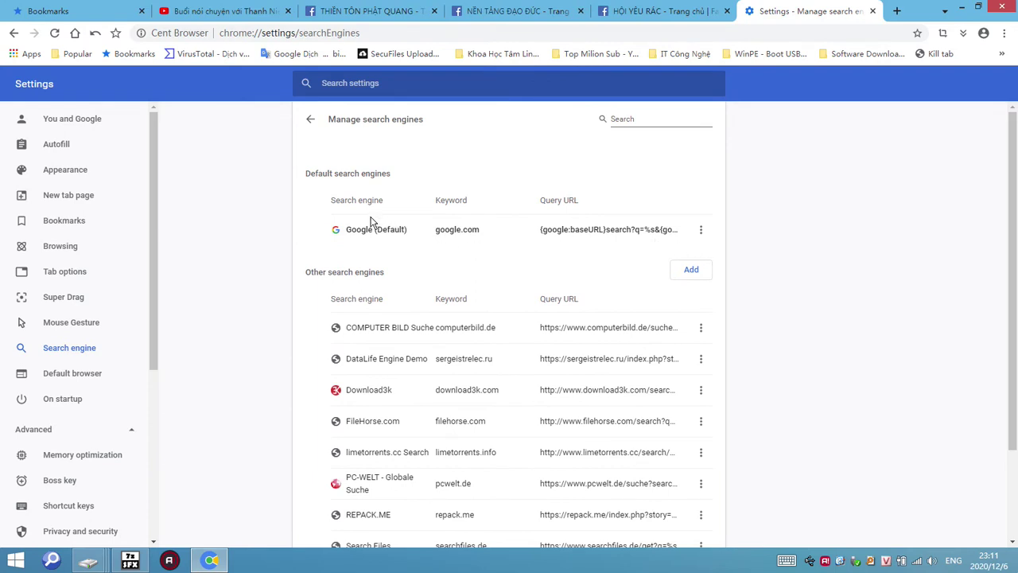
Step: Examine the default Google entry and the list of other search engines once more
{"action": "left_click_drag", "start_coordinate": [410, 233], "coordinate": [291, 275]}
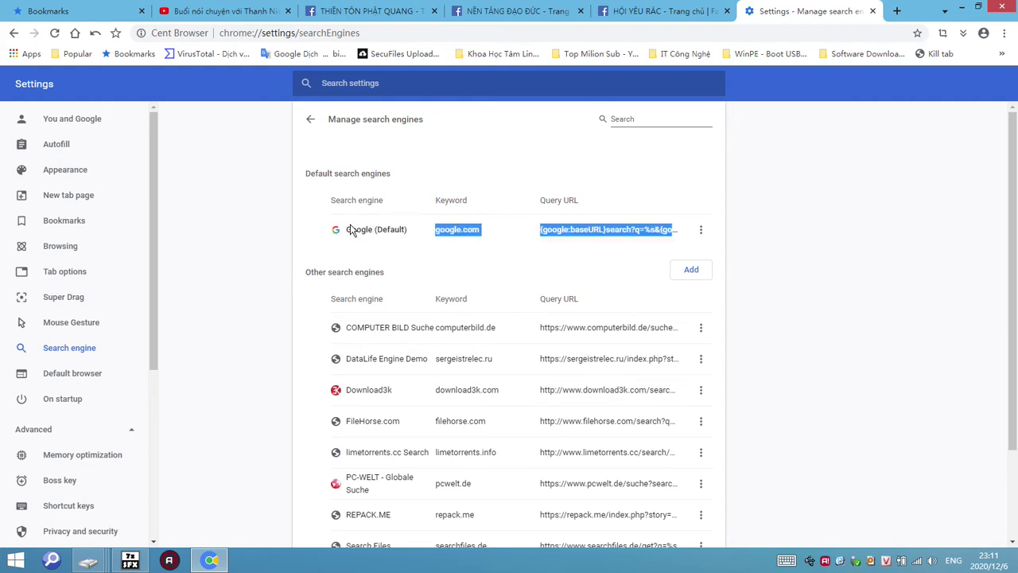
{"action": "left_click", "coordinate": [455, 228]}
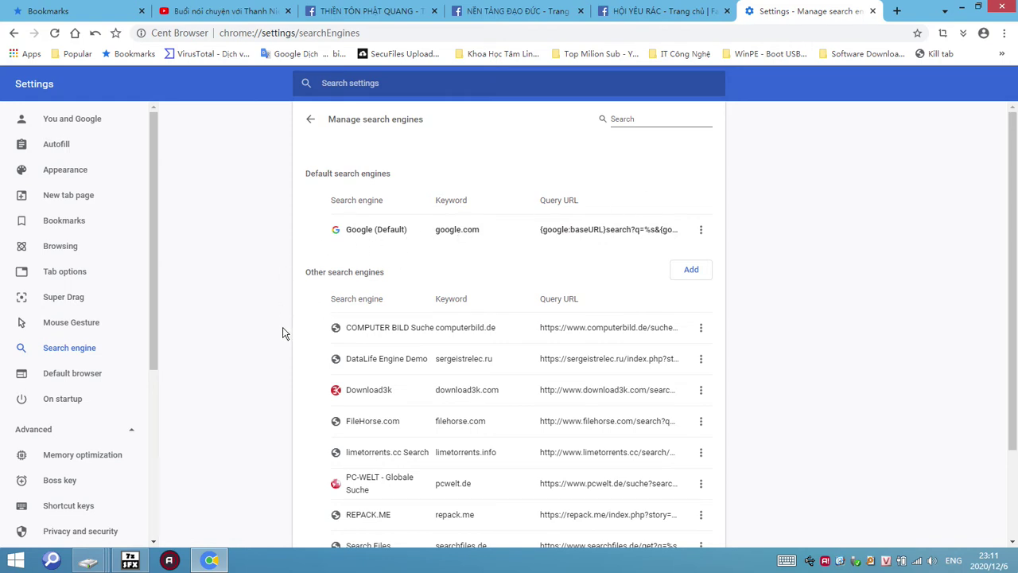
{"action": "scroll", "coordinate": [284, 334], "scroll_direction": "down", "scroll_amount": 2}
{"action": "scroll", "coordinate": [284, 334], "scroll_direction": "up", "scroll_amount": 2}
{"action": "scroll", "coordinate": [415, 297], "scroll_direction": "down", "scroll_amount": 2}
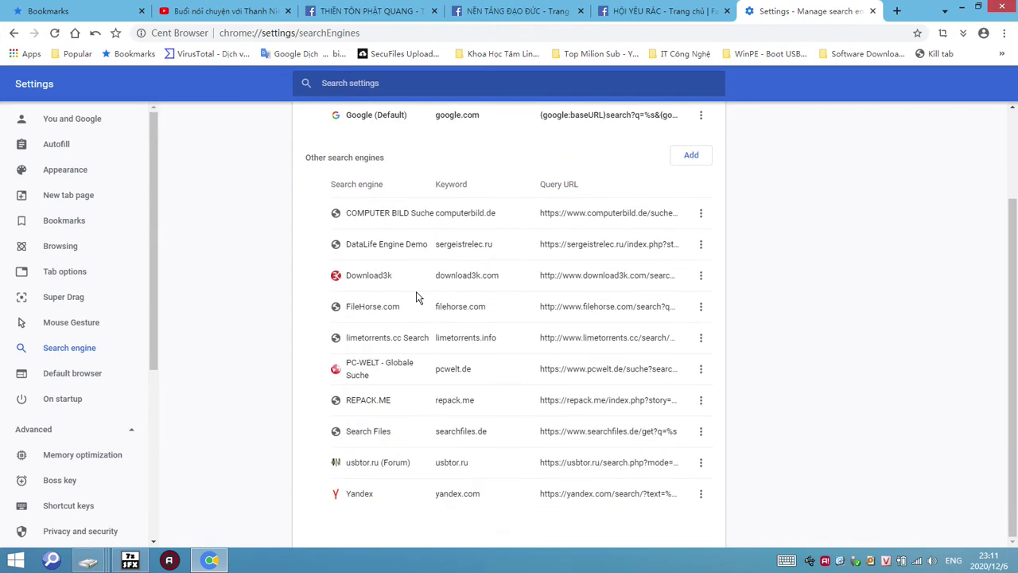
{"action": "scroll", "coordinate": [305, 166], "scroll_direction": "up", "scroll_amount": 2}
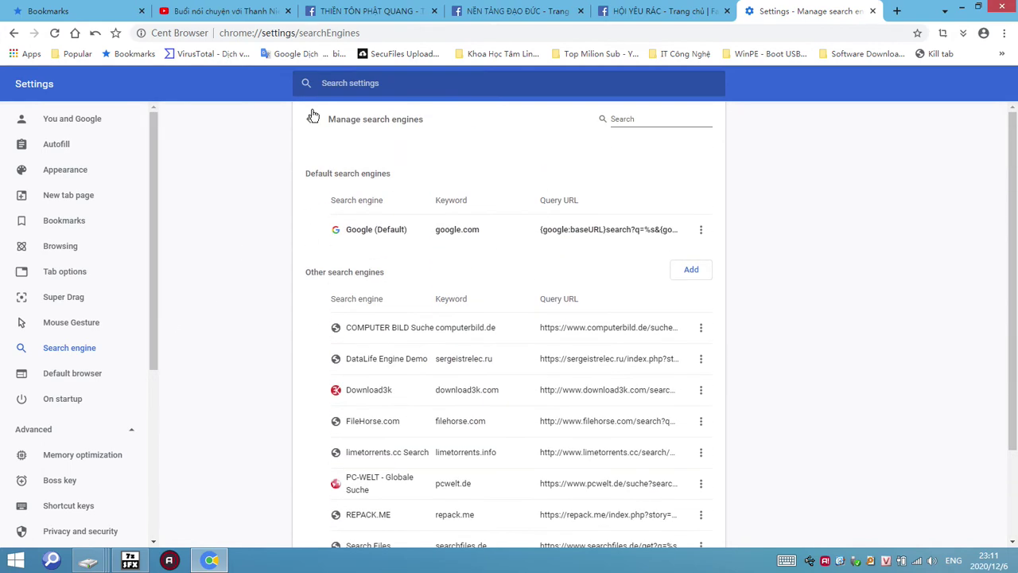
Step: Return to the main Settings page, glance over the open Facebook tabs, and examine the pages listed under On startup
{"action": "left_click", "coordinate": [311, 118]}
{"action": "left_click", "coordinate": [322, 12]}
{"action": "scroll", "coordinate": [517, 11], "scroll_direction": "down", "scroll_amount": 1}
{"action": "scroll", "coordinate": [653, 11], "scroll_direction": "down", "scroll_amount": 1}
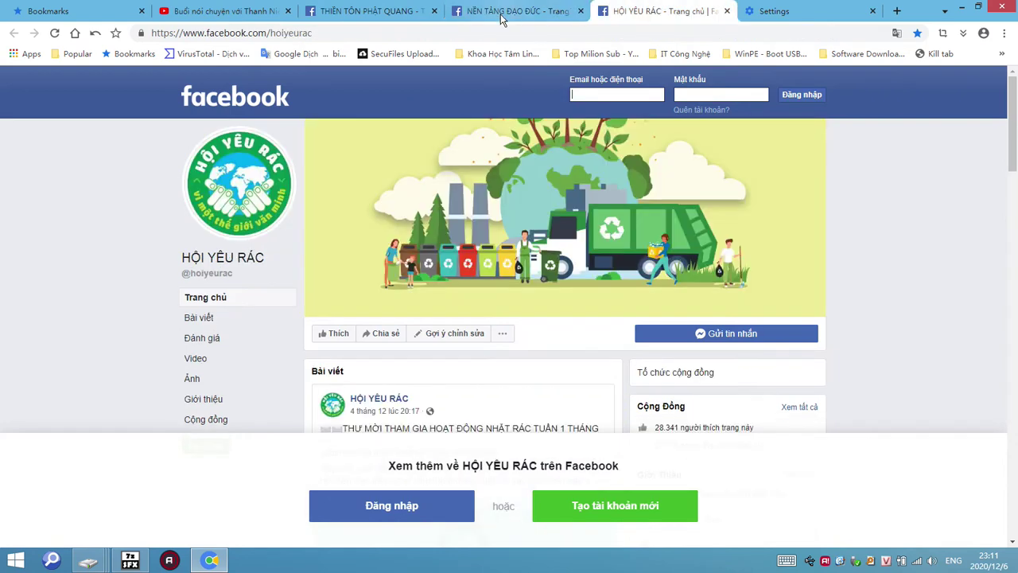
{"action": "scroll", "coordinate": [716, 22], "scroll_direction": "up", "scroll_amount": 1}
{"action": "scroll", "coordinate": [715, 22], "scroll_direction": "down", "scroll_amount": 2}
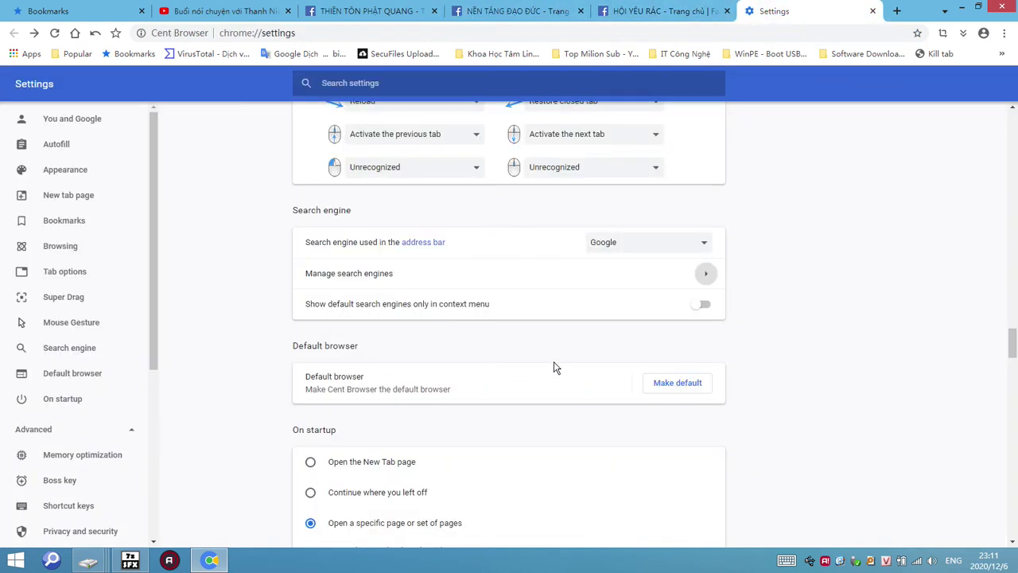
{"action": "scroll", "coordinate": [554, 367], "scroll_direction": "down", "scroll_amount": 2}
{"action": "scroll", "coordinate": [554, 364], "scroll_direction": "down", "scroll_amount": 2}
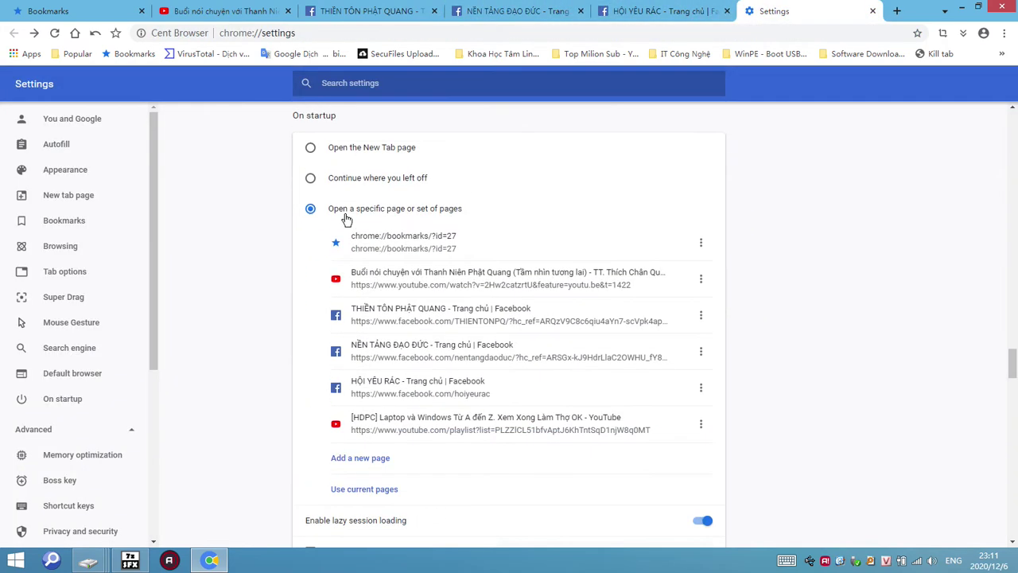
{"action": "scroll", "coordinate": [347, 218], "scroll_direction": "up", "scroll_amount": 1}
{"action": "left_click_drag", "start_coordinate": [336, 175], "coordinate": [291, 175]}
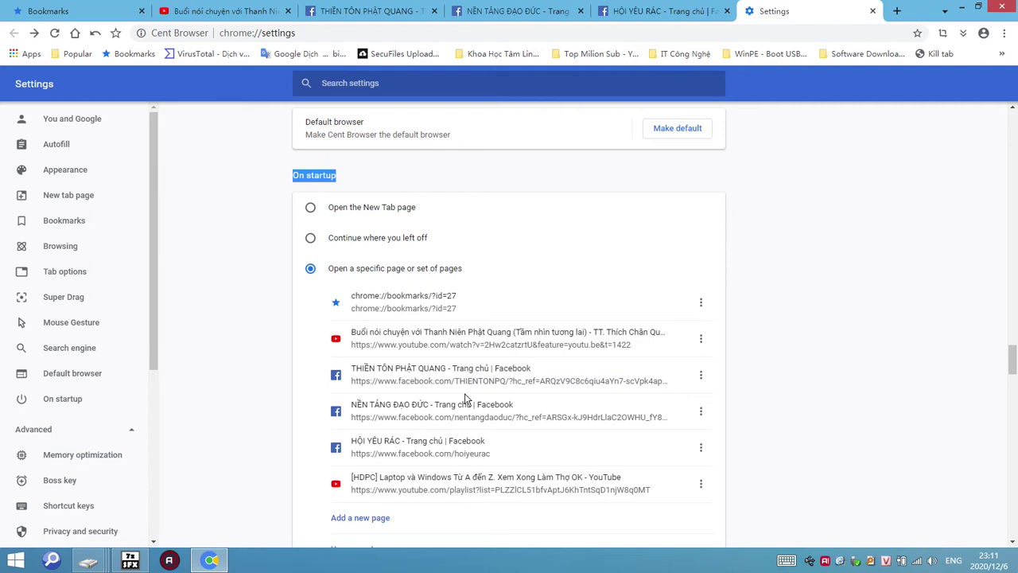
{"action": "scroll", "coordinate": [463, 400], "scroll_direction": "down", "scroll_amount": 1}
{"action": "left_click", "coordinate": [361, 455]}
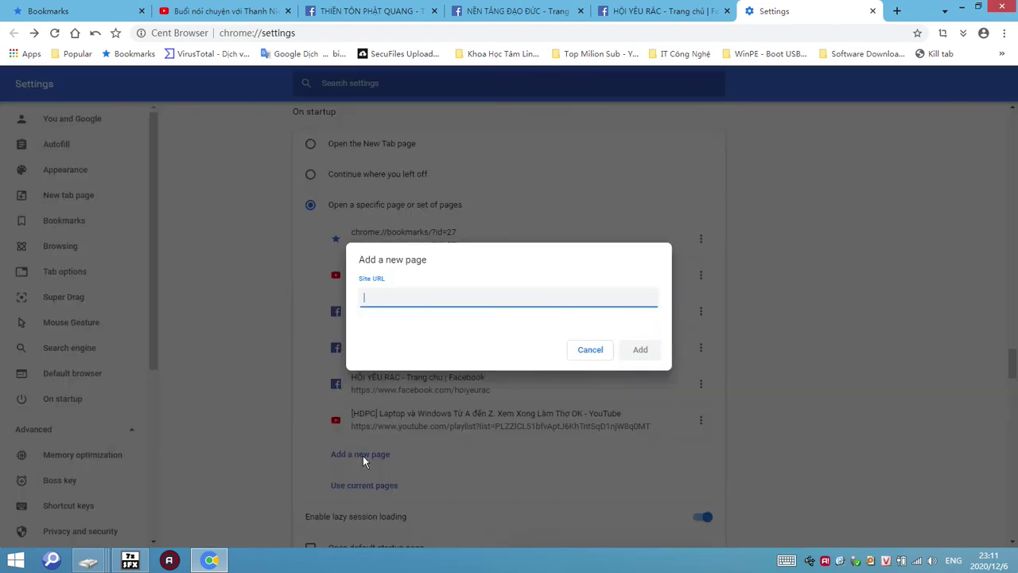
{"action": "right_click", "coordinate": [493, 296]}
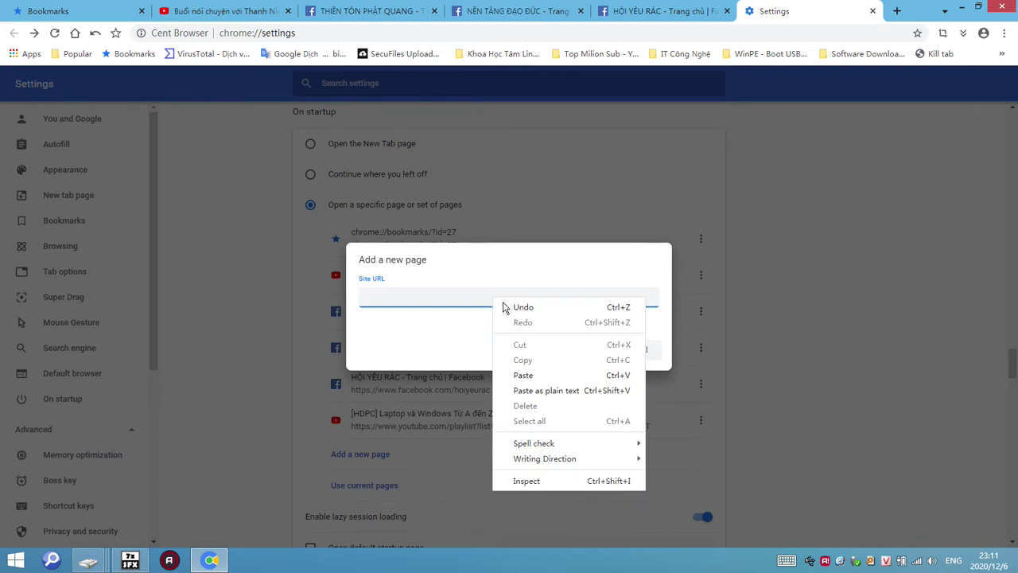
{"action": "left_click", "coordinate": [526, 371]}
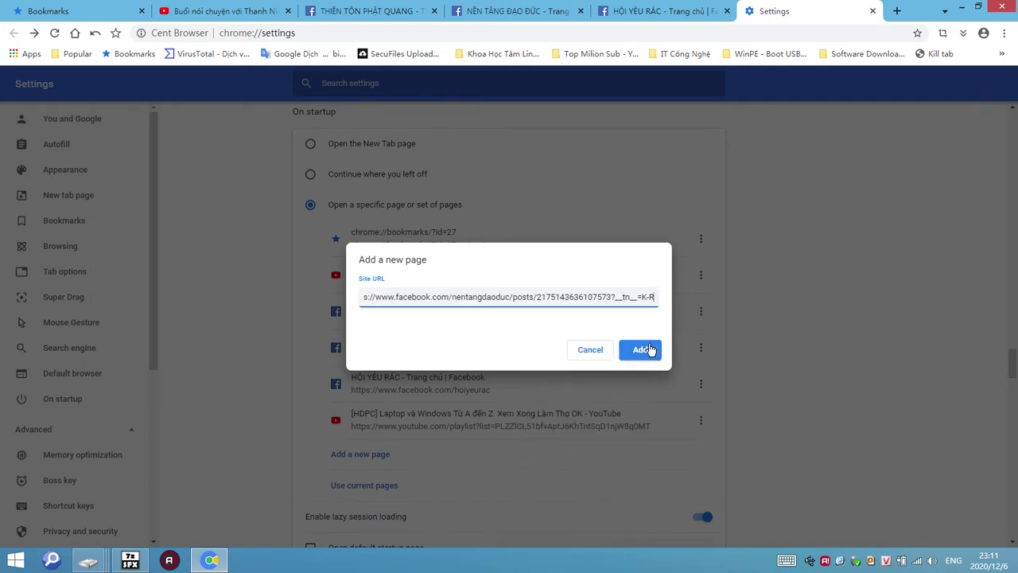
{"action": "left_click", "coordinate": [648, 350]}
{"action": "scroll", "coordinate": [649, 344], "scroll_direction": "down", "scroll_amount": 1}
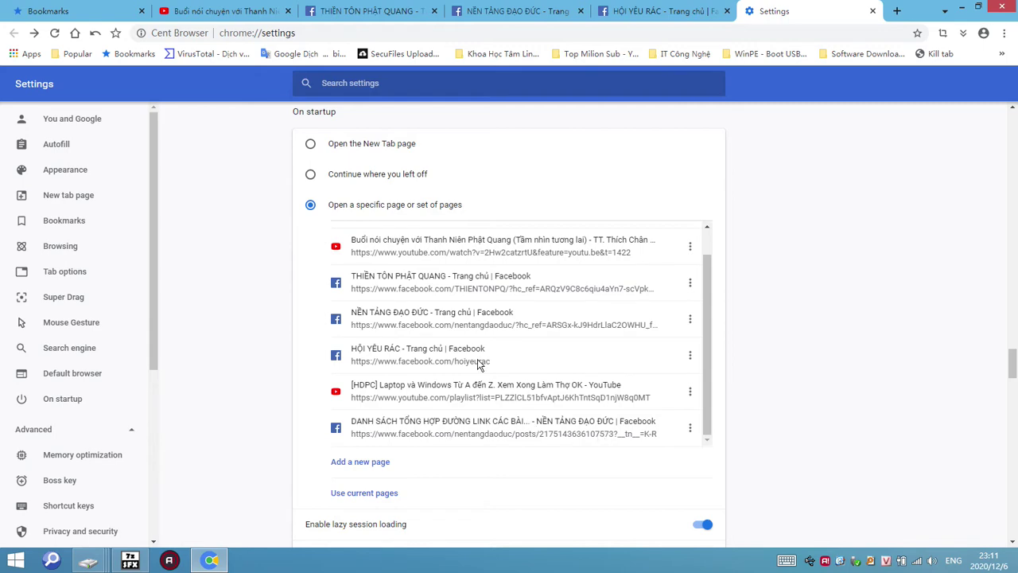
Step: Compare the open browser tabs with the set of pages listed under On startup
{"action": "scroll", "coordinate": [477, 358], "scroll_direction": "up", "scroll_amount": 1}
{"action": "scroll", "coordinate": [495, 340], "scroll_direction": "down", "scroll_amount": 1}
{"action": "key", "text": "ctrl+Tab"}
{"action": "key", "text": "ctrl+Tab"}
{"action": "key", "text": "ctrl+Tab"}
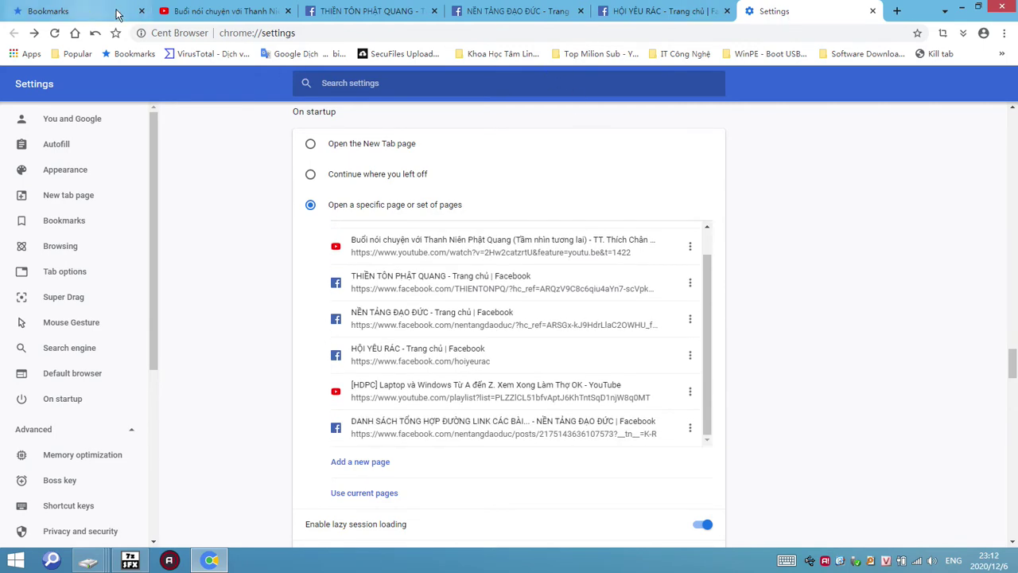
{"action": "key", "text": "ctrl+Tab"}
{"action": "key", "text": "ctrl+Tab"}
{"action": "key", "text": "ctrl+Tab"}
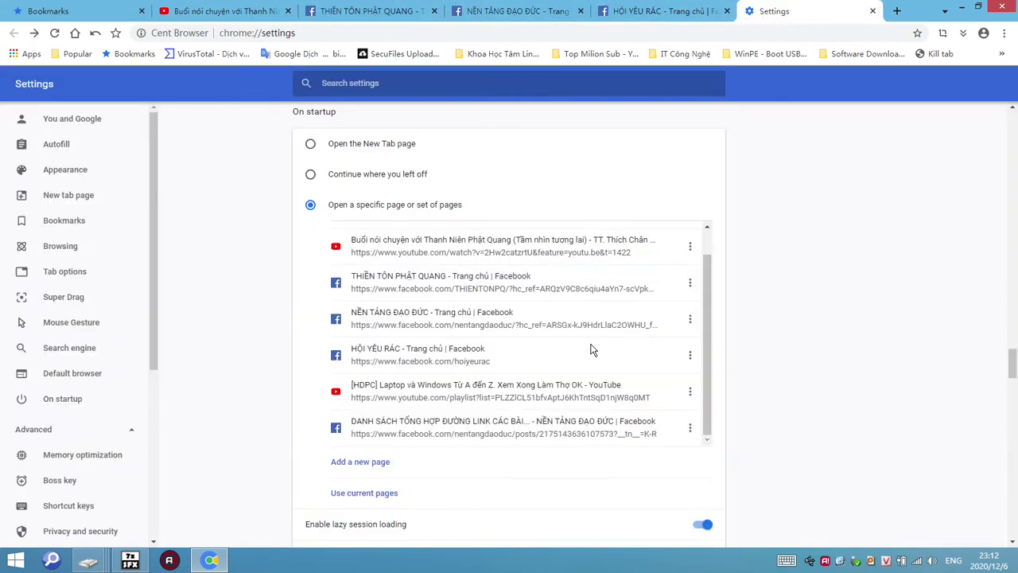
{"action": "scroll", "coordinate": [851, 359], "scroll_direction": "down", "scroll_amount": 2}
{"action": "scroll", "coordinate": [361, 193], "scroll_direction": "up", "scroll_amount": 1}
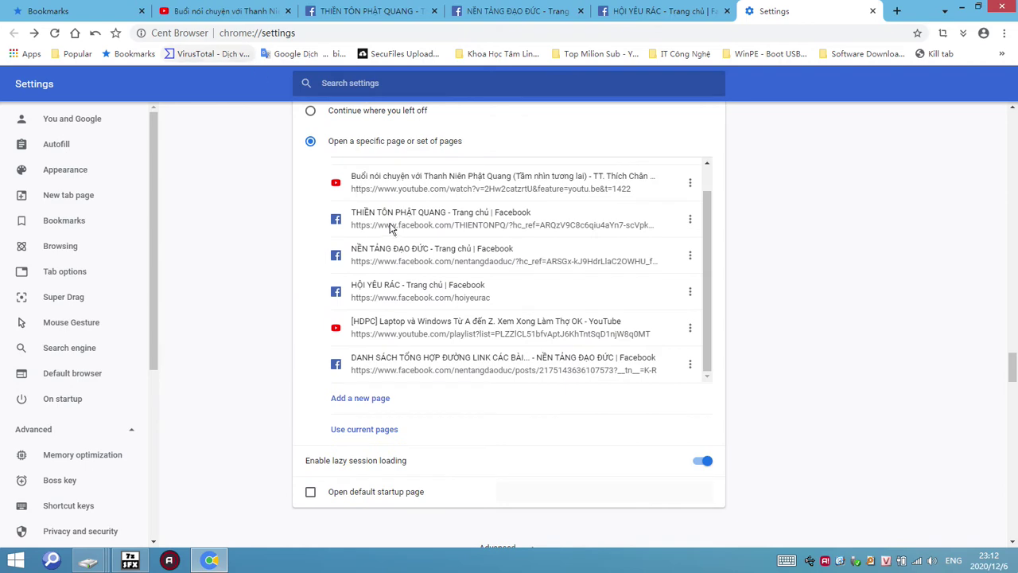
{"action": "scroll", "coordinate": [398, 204], "scroll_direction": "down", "scroll_amount": 1}
{"action": "scroll", "coordinate": [693, 284], "scroll_direction": "up", "scroll_amount": 2}
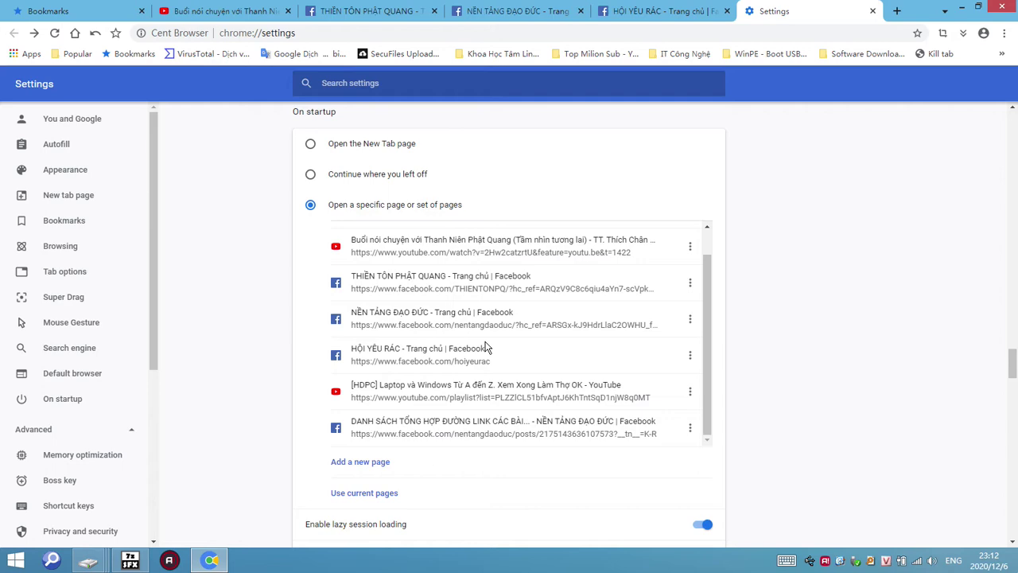
Step: Examine the remaining settings below On startup, including Memory optimization, Boss key, privacy, Fast save image and Downloads
{"action": "scroll", "coordinate": [485, 347], "scroll_direction": "down", "scroll_amount": 3}
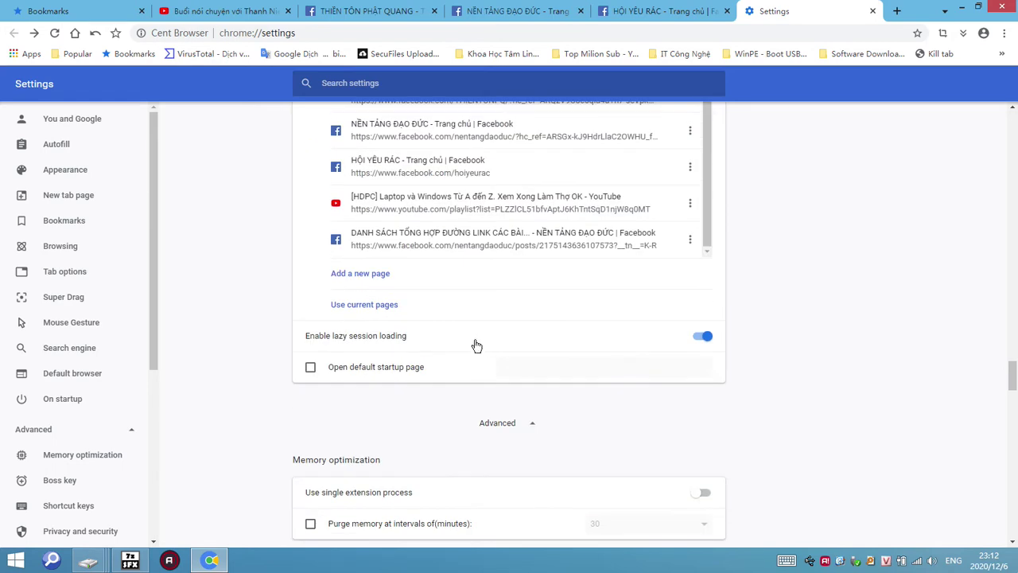
{"action": "scroll", "coordinate": [576, 271], "scroll_direction": "down", "scroll_amount": 4}
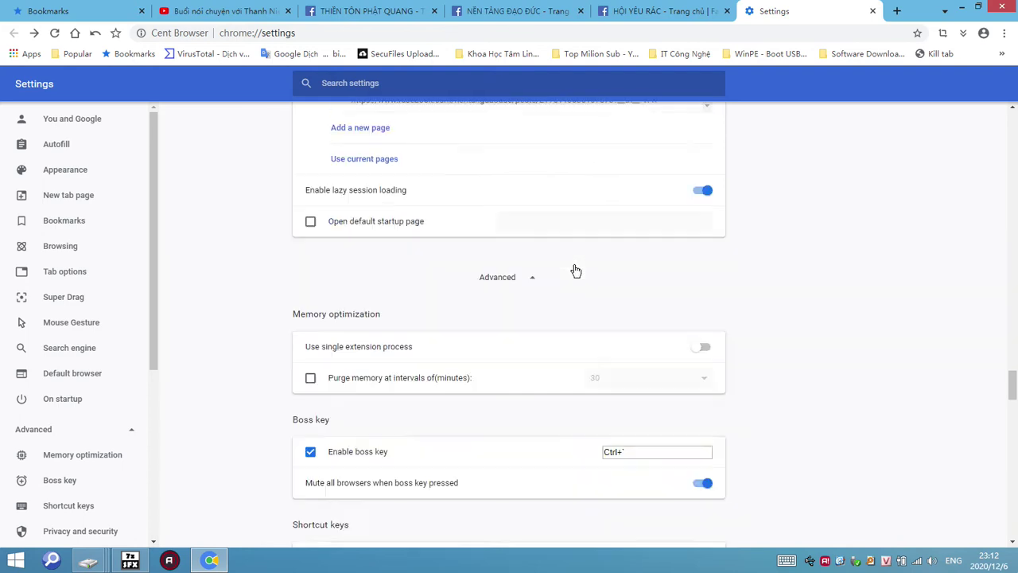
{"action": "scroll", "coordinate": [227, 303], "scroll_direction": "down", "scroll_amount": 10}
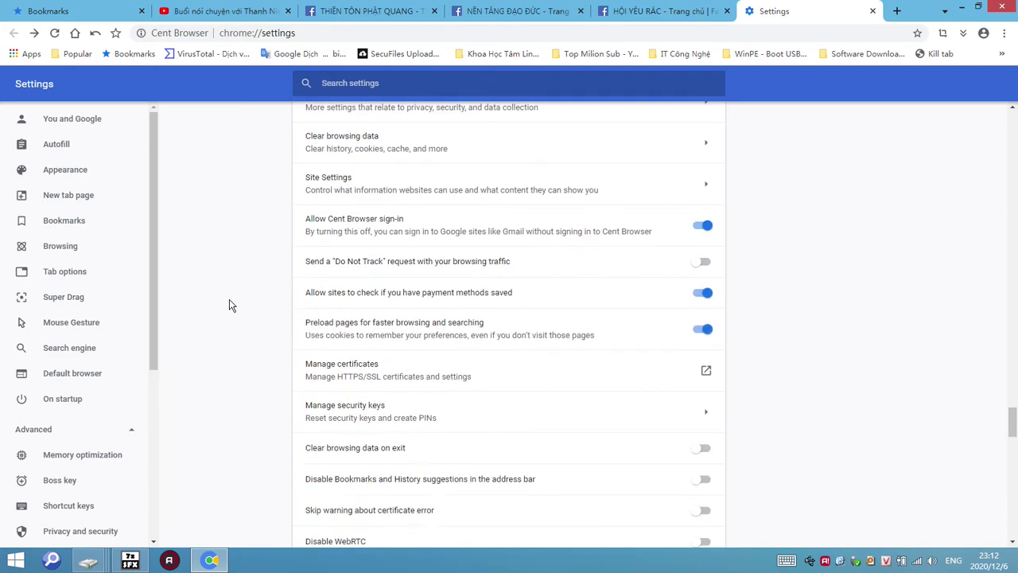
{"action": "scroll", "coordinate": [230, 305], "scroll_direction": "down", "scroll_amount": 3}
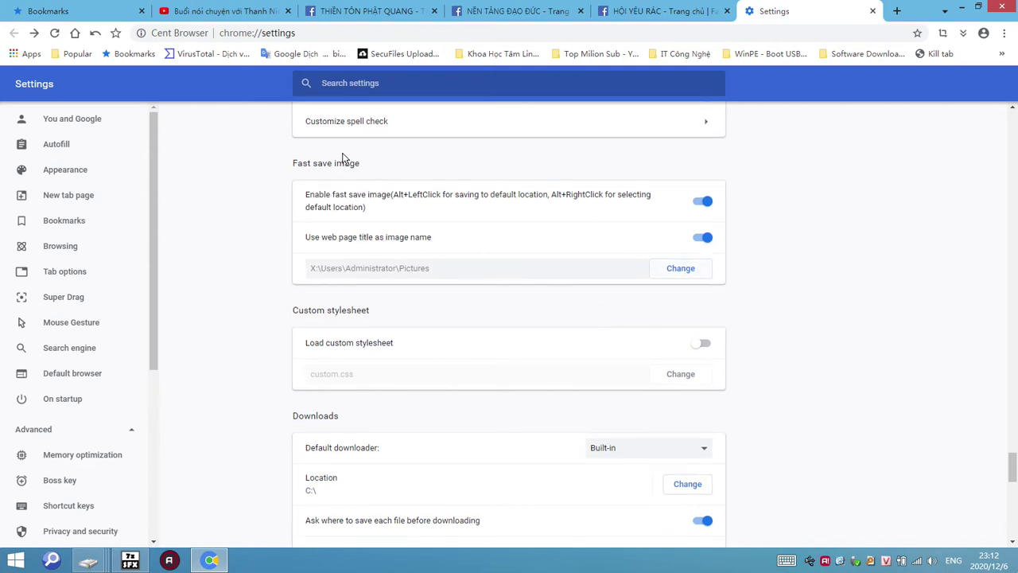
{"action": "left_click_drag", "start_coordinate": [363, 167], "coordinate": [304, 163]}
{"action": "scroll", "coordinate": [899, 305], "scroll_direction": "down", "scroll_amount": 1}
{"action": "scroll", "coordinate": [899, 303], "scroll_direction": "down", "scroll_amount": 1}
{"action": "scroll", "coordinate": [832, 296], "scroll_direction": "down", "scroll_amount": 1}
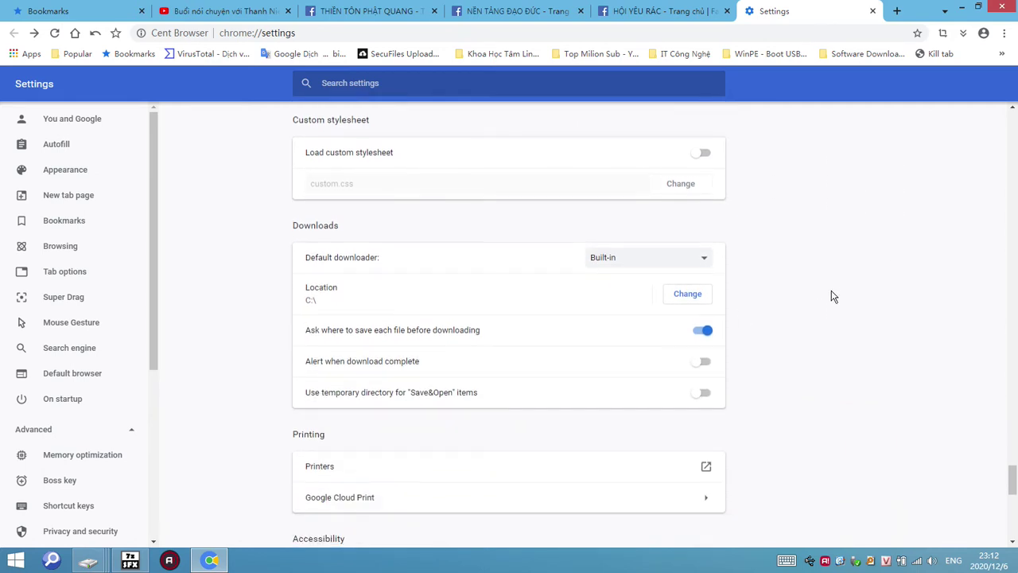
{"action": "left_click_drag", "start_coordinate": [340, 225], "coordinate": [298, 225]}
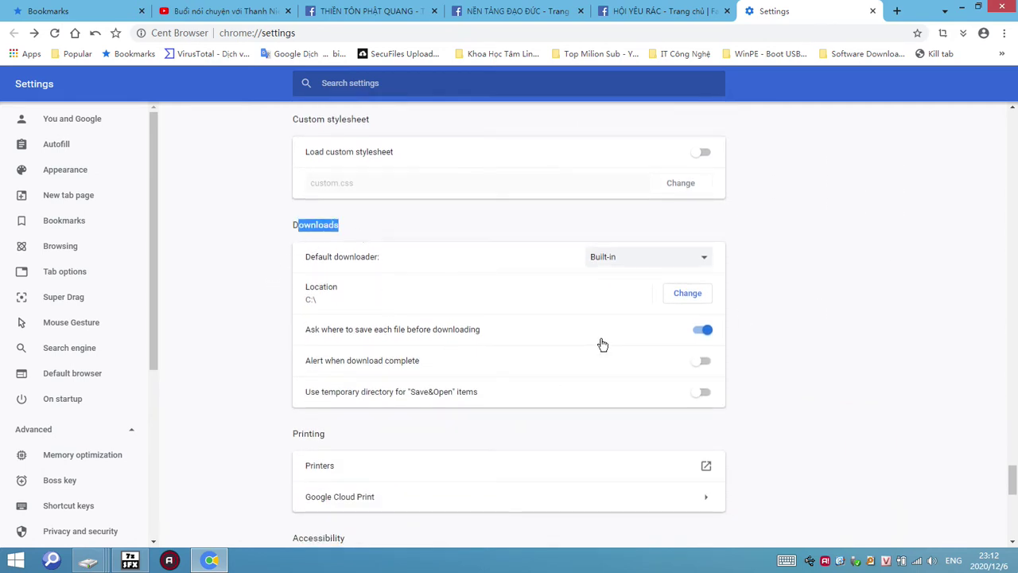
{"action": "key", "text": "shift+Left"}
Step: Browse HDD (C:) for the download location, cancel the choice, and switch Ask where to save each file before downloading off and on again
{"action": "left_click", "coordinate": [687, 294]}
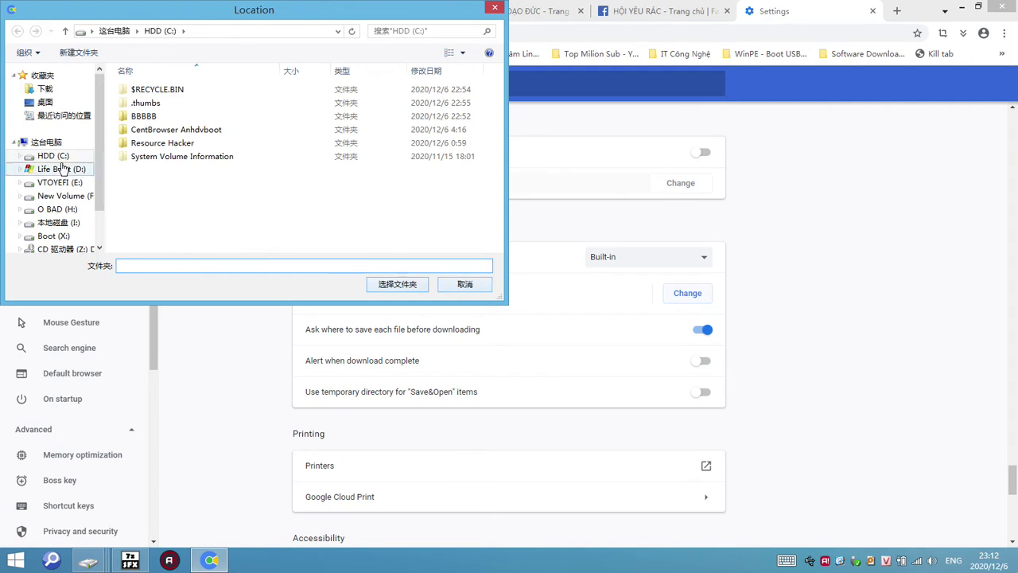
{"action": "left_click", "coordinate": [54, 156]}
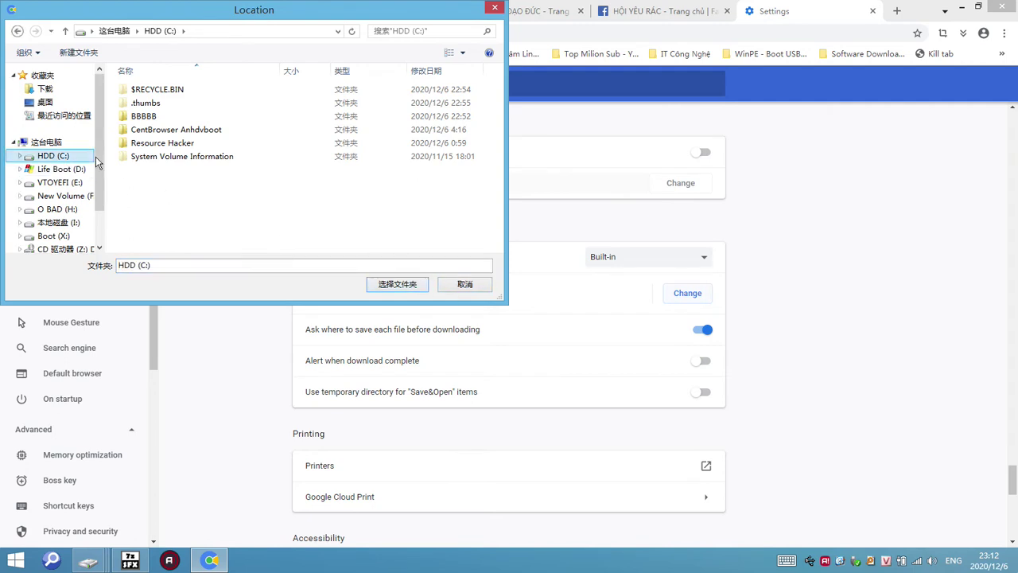
{"action": "left_click_drag", "start_coordinate": [108, 172], "coordinate": [152, 173]}
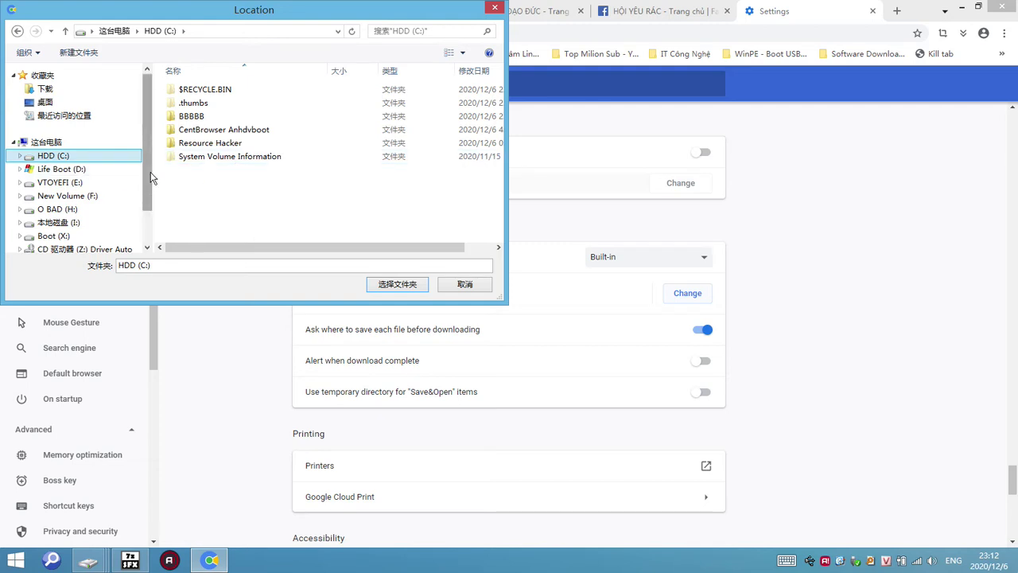
{"action": "scroll", "coordinate": [147, 168], "scroll_direction": "down", "scroll_amount": 2}
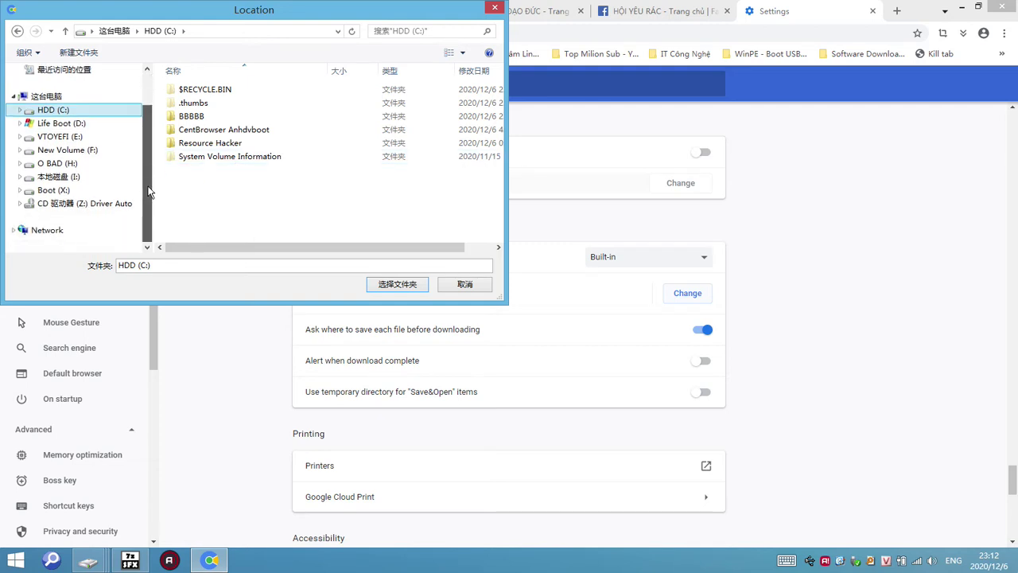
{"action": "scroll", "coordinate": [155, 151], "scroll_direction": "up", "scroll_amount": 2}
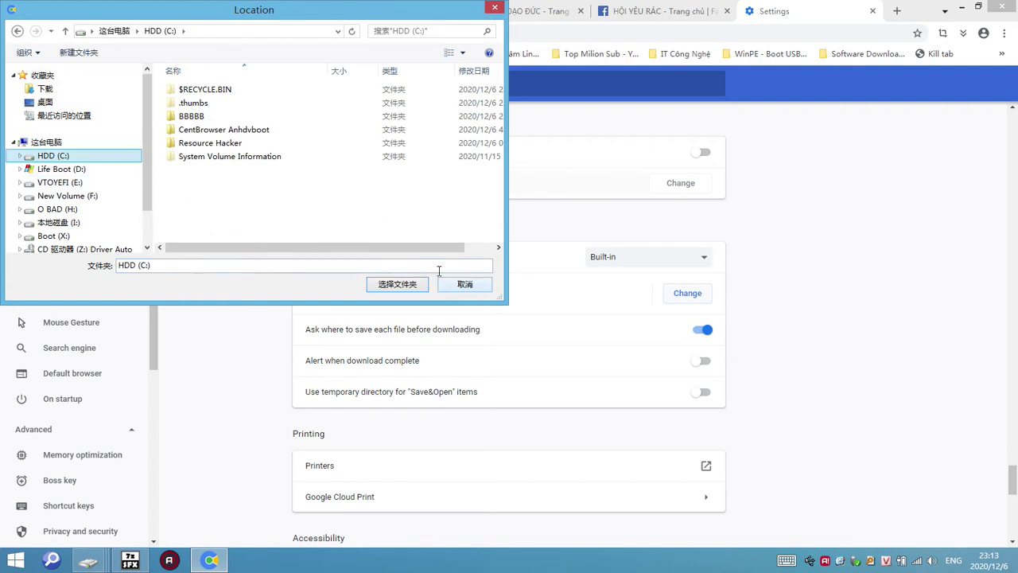
{"action": "left_click", "coordinate": [334, 215]}
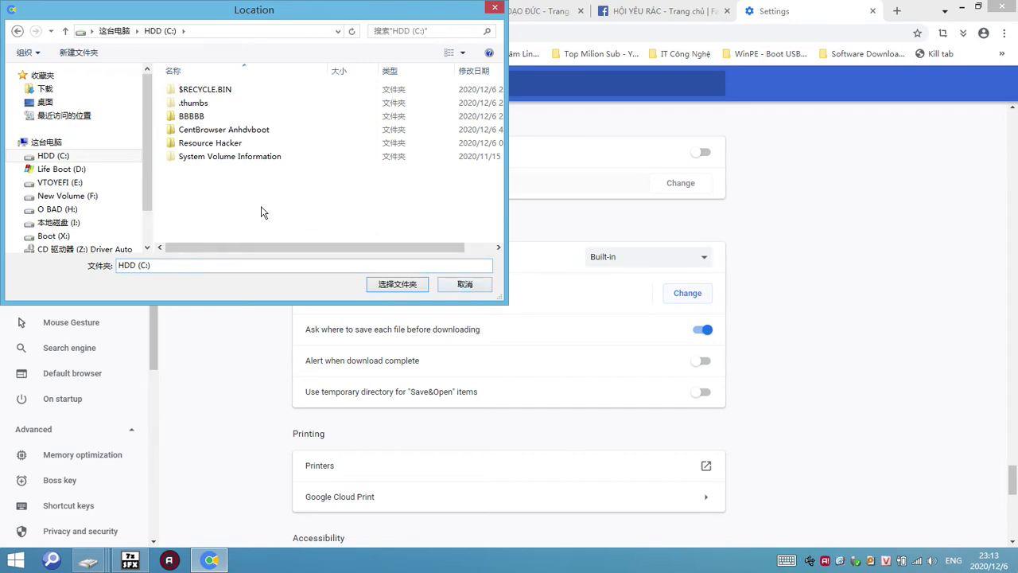
{"action": "left_click", "coordinate": [482, 286]}
{"action": "double_click", "coordinate": [479, 298]}
{"action": "left_click", "coordinate": [705, 336]}
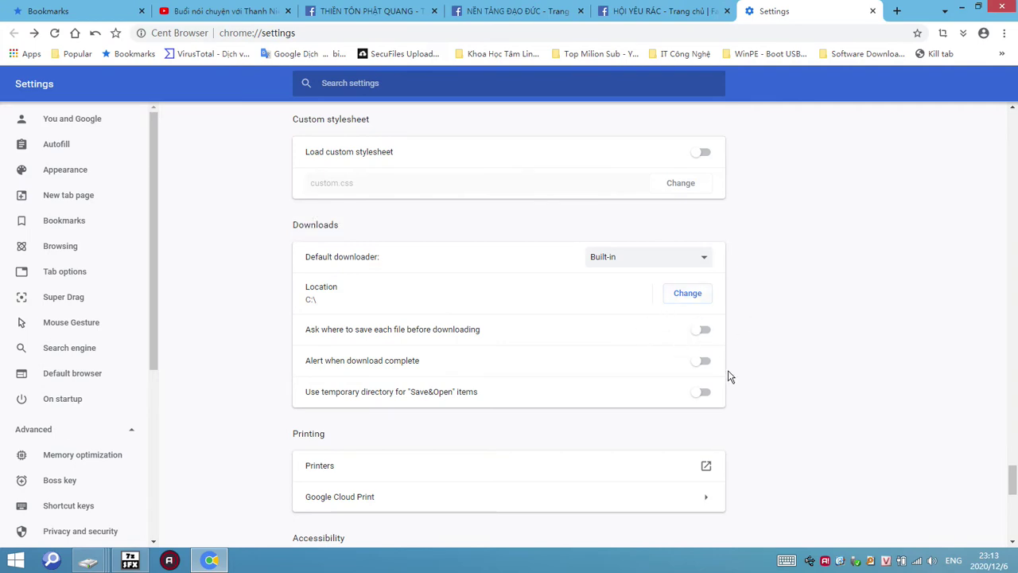
{"action": "left_click", "coordinate": [706, 333]}
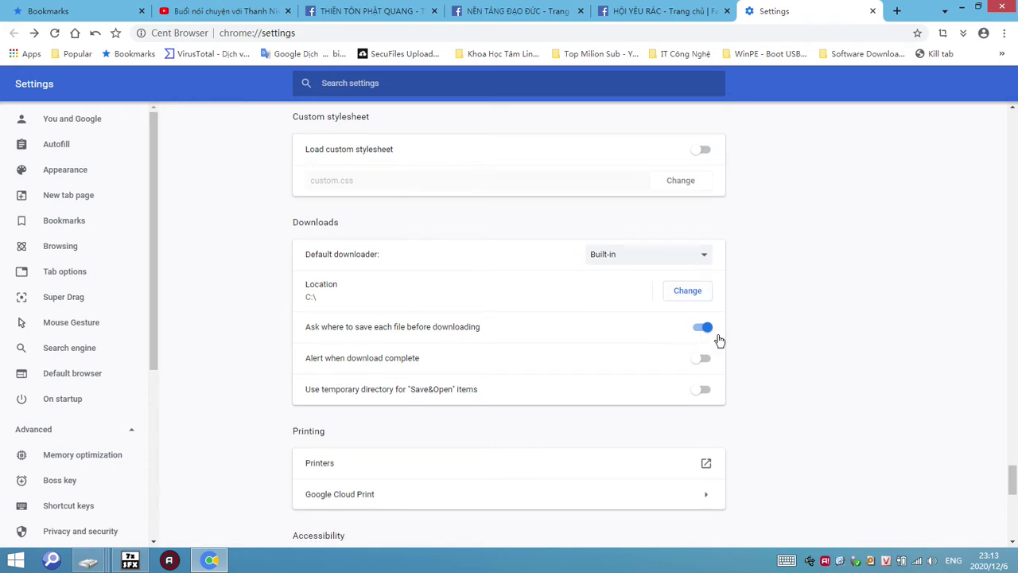
Step: Glance over Other settings, open the About Cent Browser page, and examine the browser version and its Chromium version
{"action": "scroll", "coordinate": [718, 339], "scroll_direction": "down", "scroll_amount": 7}
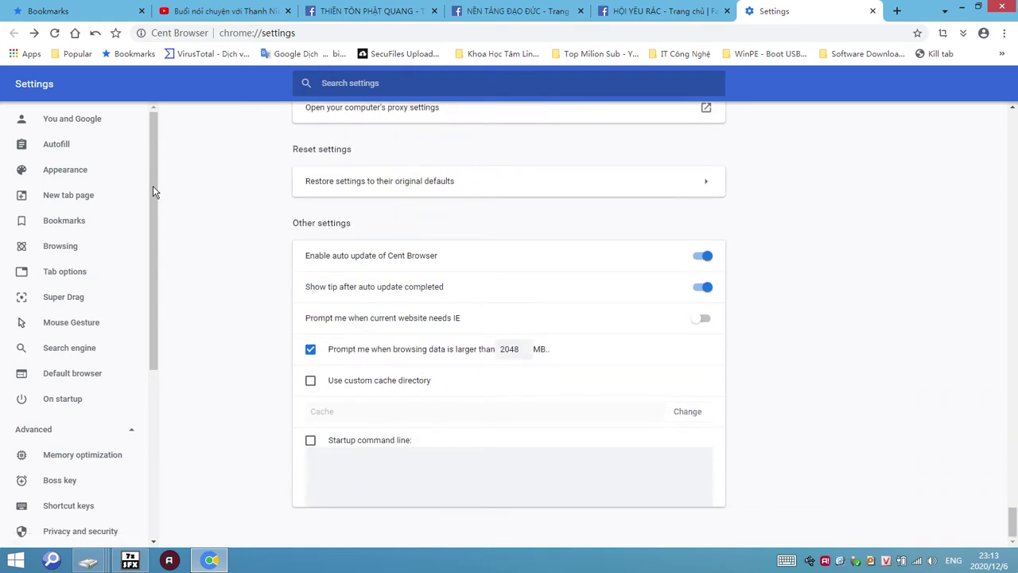
{"action": "left_click_drag", "start_coordinate": [153, 187], "coordinate": [157, 381]}
{"action": "left_click", "coordinate": [71, 538]}
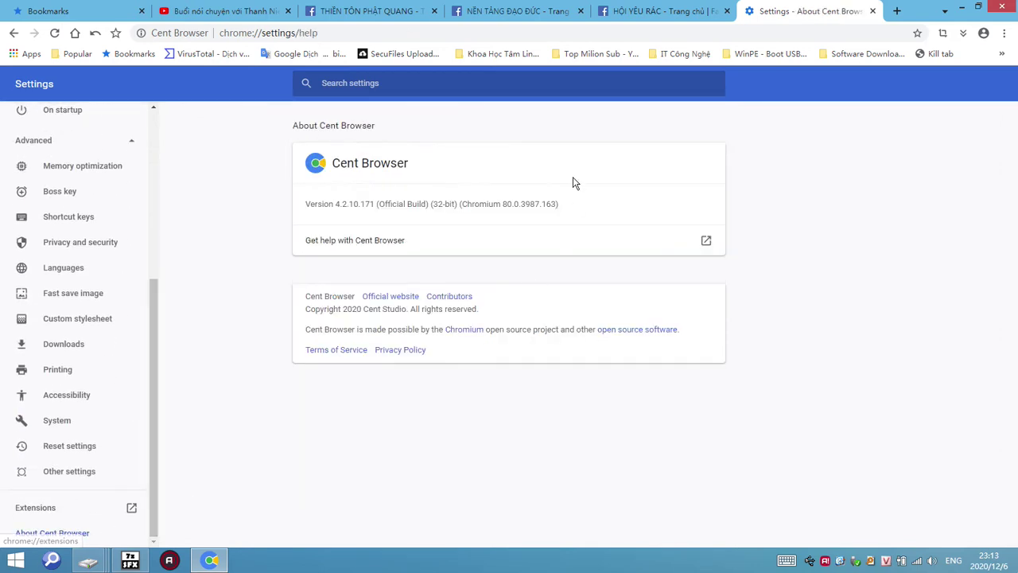
{"action": "left_click_drag", "start_coordinate": [461, 204], "coordinate": [289, 202]}
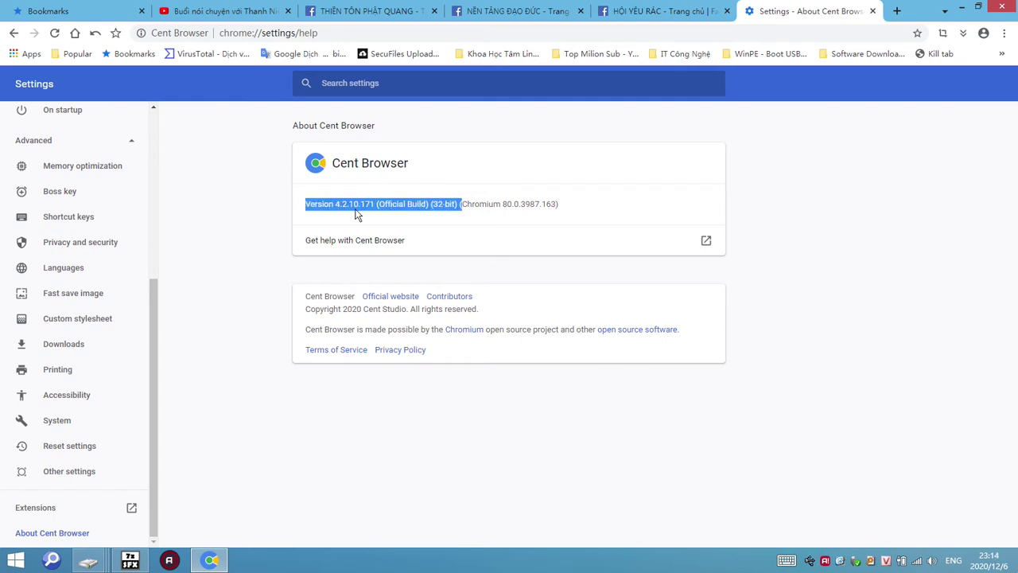
{"action": "left_click_drag", "start_coordinate": [463, 204], "coordinate": [507, 203]}
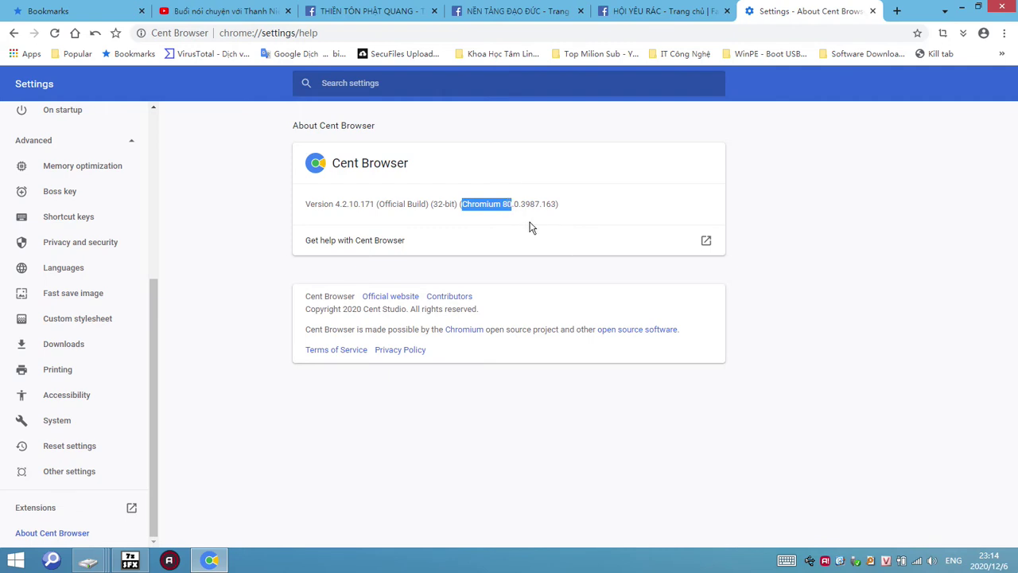
{"action": "left_click_drag", "start_coordinate": [570, 206], "coordinate": [521, 205]}
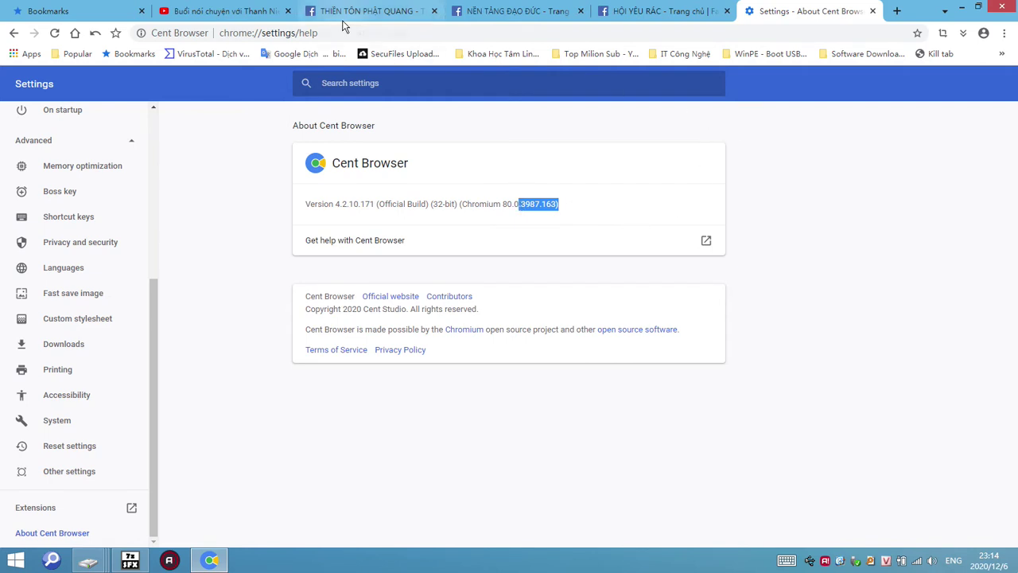
{"action": "left_click", "coordinate": [653, 159]}
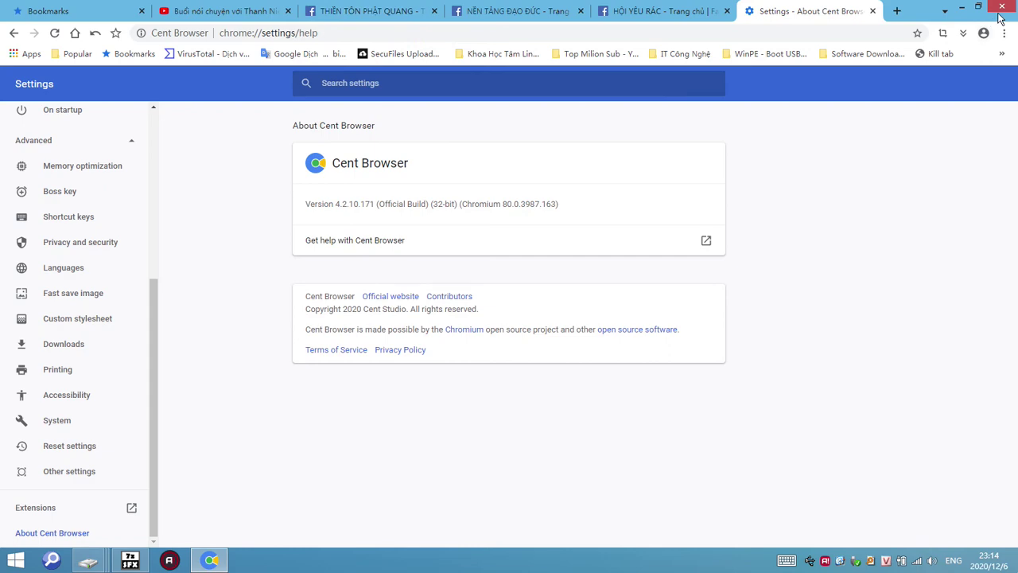
Step: Glance over the open Bookmarks page and close Cent Browser
{"action": "left_click", "coordinate": [55, 10]}
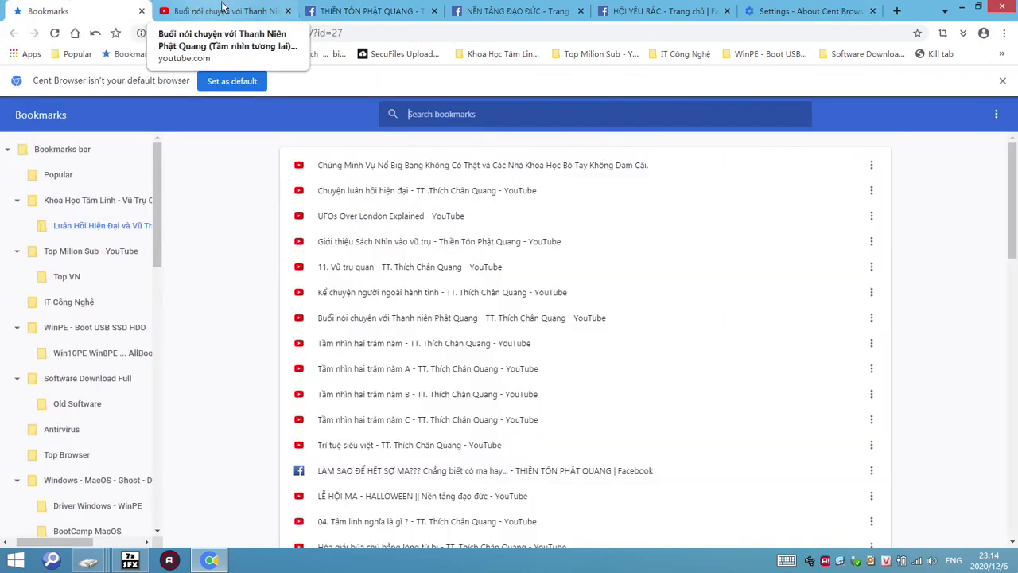
{"action": "scroll", "coordinate": [223, 6], "scroll_direction": "down", "scroll_amount": 5}
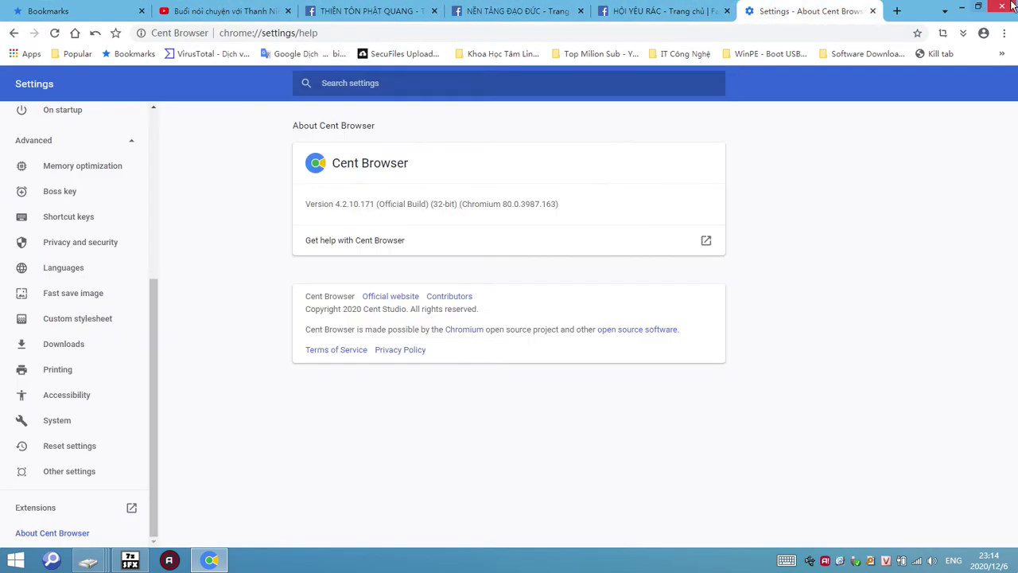
{"action": "left_click", "coordinate": [1004, 6]}
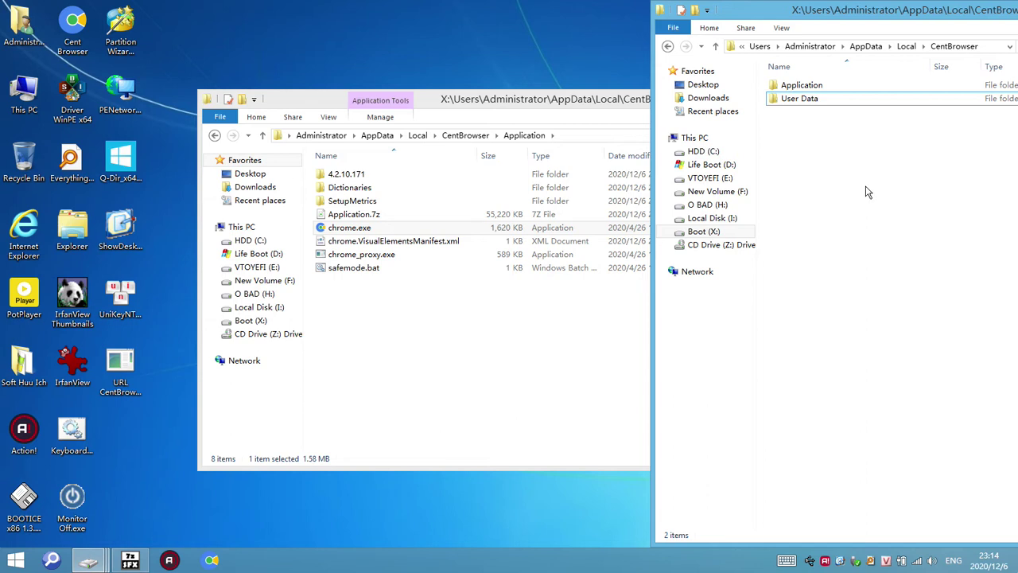
Step: Start a new WinRAR archive of the User Data folder in the CentBrowser folder, using the RAR format
{"action": "left_click", "coordinate": [816, 102]}
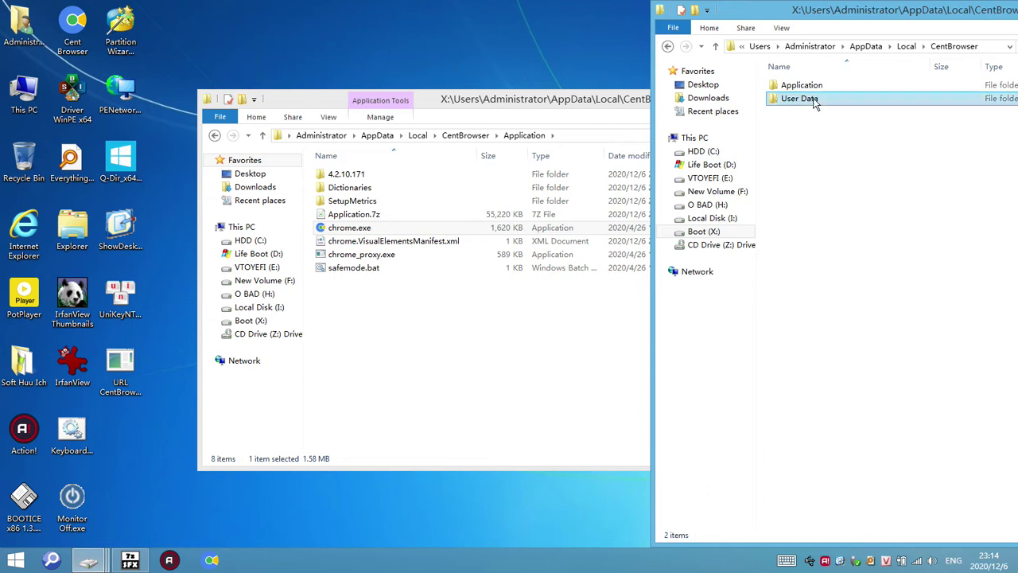
{"action": "right_click", "coordinate": [816, 102]}
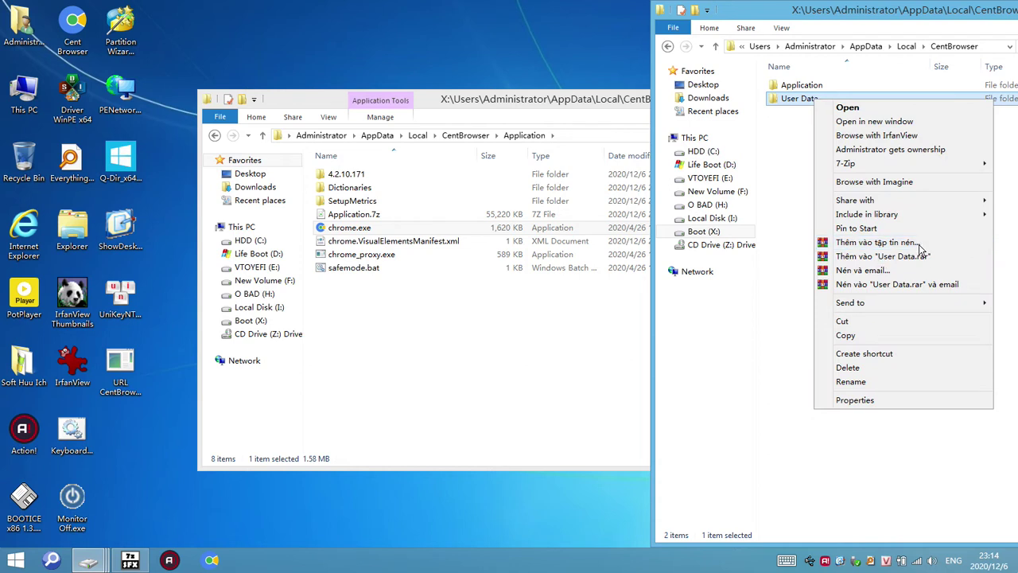
{"action": "left_click", "coordinate": [910, 243]}
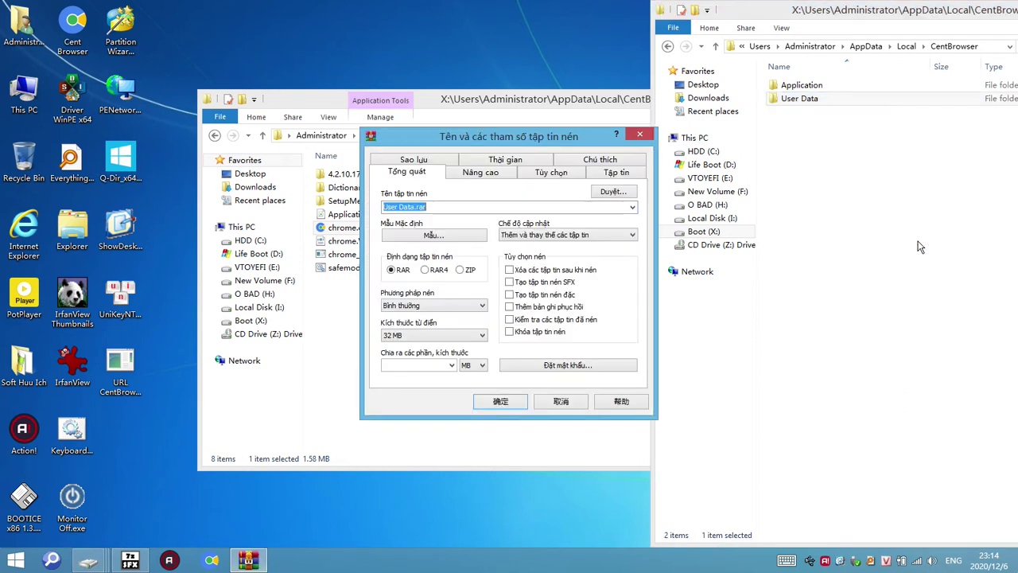
{"action": "left_click_drag", "start_coordinate": [531, 141], "coordinate": [531, 137]}
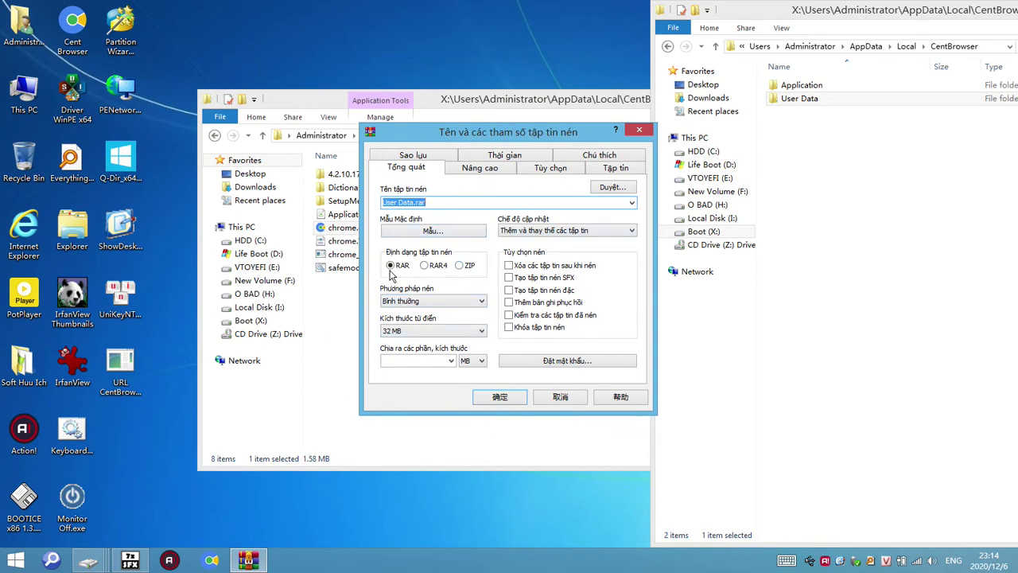
{"action": "left_click", "coordinate": [430, 269]}
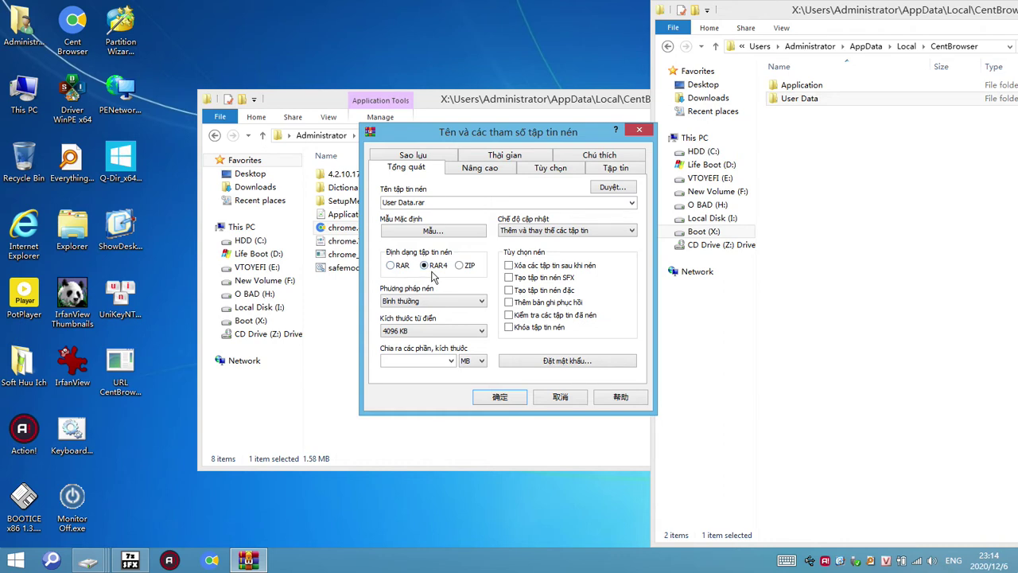
{"action": "left_click", "coordinate": [392, 268]}
Step: Set the archive's compression method to Tốt nhất and enable the options to create an SFX archive and a solid archive
{"action": "left_click", "coordinate": [446, 300]}
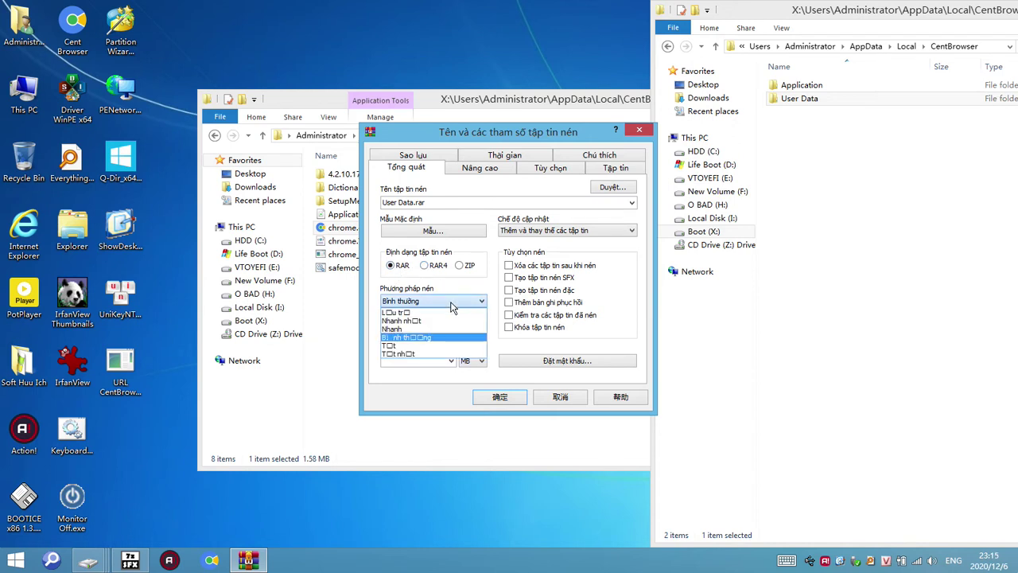
{"action": "left_click", "coordinate": [414, 355]}
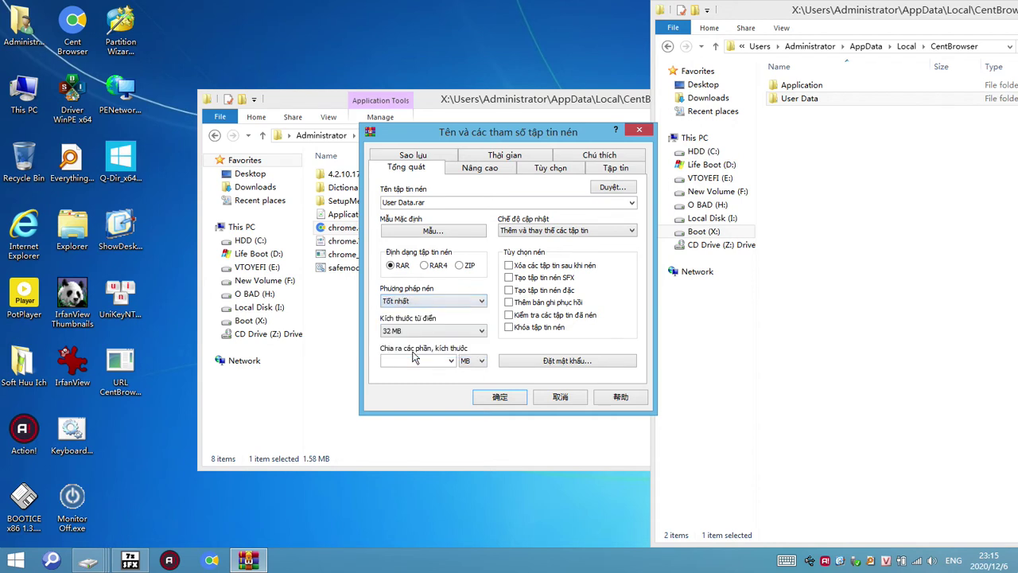
{"action": "left_click", "coordinate": [511, 279]}
{"action": "left_click", "coordinate": [510, 291]}
Step: Open the advanced SFX options for the User Data archive, moving the archive settings window aside
{"action": "left_click", "coordinate": [481, 168]}
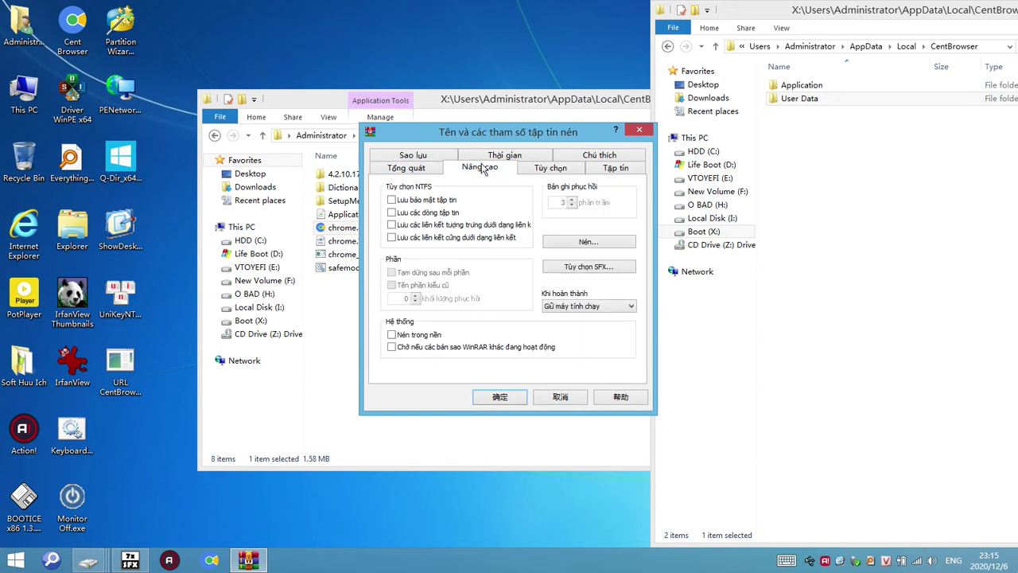
{"action": "left_click_drag", "start_coordinate": [557, 133], "coordinate": [379, 160]}
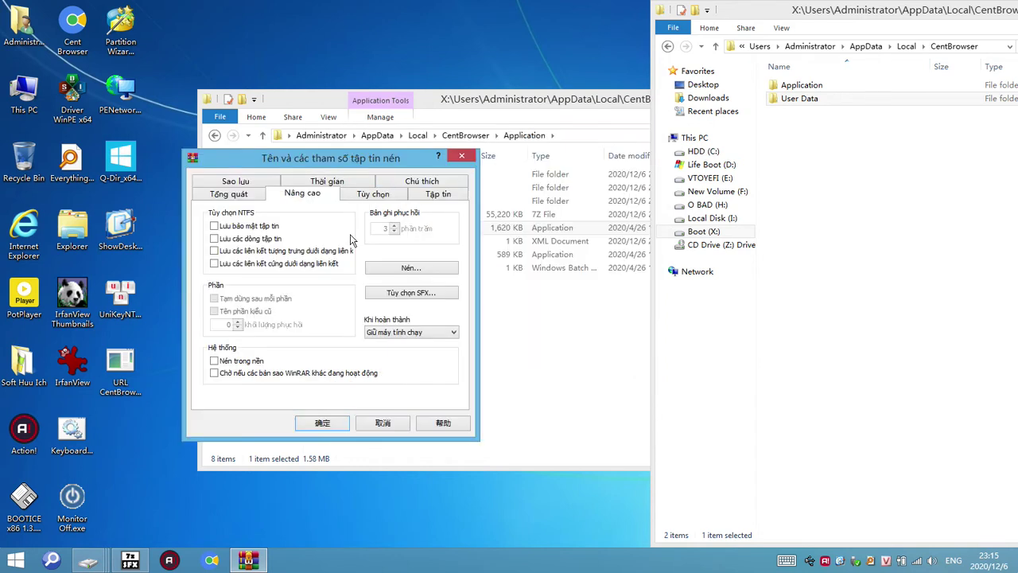
{"action": "left_click", "coordinate": [436, 295]}
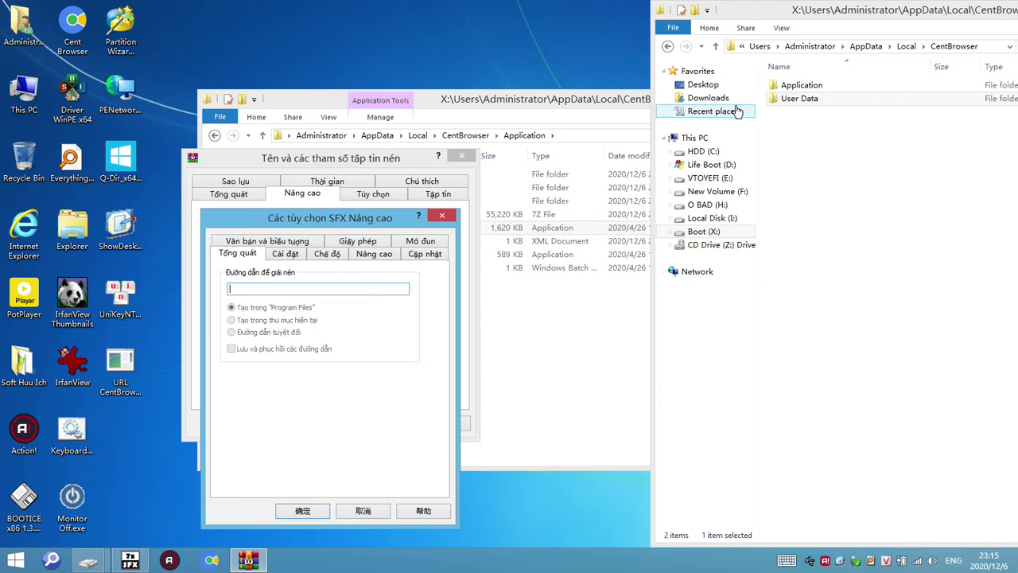
Step: Switch to File Explorer and examine the full path of the CentBrowser folder that contains User Data
{"action": "left_click", "coordinate": [813, 103]}
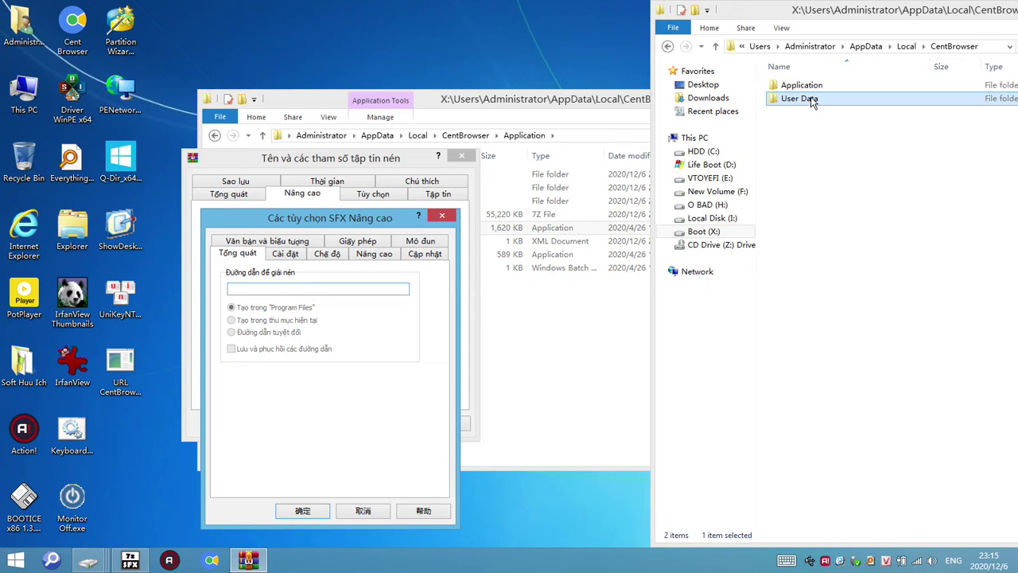
{"action": "left_click", "coordinate": [814, 119]}
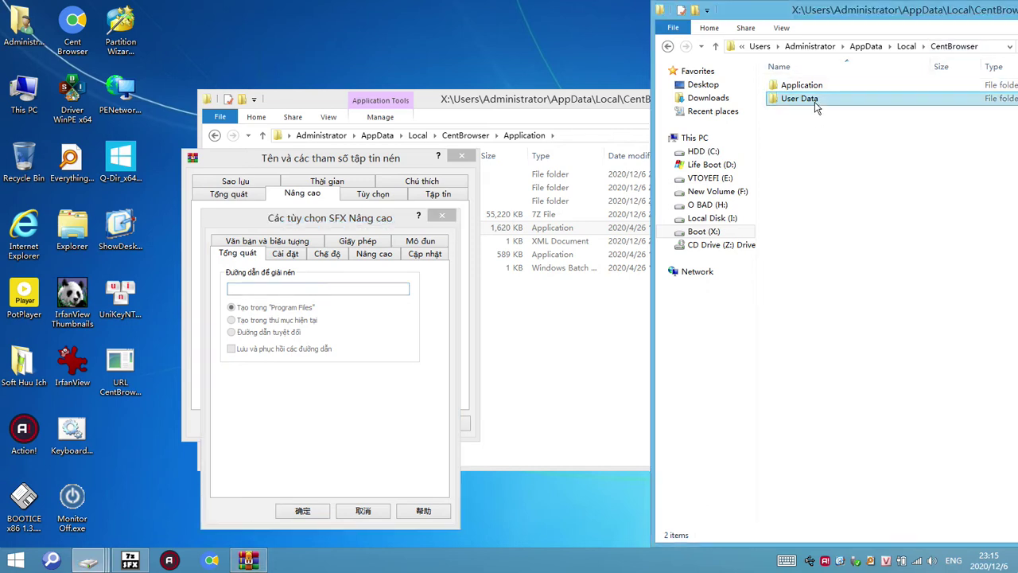
{"action": "left_click", "coordinate": [944, 48]}
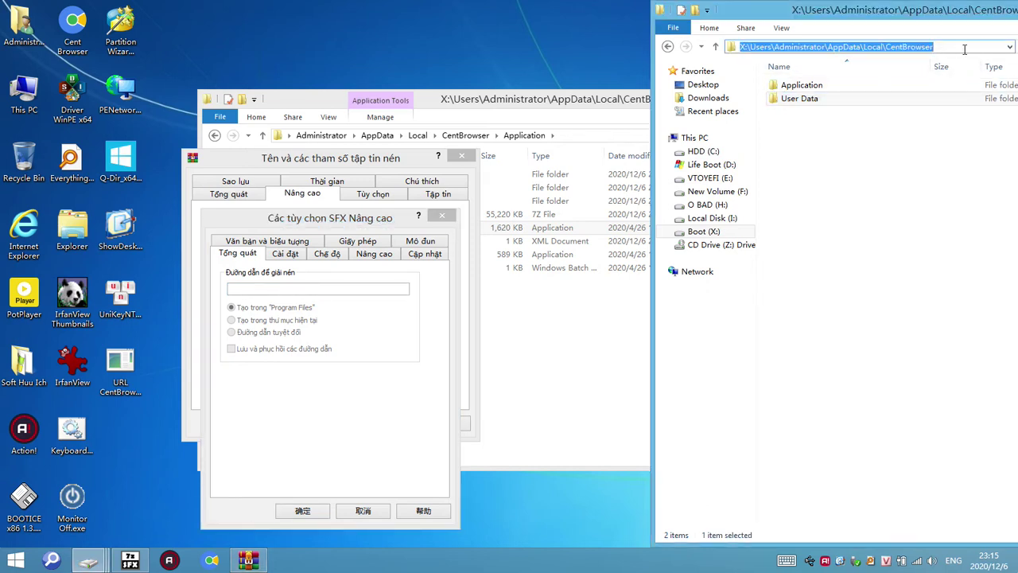
{"action": "left_click_drag", "start_coordinate": [964, 49], "coordinate": [719, 63]}
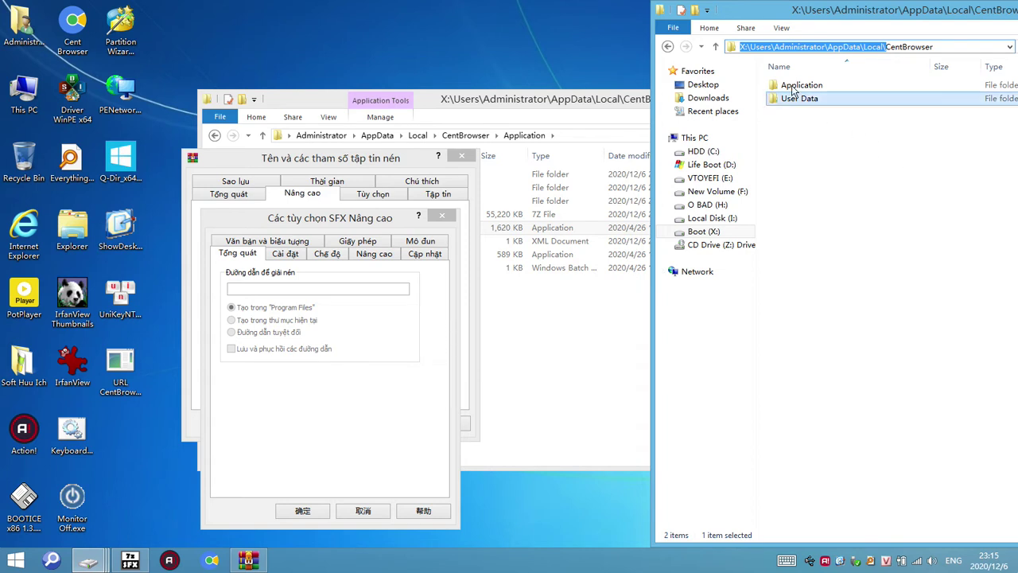
{"action": "key", "text": "Escape"}
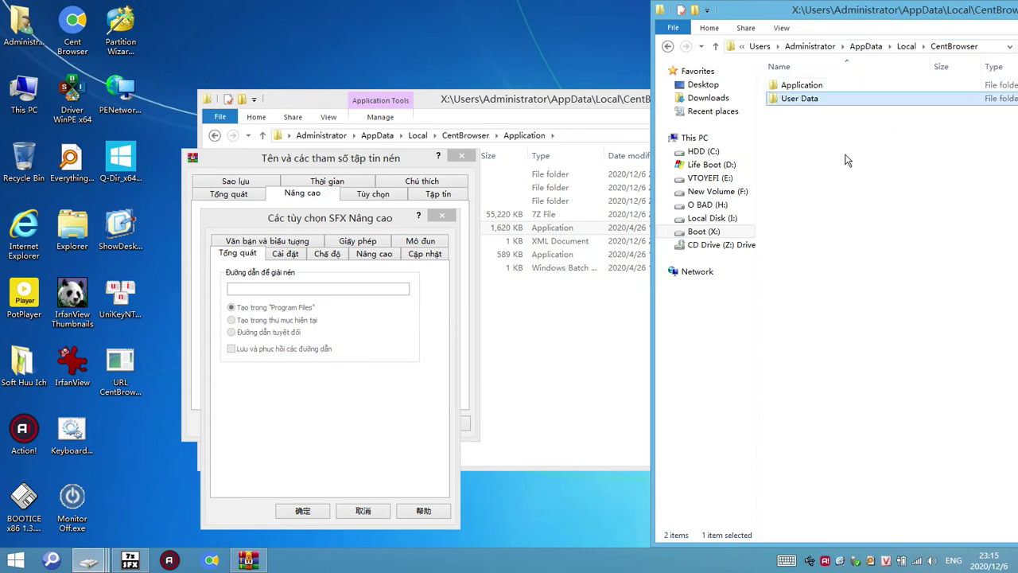
{"action": "left_click", "coordinate": [827, 202]}
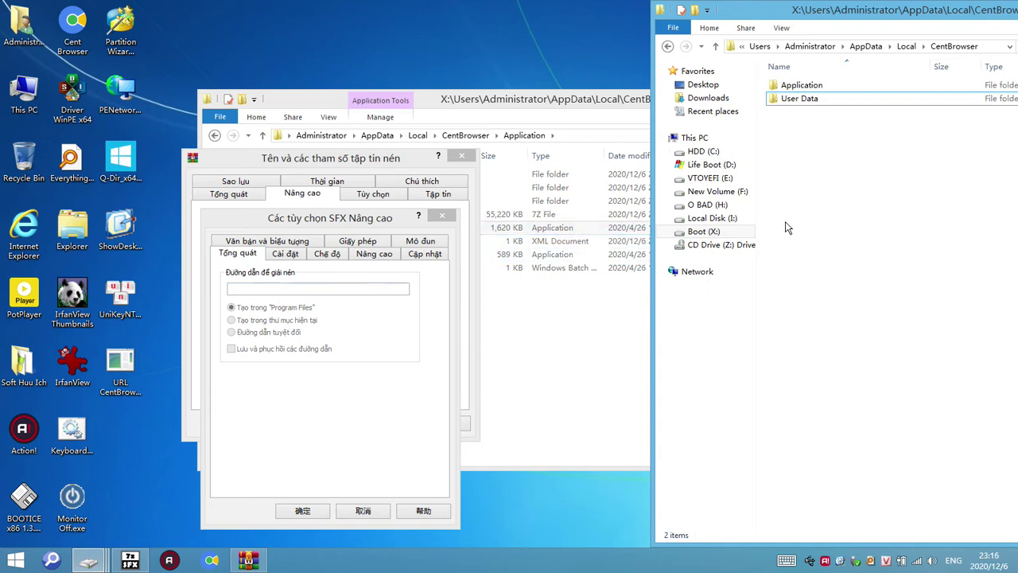
{"action": "left_click", "coordinate": [973, 52]}
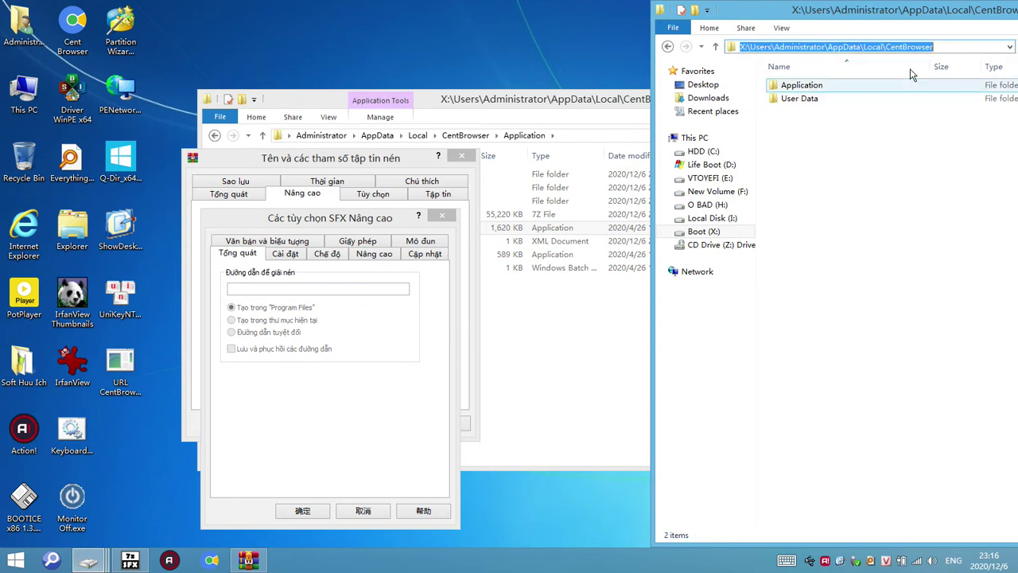
{"action": "left_click", "coordinate": [879, 154]}
Step: Switch to 7z SFX Builder and insert the %UserProfile% variable as the extraction path
{"action": "left_click", "coordinate": [133, 562]}
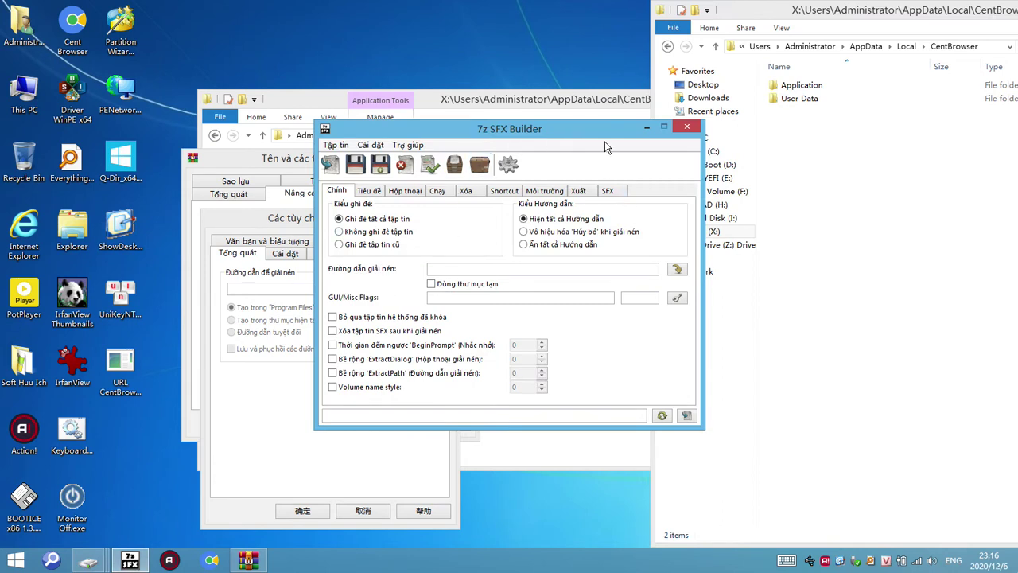
{"action": "left_click_drag", "start_coordinate": [605, 140], "coordinate": [523, 142]}
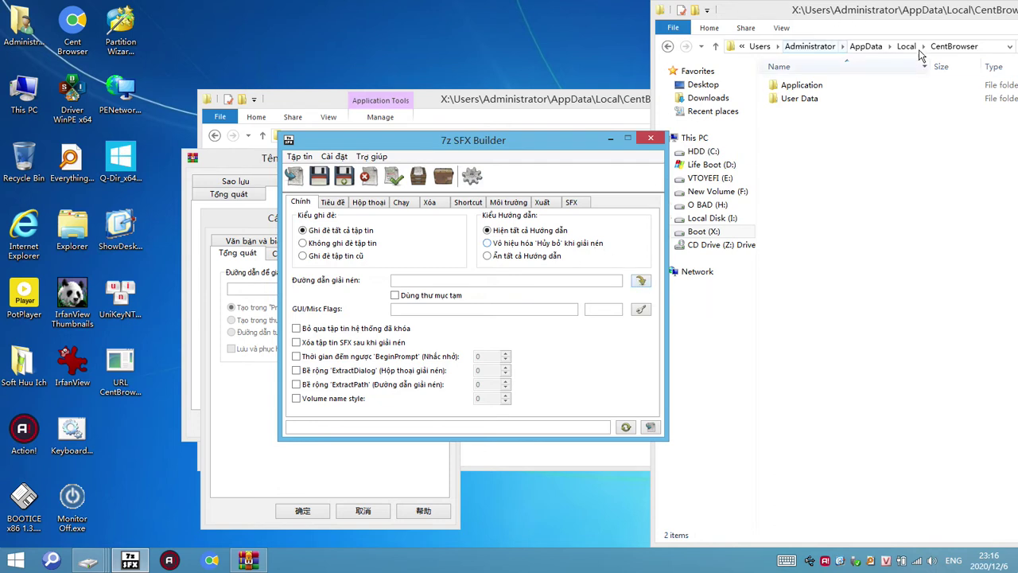
{"action": "left_click", "coordinate": [897, 84]}
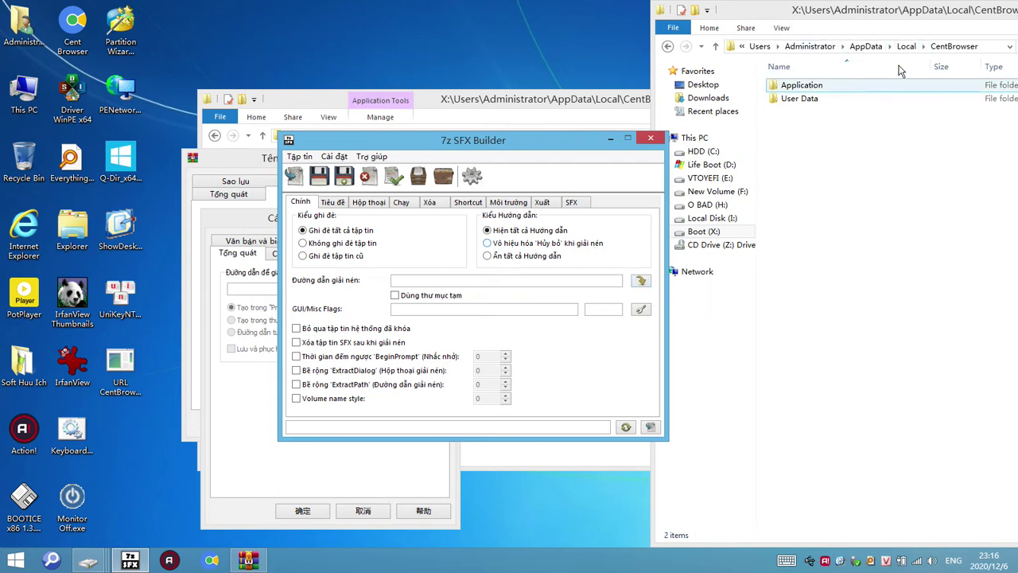
{"action": "left_click", "coordinate": [882, 98]}
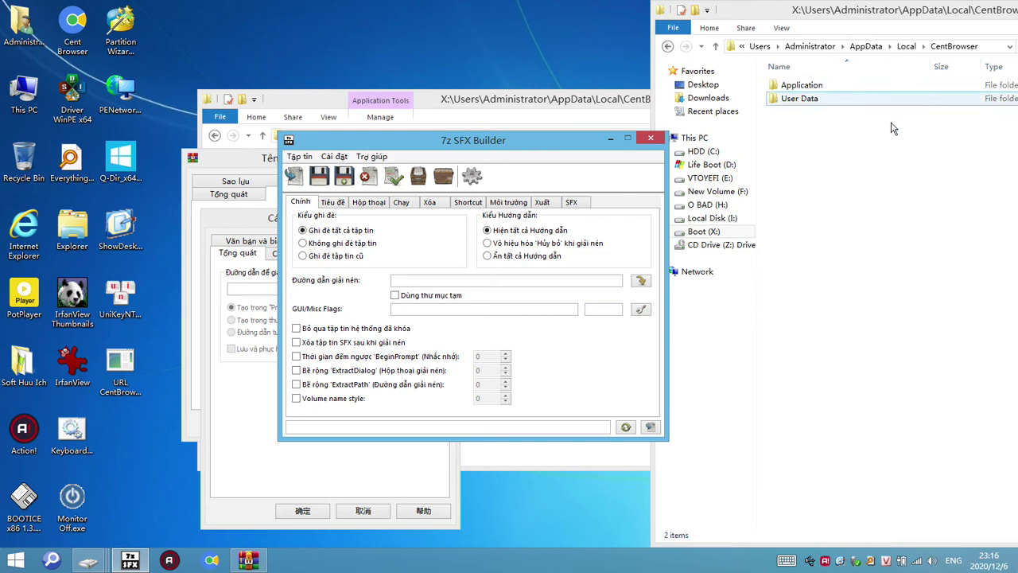
{"action": "left_click", "coordinate": [642, 281]}
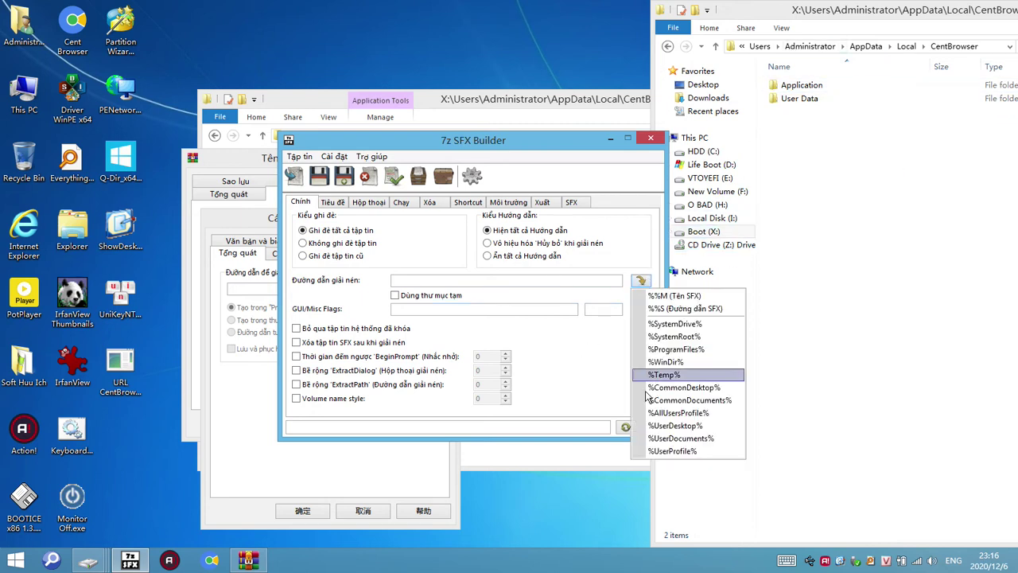
{"action": "left_click", "coordinate": [684, 451]}
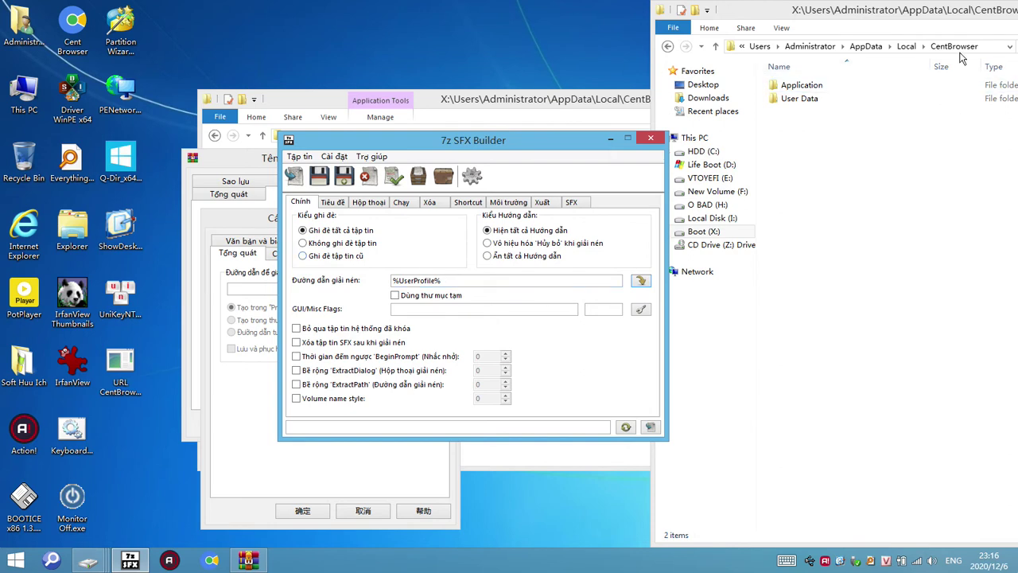
Step: Examine the Administrator profile portion and the remaining subfolders of the CentBrowser folder path in File Explorer
{"action": "left_click", "coordinate": [822, 48]}
{"action": "left_click", "coordinate": [826, 47]}
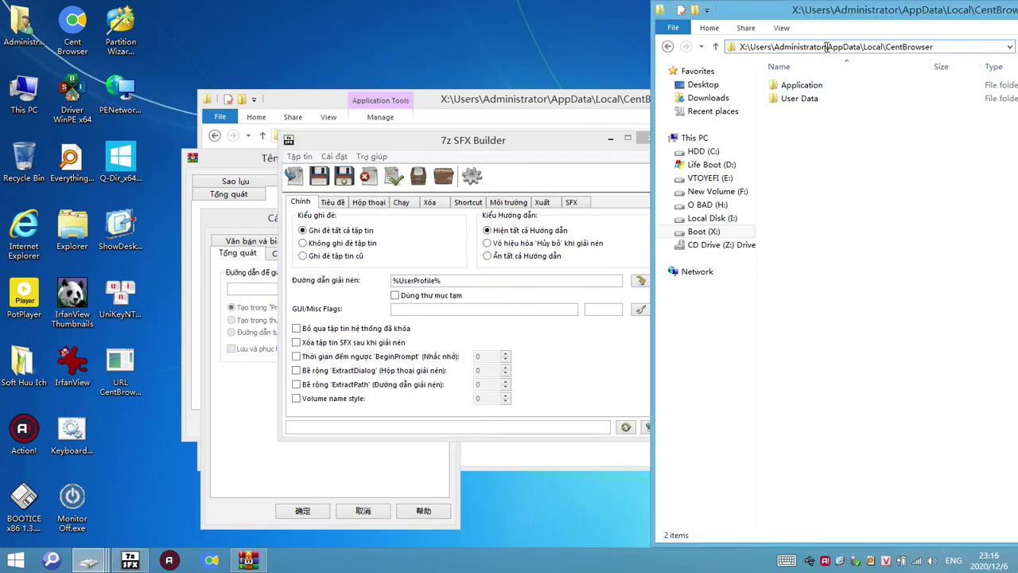
{"action": "left_click_drag", "start_coordinate": [826, 47], "coordinate": [773, 47]}
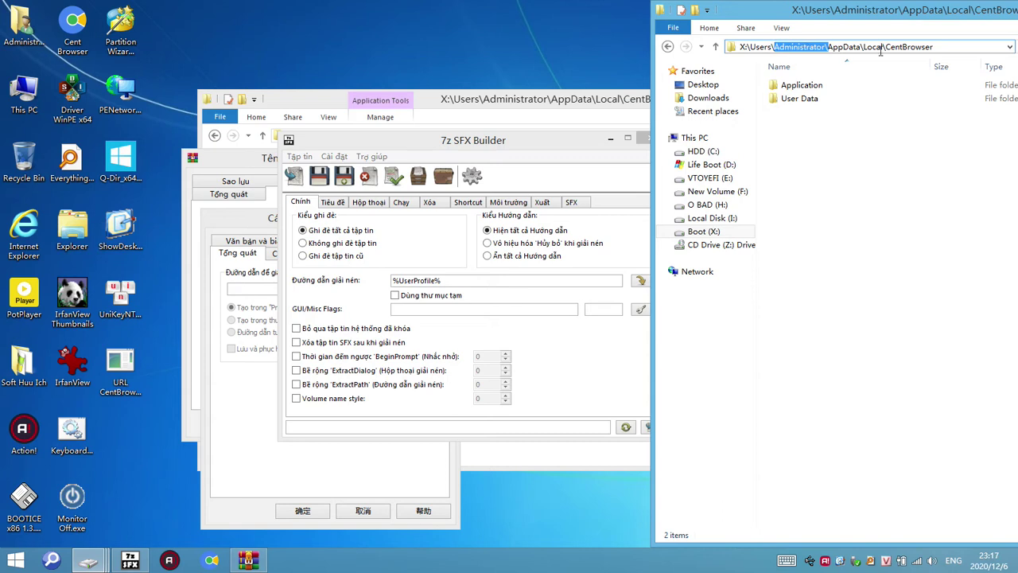
{"action": "left_click_drag", "start_coordinate": [972, 45], "coordinate": [750, 50]}
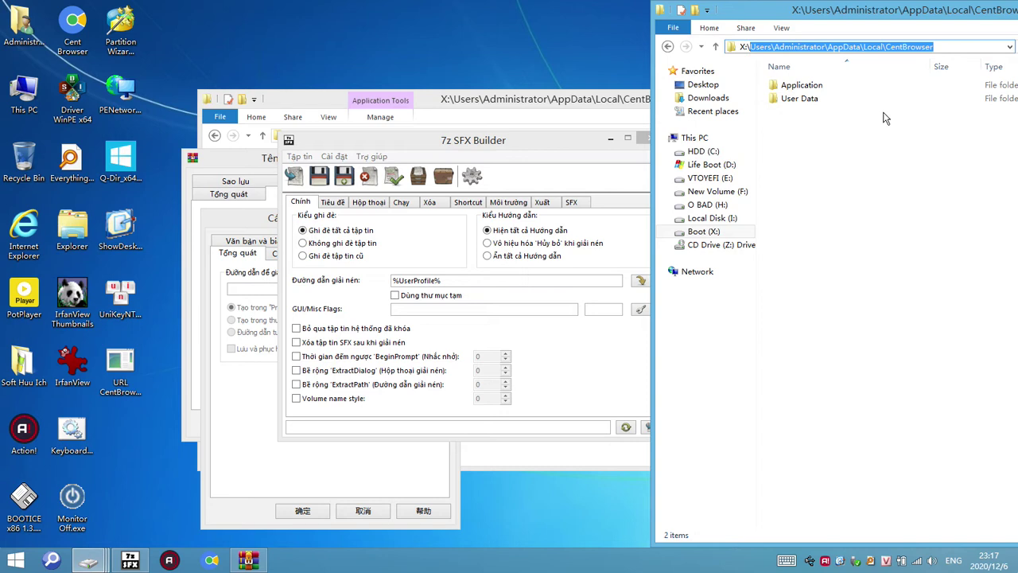
{"action": "left_click", "coordinate": [826, 48]}
{"action": "left_click_drag", "start_coordinate": [826, 48], "coordinate": [774, 48]}
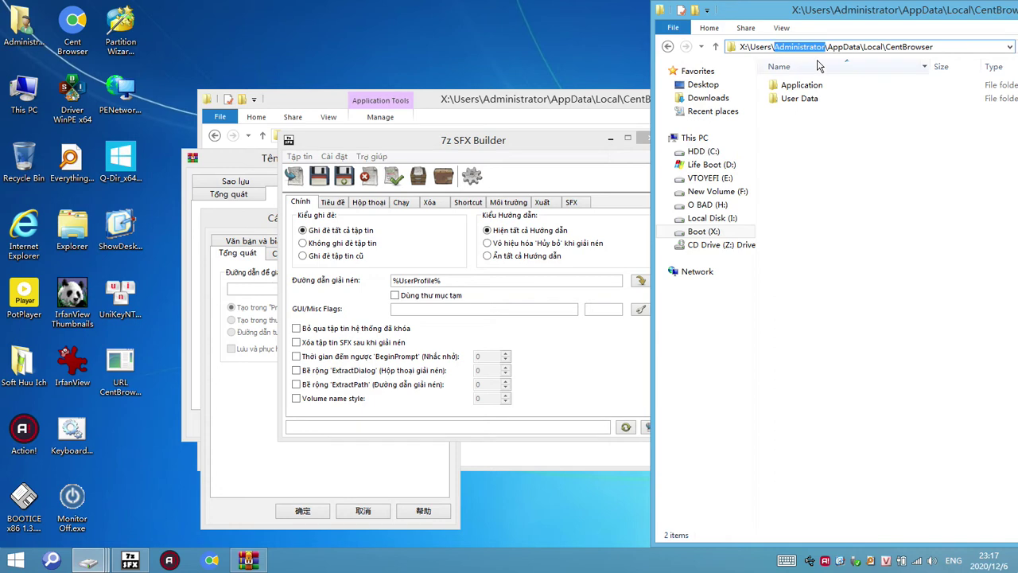
{"action": "left_click", "coordinate": [826, 48]}
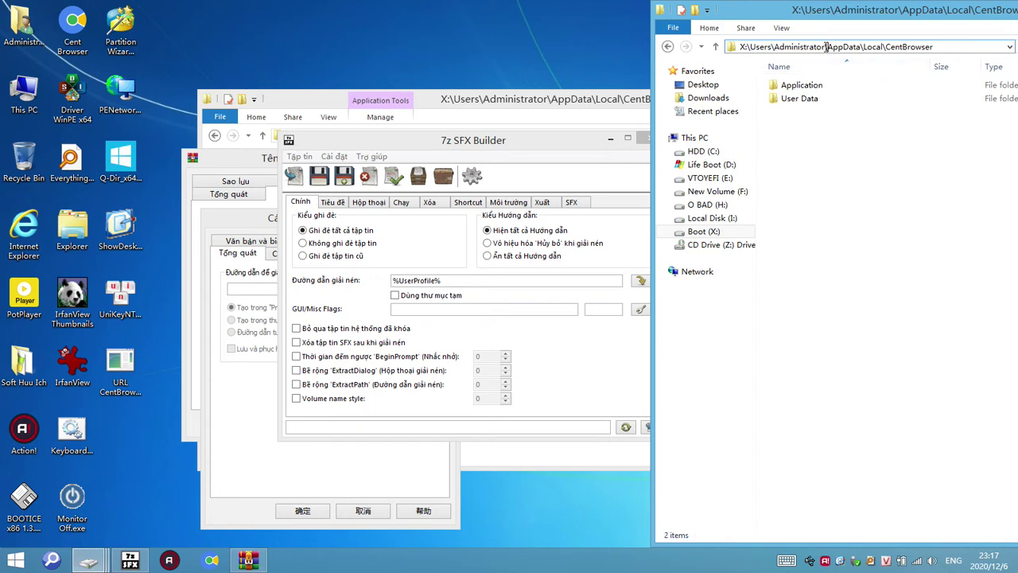
{"action": "left_click_drag", "start_coordinate": [827, 47], "coordinate": [775, 48]}
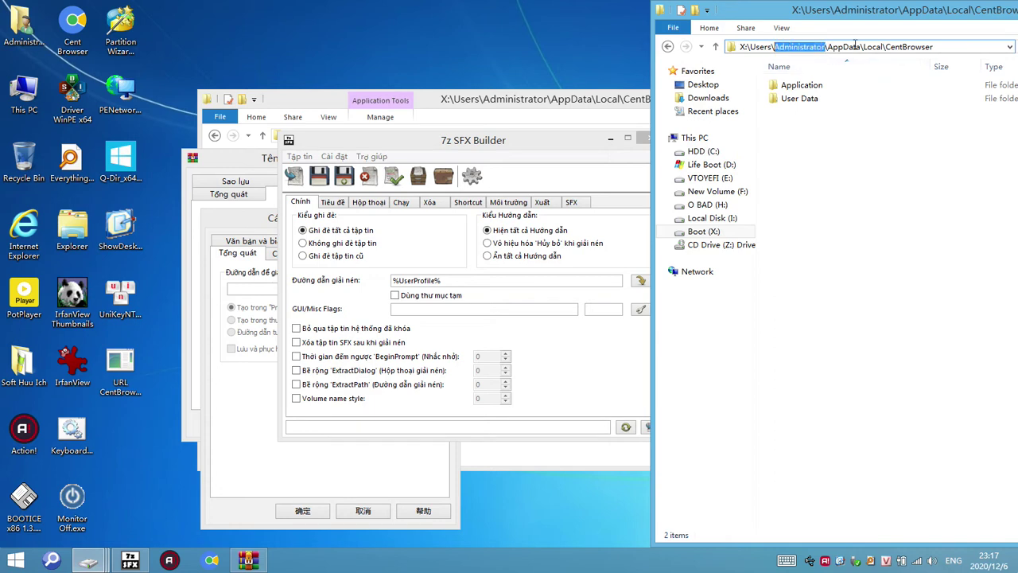
{"action": "left_click_drag", "start_coordinate": [950, 46], "coordinate": [750, 47]}
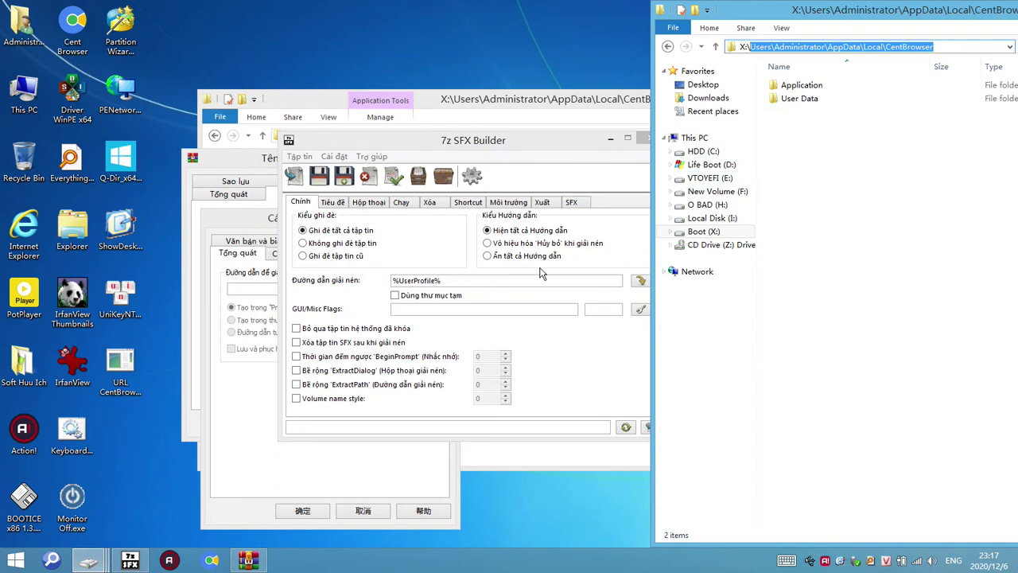
Step: Copy the %UserProfile% variable from the extraction path in 7z SFX Builder
{"action": "left_click", "coordinate": [476, 282]}
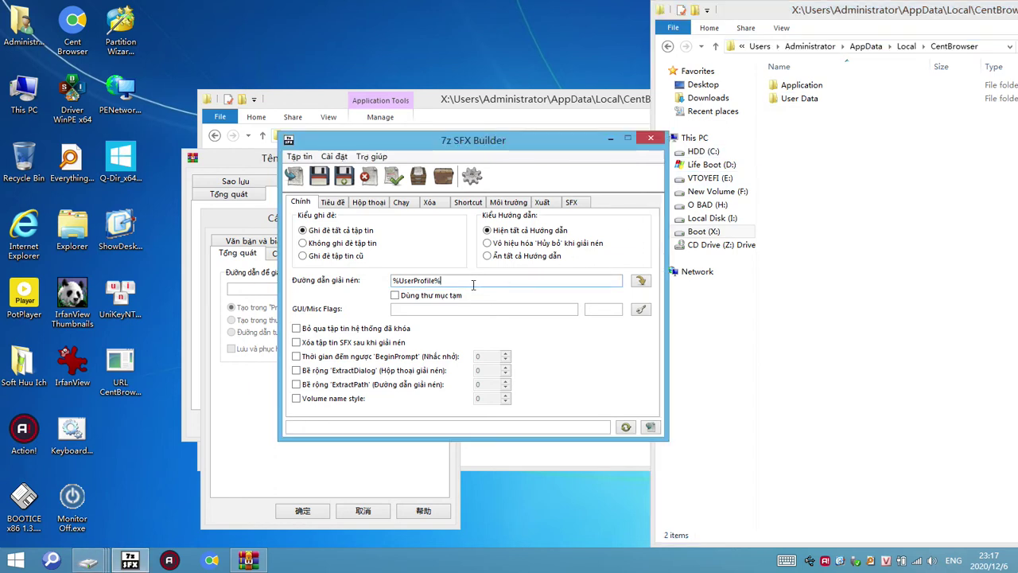
{"action": "left_click_drag", "start_coordinate": [459, 280], "coordinate": [394, 281]}
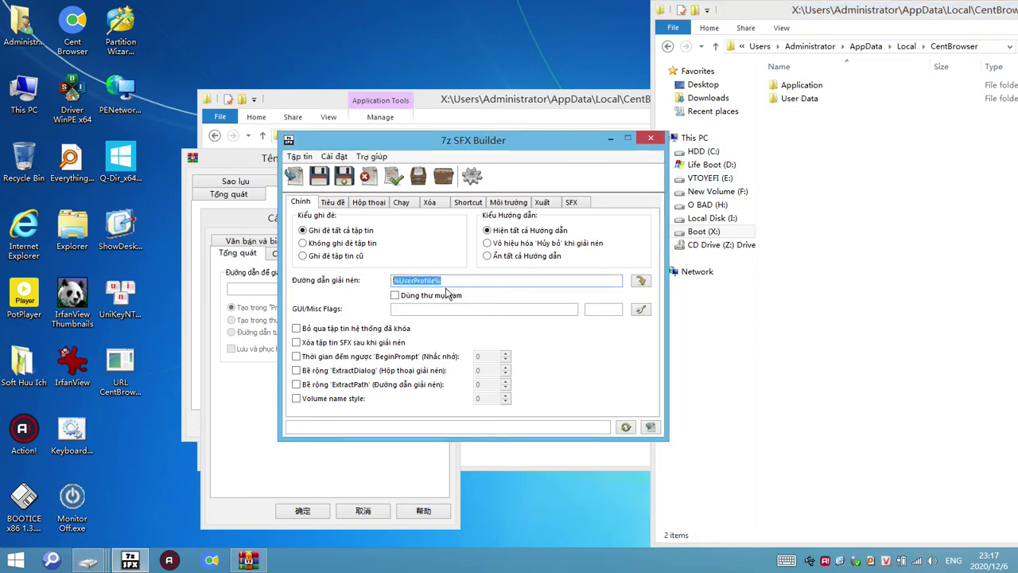
{"action": "right_click", "coordinate": [425, 287]}
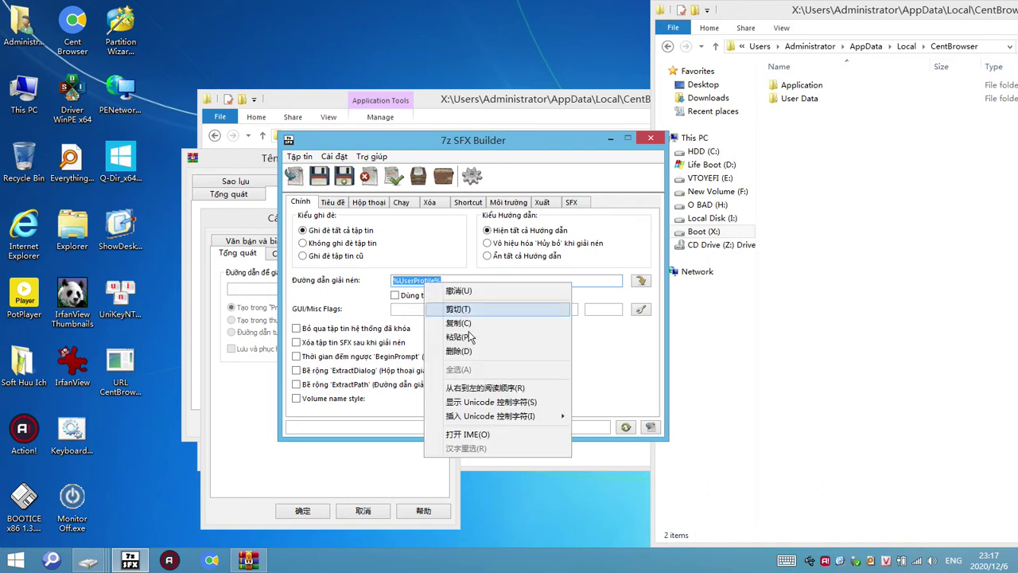
{"action": "left_click", "coordinate": [473, 337]}
Step: Replace the X:\Users\Administrator portion of the CentBrowser folder address in File Explorer with the copied %UserProfile% variable
{"action": "left_click", "coordinate": [906, 109]}
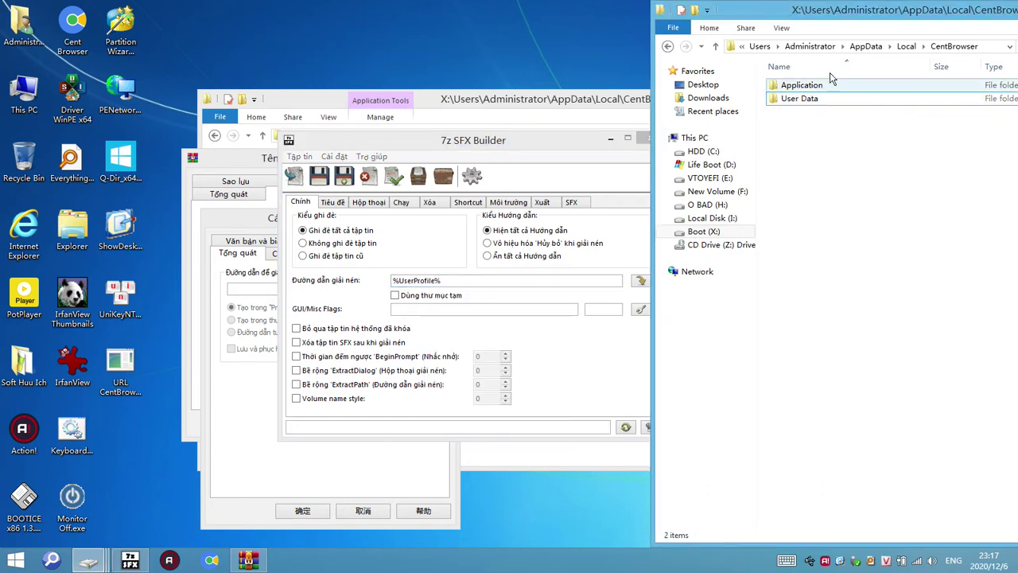
{"action": "left_click", "coordinate": [887, 45]}
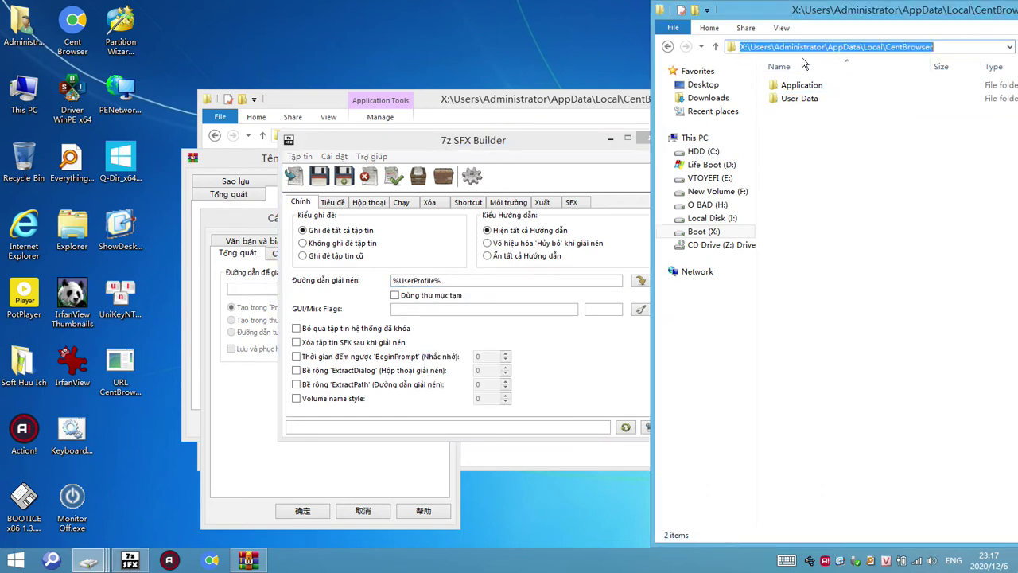
{"action": "left_click", "coordinate": [826, 47]}
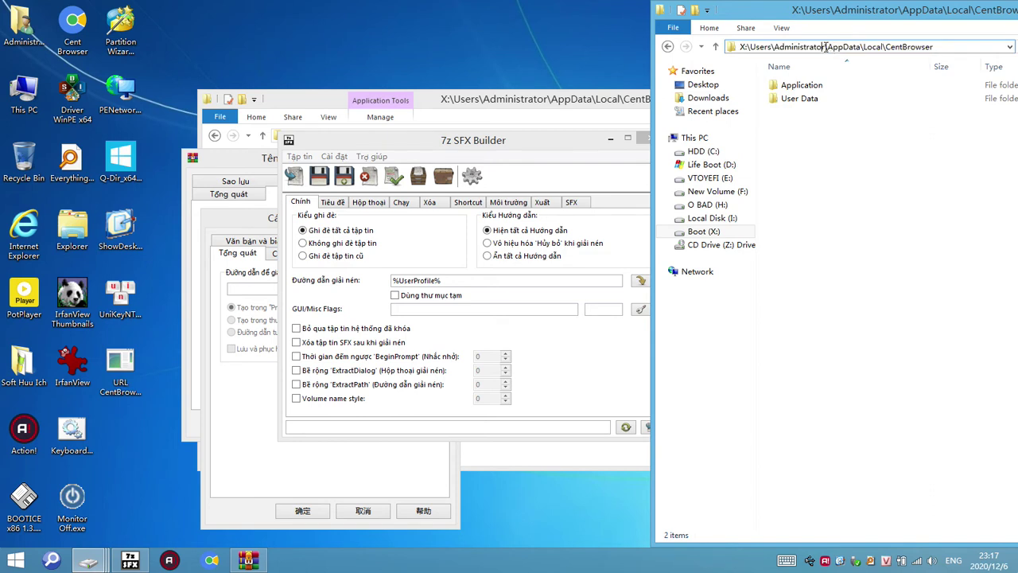
{"action": "left_click_drag", "start_coordinate": [827, 47], "coordinate": [730, 47]}
{"action": "right_click", "coordinate": [770, 45]}
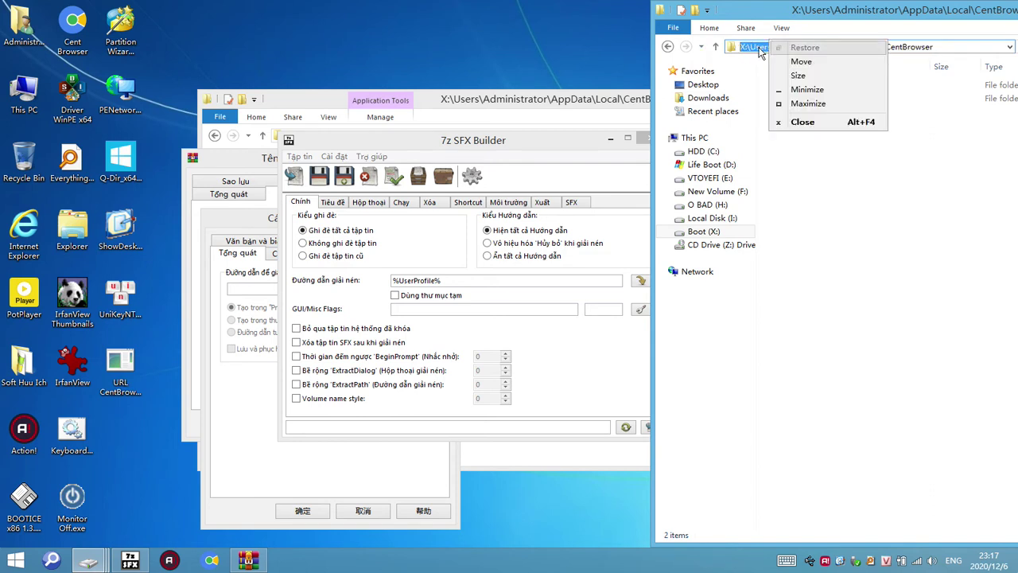
{"action": "key", "text": "Escape"}
{"action": "right_click", "coordinate": [757, 46]}
{"action": "left_click", "coordinate": [808, 99]}
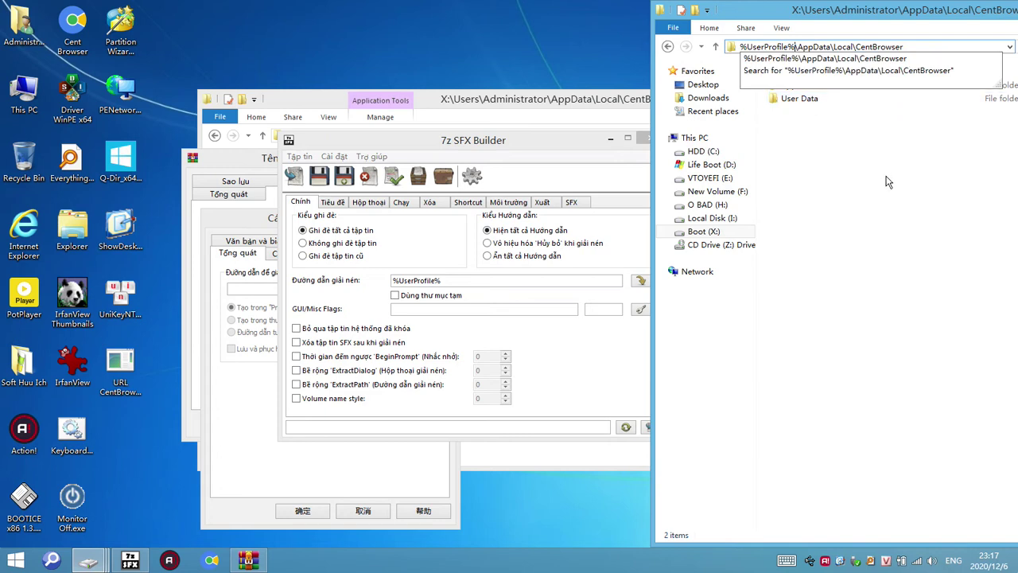
Step: Copy the full path %UserProfile%\AppData\Local\CentBrowser and go to that folder to test it
{"action": "left_click_drag", "start_coordinate": [916, 47], "coordinate": [699, 48]}
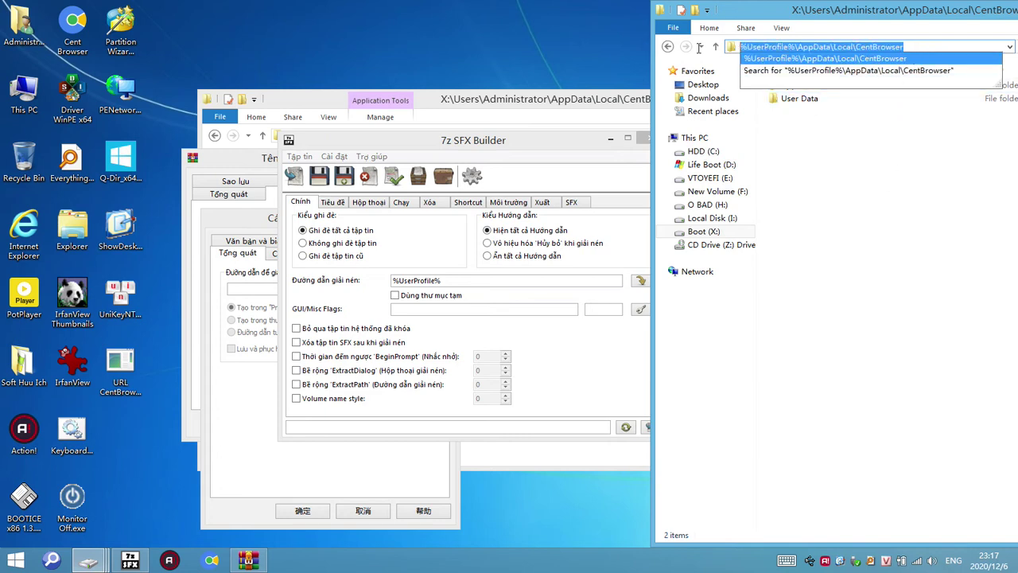
{"action": "right_click", "coordinate": [764, 47]}
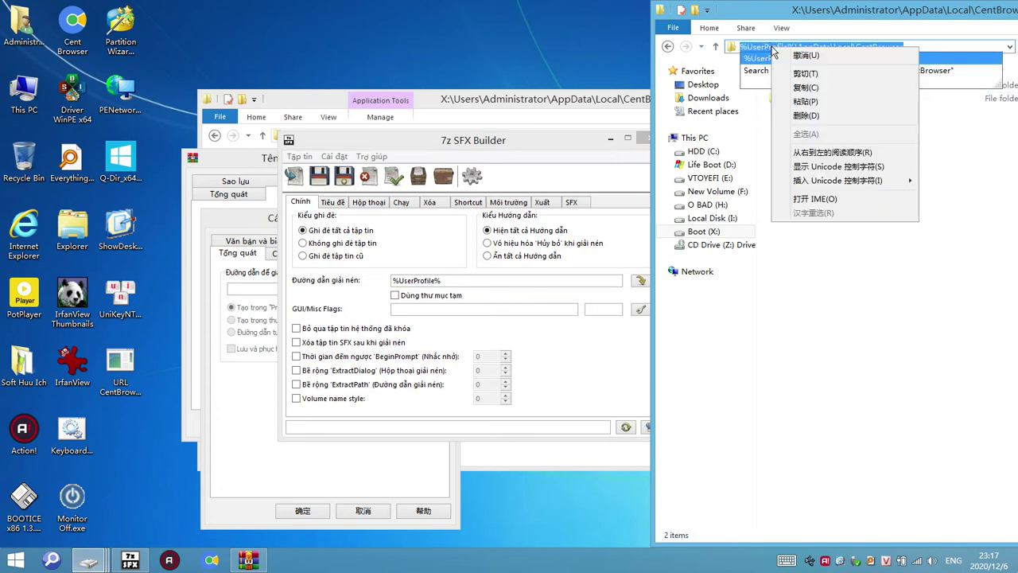
{"action": "left_click", "coordinate": [824, 83]}
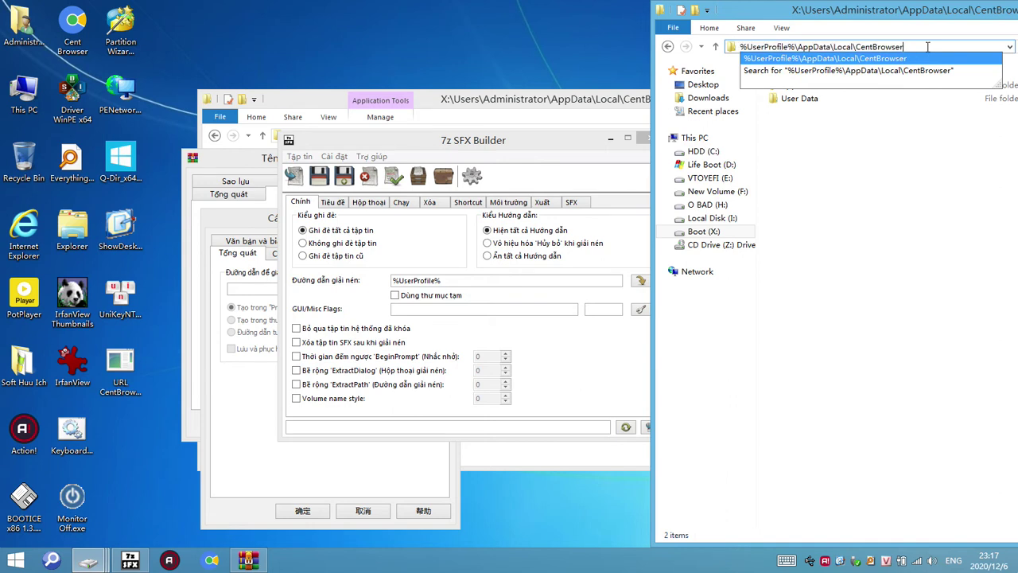
{"action": "key", "text": "Return"}
{"action": "left_click", "coordinate": [695, 137]}
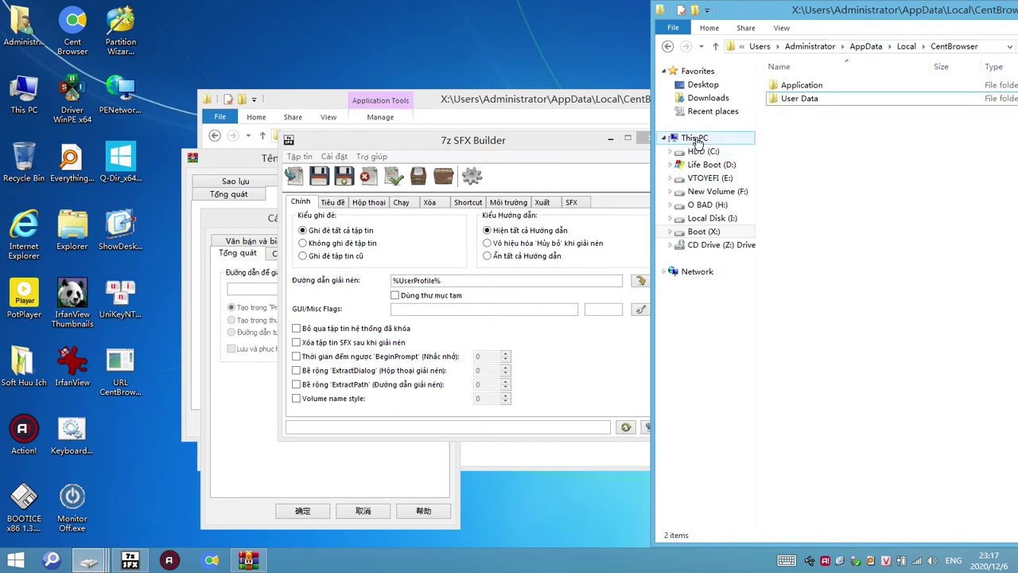
Step: Go to %UserProfile%\AppData\Local\CentBrowser from This PC, check the contents of its Application folder, and return to the CentBrowser folder
{"action": "left_click", "coordinate": [847, 47]}
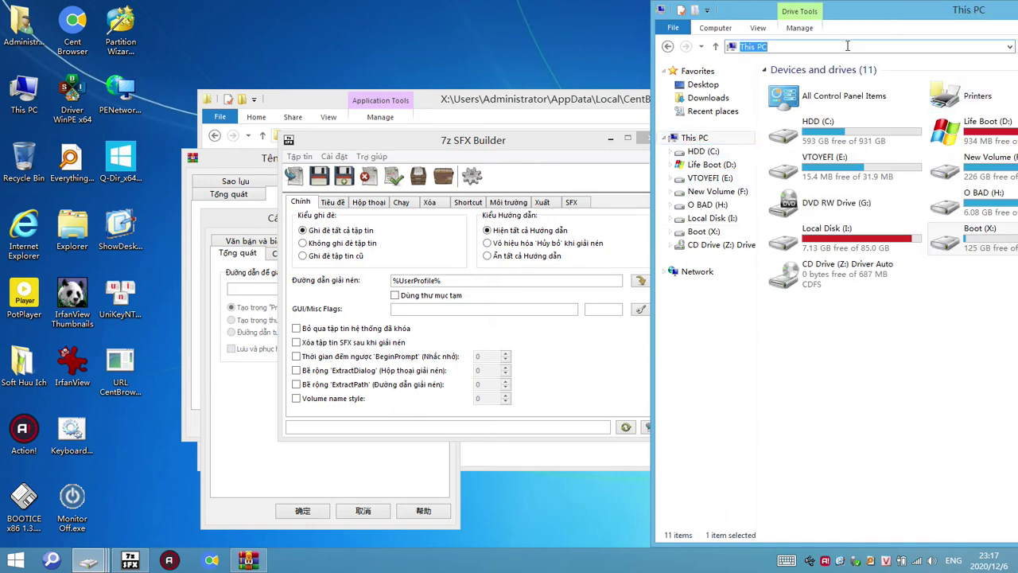
{"action": "key", "text": "ctrl+v"}
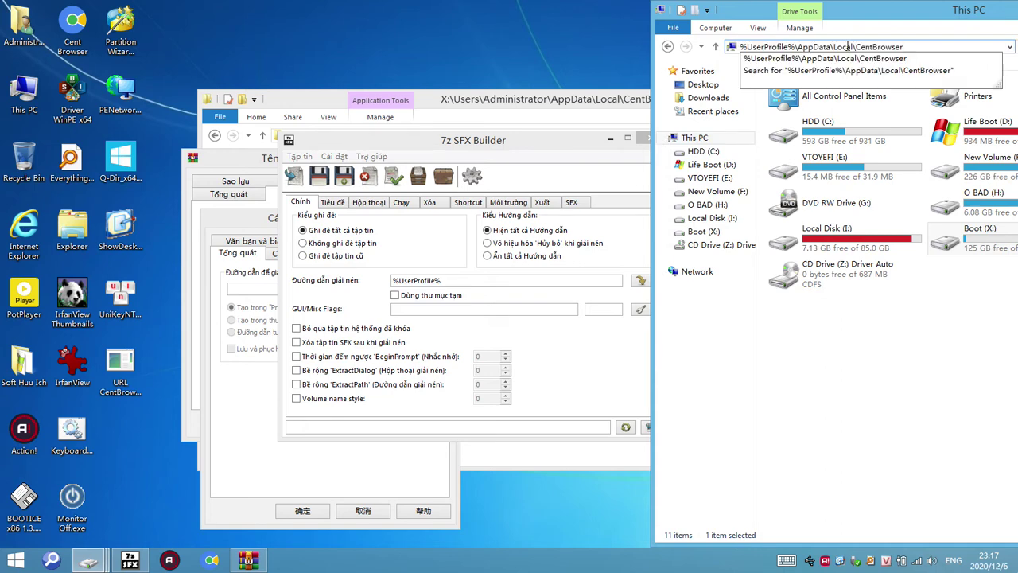
{"action": "key", "text": "Return"}
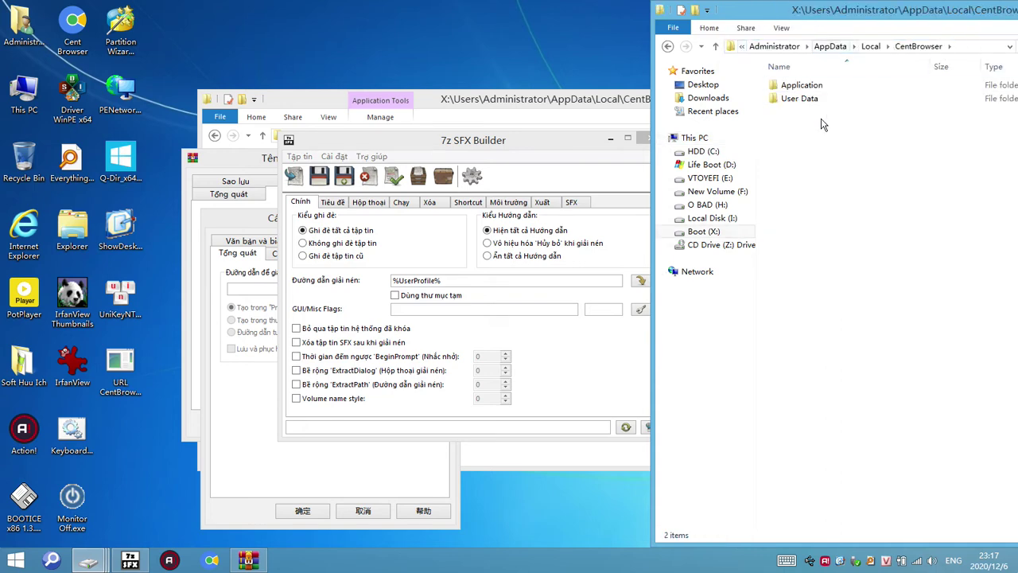
{"action": "left_click", "coordinate": [812, 101]}
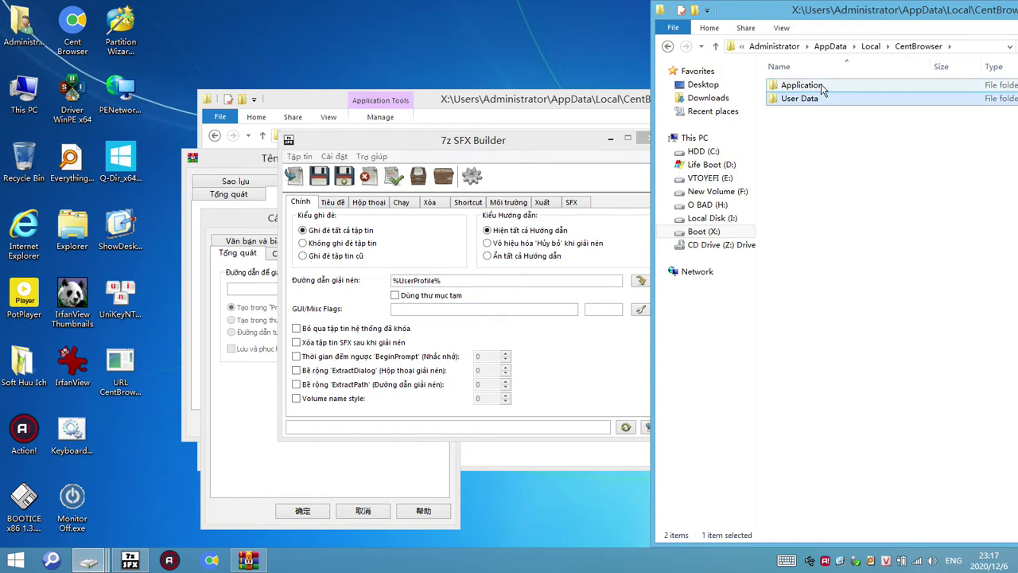
{"action": "double_click", "coordinate": [818, 85]}
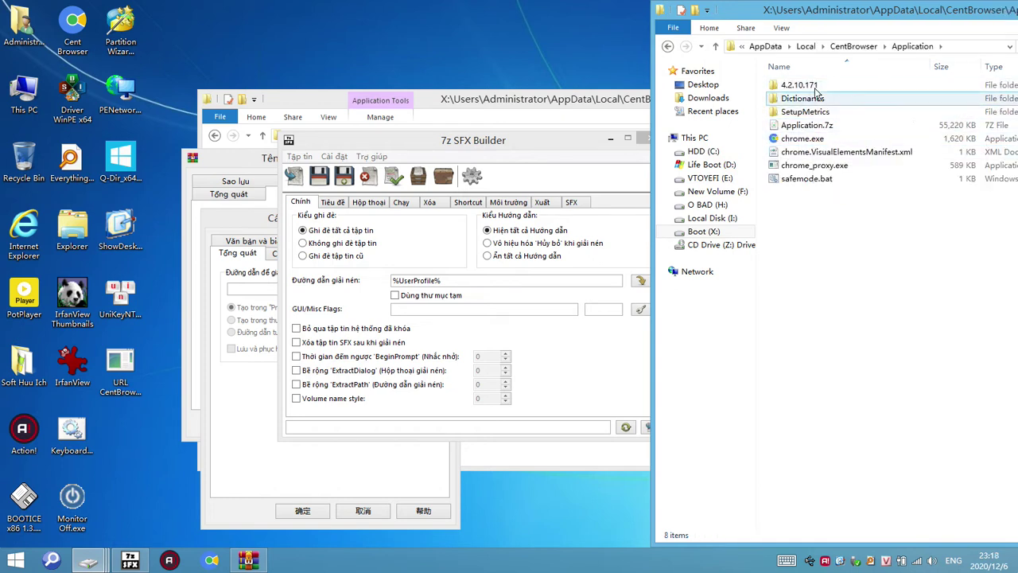
{"action": "left_click", "coordinate": [853, 47]}
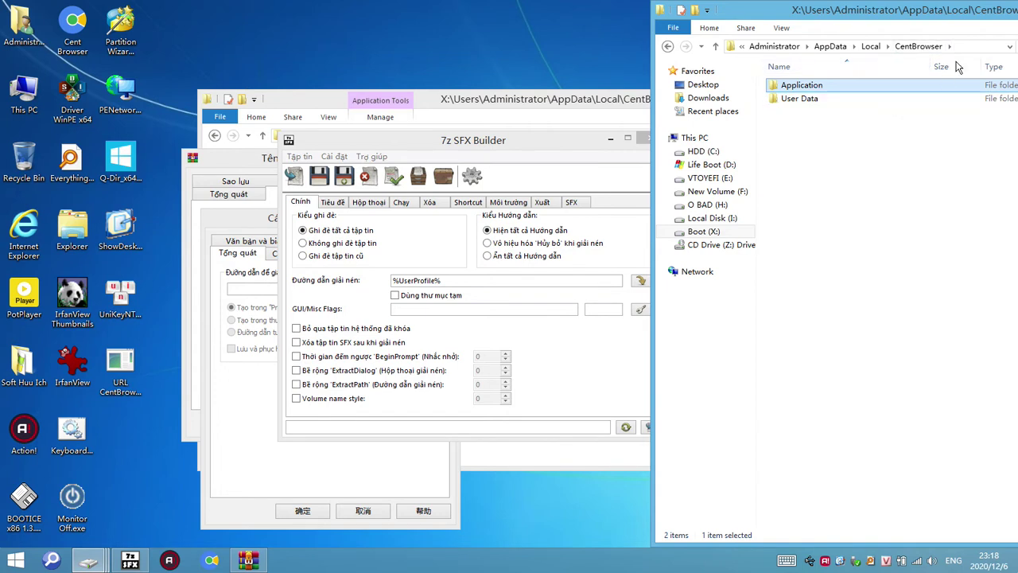
{"action": "left_click", "coordinate": [975, 48]}
{"action": "left_click", "coordinate": [835, 159]}
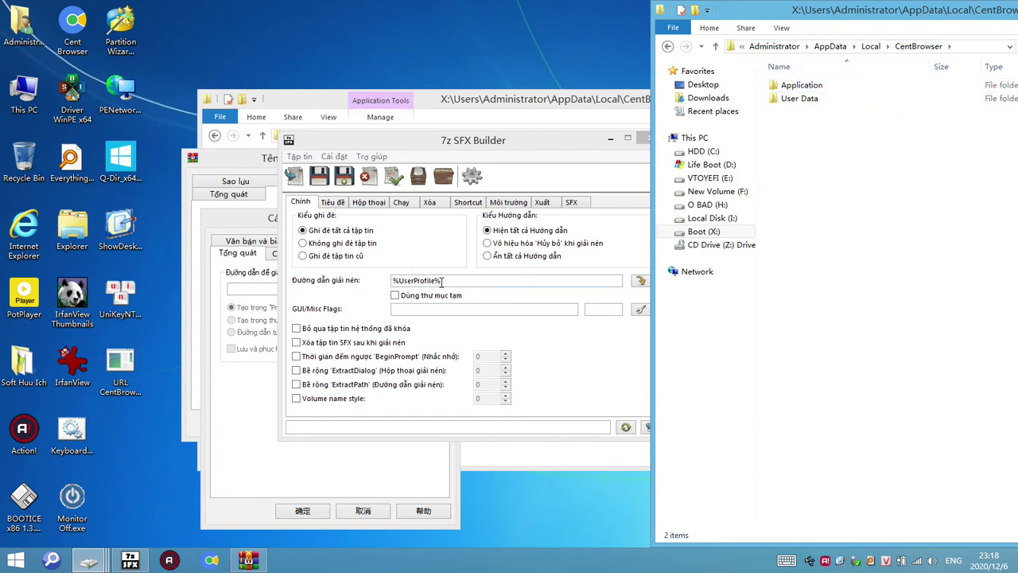
Step: Set the extraction path in 7z SFX Builder to %UserProfile%\AppData\Local\CentBrowser
{"action": "left_click", "coordinate": [442, 282]}
{"action": "left_click_drag", "start_coordinate": [467, 282], "coordinate": [351, 282]}
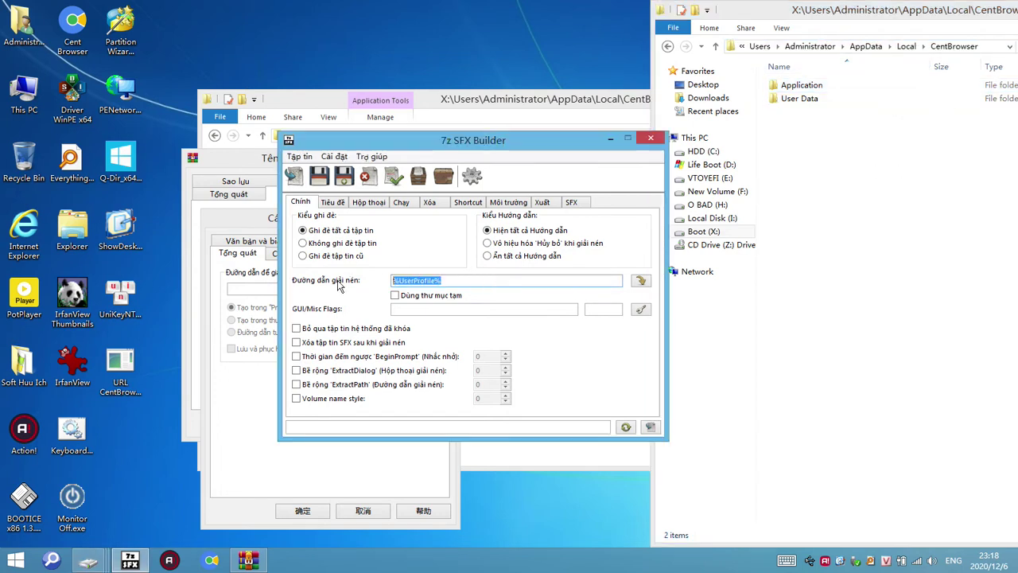
{"action": "key", "text": "ctrl+v"}
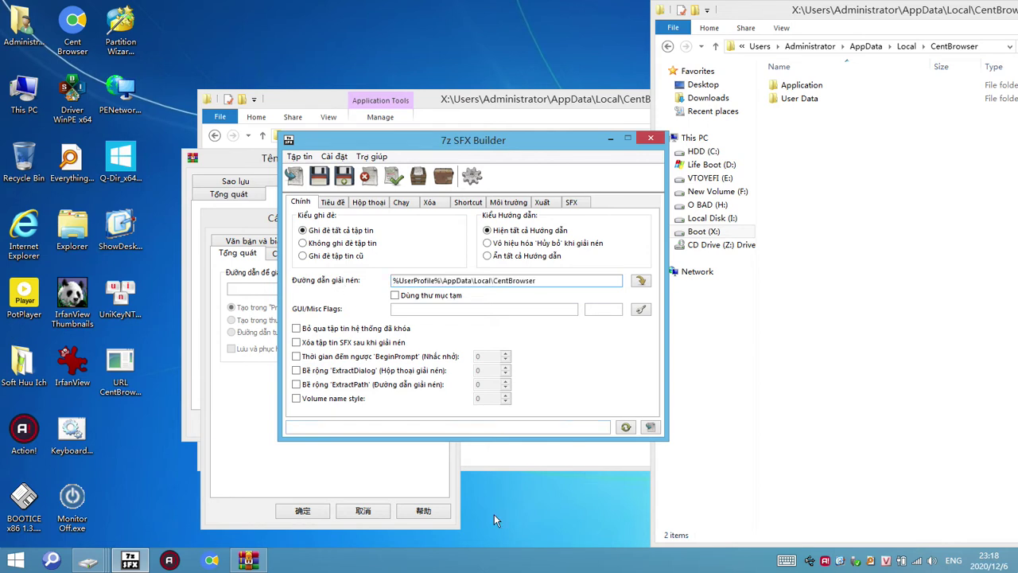
Step: Switch to WinRAR's advanced SFX options and set the extraction path to %UserProfile%\AppData\Local\CentBrowser
{"action": "left_click", "coordinate": [248, 561]}
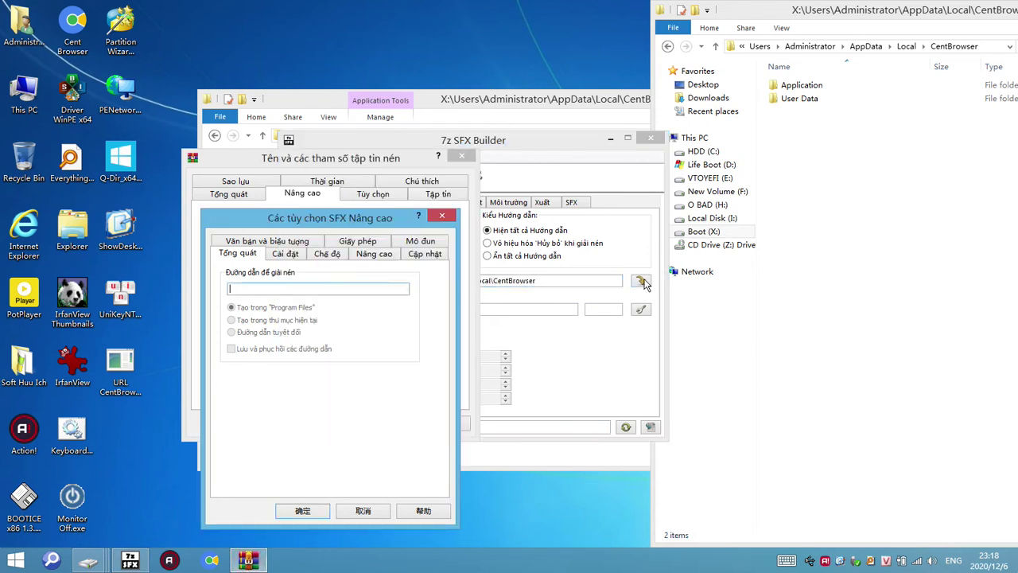
{"action": "right_click", "coordinate": [317, 292]}
{"action": "left_click", "coordinate": [342, 342]}
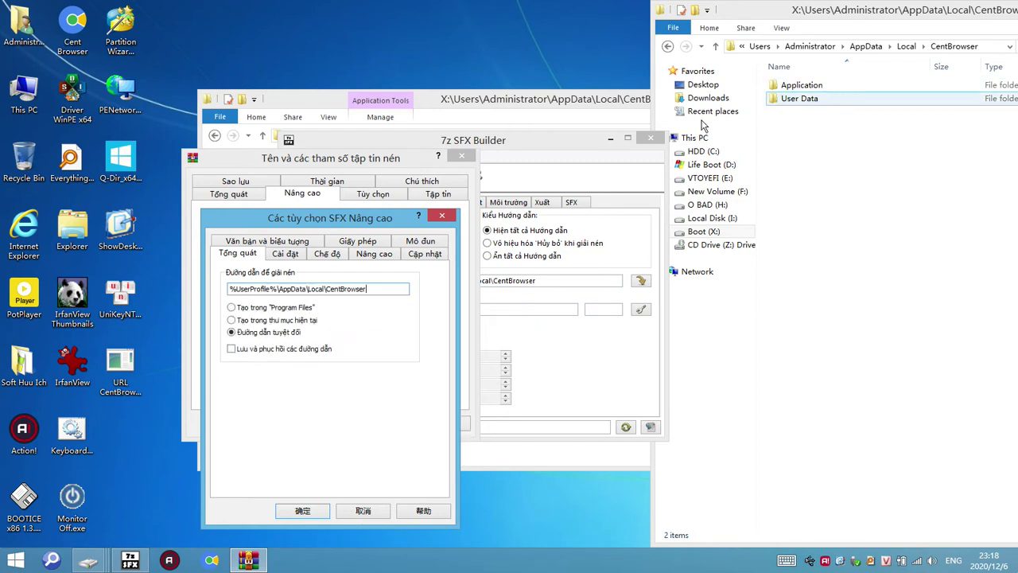
{"action": "left_click_drag", "start_coordinate": [387, 290], "coordinate": [198, 293]}
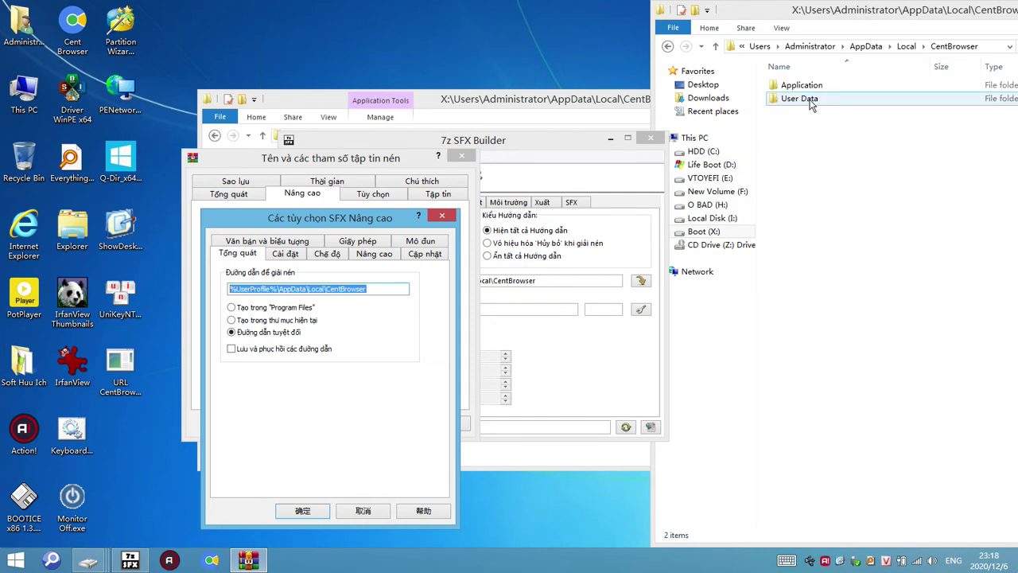
{"action": "left_click", "coordinate": [397, 287]}
{"action": "left_click_drag", "start_coordinate": [397, 287], "coordinate": [191, 290]}
Step: Check the SFX setup program fields and set the silent mode to "Ẩn tất cả" (hide all)
{"action": "left_click", "coordinate": [285, 254]}
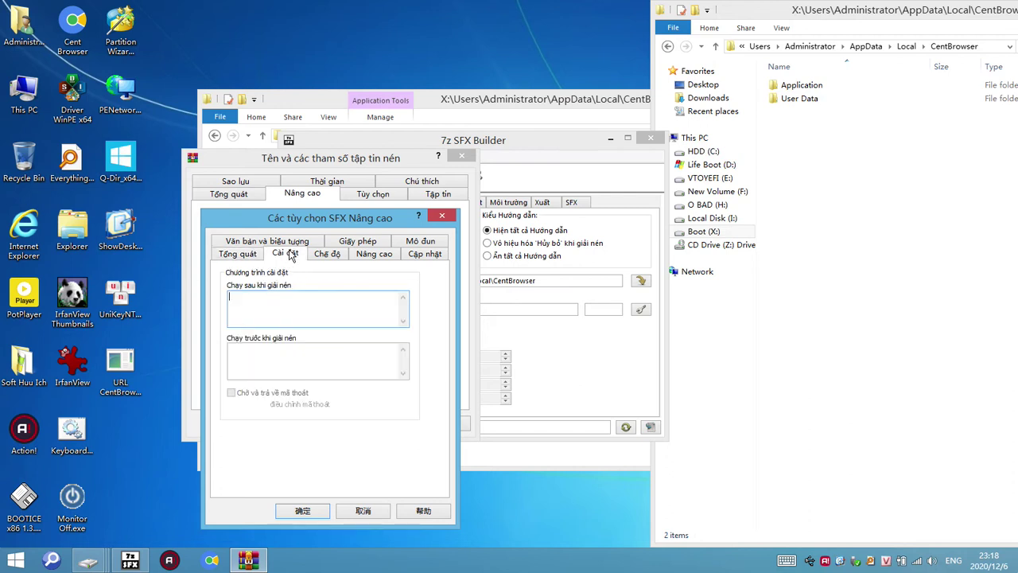
{"action": "left_click", "coordinate": [377, 322]}
{"action": "left_click", "coordinate": [327, 257]}
{"action": "left_click", "coordinate": [231, 403]}
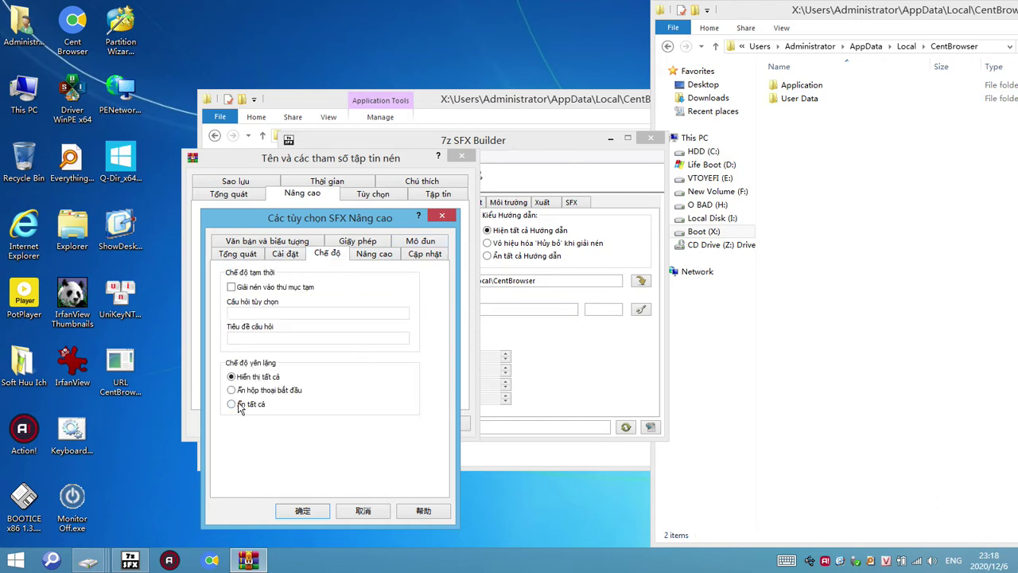
Step: Start adding a shortcut in the advanced SFX options and position the "Thêm shortcut" dialog for easy viewing
{"action": "left_click", "coordinate": [376, 255]}
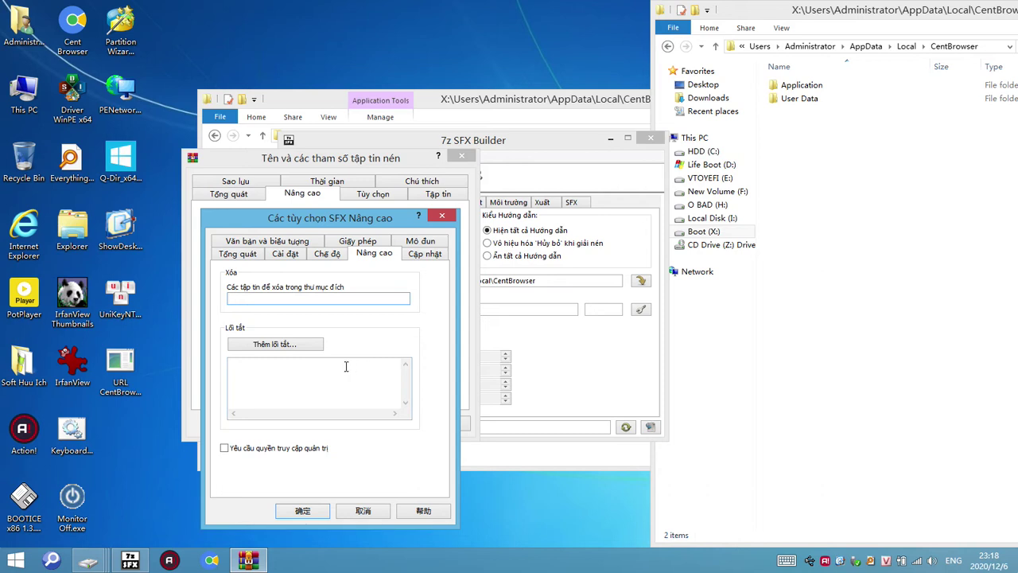
{"action": "left_click", "coordinate": [299, 344]}
{"action": "left_click_drag", "start_coordinate": [352, 247], "coordinate": [473, 236]}
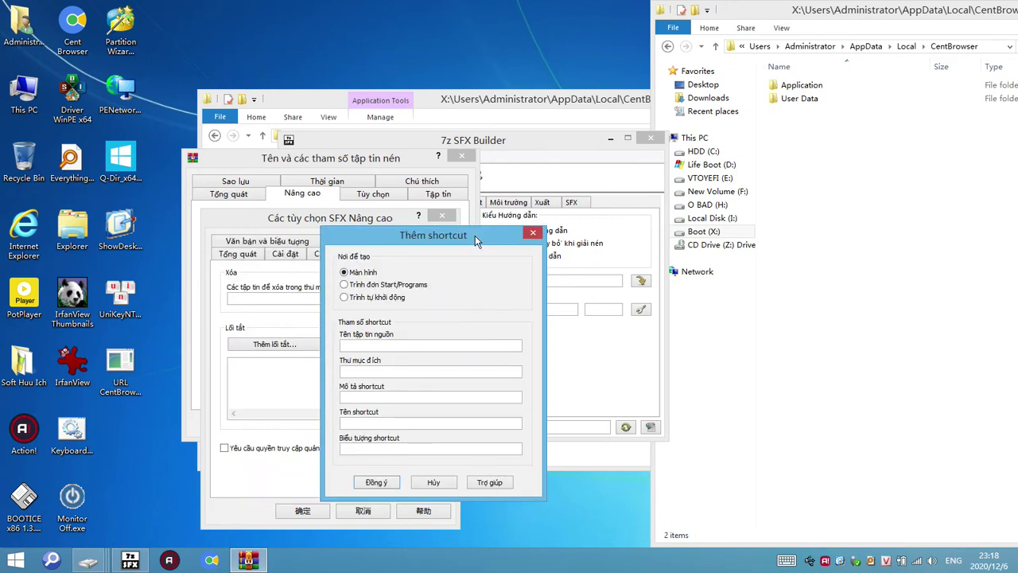
{"action": "left_click_drag", "start_coordinate": [475, 235], "coordinate": [445, 233]}
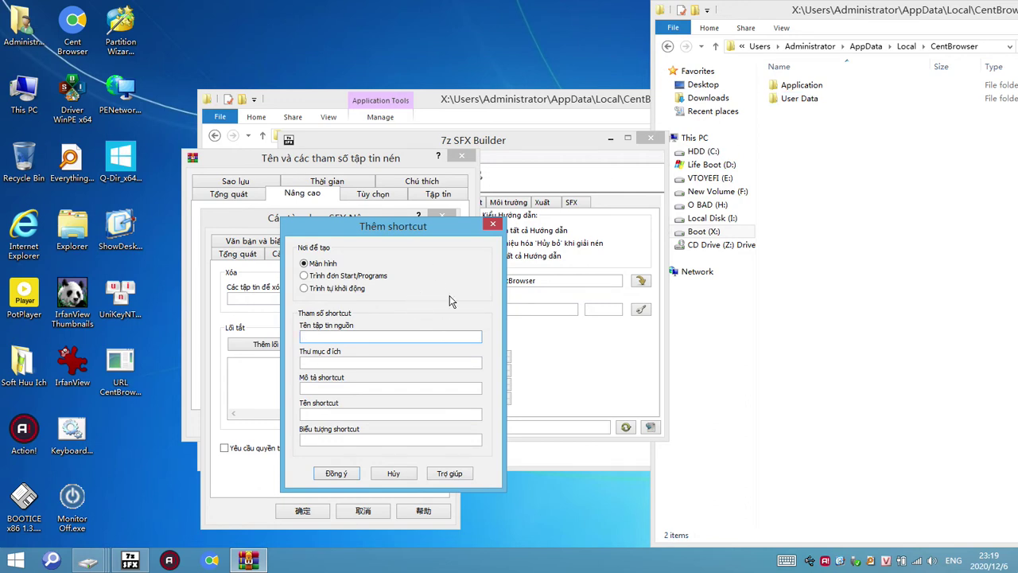
Step: Find URLCentBrowser.exe on the C: drive in File Explorer and open it with WinRAR to view its contents
{"action": "left_click", "coordinate": [823, 350]}
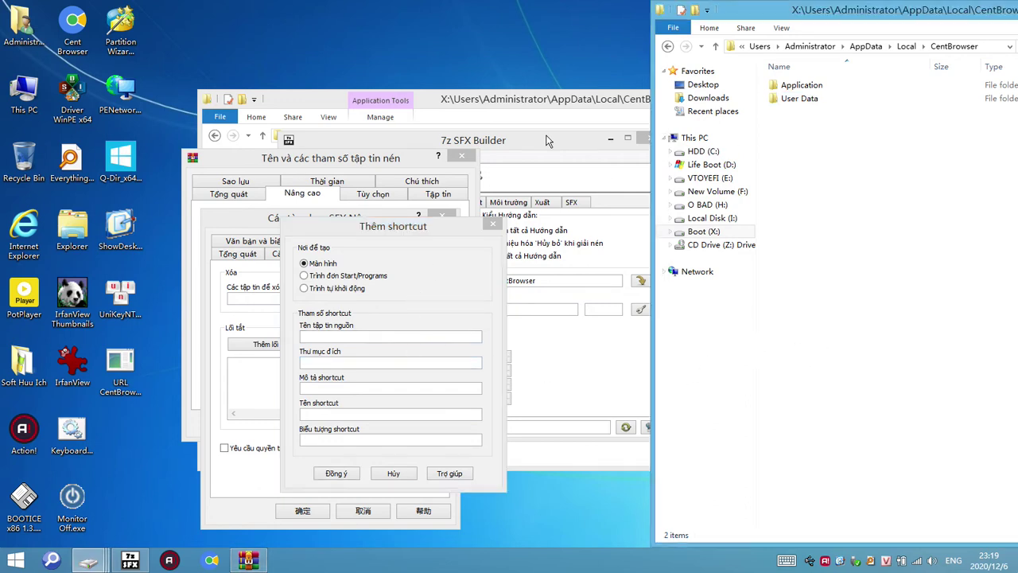
{"action": "left_click", "coordinate": [559, 95]}
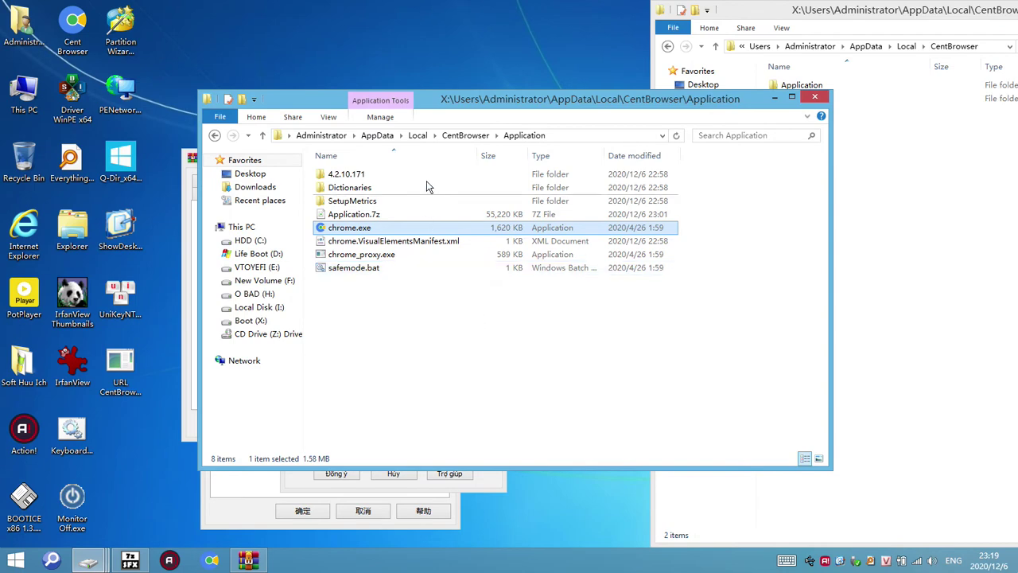
{"action": "mouse_move", "coordinate": [88, 560]}
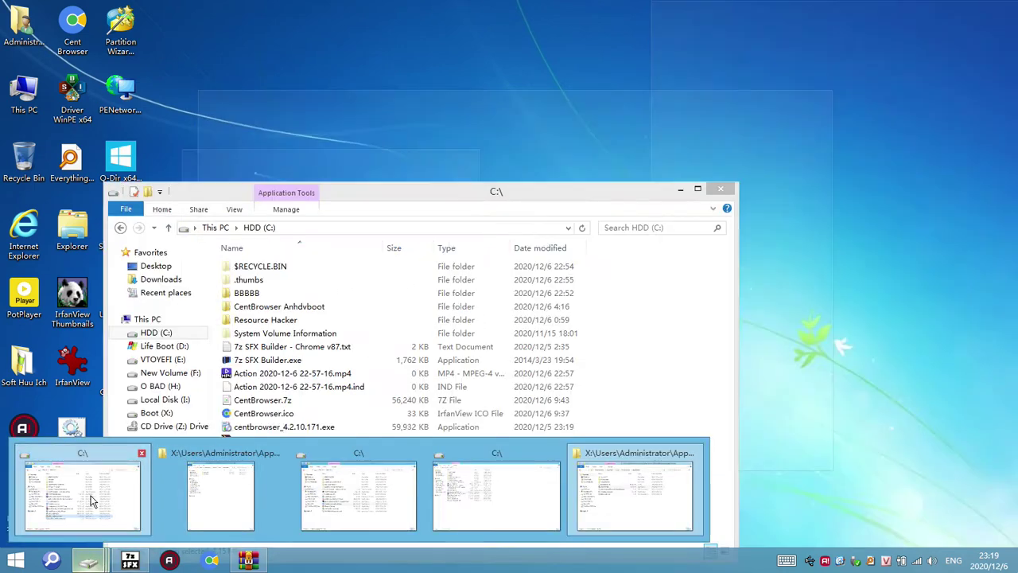
{"action": "left_click", "coordinate": [90, 500]}
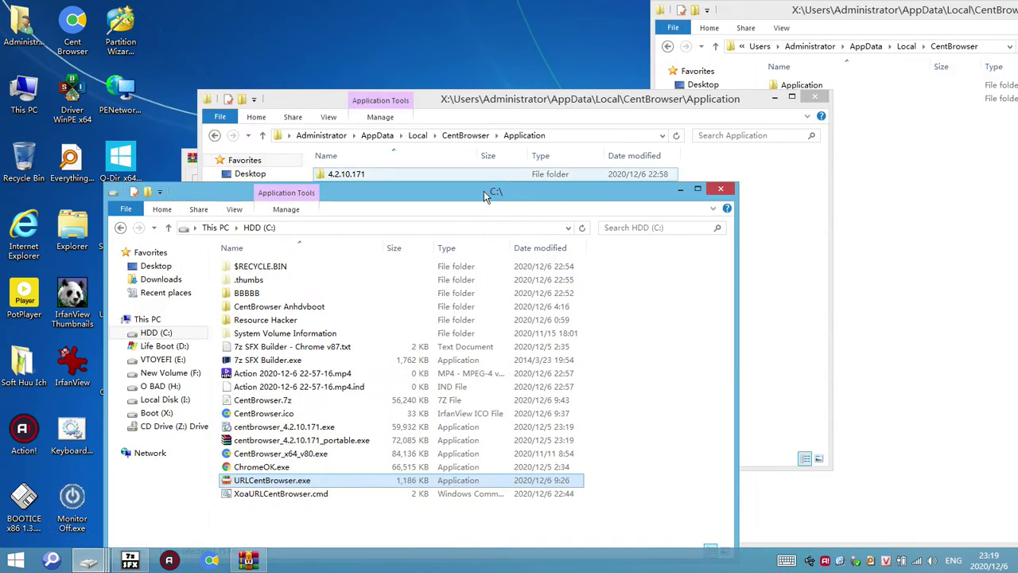
{"action": "left_click_drag", "start_coordinate": [483, 191], "coordinate": [566, 143]}
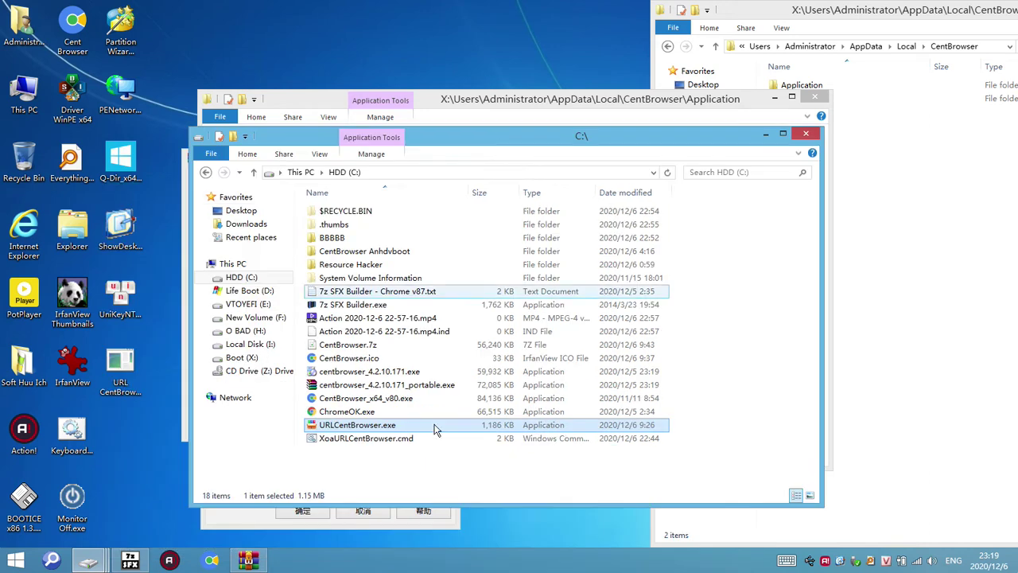
{"action": "right_click", "coordinate": [395, 428]}
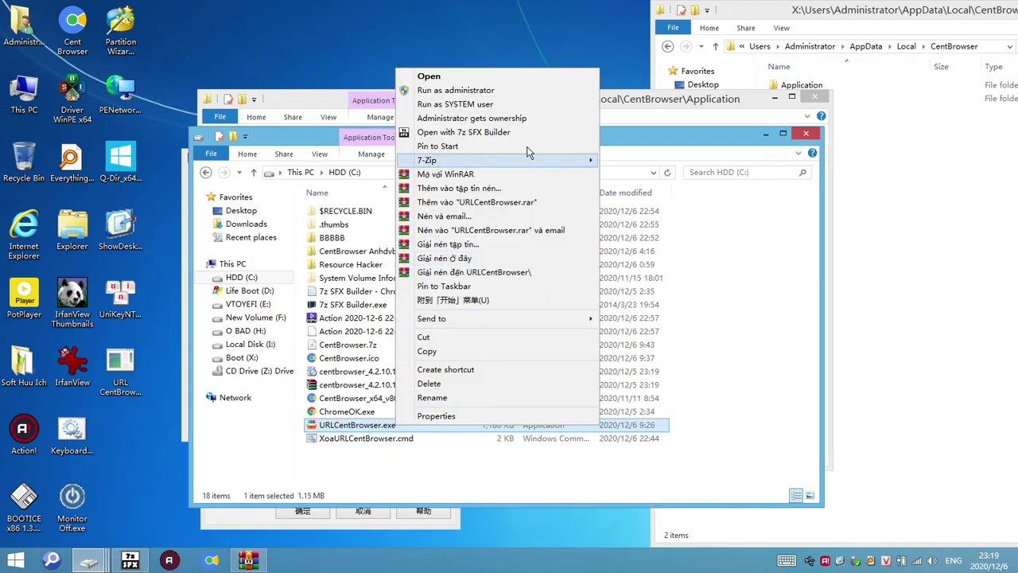
{"action": "left_click", "coordinate": [471, 174]}
{"action": "left_click_drag", "start_coordinate": [566, 141], "coordinate": [526, 40]}
{"action": "left_click", "coordinate": [694, 364]}
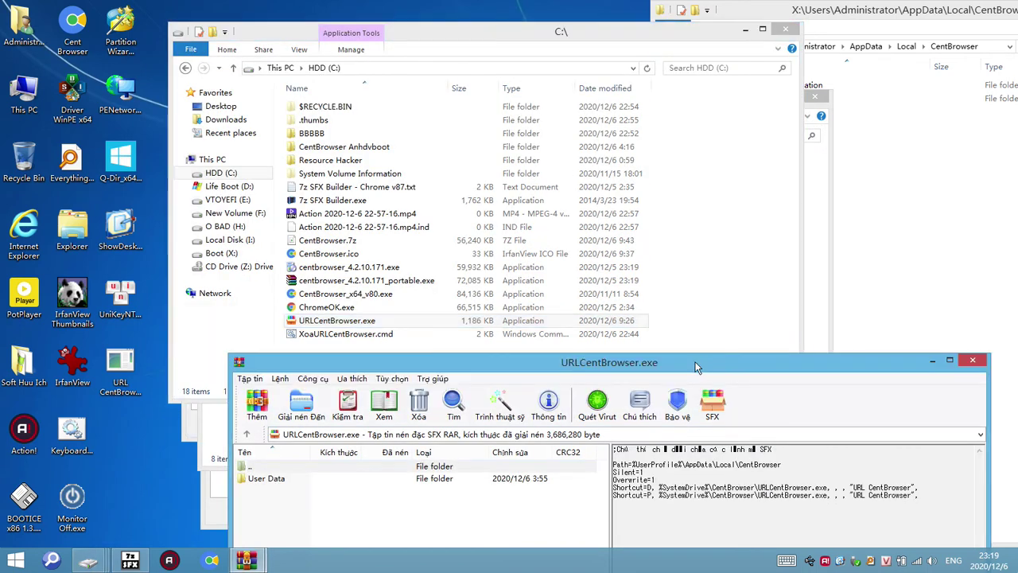
{"action": "left_click_drag", "start_coordinate": [694, 364], "coordinate": [681, 253]}
Step: Examine the SFX script commands in the URLCentBrowser.exe comment, including the Path line
{"action": "left_click_drag", "start_coordinate": [881, 395], "coordinate": [590, 323]}
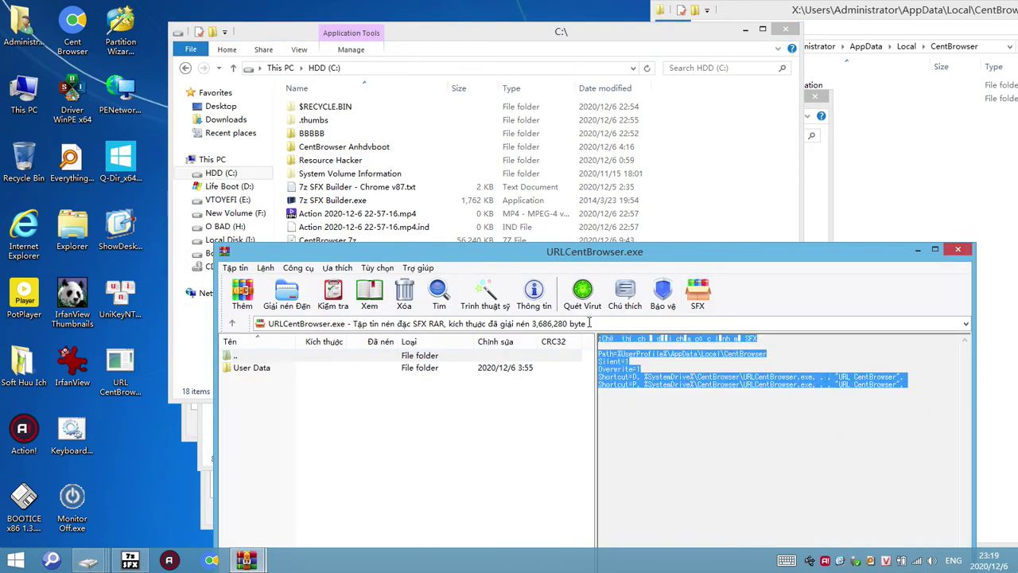
{"action": "left_click", "coordinate": [806, 453]}
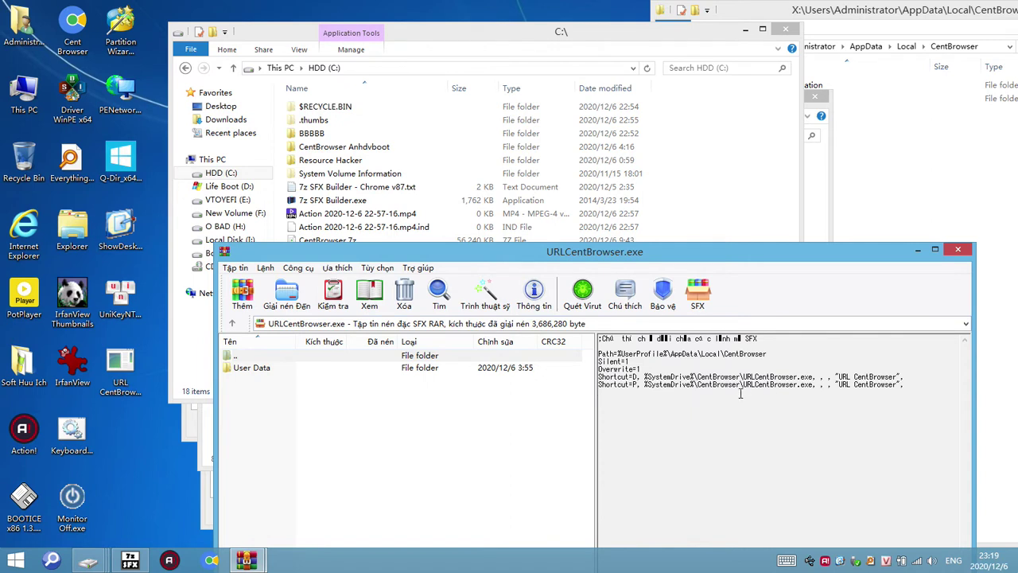
{"action": "left_click_drag", "start_coordinate": [776, 357], "coordinate": [622, 354]}
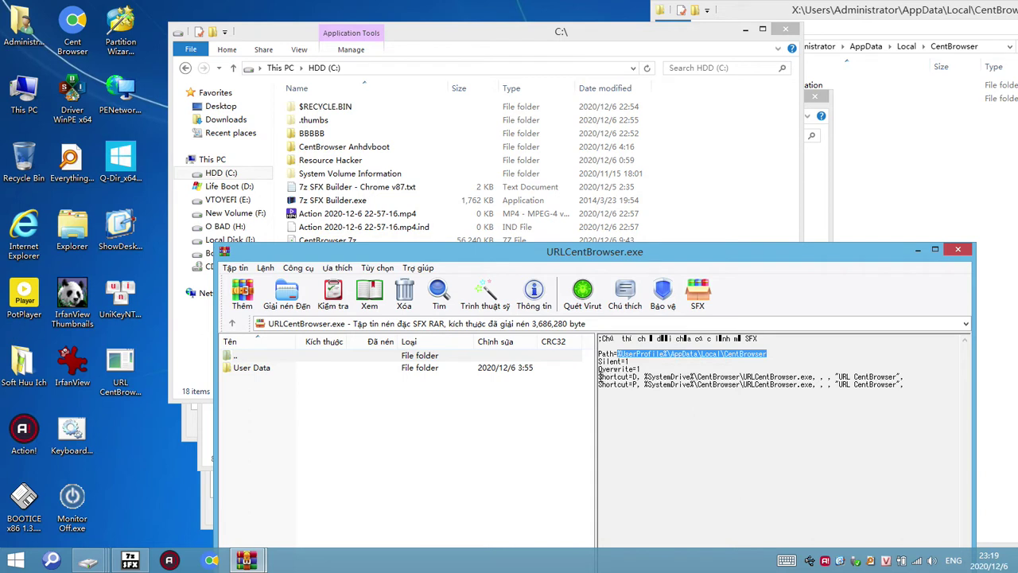
Step: Copy the target path %SystemDrive%\CentBrowser\URLCentBrowser.exe from the first Shortcut line of the SFX script
{"action": "left_click_drag", "start_coordinate": [600, 376], "coordinate": [637, 376]}
{"action": "left_click", "coordinate": [801, 377]}
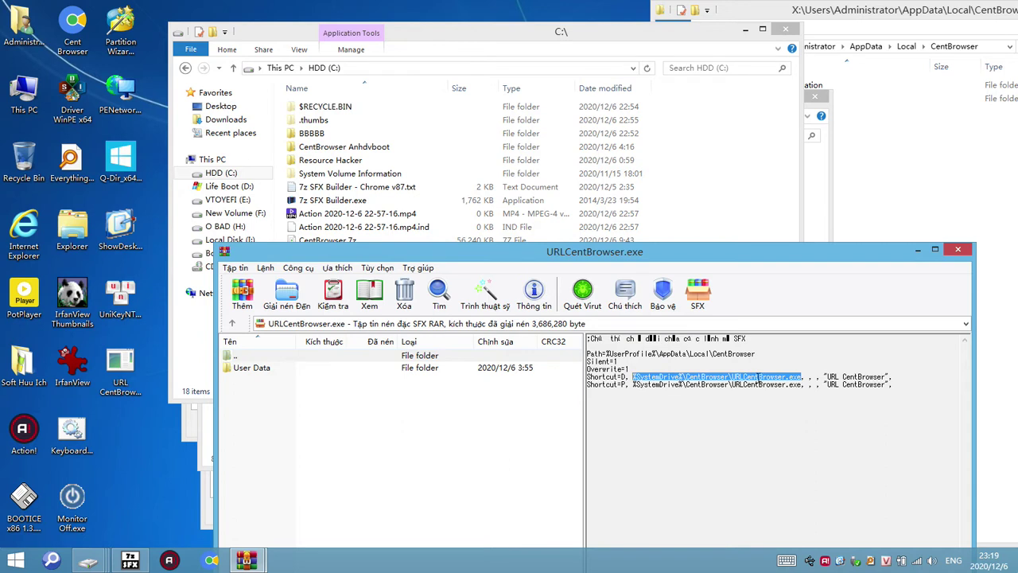
{"action": "right_click", "coordinate": [759, 385]}
{"action": "left_click", "coordinate": [801, 412]}
Step: Minimize the URLCentBrowser.exe archive and set the new shortcut's source file name to %SystemDrive%\CentBrowser\URLCentBrowser.exe
{"action": "left_click", "coordinate": [897, 180]}
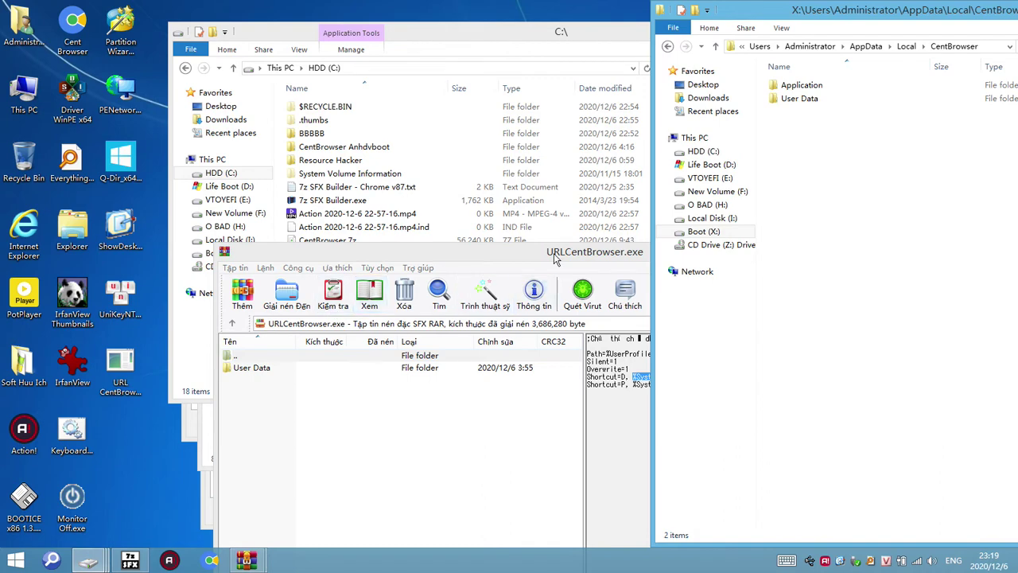
{"action": "left_click", "coordinate": [557, 258]}
{"action": "left_click", "coordinate": [918, 250]}
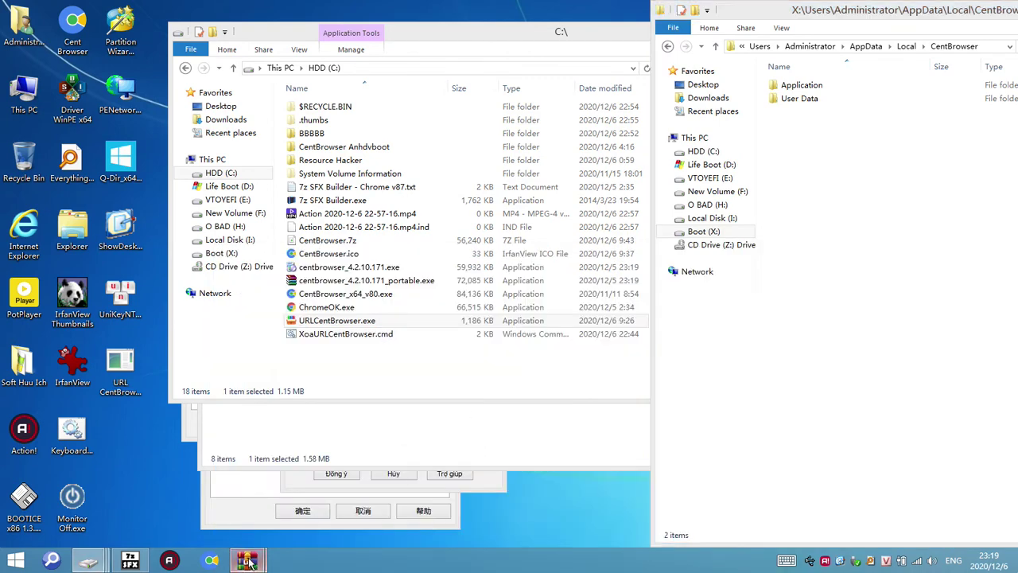
{"action": "mouse_move", "coordinate": [246, 560]}
{"action": "left_click", "coordinate": [226, 488]}
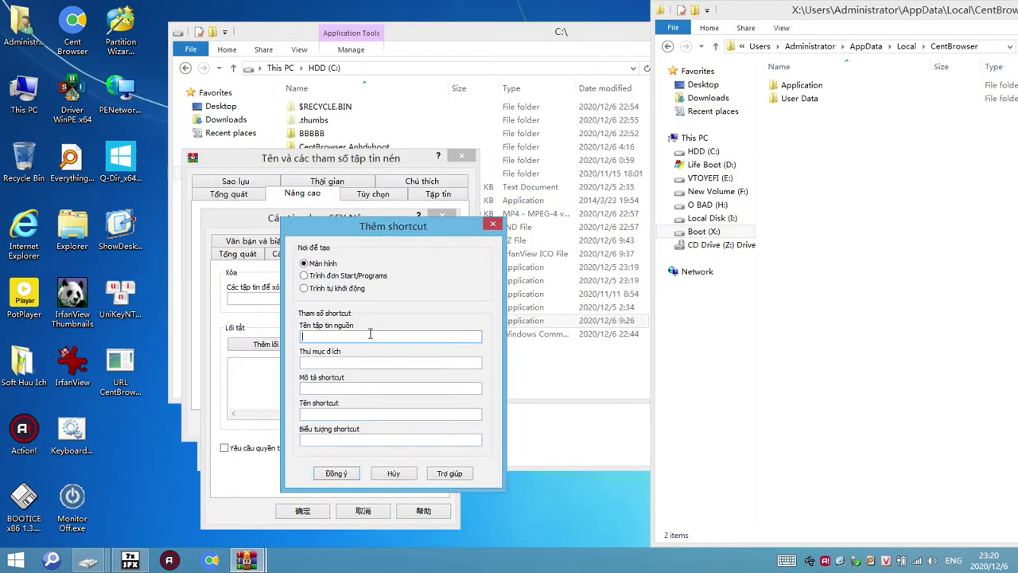
{"action": "right_click", "coordinate": [369, 334]}
{"action": "left_click", "coordinate": [414, 386]}
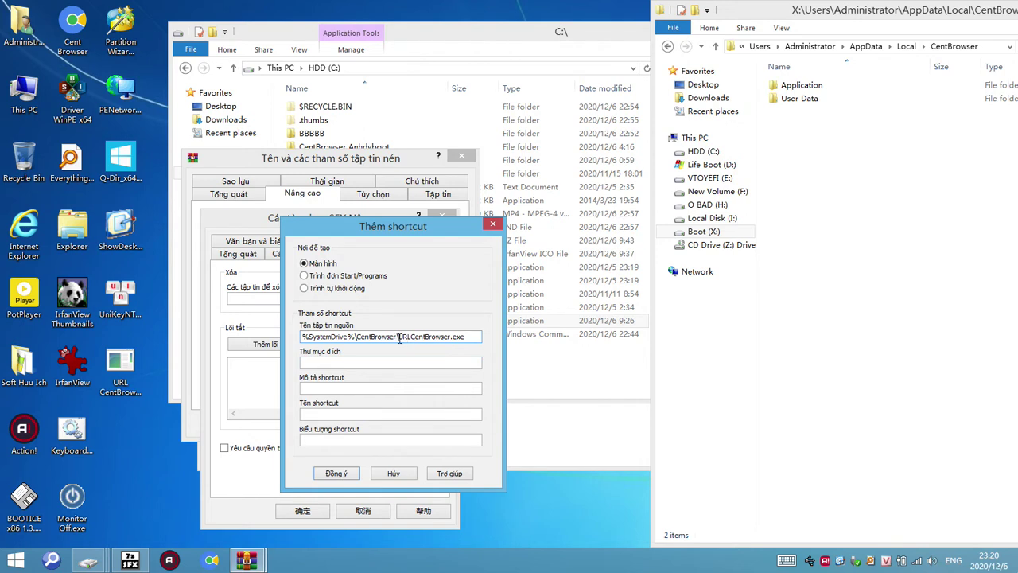
Step: Examine the folder and file name parts of the shortcut's source file path and copy the whole path
{"action": "left_click_drag", "start_coordinate": [399, 336], "coordinate": [300, 338]}
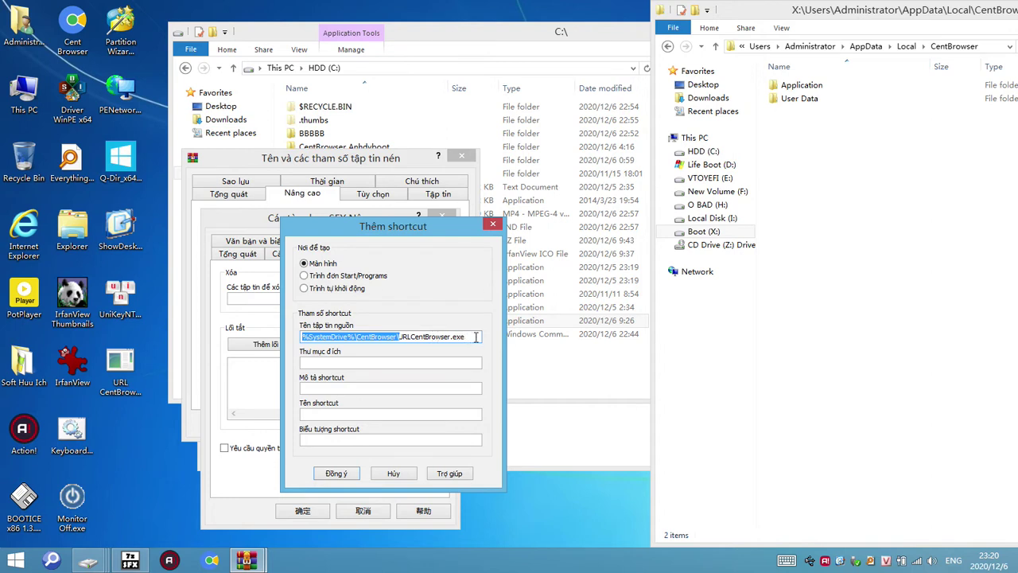
{"action": "left_click_drag", "start_coordinate": [476, 336], "coordinate": [398, 337]}
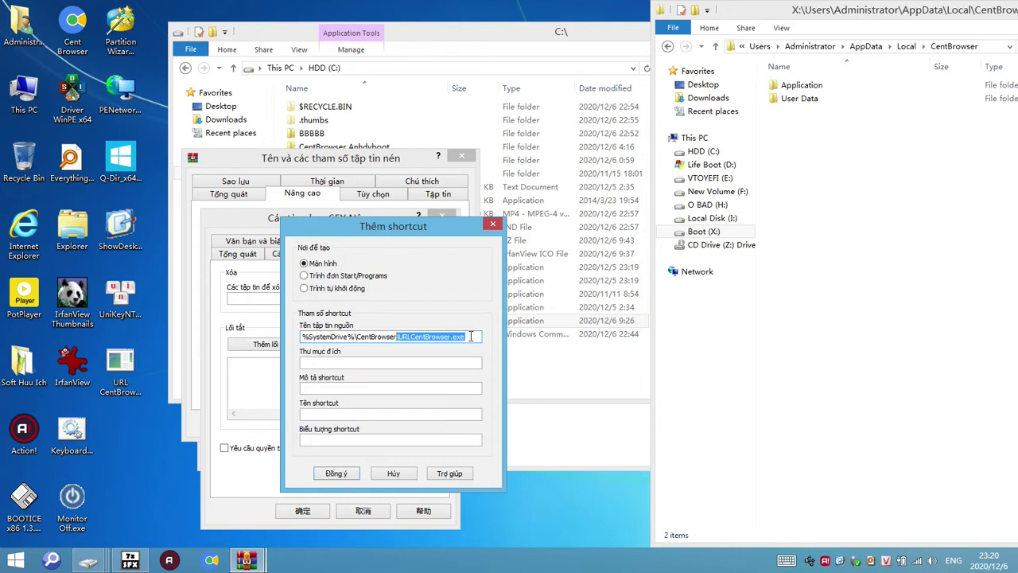
{"action": "left_click_drag", "start_coordinate": [471, 336], "coordinate": [281, 352]}
{"action": "key", "text": "ctrl+c"}
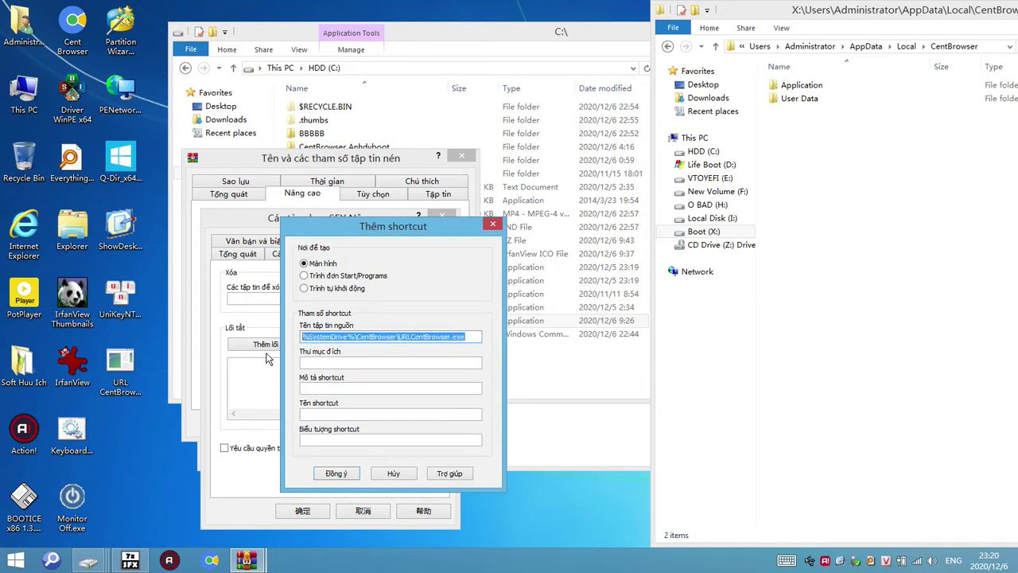
Step: Switch to the C: drive window in File Explorer and try to open %SystemDrive%\CentBrowser\URLCentBrowser.exe
{"action": "left_click", "coordinate": [923, 274]}
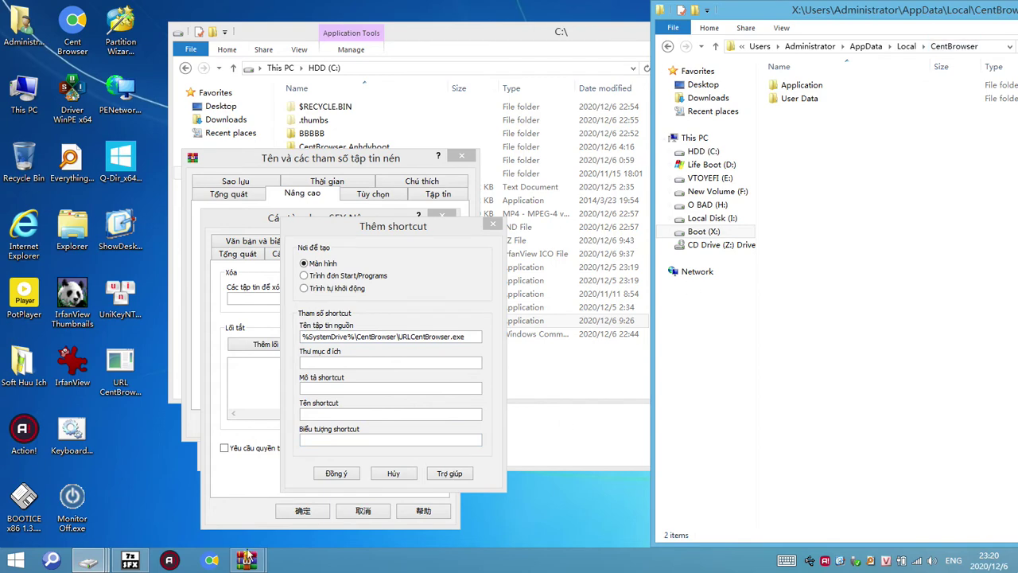
{"action": "left_click", "coordinate": [90, 563]}
{"action": "left_click_drag", "start_coordinate": [89, 564], "coordinate": [247, 562]}
{"action": "mouse_move", "coordinate": [314, 494]}
{"action": "left_click", "coordinate": [485, 485]}
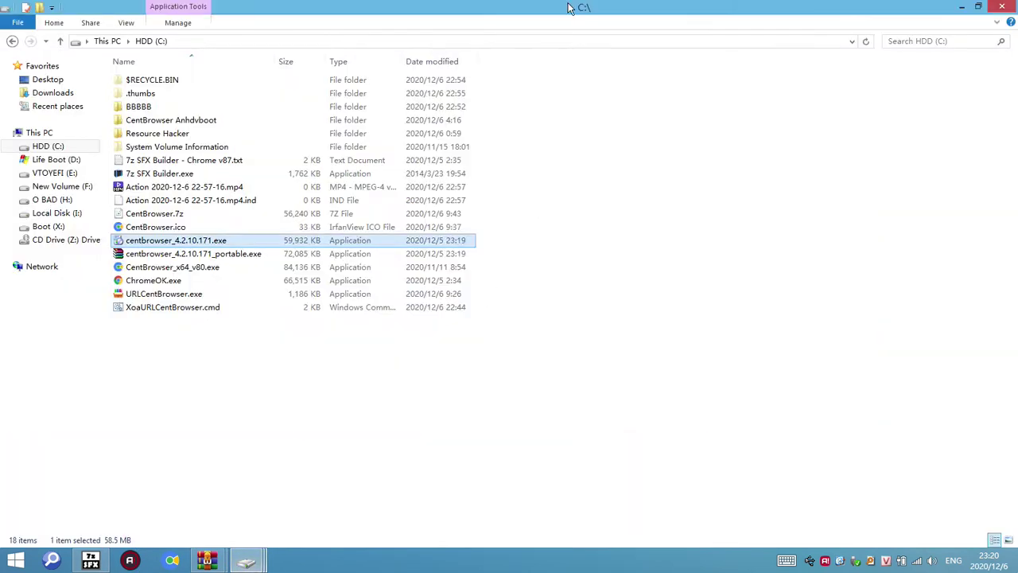
{"action": "left_click", "coordinate": [577, 41]}
{"action": "key", "text": "ctrl+v"}
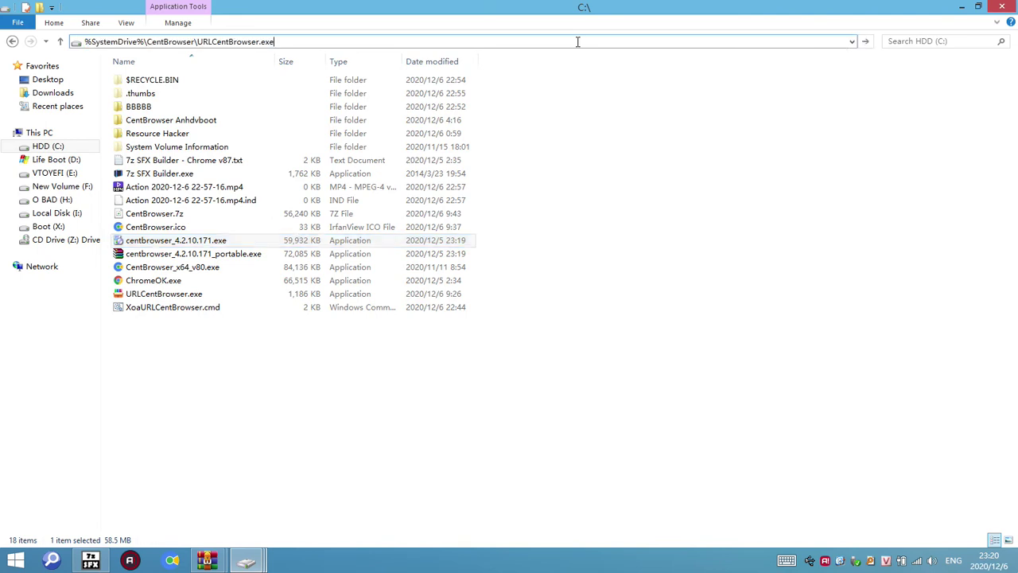
{"action": "key", "text": "Return"}
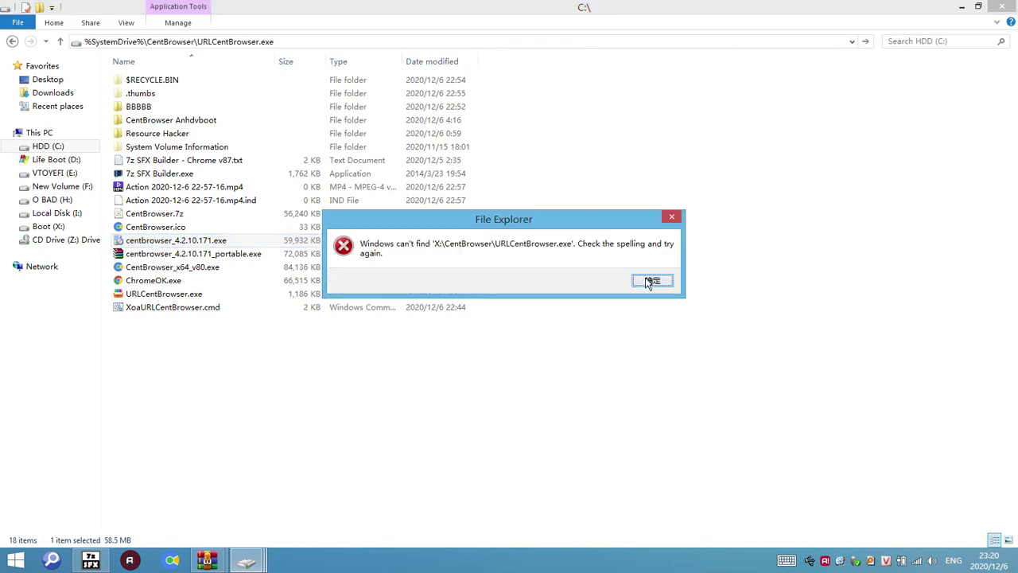
{"action": "left_click", "coordinate": [648, 280]}
Step: Remove the file name from the path and try to open %SystemDrive%\CentBrowser\
{"action": "left_click_drag", "start_coordinate": [197, 42], "coordinate": [427, 60]}
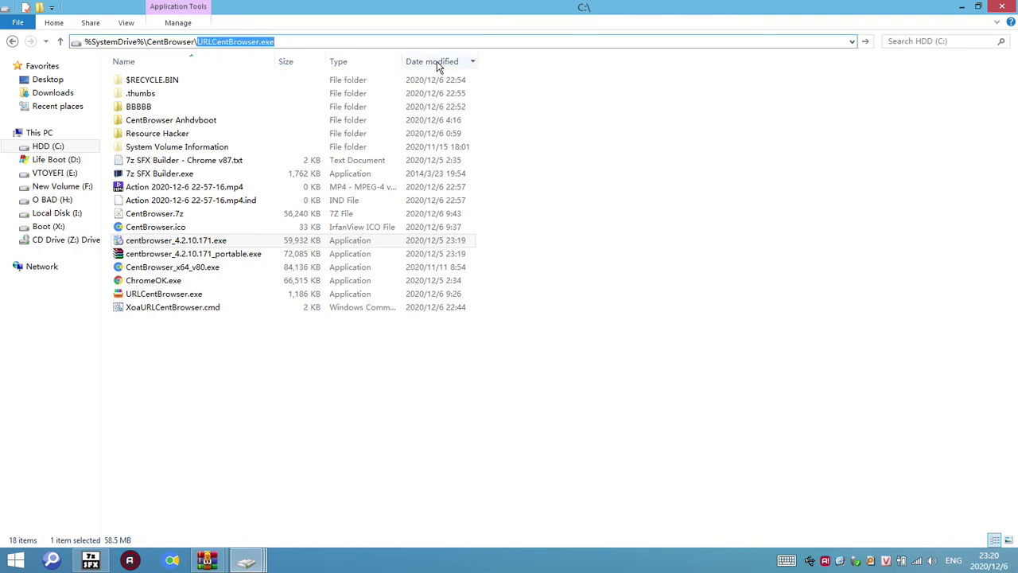
{"action": "key", "text": "BackSpace"}
{"action": "key", "text": "Return"}
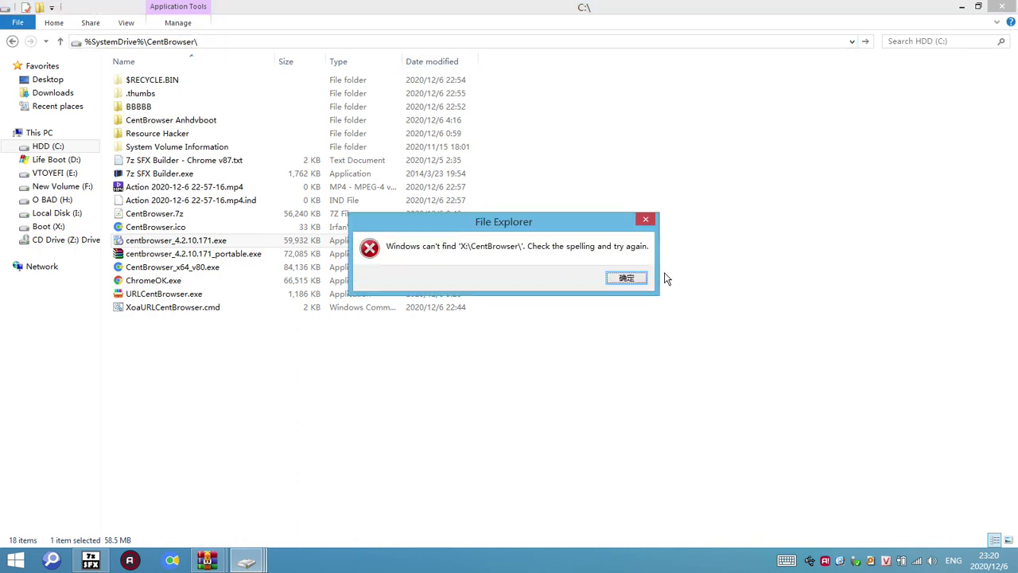
{"action": "left_click", "coordinate": [627, 278]}
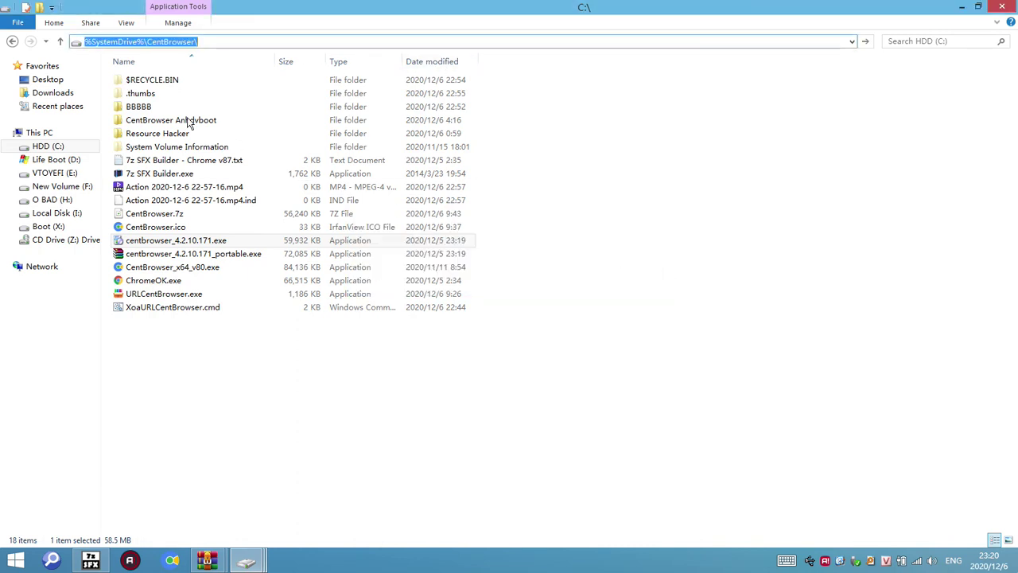
Step: Shorten the path to %SystemDrive%\, open that location and check which drive it resolves to
{"action": "left_click", "coordinate": [148, 43]}
{"action": "left_click_drag", "start_coordinate": [147, 43], "coordinate": [204, 44]}
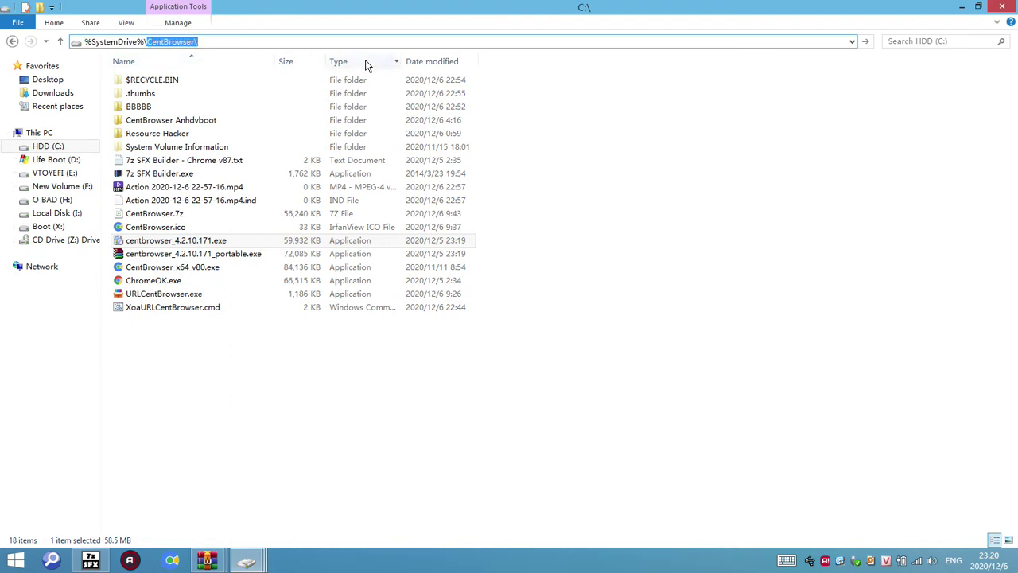
{"action": "key", "text": "BackSpace"}
{"action": "key", "text": "Return"}
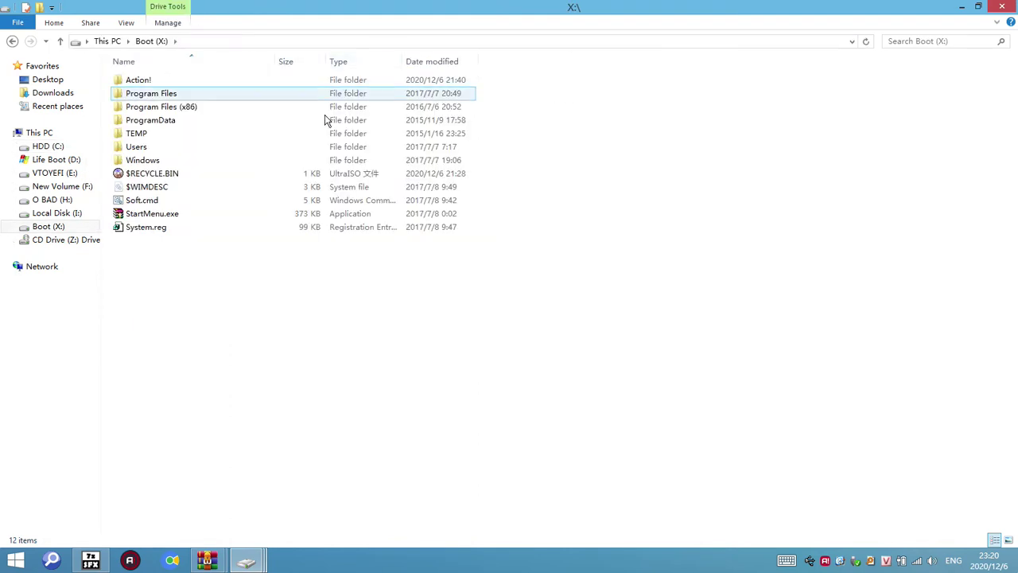
{"action": "left_click", "coordinate": [216, 40]}
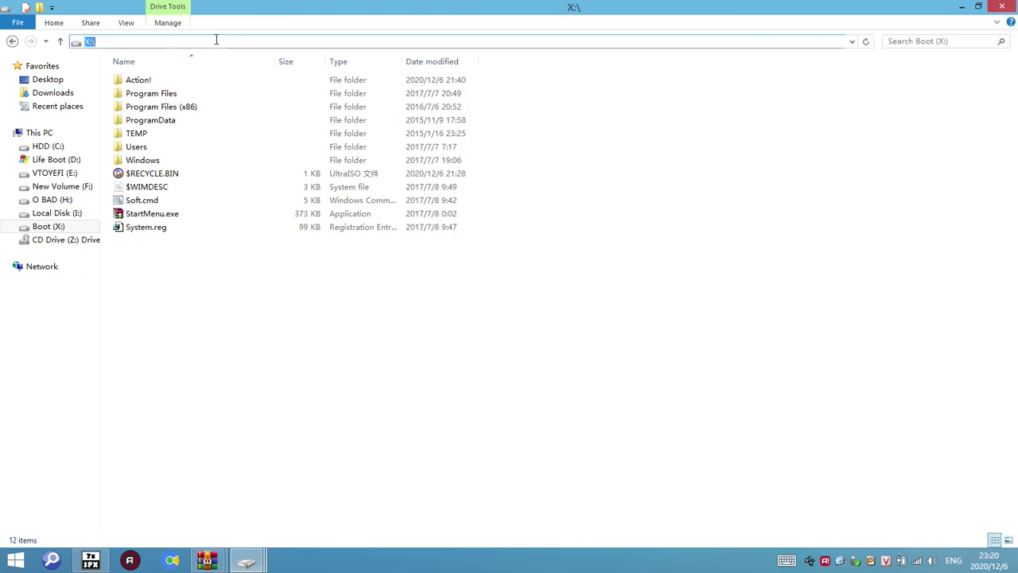
{"action": "left_click", "coordinate": [102, 42]}
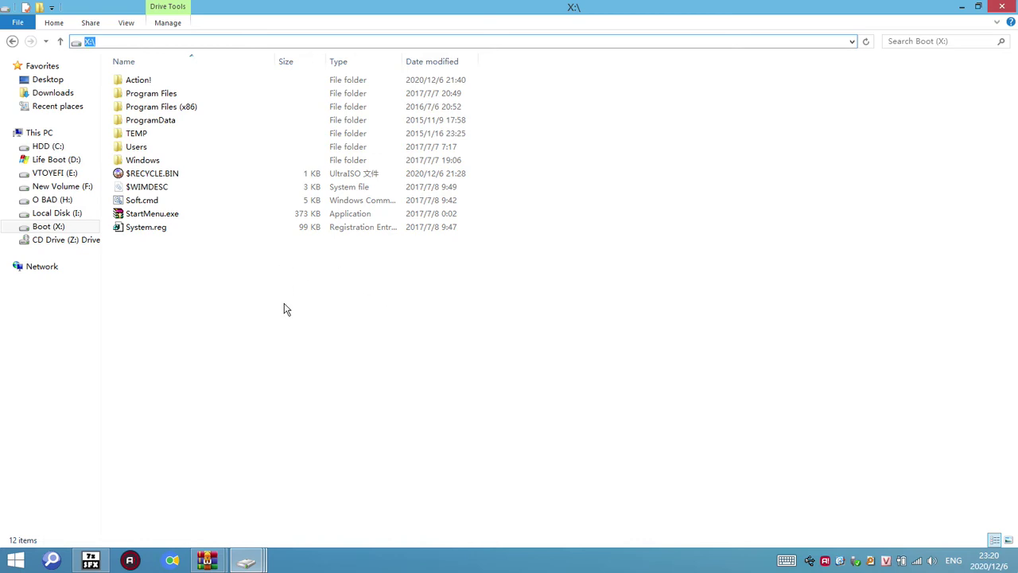
{"action": "key", "text": "Escape"}
{"action": "left_click", "coordinate": [193, 40]}
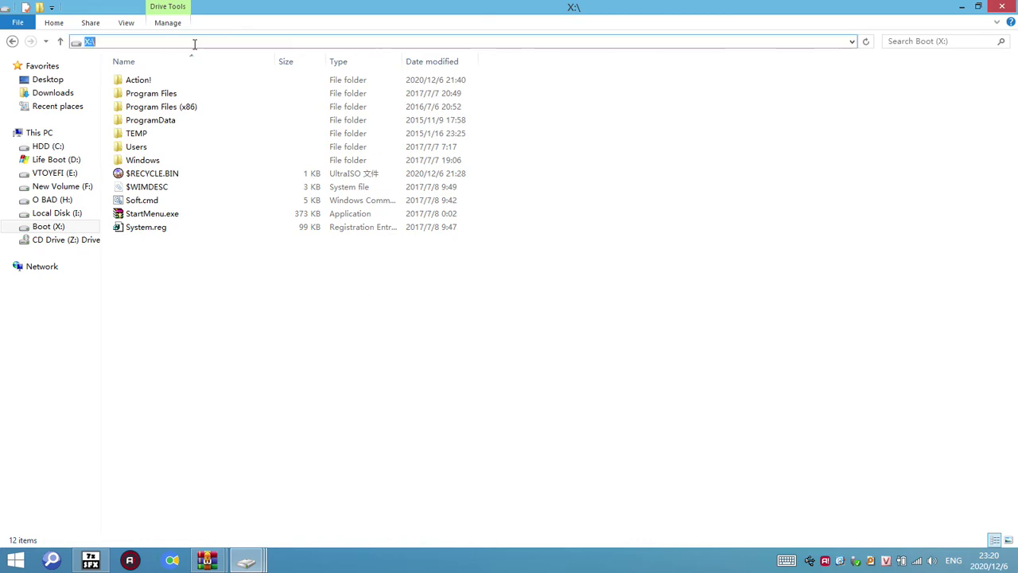
{"action": "key", "text": "Escape"}
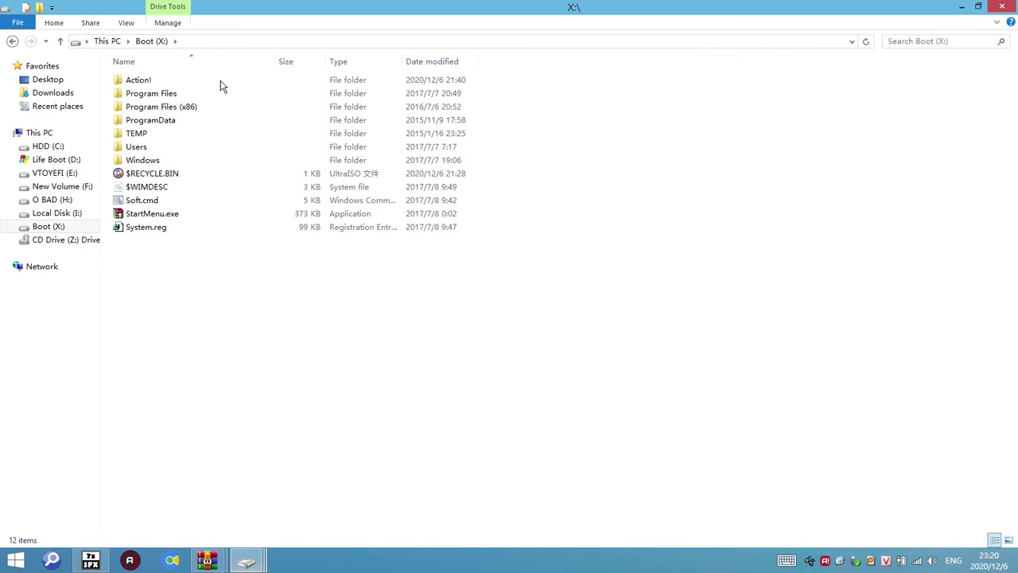
Step: Create a folder named CentBrowser in the root of the Boot (X:) drive and open it
{"action": "right_click", "coordinate": [201, 284]}
{"action": "left_click", "coordinate": [178, 263]}
{"action": "key", "text": "ctrl+shift+n"}
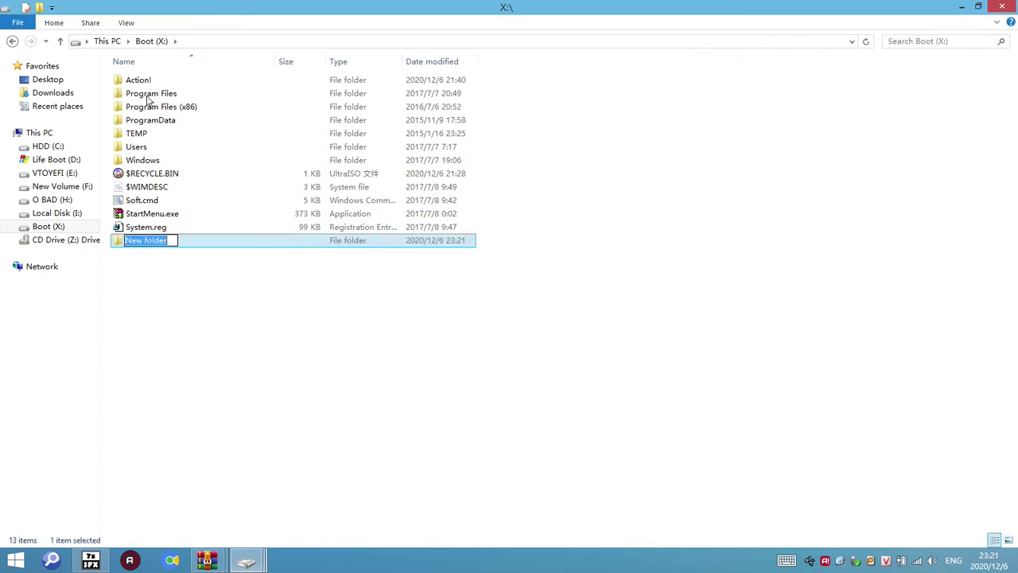
{"action": "right_click", "coordinate": [155, 242]}
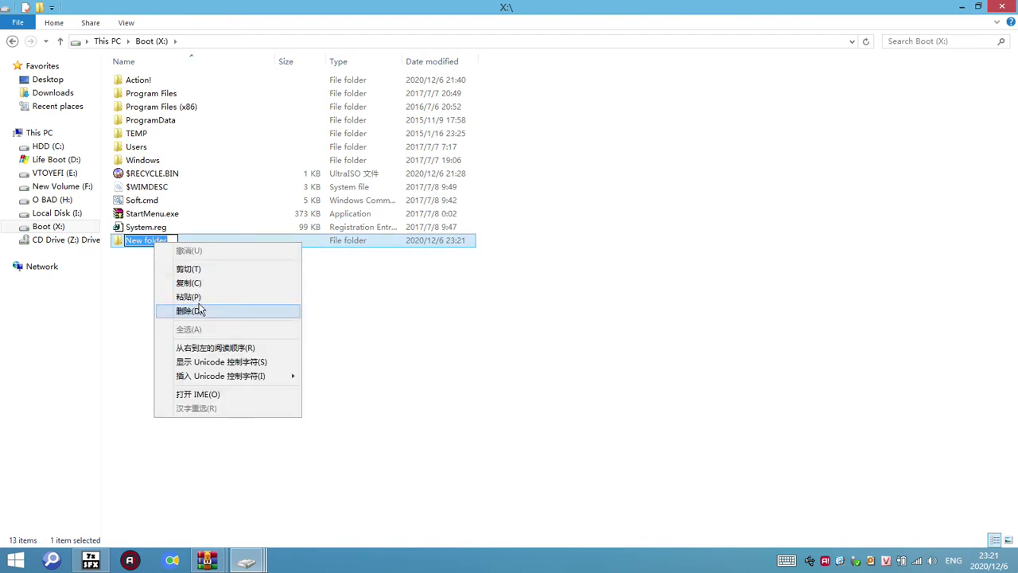
{"action": "left_click", "coordinate": [201, 303]}
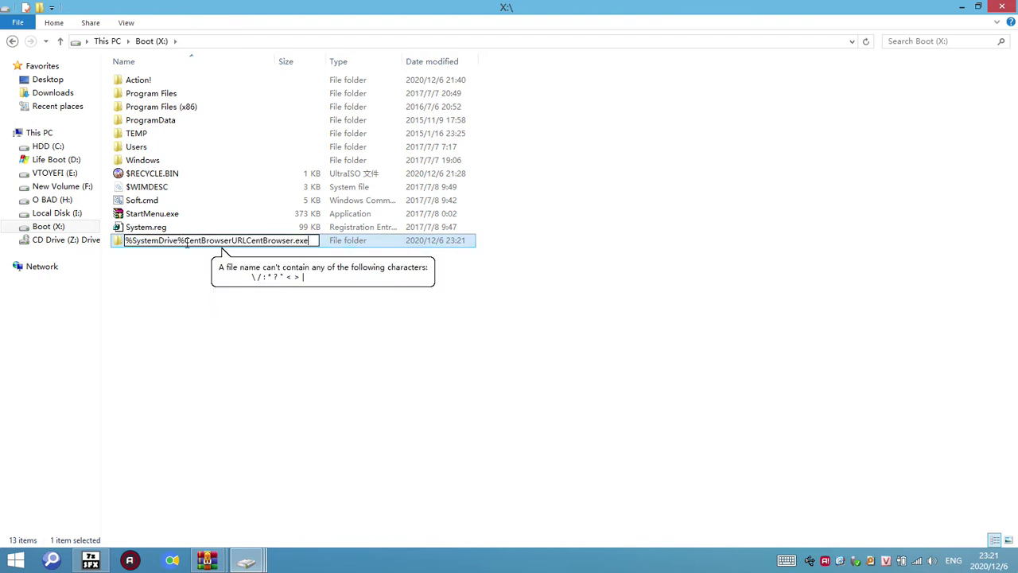
{"action": "left_click_drag", "start_coordinate": [185, 243], "coordinate": [87, 242]}
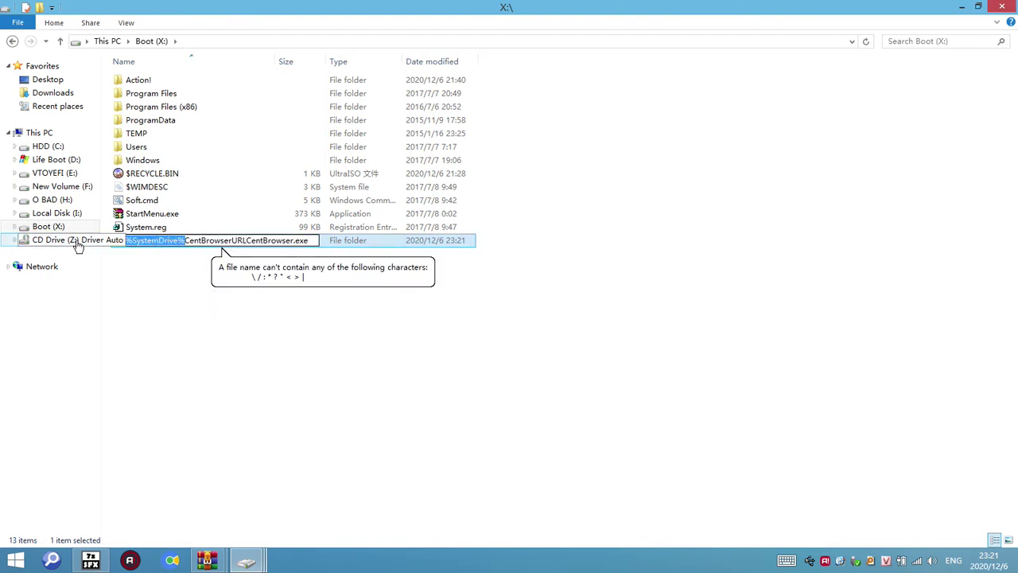
{"action": "key", "text": "BackSpace"}
{"action": "left_click_drag", "start_coordinate": [172, 240], "coordinate": [262, 241]}
{"action": "key", "text": "BackSpace"}
{"action": "key", "text": "Return"}
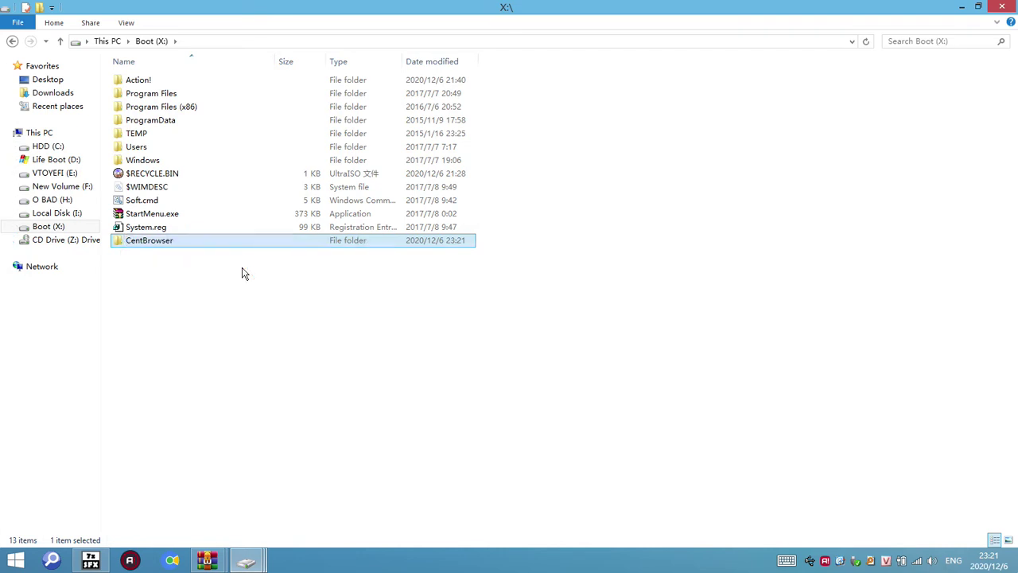
{"action": "key", "text": "Return"}
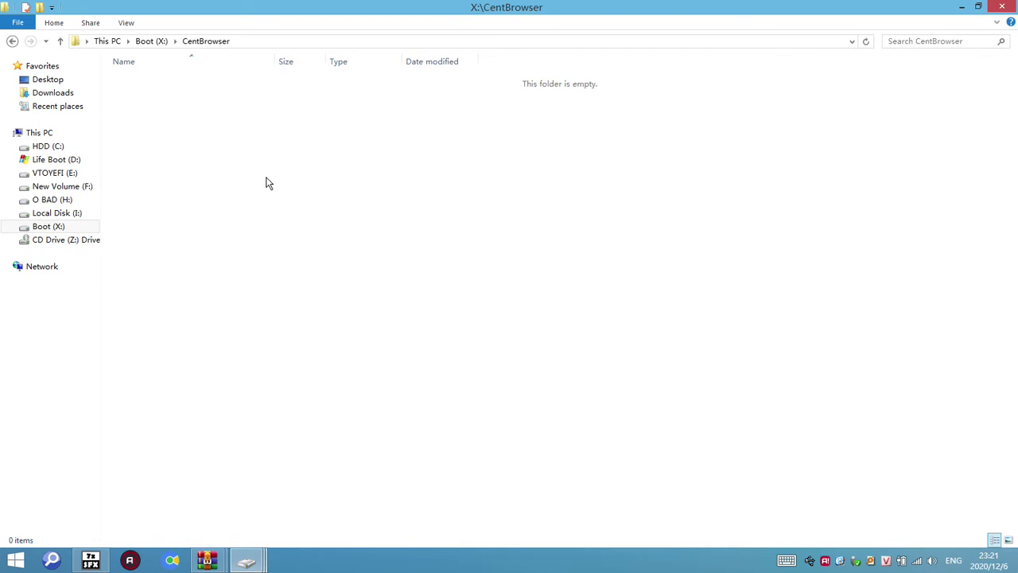
Step: Enter %SystemDrive%CentBrowserURLCentBrowser.exe as the path in the CentBrowser folder window and examine its file name part without opening it
{"action": "right_click", "coordinate": [255, 174]}
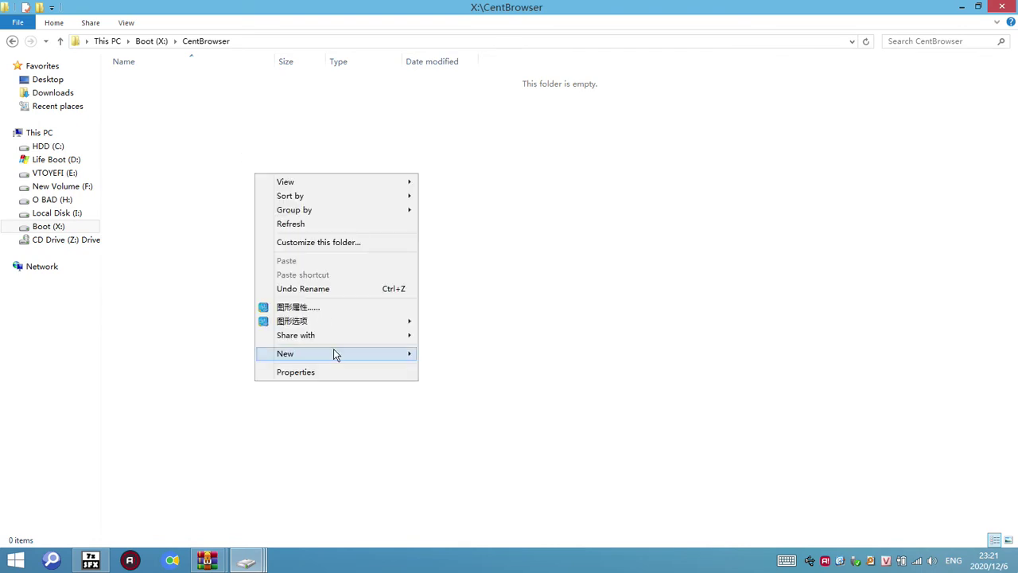
{"action": "mouse_move", "coordinate": [333, 349]}
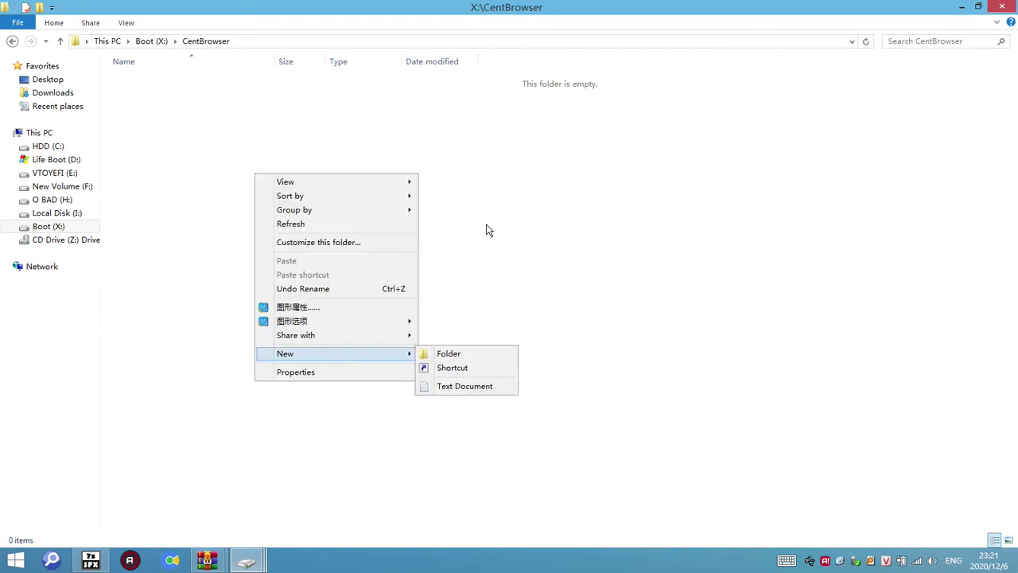
{"action": "left_click", "coordinate": [252, 80]}
{"action": "left_click", "coordinate": [272, 42]}
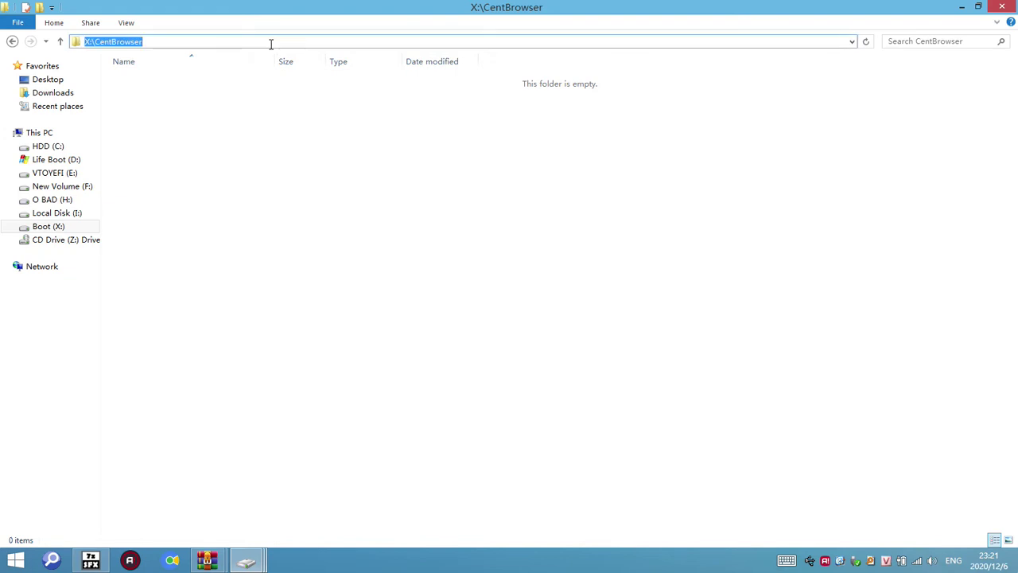
{"action": "type", "text": "%SystemDrive%CentBrowserURLCentBrowser.exe"}
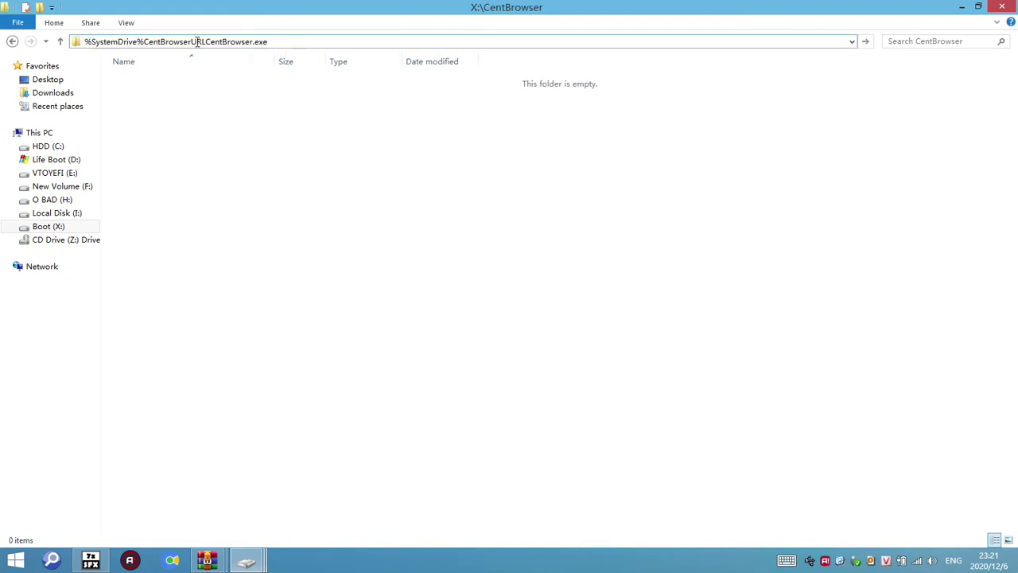
{"action": "left_click_drag", "start_coordinate": [192, 42], "coordinate": [292, 41]}
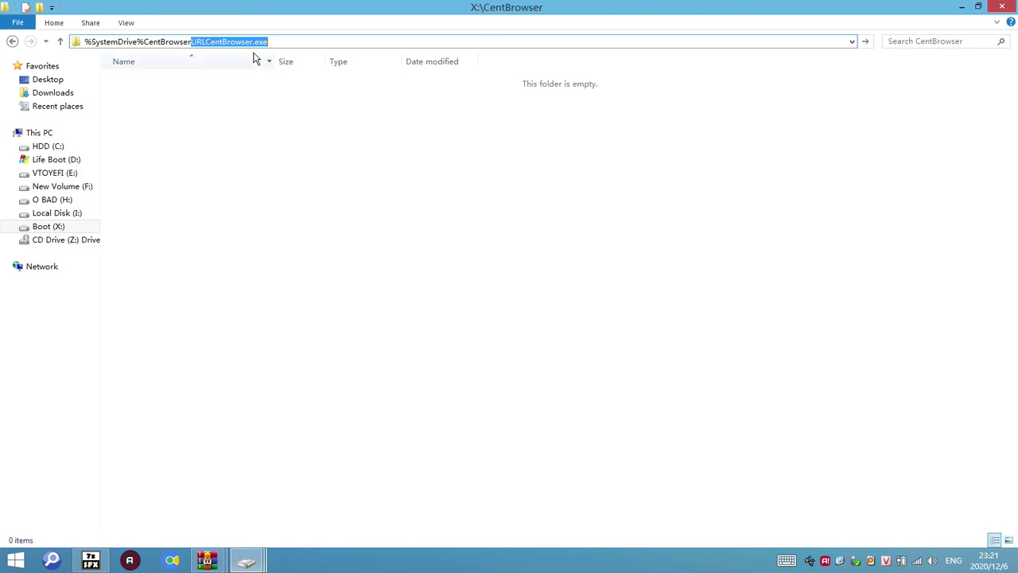
{"action": "left_click", "coordinate": [270, 287]}
Step: Return to the new shortcut's settings, copy the source path into the shortcut name and trim it to URLCentBrowser.exe
{"action": "mouse_move", "coordinate": [209, 558]}
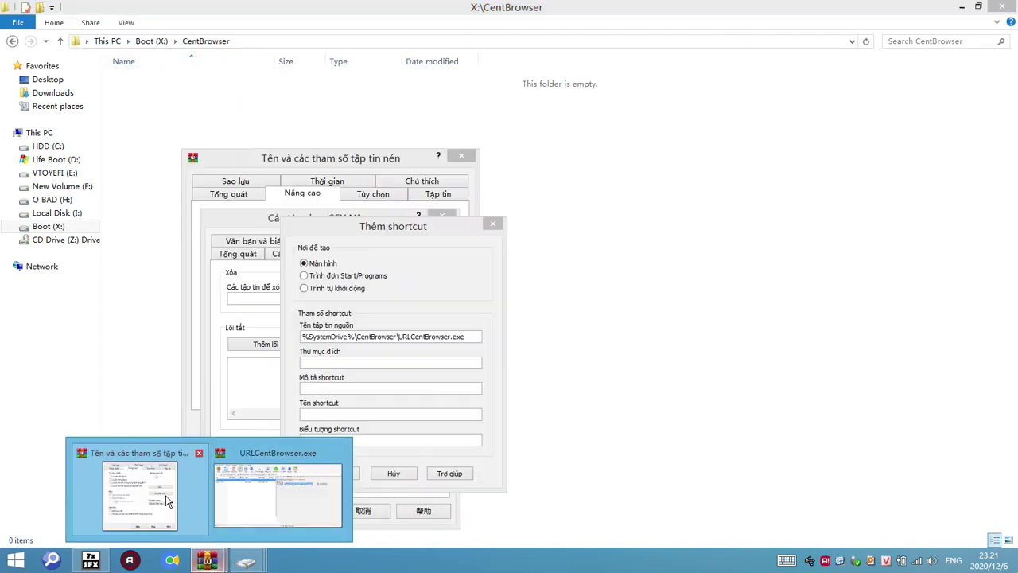
{"action": "left_click", "coordinate": [167, 500]}
{"action": "key", "text": "ctrl+c"}
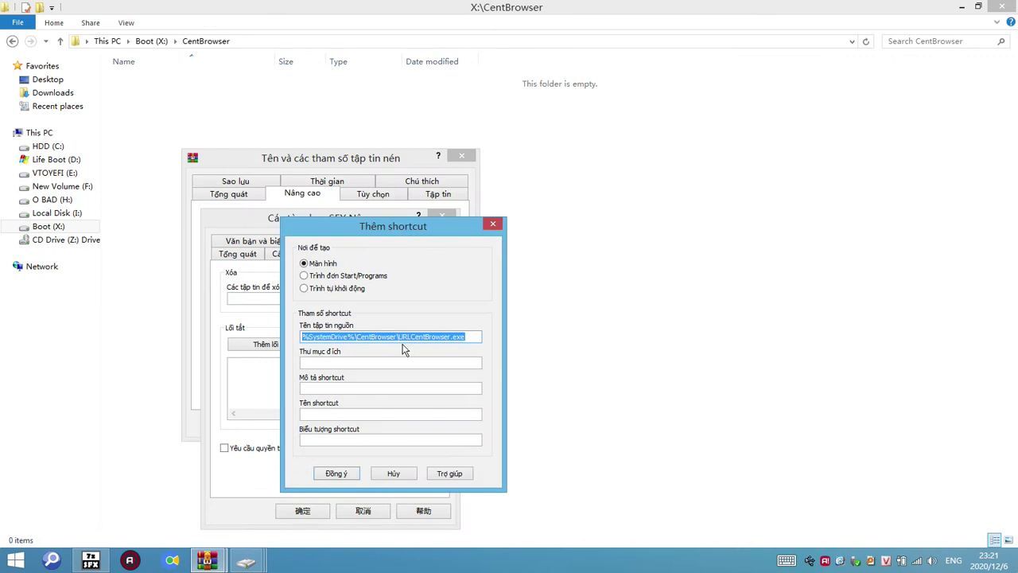
{"action": "left_click", "coordinate": [472, 337]}
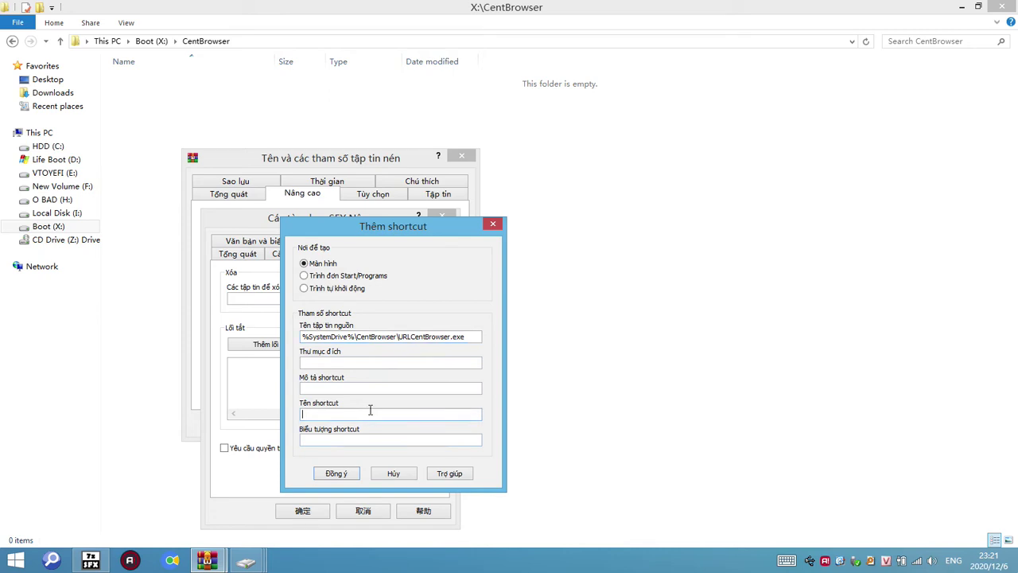
{"action": "key", "text": "ctrl+v"}
{"action": "left_click_drag", "start_coordinate": [394, 414], "coordinate": [261, 419]}
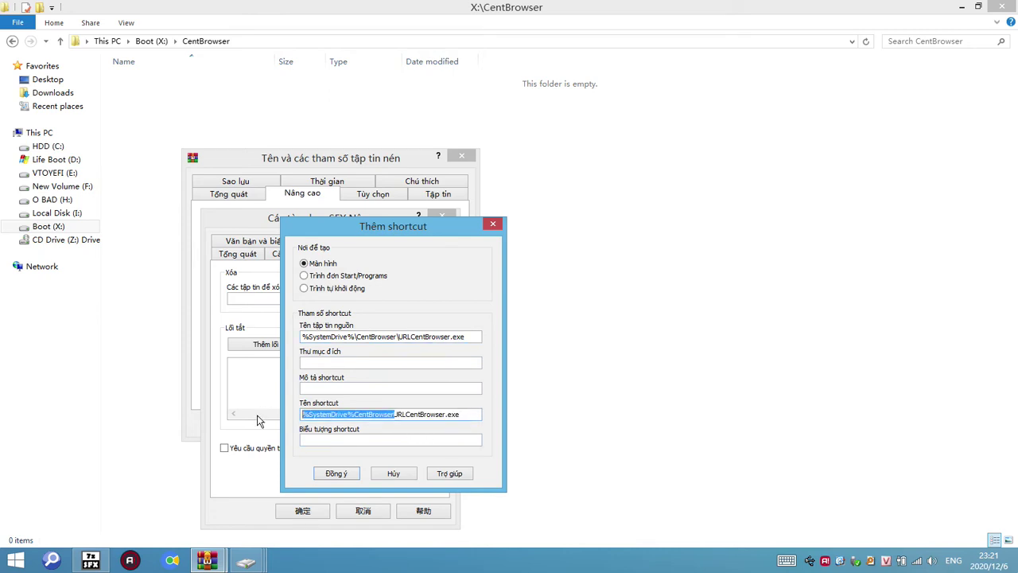
{"action": "key", "text": "ctrl+z"}
{"action": "key", "text": "ctrl+z"}
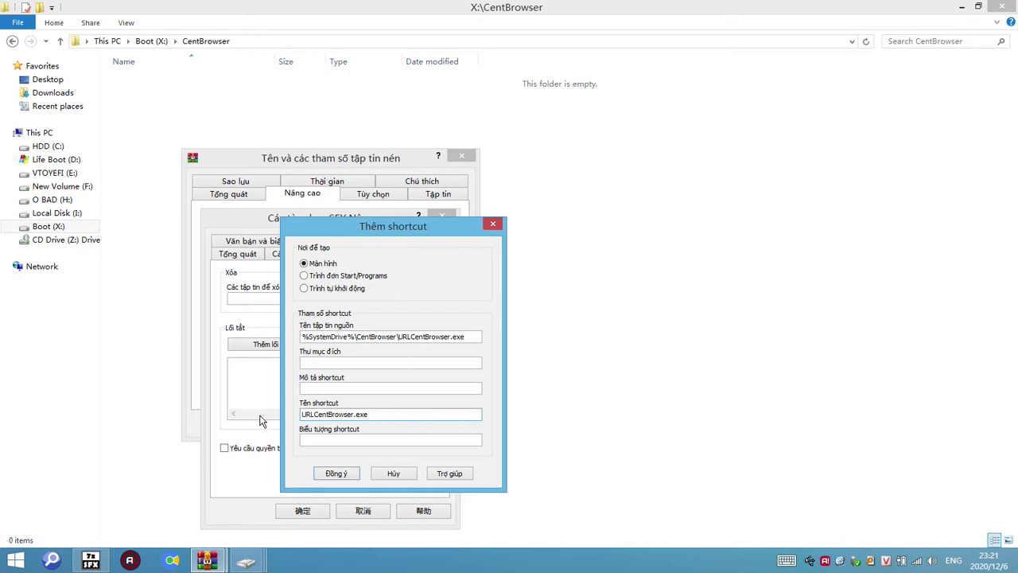
{"action": "left_click", "coordinate": [371, 337]}
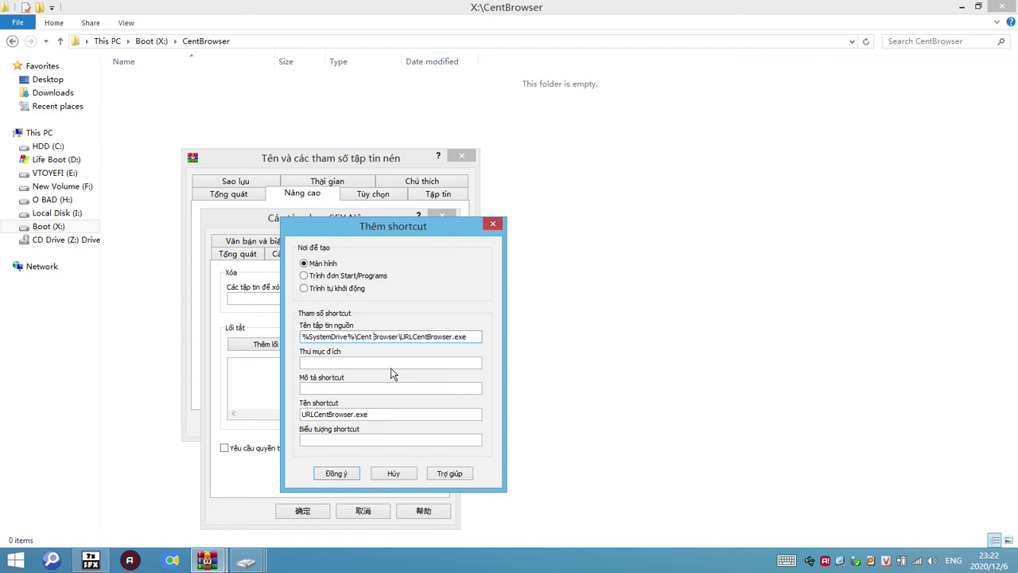
{"action": "key", "text": "BackSpace"}
{"action": "left_click", "coordinate": [397, 336]}
{"action": "type", "text": "\\"}
{"action": "key", "text": "BackSpace"}
Step: Change the shortcut name to URL CentBrowser and review the source file path
{"action": "left_click", "coordinate": [399, 336]}
{"action": "key", "text": "BackSpace"}
{"action": "key", "text": "BackSpace"}
{"action": "key", "text": "BackSpace"}
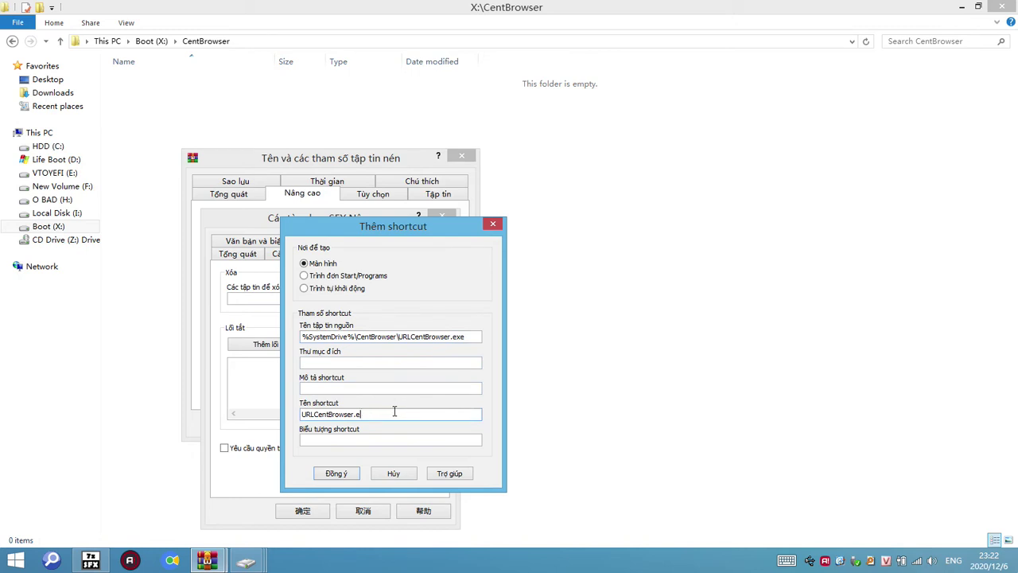
{"action": "key", "text": "BackSpace"}
{"action": "left_click", "coordinate": [316, 413]}
{"action": "left_click_drag", "start_coordinate": [467, 336], "coordinate": [292, 337]}
{"action": "left_click", "coordinate": [398, 337]}
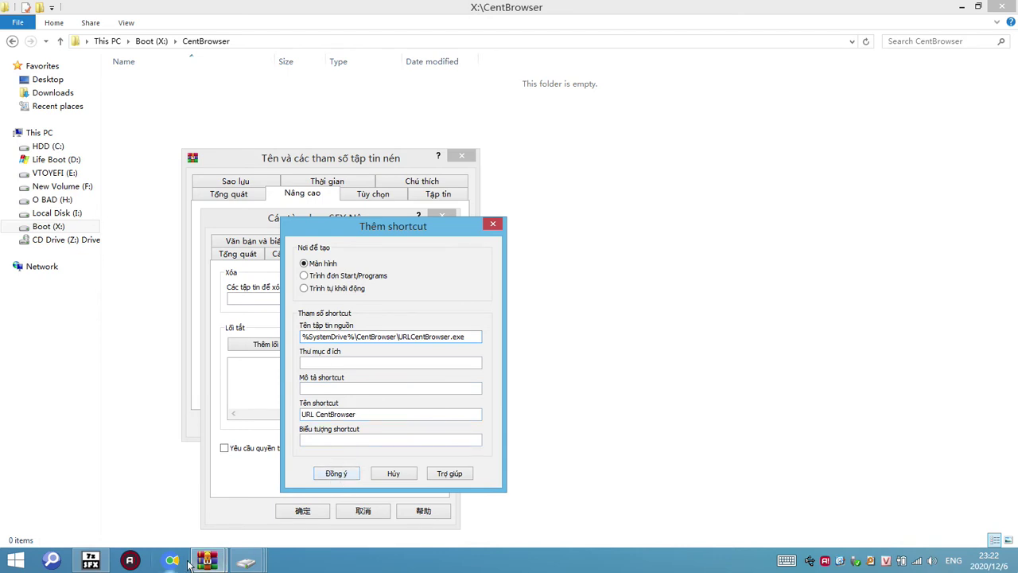
Step: Close the URLCentBrowser.exe archive after checking its shortcut names, and add the URL CentBrowser desktop shortcut to the SFX options
{"action": "mouse_move", "coordinate": [207, 560]}
{"action": "left_click", "coordinate": [255, 509]}
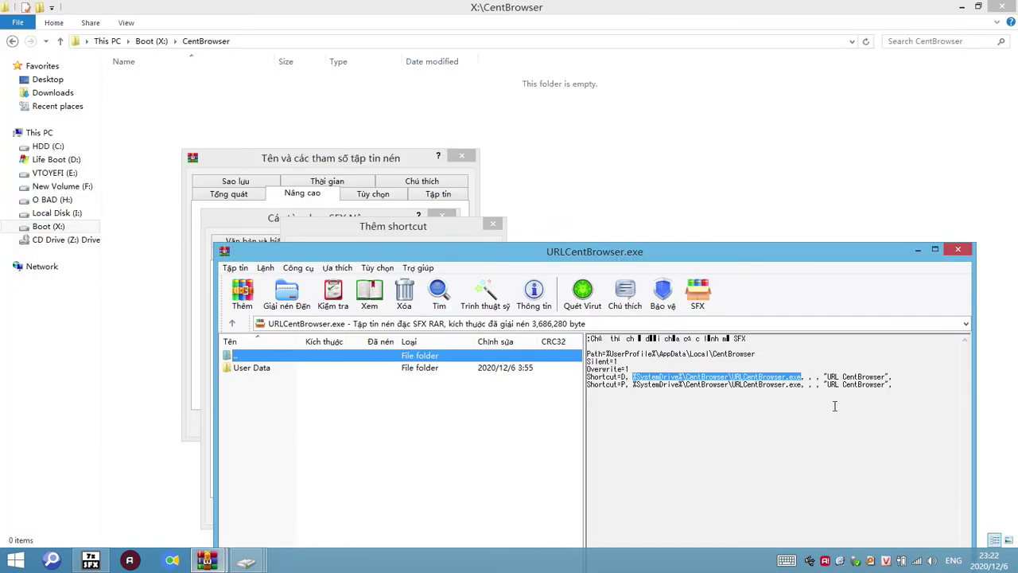
{"action": "left_click_drag", "start_coordinate": [827, 384], "coordinate": [888, 384]}
{"action": "left_click", "coordinate": [957, 249]}
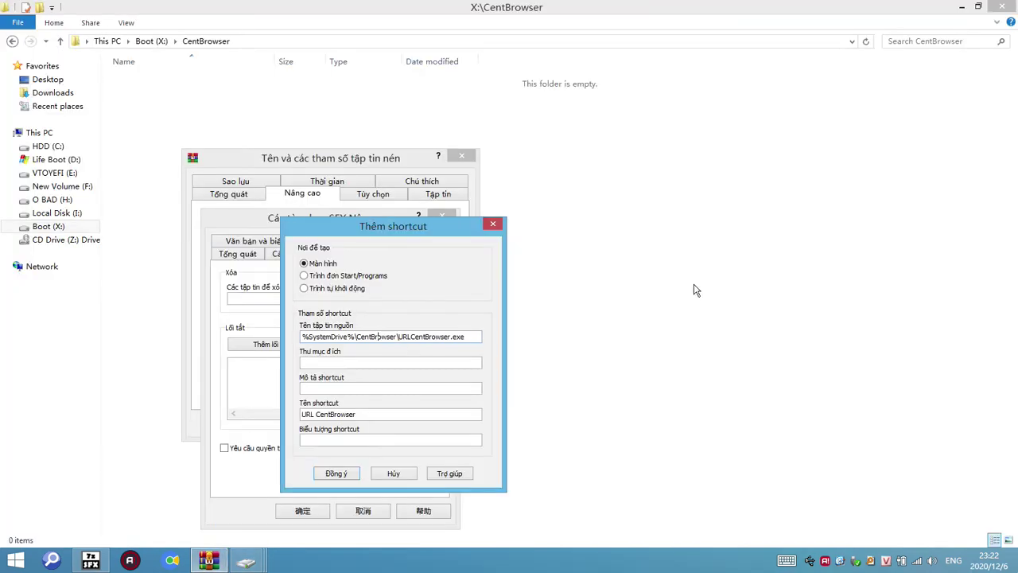
{"action": "left_click_drag", "start_coordinate": [356, 414], "coordinate": [302, 414]}
{"action": "left_click", "coordinate": [348, 474]}
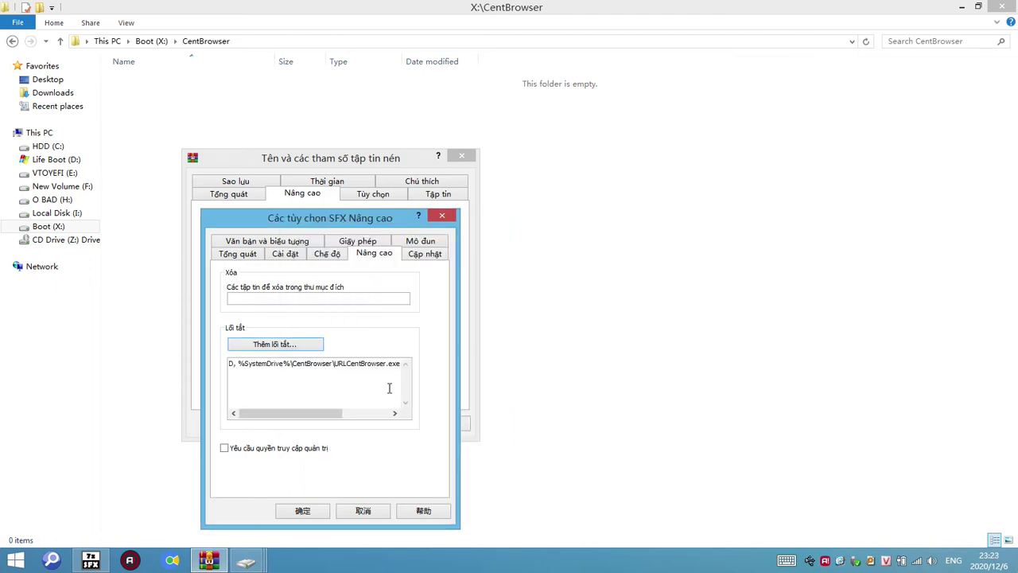
Step: Set the SFX update mode to extract and replace files, with all existing files overwritten
{"action": "left_click", "coordinate": [436, 253]}
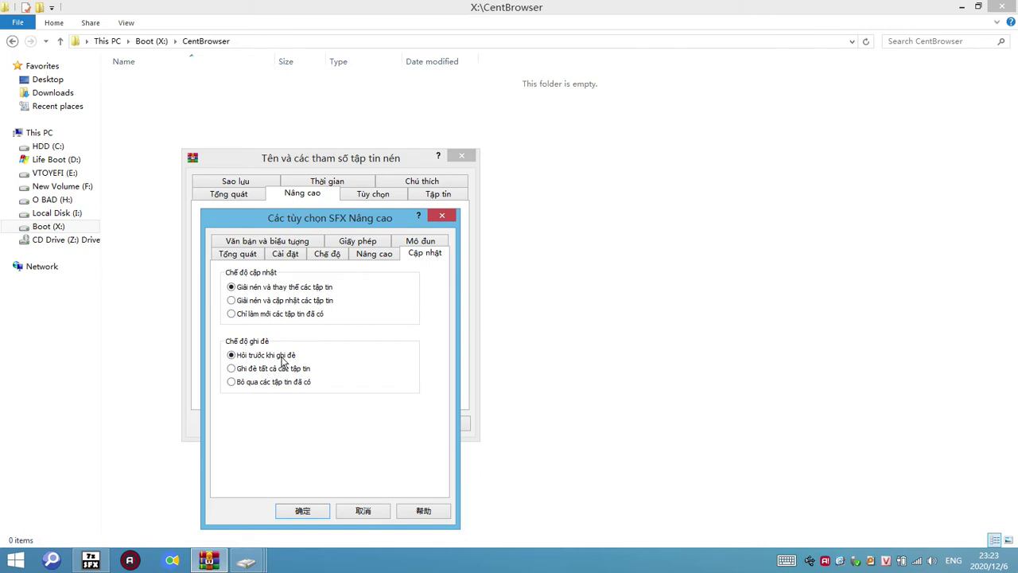
{"action": "left_click", "coordinate": [248, 371]}
{"action": "left_click", "coordinate": [294, 301]}
{"action": "left_click", "coordinate": [293, 287]}
Step: Load CentBrowser.ico from the HDD (C:) drive as the SFX icon
{"action": "left_click", "coordinate": [421, 241]}
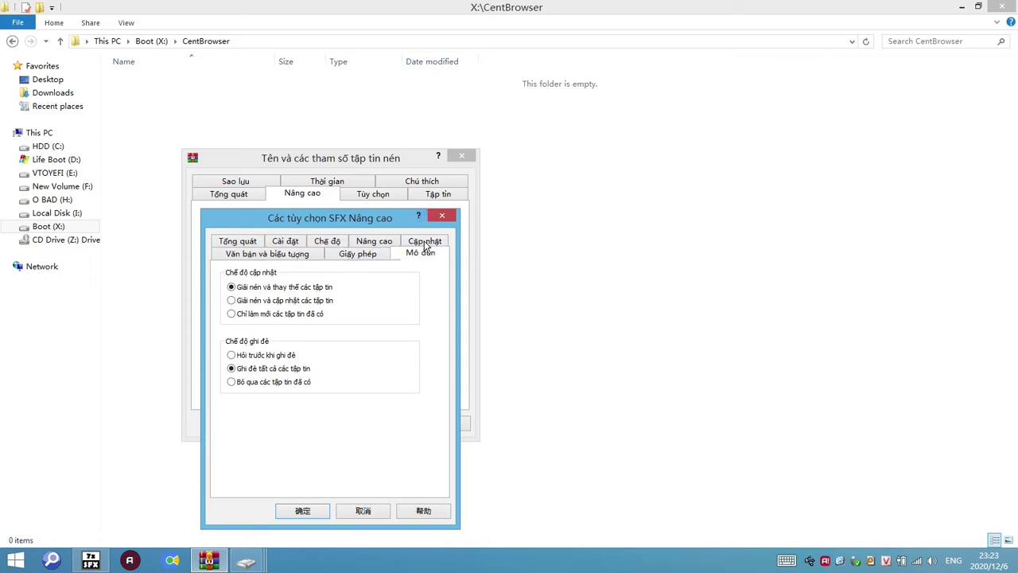
{"action": "left_click", "coordinate": [362, 253]}
{"action": "left_click", "coordinate": [269, 254]}
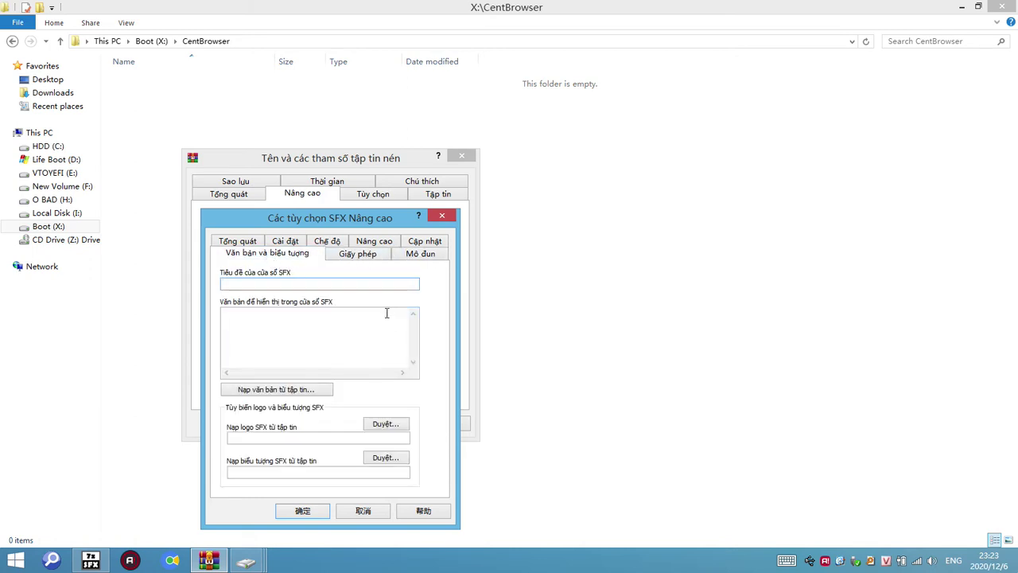
{"action": "left_click", "coordinate": [392, 460]}
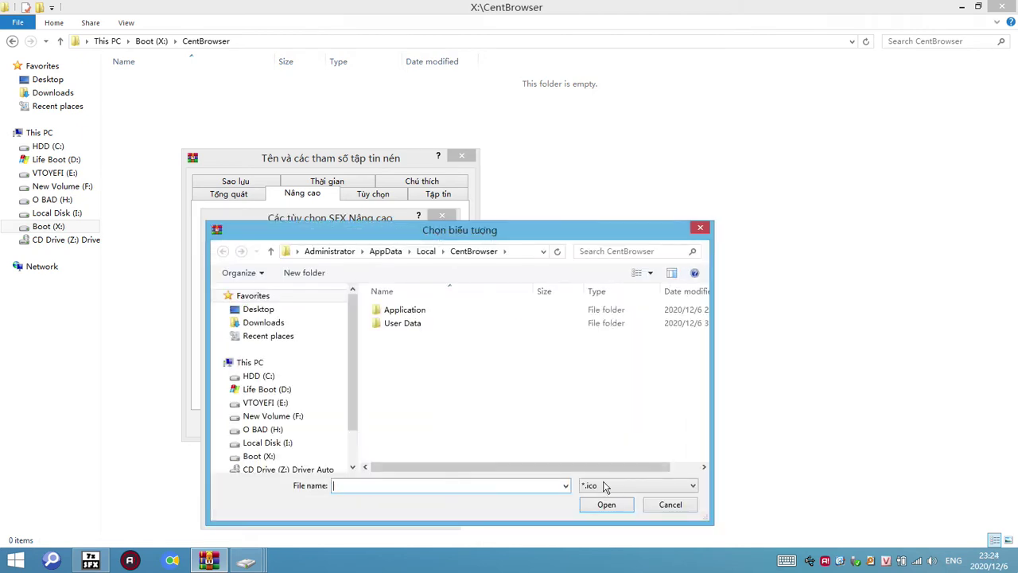
{"action": "left_click", "coordinate": [613, 487]}
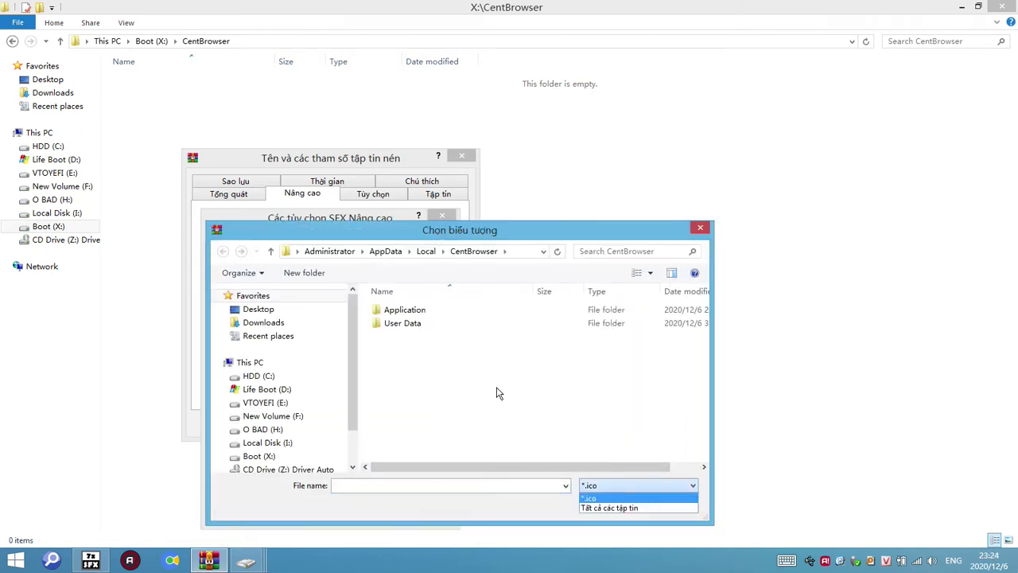
{"action": "left_click", "coordinate": [493, 392]}
{"action": "left_click_drag", "start_coordinate": [353, 353], "coordinate": [356, 385]}
{"action": "left_click", "coordinate": [259, 329]}
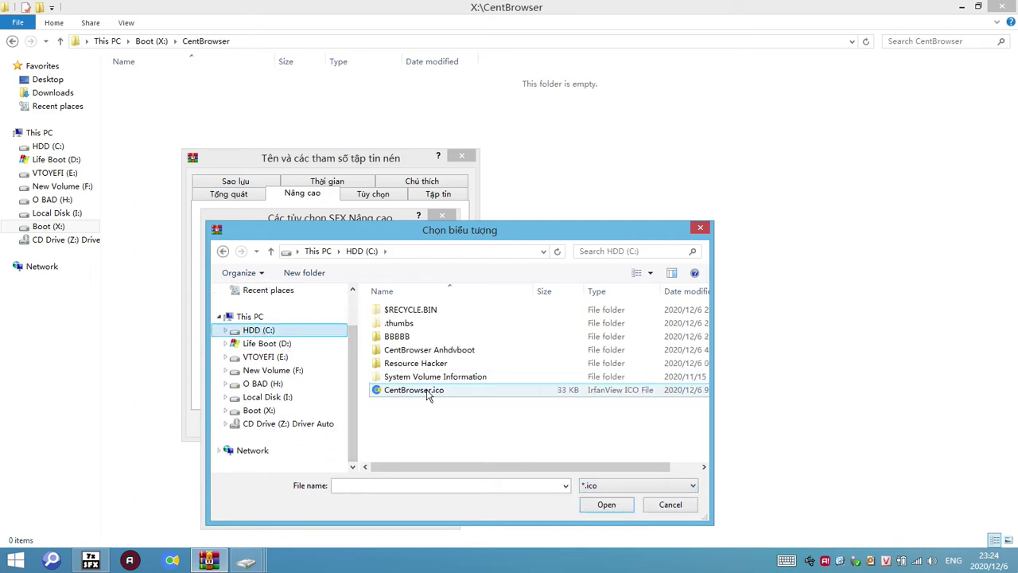
{"action": "left_click", "coordinate": [417, 391]}
{"action": "left_click", "coordinate": [607, 504]}
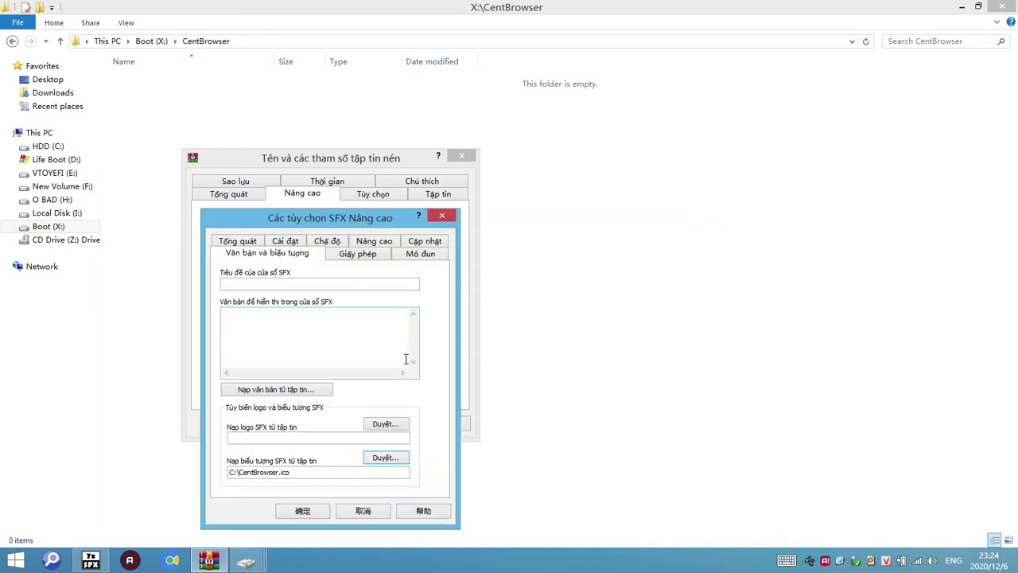
Step: Clear the SFX icon path and accept the advanced SFX options
{"action": "left_click_drag", "start_coordinate": [325, 471], "coordinate": [249, 473]}
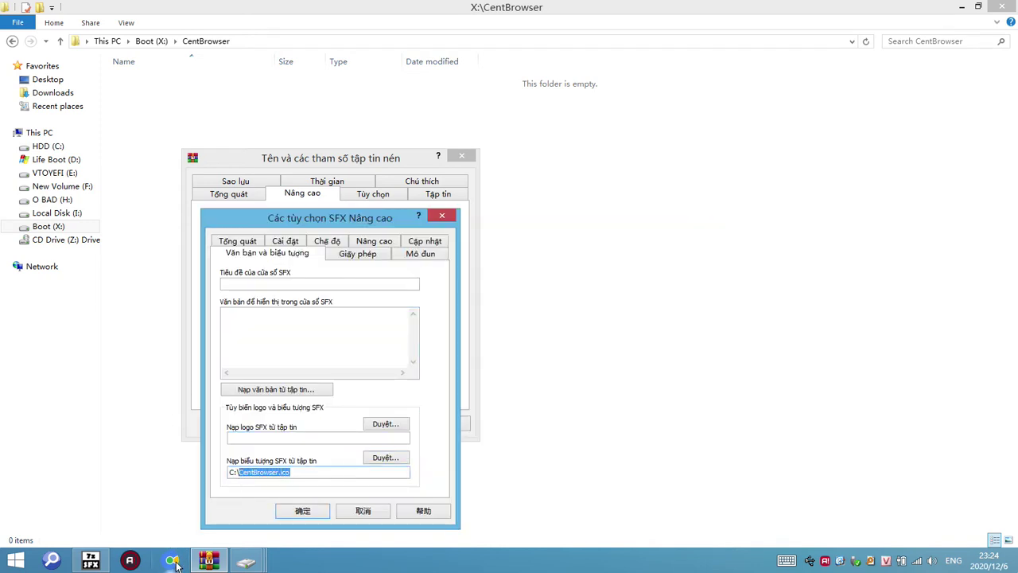
{"action": "left_click", "coordinate": [302, 471]}
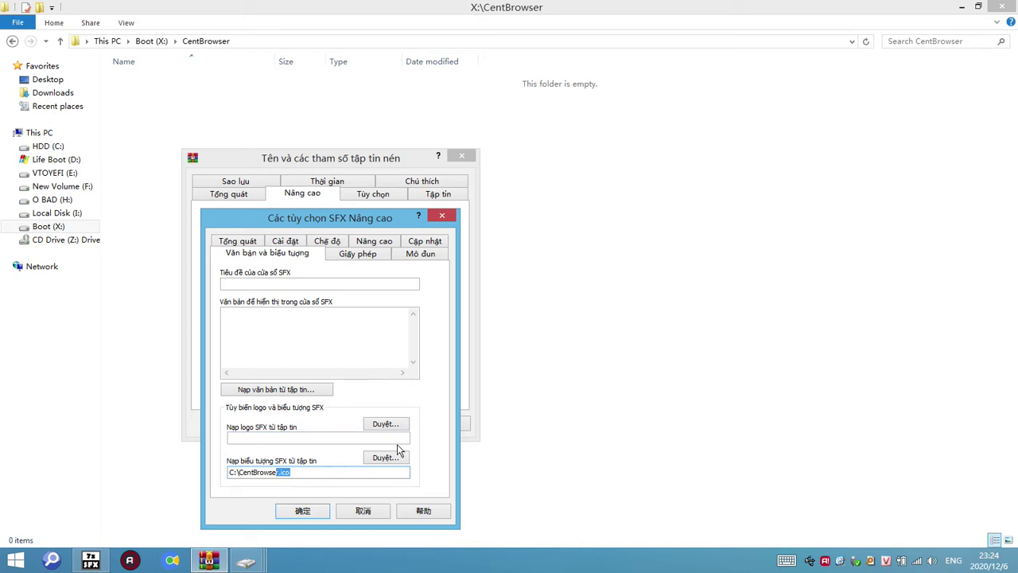
{"action": "left_click_drag", "start_coordinate": [295, 472], "coordinate": [187, 471]}
{"action": "key", "text": "BackSpace"}
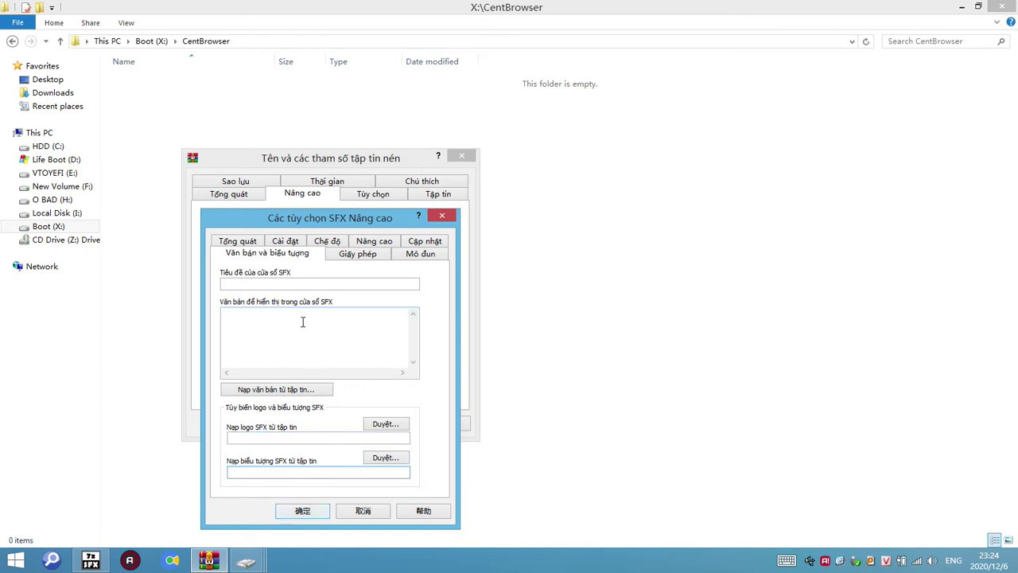
{"action": "left_click", "coordinate": [302, 510]}
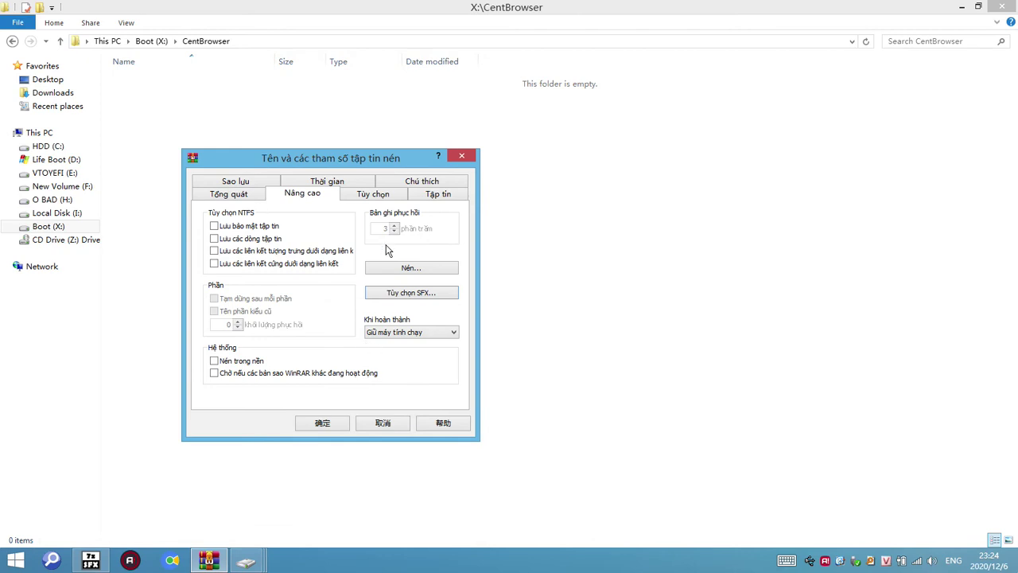
Step: Check the archive name and the SFX extraction path, setup programs, silent mode, shortcut and overwrite settings
{"action": "left_click", "coordinate": [241, 198]}
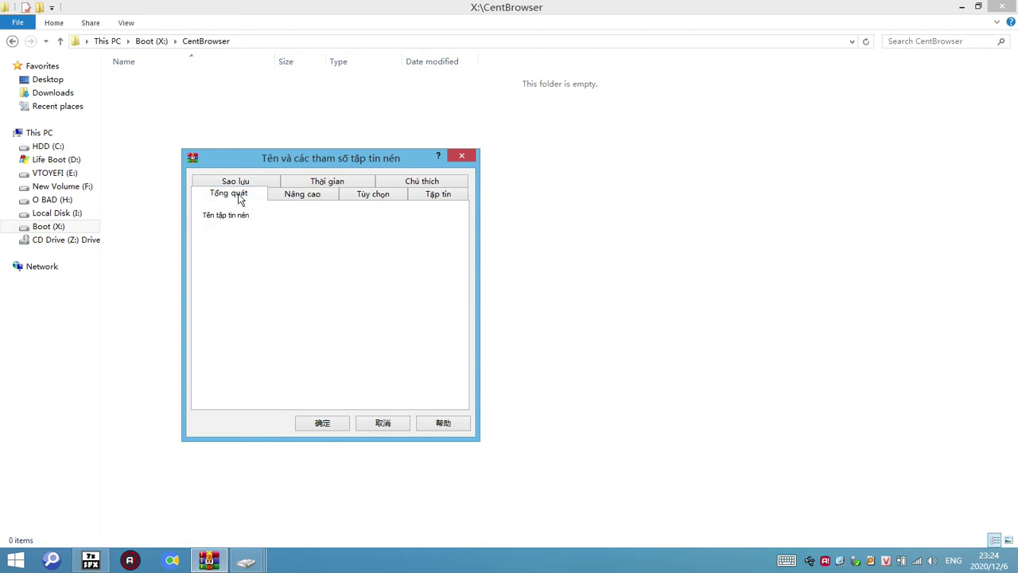
{"action": "left_click", "coordinate": [298, 228]}
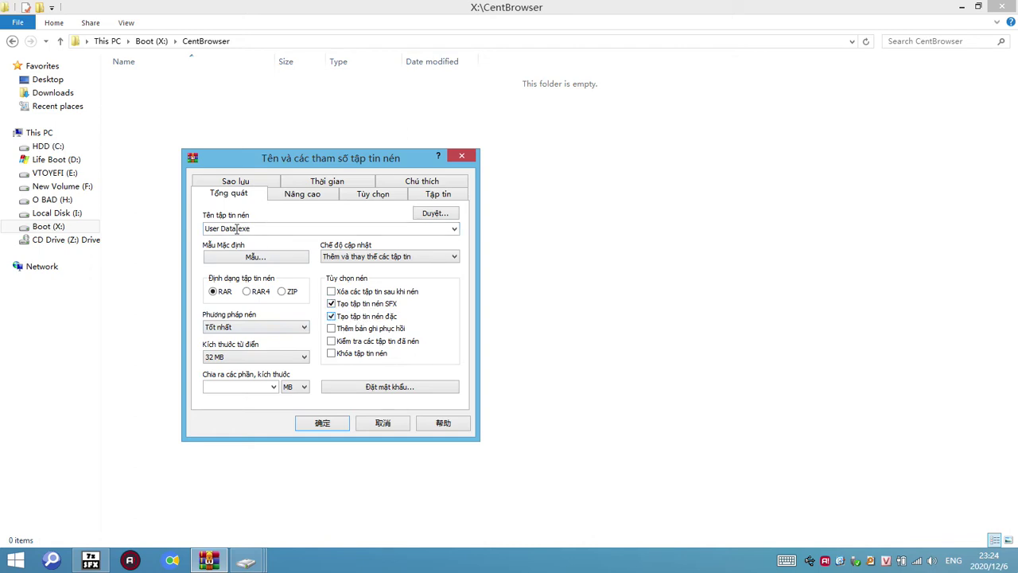
{"action": "left_click", "coordinate": [303, 199]}
{"action": "left_click", "coordinate": [411, 293]}
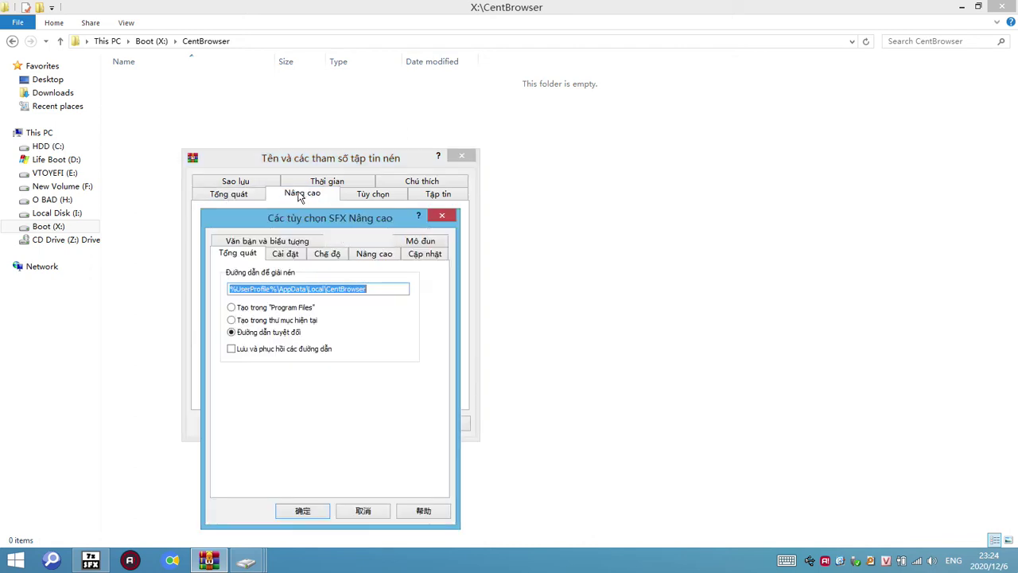
{"action": "left_click", "coordinate": [286, 254]}
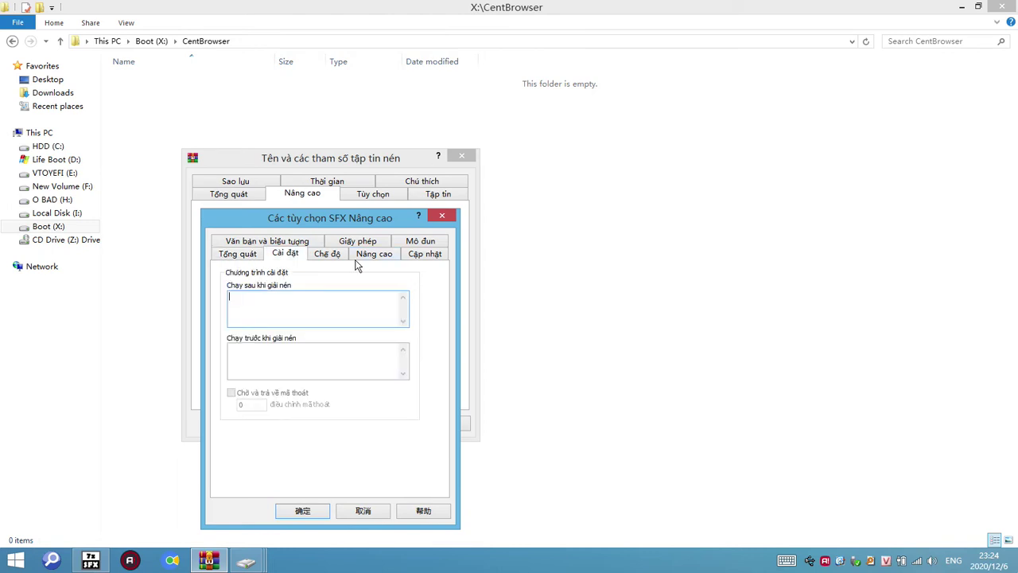
{"action": "left_click", "coordinate": [332, 255]}
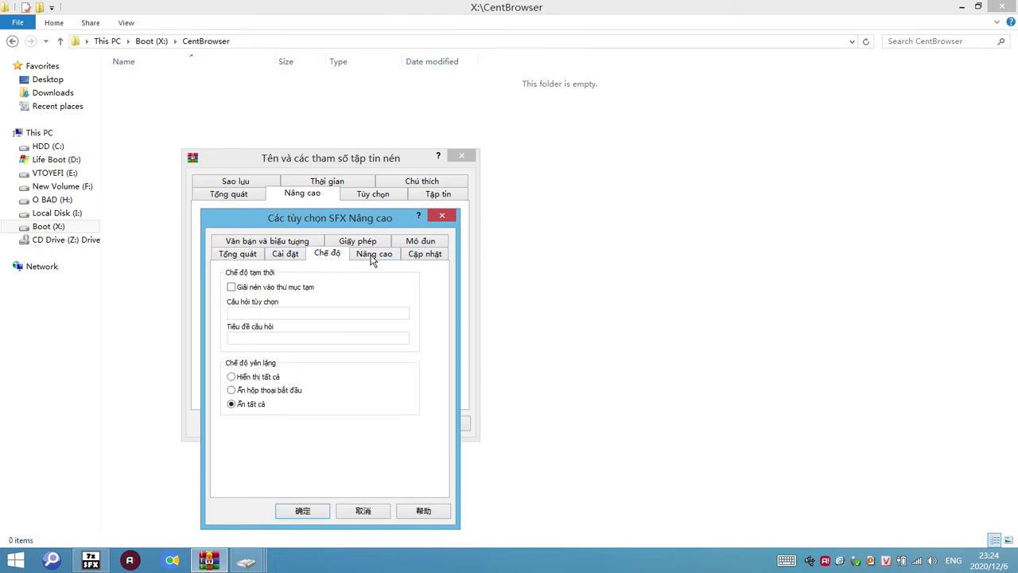
{"action": "left_click", "coordinate": [371, 258]}
{"action": "left_click", "coordinate": [428, 257]}
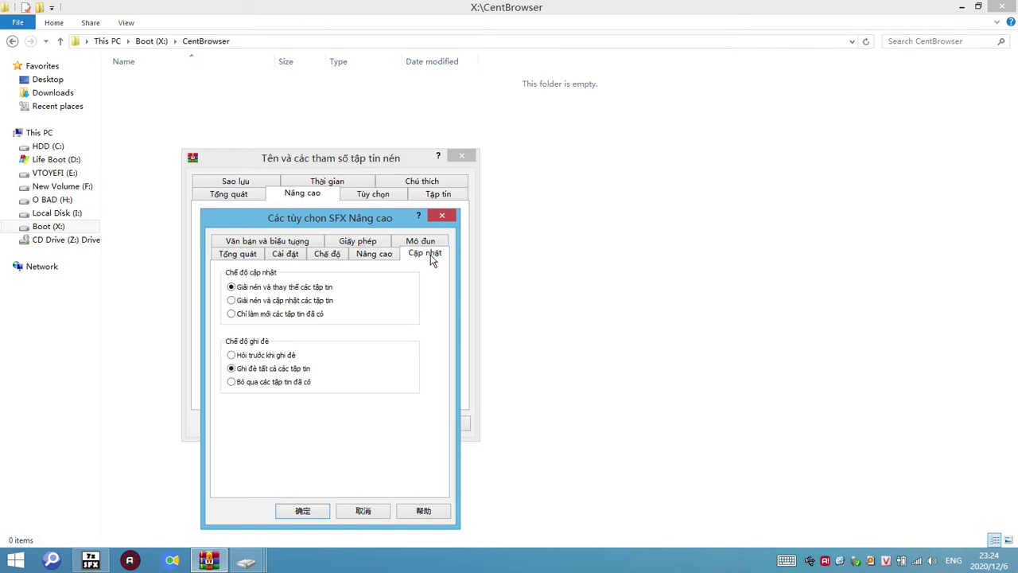
Step: Check the SFX update, module, license, text and icon settings, and close the SFX options with them accepted
{"action": "left_click", "coordinate": [423, 240]}
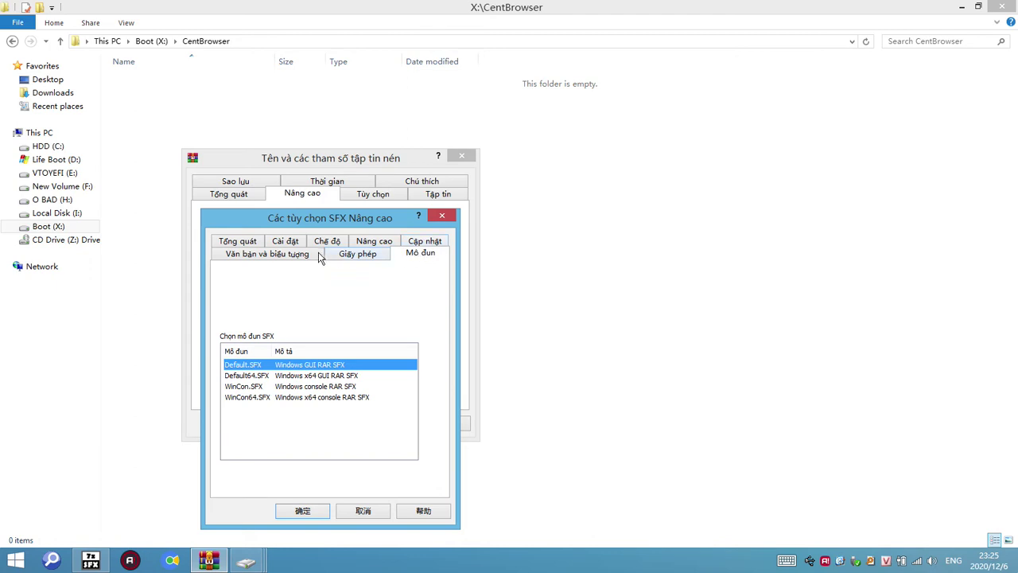
{"action": "left_click", "coordinate": [418, 243]}
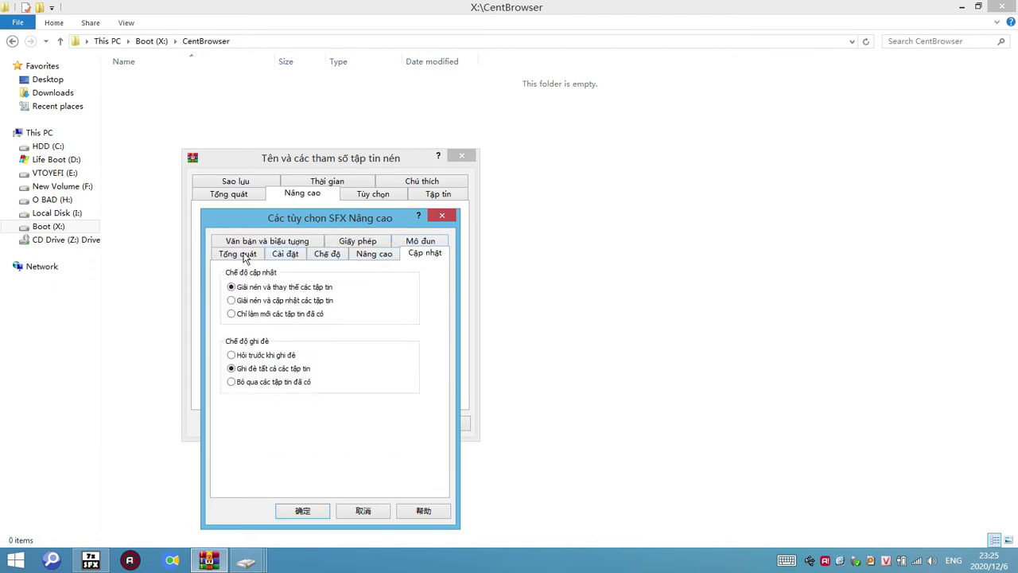
{"action": "left_click", "coordinate": [431, 241]}
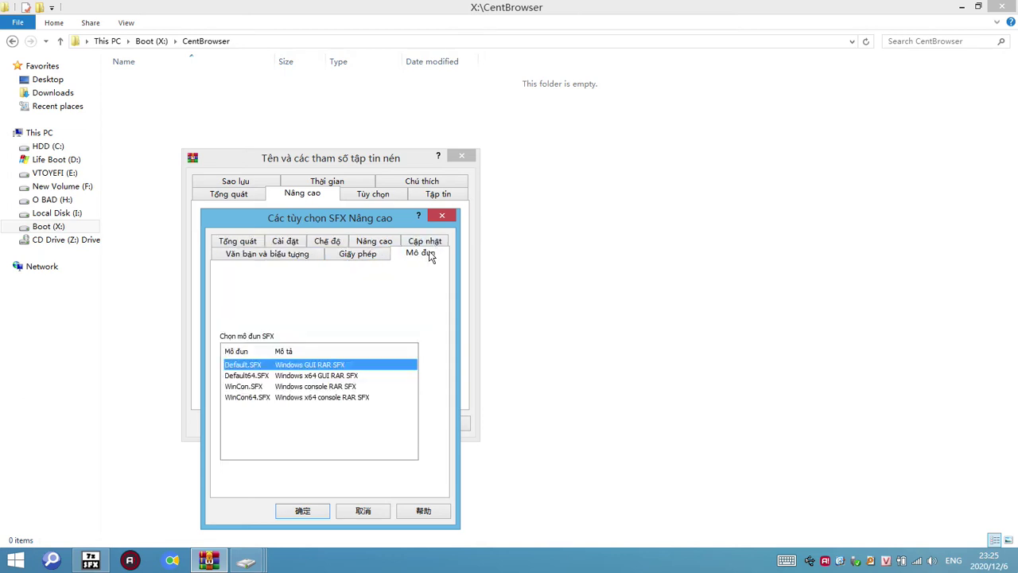
{"action": "left_click", "coordinate": [425, 243]}
{"action": "left_click", "coordinate": [428, 245]}
{"action": "left_click", "coordinate": [428, 245]}
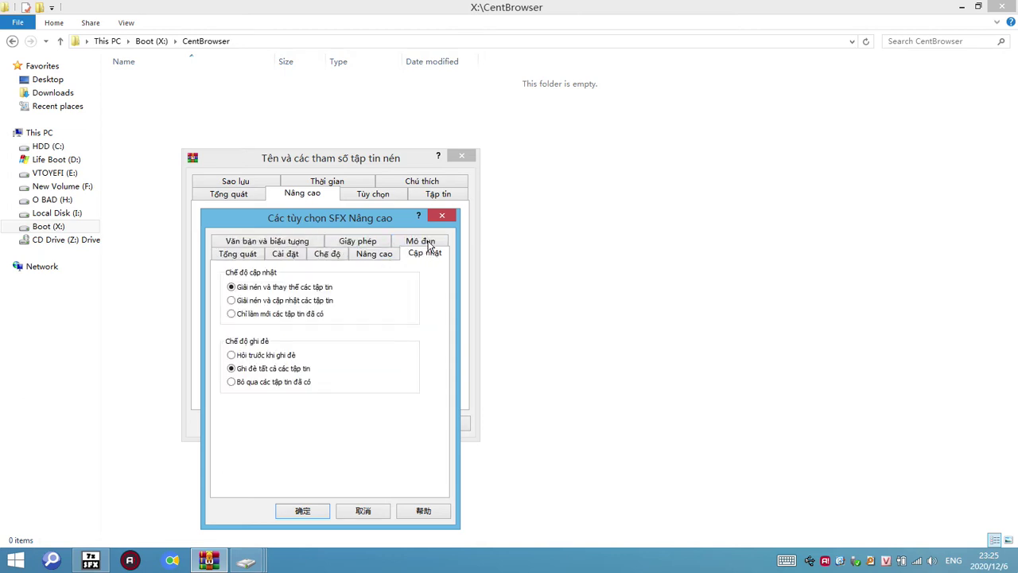
{"action": "left_click", "coordinate": [428, 245]}
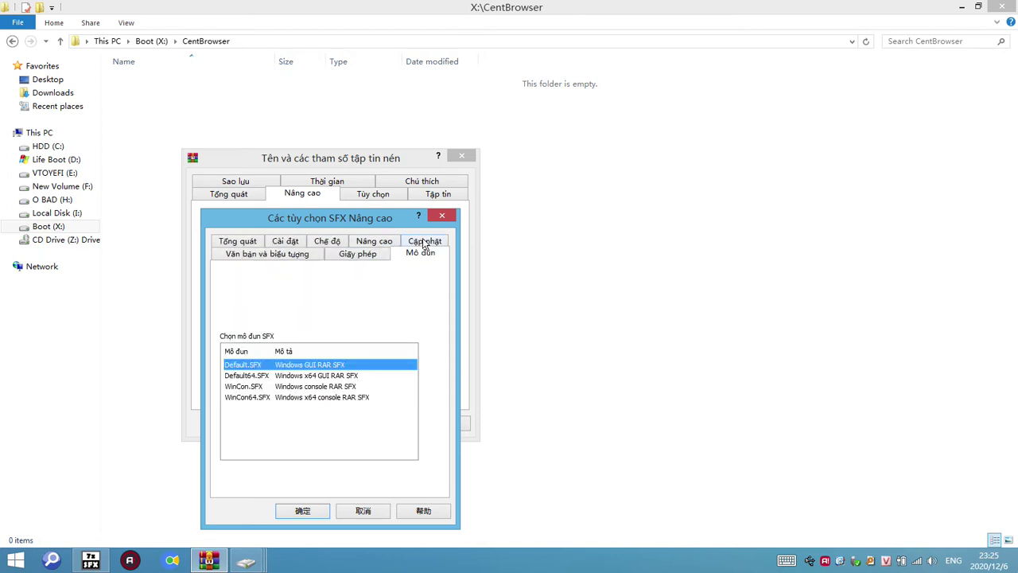
{"action": "left_click", "coordinate": [355, 253]}
{"action": "left_click", "coordinate": [271, 253]}
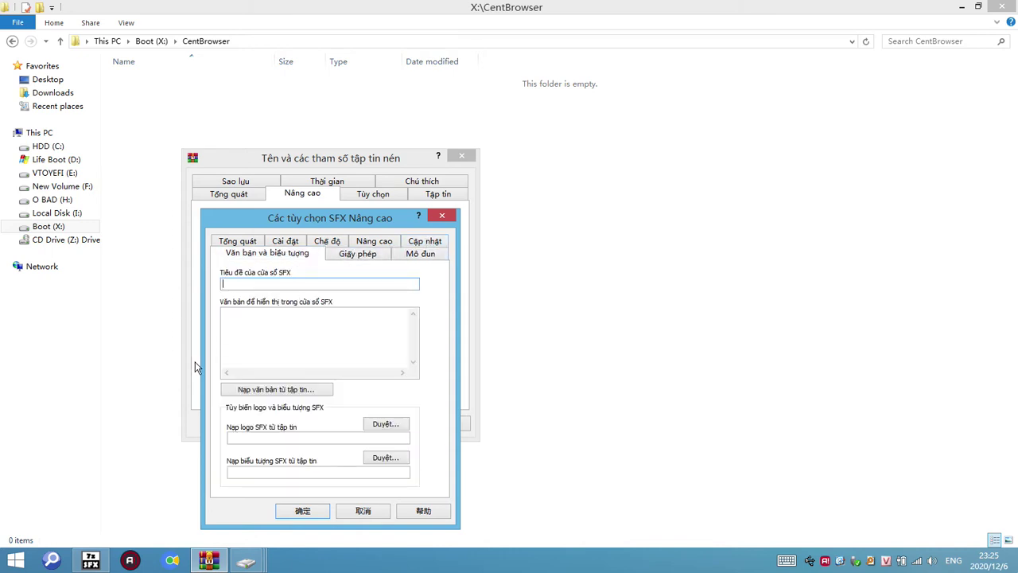
{"action": "left_click", "coordinate": [302, 511]}
Step: Return to the general archive settings and open the existing URLCentBrowser.exe from drive C: in WinRAR
{"action": "left_click", "coordinate": [238, 195]}
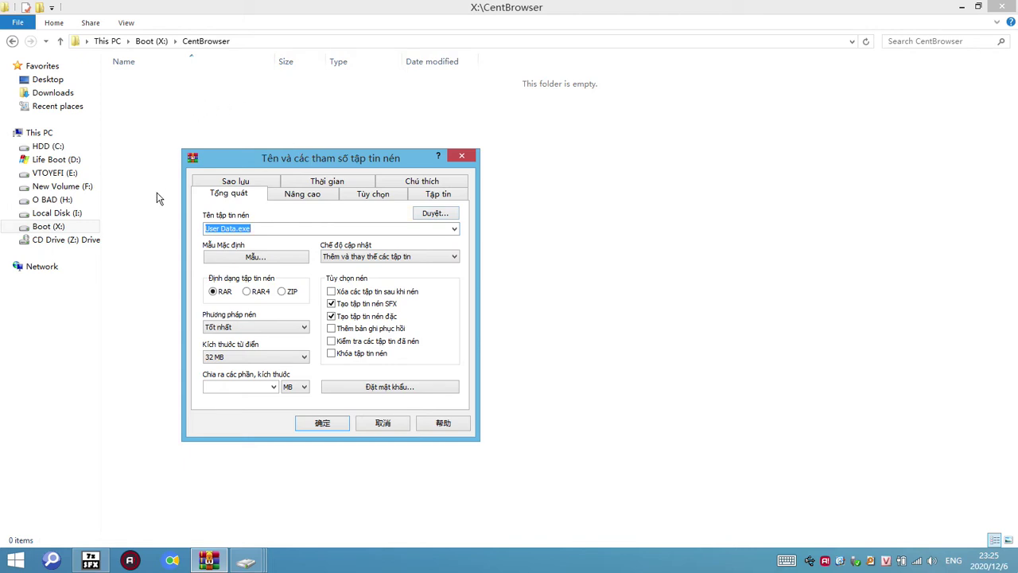
{"action": "left_click", "coordinate": [246, 87]}
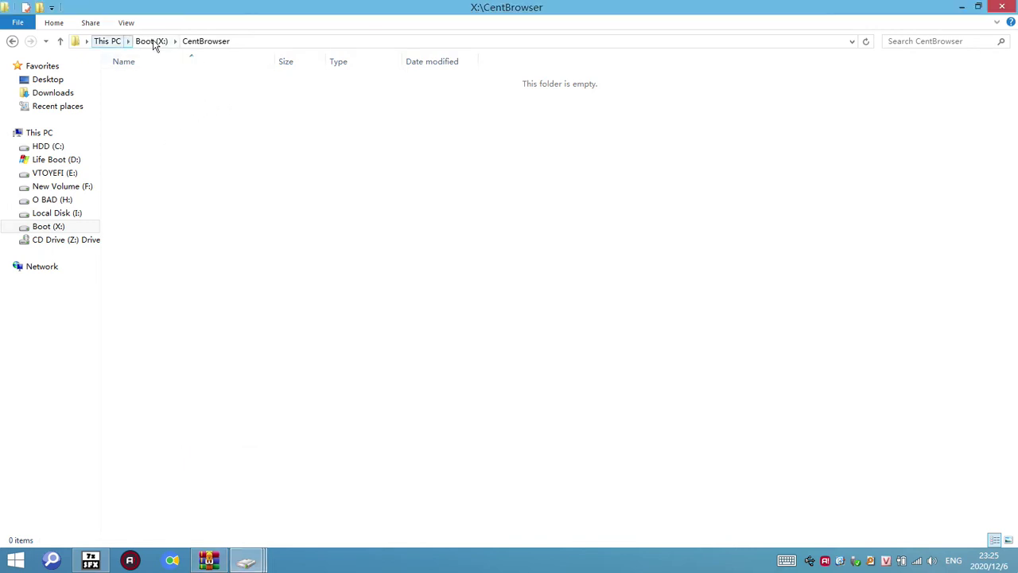
{"action": "left_click", "coordinate": [246, 561]}
{"action": "left_click", "coordinate": [91, 493]}
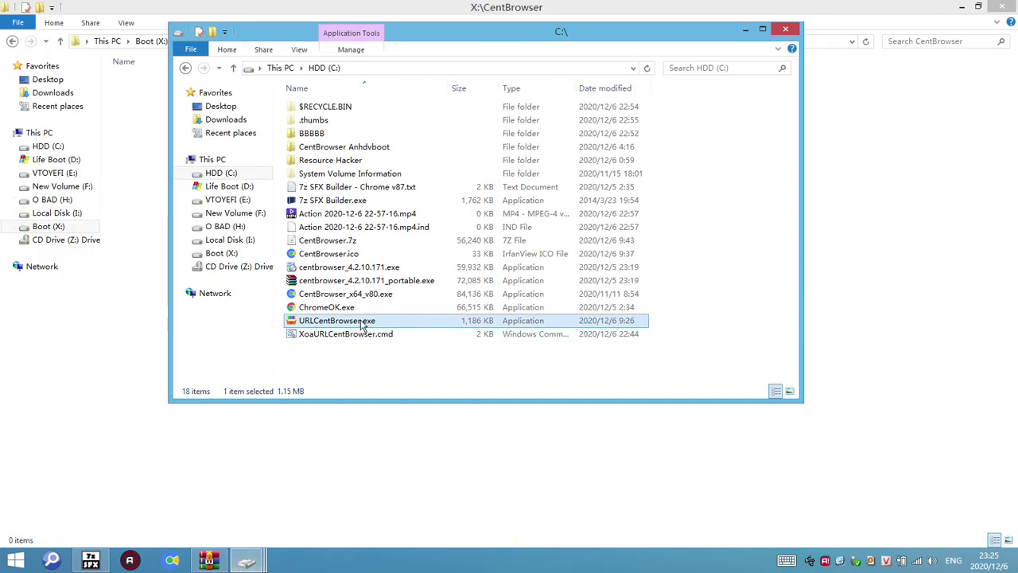
{"action": "right_click", "coordinate": [374, 326]}
{"action": "left_click", "coordinate": [421, 296]}
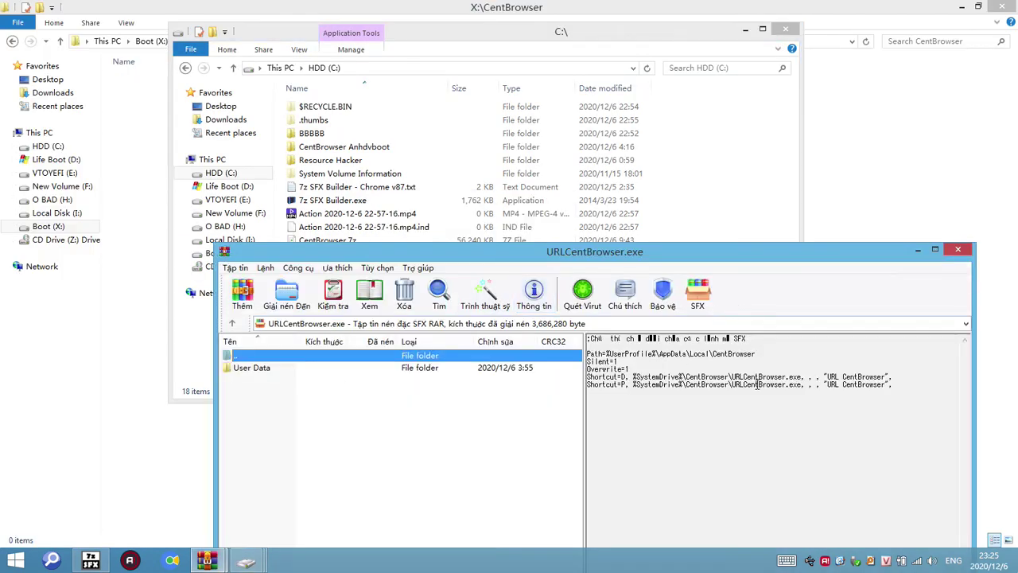
Step: Copy the file name URLCentBrowser.exe from the desktop shortcut line in the archive's SFX comment
{"action": "left_click_drag", "start_coordinate": [733, 376], "coordinate": [792, 378]}
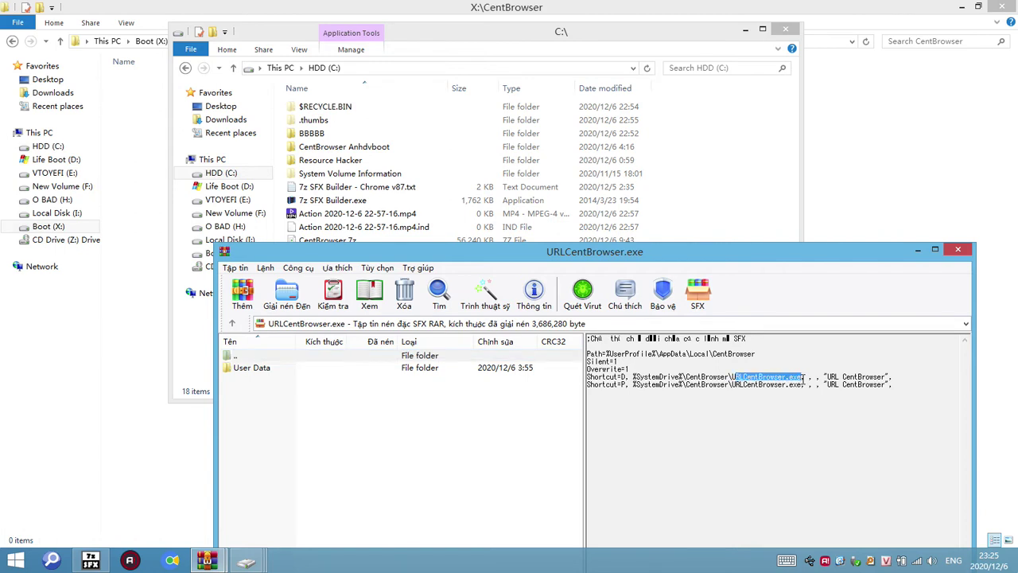
{"action": "left_click", "coordinate": [802, 378]}
{"action": "left_click_drag", "start_coordinate": [792, 377], "coordinate": [747, 384]}
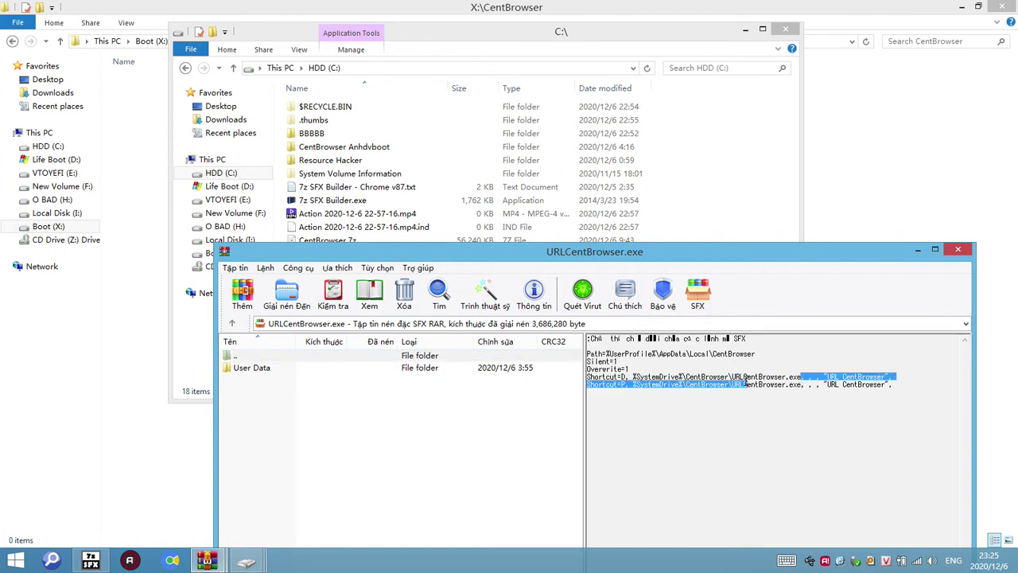
{"action": "left_click", "coordinate": [802, 377]}
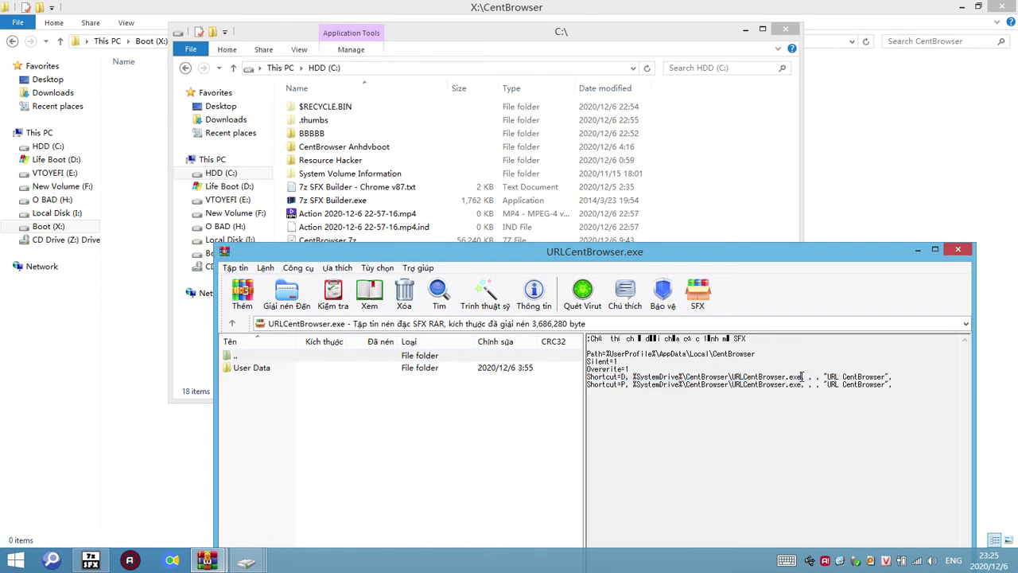
{"action": "left_click_drag", "start_coordinate": [801, 377], "coordinate": [750, 377]}
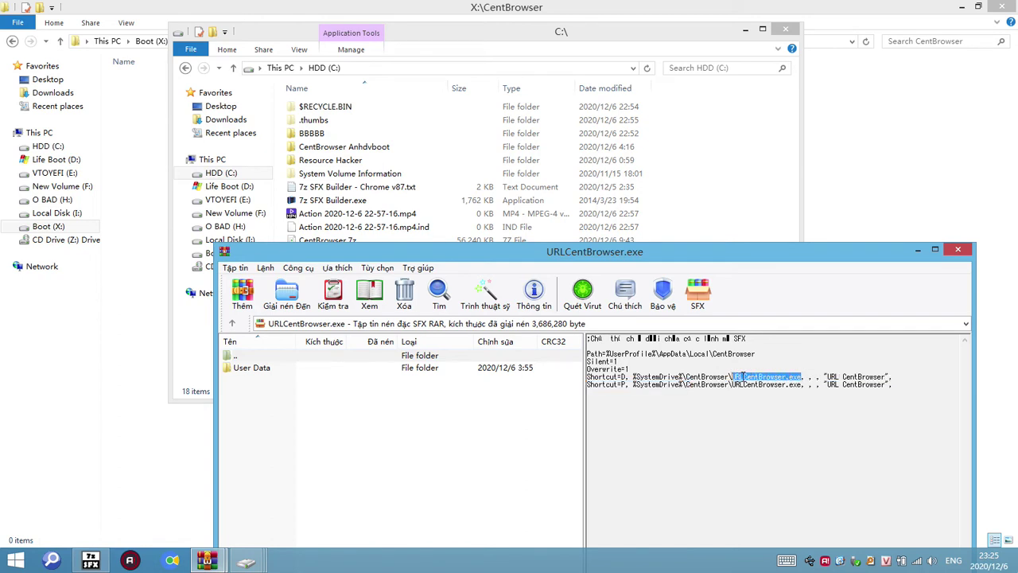
{"action": "right_click", "coordinate": [745, 379]}
{"action": "left_click", "coordinate": [786, 416]}
Step: Replace the new archive's name with the copied URLCentBrowser.exe and open the list of previous archive names
{"action": "mouse_move", "coordinate": [211, 558]}
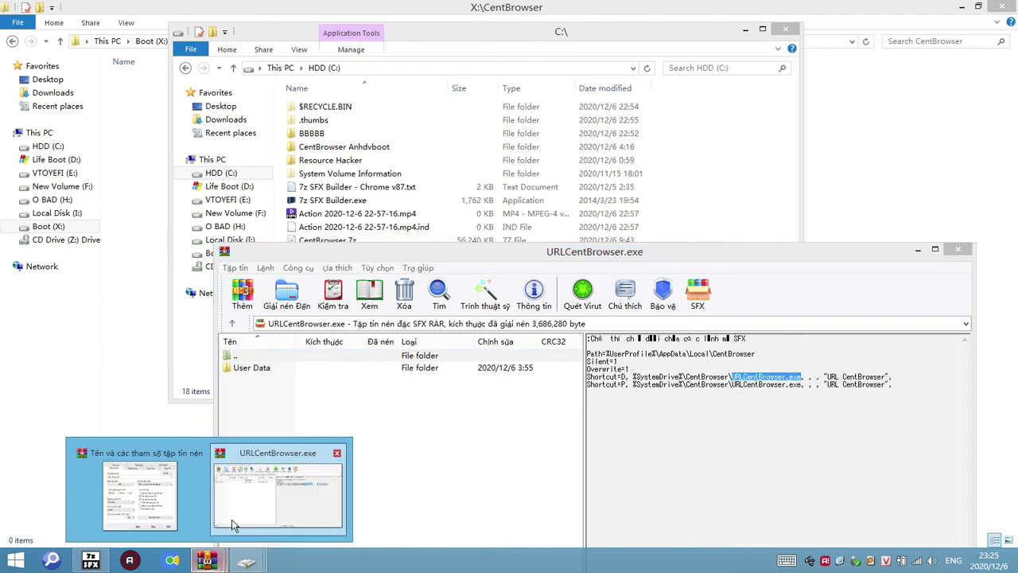
{"action": "left_click", "coordinate": [139, 489]}
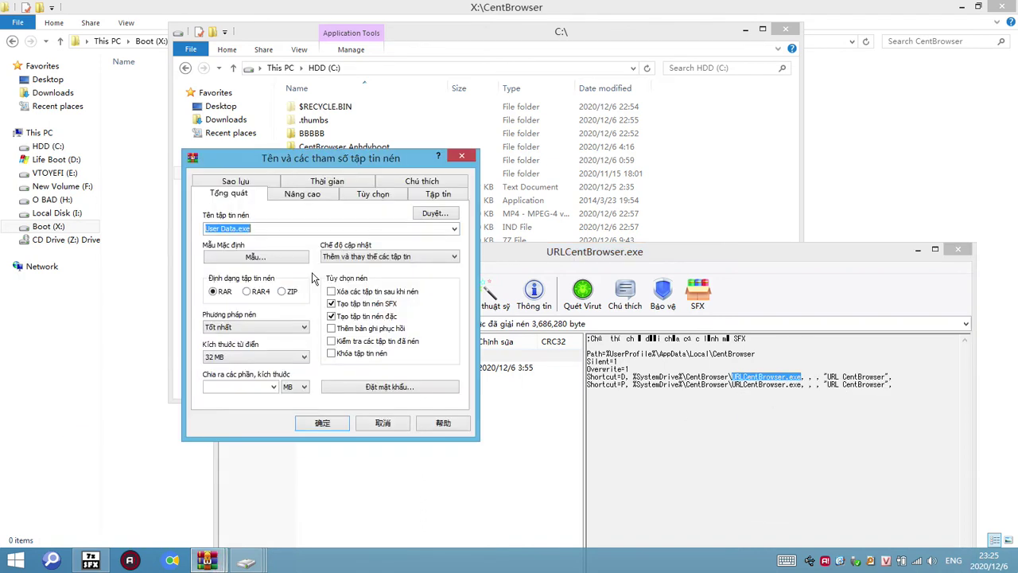
{"action": "right_click", "coordinate": [244, 231]}
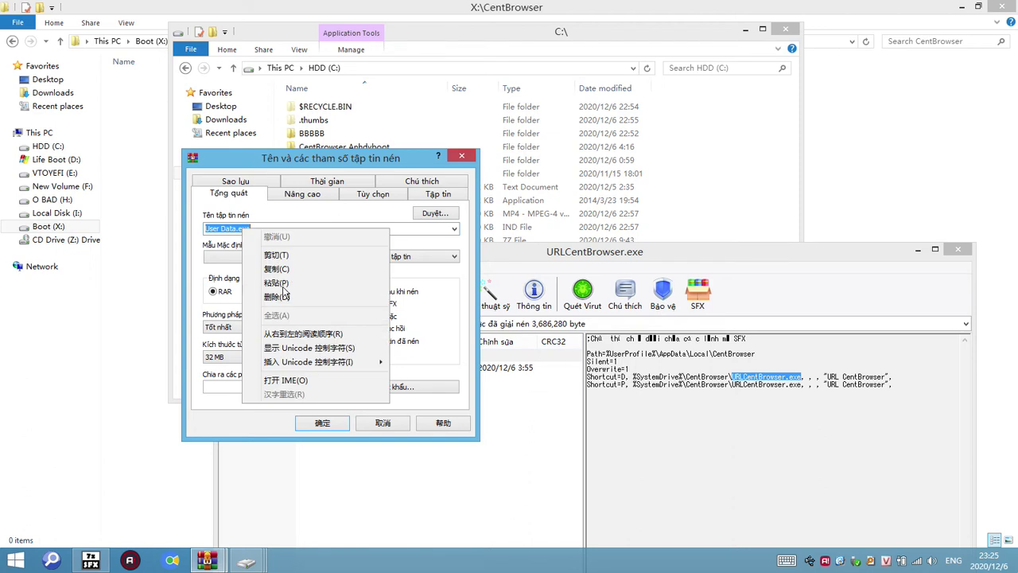
{"action": "left_click", "coordinate": [288, 285]}
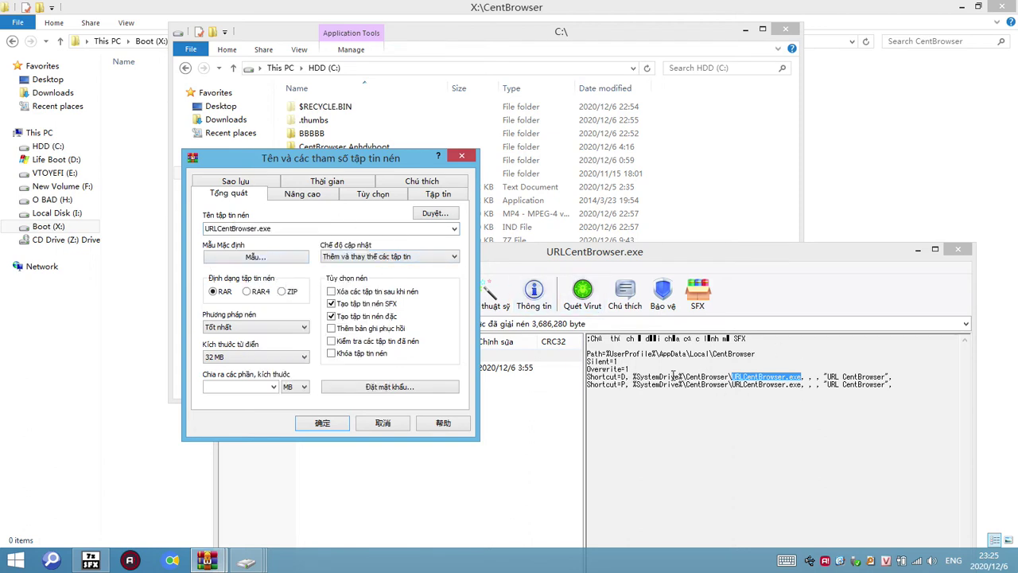
{"action": "left_click", "coordinate": [456, 228]}
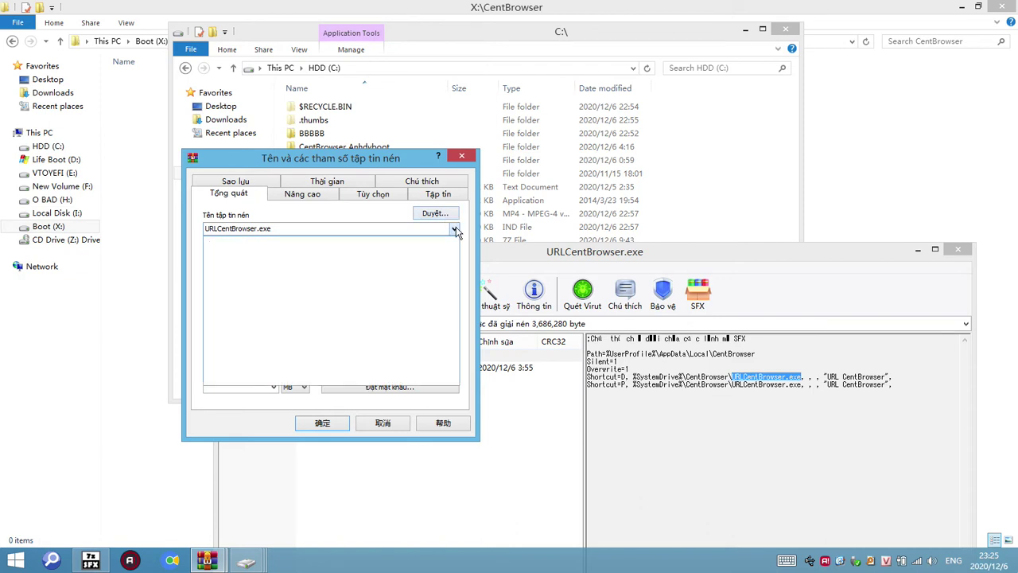
Step: Set the archive's save location to the CentBrowser folder on Boot (X:), keeping the file name URLCentBrowser.exe
{"action": "left_click", "coordinate": [448, 216]}
{"action": "left_click", "coordinate": [445, 215]}
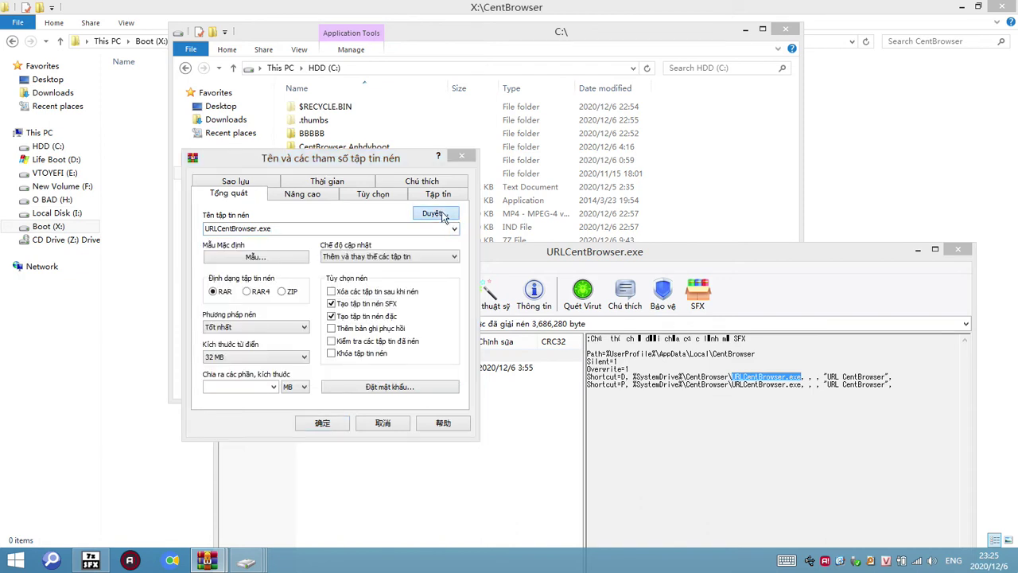
{"action": "scroll", "coordinate": [287, 350], "scroll_direction": "down", "scroll_amount": 2}
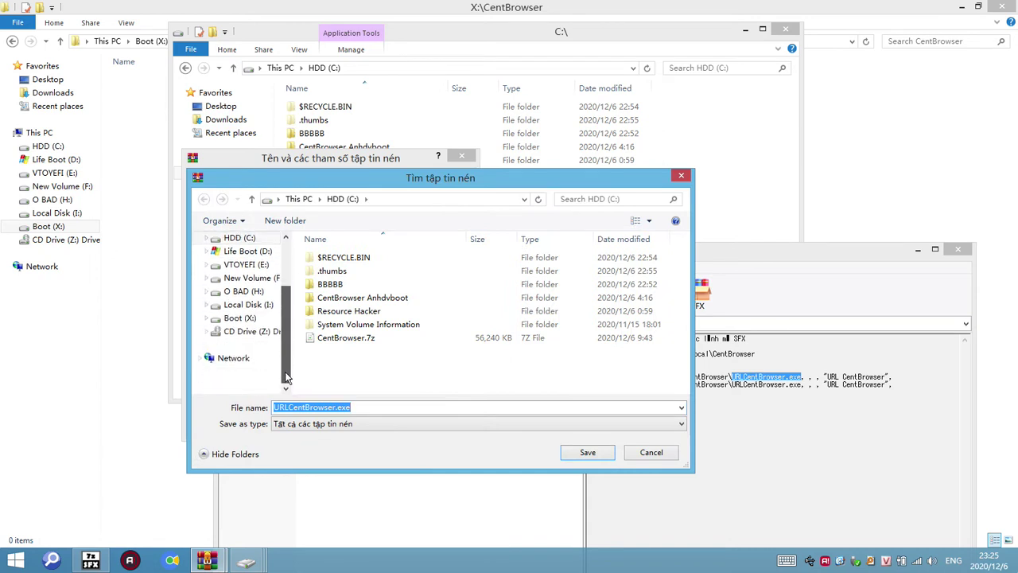
{"action": "left_click", "coordinate": [241, 345]}
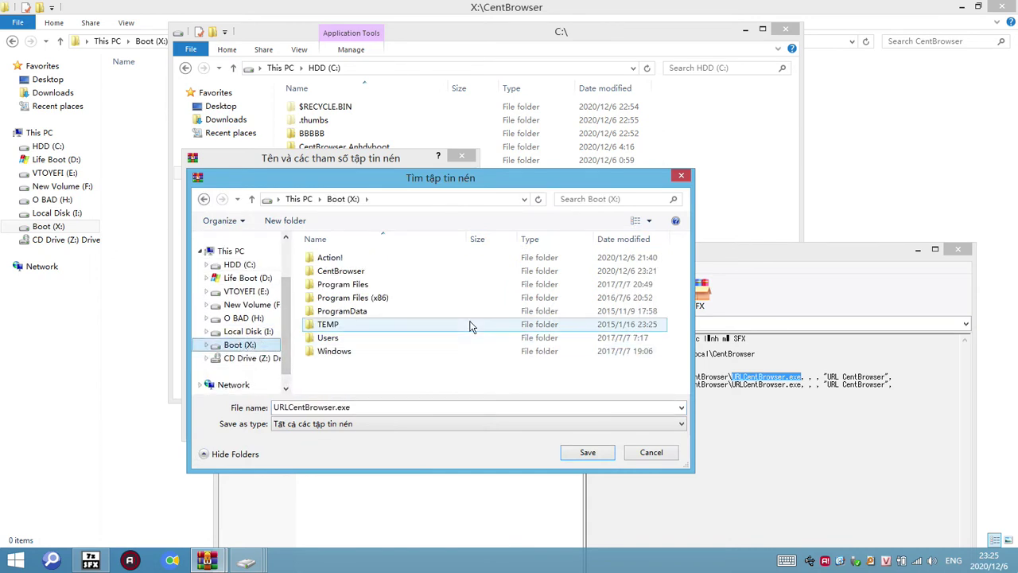
{"action": "left_click", "coordinate": [814, 255]}
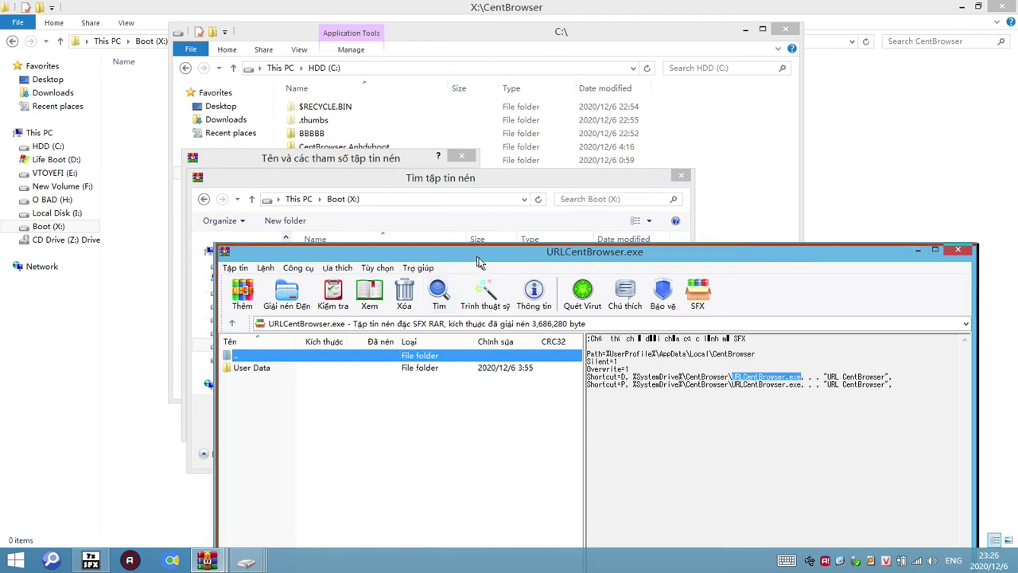
{"action": "left_click_drag", "start_coordinate": [476, 259], "coordinate": [765, 273]}
{"action": "left_click", "coordinate": [402, 182]}
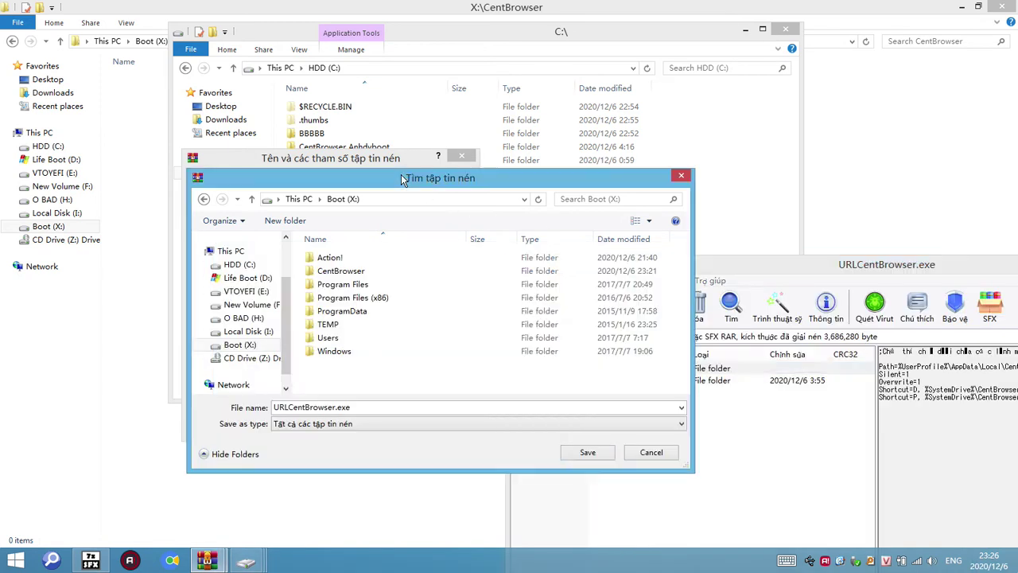
{"action": "double_click", "coordinate": [359, 275]}
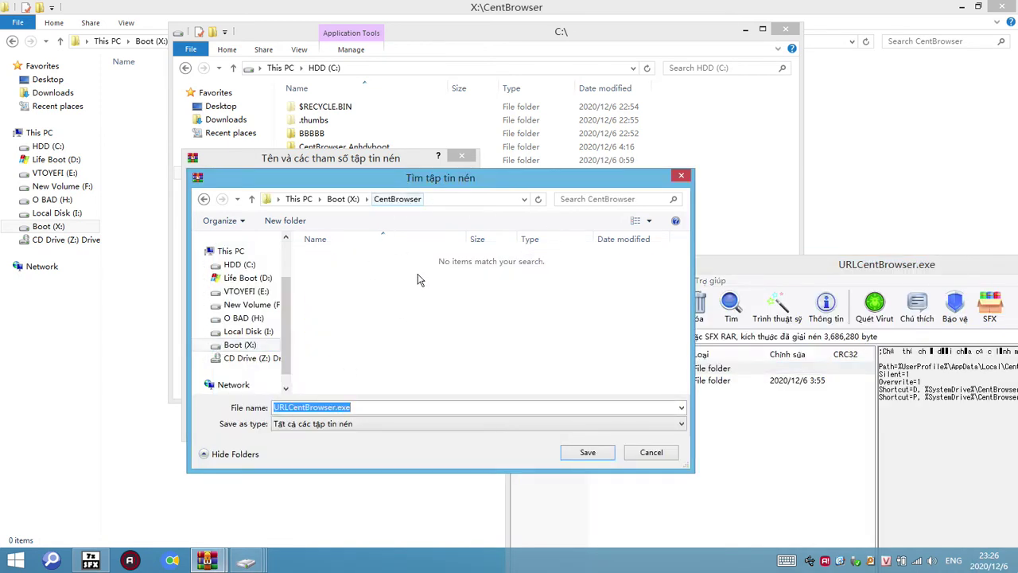
{"action": "left_click", "coordinate": [586, 455]}
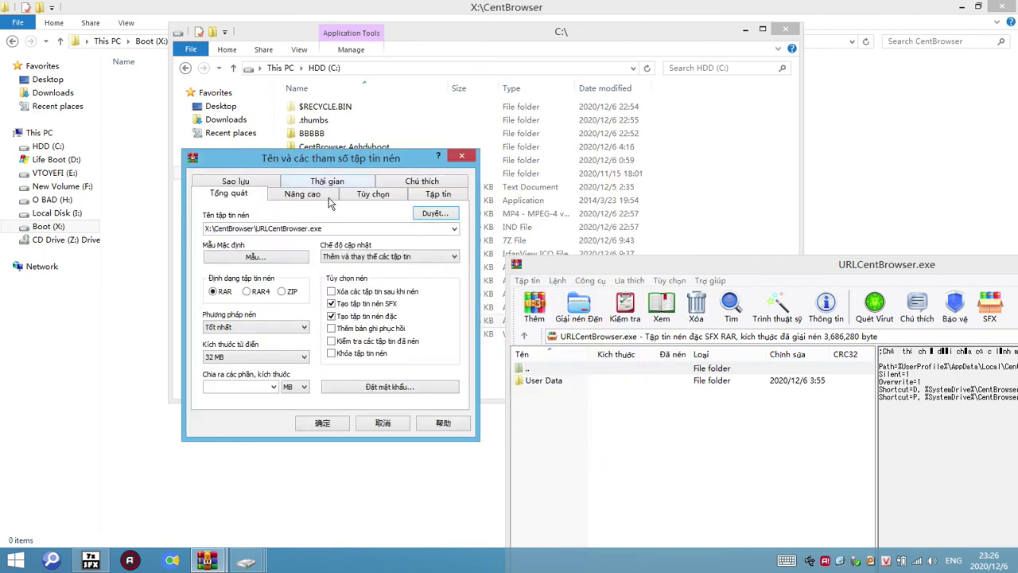
Step: Place the X:\CentBrowser window beside the archive settings and create the solid SFX archive URLCentBrowser.exe
{"action": "left_click_drag", "start_coordinate": [314, 175], "coordinate": [318, 225]}
{"action": "left_click", "coordinate": [545, 16]}
{"action": "left_click_drag", "start_coordinate": [546, 16], "coordinate": [377, 18]}
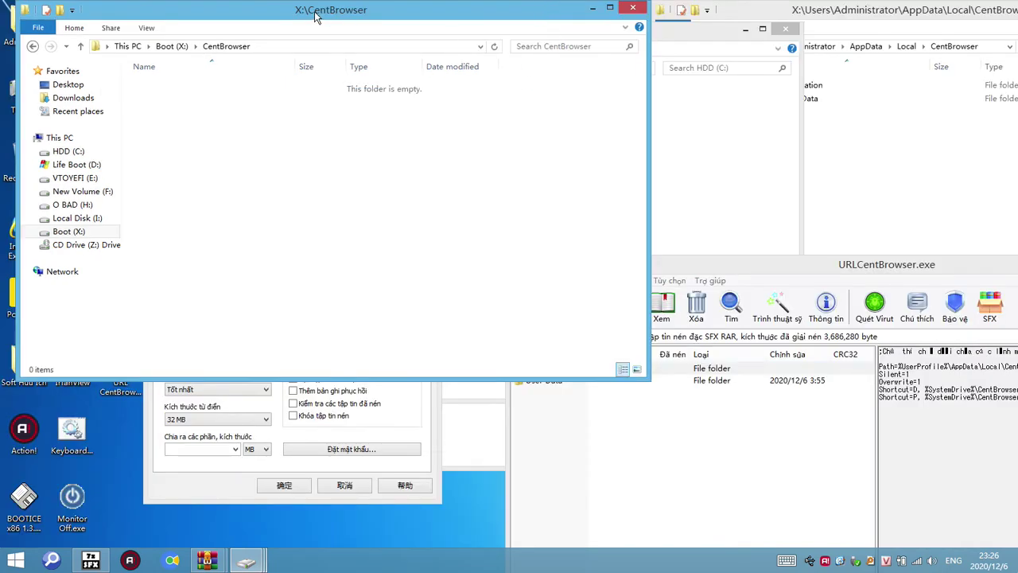
{"action": "left_click_drag", "start_coordinate": [315, 16], "coordinate": [1017, 163]}
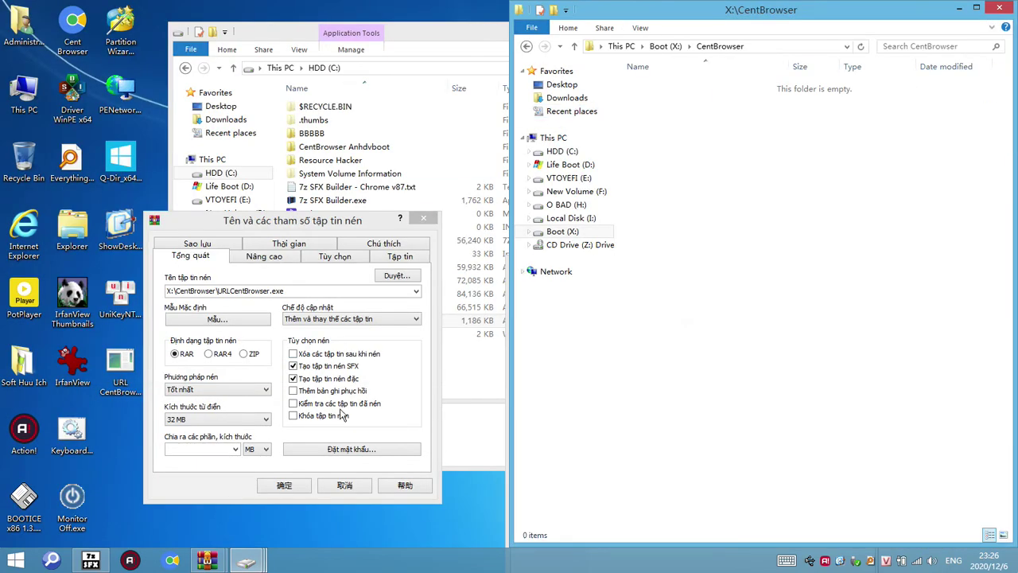
{"action": "left_click", "coordinate": [293, 486]}
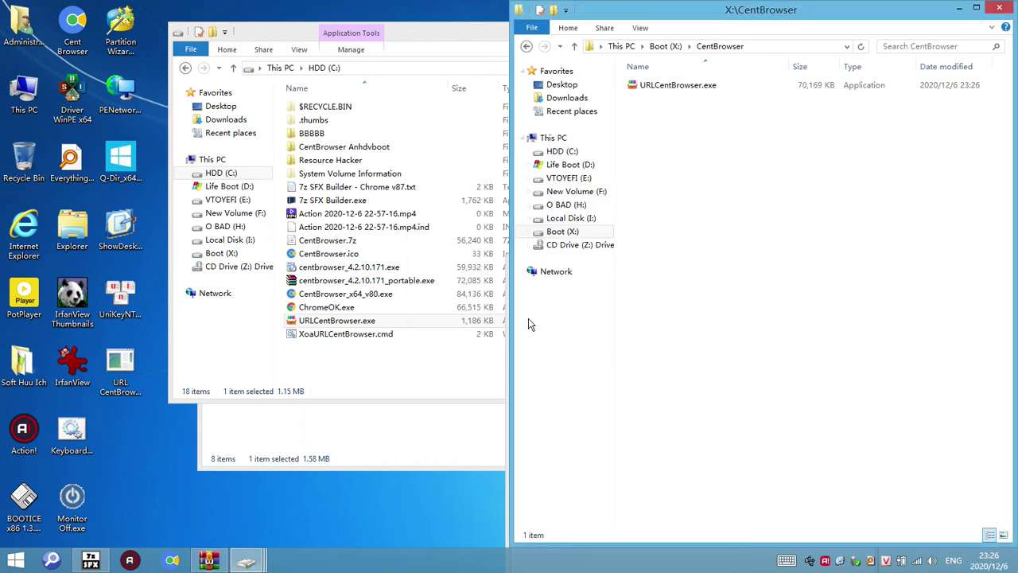
Step: Open URLCentBrowser.exe from X:\CentBrowser in WinRAR and browse into its User Data\Default folder
{"action": "left_click", "coordinate": [702, 88]}
{"action": "right_click", "coordinate": [701, 89]}
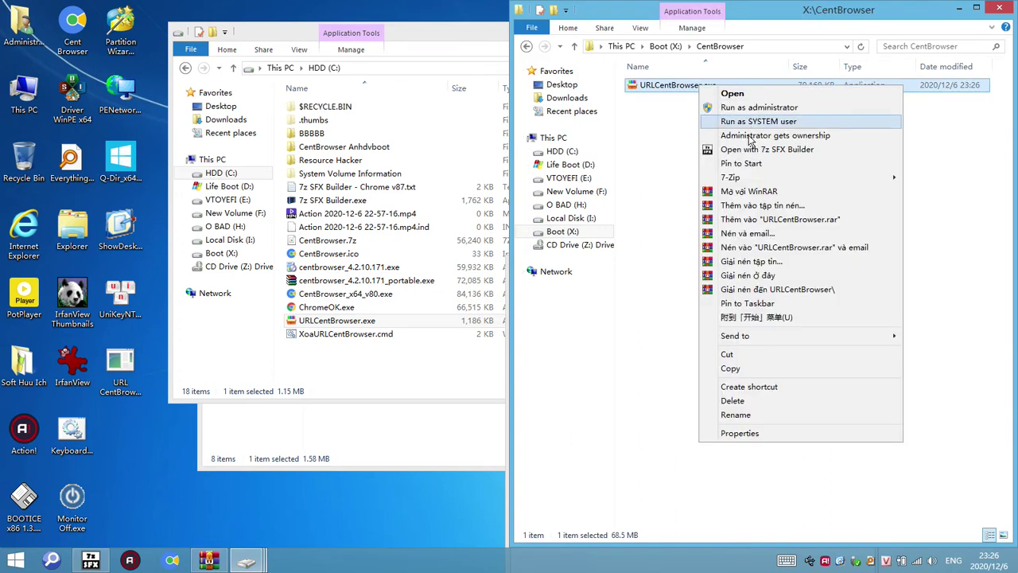
{"action": "left_click", "coordinate": [757, 192]}
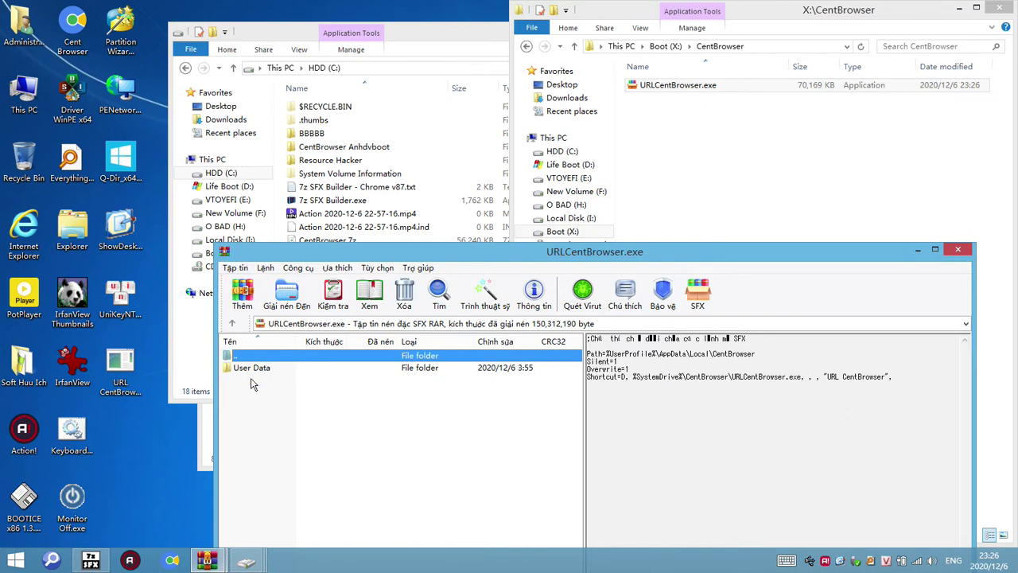
{"action": "double_click", "coordinate": [263, 370]}
{"action": "left_click_drag", "start_coordinate": [503, 253], "coordinate": [538, 7]}
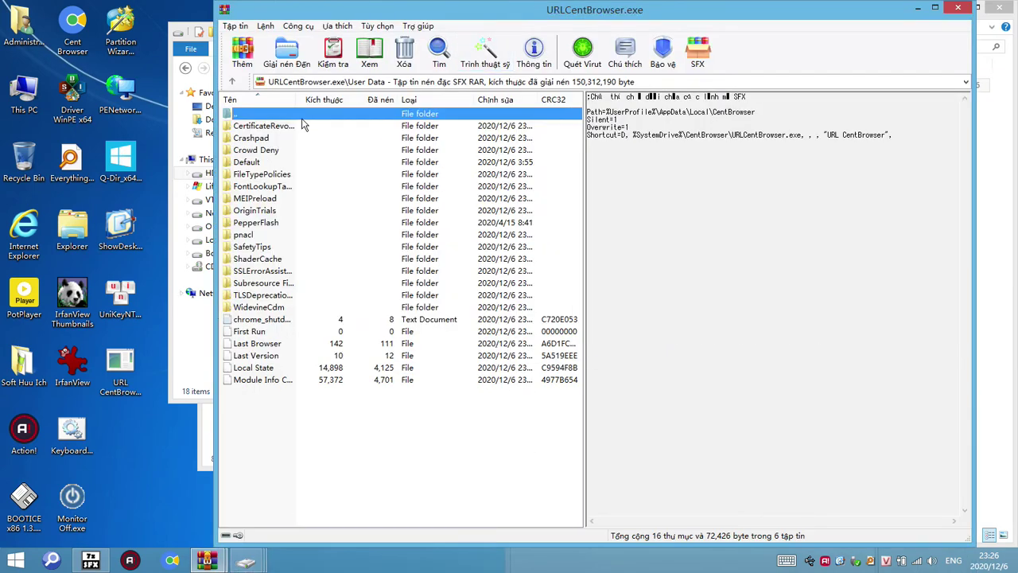
{"action": "left_click_drag", "start_coordinate": [298, 101], "coordinate": [407, 117]}
{"action": "double_click", "coordinate": [247, 161]}
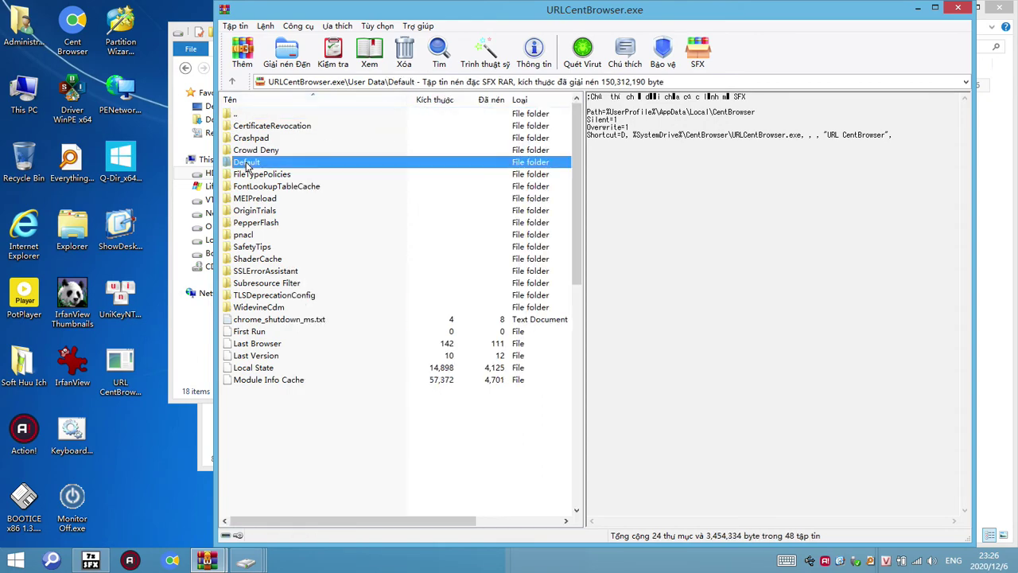
Step: Examine the Default folder's files, return to the archive root to check the unpacked size, and close the archive
{"action": "left_click", "coordinate": [410, 329]}
{"action": "scroll", "coordinate": [409, 322], "scroll_direction": "down", "scroll_amount": 12}
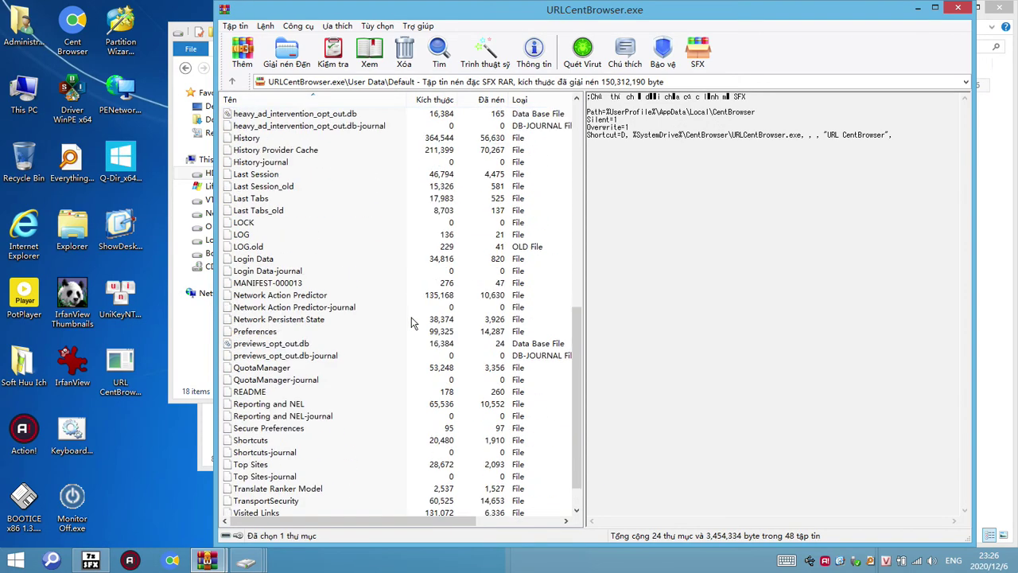
{"action": "scroll", "coordinate": [411, 321], "scroll_direction": "up", "scroll_amount": 12}
{"action": "left_click", "coordinate": [233, 82]}
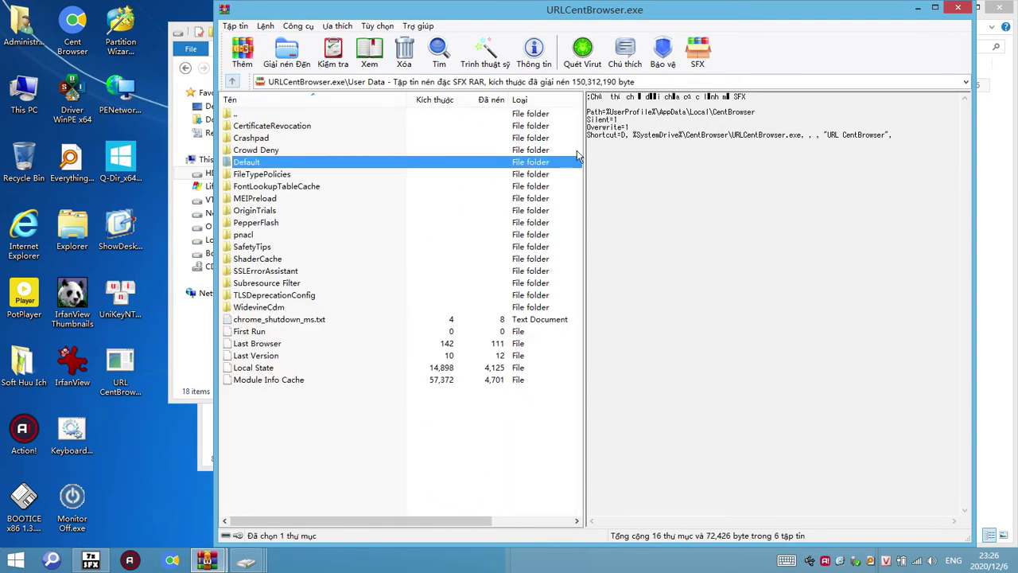
{"action": "left_click", "coordinate": [232, 83]}
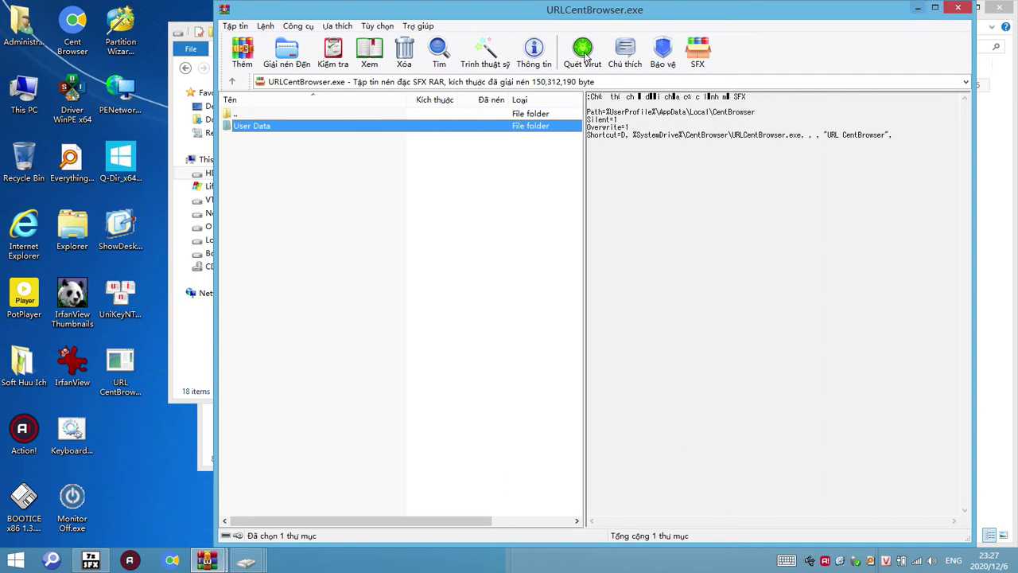
{"action": "left_click", "coordinate": [547, 82]}
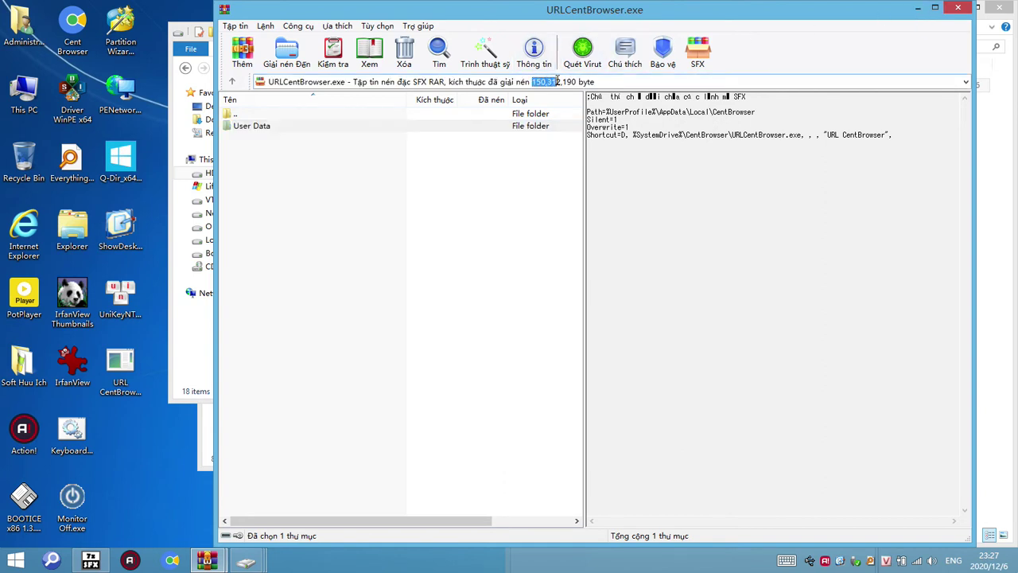
{"action": "left_click", "coordinate": [958, 8]}
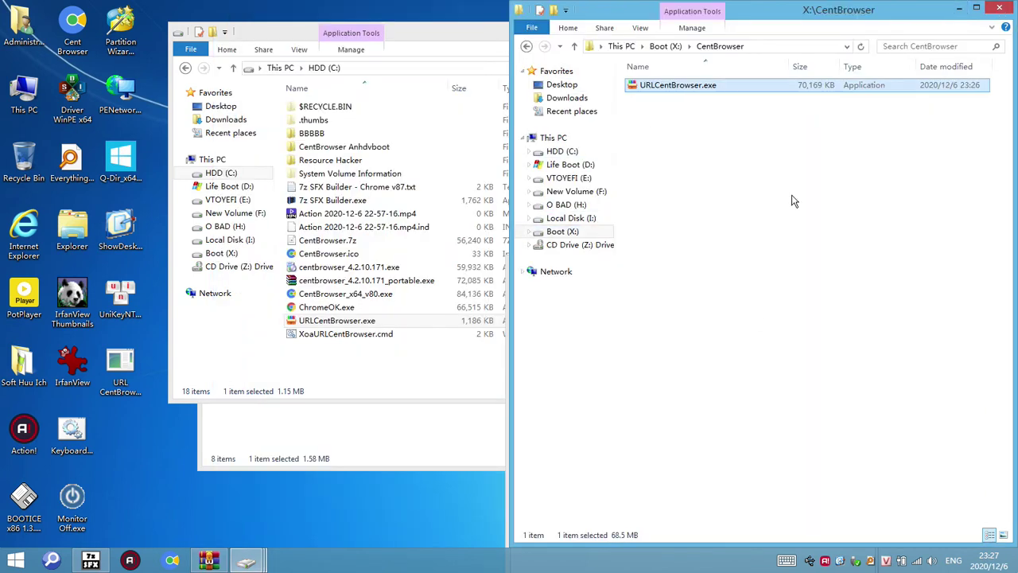
Step: View the properties of the User Data folder in AppData\Local\CentBrowser to check its size
{"action": "left_click", "coordinate": [247, 560]}
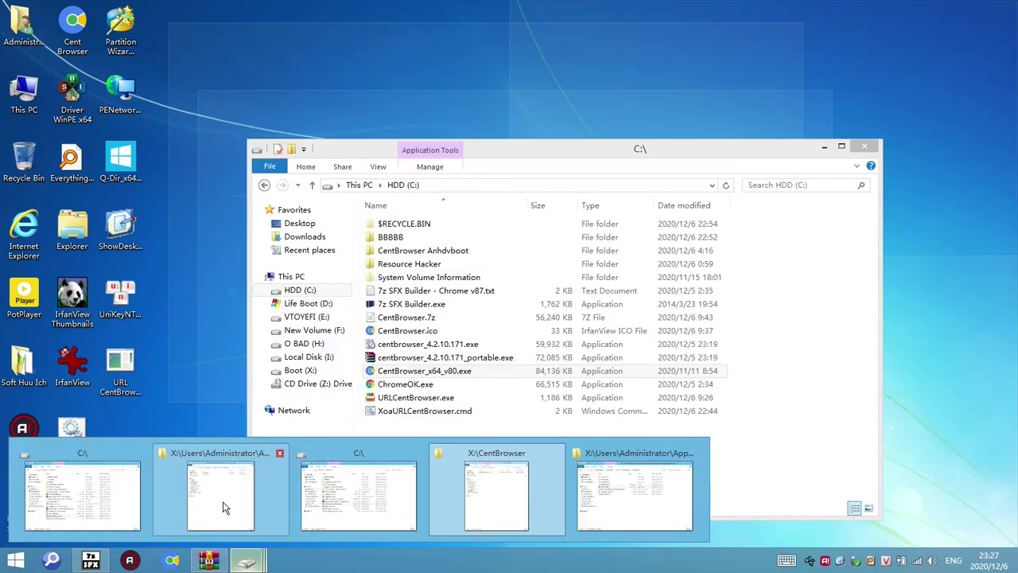
{"action": "left_click", "coordinate": [223, 501]}
{"action": "left_click", "coordinate": [986, 46]}
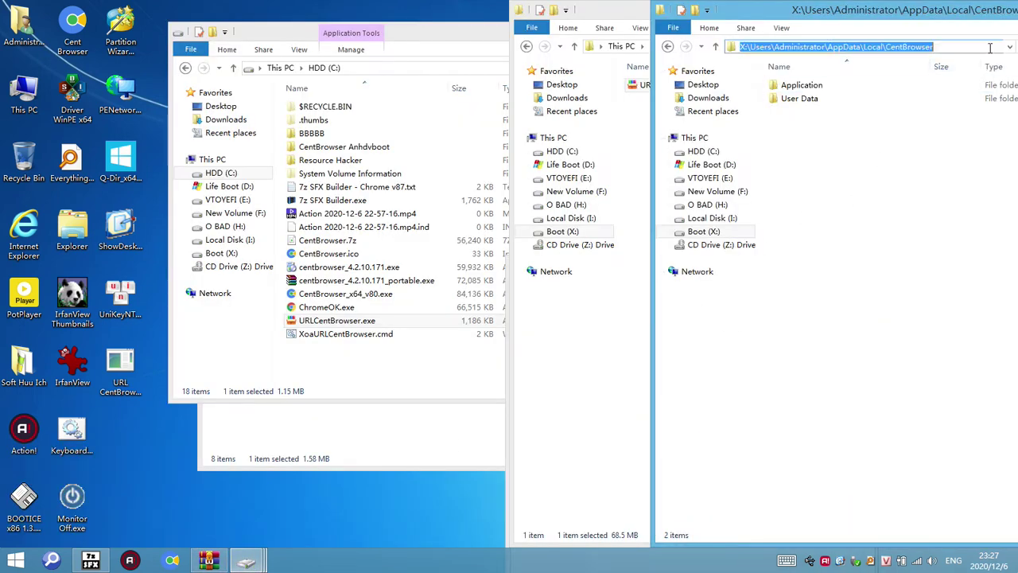
{"action": "left_click", "coordinate": [887, 137]}
{"action": "left_click", "coordinate": [799, 99]}
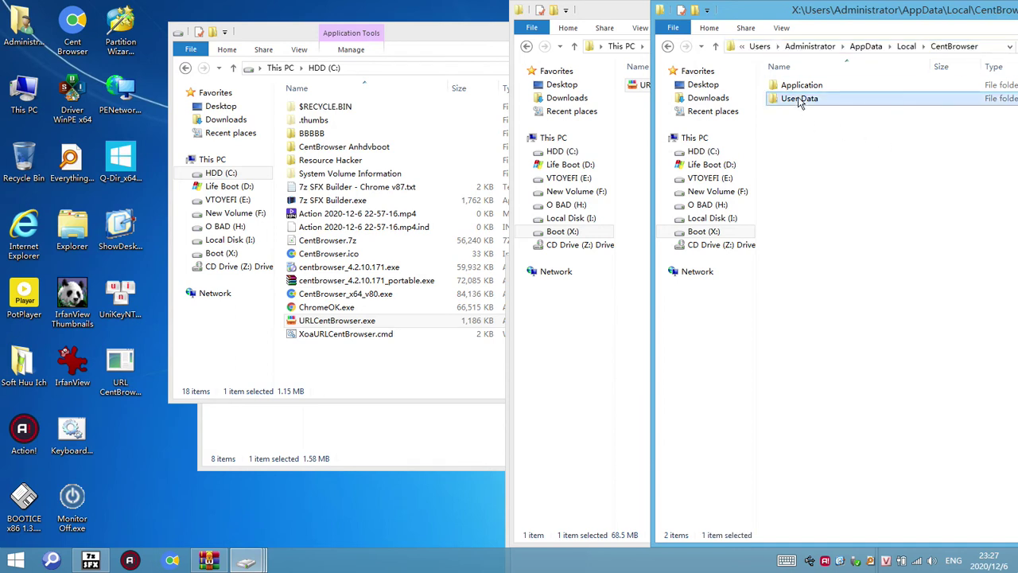
{"action": "right_click", "coordinate": [800, 98]}
{"action": "left_click", "coordinate": [845, 401]}
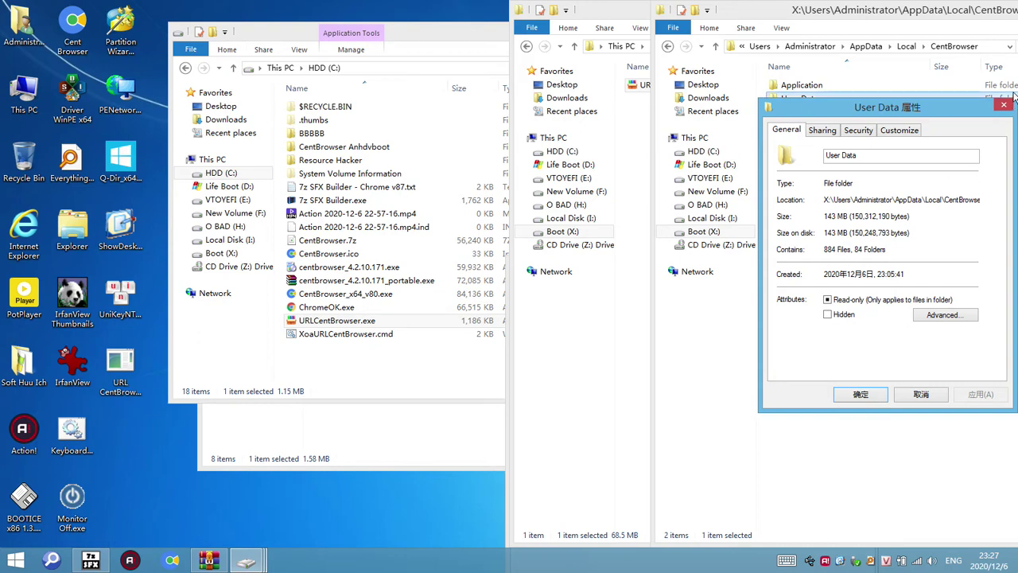
Step: Return to the X:\CentBrowser folder and check the file size of URLCentBrowser.exe
{"action": "left_click", "coordinate": [600, 396]}
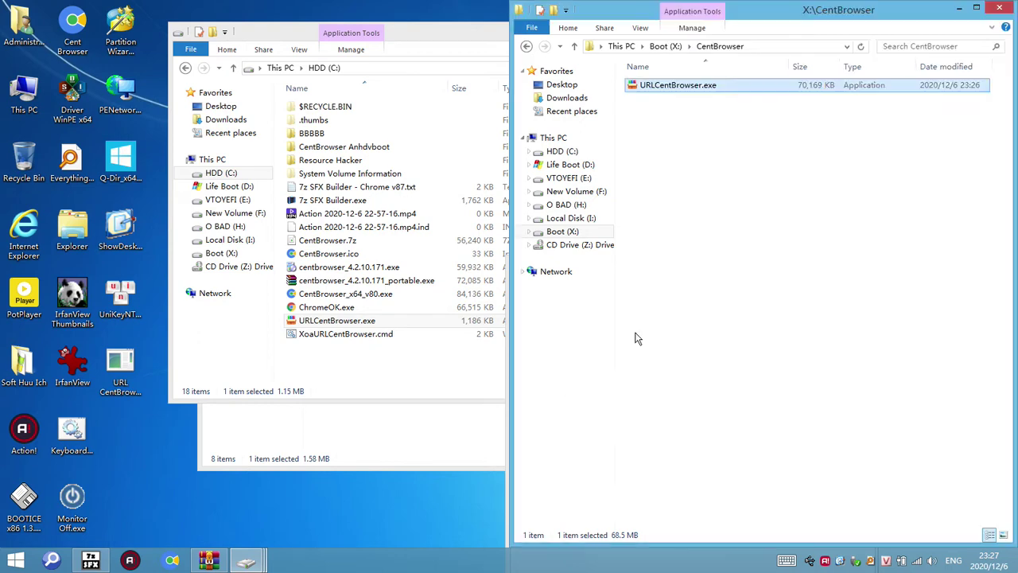
{"action": "left_click", "coordinate": [708, 88]}
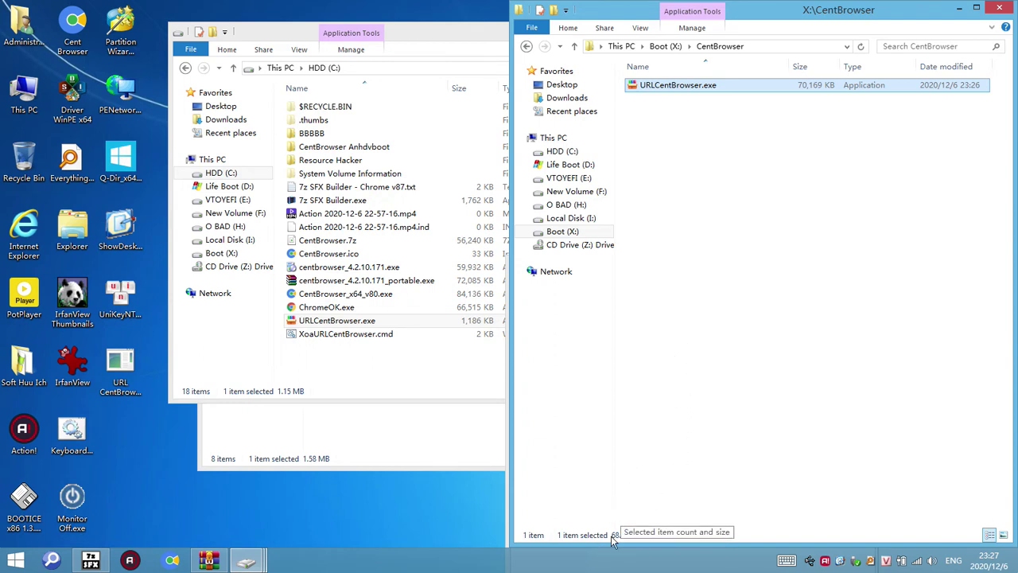
{"action": "left_click", "coordinate": [702, 414]}
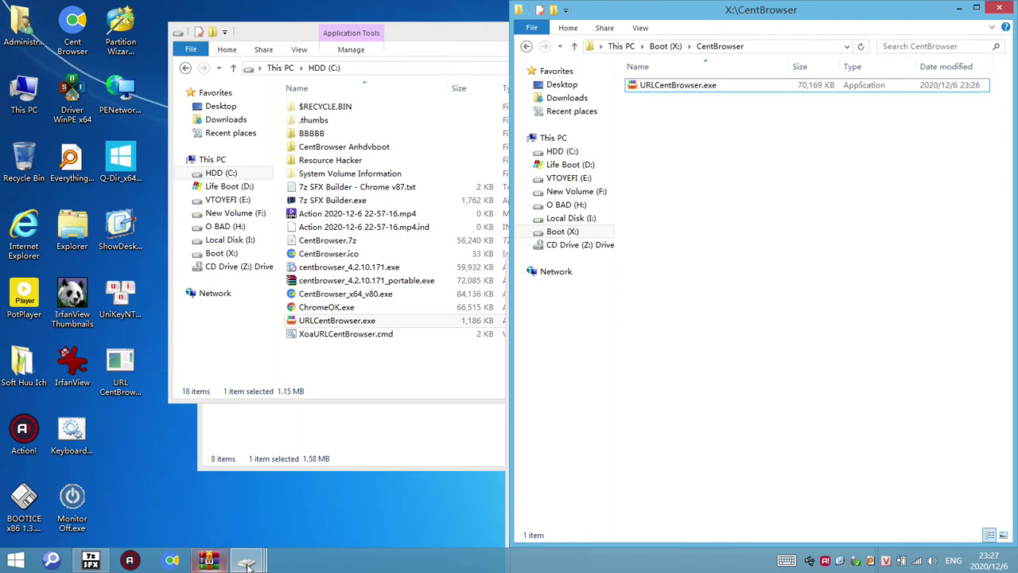
Step: Close the User Data properties window and look at the CentBrowser\Application folder before returning to X:\CentBrowser
{"action": "left_click", "coordinate": [249, 565]}
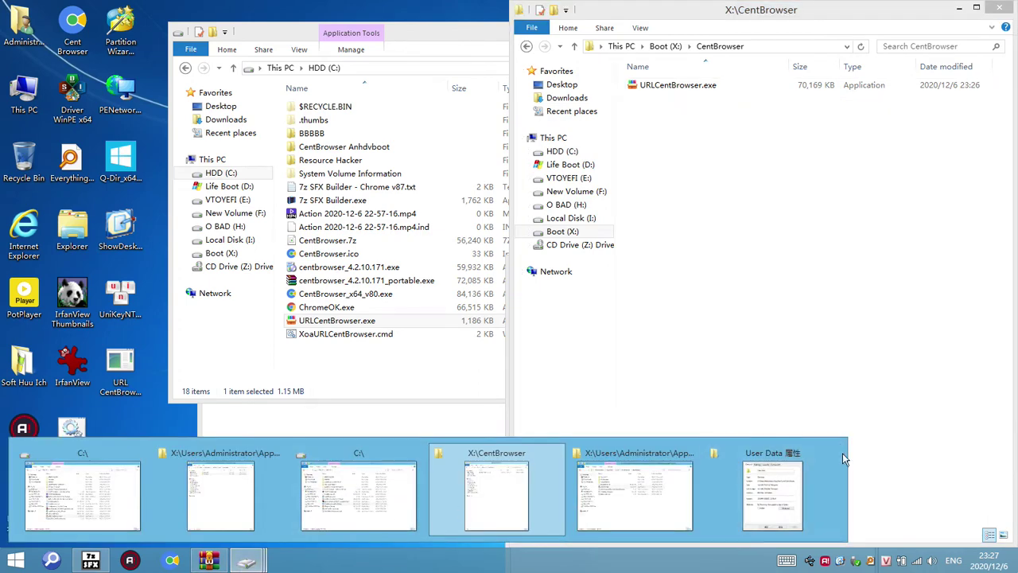
{"action": "left_click", "coordinate": [838, 453]}
{"action": "mouse_move", "coordinate": [654, 494]}
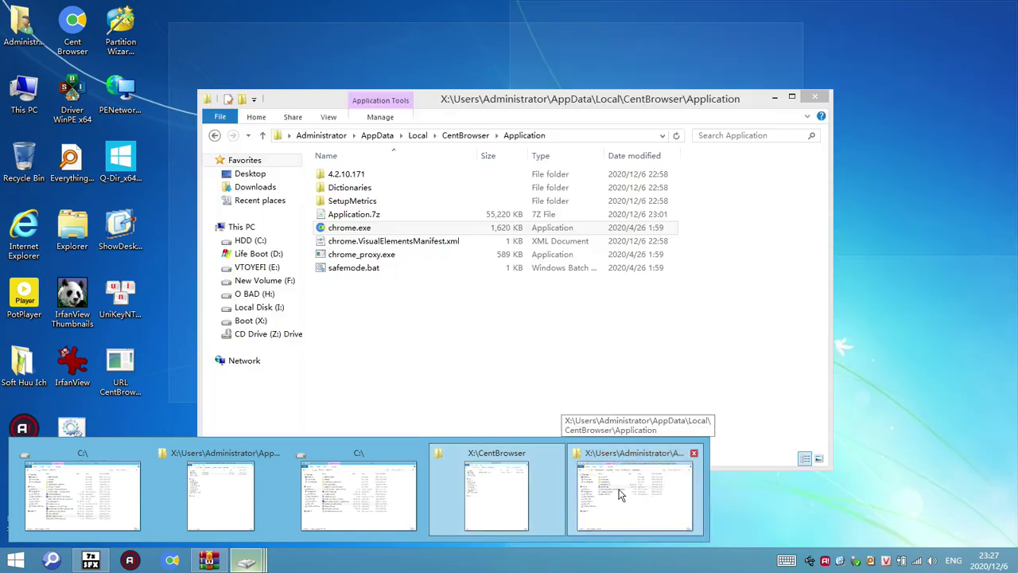
{"action": "left_click", "coordinate": [623, 495]}
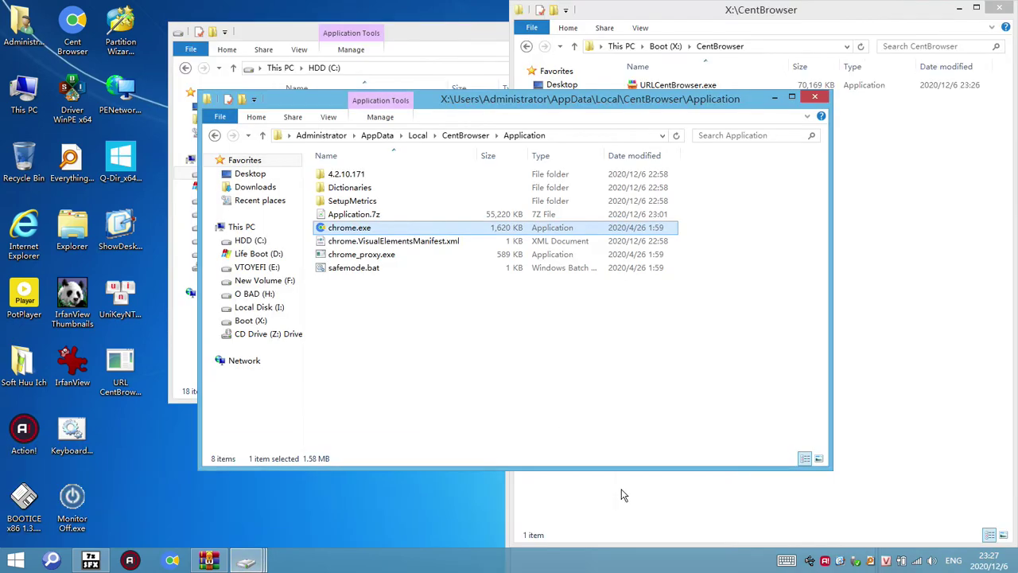
{"action": "left_click", "coordinate": [914, 200]}
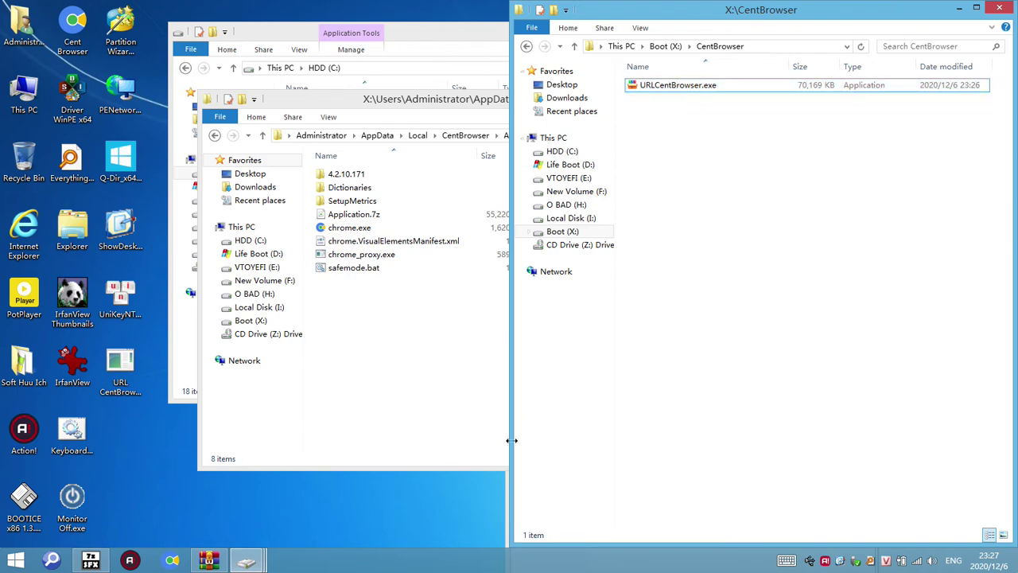
Step: Open the User Data folder in AppData\Local\CentBrowser and select its Default folder
{"action": "left_click", "coordinate": [208, 561]}
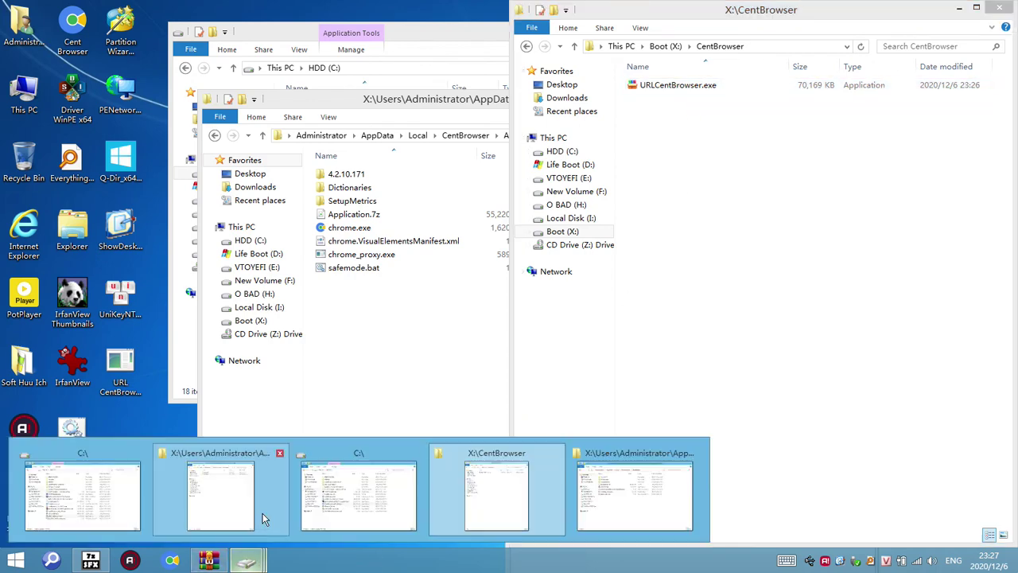
{"action": "left_click", "coordinate": [263, 513]}
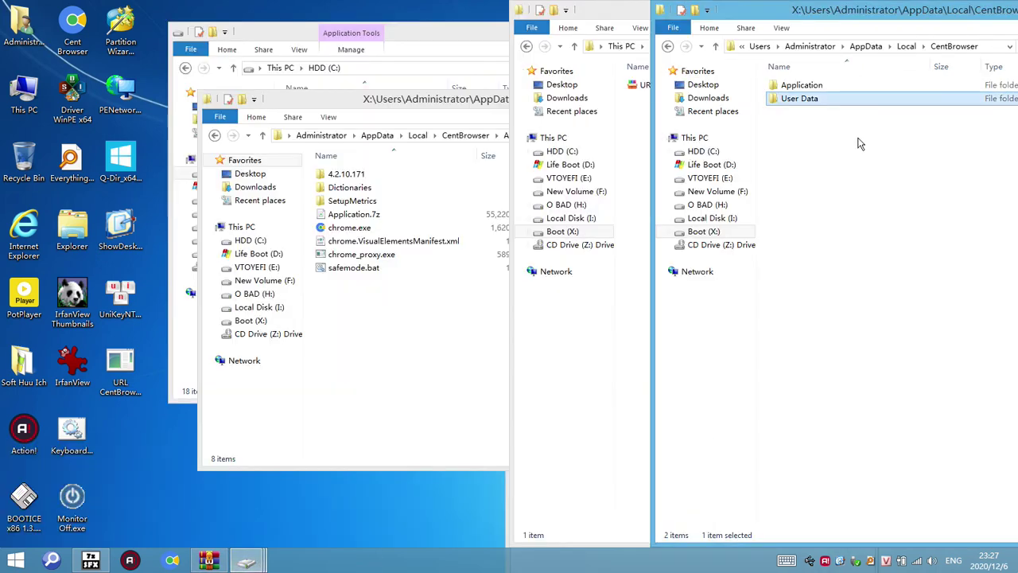
{"action": "left_click", "coordinate": [816, 105]}
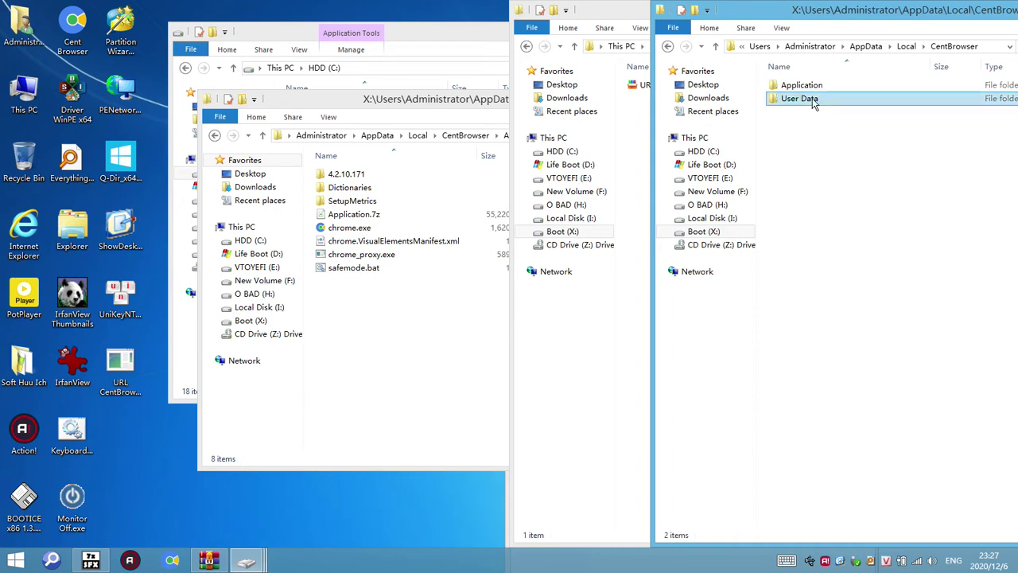
{"action": "double_click", "coordinate": [814, 102]}
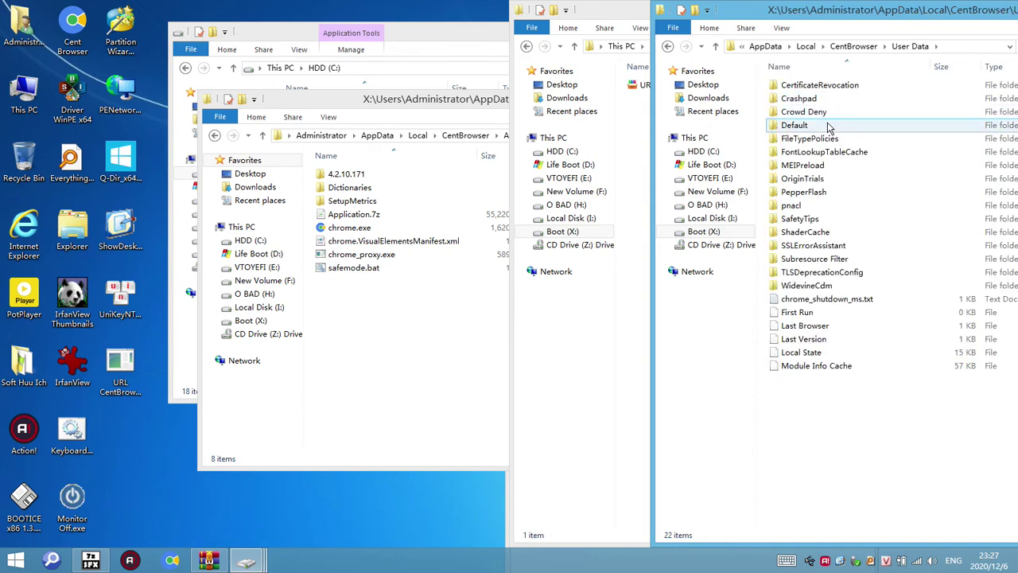
{"action": "left_click", "coordinate": [811, 126]}
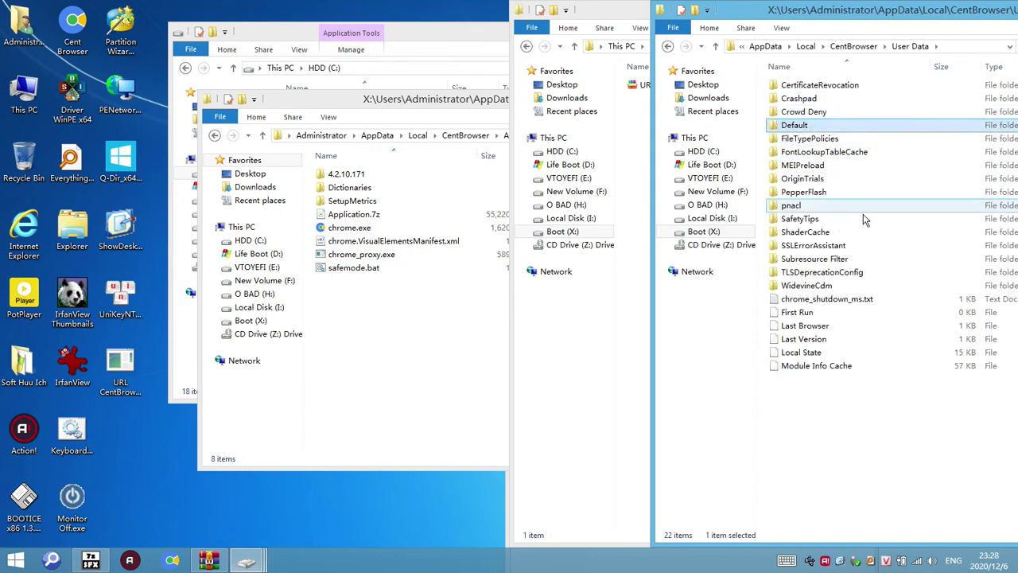
Step: Delete everything in the User Data folder except the Default folder and the Local State file
{"action": "key", "text": "ctrl+a"}
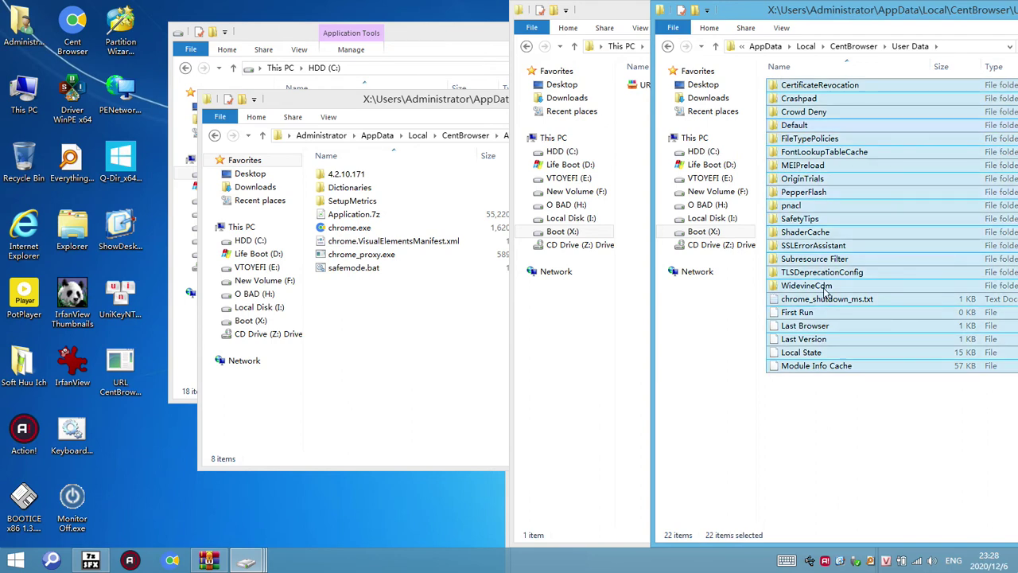
{"action": "left_click", "coordinate": [887, 354], "text": "ctrl"}
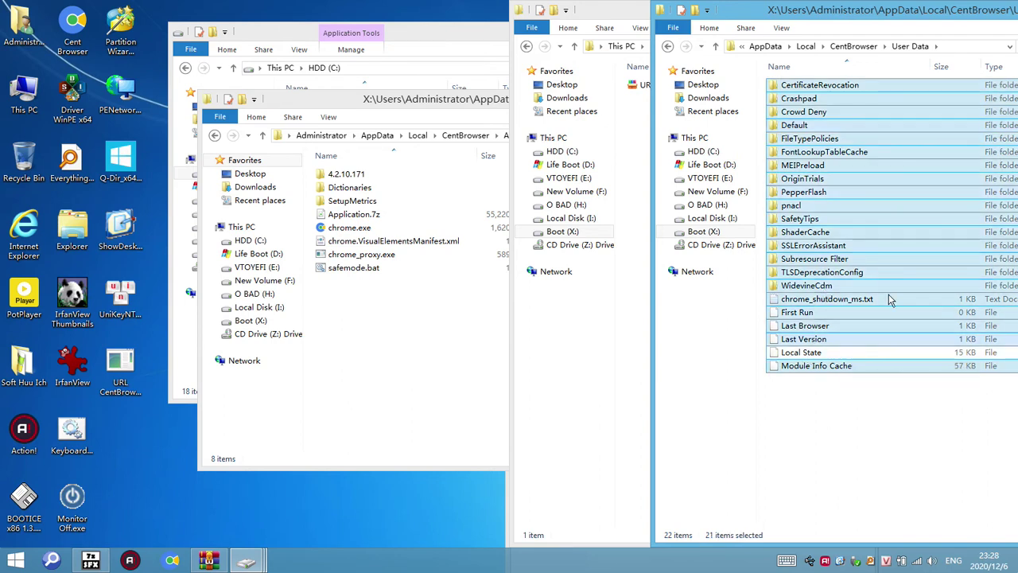
{"action": "left_click", "coordinate": [815, 127], "text": "ctrl"}
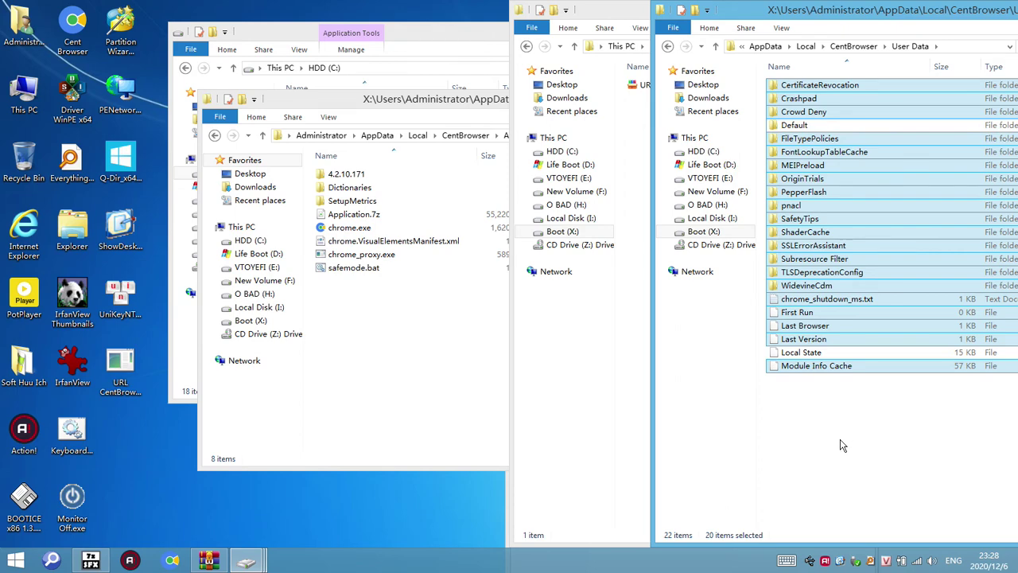
{"action": "key", "text": "Delete"}
Step: Open the Default folder and delete all its subfolders, from AutofillStrikeDatabase to Sync Extension Settings
{"action": "double_click", "coordinate": [795, 86]}
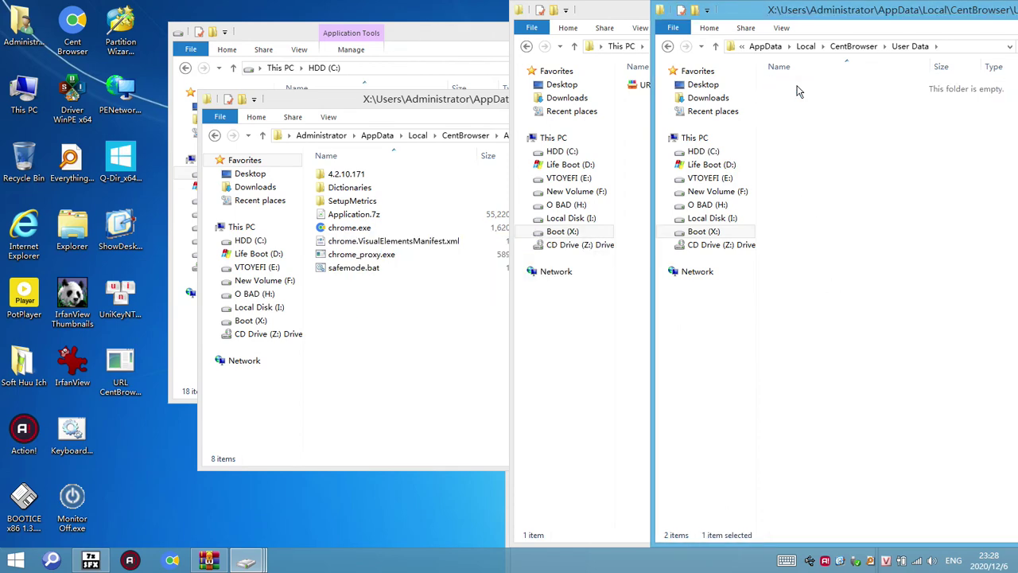
{"action": "left_click", "coordinate": [799, 90]}
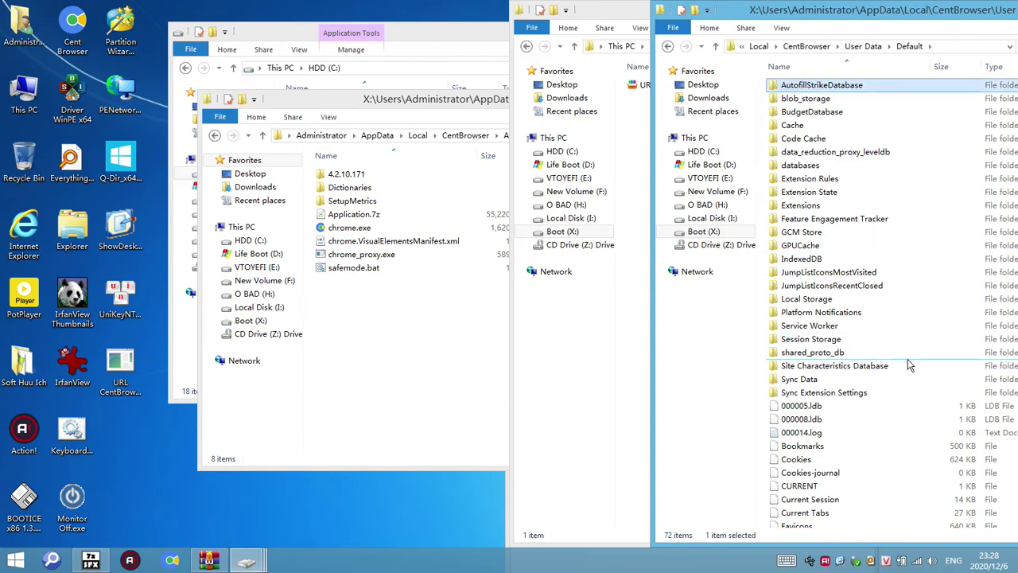
{"action": "left_click", "coordinate": [862, 395], "text": "shift"}
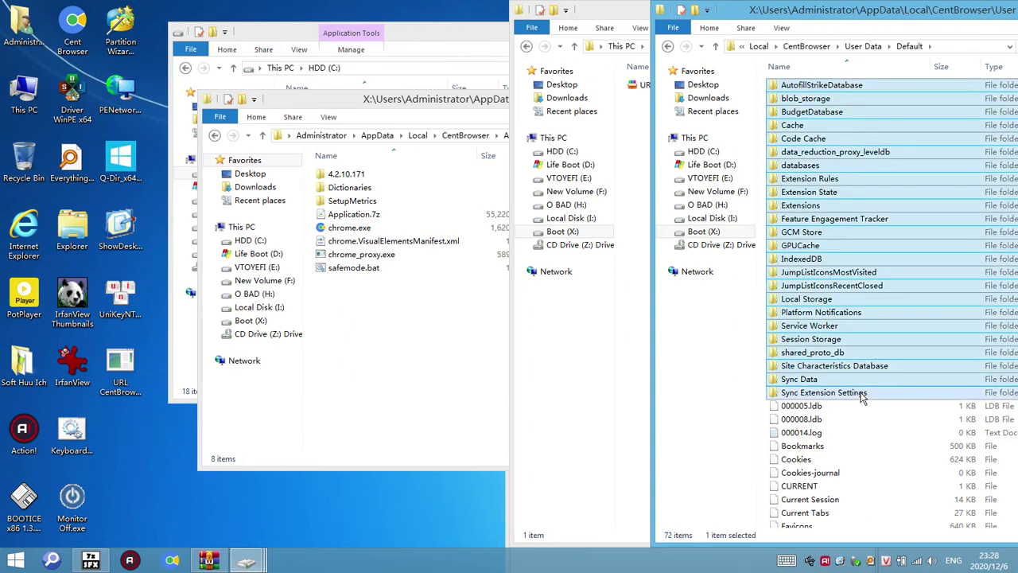
{"action": "key", "text": "Delete"}
{"action": "key", "text": "Return"}
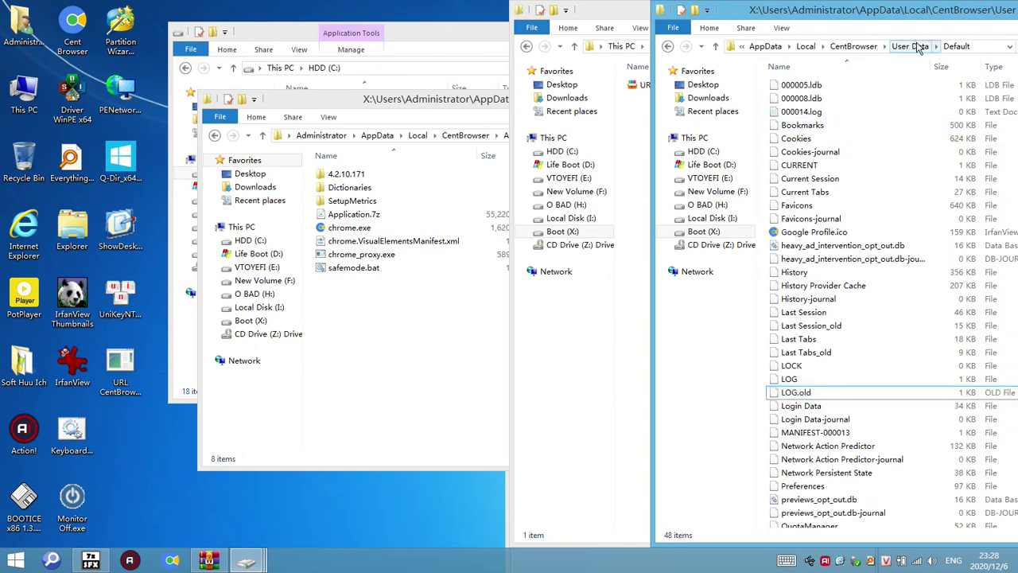
Step: Preview Google Profile.ico in the Default folder, close the viewer and permanently delete the icon file
{"action": "double_click", "coordinate": [809, 233]}
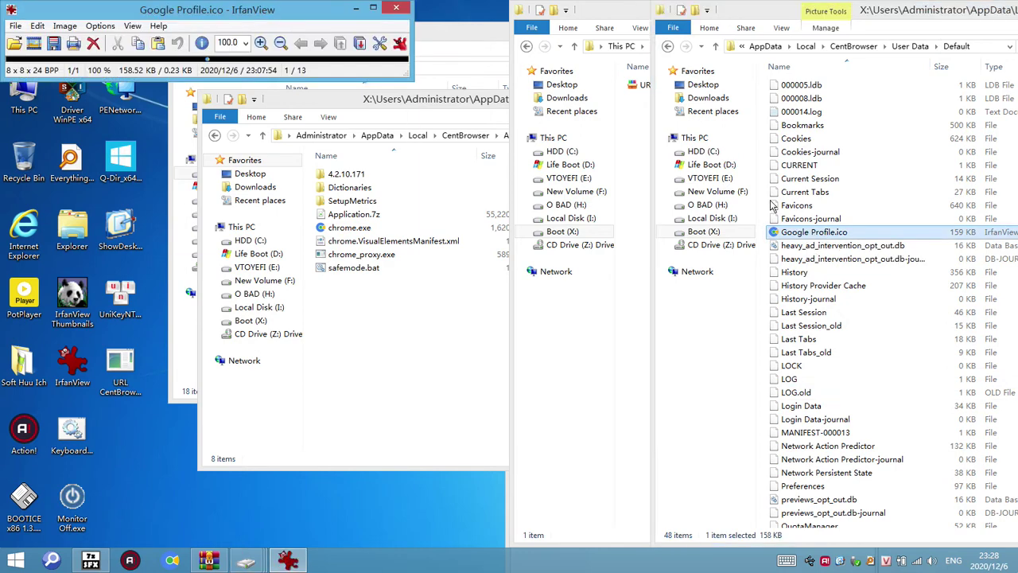
{"action": "left_click", "coordinate": [400, 9]}
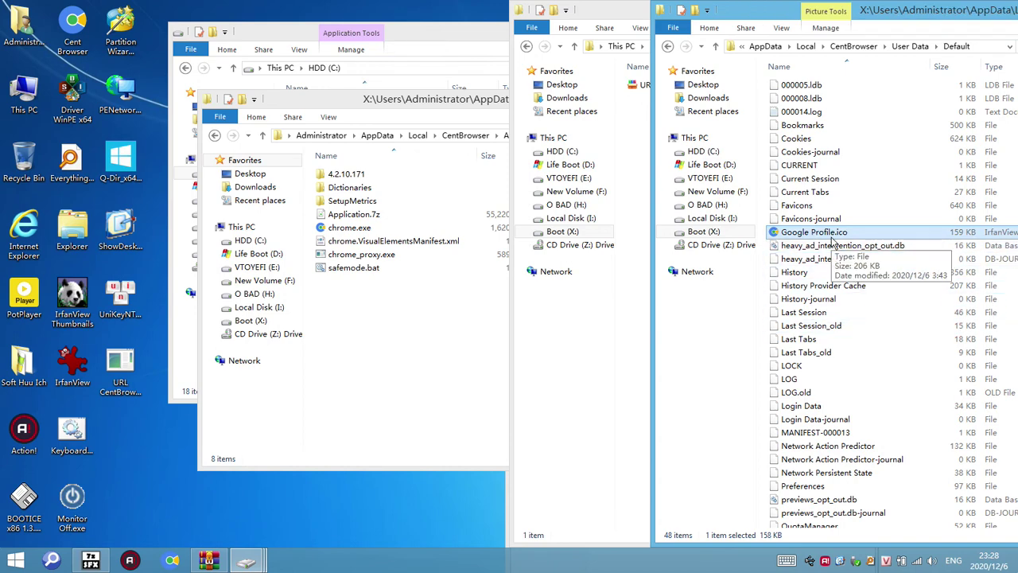
{"action": "key", "text": "shift+Delete"}
{"action": "key", "text": "Return"}
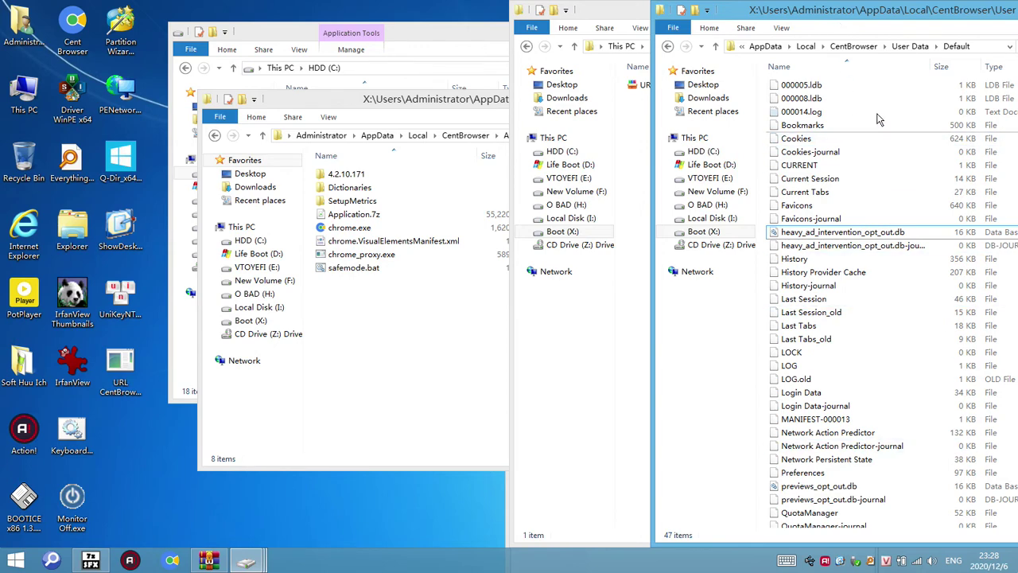
Step: Return to the User Data folder and check its size in the folder properties
{"action": "left_click", "coordinate": [911, 46]}
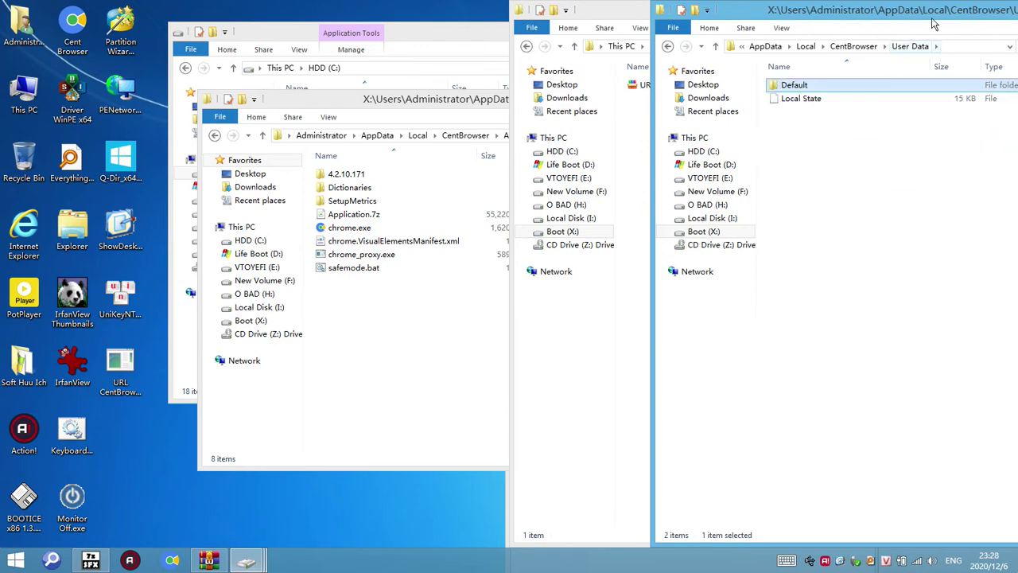
{"action": "left_click", "coordinate": [848, 168]}
{"action": "right_click", "coordinate": [840, 250]}
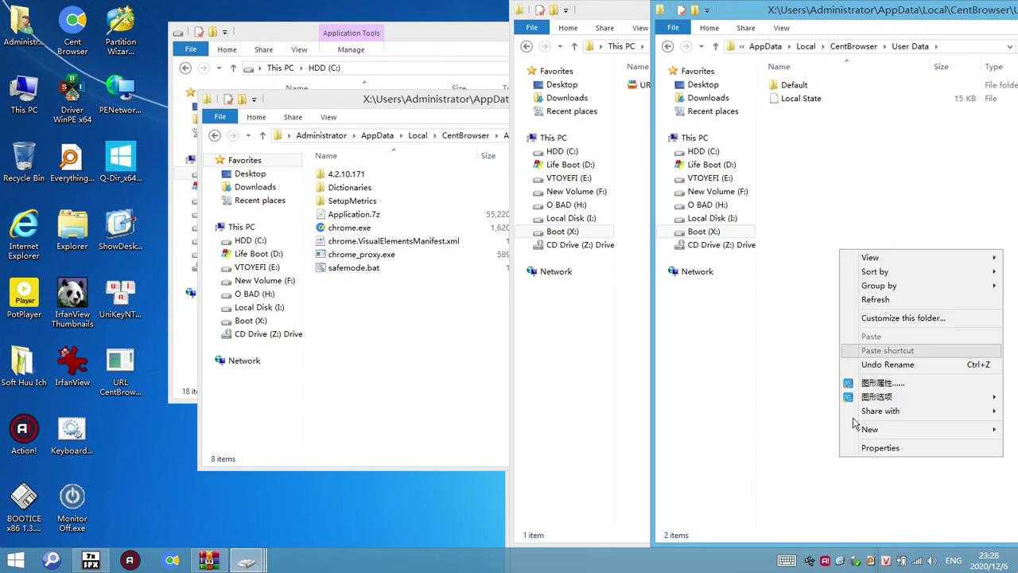
{"action": "left_click", "coordinate": [881, 448]}
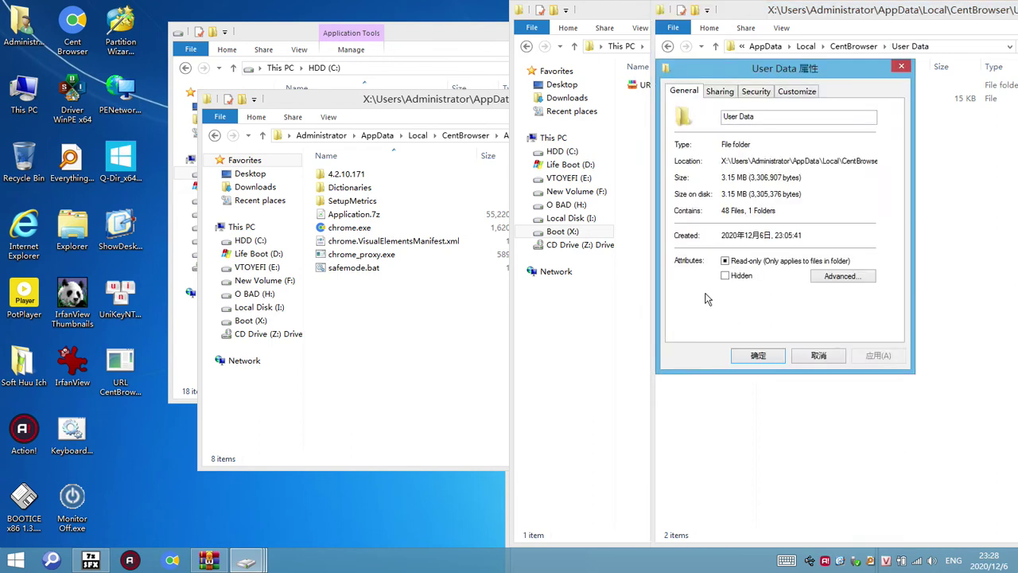
{"action": "left_click", "coordinate": [818, 356]}
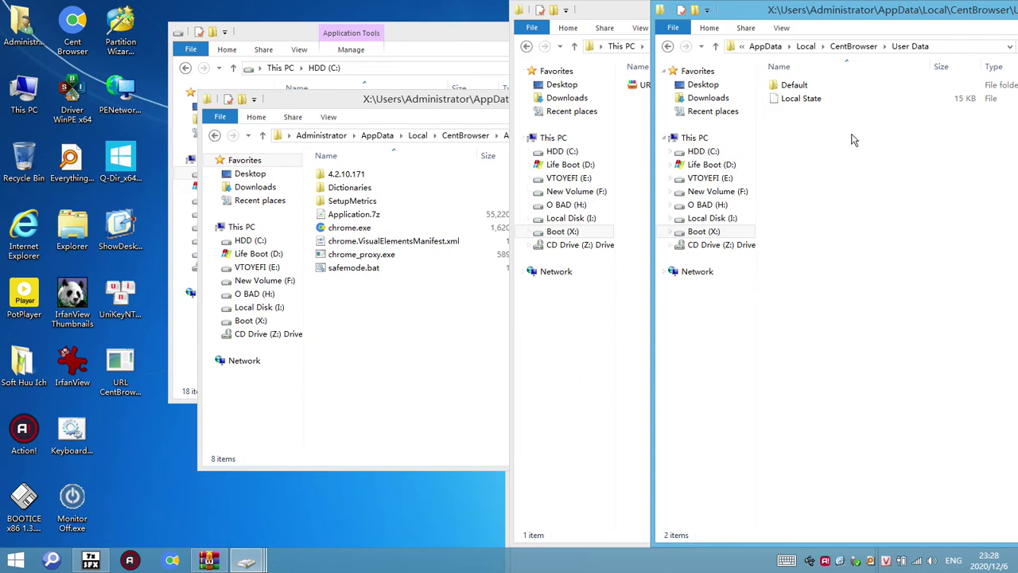
Step: Copy the Default folder and Local State file into a new folder inside User Data, keeping the default name New folder
{"action": "left_click_drag", "start_coordinate": [844, 124], "coordinate": [779, 87]}
{"action": "right_click", "coordinate": [802, 89]}
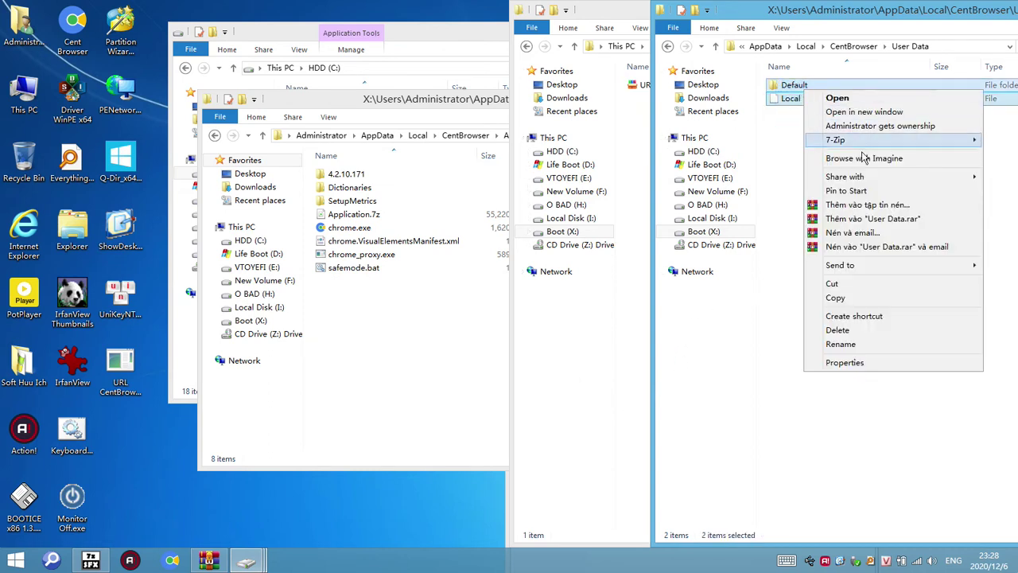
{"action": "left_click", "coordinate": [827, 159]}
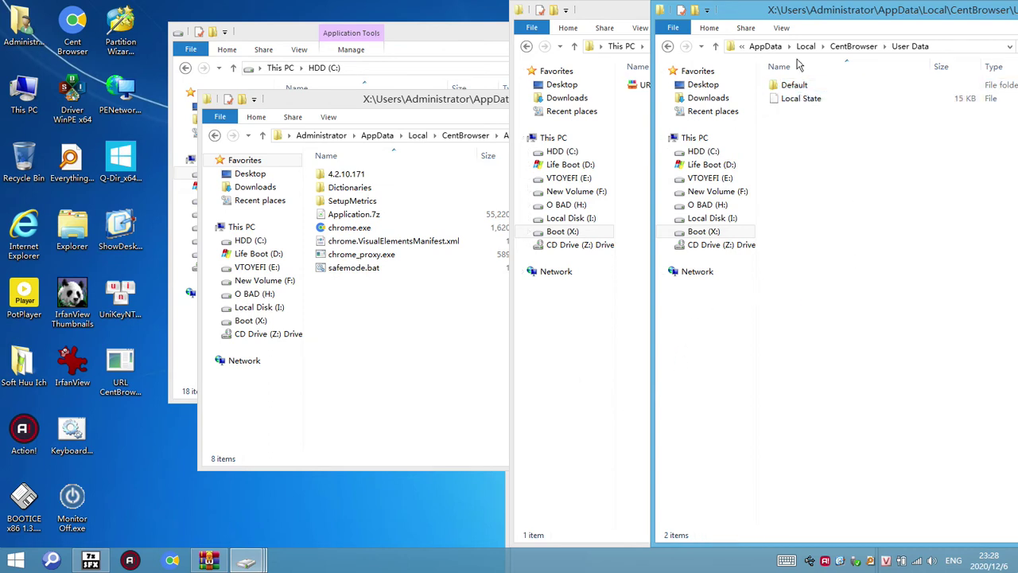
{"action": "left_click", "coordinate": [695, 10]}
{"action": "key", "text": "Return"}
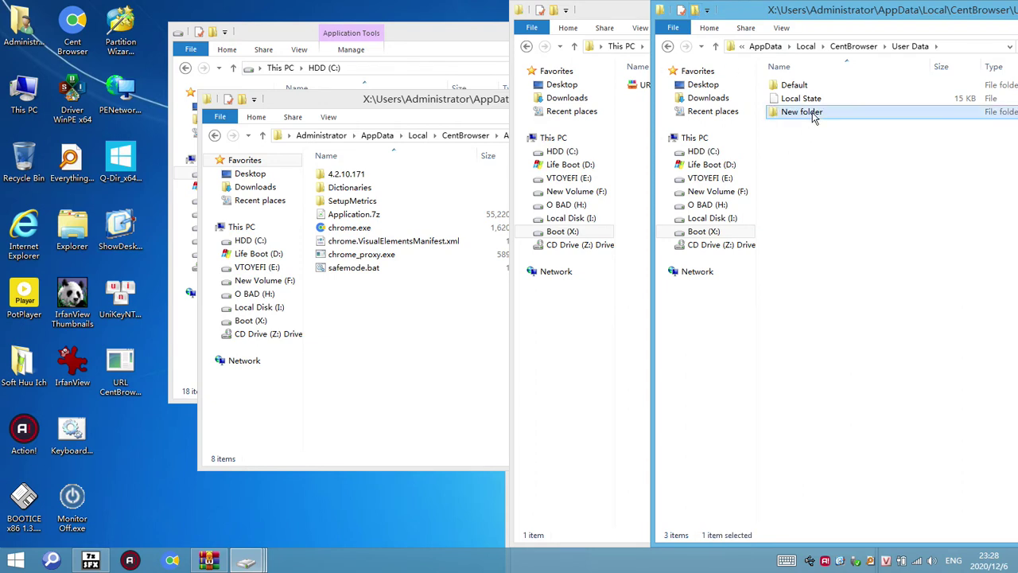
{"action": "double_click", "coordinate": [801, 114]}
{"action": "right_click", "coordinate": [813, 138]}
{"action": "left_click", "coordinate": [844, 226]}
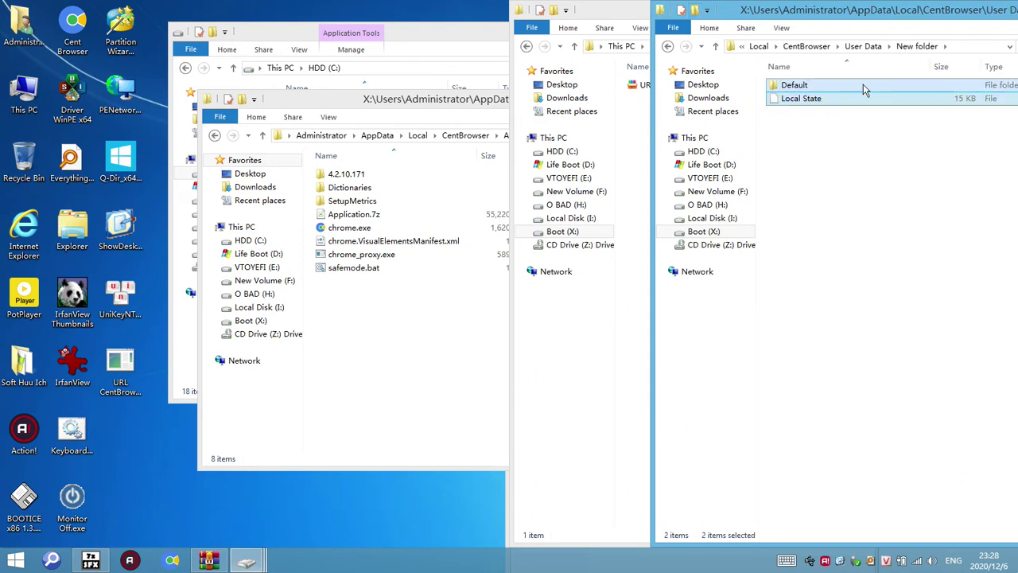
Step: Return to the User Data folder and review its items, reversing the name sort order and restoring it
{"action": "left_click", "coordinate": [863, 46]}
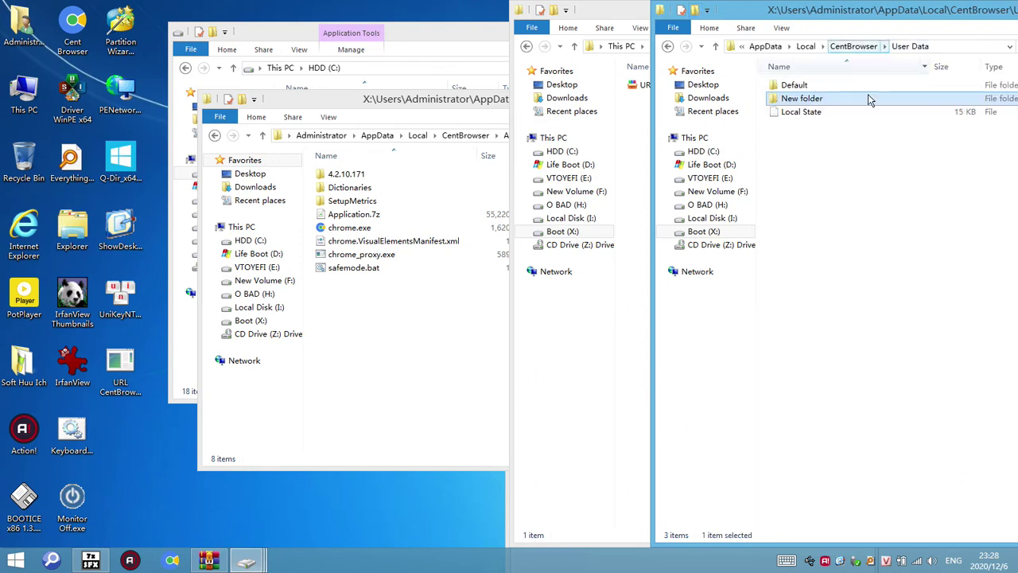
{"action": "left_click", "coordinate": [815, 139]}
{"action": "left_click", "coordinate": [807, 67]}
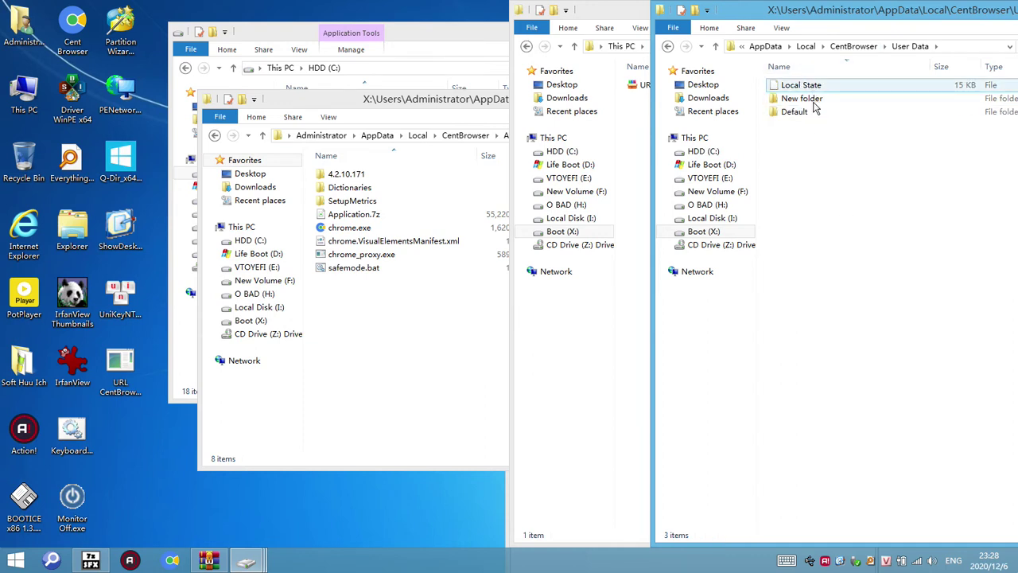
{"action": "left_click", "coordinate": [807, 67]}
{"action": "left_click", "coordinate": [803, 88]}
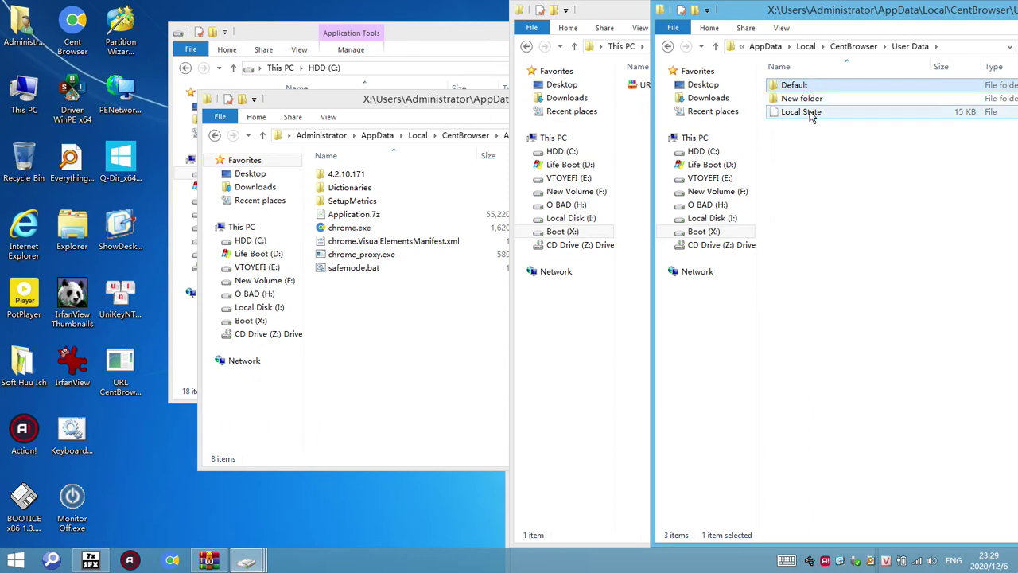
{"action": "left_click", "coordinate": [879, 314]}
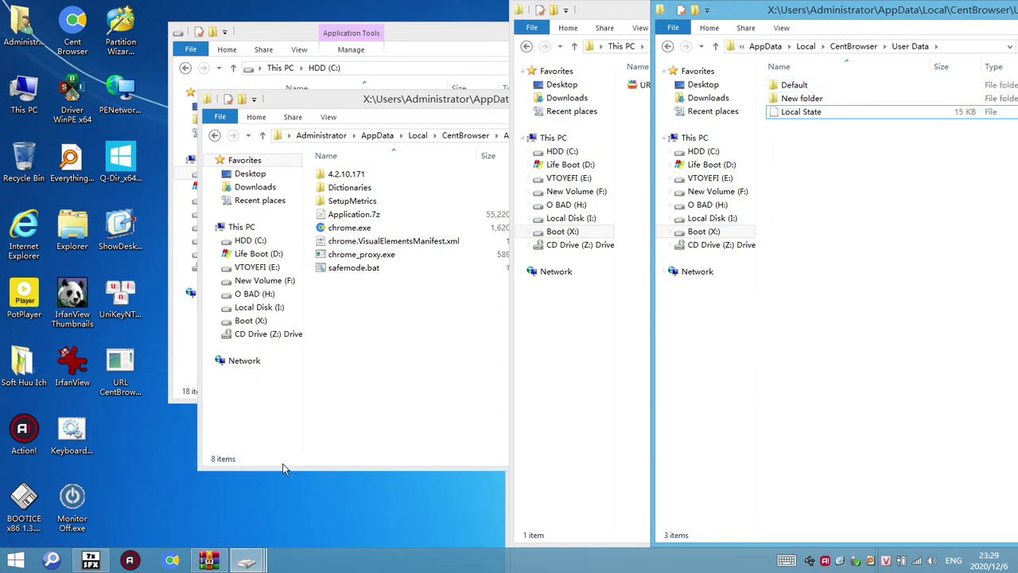
Step: Launch Cent Browser to check that bookmarks and saved tabs load with the trimmed profile, and close it
{"action": "left_click", "coordinate": [172, 560]}
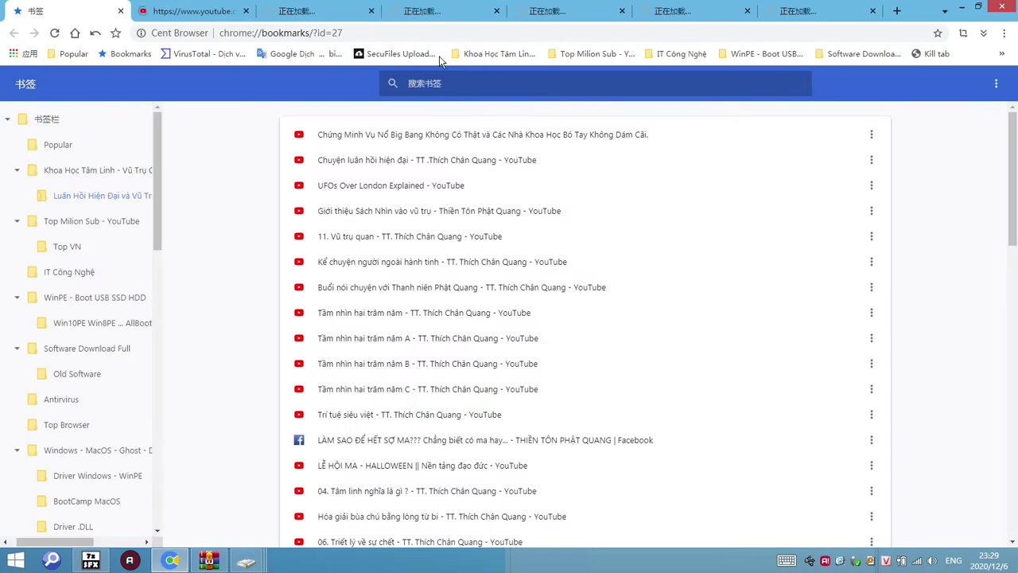
{"action": "left_click", "coordinate": [199, 11]}
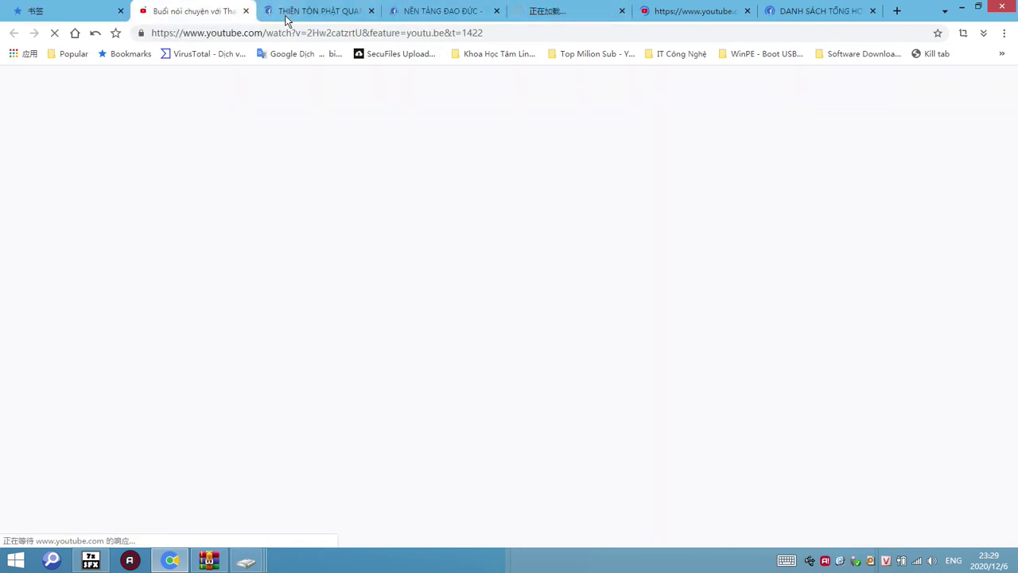
{"action": "left_click", "coordinate": [302, 15]}
{"action": "left_click", "coordinate": [565, 11]}
{"action": "left_click", "coordinate": [692, 11]}
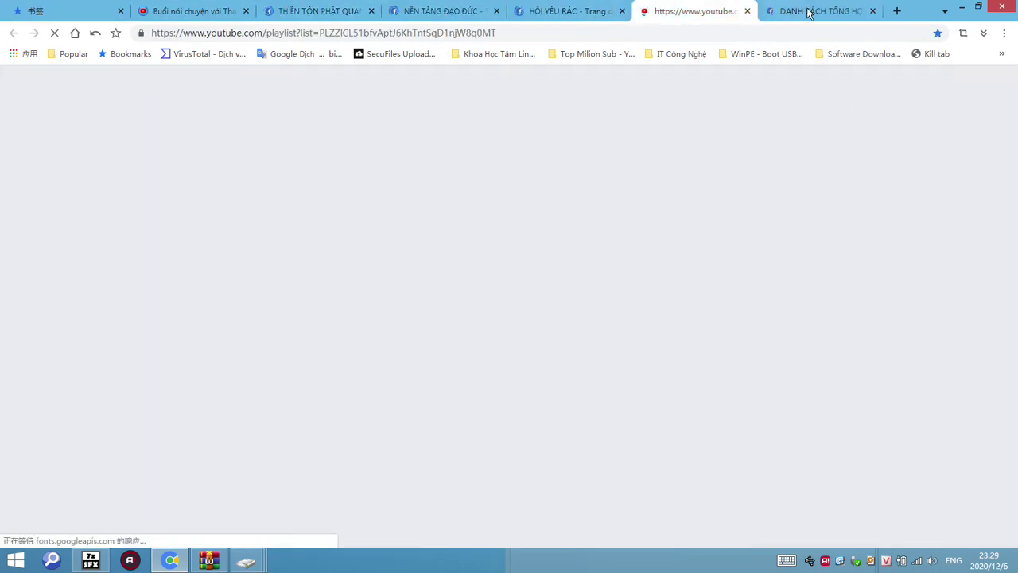
{"action": "left_click", "coordinate": [809, 11]}
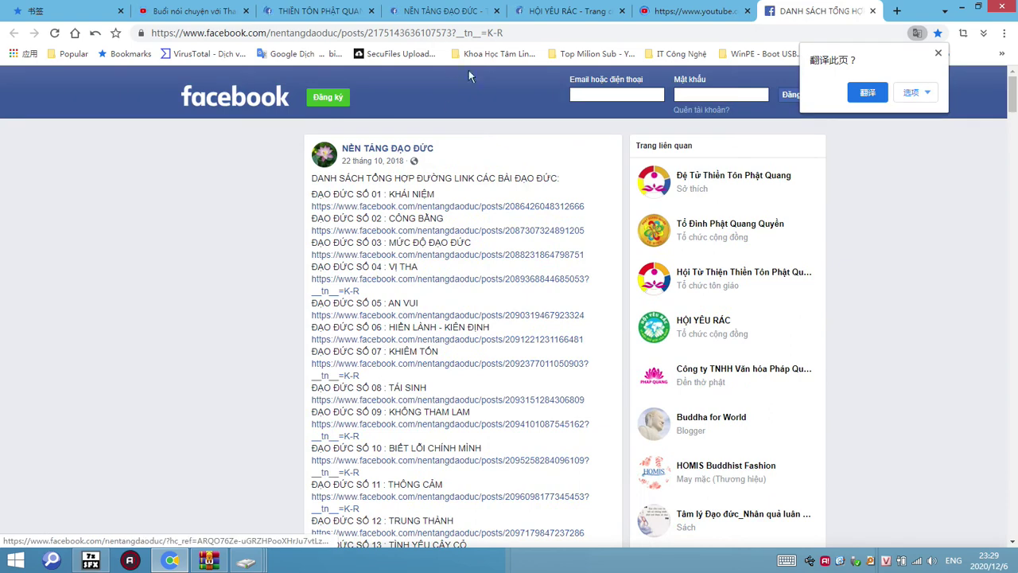
{"action": "left_click", "coordinate": [938, 54]}
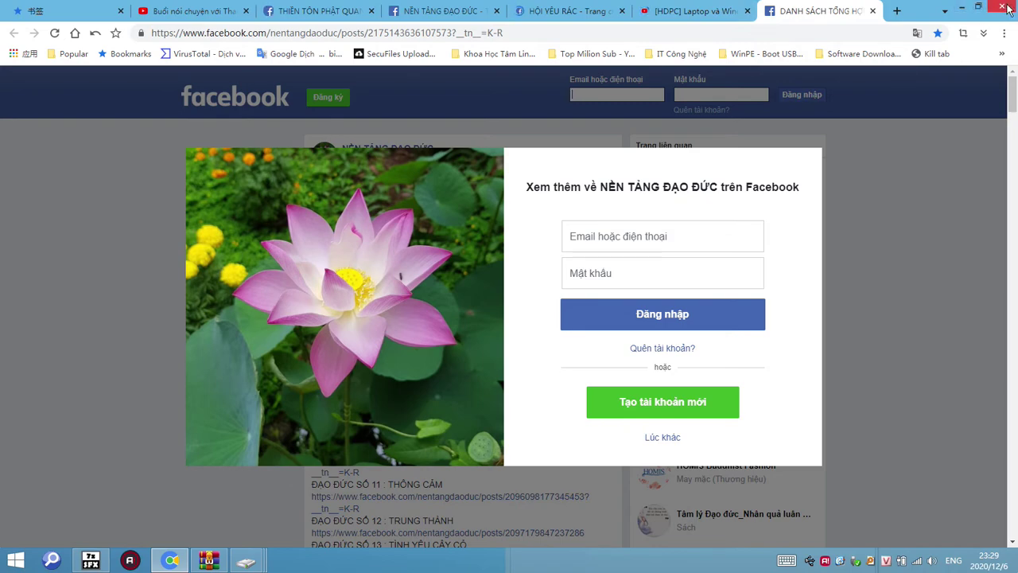
{"action": "key", "text": "alt+F4"}
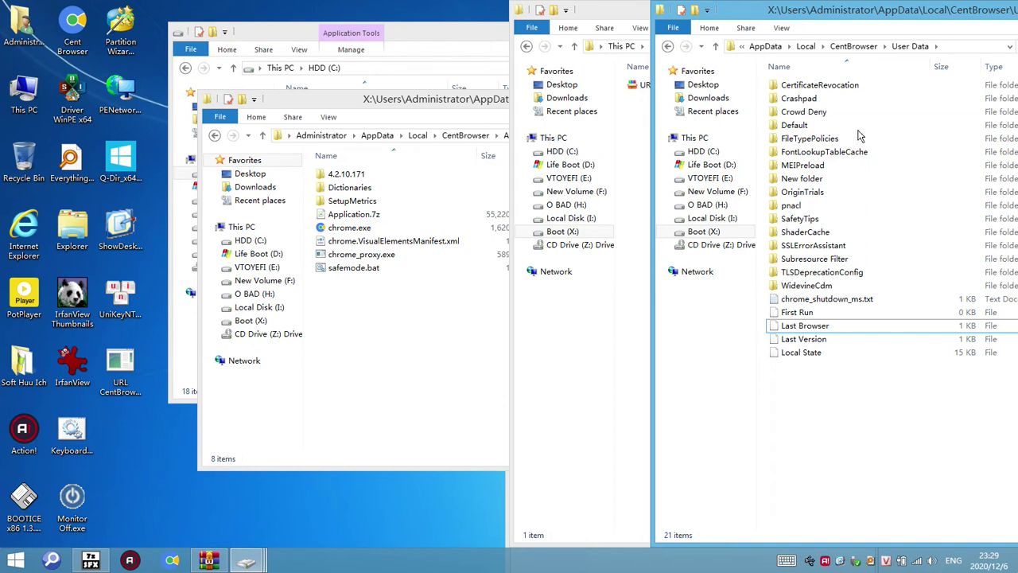
Step: Delete everything in the User Data folder except New folder
{"action": "left_click", "coordinate": [818, 87]}
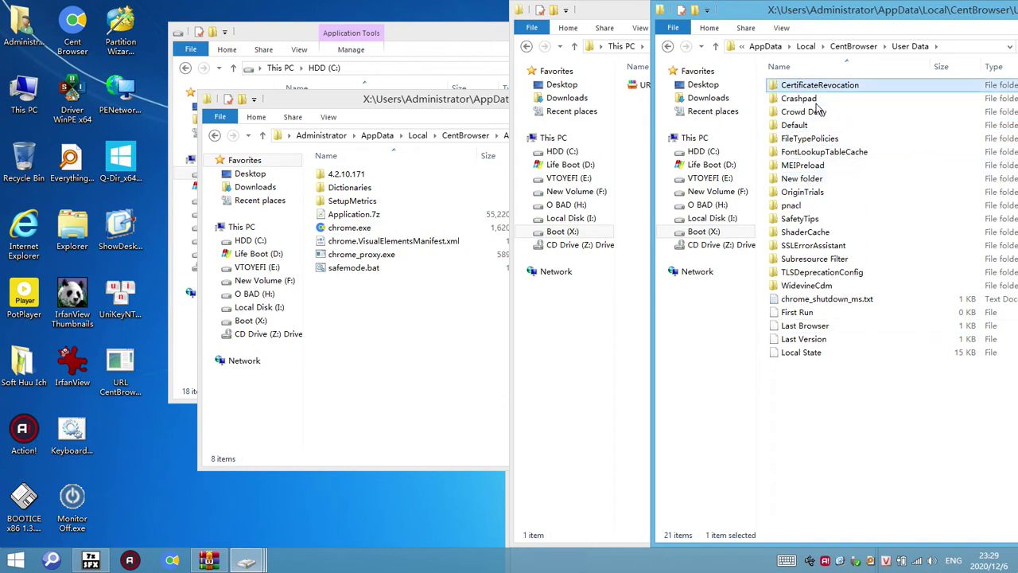
{"action": "key", "text": "ctrl+a"}
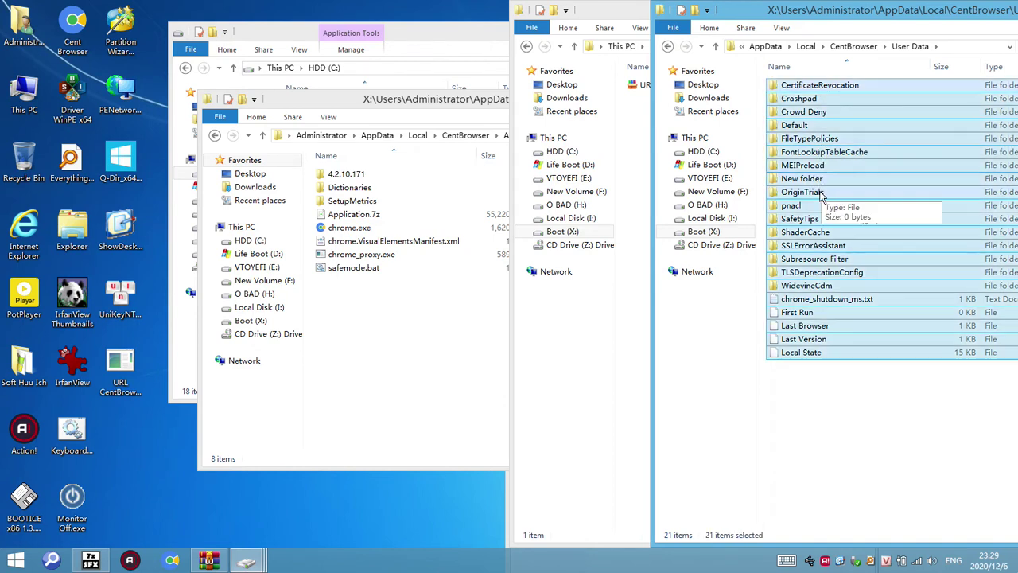
{"action": "left_click", "coordinate": [821, 182], "text": "ctrl"}
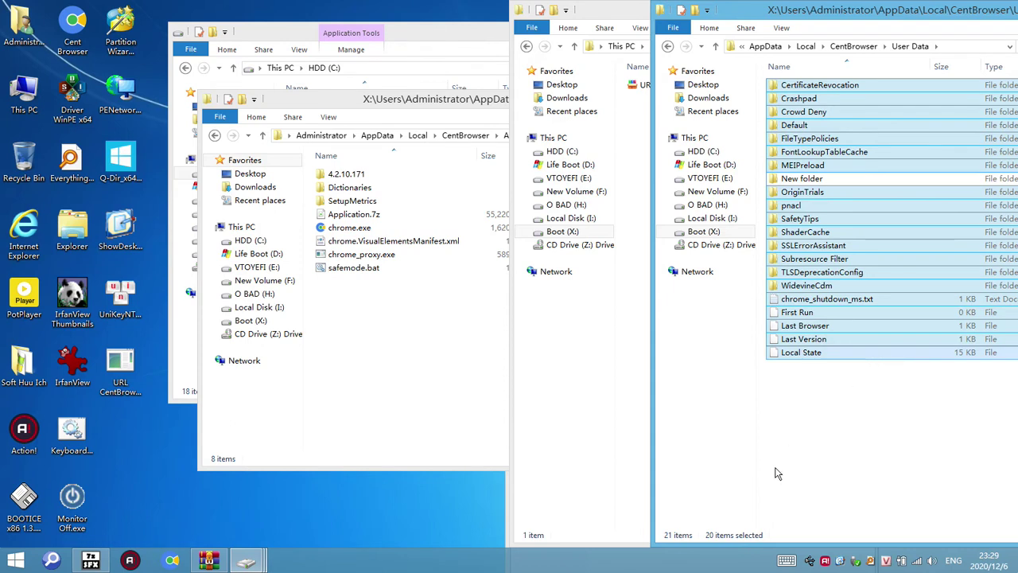
{"action": "key", "text": "Delete"}
{"action": "key", "text": "Return"}
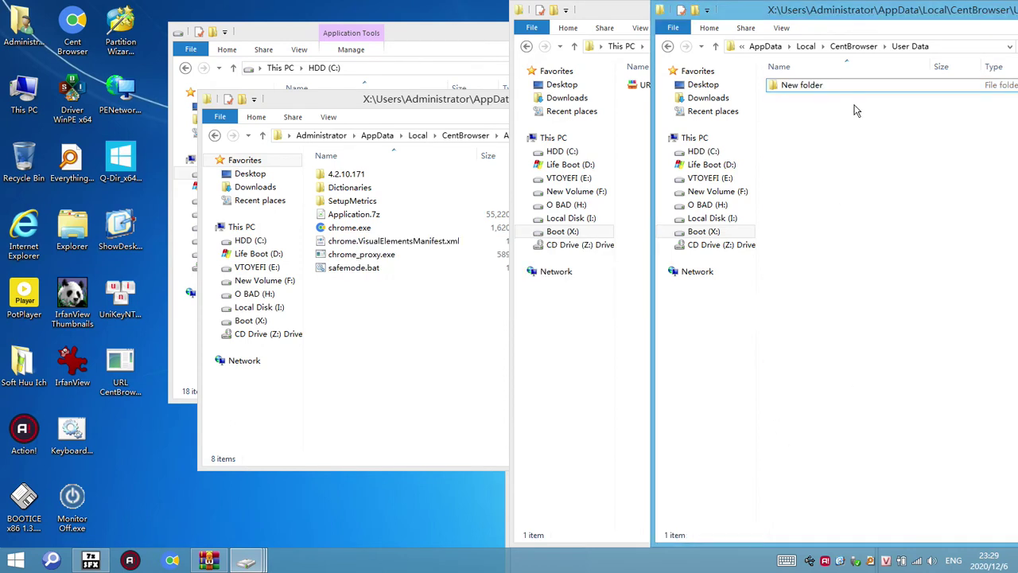
Step: Launch Cent Browser with the emptied User Data folder, look at its main menu and close the browser
{"action": "left_click", "coordinate": [172, 559]}
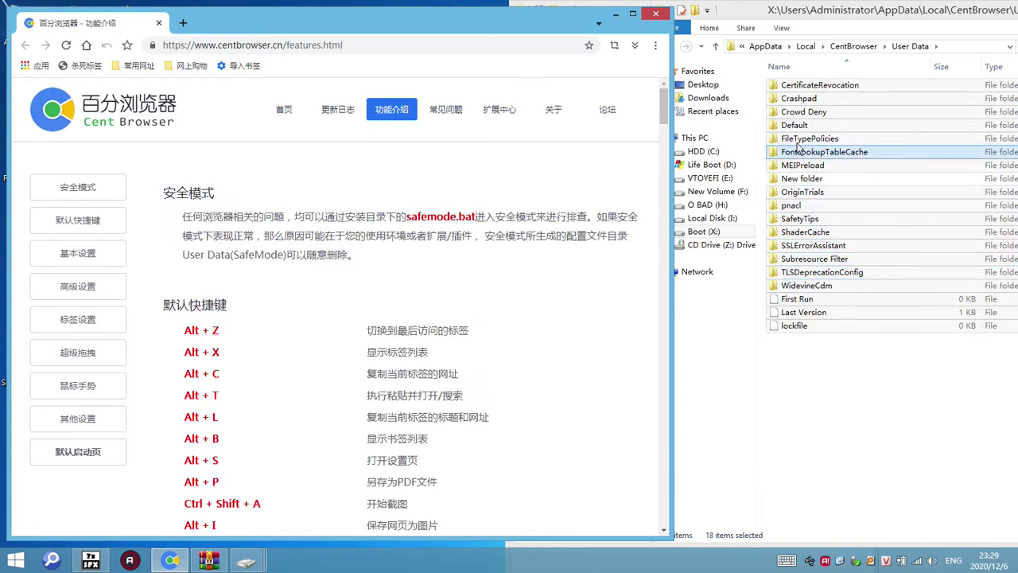
{"action": "left_click", "coordinate": [655, 45]}
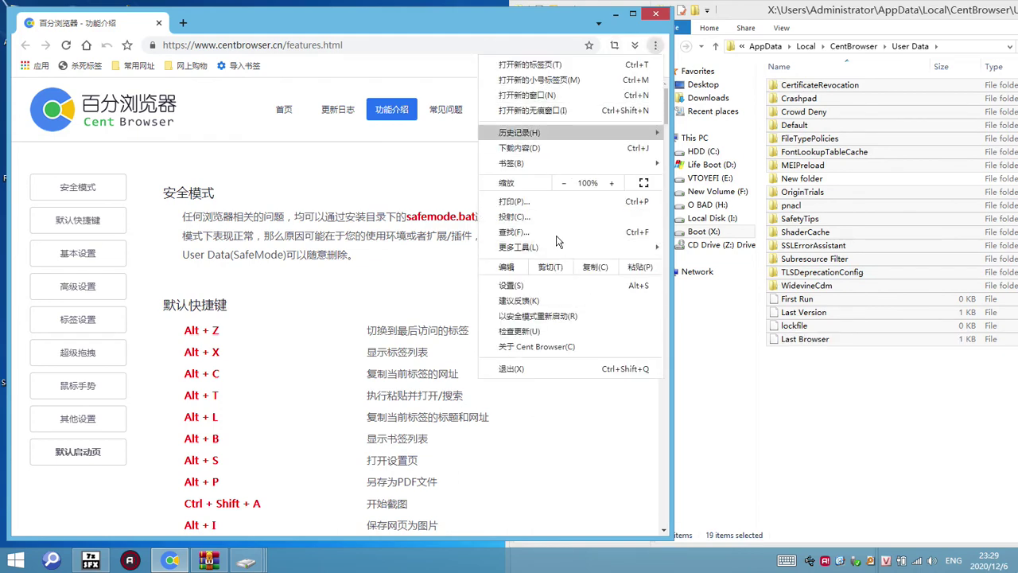
{"action": "left_click", "coordinate": [614, 14]}
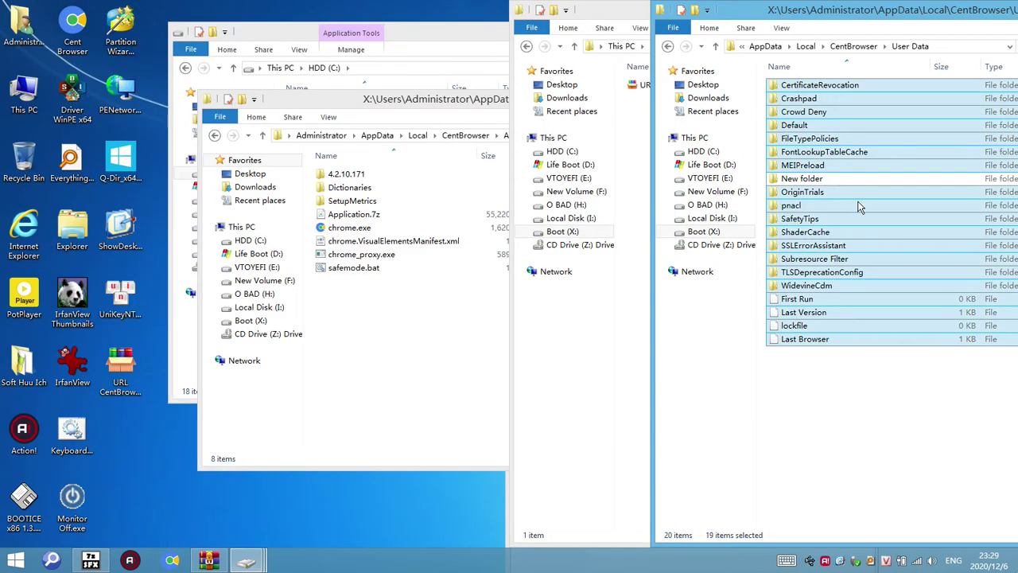
Step: Delete everything in the User Data folder except New folder, and copy Default and Local State from New folder into User Data
{"action": "left_click", "coordinate": [845, 245]}
{"action": "key", "text": "Delete"}
{"action": "double_click", "coordinate": [816, 88]}
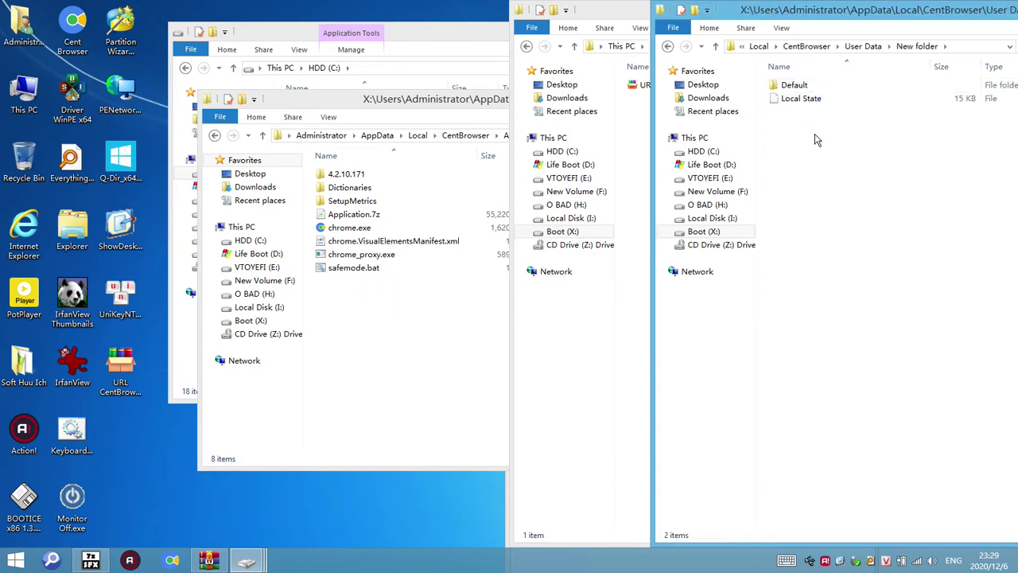
{"action": "key", "text": "ctrl+a"}
{"action": "left_click", "coordinate": [867, 46]}
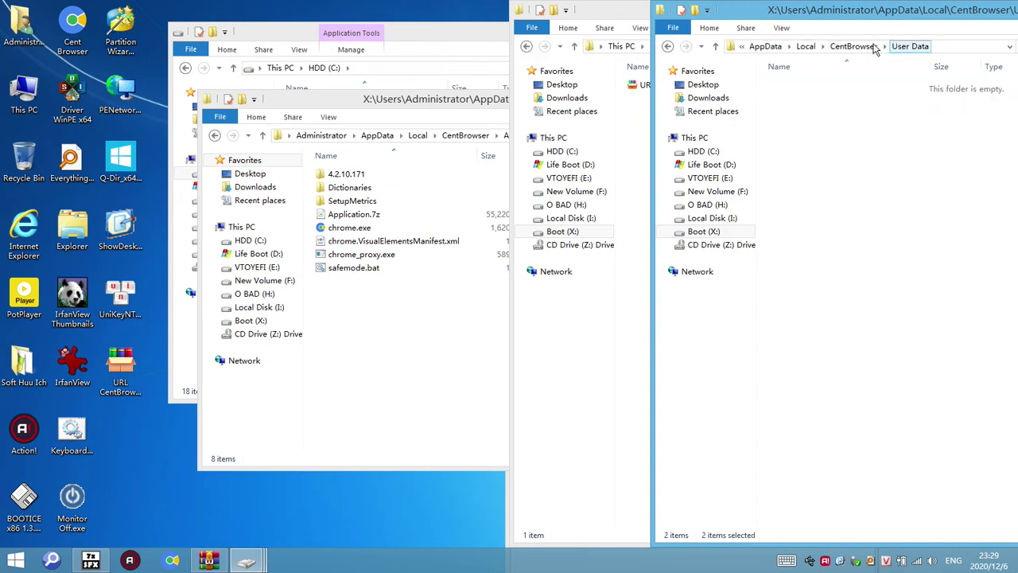
{"action": "key", "text": "ctrl+v"}
{"action": "left_click", "coordinate": [832, 229]}
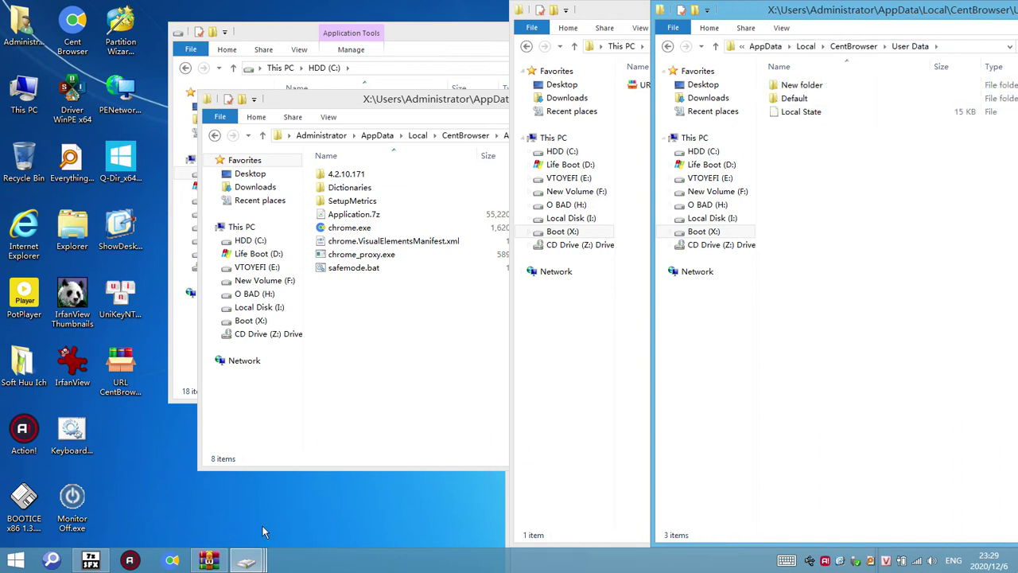
Step: Launch Cent Browser to check the restored bookmarks, tabs and main menu language, and close it
{"action": "left_click", "coordinate": [168, 562]}
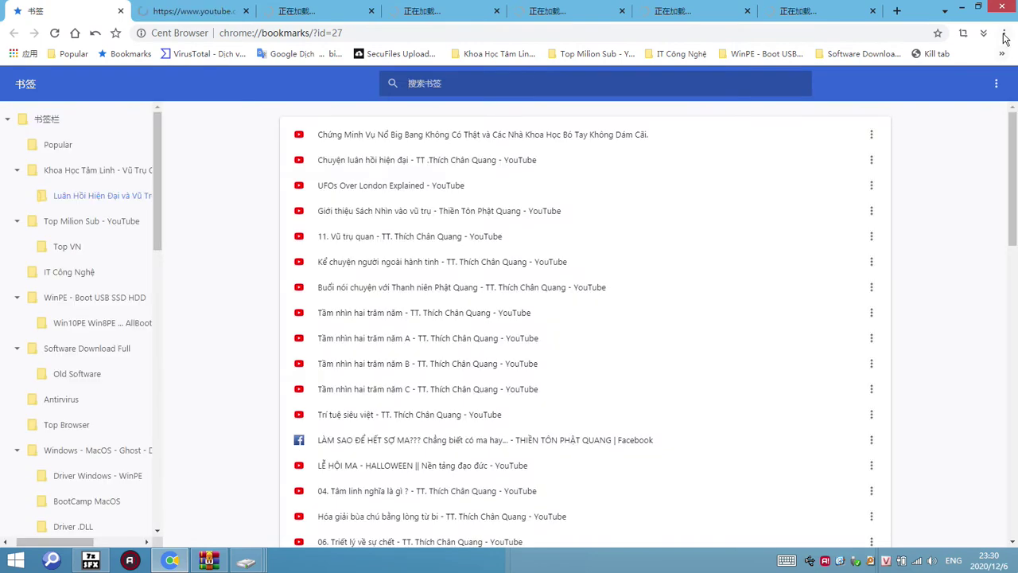
{"action": "left_click", "coordinate": [1004, 33]}
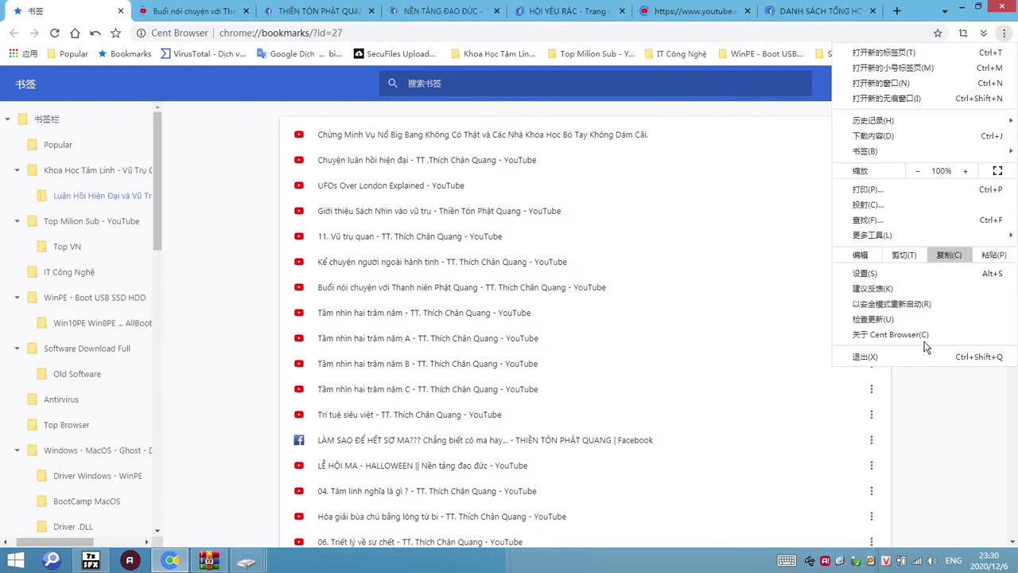
{"action": "left_click", "coordinate": [929, 438]}
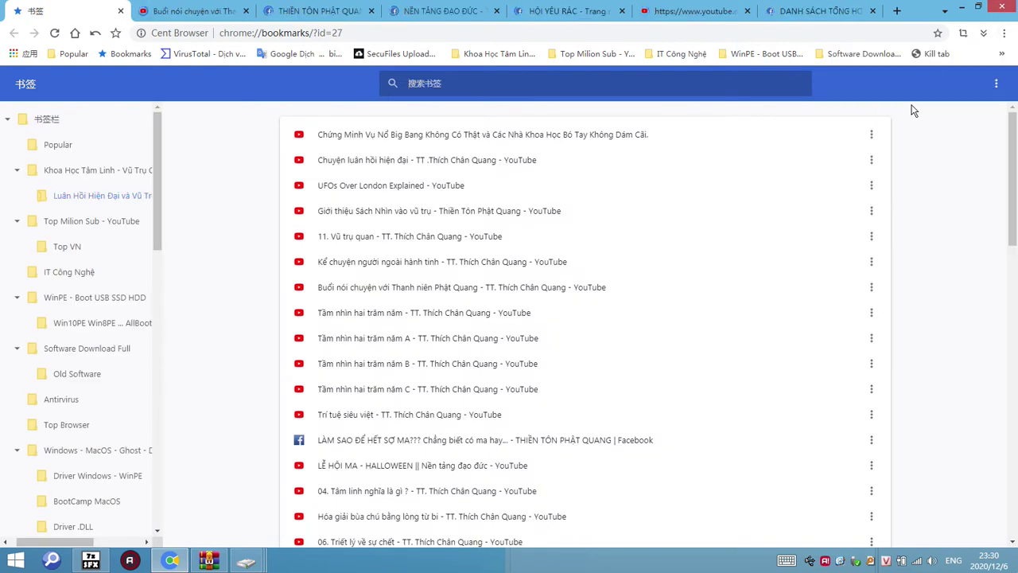
{"action": "left_click", "coordinate": [996, 9]}
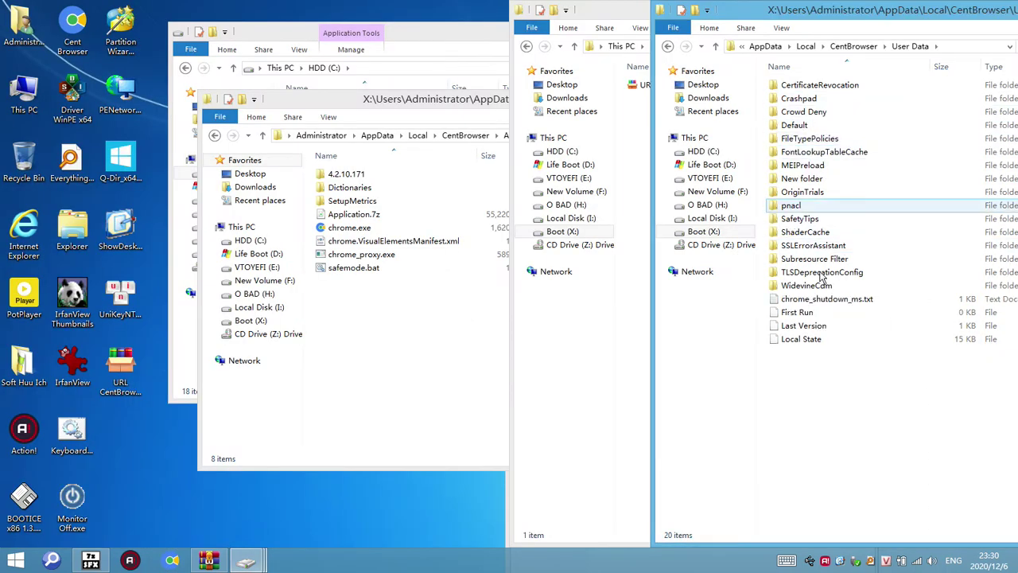
Step: Paste the backup copies of Default and Local State into the User Data folder again, replacing the files in the destination
{"action": "right_click", "coordinate": [837, 206]}
{"action": "left_click", "coordinate": [868, 291]}
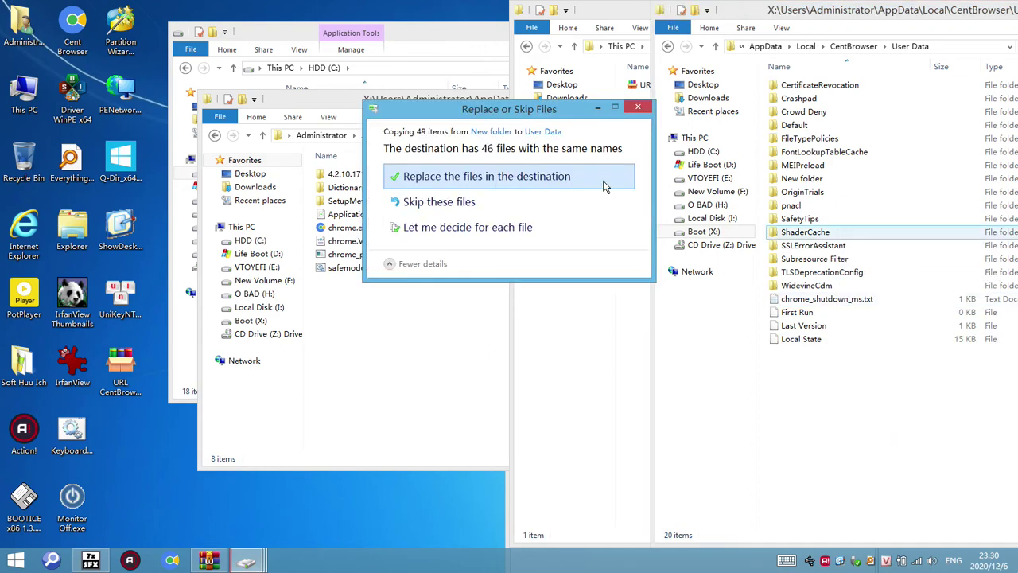
{"action": "left_click", "coordinate": [536, 145]}
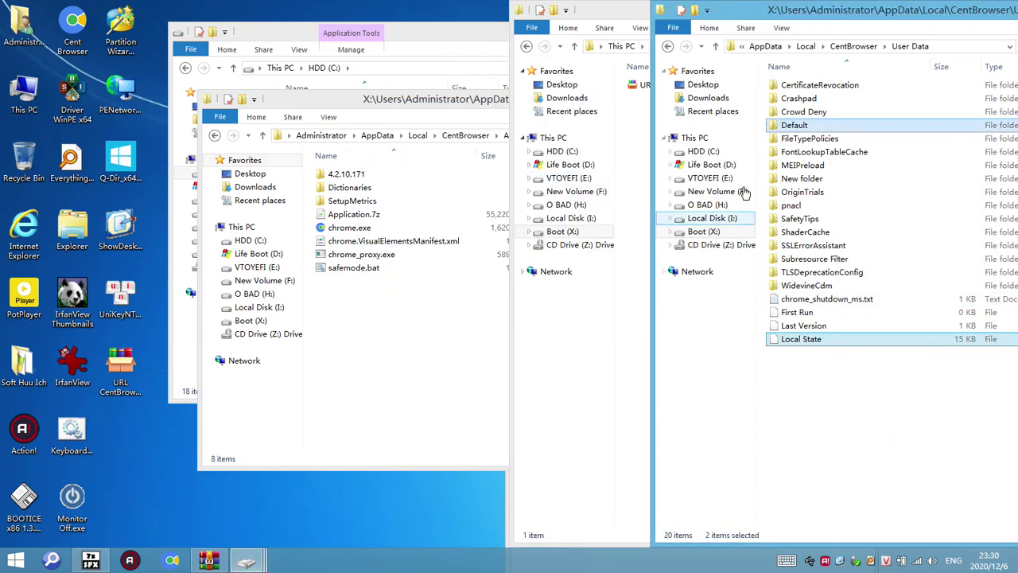
{"action": "left_click", "coordinate": [879, 475]}
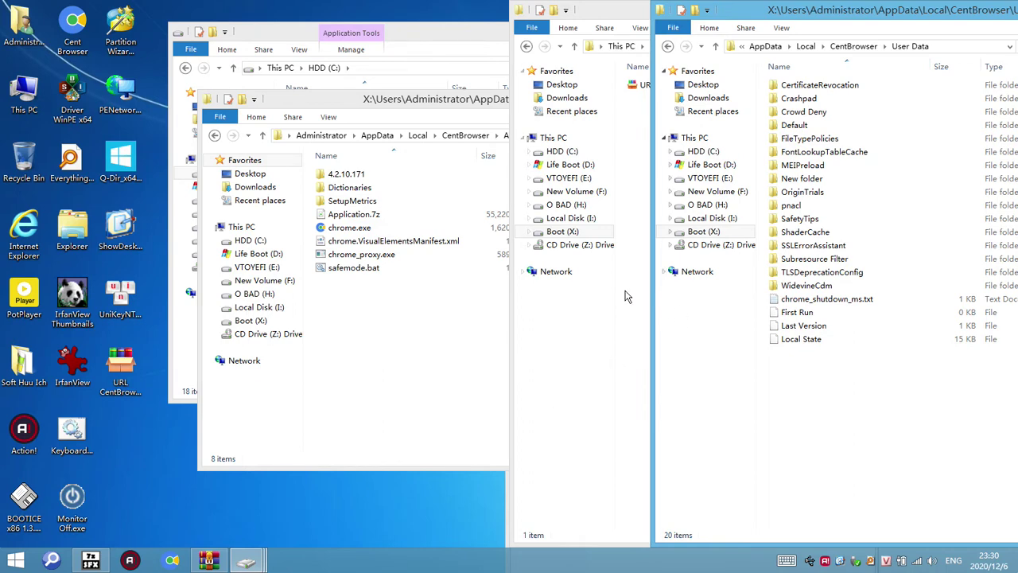
Step: Relaunch Cent Browser and check the language of its main menu
{"action": "left_click", "coordinate": [172, 560]}
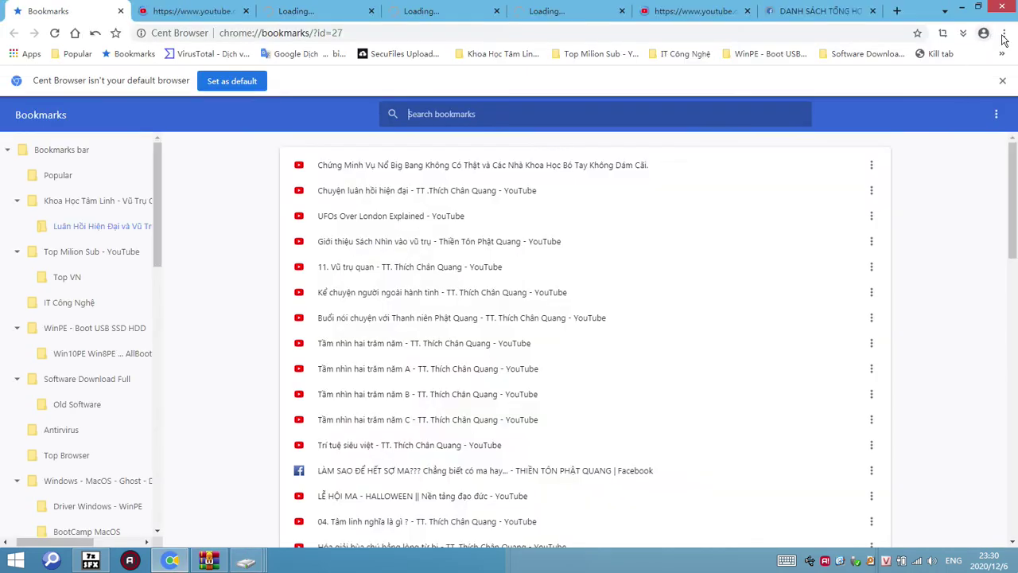
{"action": "left_click", "coordinate": [1005, 33]}
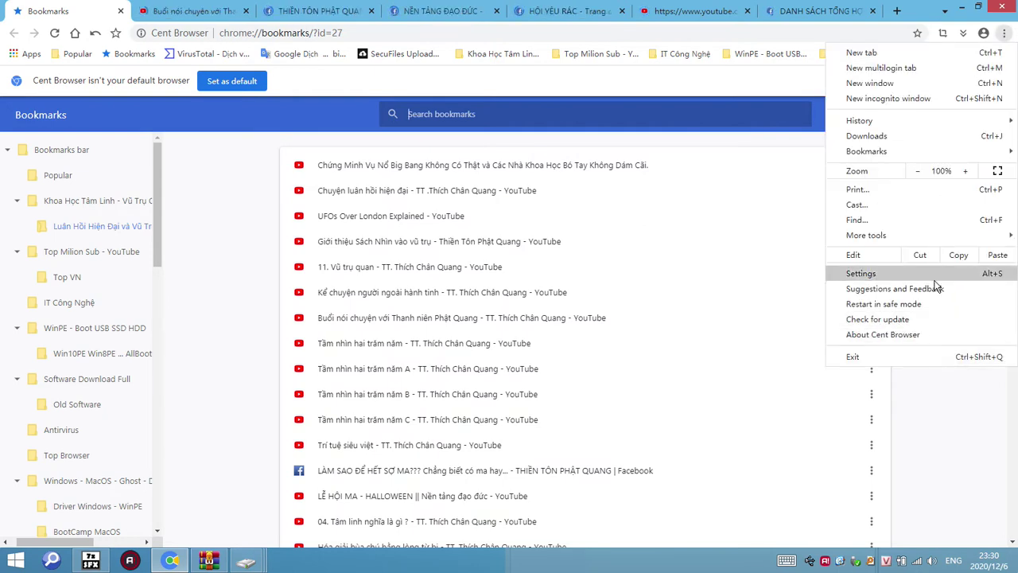
{"action": "left_click", "coordinate": [984, 420]}
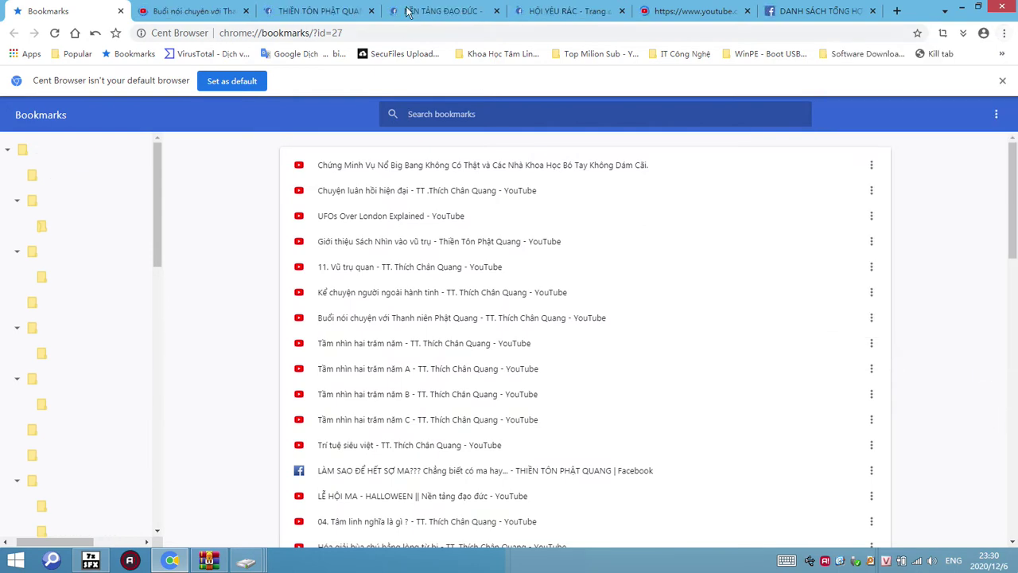
Step: Go through the restored YouTube, Facebook and Bookmarks tabs to check that they load, and close the browser
{"action": "left_click", "coordinate": [191, 11]}
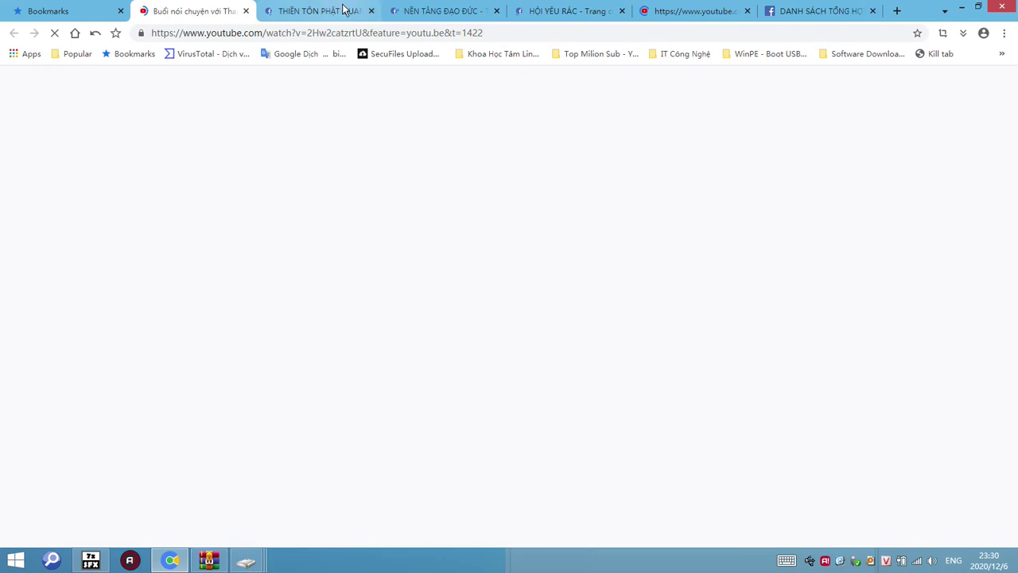
{"action": "key", "text": "ctrl+Tab"}
{"action": "key", "text": "ctrl+Tab"}
{"action": "key", "text": "ctrl+Tab"}
{"action": "key", "text": "ctrl+Tab"}
{"action": "key", "text": "ctrl+Tab"}
{"action": "left_click", "coordinate": [197, 11]}
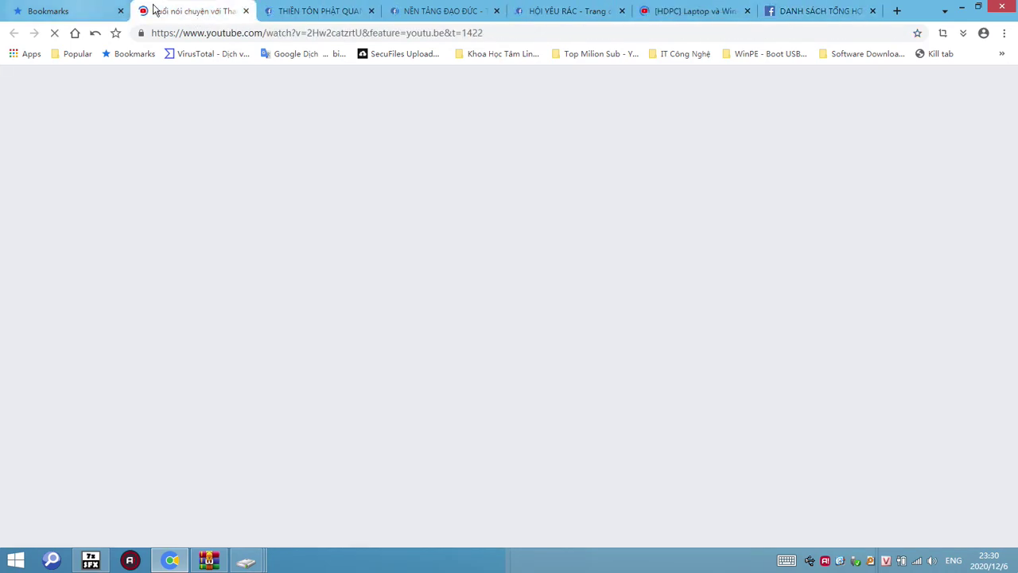
{"action": "left_click", "coordinate": [64, 11]}
{"action": "left_click", "coordinate": [318, 11]}
{"action": "left_click", "coordinate": [446, 11]}
{"action": "left_click", "coordinate": [694, 12]}
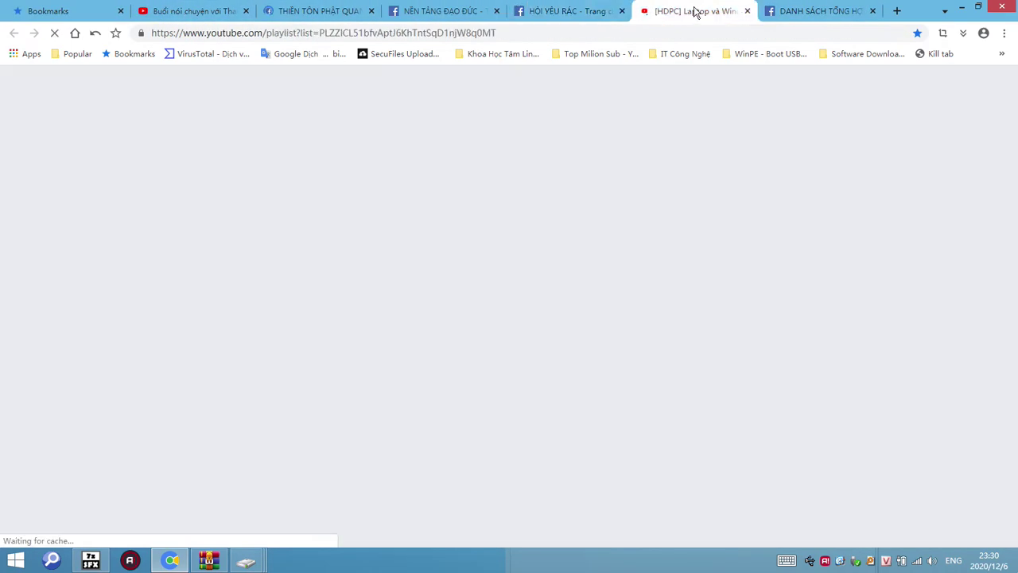
{"action": "key", "text": "alt+F4"}
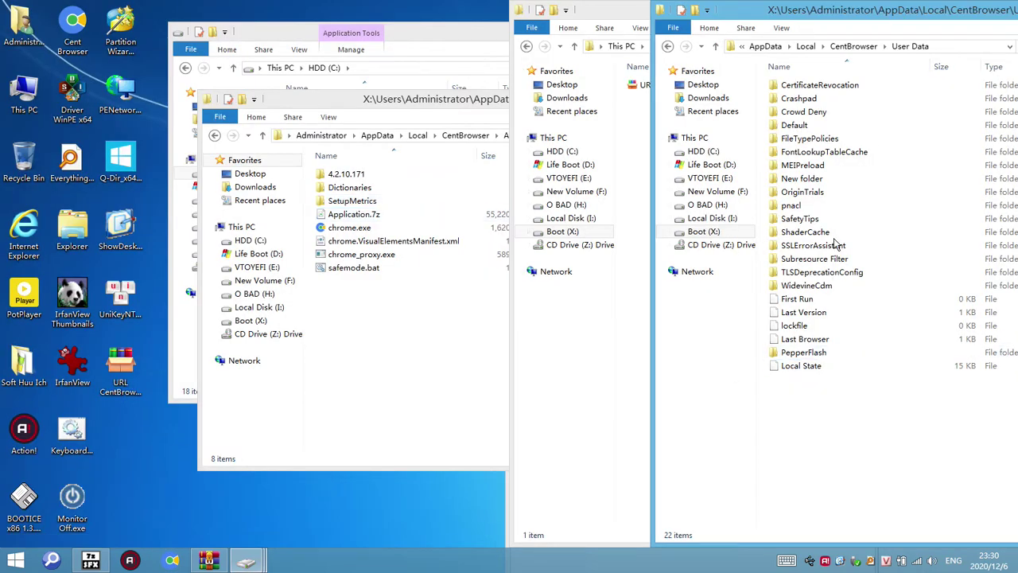
Step: Delete all User Data items that the browser session left, keeping only New folder
{"action": "key", "text": "ctrl+a"}
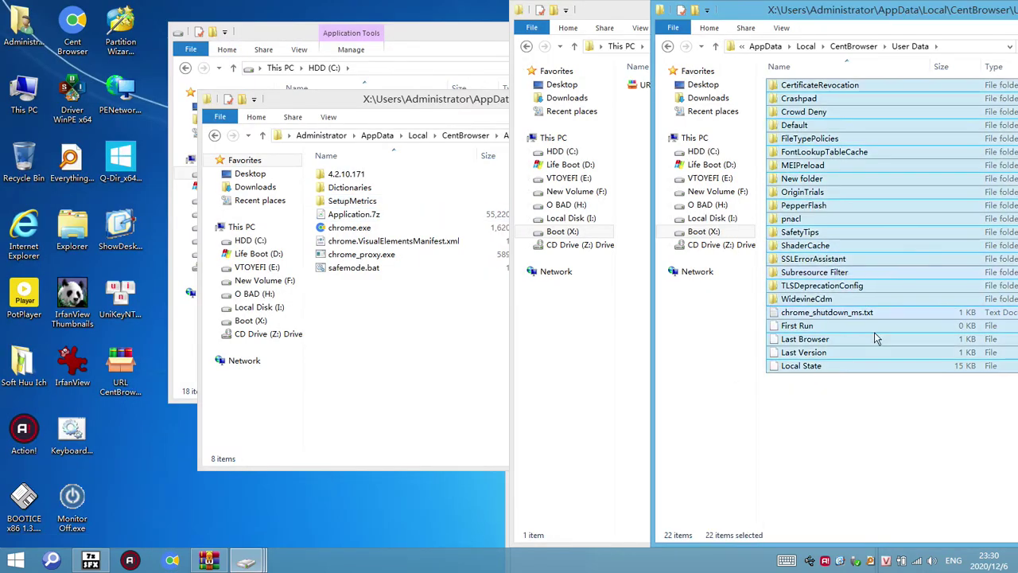
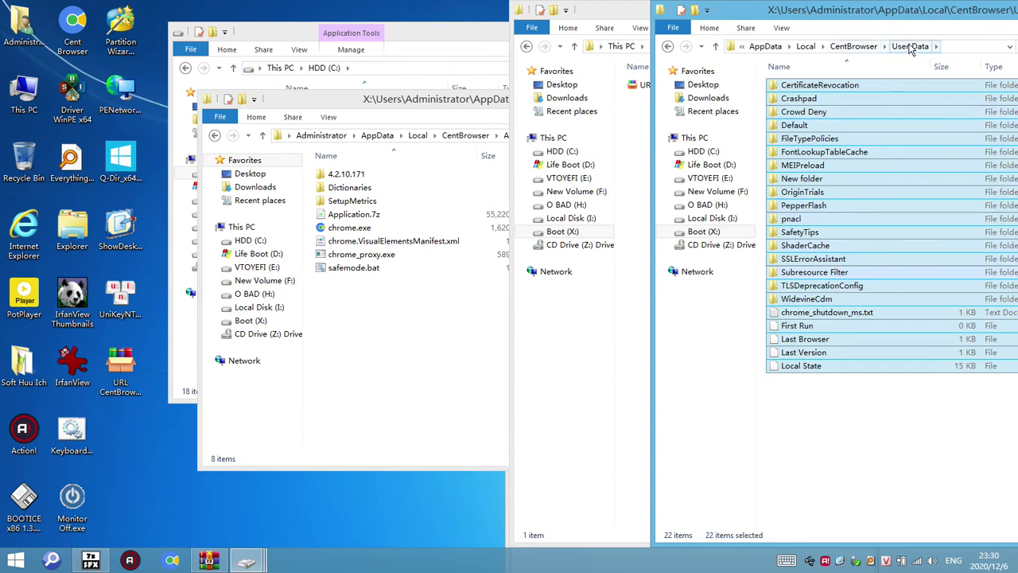
{"action": "left_click", "coordinate": [855, 46]}
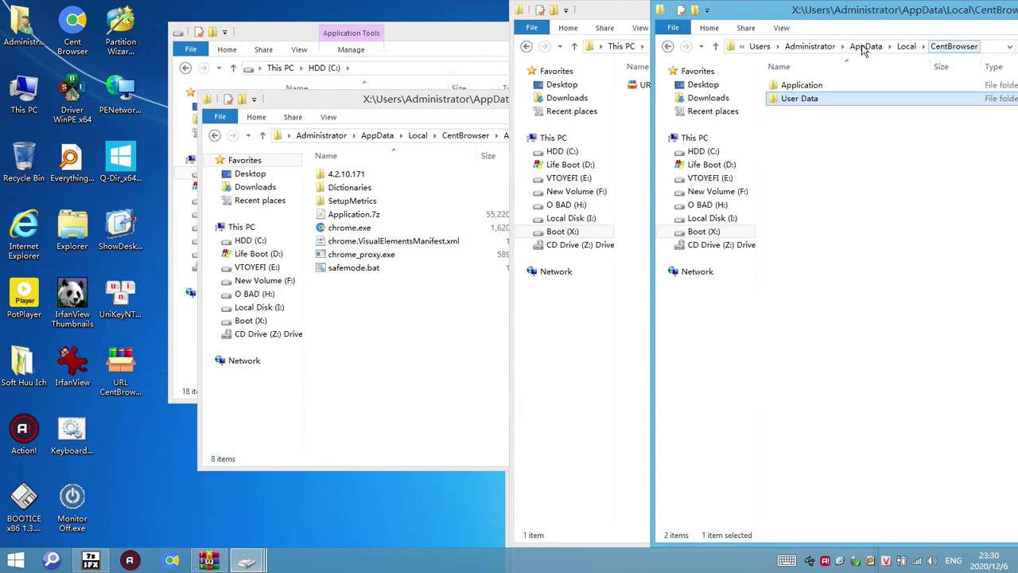
{"action": "double_click", "coordinate": [805, 98]}
{"action": "left_click", "coordinate": [827, 139]}
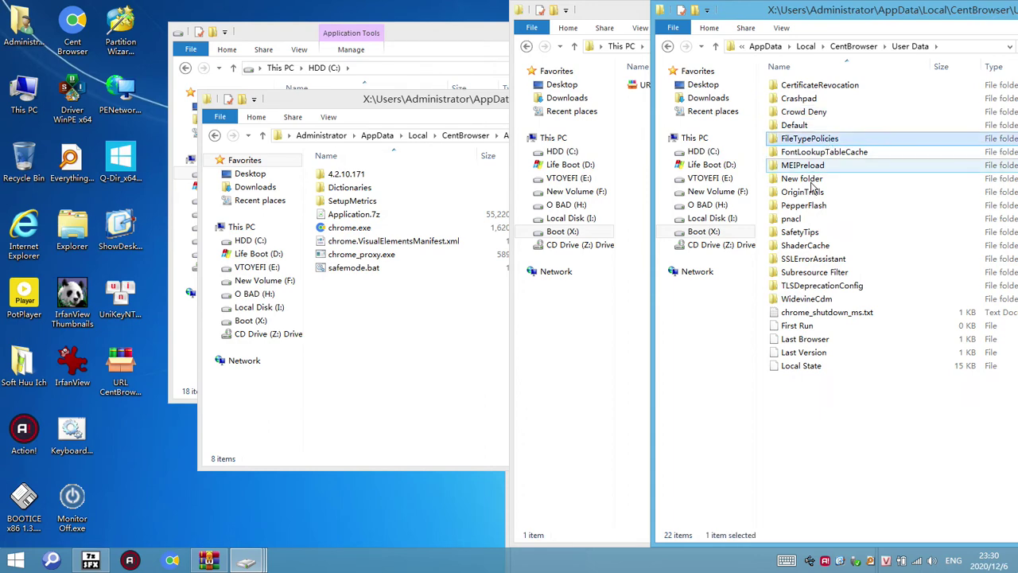
{"action": "key", "text": "ctrl+a"}
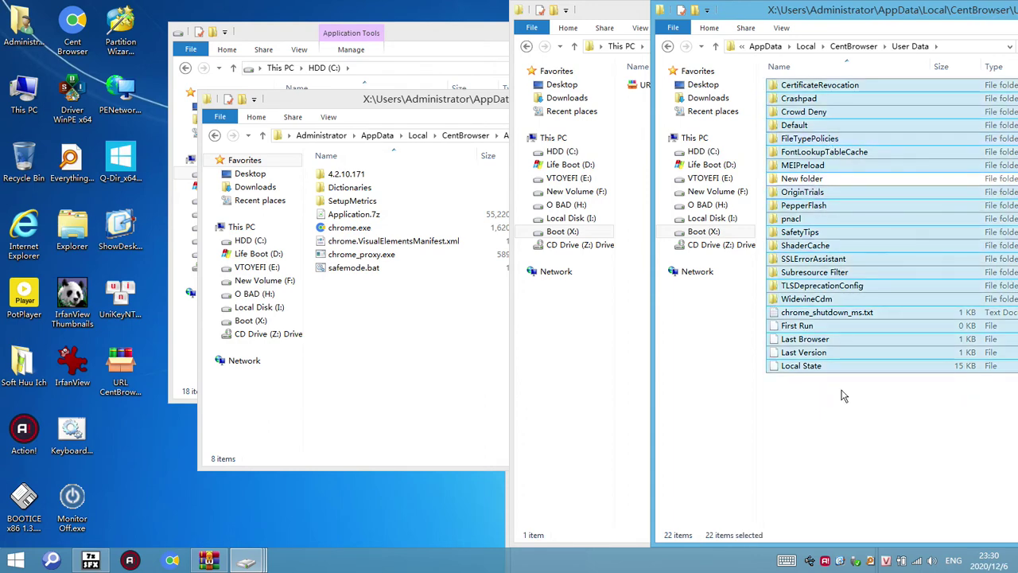
{"action": "key", "text": "Delete"}
{"action": "key", "text": "Return"}
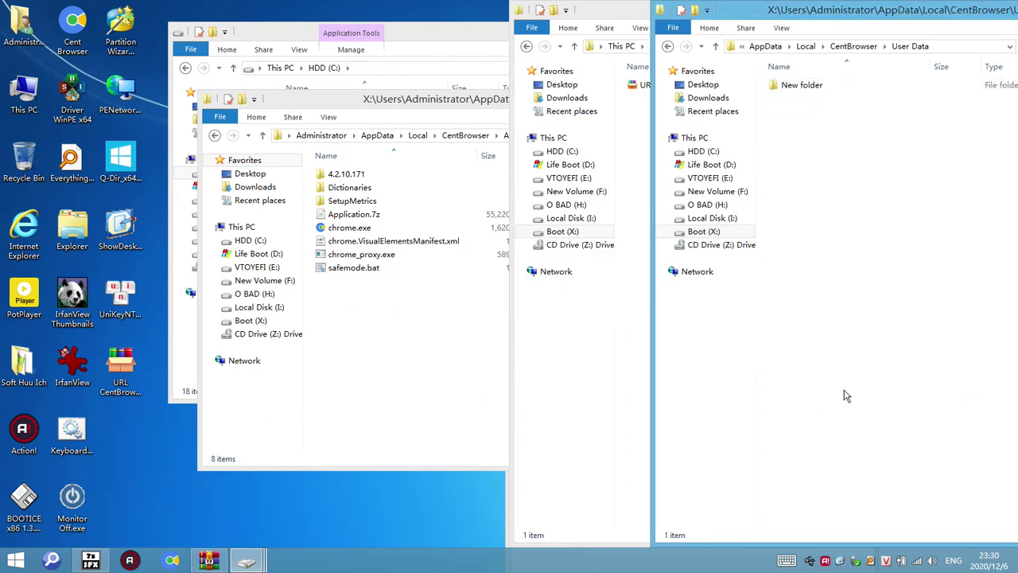
Step: Copy Default and Local State from New folder into User Data, and delete New folder
{"action": "double_click", "coordinate": [810, 87]}
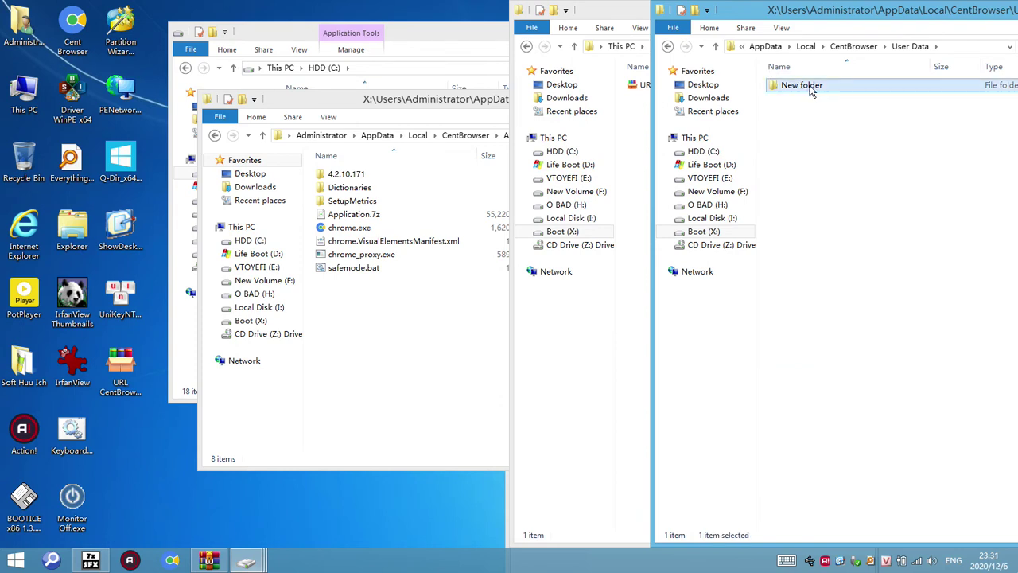
{"action": "key", "text": "ctrl+a"}
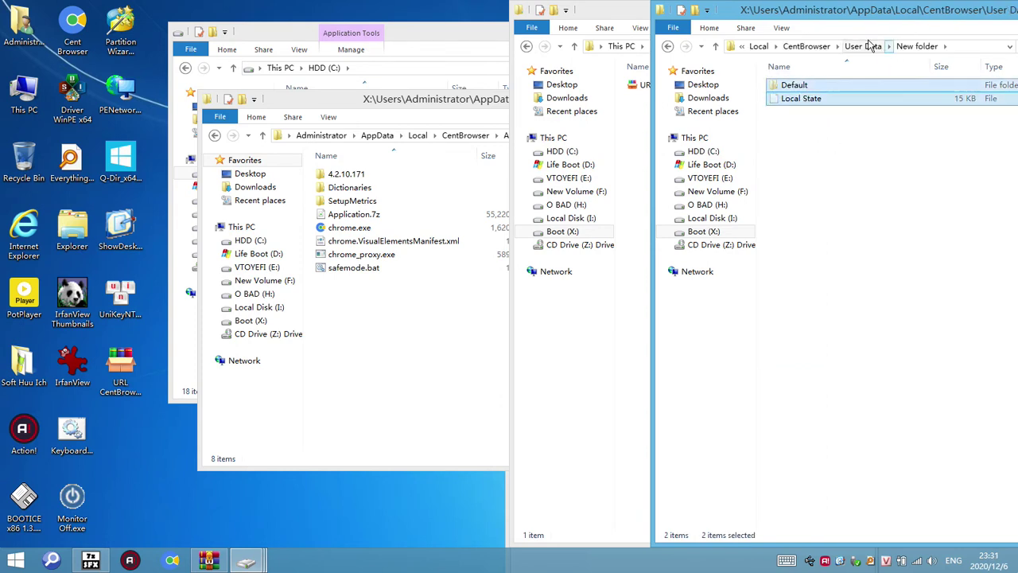
{"action": "left_click", "coordinate": [867, 46]}
{"action": "key", "text": "ctrl+v"}
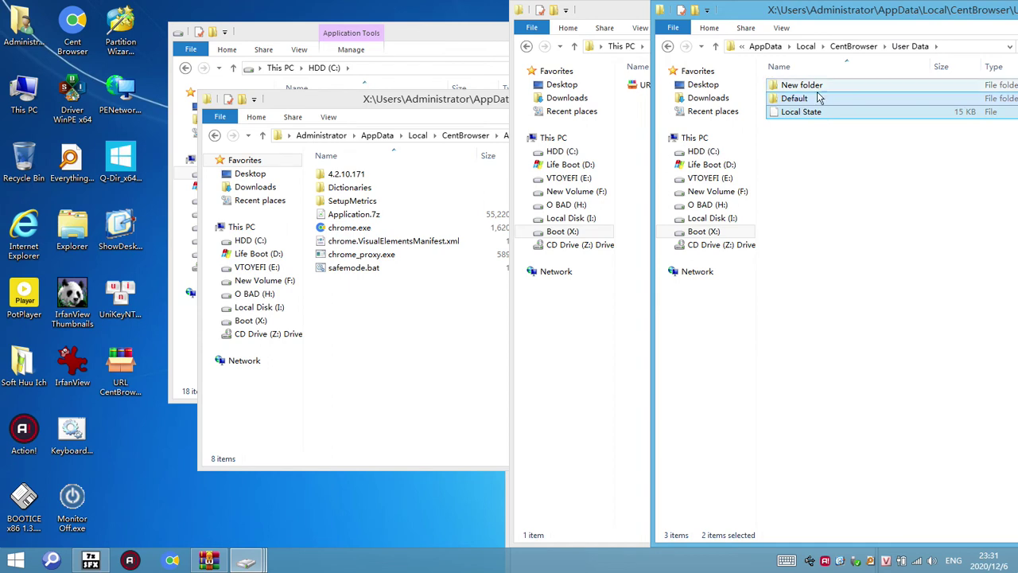
{"action": "key", "text": "Delete"}
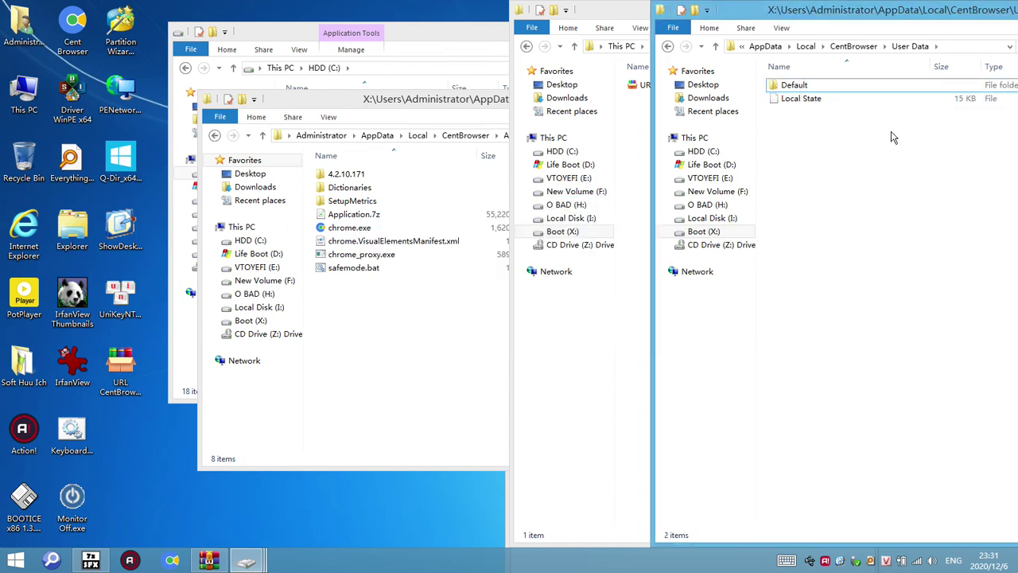
Step: Check the contents of the User Data folder and return to the CentBrowser folder
{"action": "left_click", "coordinate": [858, 48]}
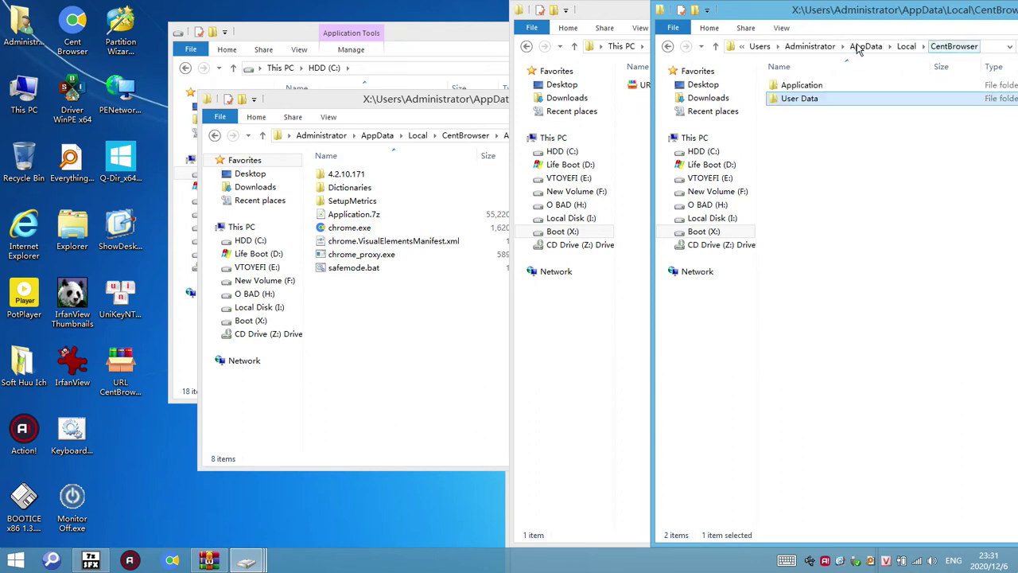
{"action": "double_click", "coordinate": [799, 100]}
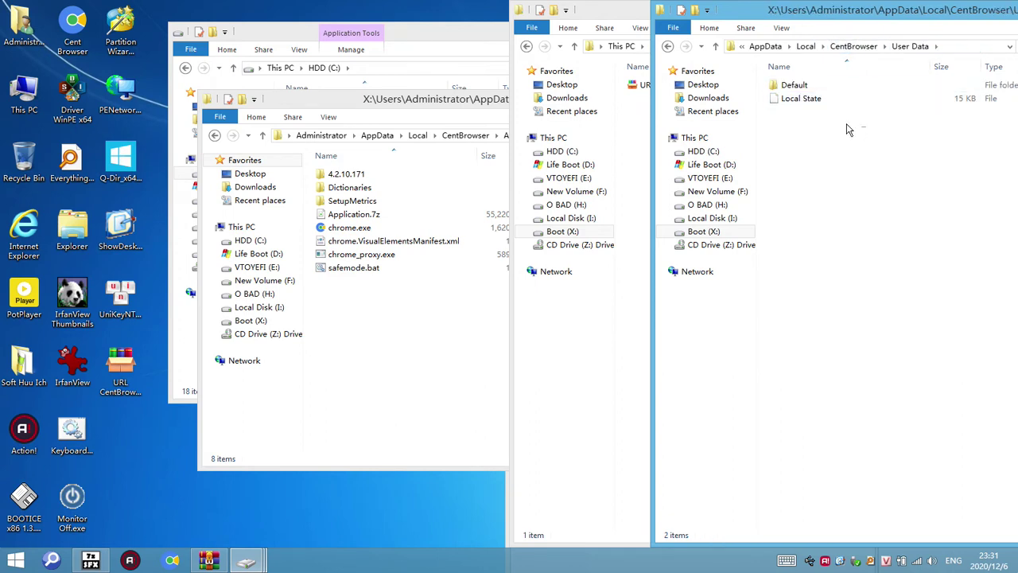
{"action": "left_click_drag", "start_coordinate": [846, 129], "coordinate": [787, 83]}
{"action": "key", "text": "alt+Left"}
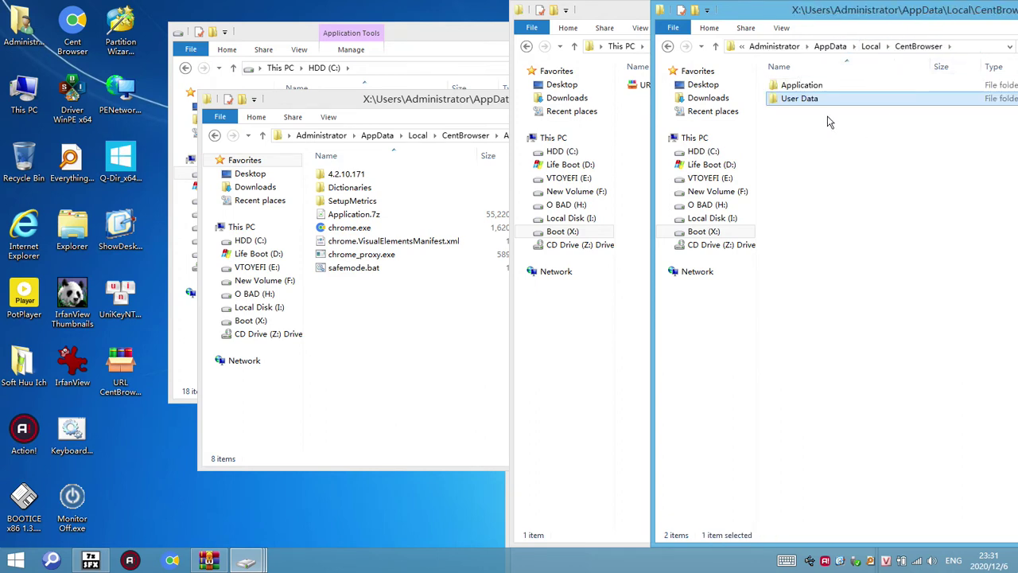
{"action": "left_click", "coordinate": [828, 121]}
Step: Set up a RAR archive of the User Data folder with the best compression method (Tốt nhất) as a self-extracting User Data.exe
{"action": "right_click", "coordinate": [815, 99]}
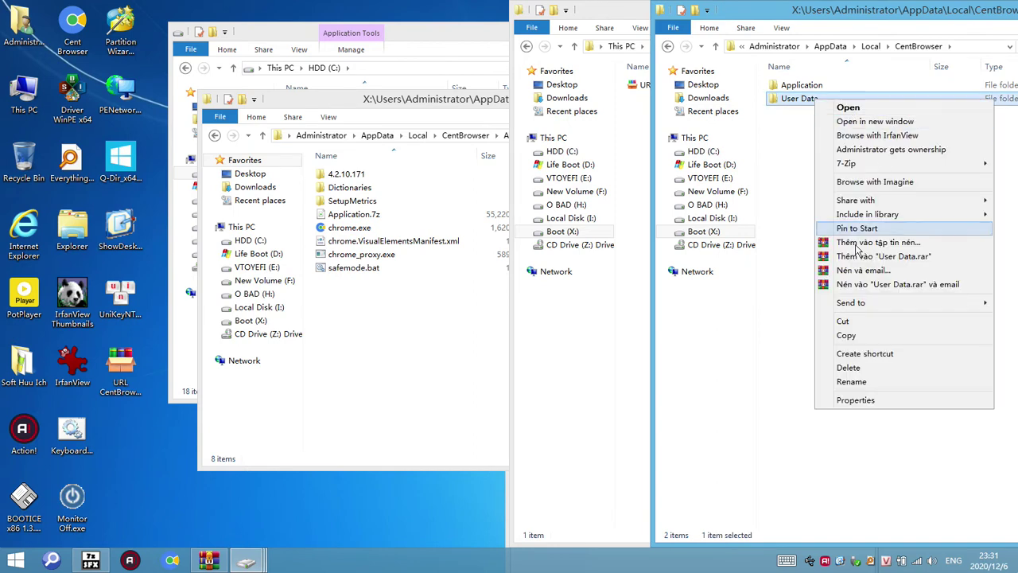
{"action": "left_click", "coordinate": [881, 251]}
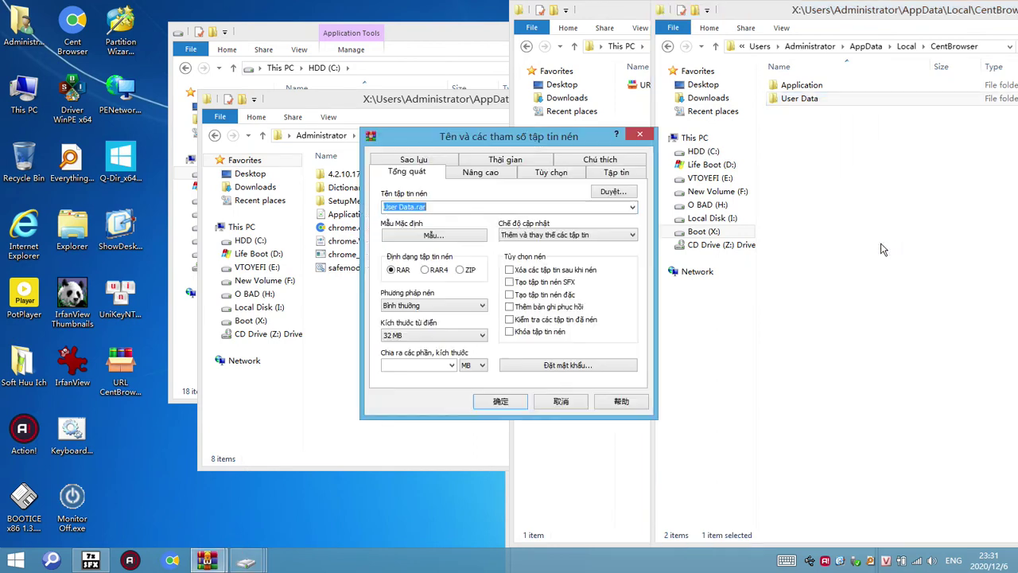
{"action": "left_click", "coordinate": [465, 307]}
{"action": "left_click", "coordinate": [420, 359]}
{"action": "left_click", "coordinate": [532, 285]}
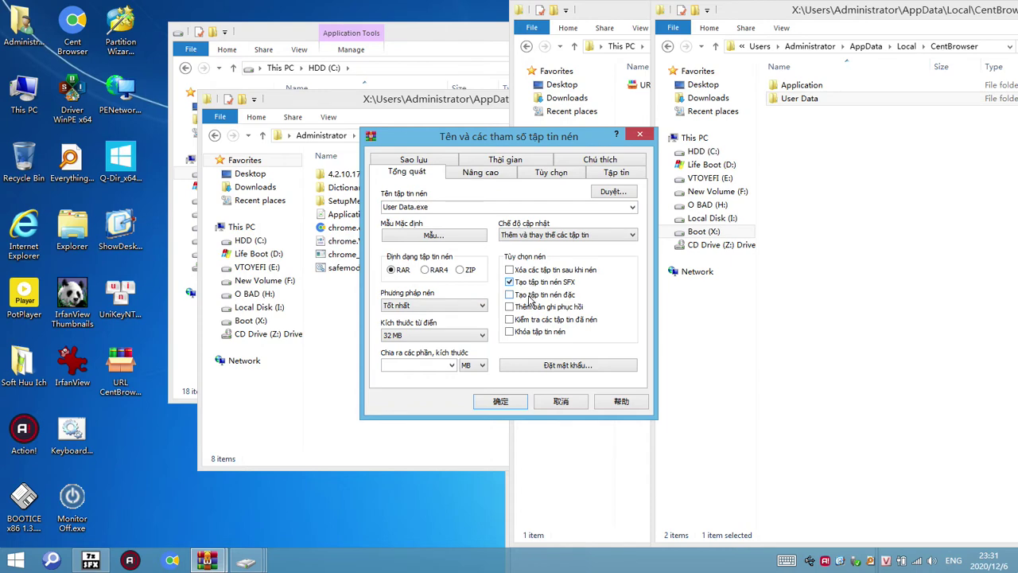
Step: Set the SFX extraction path to %SystemDrive%\CentBrowser\URLCentBrowser.exe, copied from the URLCentBrowser.exe archive comment, and the silent mode to Ẩn tất cả
{"action": "left_click", "coordinate": [480, 172]}
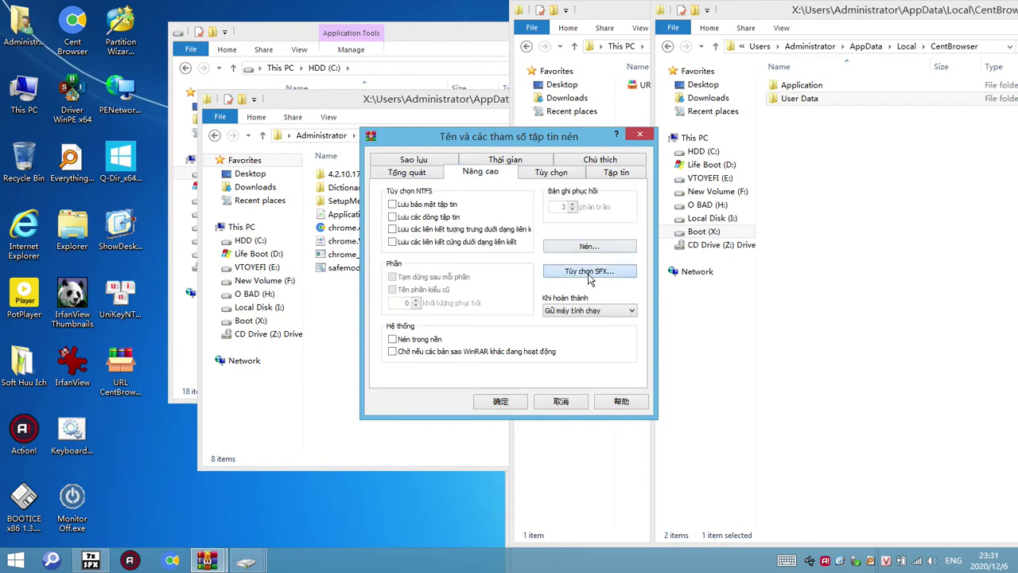
{"action": "left_click", "coordinate": [592, 270]}
{"action": "mouse_move", "coordinate": [203, 561]}
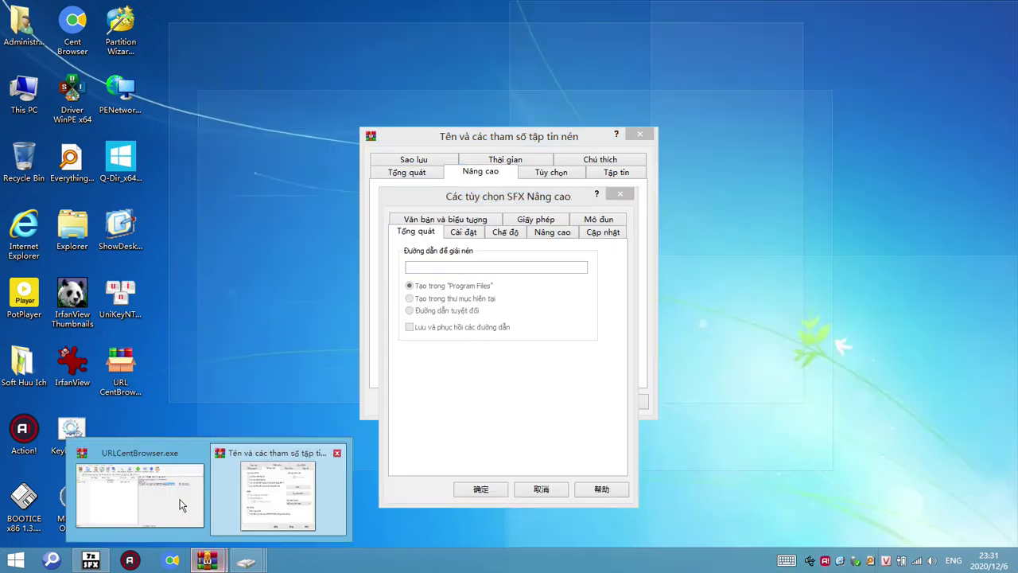
{"action": "left_click", "coordinate": [163, 509]}
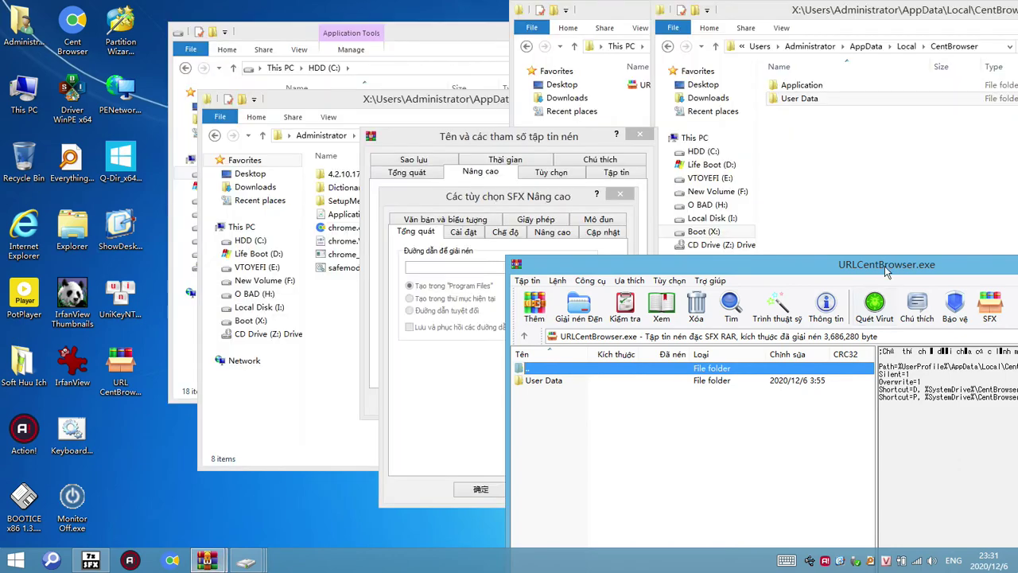
{"action": "left_click_drag", "start_coordinate": [884, 266], "coordinate": [471, 289]}
{"action": "left_click", "coordinate": [513, 413]}
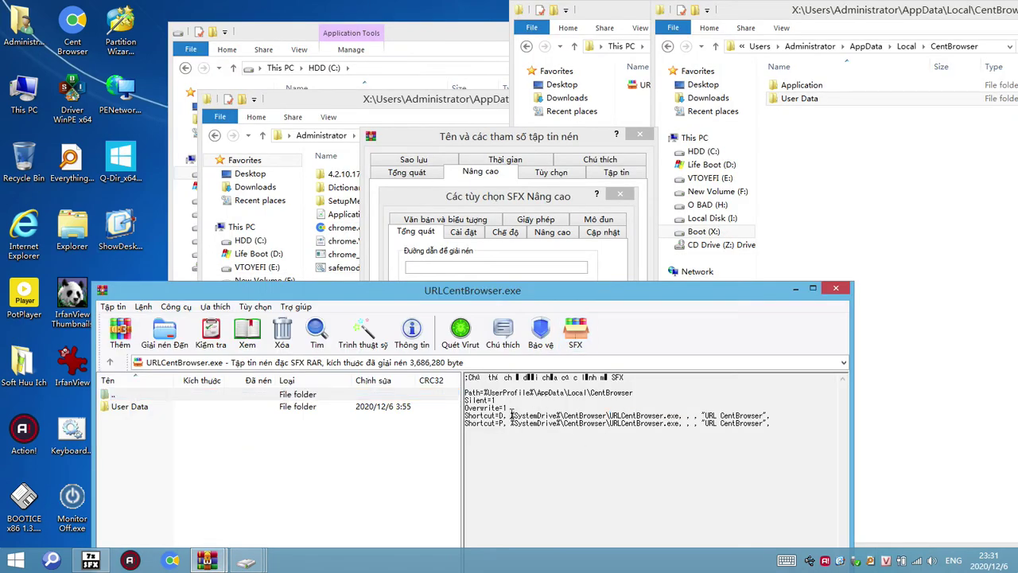
{"action": "left_click", "coordinate": [680, 413], "text": "shift"}
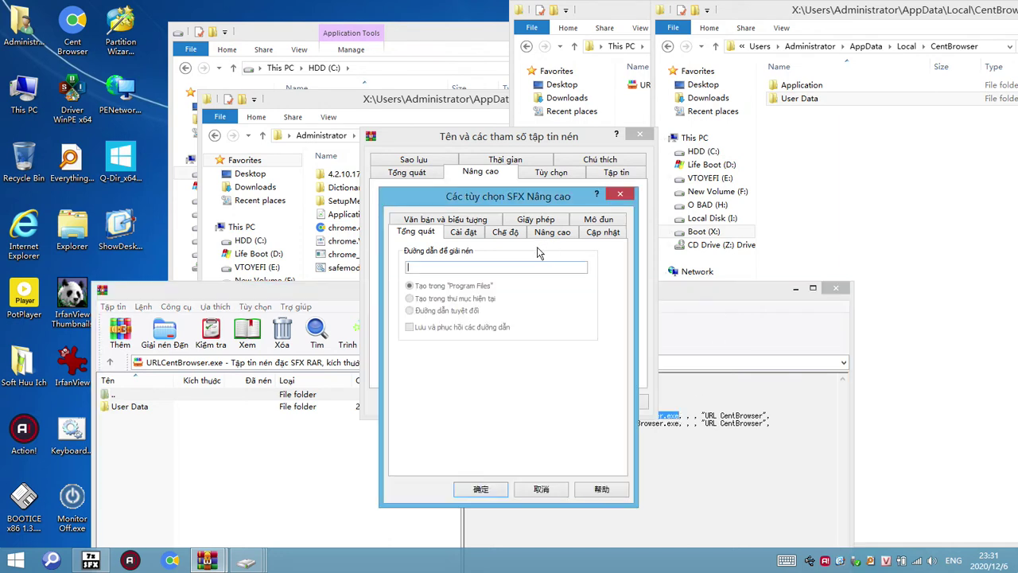
{"action": "type", "text": "%SystemDrive%\\CentBrowser\\URLCentBrowser.exe"}
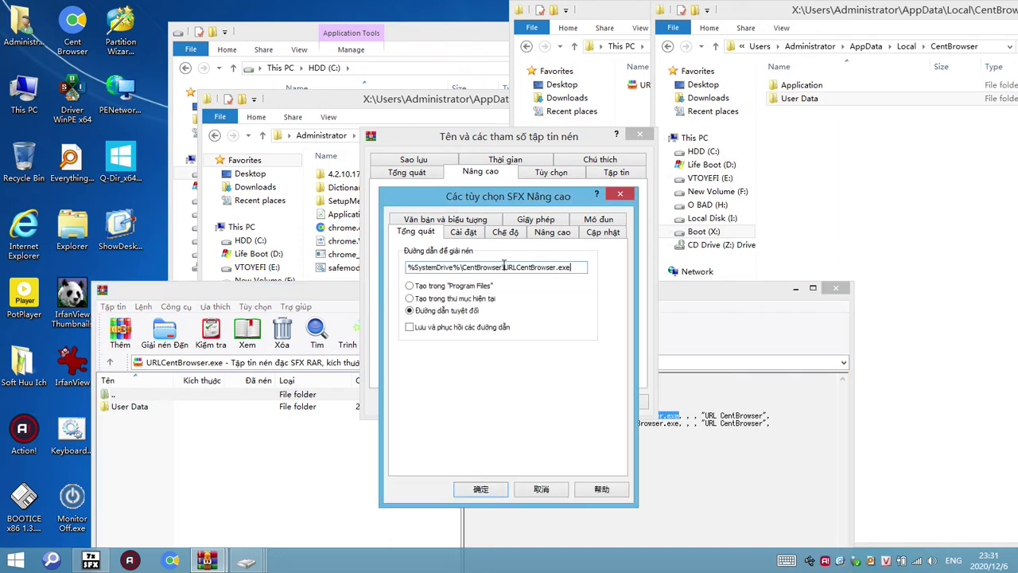
{"action": "left_click", "coordinate": [464, 233]}
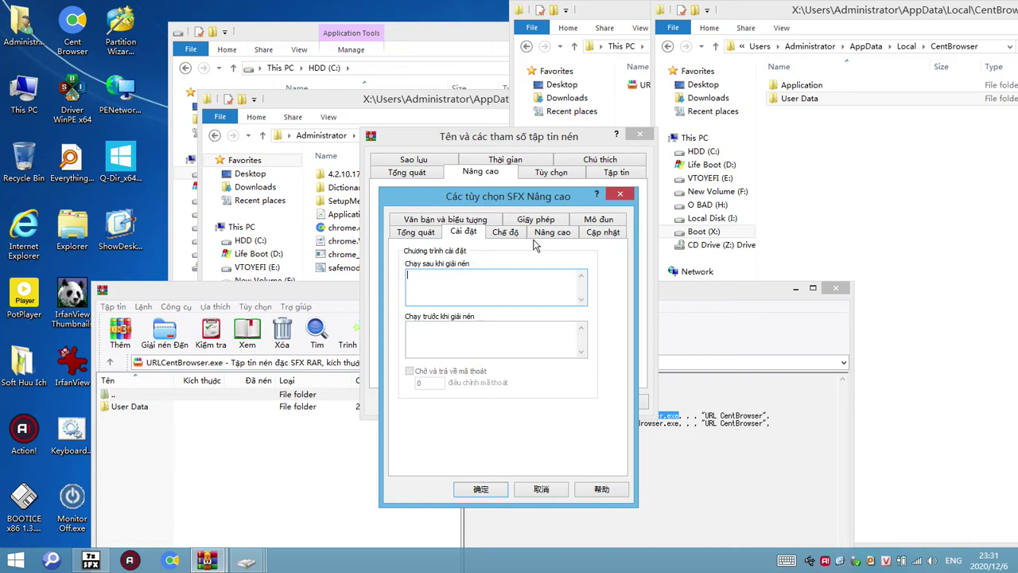
{"action": "left_click", "coordinate": [506, 231]}
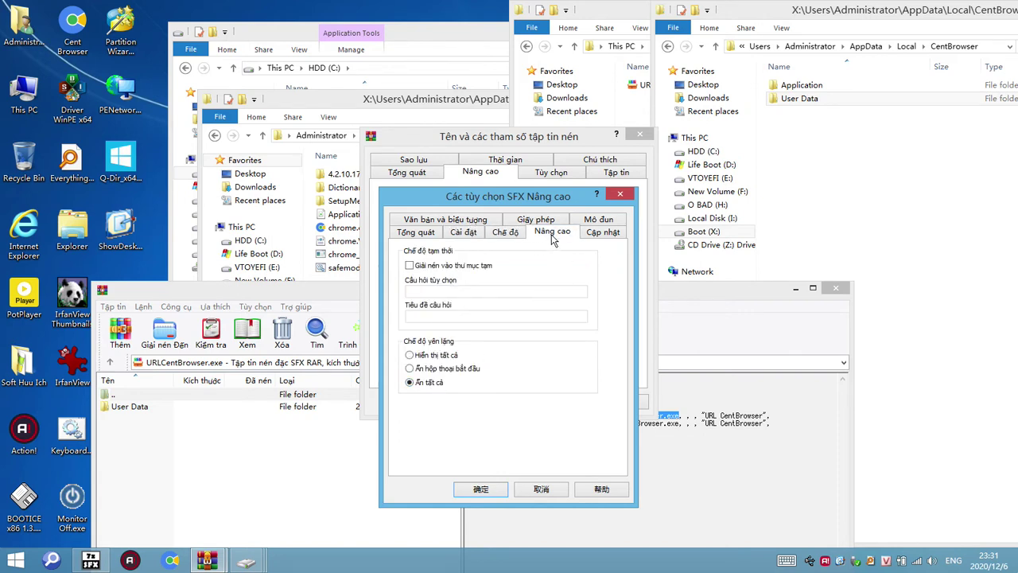
Step: Add a desktop shortcut to the SFX options, with source file %SystemDrive%\CentBrowser\URLCentBrowser.exe and shortcut name URL CentBrowser
{"action": "left_click", "coordinate": [552, 231]}
{"action": "left_click", "coordinate": [460, 324]}
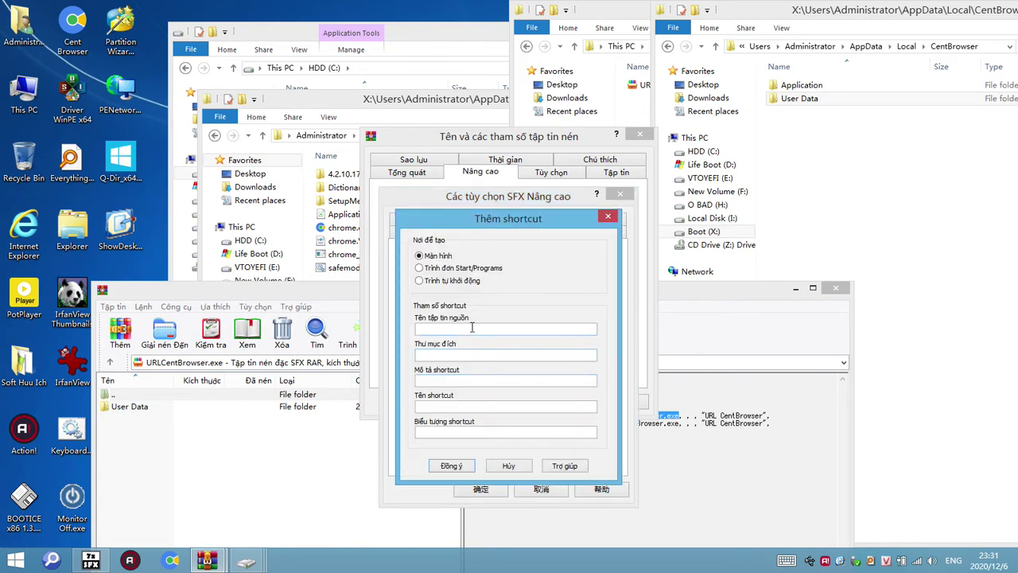
{"action": "left_click", "coordinate": [477, 329]}
{"action": "type", "text": "%SystemDrive%\\CentBrowser\\URLCentBrowser.exe"}
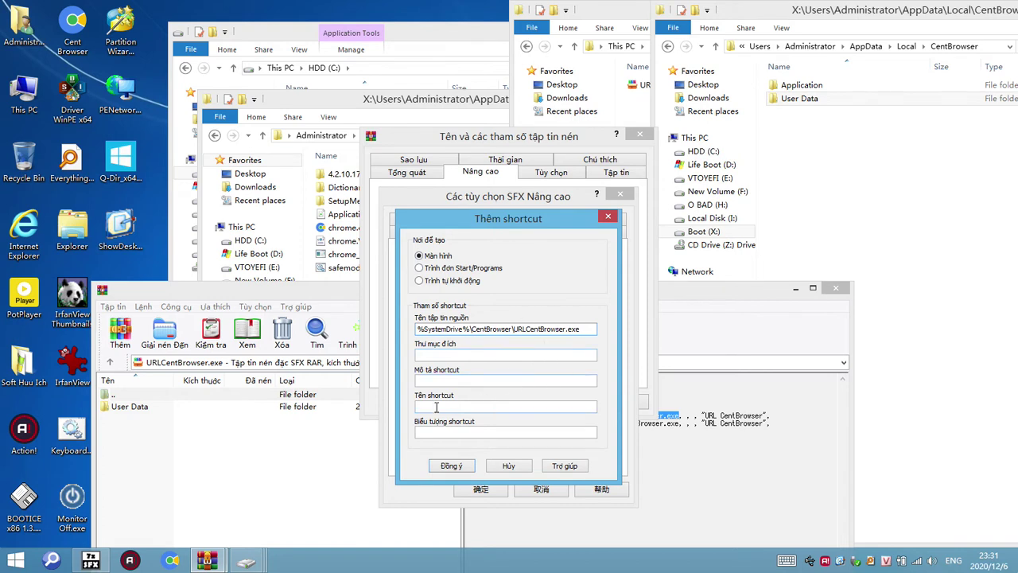
{"action": "left_click", "coordinate": [493, 405]}
{"action": "type", "text": "%SystemDrive%\\CentBrowser\\URLCentBrowser.exe"}
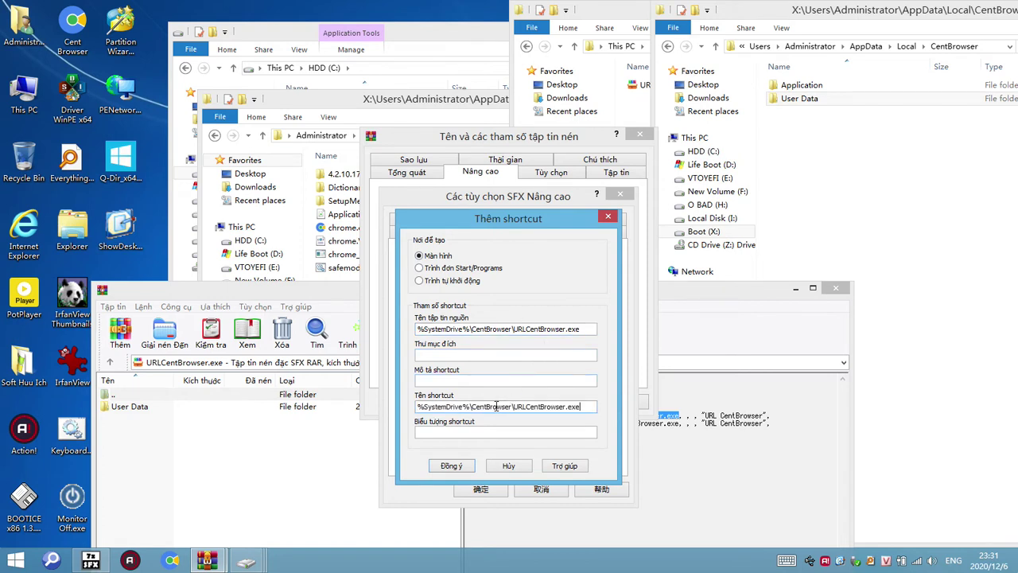
{"action": "left_click_drag", "start_coordinate": [513, 406], "coordinate": [359, 397]}
{"action": "key", "text": "BackSpace"}
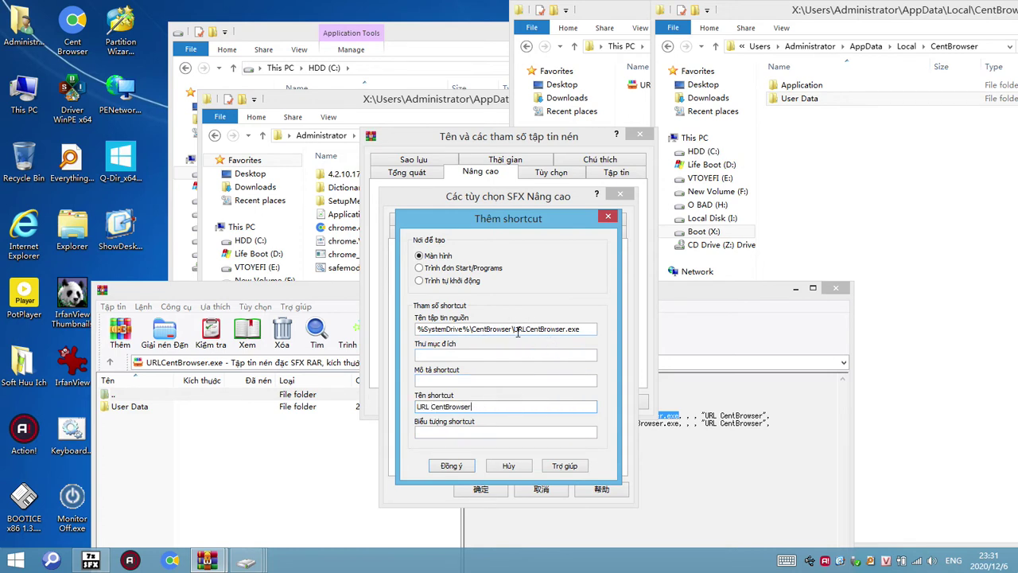
{"action": "left_click_drag", "start_coordinate": [518, 328], "coordinate": [347, 343]}
{"action": "left_click", "coordinate": [467, 467]}
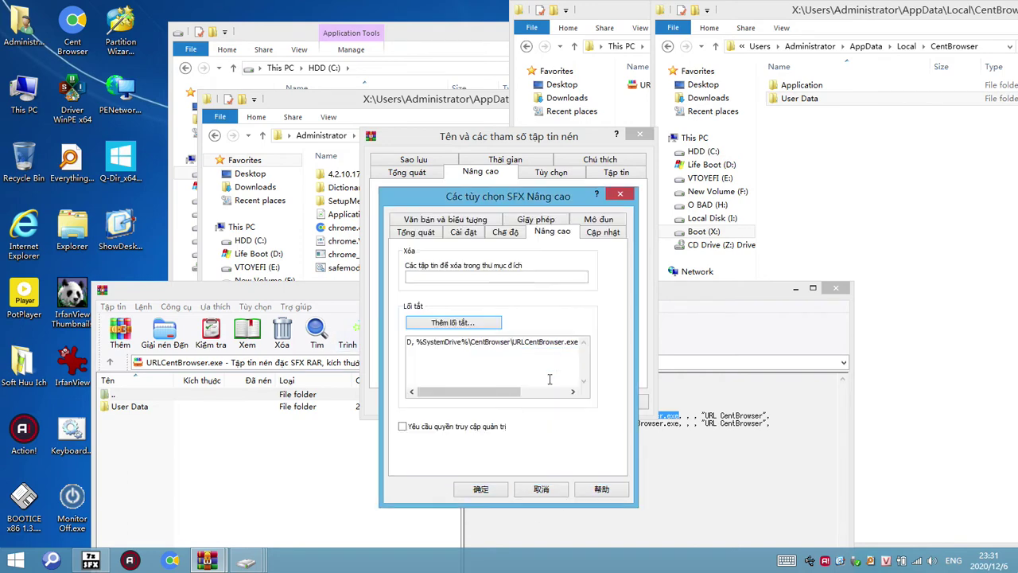
Step: Set the SFX overwrite mode to Ghi đè tất cả các tập tin, look through the remaining SFX option pages and accept the options
{"action": "left_click", "coordinate": [605, 232]}
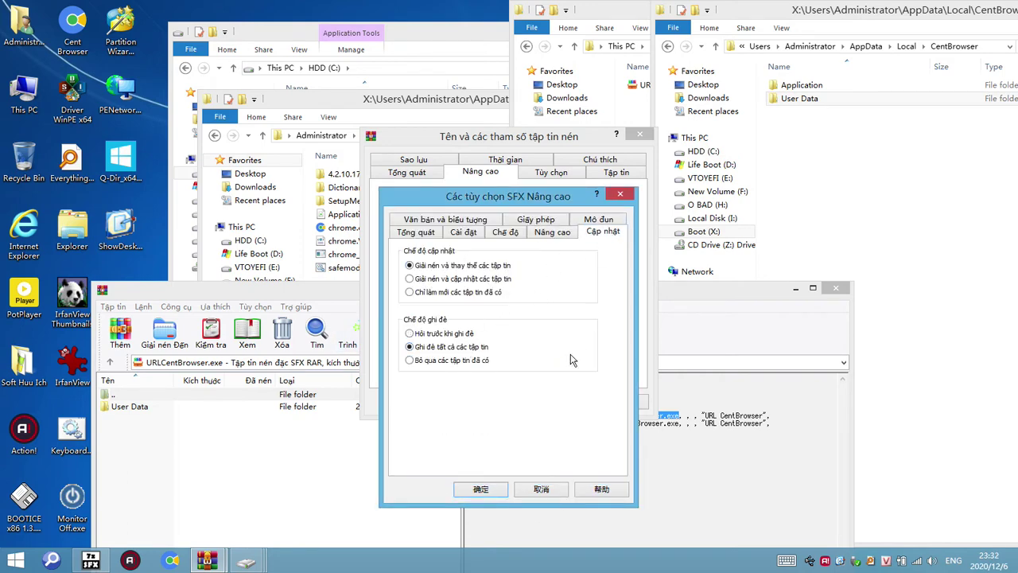
{"action": "left_click", "coordinate": [611, 223]}
{"action": "left_click", "coordinate": [525, 235]}
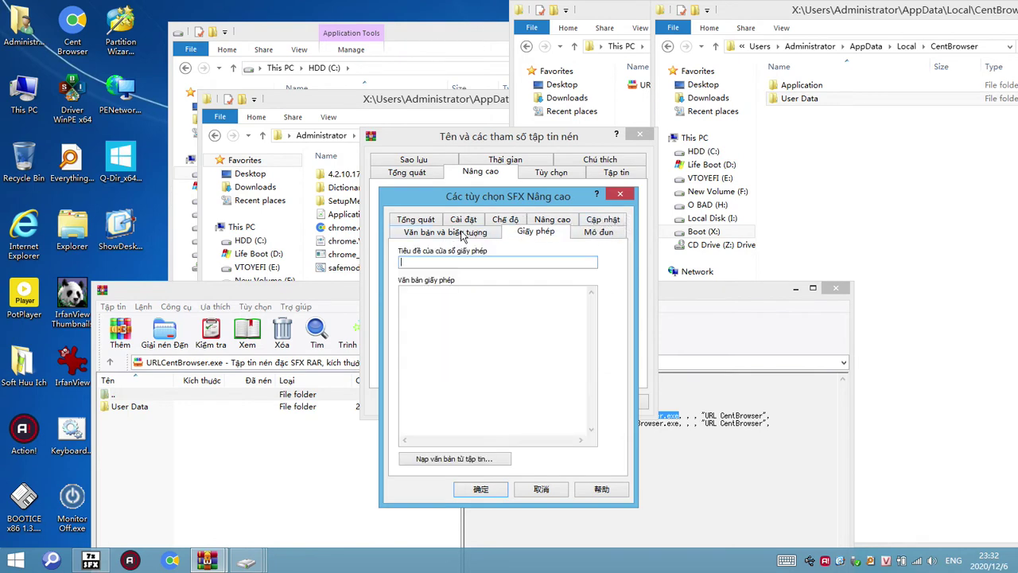
{"action": "left_click", "coordinate": [449, 233]}
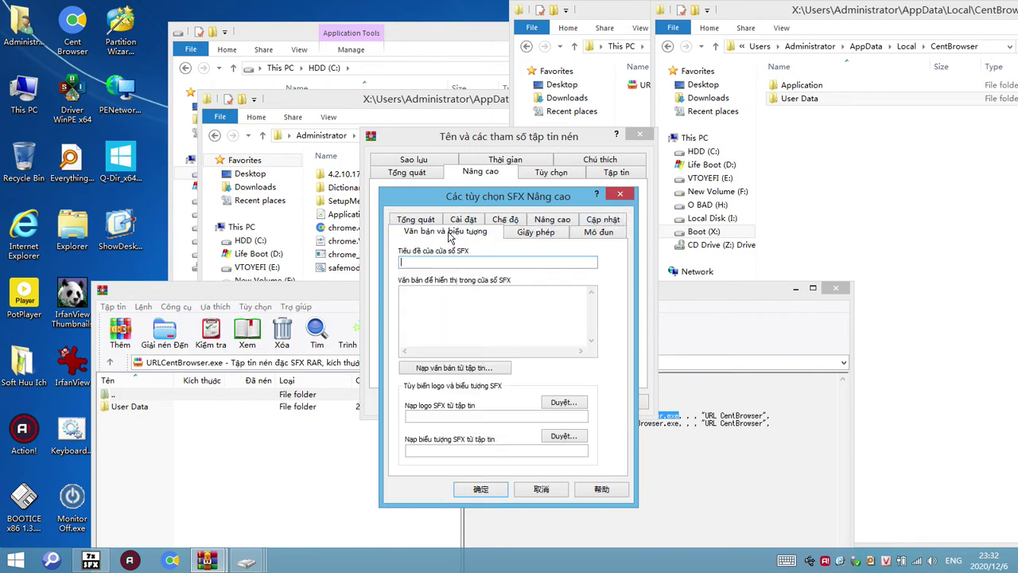
{"action": "left_click", "coordinate": [478, 489]}
Step: Name the archive URLCentBrowser.exe in X:\CentBrowser and create it
{"action": "left_click", "coordinate": [405, 173]}
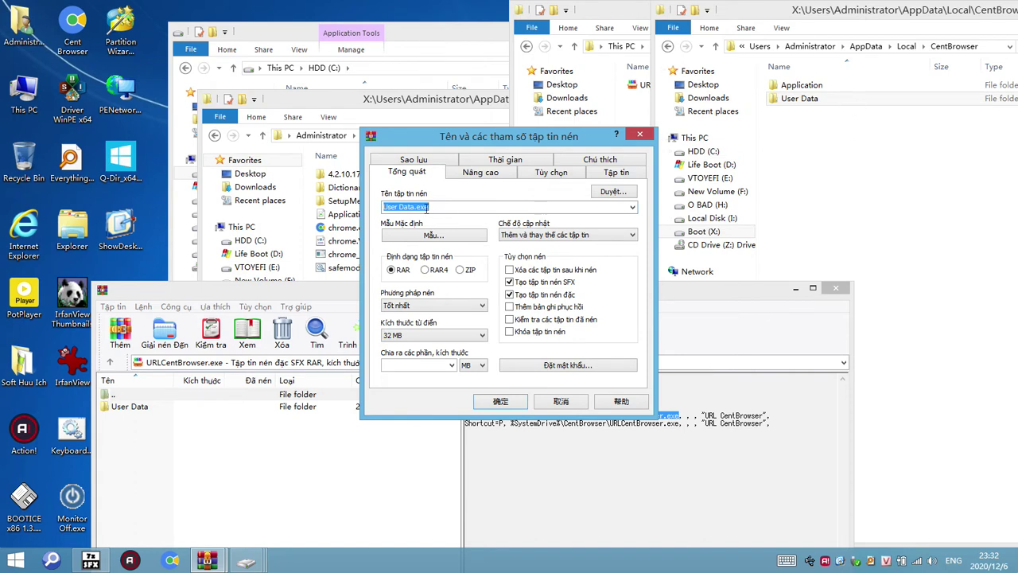
{"action": "left_click", "coordinate": [626, 193]}
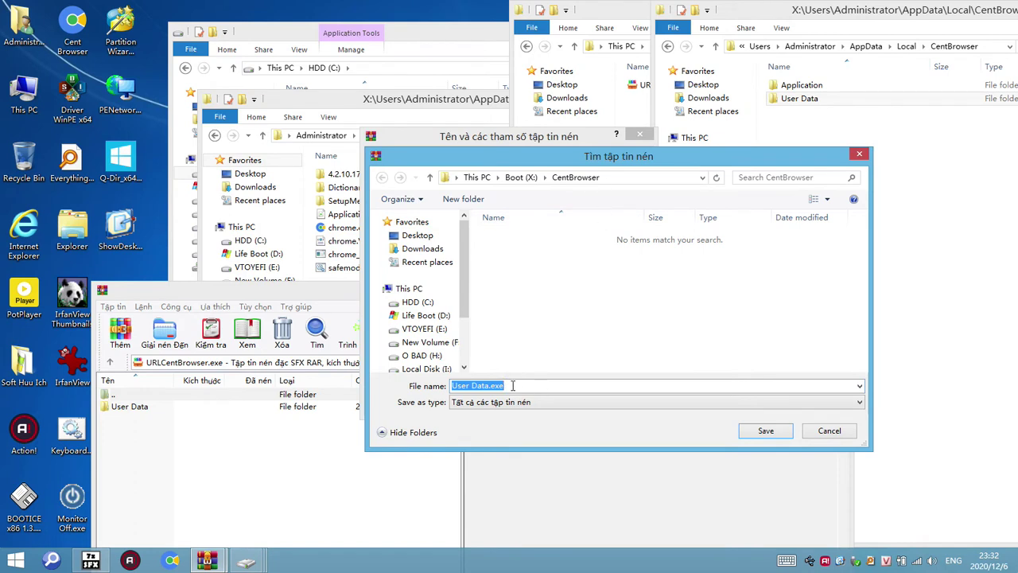
{"action": "type", "text": "%SystemDrive%\\CentBrowser\\URLCentBrowser.exe"}
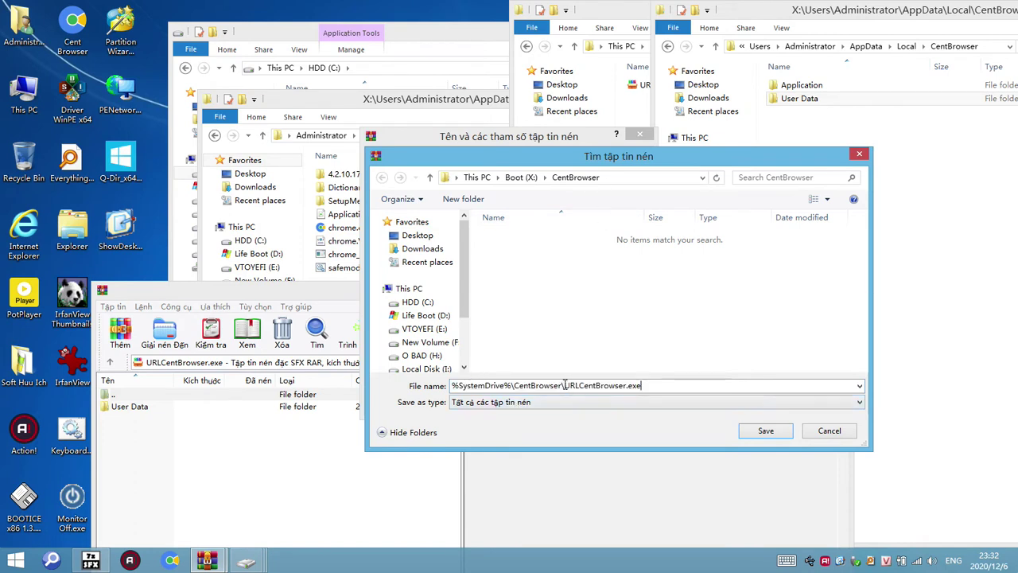
{"action": "left_click_drag", "start_coordinate": [563, 386], "coordinate": [383, 382]}
{"action": "key", "text": "BackSpace"}
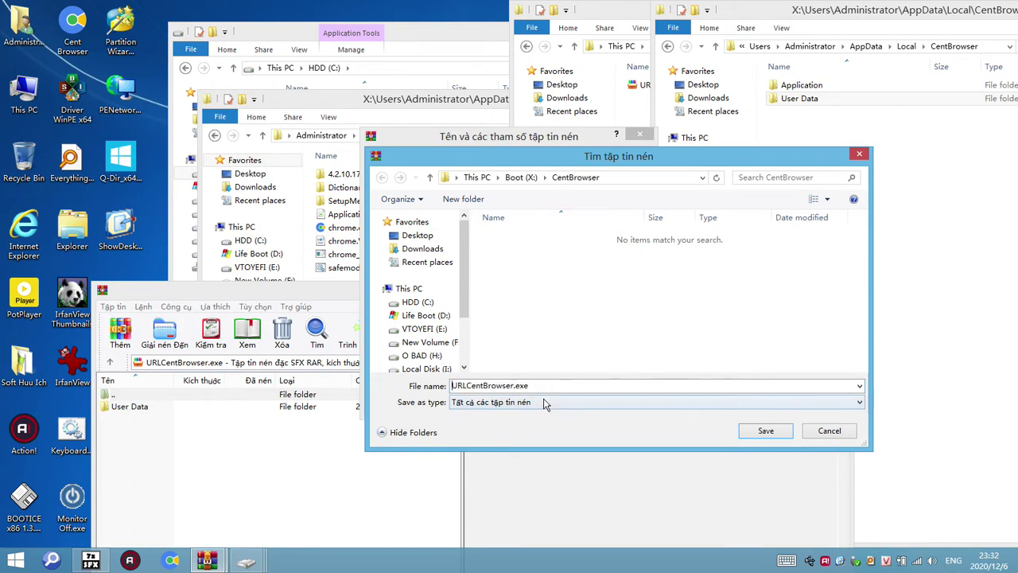
{"action": "left_click_drag", "start_coordinate": [549, 382], "coordinate": [389, 387]}
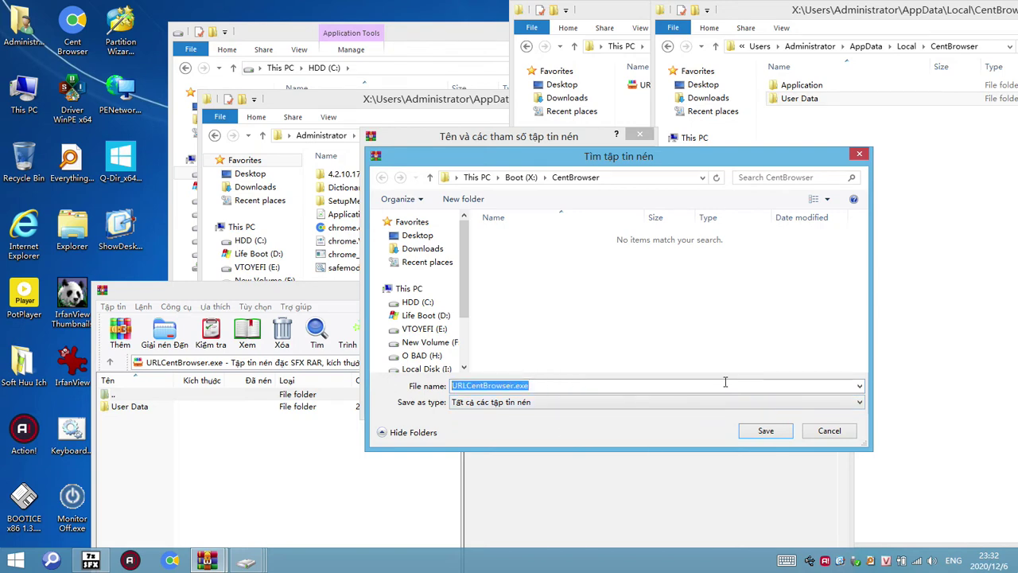
{"action": "left_click", "coordinate": [762, 432]}
{"action": "left_click", "coordinate": [501, 401]}
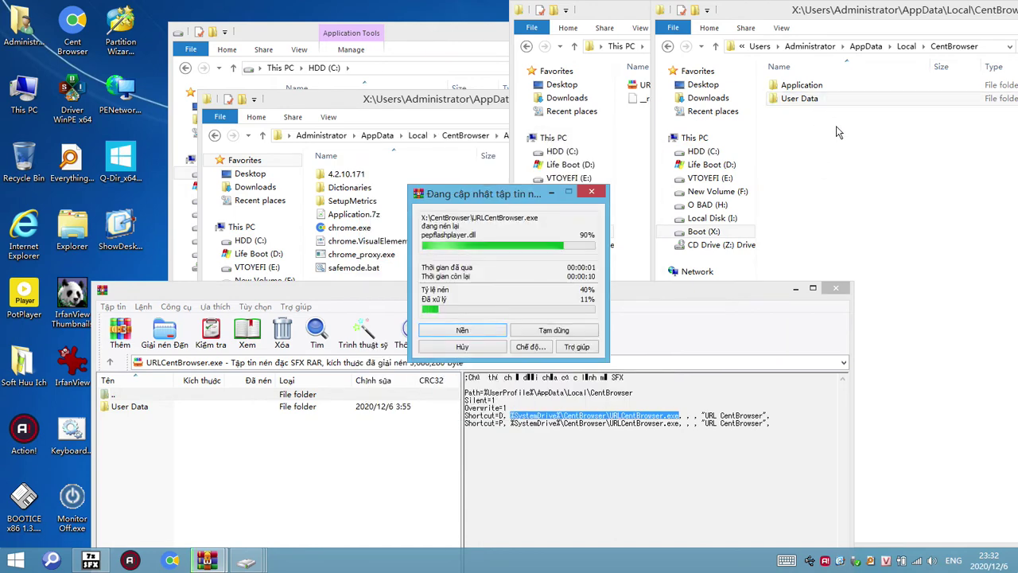
Step: Check URLCentBrowser.exe in X:\CentBrowser and the contents of the Default folder inside User Data
{"action": "key", "text": "alt+Tab"}
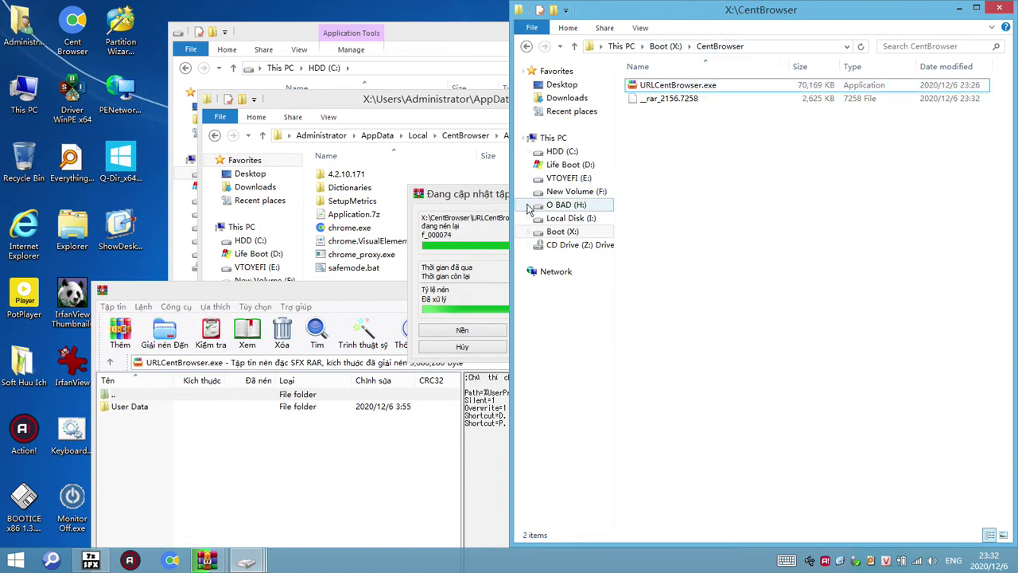
{"action": "left_click", "coordinate": [488, 198]}
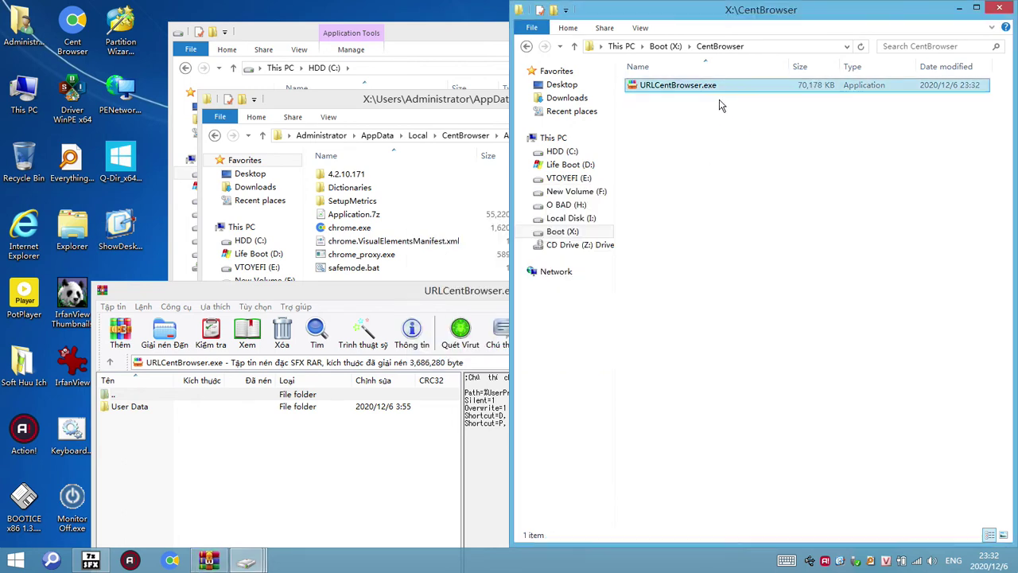
{"action": "left_click", "coordinate": [720, 105]}
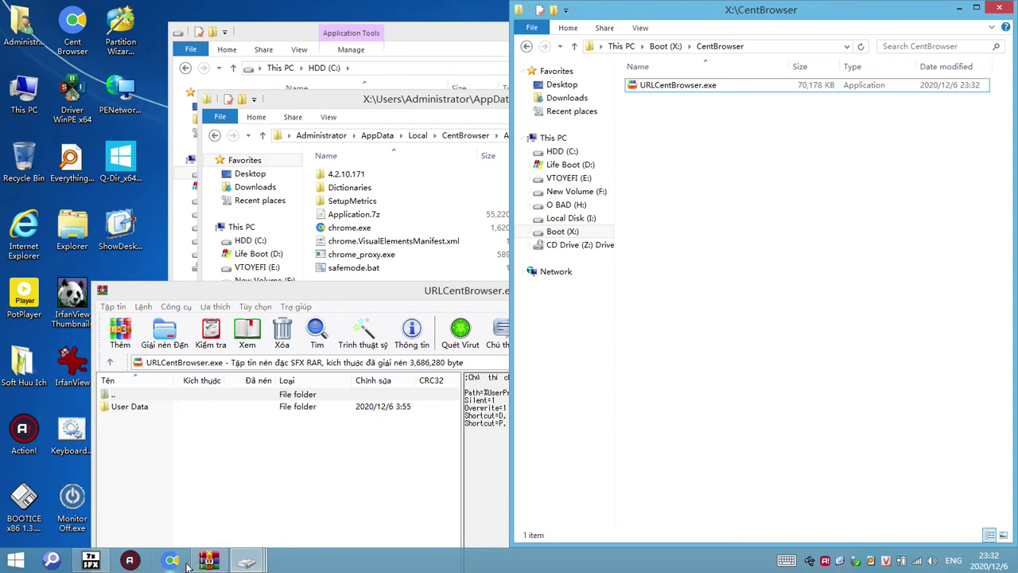
{"action": "mouse_move", "coordinate": [246, 560]}
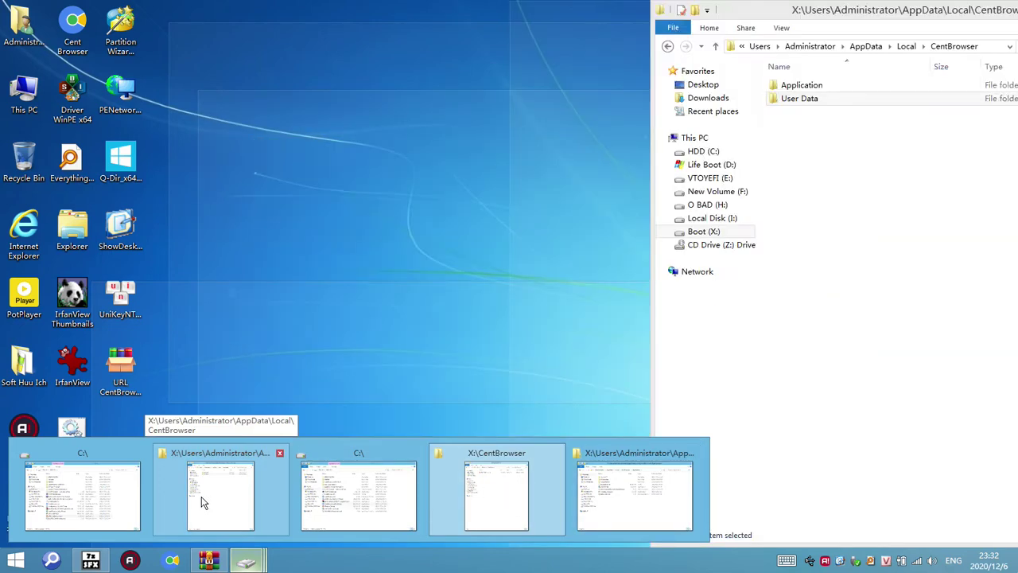
{"action": "left_click", "coordinate": [203, 501]}
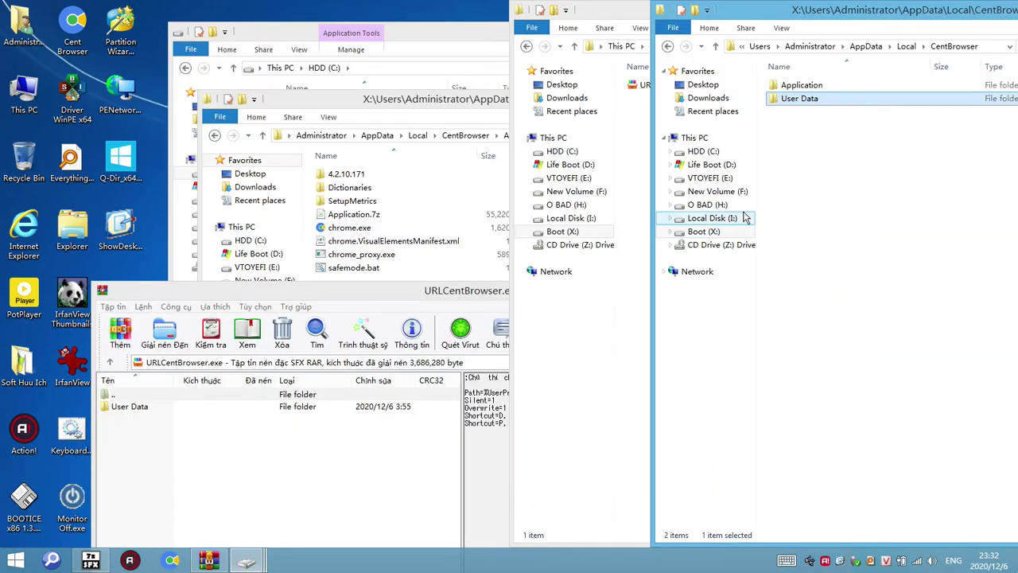
{"action": "double_click", "coordinate": [813, 102]}
{"action": "double_click", "coordinate": [804, 86]}
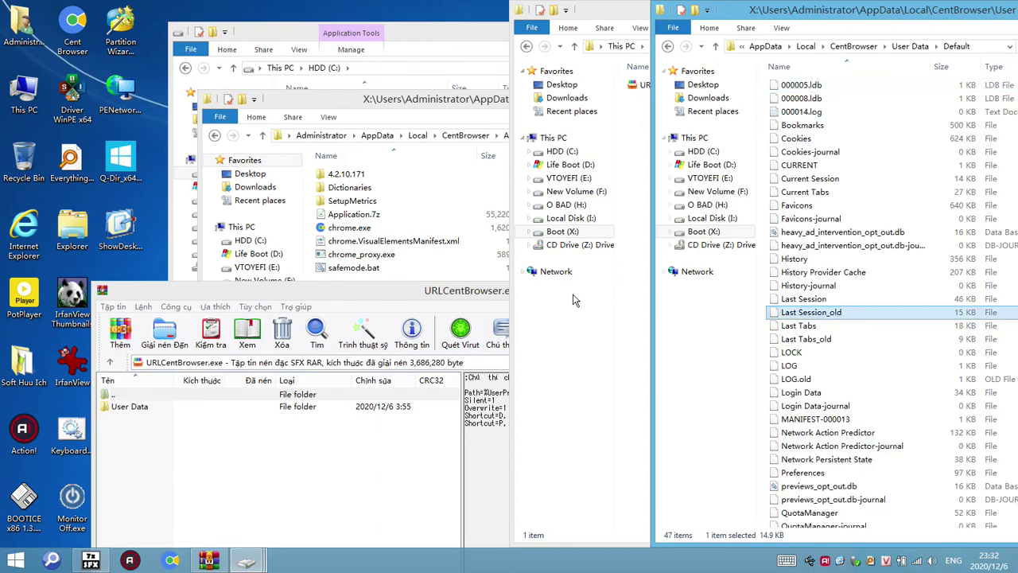
Step: Refresh the X:\CentBrowser folder and delete URLCentBrowser.exe from it
{"action": "left_click", "coordinate": [624, 331]}
{"action": "right_click", "coordinate": [668, 174]}
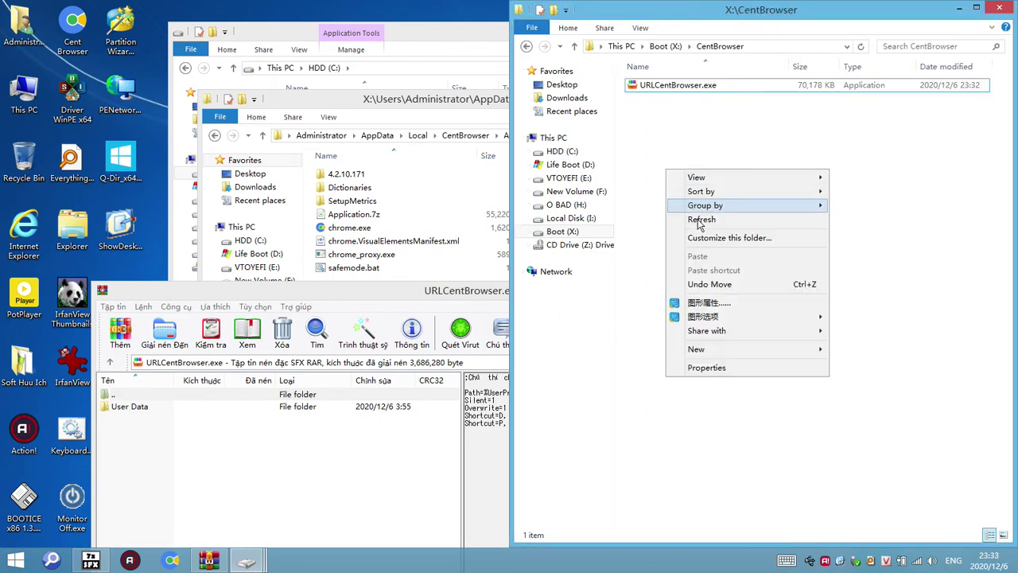
{"action": "left_click", "coordinate": [696, 215]}
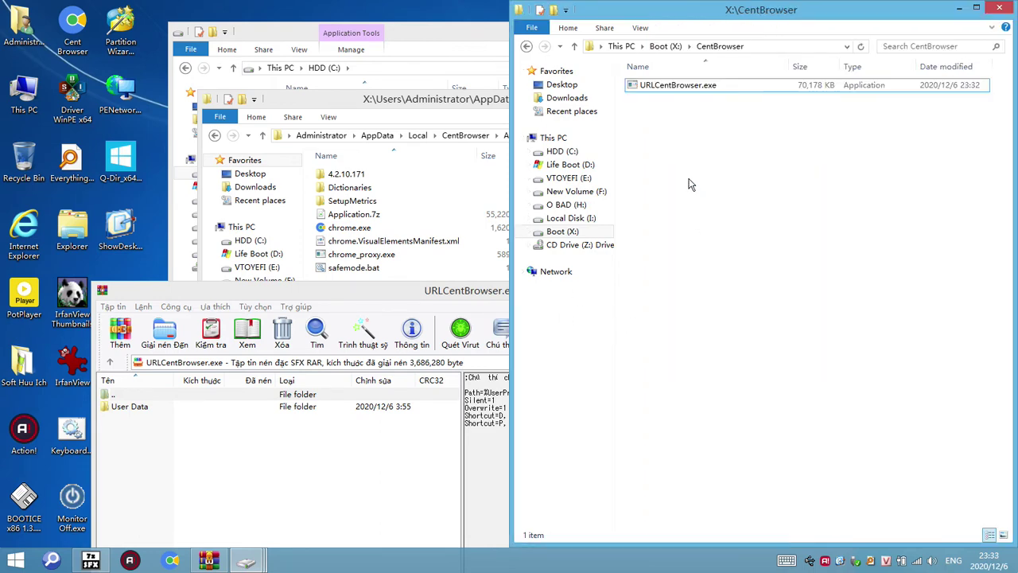
{"action": "left_click", "coordinate": [683, 87]}
{"action": "key", "text": "Delete"}
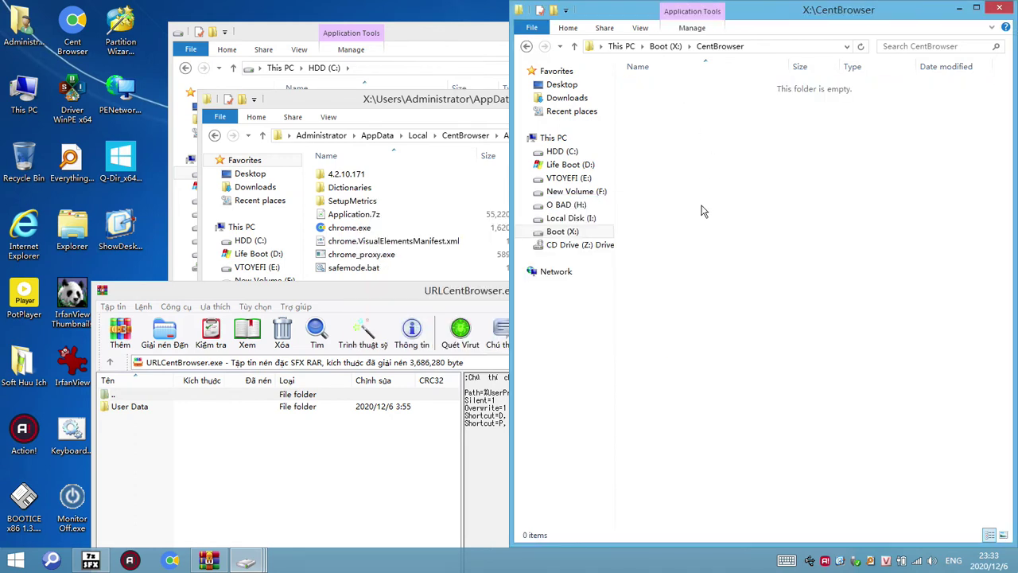
Step: Copy the shortcut target path %SystemDrive%\CentBrowser\URLCentBrowser.exe from the SFX comment of the open URLCentBrowser.exe archive
{"action": "left_click", "coordinate": [290, 477]}
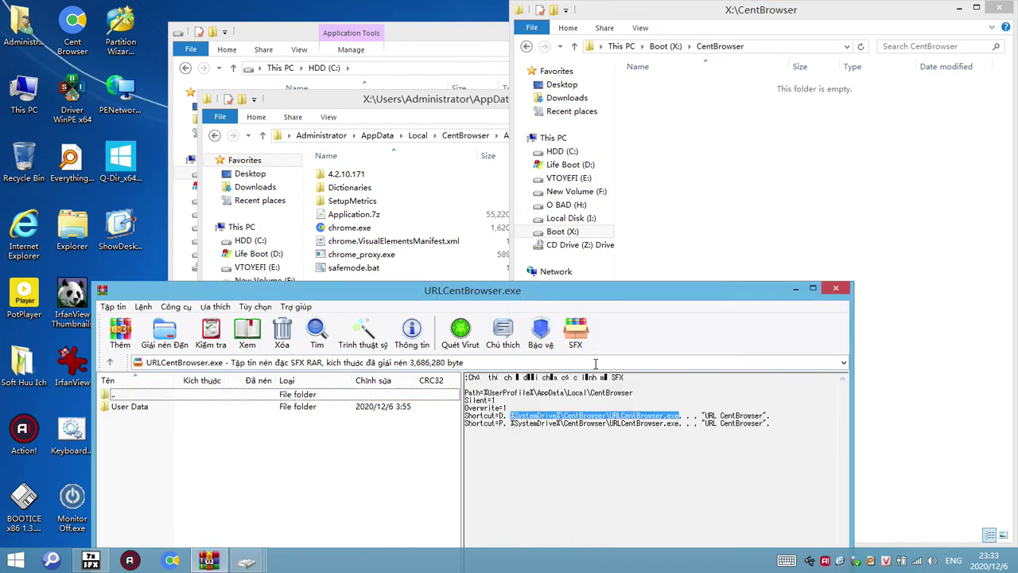
{"action": "right_click", "coordinate": [636, 414]}
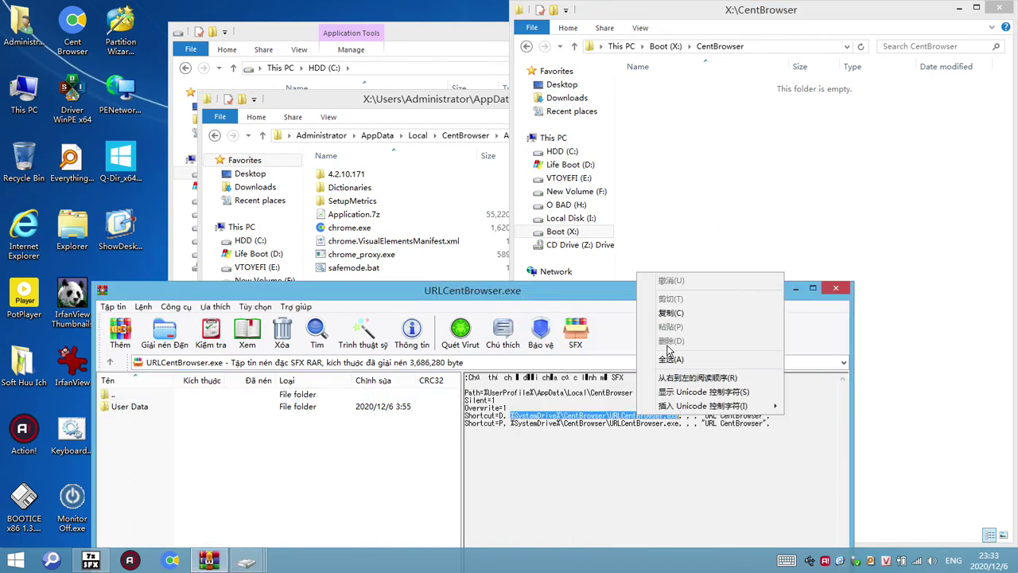
{"action": "left_click", "coordinate": [699, 317]}
{"action": "left_click", "coordinate": [840, 196]}
{"action": "left_click", "coordinate": [646, 201]}
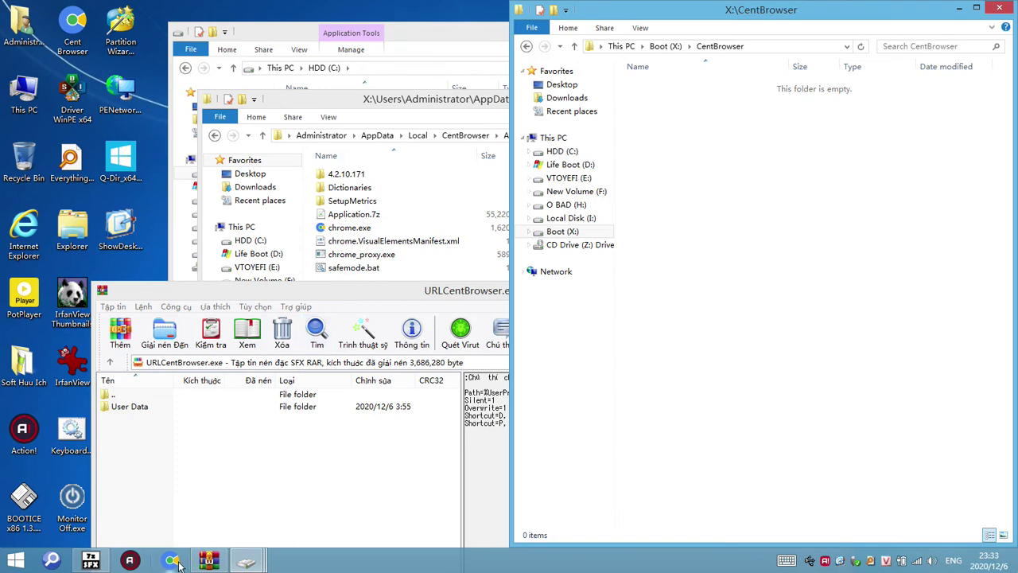
Step: Check the contents and properties of the User Data folder in AppData\Local\CentBrowser
{"action": "left_click", "coordinate": [247, 561]}
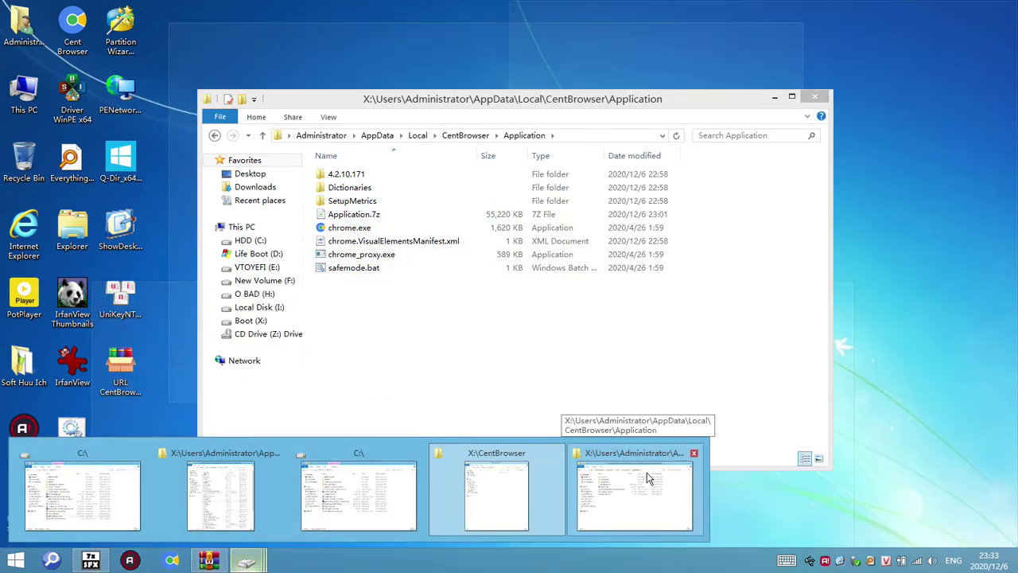
{"action": "left_click", "coordinate": [648, 477]}
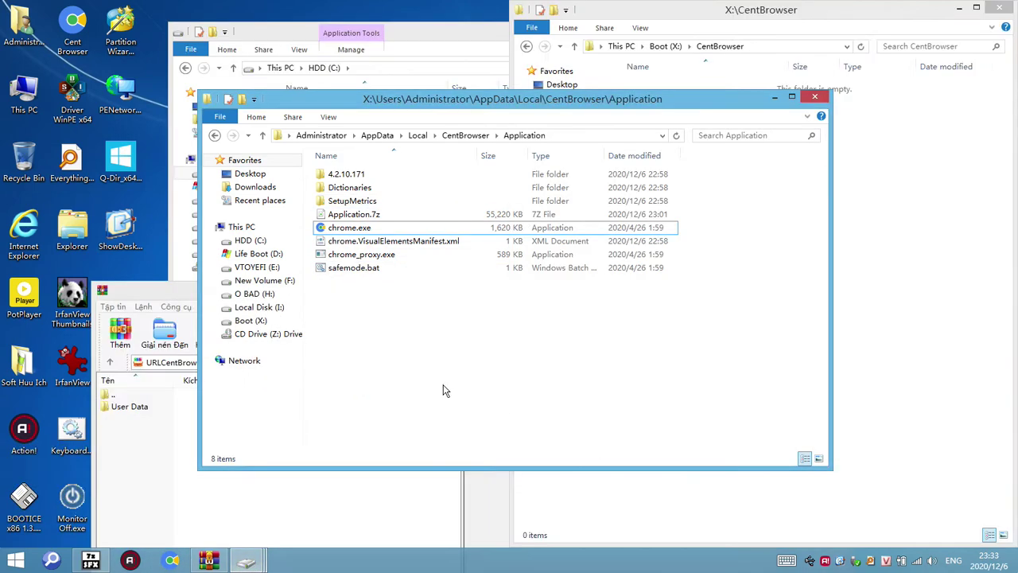
{"action": "left_click", "coordinate": [465, 137]}
{"action": "double_click", "coordinate": [360, 188]}
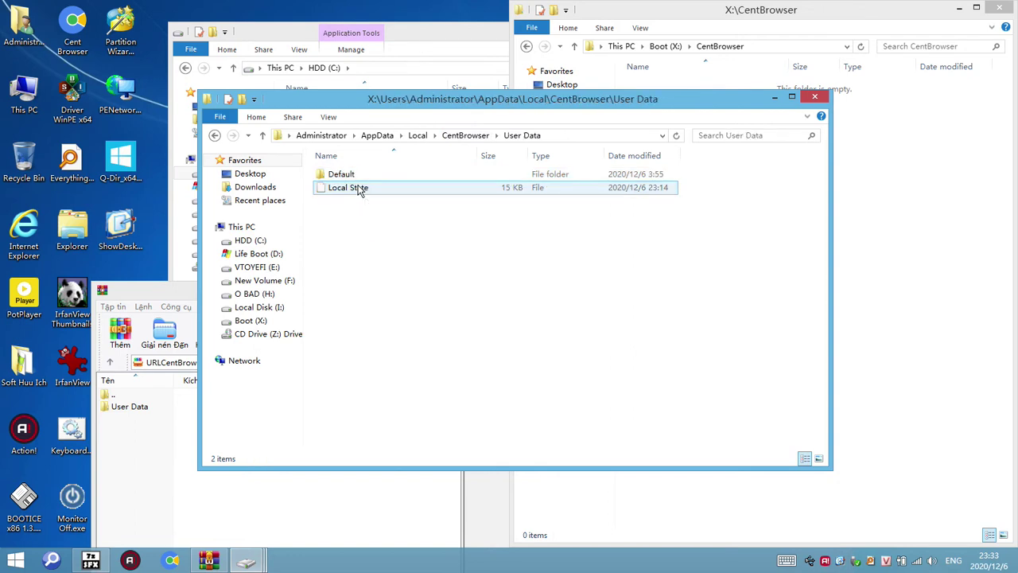
{"action": "right_click", "coordinate": [404, 332]}
{"action": "left_click", "coordinate": [458, 527]}
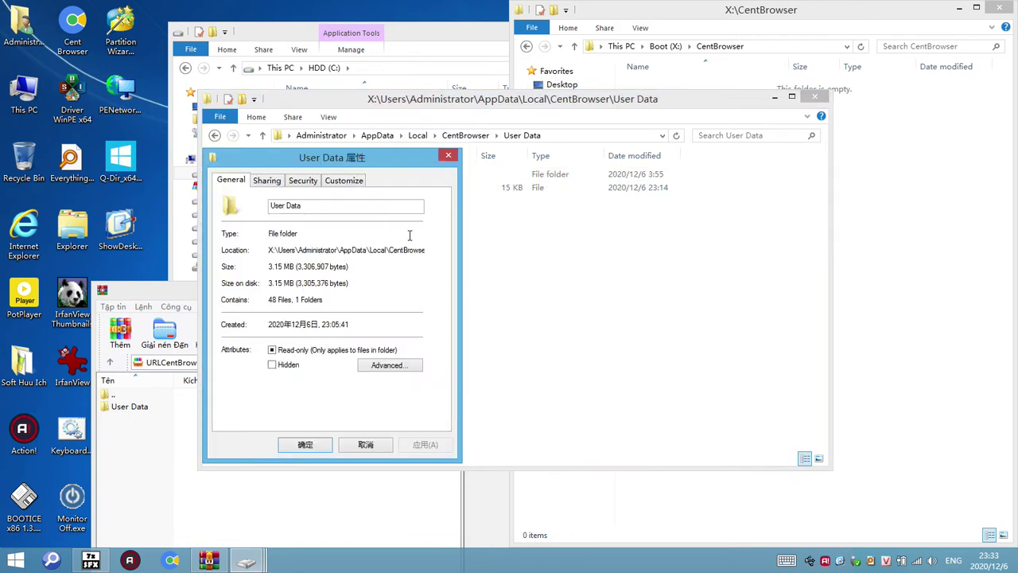
{"action": "left_click", "coordinate": [448, 157]}
Step: Start a new WinRAR archive of the User Data folder as a solid SFX archive with the Tốt nhất compression method
{"action": "left_click", "coordinate": [465, 135]}
{"action": "right_click", "coordinate": [345, 188]}
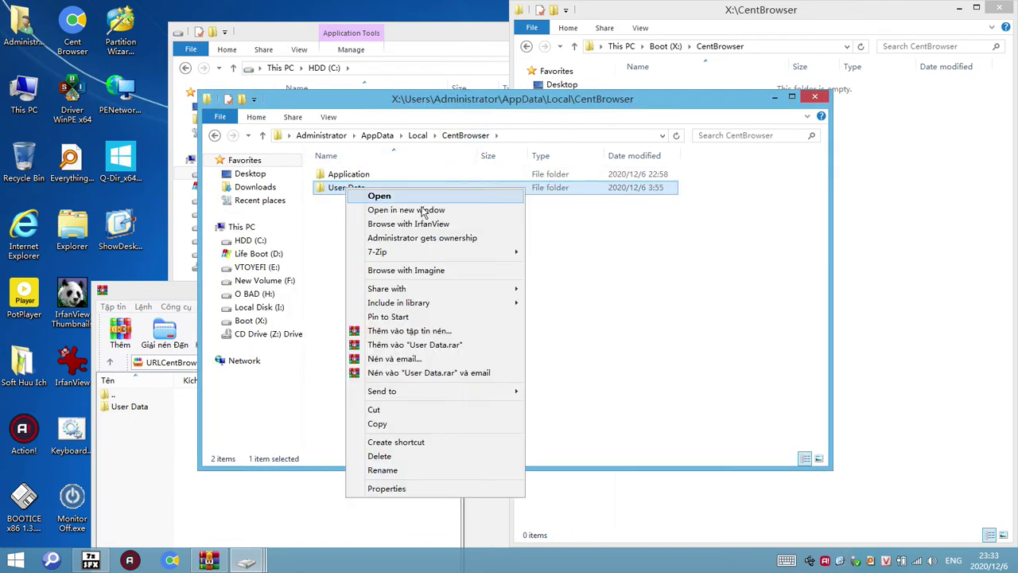
{"action": "left_click", "coordinate": [416, 331]}
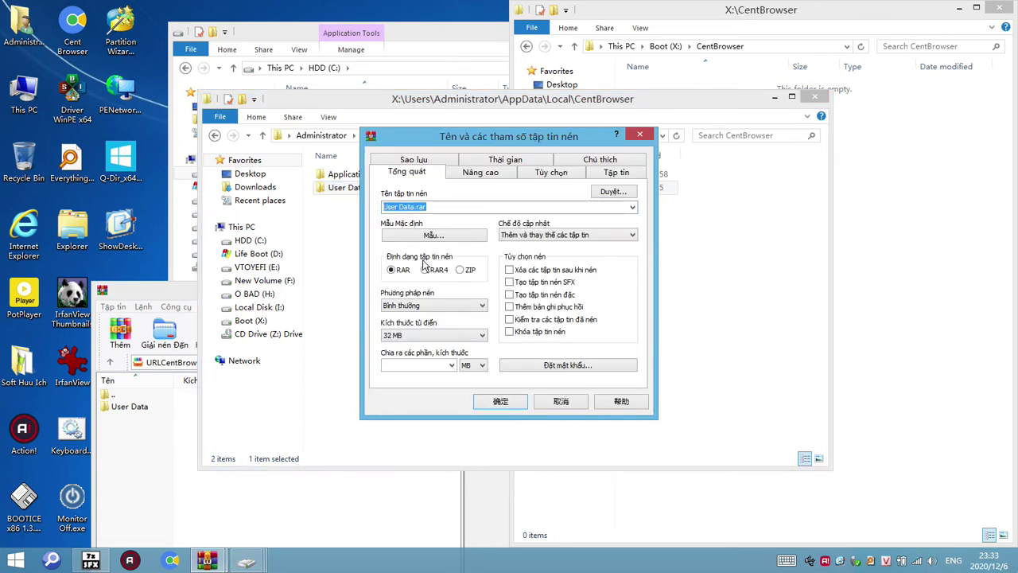
{"action": "left_click", "coordinate": [526, 281]}
{"action": "left_click", "coordinate": [509, 294]}
{"action": "left_click", "coordinate": [471, 305]}
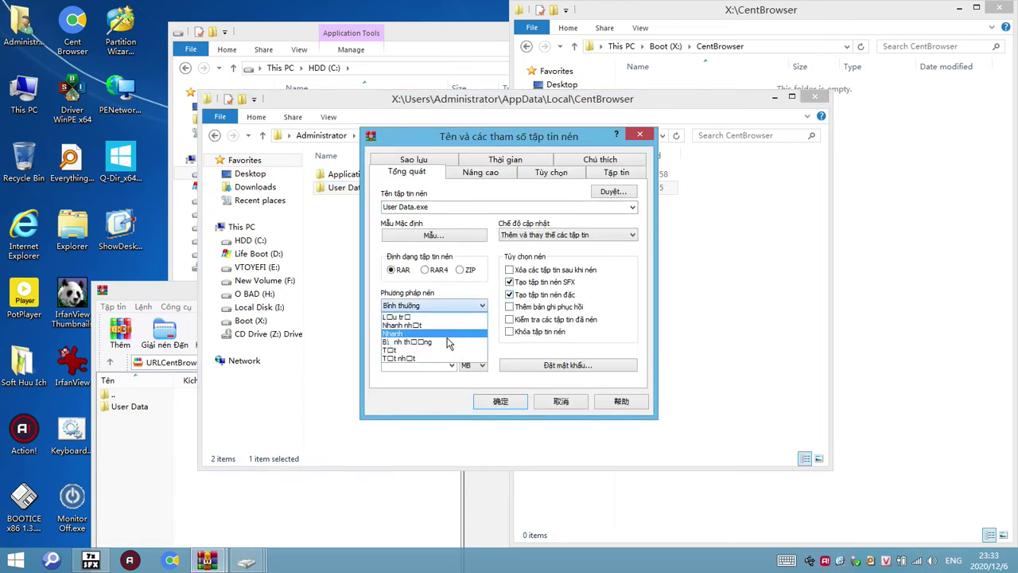
{"action": "left_click", "coordinate": [438, 359]}
Step: Set the SFX extraction path to %SystemDrive%\CentBrowser\URLCentBrowser.exe and the silent mode to Ẩn tất cả
{"action": "left_click", "coordinate": [476, 170]}
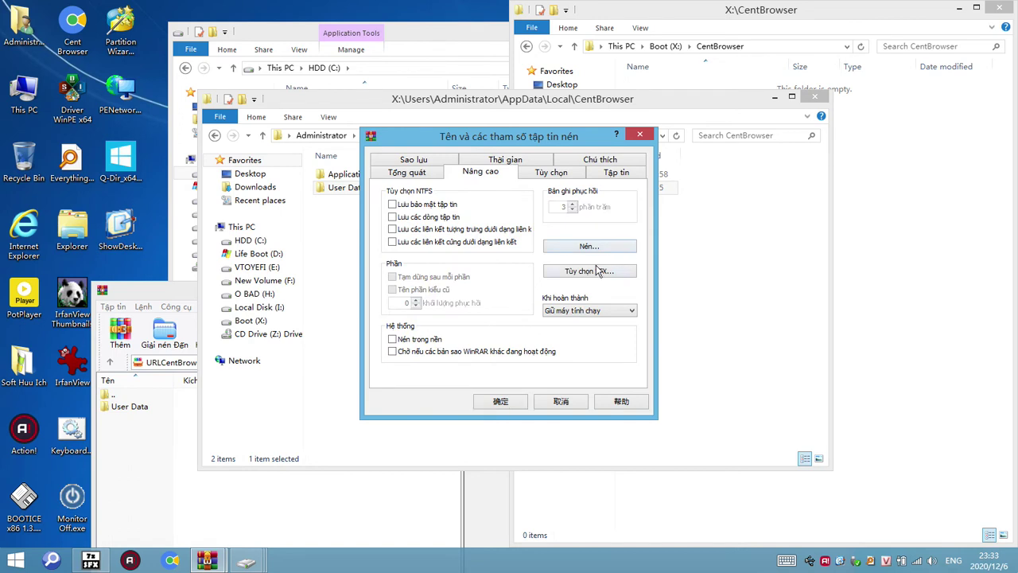
{"action": "left_click", "coordinate": [602, 269]}
{"action": "key", "text": "ctrl+v"}
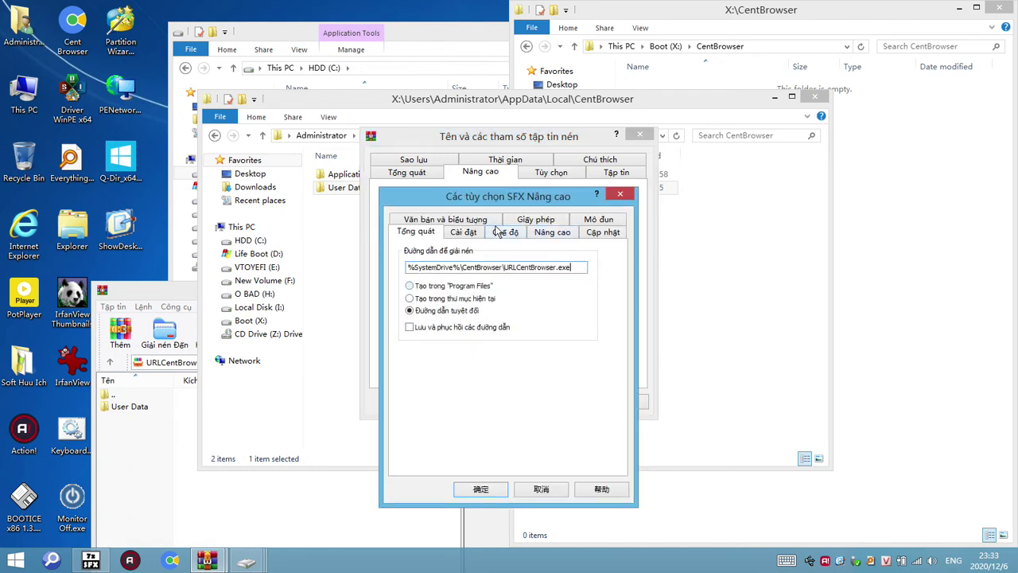
{"action": "left_click", "coordinate": [465, 232]}
{"action": "left_click", "coordinate": [506, 231]}
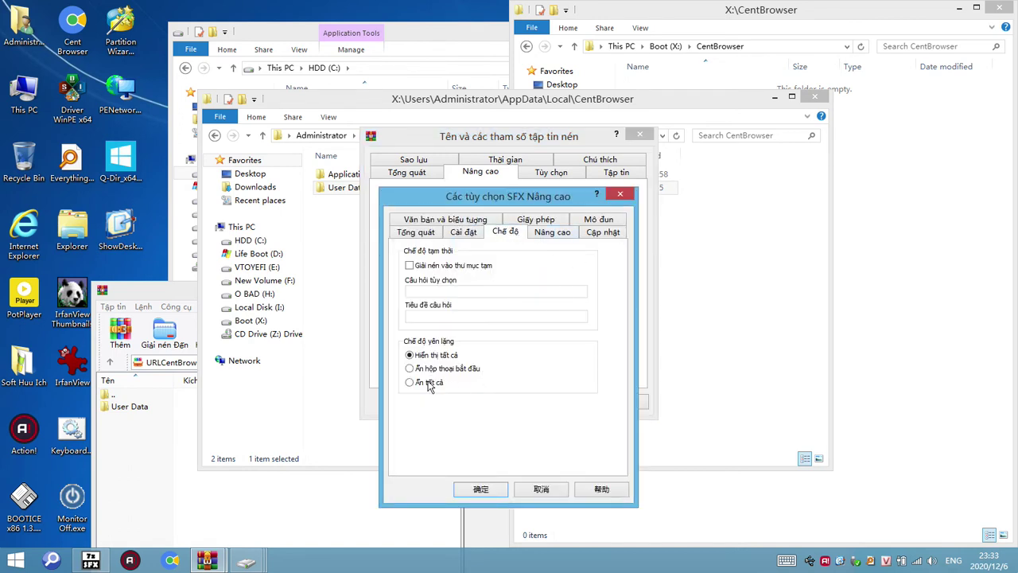
Step: Add a desktop shortcut named URL CentBrowser with the source file %SystemDrive%\CentBrowser\URLCentBrowser.exe to the SFX options
{"action": "left_click", "coordinate": [553, 233]}
{"action": "left_click", "coordinate": [478, 322]}
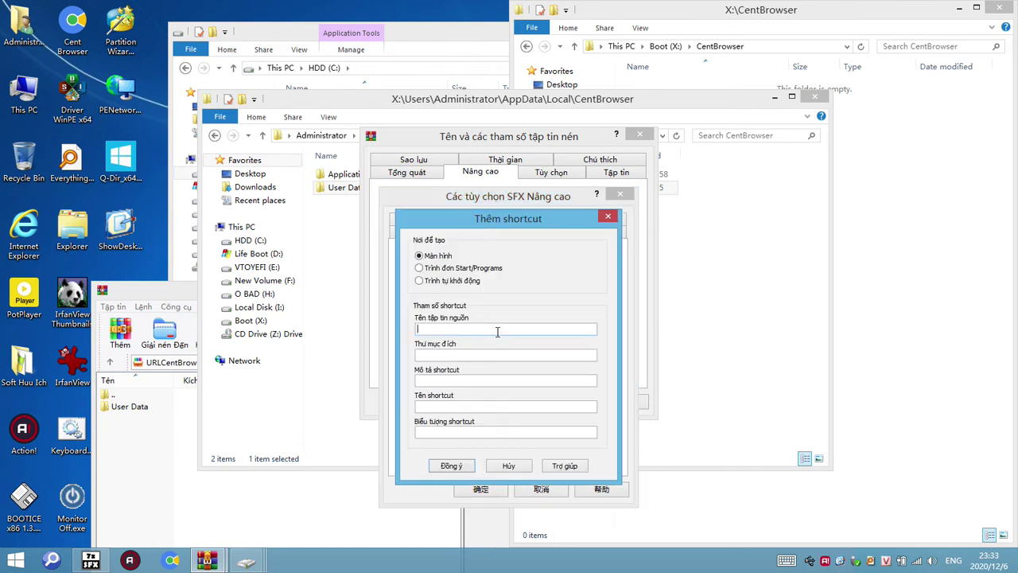
{"action": "type", "text": "%SystemDrive%\\CentBrowser\\URLCentBrowser.exe"}
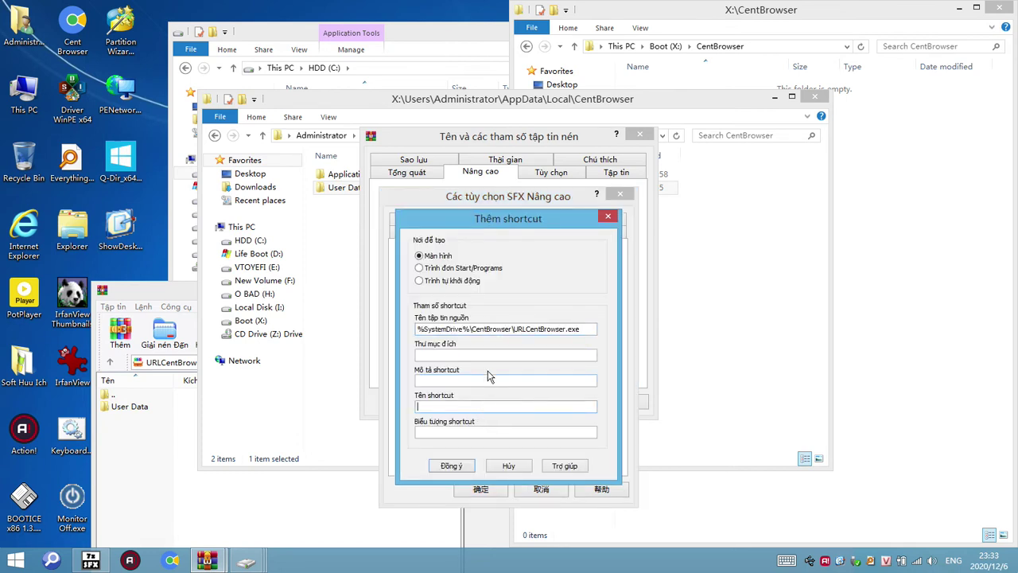
{"action": "type", "text": "%SystemDrive%\\CentBrowser\\URLCentBrowser.exe"}
{"action": "left_click_drag", "start_coordinate": [515, 407], "coordinate": [359, 408]}
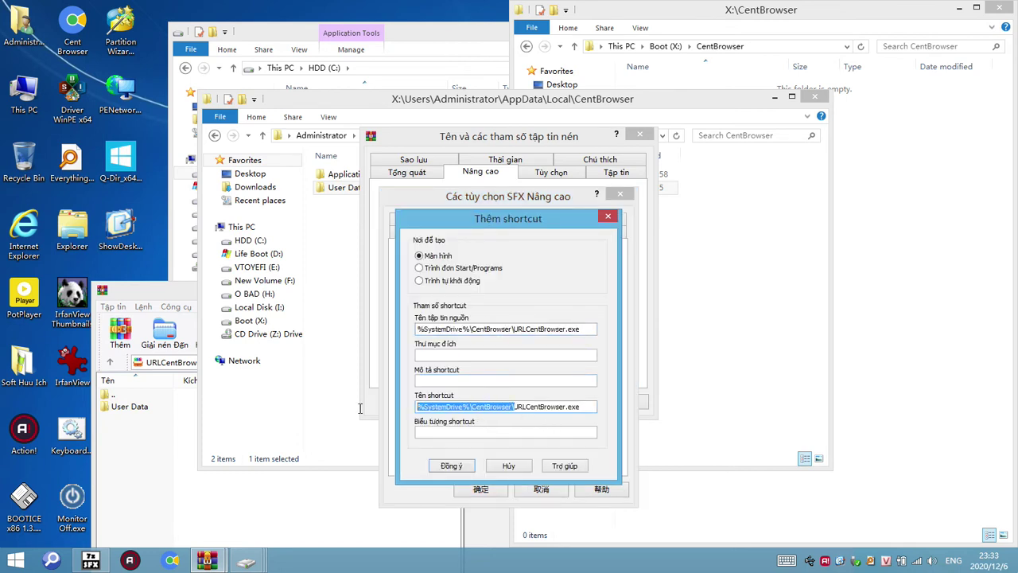
{"action": "key", "text": "BackSpace"}
{"action": "left_click_drag", "start_coordinate": [467, 407], "coordinate": [523, 409]}
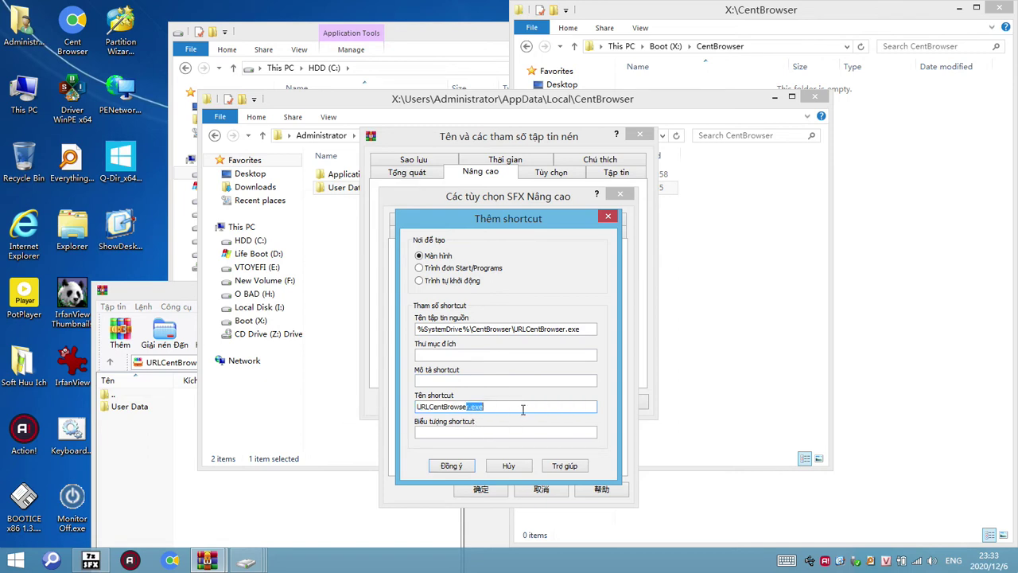
{"action": "key", "text": "BackSpace"}
{"action": "left_click", "coordinate": [451, 466]}
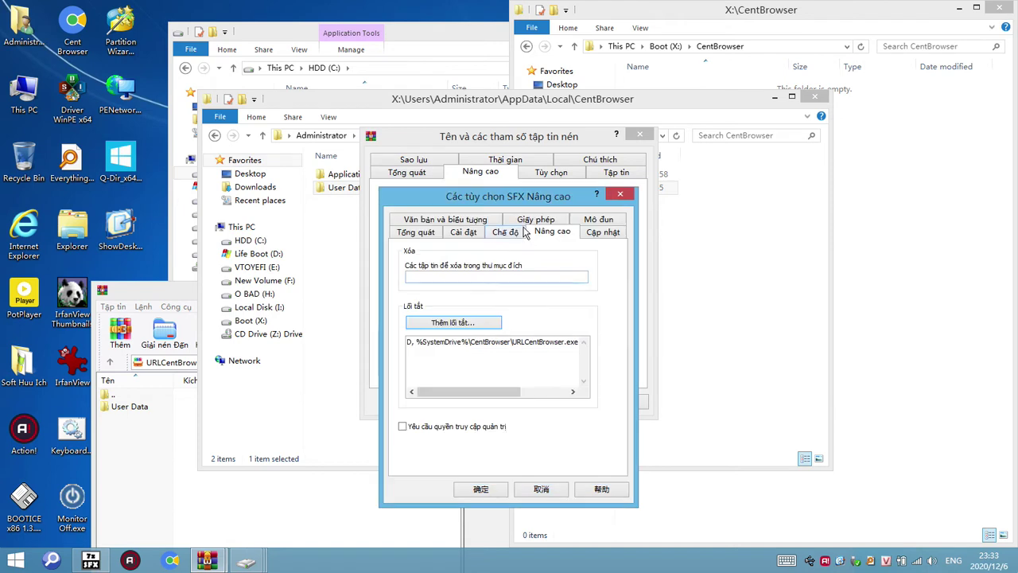
Step: Set the SFX overwrite mode to Ghi đè tất cả các tập tin and accept the SFX options
{"action": "left_click", "coordinate": [604, 232]}
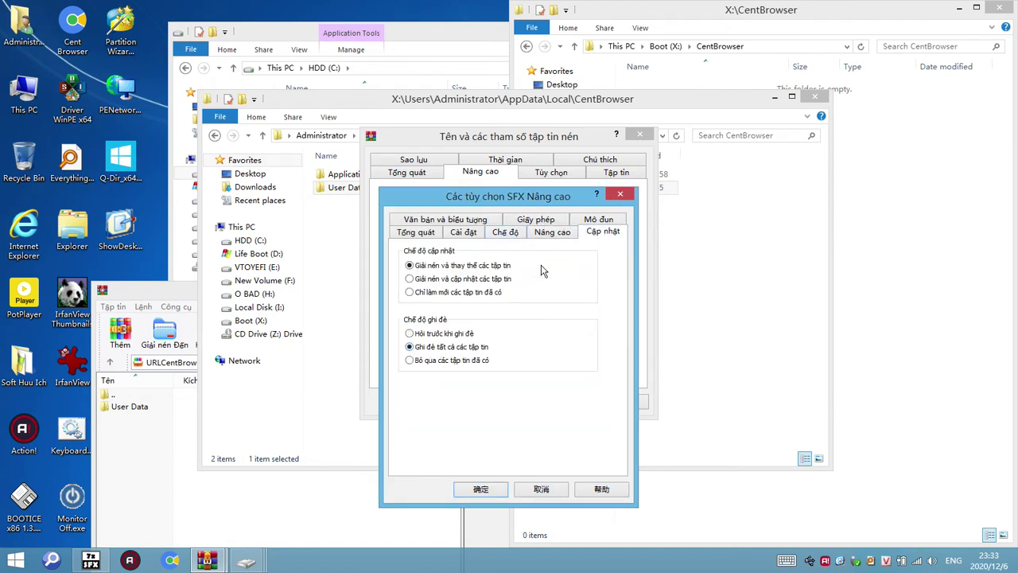
{"action": "left_click", "coordinate": [458, 224]}
{"action": "left_click", "coordinate": [479, 488]}
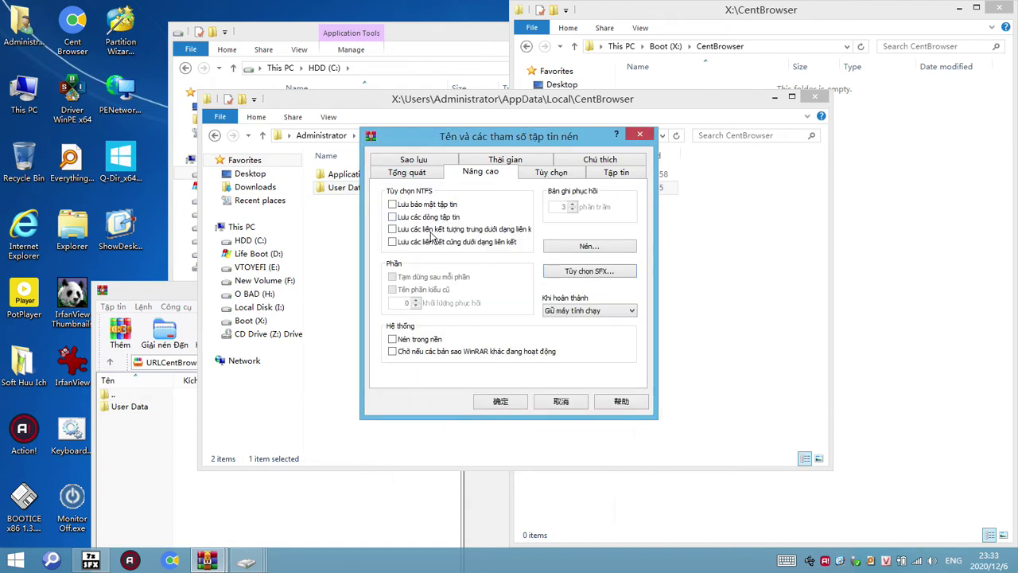
Step: Save the archive as URLCentBrowser.exe in X:\CentBrowser and create it
{"action": "left_click", "coordinate": [417, 175]}
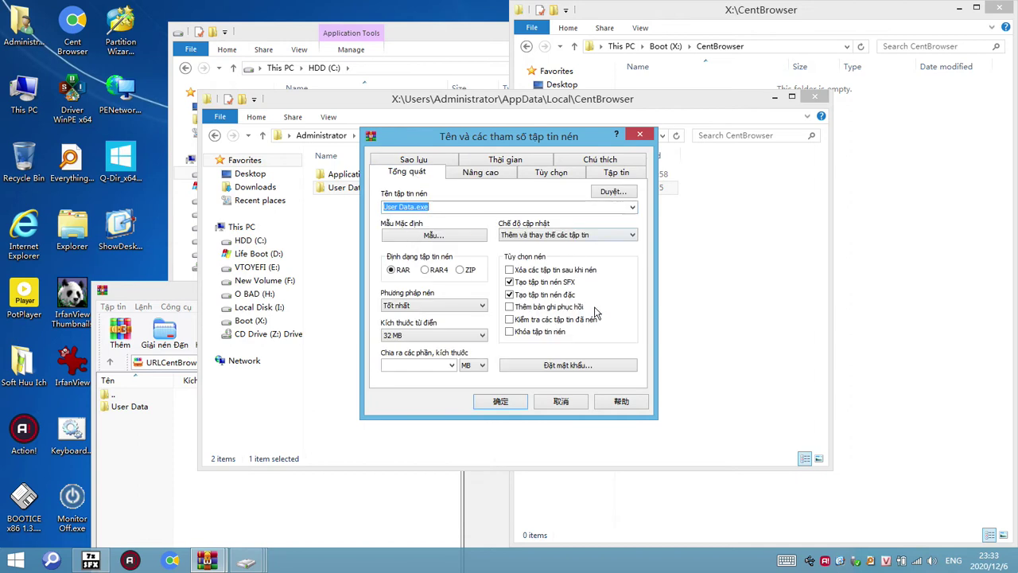
{"action": "left_click", "coordinate": [621, 194]}
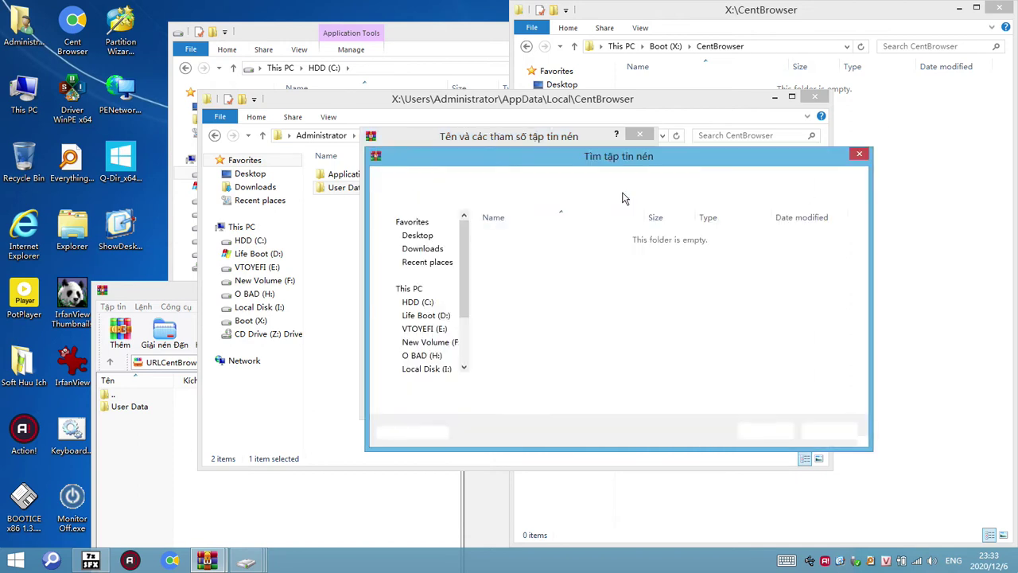
{"action": "type", "text": "%SystemDrive%\\CentBrowser\\URLCentBrowser.exe"}
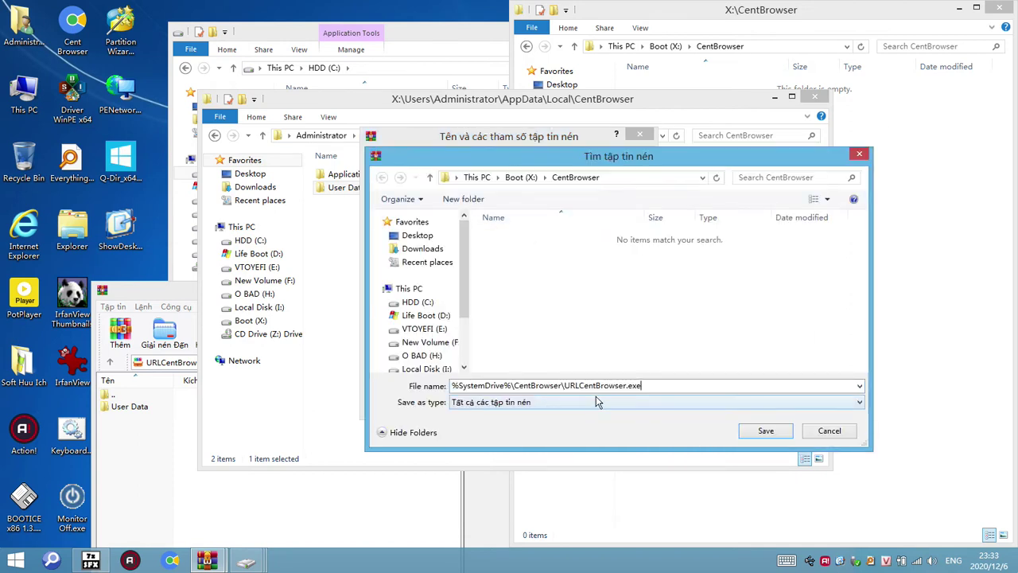
{"action": "left_click_drag", "start_coordinate": [566, 385], "coordinate": [374, 387]}
{"action": "key", "text": "BackSpace"}
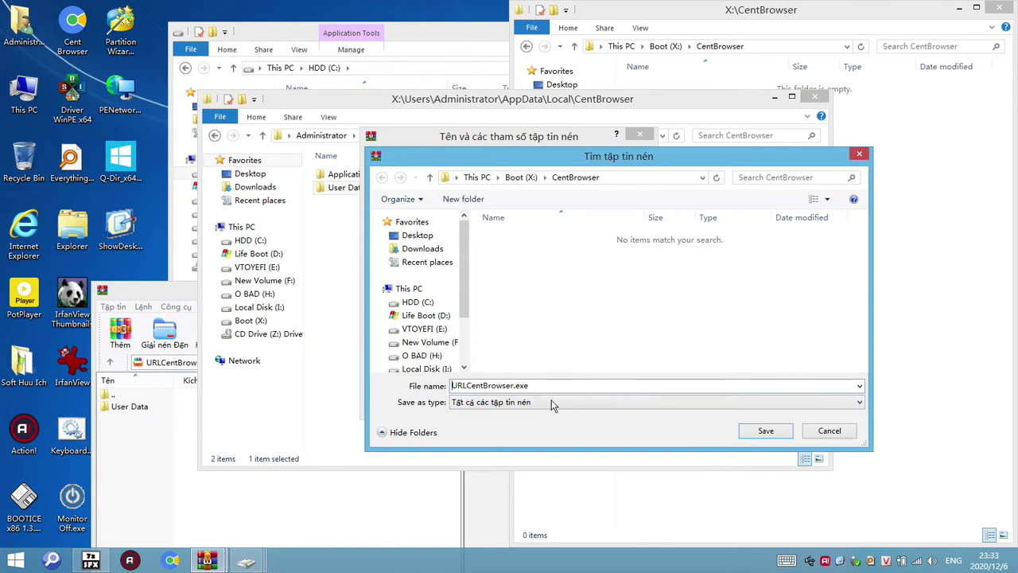
{"action": "left_click", "coordinate": [784, 430]}
{"action": "left_click", "coordinate": [500, 402]}
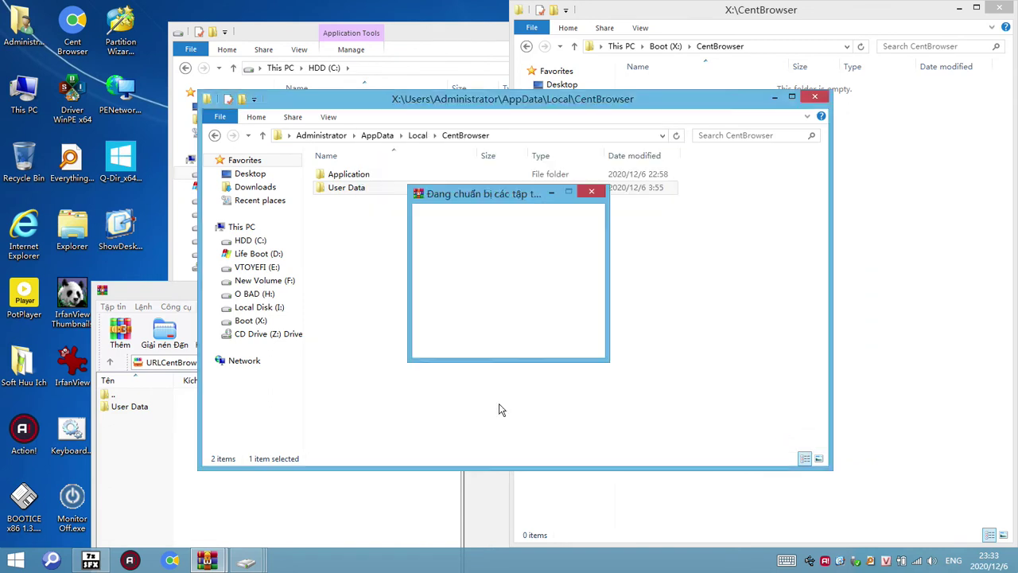
Step: Open the new URLCentBrowser.exe from X:\CentBrowser in WinRAR, check its contents and SFX comment, and close it
{"action": "left_click", "coordinate": [886, 131]}
{"action": "left_click", "coordinate": [742, 86]}
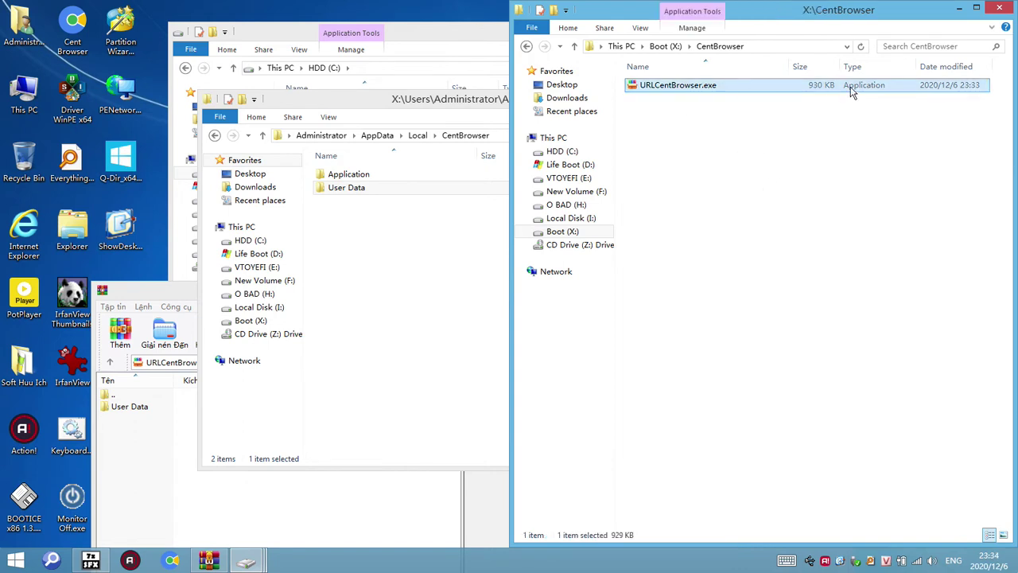
{"action": "left_click", "coordinate": [401, 290]}
{"action": "left_click_drag", "start_coordinate": [592, 112], "coordinate": [499, 154]}
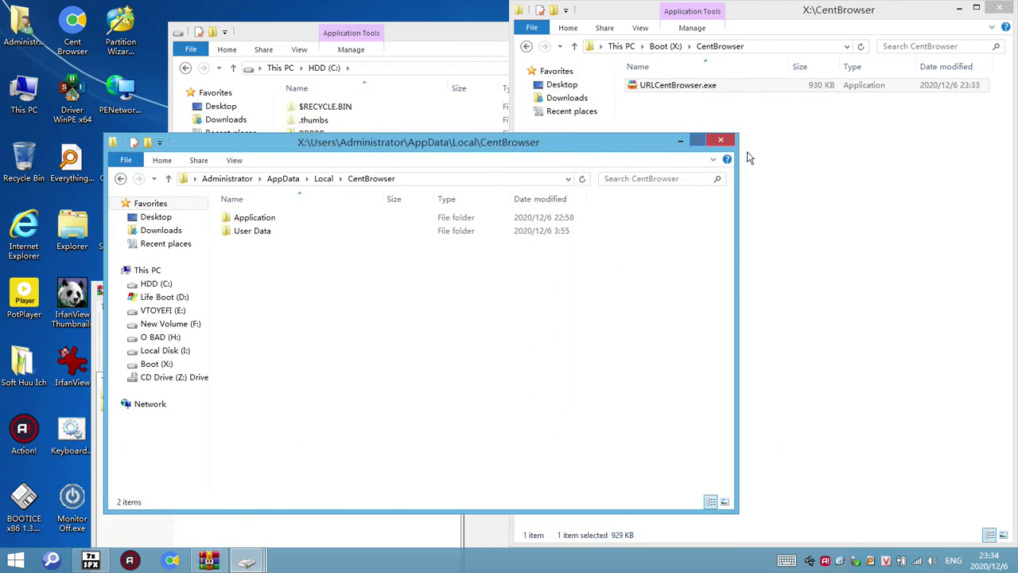
{"action": "left_click", "coordinate": [251, 232]}
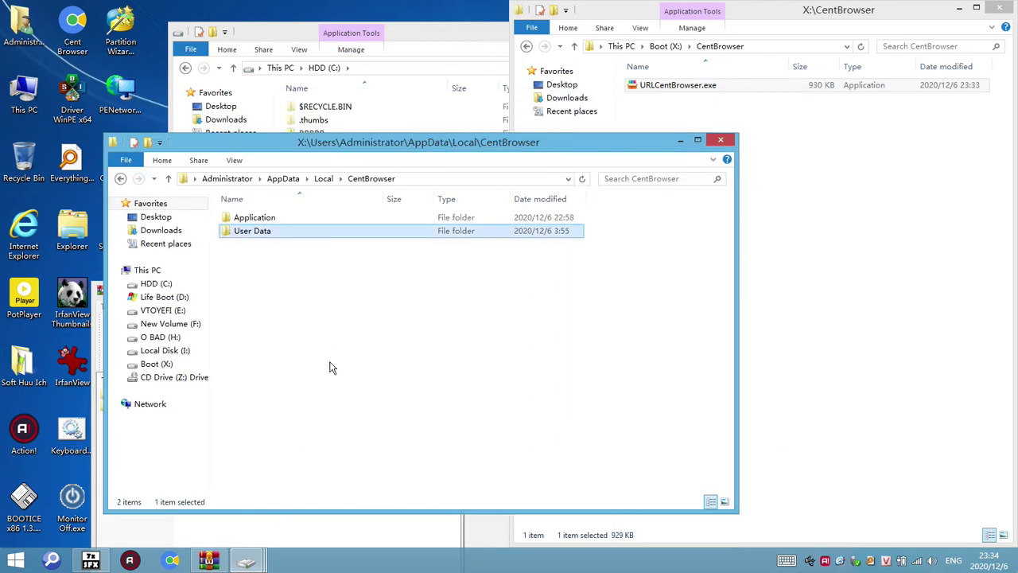
{"action": "right_click", "coordinate": [697, 85]}
{"action": "left_click", "coordinate": [746, 191]}
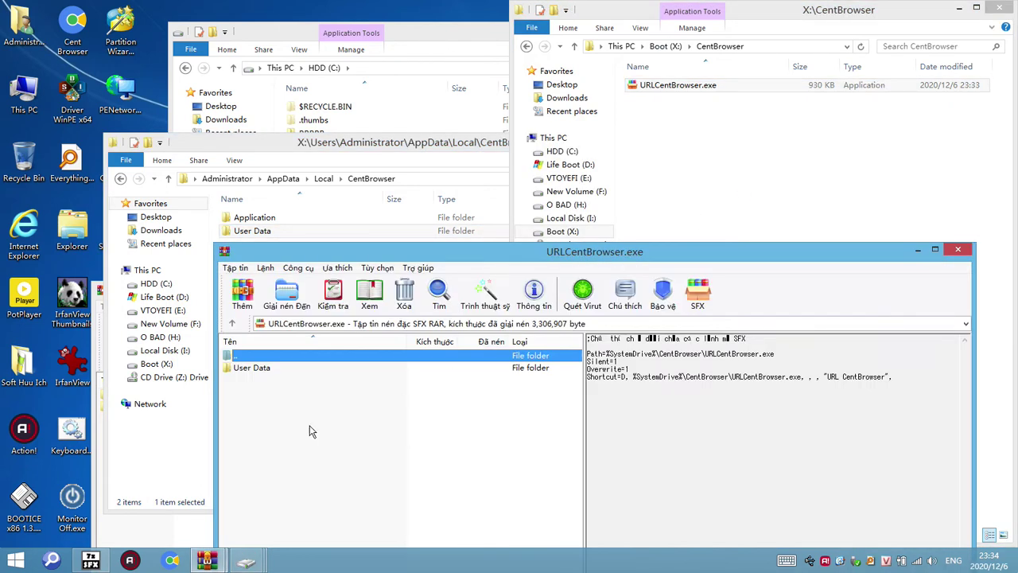
{"action": "left_click", "coordinate": [261, 369]}
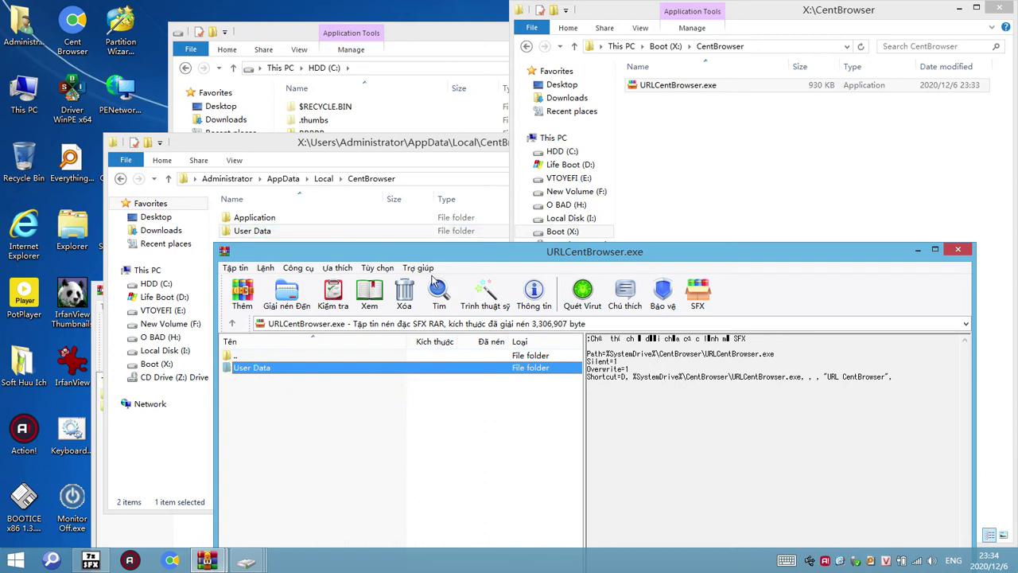
{"action": "left_click", "coordinate": [958, 249]}
Step: View the bookmarks in Cent Browser, close it and delete the User Data folder from AppData\Local\CentBrowser
{"action": "left_click", "coordinate": [258, 232]}
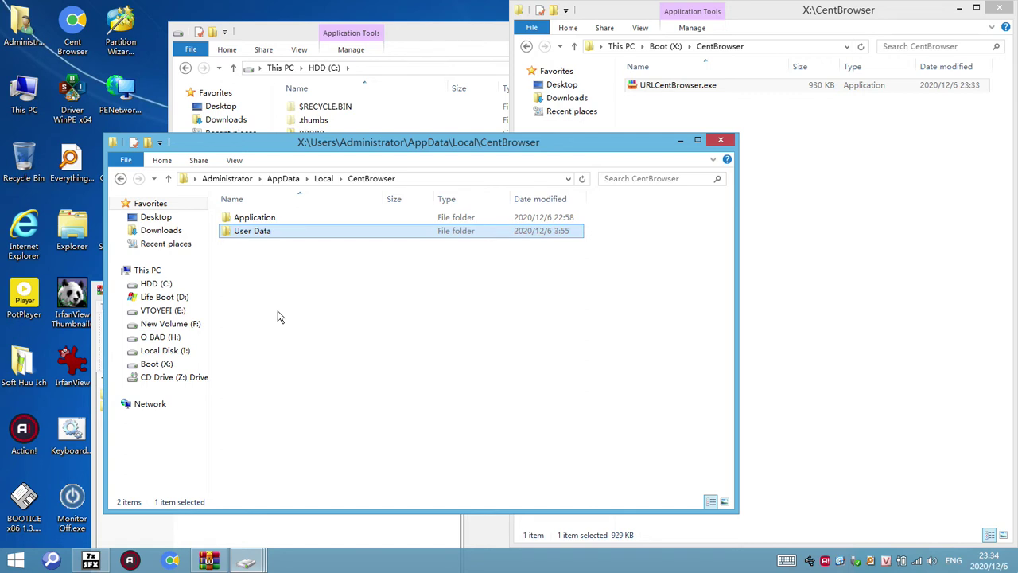
{"action": "left_click", "coordinate": [169, 561]}
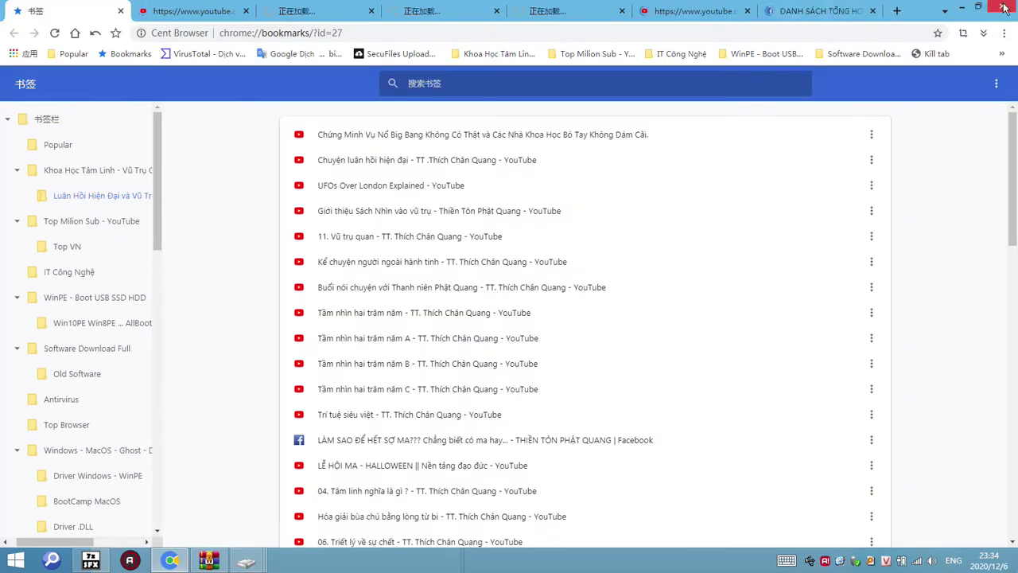
{"action": "left_click", "coordinate": [961, 6]}
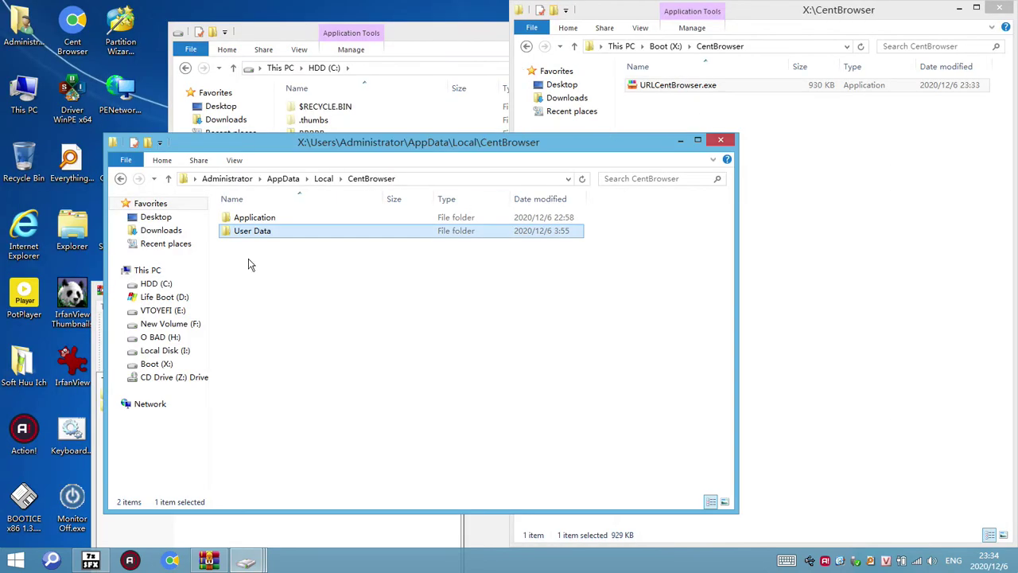
{"action": "key", "text": "Delete"}
{"action": "key", "text": "Return"}
Step: Launch Cent Browser to check its bookmarks bar without the custom profile, and close it
{"action": "left_click", "coordinate": [168, 563]}
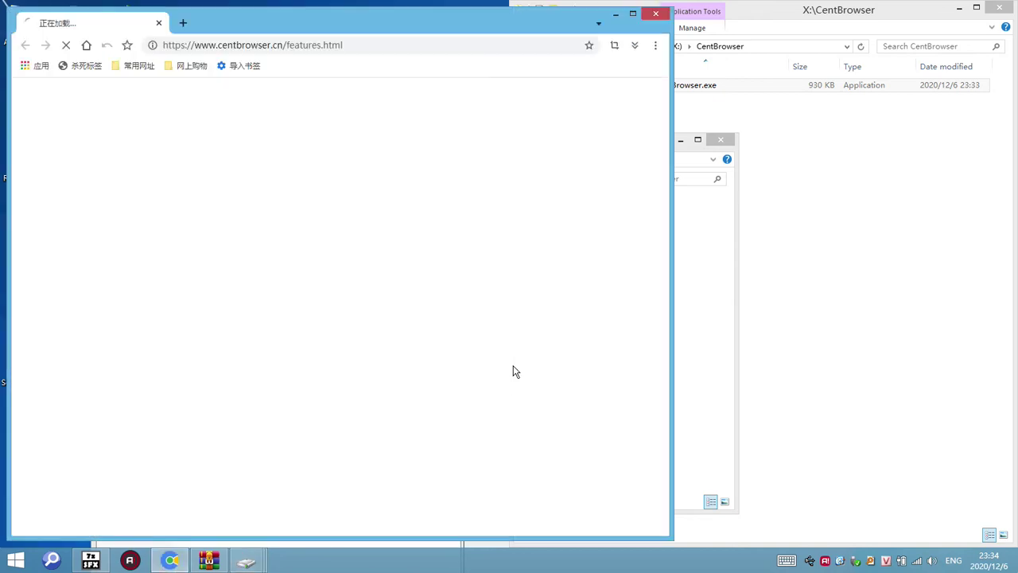
{"action": "left_click", "coordinate": [656, 45]}
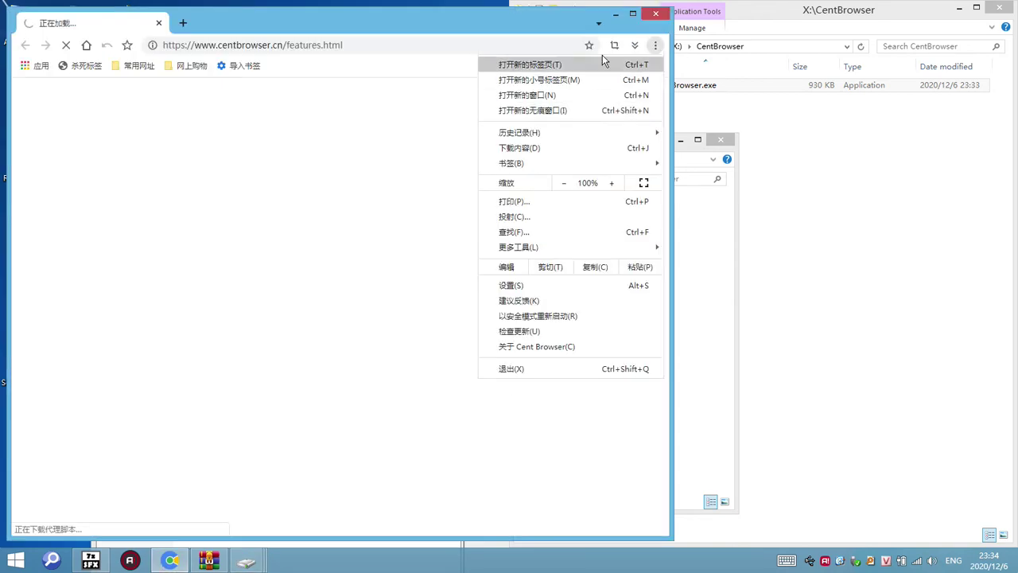
{"action": "left_click", "coordinate": [665, 14]}
Step: Try twice to run URLCentBrowser.exe from X:\CentBrowser and dismiss the error dialogs
{"action": "double_click", "coordinate": [678, 85]}
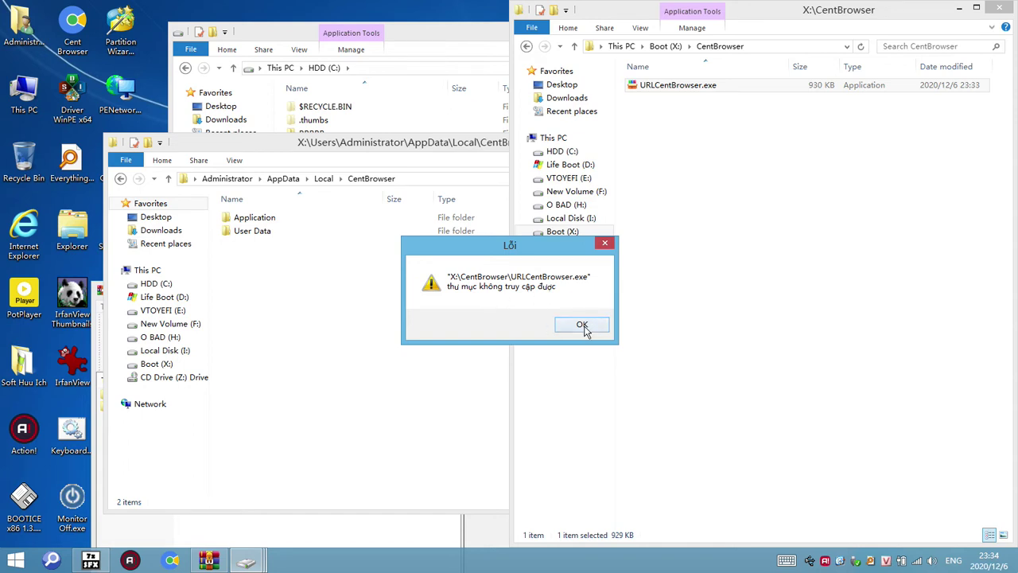
{"action": "left_click", "coordinate": [582, 326]}
{"action": "double_click", "coordinate": [690, 87]}
{"action": "left_click", "coordinate": [582, 325]}
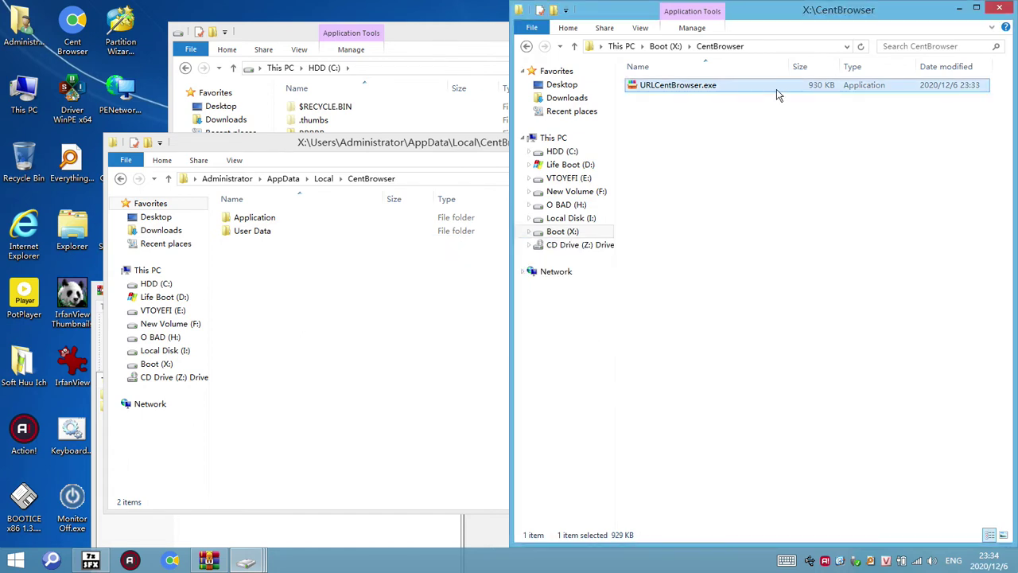
Step: Open URLCentBrowser.exe in WinRAR, examine the Path and Silent lines of its SFX comment, and close it
{"action": "right_click", "coordinate": [703, 89]}
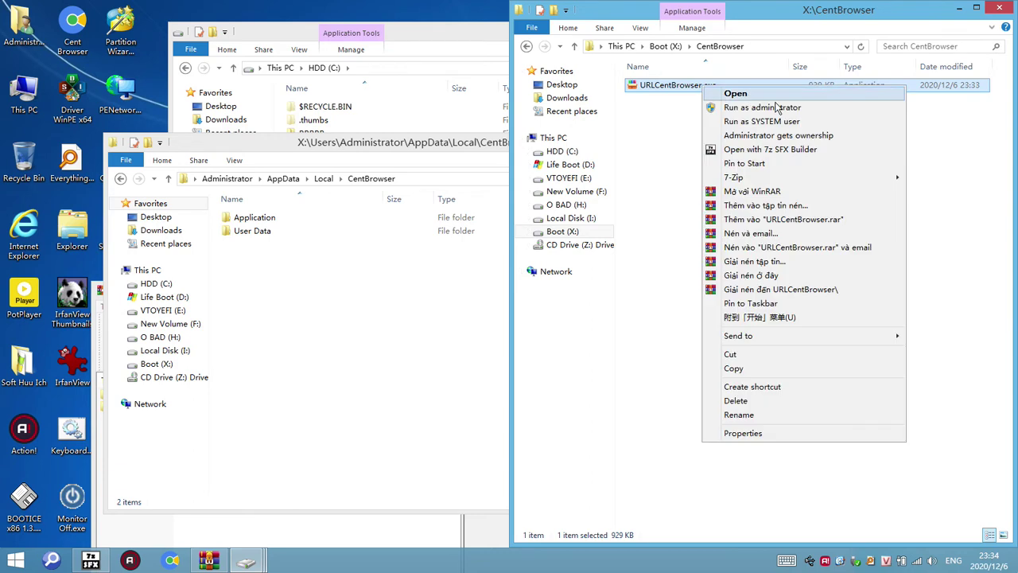
{"action": "left_click", "coordinate": [767, 200]}
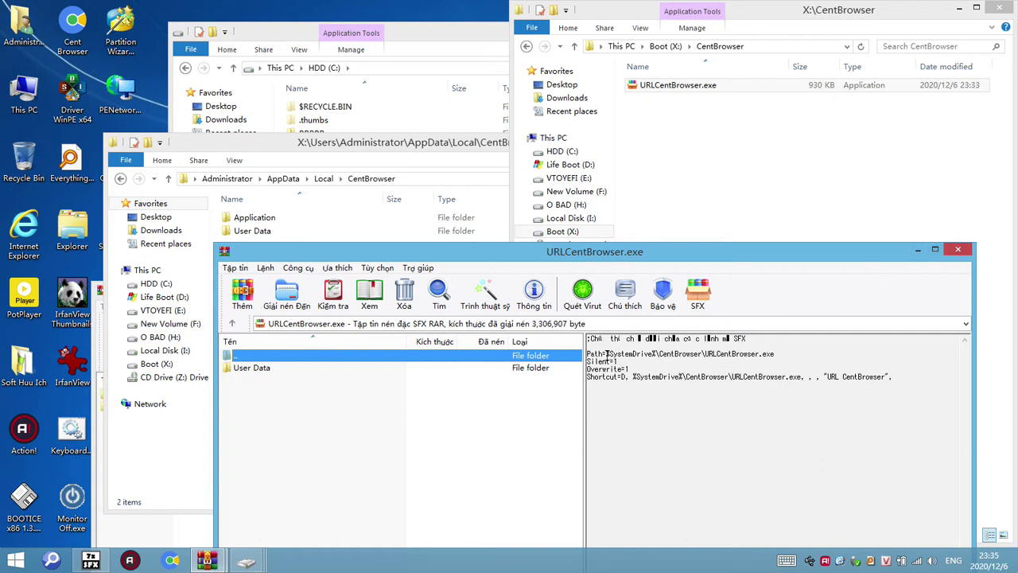
{"action": "left_click_drag", "start_coordinate": [606, 353], "coordinate": [761, 356]}
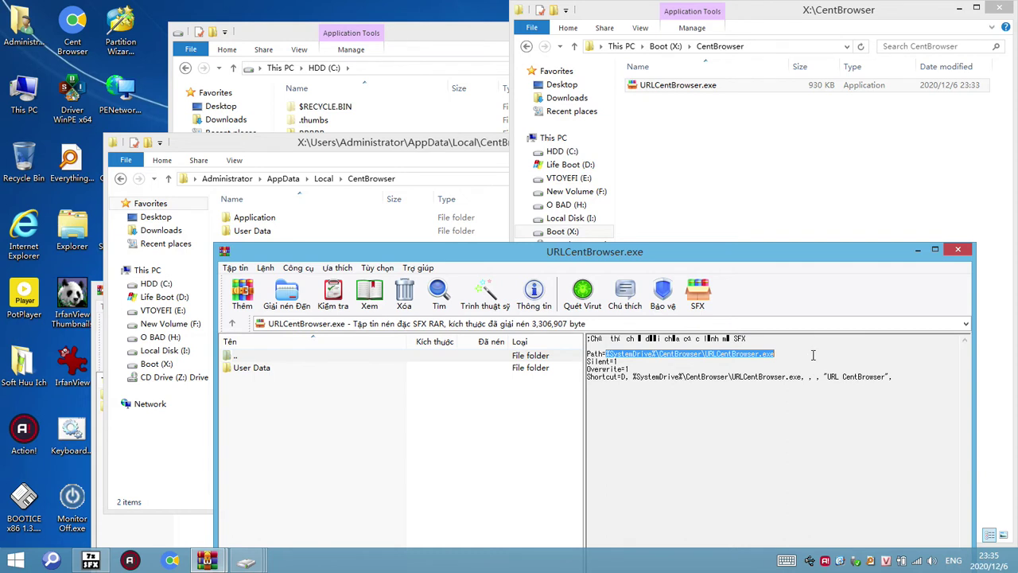
{"action": "left_click", "coordinate": [773, 353]}
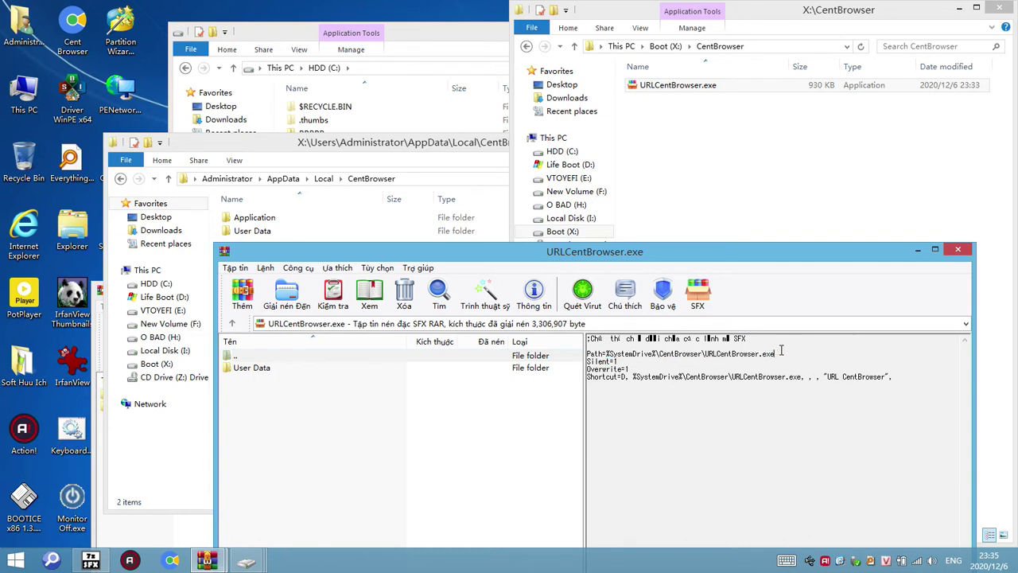
{"action": "left_click_drag", "start_coordinate": [781, 353], "coordinate": [598, 362]}
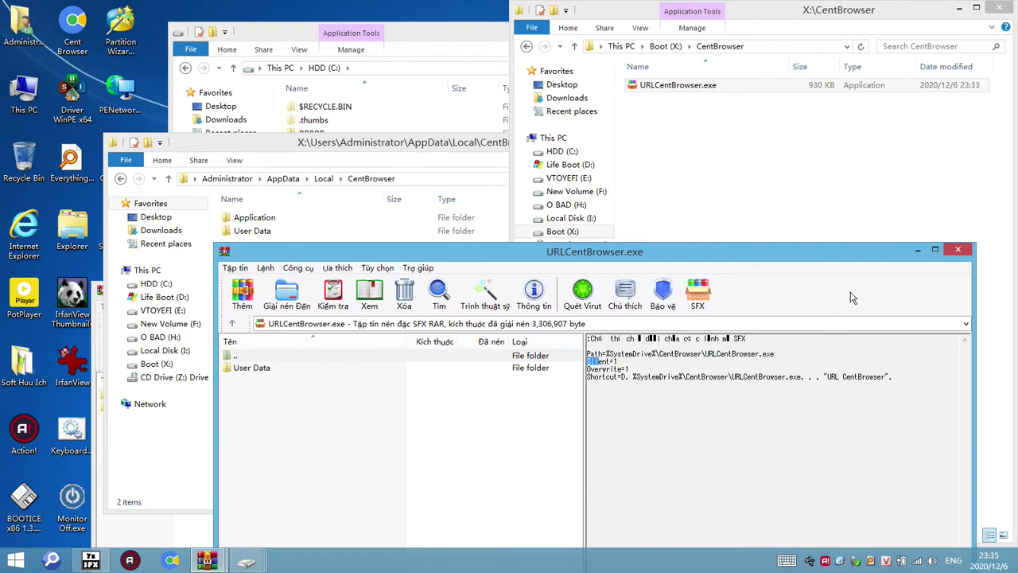
{"action": "left_click", "coordinate": [291, 368]}
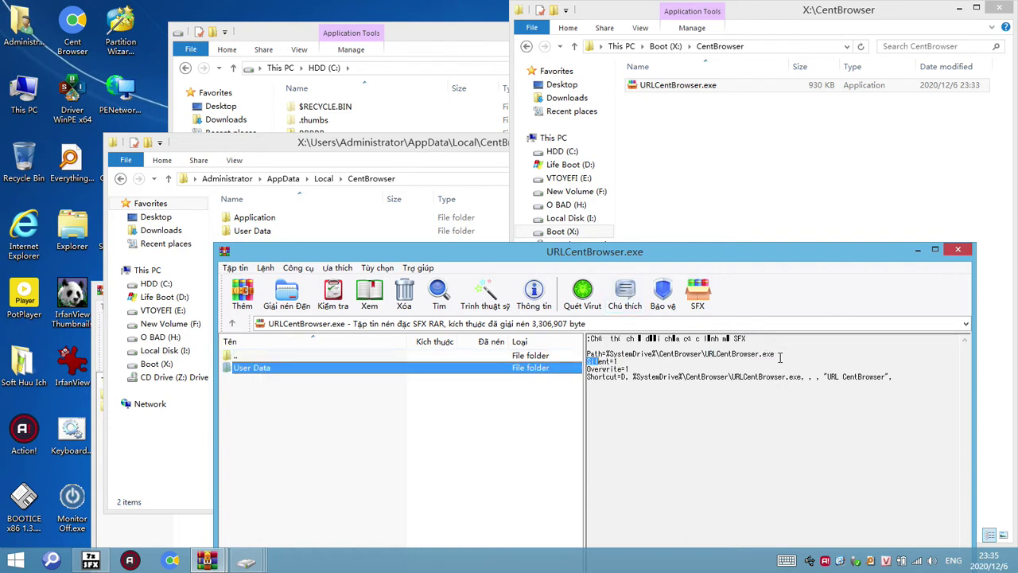
{"action": "mouse_move", "coordinate": [781, 355]}
{"action": "left_mouse_down"}
{"action": "mouse_move", "coordinate": [619, 362]}
{"action": "mouse_move", "coordinate": [783, 355]}
{"action": "left_mouse_up"}
{"action": "left_click", "coordinate": [958, 249]}
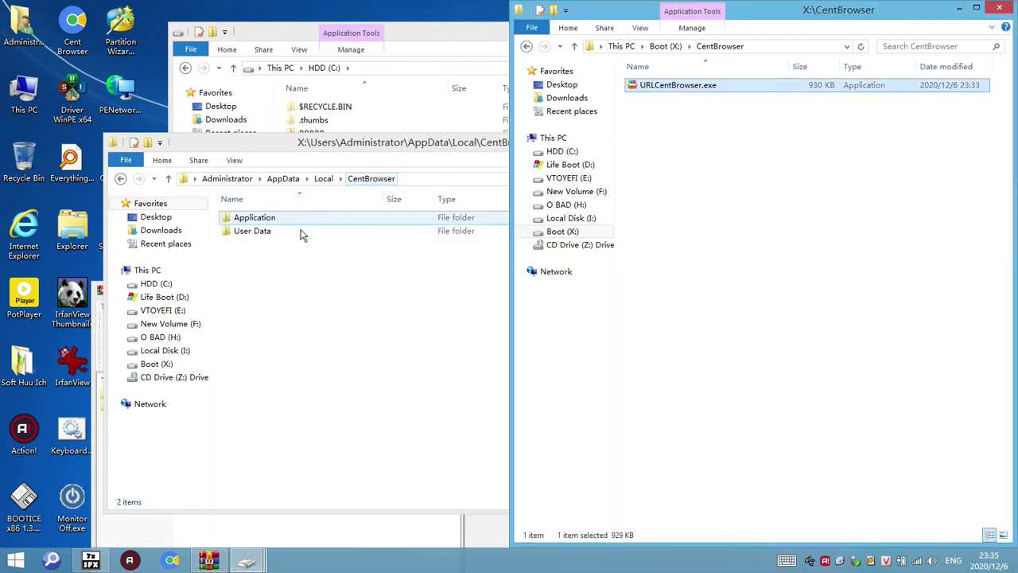
Step: Launch Cent Browser again, check its bookmarks bar and close it
{"action": "right_click", "coordinate": [676, 85]}
{"action": "key", "text": "Return"}
{"action": "left_click", "coordinate": [258, 338]}
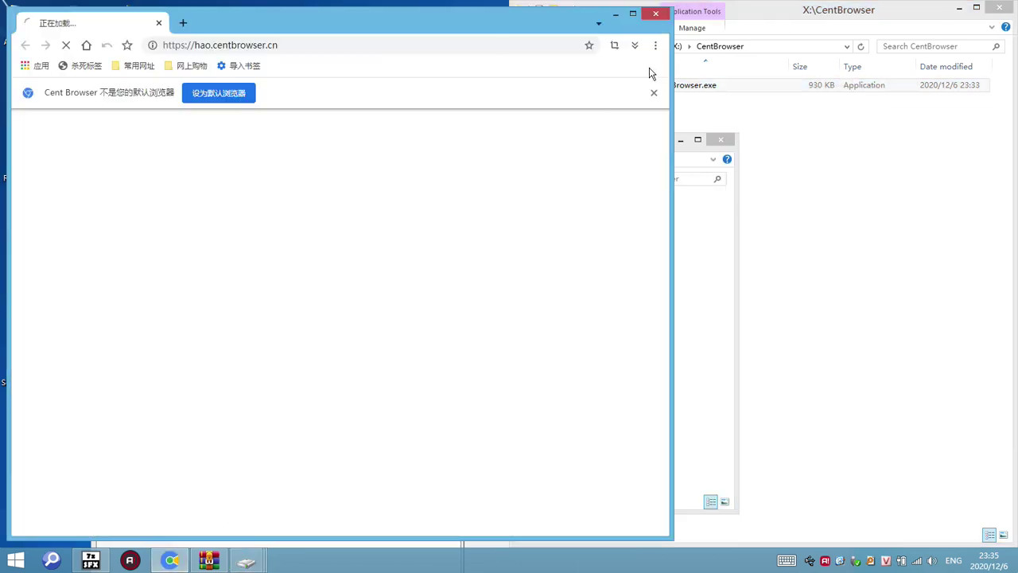
{"action": "left_click", "coordinate": [656, 15]}
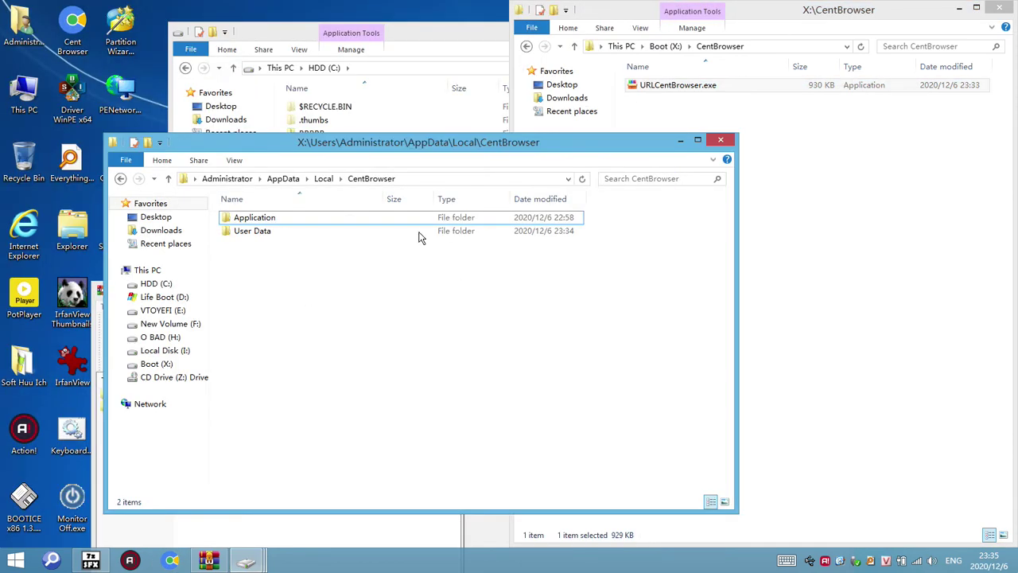
Step: Try to delete User Data from AppData\Local\CentBrowser, closing the open WinRAR archive and retrying once before cancelling
{"action": "left_click", "coordinate": [783, 199]}
{"action": "left_click", "coordinate": [253, 231]}
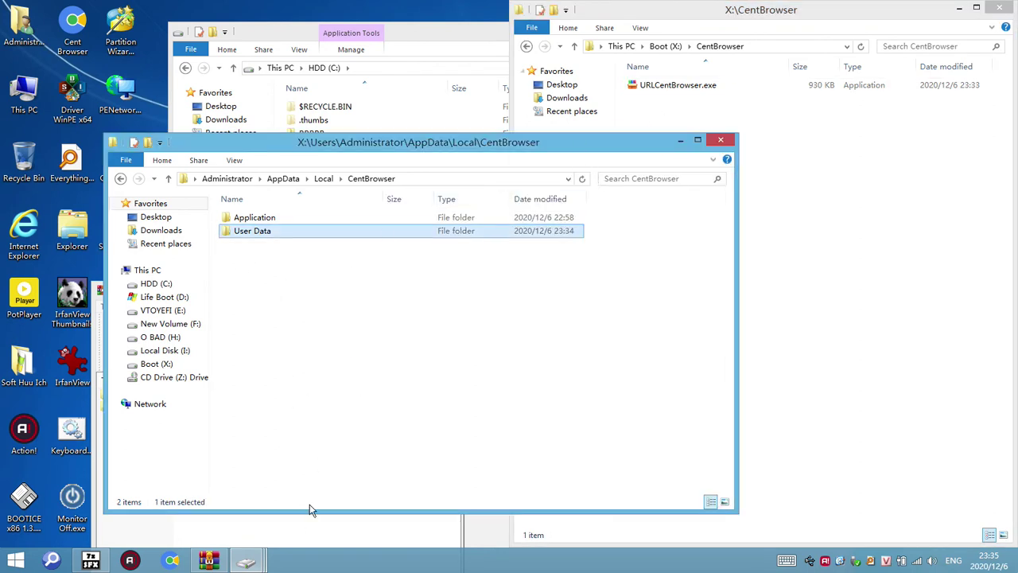
{"action": "left_click", "coordinate": [257, 232], "text": "ctrl"}
{"action": "left_click", "coordinate": [259, 231]}
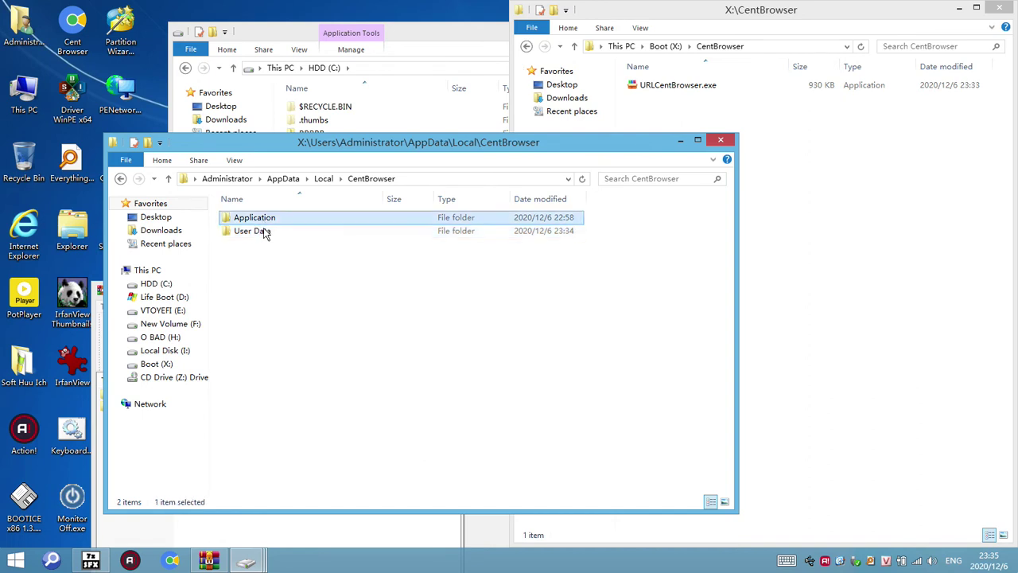
{"action": "key", "text": "Delete"}
{"action": "key", "text": "Return"}
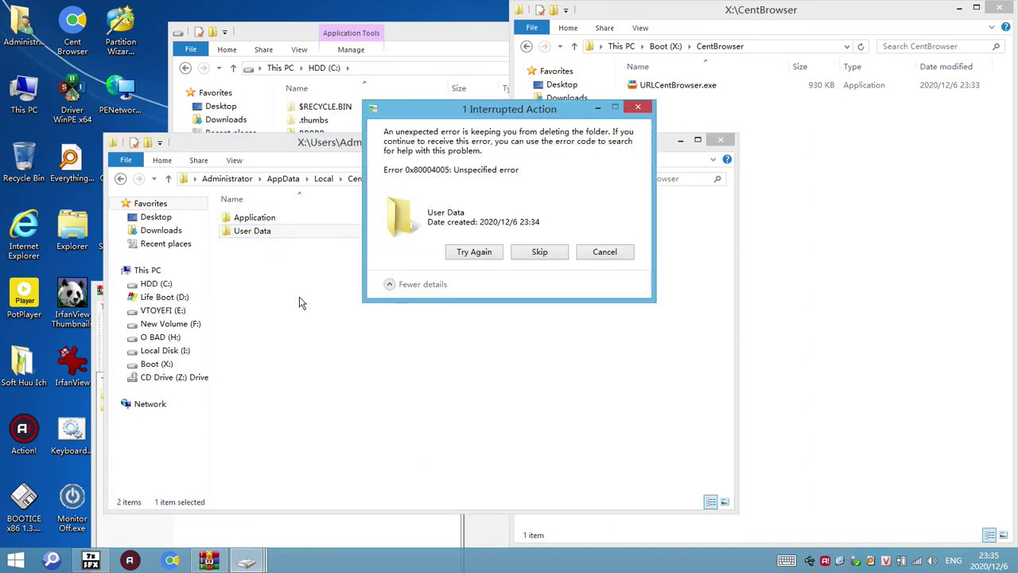
{"action": "left_click", "coordinate": [213, 562]}
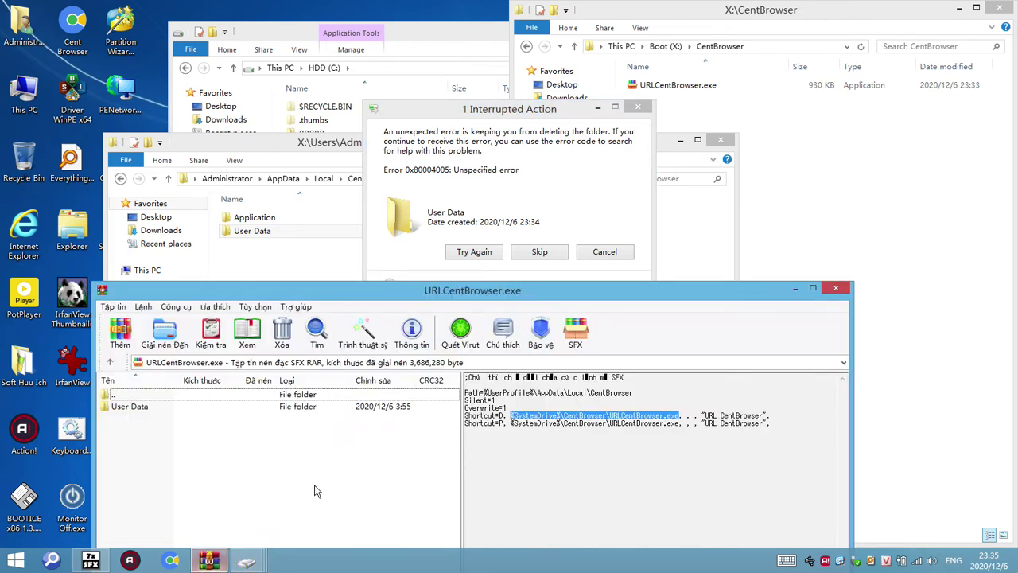
{"action": "left_click", "coordinate": [836, 288]}
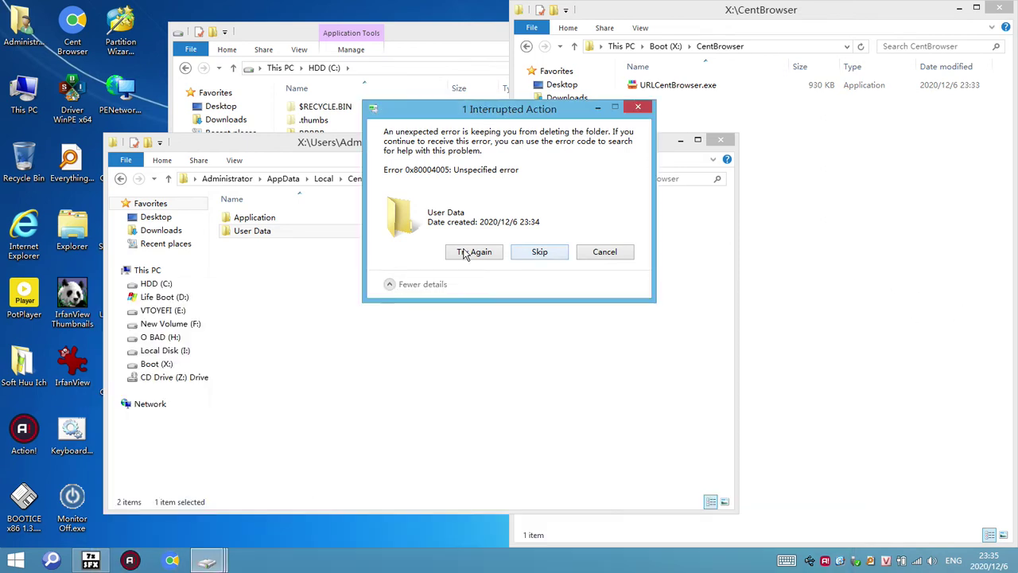
{"action": "left_click", "coordinate": [474, 252]}
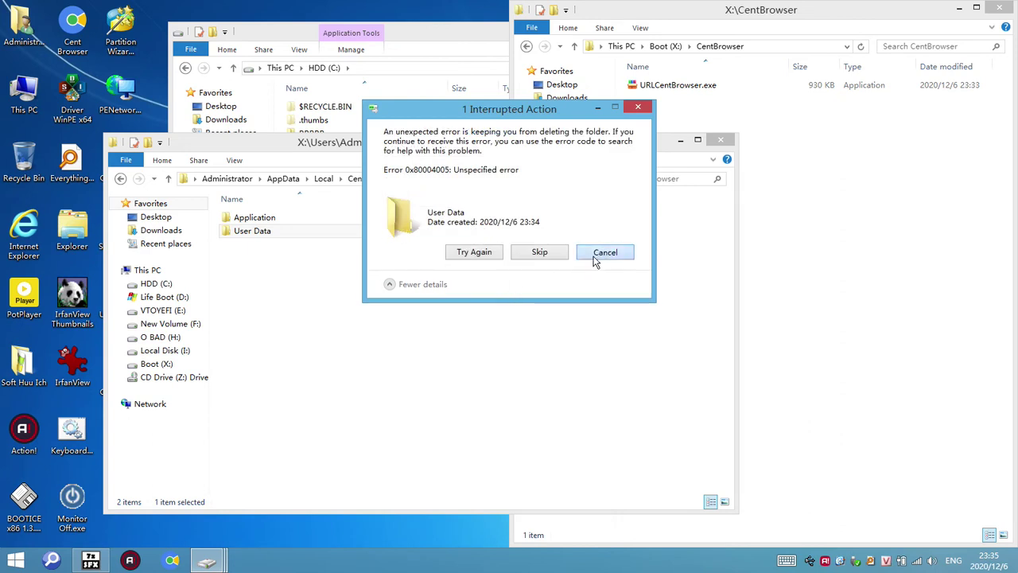
{"action": "left_click", "coordinate": [602, 254]}
Step: Open Task Manager, look through the running processes for anything locking the User Data folder, and minimize it
{"action": "right_click", "coordinate": [343, 569]}
{"action": "left_click", "coordinate": [388, 526]}
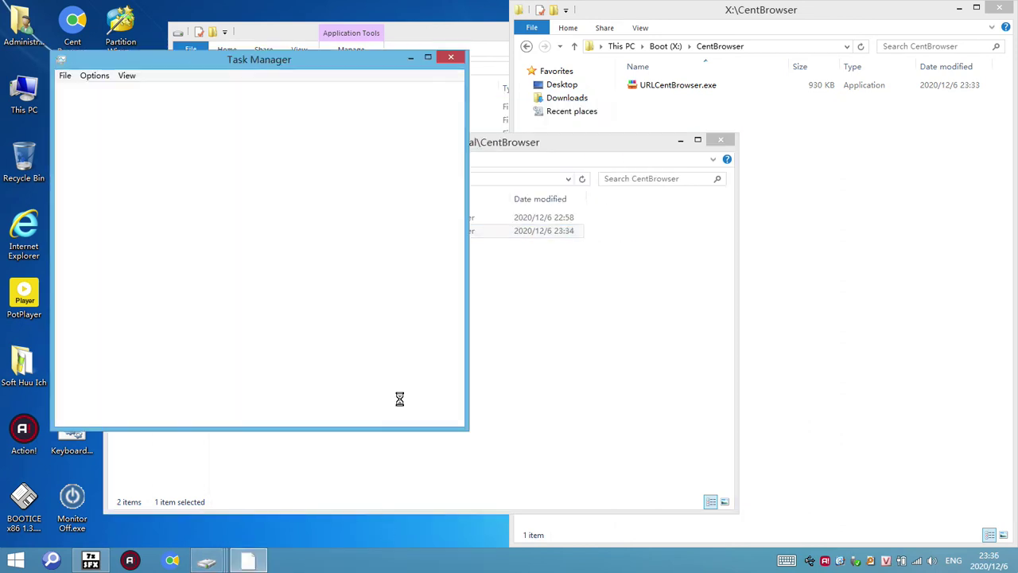
{"action": "double_click", "coordinate": [159, 428]}
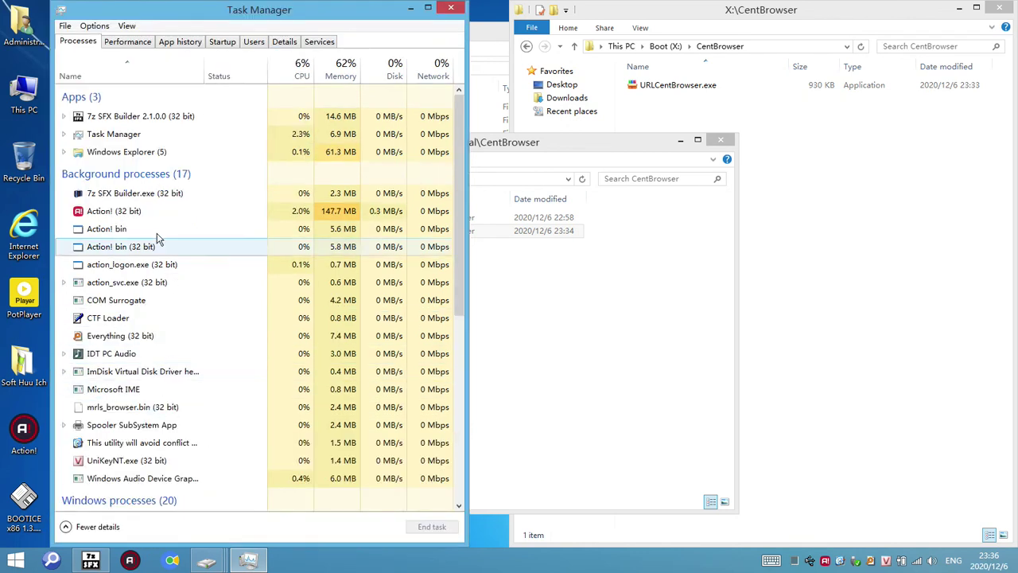
{"action": "left_click", "coordinate": [167, 264]}
{"action": "scroll", "coordinate": [166, 300], "scroll_direction": "down", "scroll_amount": 9}
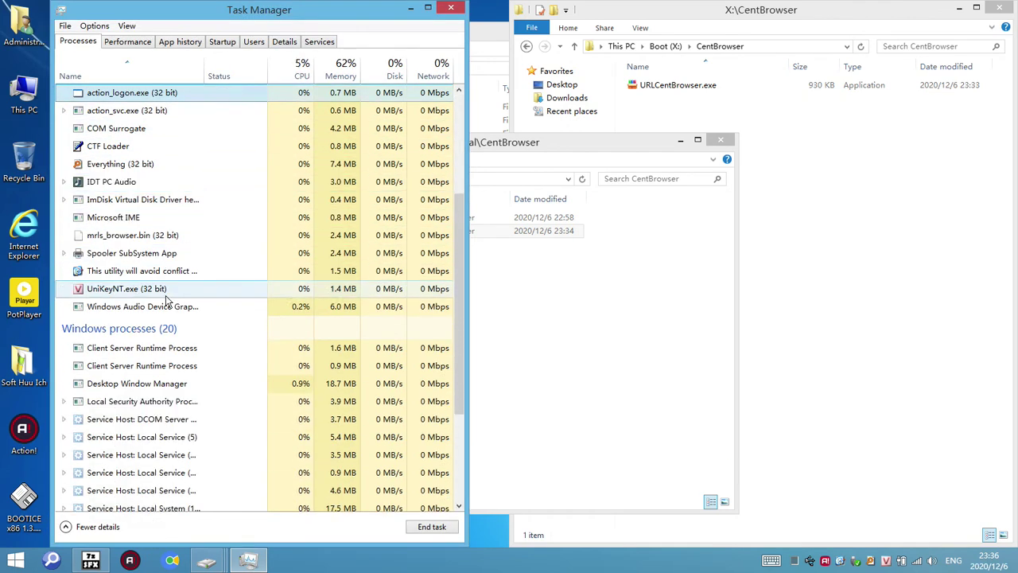
{"action": "scroll", "coordinate": [167, 301], "scroll_direction": "up", "scroll_amount": 6}
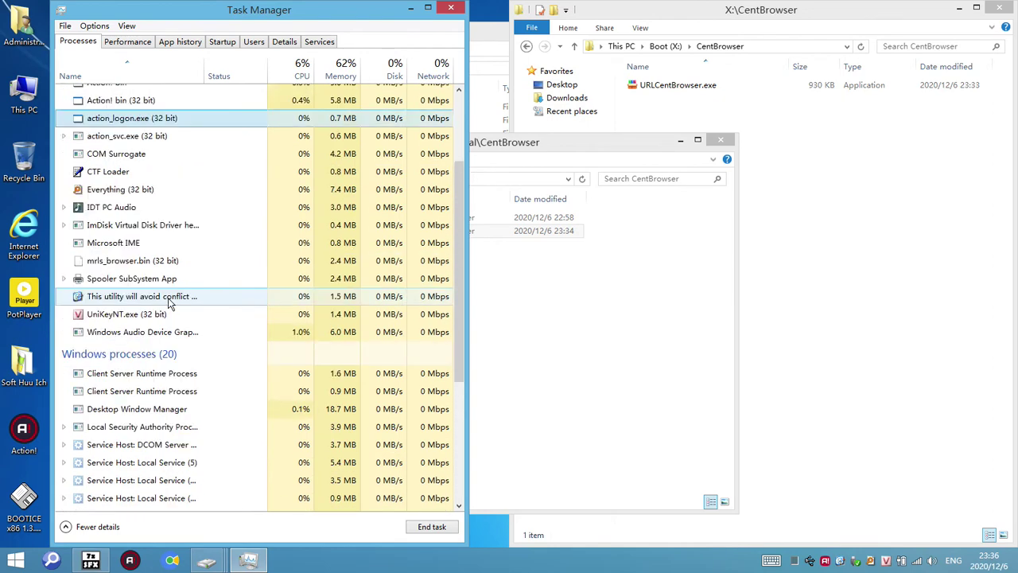
{"action": "left_click", "coordinate": [410, 8]}
{"action": "left_click", "coordinate": [355, 312]}
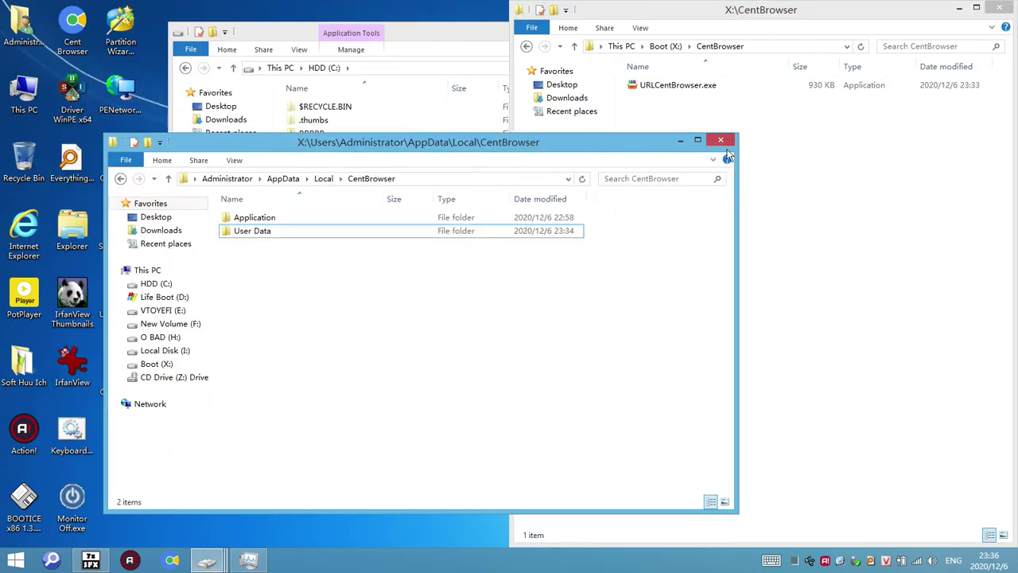
Step: Close the current folder window and bring up the other AppData\Local\CentBrowser window, moved and enlarged beside X:\CentBrowser
{"action": "key", "text": "alt+F4"}
{"action": "left_click", "coordinate": [207, 560]}
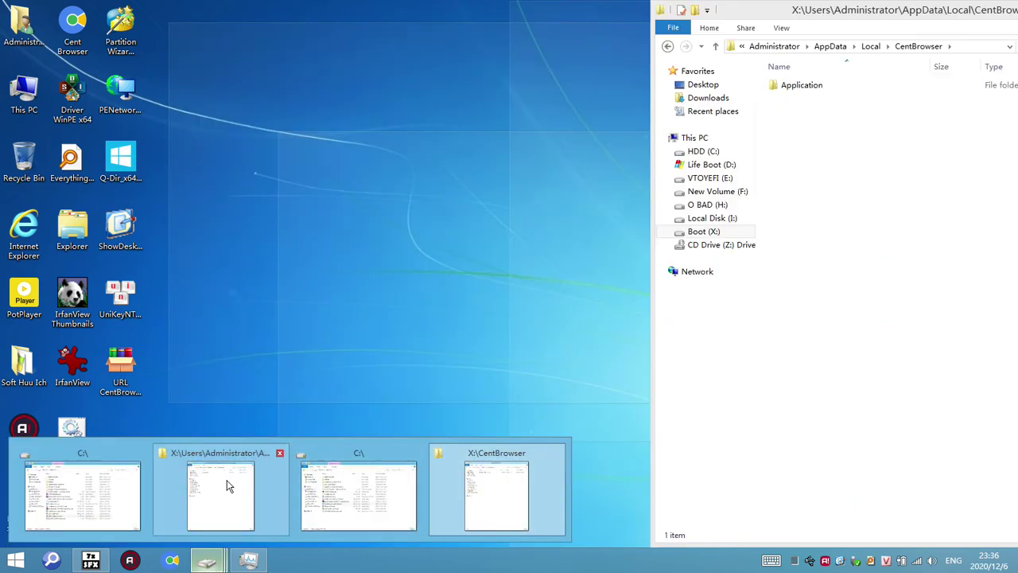
{"action": "left_click", "coordinate": [227, 486]}
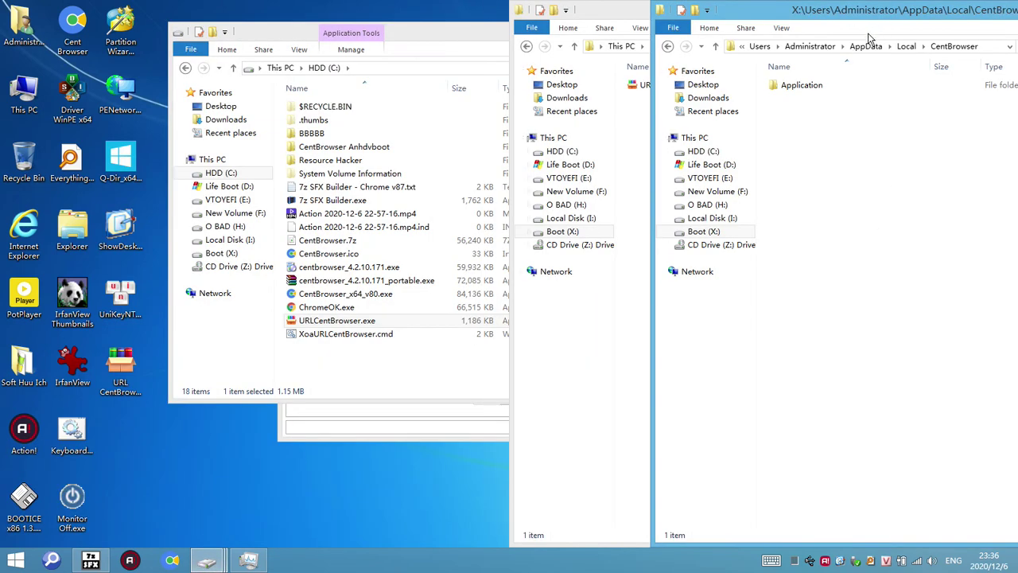
{"action": "left_click", "coordinate": [907, 46]}
{"action": "double_click", "coordinate": [813, 99]}
{"action": "left_click", "coordinate": [815, 86]}
{"action": "left_click_drag", "start_coordinate": [882, 16], "coordinate": [485, 67]}
{"action": "left_click", "coordinate": [429, 207]}
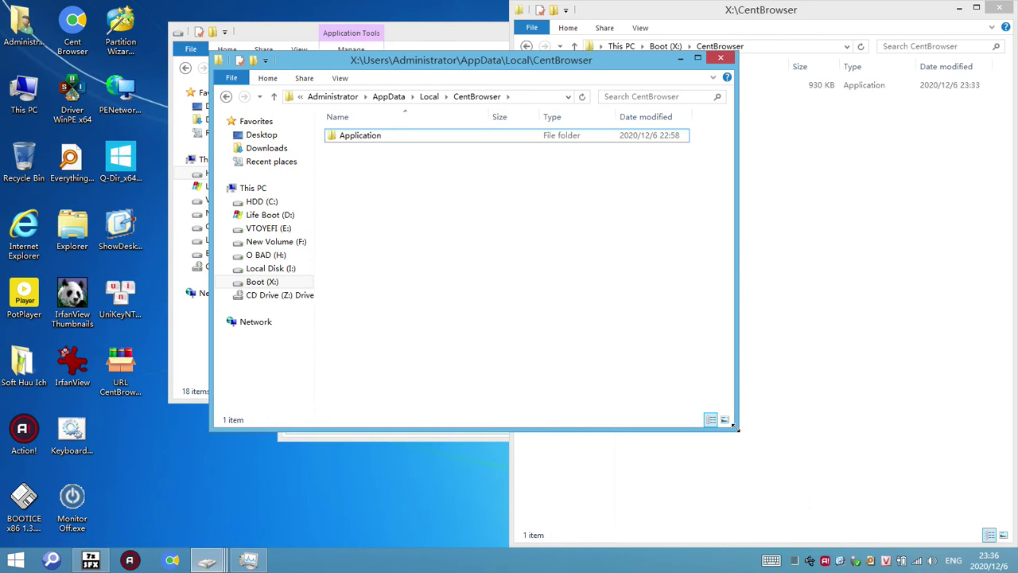
{"action": "left_click_drag", "start_coordinate": [735, 426], "coordinate": [741, 517]}
{"action": "left_click_drag", "start_coordinate": [590, 67], "coordinate": [516, 52]}
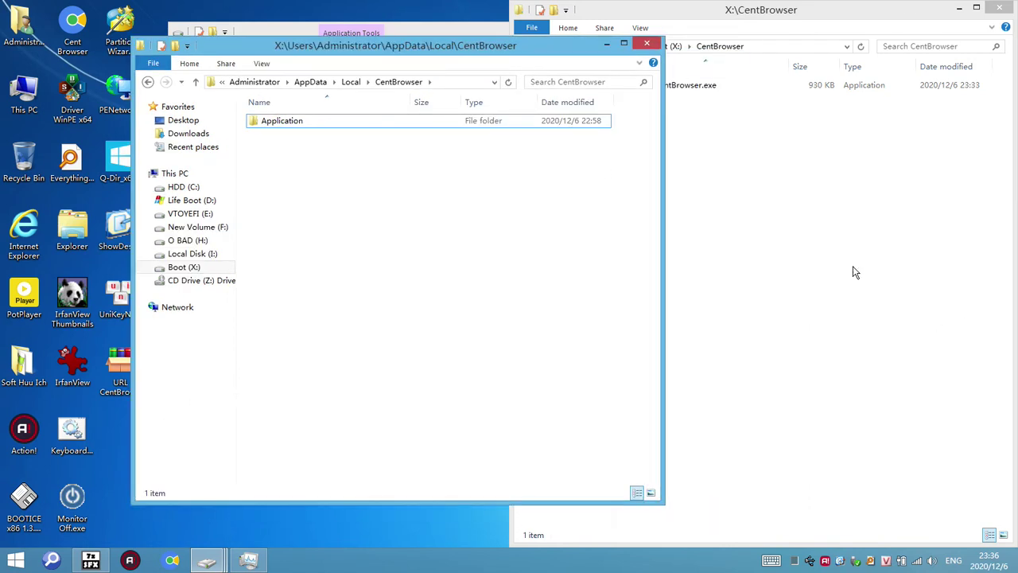
Step: Open URLCentBrowser.exe from X:\CentBrowser in WinRAR and extract its User Data folder into AppData\Local\CentBrowser
{"action": "left_click", "coordinate": [866, 311]}
{"action": "right_click", "coordinate": [698, 85]}
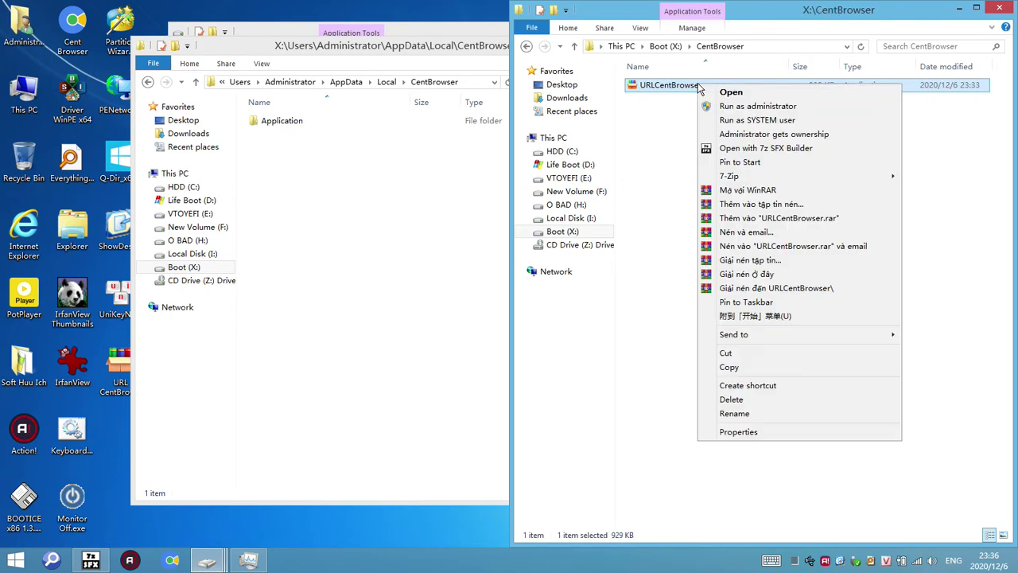
{"action": "left_click", "coordinate": [748, 190]}
{"action": "left_click_drag", "start_coordinate": [397, 291], "coordinate": [643, 245]}
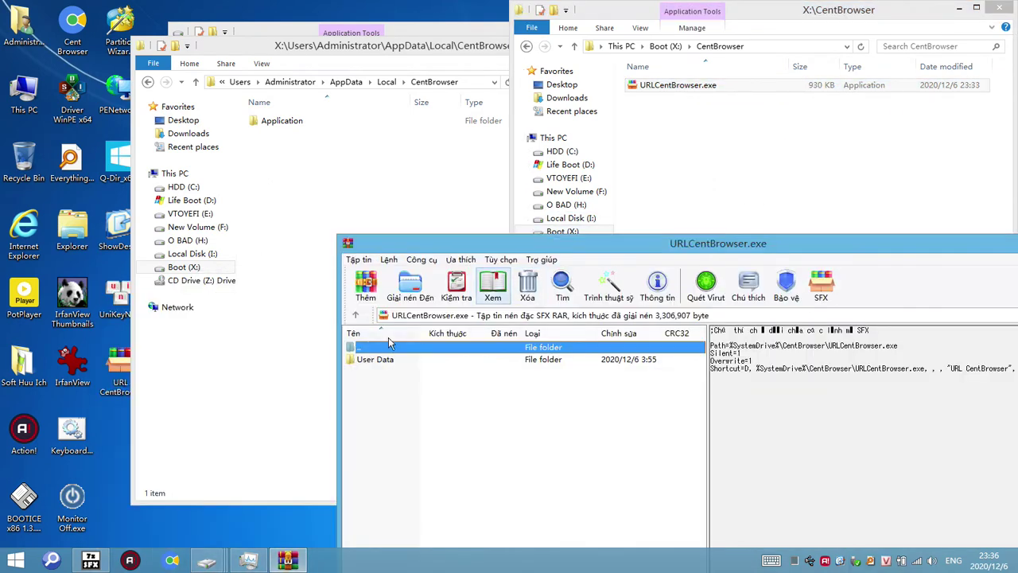
{"action": "left_click", "coordinate": [376, 360]}
{"action": "left_click_drag", "start_coordinate": [326, 154], "coordinate": [326, 163]}
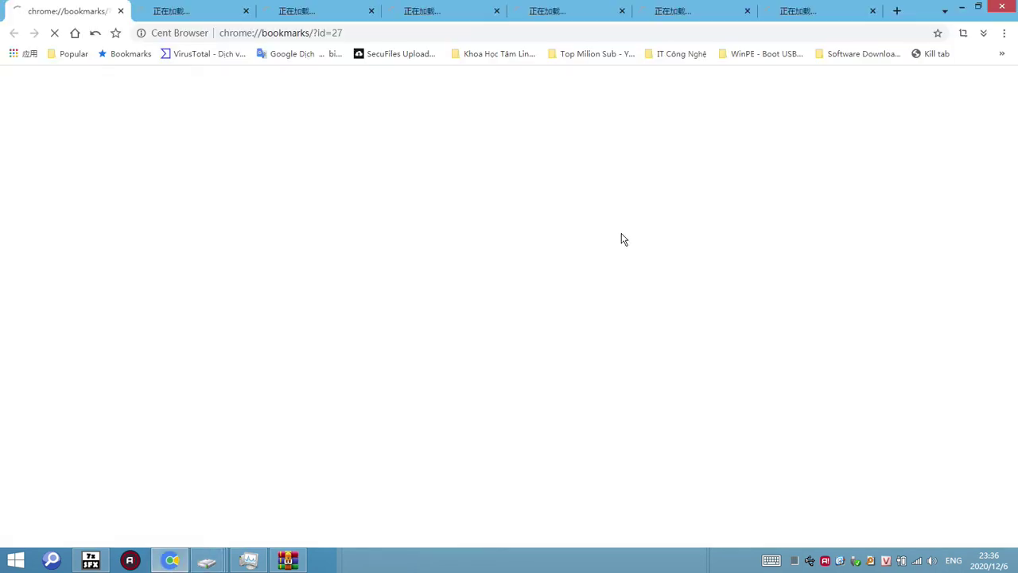
Step: Check the bookmarks and the reopened tabs in Cent Browser, and minimize the browser
{"action": "left_click", "coordinate": [692, 11]}
{"action": "left_click", "coordinate": [808, 19]}
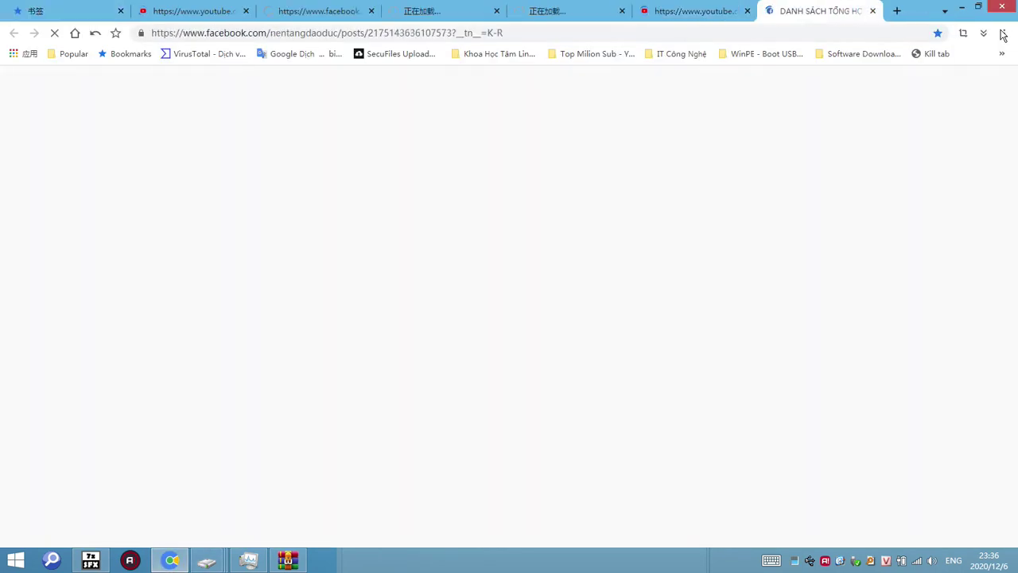
{"action": "left_click", "coordinate": [1004, 32]}
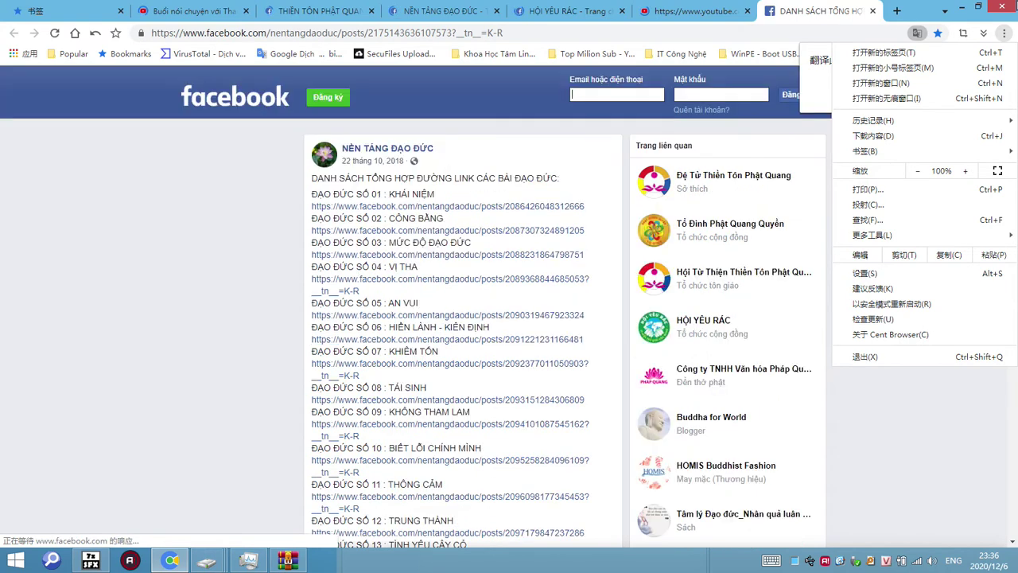
{"action": "left_click", "coordinate": [606, 275]}
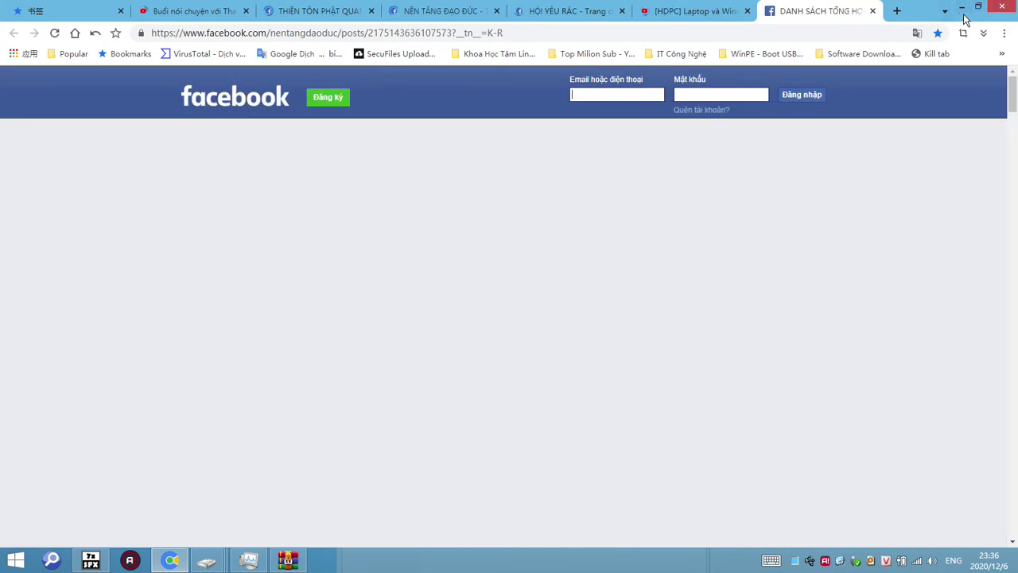
{"action": "left_click", "coordinate": [962, 11]}
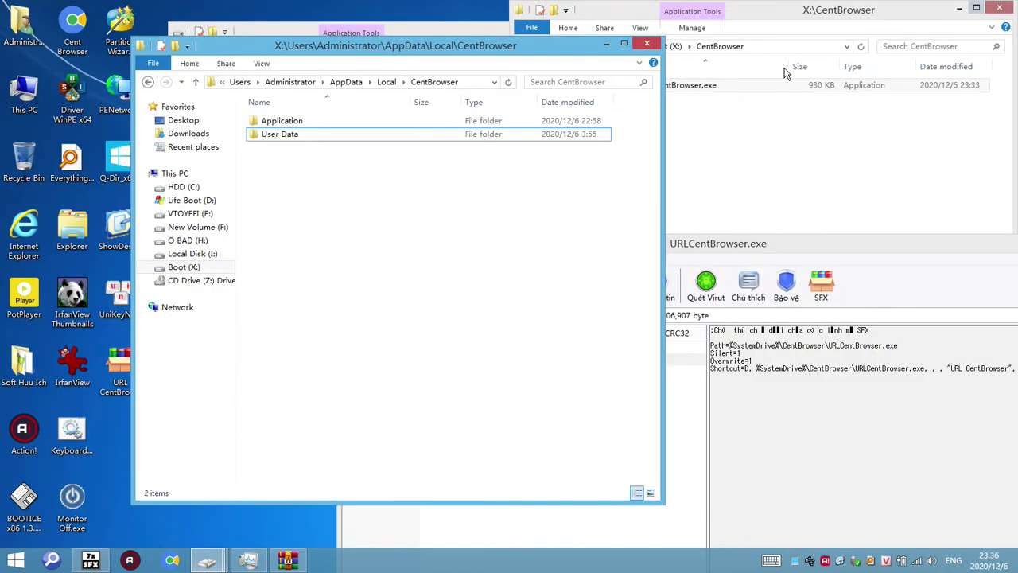
Step: Extract User Data from the URLCentBrowser.exe archive into AppData\Local\CentBrowser again, replacing the existing files
{"action": "left_click", "coordinate": [737, 432]}
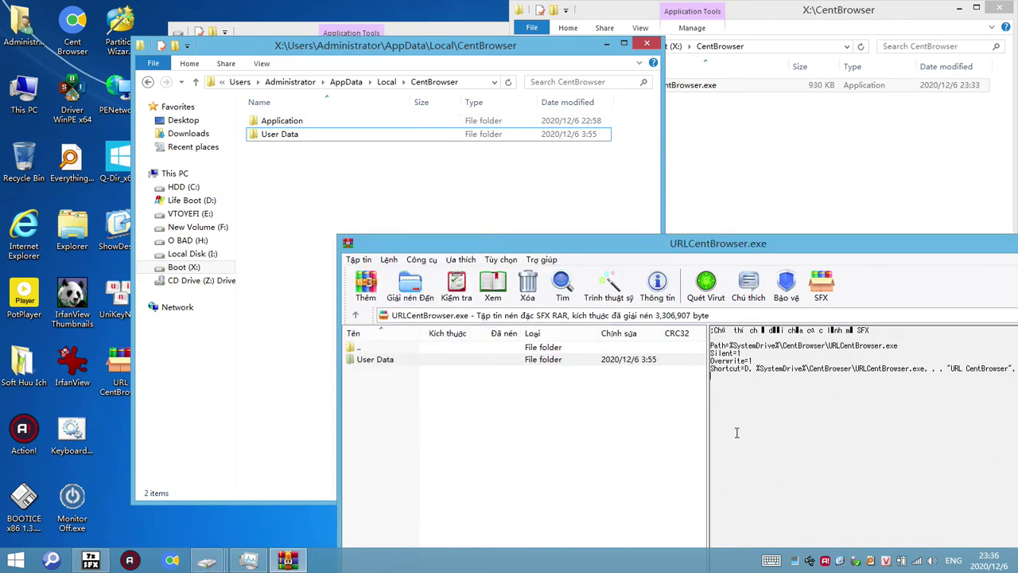
{"action": "left_click_drag", "start_coordinate": [377, 359], "coordinate": [399, 229]}
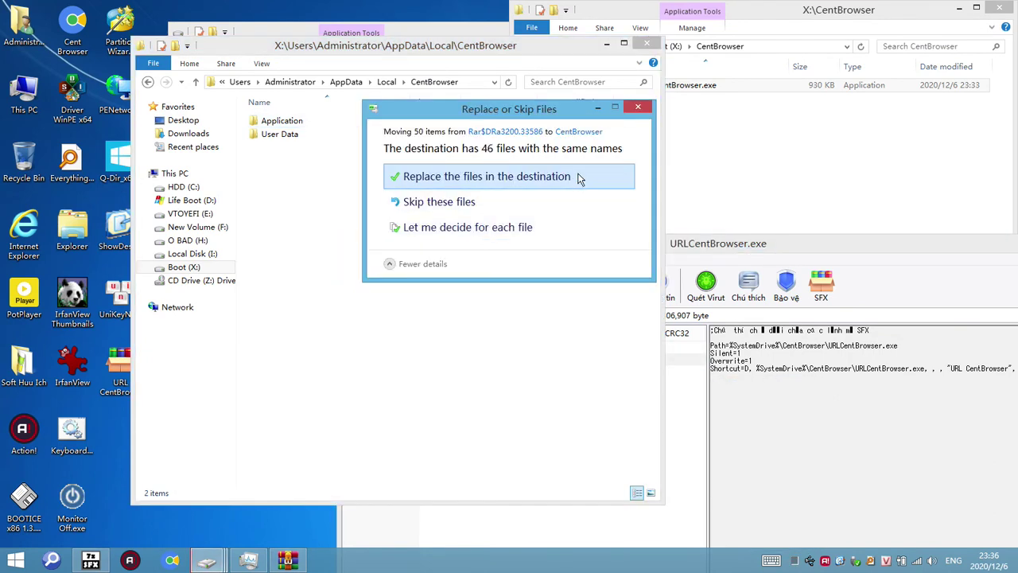
{"action": "left_click", "coordinate": [577, 177]}
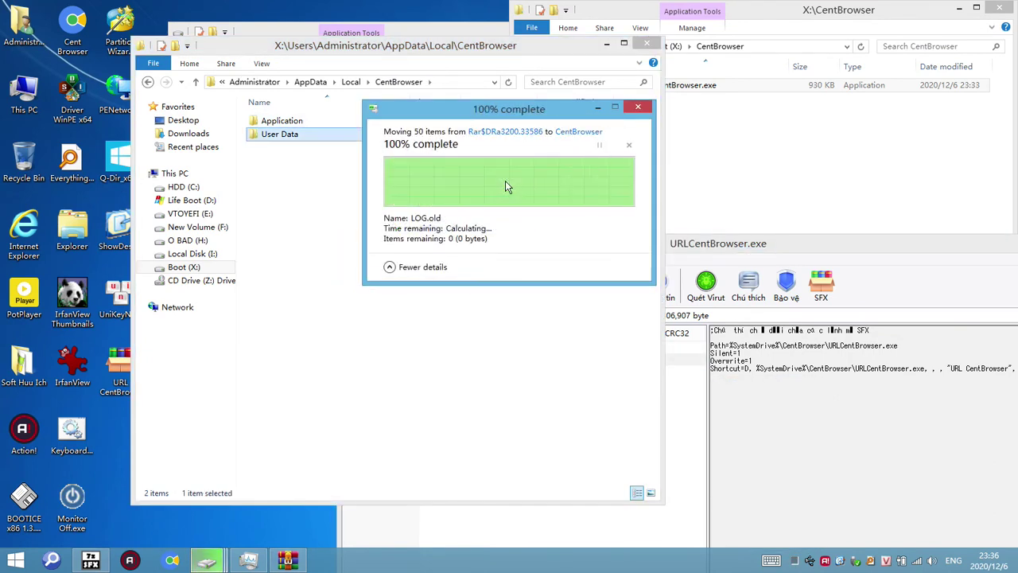
Step: Launch Cent Browser, check the bookmarks bar and the bookmark manager, and close the browser
{"action": "left_click", "coordinate": [171, 560]}
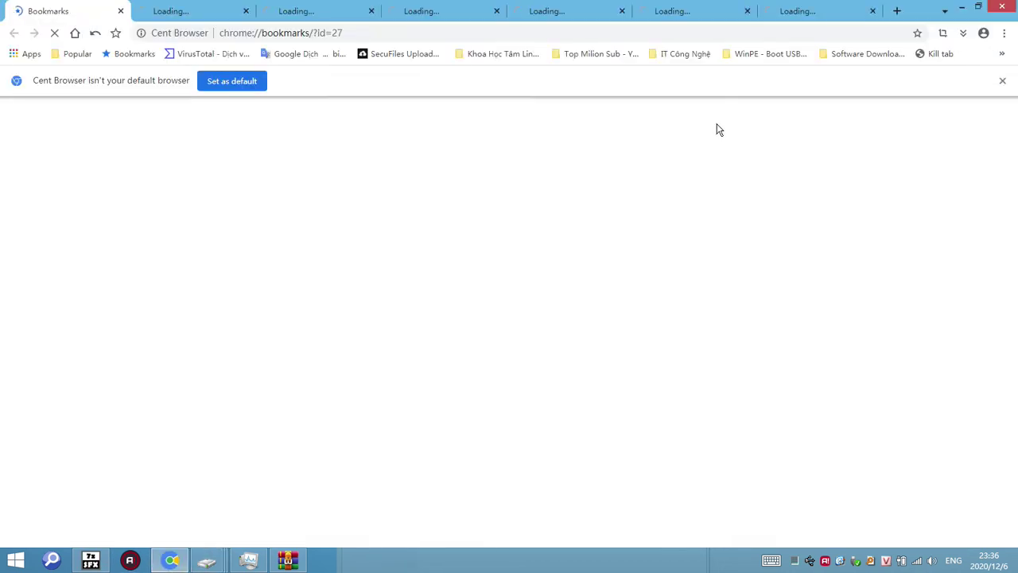
{"action": "left_click", "coordinate": [1004, 34]}
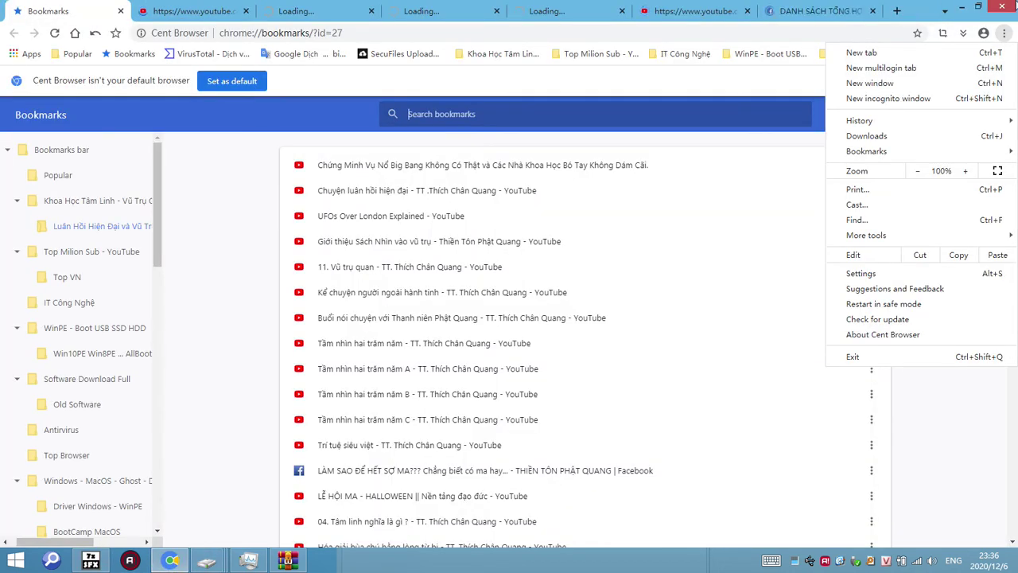
{"action": "left_click", "coordinate": [931, 7]}
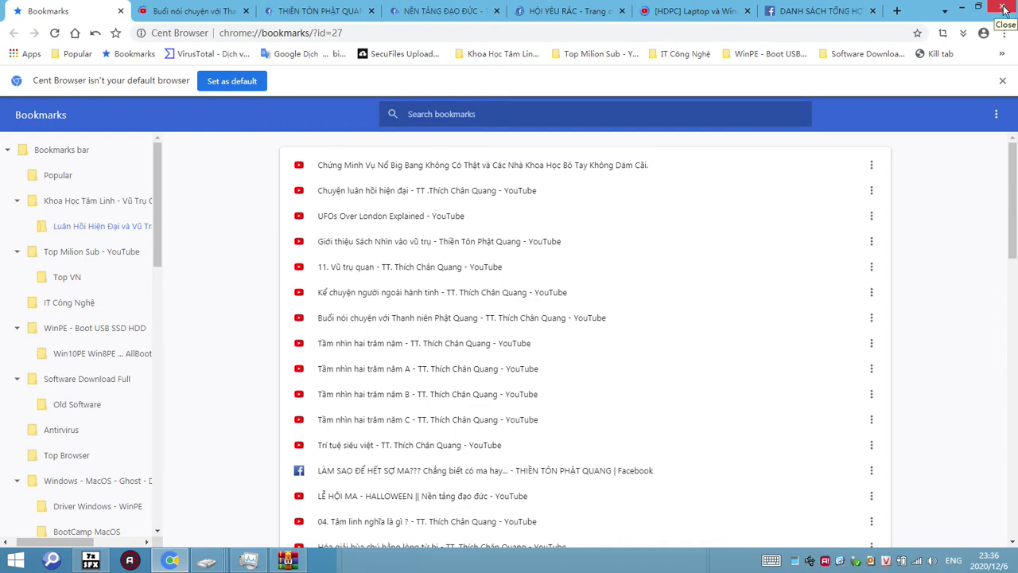
{"action": "left_click", "coordinate": [1003, 8]}
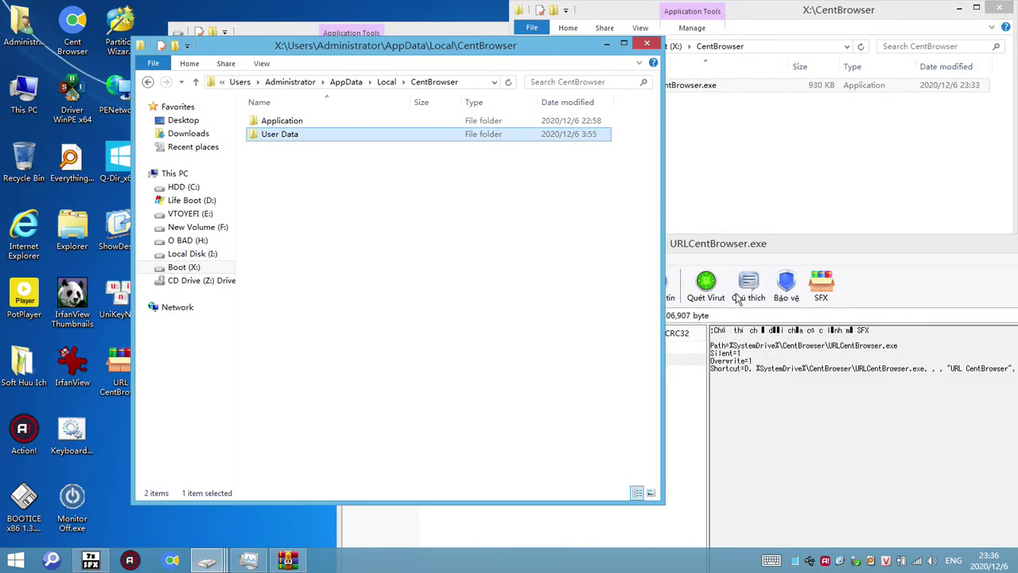
Step: Reposition the URLCentBrowser.exe archive window and review its SFX script alongside the C:\ and X:\CentBrowser folders
{"action": "left_click", "coordinate": [825, 432]}
{"action": "left_click_drag", "start_coordinate": [811, 249], "coordinate": [746, 219]}
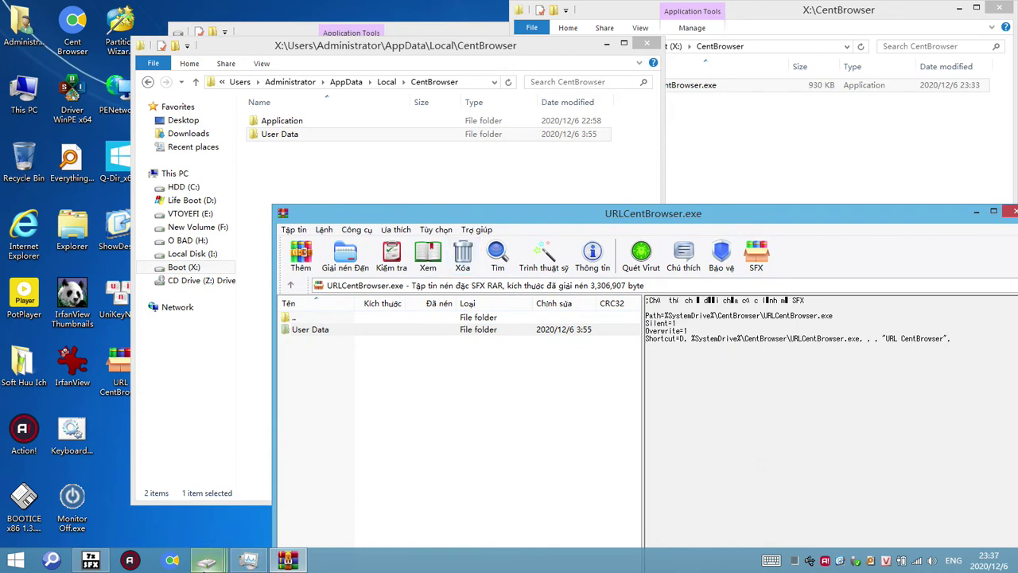
{"action": "left_click", "coordinate": [207, 561]}
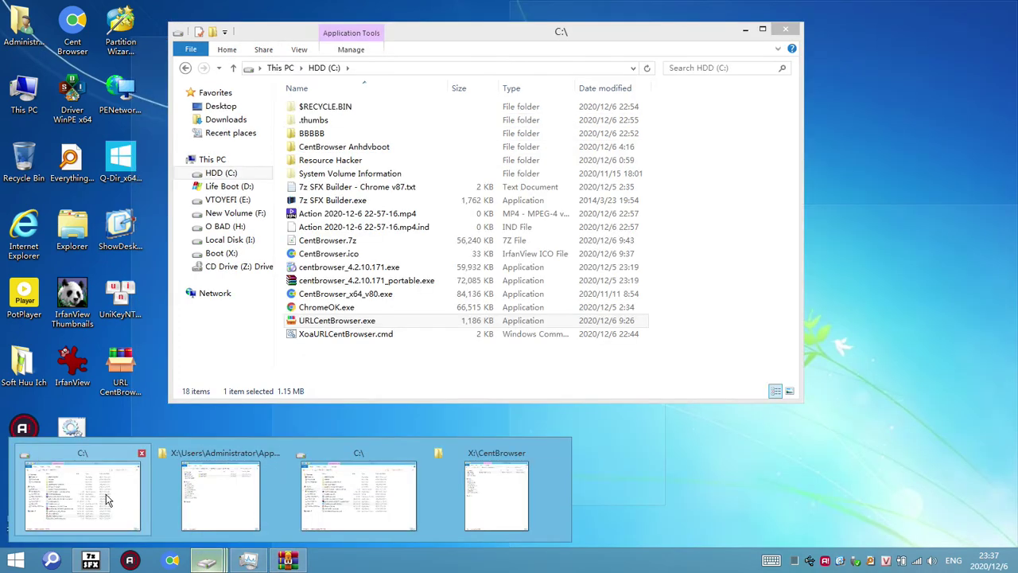
{"action": "left_click", "coordinate": [109, 499]}
{"action": "left_click", "coordinate": [430, 319]}
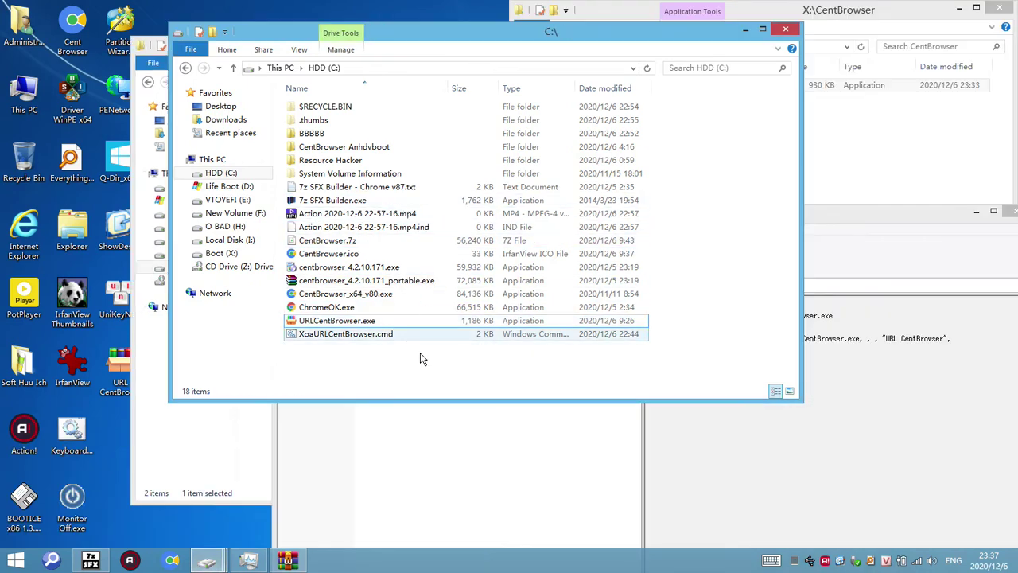
{"action": "left_click", "coordinate": [889, 431]}
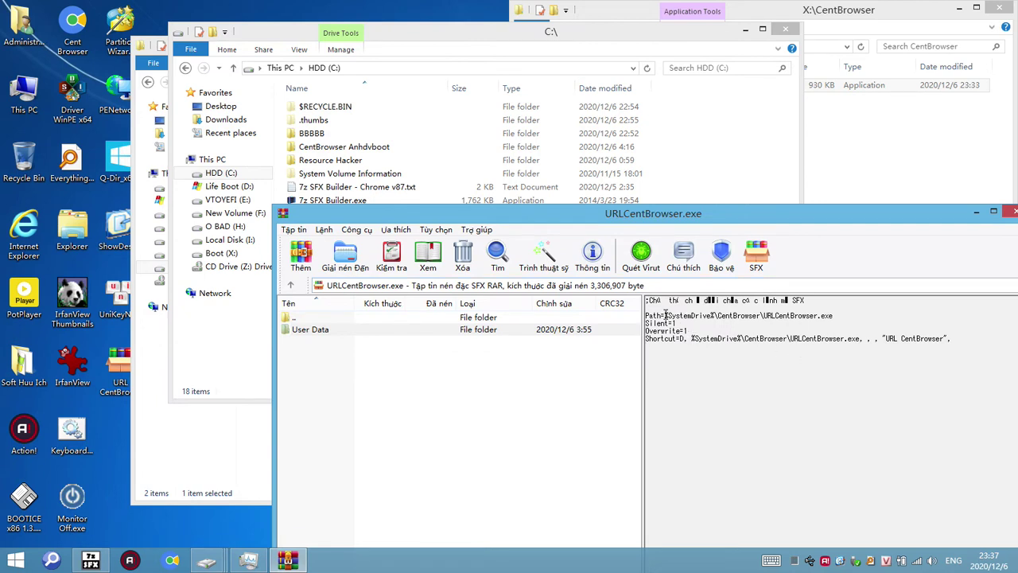
{"action": "key", "text": "alt+Tab"}
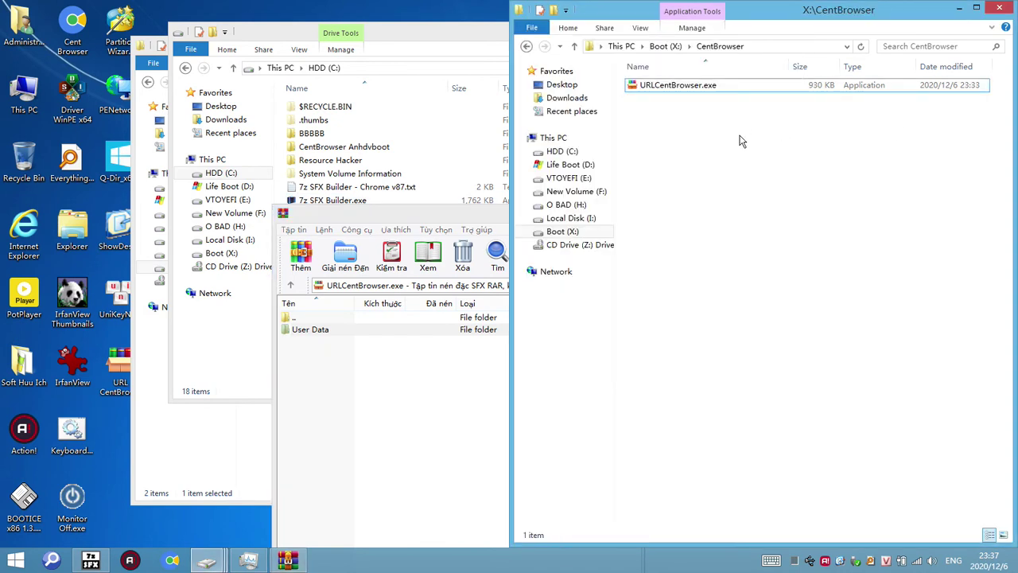
Step: Copy the extraction path %UserProfile%\AppData\Local\CentBrowser from 7z SFX Builder
{"action": "left_click", "coordinate": [90, 560]}
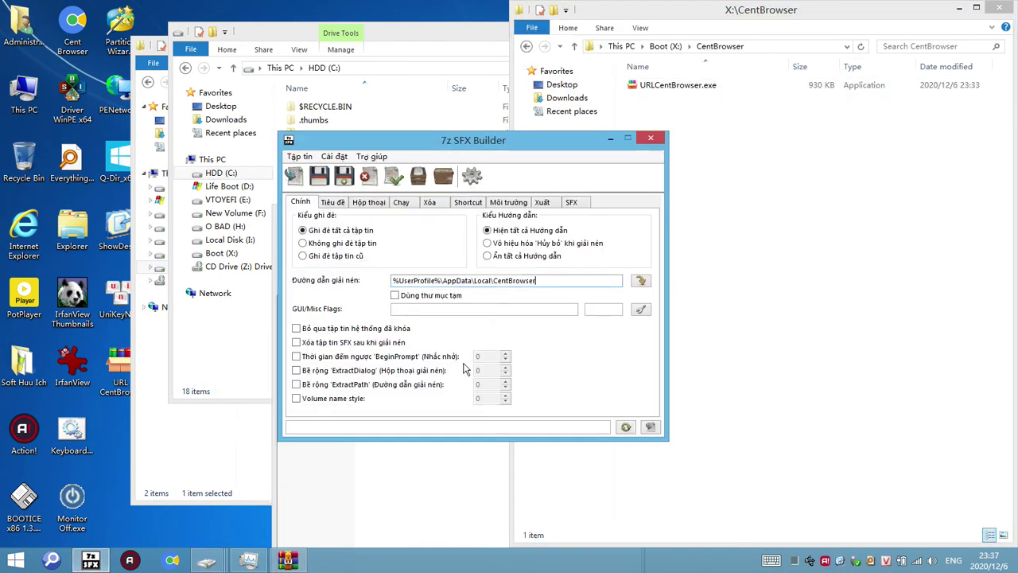
{"action": "left_click_drag", "start_coordinate": [563, 280], "coordinate": [373, 280]}
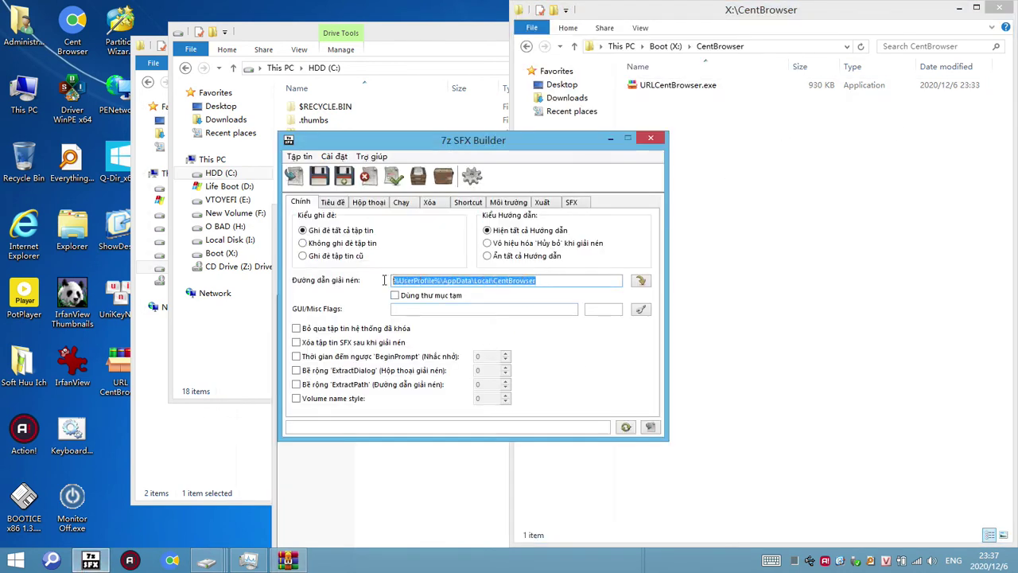
{"action": "right_click", "coordinate": [469, 281]}
{"action": "left_click", "coordinate": [502, 321]}
{"action": "left_click", "coordinate": [845, 326]}
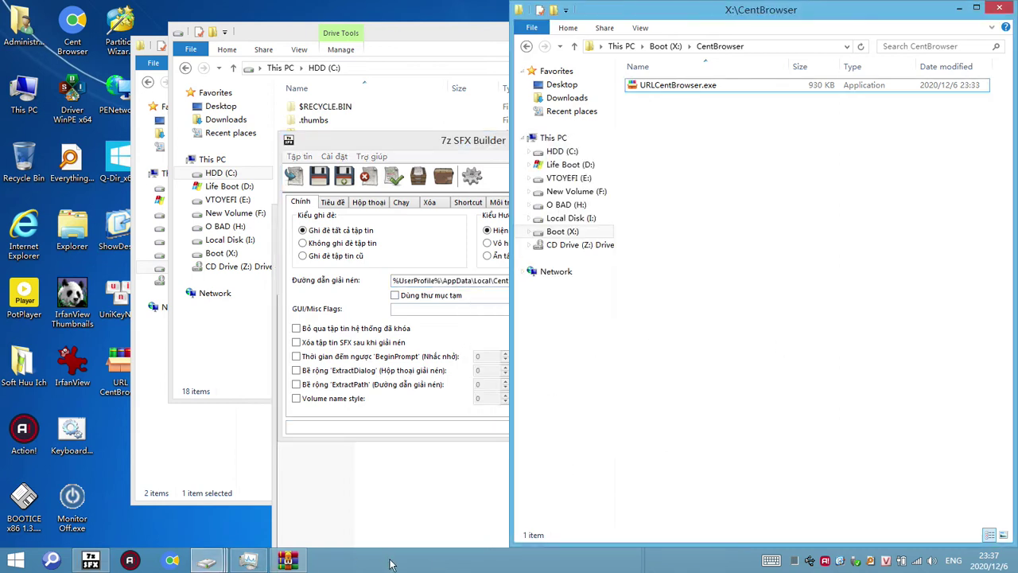
Step: Start archiving User Data from AppData\Local\CentBrowser in WinRAR with the best compression method (Tốt nhất) and the SFX and solid archive options
{"action": "left_click", "coordinate": [257, 564]}
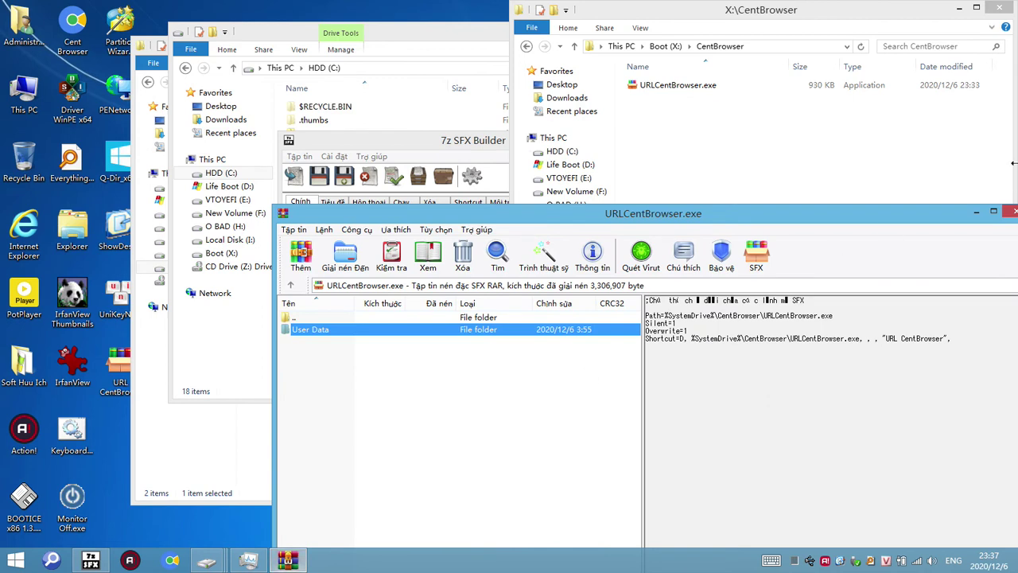
{"action": "left_click", "coordinate": [1007, 212]}
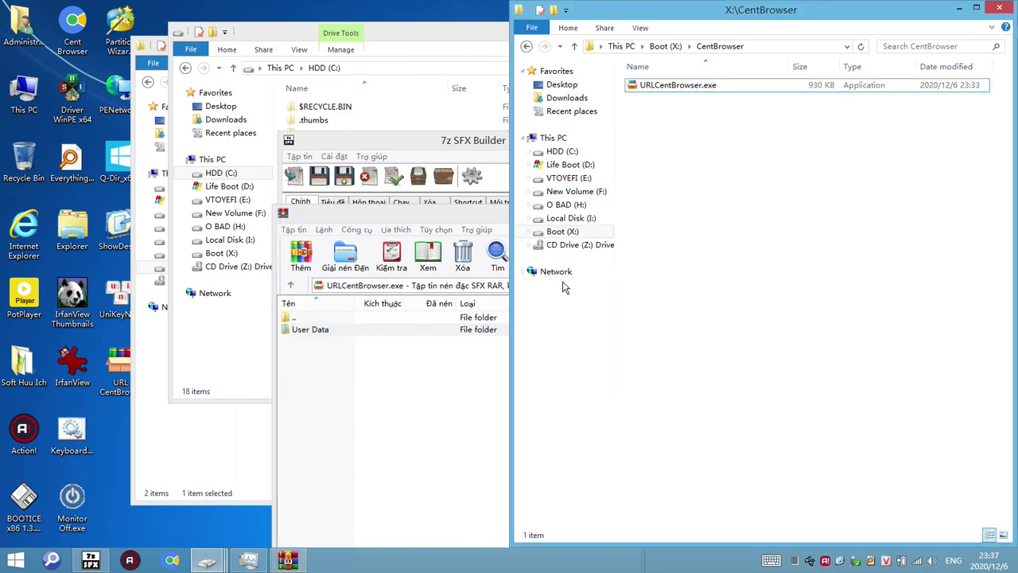
{"action": "left_click", "coordinate": [414, 46]}
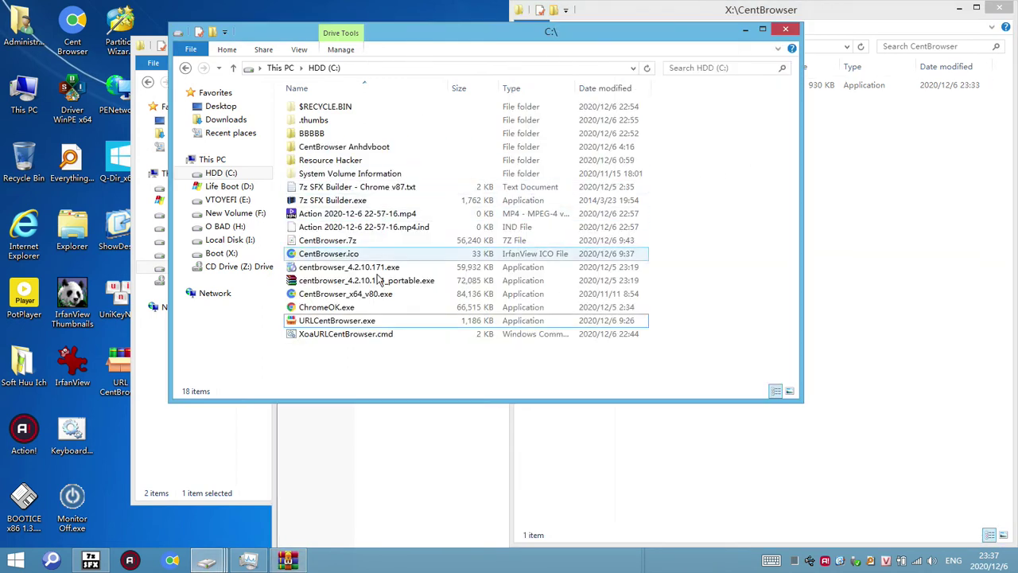
{"action": "left_click", "coordinate": [206, 560]}
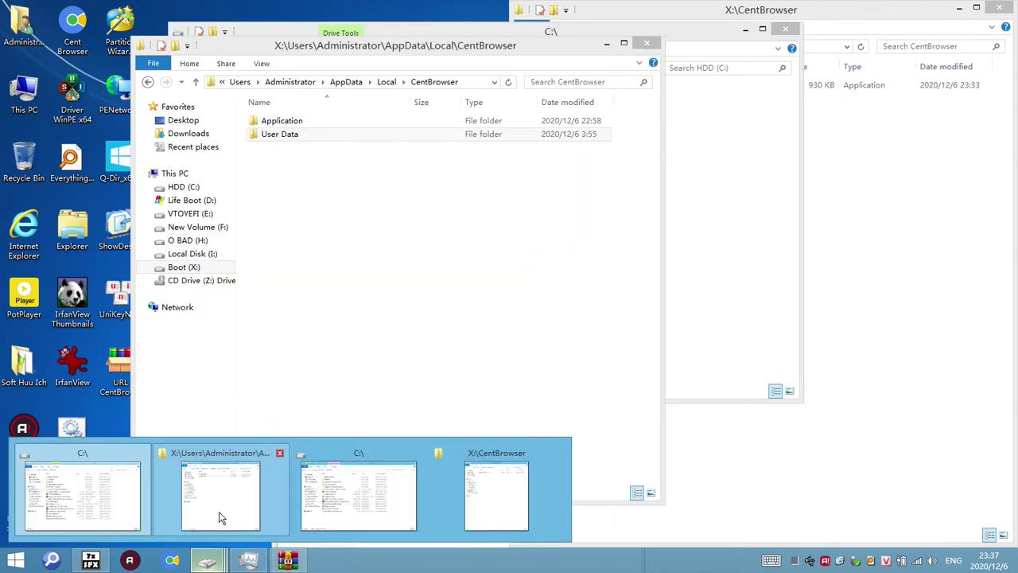
{"action": "left_click", "coordinate": [221, 518]}
{"action": "right_click", "coordinate": [302, 140]}
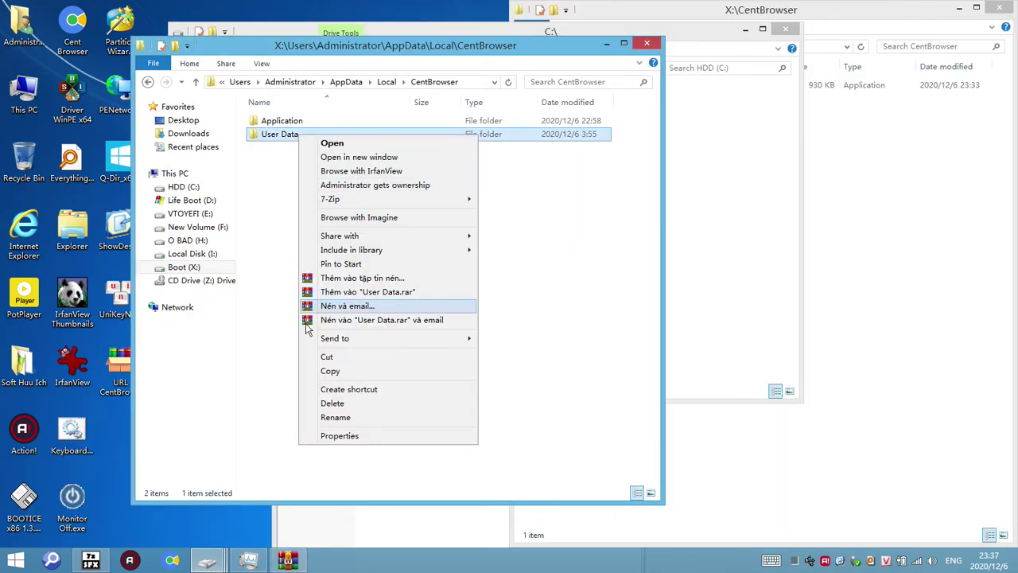
{"action": "left_click", "coordinate": [380, 278]}
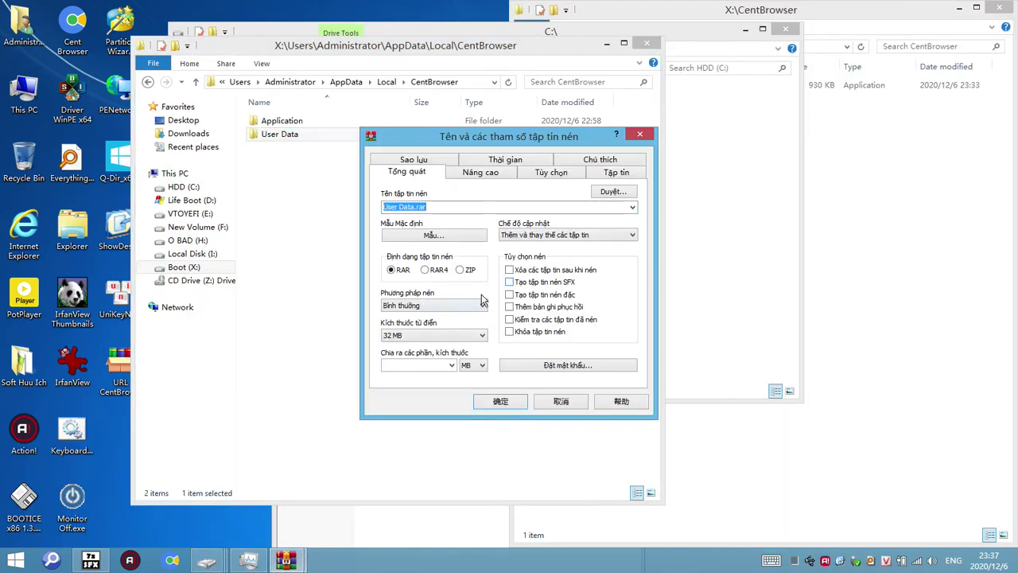
{"action": "left_click", "coordinate": [447, 306]}
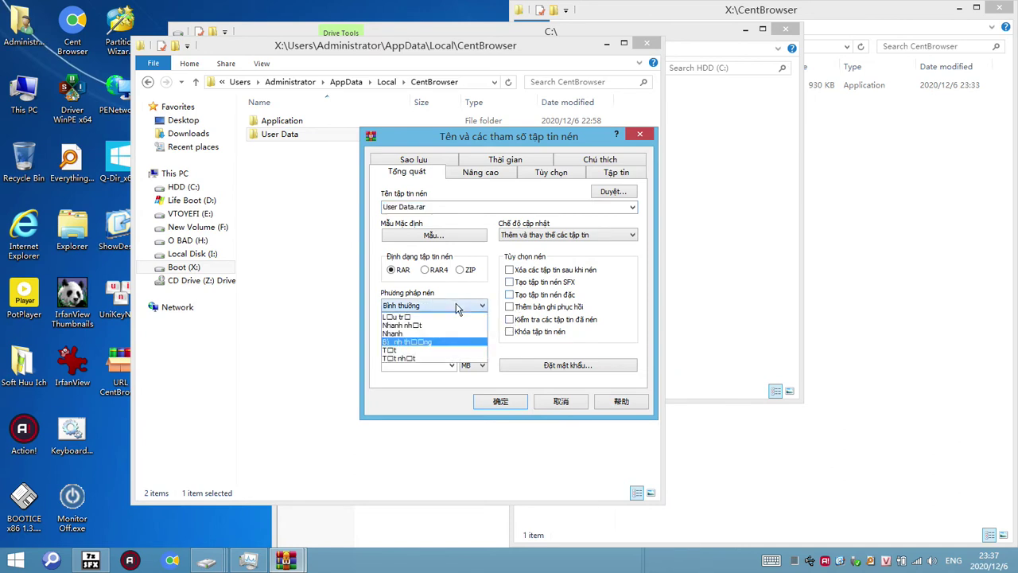
{"action": "left_click", "coordinate": [424, 358]}
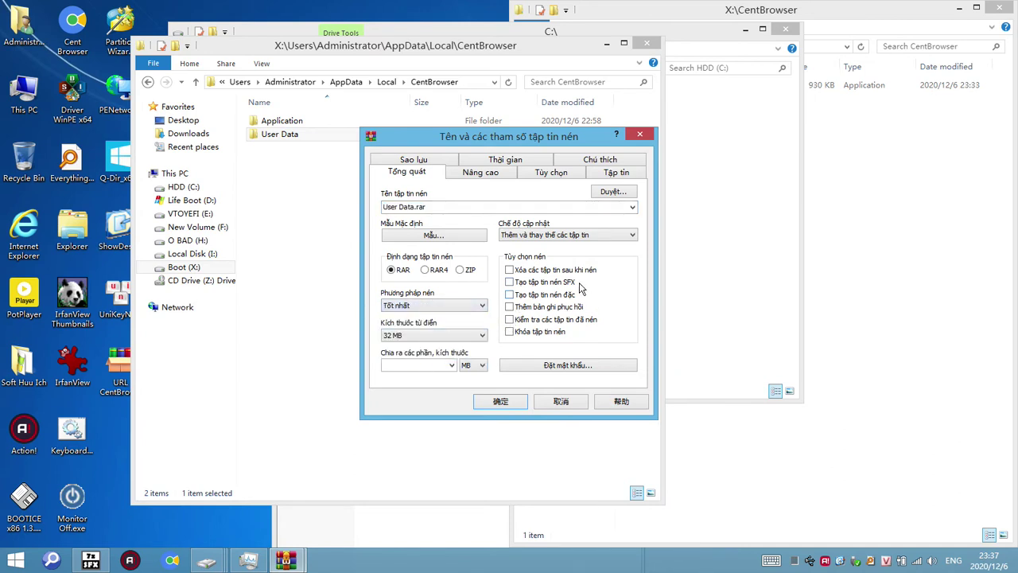
{"action": "left_click", "coordinate": [510, 283]}
{"action": "left_click", "coordinate": [510, 294]}
Step: Set the SFX extraction path to %UserProfile%\AppData\Local\CentBrowser in the advanced SFX options
{"action": "left_click", "coordinate": [493, 173]}
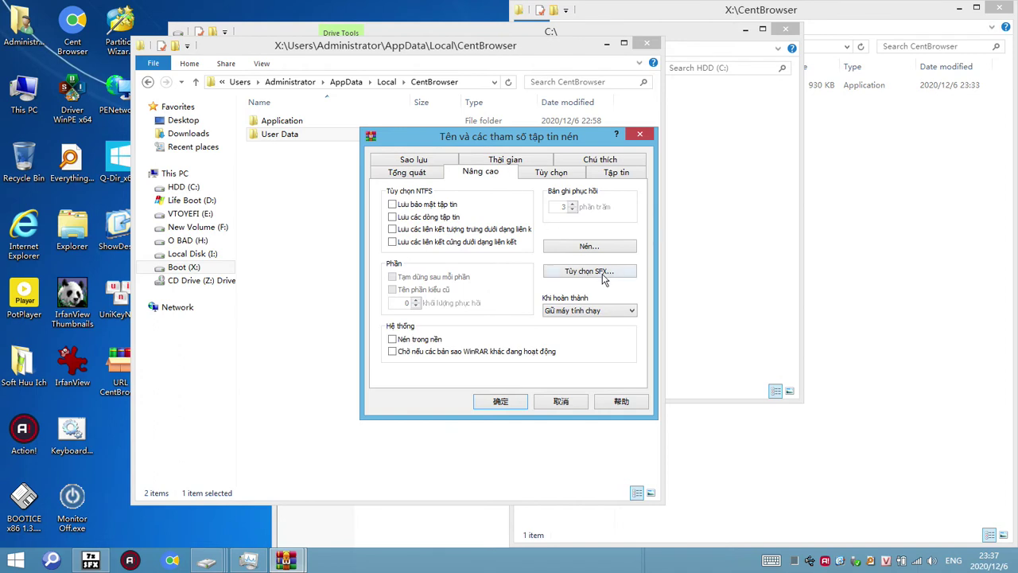
{"action": "left_click", "coordinate": [588, 271]}
{"action": "right_click", "coordinate": [457, 266]}
{"action": "left_click", "coordinate": [502, 328]}
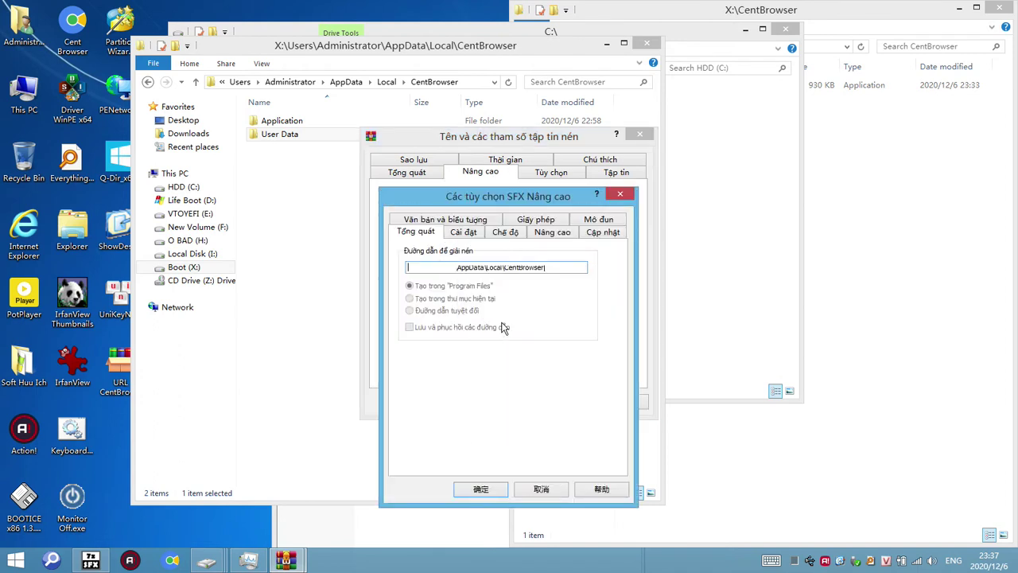
Step: Copy the SFX extraction path, open it in the X:\CentBrowser folder window to verify it, and return to the SFX options
{"action": "left_click_drag", "start_coordinate": [548, 271], "coordinate": [406, 268]}
{"action": "key", "text": "ctrl+c"}
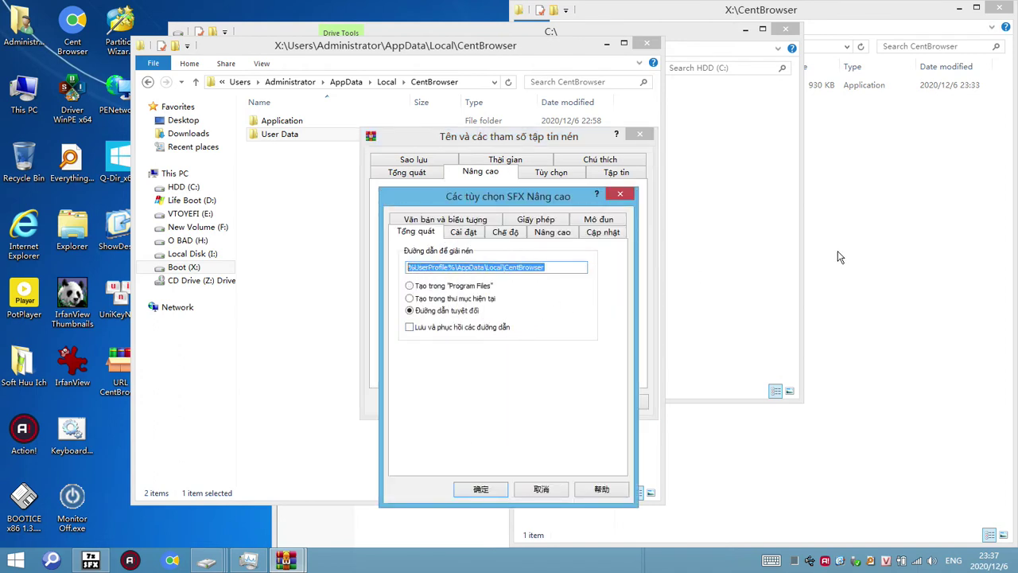
{"action": "left_click", "coordinate": [903, 193]}
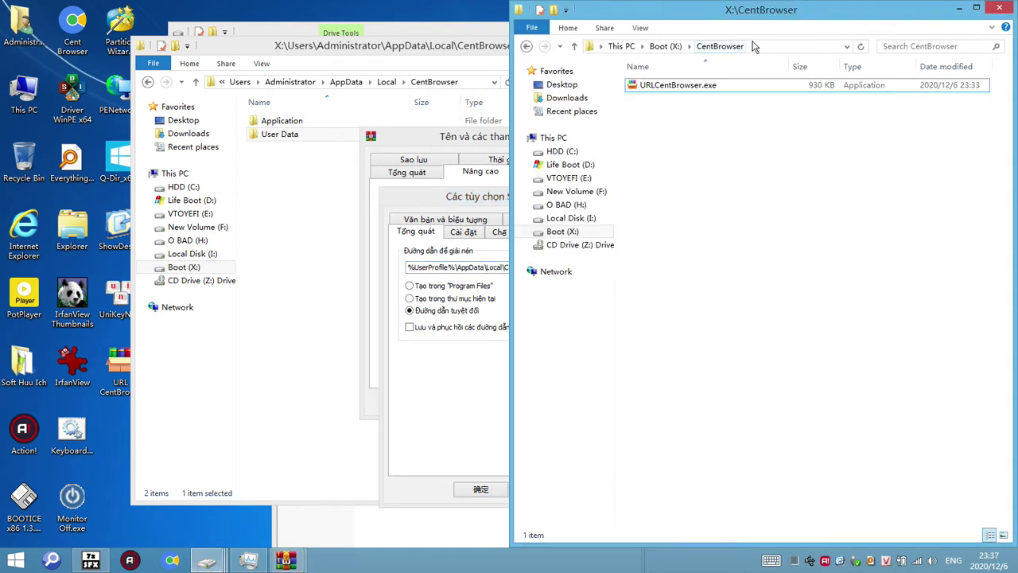
{"action": "left_click", "coordinate": [764, 46]}
{"action": "key", "text": "ctrl+v"}
{"action": "key", "text": "Return"}
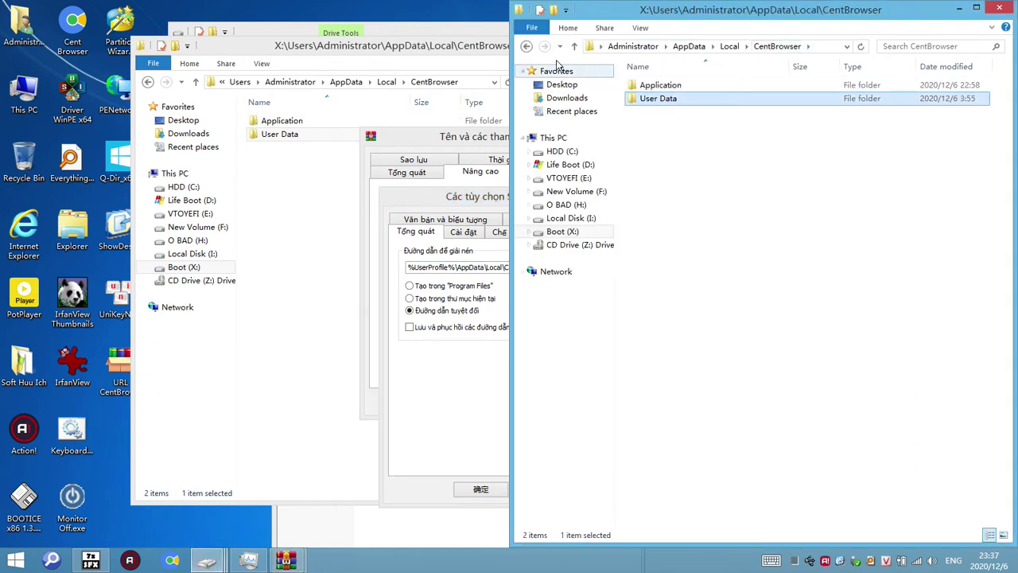
{"action": "left_click", "coordinate": [526, 46]}
{"action": "left_click", "coordinate": [455, 382]}
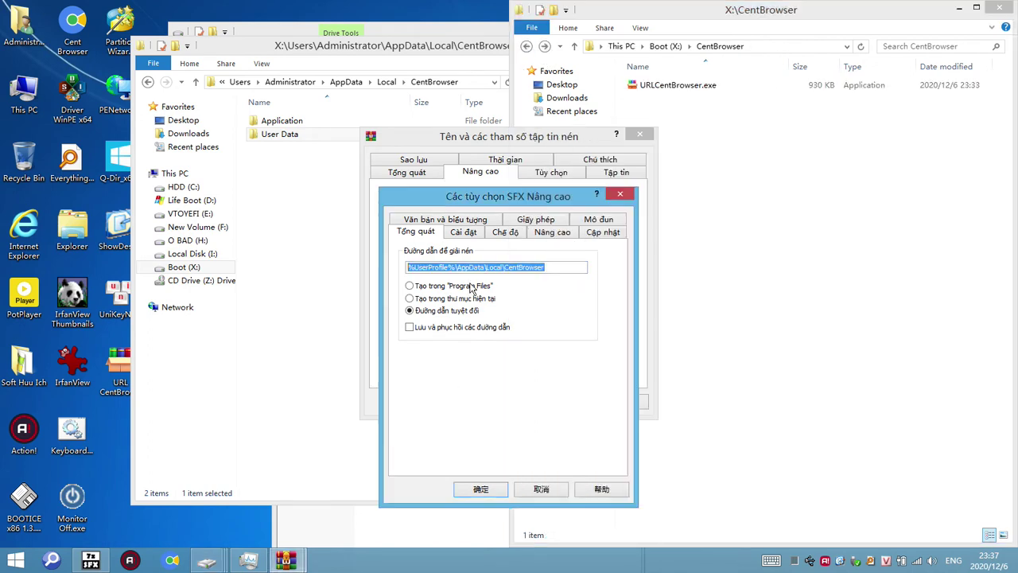
Step: Set the SFX silent mode to hide everything (Ẩn tất cả) and open the dialog for adding a shortcut
{"action": "left_click", "coordinate": [463, 231]}
{"action": "left_click", "coordinate": [518, 234]}
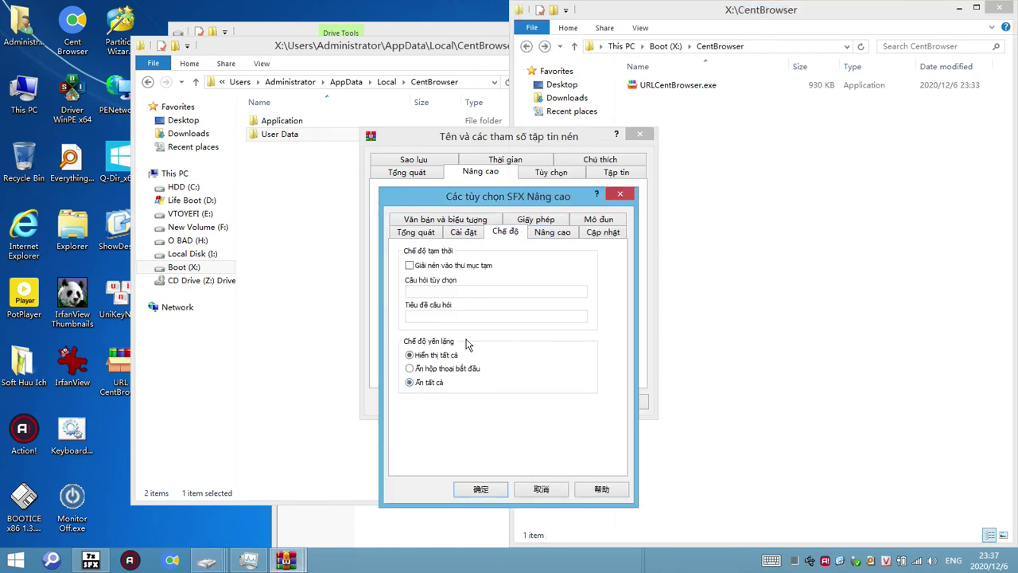
{"action": "left_click", "coordinate": [536, 236]}
{"action": "left_click", "coordinate": [489, 324]}
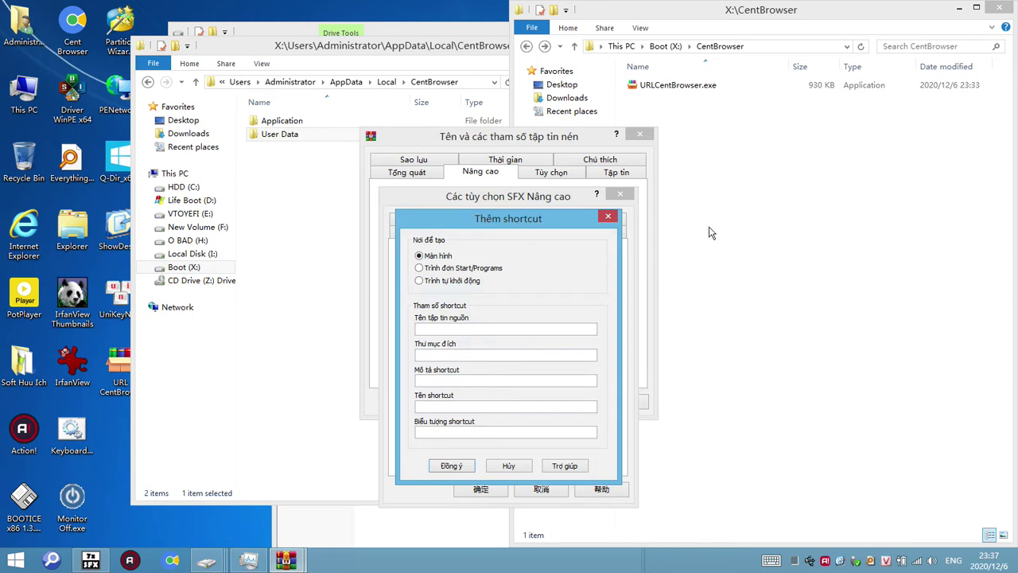
Step: Copy the path %SystemDrive%\CentBrowser\URLCentBrowser.exe from the existing archive's SFX script and minimize that archive window
{"action": "left_click", "coordinate": [292, 564]}
{"action": "left_click", "coordinate": [288, 563]}
{"action": "left_click", "coordinate": [283, 565]}
{"action": "left_click", "coordinate": [219, 489]}
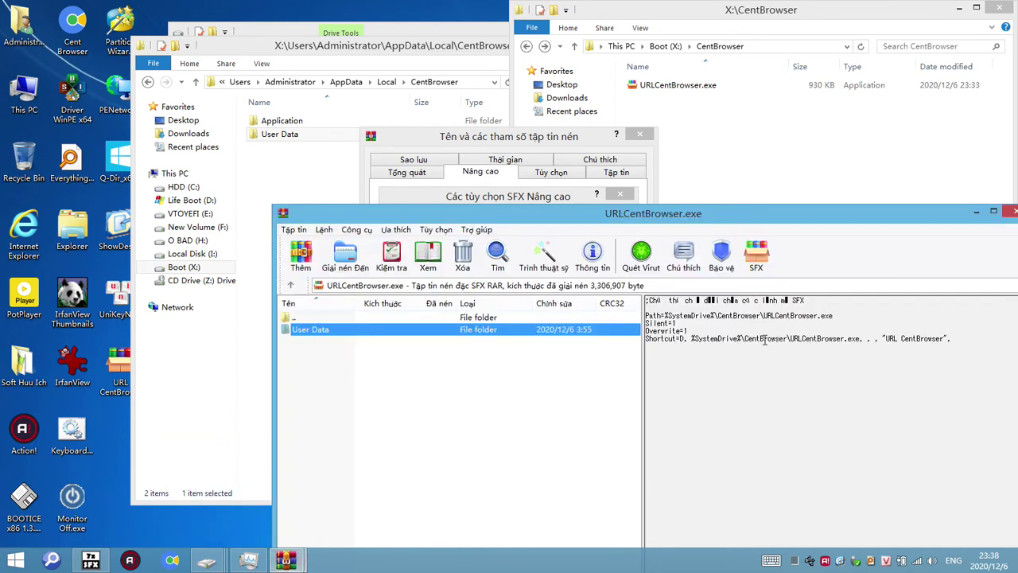
{"action": "left_click", "coordinate": [667, 315]}
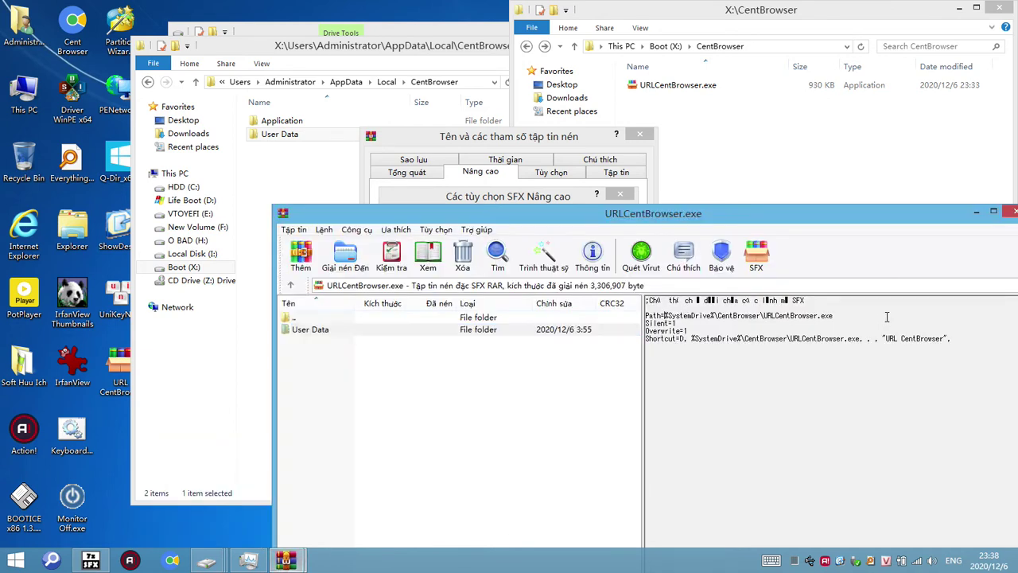
{"action": "left_click", "coordinate": [840, 316], "text": "shift"}
{"action": "key", "text": "ctrl+c"}
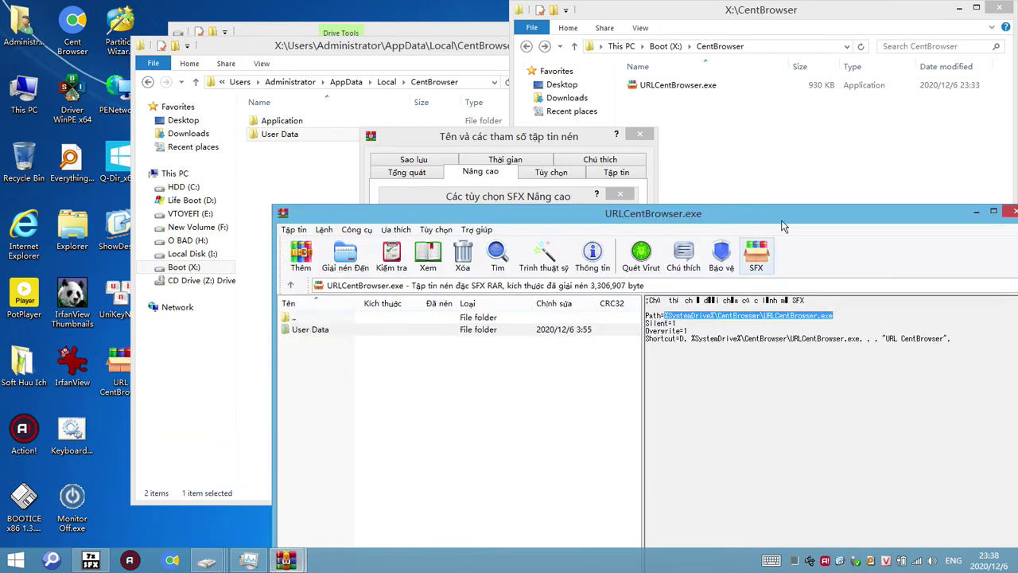
{"action": "left_click", "coordinate": [976, 211]}
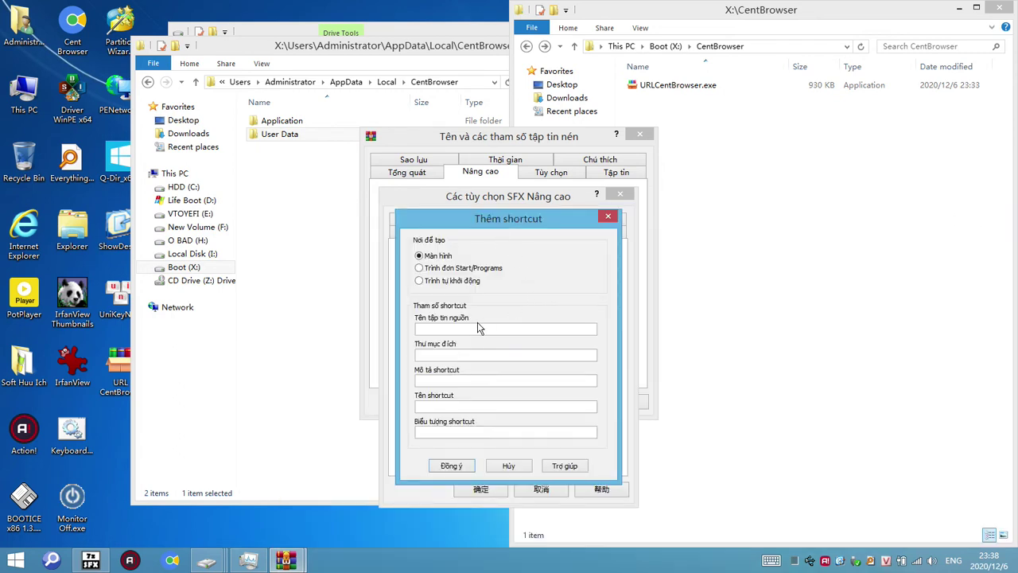
Step: Add a desktop shortcut to the SFX with source %SystemDrive%\CentBrowser\URLCentBrowser.exe and the name URL CentBrowser
{"action": "key", "text": "ctrl+v"}
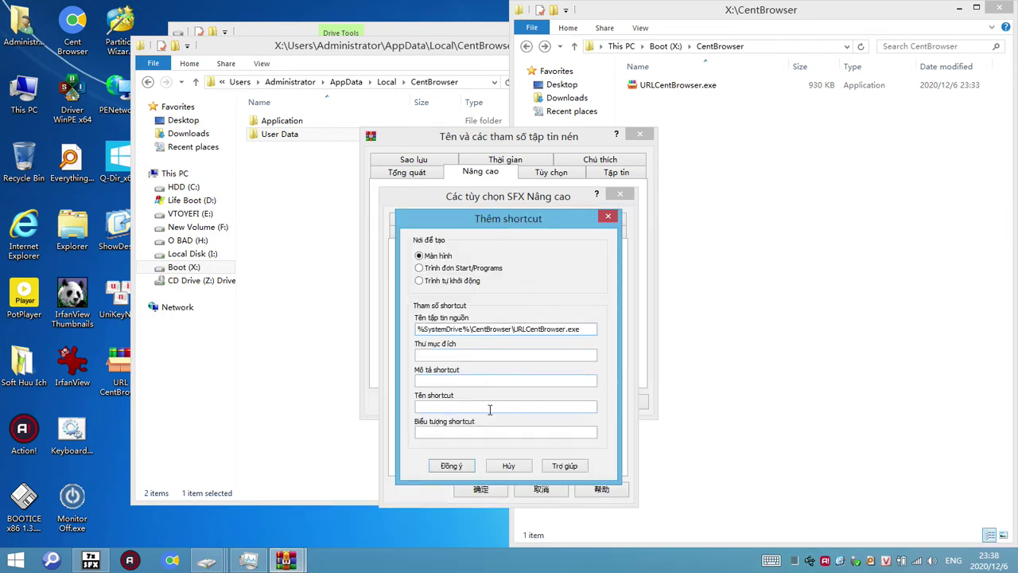
{"action": "key", "text": "ctrl+v"}
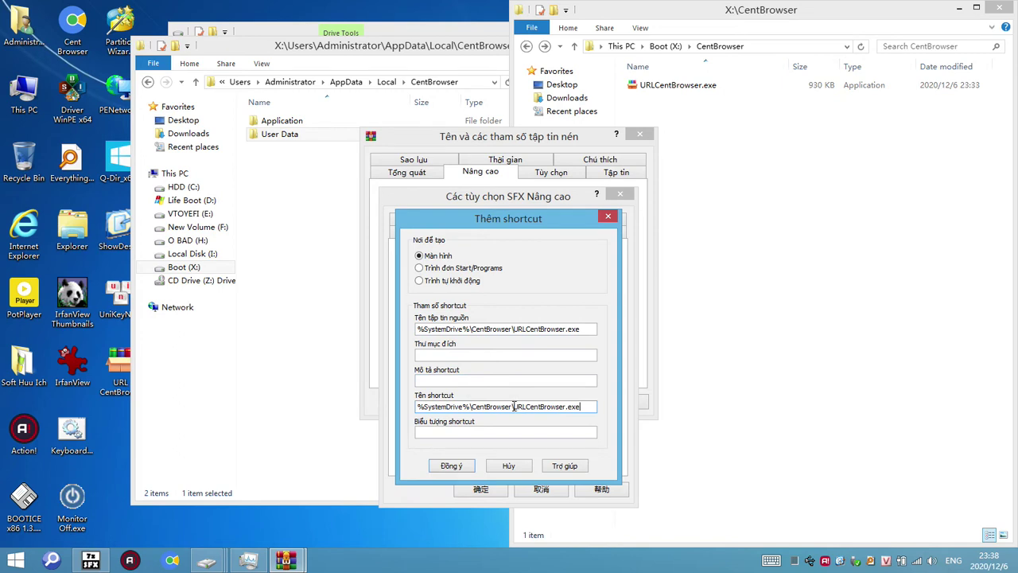
{"action": "left_click_drag", "start_coordinate": [513, 407], "coordinate": [360, 406]}
{"action": "key", "text": "BackSpace"}
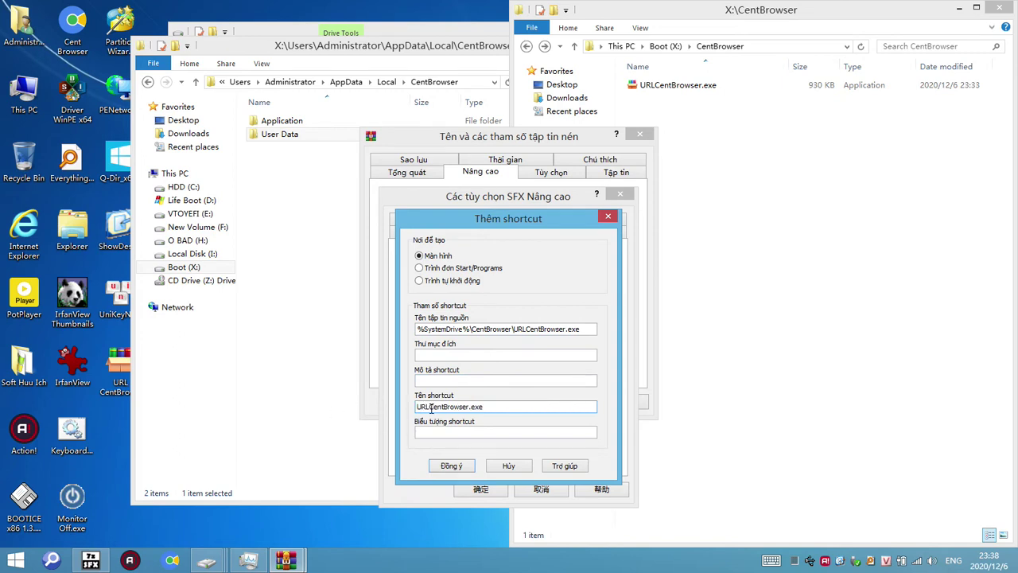
{"action": "left_click", "coordinate": [428, 406]}
{"action": "left_click", "coordinate": [451, 466]}
Step: Set the SFX to overwrite all files (Ghi đè tất cả các tập tin) and create the archive User Data.exe
{"action": "left_click", "coordinate": [602, 231]}
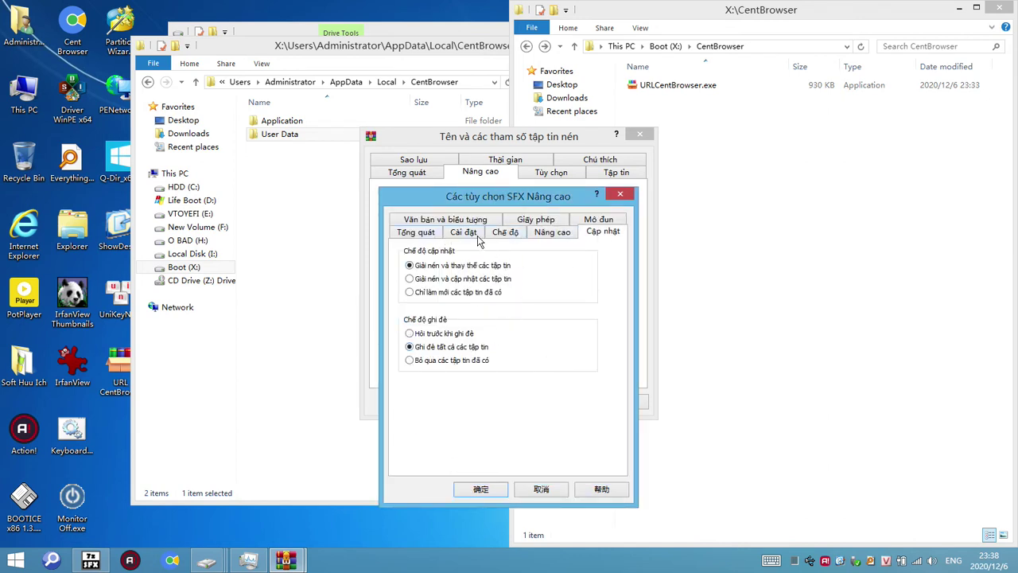
{"action": "left_click", "coordinate": [435, 222]}
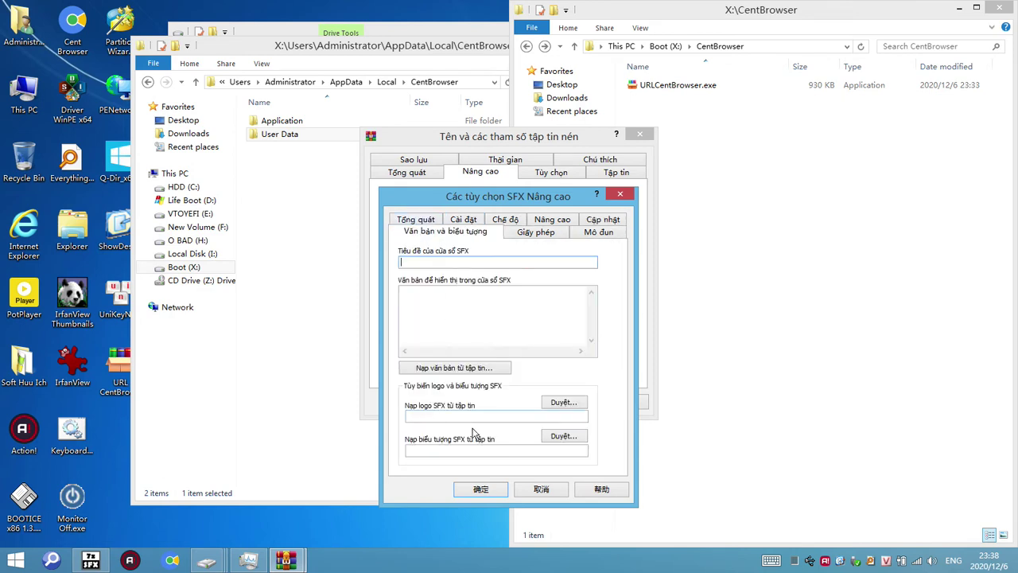
{"action": "left_click", "coordinate": [480, 488]}
{"action": "left_click", "coordinate": [406, 171]}
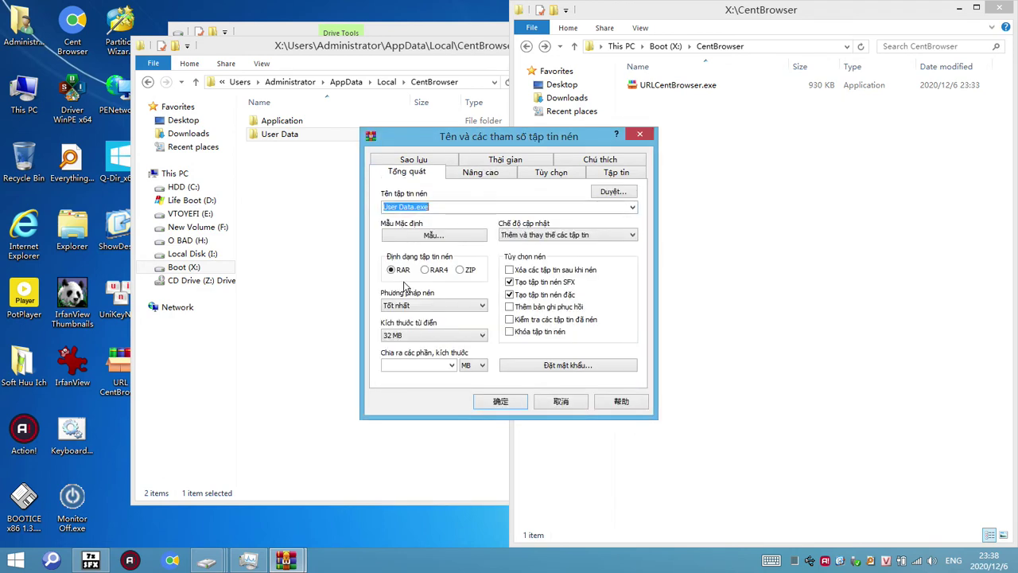
{"action": "left_click", "coordinate": [502, 402]}
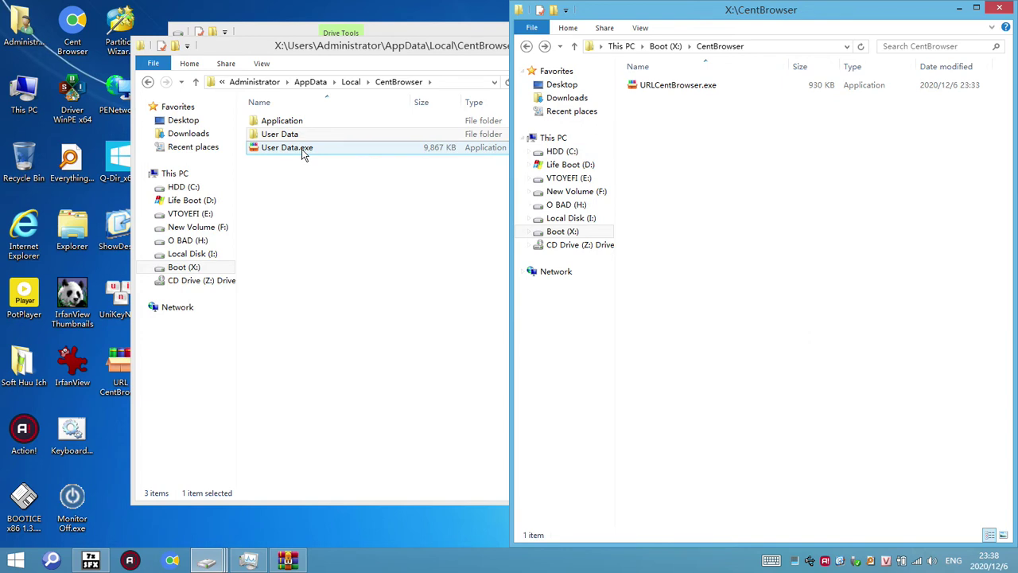
Step: Open the User Data folder inside CentBrowser and select its Default folder
{"action": "left_click", "coordinate": [286, 134]}
{"action": "double_click", "coordinate": [293, 136]}
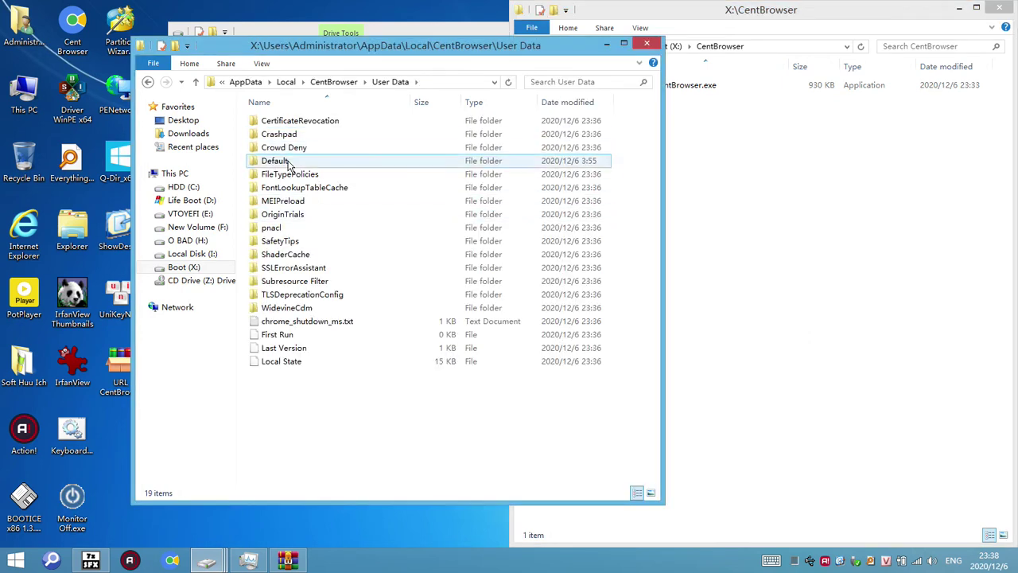
{"action": "left_click", "coordinate": [288, 164]}
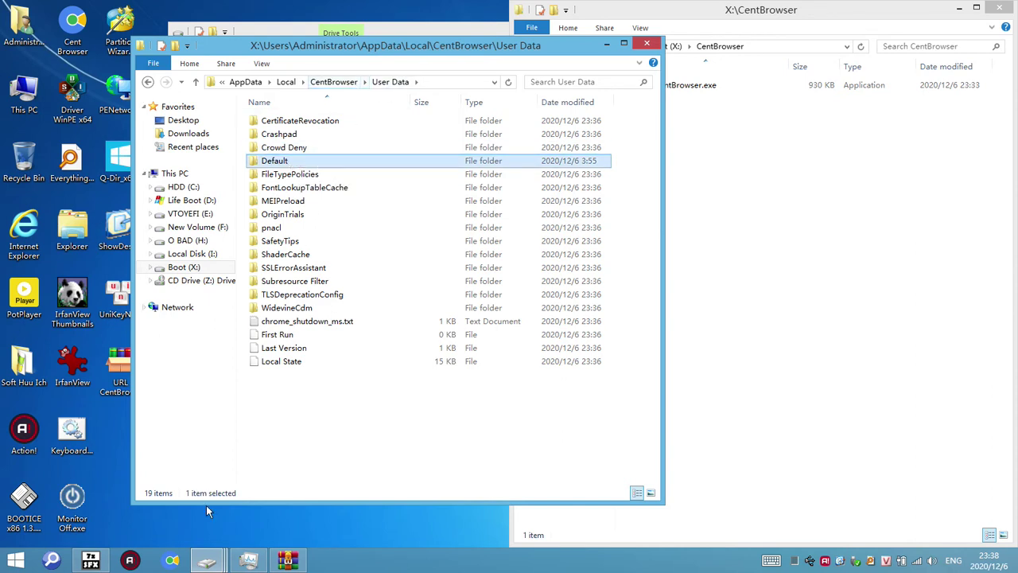
Step: Switch to Cent Browser, look through its bookmarks page and open tabs, and close the browser
{"action": "left_click", "coordinate": [173, 560]}
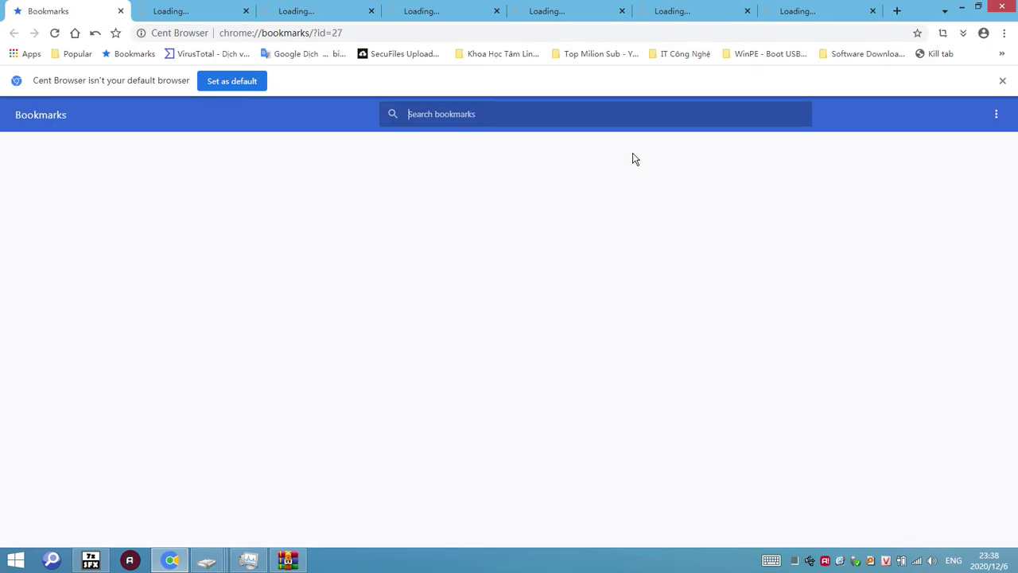
{"action": "left_click", "coordinate": [813, 16]}
{"action": "left_click", "coordinate": [700, 11]}
{"action": "left_click", "coordinate": [811, 12]}
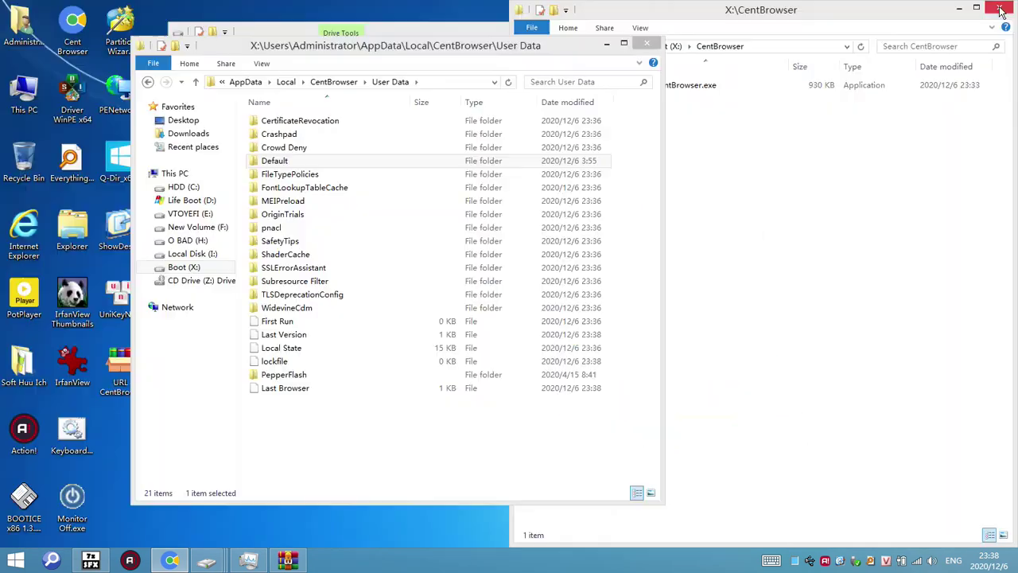
{"action": "left_click", "coordinate": [998, 6]}
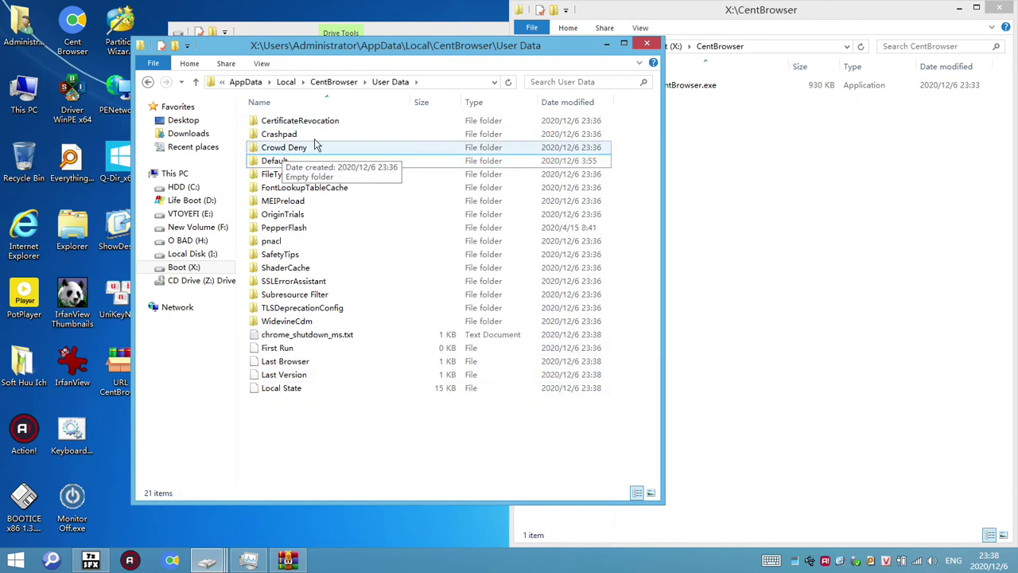
Step: Delete everything in the User Data folder except the Default folder and the Local State file
{"action": "key", "text": "ctrl+a"}
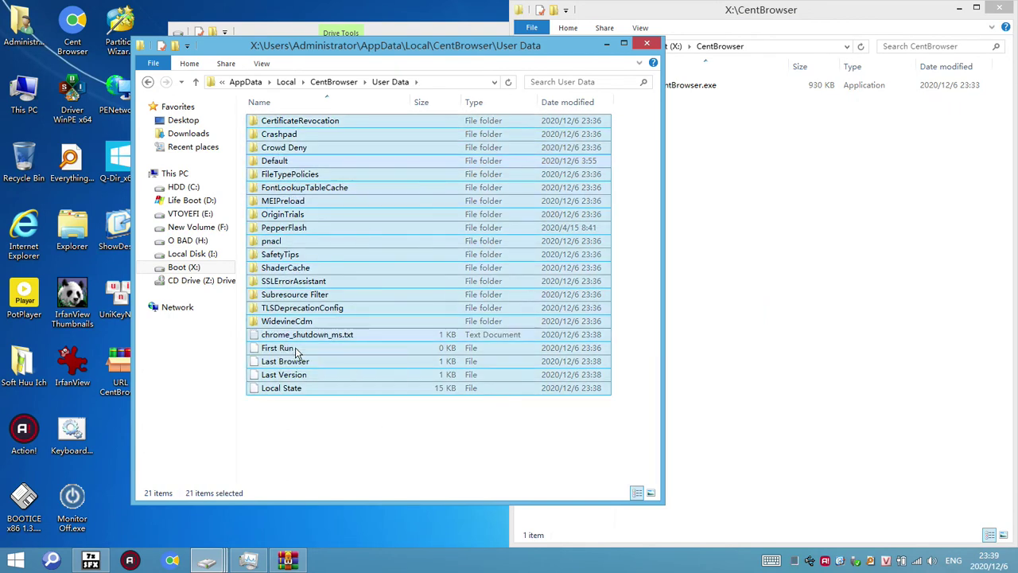
{"action": "left_click", "coordinate": [289, 390], "text": "ctrl"}
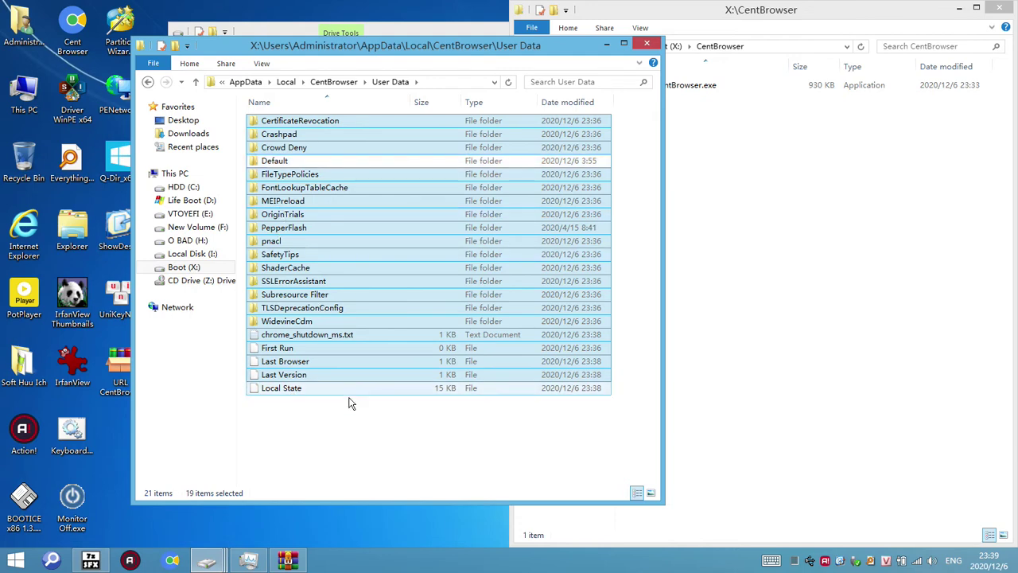
{"action": "key", "text": "Delete"}
Step: Delete all subfolders of the Default folder, from AutofillStrikeDatabase to Sync Data, keeping its loose files
{"action": "double_click", "coordinate": [274, 120]}
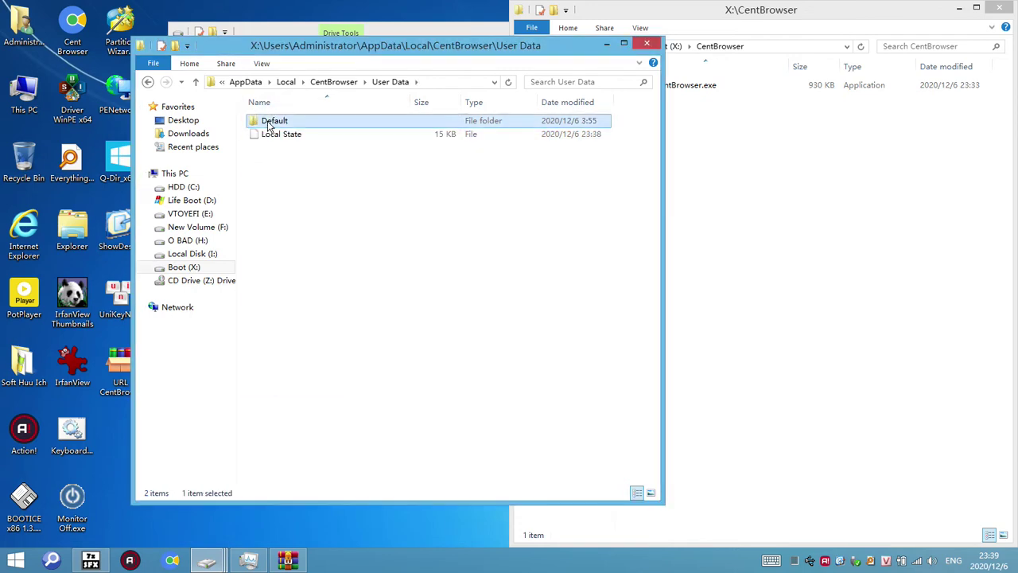
{"action": "left_click", "coordinate": [299, 348], "text": "shift"}
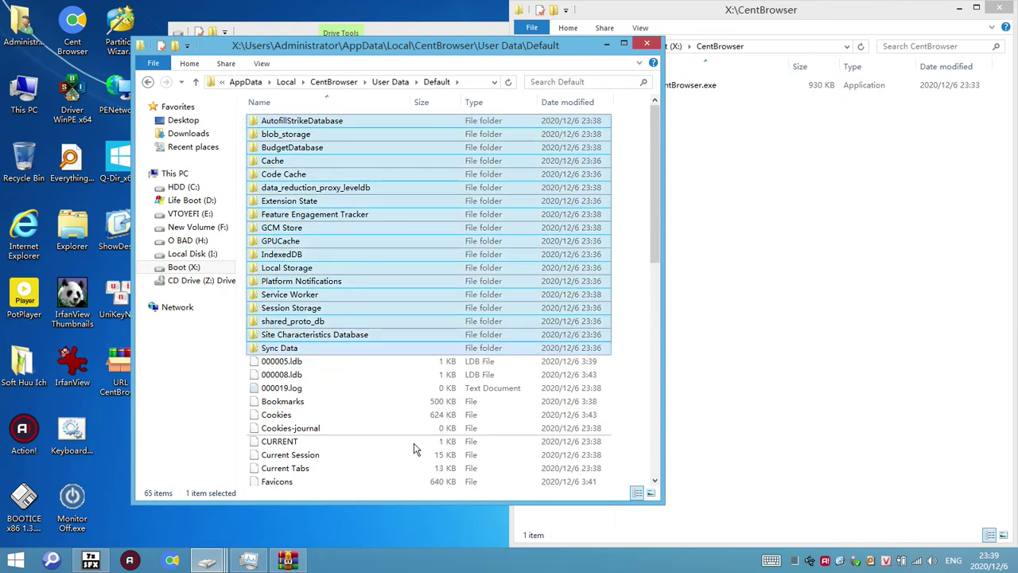
{"action": "key", "text": "Delete"}
{"action": "key", "text": "Return"}
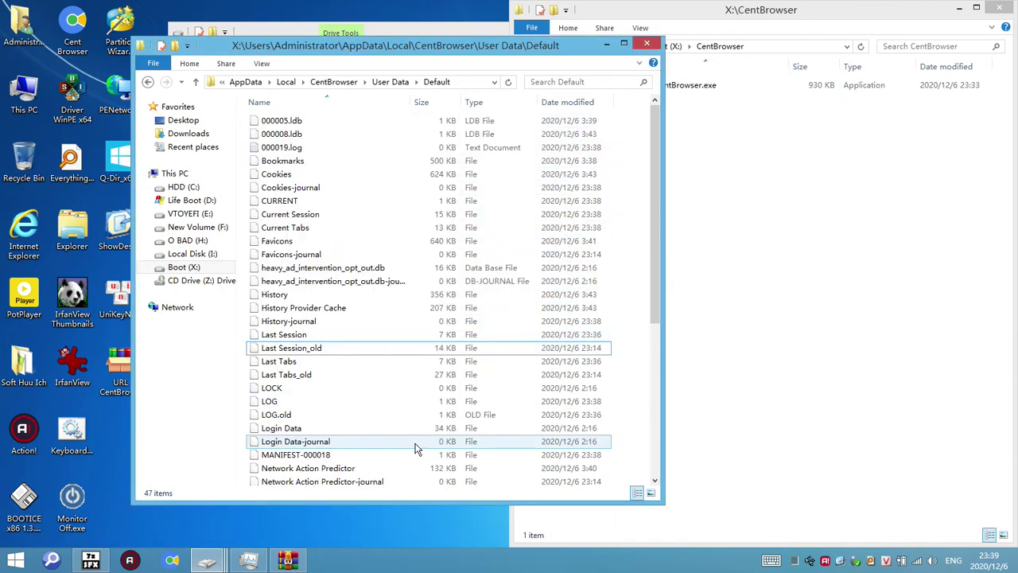
Step: Return to the CentBrowser folder and open User Data.exe in WinRAR to view its SFX script
{"action": "left_click", "coordinate": [396, 83]}
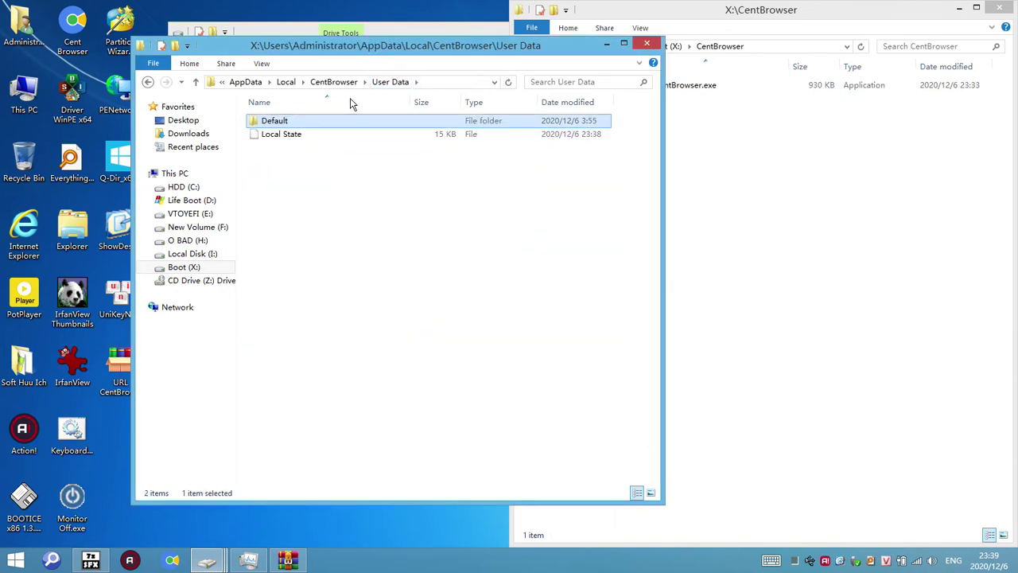
{"action": "left_click", "coordinate": [338, 83]}
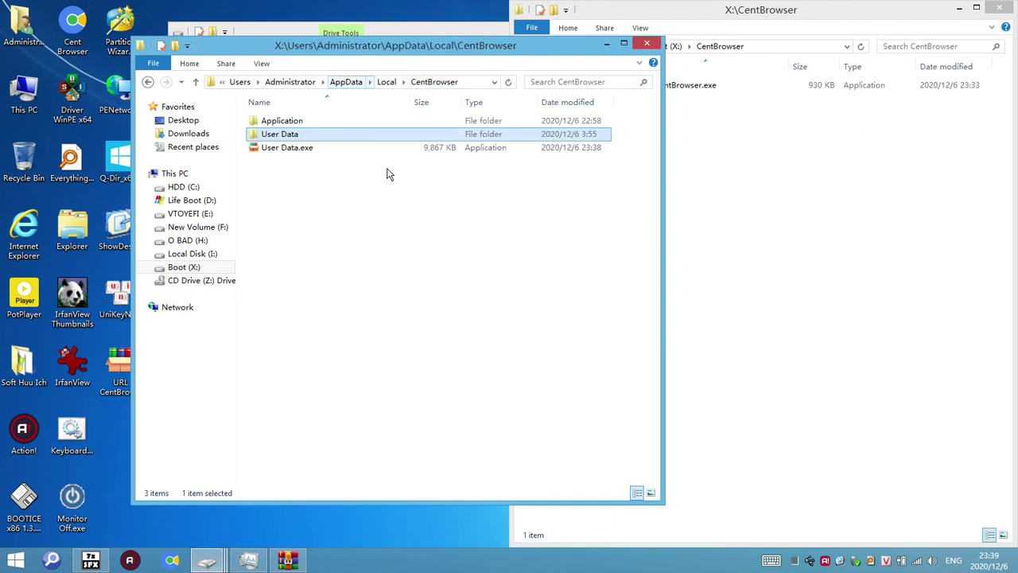
{"action": "right_click", "coordinate": [299, 150]}
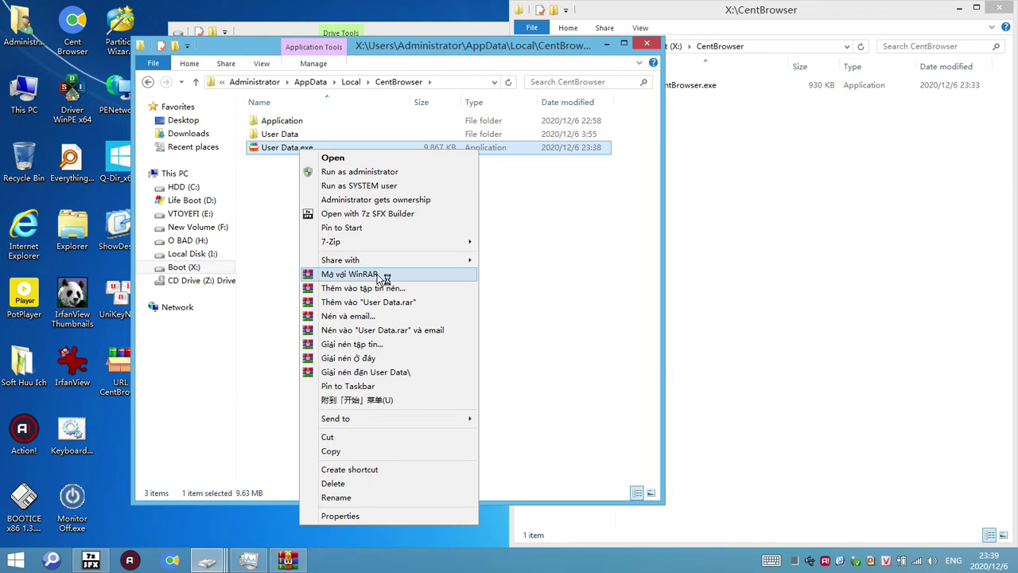
{"action": "left_click", "coordinate": [383, 277]}
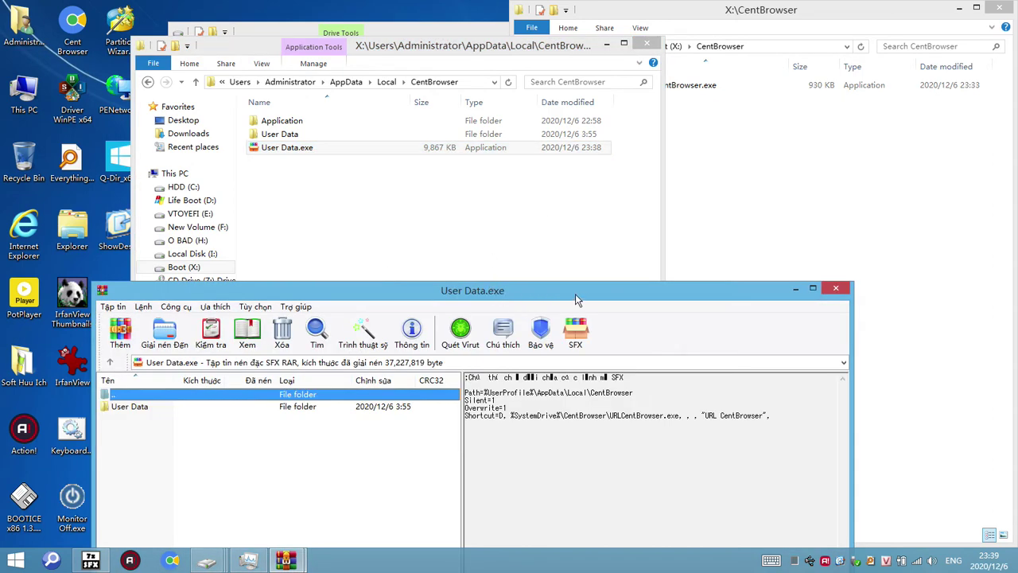
{"action": "left_click_drag", "start_coordinate": [576, 294], "coordinate": [783, 212]}
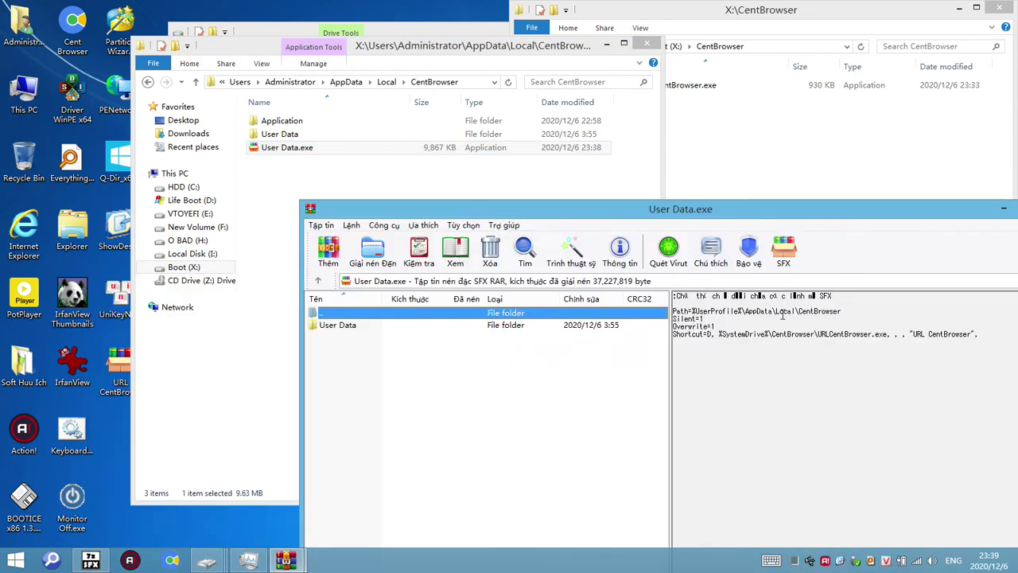
Step: Check the size of the cleaned User Data folder in its properties
{"action": "left_click", "coordinate": [287, 168]}
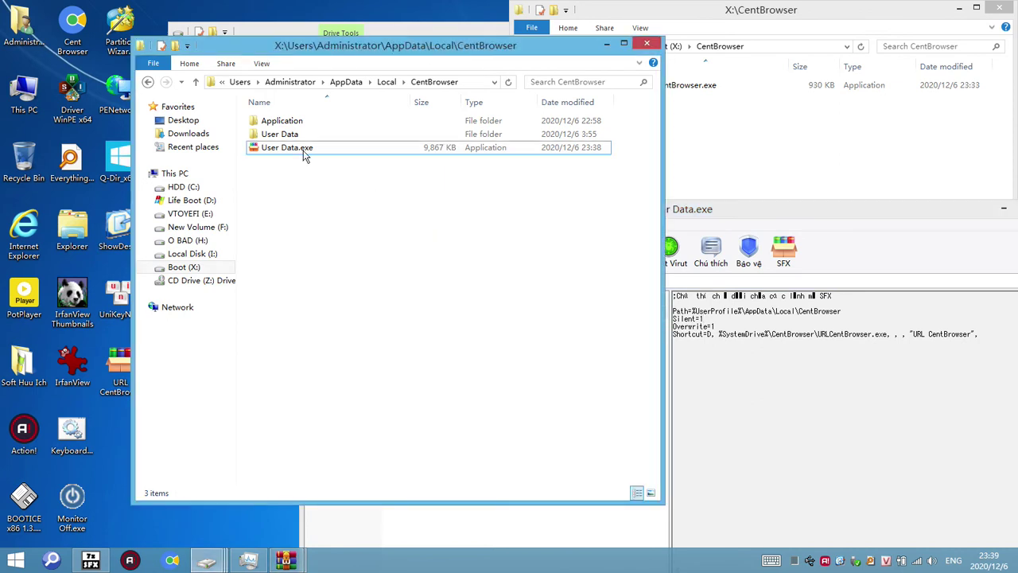
{"action": "right_click", "coordinate": [286, 135]}
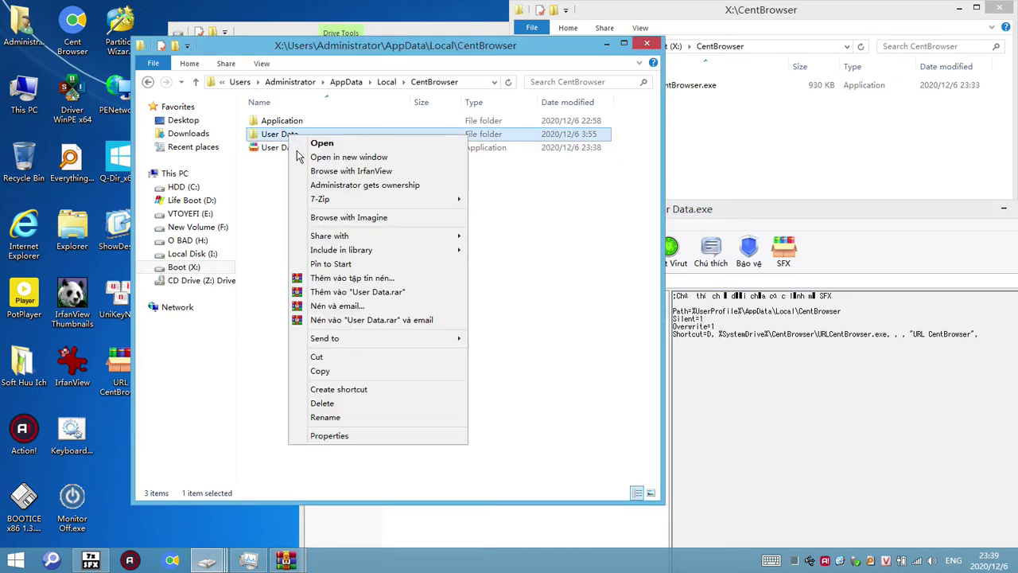
{"action": "left_click", "coordinate": [342, 436]}
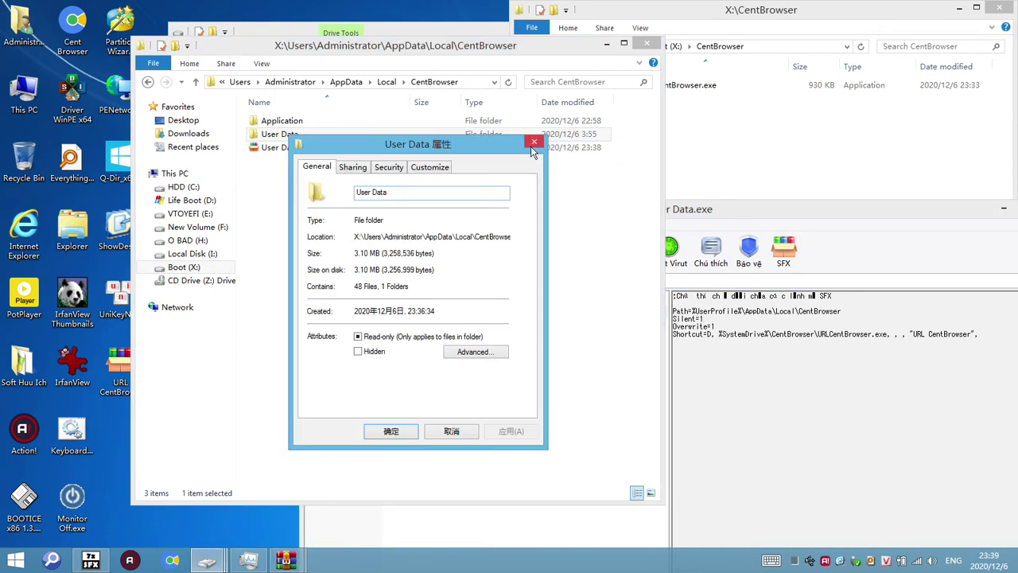
{"action": "left_click", "coordinate": [534, 142]}
Step: Copy the path %UserProfile%\AppData\Local\CentBrowser from the User Data.exe SFX script and bring up the URLCentBrowser.exe archive window behind the folder
{"action": "left_click", "coordinate": [865, 322]}
{"action": "left_click_drag", "start_coordinate": [842, 312], "coordinate": [696, 312]}
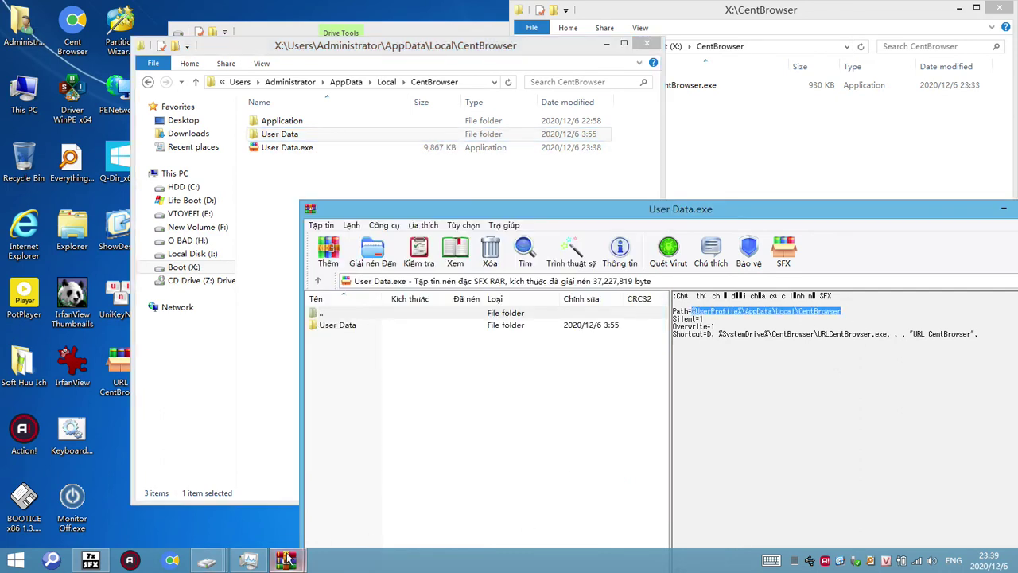
{"action": "mouse_move", "coordinate": [286, 560]}
{"action": "left_click", "coordinate": [254, 473]}
{"action": "left_click", "coordinate": [349, 185]}
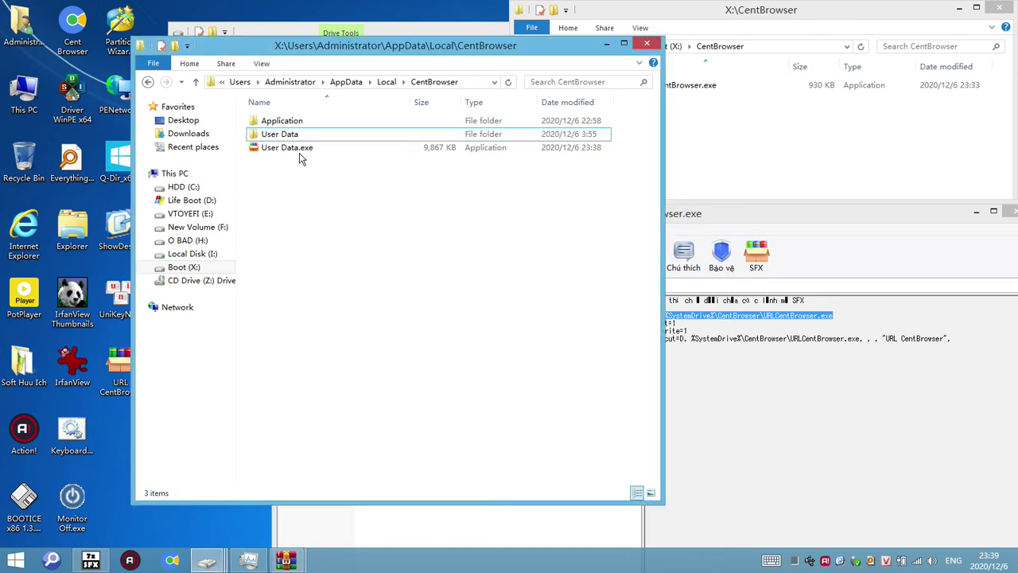
Step: Start a new RAR archive of the User Data folder as an SFX with the best compression method (Tốt nhất)
{"action": "right_click", "coordinate": [292, 136]}
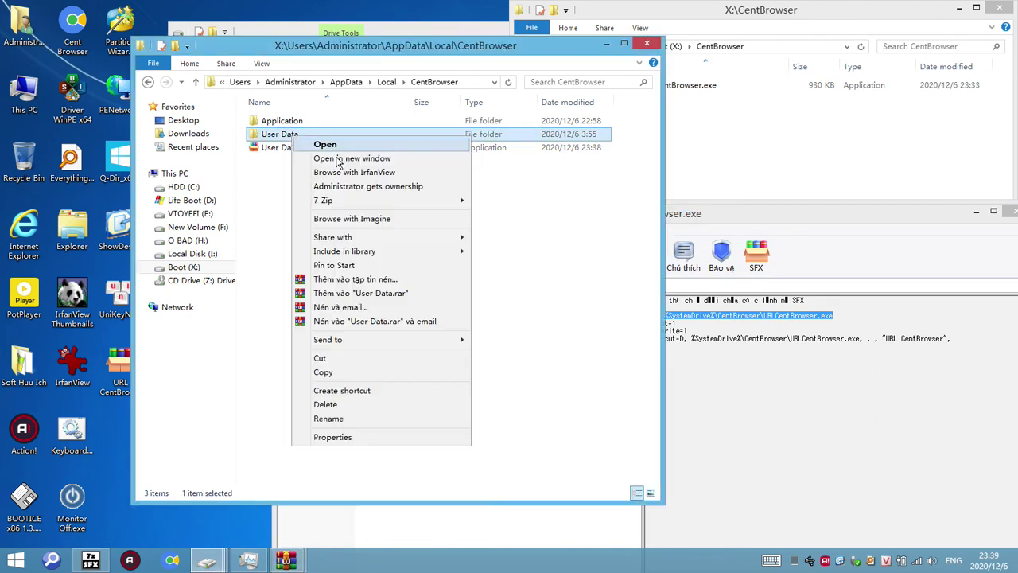
{"action": "left_click", "coordinate": [356, 279]}
{"action": "left_click", "coordinate": [423, 310]}
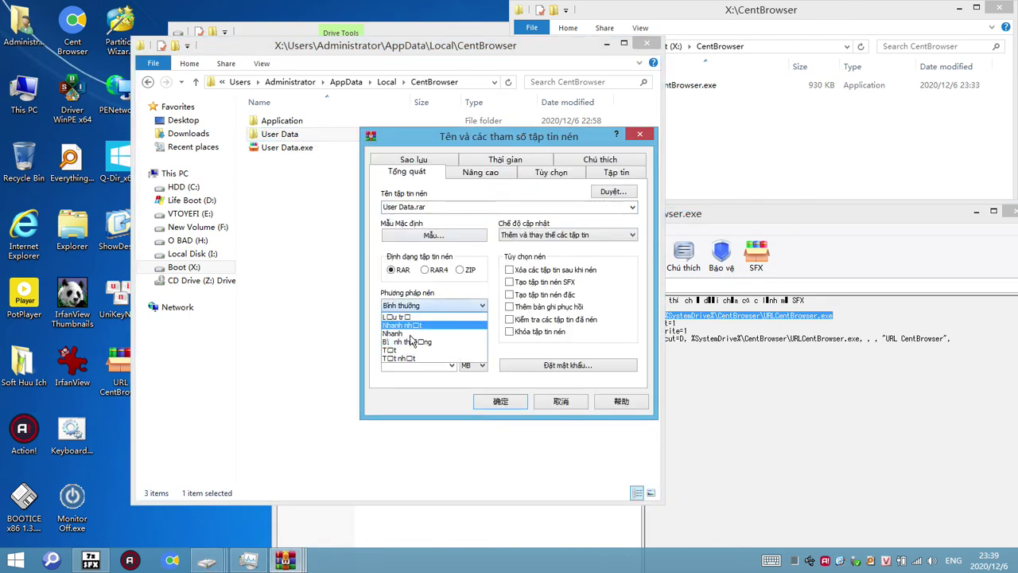
{"action": "left_click", "coordinate": [446, 356]}
{"action": "left_click", "coordinate": [510, 282]}
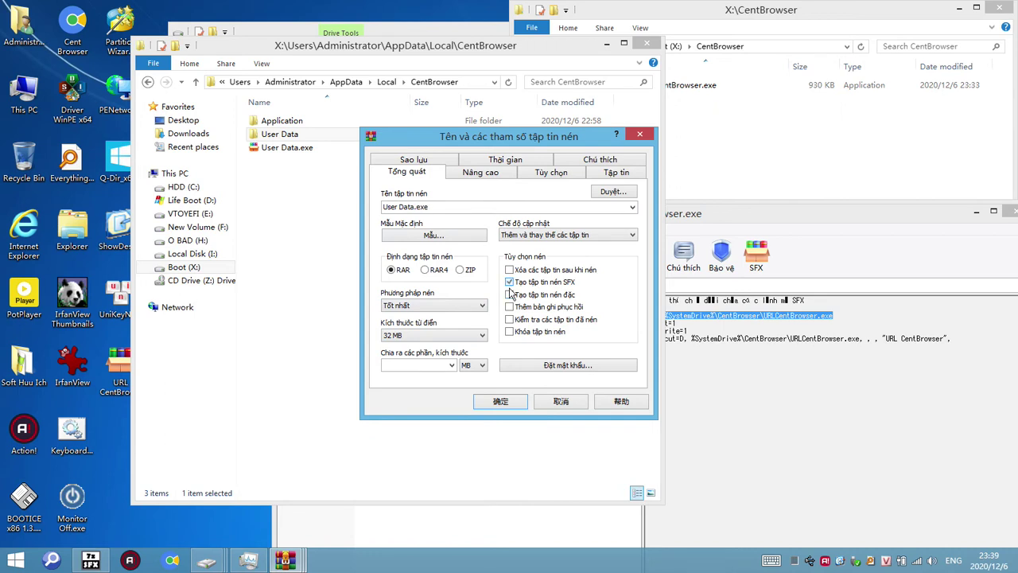
Step: Set the SFX extraction path to %UserProfile%\AppData\Local\CentBrowser and the silent mode to hide everything (Ẩn tất cả)
{"action": "left_click", "coordinate": [463, 176]}
{"action": "left_click", "coordinate": [589, 271]}
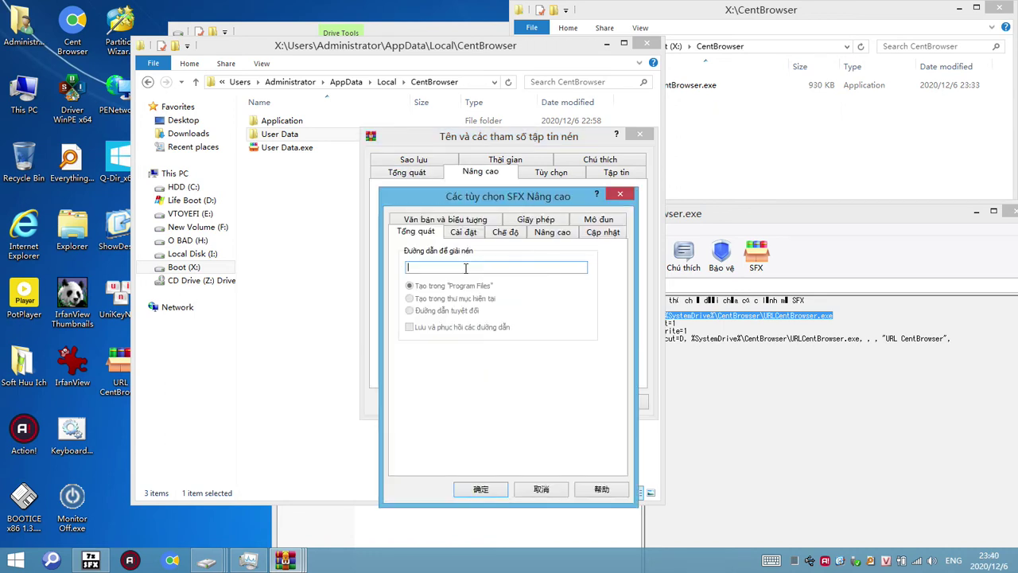
{"action": "type", "text": "%UserProfile%\\AppData\\Local\\CentBrowser"}
{"action": "left_click", "coordinate": [463, 233]}
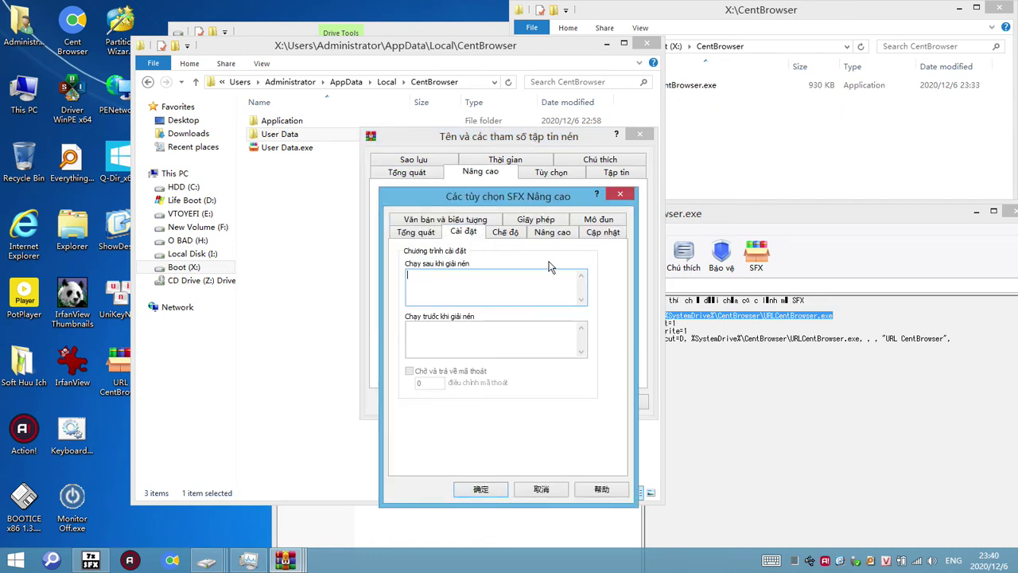
{"action": "left_click", "coordinate": [512, 234]}
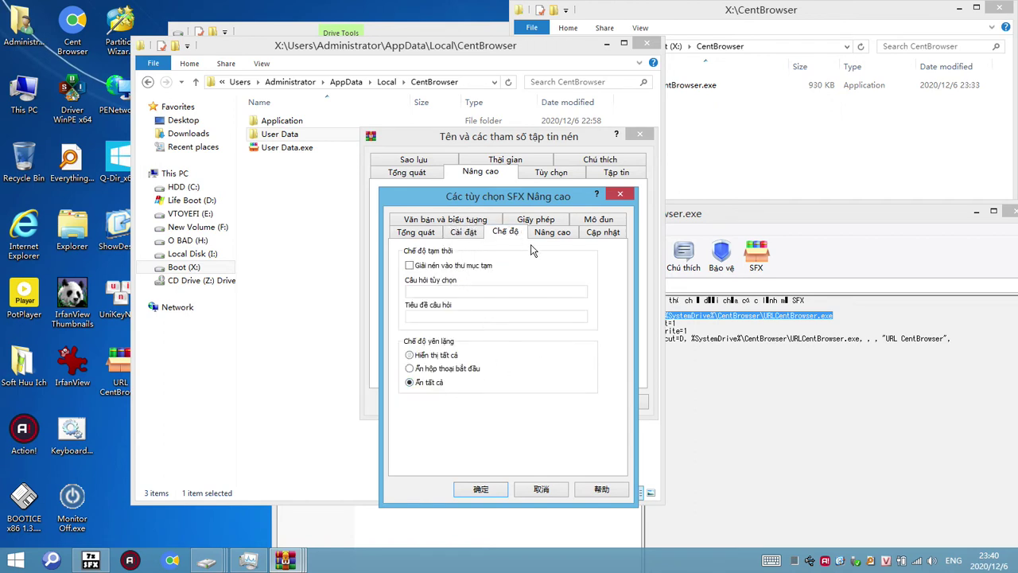
Step: Start a new desktop shortcut in the SFX options and copy %SystemDrive%\CentBrowser\URLCentBrowser.exe from the Shortcut line of the existing archive's script
{"action": "left_click", "coordinate": [552, 232]}
{"action": "left_click", "coordinate": [466, 322]}
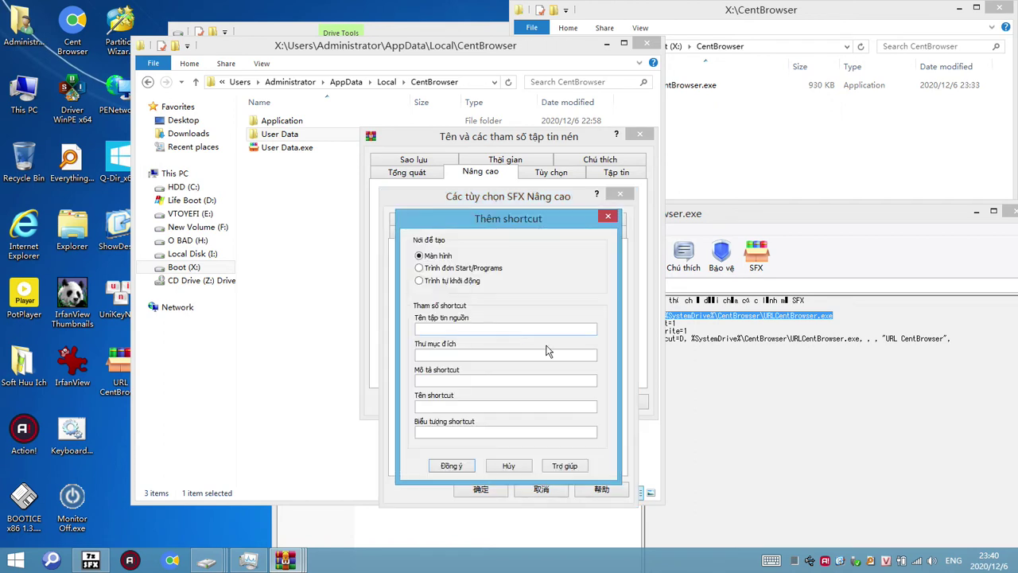
{"action": "left_click", "coordinate": [768, 344]}
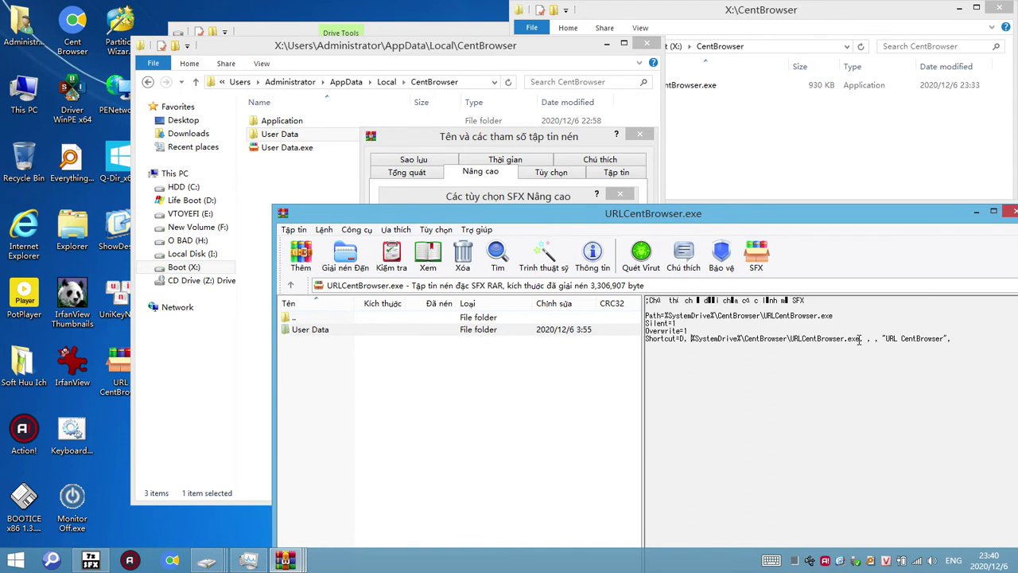
{"action": "key", "text": "ctrl+shift+Right"}
{"action": "key", "text": "ctrl+shift+Right"}
{"action": "key", "text": "ctrl+shift+Right"}
{"action": "key", "text": "ctrl+shift+Right"}
{"action": "key", "text": "ctrl+shift+Right"}
{"action": "key", "text": "ctrl+c"}
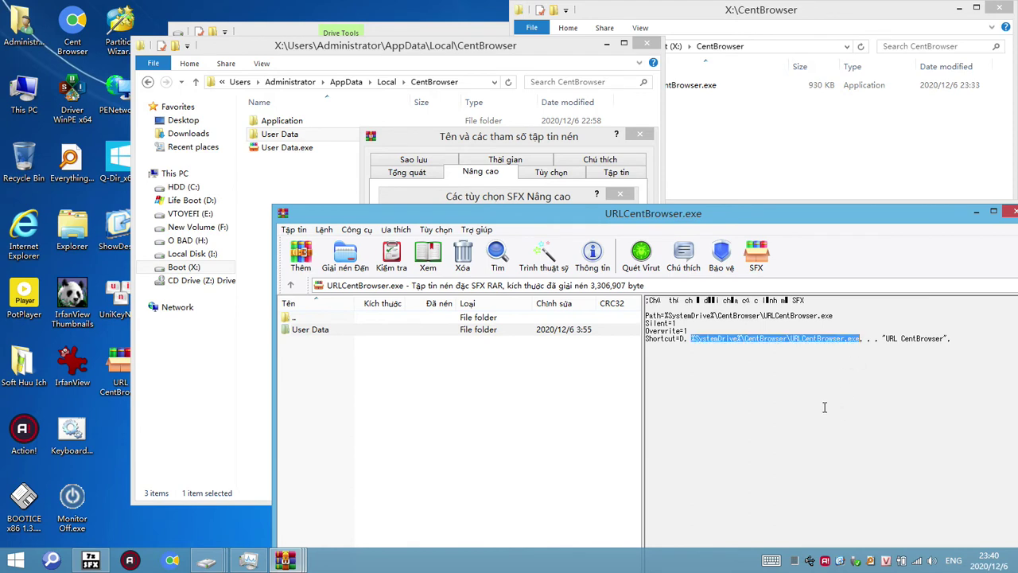
Step: Add the desktop shortcut with source file %SystemDrive%\CentBrowser\URLCentBrowser.exe and the shortcut name URL CentBrowser
{"action": "left_click", "coordinate": [473, 175]}
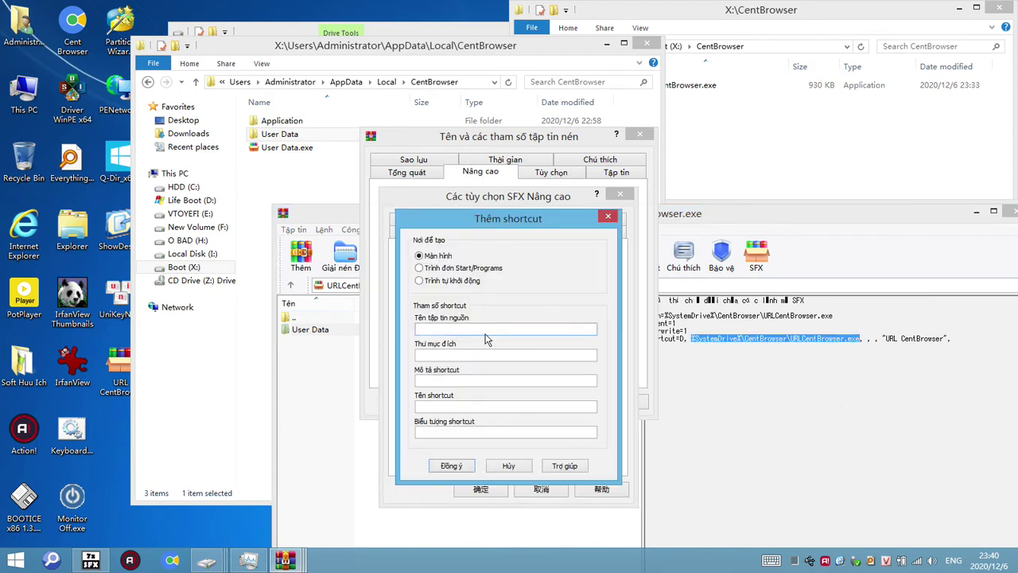
{"action": "key", "text": "ctrl+v"}
{"action": "key", "text": "ctrl+v"}
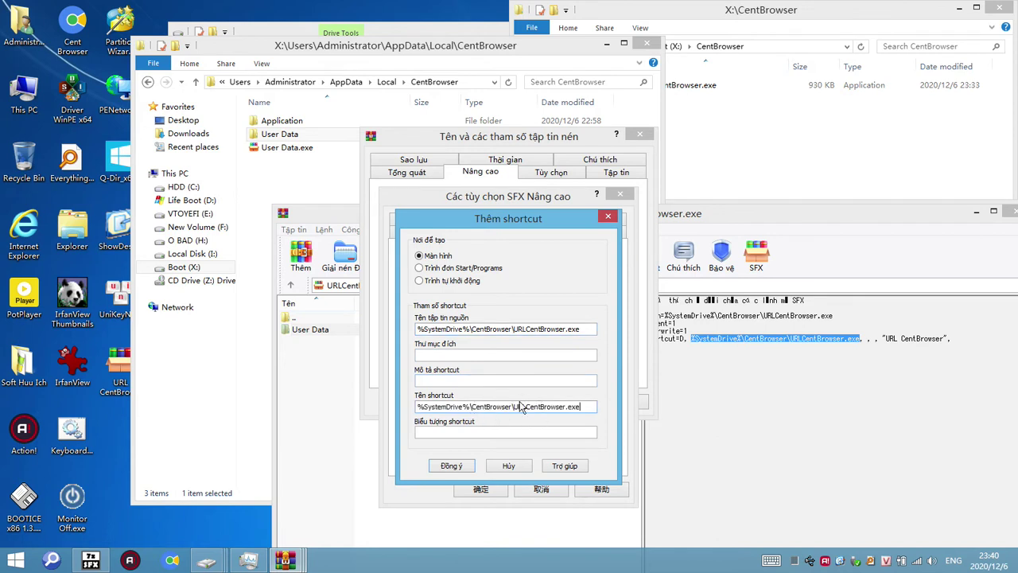
{"action": "left_click_drag", "start_coordinate": [514, 407], "coordinate": [353, 407]}
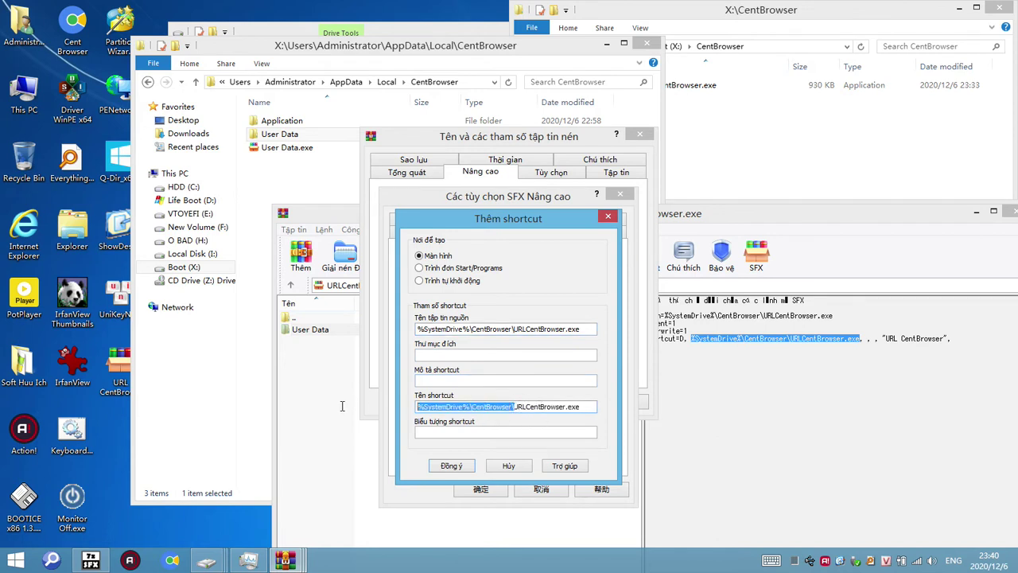
{"action": "key", "text": "Delete"}
{"action": "left_click", "coordinate": [429, 407]}
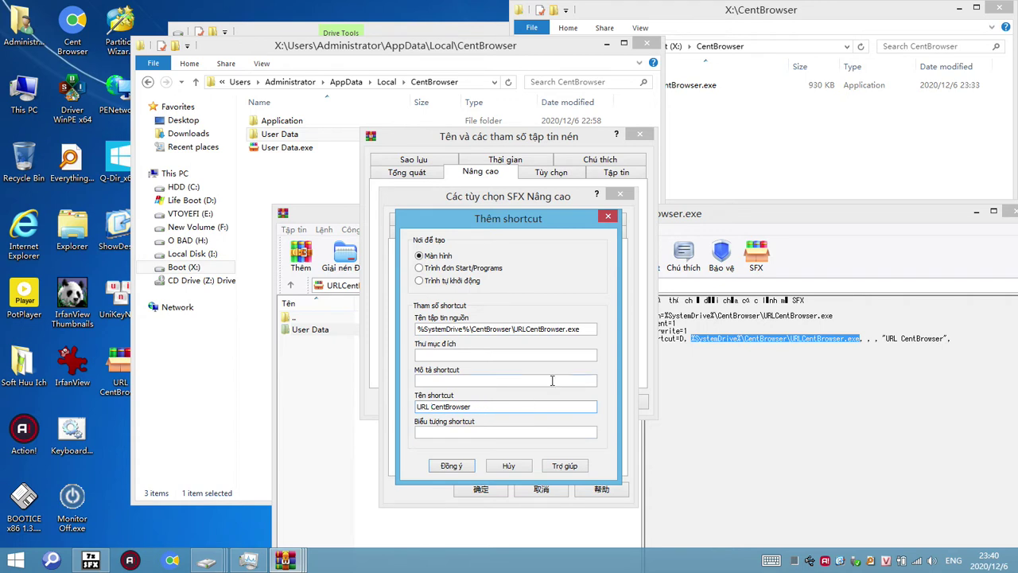
{"action": "left_click", "coordinate": [450, 465]}
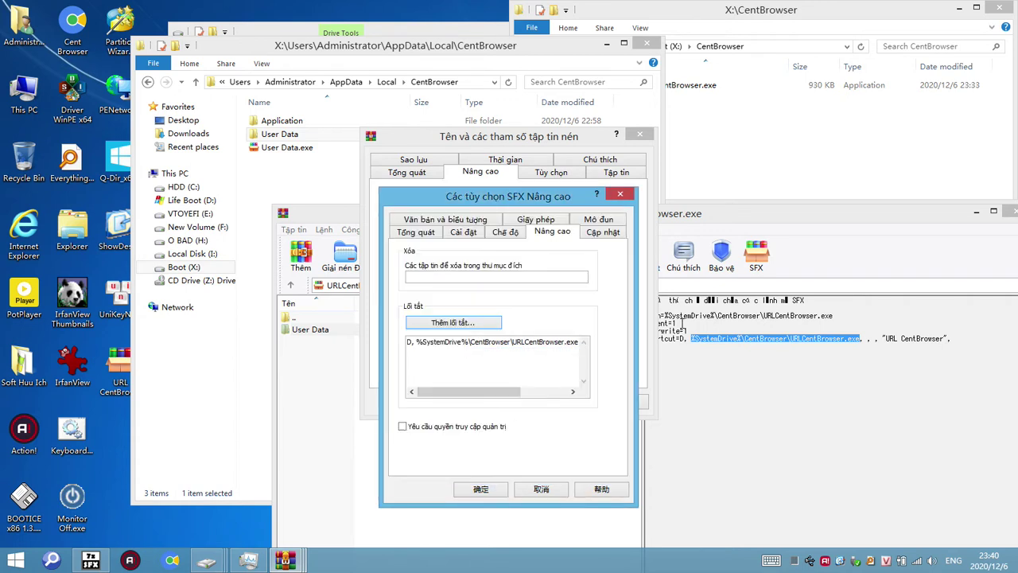
Step: Set the SFX overwrite mode to overwrite all files (Ghi đè tất cả các tập tin) and accept the advanced SFX options
{"action": "left_click", "coordinate": [602, 232]}
{"action": "left_click", "coordinate": [410, 346]}
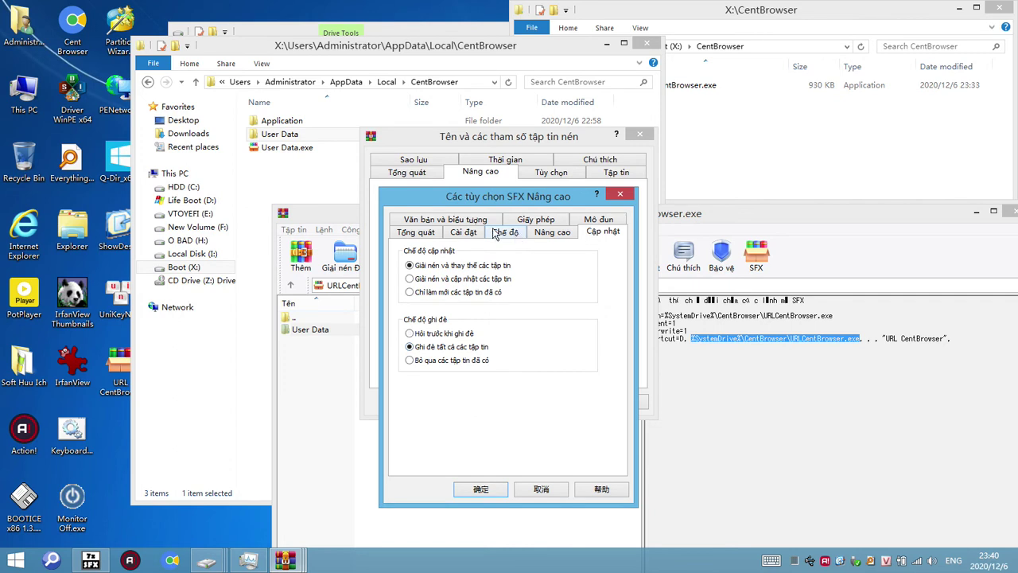
{"action": "left_click", "coordinate": [445, 220]}
{"action": "left_click", "coordinate": [481, 489]}
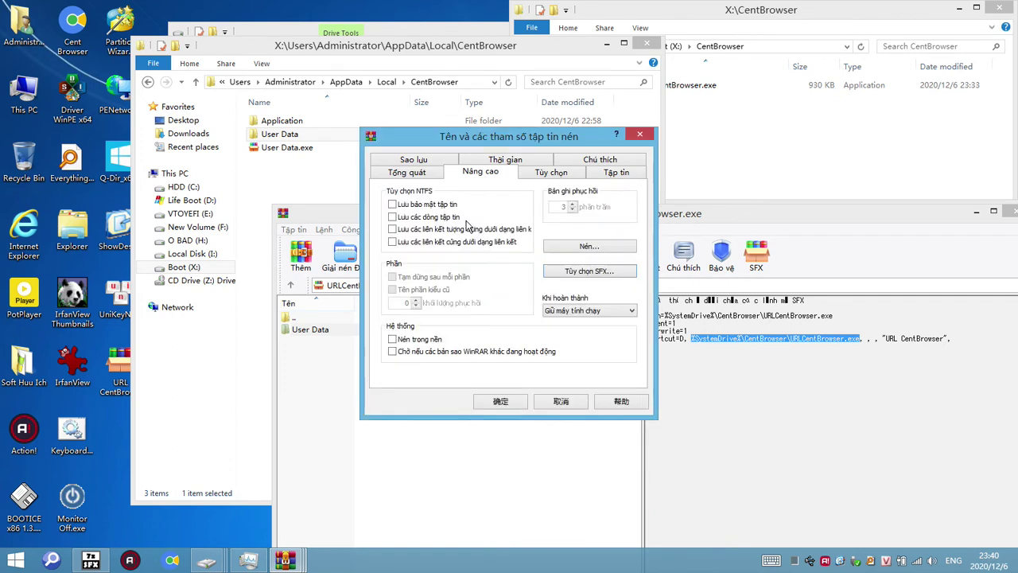
Step: Set the archive's output file to URLCentBrowser.exe in the X:\CentBrowser folder
{"action": "left_click", "coordinate": [405, 172]}
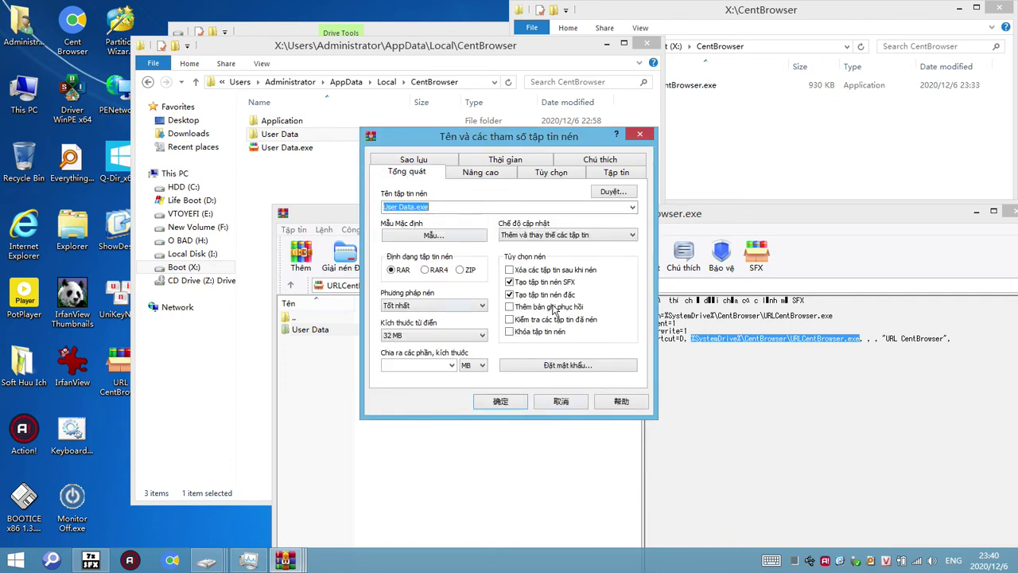
{"action": "left_click", "coordinate": [616, 194]}
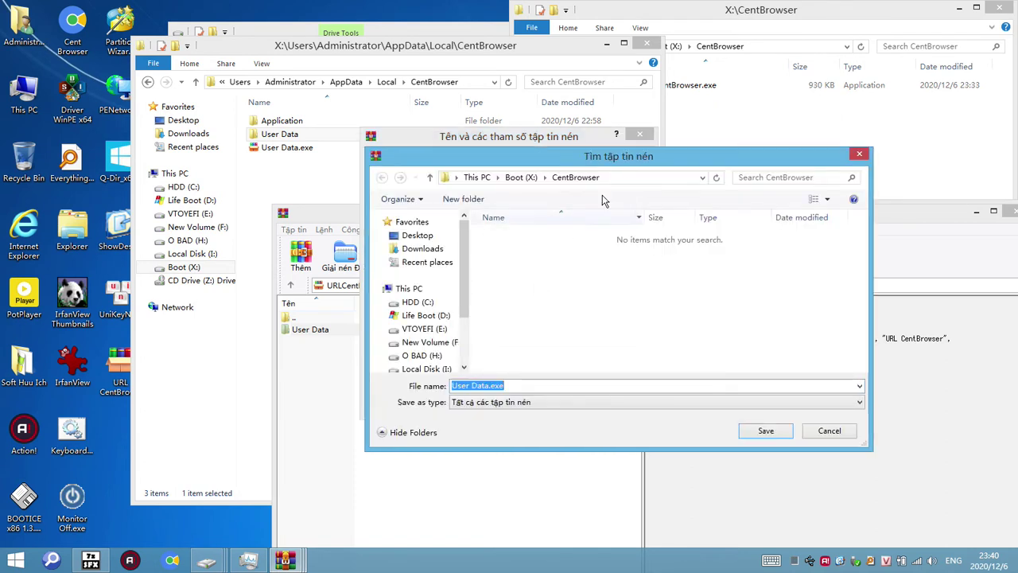
{"action": "key", "text": "ctrl+v"}
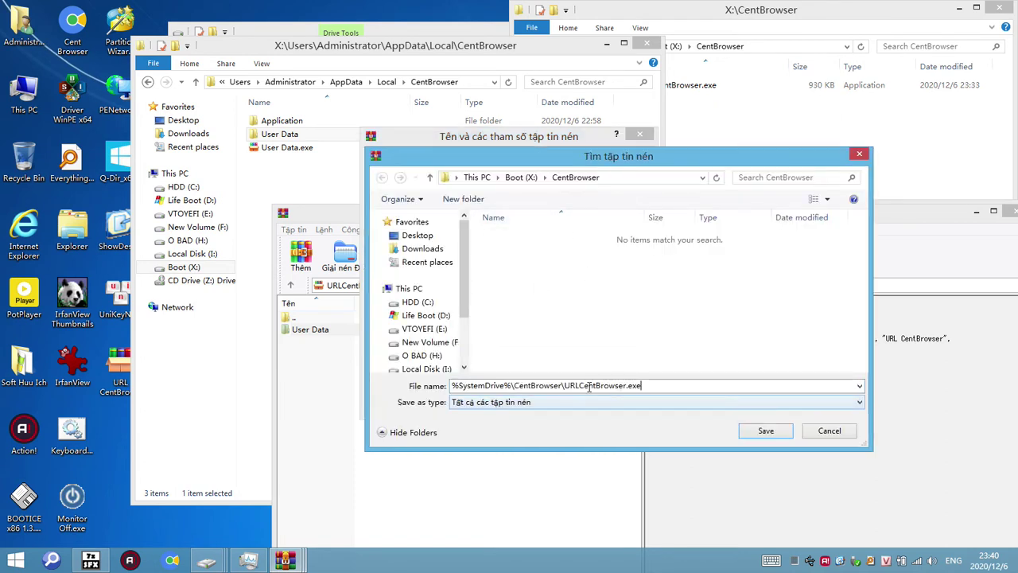
{"action": "left_click_drag", "start_coordinate": [565, 387], "coordinate": [430, 387]}
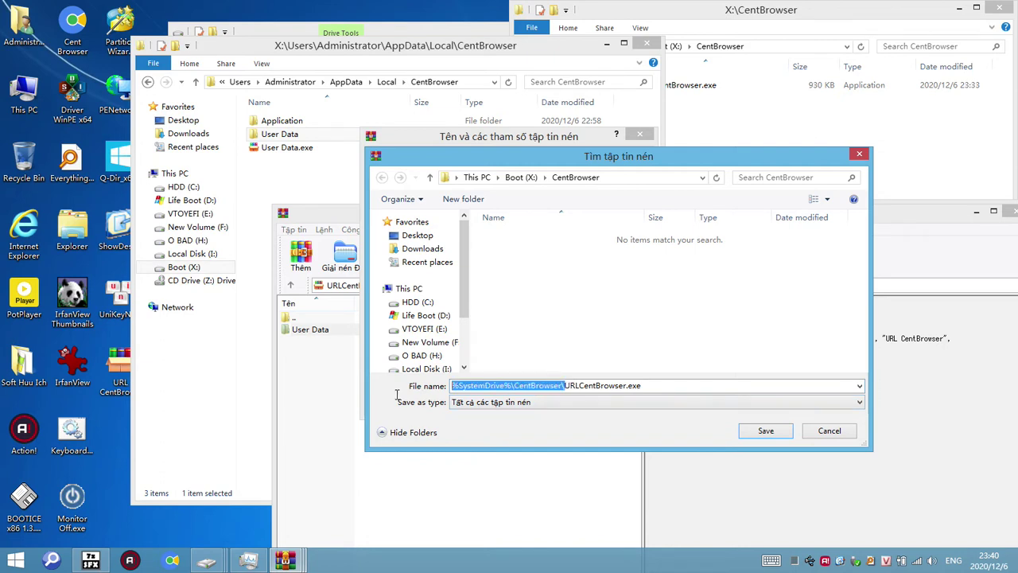
{"action": "key", "text": "BackSpace"}
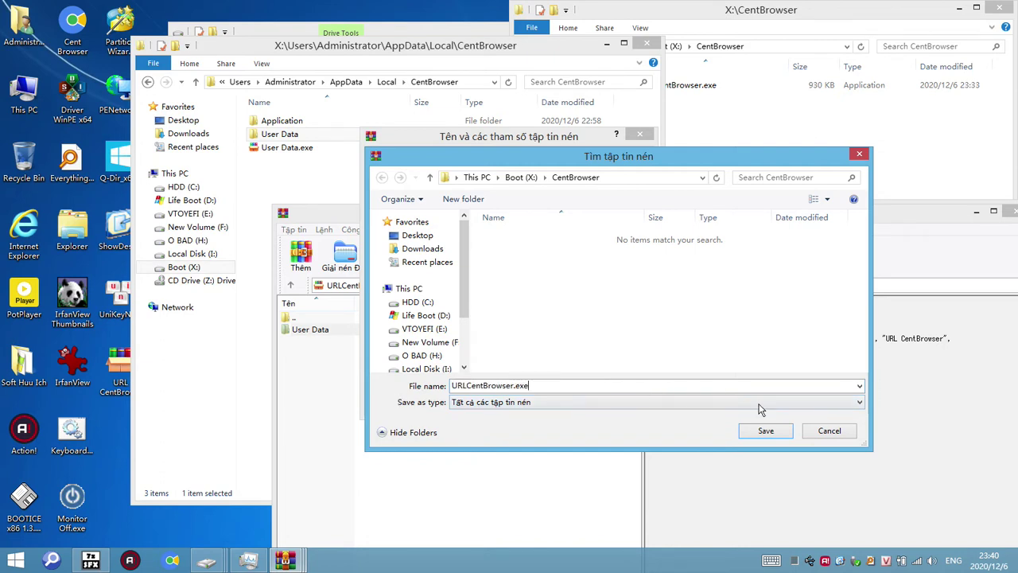
{"action": "left_click", "coordinate": [776, 430]}
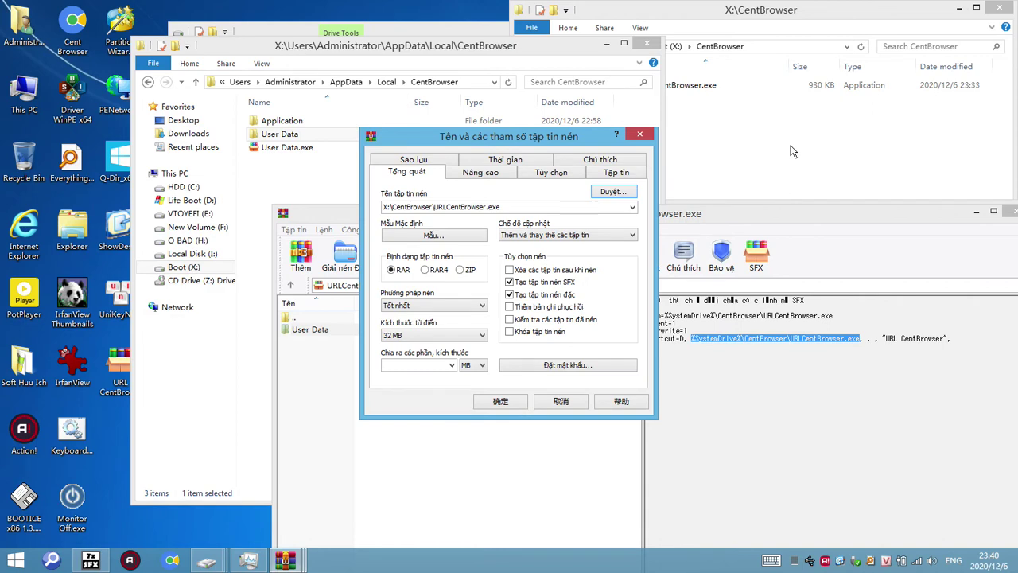
Step: Build the archive over the existing URLCentBrowser.exe and check the new file's size and modified date in X:\CentBrowser
{"action": "left_click", "coordinate": [788, 146]}
{"action": "left_click", "coordinate": [497, 354]}
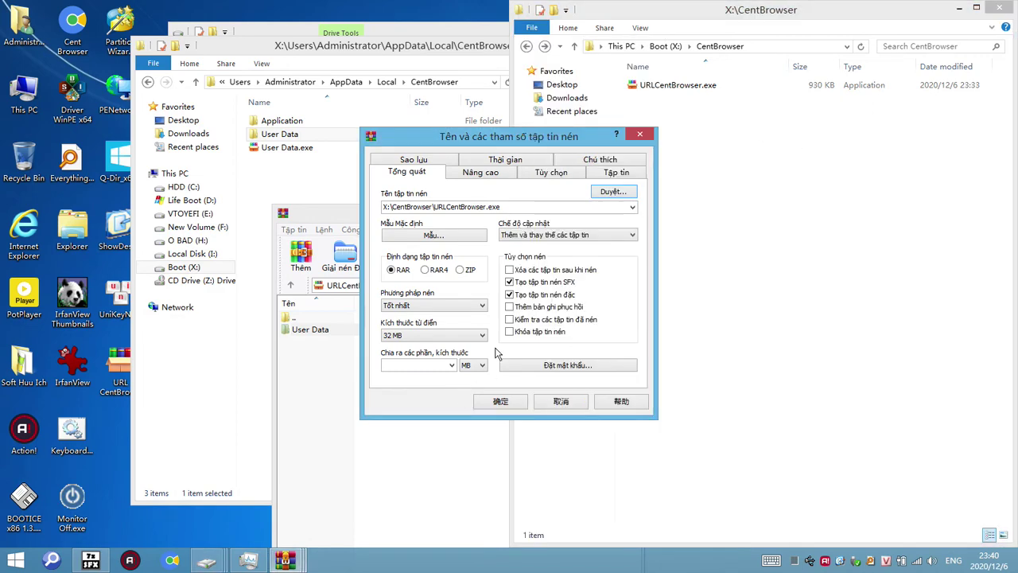
{"action": "left_click_drag", "start_coordinate": [545, 146], "coordinate": [414, 147]}
{"action": "left_click", "coordinate": [378, 401]}
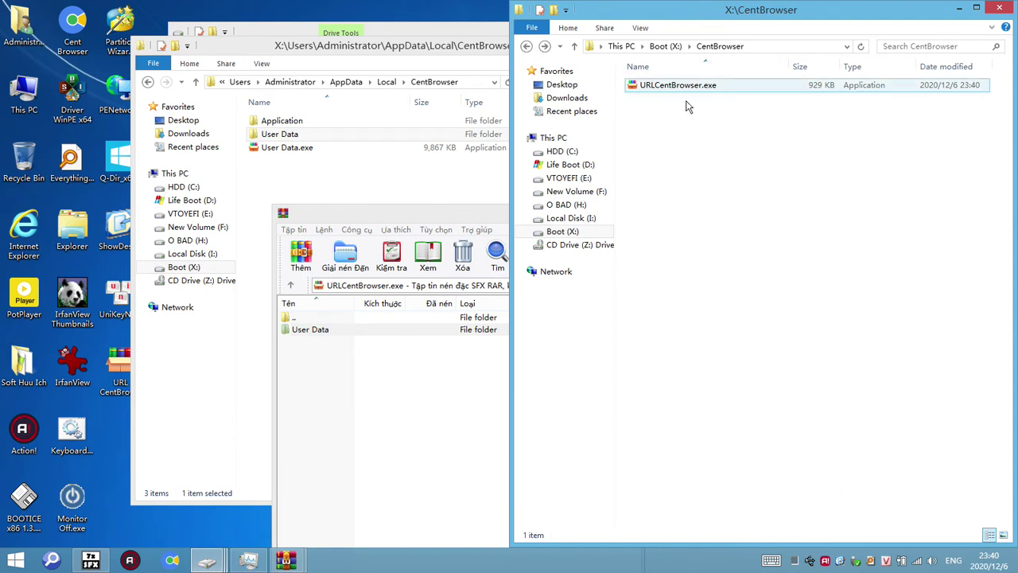
{"action": "left_click", "coordinate": [812, 90]}
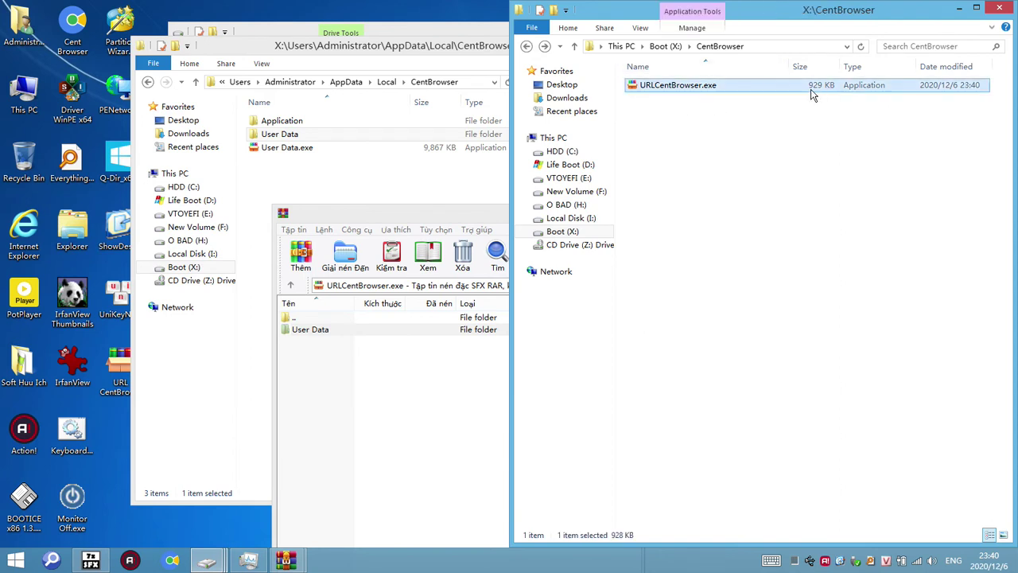
{"action": "left_click", "coordinate": [804, 153]}
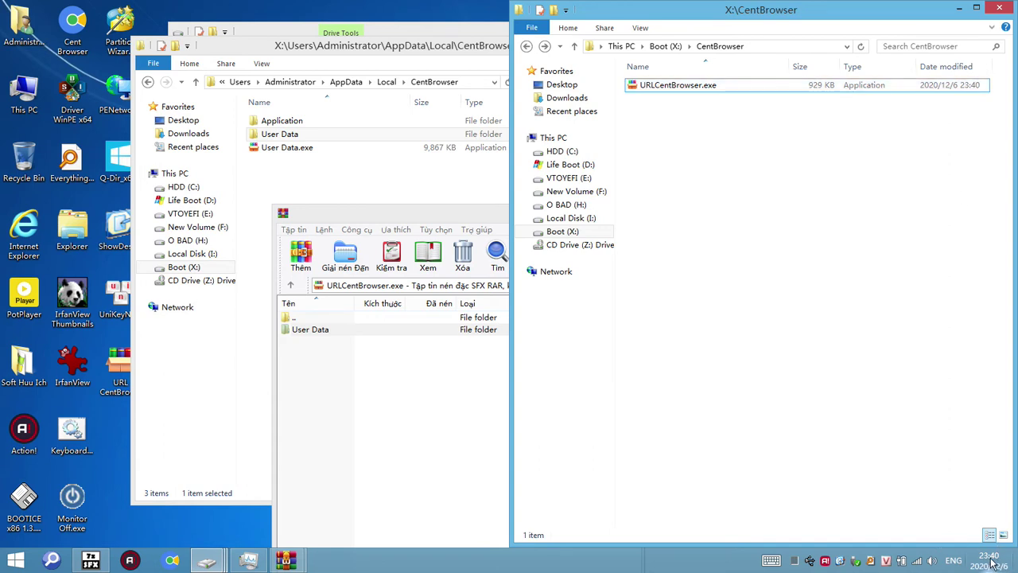
{"action": "left_click", "coordinate": [943, 89]}
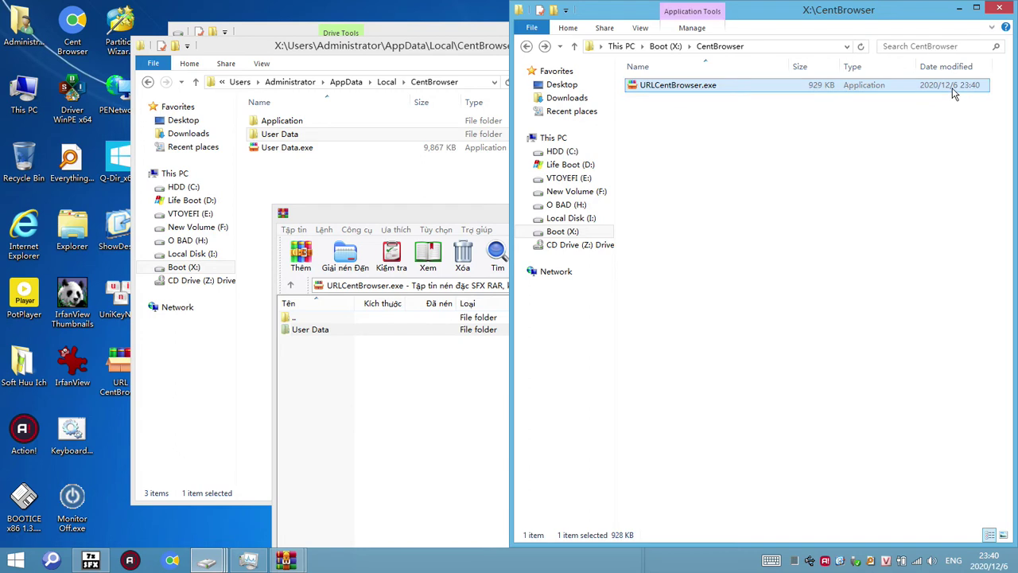
Step: Delete the User Data folder and User Data.exe from the AppData\Local\CentBrowser folder
{"action": "left_click", "coordinate": [679, 131]}
{"action": "left_click", "coordinate": [312, 182]}
{"action": "left_click_drag", "start_coordinate": [338, 179], "coordinate": [278, 135]}
{"action": "key", "text": "Delete"}
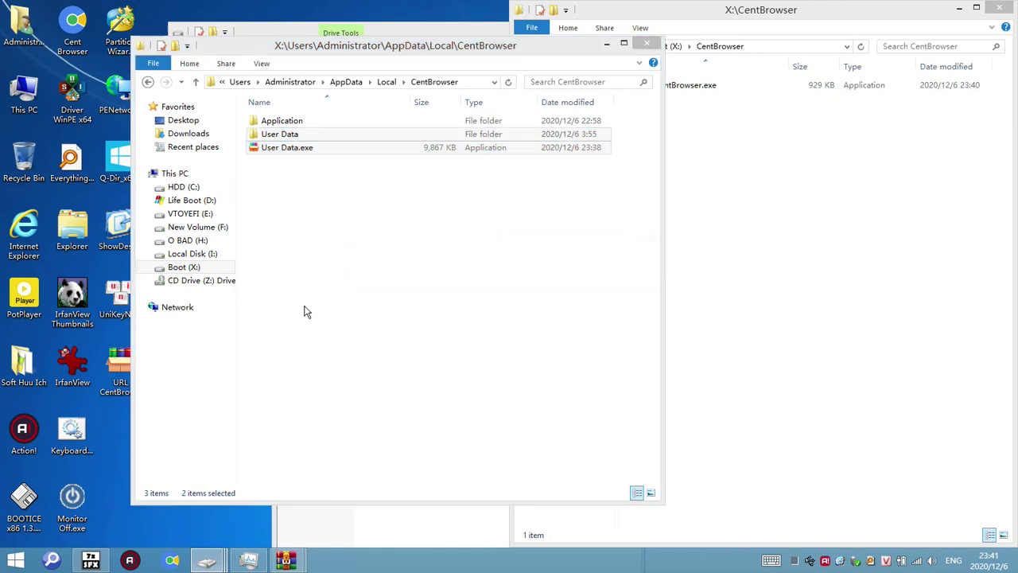
Step: Launch Cent Browser with its profile deleted to check its default bookmarks bar and main menu, and close it
{"action": "left_click", "coordinate": [172, 560]}
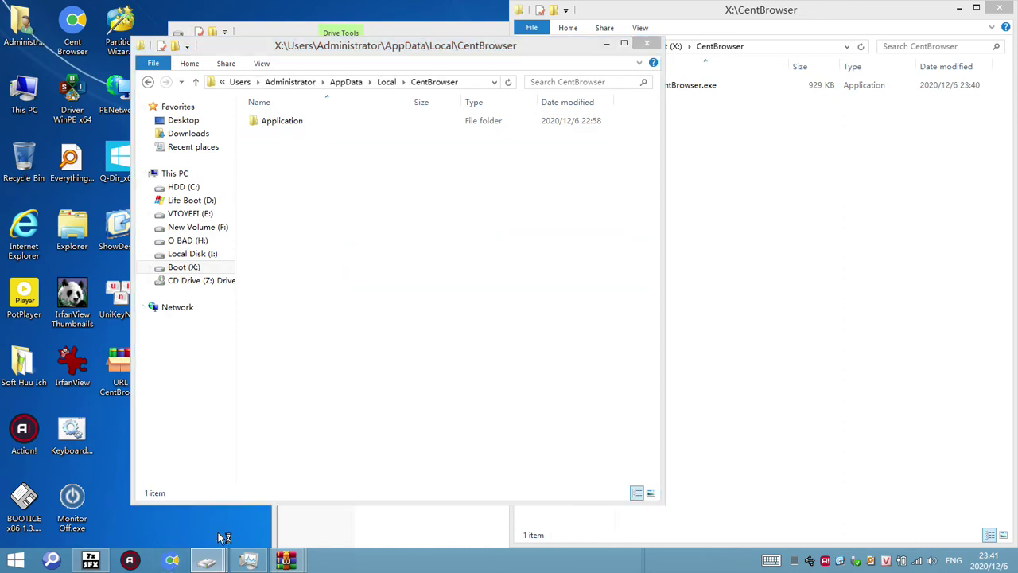
{"action": "left_click", "coordinate": [656, 46]}
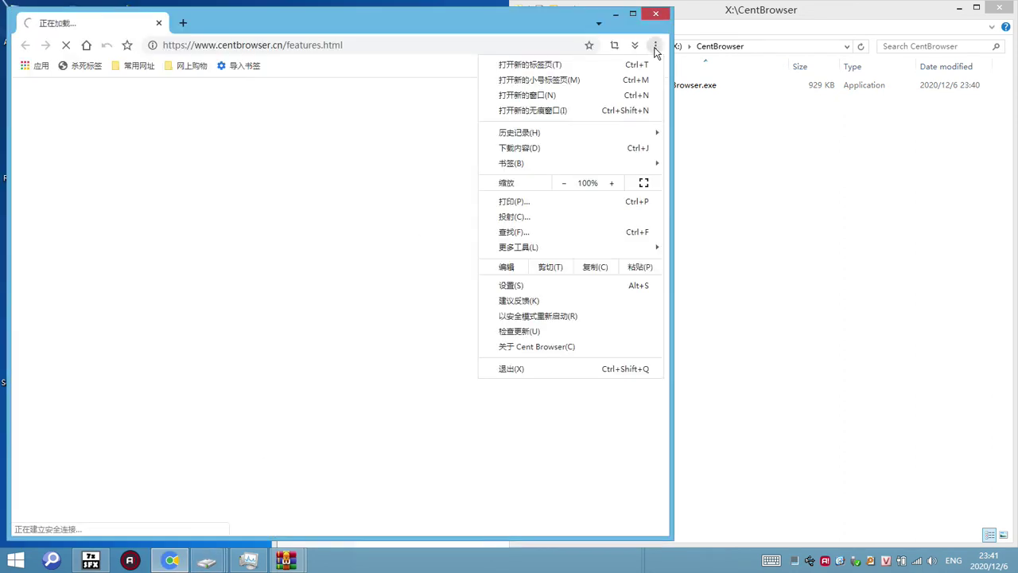
{"action": "left_click", "coordinate": [618, 15]}
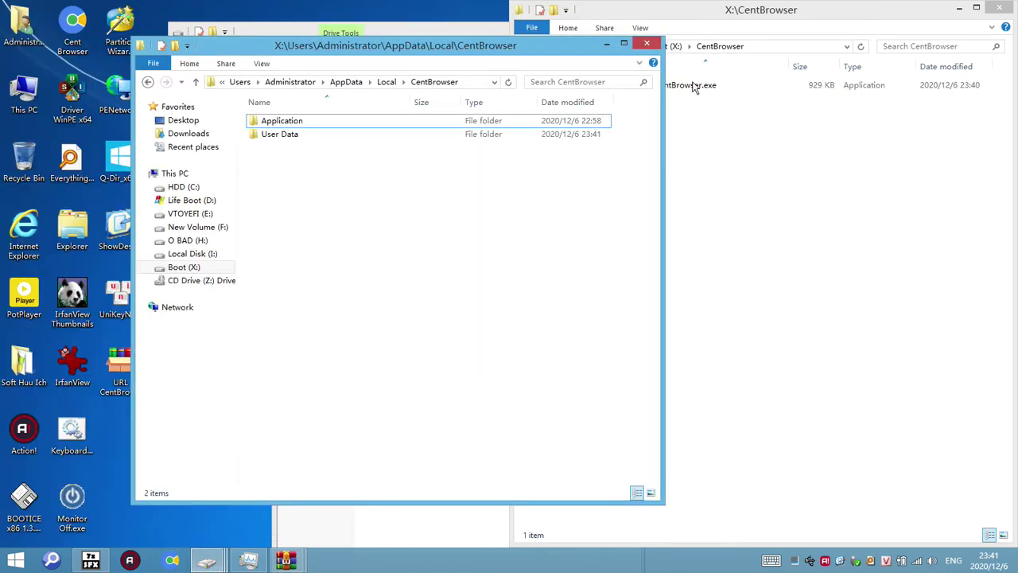
Step: Run the rebuilt URLCentBrowser.exe from X:\CentBrowser to restore the User Data folder, and open Cent Browser
{"action": "left_click", "coordinate": [696, 138]}
{"action": "left_click", "coordinate": [684, 87]}
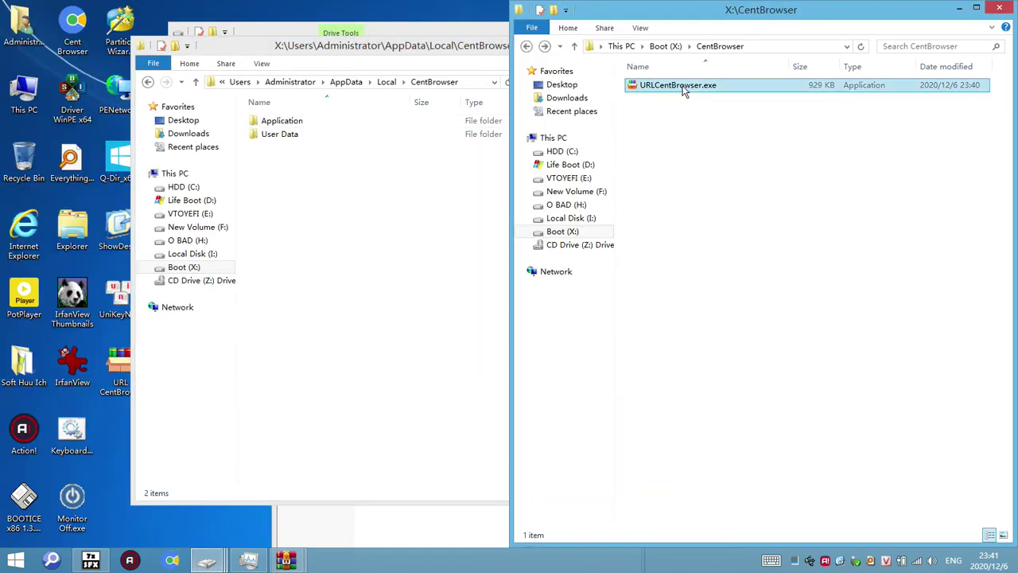
{"action": "left_click", "coordinate": [652, 102]}
{"action": "left_click", "coordinate": [689, 86]}
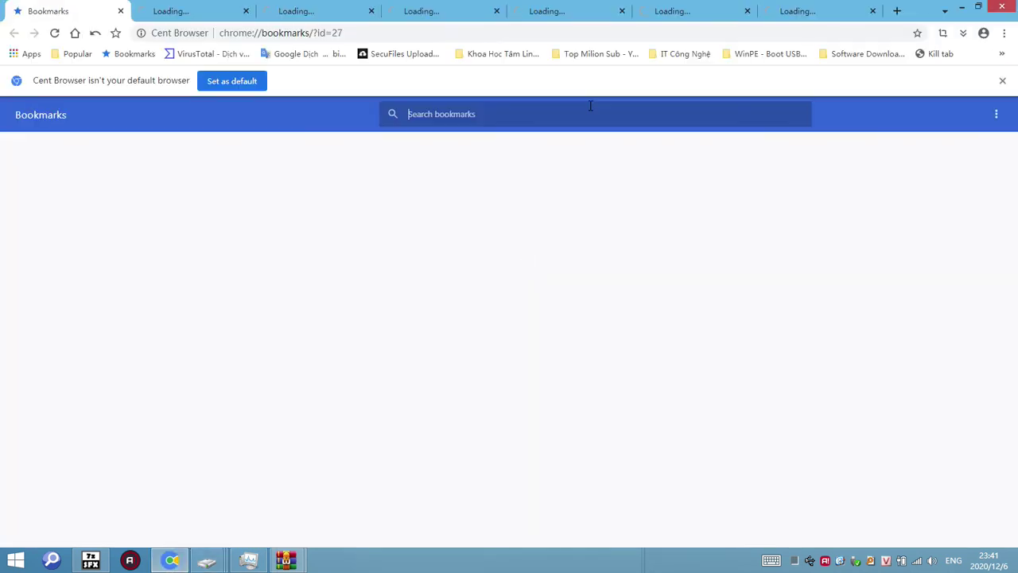
Step: Check the main menu and the restored bookmarks in Cent Browser, and close the browser
{"action": "left_click", "coordinate": [1006, 34]}
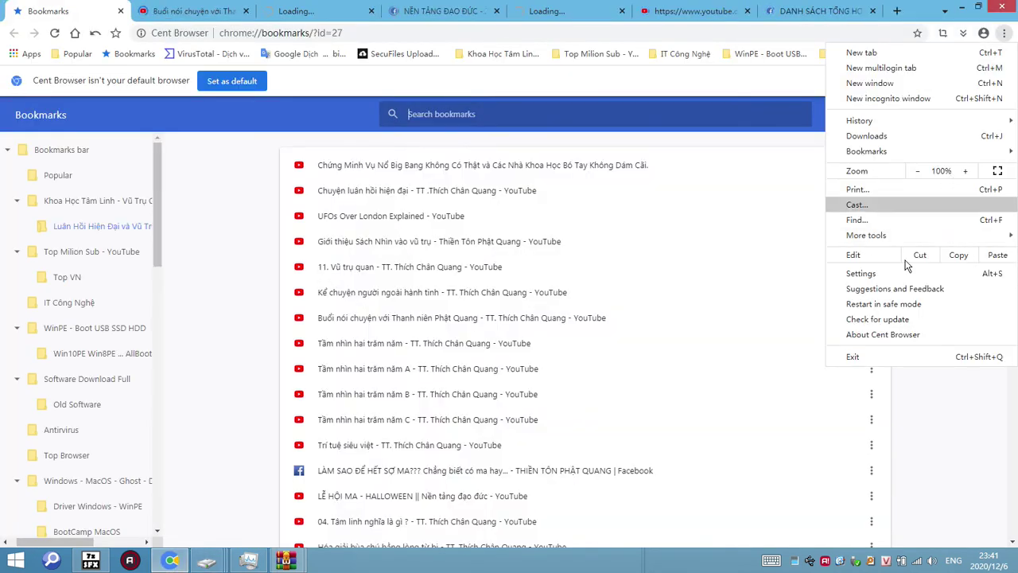
{"action": "left_click", "coordinate": [225, 306]}
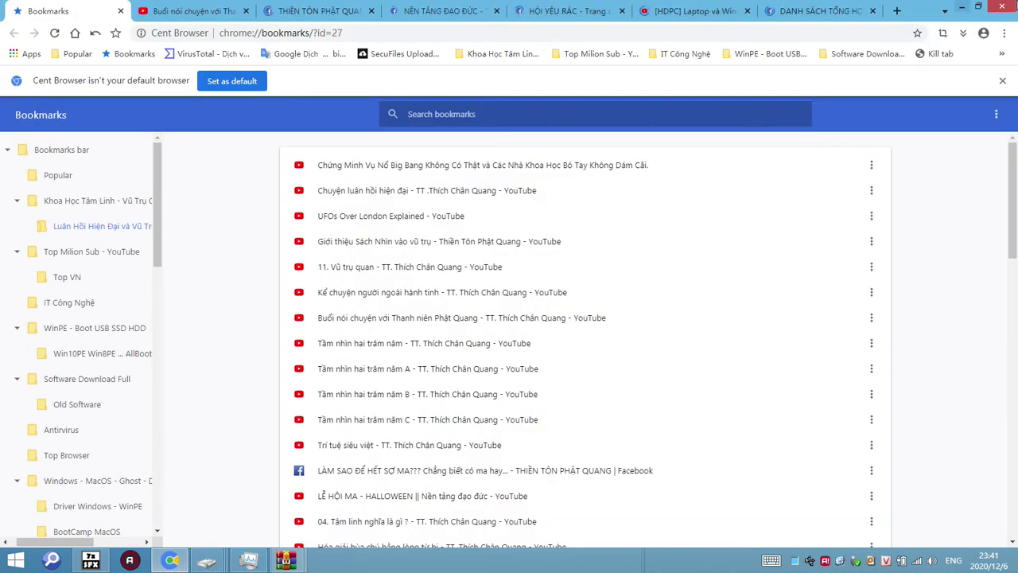
{"action": "left_click", "coordinate": [1013, 7]}
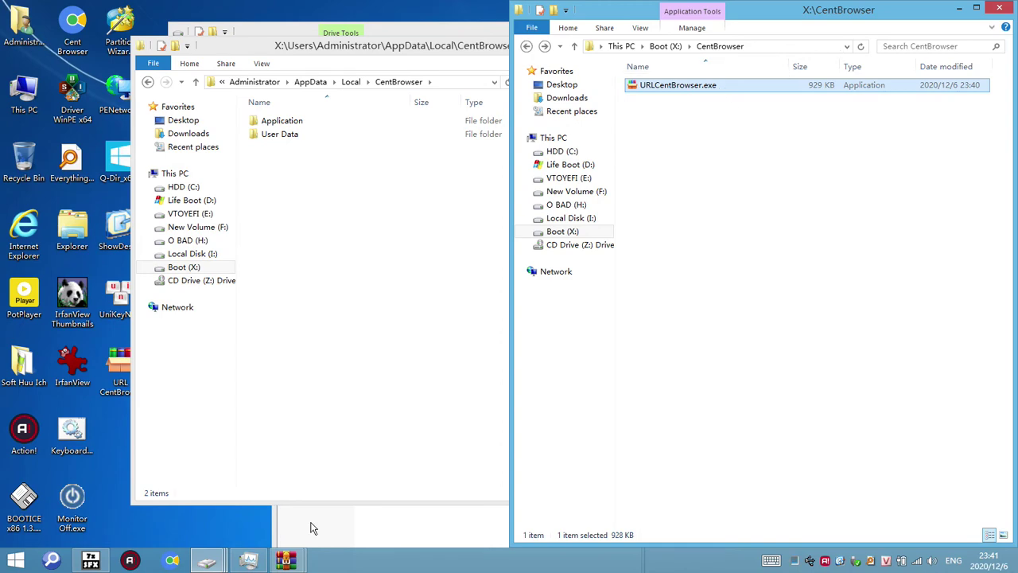
Step: Bring up the C:\ folder window and select the older URLCentBrowser.exe there
{"action": "left_click", "coordinate": [229, 558]}
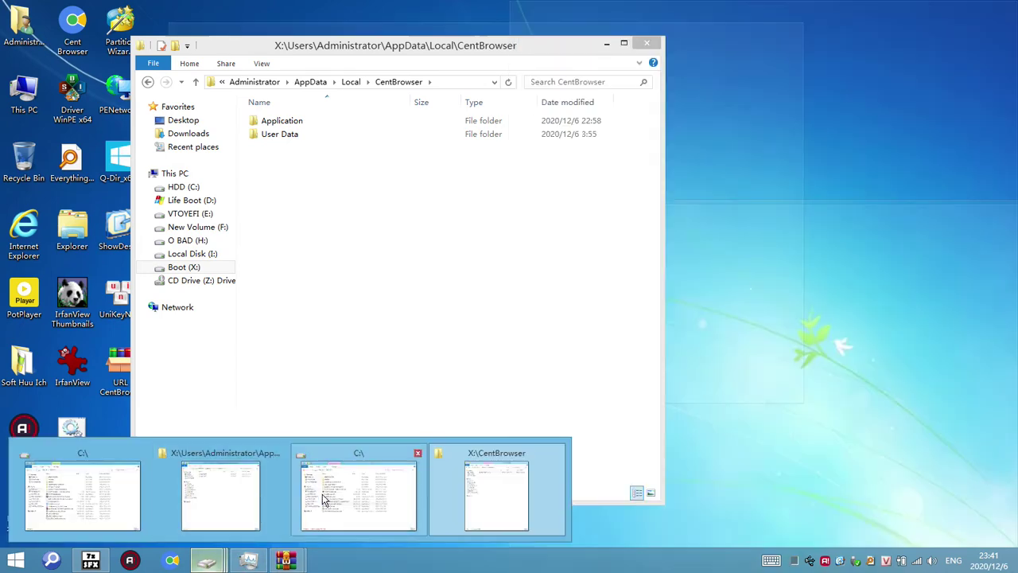
{"action": "left_click", "coordinate": [334, 489]}
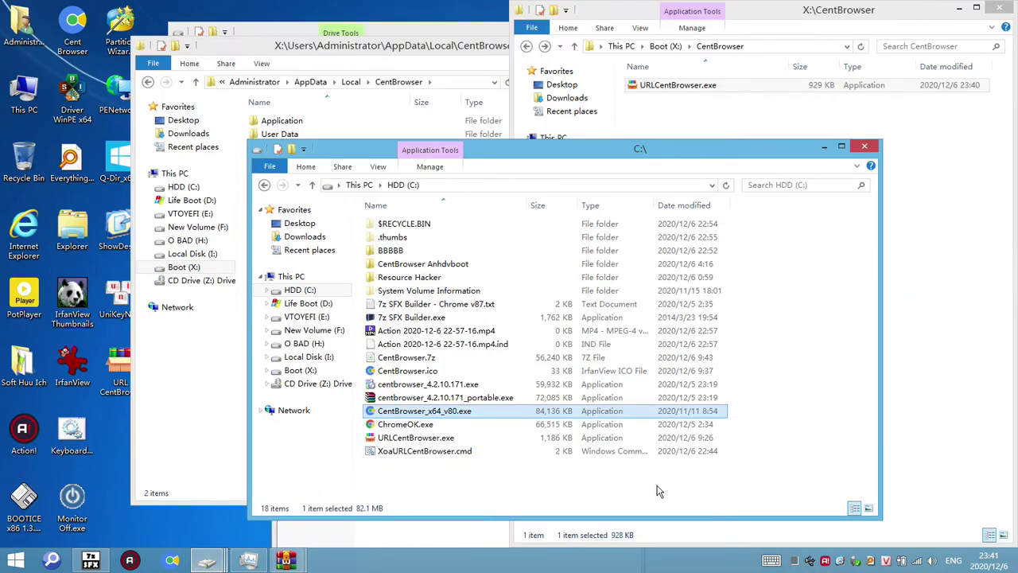
{"action": "left_click", "coordinate": [533, 485]}
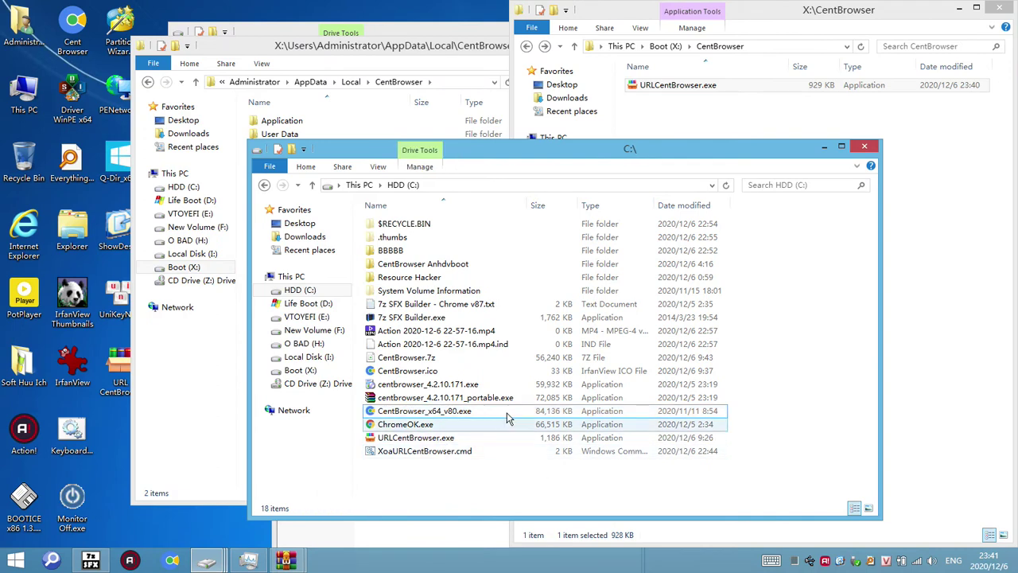
{"action": "left_click", "coordinate": [435, 443]}
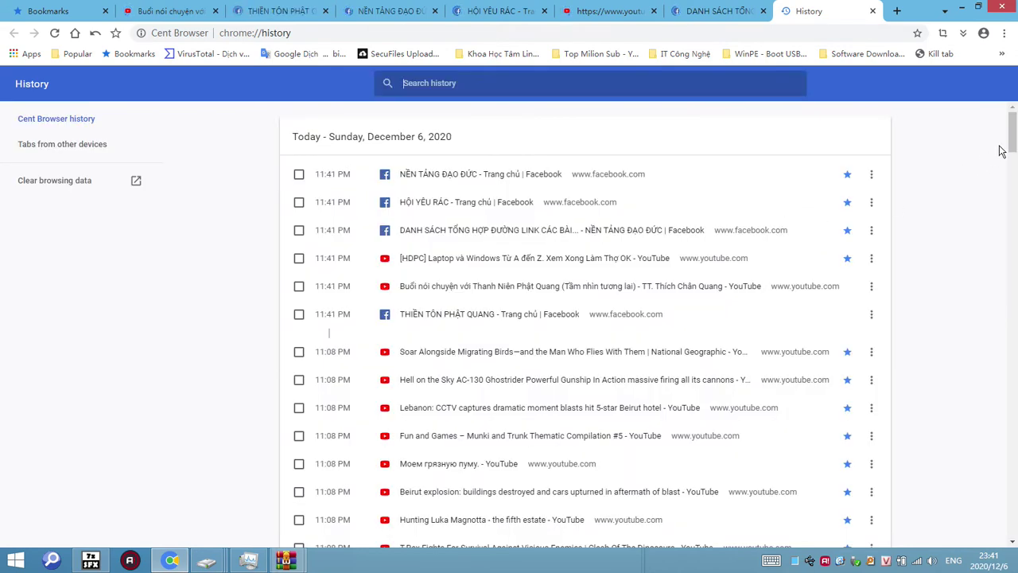
Step: Examine the browsing history in Cent Browser and list the bookmarks that do not fit on the bookmarks bar
{"action": "left_click_drag", "start_coordinate": [1013, 140], "coordinate": [1013, 119]}
{"action": "left_click", "coordinate": [1002, 53]}
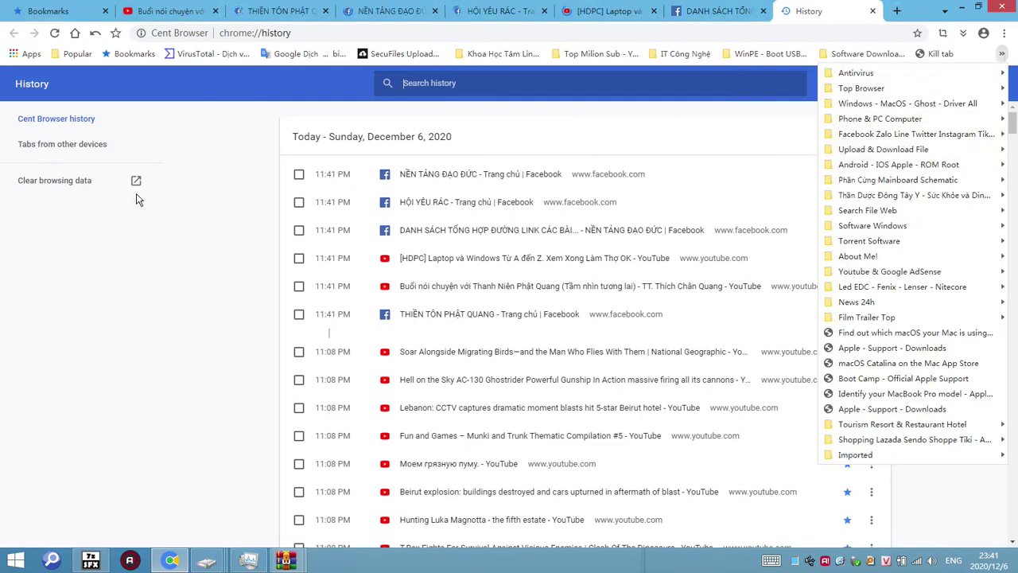
Step: Close Cent Browser and open C:\URLCentBrowser.exe in WinRAR to read its SFX script, closing the archive when done
{"action": "left_click", "coordinate": [198, 280]}
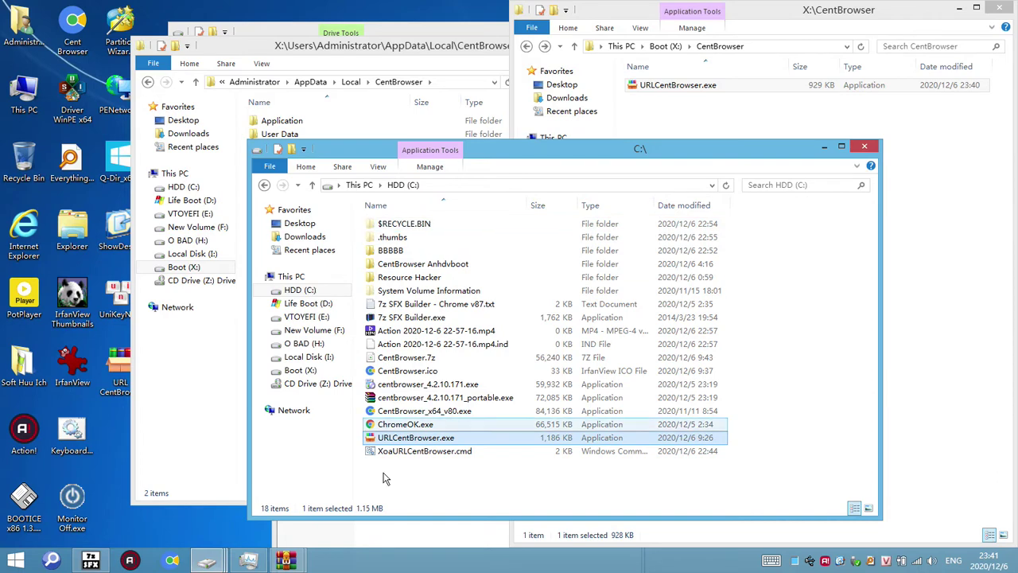
{"action": "left_click", "coordinate": [413, 439]}
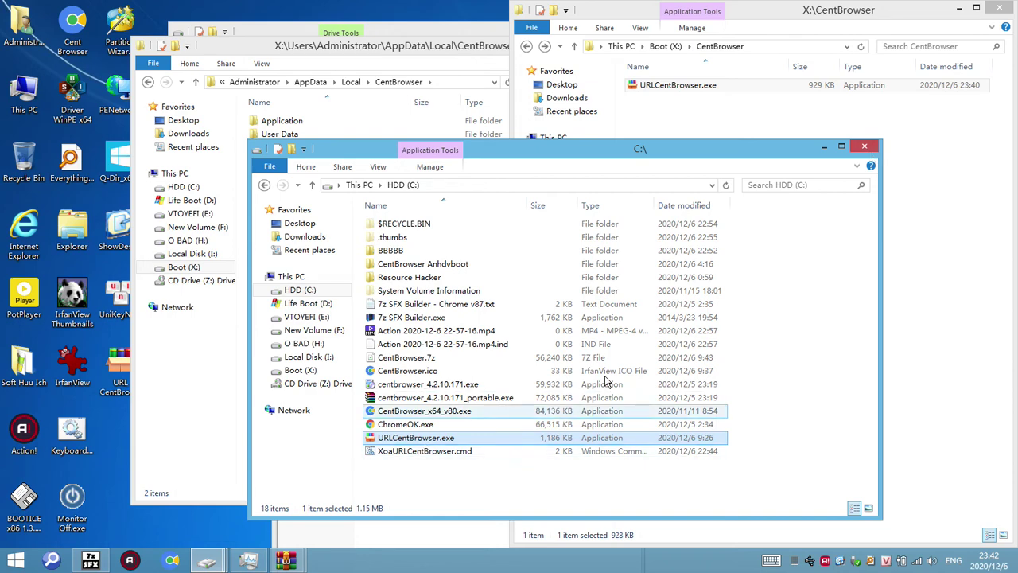
{"action": "right_click", "coordinate": [436, 440]}
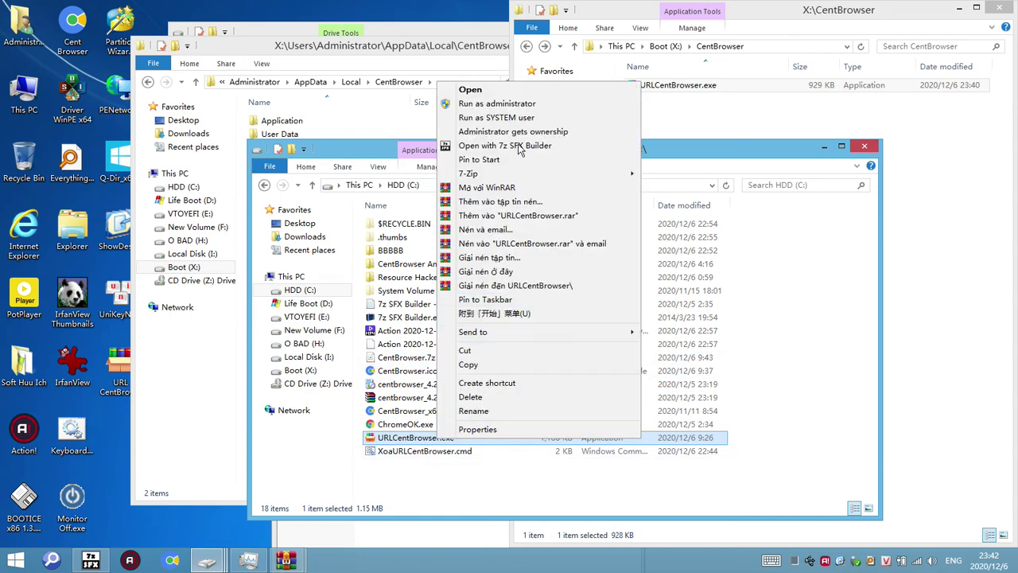
{"action": "left_click", "coordinate": [518, 187]}
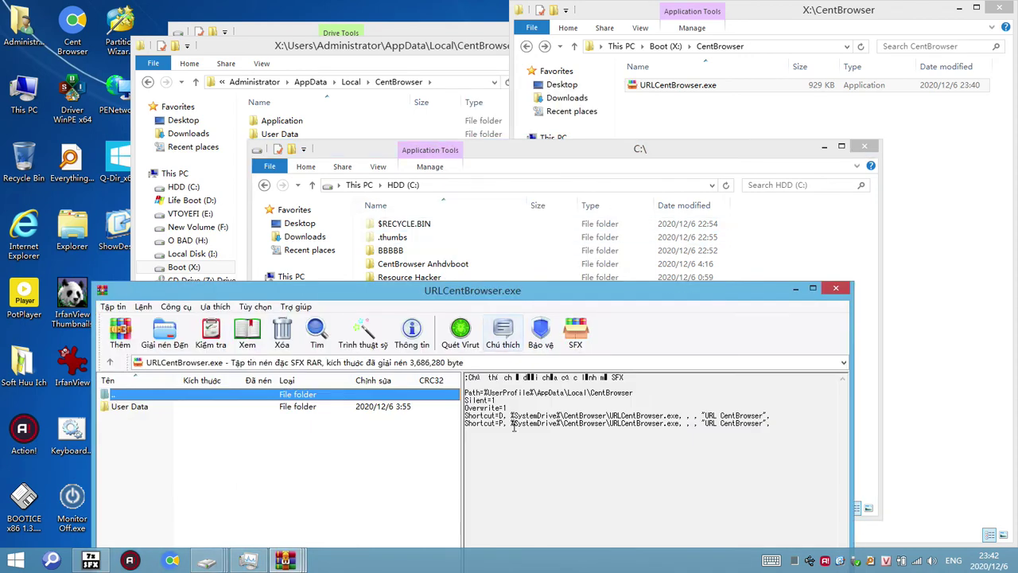
{"action": "left_click", "coordinate": [835, 287]}
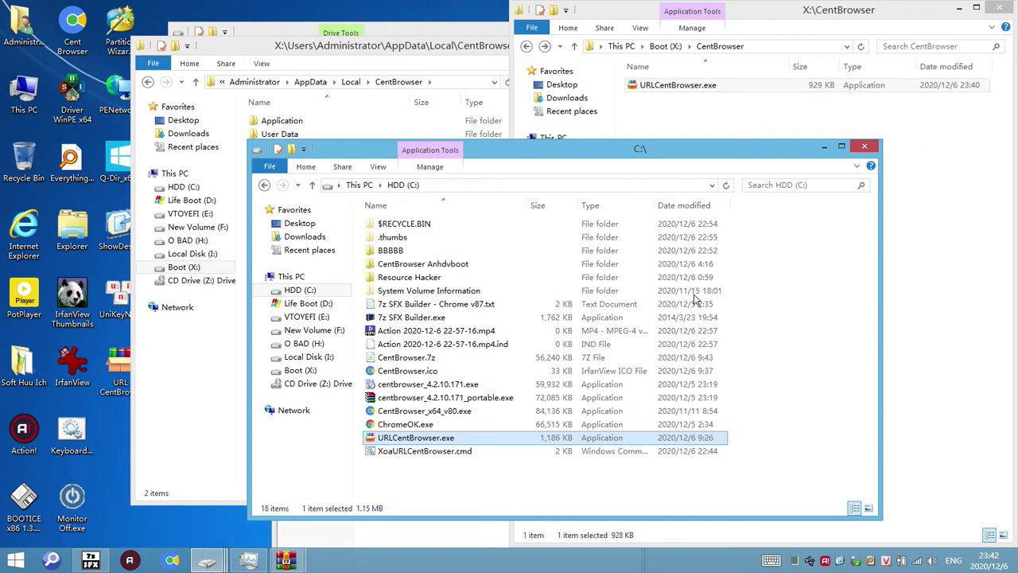
{"action": "left_click", "coordinate": [458, 479]}
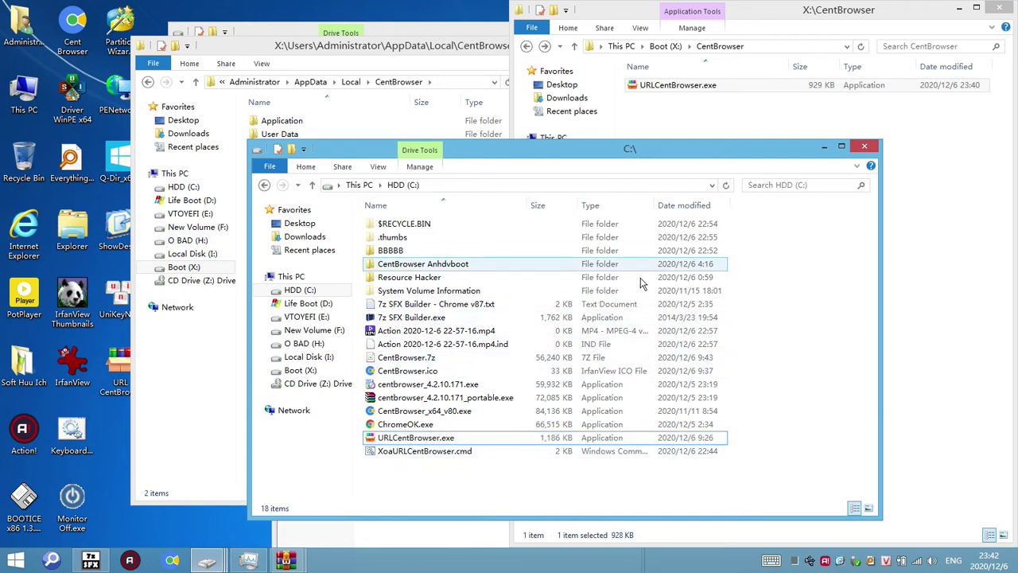
Step: Select XoaURLCentBrowser.cmd in C:\, minimize the X:\CentBrowser window, and place the C:\ and AppData\Local\CentBrowser windows side by side
{"action": "left_click", "coordinate": [417, 440]}
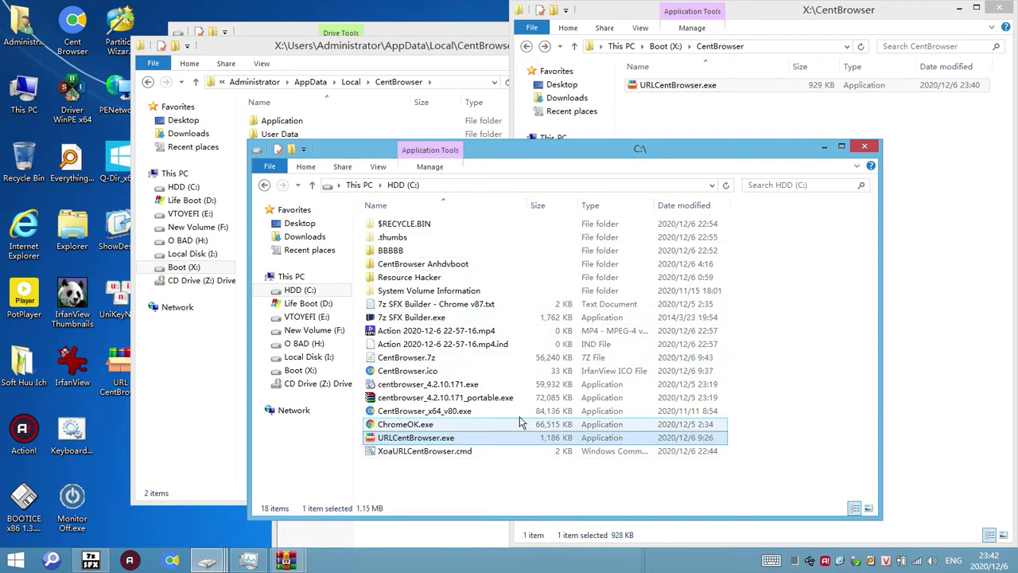
{"action": "left_click", "coordinate": [414, 428]}
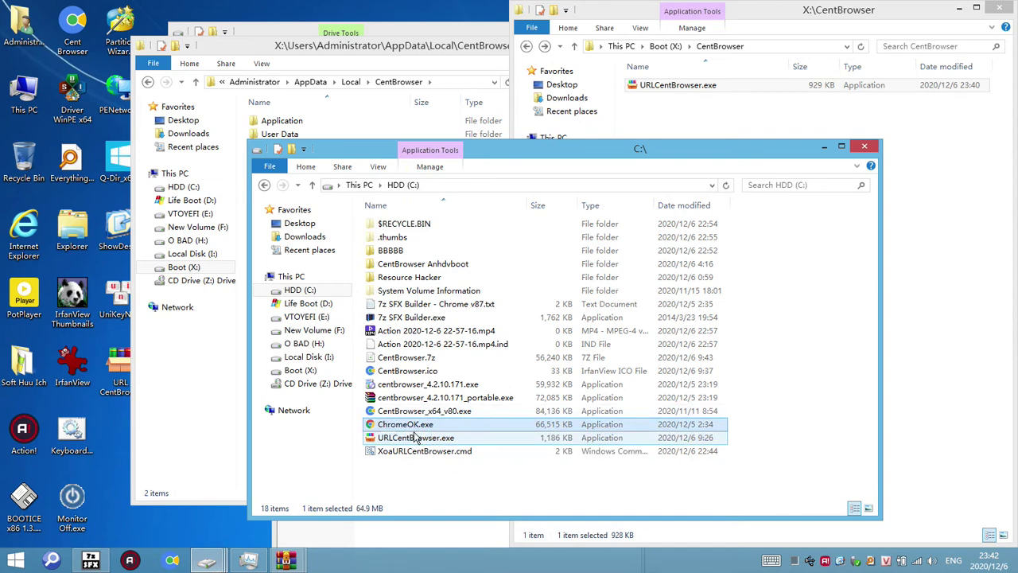
{"action": "left_click", "coordinate": [441, 439]}
{"action": "left_click", "coordinate": [444, 452], "text": "shift"}
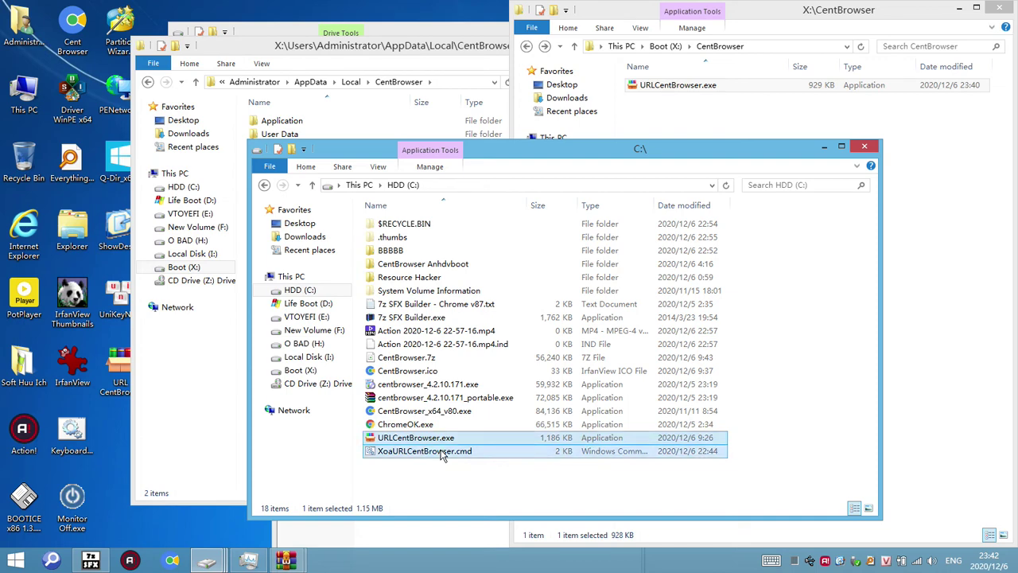
{"action": "left_click", "coordinate": [436, 451]}
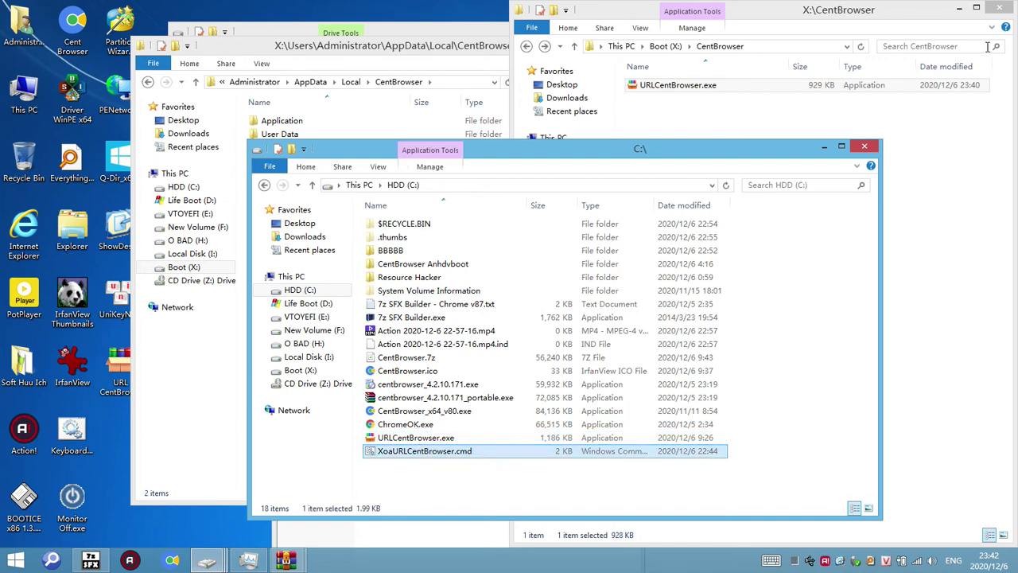
{"action": "left_click", "coordinate": [958, 8]}
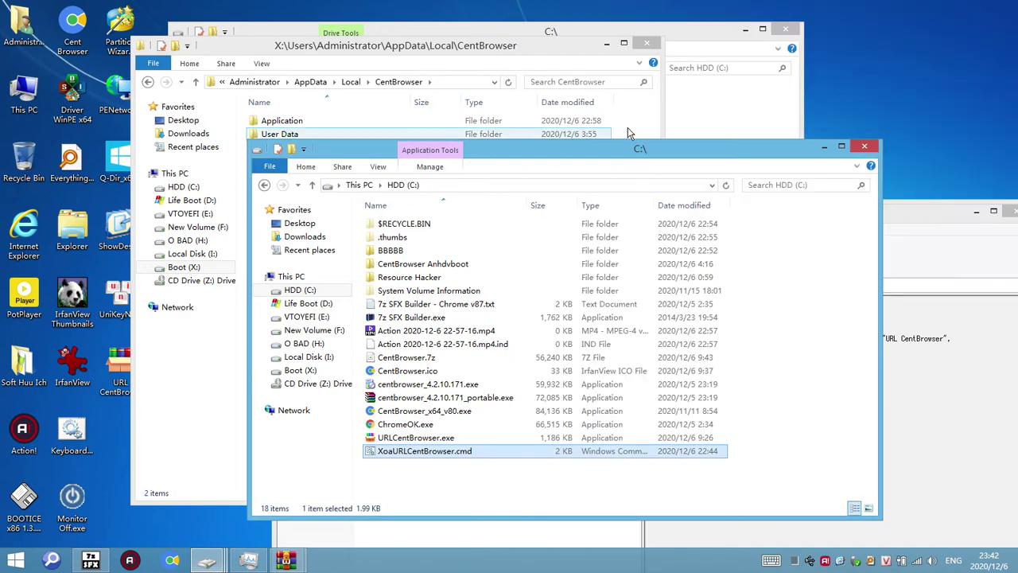
{"action": "left_click_drag", "start_coordinate": [603, 151], "coordinate": [772, 93]}
{"action": "left_click_drag", "start_coordinate": [500, 47], "coordinate": [389, 55]}
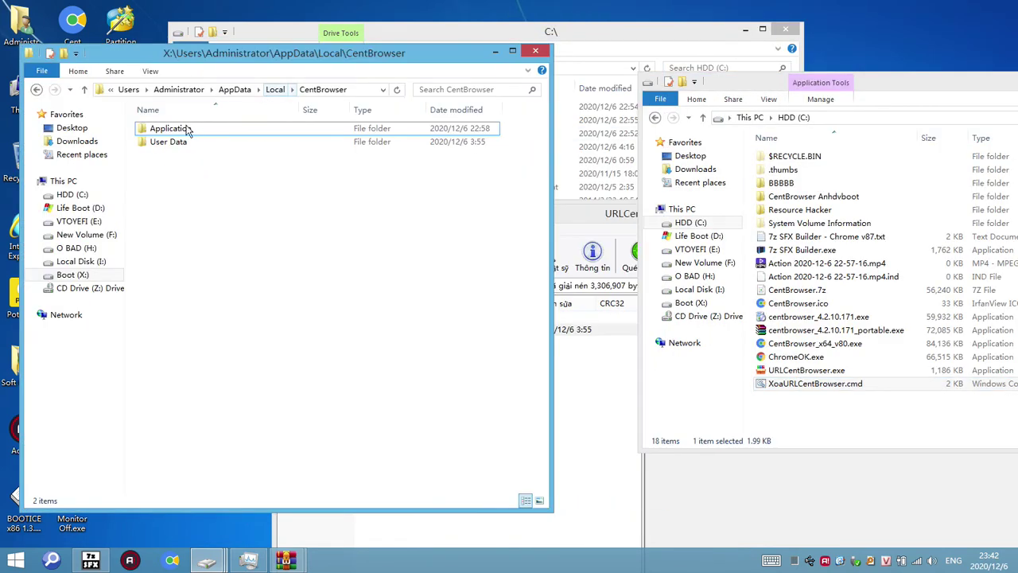
Step: Open XoaURLCentBrowser.cmd in Notepad for reading and highlight its command that deletes the Preferences file
{"action": "left_click", "coordinate": [816, 385]}
{"action": "right_click", "coordinate": [816, 385]}
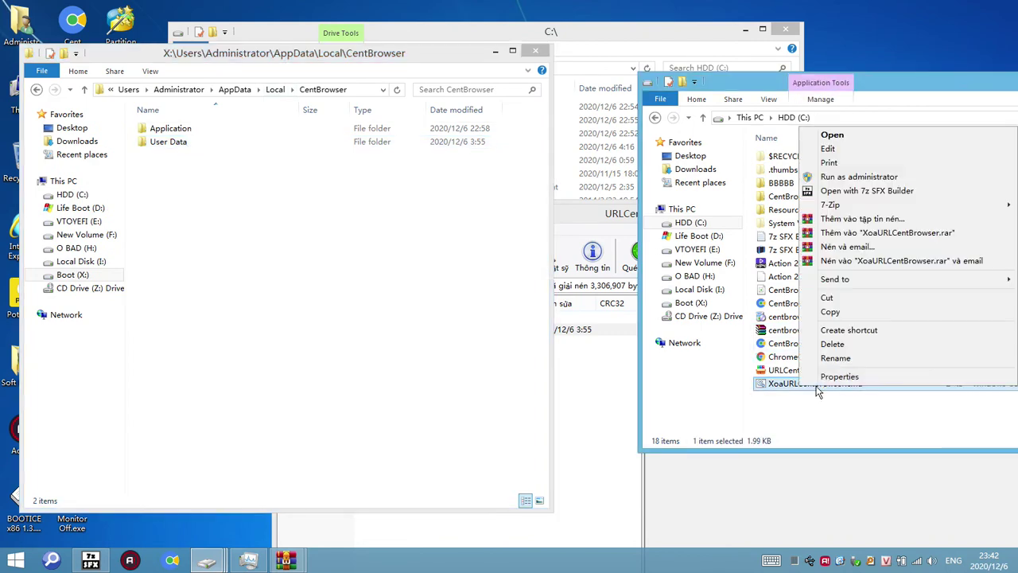
{"action": "left_click", "coordinate": [828, 149]}
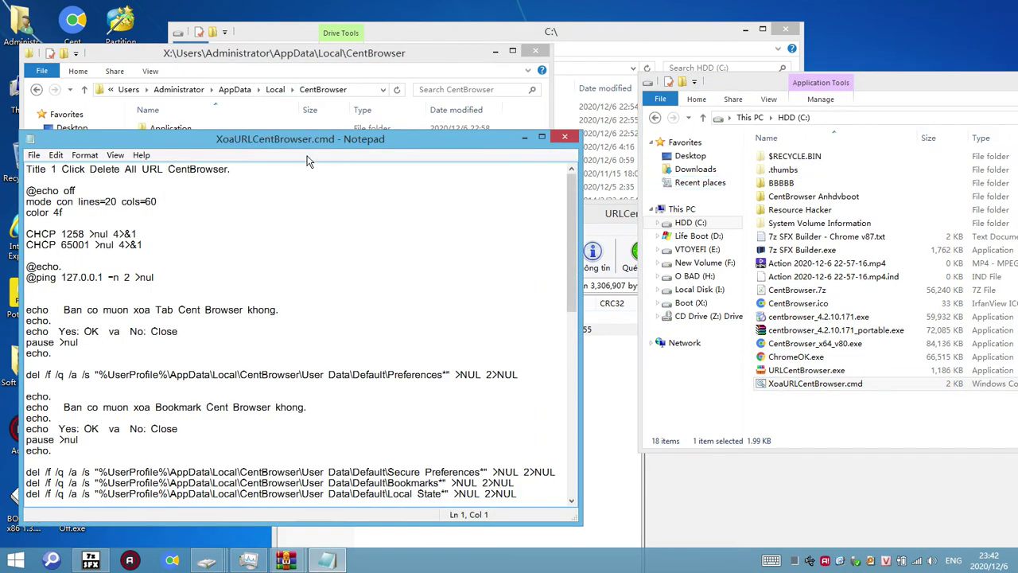
{"action": "left_click_drag", "start_coordinate": [305, 138], "coordinate": [741, 82]}
{"action": "scroll", "coordinate": [654, 213], "scroll_direction": "down", "scroll_amount": 3}
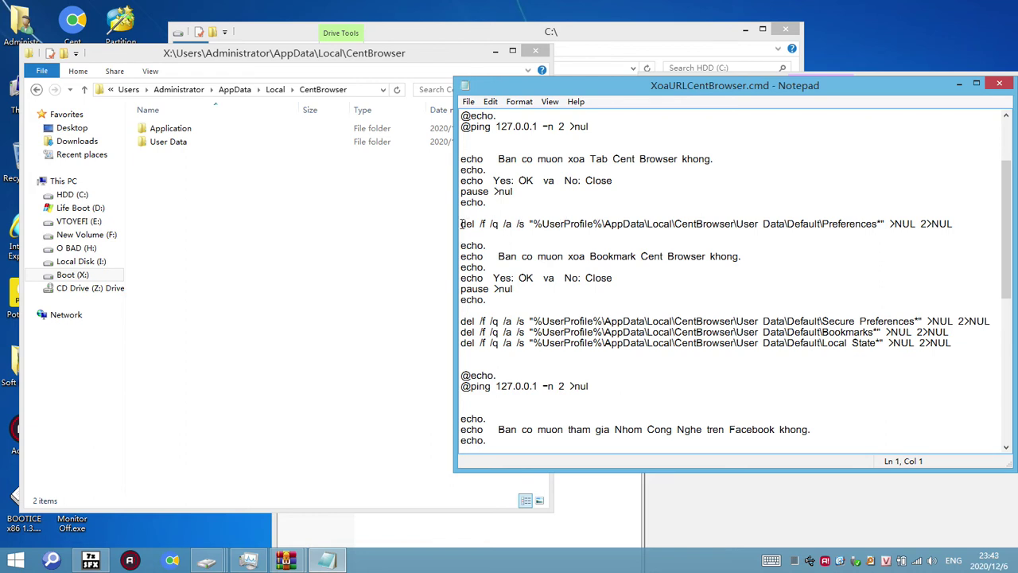
{"action": "left_click_drag", "start_coordinate": [461, 223], "coordinate": [882, 225]}
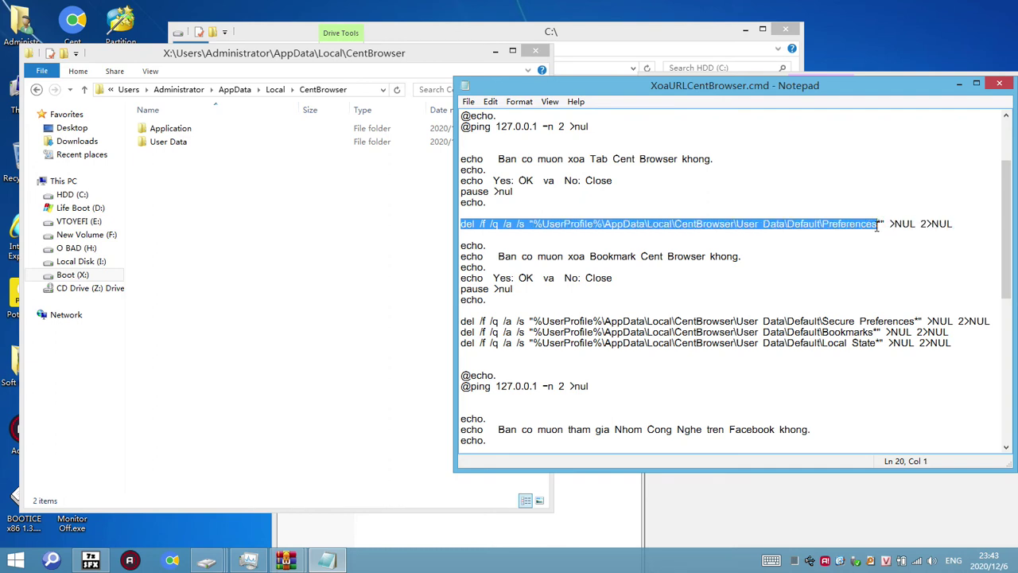
Step: Open the User Data\Default folder, enlarge its window beside the script, and select the Preferences file
{"action": "double_click", "coordinate": [174, 145]}
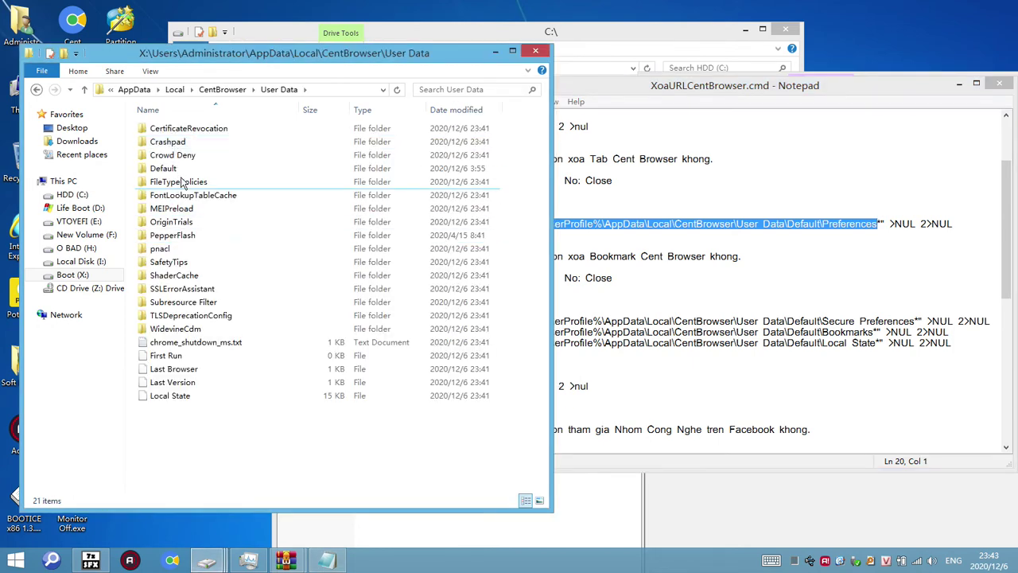
{"action": "double_click", "coordinate": [167, 169]}
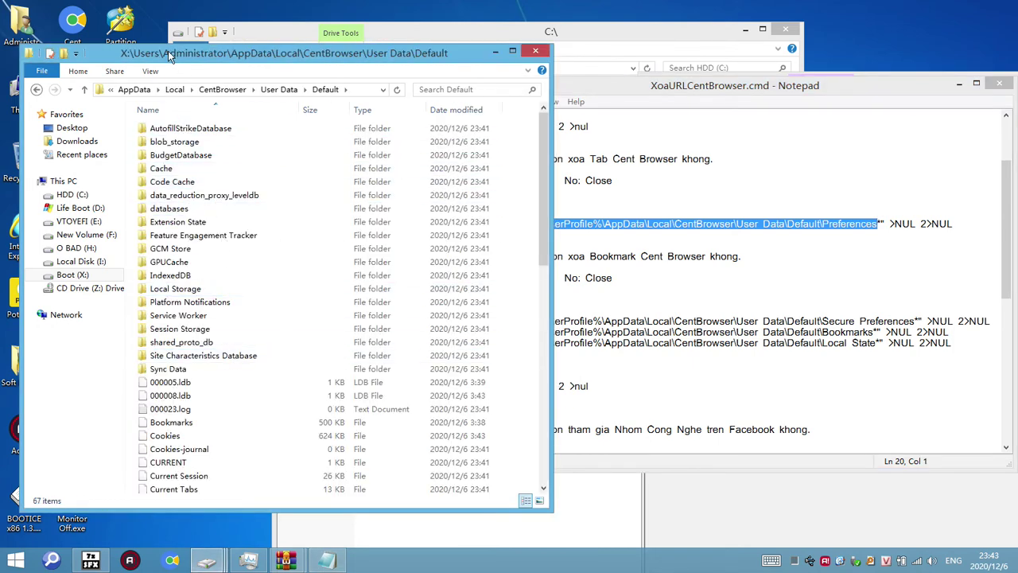
{"action": "left_click_drag", "start_coordinate": [168, 51], "coordinate": [152, 10]}
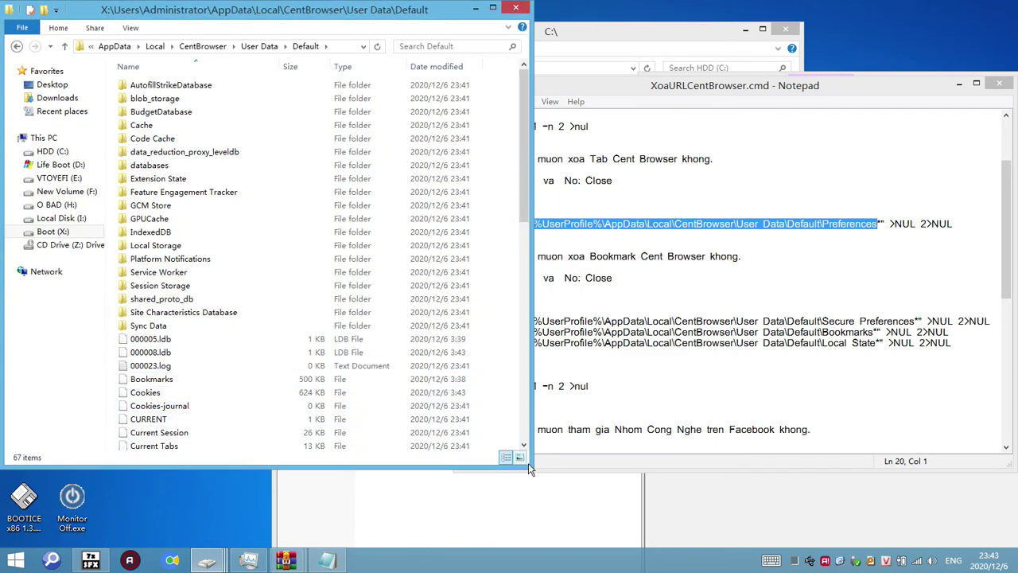
{"action": "left_click_drag", "start_coordinate": [531, 469], "coordinate": [523, 542]}
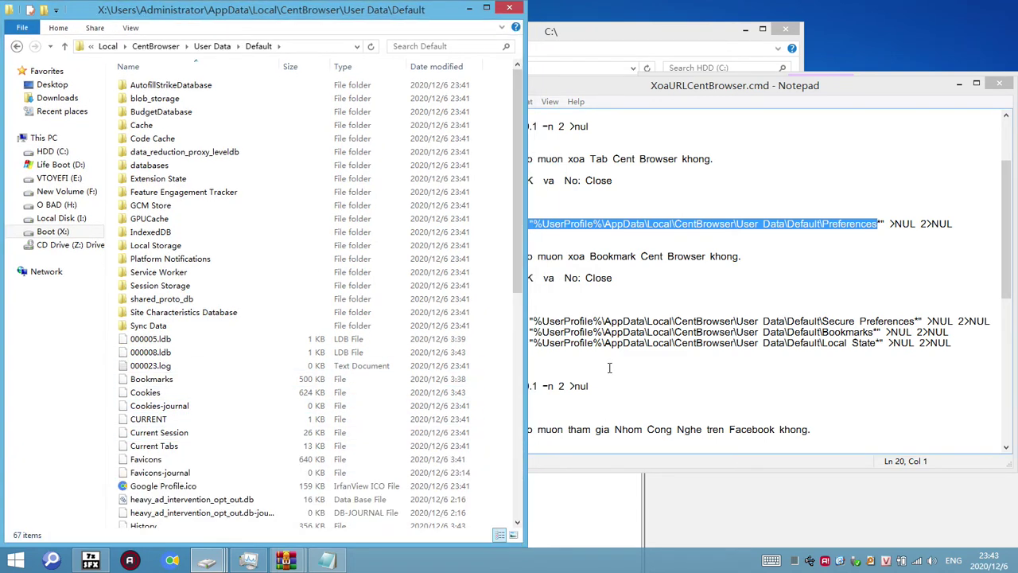
{"action": "type", "text": "pr"}
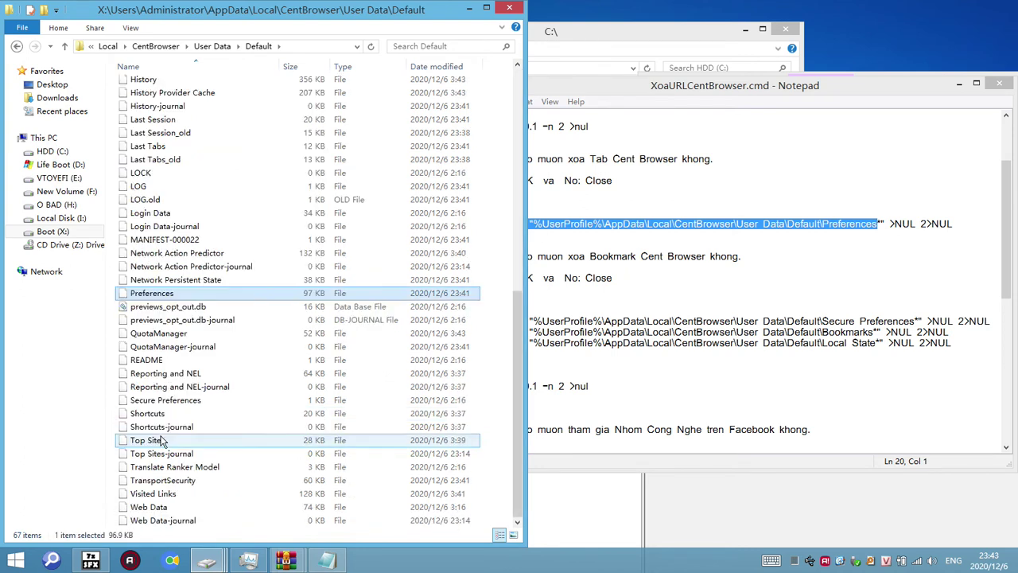
{"action": "left_click", "coordinate": [274, 307]}
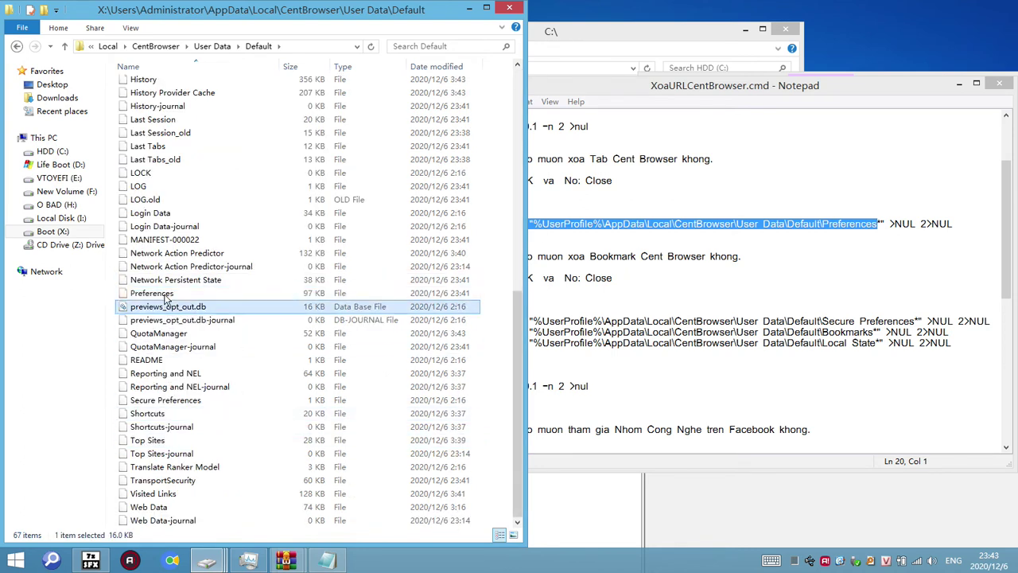
{"action": "left_click", "coordinate": [290, 295]}
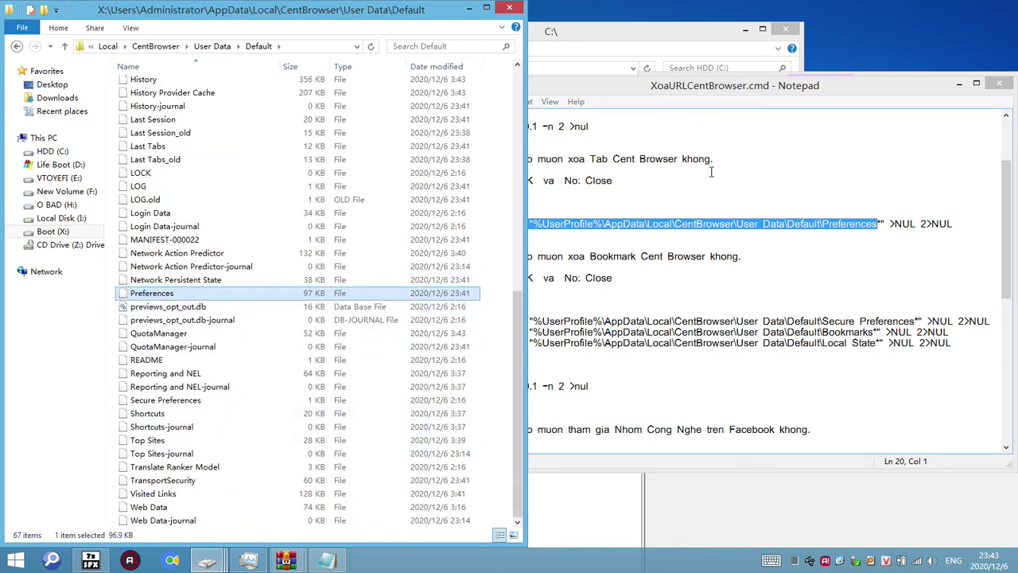
Step: Minimize the script in Notepad, run XoaURLCentBrowser.cmd from C:\, and move its console clear of the Default folder window
{"action": "left_click", "coordinate": [721, 79]}
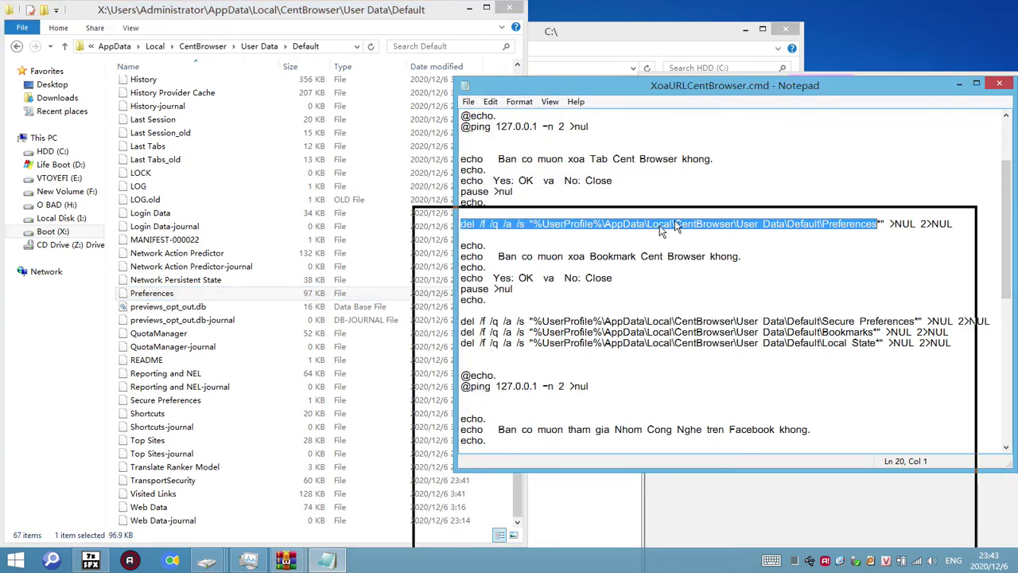
{"action": "left_click_drag", "start_coordinate": [660, 231], "coordinate": [646, 231]}
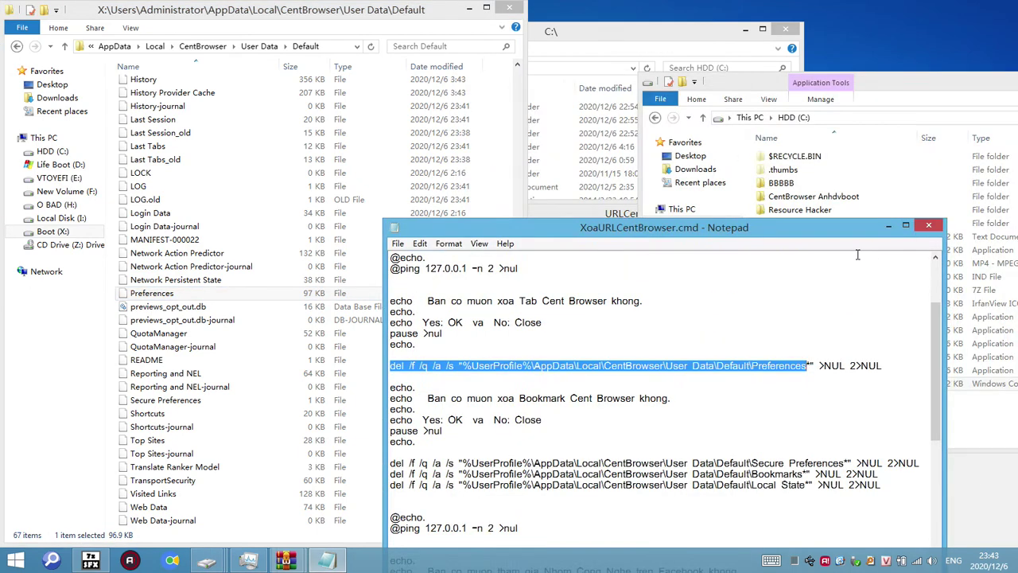
{"action": "left_click", "coordinate": [889, 227]}
{"action": "double_click", "coordinate": [852, 383]}
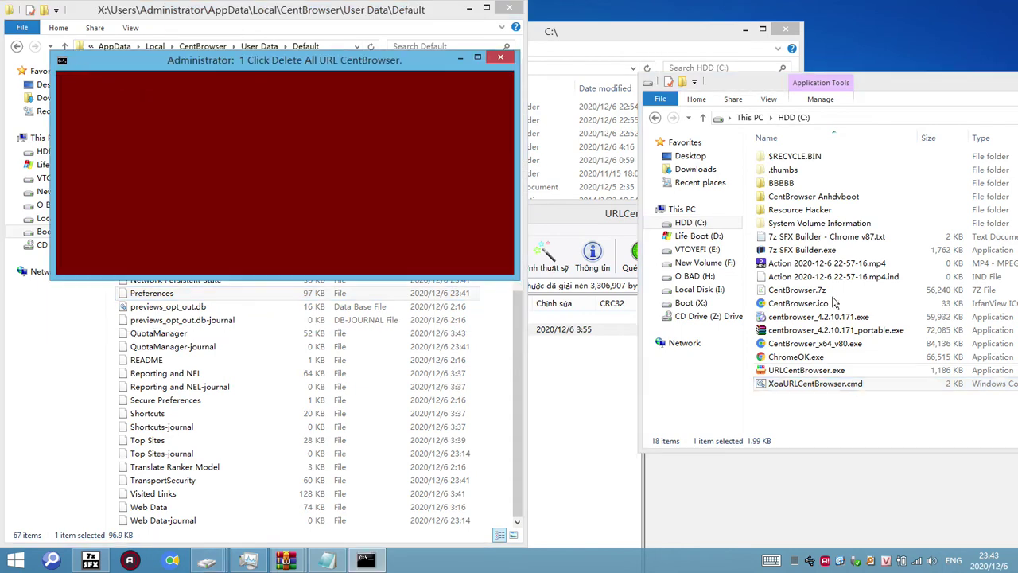
{"action": "left_click_drag", "start_coordinate": [301, 57], "coordinate": [784, 130]}
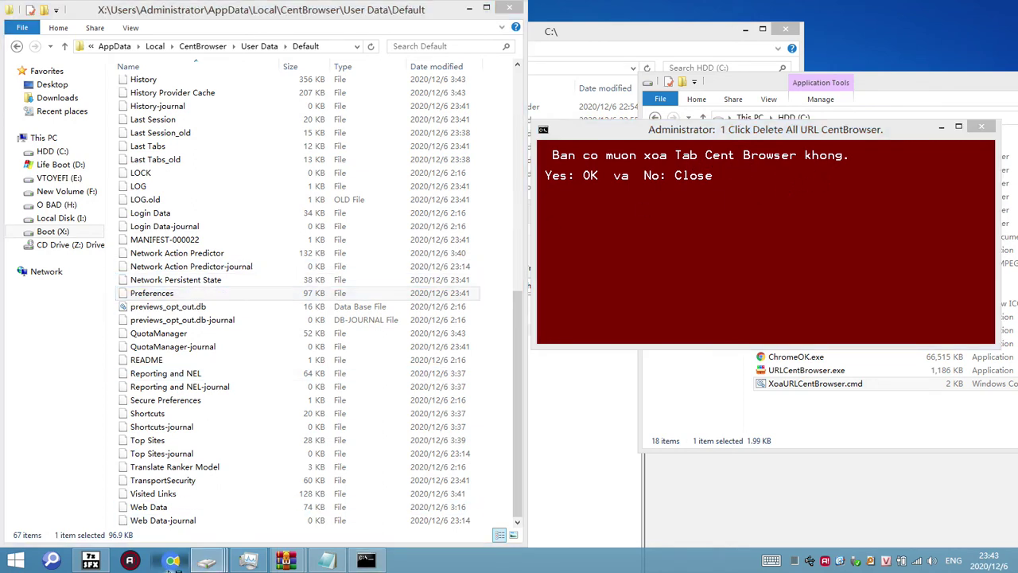
Step: Open Cent Browser and look through all the tabs it restores, including the Bookmarks page
{"action": "left_click", "coordinate": [171, 560]}
{"action": "left_click", "coordinate": [191, 11]}
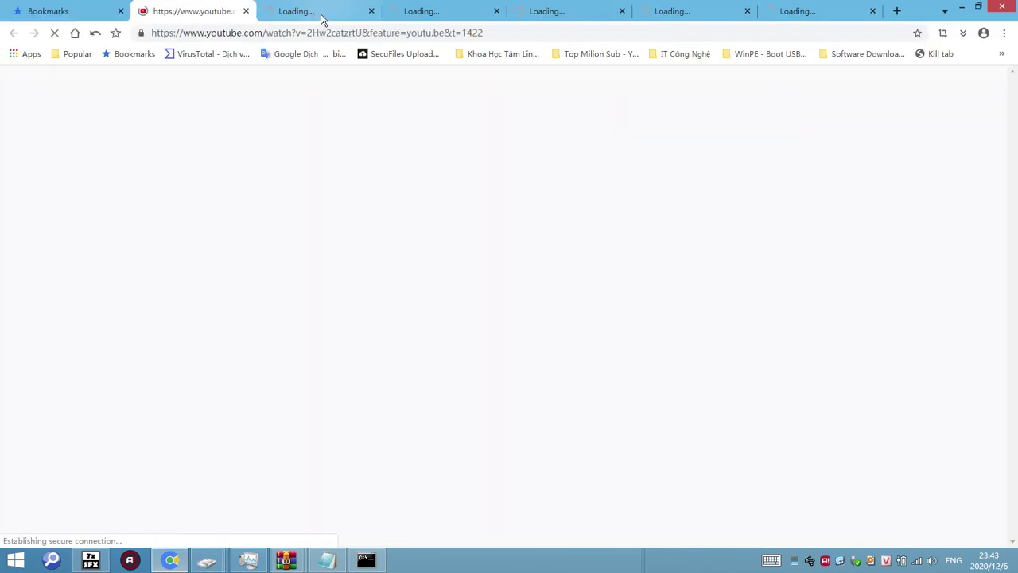
{"action": "left_click", "coordinate": [320, 14]}
{"action": "left_click", "coordinate": [443, 11]}
{"action": "left_click", "coordinate": [568, 11]}
{"action": "left_click", "coordinate": [692, 11]}
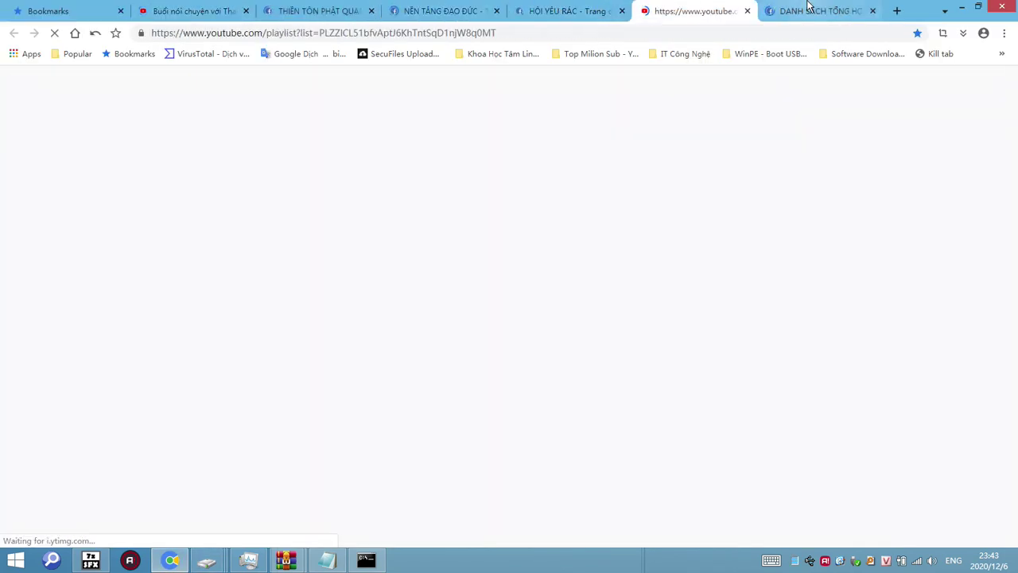
{"action": "left_click", "coordinate": [811, 11]}
{"action": "left_click", "coordinate": [692, 12]}
{"action": "left_click", "coordinate": [569, 11]}
{"action": "left_click", "coordinate": [443, 11]}
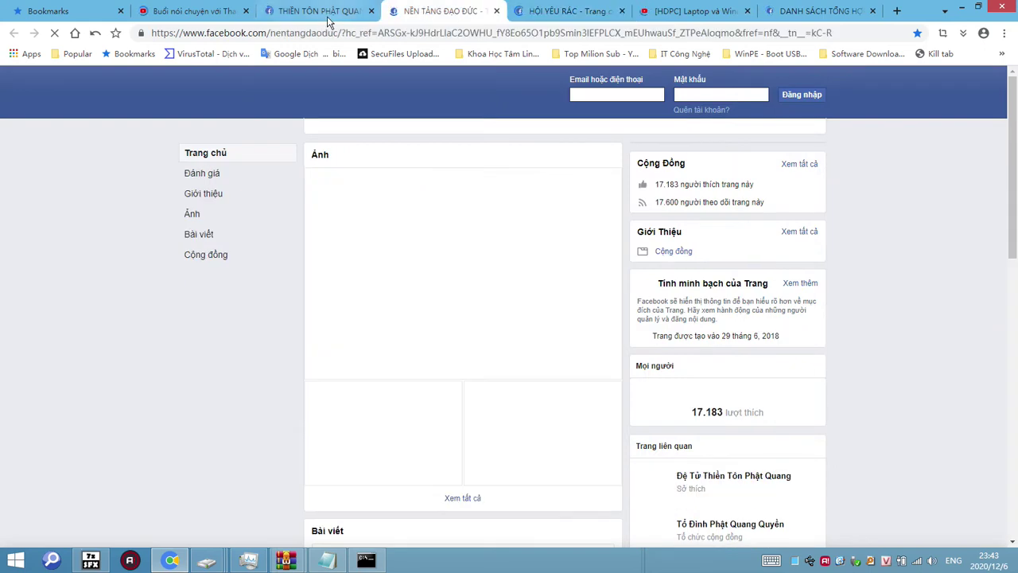
{"action": "left_click", "coordinate": [321, 11]}
{"action": "left_click", "coordinate": [234, 10]}
{"action": "left_click", "coordinate": [98, 13]}
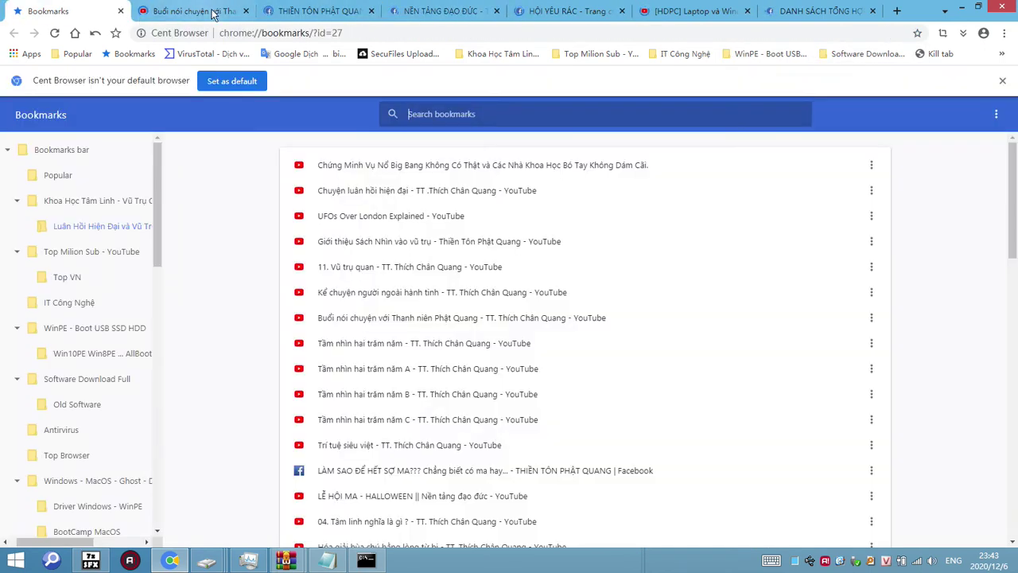
{"action": "left_click", "coordinate": [897, 13]}
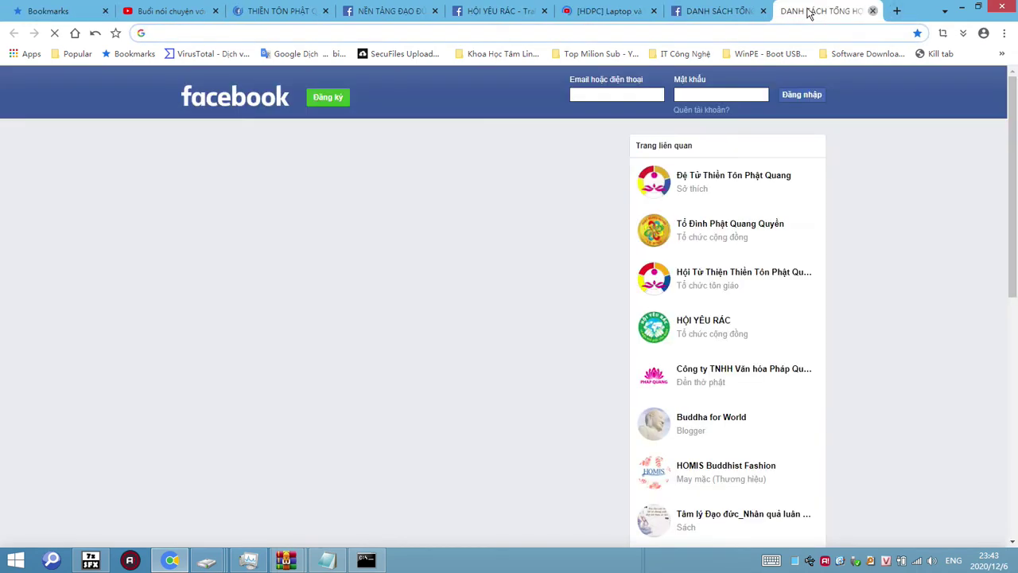
{"action": "left_click", "coordinate": [872, 10]}
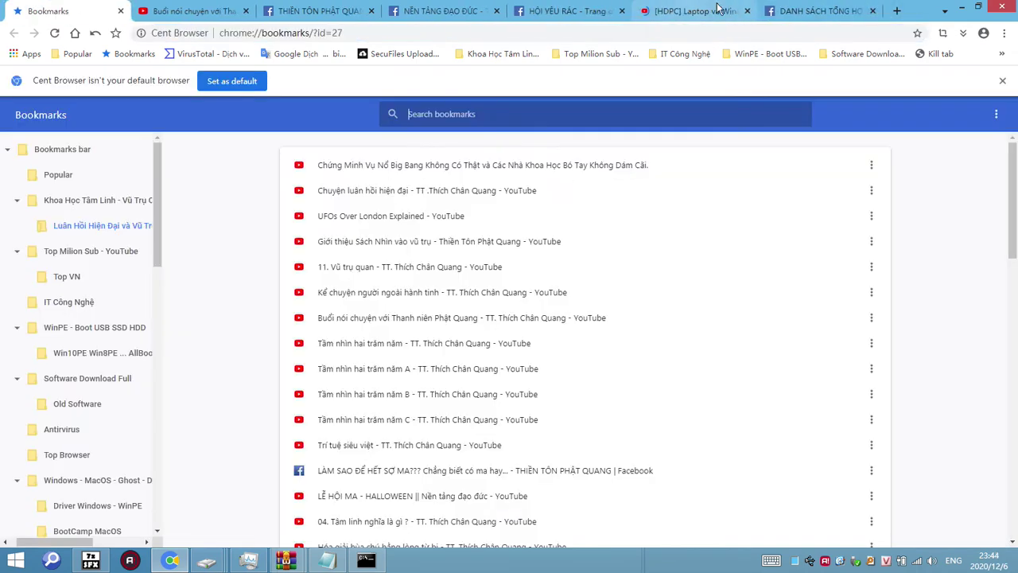
Step: Close Cent Browser and select the Preferences file in the Default folder beside the waiting script console
{"action": "left_click", "coordinate": [1002, 6]}
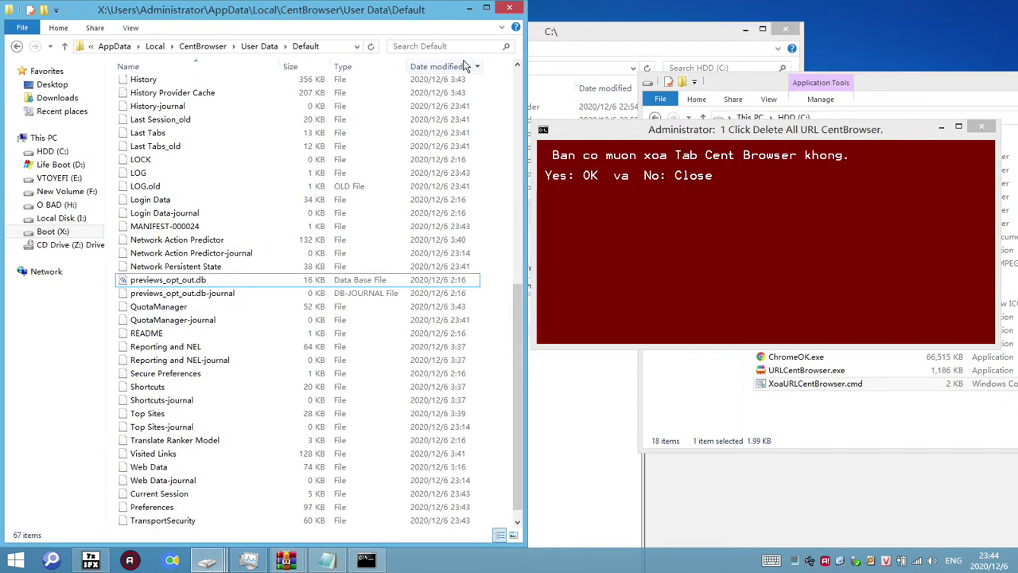
{"action": "left_click", "coordinate": [725, 202]}
{"action": "left_click", "coordinate": [151, 293]}
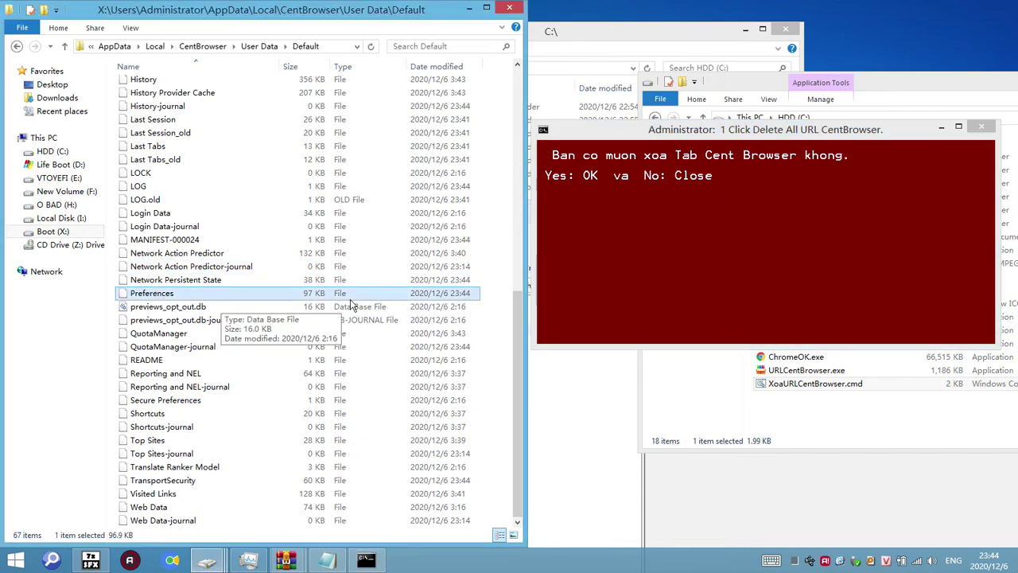
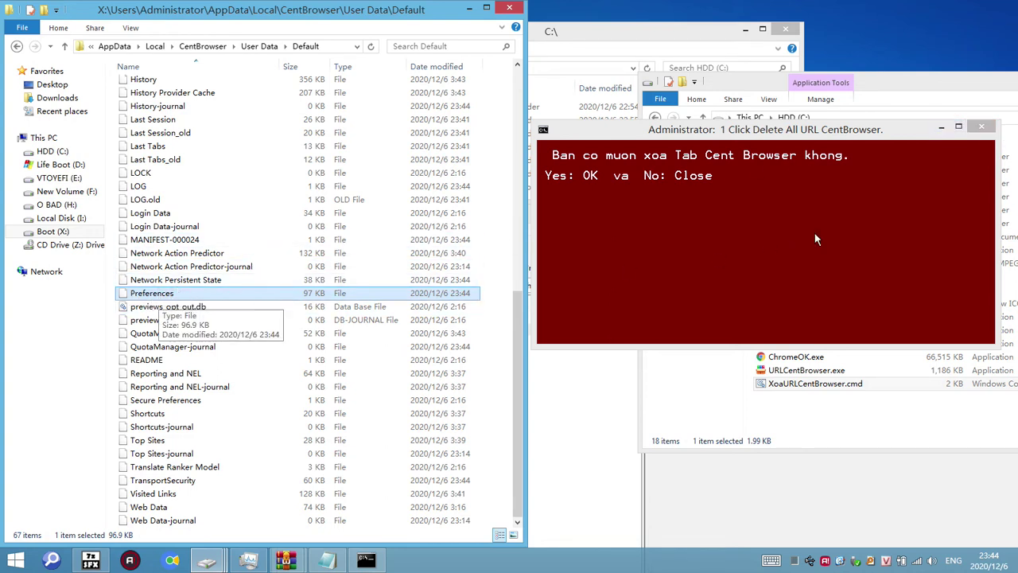
Step: Confirm the tab deletion in the script console and open Cent Browser maximized to check its tabs
{"action": "left_click", "coordinate": [718, 235]}
{"action": "key", "text": "Return"}
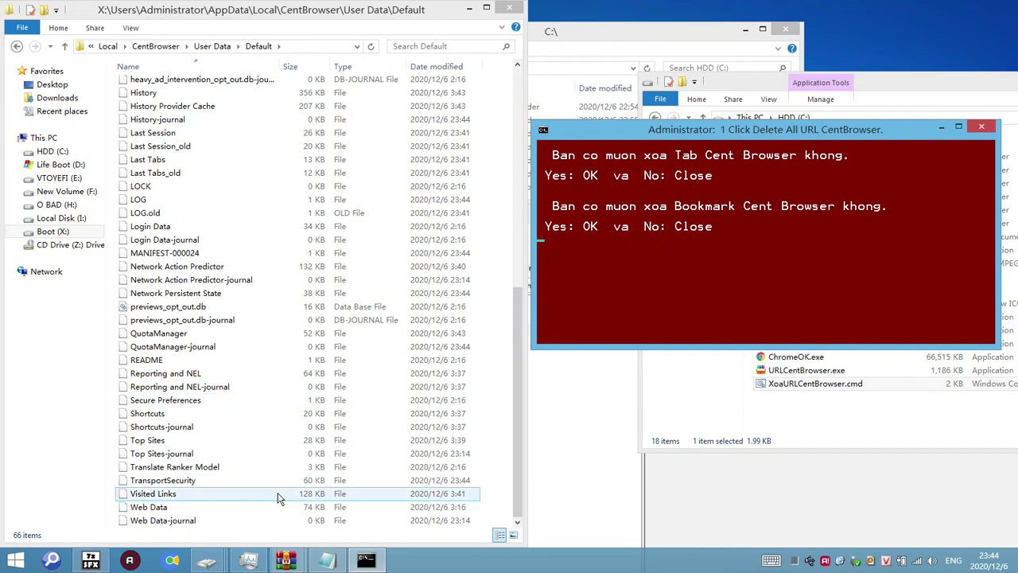
{"action": "left_click", "coordinate": [169, 561]}
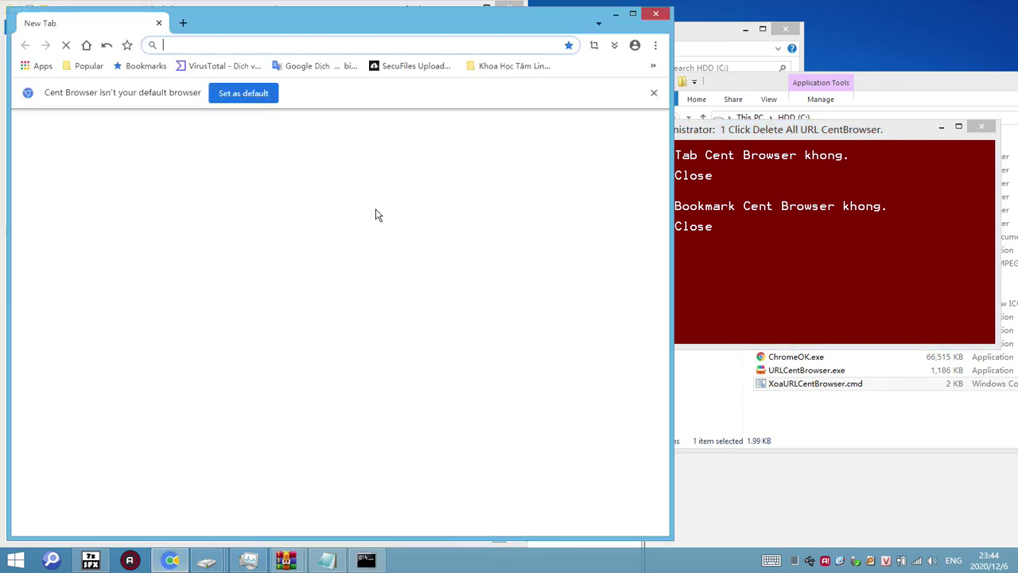
{"action": "left_click", "coordinate": [637, 16]}
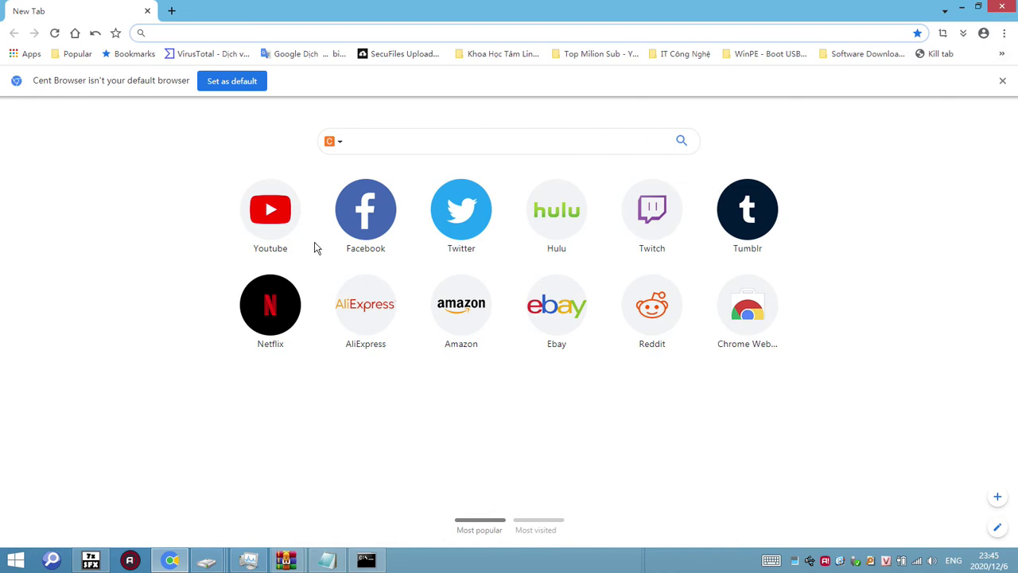
Step: View the browsing history and the bookmarks bar on a new tab, then minimize Cent Browser to return to the script console
{"action": "key", "text": "ctrl+h"}
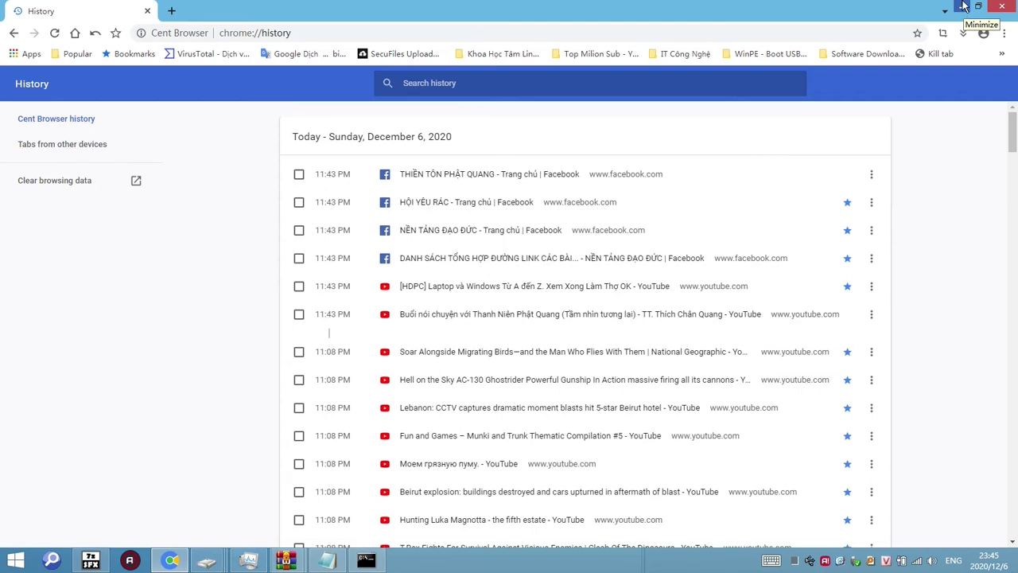
{"action": "left_click", "coordinate": [171, 11]}
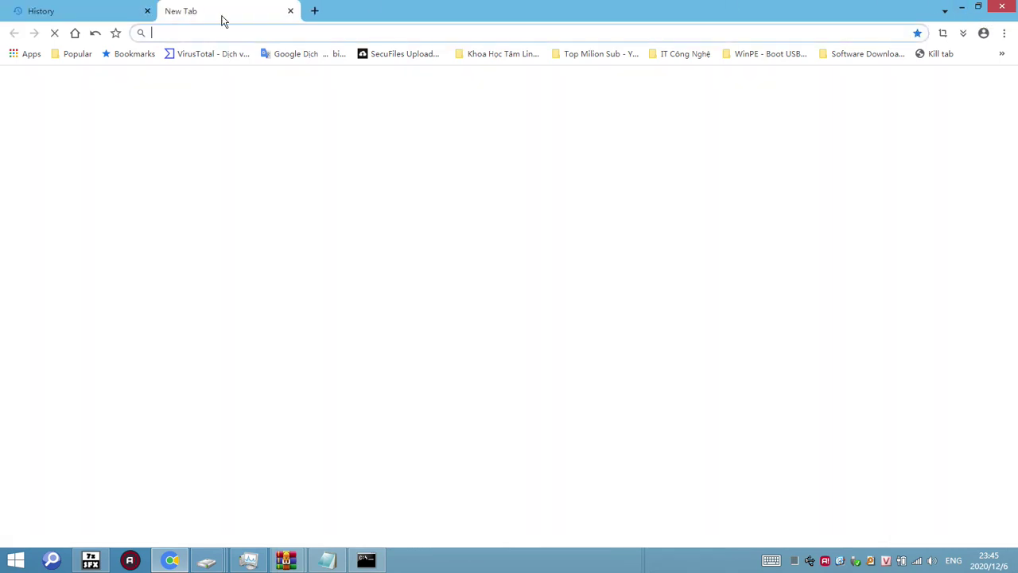
{"action": "left_click", "coordinate": [964, 7]}
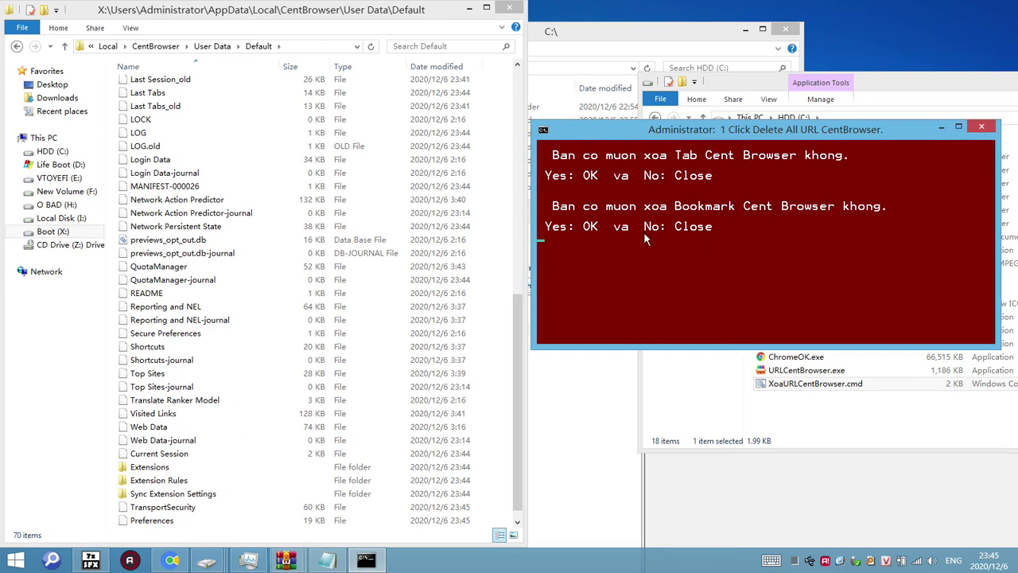
{"action": "left_click", "coordinate": [171, 561]}
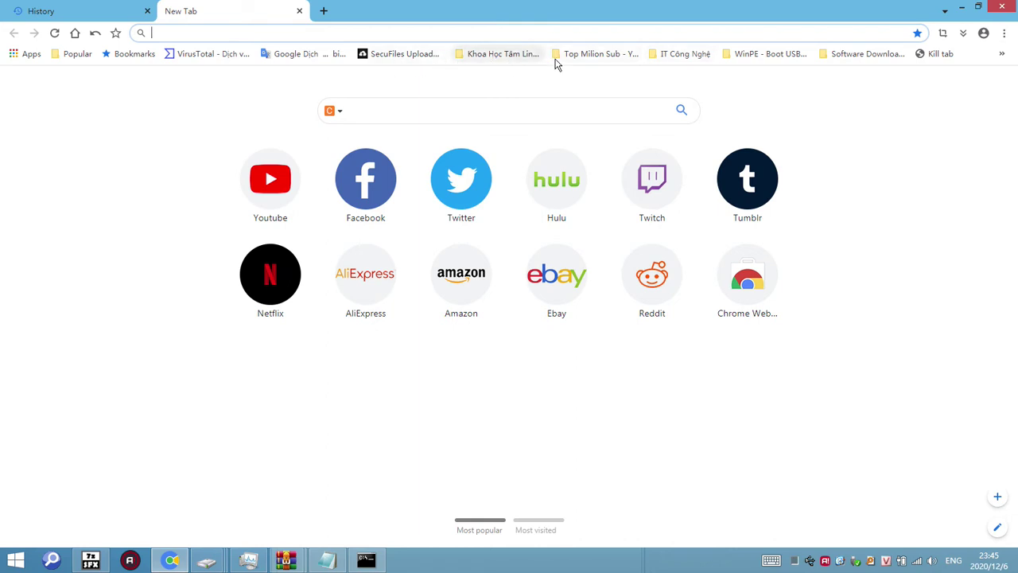
{"action": "left_click", "coordinate": [963, 9]}
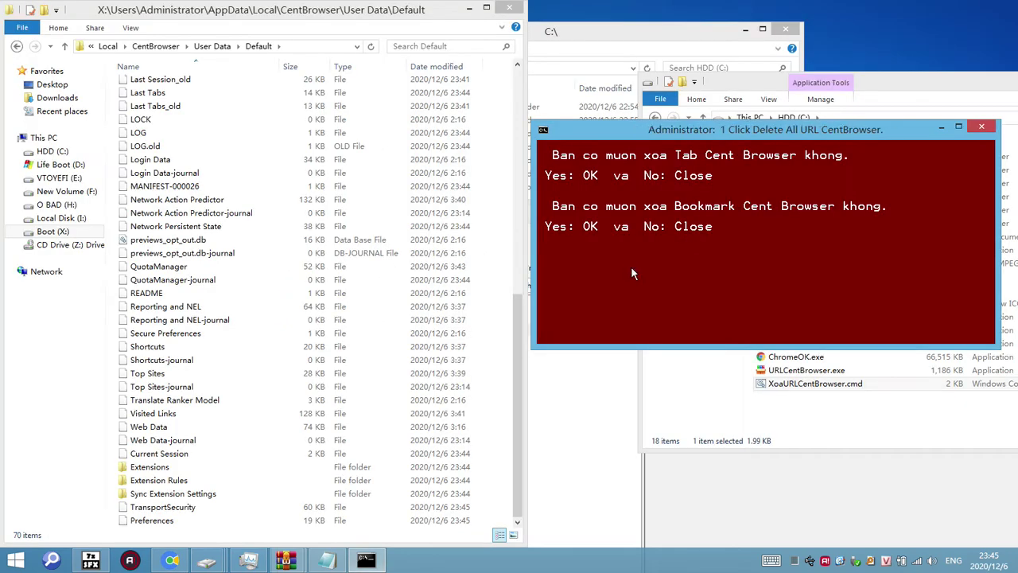
Step: Confirm the bookmark deletion in the script console and look through the files in the Default folder
{"action": "key", "text": "Return"}
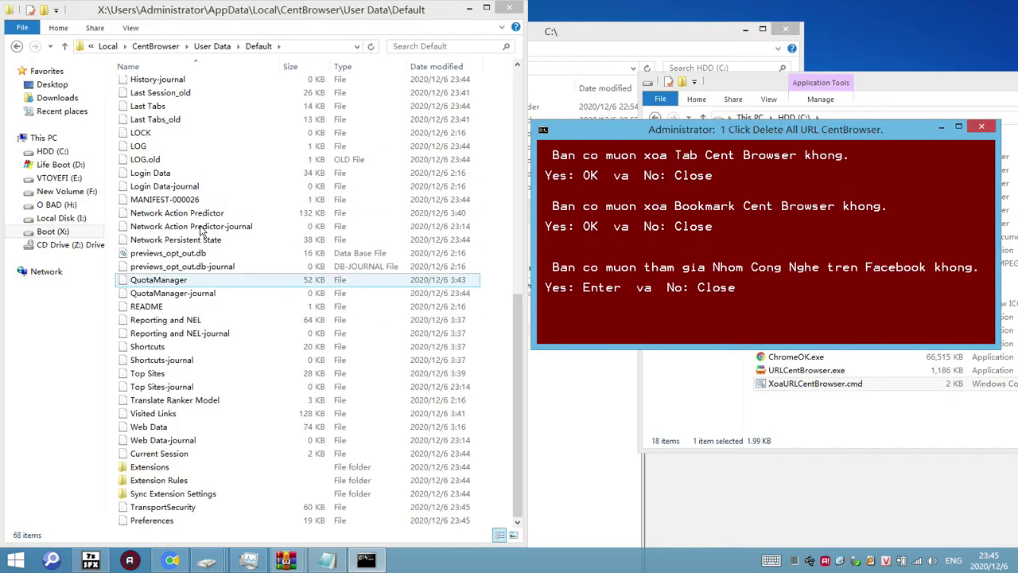
{"action": "left_click", "coordinate": [169, 241]}
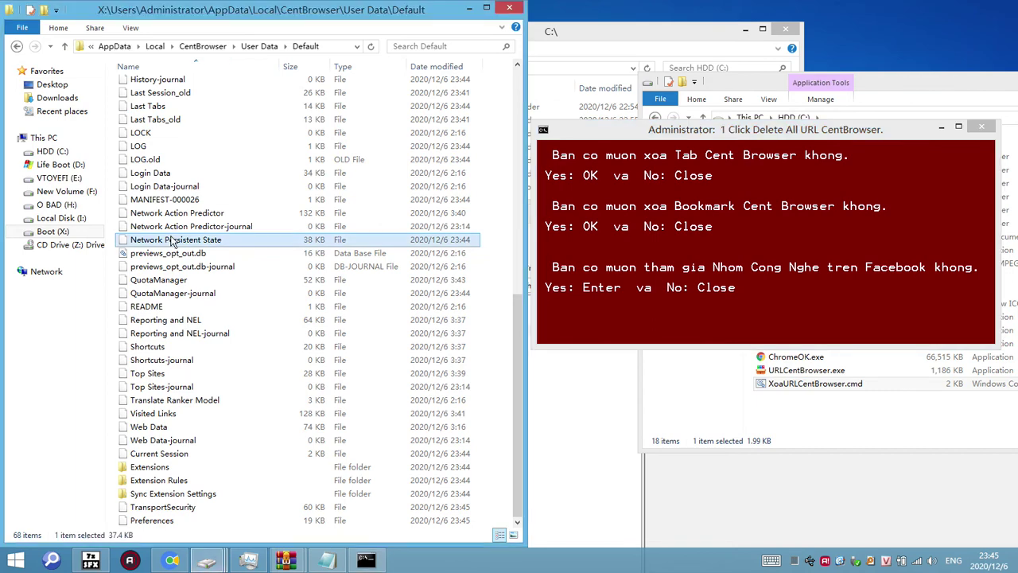
{"action": "scroll", "coordinate": [171, 241], "scroll_direction": "up", "scroll_amount": 7}
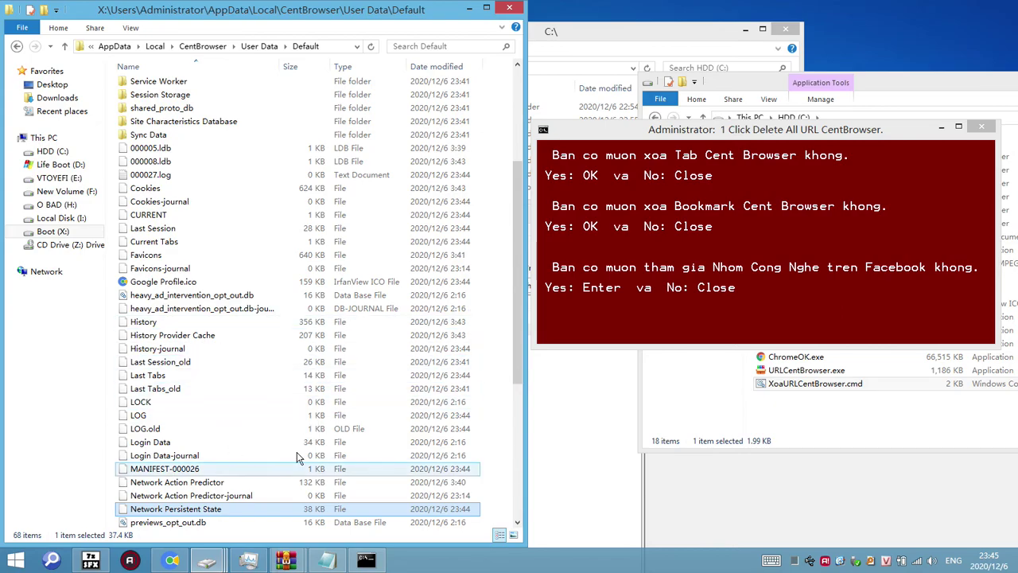
Step: Close and reopen Cent Browser to check its tabs and bookmarks bar after the deletion
{"action": "left_click", "coordinate": [171, 560]}
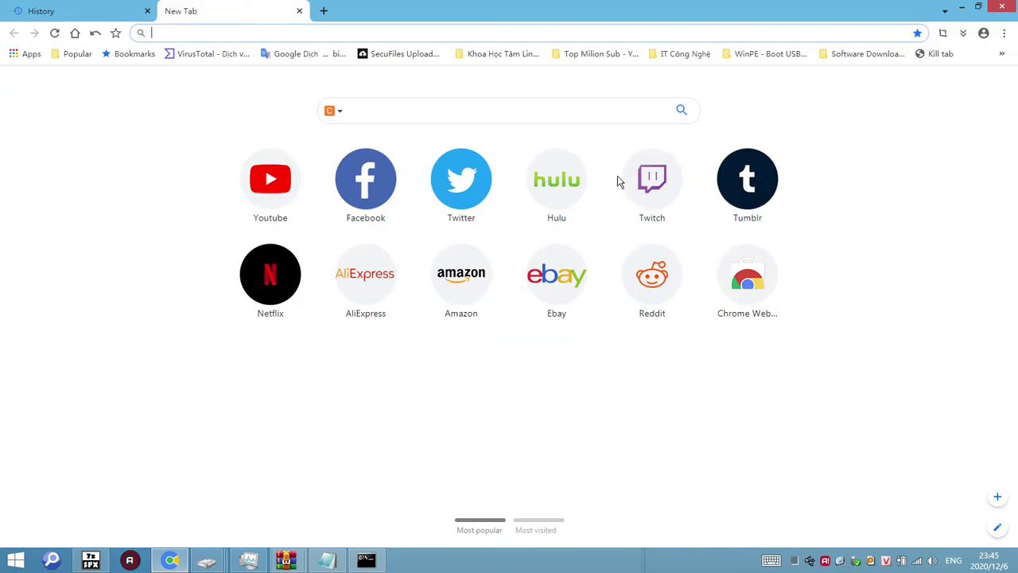
{"action": "left_click", "coordinate": [1002, 7]}
{"action": "left_click", "coordinate": [539, 315]}
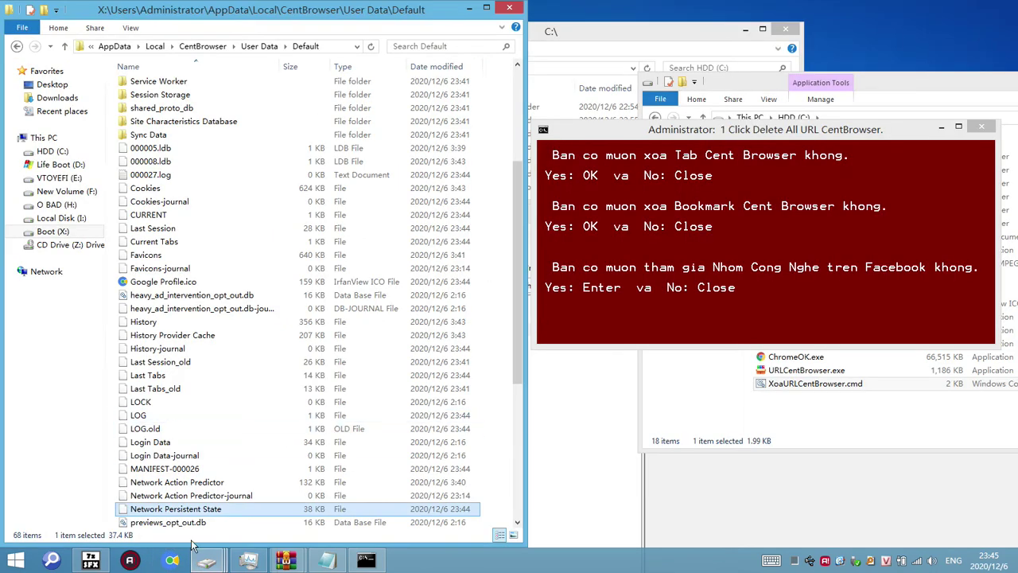
{"action": "left_click", "coordinate": [172, 560]}
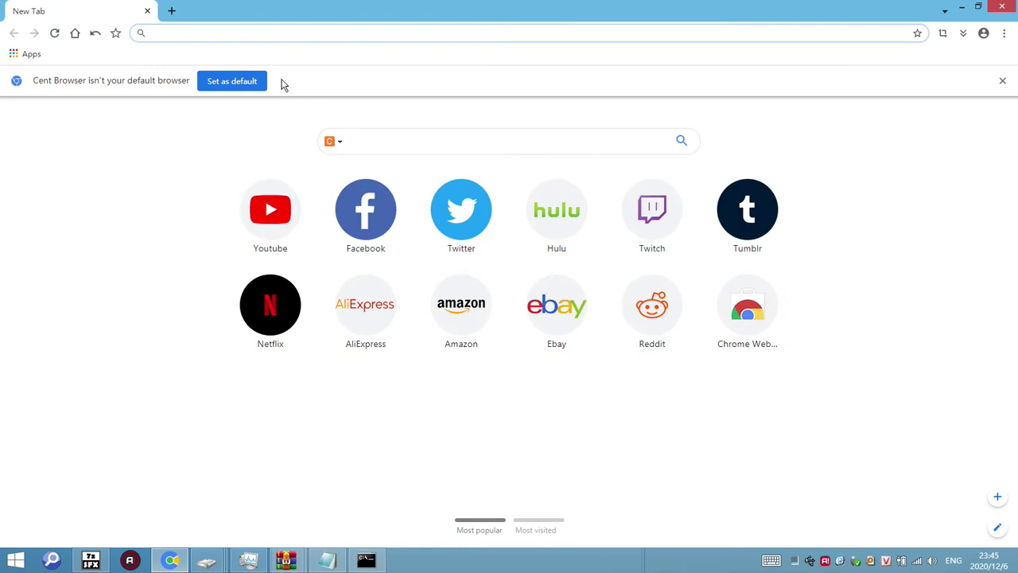
{"action": "left_click", "coordinate": [1003, 33]}
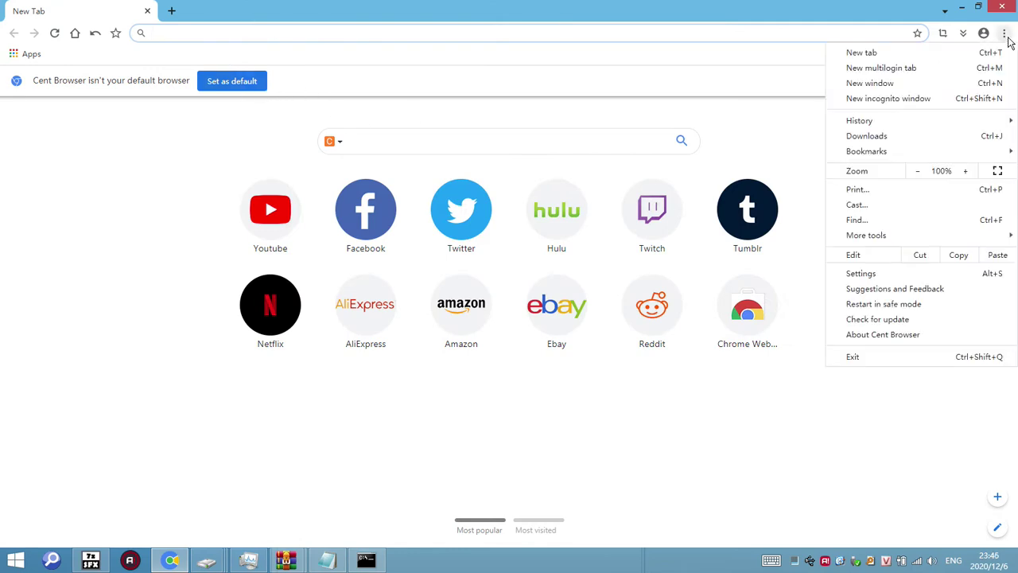
{"action": "left_click", "coordinate": [106, 247]}
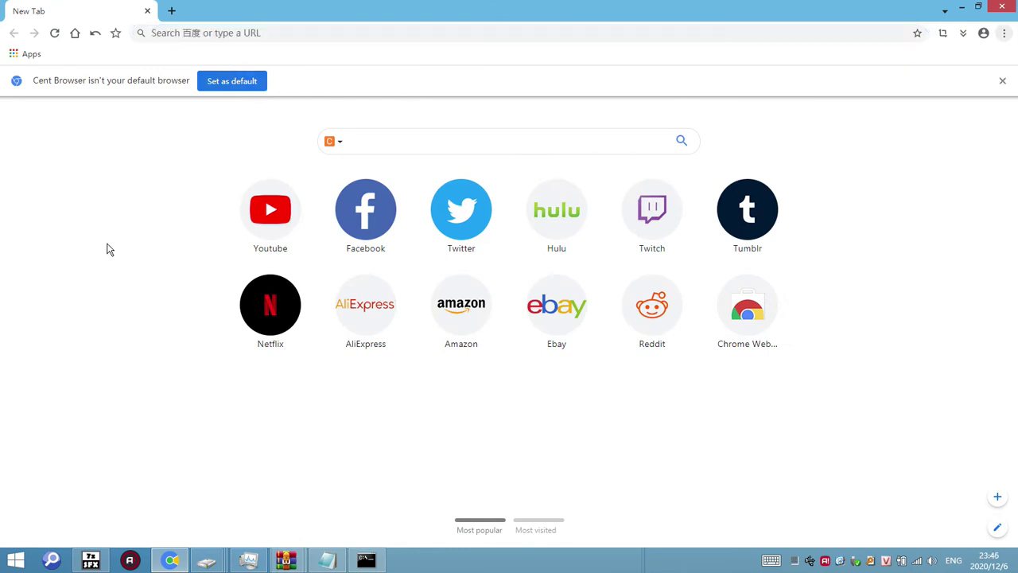
Step: Look through the Cent Browser history page, then minimize the browser to return to the Default folder
{"action": "key", "text": "ctrl+h"}
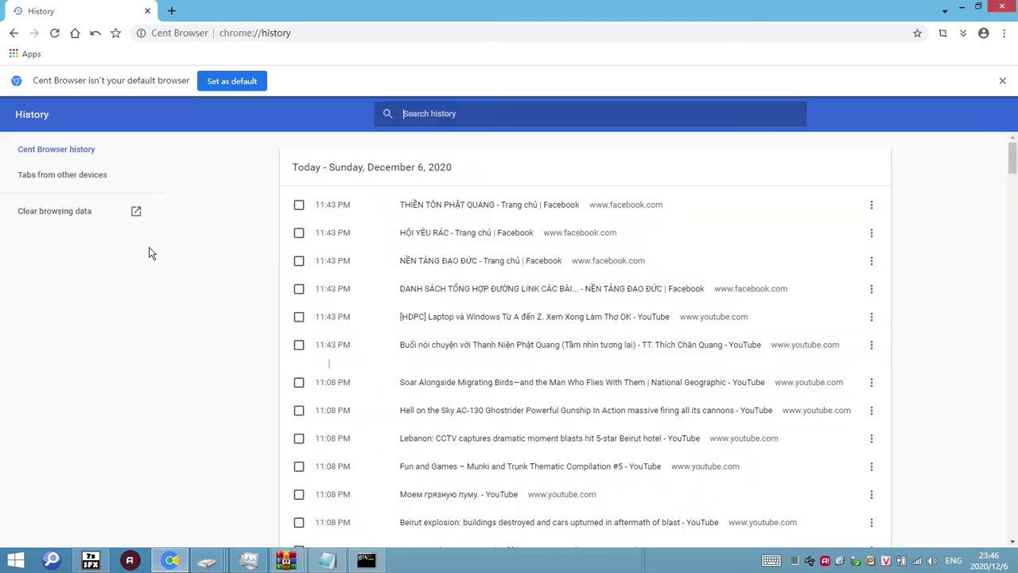
{"action": "scroll", "coordinate": [762, 265], "scroll_direction": "down", "scroll_amount": 20}
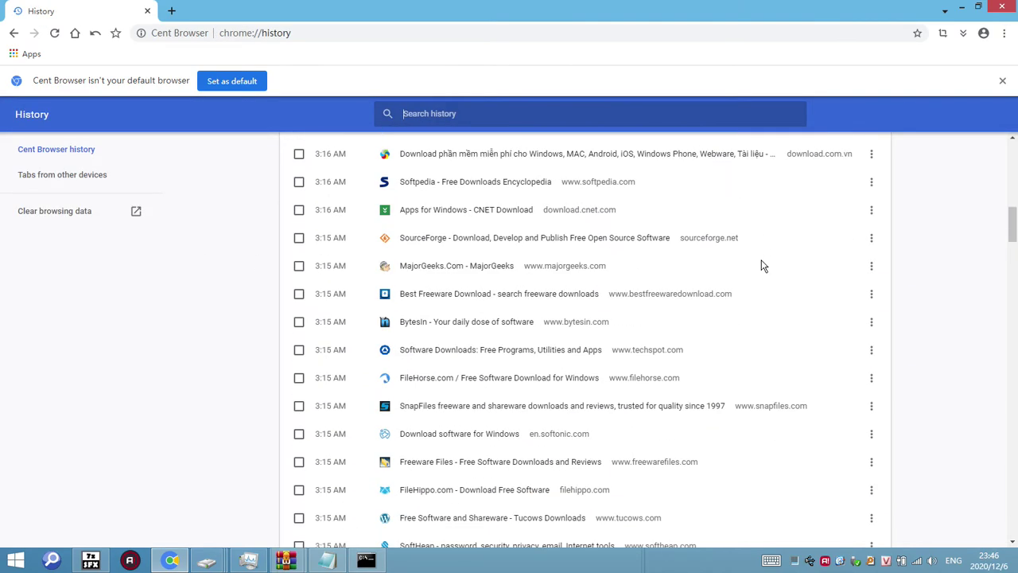
{"action": "scroll", "coordinate": [761, 265], "scroll_direction": "down", "scroll_amount": 15}
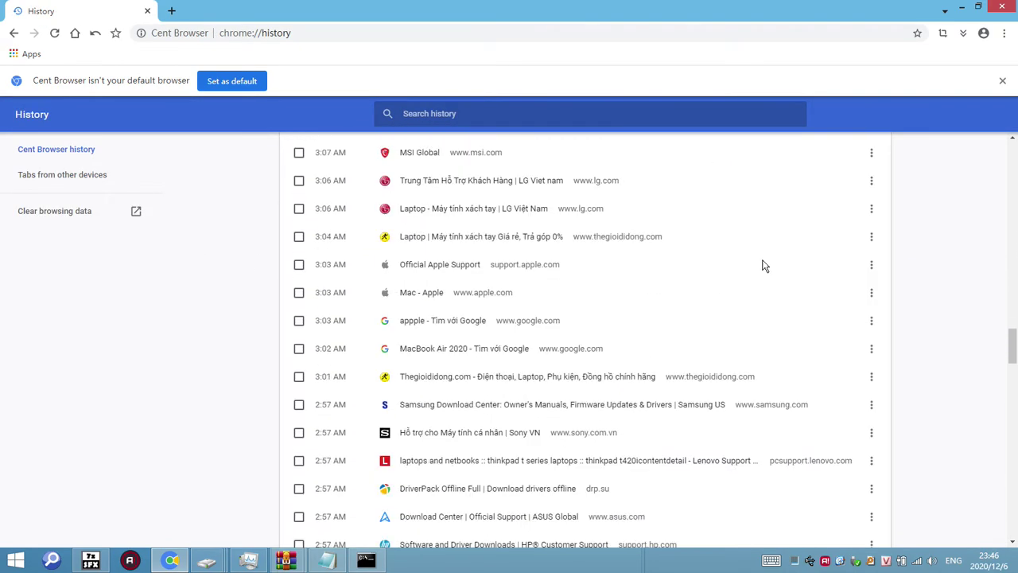
{"action": "scroll", "coordinate": [761, 265], "scroll_direction": "up", "scroll_amount": 3}
{"action": "scroll", "coordinate": [762, 264], "scroll_direction": "up", "scroll_amount": 15}
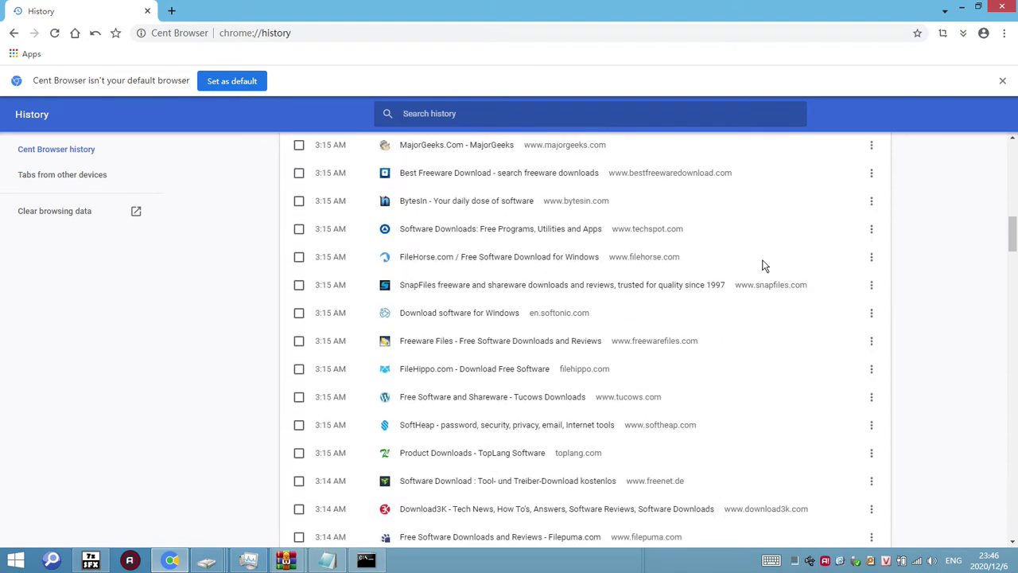
{"action": "left_click", "coordinate": [962, 9]}
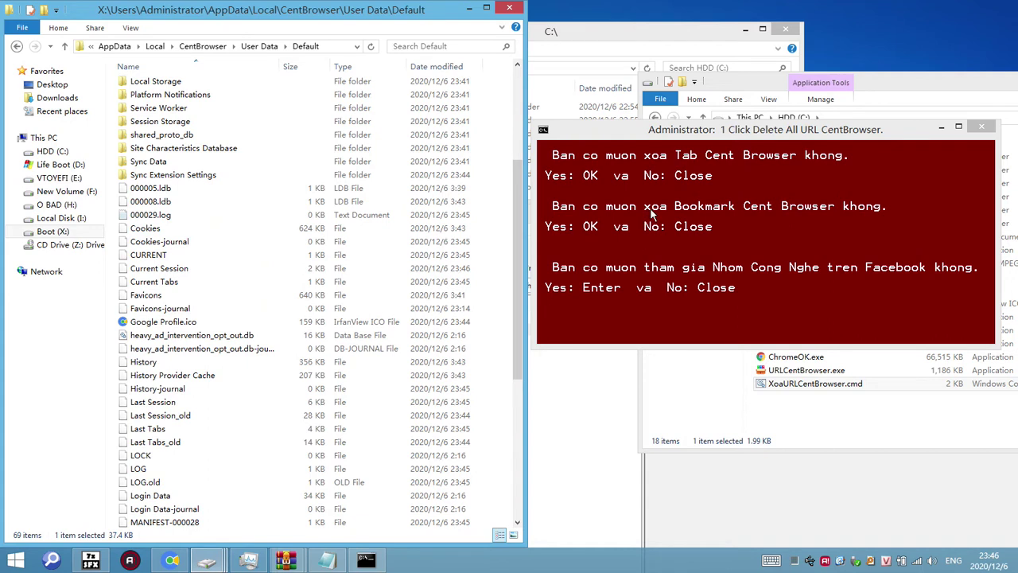
Step: Permanently delete the History file from the Default folder, closing Cent Browser to release the file
{"action": "left_click", "coordinate": [148, 364]}
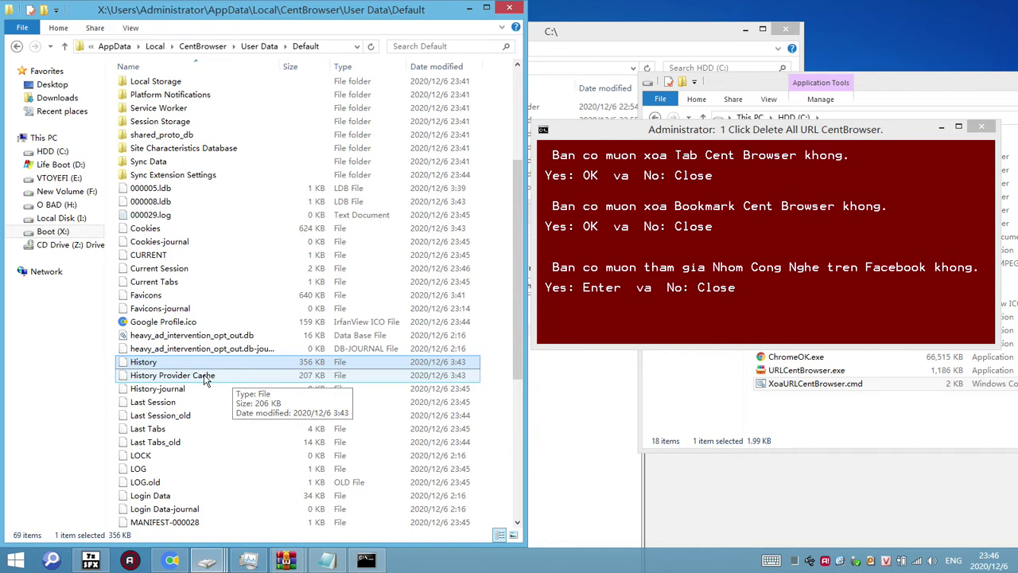
{"action": "right_click", "coordinate": [155, 368]}
{"action": "left_click", "coordinate": [303, 317]}
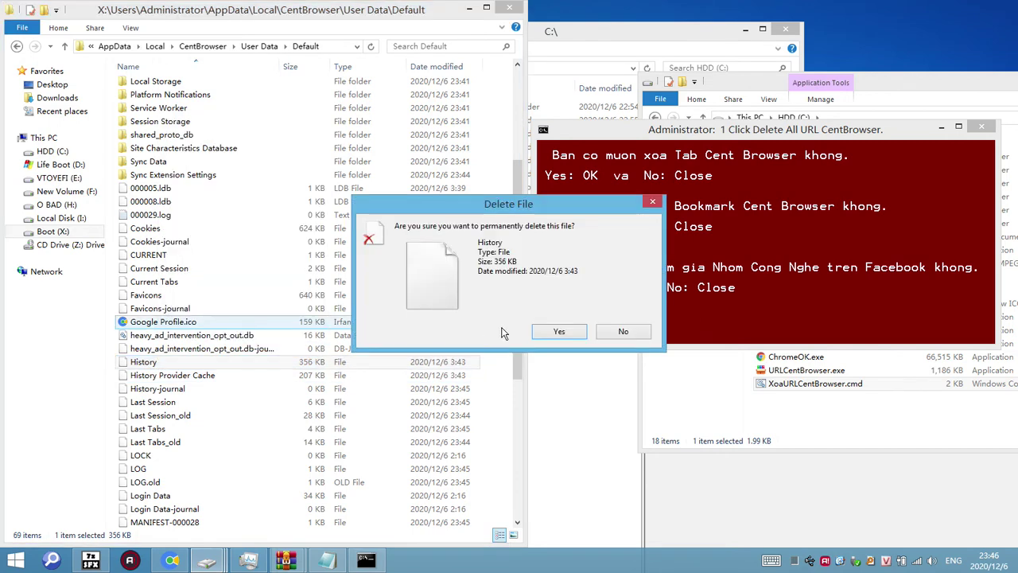
{"action": "left_click", "coordinate": [564, 329]}
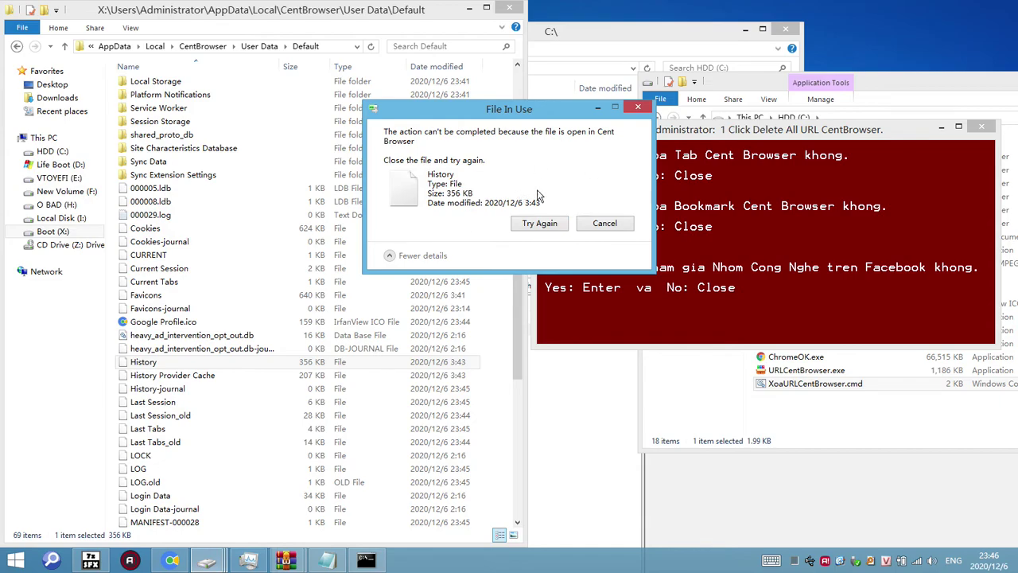
{"action": "left_click", "coordinate": [171, 559]}
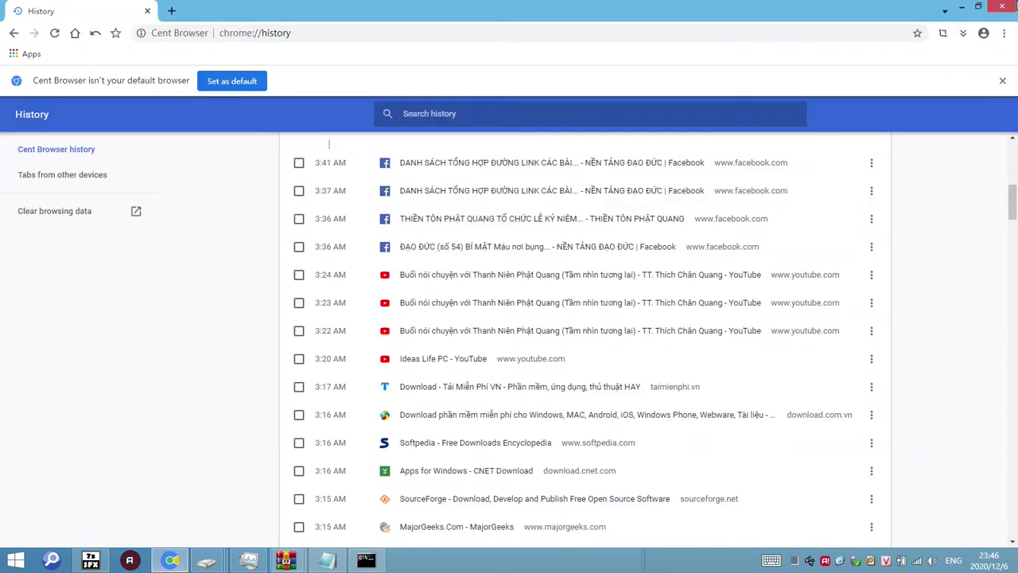
{"action": "left_click", "coordinate": [1006, 8]}
{"action": "left_click", "coordinate": [551, 222]}
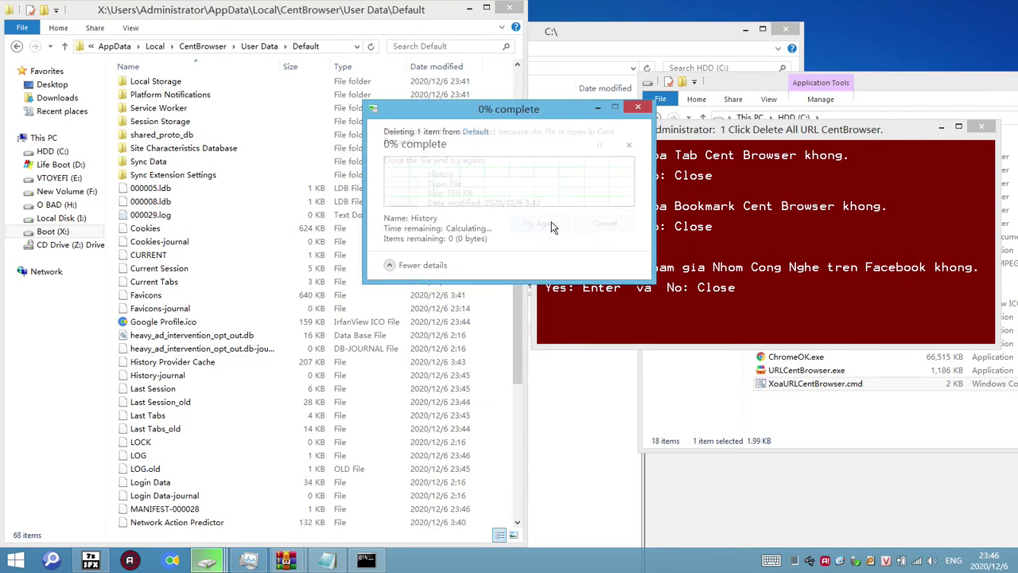
Step: Reopen Cent Browser, check its history page, and close the browser
{"action": "left_click", "coordinate": [171, 561]}
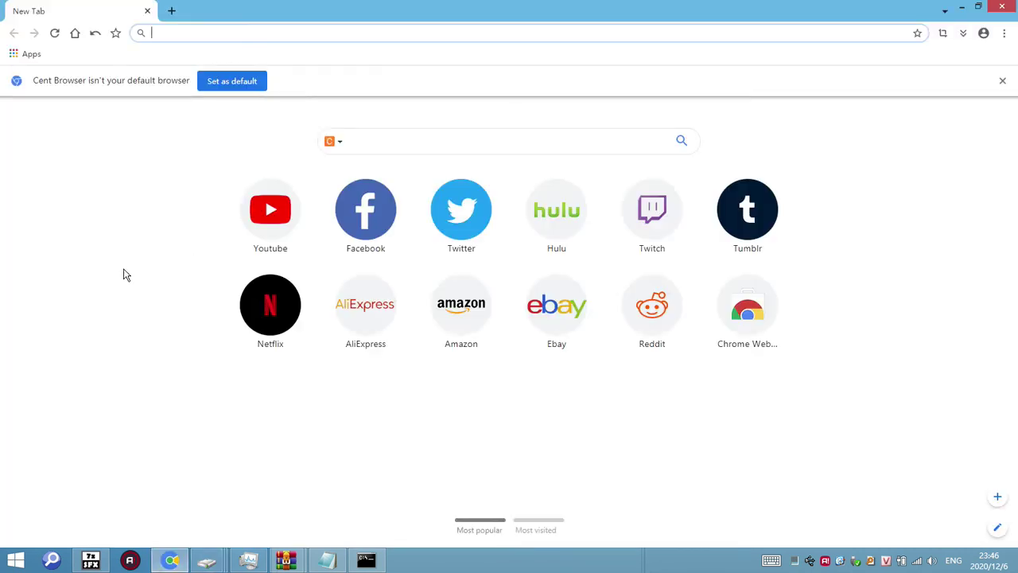
{"action": "key", "text": "ctrl+h"}
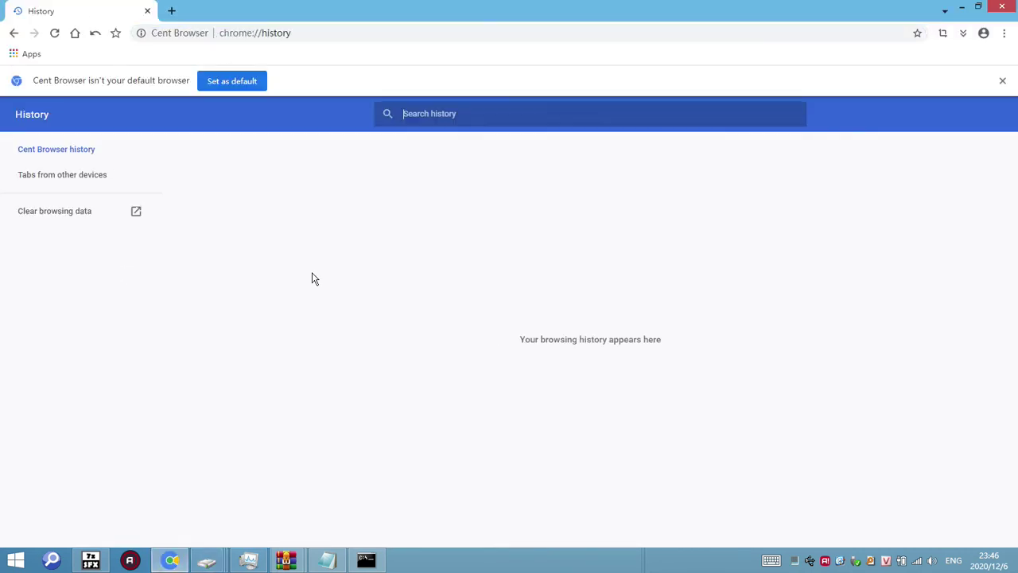
{"action": "left_click", "coordinate": [1010, 9]}
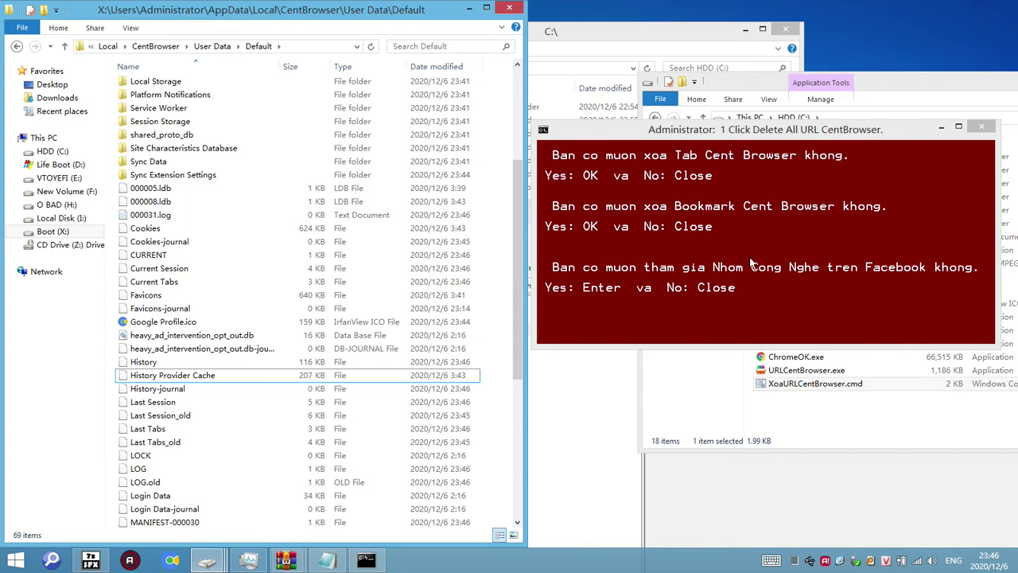
Step: Close the script console and bring up XoaURLCentBrowser.cmd in a maximized Notepad window
{"action": "left_click", "coordinate": [765, 294]}
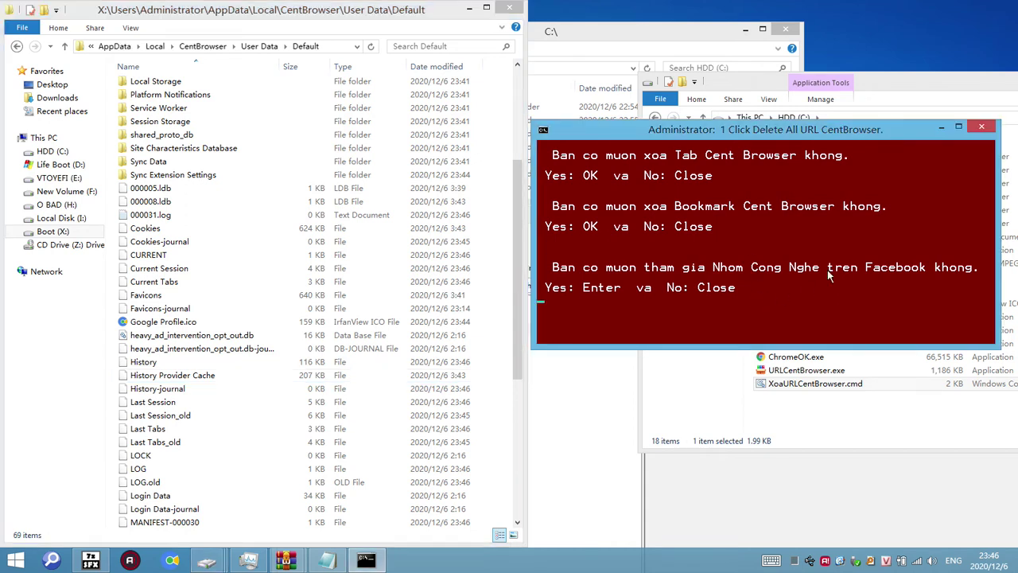
{"action": "left_click", "coordinate": [981, 127]}
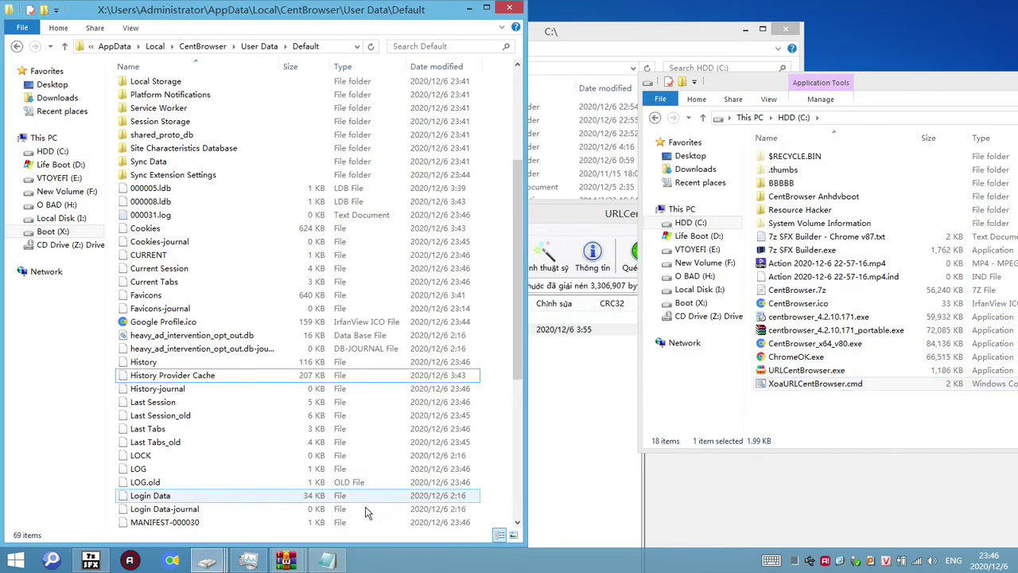
{"action": "left_click", "coordinate": [326, 559]}
{"action": "left_click_drag", "start_coordinate": [701, 228], "coordinate": [621, 116]}
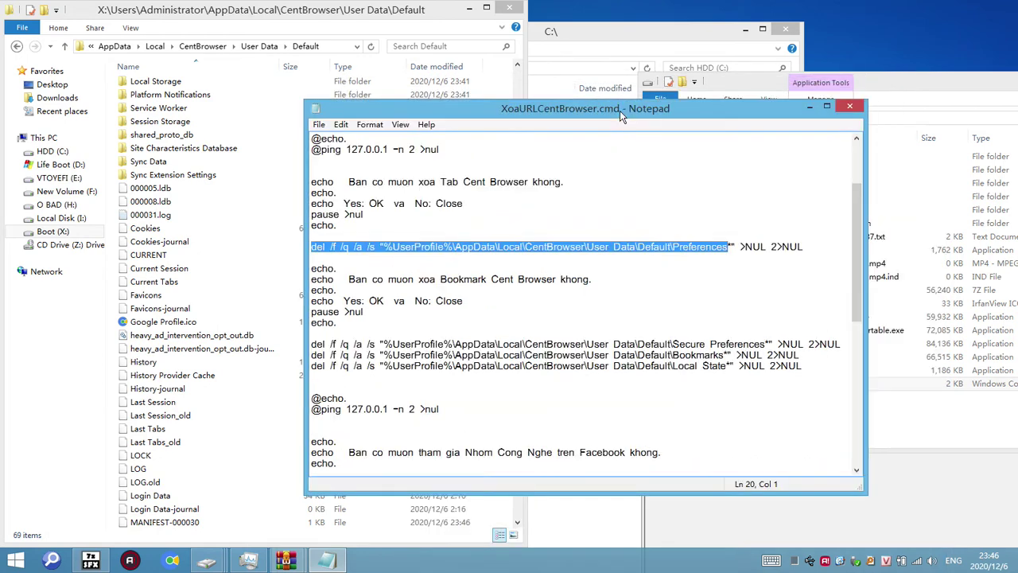
{"action": "left_click", "coordinate": [827, 107]}
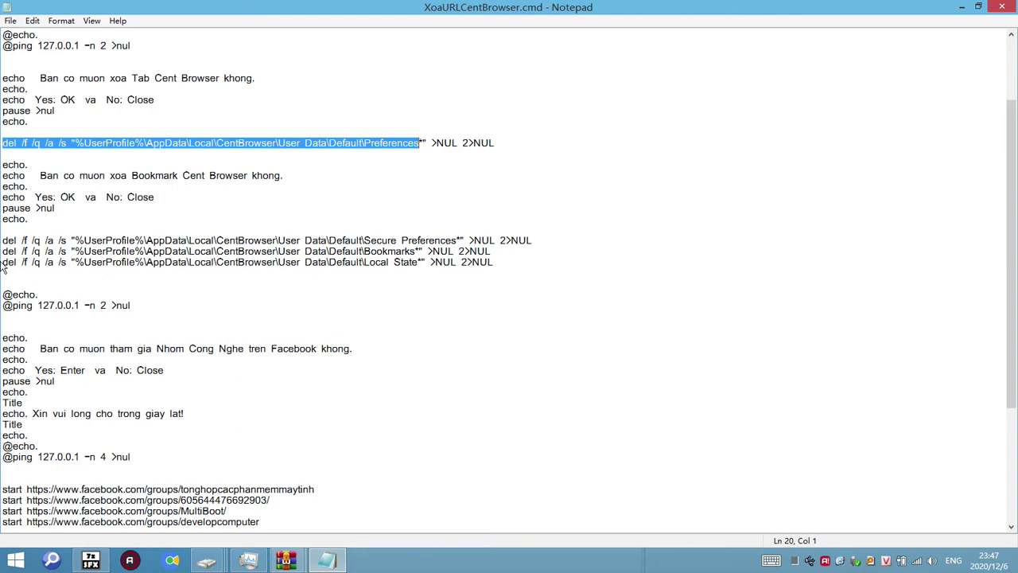
Step: Duplicate the del line for Secure Preferences directly beneath the original in the bookmark section of the script
{"action": "left_click_drag", "start_coordinate": [548, 240], "coordinate": [3, 250]}
{"action": "key", "text": "ctrl+c"}
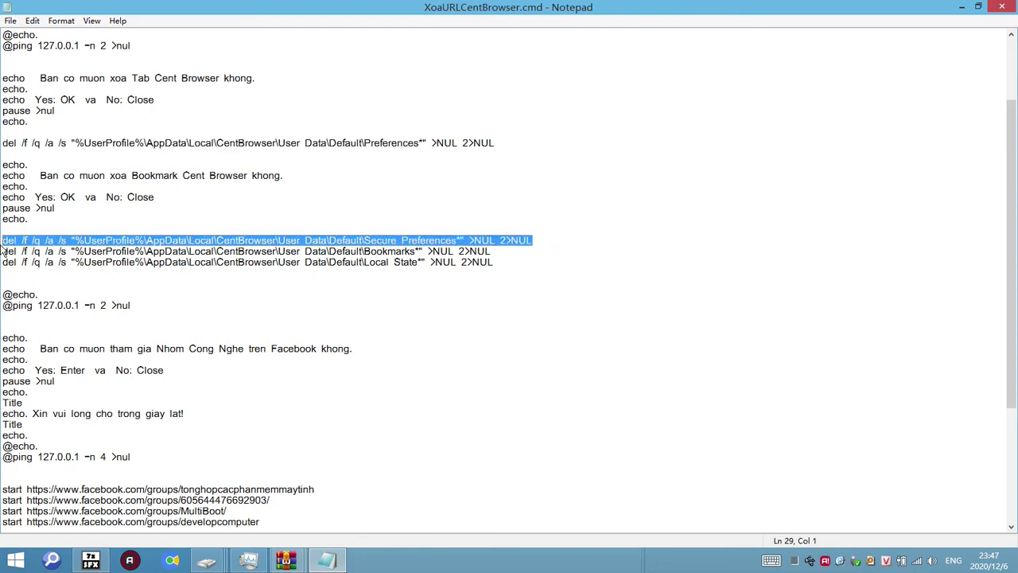
{"action": "left_click", "coordinate": [569, 239]}
{"action": "key", "text": "Return"}
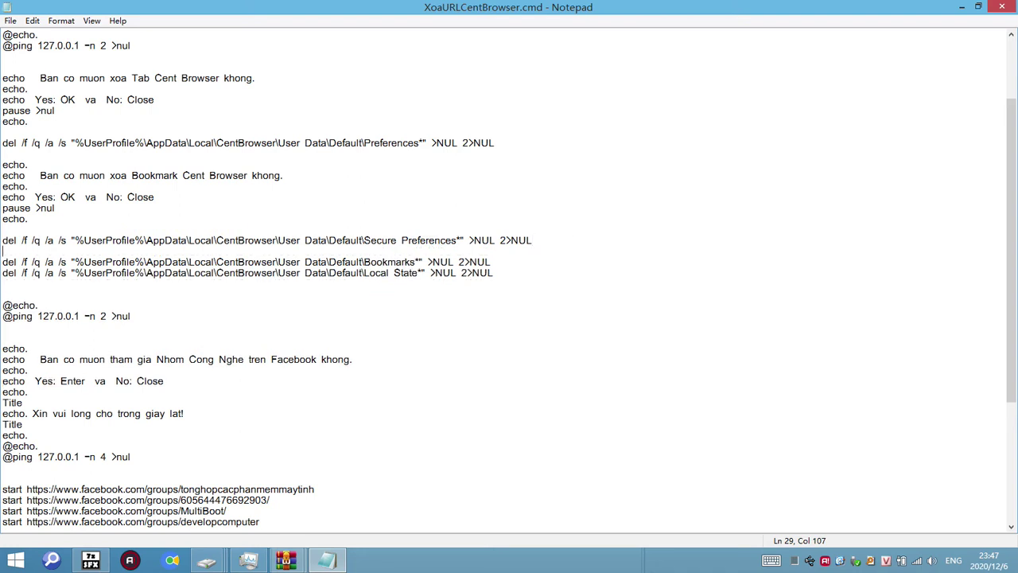
{"action": "key", "text": "ctrl+v"}
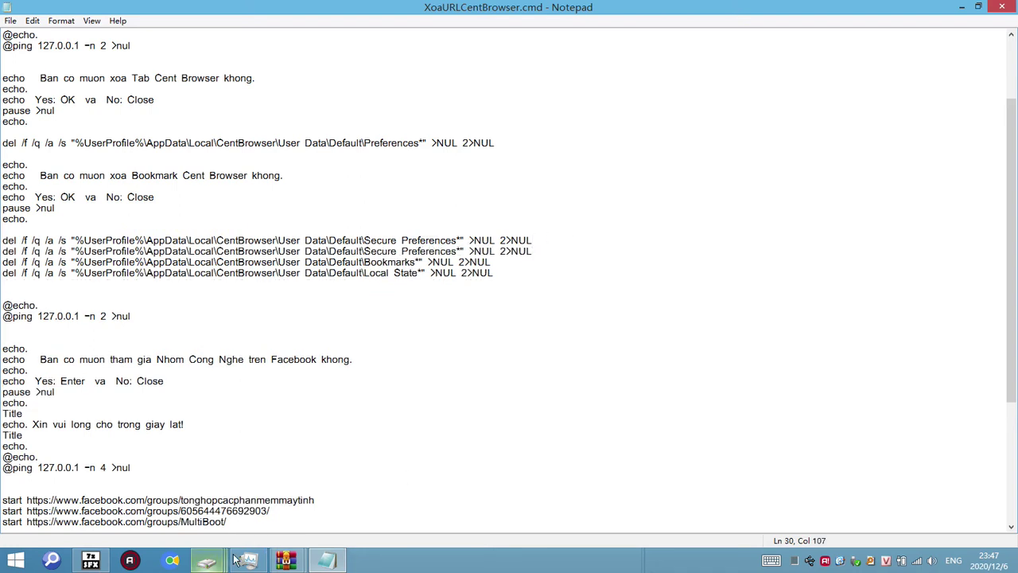
Step: Close the stray Cent Browser window and copy the name of the History file in File Explorer's Default folder
{"action": "left_click", "coordinate": [271, 496]}
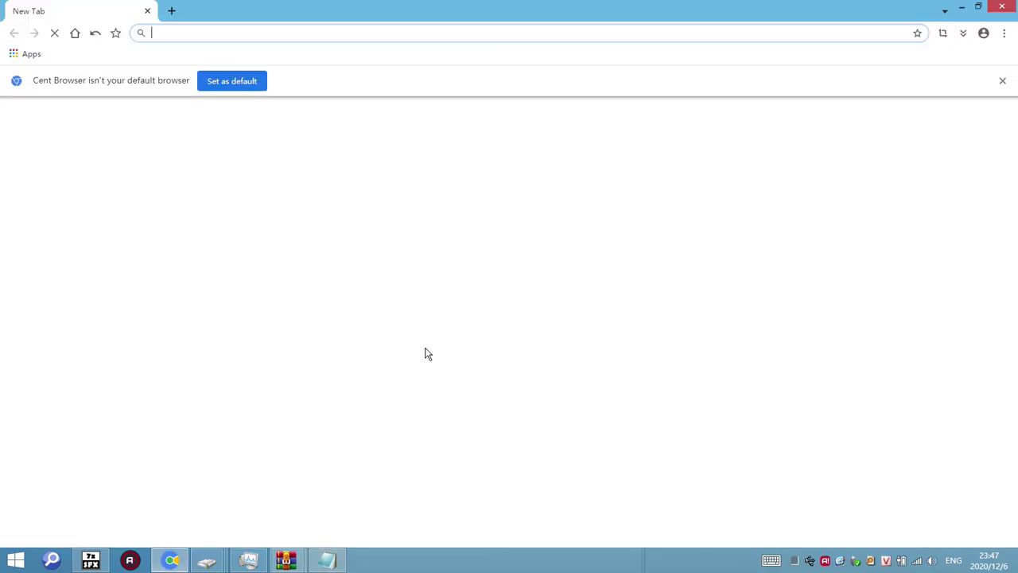
{"action": "left_click", "coordinate": [1001, 6]}
{"action": "mouse_move", "coordinate": [207, 561]}
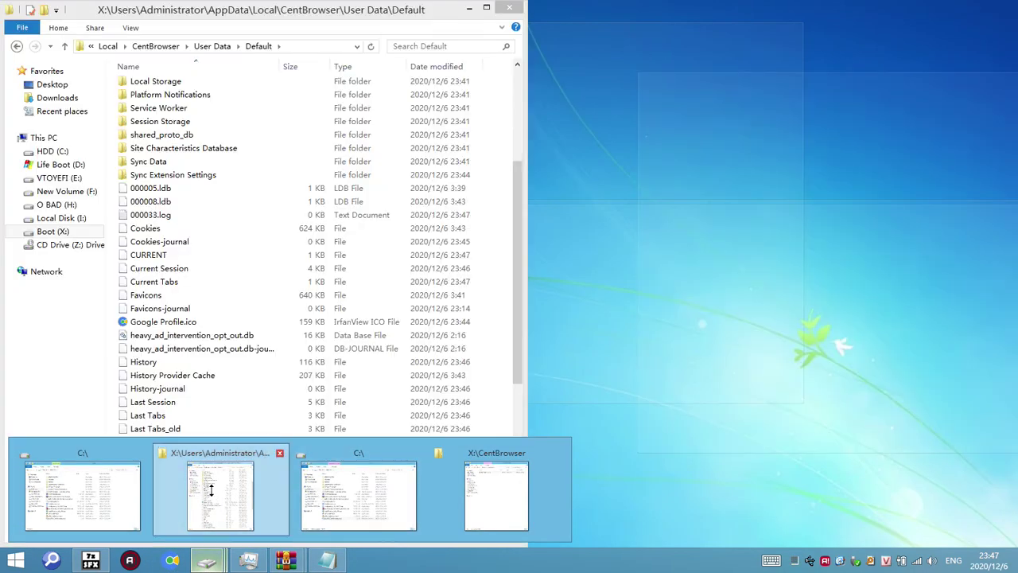
{"action": "left_click", "coordinate": [212, 496]}
{"action": "left_click", "coordinate": [154, 365]}
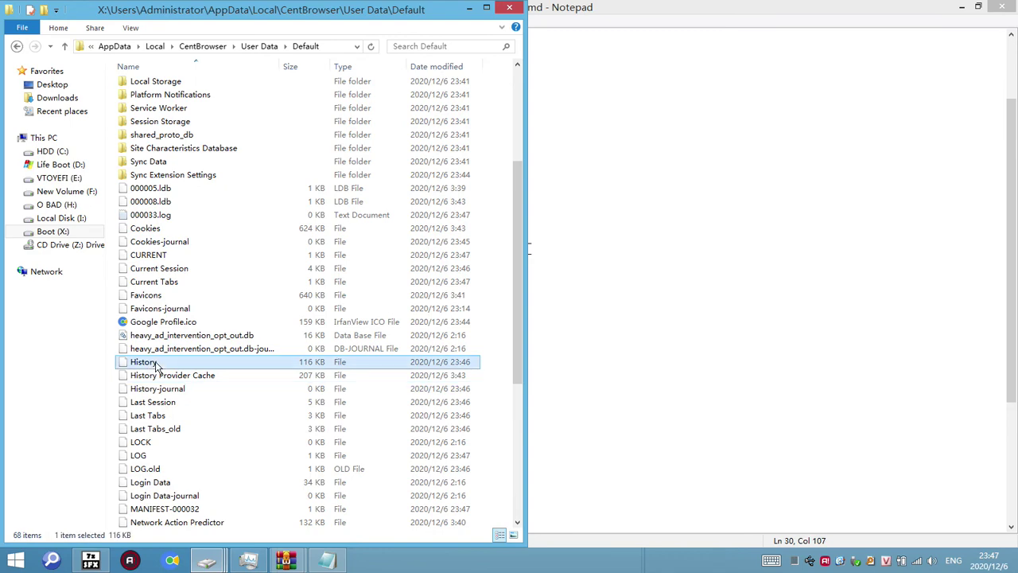
{"action": "left_click", "coordinate": [163, 362]}
{"action": "right_click", "coordinate": [157, 362]}
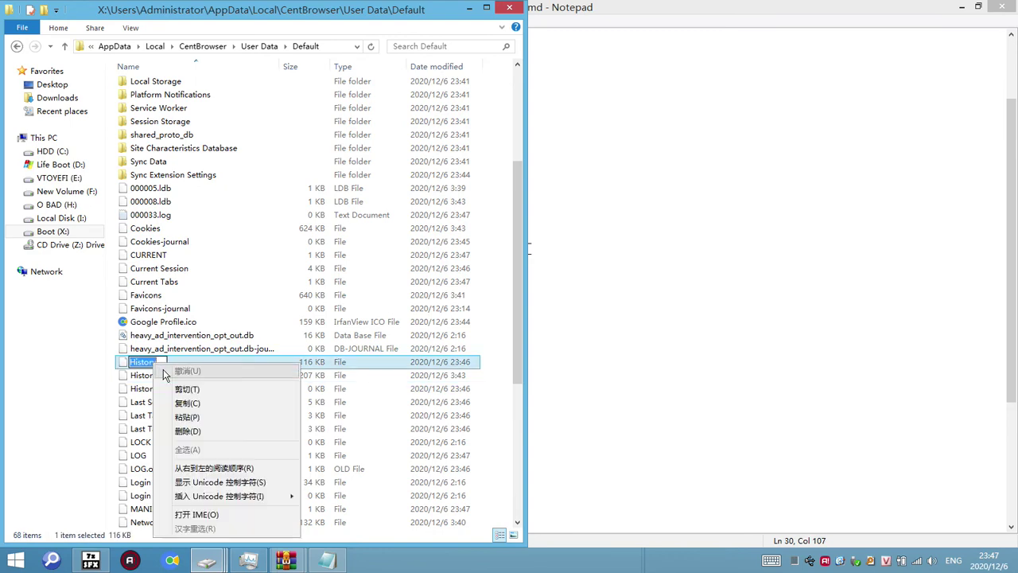
{"action": "left_click", "coordinate": [188, 400]}
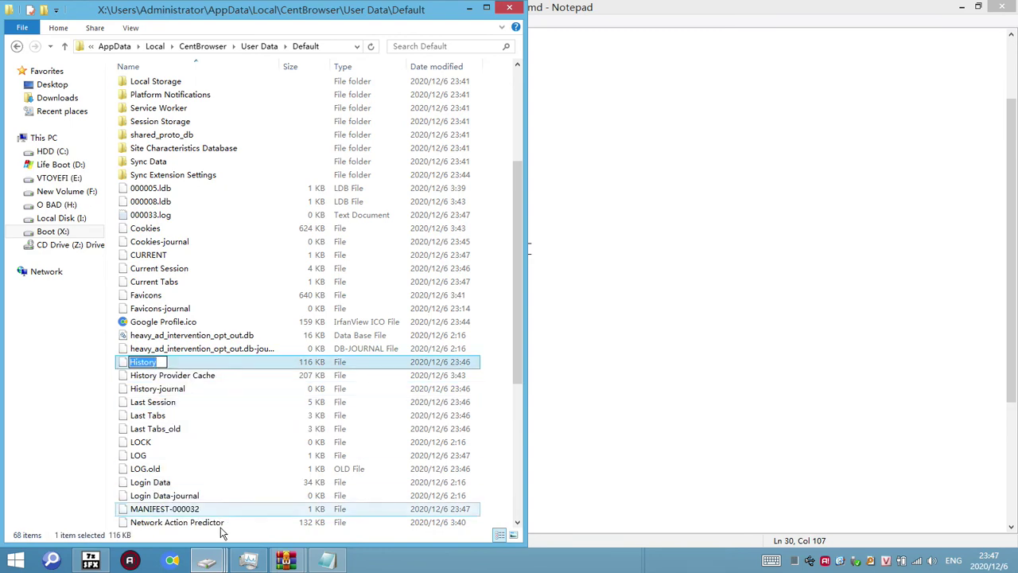
Step: In Notepad, replace Secure Preferences with History in the duplicated del line, and save XoaURLCentBrowser.cmd before minimizing it
{"action": "left_click", "coordinate": [331, 560]}
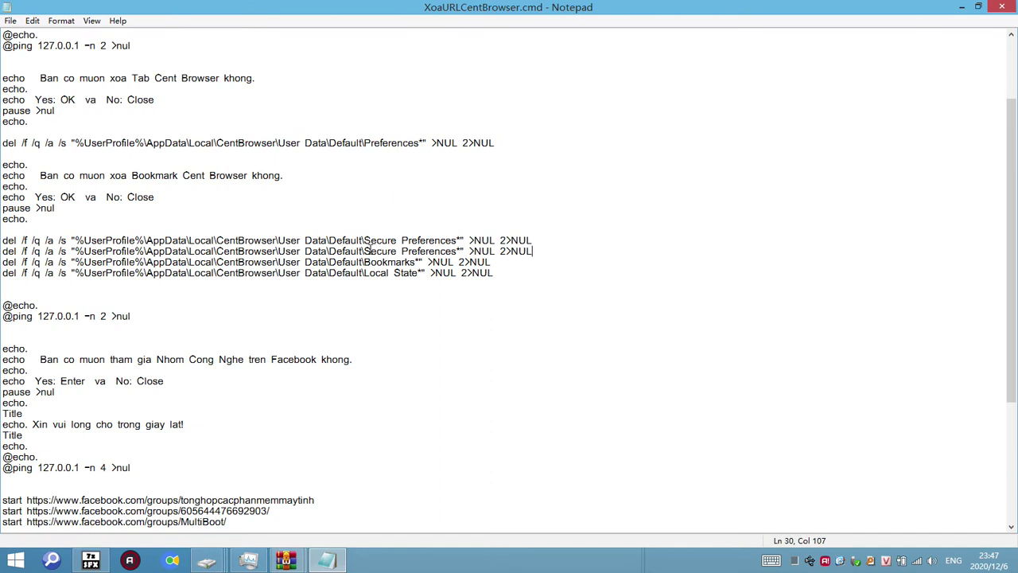
{"action": "left_click_drag", "start_coordinate": [457, 251], "coordinate": [363, 252]}
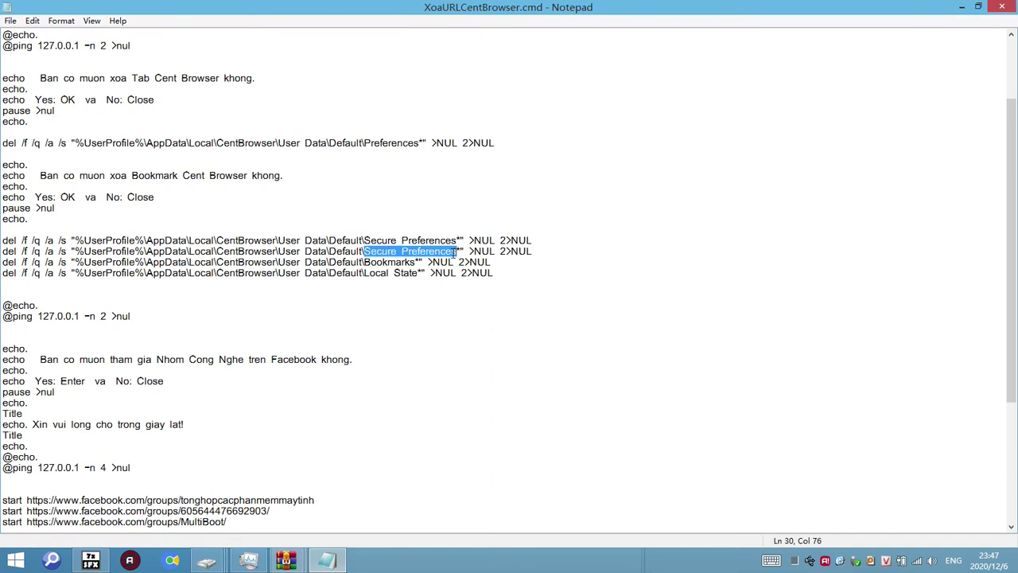
{"action": "type", "text": "History"}
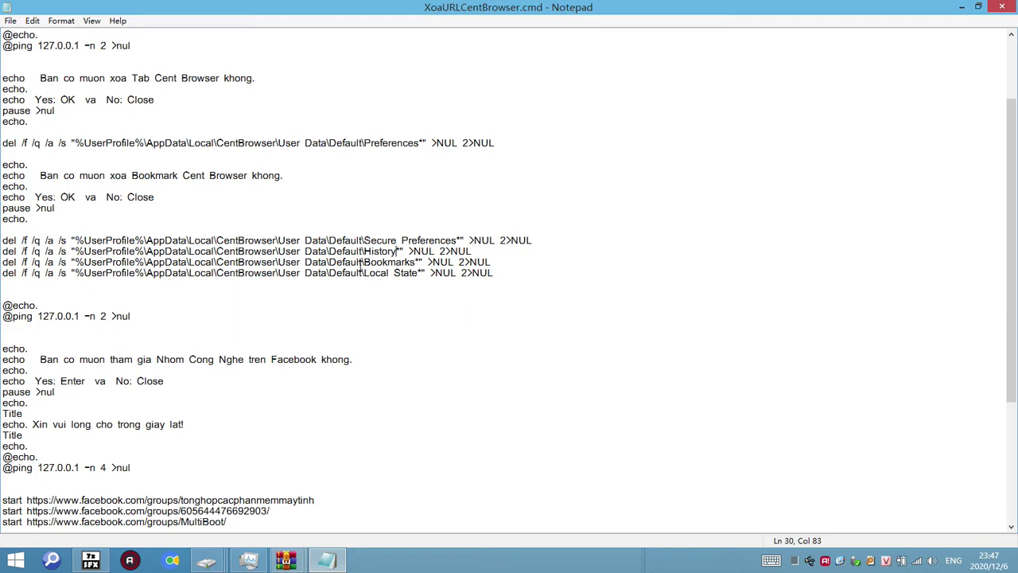
{"action": "left_click", "coordinate": [10, 20]}
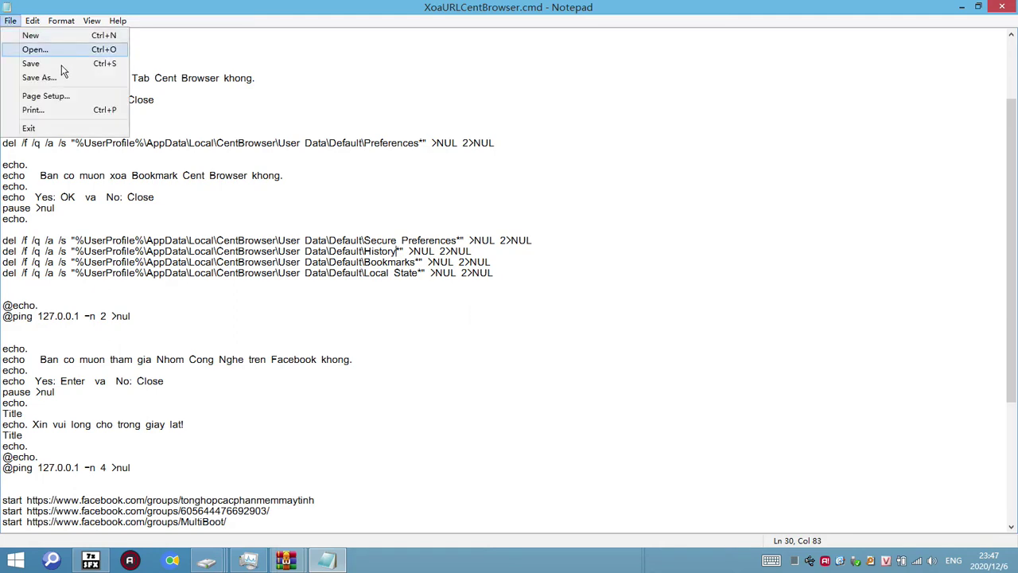
{"action": "left_click", "coordinate": [66, 64]}
{"action": "double_click", "coordinate": [877, 8]}
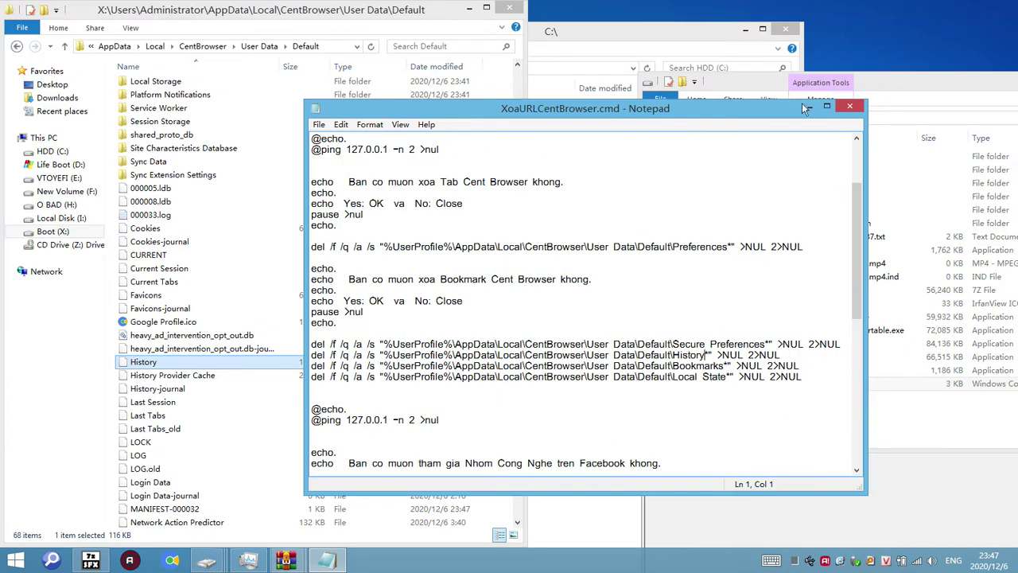
{"action": "left_click", "coordinate": [806, 107]}
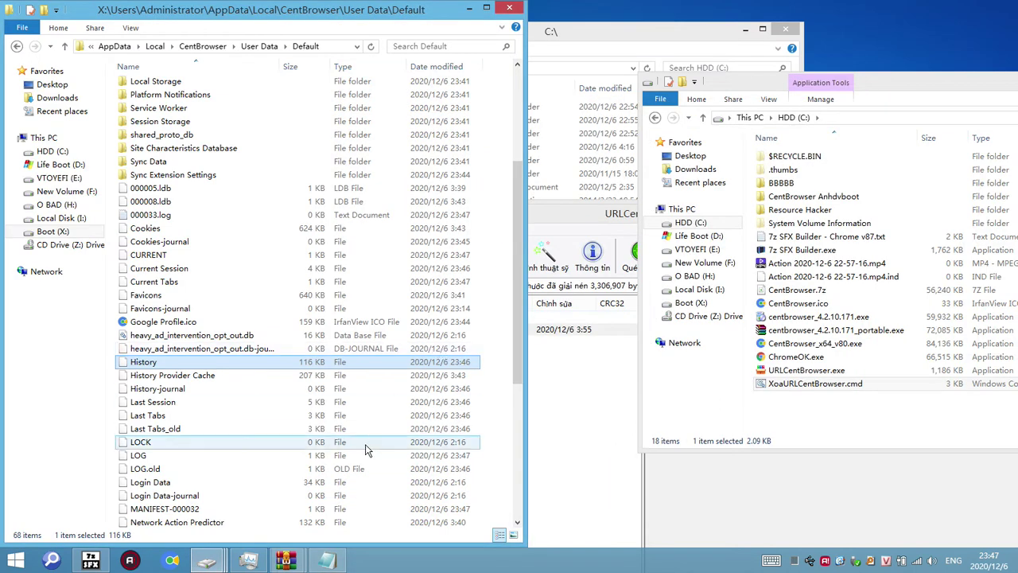
Step: Go up from the Default folder to AppData\Local\CentBrowser and delete the User Data folder
{"action": "left_click", "coordinate": [802, 398]}
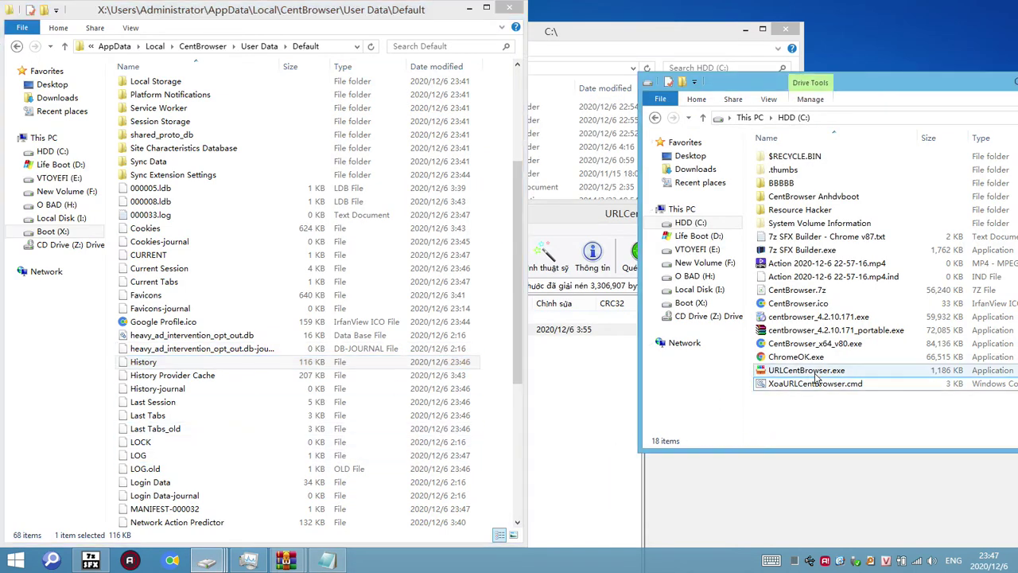
{"action": "left_click", "coordinate": [261, 46]}
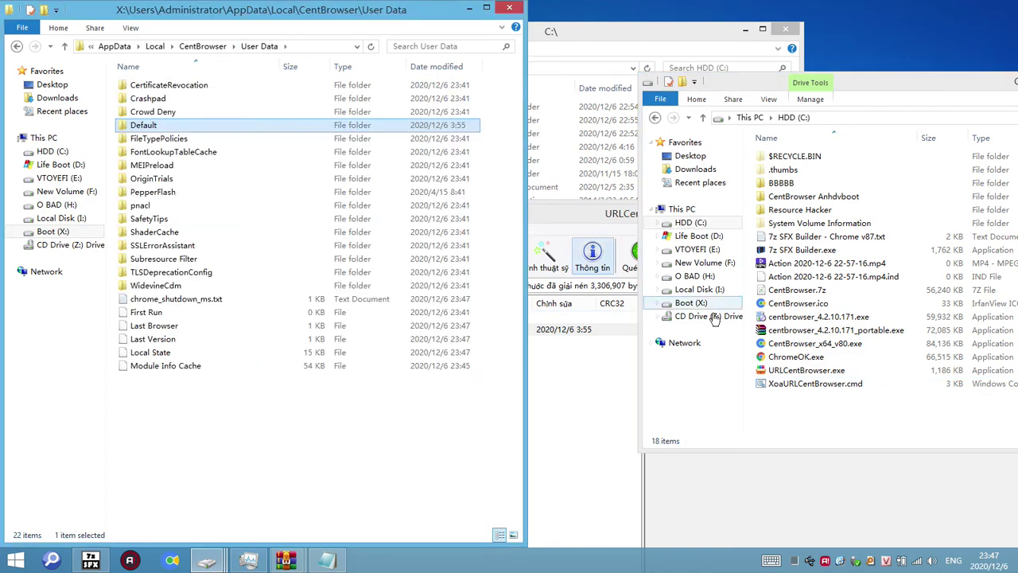
{"action": "left_click", "coordinate": [223, 47]}
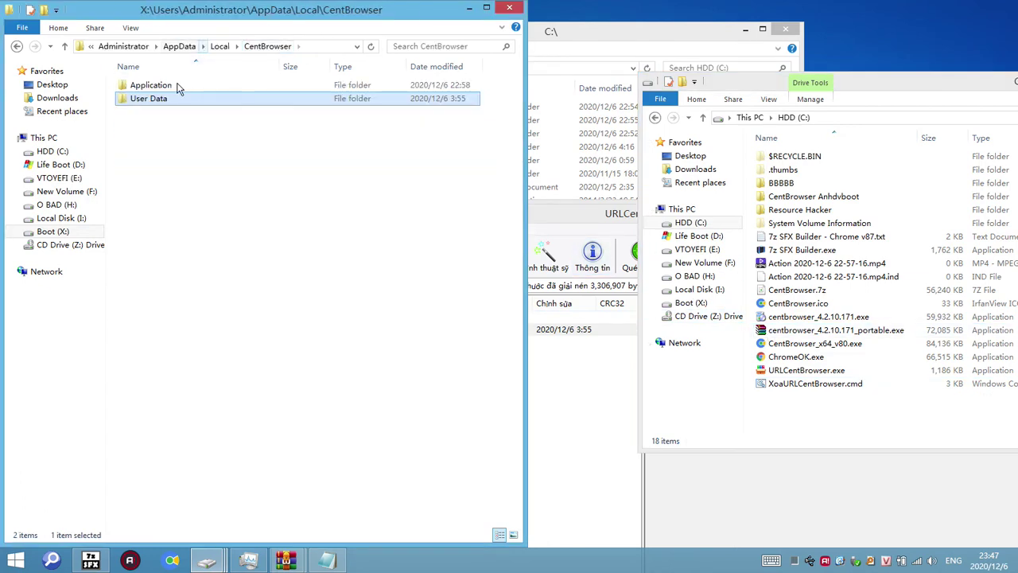
{"action": "key", "text": "Delete"}
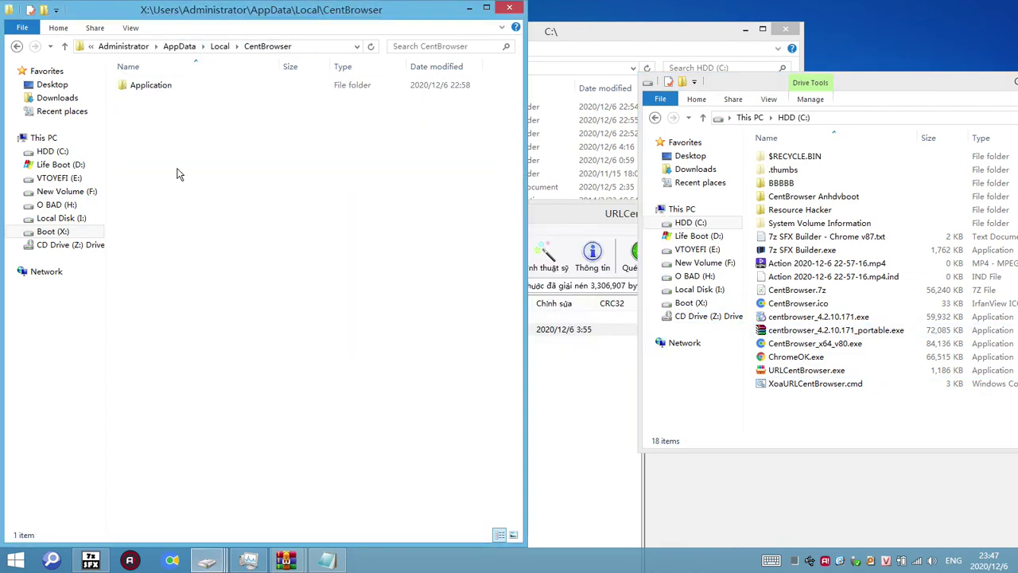
Step: Run URLCentBrowser.exe from drive C: and close the Cent Browser window it opens, confirming closure of all tabs
{"action": "double_click", "coordinate": [812, 371]}
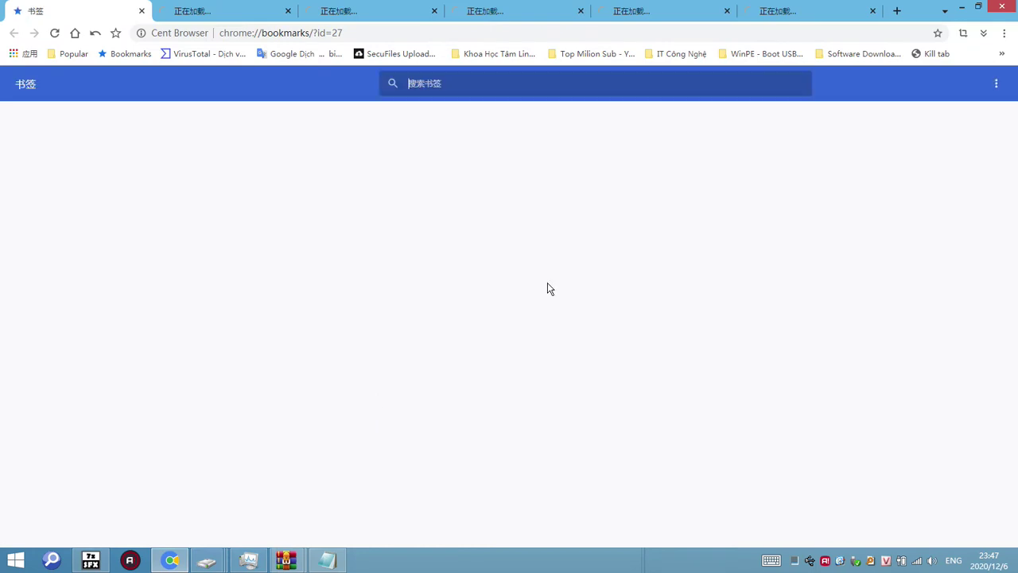
{"action": "left_click", "coordinate": [1002, 34]}
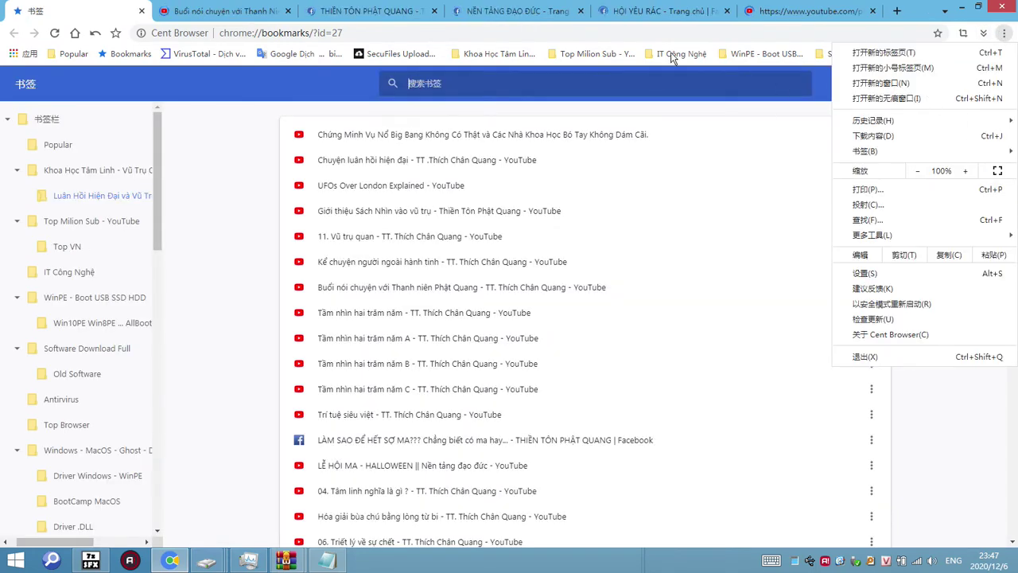
{"action": "left_click", "coordinate": [1006, 7]}
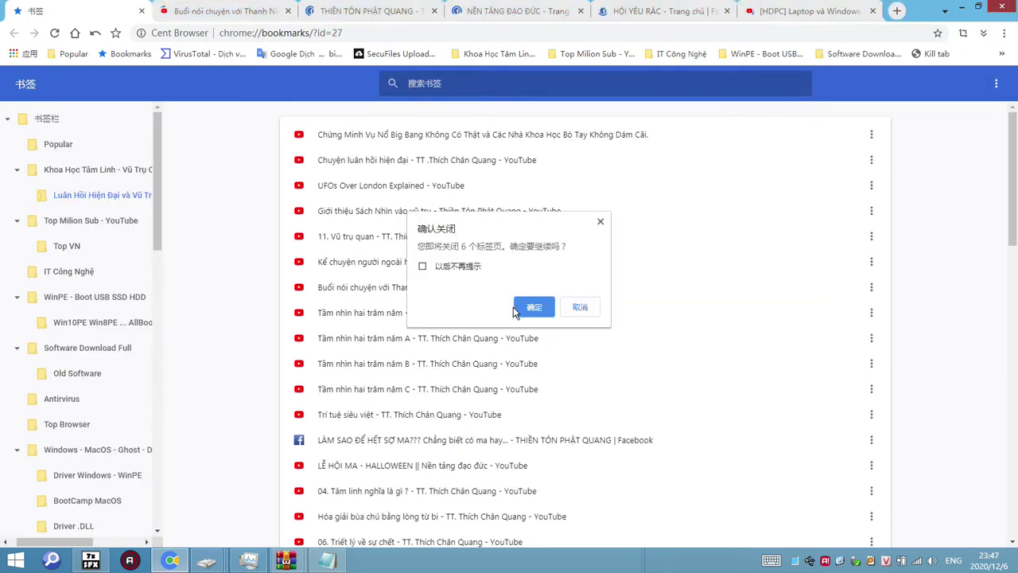
{"action": "left_click", "coordinate": [527, 307]}
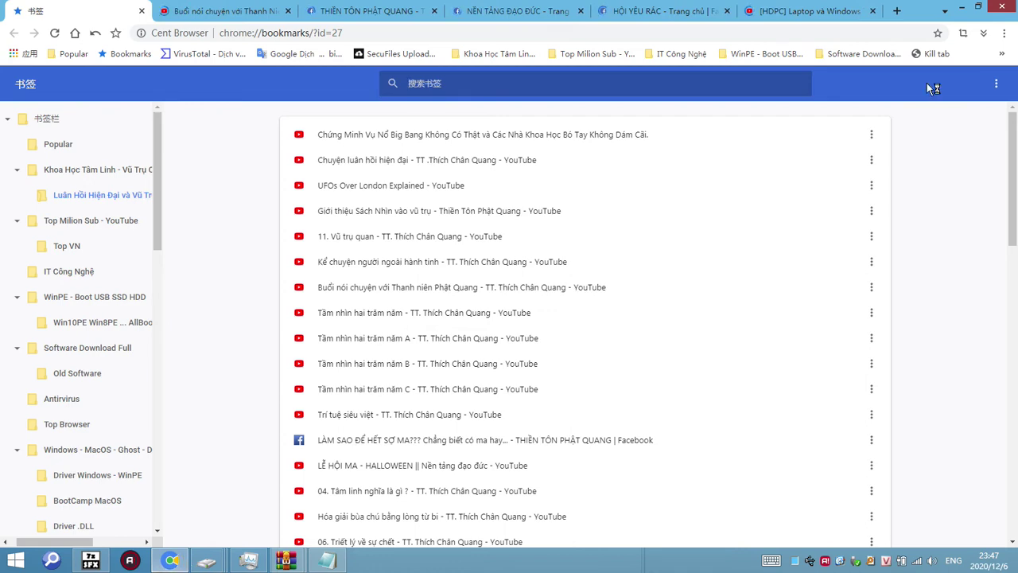
Step: Relaunch Cent Browser repeatedly to check its reopened tabs and bookmarks, exiting each time and confirming that all open tabs close
{"action": "left_click", "coordinate": [1005, 8]}
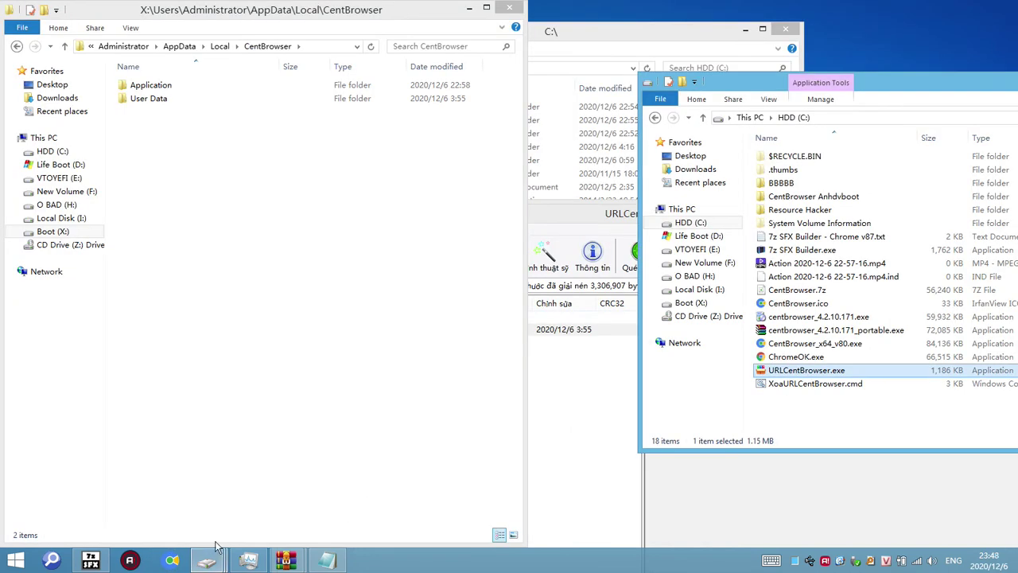
{"action": "left_click", "coordinate": [171, 560]}
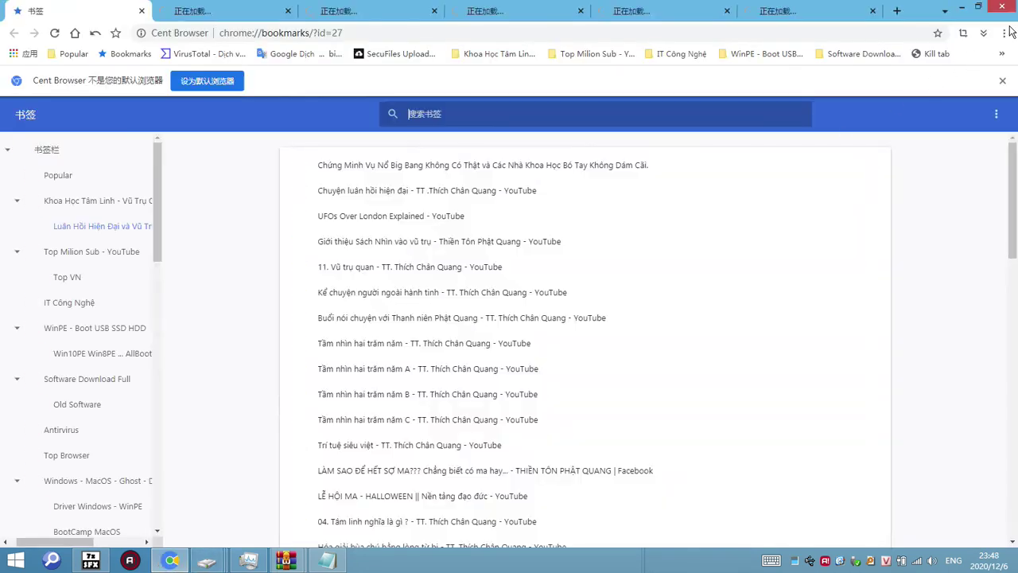
{"action": "left_click", "coordinate": [1004, 32]}
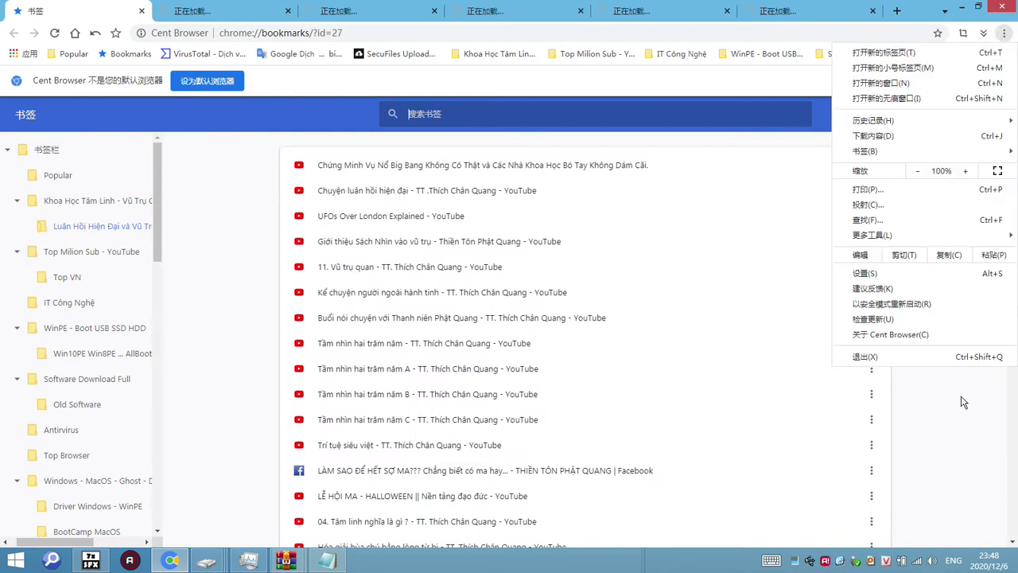
{"action": "left_click", "coordinate": [865, 356]}
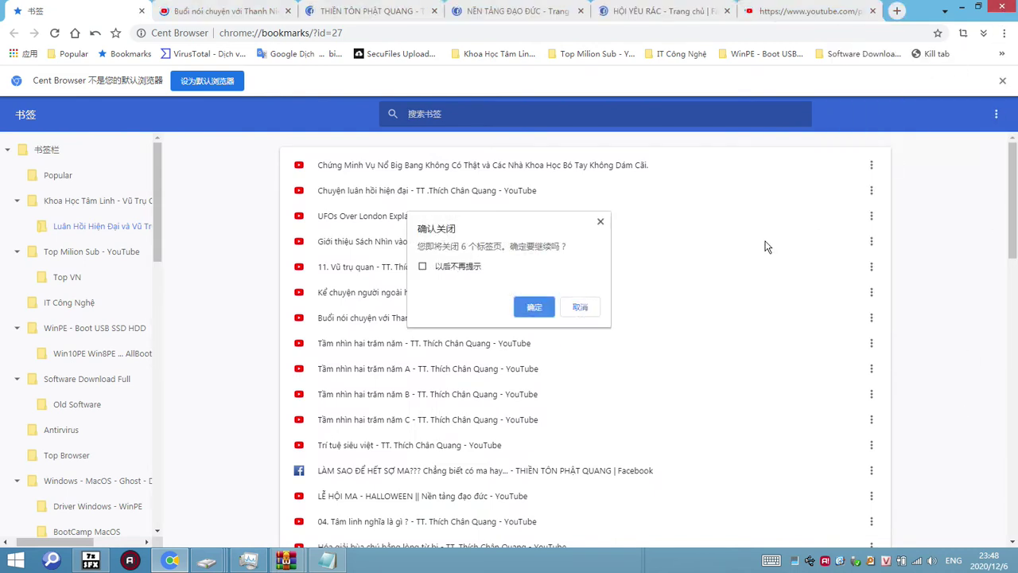
{"action": "left_click", "coordinate": [534, 310]}
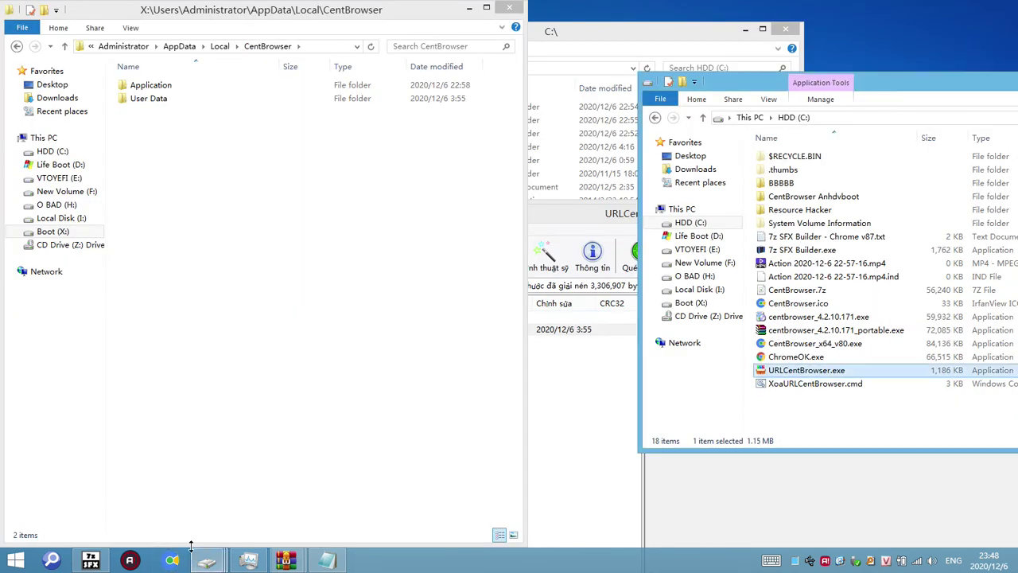
{"action": "left_click", "coordinate": [1005, 34]}
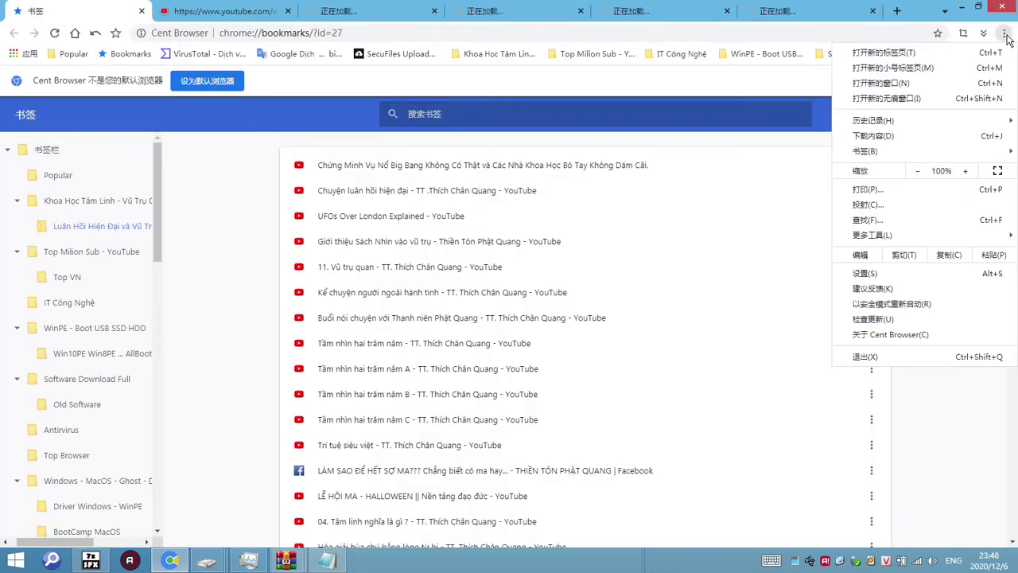
{"action": "left_click", "coordinate": [865, 356]}
{"action": "left_click", "coordinate": [538, 307]}
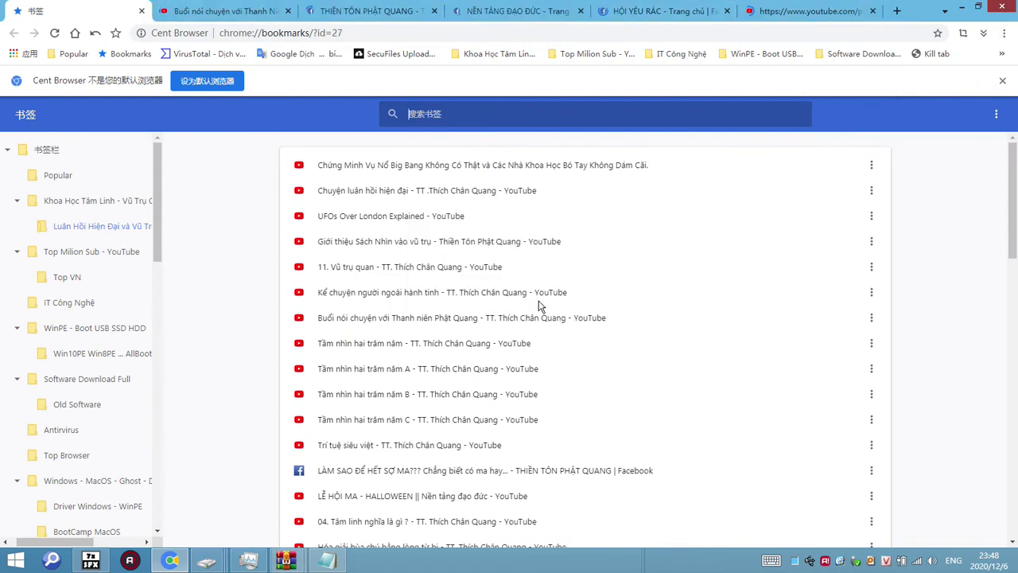
{"action": "left_click", "coordinate": [965, 9]}
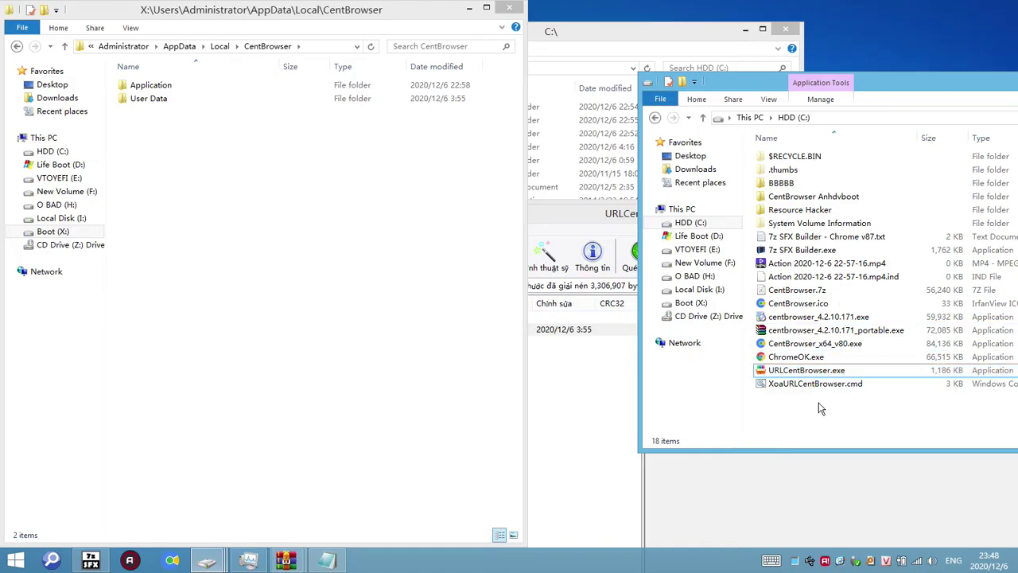
Step: Run URLCentBrowser.exe from drive C, launch Cent Browser to check its tabs and bookmarks, and close it with all tabs
{"action": "left_click", "coordinate": [819, 371]}
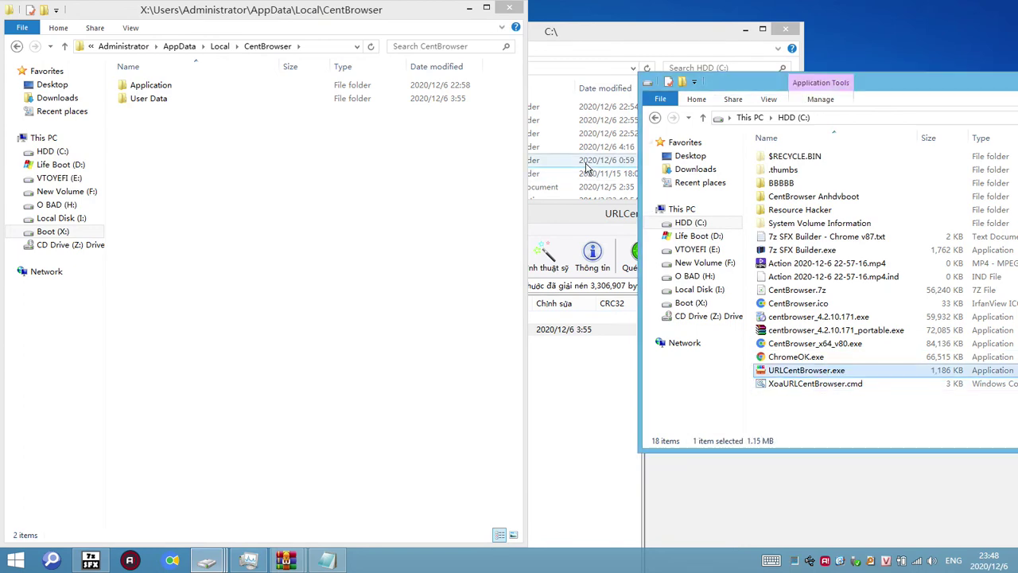
{"action": "left_click", "coordinate": [180, 555]}
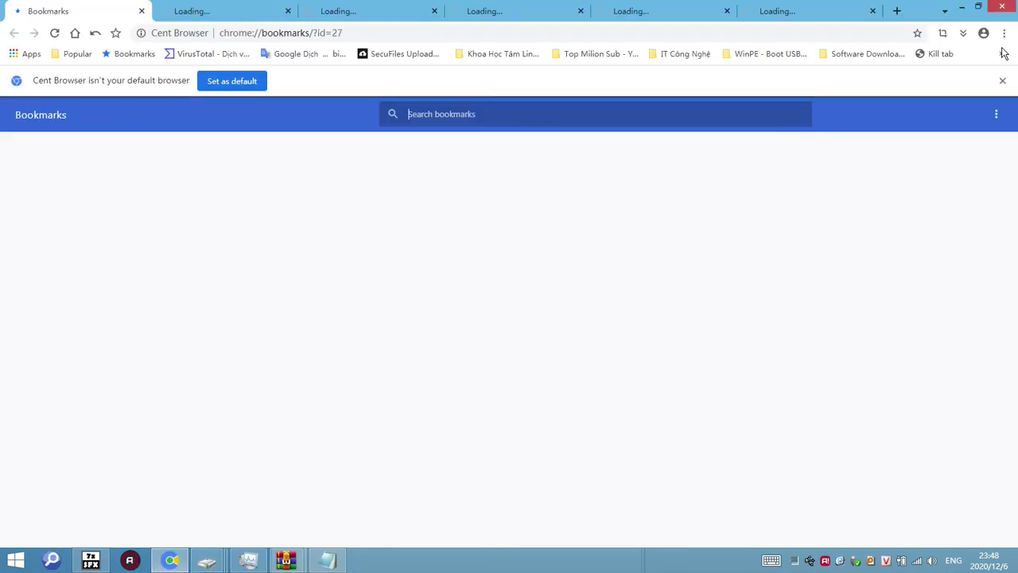
{"action": "left_click", "coordinate": [1003, 33]}
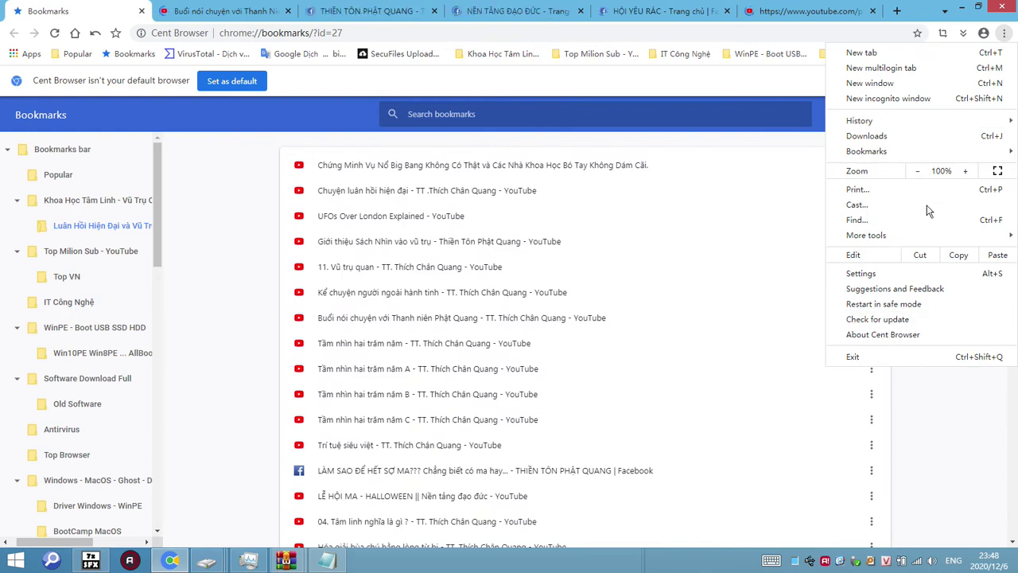
{"action": "left_click", "coordinate": [1001, 7]}
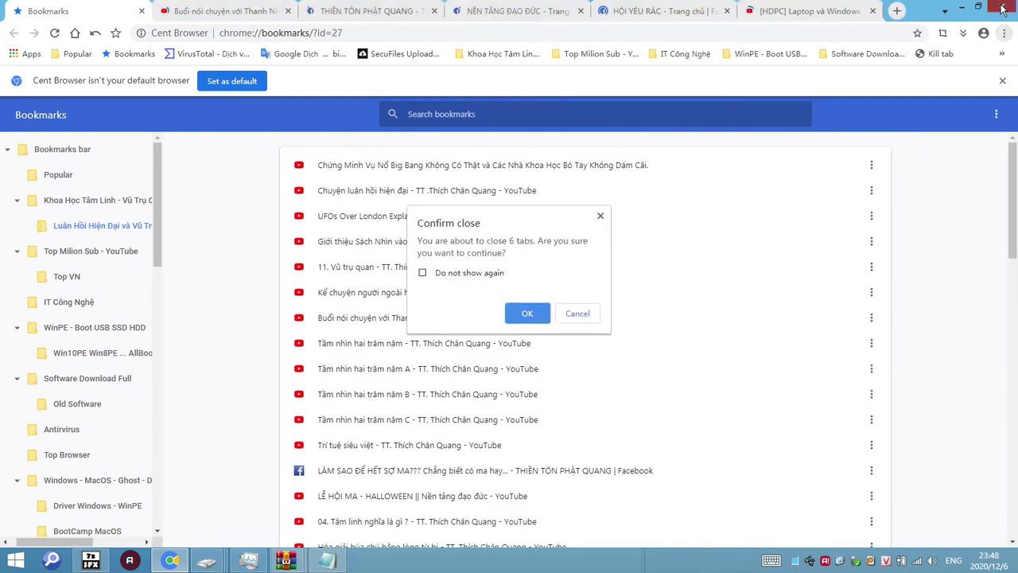
{"action": "left_click", "coordinate": [528, 313]}
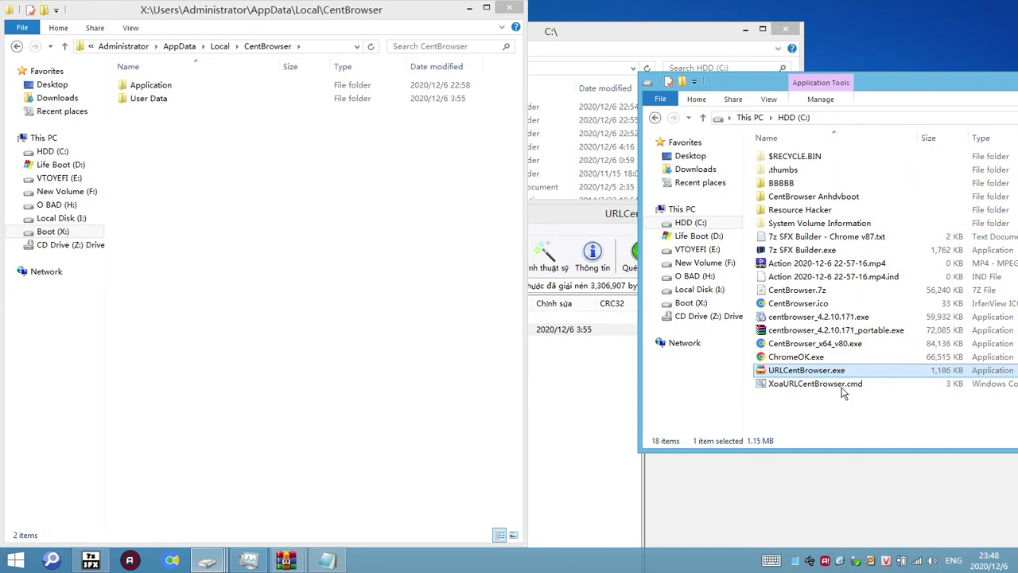
Step: Start XoaURLCentBrowser.cmd and open Cent Browser's User Data\Default folder to examine its profile files
{"action": "double_click", "coordinate": [848, 385]}
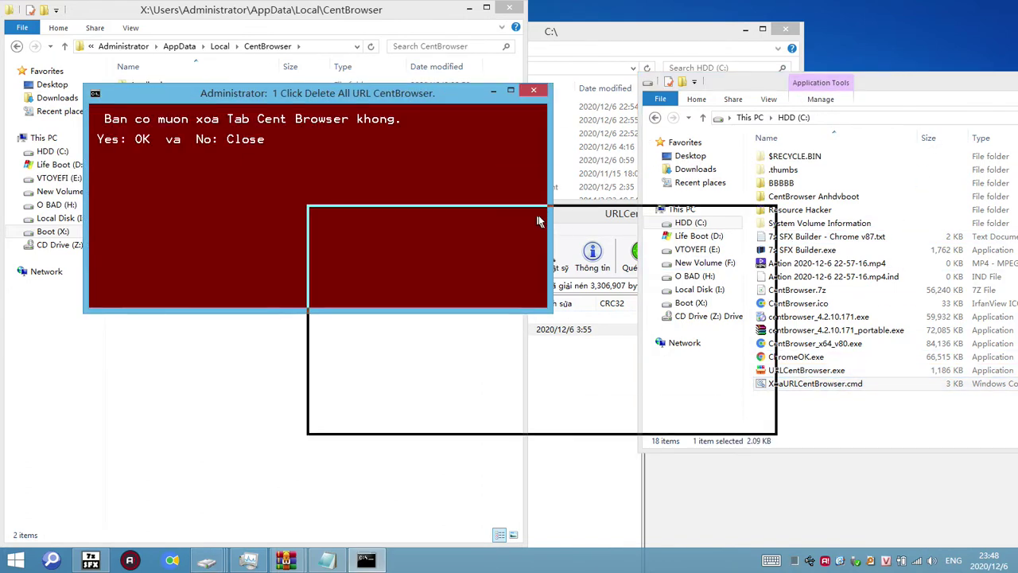
{"action": "left_click", "coordinate": [161, 99]}
{"action": "double_click", "coordinate": [161, 99]}
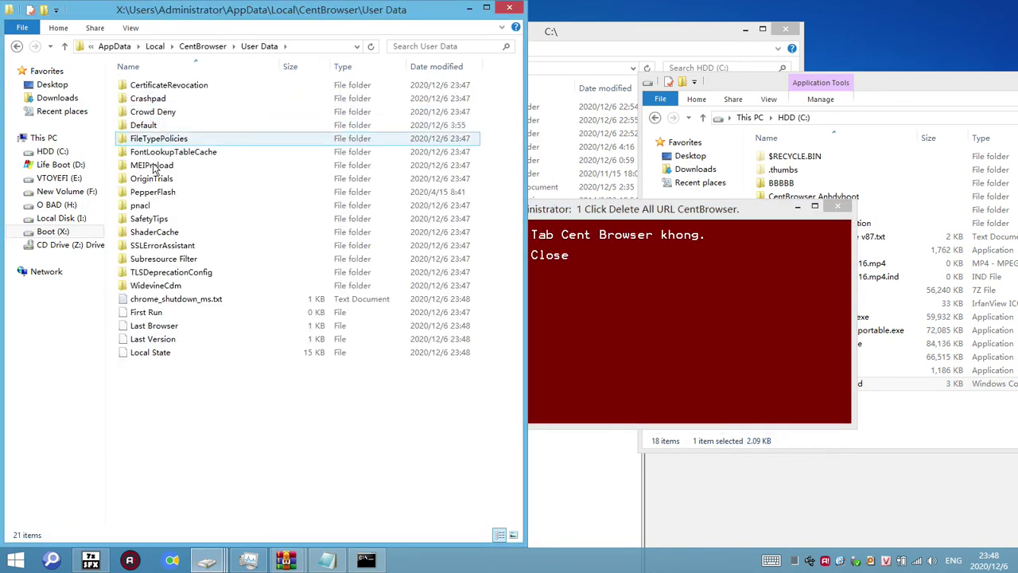
{"action": "double_click", "coordinate": [143, 126]}
{"action": "left_click", "coordinate": [280, 380]}
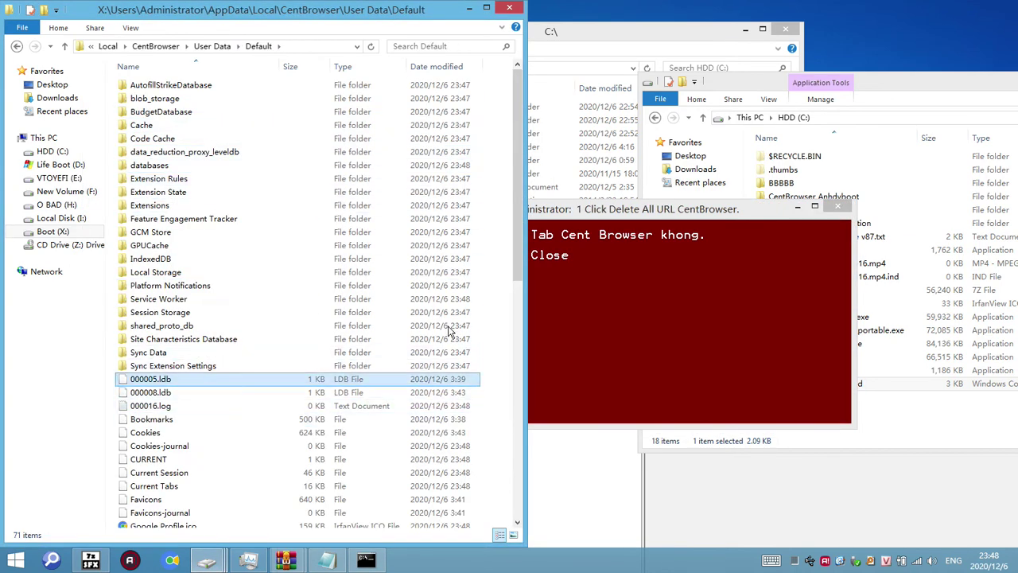
{"action": "scroll", "coordinate": [295, 298], "scroll_direction": "down", "scroll_amount": 5}
{"action": "scroll", "coordinate": [295, 299], "scroll_direction": "down", "scroll_amount": 6}
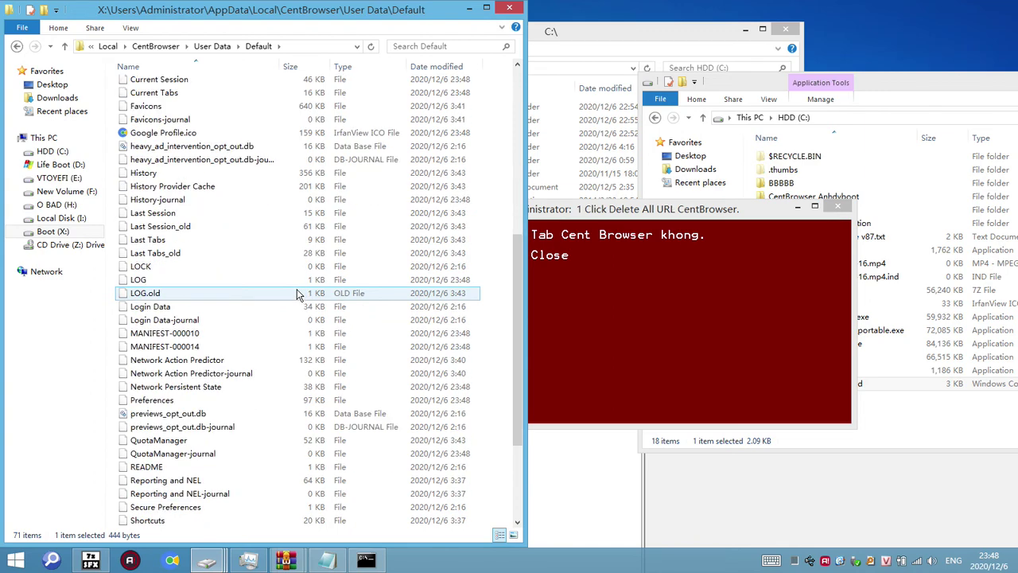
{"action": "scroll", "coordinate": [295, 295], "scroll_direction": "down", "scroll_amount": 2}
{"action": "left_click", "coordinate": [295, 293]}
Step: Place the script console beside the profile file list and confirm deleting the Cent Browser tabs
{"action": "left_click_drag", "start_coordinate": [596, 205], "coordinate": [753, 179]}
{"action": "left_click", "coordinate": [751, 275]}
{"action": "key", "text": "Return"}
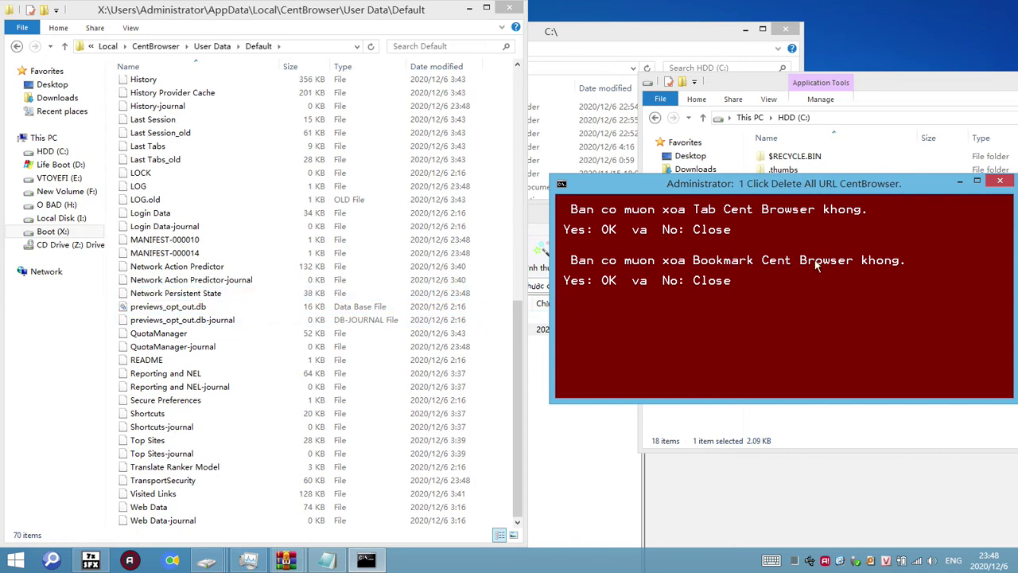
Step: Select the Bookmarks and History files in the Default folder for reference, and confirm the script's Cent Browser bookmark deletion
{"action": "left_click", "coordinate": [210, 271]}
{"action": "scroll", "coordinate": [211, 270], "scroll_direction": "up", "scroll_amount": 6}
{"action": "left_click", "coordinate": [235, 305]}
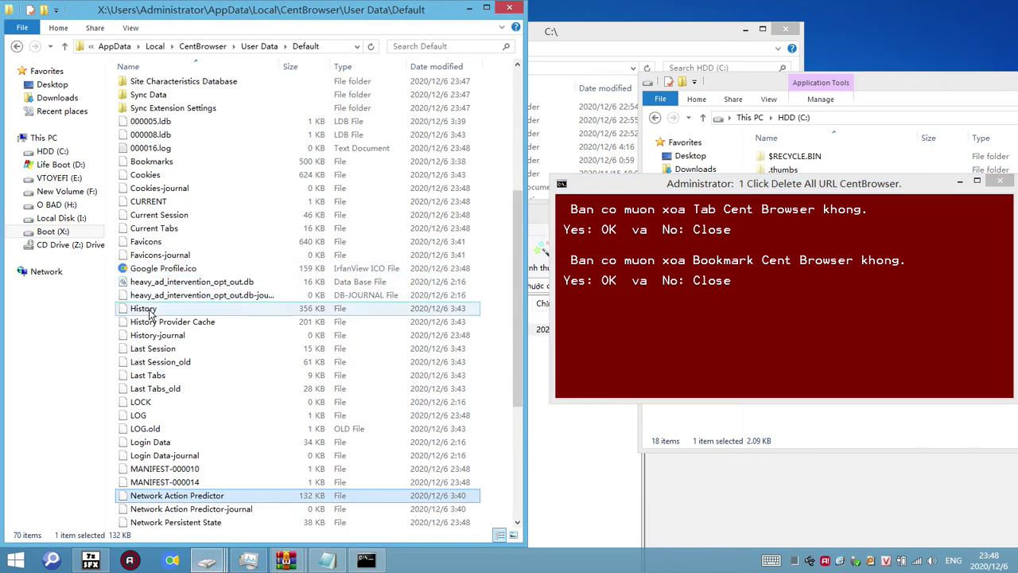
{"action": "scroll", "coordinate": [235, 303], "scroll_direction": "up", "scroll_amount": 3}
{"action": "left_click", "coordinate": [199, 281], "text": "ctrl"}
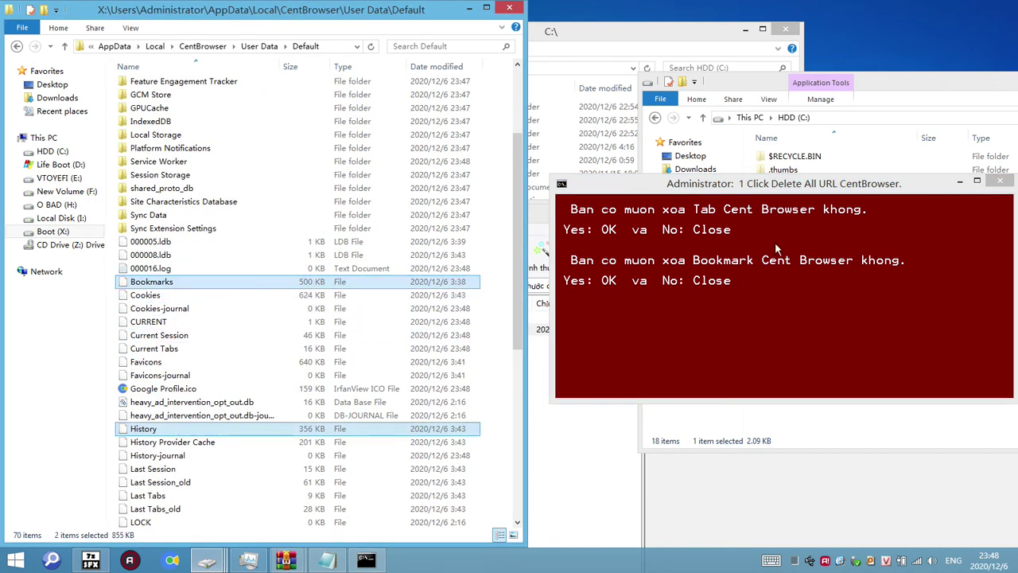
{"action": "left_click", "coordinate": [669, 321]}
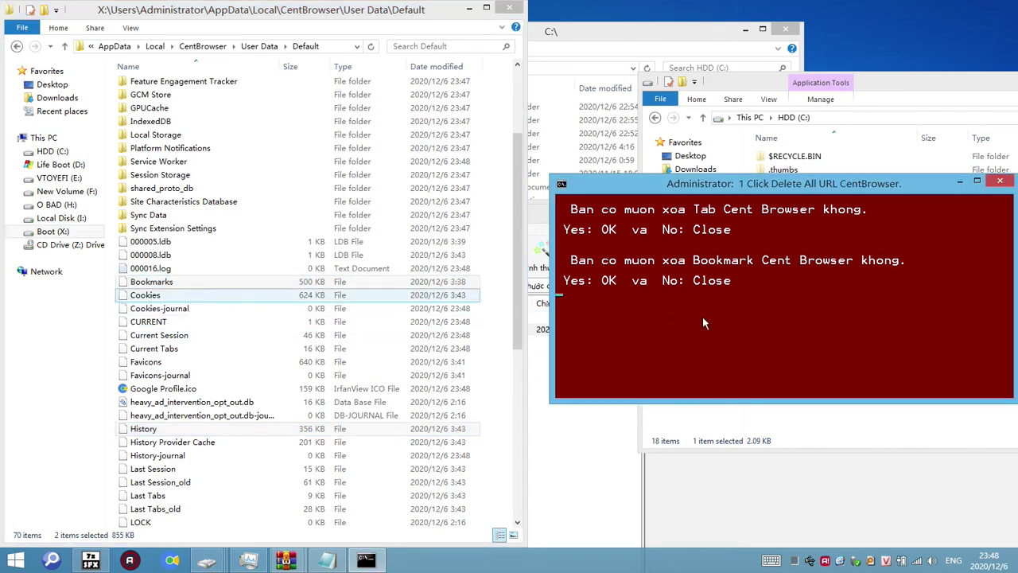
{"action": "key", "text": "Return"}
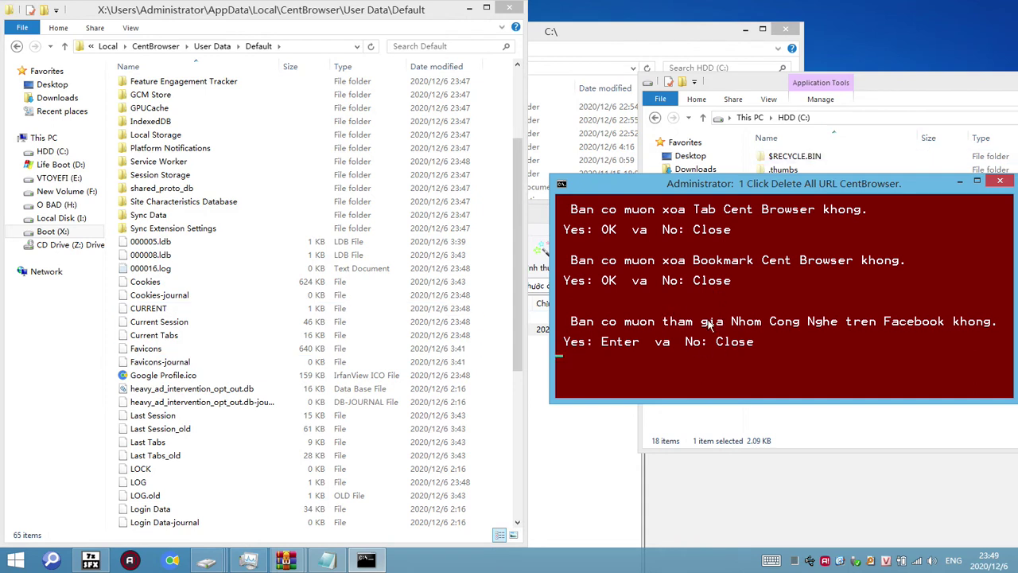
Step: Launch Cent Browser maximized, check the new tab and browsing history for leftover data, and close the browser
{"action": "left_click", "coordinate": [173, 561]}
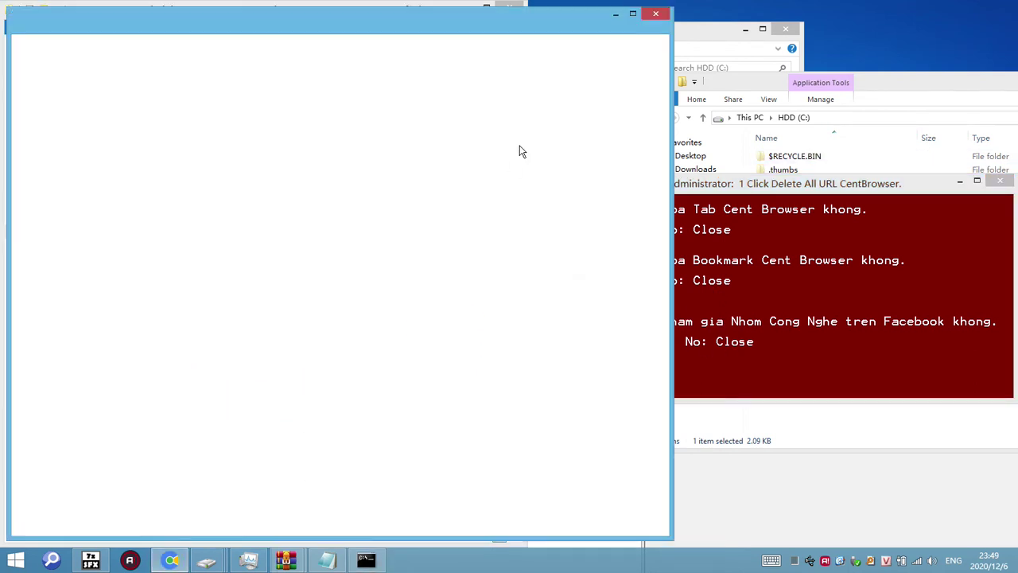
{"action": "left_click", "coordinate": [632, 14]}
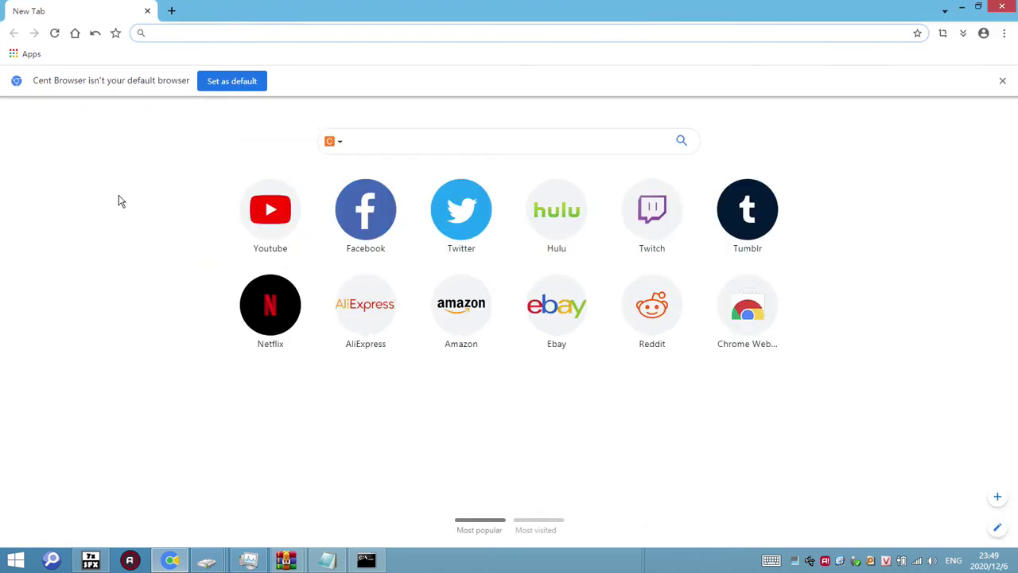
{"action": "key", "text": "ctrl+h"}
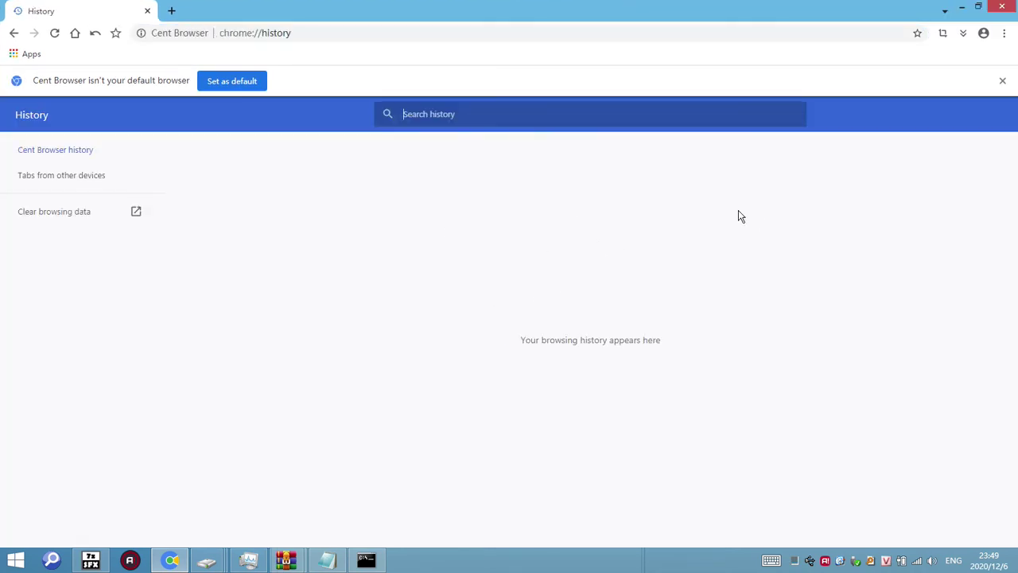
{"action": "left_click", "coordinate": [1003, 7]}
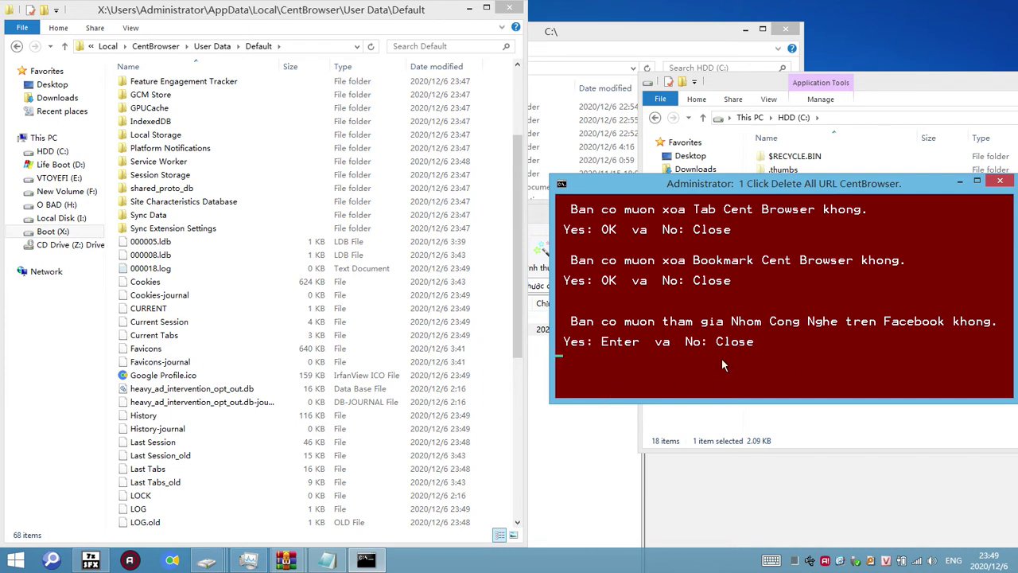
Step: Accept the script's prompt to join the Facebook technology groups, view the opened group pages, and close all their windows
{"action": "key", "text": "Return"}
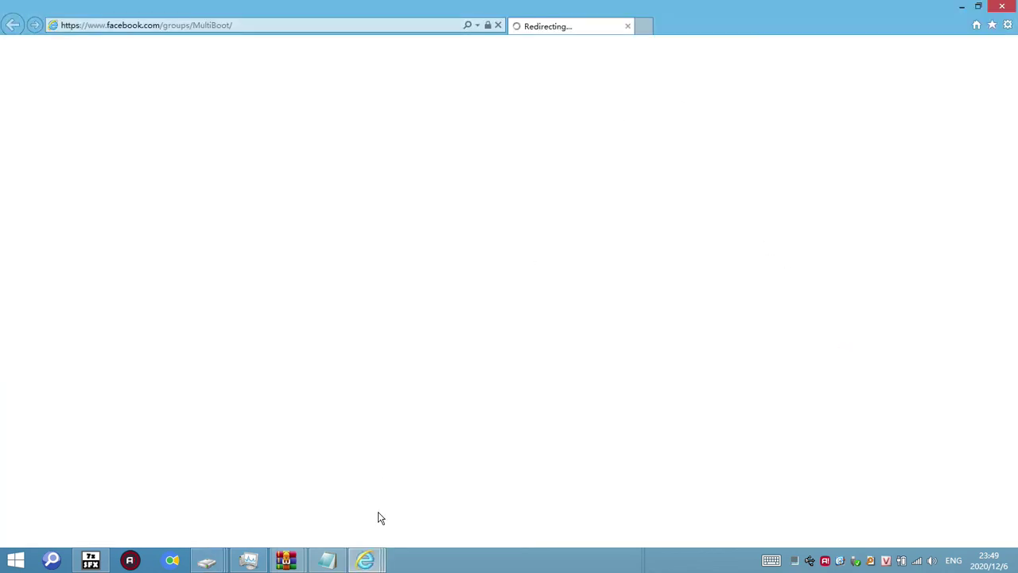
{"action": "left_click", "coordinate": [366, 560]}
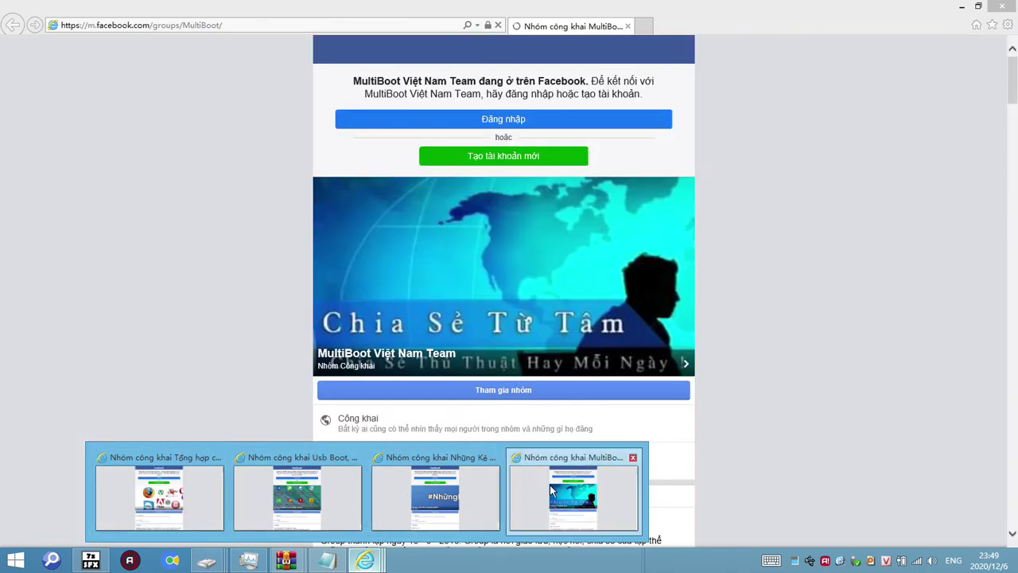
{"action": "left_click", "coordinate": [1002, 7]}
{"action": "left_click", "coordinate": [1003, 6]}
{"action": "left_click", "coordinate": [1004, 7]}
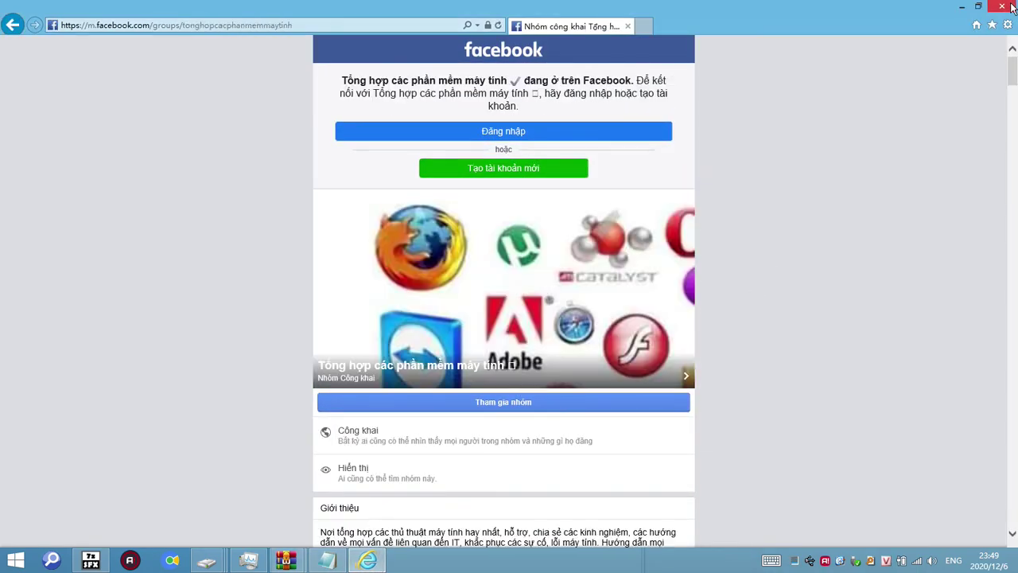
{"action": "left_click", "coordinate": [1004, 6]}
Step: Show XoaURLCentBrowser.cmd in a maximized Notepad window and highlight the line "mode con lines=20 cols=60"
{"action": "left_click_drag", "start_coordinate": [804, 384], "coordinate": [326, 560]}
{"action": "left_click", "coordinate": [826, 106]}
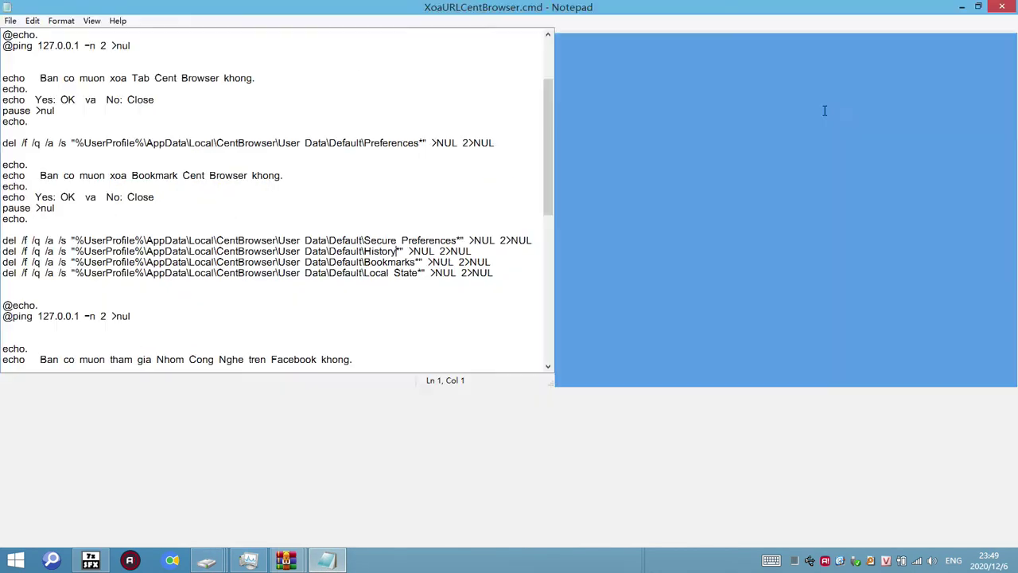
{"action": "scroll", "coordinate": [436, 336], "scroll_direction": "up", "scroll_amount": 3}
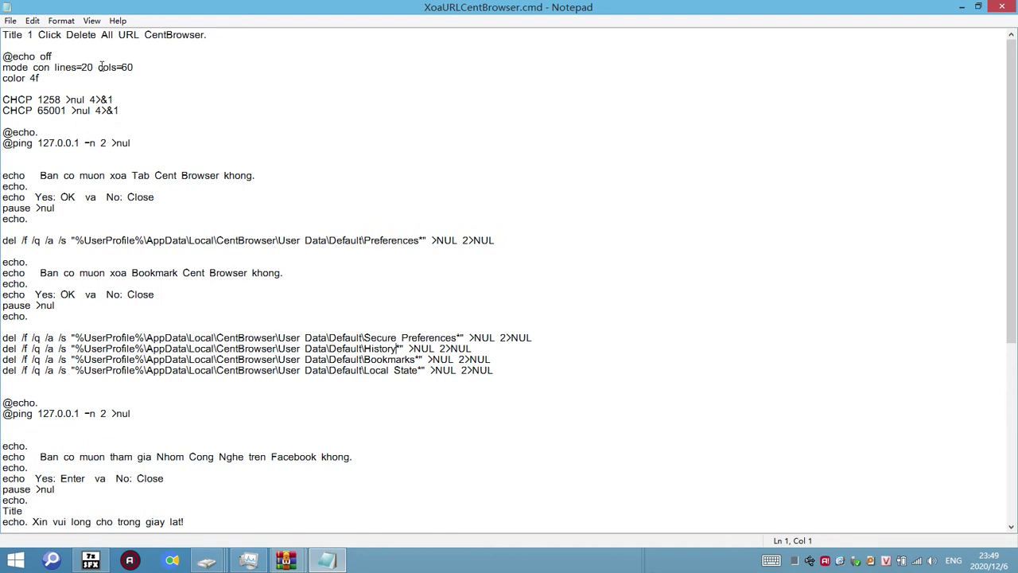
{"action": "left_click_drag", "start_coordinate": [137, 67], "coordinate": [2, 67]}
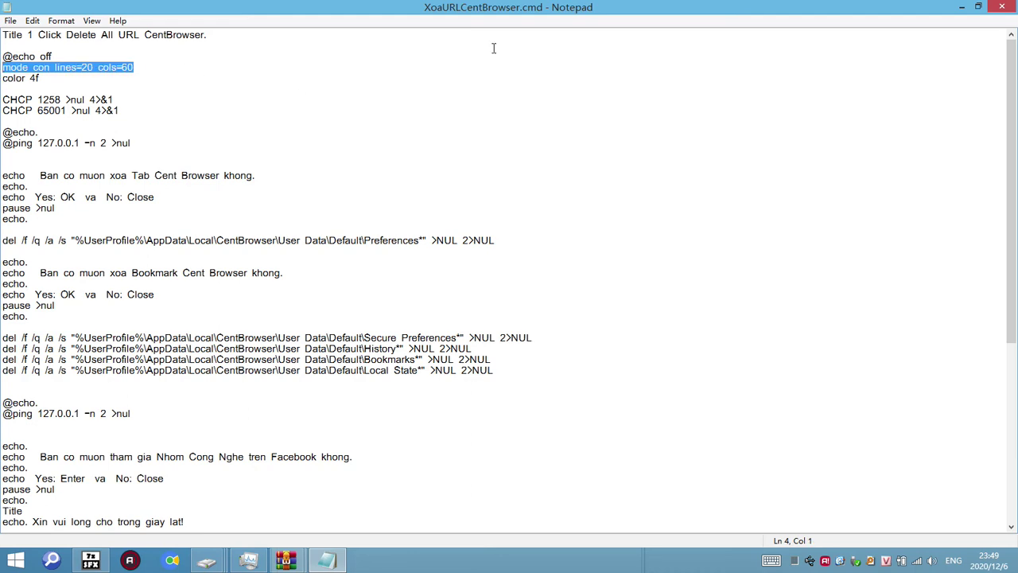
Step: Restore the Notepad window to a smaller size, run XoaURLCentBrowser.cmd again, and arrange its console beside the script text
{"action": "left_click", "coordinate": [978, 6]}
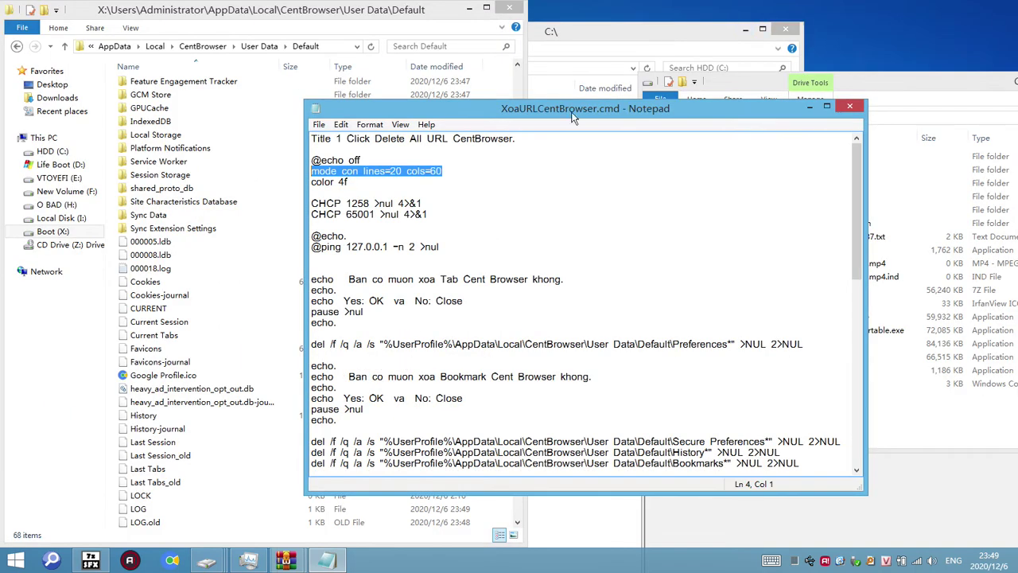
{"action": "left_click_drag", "start_coordinate": [572, 117], "coordinate": [273, 101]}
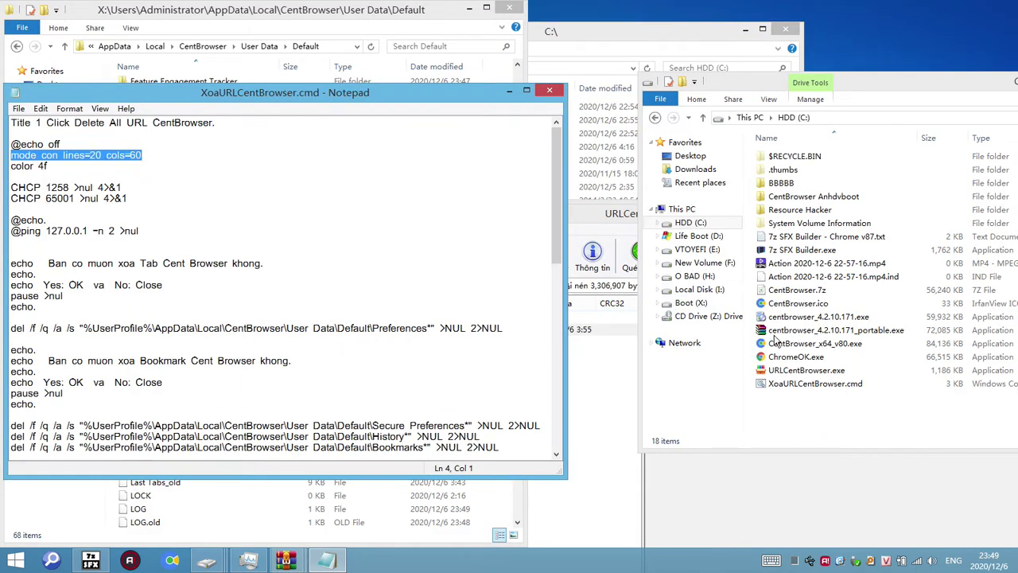
{"action": "double_click", "coordinate": [820, 390]}
{"action": "left_click_drag", "start_coordinate": [420, 131], "coordinate": [811, 176]}
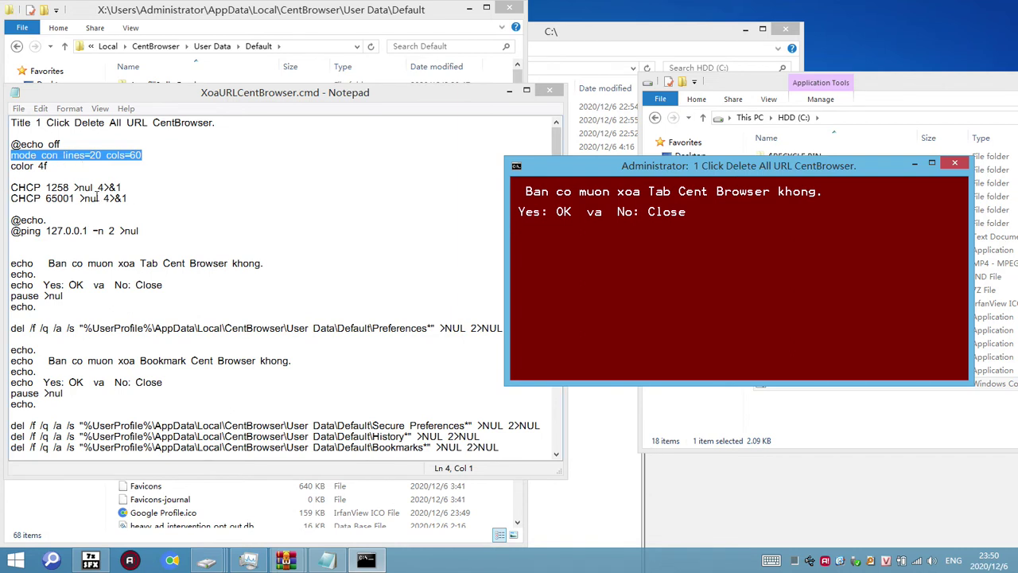
{"action": "left_click_drag", "start_coordinate": [712, 213], "coordinate": [513, 178]}
{"action": "left_click", "coordinate": [758, 283]}
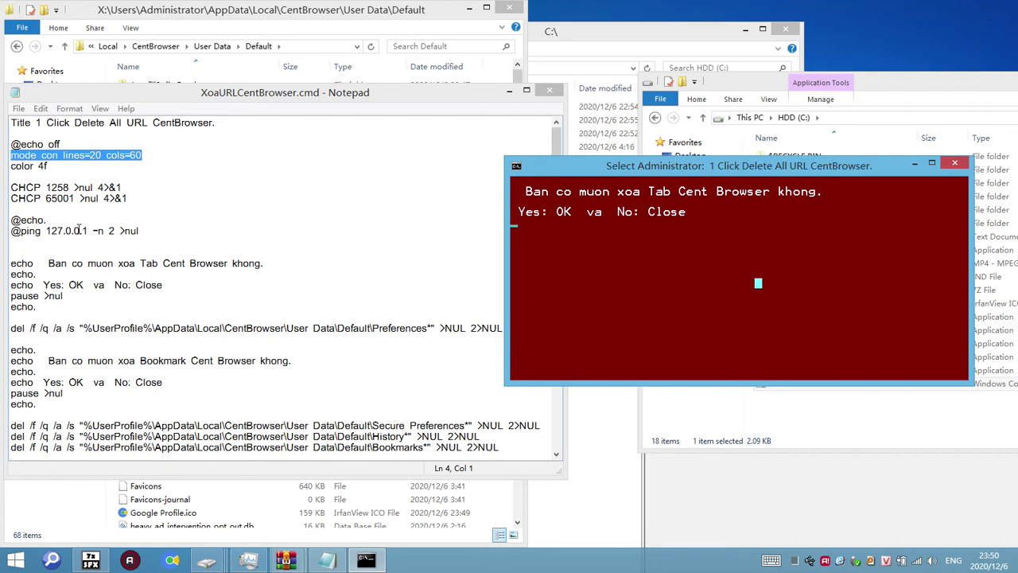
{"action": "left_click_drag", "start_coordinate": [139, 232], "coordinate": [10, 231]}
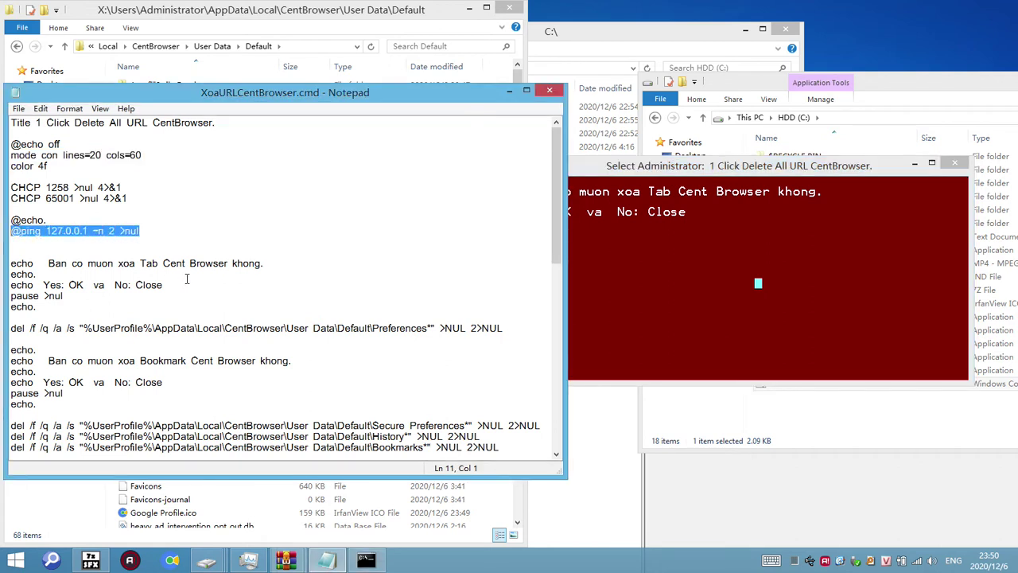
{"action": "left_click_drag", "start_coordinate": [274, 266], "coordinate": [11, 265]}
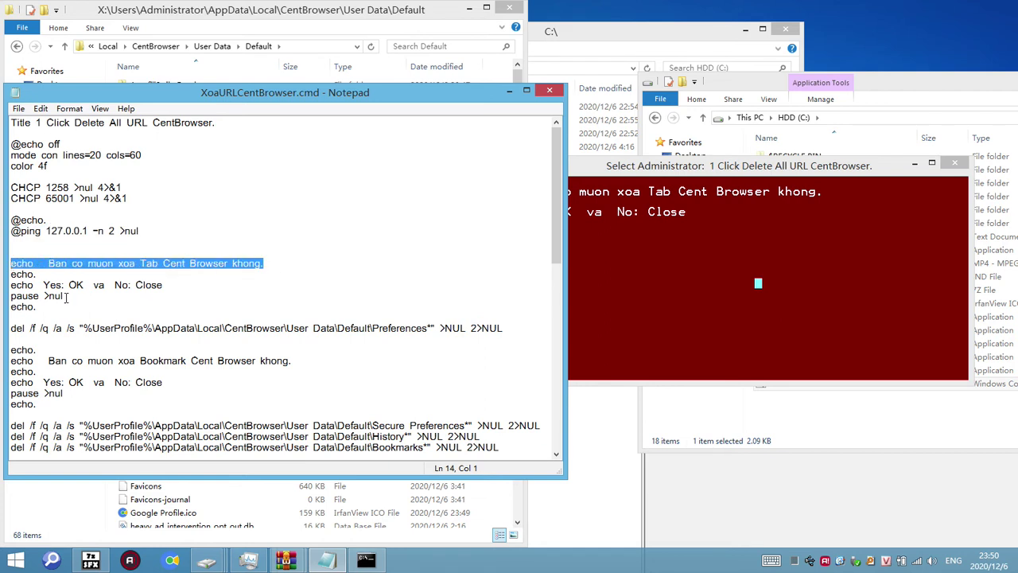
{"action": "left_click_drag", "start_coordinate": [65, 296], "coordinate": [7, 295]}
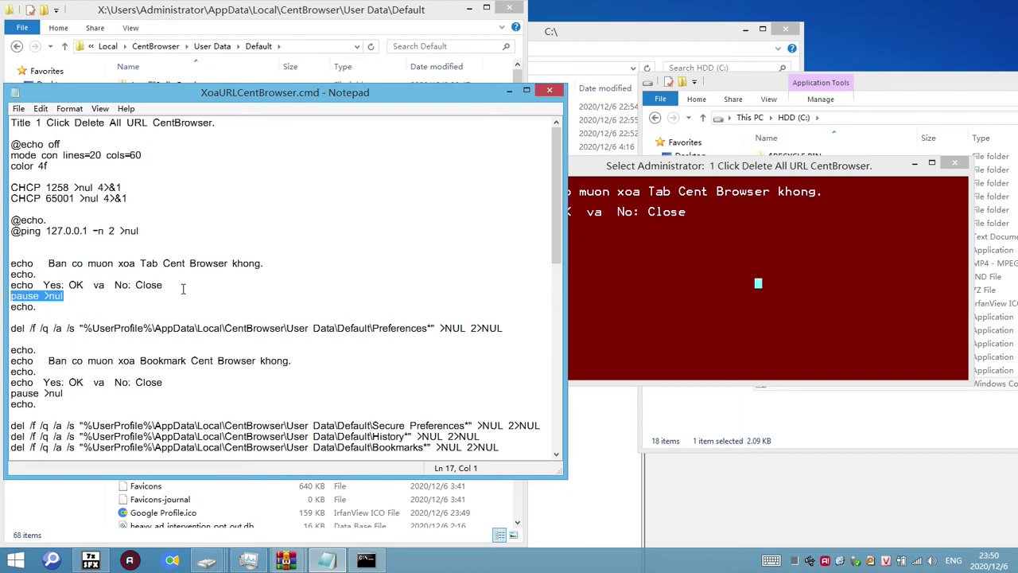
{"action": "left_click_drag", "start_coordinate": [167, 285], "coordinate": [11, 288]}
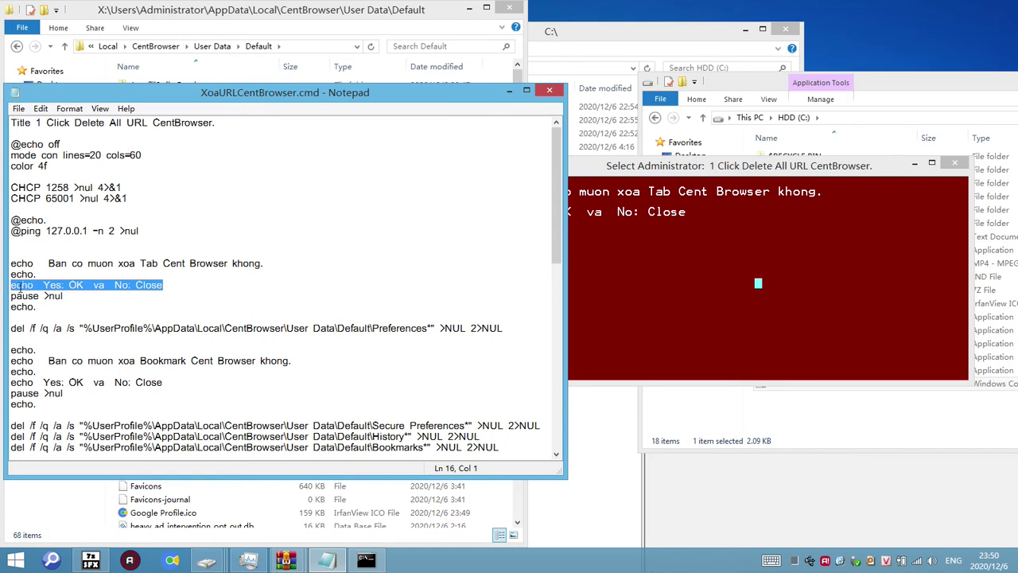
{"action": "left_click_drag", "start_coordinate": [249, 284], "coordinate": [2, 288]}
{"action": "left_click_drag", "start_coordinate": [26, 338], "coordinate": [13, 331]}
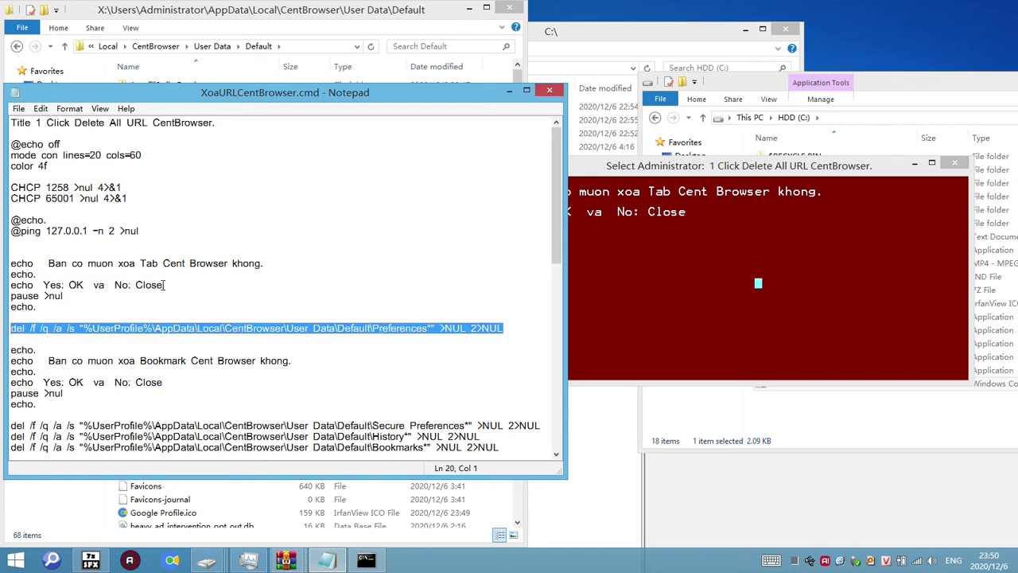
{"action": "left_click_drag", "start_coordinate": [175, 284], "coordinate": [39, 285]}
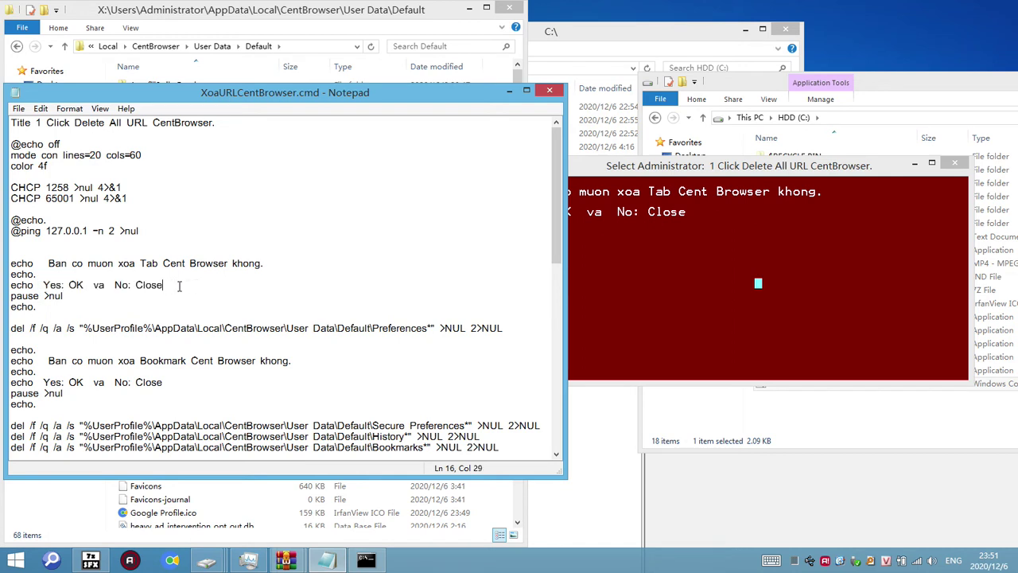
Step: Try removing the tab prompt's echo lines above "pause >nul", highlight the Preferences deletion command, and undo the removal
{"action": "left_click_drag", "start_coordinate": [176, 284], "coordinate": [3, 264]}
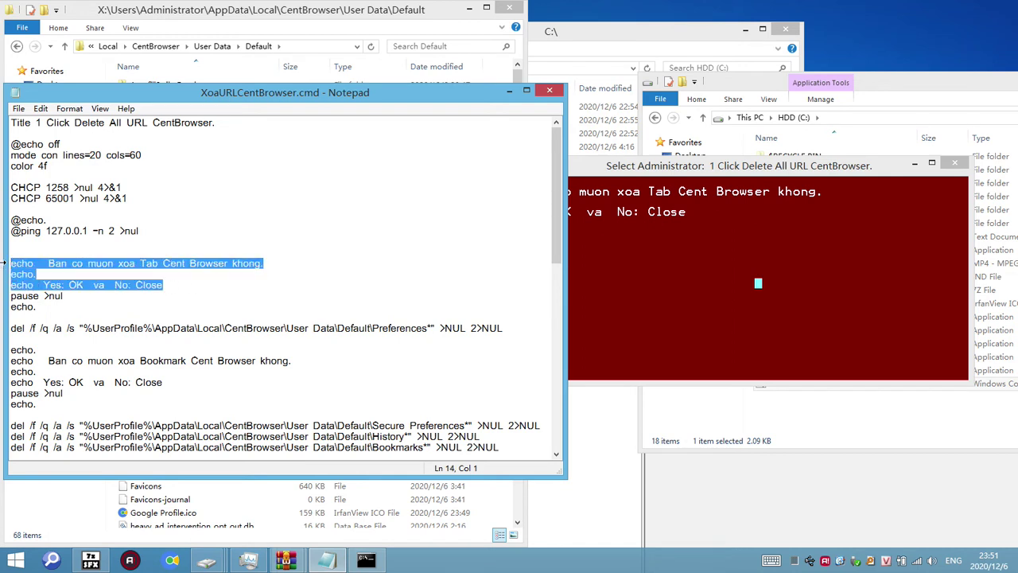
{"action": "key", "text": "Delete"}
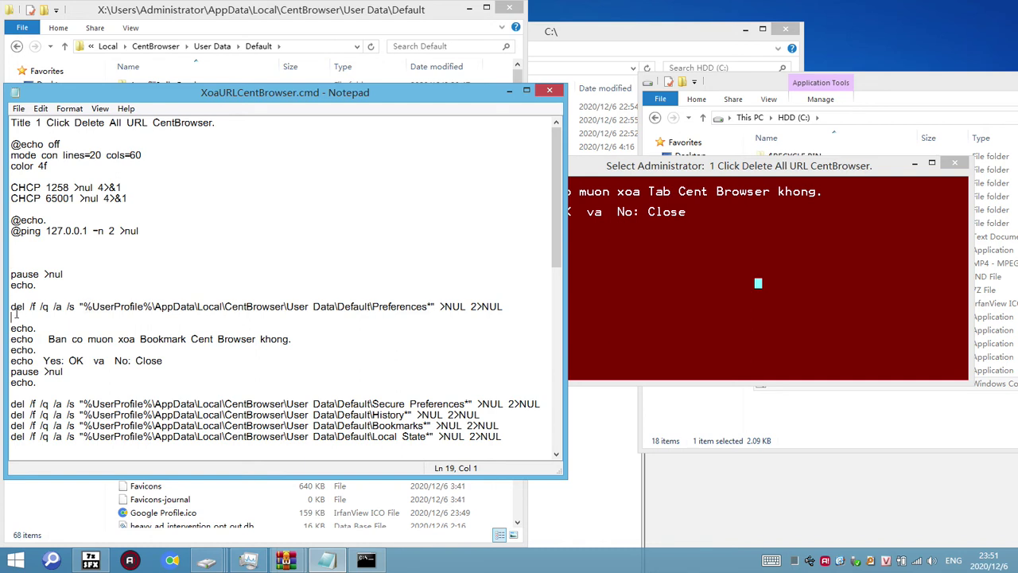
{"action": "left_click_drag", "start_coordinate": [18, 318], "coordinate": [12, 305]}
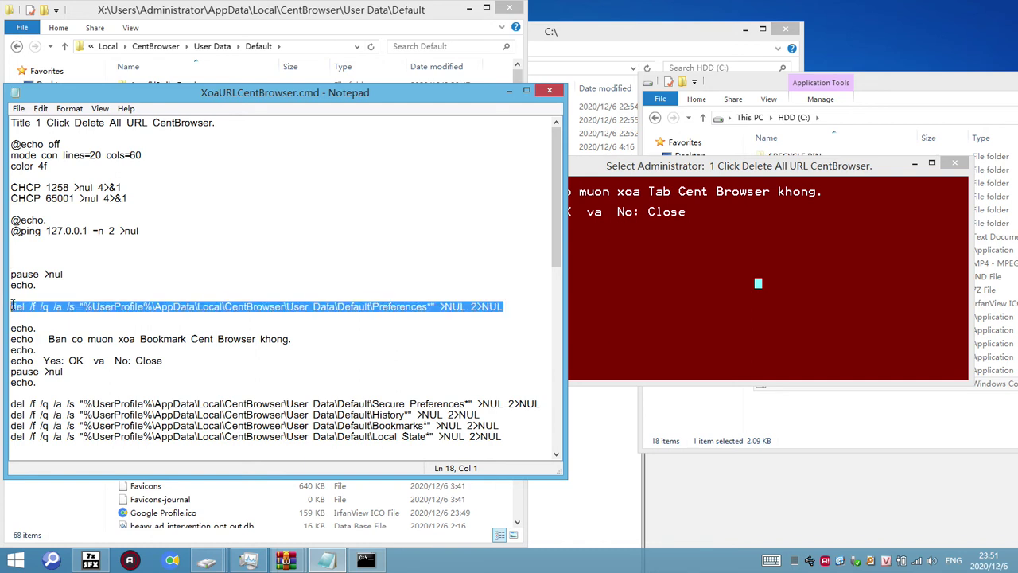
{"action": "left_click", "coordinate": [62, 264]}
{"action": "key", "text": "ctrl+z"}
{"action": "left_click", "coordinate": [111, 318]}
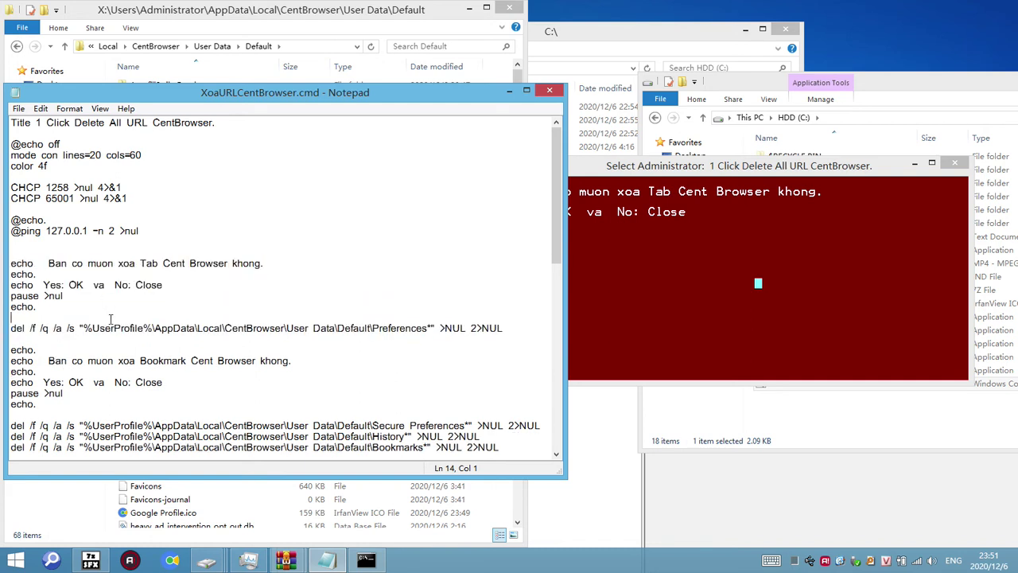
Step: Highlight the bookmark prompt's Yes/No and pause lines and the del commands for Secure Preferences, History, Bookmarks and Local State
{"action": "scroll", "coordinate": [111, 318], "scroll_direction": "down", "scroll_amount": 4}
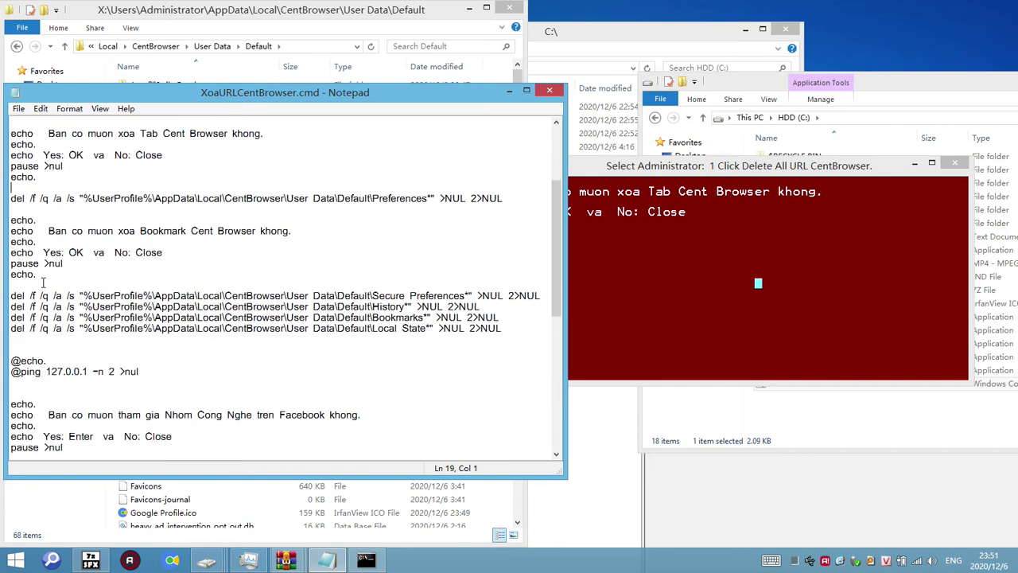
{"action": "left_click_drag", "start_coordinate": [37, 273], "coordinate": [4, 252]}
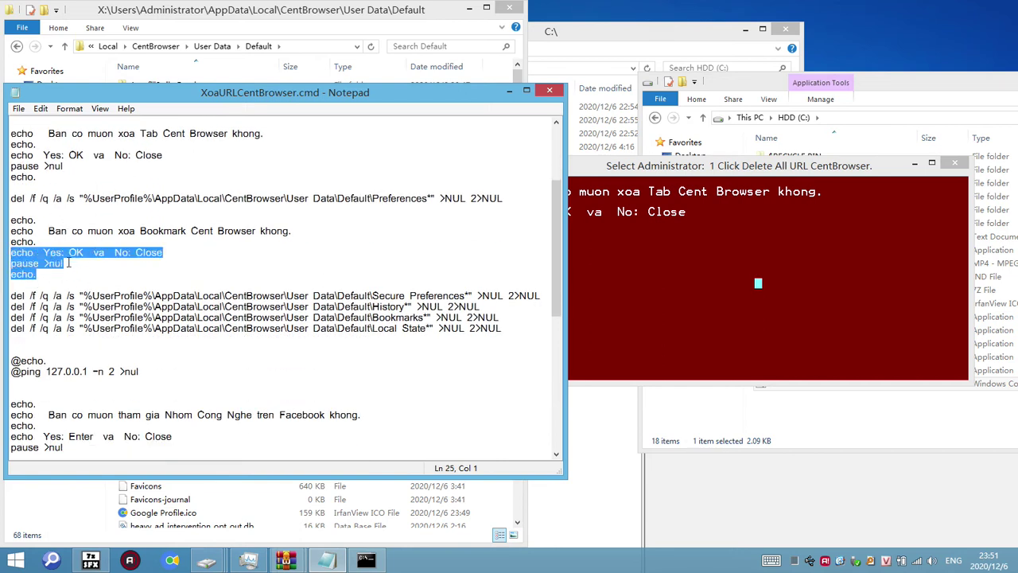
{"action": "left_click_drag", "start_coordinate": [56, 274], "coordinate": [4, 267]}
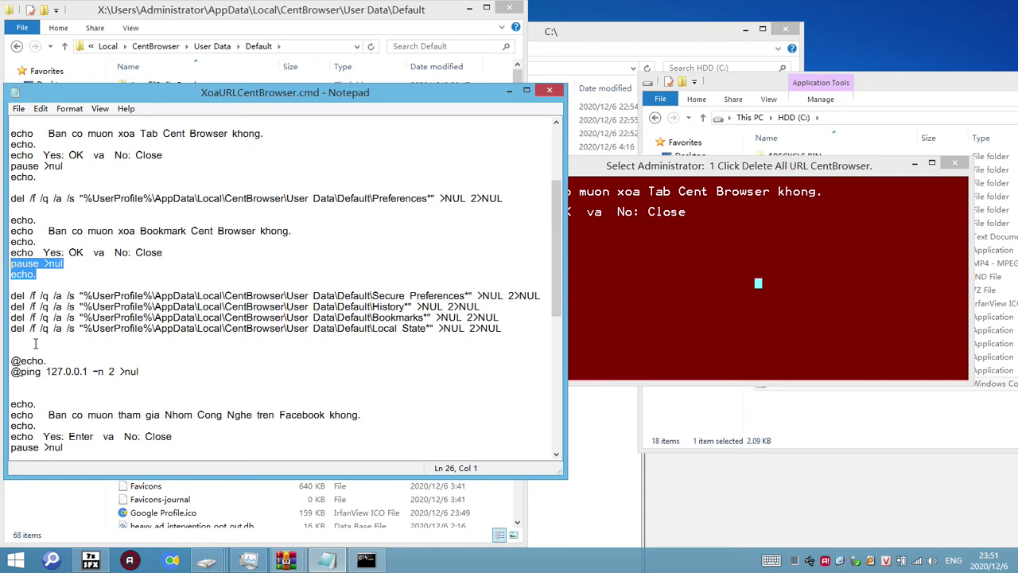
{"action": "left_click_drag", "start_coordinate": [35, 343], "coordinate": [8, 285]}
{"action": "scroll", "coordinate": [66, 268], "scroll_direction": "down", "scroll_amount": 5}
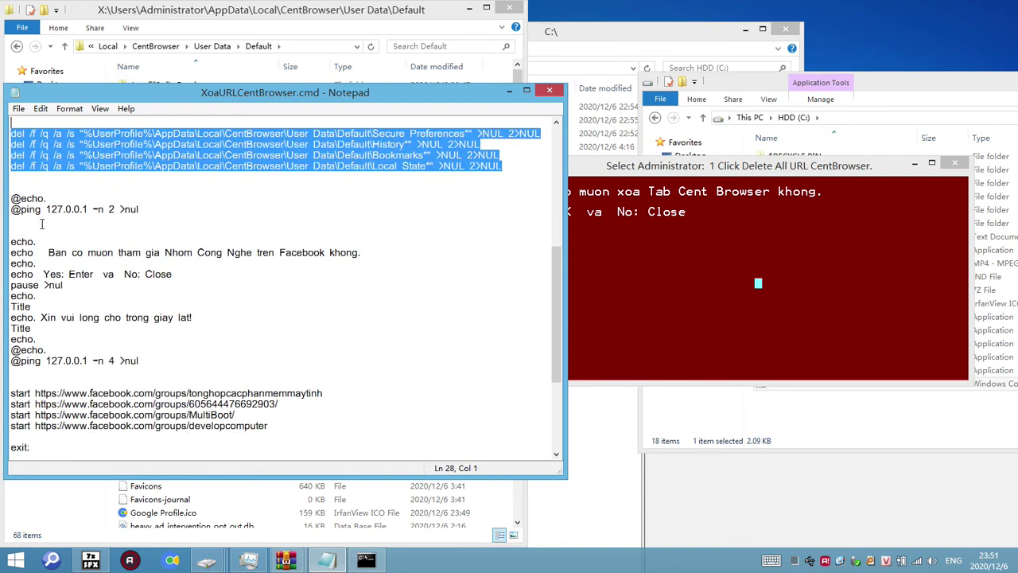
Step: Highlight the Facebook group prompt, the four start commands with group links, and the first link's "start" keyword and URL
{"action": "left_click_drag", "start_coordinate": [34, 222], "coordinate": [5, 167]}
{"action": "scroll", "coordinate": [44, 208], "scroll_direction": "down", "scroll_amount": 2}
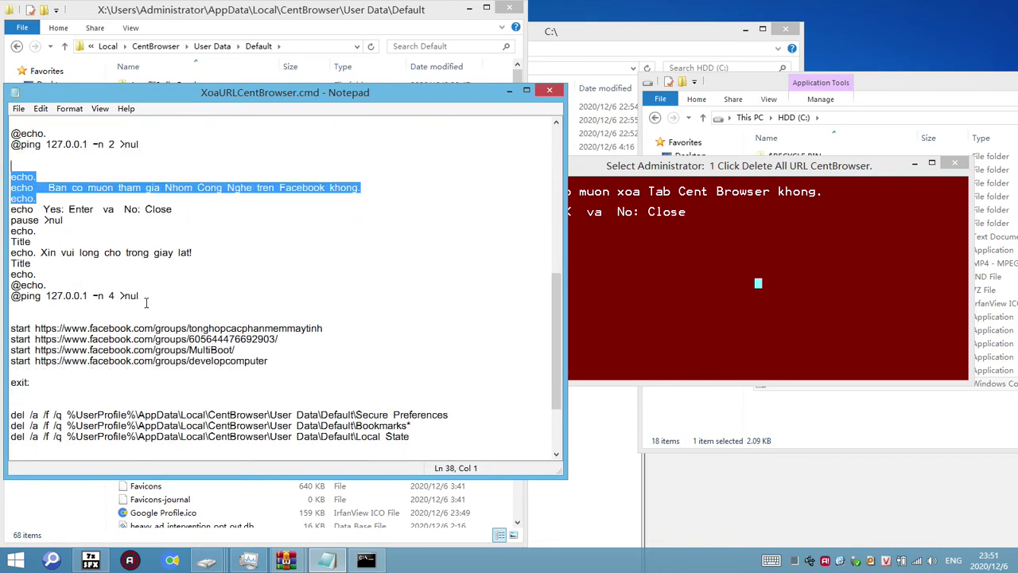
{"action": "left_click_drag", "start_coordinate": [28, 371], "coordinate": [5, 322]}
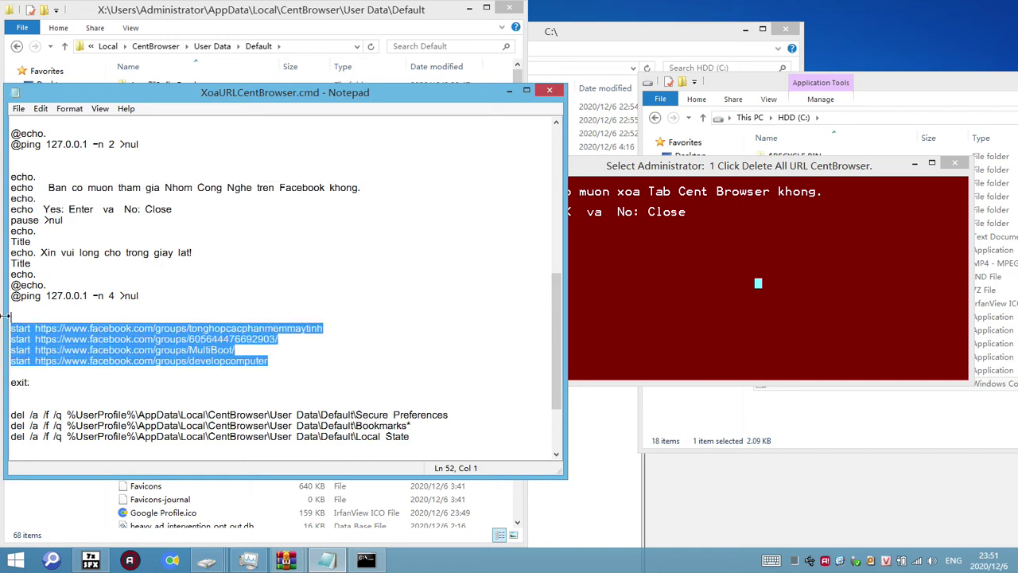
{"action": "left_click_drag", "start_coordinate": [296, 357], "coordinate": [108, 328]}
{"action": "left_click_drag", "start_coordinate": [34, 328], "coordinate": [11, 327]}
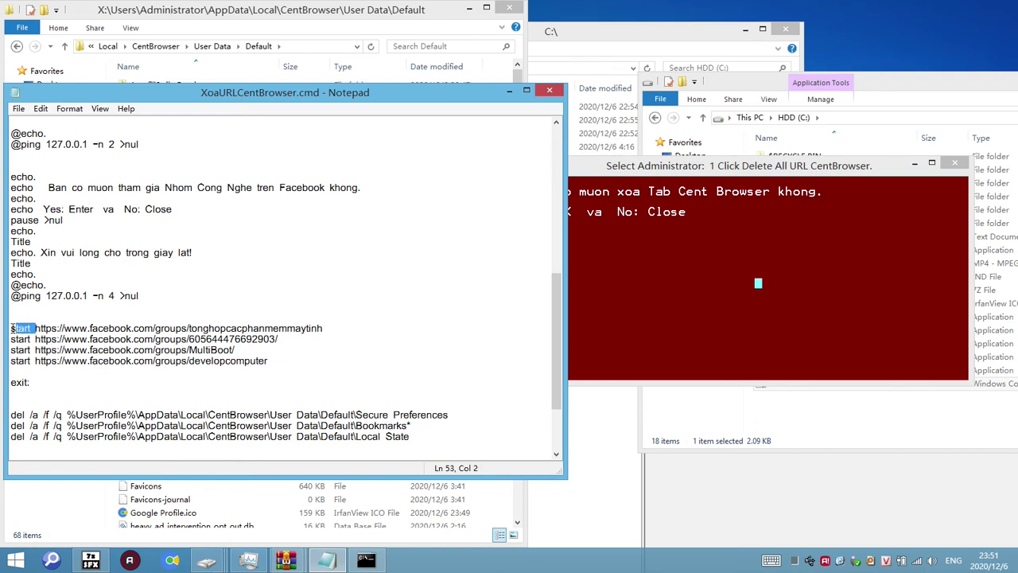
{"action": "left_click_drag", "start_coordinate": [364, 327], "coordinate": [35, 328]}
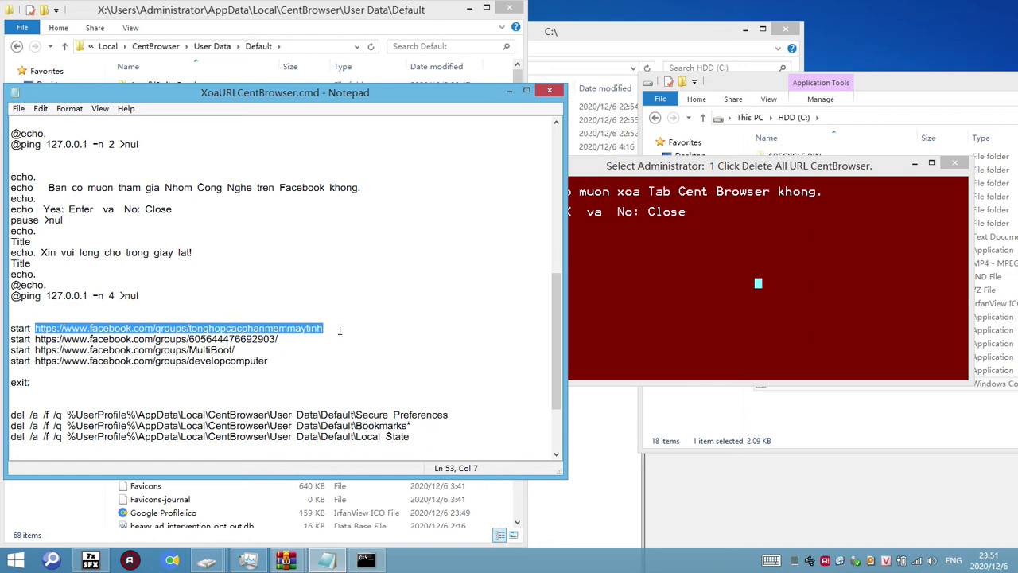
Step: Highlight the "exit:" line and all the del and rd commands below it at the end of the script
{"action": "scroll", "coordinate": [339, 328], "scroll_direction": "down", "scroll_amount": 2}
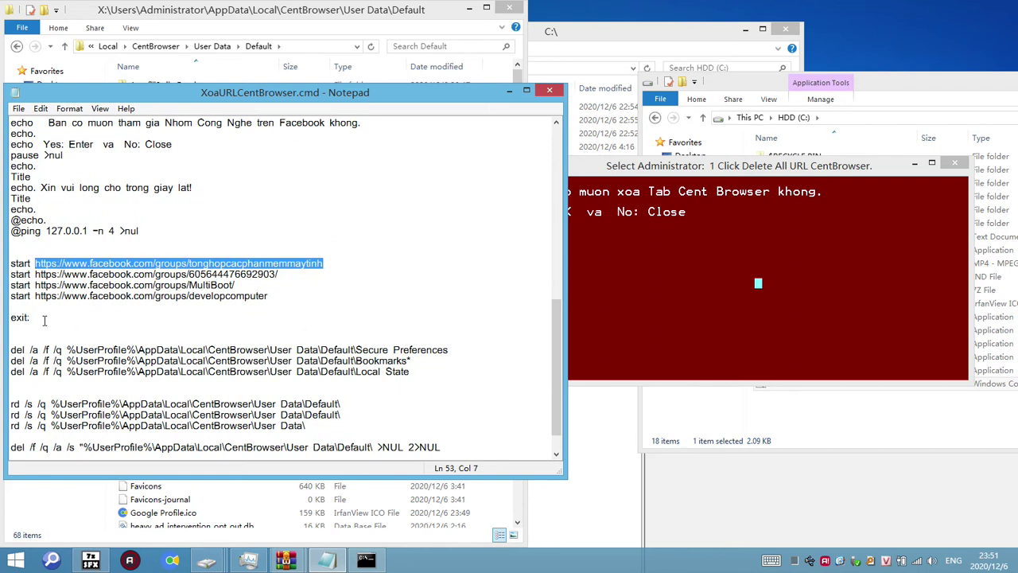
{"action": "left_click_drag", "start_coordinate": [30, 318], "coordinate": [11, 320]}
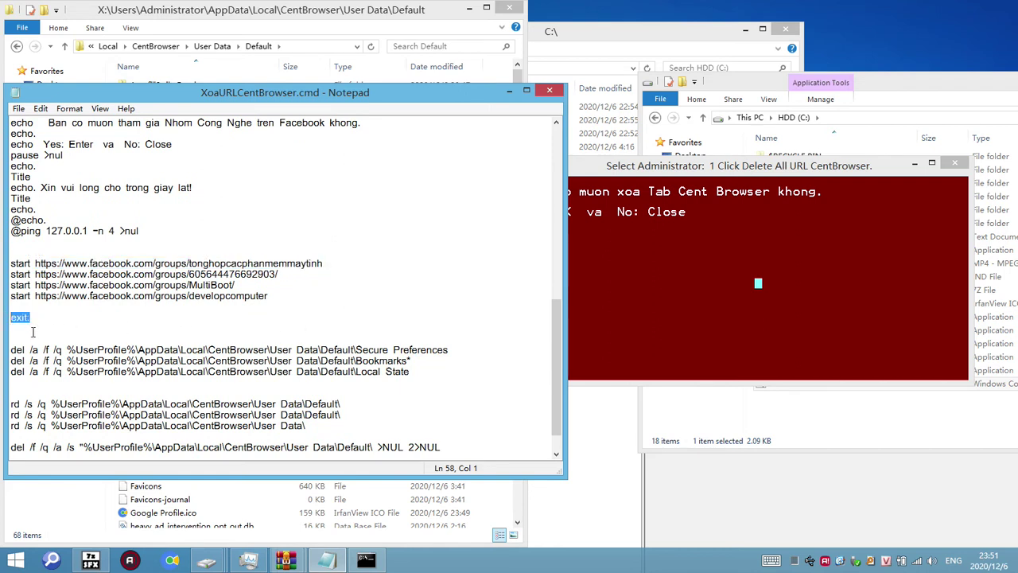
{"action": "left_click", "coordinate": [33, 331]}
{"action": "scroll", "coordinate": [33, 329], "scroll_direction": "down", "scroll_amount": 1}
{"action": "left_click", "coordinate": [435, 438], "text": "shift"}
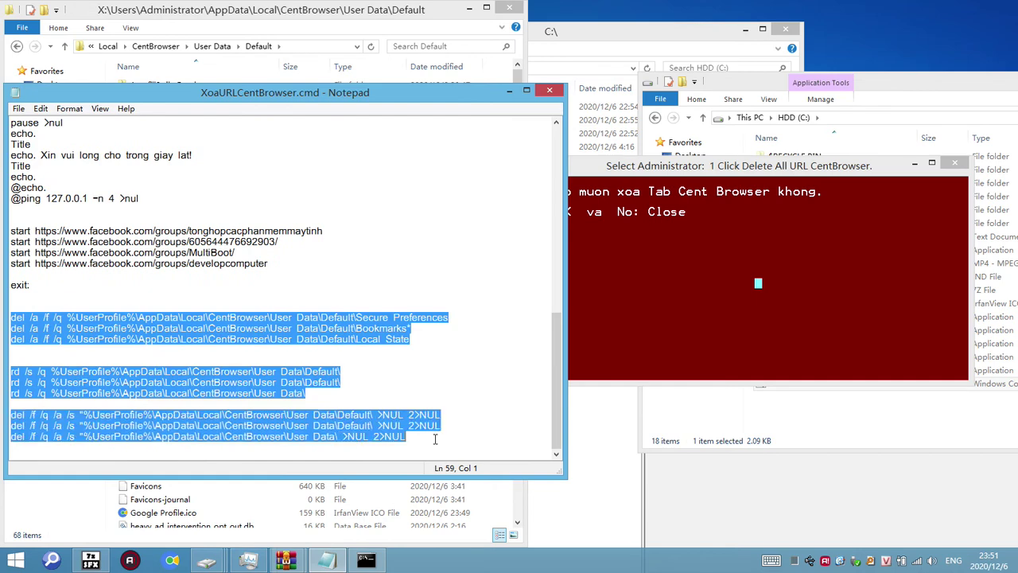
Step: Close XoaURLCentBrowser.cmd in Notepad without saving changes and close the running script console
{"action": "scroll", "coordinate": [203, 318], "scroll_direction": "up", "scroll_amount": 13}
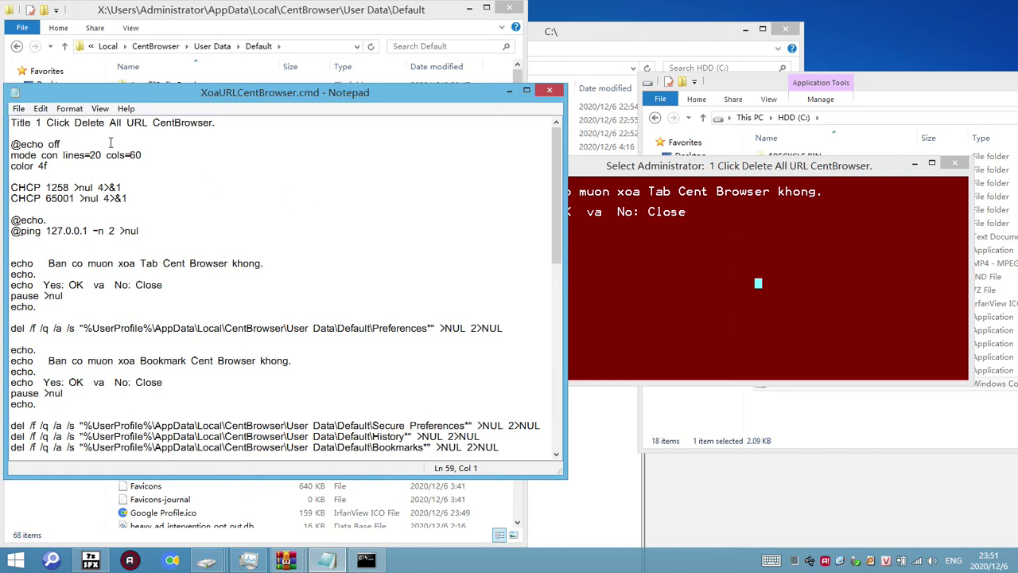
{"action": "left_click", "coordinate": [111, 209]}
{"action": "left_click", "coordinate": [549, 90]}
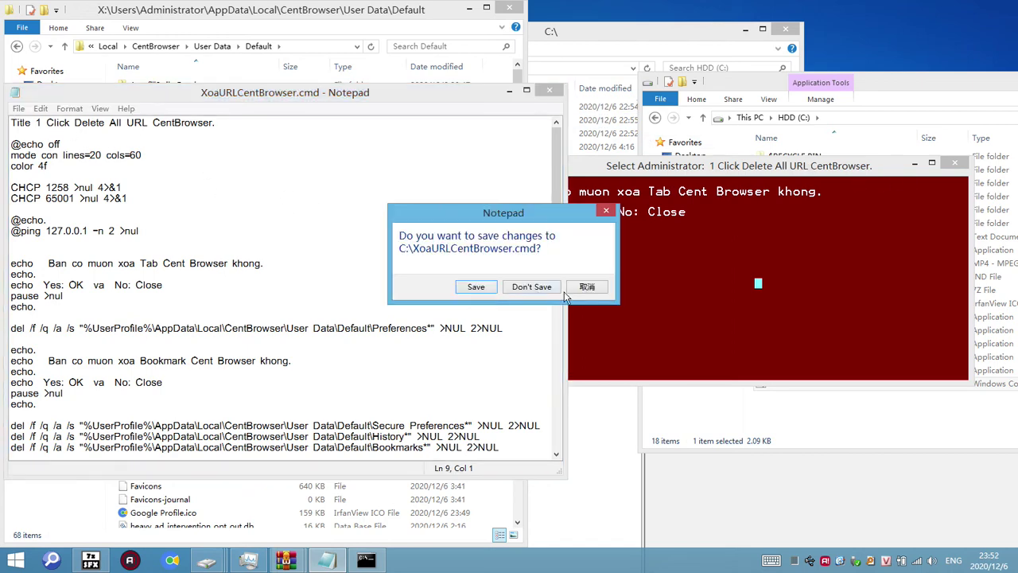
{"action": "left_click", "coordinate": [531, 287]}
{"action": "left_click", "coordinate": [954, 163]}
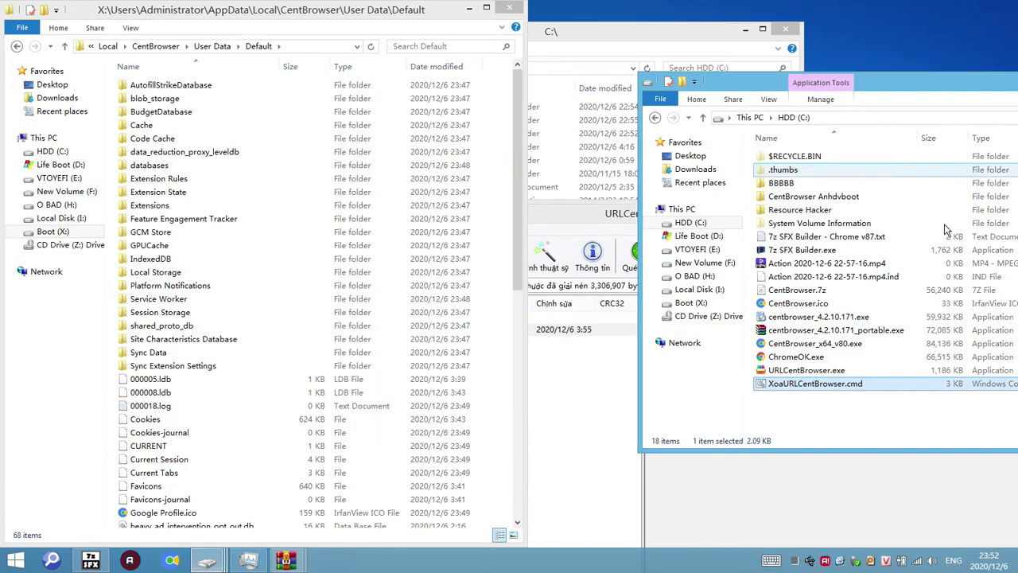
Step: Reopen XoaURLCentBrowser.cmd in Notepad, enlarge the window vertically, highlight "\History*" in its deletion command, and close the file
{"action": "right_click", "coordinate": [803, 383]}
{"action": "left_click", "coordinate": [844, 160]}
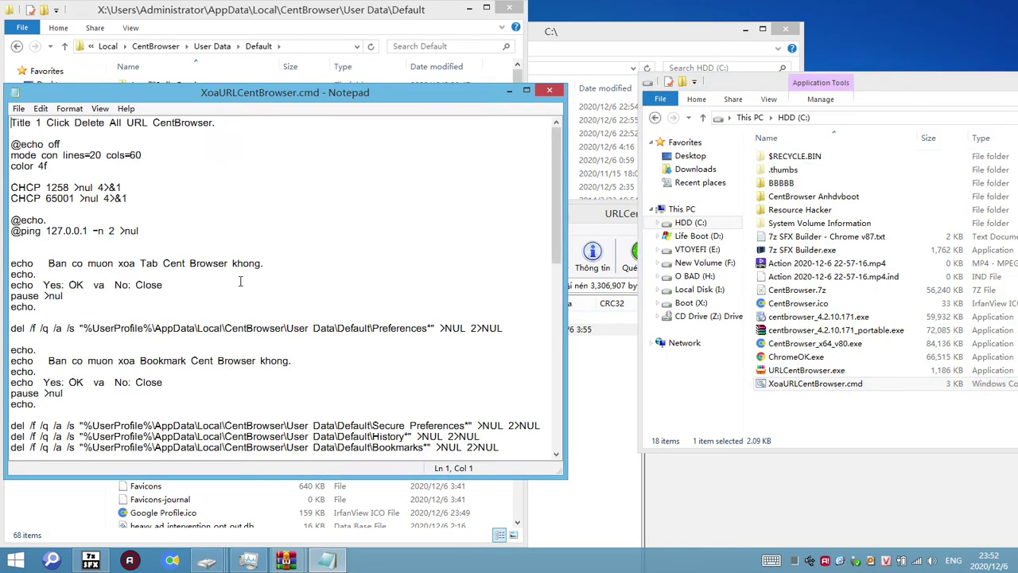
{"action": "left_click_drag", "start_coordinate": [177, 475], "coordinate": [176, 569]}
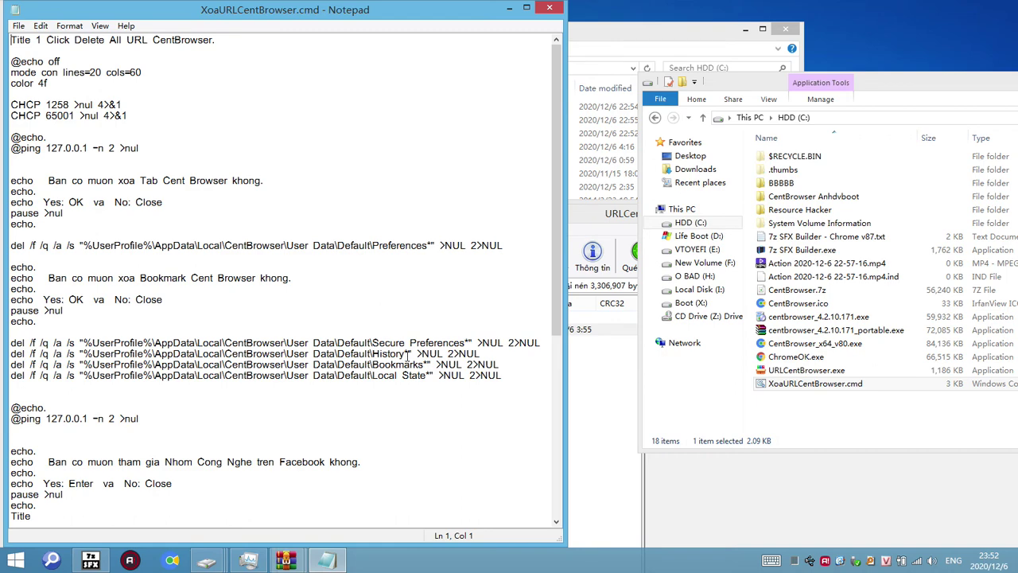
{"action": "left_click_drag", "start_coordinate": [410, 354], "coordinate": [369, 353]}
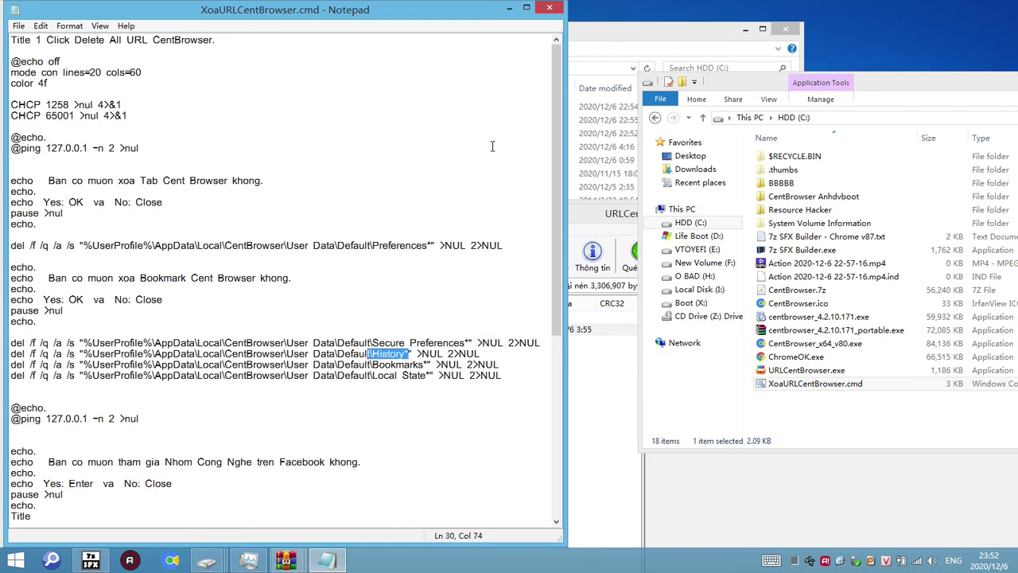
{"action": "left_click", "coordinate": [550, 8]}
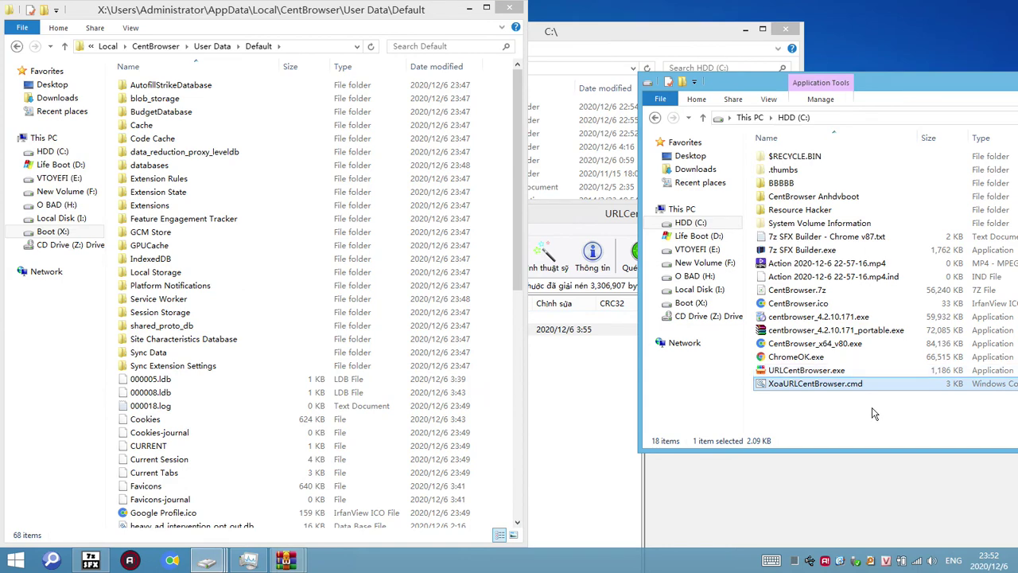
Step: Select URLCentBrowser.exe, XoaURLCentBrowser.cmd and CentBrowser.ico together in the HDD (C:) folder
{"action": "key", "text": "Up"}
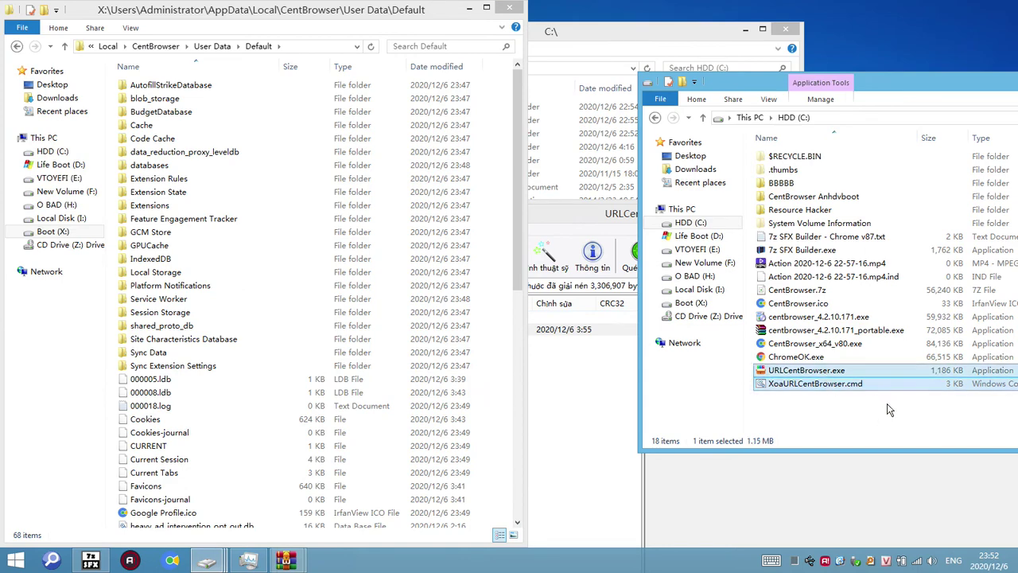
{"action": "key", "text": "shift+Down"}
{"action": "key", "text": "ctrl+Up"}
{"action": "key", "text": "ctrl+Up"}
{"action": "key", "text": "ctrl+Up"}
{"action": "key", "text": "ctrl+Up"}
{"action": "key", "text": "ctrl+Up"}
{"action": "key", "text": "ctrl+Up"}
{"action": "key", "text": "ctrl+space"}
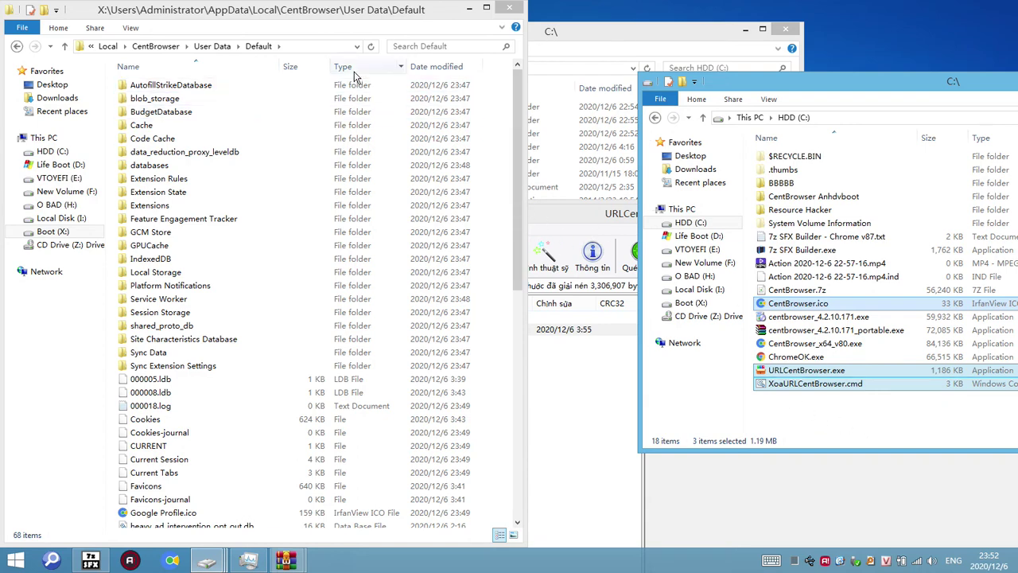
Step: Open Cent Browser's User Data folder and select all its items except the Default folder and the Local State file
{"action": "left_click", "coordinate": [169, 46]}
{"action": "double_click", "coordinate": [165, 99]}
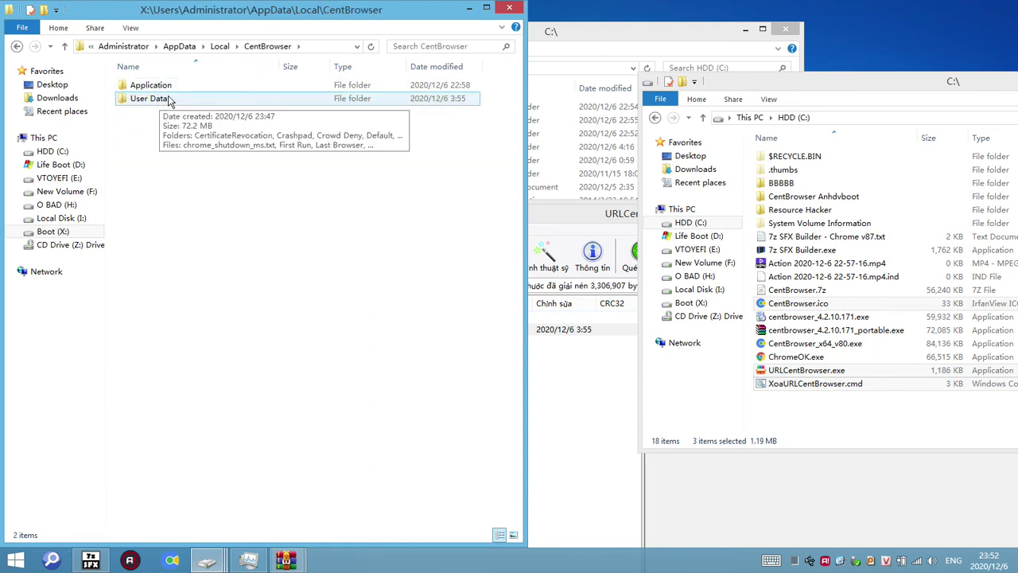
{"action": "double_click", "coordinate": [165, 99]}
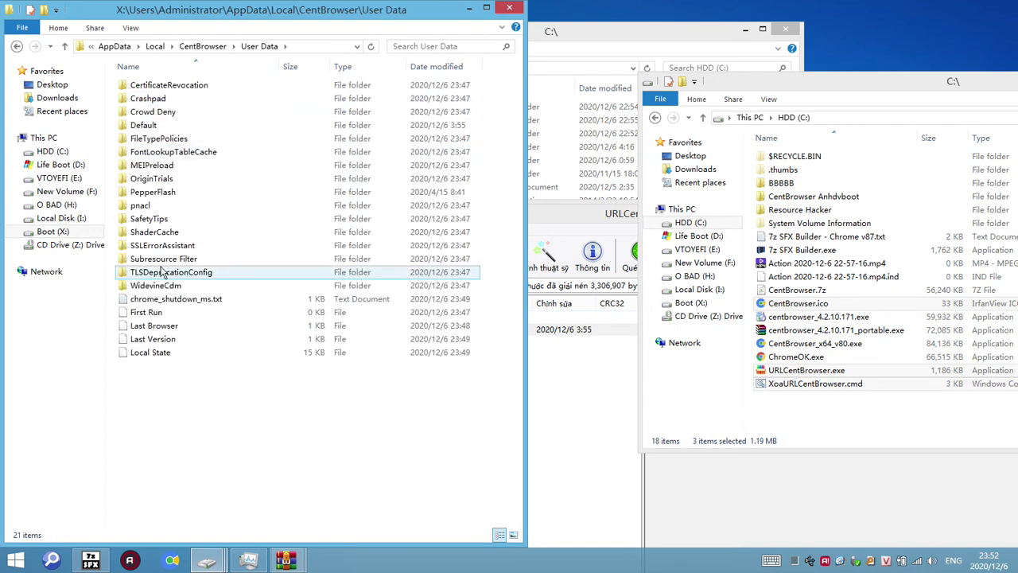
{"action": "key", "text": "ctrl+a"}
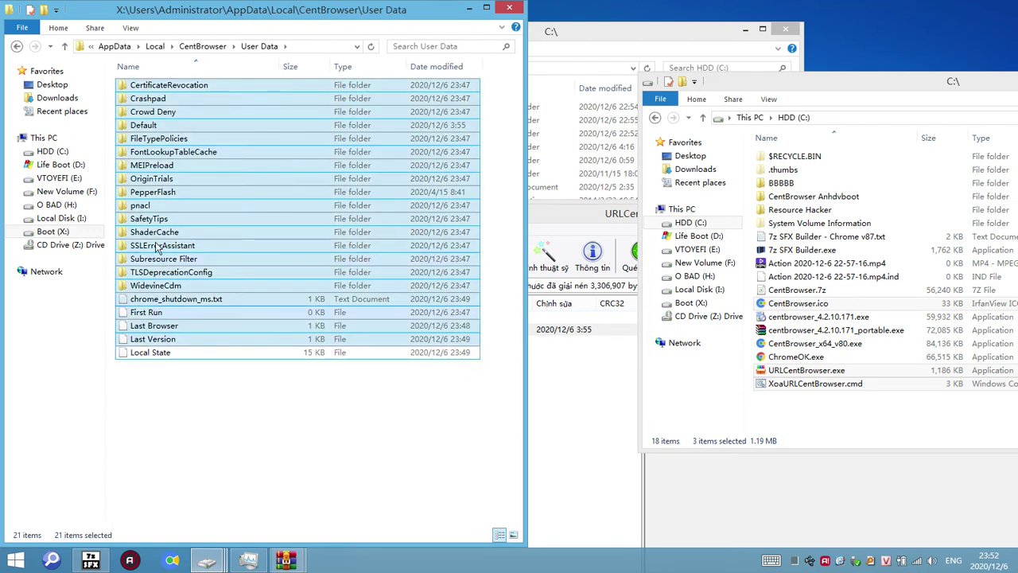
{"action": "left_click", "coordinate": [150, 352], "text": "ctrl"}
{"action": "left_click", "coordinate": [144, 126], "text": "ctrl"}
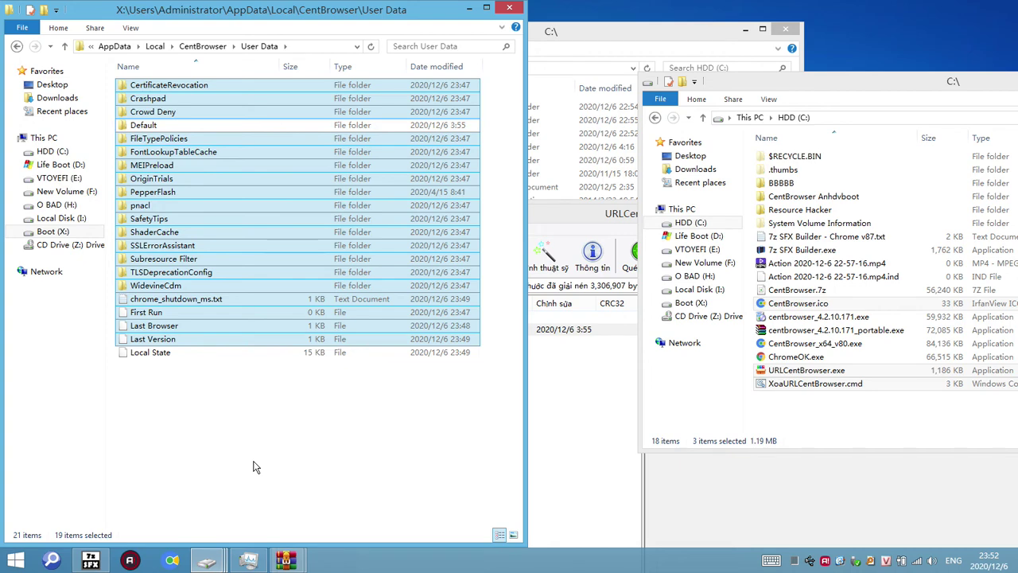
Step: Delete the selected User Data items, leaving Default and Local State, and open the Default folder
{"action": "key", "text": "Delete"}
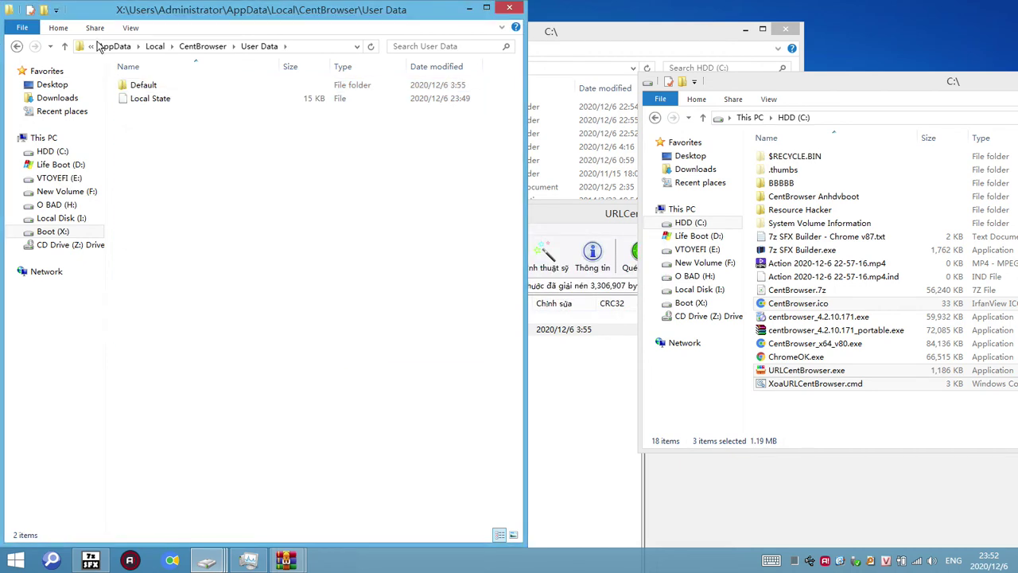
{"action": "double_click", "coordinate": [132, 86]}
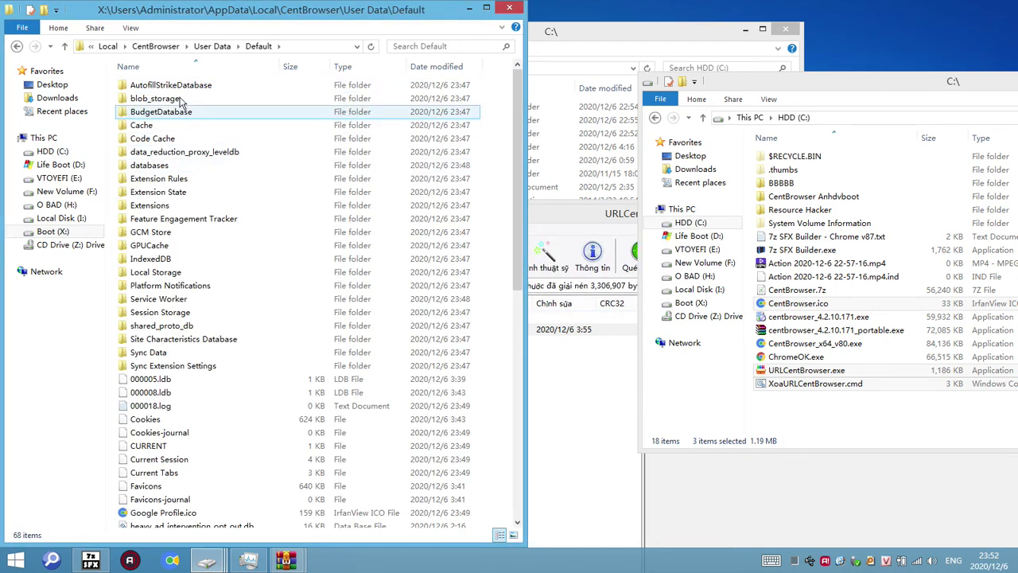
{"action": "left_click", "coordinate": [187, 87]}
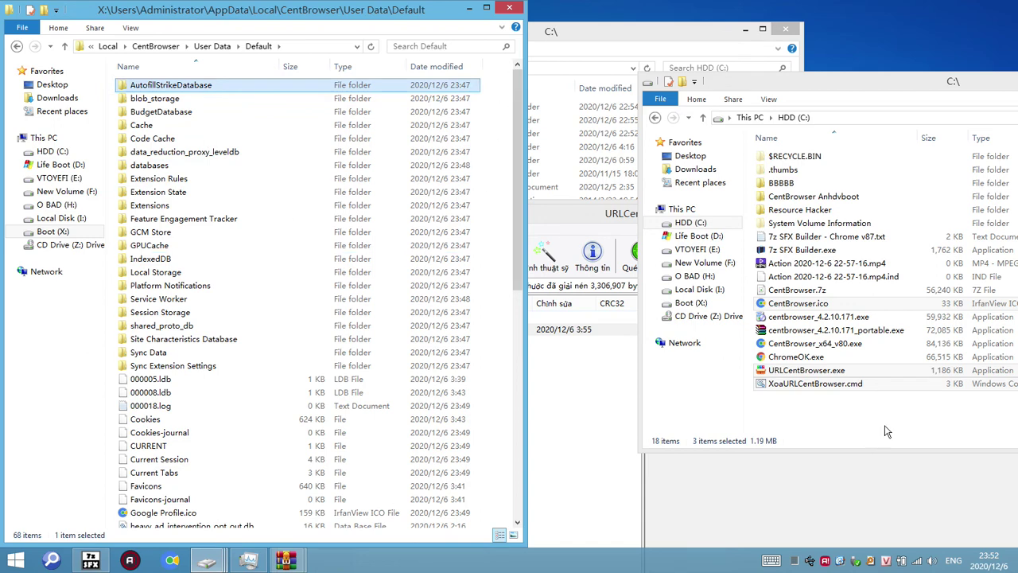
Step: Run URLCentBrowser.exe from HDD (C:) and inspect the Application and User Data folders inside CentBrowser
{"action": "left_click", "coordinate": [851, 422]}
{"action": "left_click", "coordinate": [801, 371]}
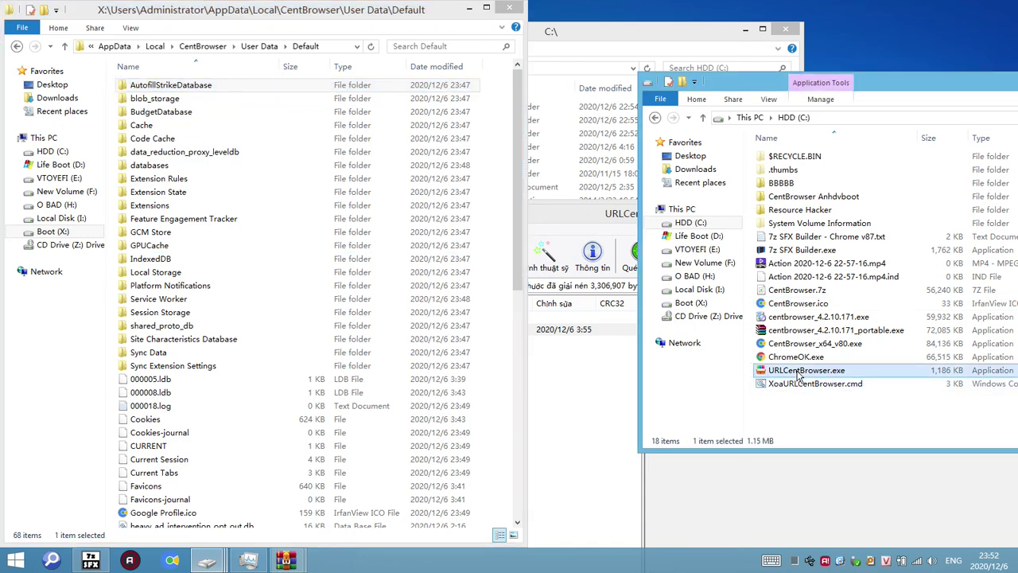
{"action": "left_click", "coordinate": [195, 45]}
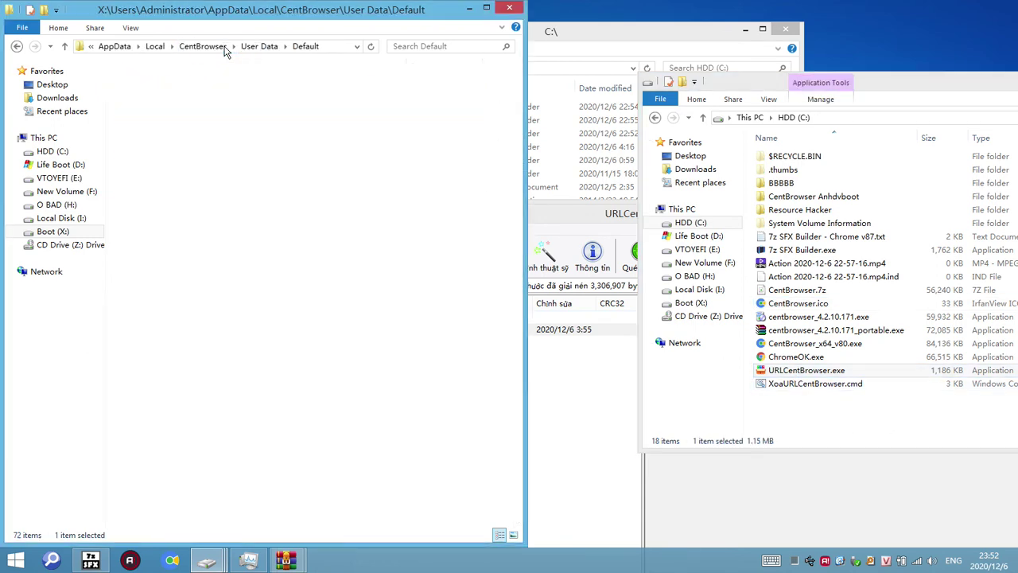
{"action": "double_click", "coordinate": [172, 85]}
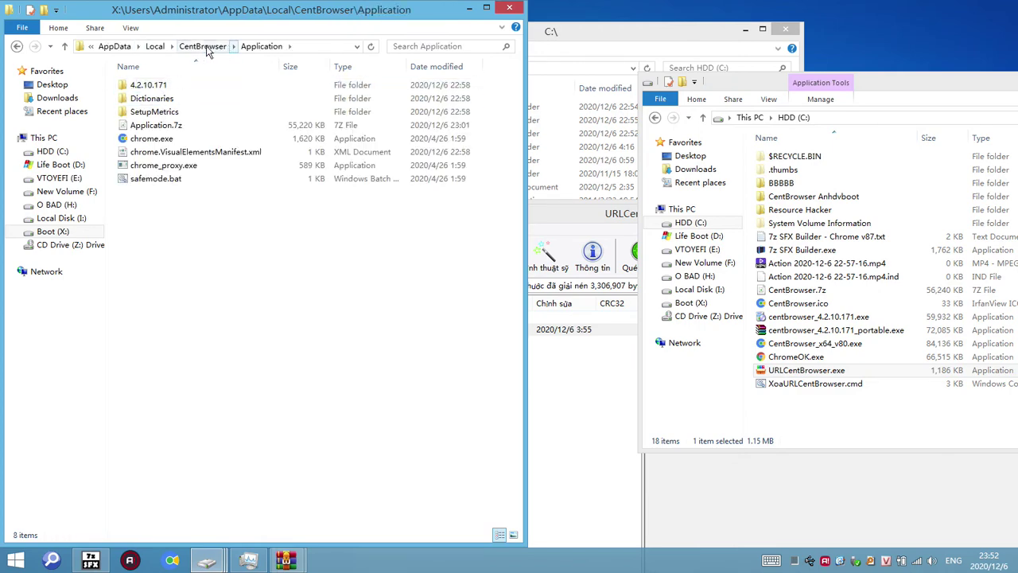
{"action": "left_click", "coordinate": [203, 46]}
{"action": "double_click", "coordinate": [165, 99]}
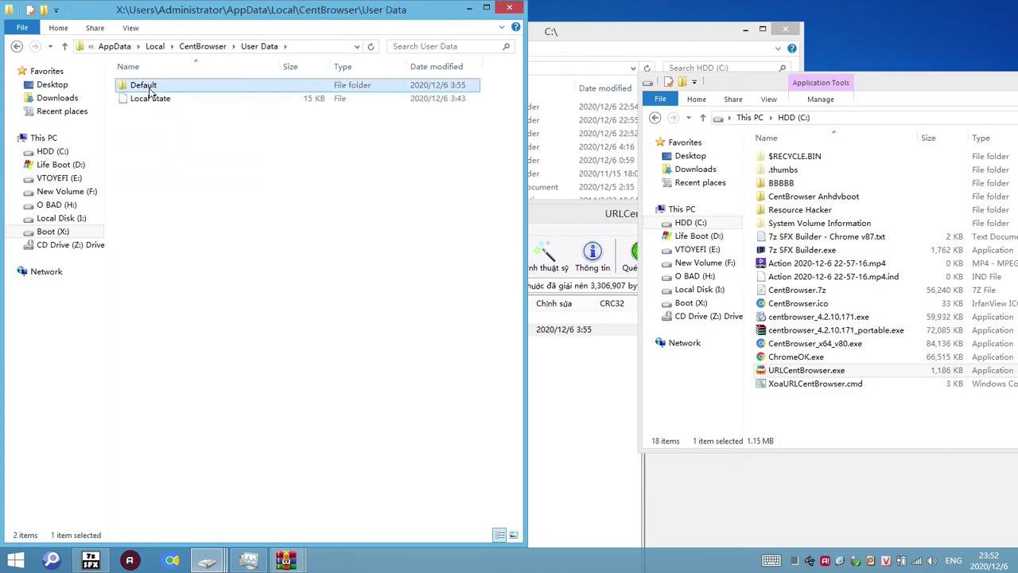
Step: Permanently delete all subfolders of Default, from AutofillStrikeDatabase through Sync Extension Settings, and return to the CentBrowser folder
{"action": "double_click", "coordinate": [148, 86]}
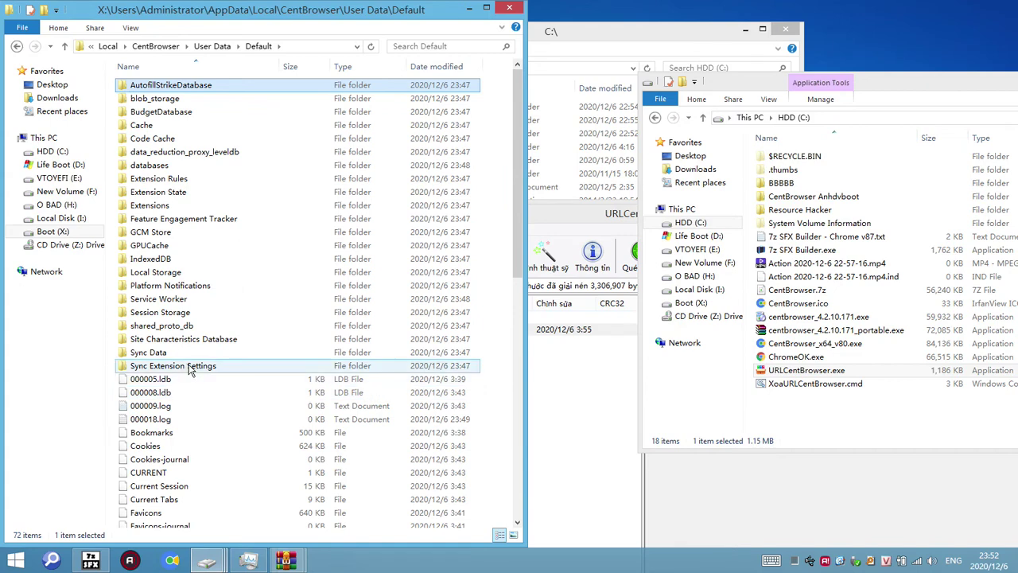
{"action": "left_click", "coordinate": [216, 366], "text": "shift"}
{"action": "key", "text": "shift+Delete"}
{"action": "key", "text": "Return"}
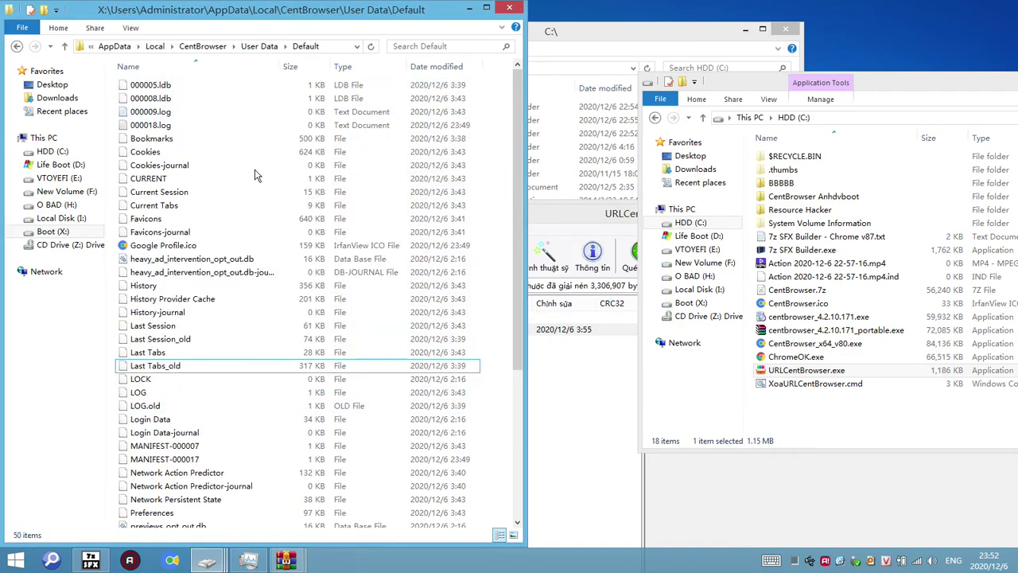
{"action": "left_click", "coordinate": [208, 46]}
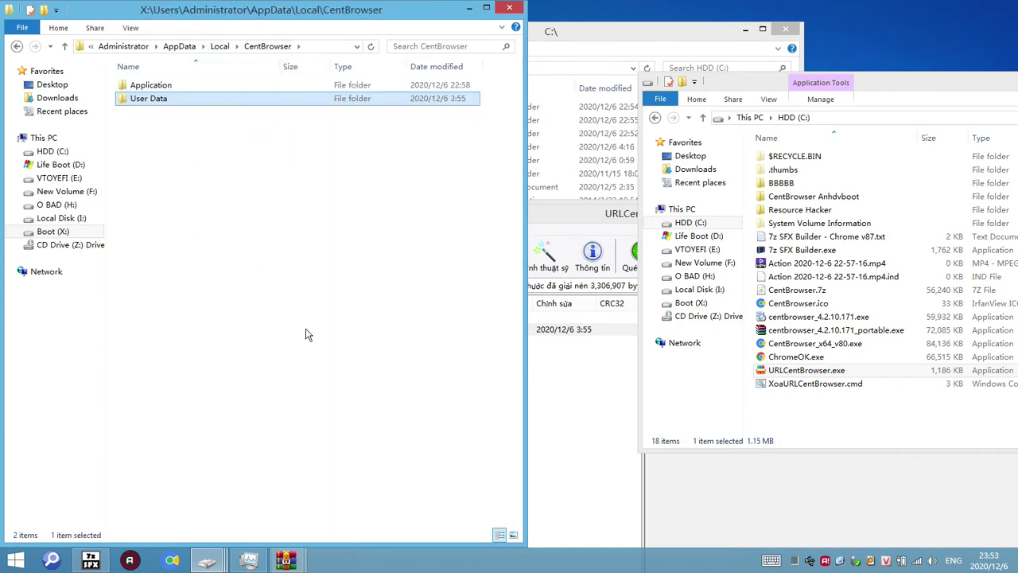
{"action": "left_click", "coordinate": [311, 374]}
Step: Switch to 7z SFX Builder and highlight the extraction path %UserProfile%\AppData\Local\CentBrowser, ending with only its CentBrowser part highlighted
{"action": "left_click_drag", "start_coordinate": [90, 560], "coordinate": [170, 561]}
{"action": "left_click", "coordinate": [169, 561]}
{"action": "left_click_drag", "start_coordinate": [557, 276], "coordinate": [375, 280]}
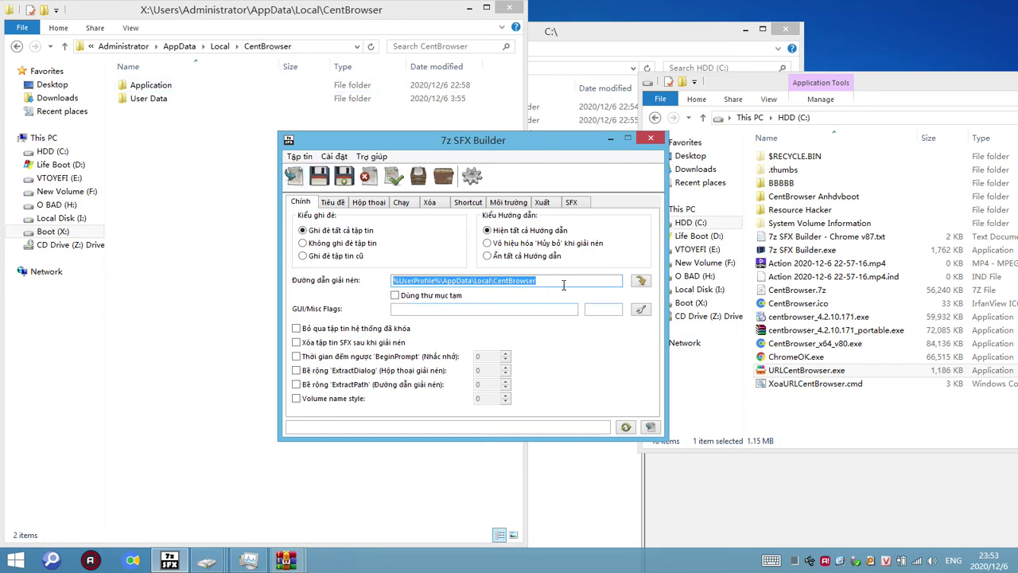
{"action": "left_click_drag", "start_coordinate": [549, 282], "coordinate": [494, 282]}
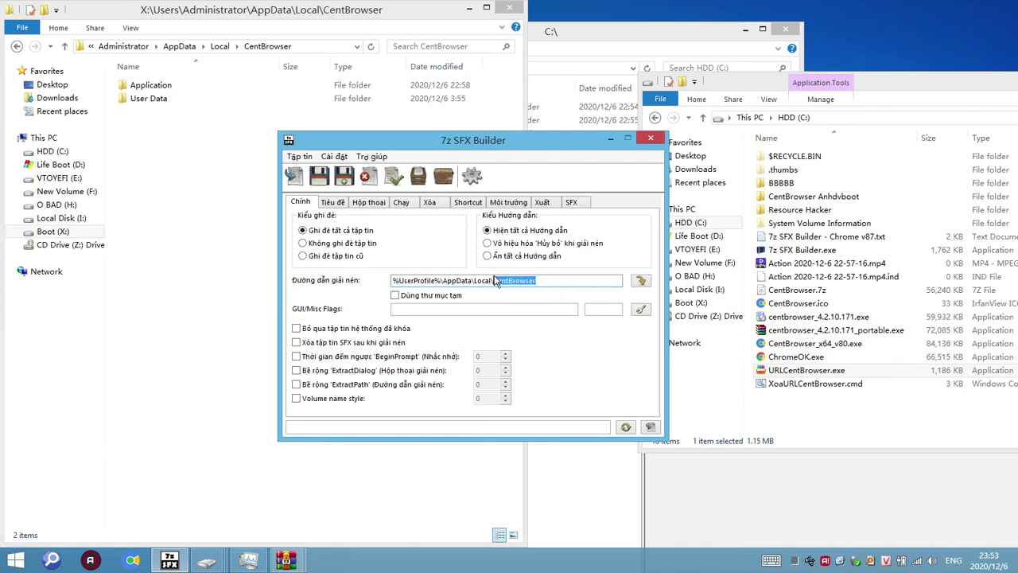
Step: Return to File Explorer and point out the Application and User Data folders in CentBrowser alongside URLCentBrowser.exe in HDD (C:)
{"action": "left_click", "coordinate": [229, 146]}
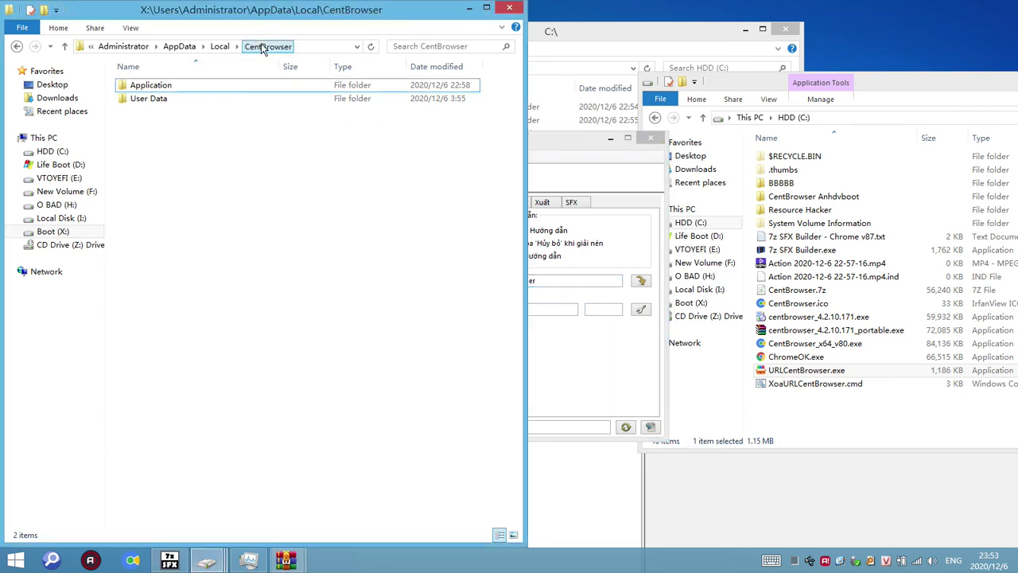
{"action": "left_click", "coordinate": [163, 85]}
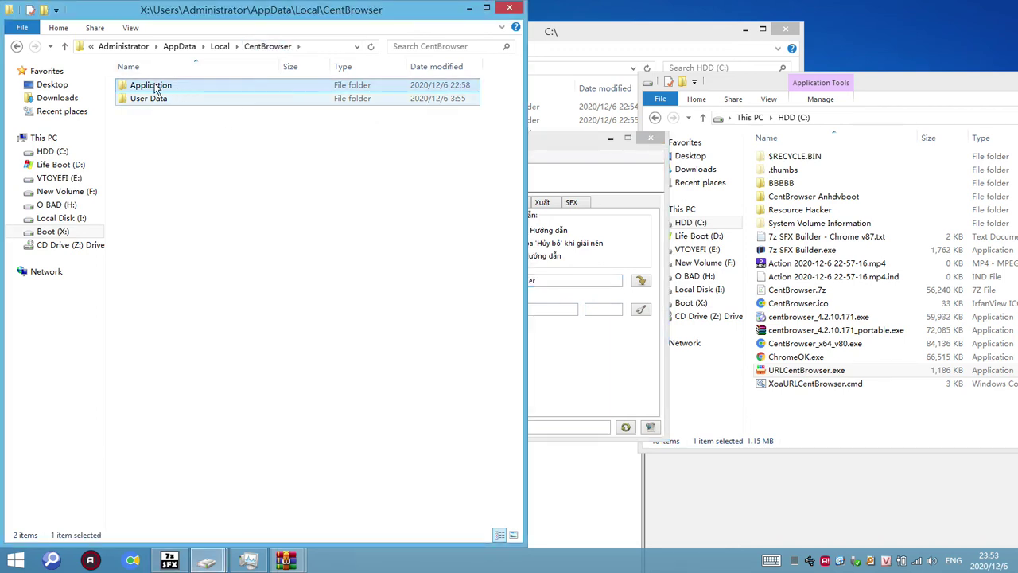
{"action": "right_click", "coordinate": [172, 88]}
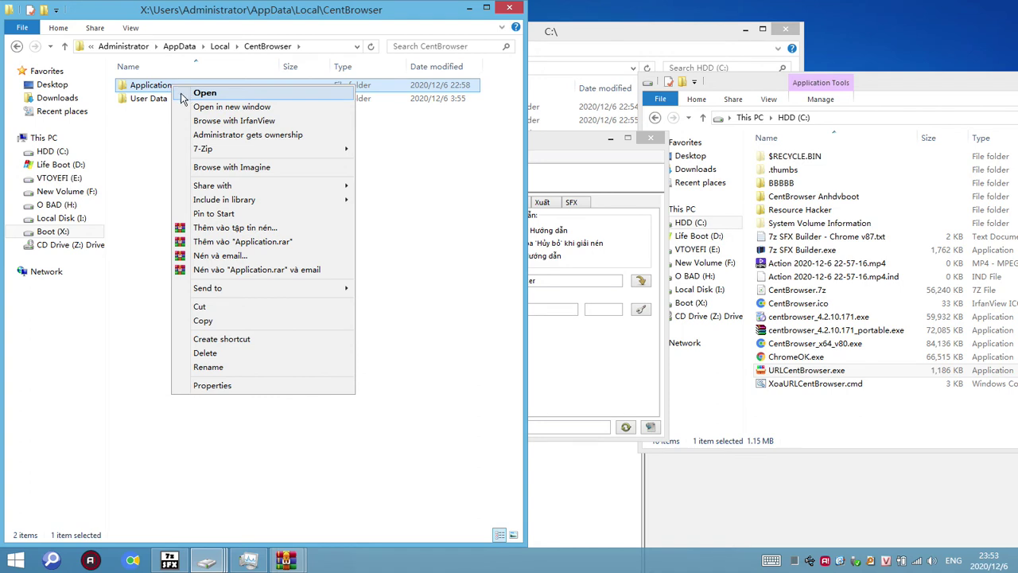
{"action": "left_click", "coordinate": [832, 407]}
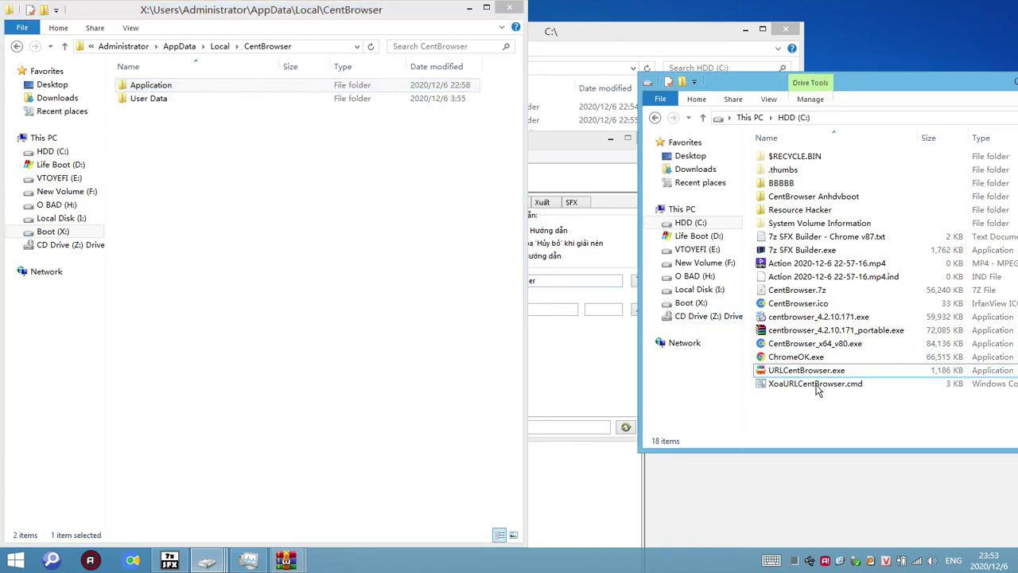
{"action": "left_click", "coordinate": [808, 372]}
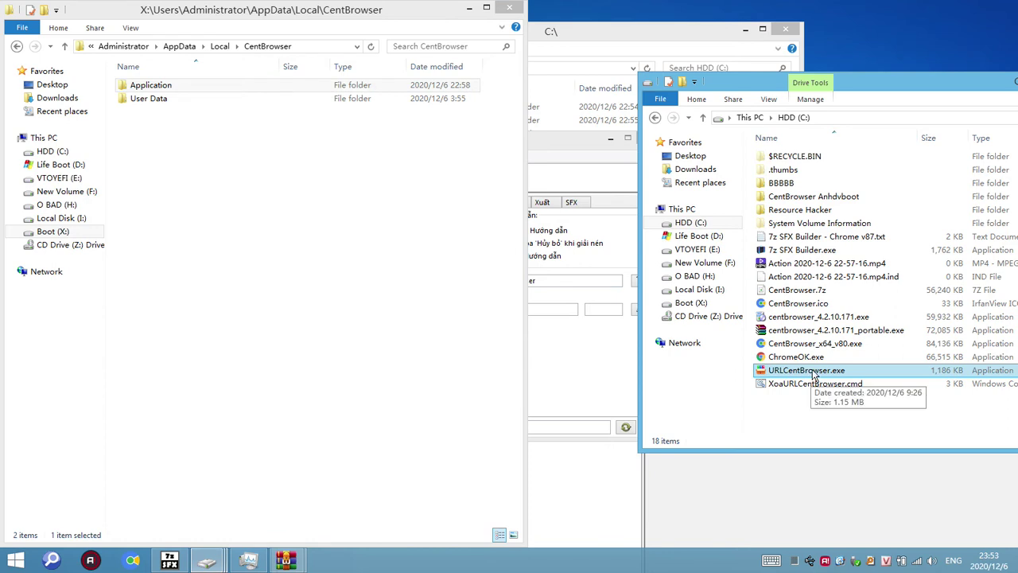
{"action": "left_click", "coordinate": [154, 101]}
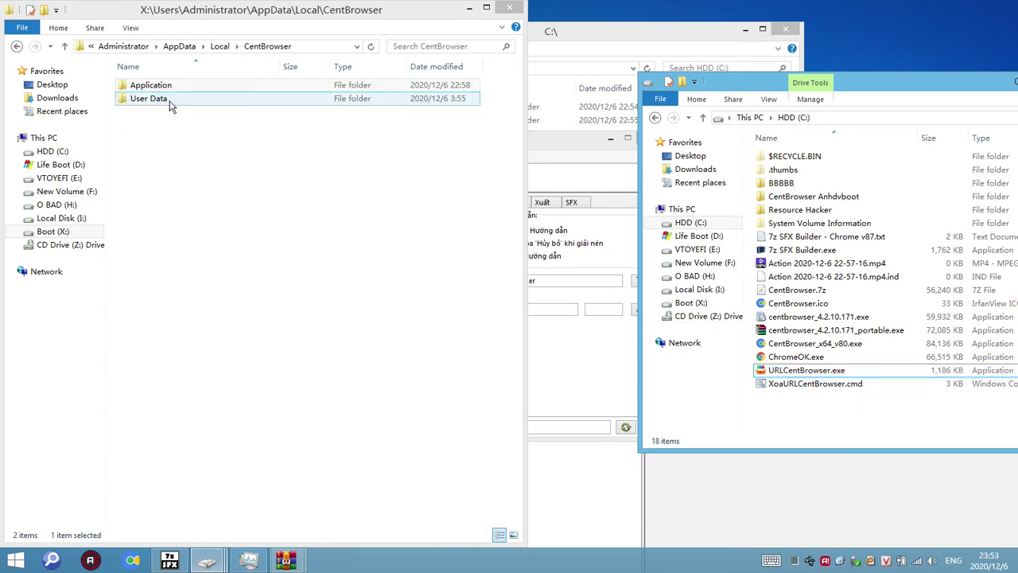
{"action": "left_click", "coordinate": [821, 371]}
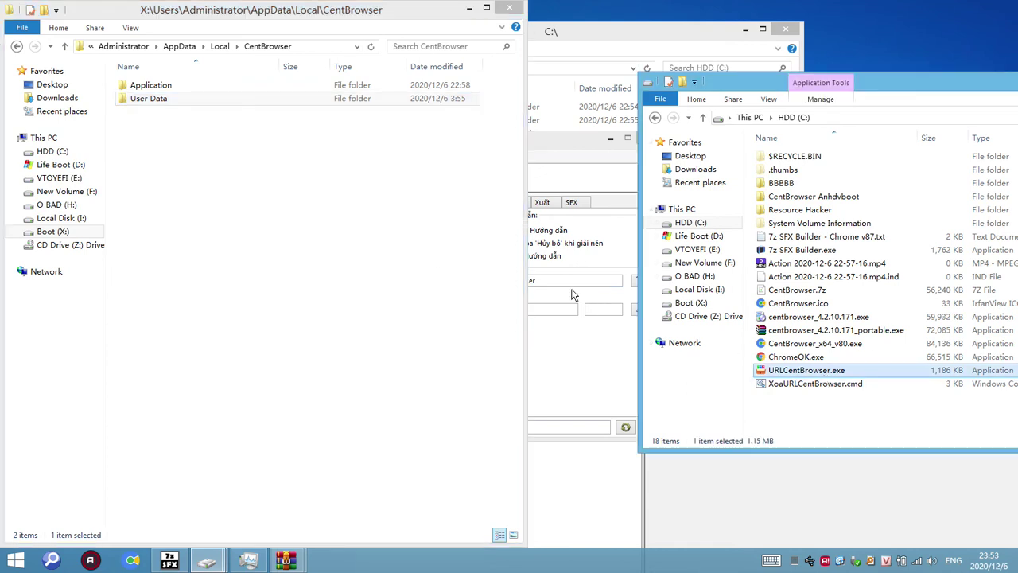
{"action": "left_click_drag", "start_coordinate": [225, 149], "coordinate": [177, 90]}
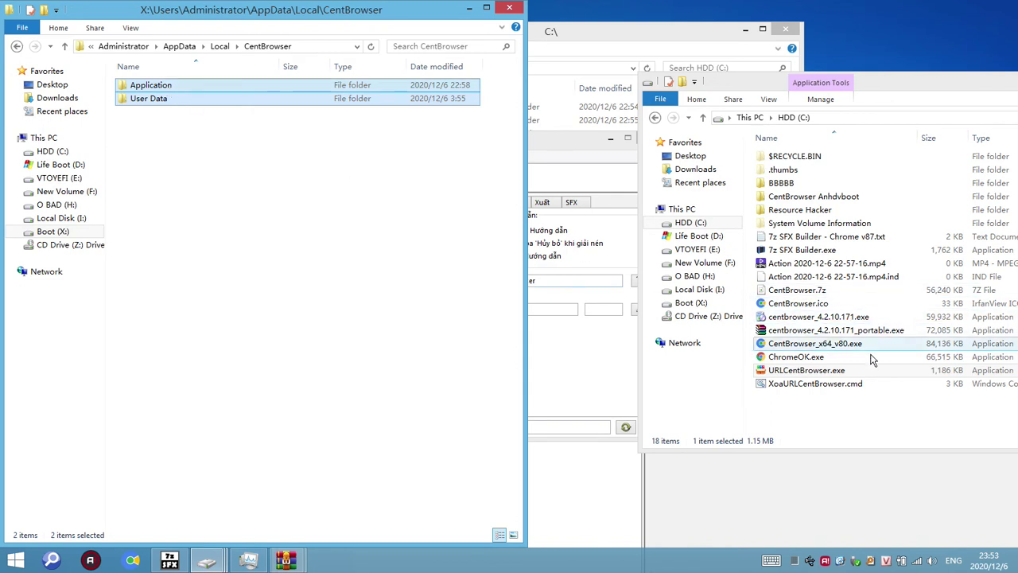
{"action": "left_click", "coordinate": [820, 383]}
{"action": "left_click", "coordinate": [827, 371]}
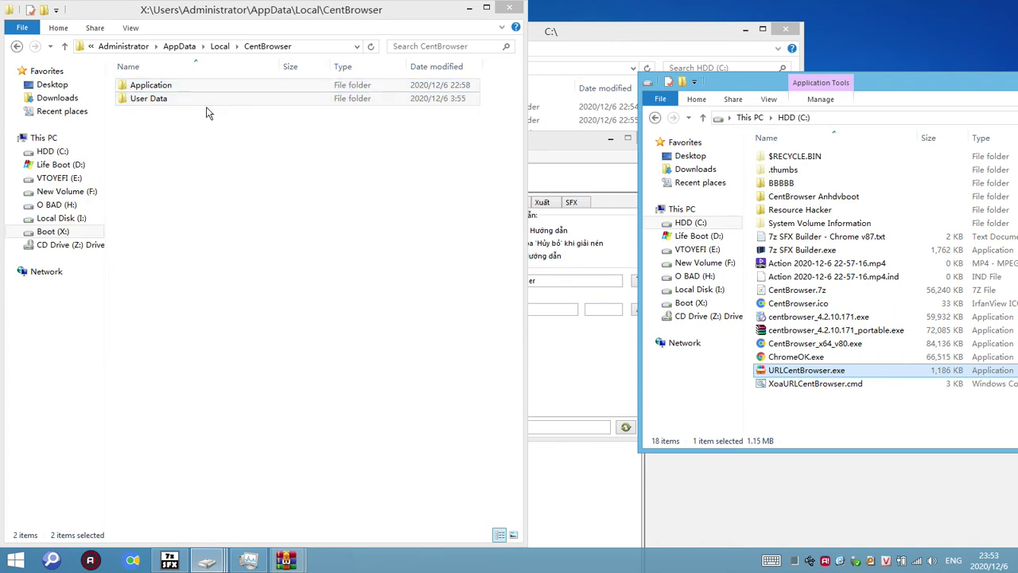
Step: Highlight the folder path X:\Users\Administrator\AppData\Local\CentBrowser and select its Application and User Data folders separately and together
{"action": "left_click", "coordinate": [321, 49]}
{"action": "left_click_drag", "start_coordinate": [326, 47], "coordinate": [97, 46]}
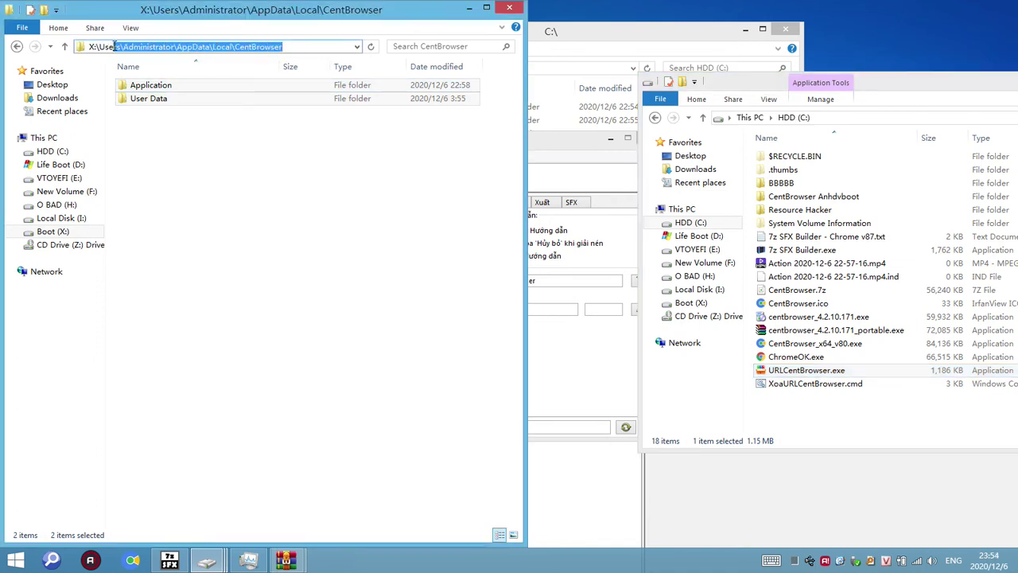
{"action": "left_click", "coordinate": [827, 372]}
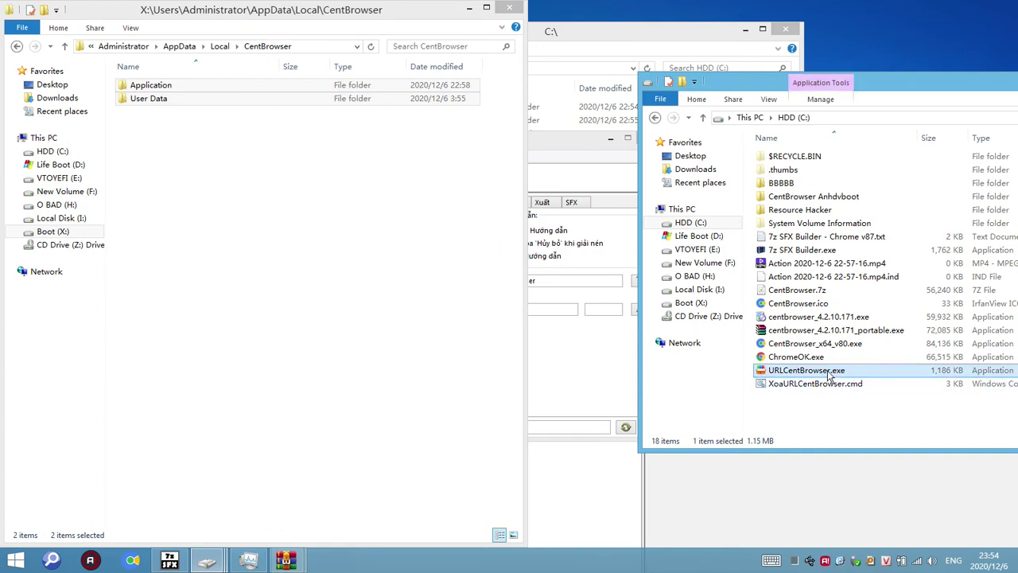
{"action": "left_click_drag", "start_coordinate": [205, 130], "coordinate": [124, 83]}
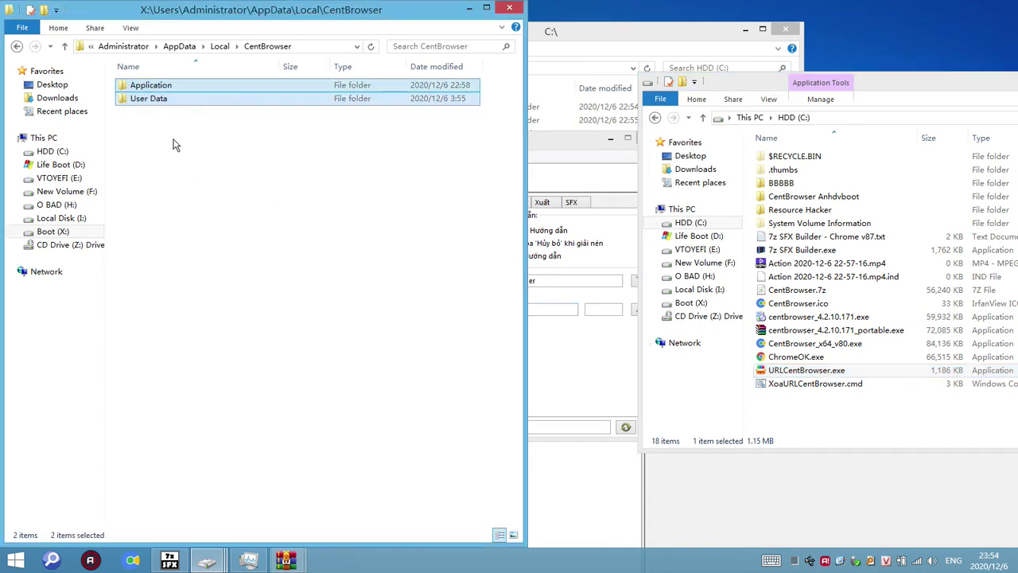
{"action": "left_click", "coordinate": [175, 87]}
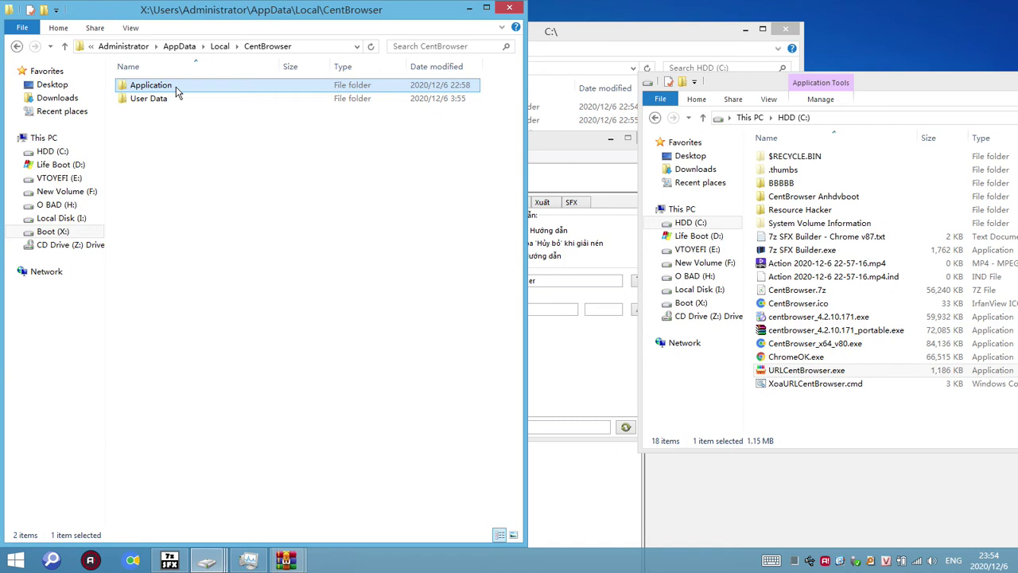
{"action": "left_click", "coordinate": [163, 100]}
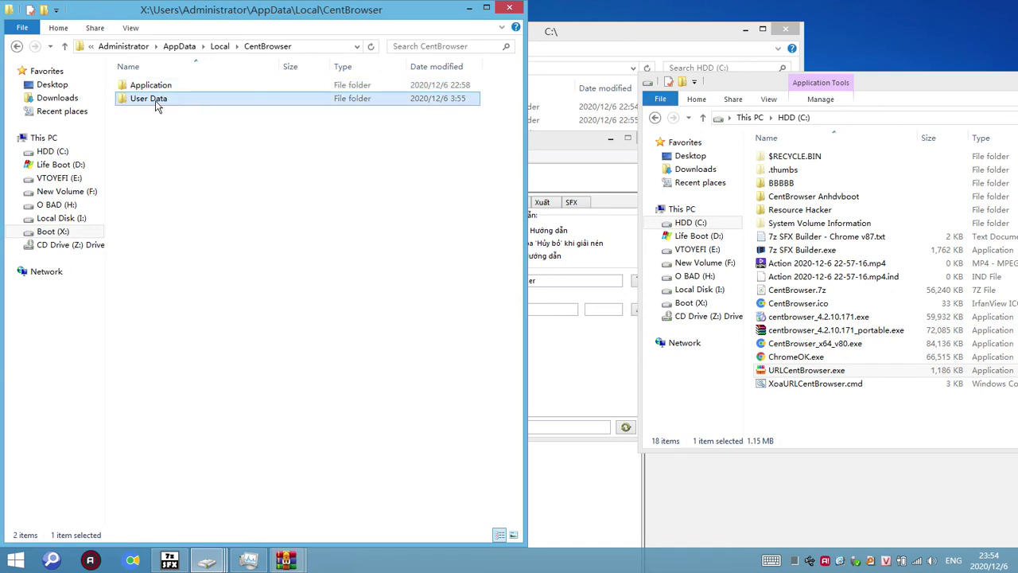
{"action": "left_click", "coordinate": [178, 89]}
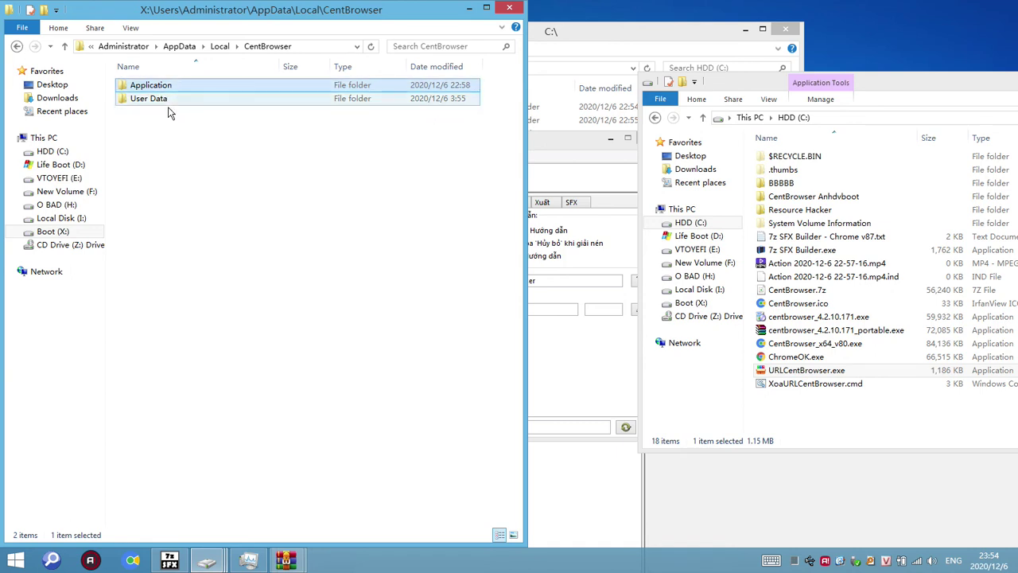
{"action": "left_click_drag", "start_coordinate": [246, 132], "coordinate": [131, 79]}
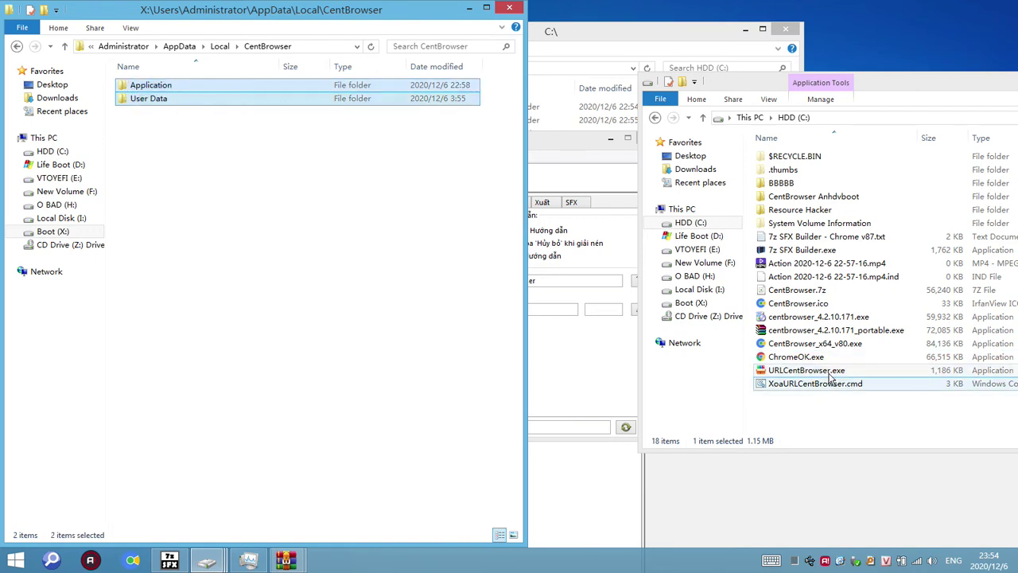
{"action": "left_click", "coordinate": [170, 143]}
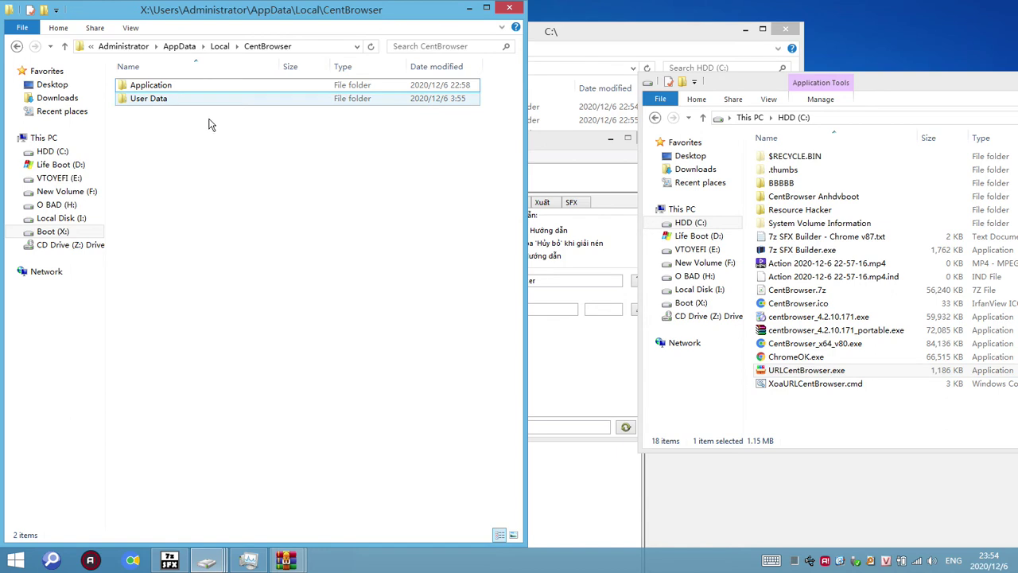
Step: Show the 7-Zip archive options for the Application and User Data folders together, and dismiss them without creating an archive
{"action": "left_click_drag", "start_coordinate": [209, 121], "coordinate": [135, 77]}
{"action": "right_click", "coordinate": [177, 90]}
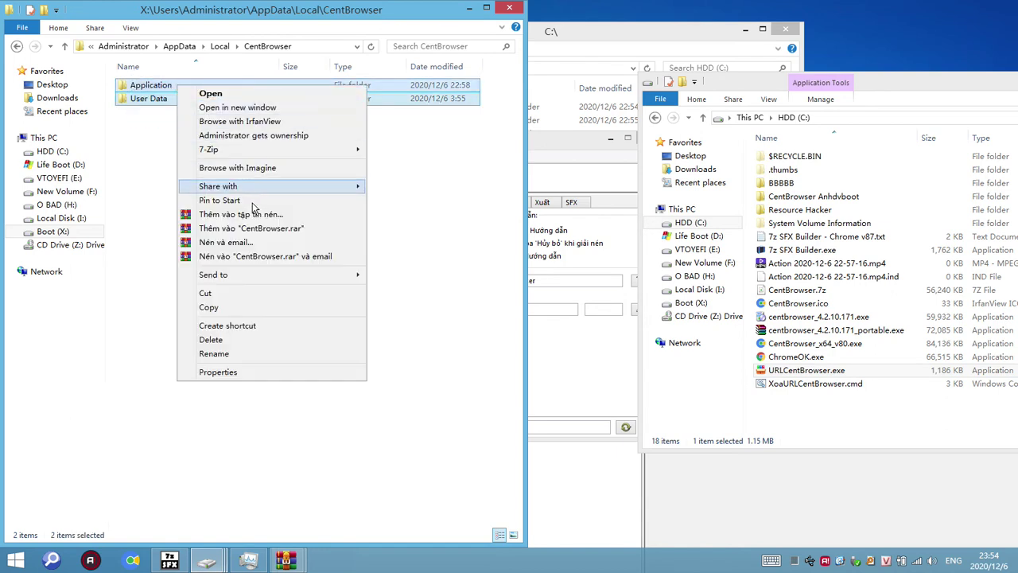
{"action": "mouse_move", "coordinate": [259, 153]}
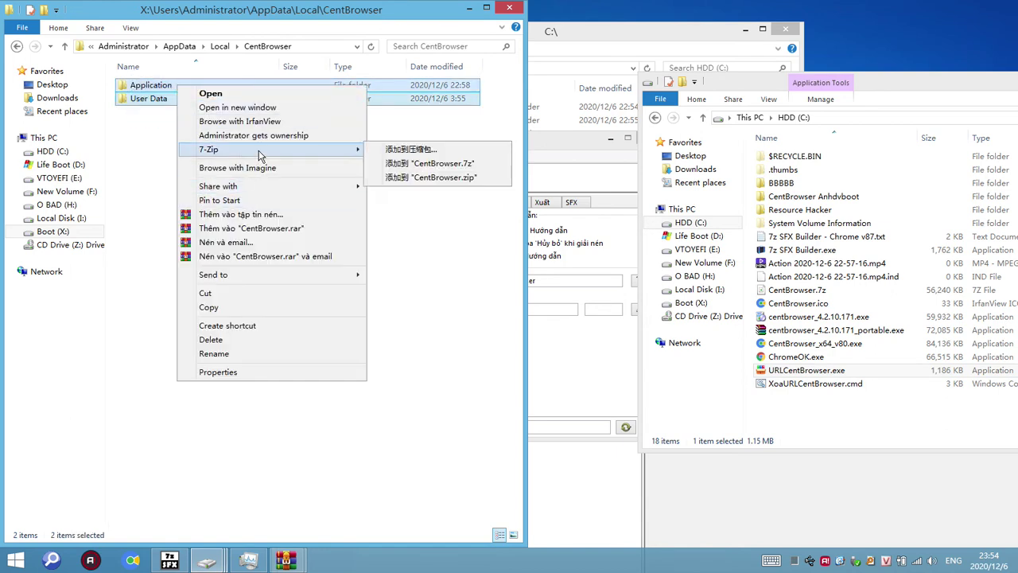
{"action": "left_click", "coordinate": [433, 178]}
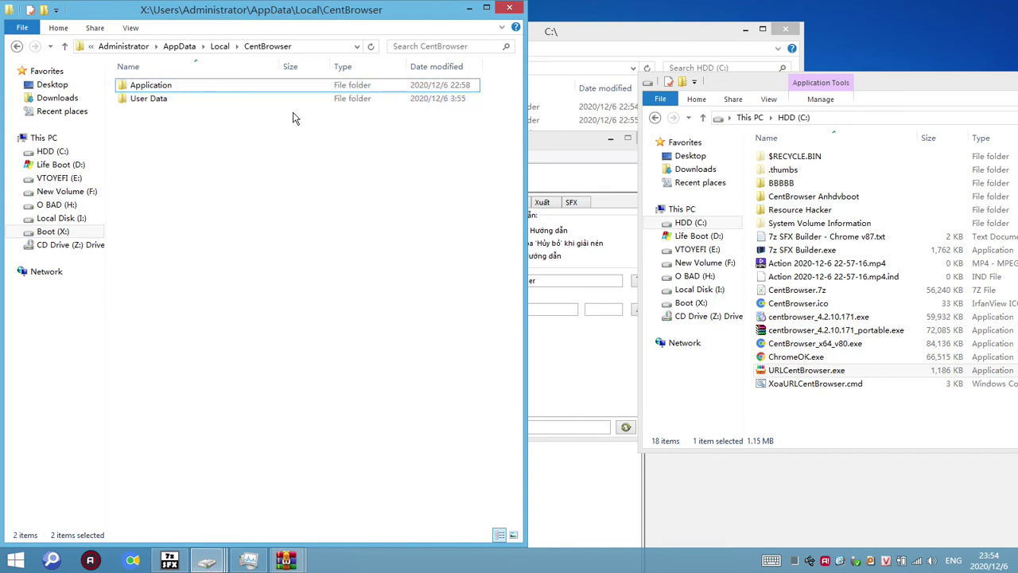
{"action": "left_click", "coordinate": [213, 122]}
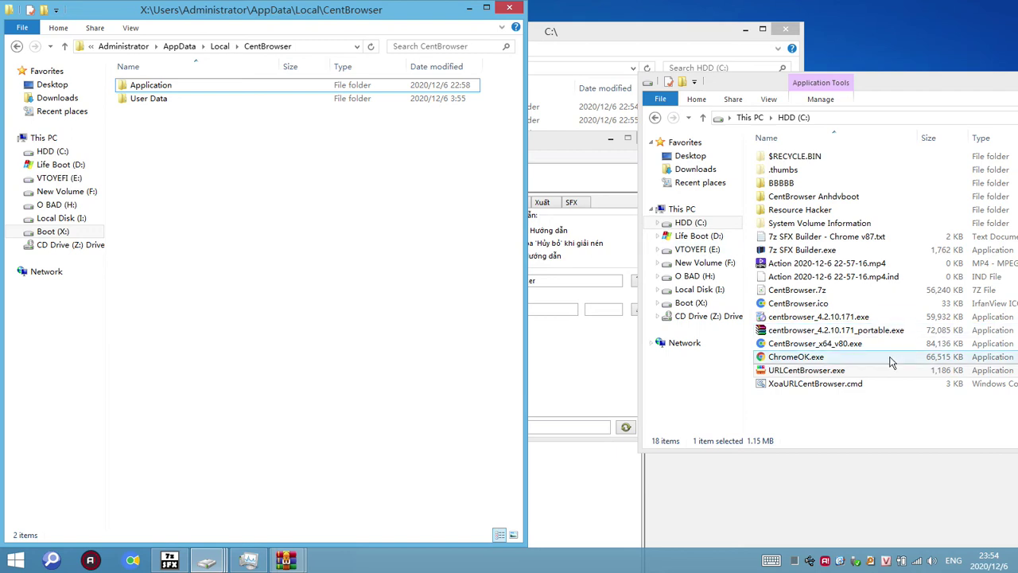
Step: Copy CentBrowser.ico, URLCentBrowser.exe and XoaURLCentBrowser.cmd from HDD (C:) into the X:\Users\Administrator\AppData\Local\CentBrowser folder
{"action": "left_click", "coordinate": [815, 305]}
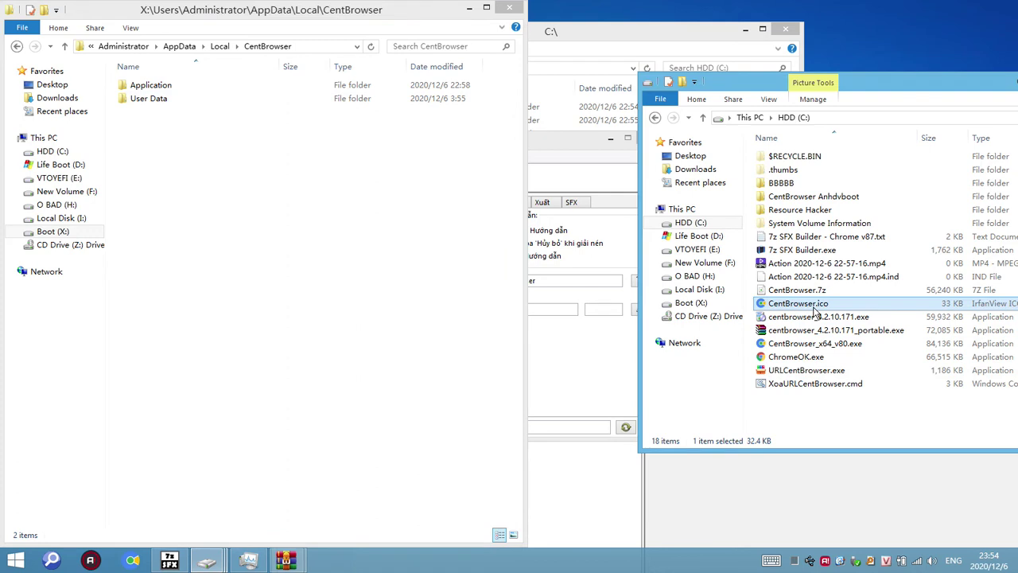
{"action": "left_click", "coordinate": [833, 371], "text": "ctrl"}
{"action": "left_click", "coordinate": [811, 383], "text": "ctrl"}
{"action": "right_click", "coordinate": [816, 383]}
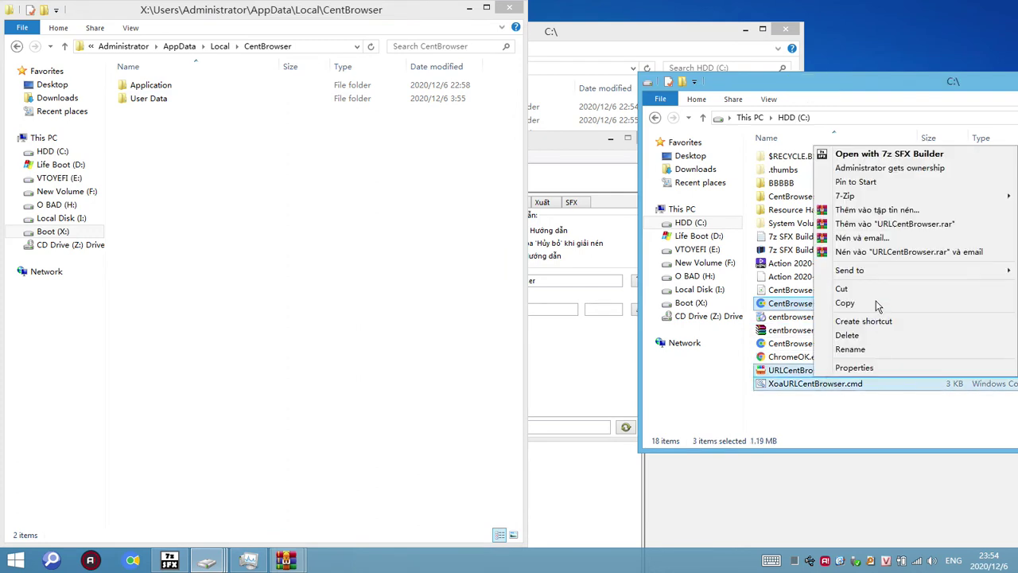
{"action": "left_click", "coordinate": [877, 304]}
{"action": "left_click", "coordinate": [348, 265]}
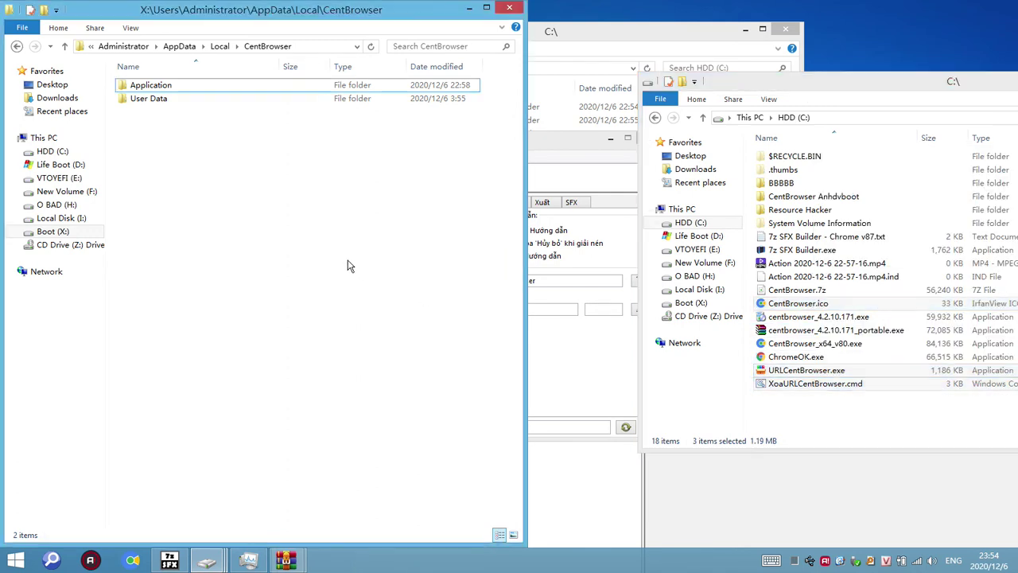
{"action": "right_click", "coordinate": [259, 190]}
{"action": "left_click", "coordinate": [279, 282]}
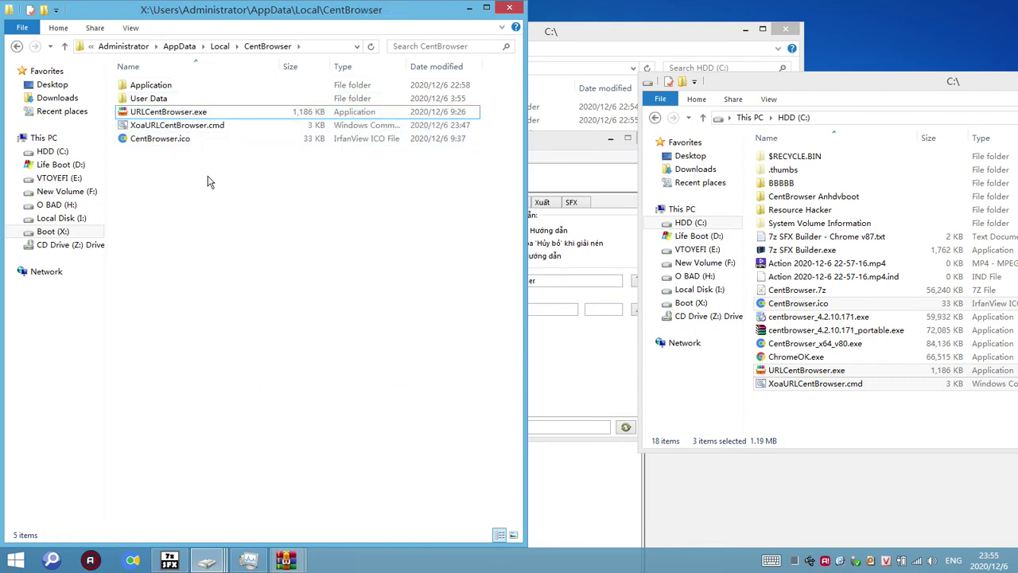
Step: Delete the User Data folder from the CentBrowser folder
{"action": "left_click", "coordinate": [152, 99]}
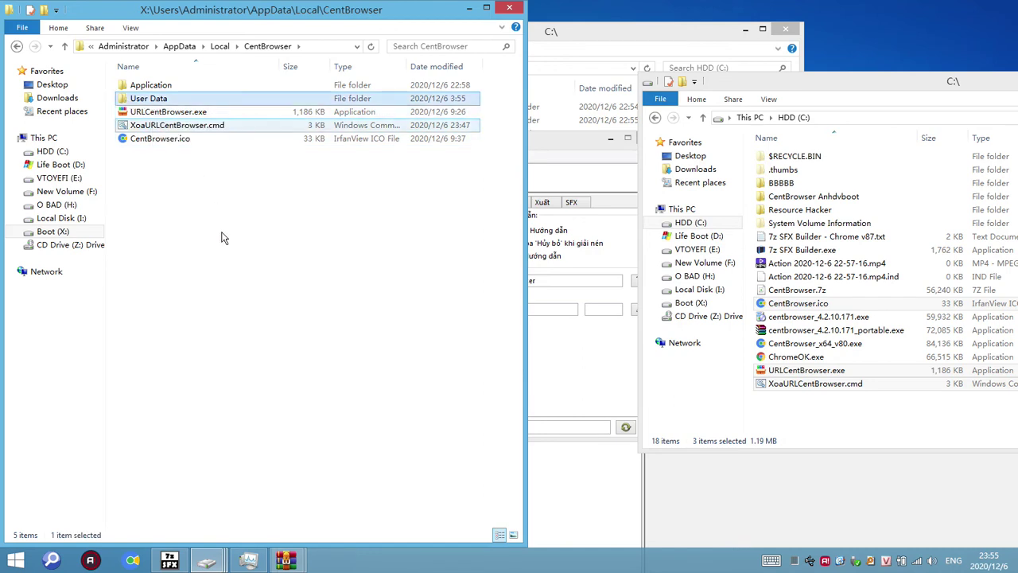
{"action": "key", "text": "Delete"}
{"action": "key", "text": "Return"}
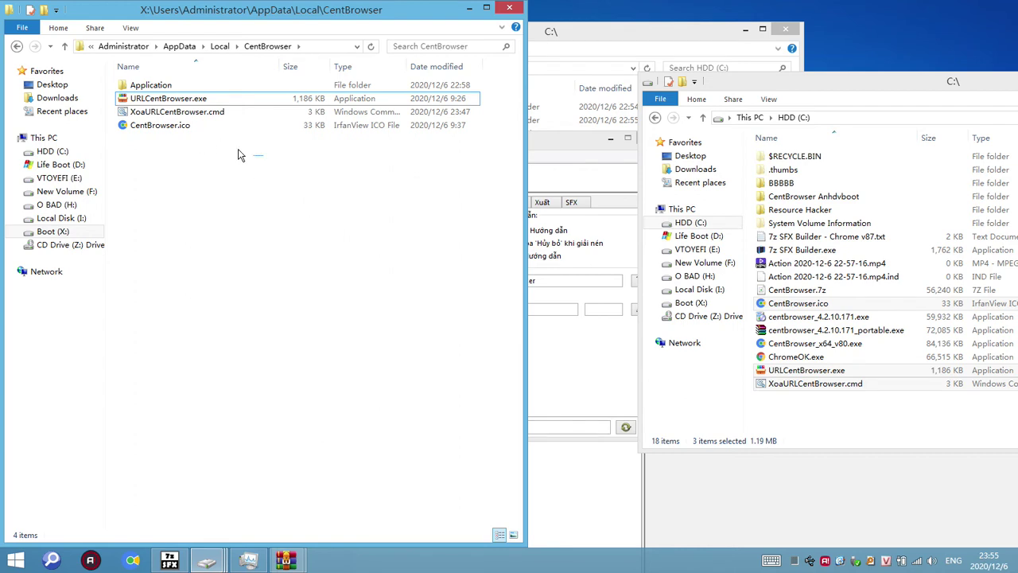
Step: Compress the Application folder and the three CentBrowser files into CentBrowser.7z with 7-Zip, using 7z format and the 极限压缩 (ultra) level
{"action": "left_click_drag", "start_coordinate": [264, 159], "coordinate": [154, 74]}
{"action": "right_click", "coordinate": [221, 87]}
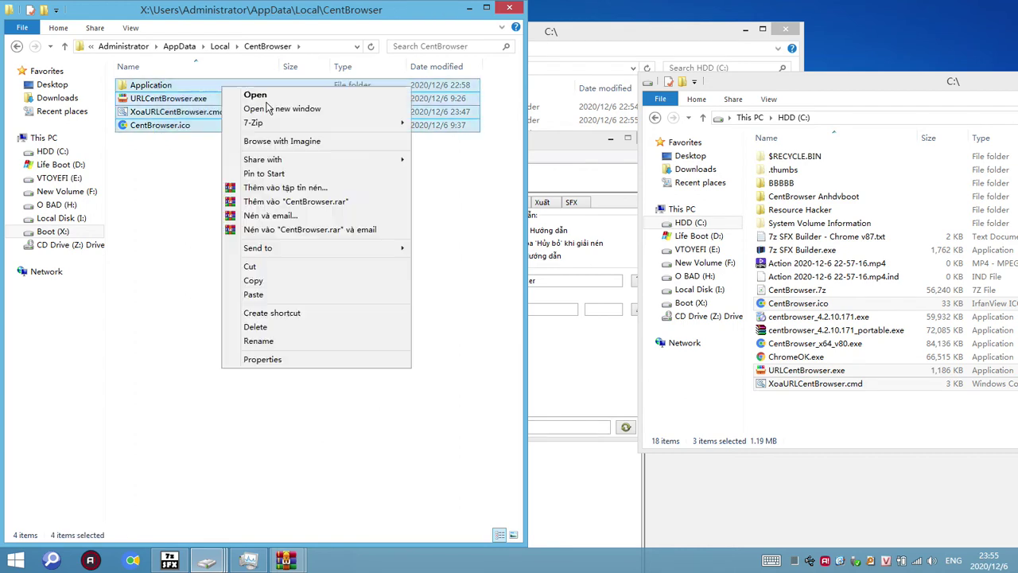
{"action": "mouse_move", "coordinate": [386, 124]}
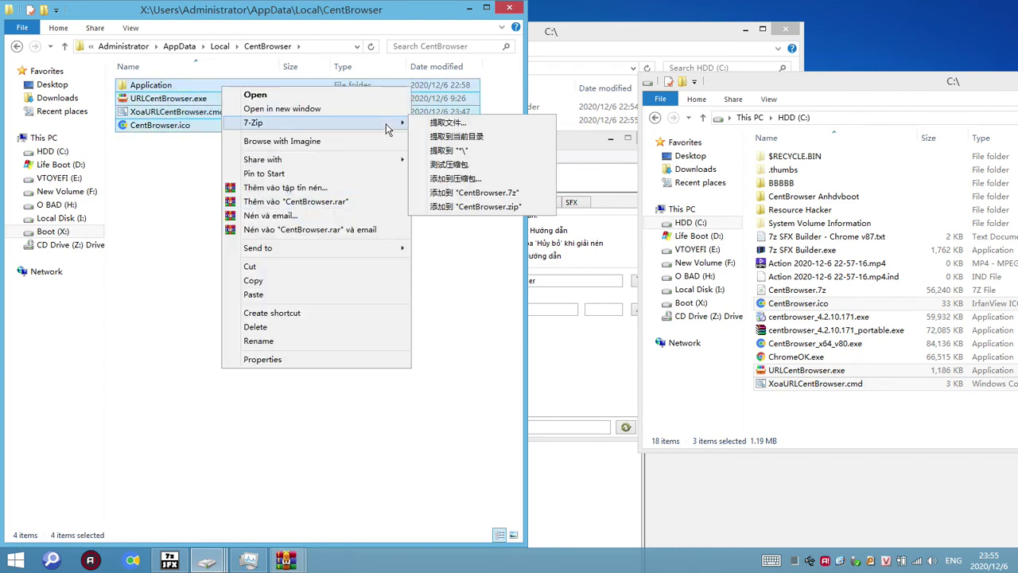
{"action": "left_click", "coordinate": [469, 178]}
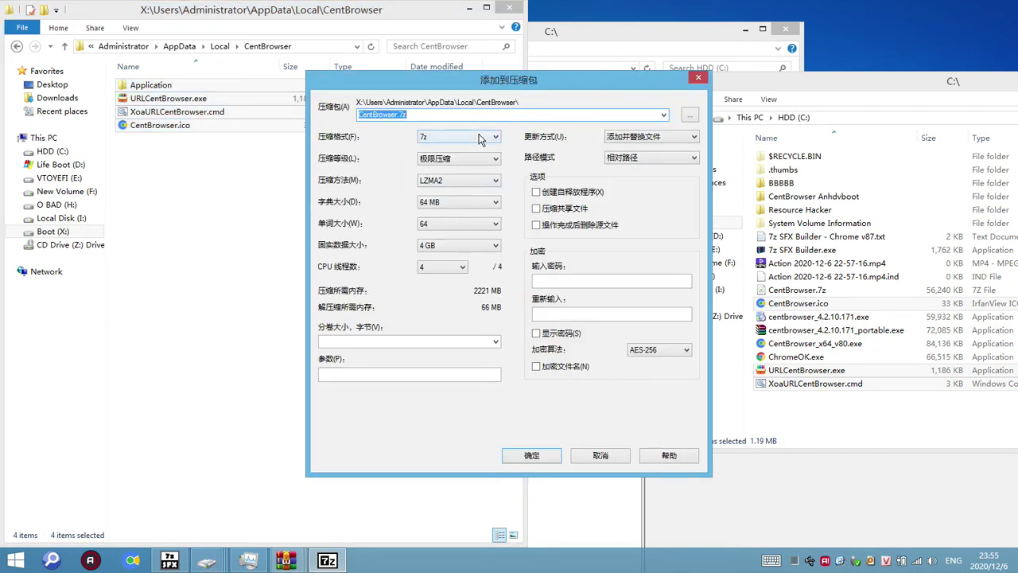
{"action": "left_click", "coordinate": [484, 161]}
{"action": "left_click", "coordinate": [451, 217]}
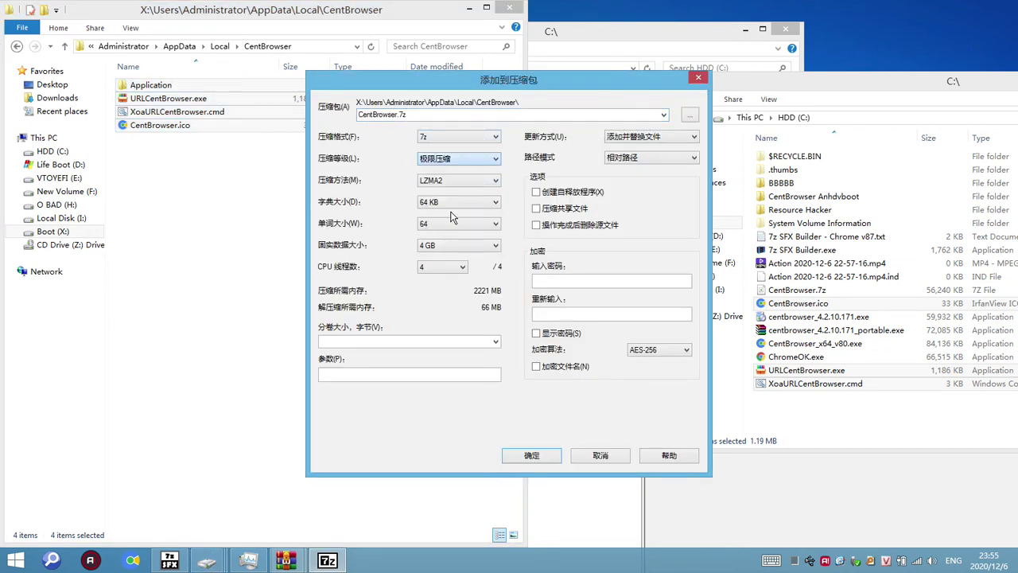
{"action": "left_click_drag", "start_coordinate": [577, 81], "coordinate": [668, 163]}
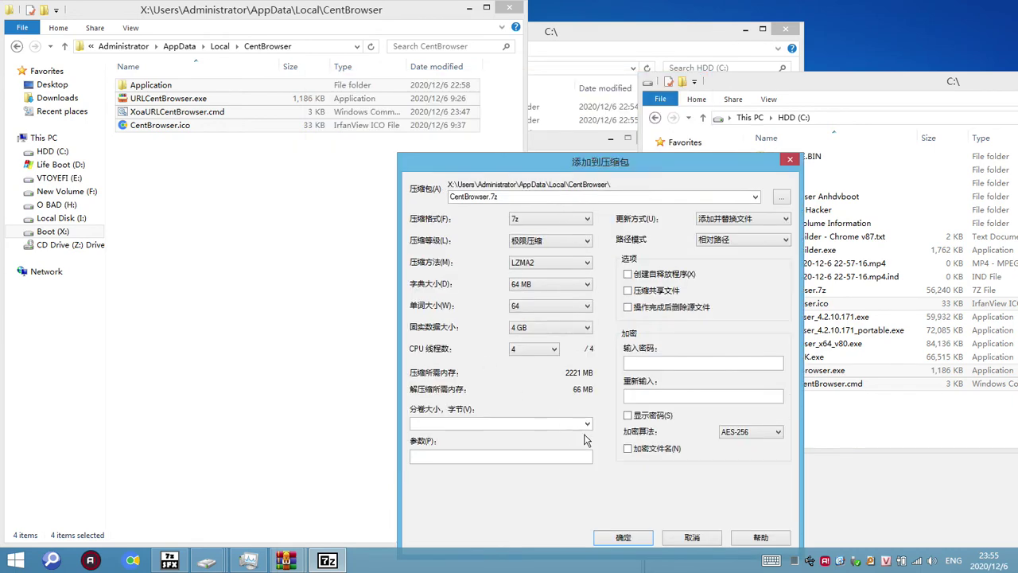
{"action": "left_click", "coordinate": [640, 538]}
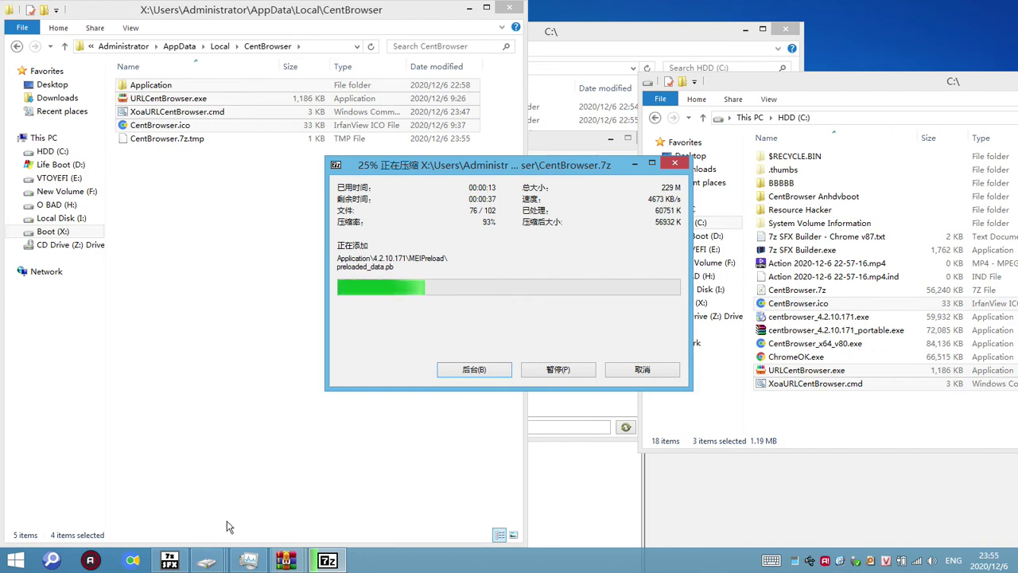
Step: Check the progress of the CentBrowser.7z compression with 7z SFX Builder open beside it
{"action": "left_click", "coordinate": [170, 560]}
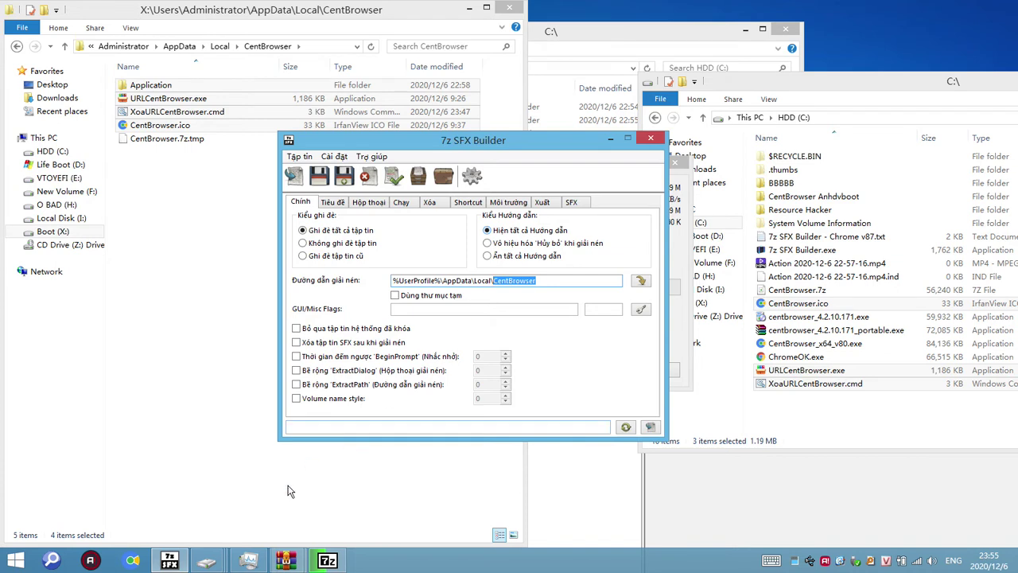
{"action": "left_click", "coordinate": [325, 558]}
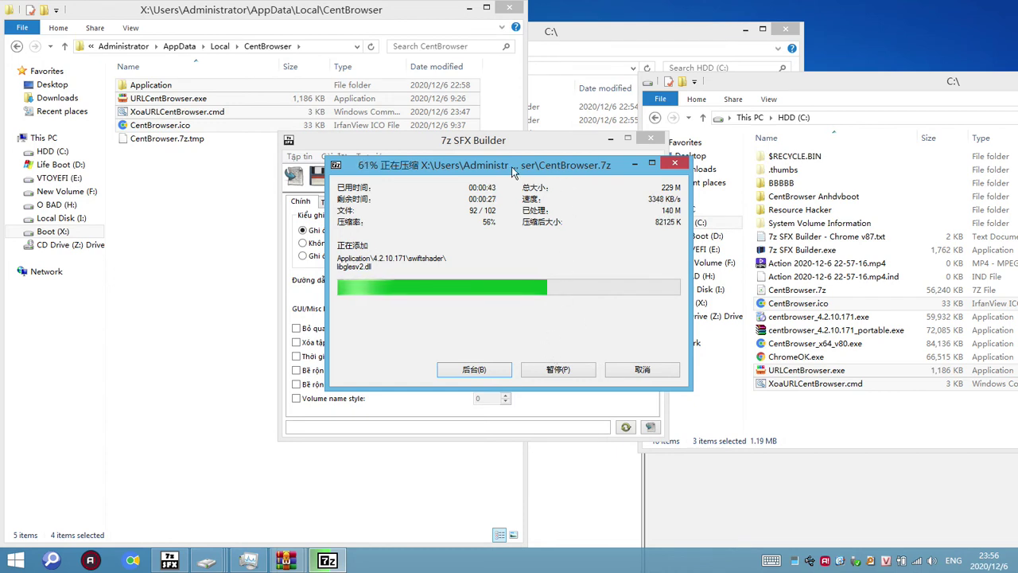
{"action": "left_click_drag", "start_coordinate": [512, 166], "coordinate": [564, 239]}
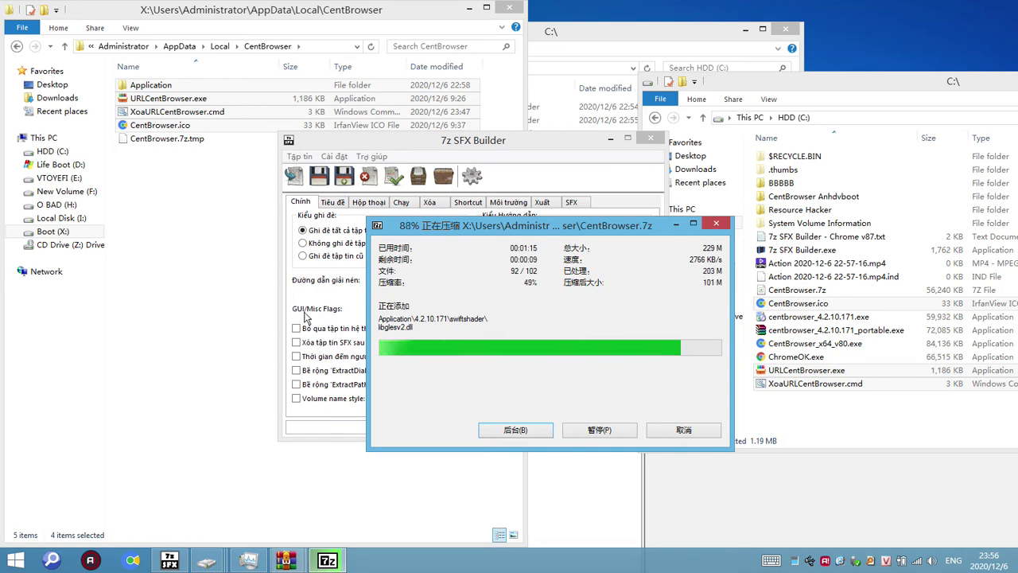
Step: Look through the run, delete, shortcut, environment, export and dialog settings in 7z SFX Builder, returning to the main settings
{"action": "left_click", "coordinate": [364, 281]}
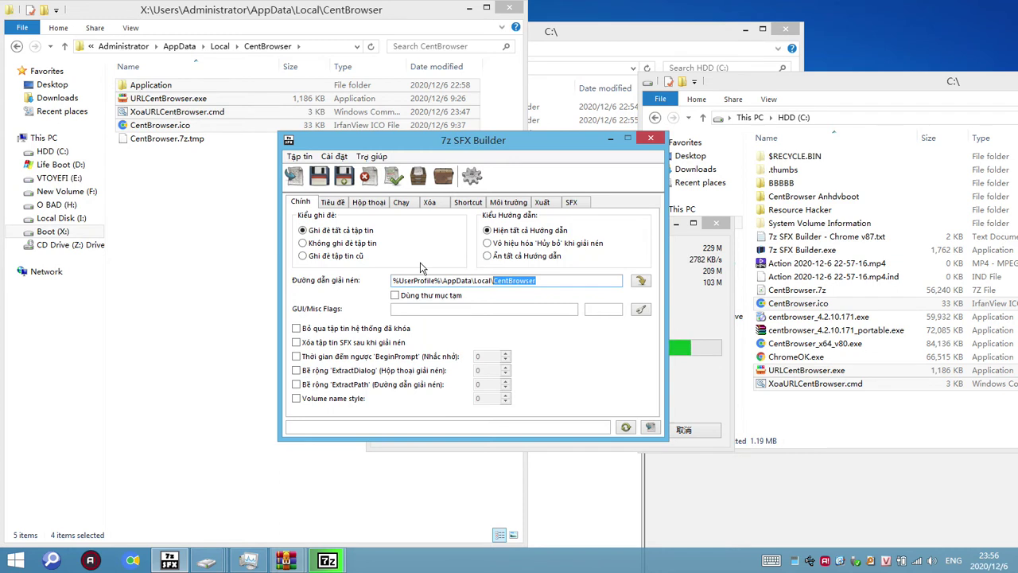
{"action": "left_click", "coordinate": [406, 205]}
{"action": "left_click", "coordinate": [432, 203]}
{"action": "left_click", "coordinate": [471, 205]}
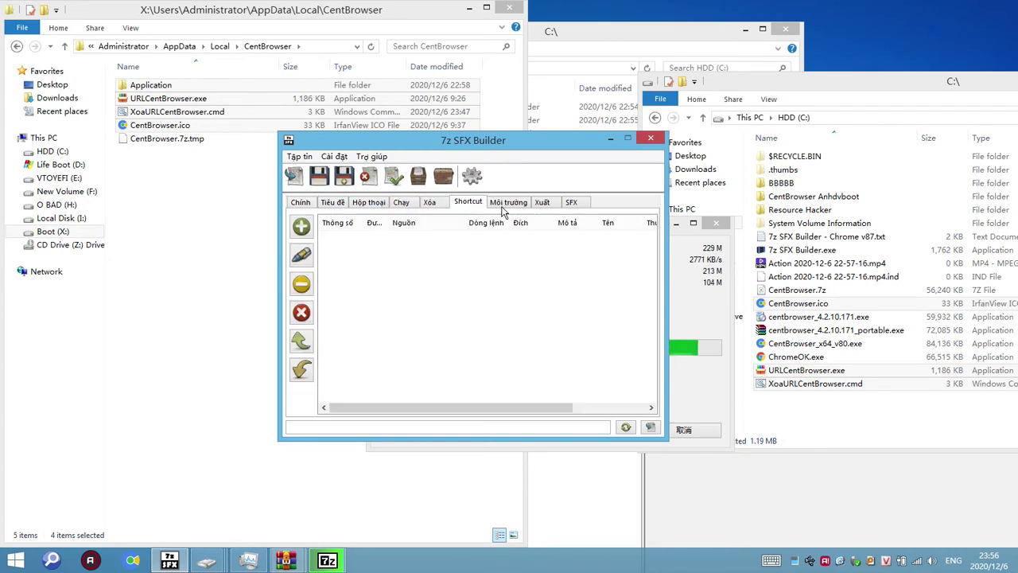
{"action": "left_click", "coordinate": [509, 205]}
{"action": "left_click", "coordinate": [542, 204]}
{"action": "left_click", "coordinate": [509, 204]}
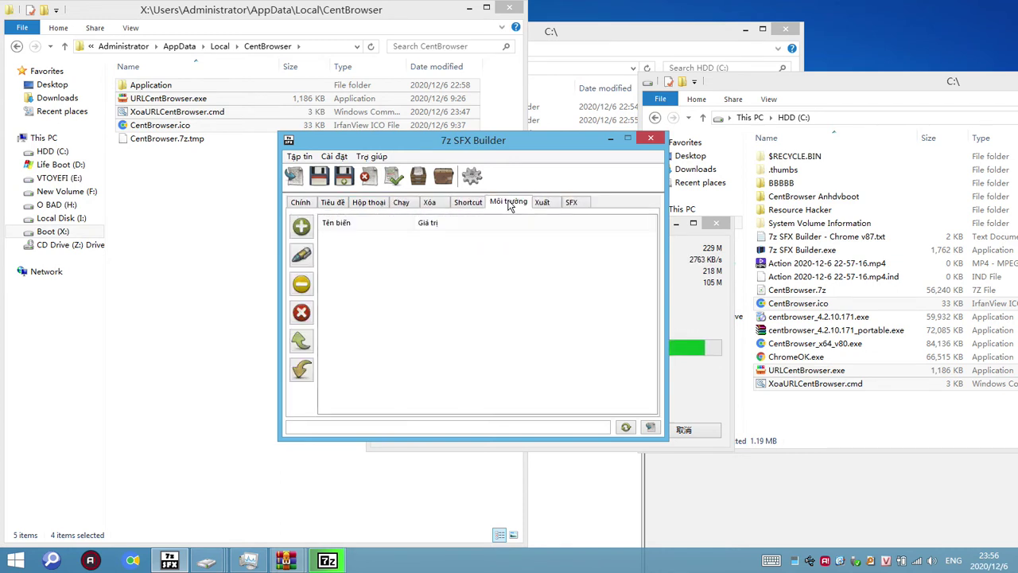
{"action": "left_click", "coordinate": [468, 205]}
{"action": "left_click", "coordinate": [370, 204]}
{"action": "left_click", "coordinate": [301, 202]}
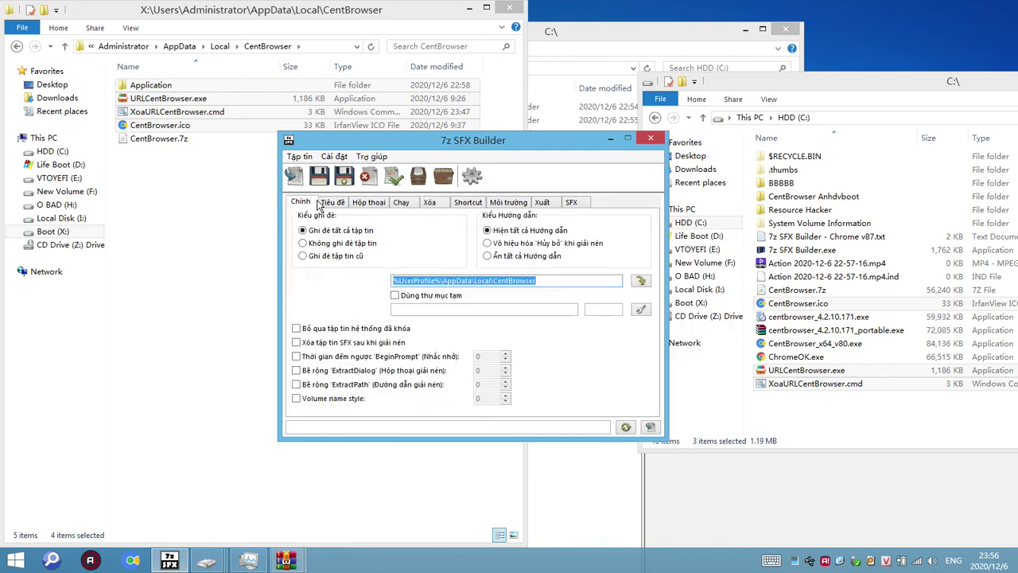
Step: Load the configuration file 7z SFX Builder - Chrome v87.txt from HDD (C:) into 7z SFX Builder
{"action": "left_click", "coordinate": [294, 176]}
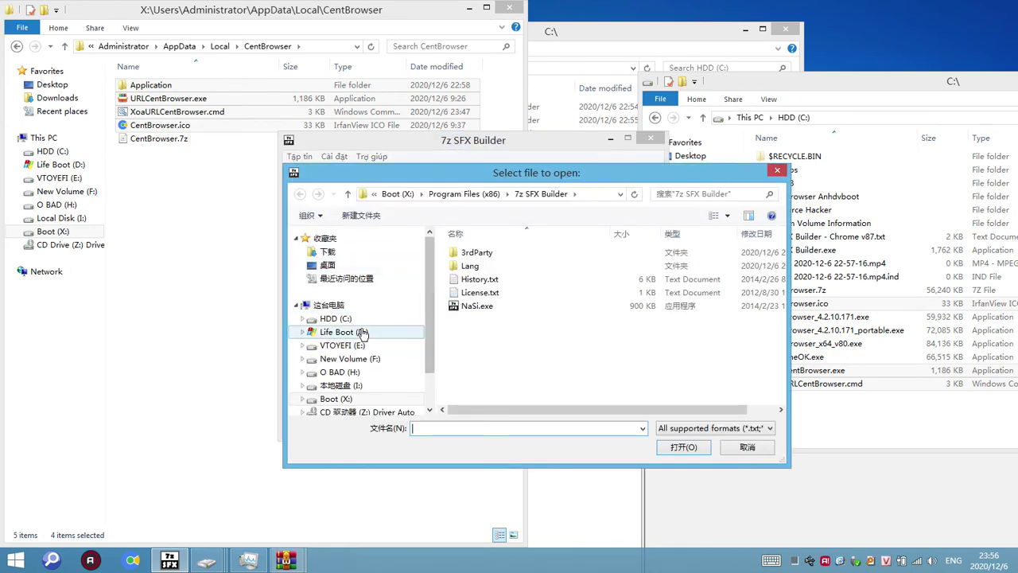
{"action": "left_click", "coordinate": [335, 318]}
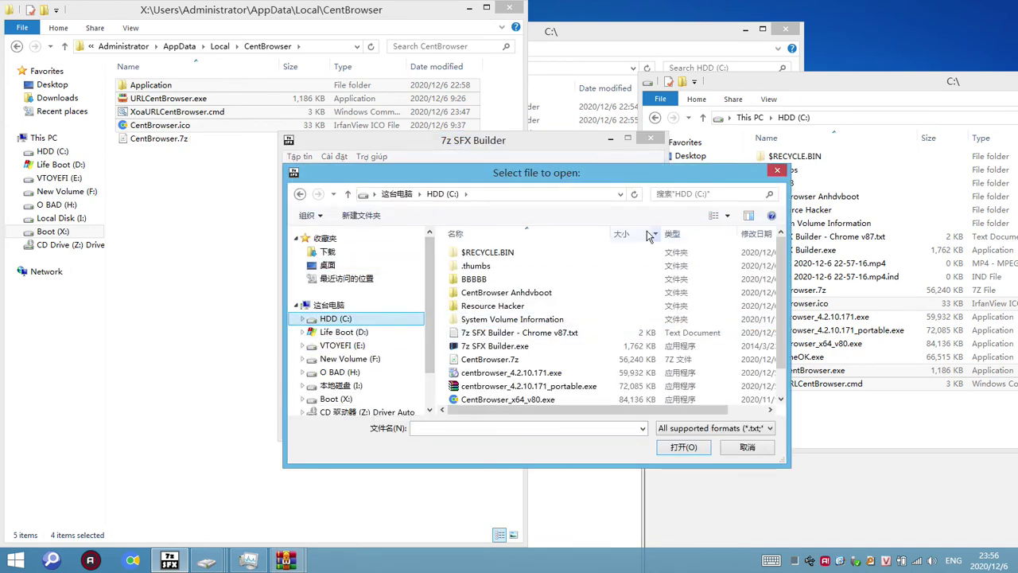
{"action": "double_click", "coordinate": [608, 176]}
{"action": "left_click", "coordinate": [271, 171]}
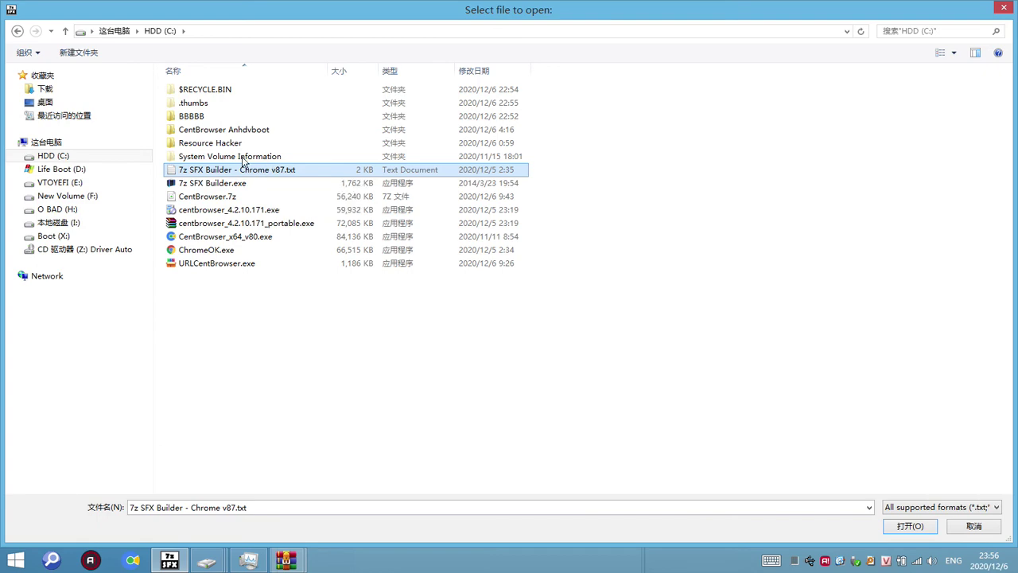
{"action": "left_click", "coordinate": [908, 527]}
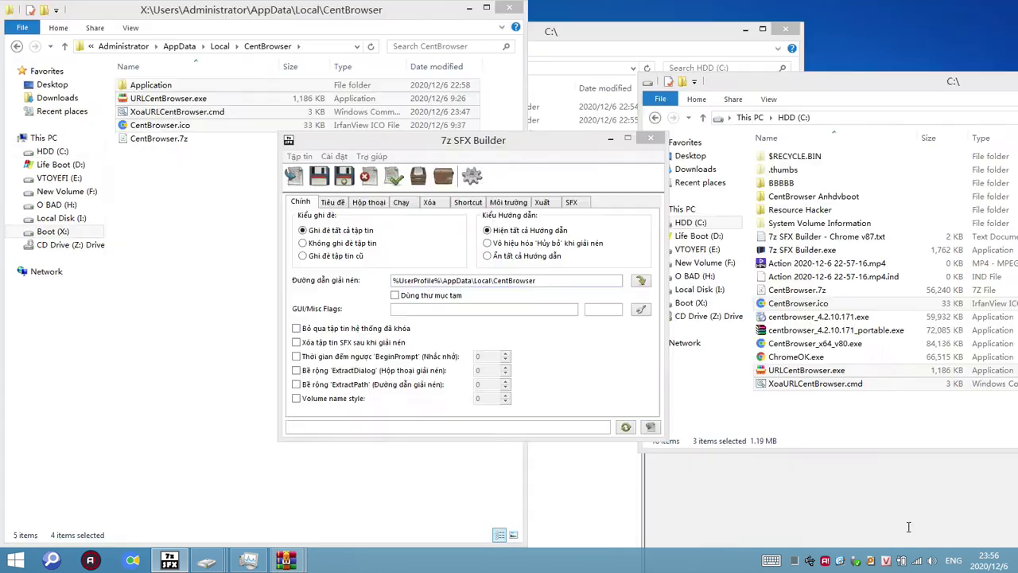
Step: Review the loaded Chrome v87 configuration from titles through shortcuts, export script and SFX file paths, ending at the main settings
{"action": "left_click", "coordinate": [333, 202]}
{"action": "left_click", "coordinate": [368, 202]}
{"action": "left_click", "coordinate": [404, 203]}
{"action": "left_click", "coordinate": [437, 205]}
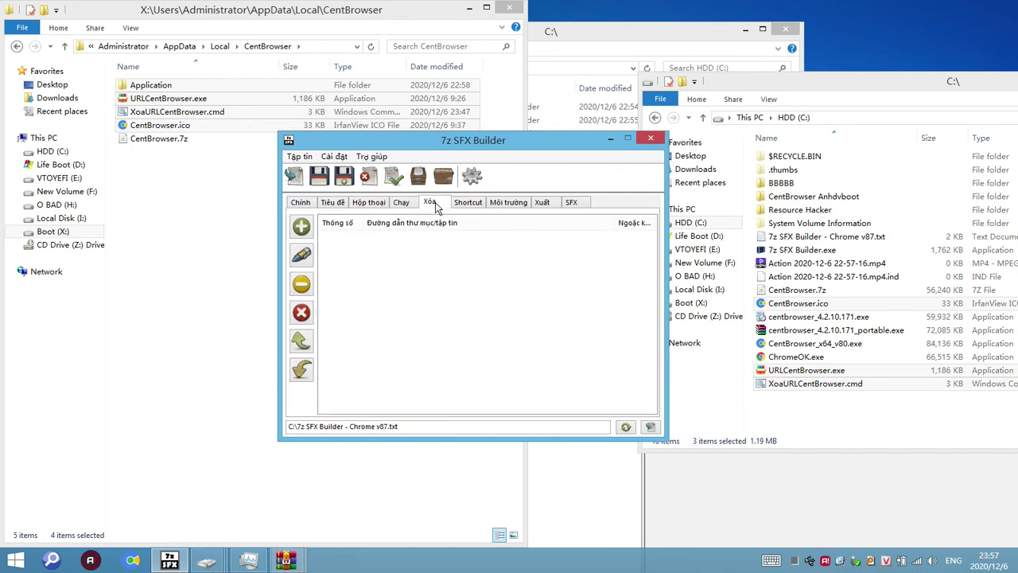
{"action": "left_click", "coordinate": [478, 205]}
{"action": "left_click", "coordinate": [519, 207]}
{"action": "left_click", "coordinate": [543, 204]}
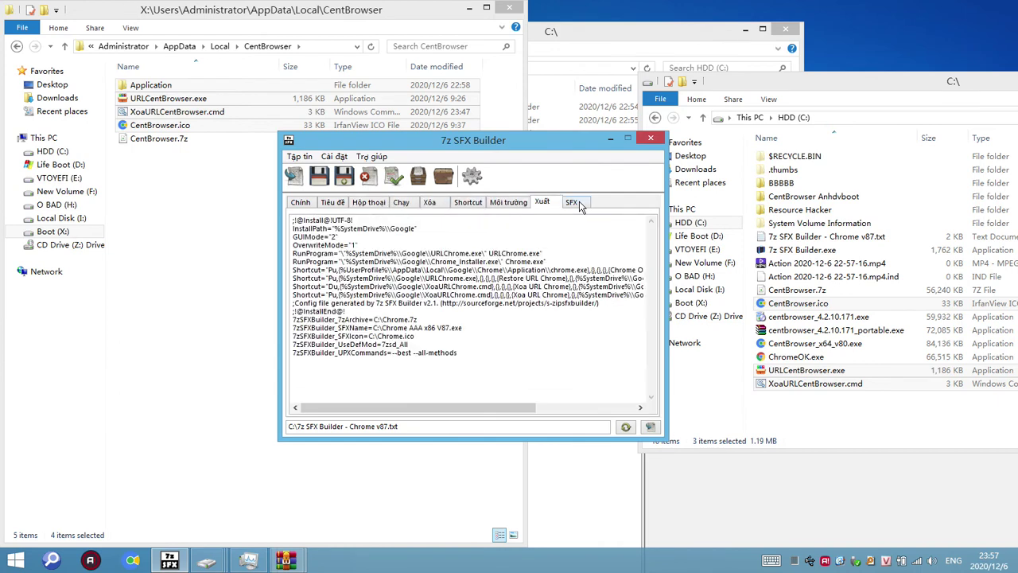
{"action": "left_click", "coordinate": [574, 203]}
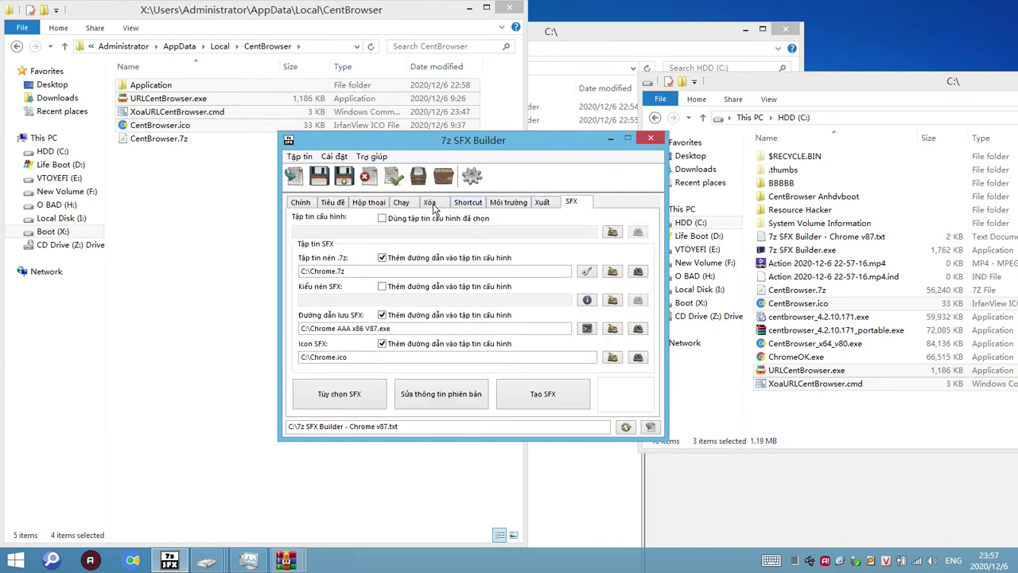
{"action": "left_click", "coordinate": [310, 207]}
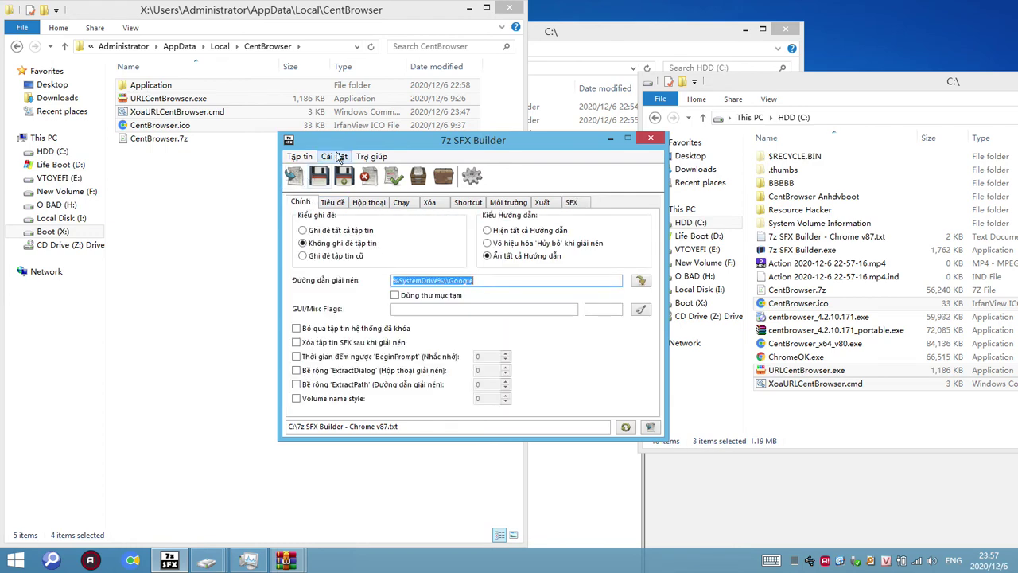
Step: Load the existing self-extracting package ChromeOK.exe from HDD (C:) into 7z SFX Builder
{"action": "left_click_drag", "start_coordinate": [359, 142], "coordinate": [395, 188]}
{"action": "left_click", "coordinate": [330, 223]}
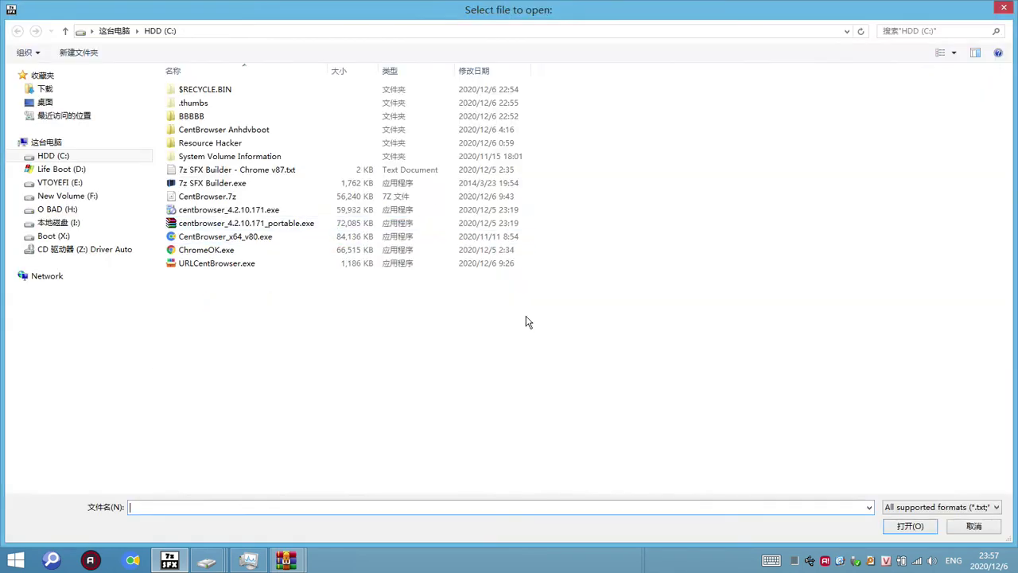
{"action": "left_click", "coordinate": [213, 251]}
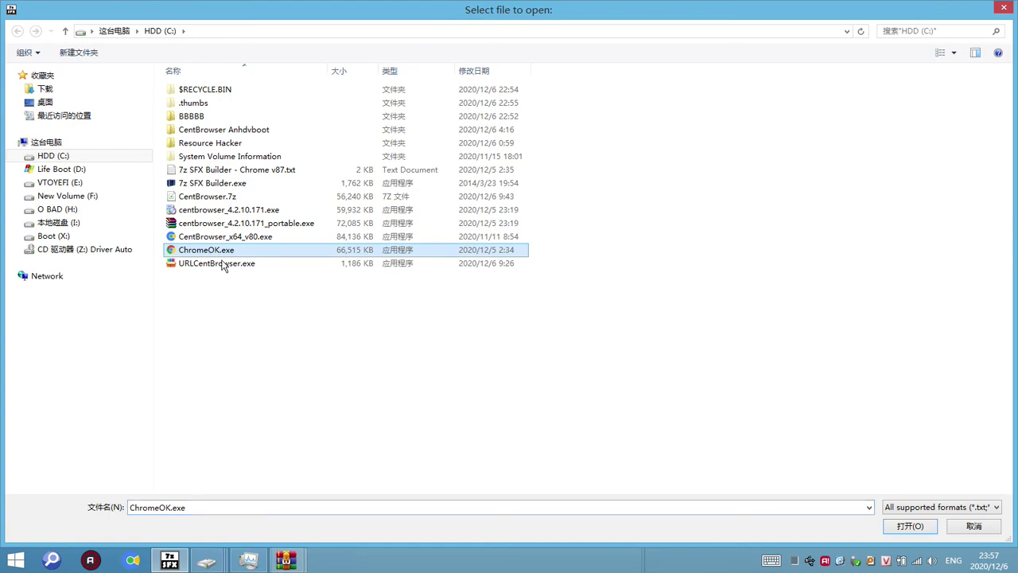
{"action": "left_click", "coordinate": [909, 525]}
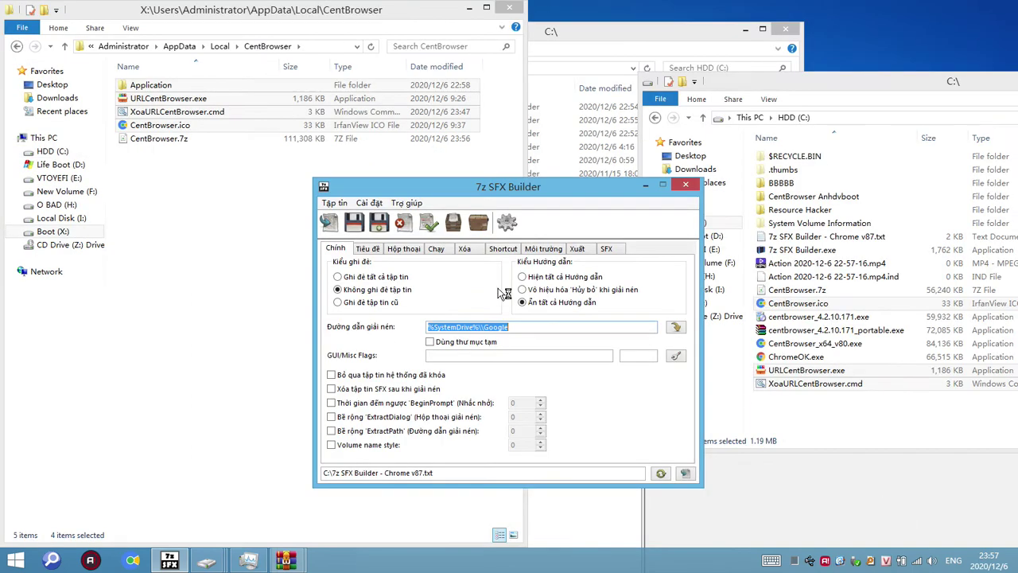
Step: Review the ChromeOK.exe package's titles, dialogs, run commands, deletions, shortcuts, environment, export script and SFX file paths
{"action": "left_click", "coordinate": [367, 248]}
{"action": "left_click", "coordinate": [406, 249]}
{"action": "left_click", "coordinate": [436, 249]}
{"action": "left_click", "coordinate": [464, 249]}
{"action": "left_click", "coordinate": [503, 249]}
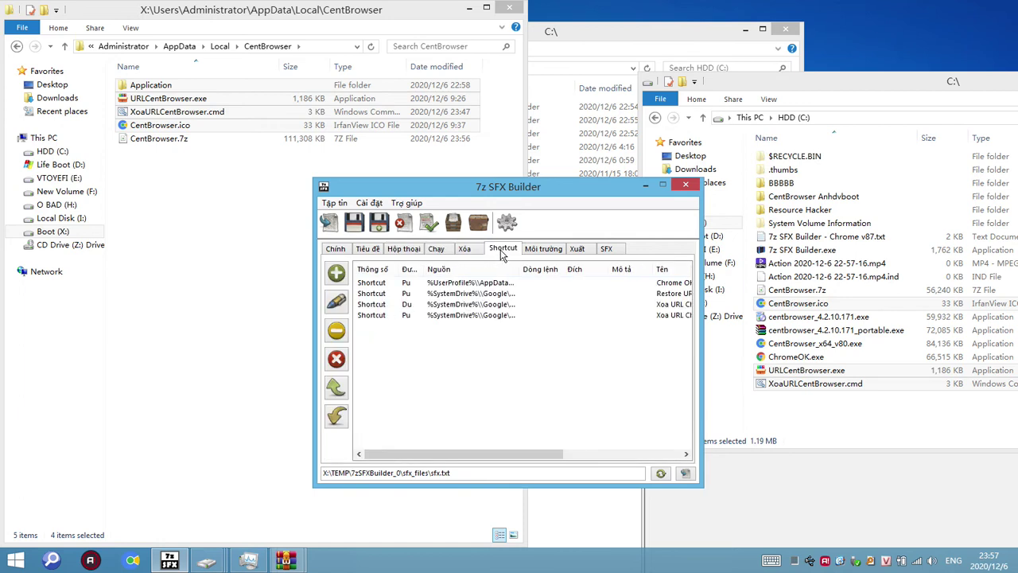
{"action": "left_click", "coordinate": [549, 250]}
{"action": "left_click", "coordinate": [578, 249]}
{"action": "left_click", "coordinate": [606, 249]}
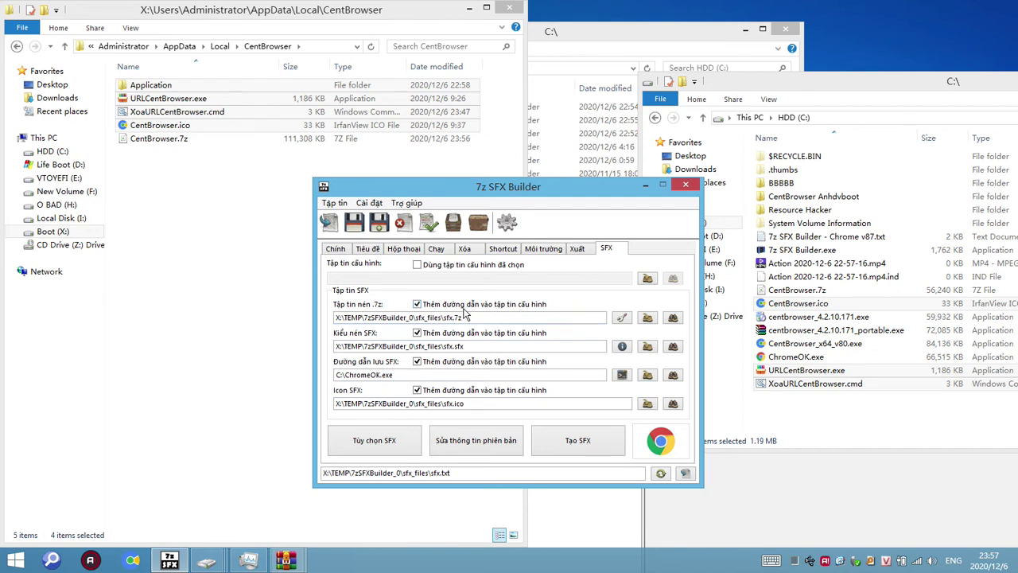
Step: Select CentBrowser.7z in the CentBrowser folder, then open the Application folder to inspect its contents and select the 4.2.10.171 folder
{"action": "left_click", "coordinate": [208, 193]}
{"action": "left_click", "coordinate": [186, 140]}
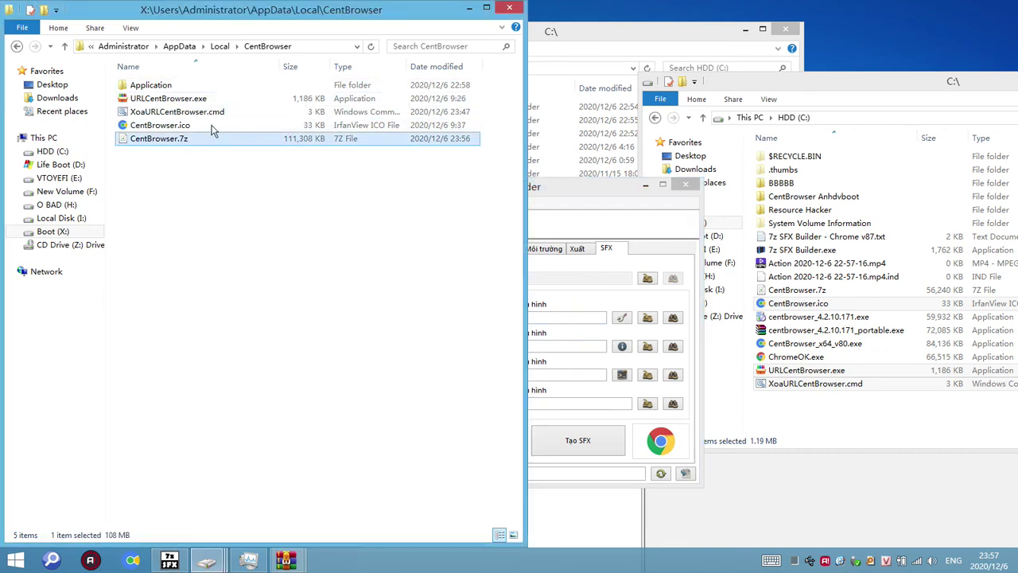
{"action": "mouse_move", "coordinate": [163, 91]}
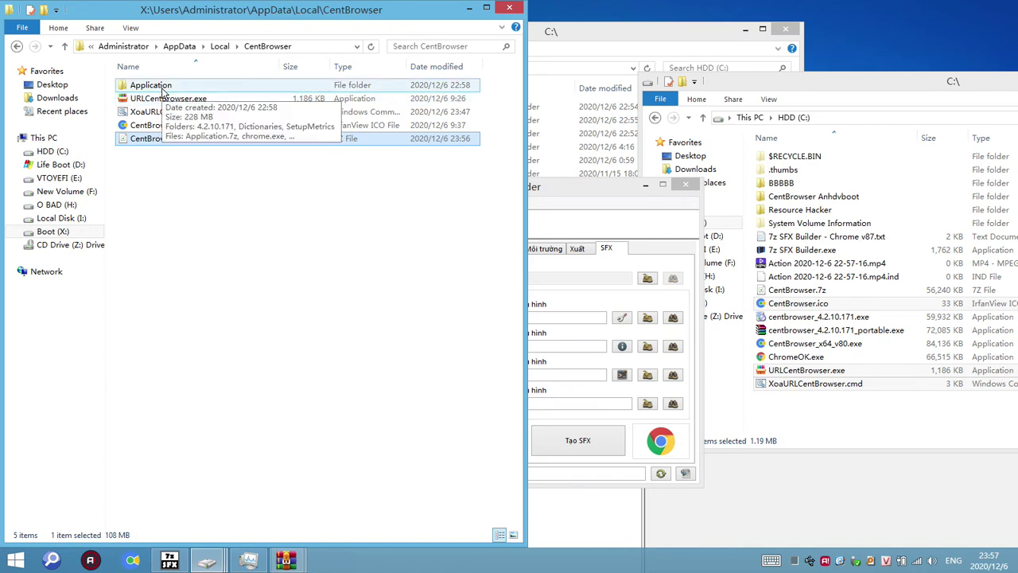
{"action": "double_click", "coordinate": [163, 87]}
{"action": "left_click", "coordinate": [164, 89]}
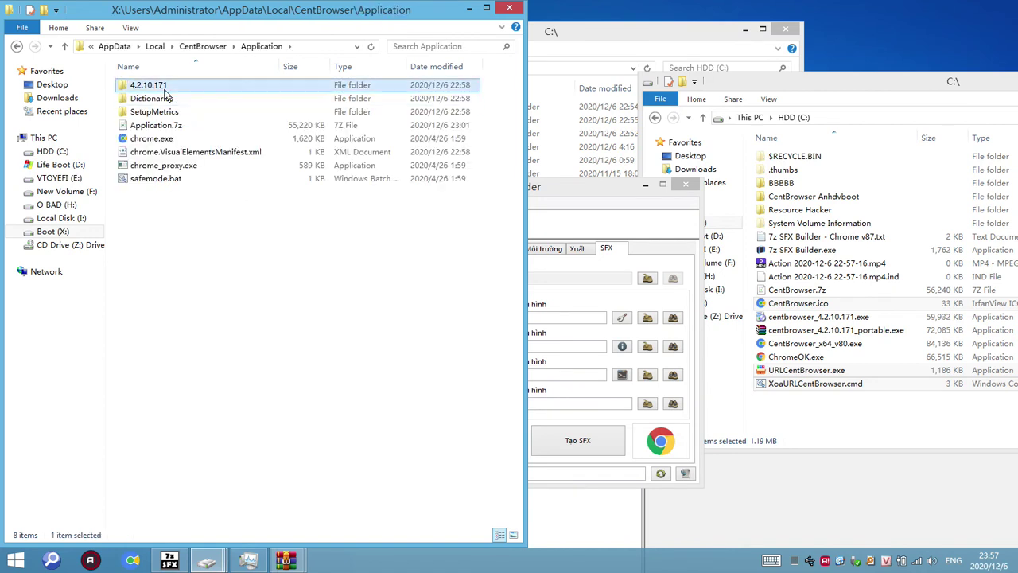
Step: Inspect the 4.2.10.171 folder and its Installer subfolder, and return to the Application folder
{"action": "double_click", "coordinate": [164, 88]}
{"action": "double_click", "coordinate": [161, 97]}
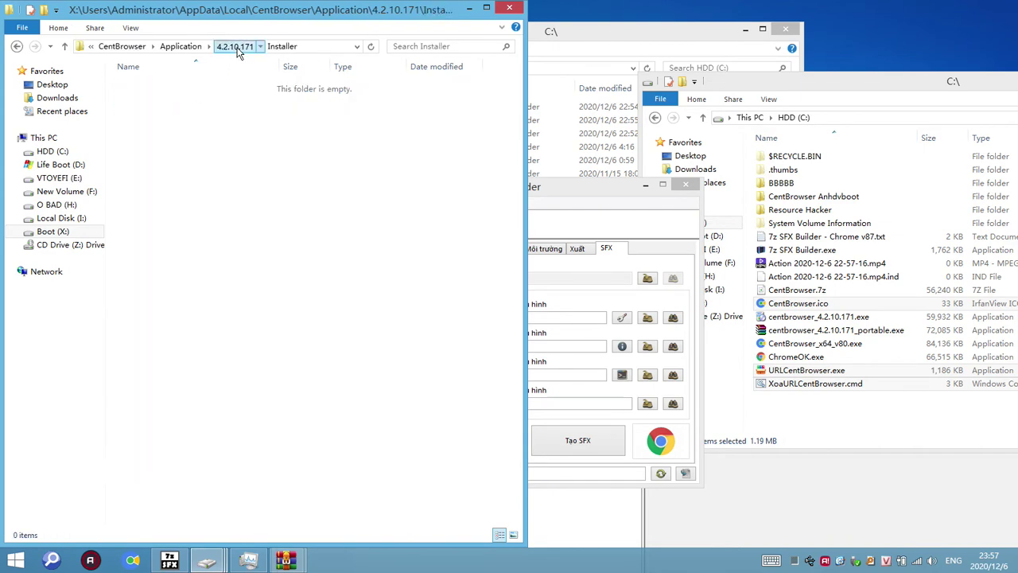
{"action": "left_click", "coordinate": [236, 48]}
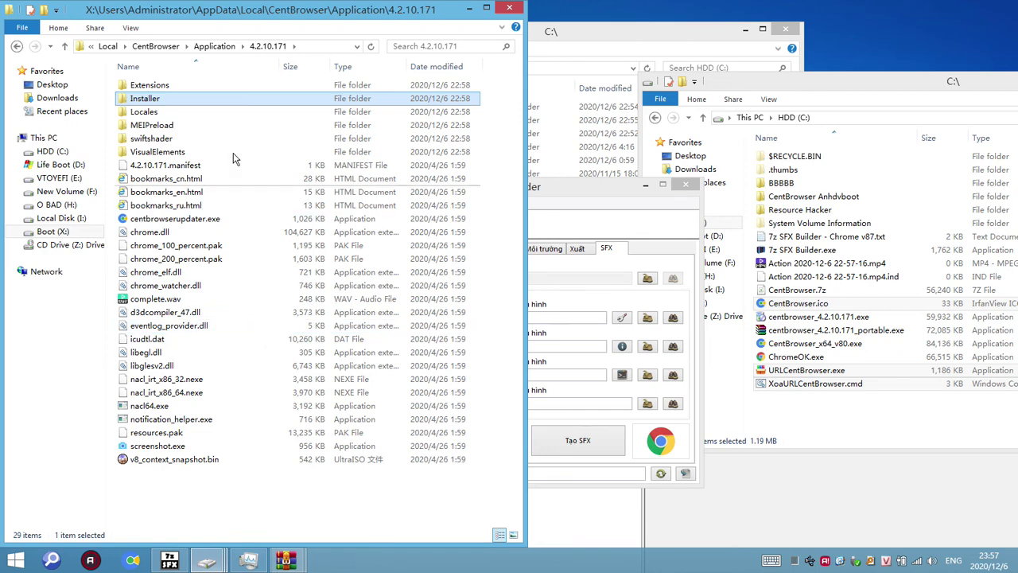
{"action": "left_click", "coordinate": [214, 46]}
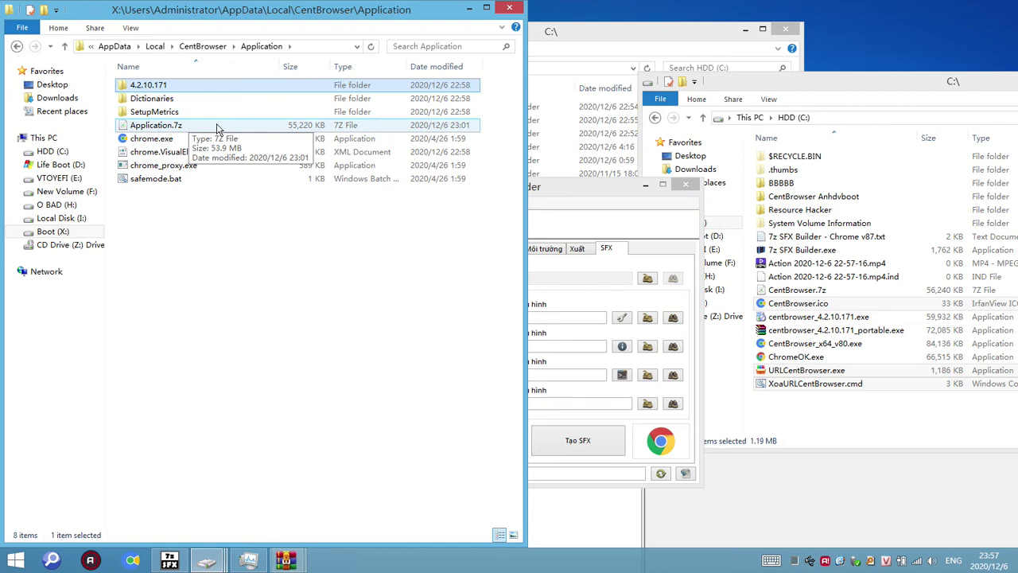
Step: Move Application.7z from the Application folder to the root of HDD (C:)
{"action": "left_click", "coordinate": [171, 128]}
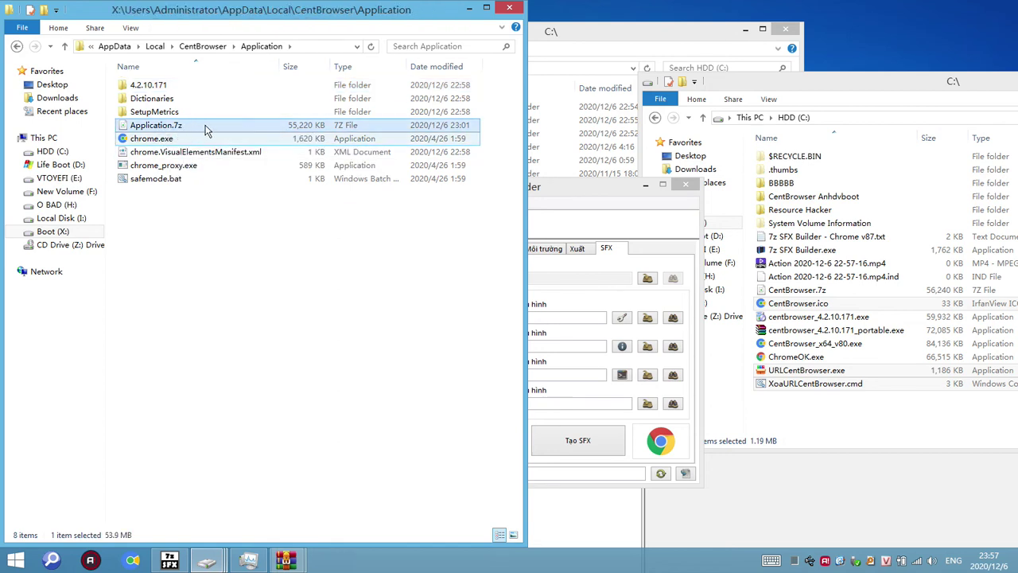
{"action": "left_click", "coordinate": [174, 139]}
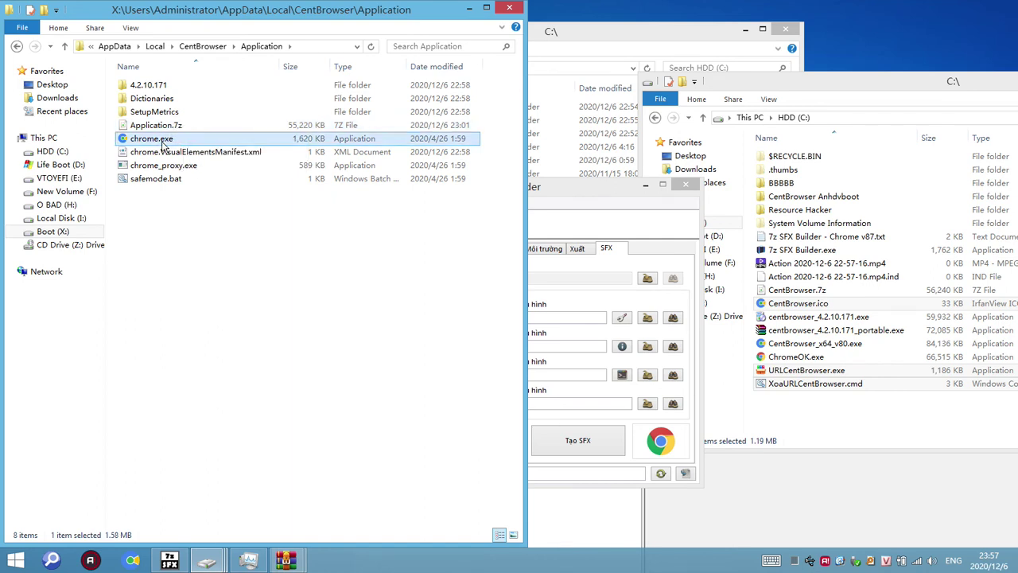
{"action": "left_click", "coordinate": [171, 125]}
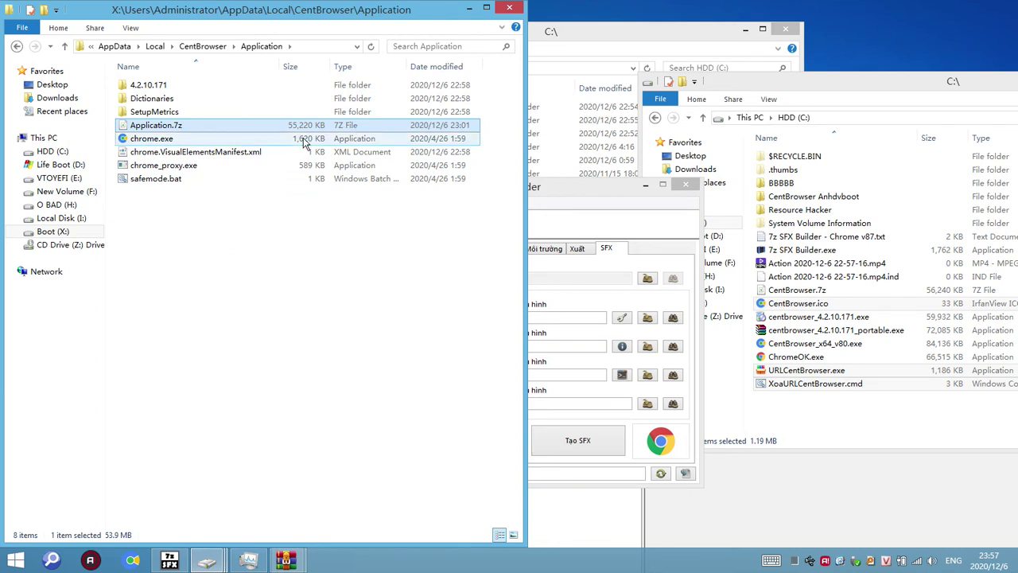
{"action": "right_click", "coordinate": [827, 410]}
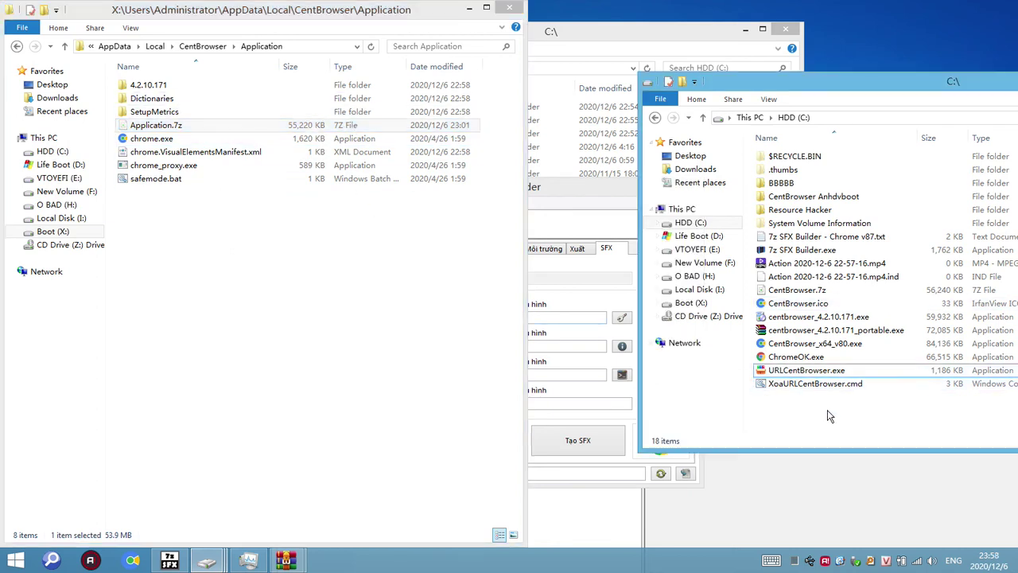
{"action": "left_click", "coordinate": [864, 288]}
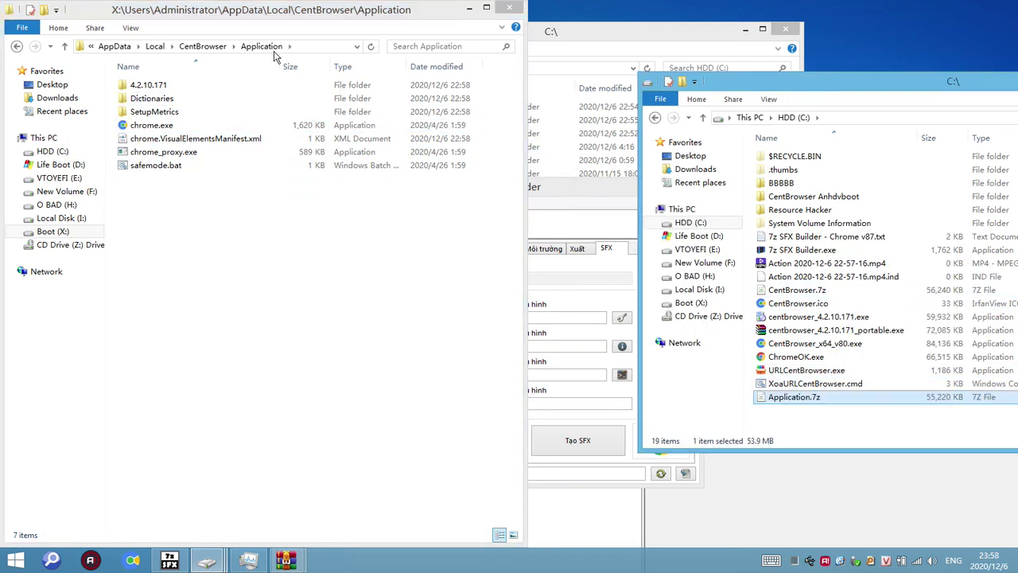
Step: Delete CentBrowser.7z from the CentBrowser folder in AppData\Local
{"action": "left_click", "coordinate": [203, 46]}
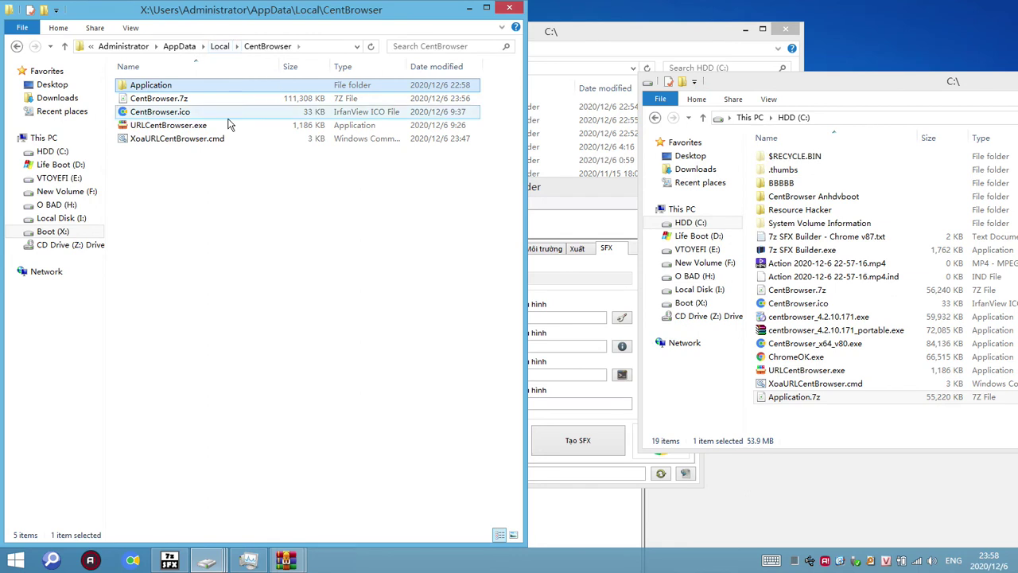
{"action": "left_click", "coordinate": [181, 99]}
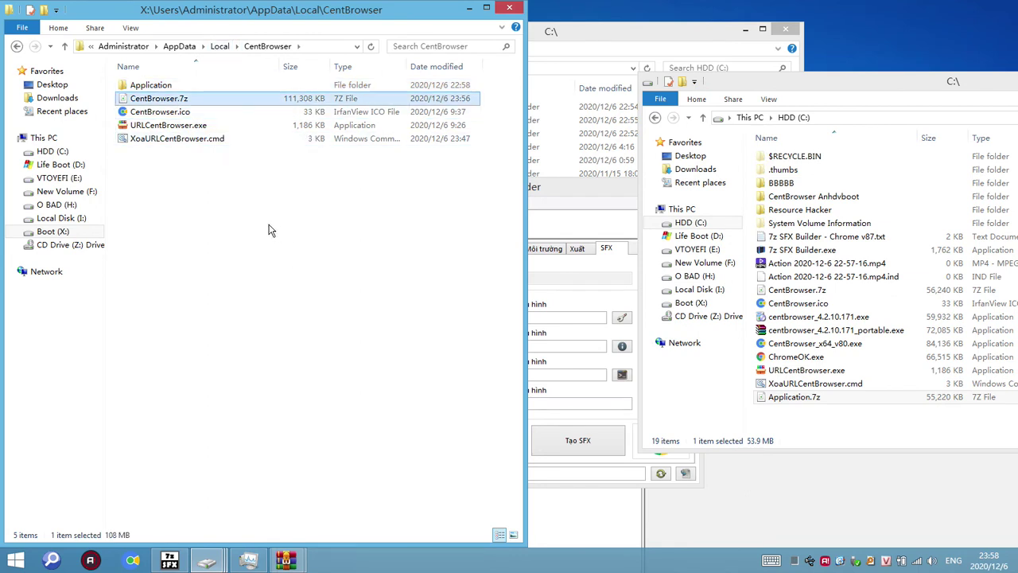
{"action": "key", "text": "Delete"}
{"action": "key", "text": "Return"}
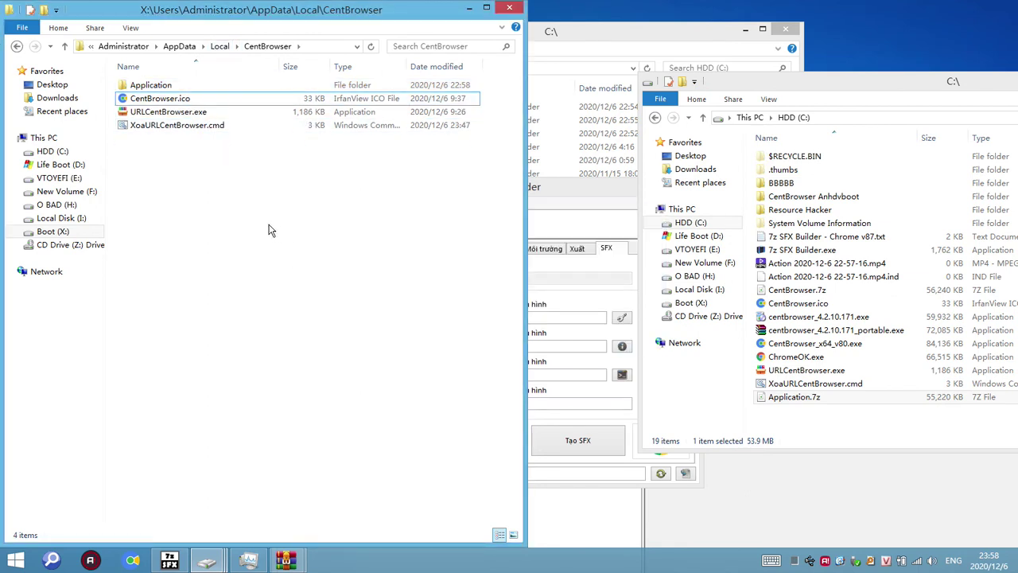
Step: Compress everything in the CentBrowser folder into CentBrowser.7z with 7-Zip, using 7z format and ultra (极限压缩) level, and minimise the progress window
{"action": "key", "text": "ctrl+a"}
{"action": "right_click", "coordinate": [167, 98]}
{"action": "mouse_move", "coordinate": [327, 140]}
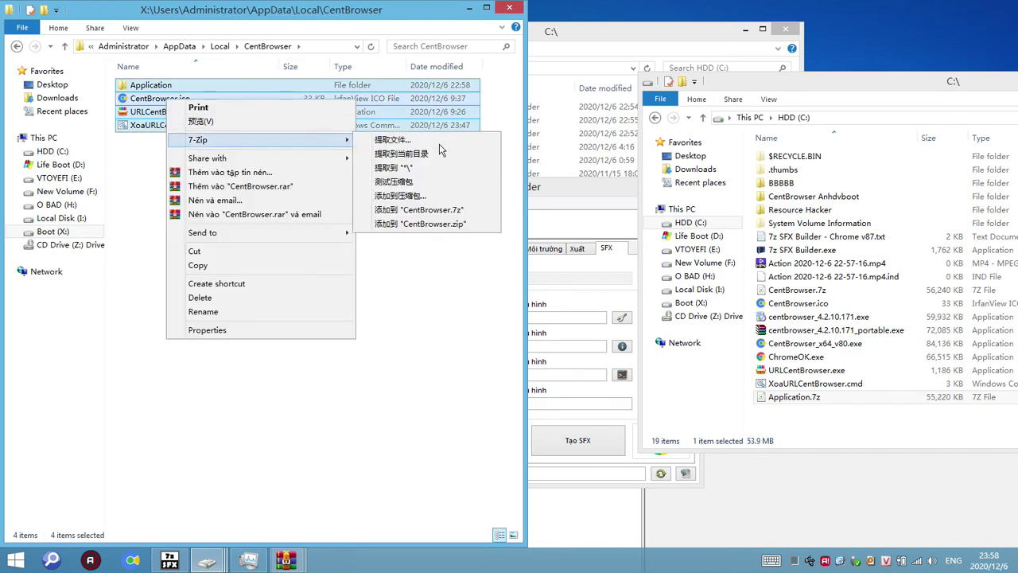
{"action": "left_click", "coordinate": [401, 196]}
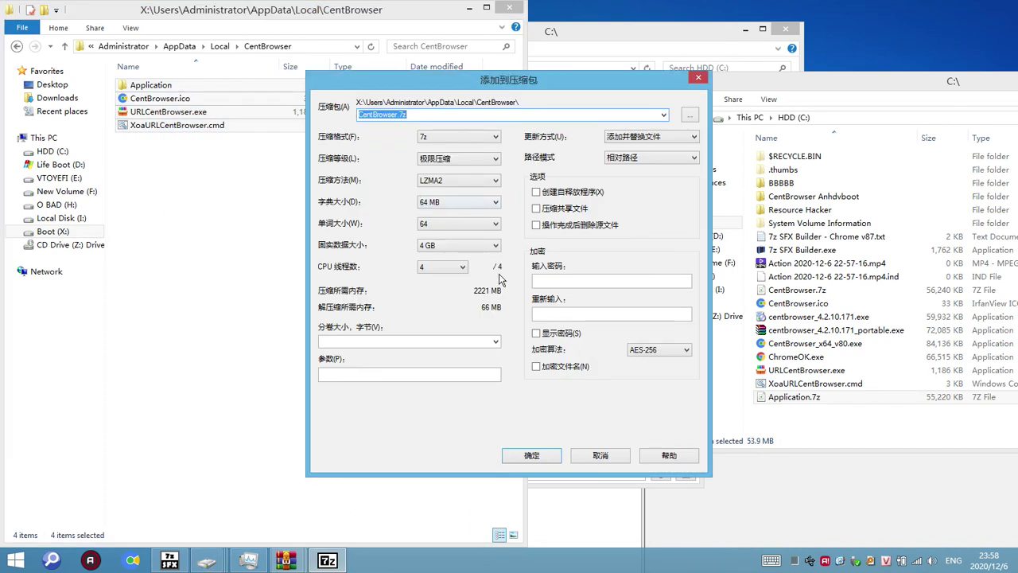
{"action": "left_click", "coordinate": [473, 161]}
{"action": "left_click", "coordinate": [468, 217]}
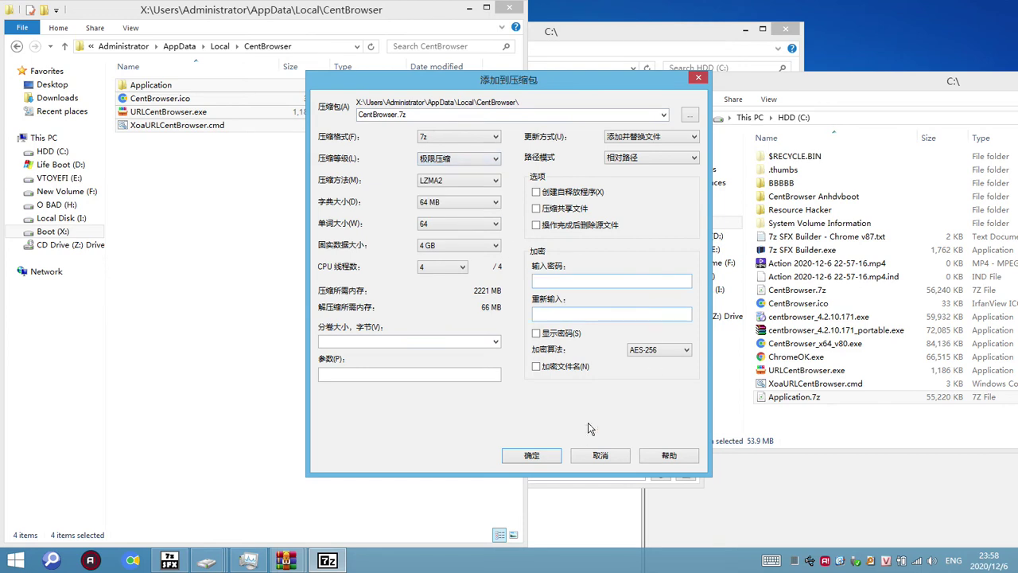
{"action": "left_click", "coordinate": [533, 458]}
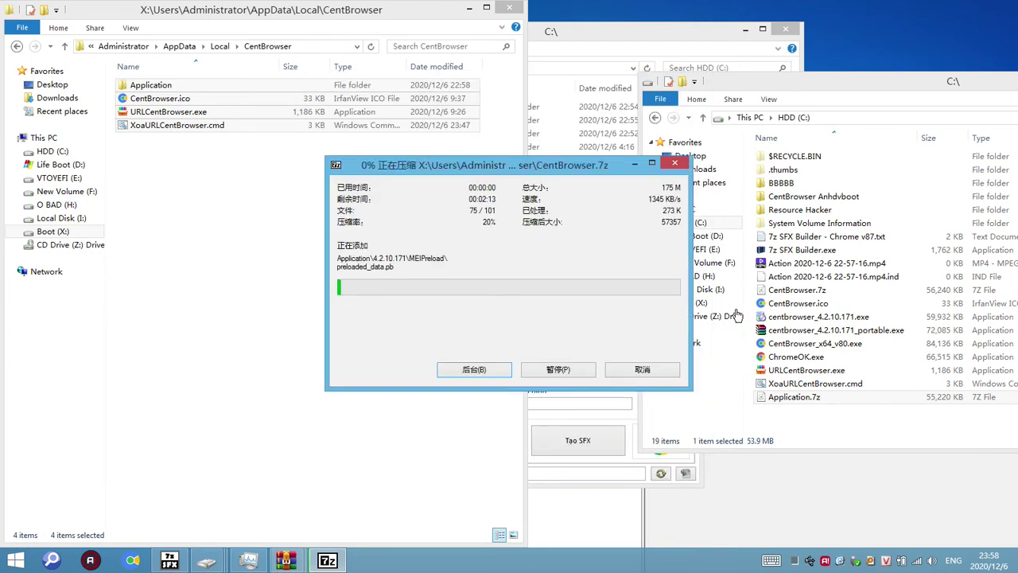
{"action": "left_click", "coordinate": [633, 164]}
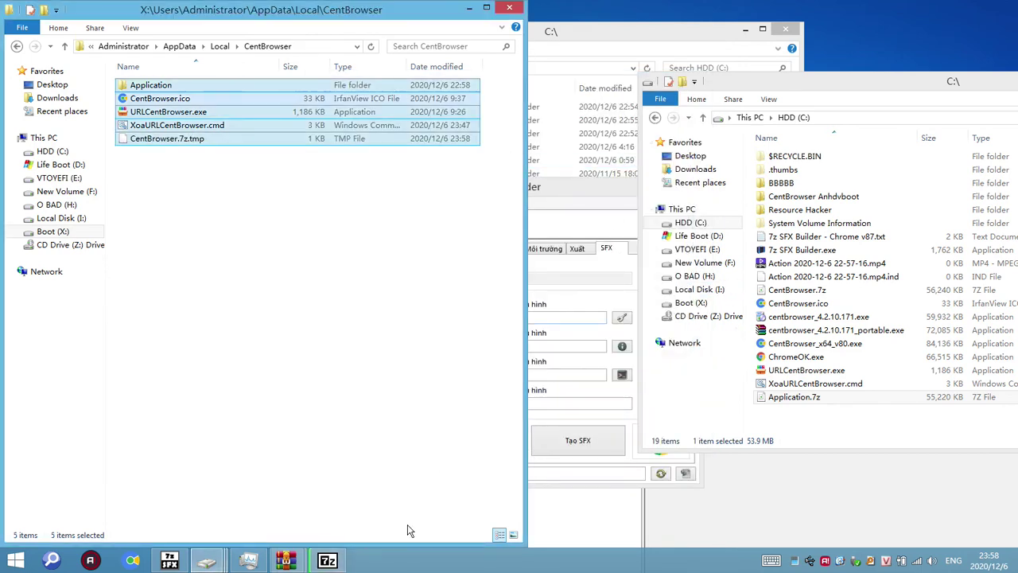
Step: Check the main settings in 7z SFX Builder, and examine the Path value in URLCentBrowser.exe's SFX script using WinRAR
{"action": "left_click", "coordinate": [327, 560]}
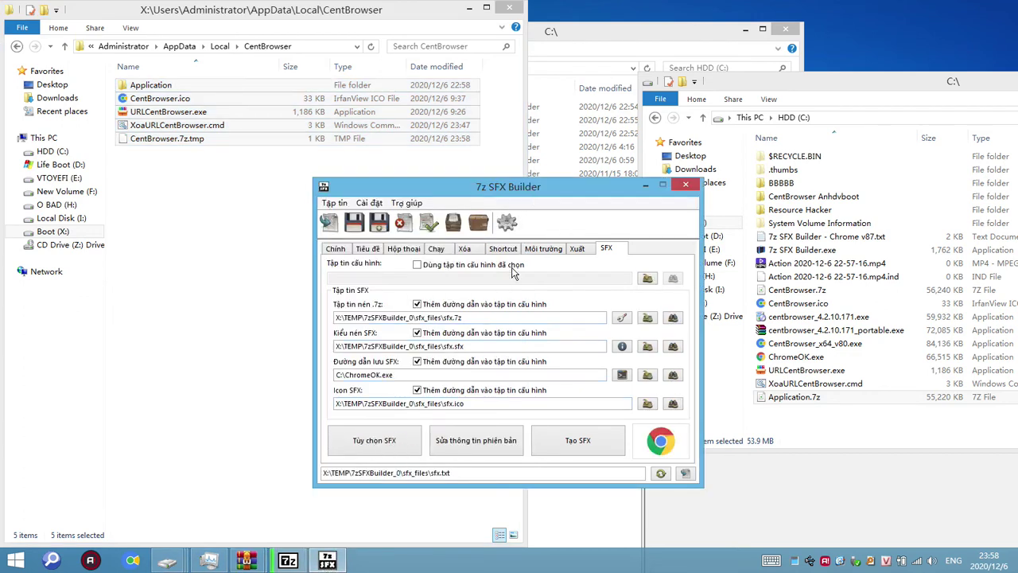
{"action": "left_click", "coordinate": [335, 248]}
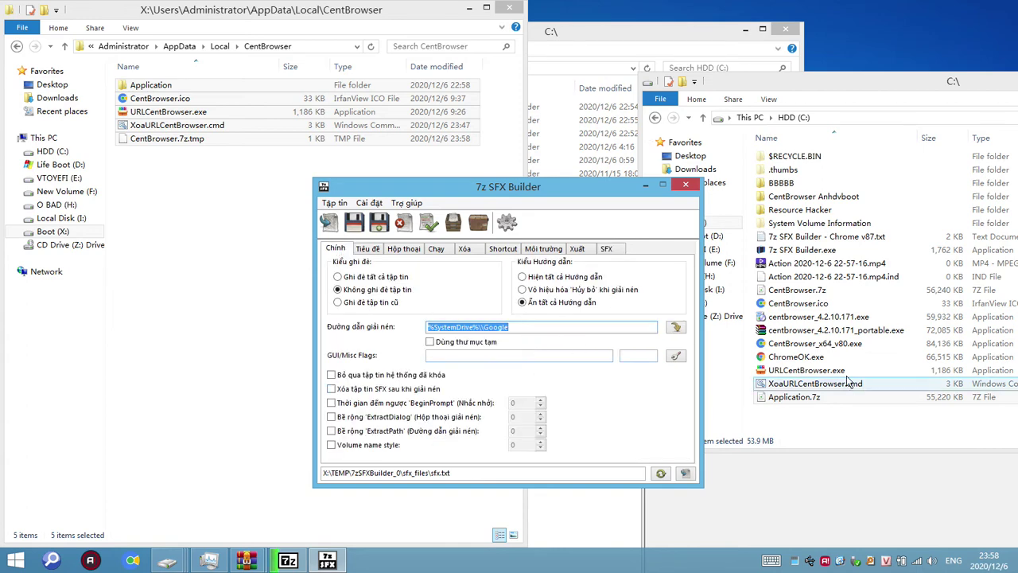
{"action": "right_click", "coordinate": [814, 370]}
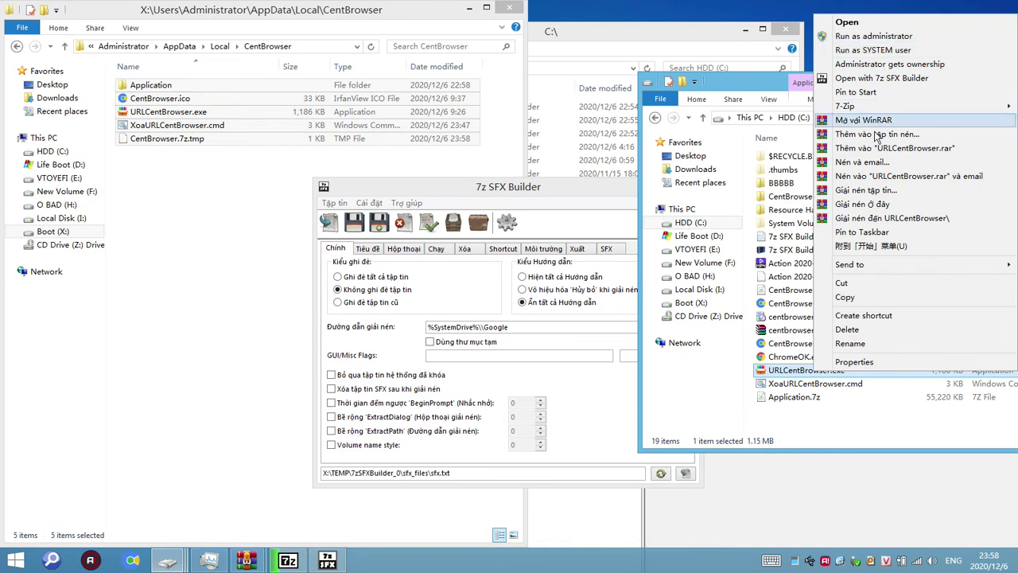
{"action": "left_click", "coordinate": [871, 119]}
{"action": "left_click_drag", "start_coordinate": [437, 285], "coordinate": [744, 249]}
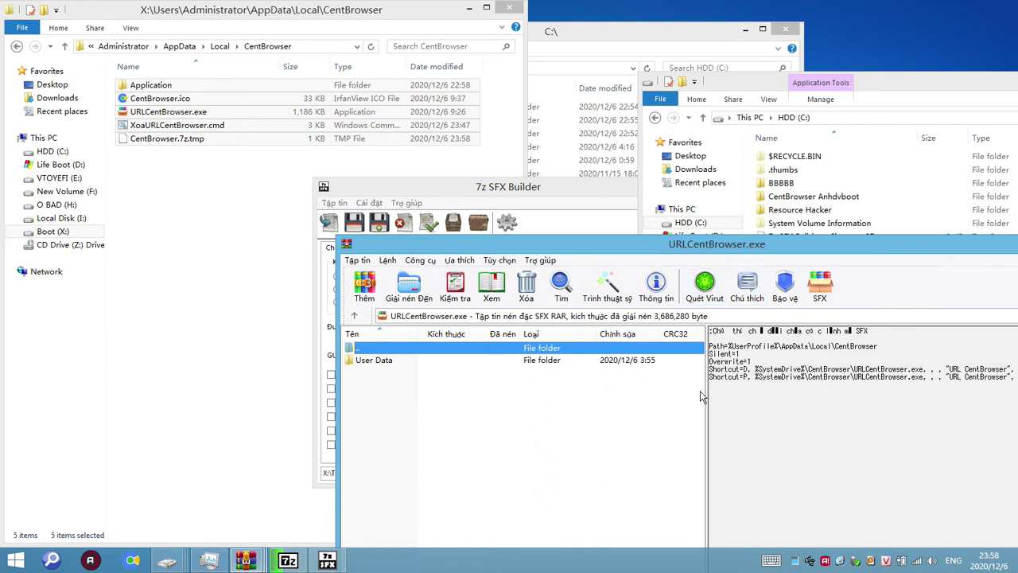
{"action": "left_click_drag", "start_coordinate": [705, 391], "coordinate": [657, 392]}
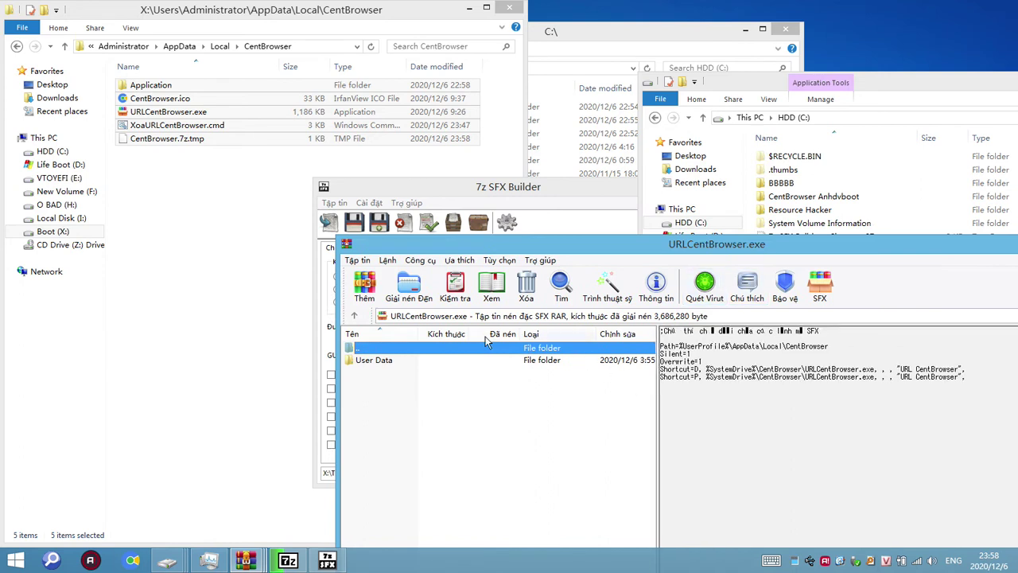
{"action": "left_click", "coordinate": [753, 353]}
{"action": "left_click_drag", "start_coordinate": [680, 345], "coordinate": [826, 345]}
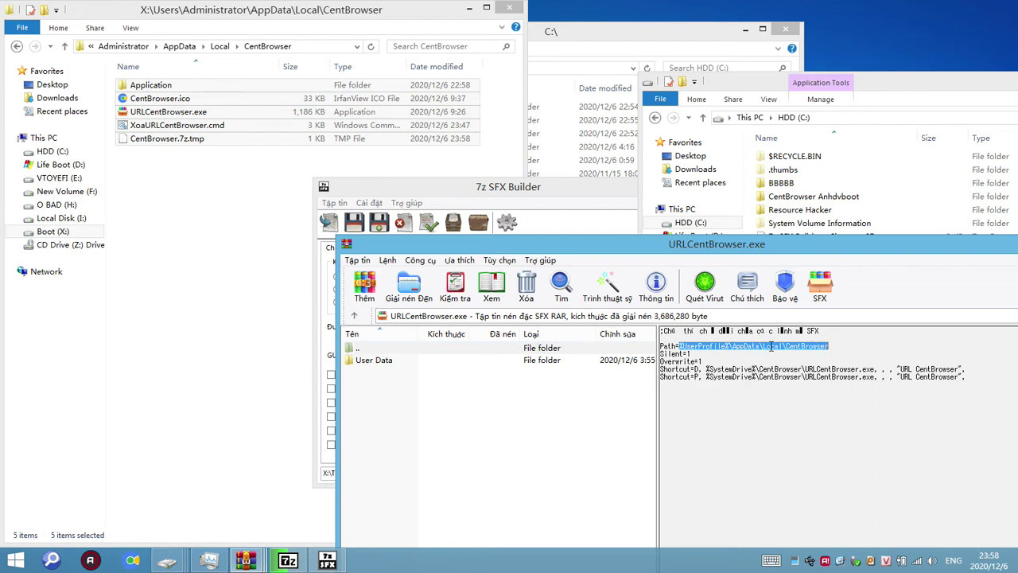
{"action": "left_click_drag", "start_coordinate": [832, 250], "coordinate": [543, 308]}
{"action": "left_click", "coordinate": [761, 303]}
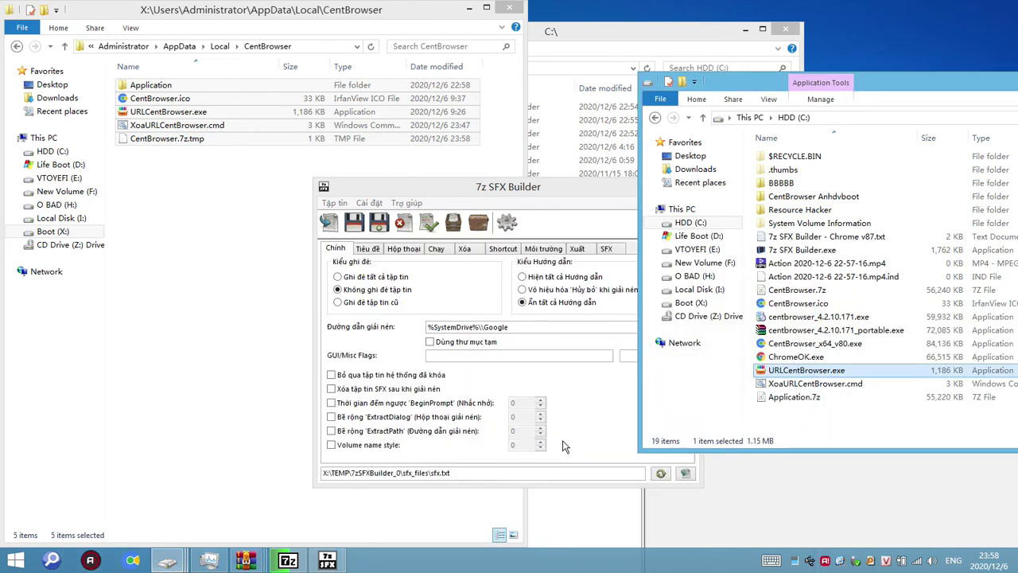
Step: Copy the folder path %SystemDrive%\CentBrowser\ from the desktop shortcut line of URLCentBrowser.exe's SFX script in WinRAR
{"action": "left_click", "coordinate": [587, 430]}
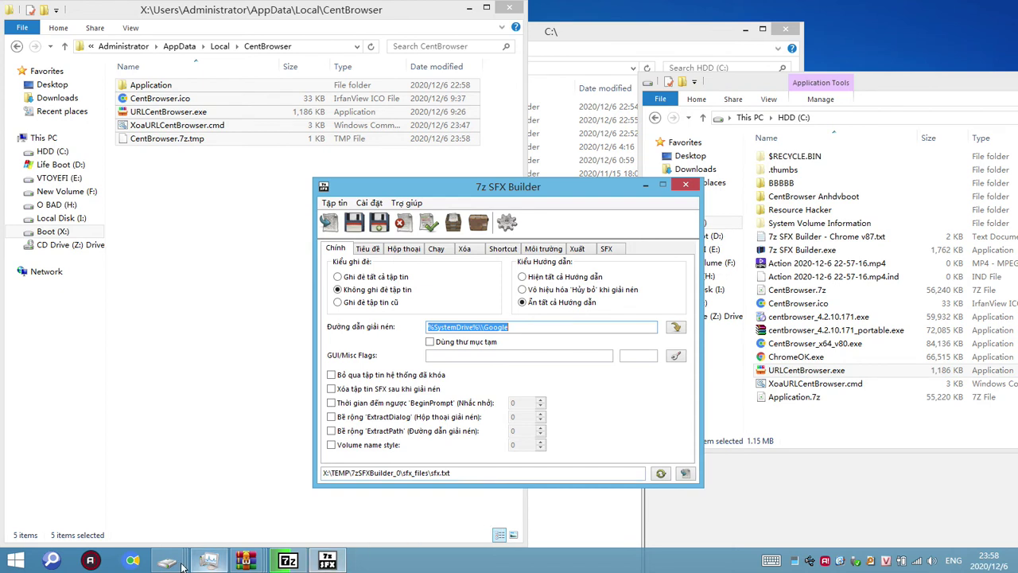
{"action": "left_click", "coordinate": [245, 560]}
{"action": "left_click", "coordinate": [403, 494]}
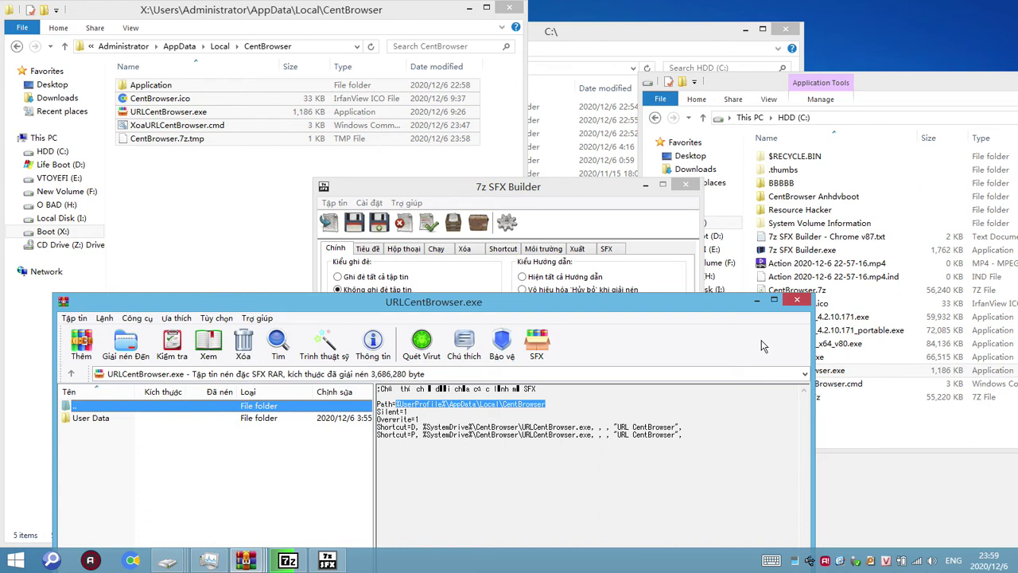
{"action": "left_click", "coordinate": [525, 428]}
{"action": "left_click_drag", "start_coordinate": [522, 427], "coordinate": [438, 427]}
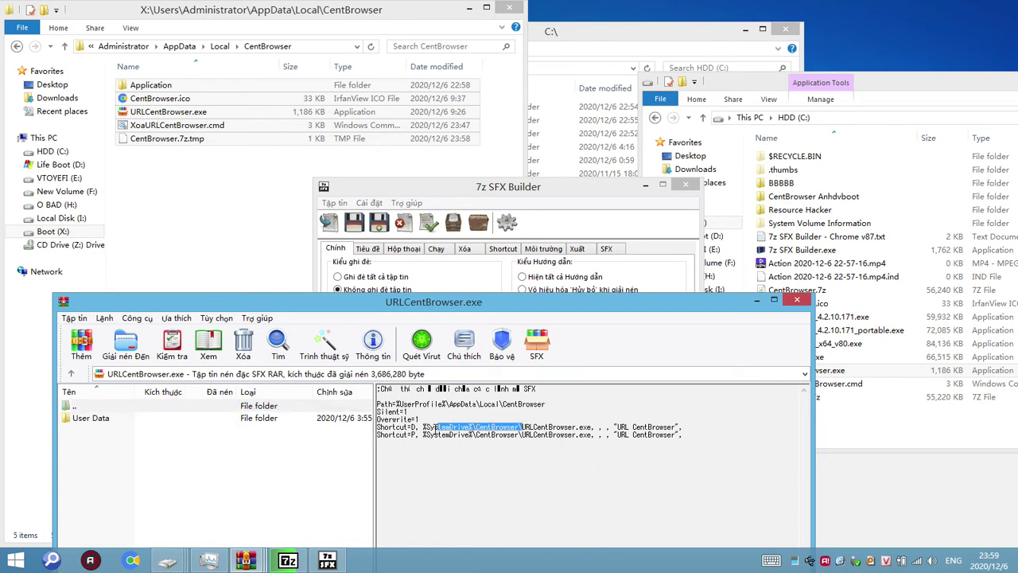
{"action": "right_click", "coordinate": [500, 426]}
{"action": "left_click", "coordinate": [556, 328]}
Step: Switch to 7z SFX Builder and set the extraction path to %SystemDrive%\CentBrowser\
{"action": "left_click", "coordinate": [602, 212]}
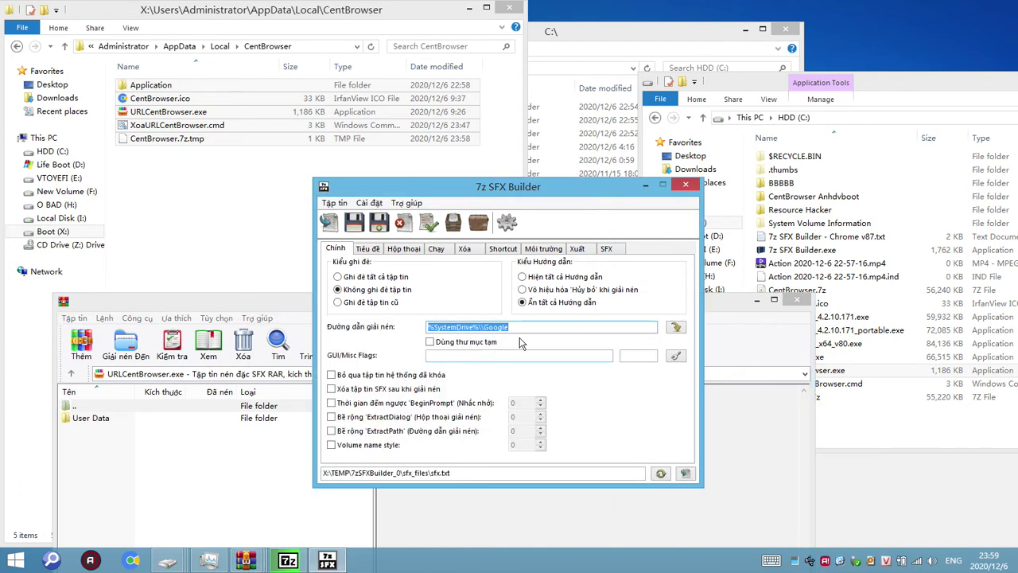
{"action": "left_click_drag", "start_coordinate": [547, 327], "coordinate": [372, 329]}
{"action": "key", "text": "ctrl+v"}
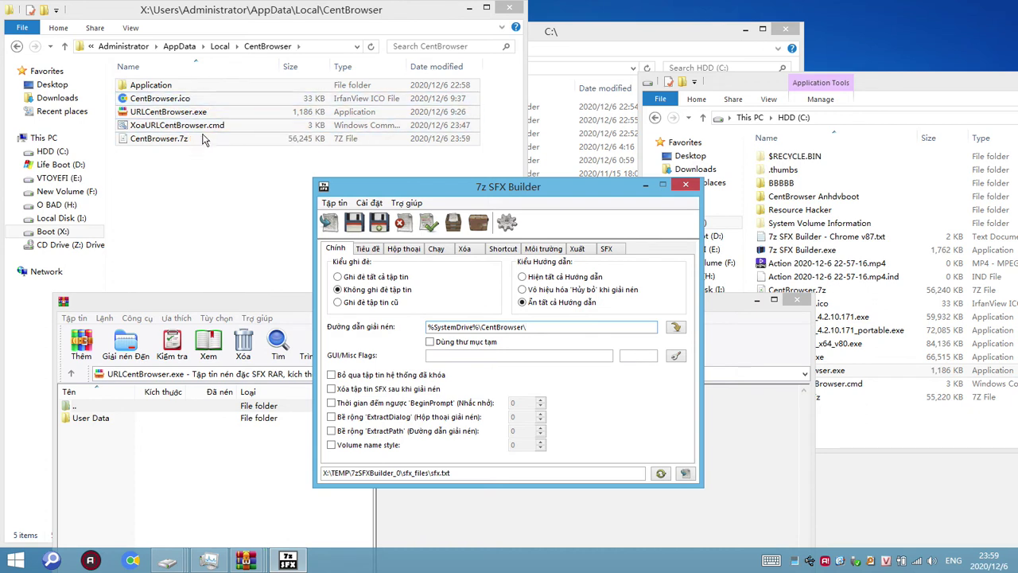
{"action": "double_click", "coordinate": [501, 326]}
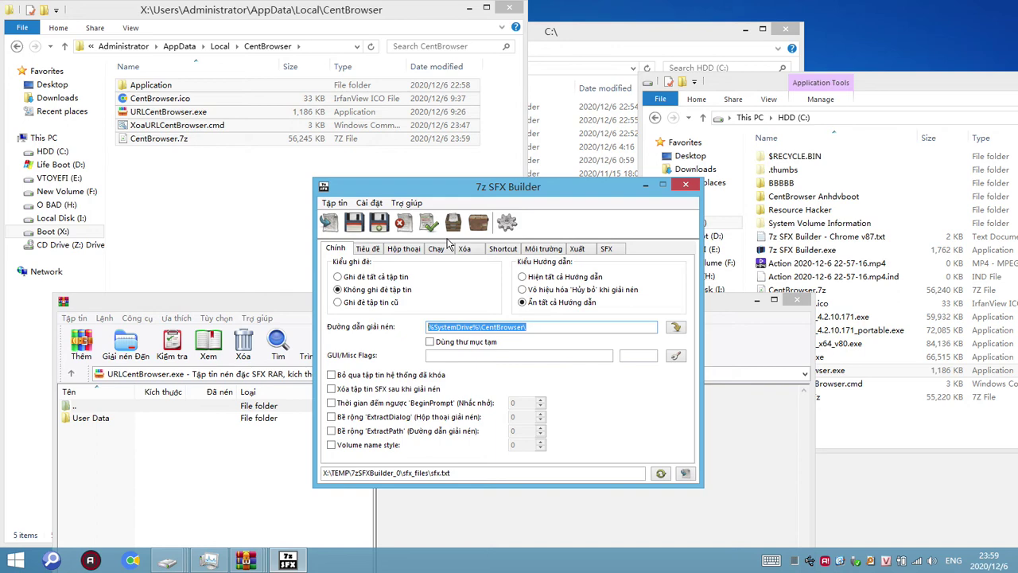
Step: Inspect the files packed in ChromeOK.exe with WinRAR, close that archive, and return to 7z SFX Builder's main settings
{"action": "left_click", "coordinate": [890, 394]}
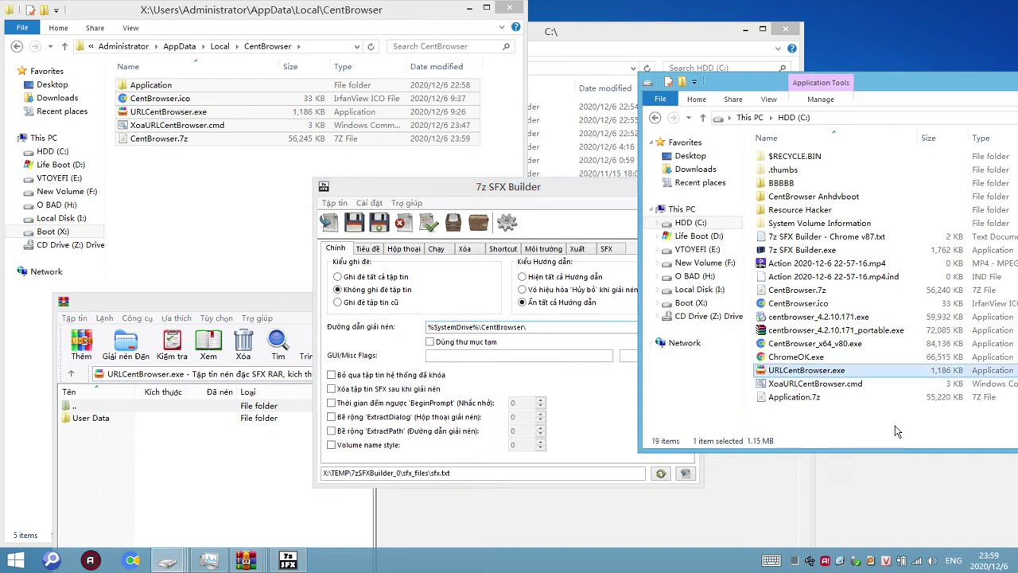
{"action": "right_click", "coordinate": [791, 358]}
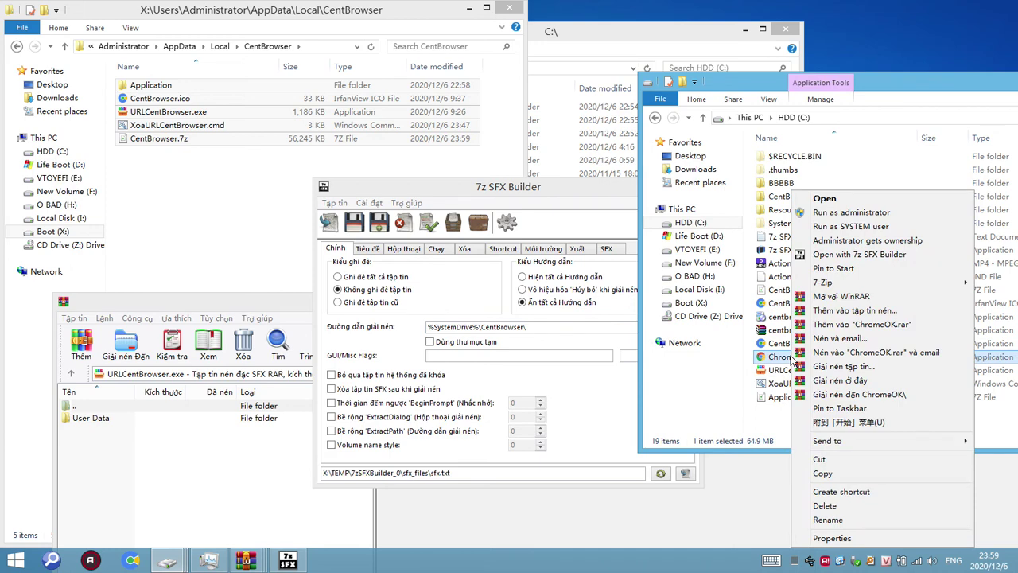
{"action": "left_click", "coordinate": [840, 296]}
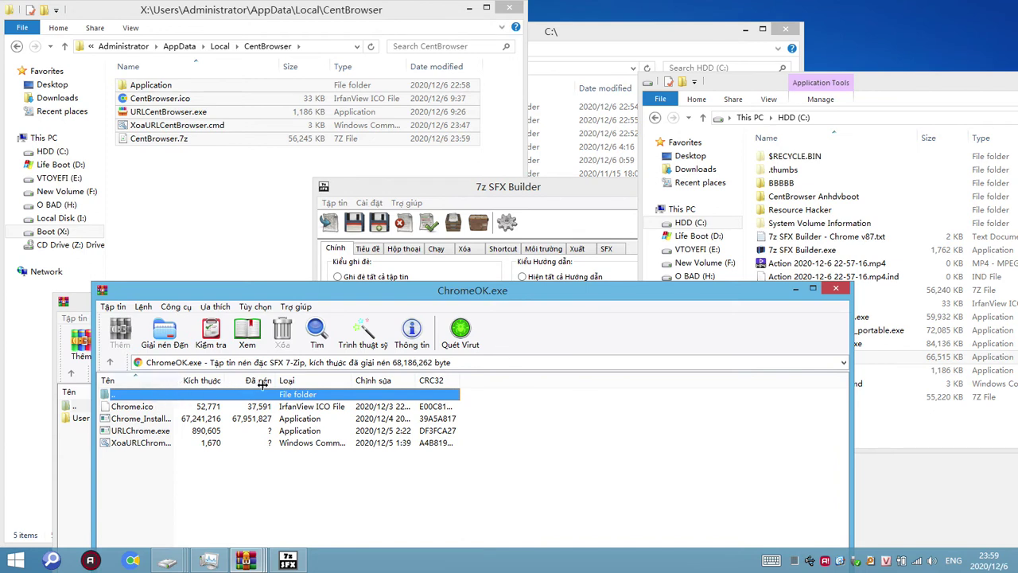
{"action": "left_click", "coordinate": [171, 419]}
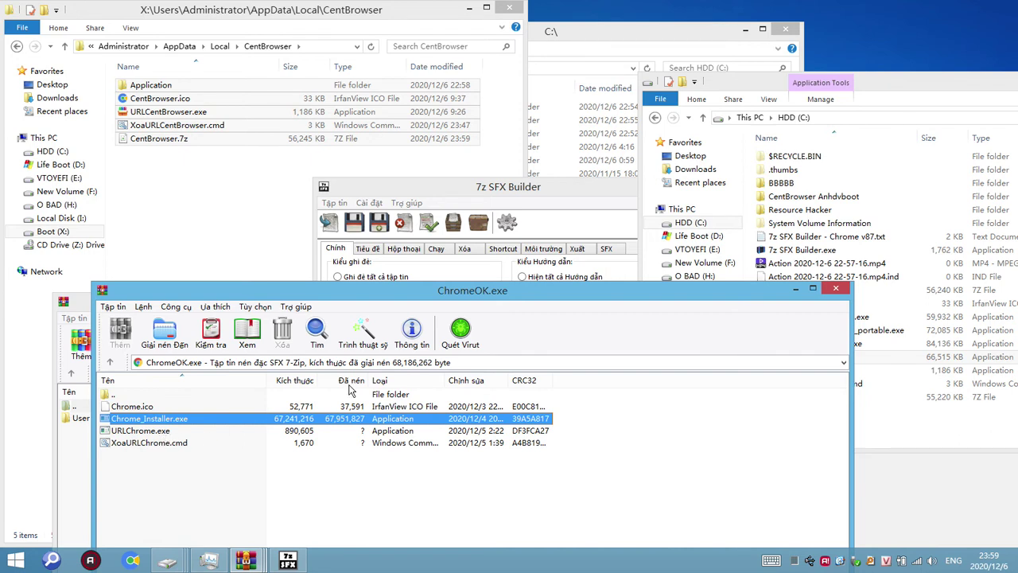
{"action": "left_click", "coordinate": [832, 290]}
{"action": "left_click", "coordinate": [264, 302]}
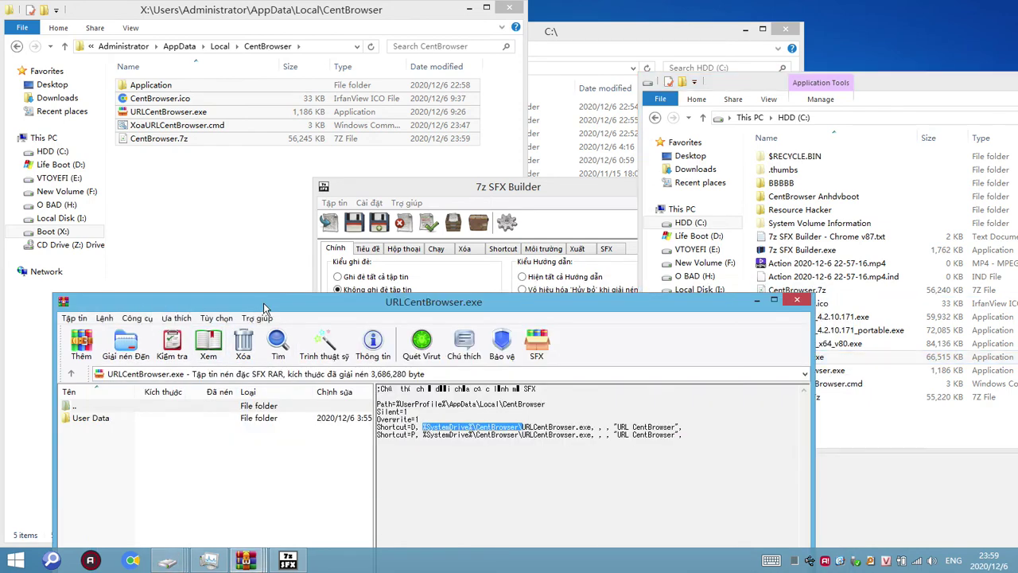
{"action": "left_click", "coordinate": [539, 230]}
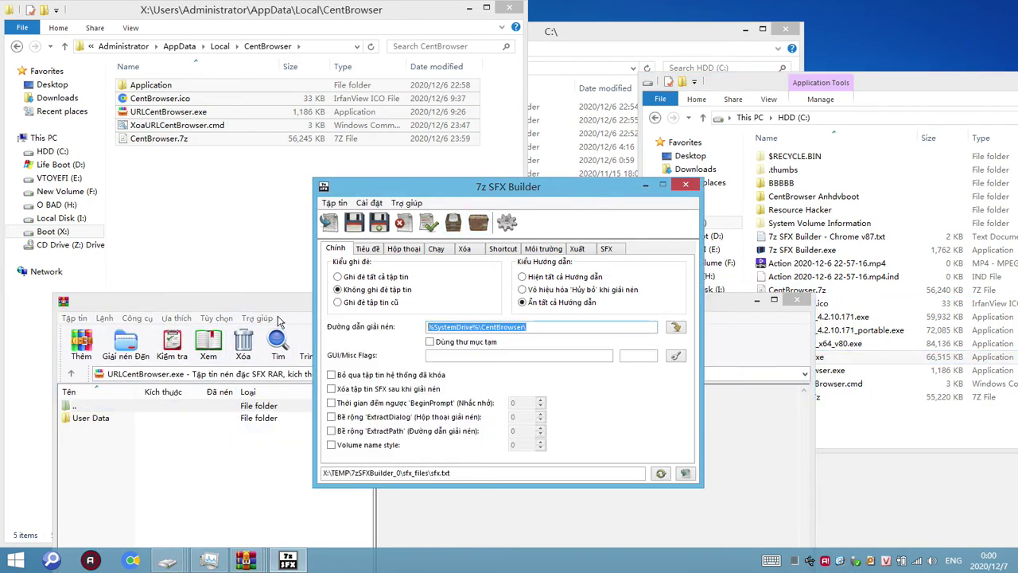
Step: Select the Application folder in File Explorer's CentBrowser folder and close the URLCentBrowser.exe archive in WinRAR
{"action": "left_click", "coordinate": [216, 193]}
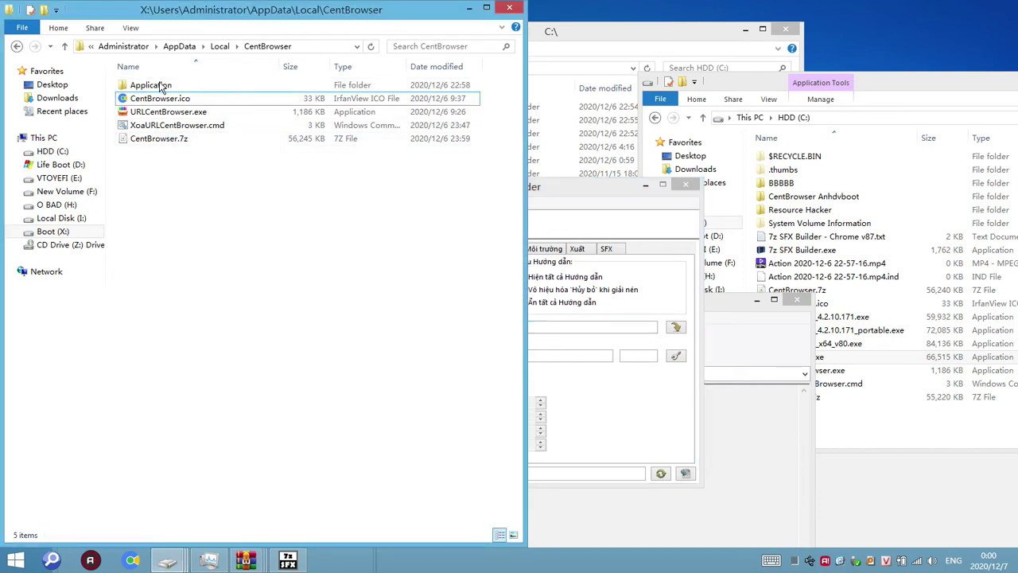
{"action": "left_click", "coordinate": [162, 88]}
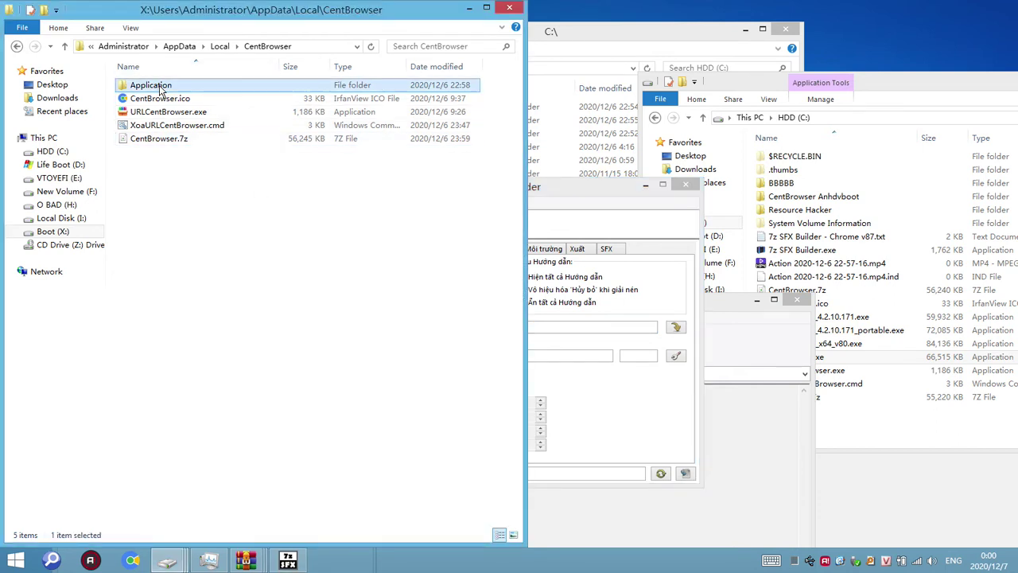
{"action": "left_click", "coordinate": [749, 446]}
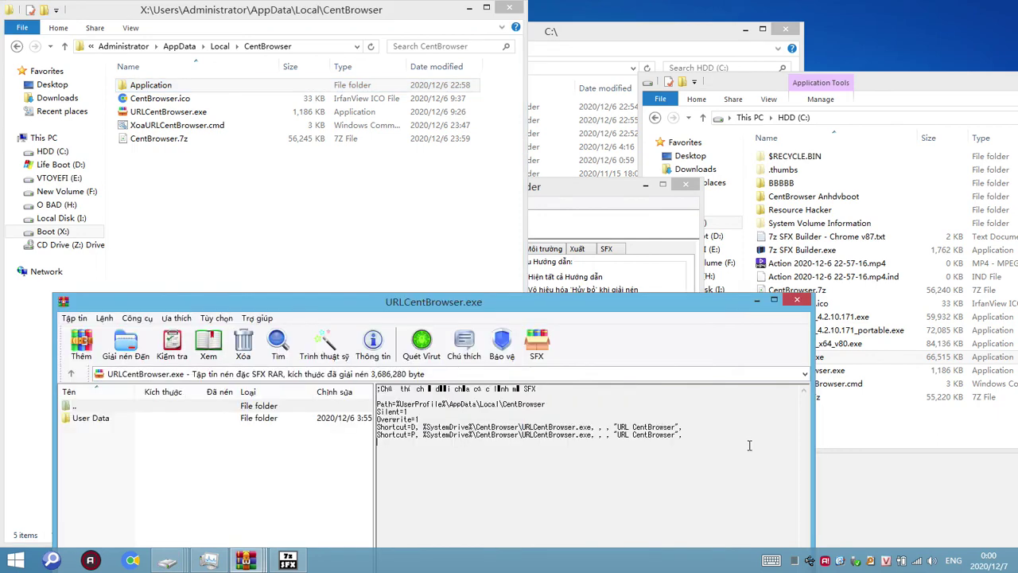
{"action": "left_click", "coordinate": [796, 300]}
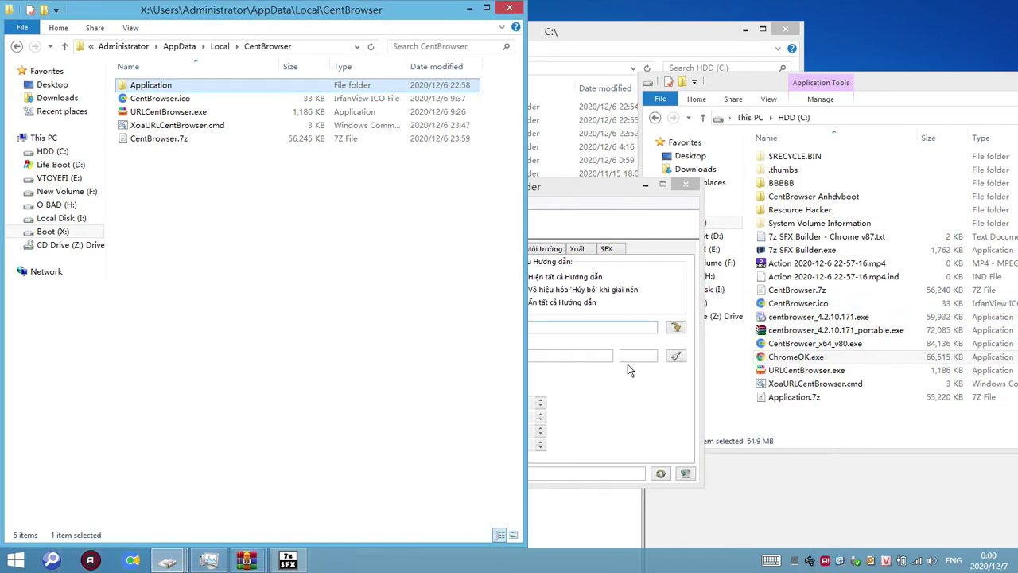
Step: Compare the extraction path in 7z SFX Builder with the full address of the CentBrowser folder in File Explorer
{"action": "left_click", "coordinate": [541, 327]}
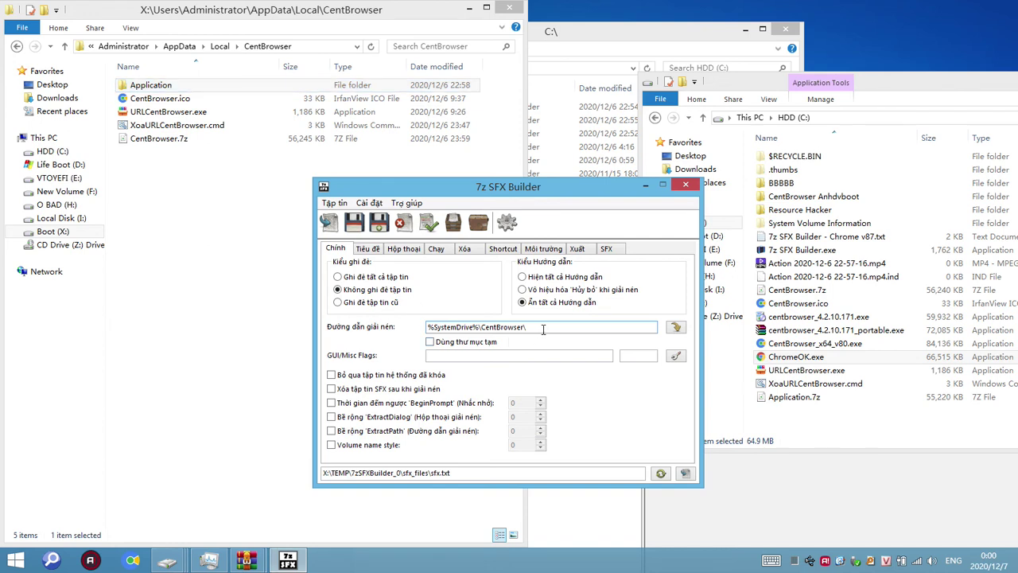
{"action": "left_click_drag", "start_coordinate": [543, 330], "coordinate": [421, 330]}
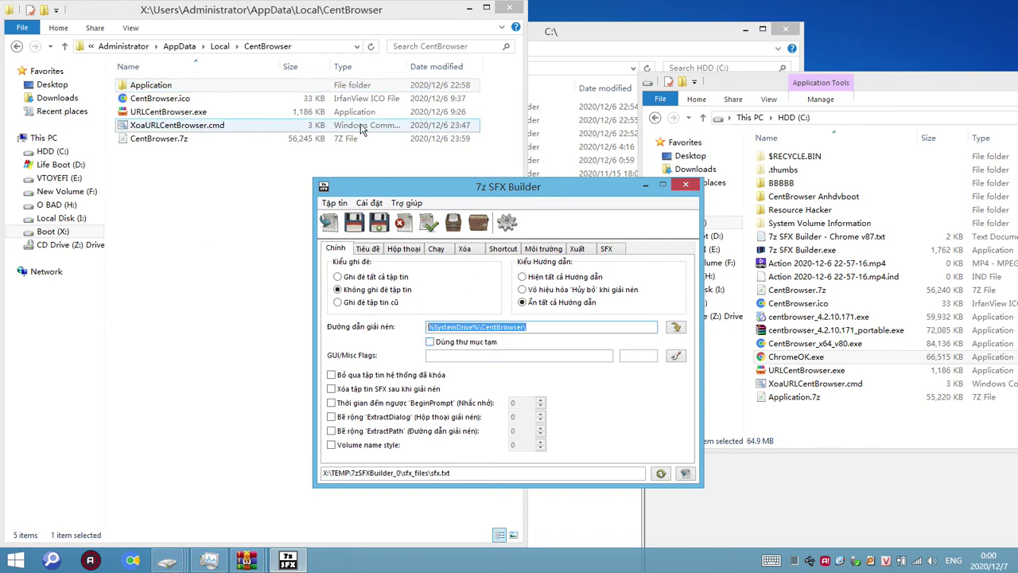
{"action": "left_click", "coordinate": [312, 46]}
{"action": "left_click_drag", "start_coordinate": [311, 46], "coordinate": [87, 37]}
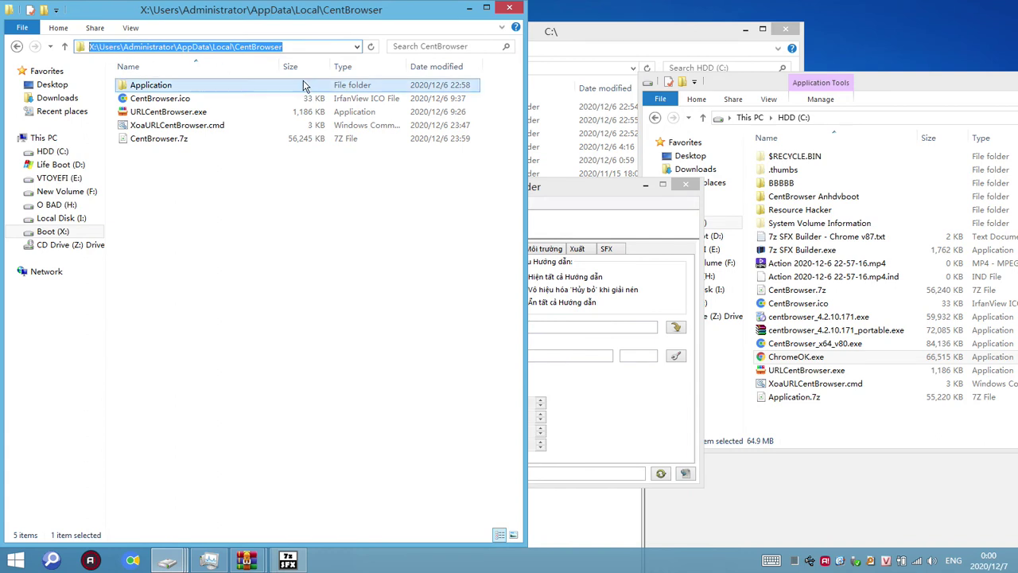
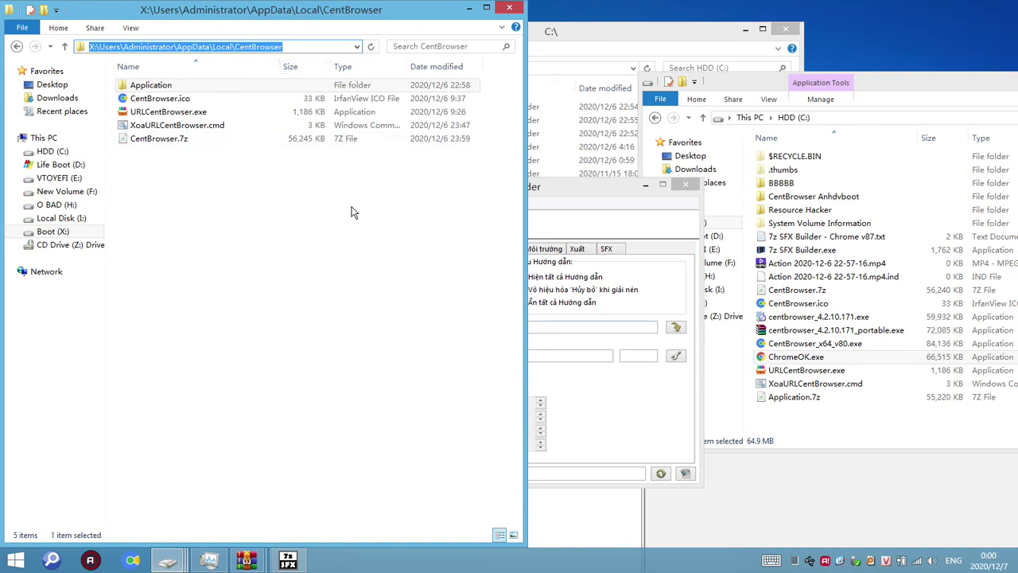
{"action": "left_click", "coordinate": [598, 201]}
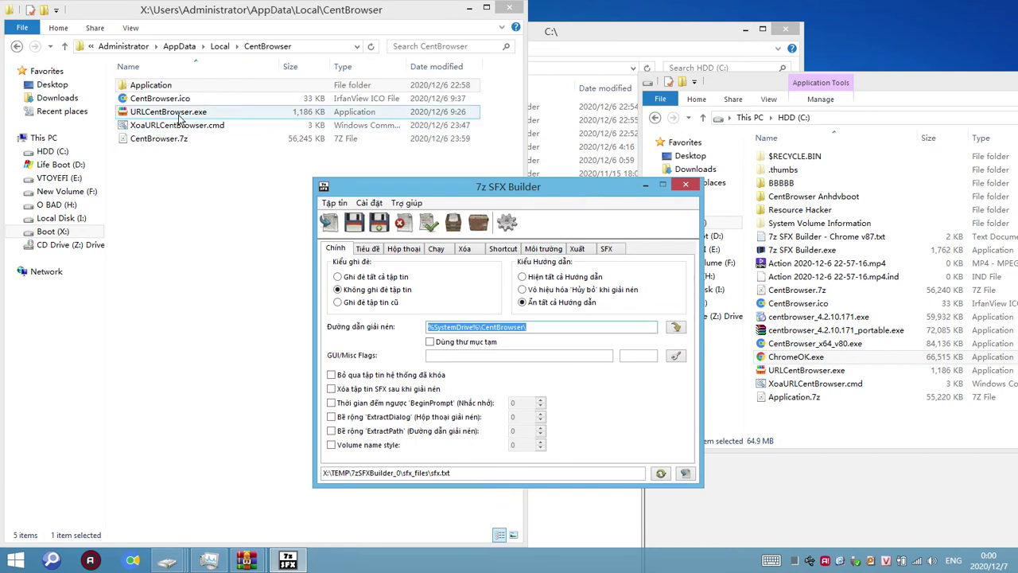
{"action": "left_click", "coordinate": [299, 50]}
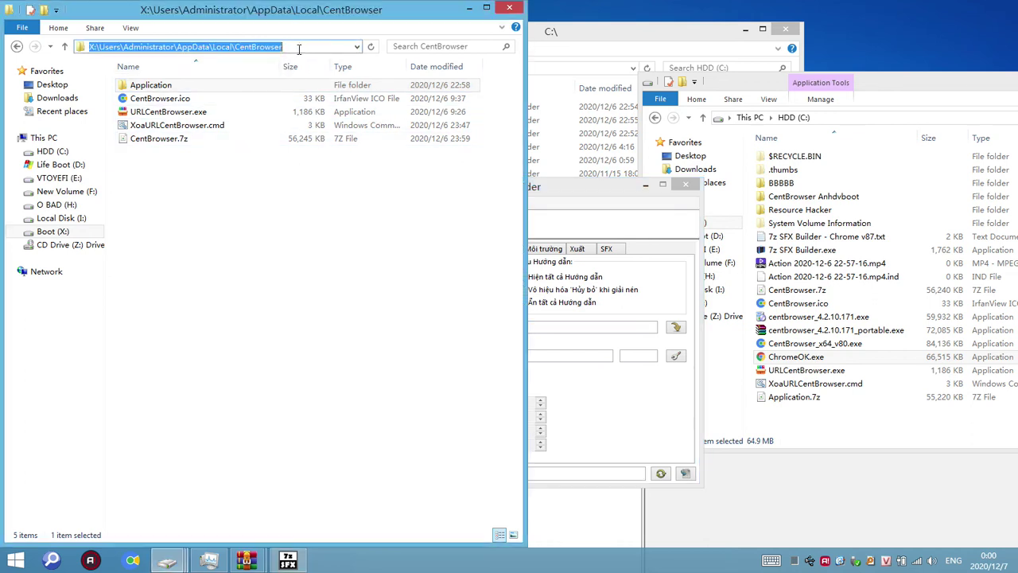
{"action": "left_click", "coordinate": [651, 396]}
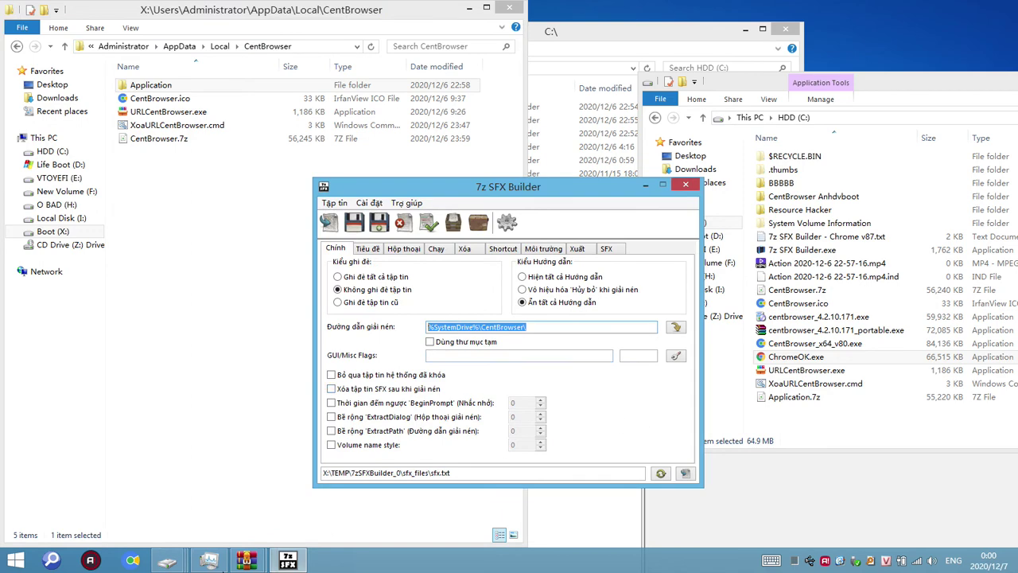
Step: Copy the path %UserProfile%\AppData\Local\CentBrowser from User Data.exe's SFX script in WinRAR and return to 7z SFX Builder
{"action": "left_click", "coordinate": [246, 561]}
{"action": "left_click", "coordinate": [312, 526]}
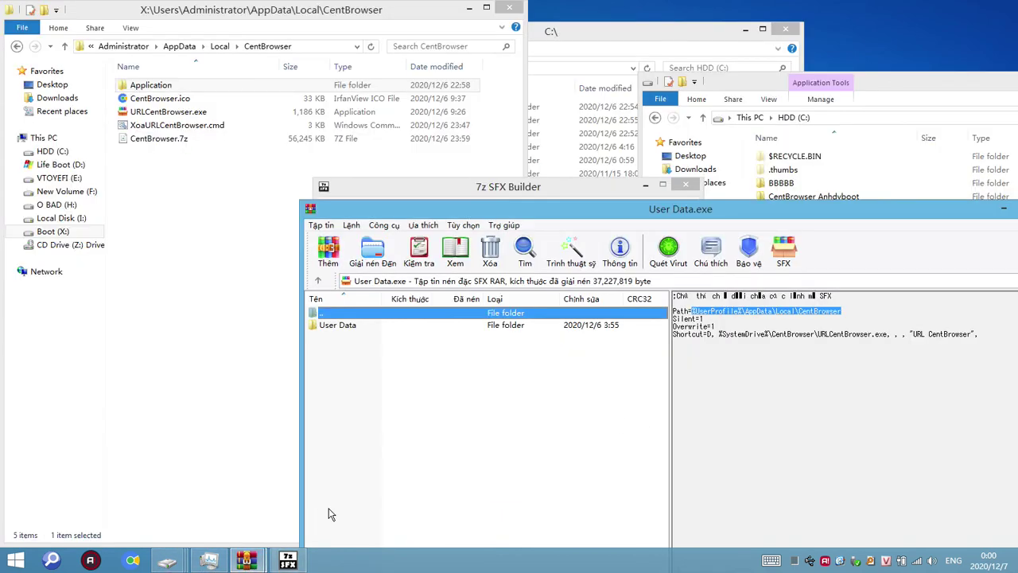
{"action": "right_click", "coordinate": [815, 312]}
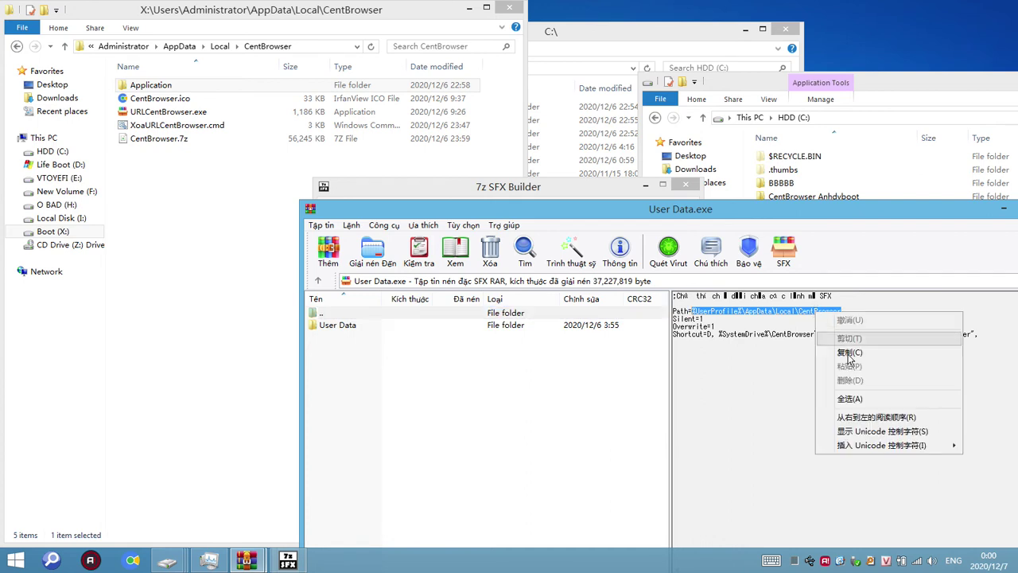
{"action": "left_click", "coordinate": [835, 339]}
{"action": "left_click", "coordinate": [526, 188]}
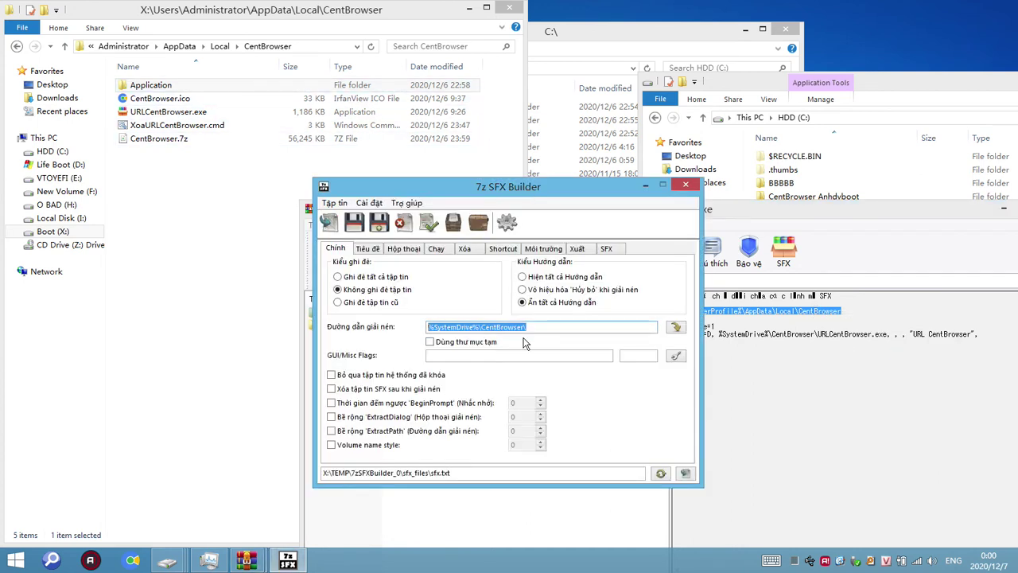
{"action": "right_click", "coordinate": [507, 330]}
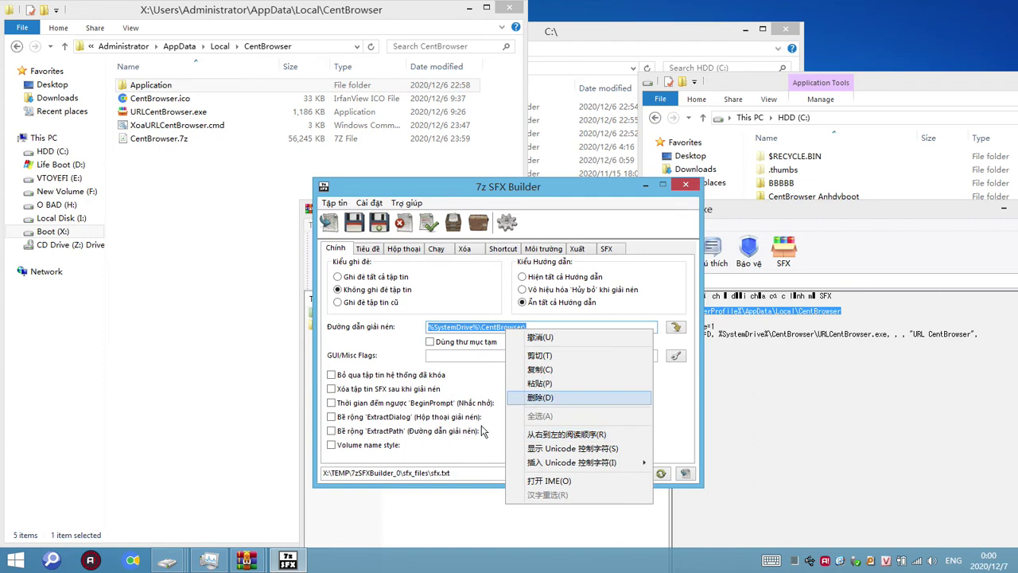
{"action": "left_click", "coordinate": [471, 450]}
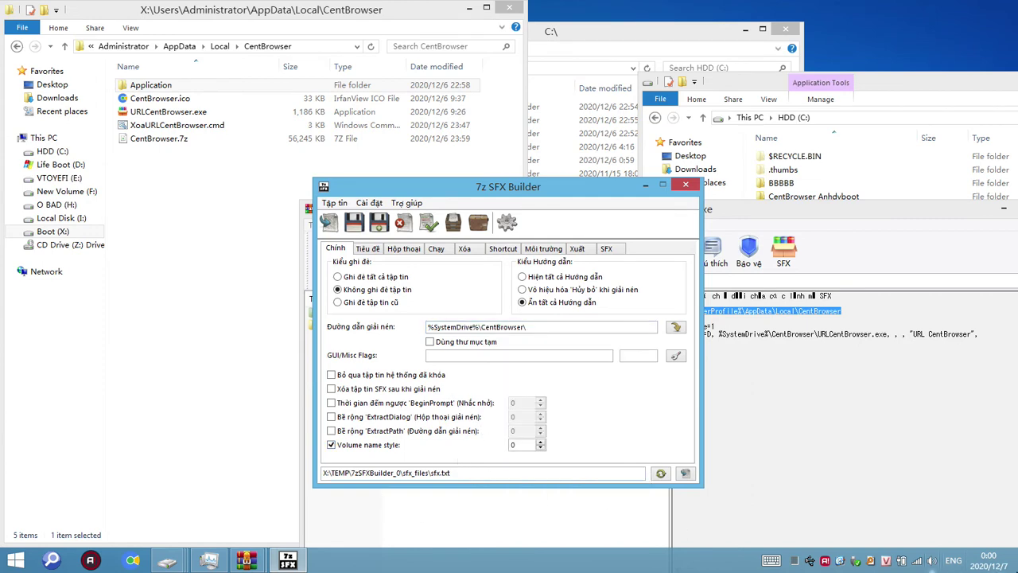
Step: Show the desktop, create a new text document there and open it in Notepad
{"action": "left_click", "coordinate": [832, 562]}
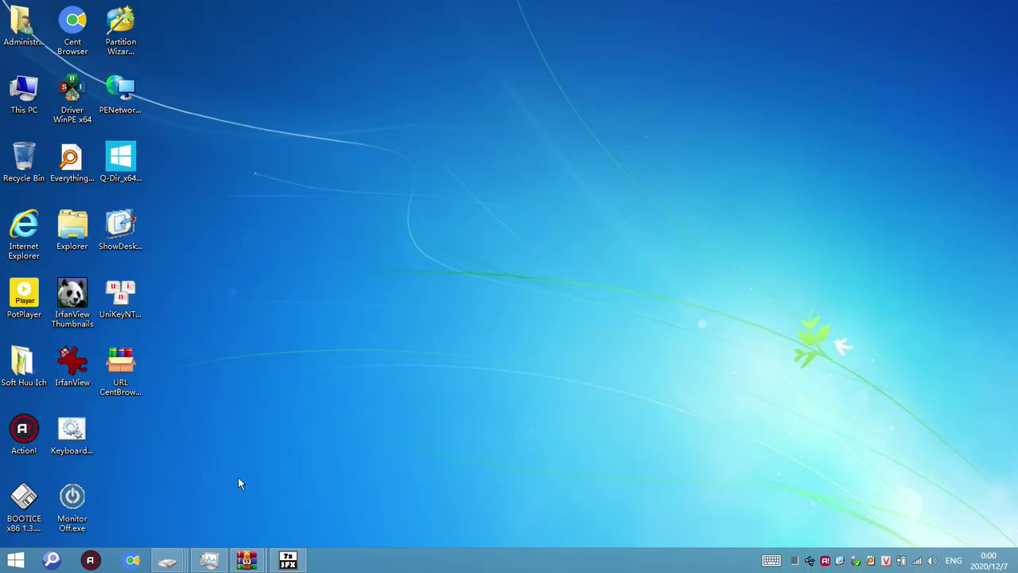
{"action": "right_click", "coordinate": [131, 450]}
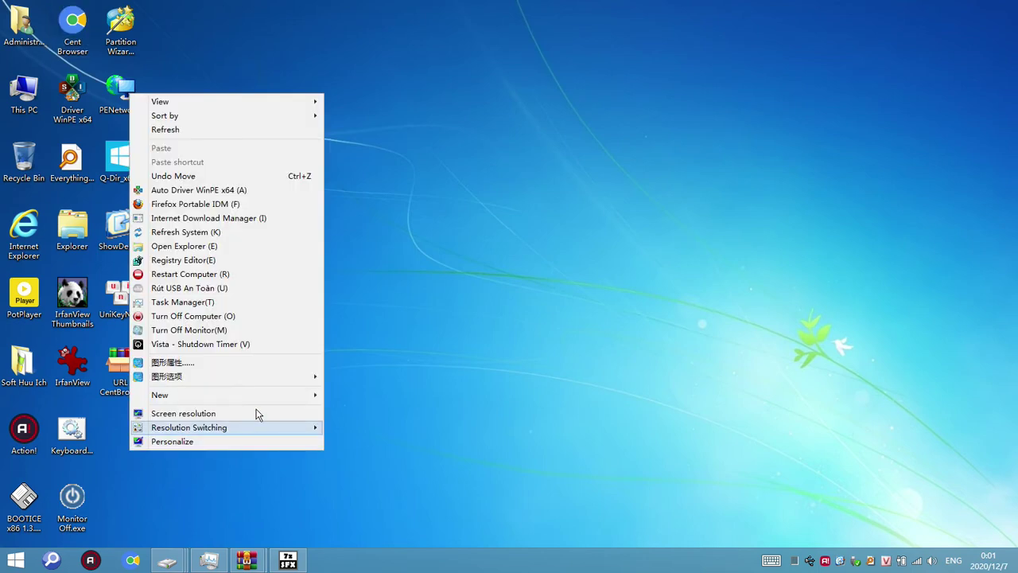
{"action": "mouse_move", "coordinate": [262, 396]}
{"action": "left_click", "coordinate": [366, 441]}
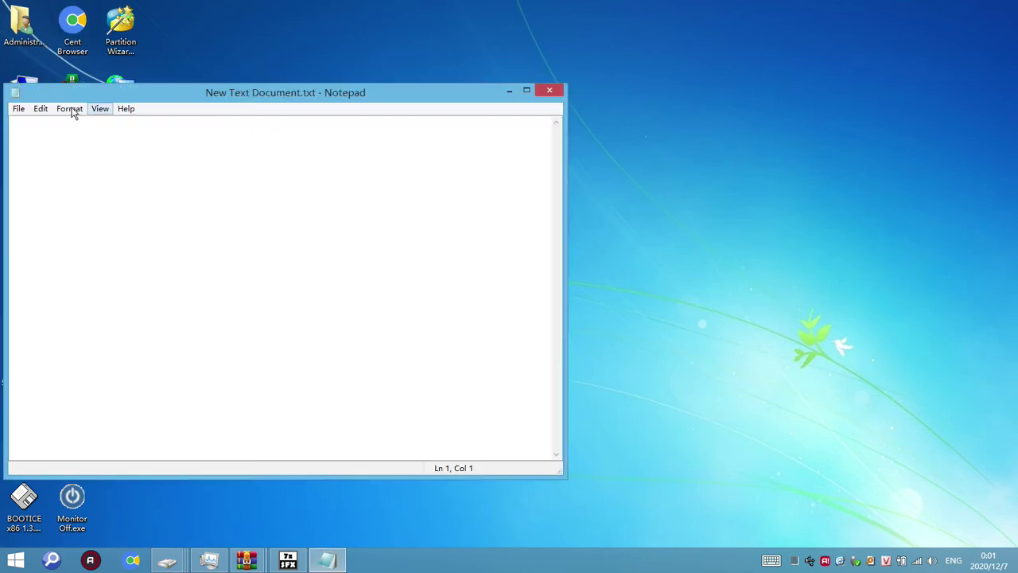
Step: Set the Notepad font to Times New Roman, Bold, size 小二
{"action": "left_click", "coordinate": [70, 108]}
{"action": "left_click", "coordinate": [75, 136]}
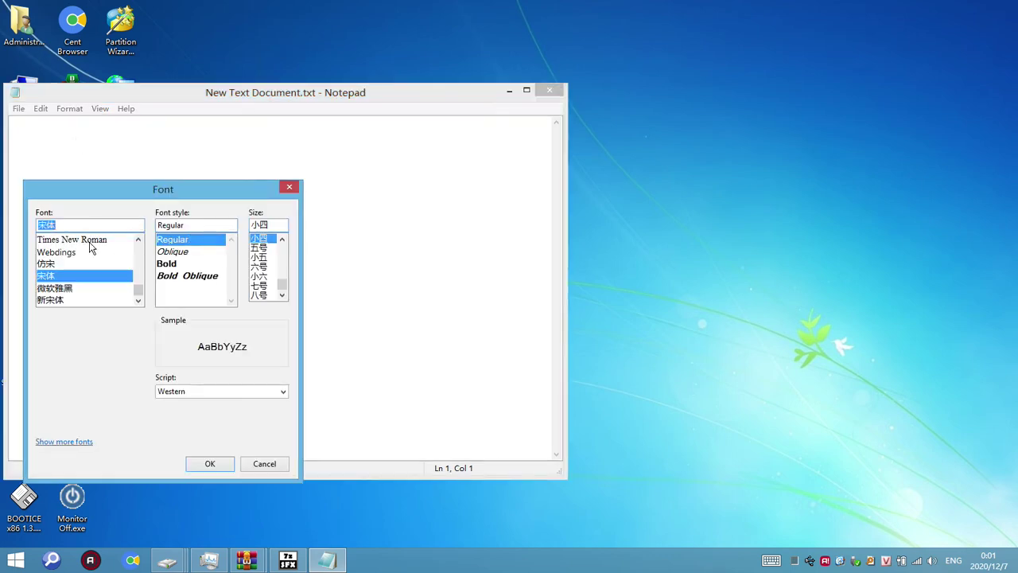
{"action": "left_click", "coordinate": [89, 240]}
{"action": "left_click", "coordinate": [167, 252]}
{"action": "left_click", "coordinate": [281, 239]}
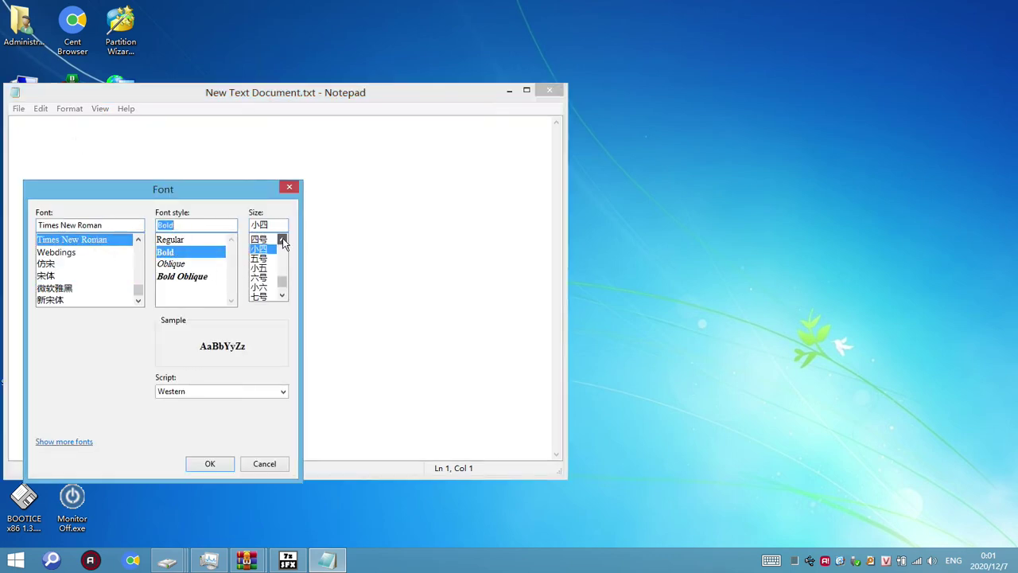
{"action": "left_click", "coordinate": [282, 239]}
{"action": "left_click", "coordinate": [282, 238]}
{"action": "left_click", "coordinate": [281, 238]}
{"action": "left_click", "coordinate": [261, 248]}
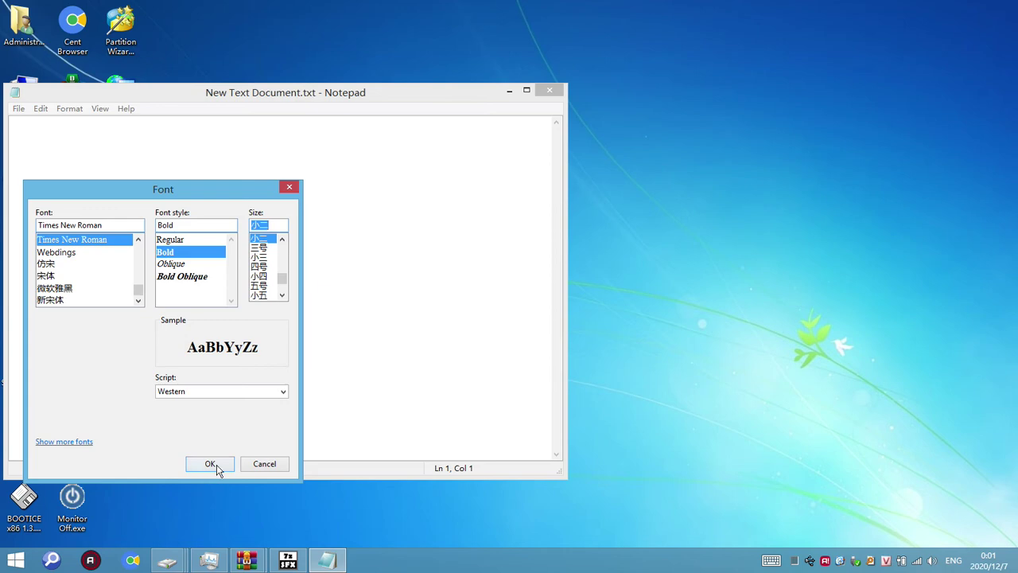
{"action": "left_click", "coordinate": [217, 464]}
Step: Paste %UserProfile%\AppData\Local\CentBrowser into the text document, and below it the shortcut target %SystemDrive%\CentBrowser\URLCentBrowser.exe copied from User Data.exe's SFX script in WinRAR
{"action": "key", "text": "ctrl+v"}
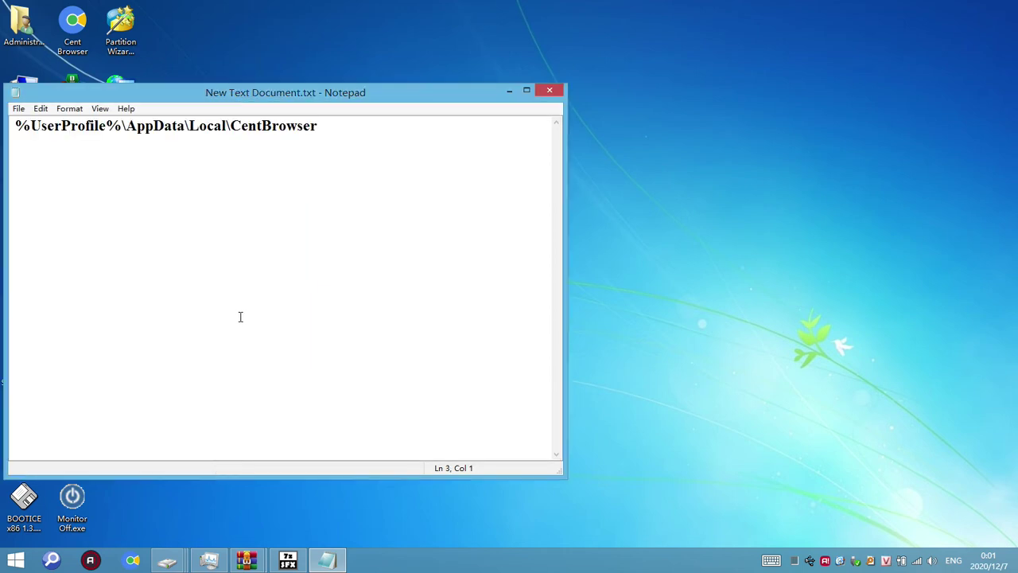
{"action": "key", "text": "Return"}
{"action": "mouse_move", "coordinate": [246, 560]}
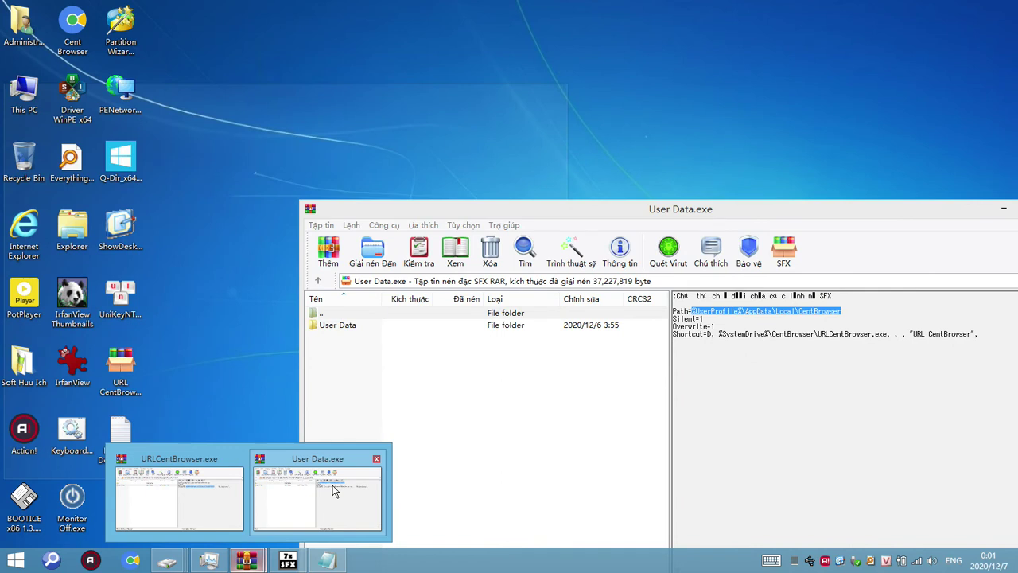
{"action": "left_click", "coordinate": [334, 492]}
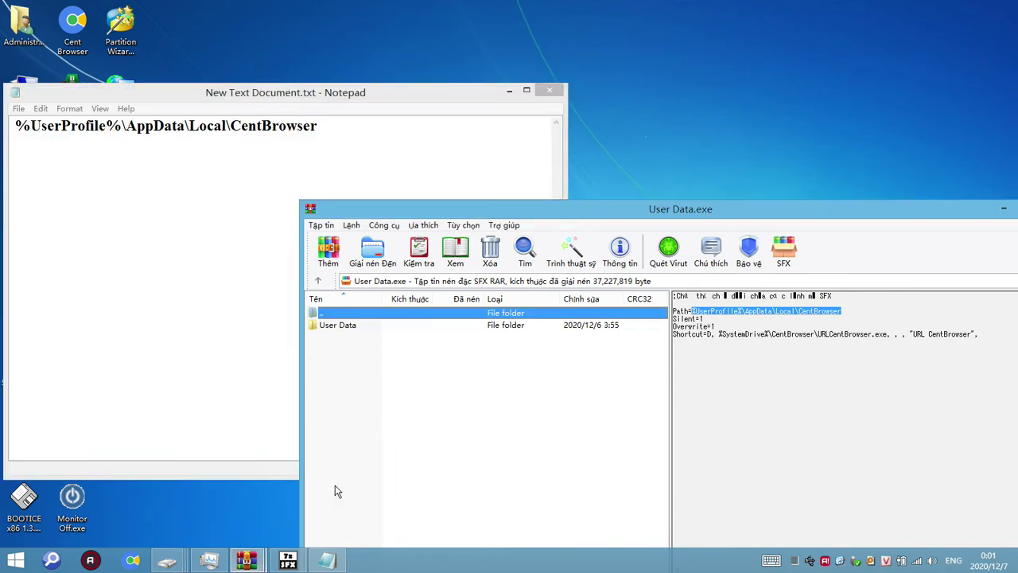
{"action": "left_click", "coordinate": [719, 333]}
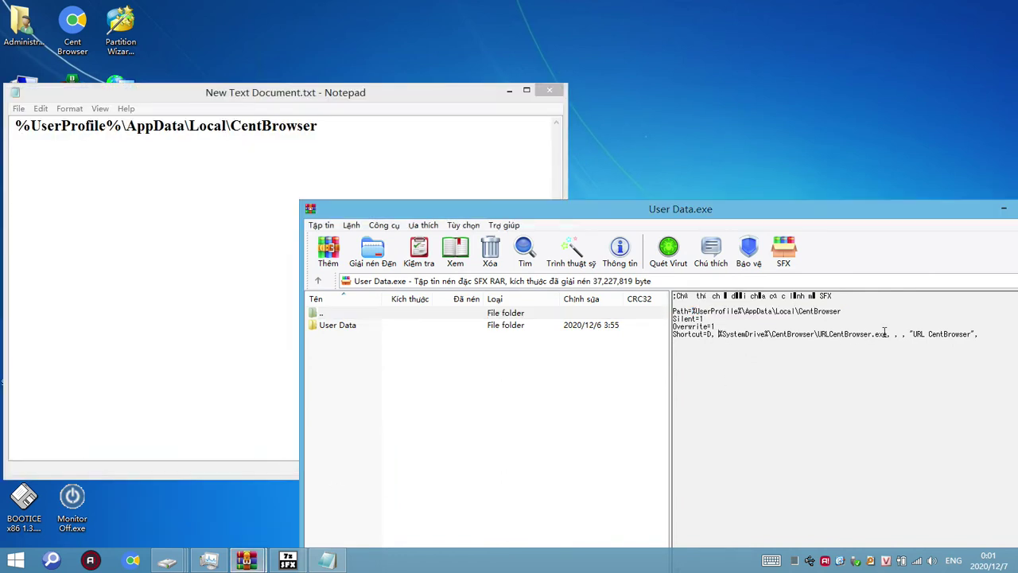
{"action": "left_click", "coordinate": [886, 334], "text": "shift"}
{"action": "key", "text": "ctrl+c"}
{"action": "left_click", "coordinate": [189, 276]}
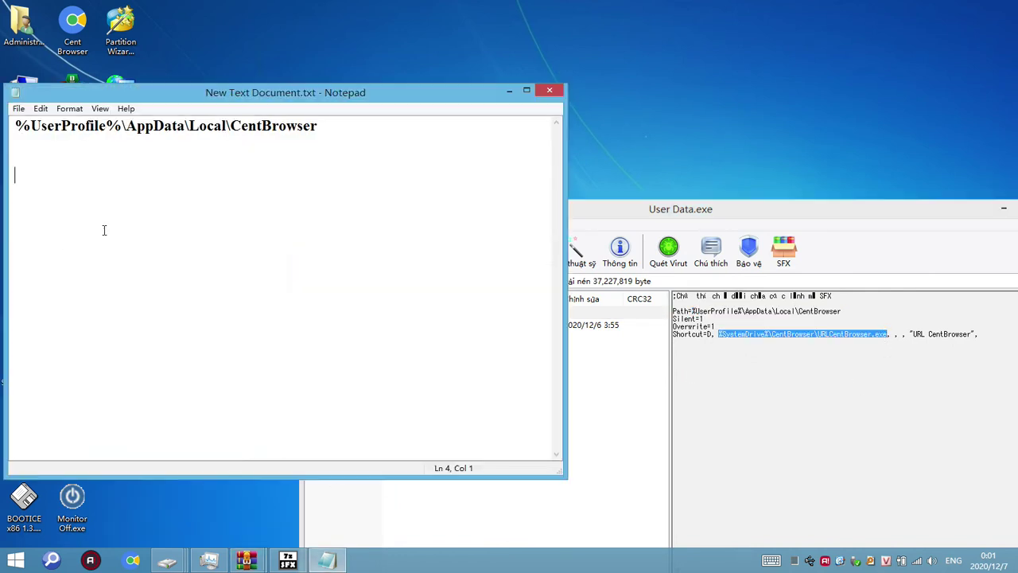
{"action": "key", "text": "ctrl+v"}
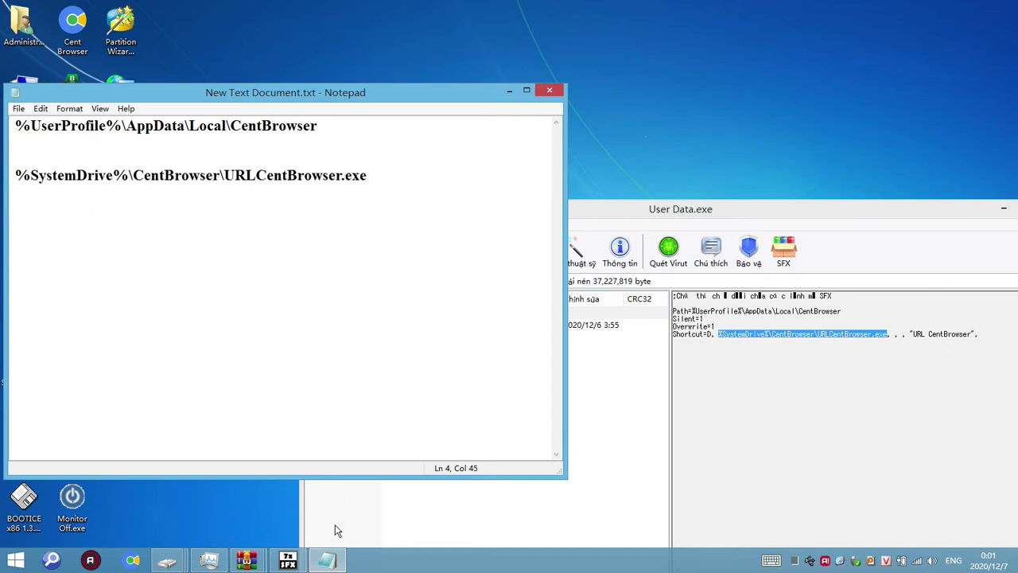
{"action": "left_click_drag", "start_coordinate": [953, 205], "coordinate": [761, 217]}
{"action": "left_click", "coordinate": [855, 216]}
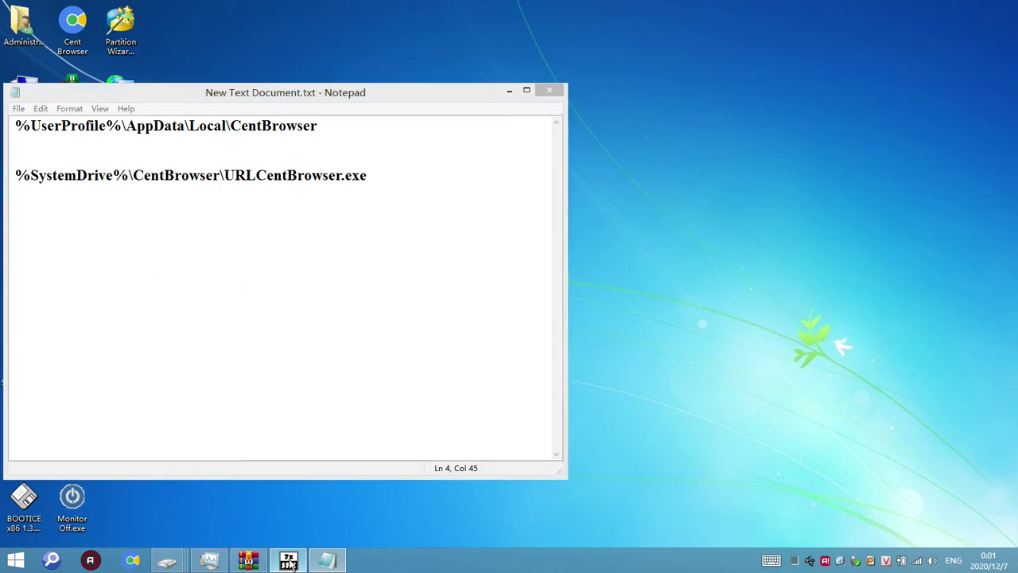
Step: Copy the extraction path %SystemDrive%\CentBrowser\ from 7z SFX Builder and paste it between the two paths in the Notepad document
{"action": "left_click", "coordinate": [288, 561]}
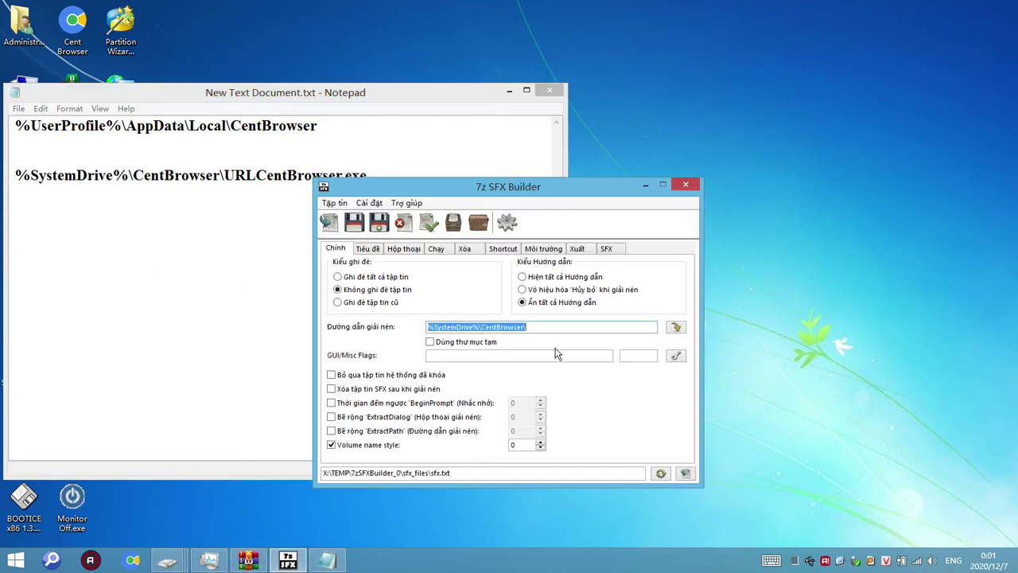
{"action": "left_click_drag", "start_coordinate": [544, 327], "coordinate": [391, 327]}
{"action": "key", "text": "ctrl+c"}
{"action": "left_click", "coordinate": [155, 147]}
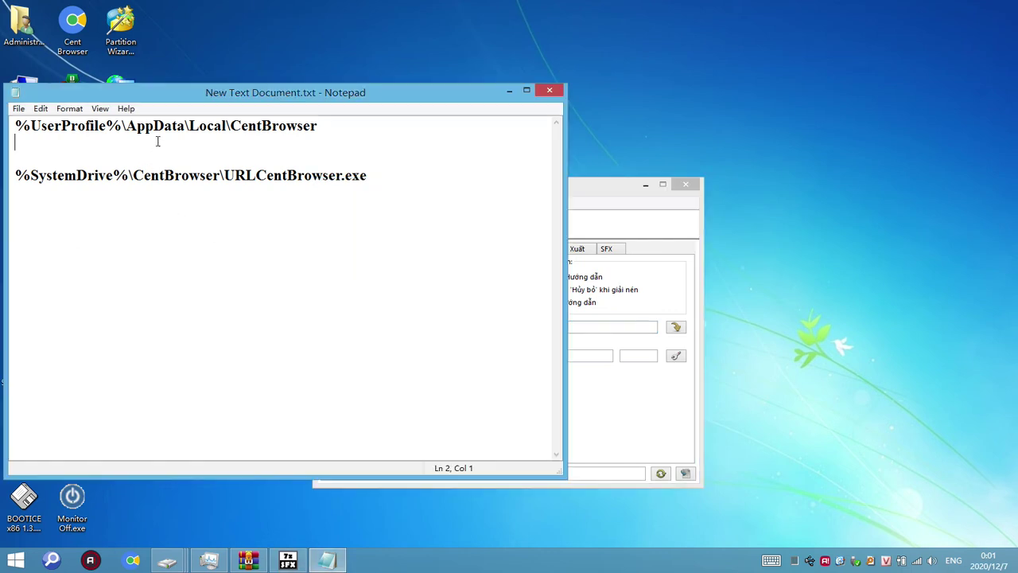
{"action": "key", "text": "Return"}
{"action": "key", "text": "ctrl+v"}
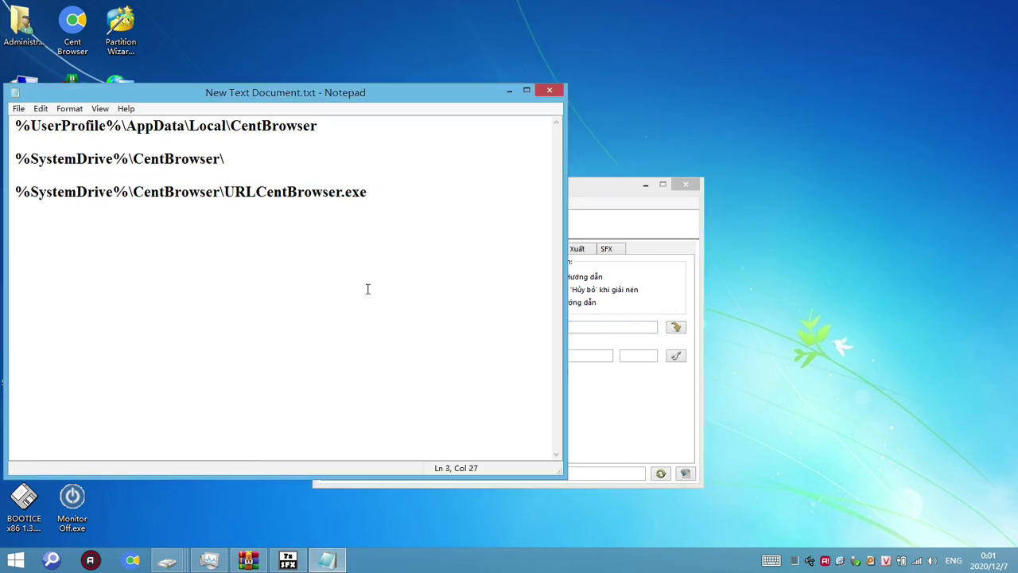
Step: Compare the paths noted in Notepad with 7z SFX Builder's extraction path and the X:\CentBrowser folder in File Explorer
{"action": "left_click", "coordinate": [594, 205]}
{"action": "left_click", "coordinate": [217, 217]}
{"action": "left_click", "coordinate": [622, 216]}
{"action": "left_click", "coordinate": [208, 561]}
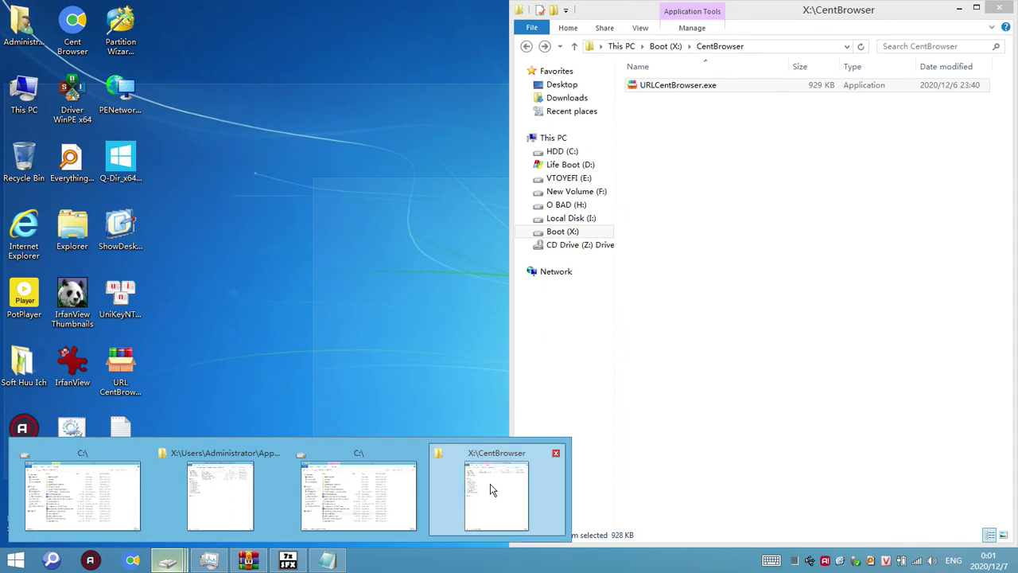
{"action": "left_click", "coordinate": [491, 489]}
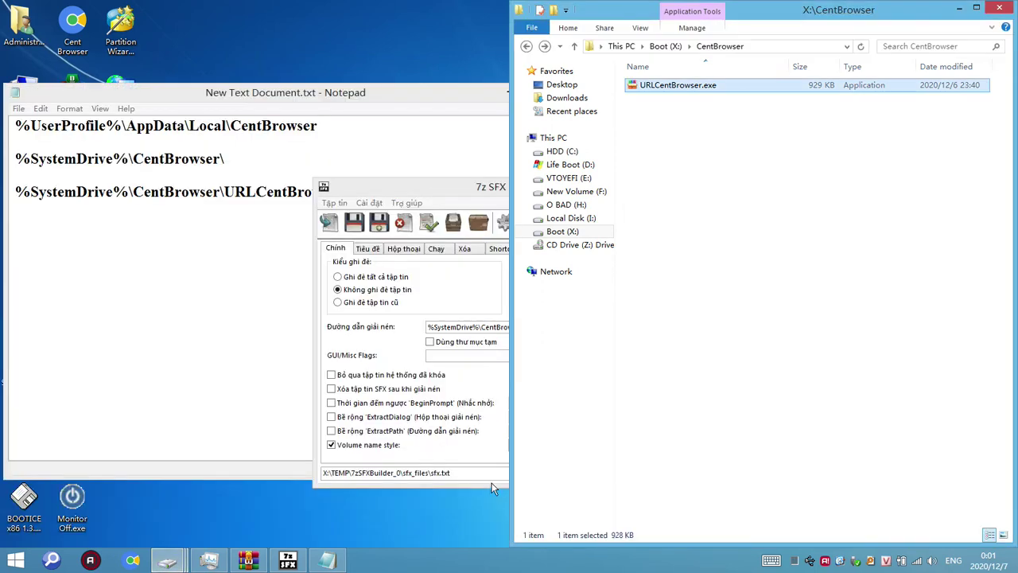
{"action": "left_click", "coordinate": [230, 143]}
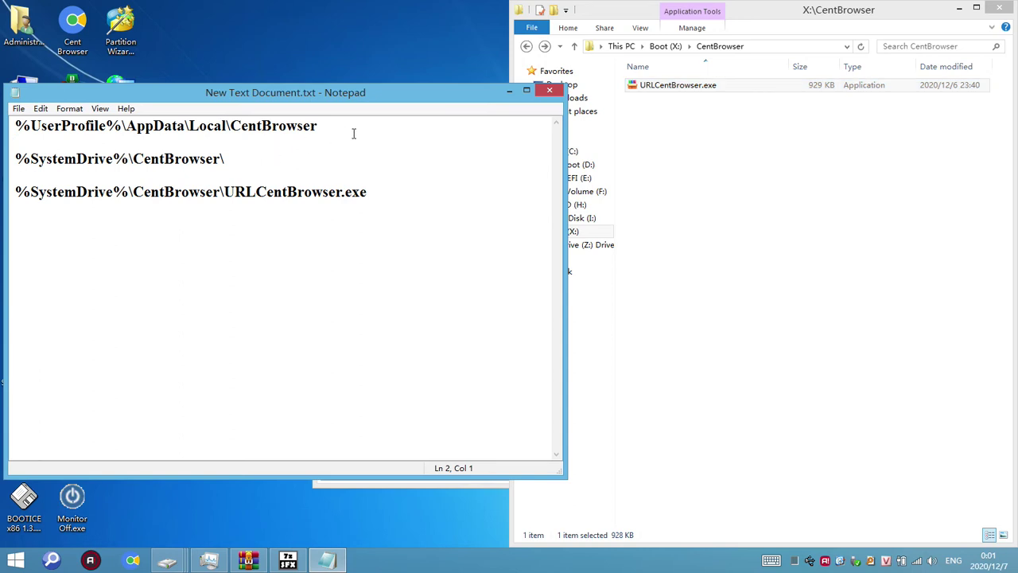
Step: Copy %UserProfile%\AppData\Local\CentBrowser from the Notepad document and set it as the extraction path in 7z SFX Builder
{"action": "left_click_drag", "start_coordinate": [344, 128], "coordinate": [7, 125]}
{"action": "key", "text": "ctrl+c"}
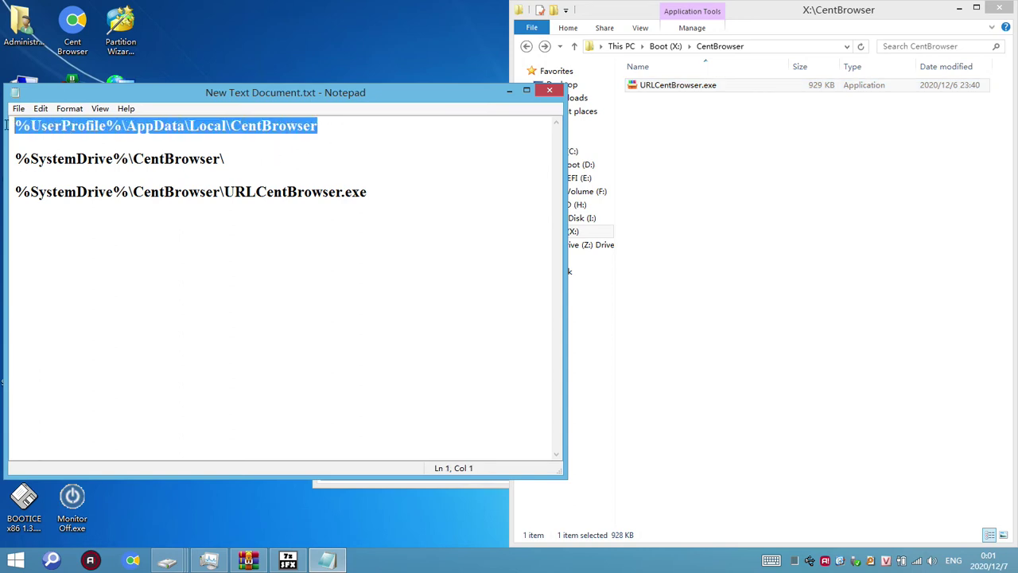
{"action": "left_click", "coordinate": [343, 487]}
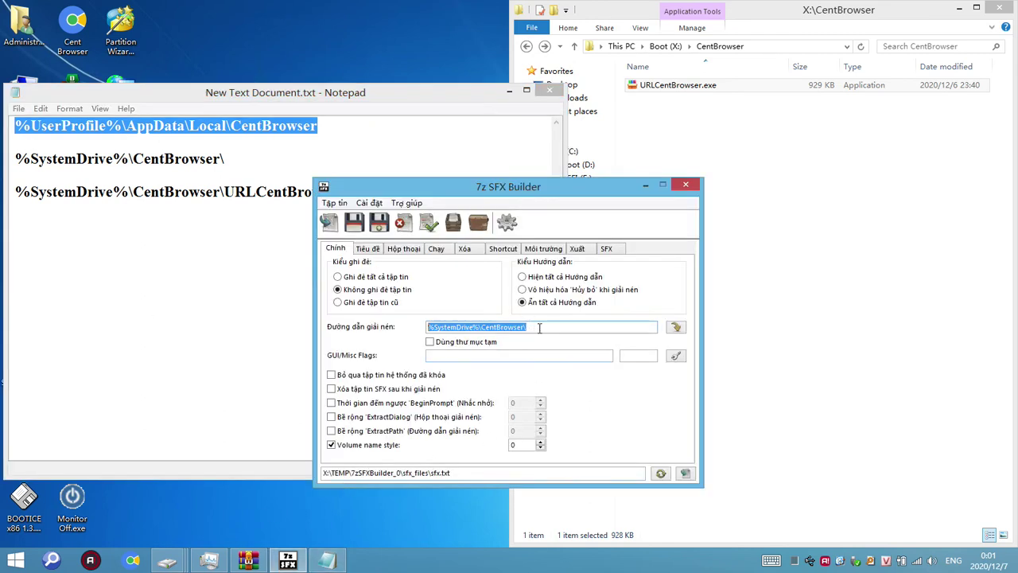
{"action": "left_click", "coordinate": [545, 327]}
{"action": "left_click_drag", "start_coordinate": [545, 326], "coordinate": [405, 326]}
{"action": "left_click", "coordinate": [393, 334]}
{"action": "right_click", "coordinate": [293, 126]}
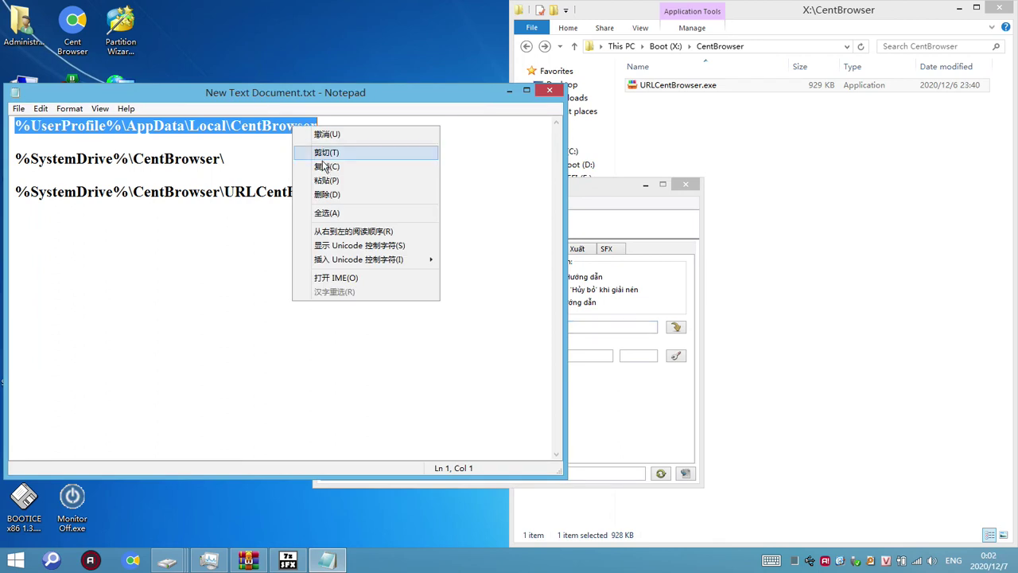
{"action": "left_click", "coordinate": [326, 166]}
{"action": "left_click", "coordinate": [599, 341]}
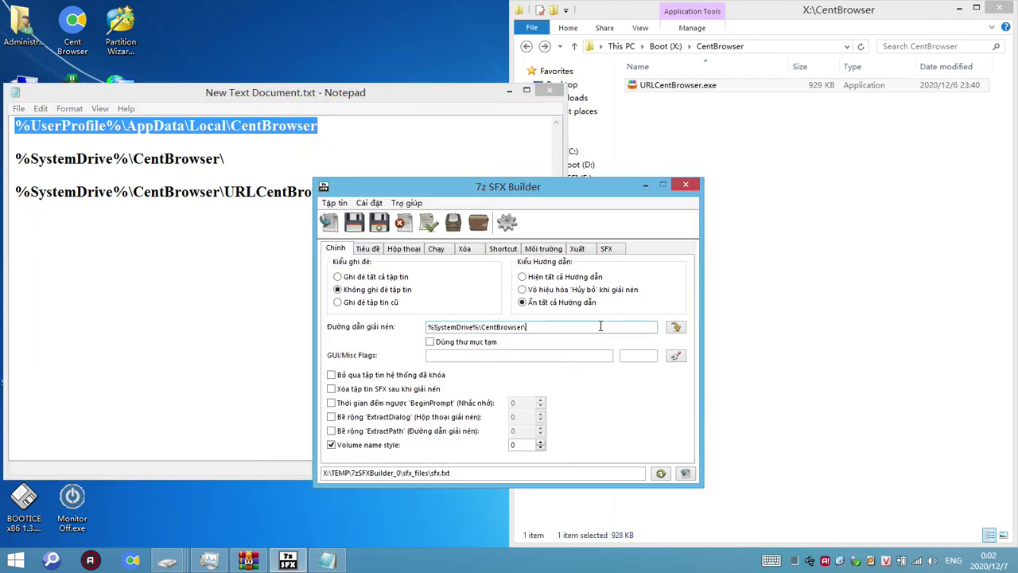
{"action": "double_click", "coordinate": [600, 326]}
{"action": "key", "text": "ctrl+v"}
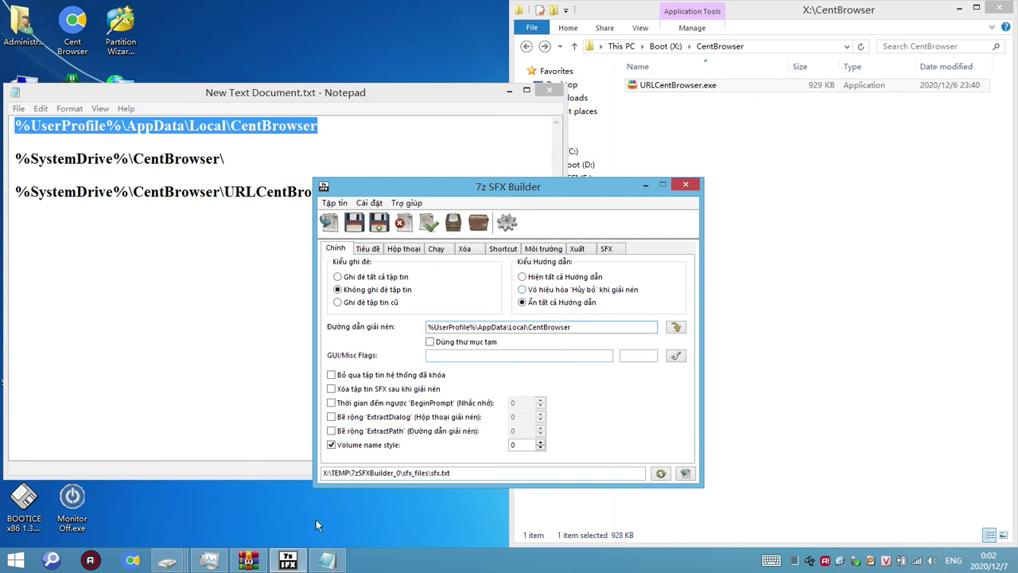
Step: Bring up the URLCentBrowser.exe archive in WinRAR and review the files in the AppData\Local\CentBrowser folder in File Explorer
{"action": "left_click", "coordinate": [249, 562]}
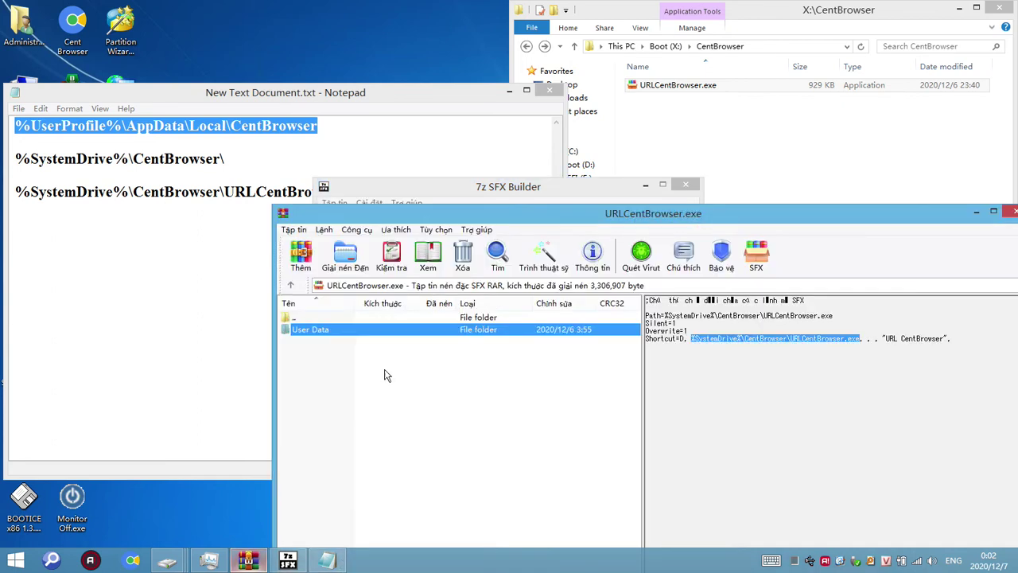
{"action": "left_click_drag", "start_coordinate": [960, 286], "coordinate": [1017, 286]}
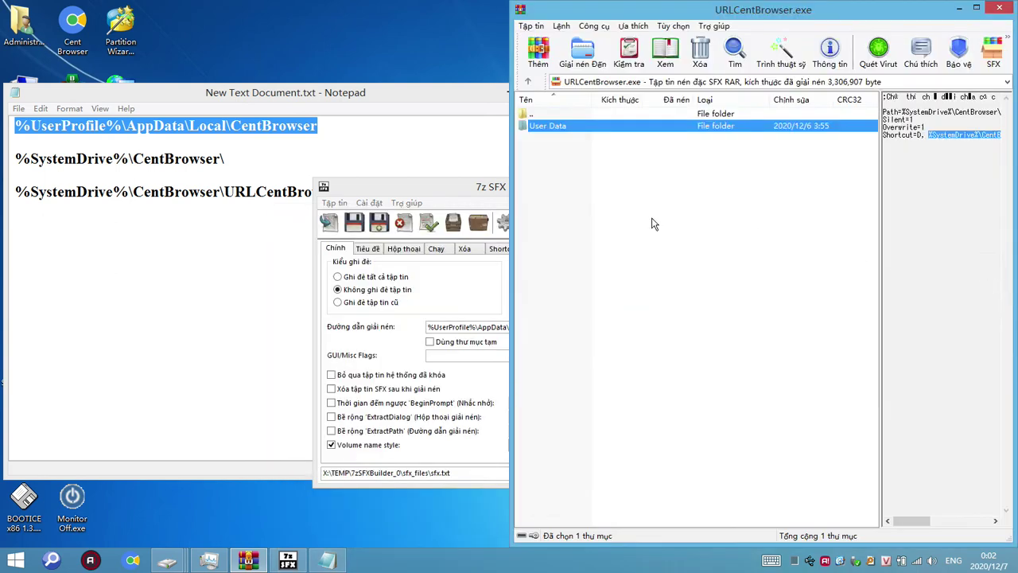
{"action": "mouse_move", "coordinate": [214, 561]}
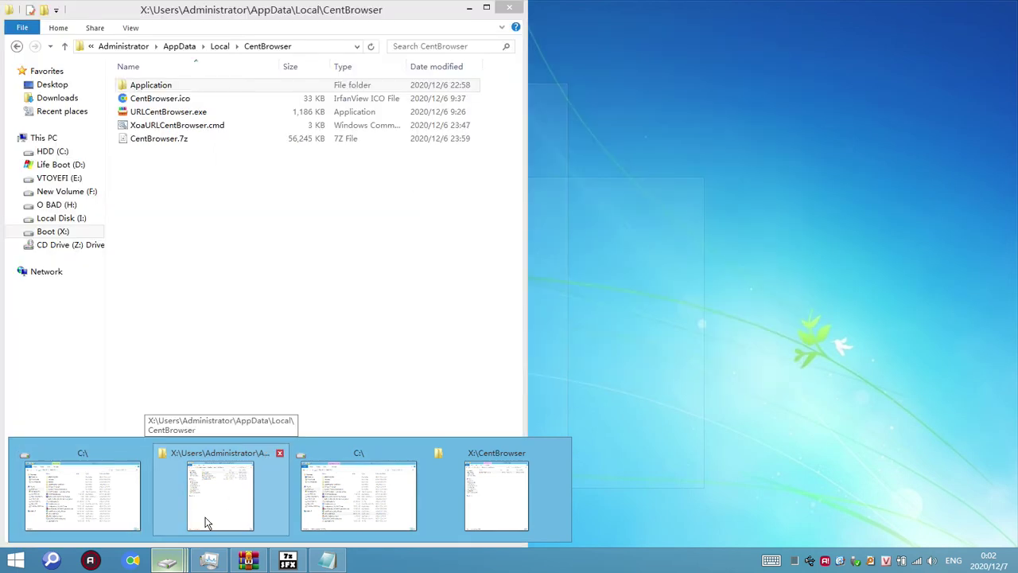
{"action": "left_click", "coordinate": [205, 522]}
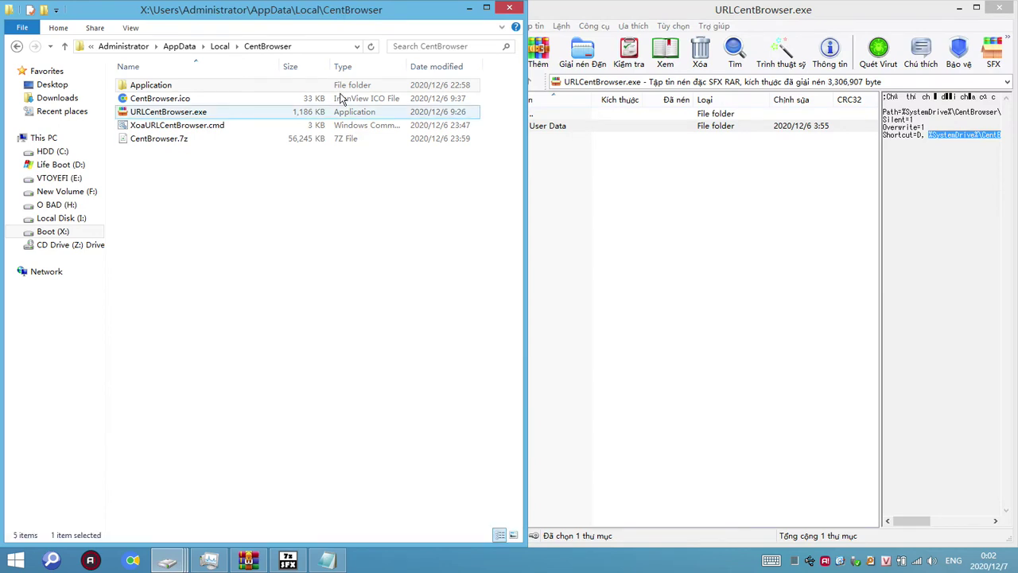
{"action": "left_click", "coordinate": [175, 87]}
{"action": "left_click", "coordinate": [238, 139], "text": "ctrl"}
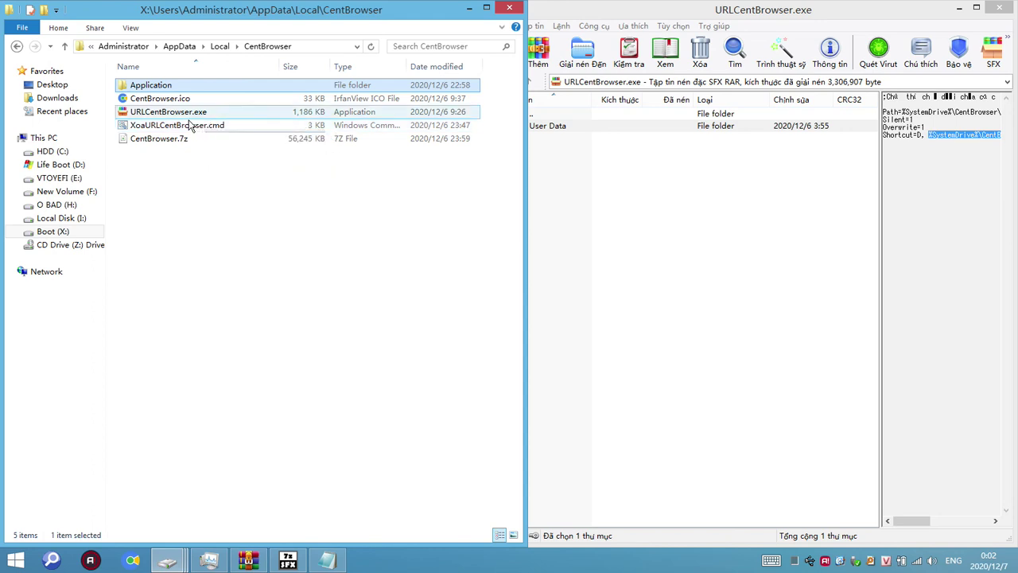
{"action": "left_click", "coordinate": [203, 130]}
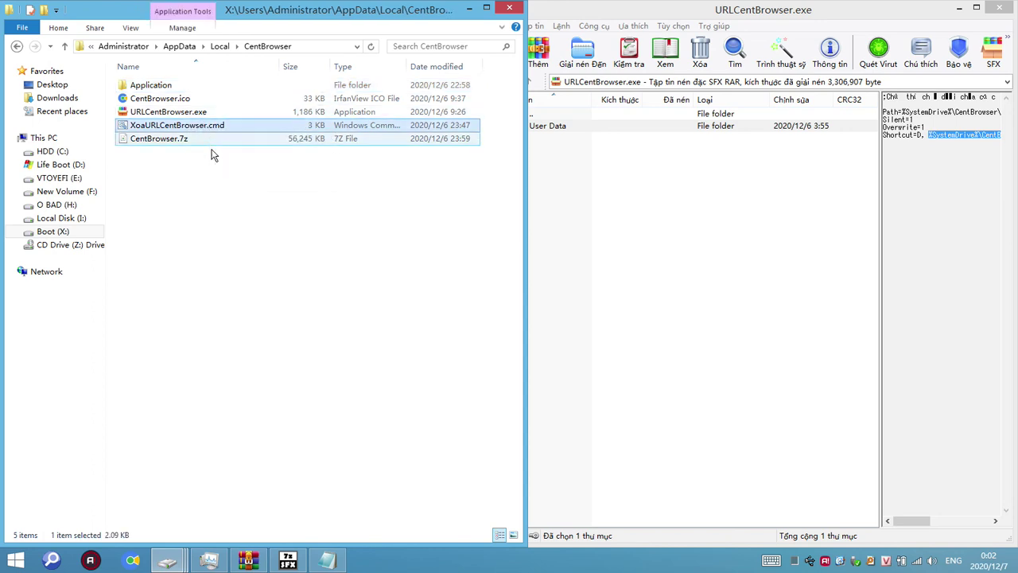
{"action": "left_click", "coordinate": [169, 100]}
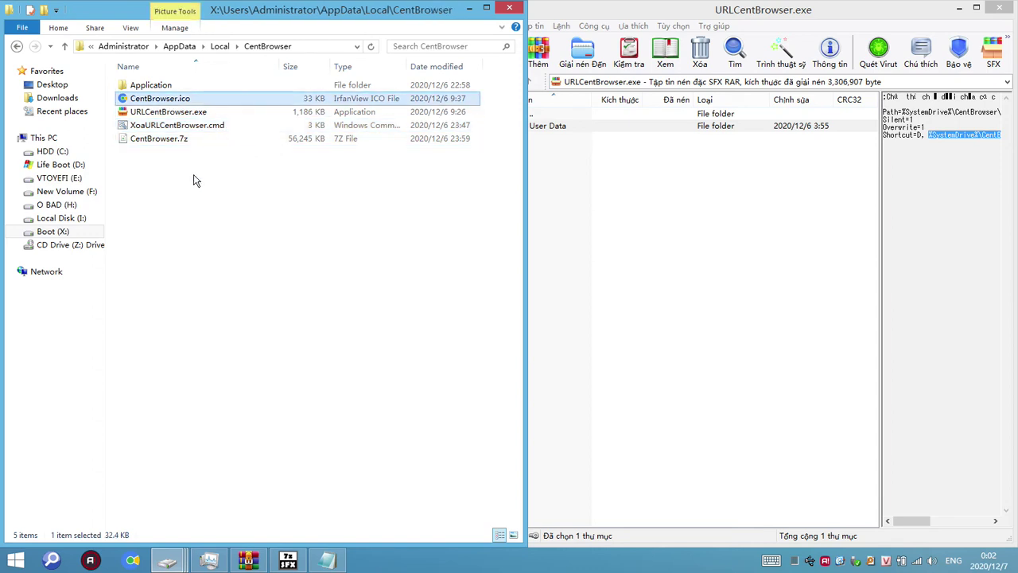
{"action": "left_click", "coordinate": [213, 113]}
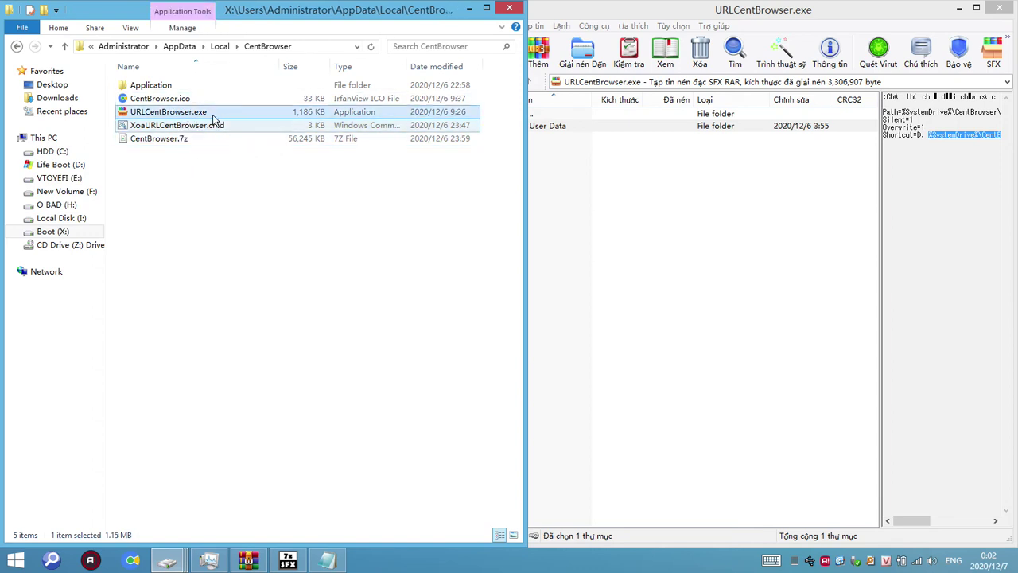
Step: Open URLCentBrowser.exe from the AppData\Local\CentBrowser folder in WinRAR and examine the extraction path and shortcut target in its SFX script
{"action": "right_click", "coordinate": [205, 115]}
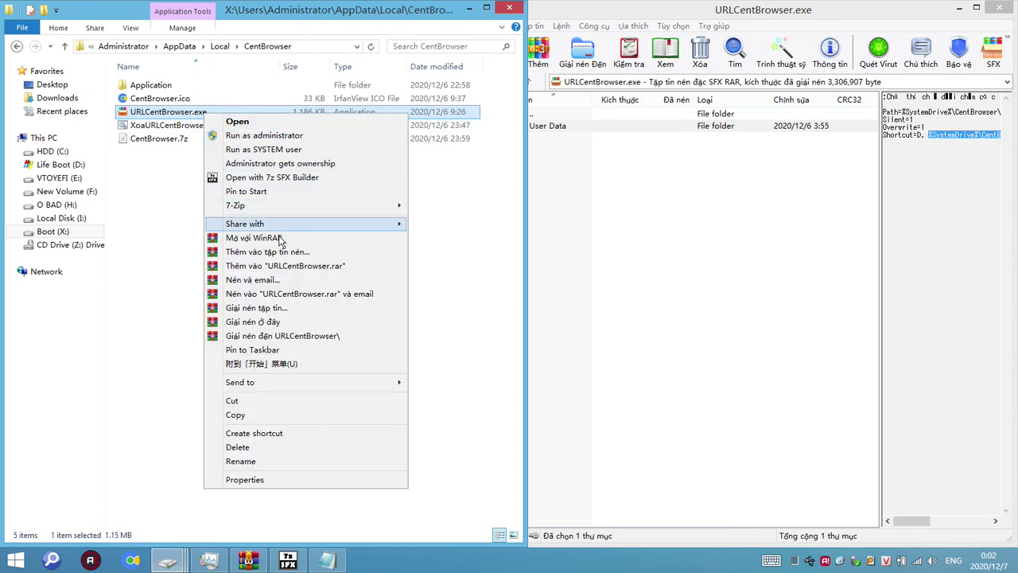
{"action": "left_click", "coordinate": [279, 234]}
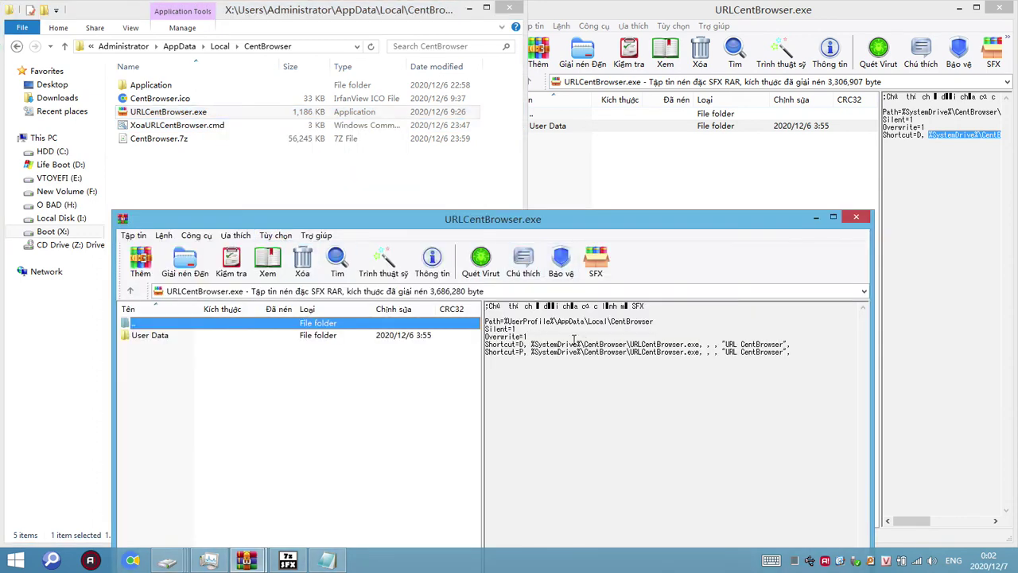
{"action": "left_click", "coordinate": [672, 320]}
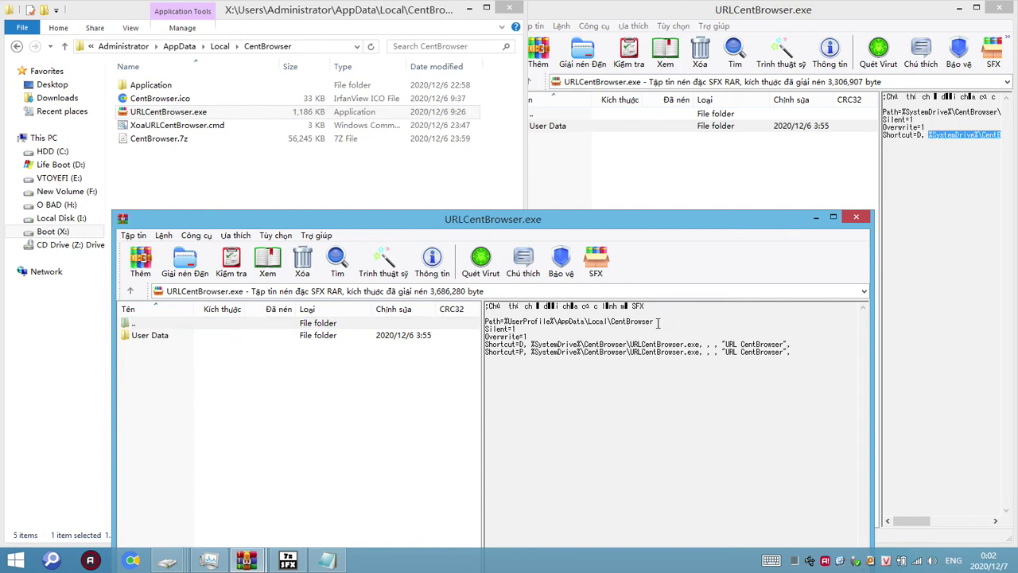
{"action": "left_click_drag", "start_coordinate": [658, 322], "coordinate": [635, 328]}
{"action": "left_click_drag", "start_coordinate": [504, 321], "coordinate": [654, 323]}
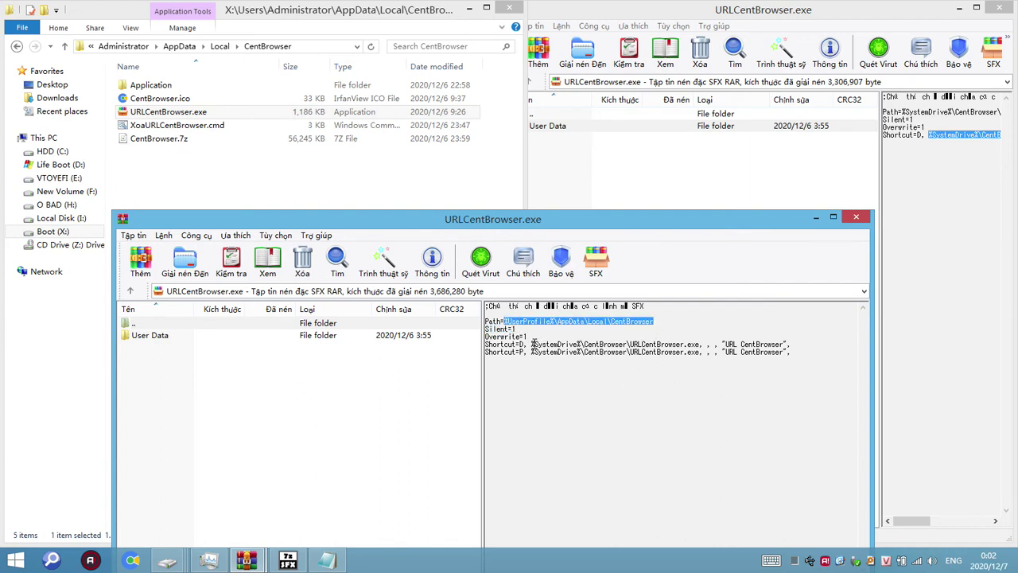
{"action": "left_click_drag", "start_coordinate": [531, 343], "coordinate": [691, 343]}
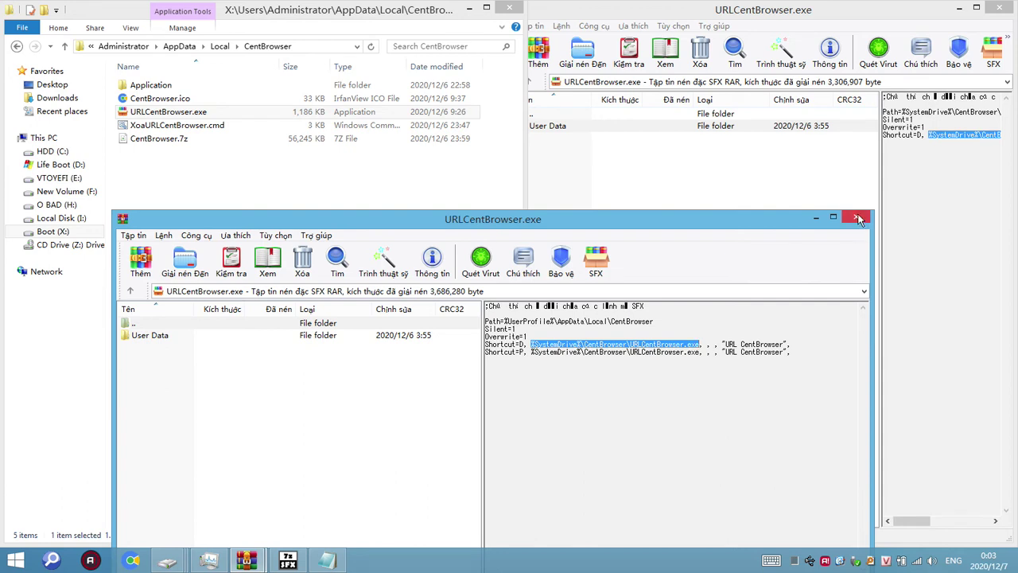
Step: Delete CentBrowser.7z from the AppData\Local\CentBrowser folder
{"action": "left_click", "coordinate": [179, 141]}
{"action": "left_click", "coordinate": [182, 113]}
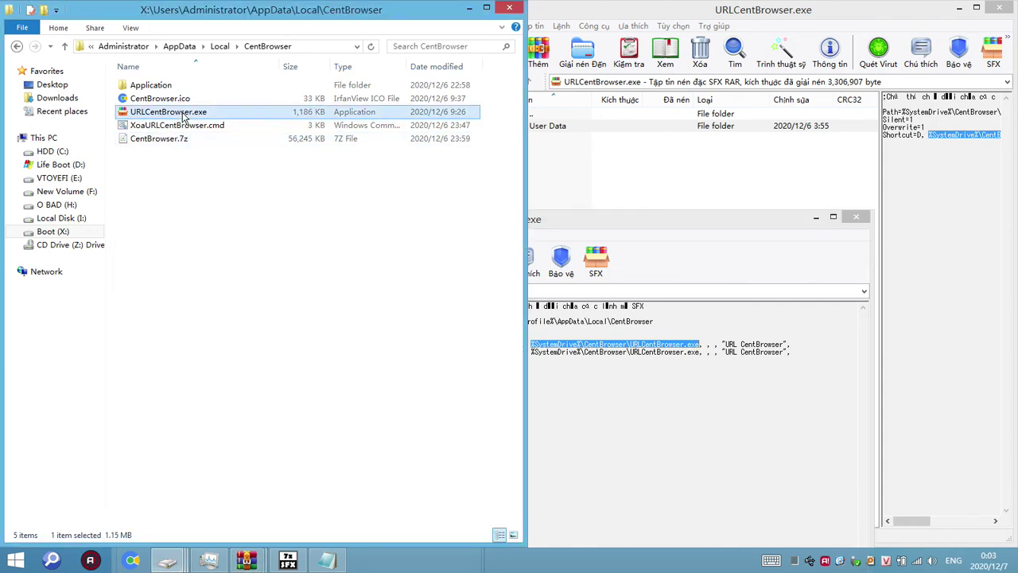
{"action": "left_click", "coordinate": [181, 135]}
{"action": "left_click", "coordinate": [189, 129]}
{"action": "left_click", "coordinate": [179, 140]}
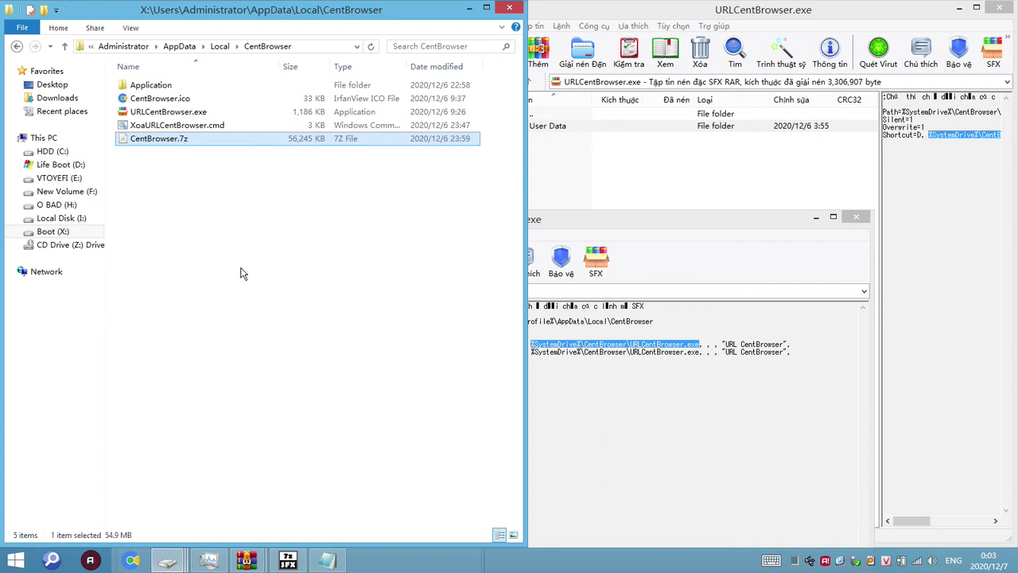
{"action": "left_click_drag", "start_coordinate": [178, 136], "coordinate": [215, 203]}
{"action": "key", "text": "Delete"}
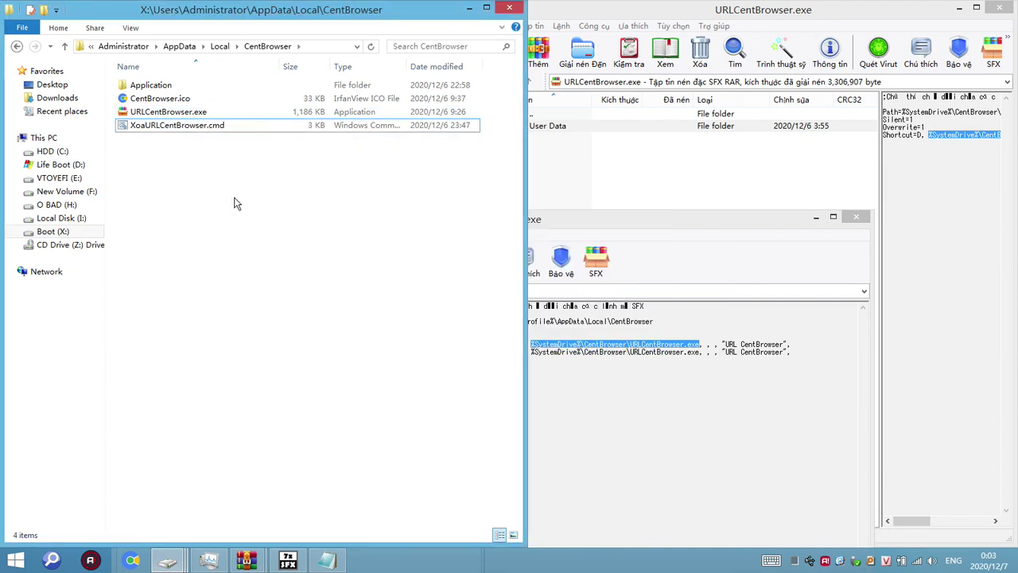
Step: Check the folder path against the archive's SFX script, close that WinRAR window, and extract the User Data folder from URLCentBrowser.exe
{"action": "left_click", "coordinate": [181, 113]}
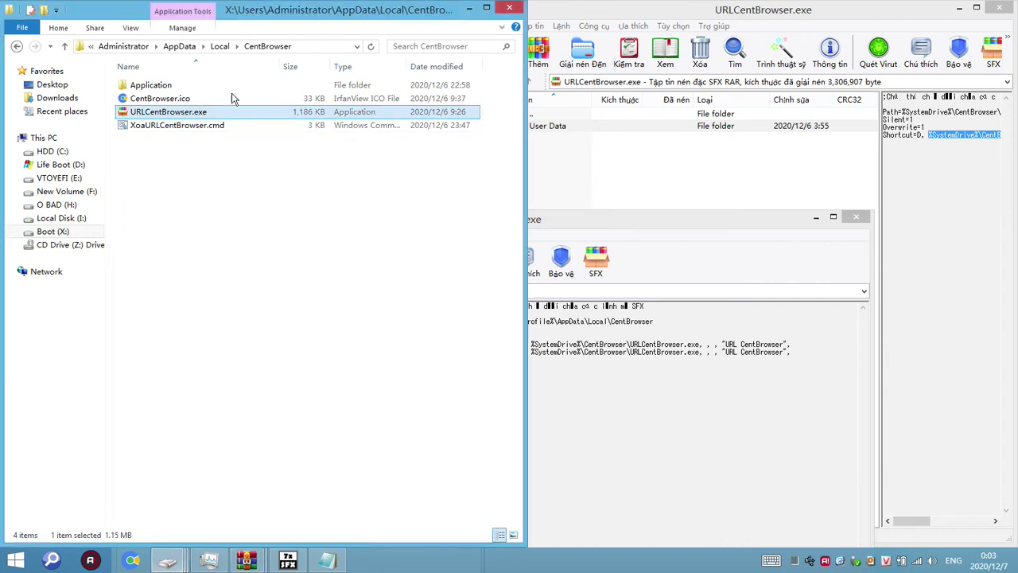
{"action": "left_click", "coordinate": [294, 50]}
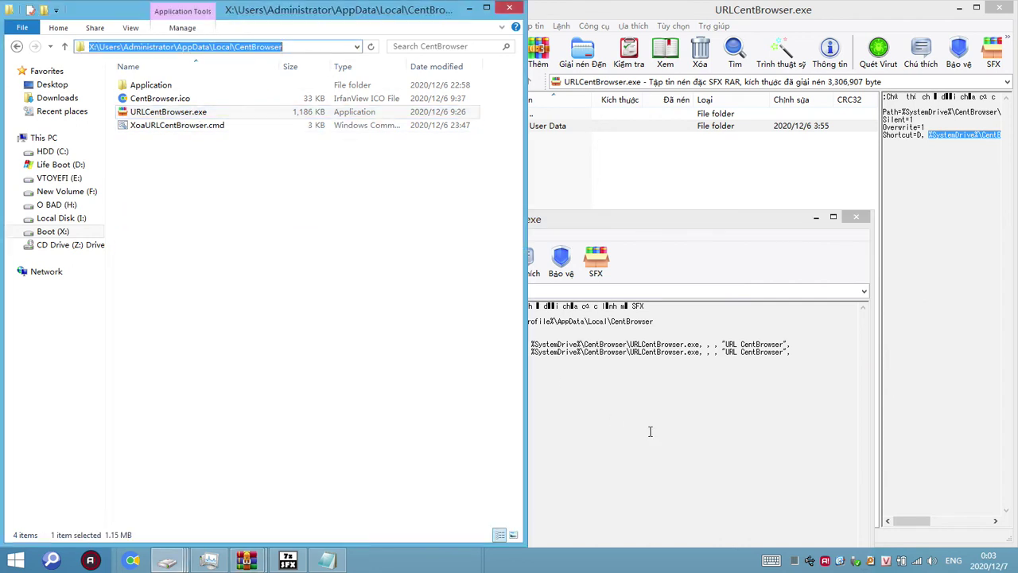
{"action": "left_click", "coordinate": [650, 431]}
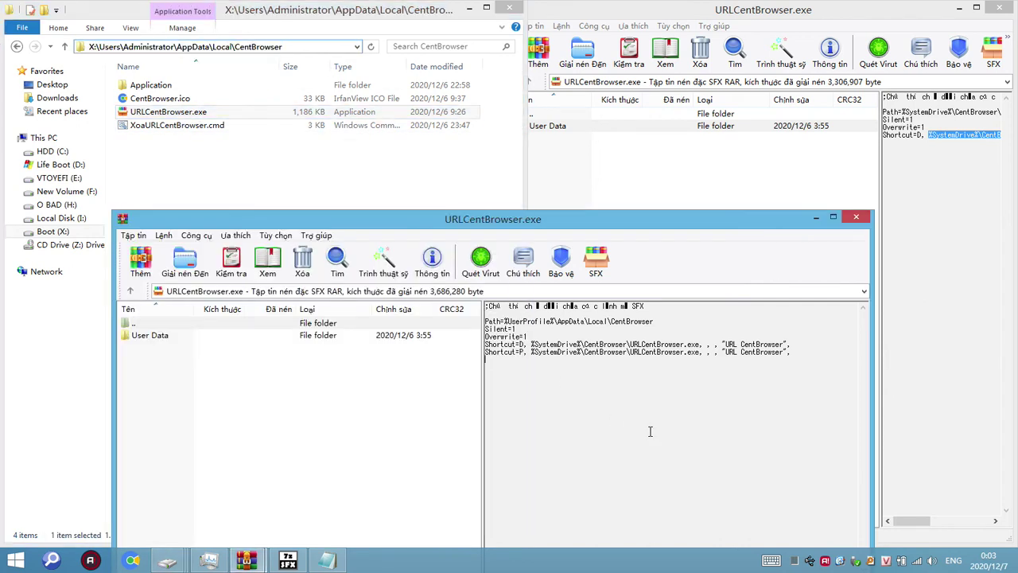
{"action": "left_click", "coordinate": [857, 220]}
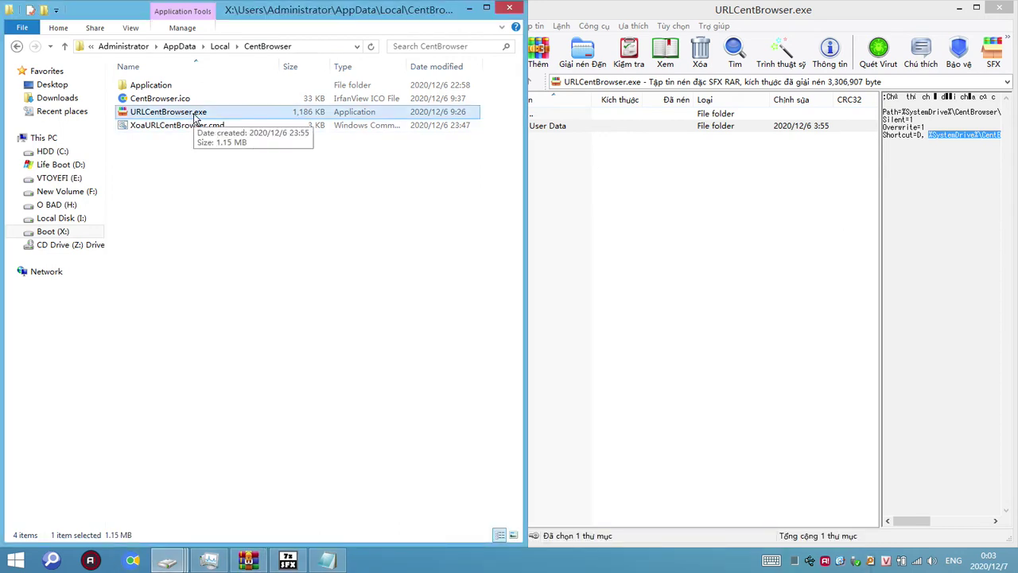
{"action": "left_click", "coordinate": [153, 142]}
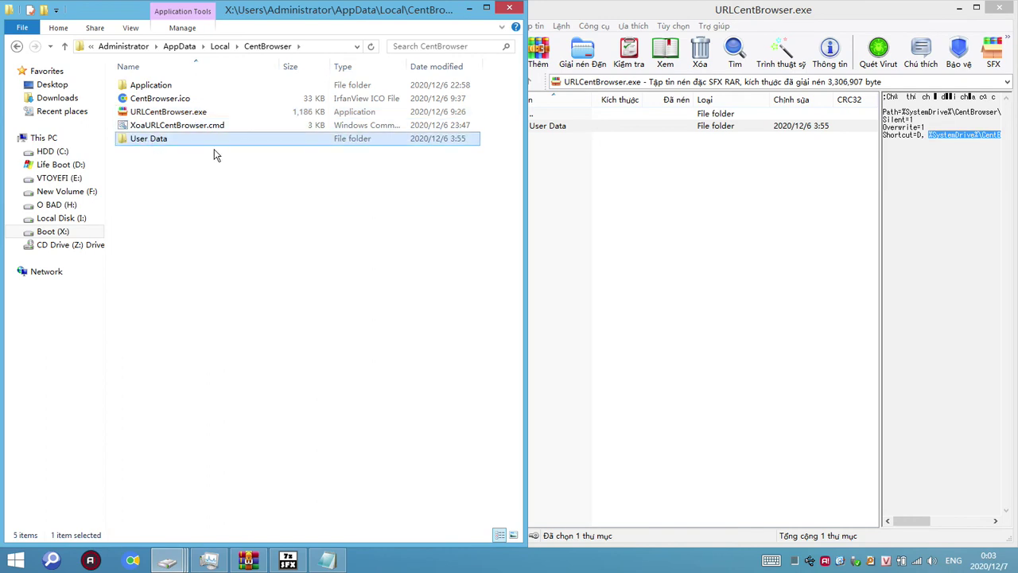
Step: Set up a WinRAR archive of the User Data folder as a solid SFX archive with the best compression method (Tốt nhất)
{"action": "right_click", "coordinate": [160, 141]}
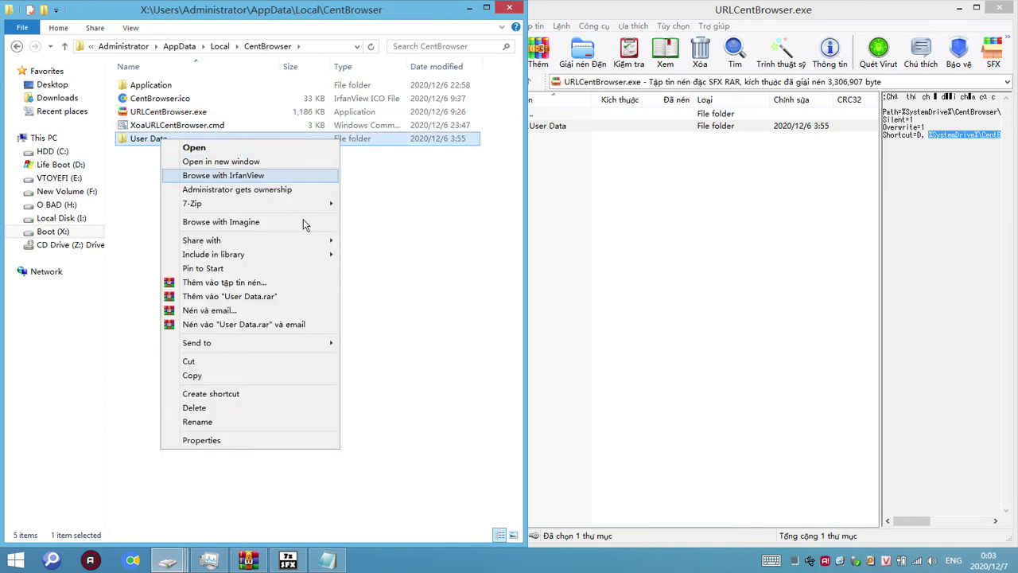
{"action": "left_click", "coordinate": [256, 285]}
{"action": "left_click", "coordinate": [451, 307]}
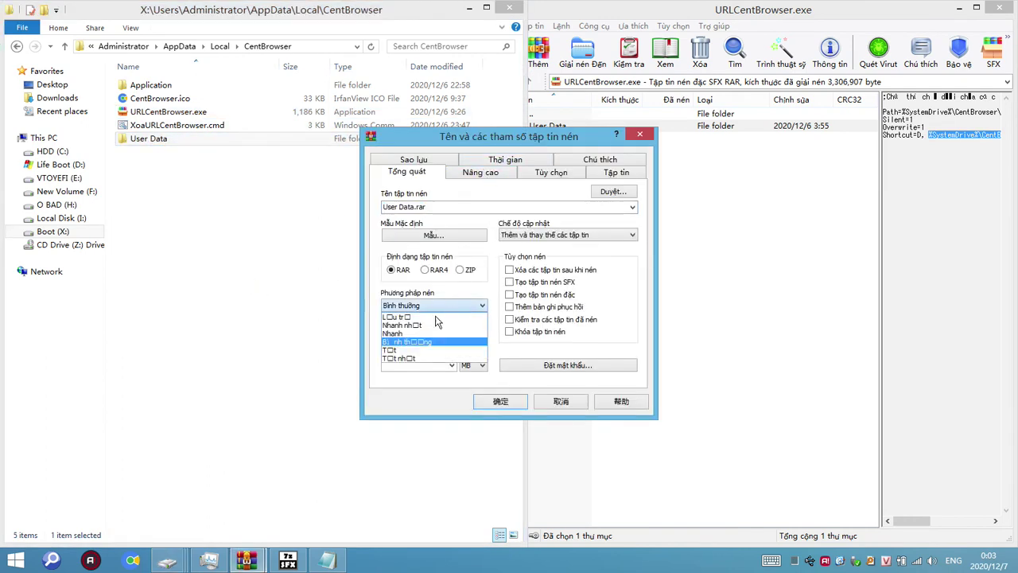
{"action": "left_click", "coordinate": [415, 359]}
{"action": "left_click", "coordinate": [509, 294]}
{"action": "left_click", "coordinate": [509, 281]}
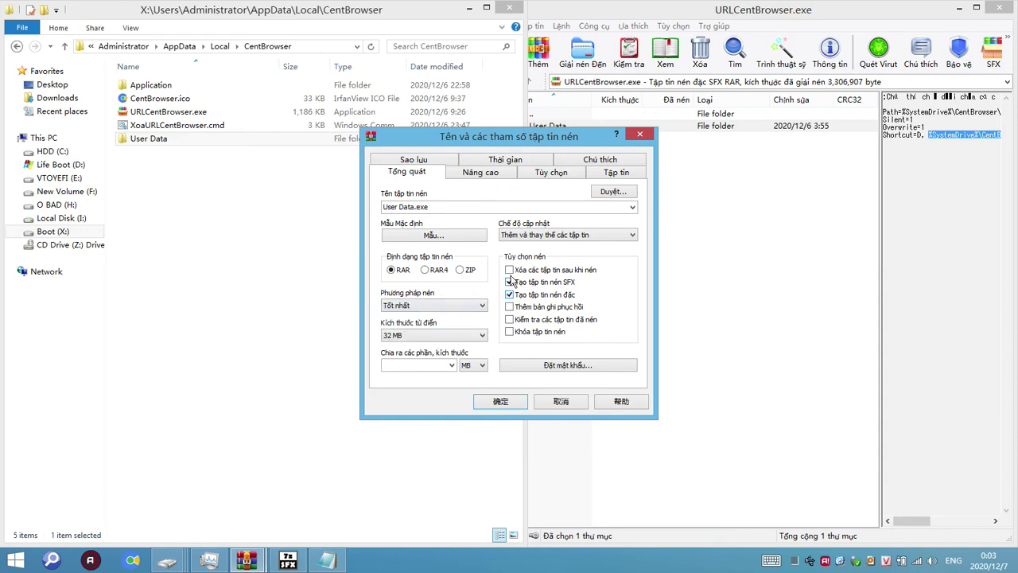
Step: Set the archive's SFX extraction path to %UserProfile%\AppData\Local\CentBrowser, copied from Notepad, and show the SFX setup program options
{"action": "left_click", "coordinate": [480, 171]}
{"action": "left_click", "coordinate": [604, 273]}
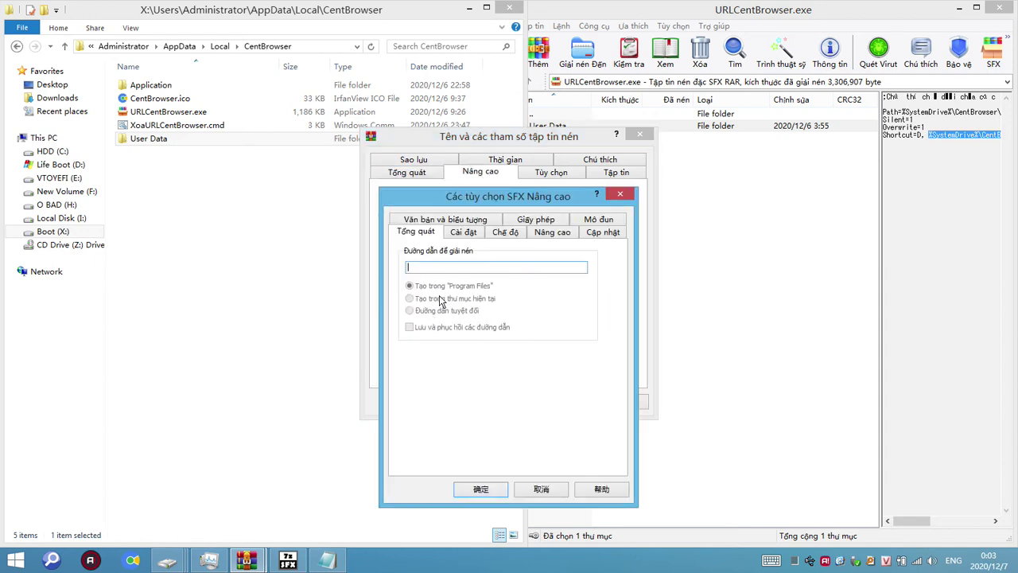
{"action": "left_click", "coordinate": [326, 560]}
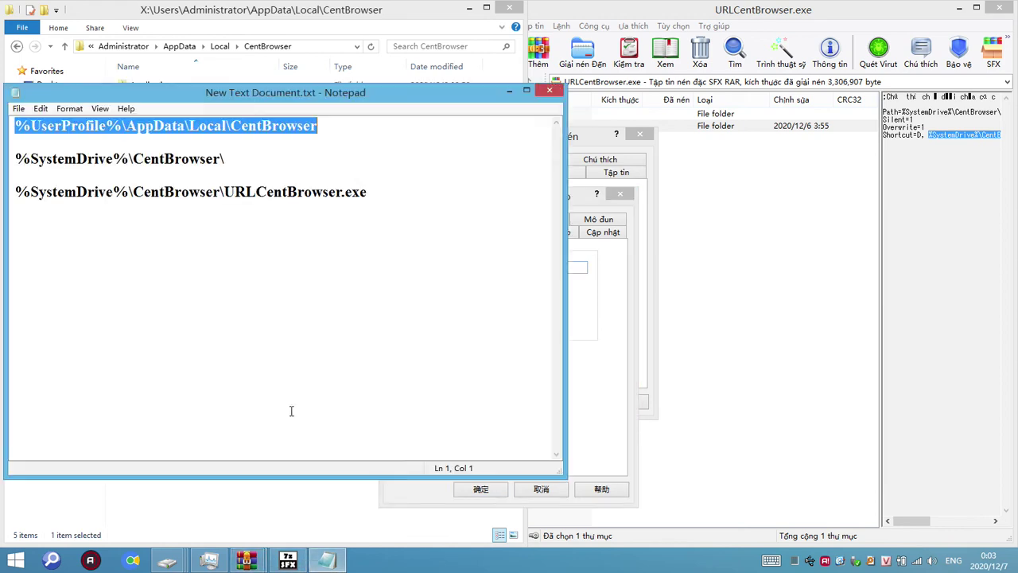
{"action": "right_click", "coordinate": [293, 124]}
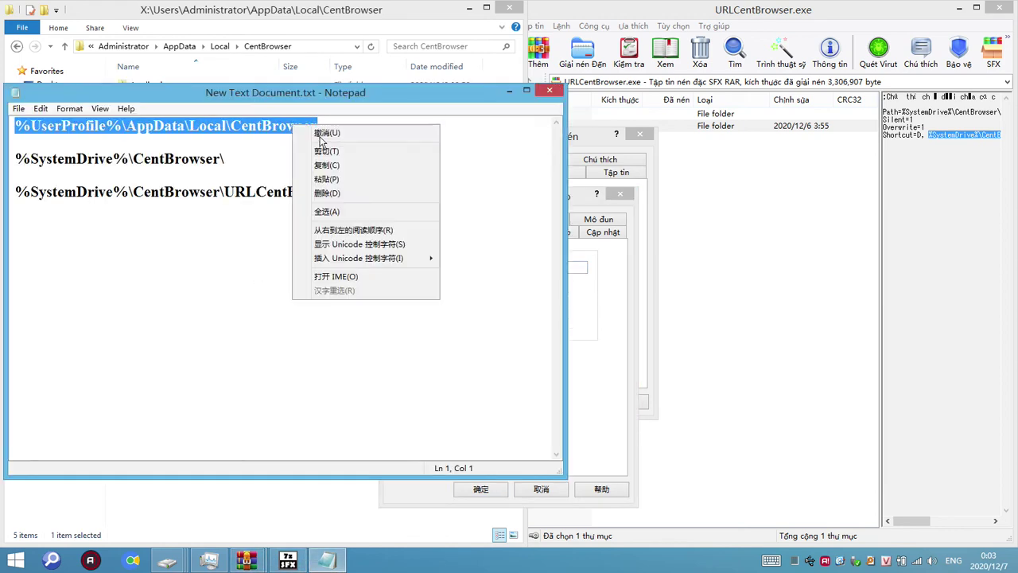
{"action": "left_click", "coordinate": [330, 166]}
{"action": "left_click", "coordinate": [510, 91]}
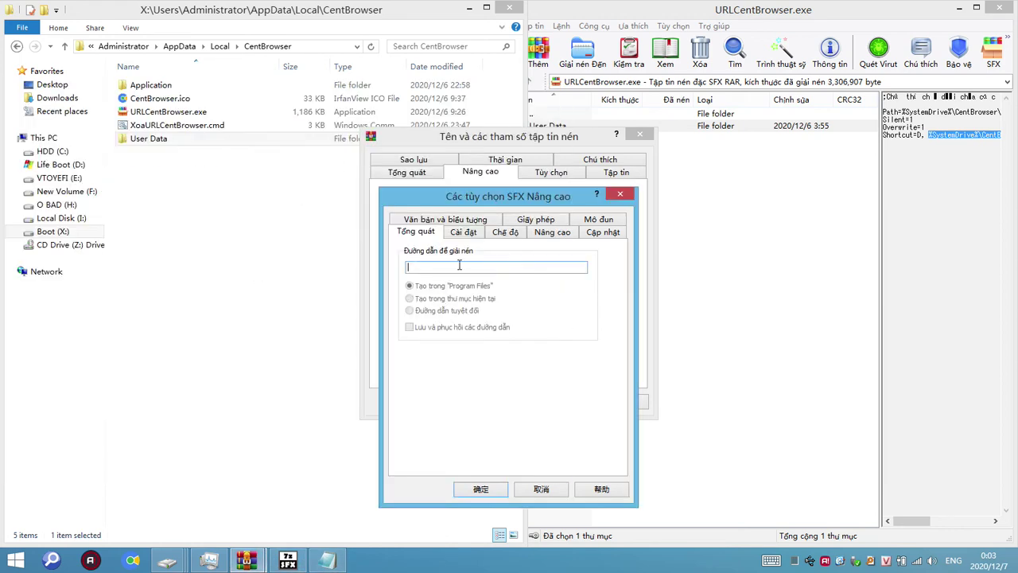
{"action": "key", "text": "ctrl+v"}
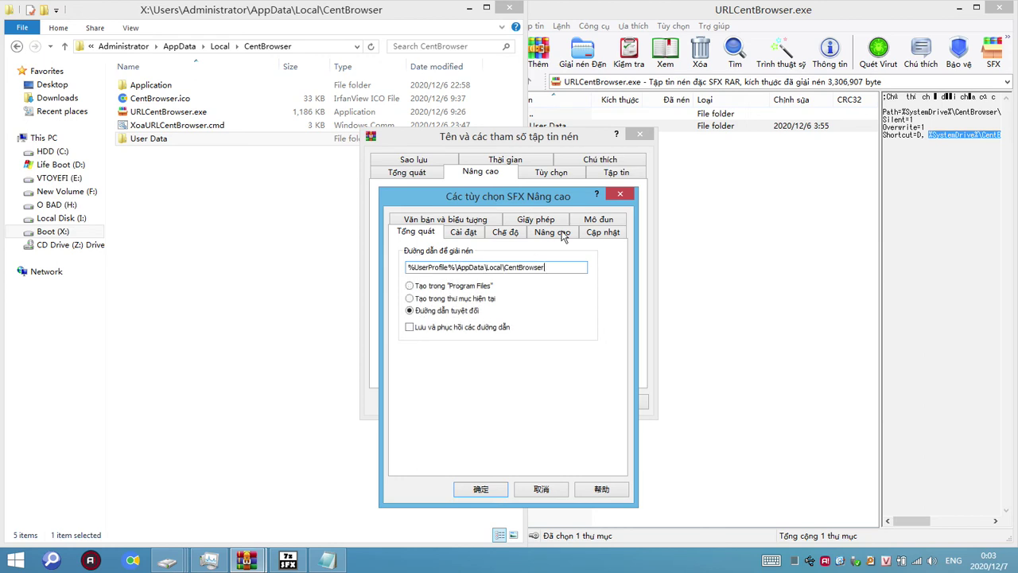
{"action": "left_click", "coordinate": [468, 232]}
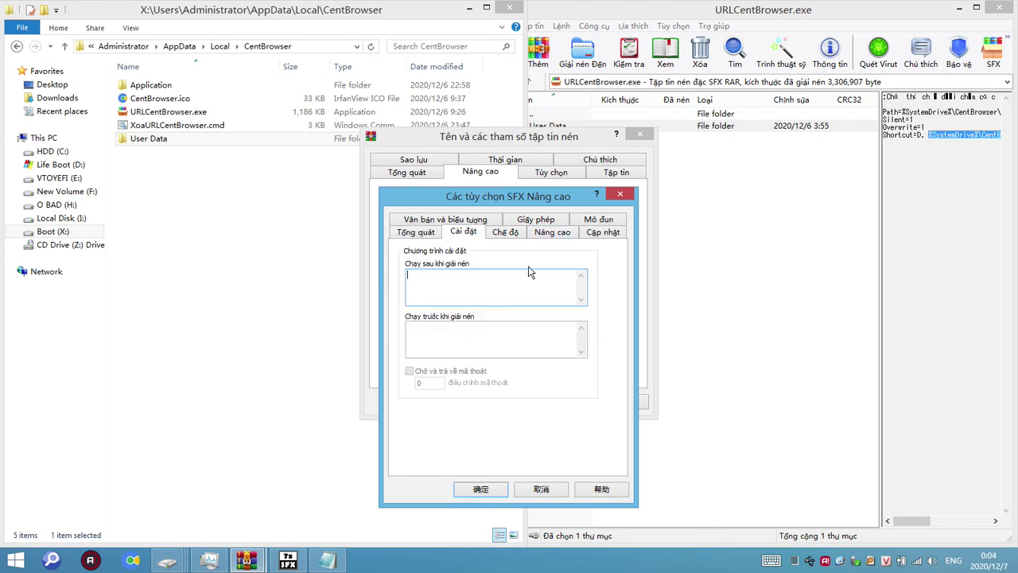
Step: Choose the SFX silent mode option and begin a desktop shortcut with source file %UserProfile%\AppData\Local\CentBrowser\URLCentBrowser.exe
{"action": "left_click", "coordinate": [506, 232]}
{"action": "left_click", "coordinate": [439, 383]}
{"action": "left_click", "coordinate": [557, 233]}
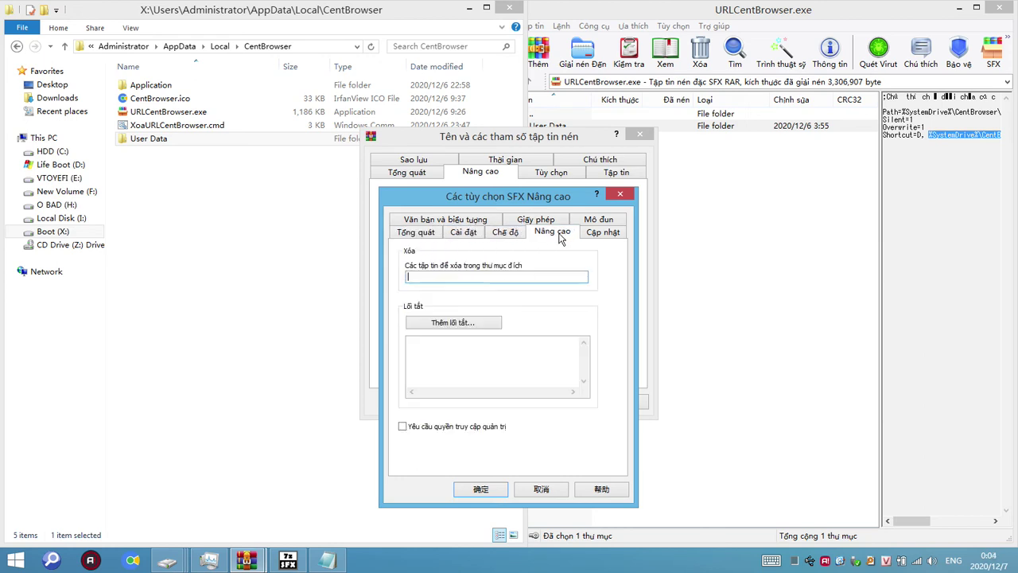
{"action": "left_click", "coordinate": [481, 322]}
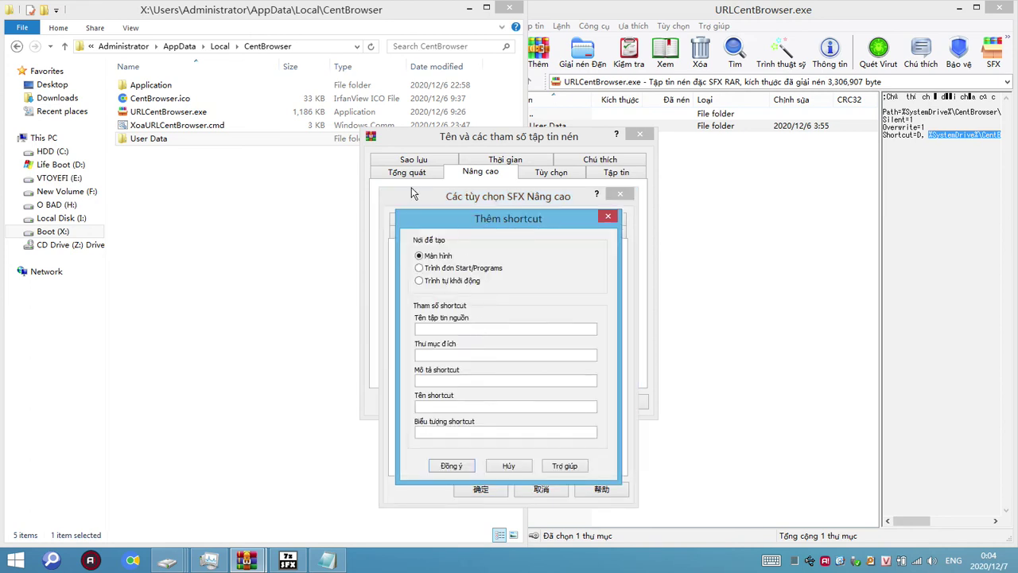
{"action": "key", "text": "ctrl+v"}
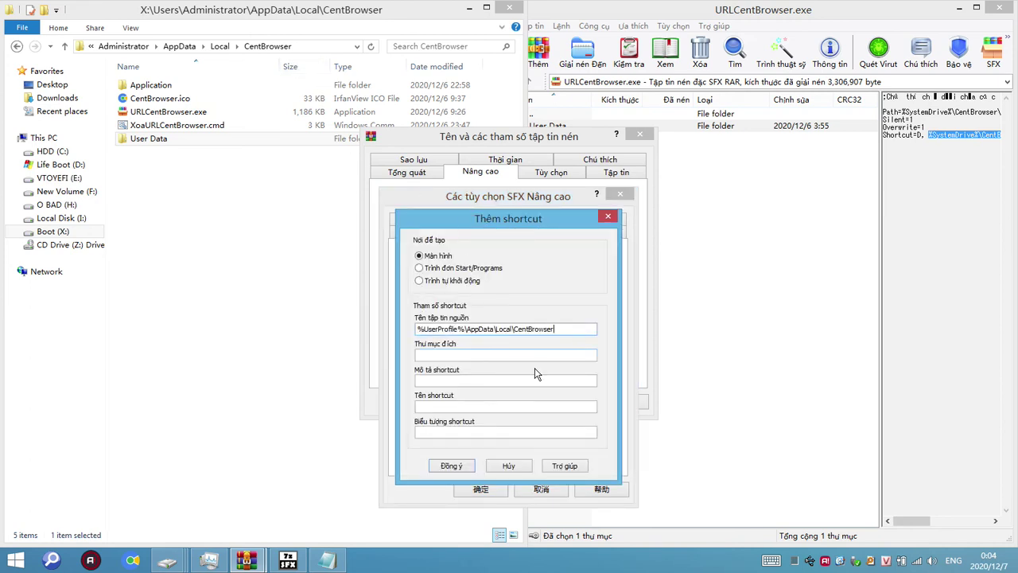
{"action": "left_click", "coordinate": [213, 112]}
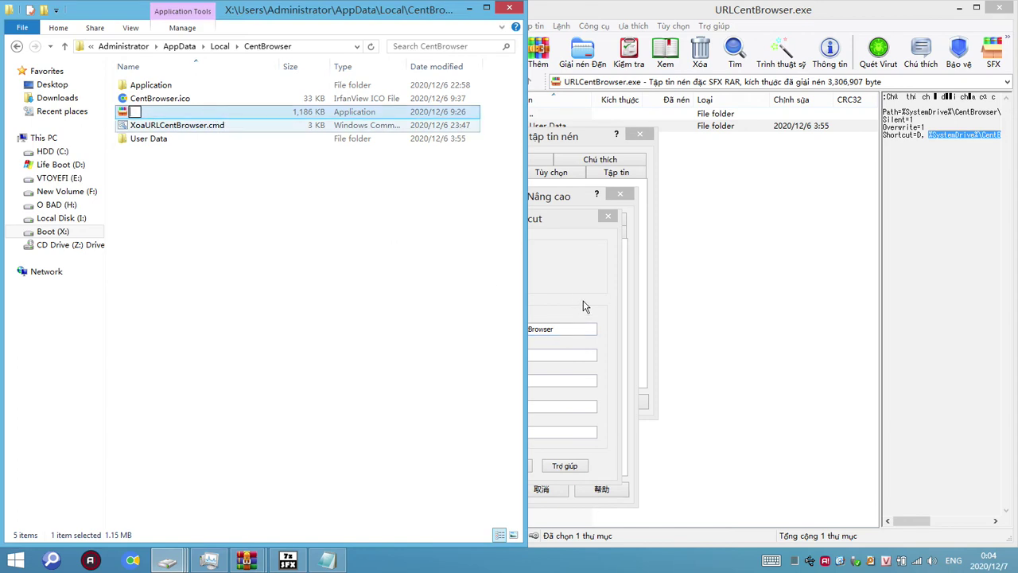
{"action": "left_click", "coordinate": [571, 307]}
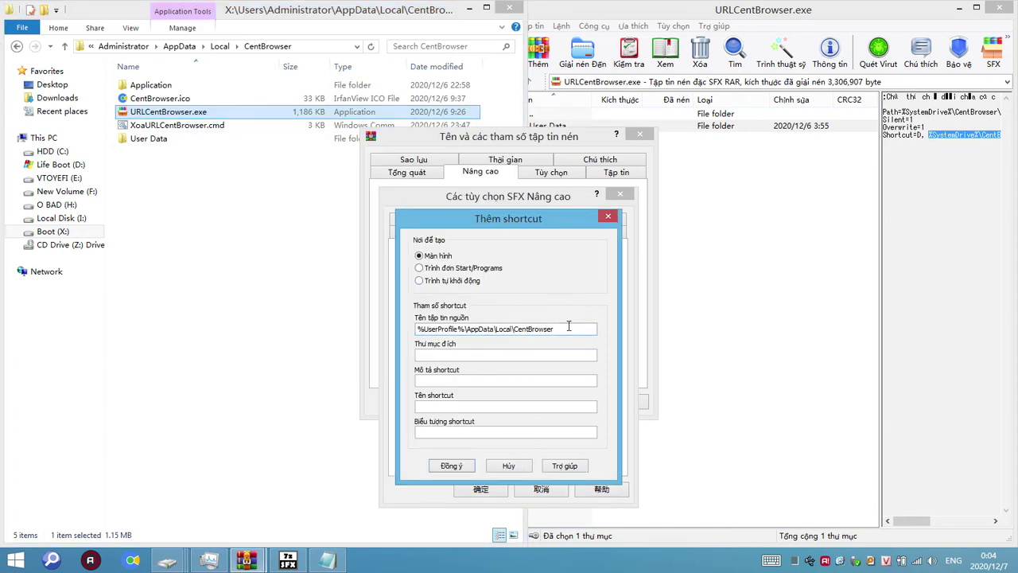
{"action": "key", "text": "ctrl+v"}
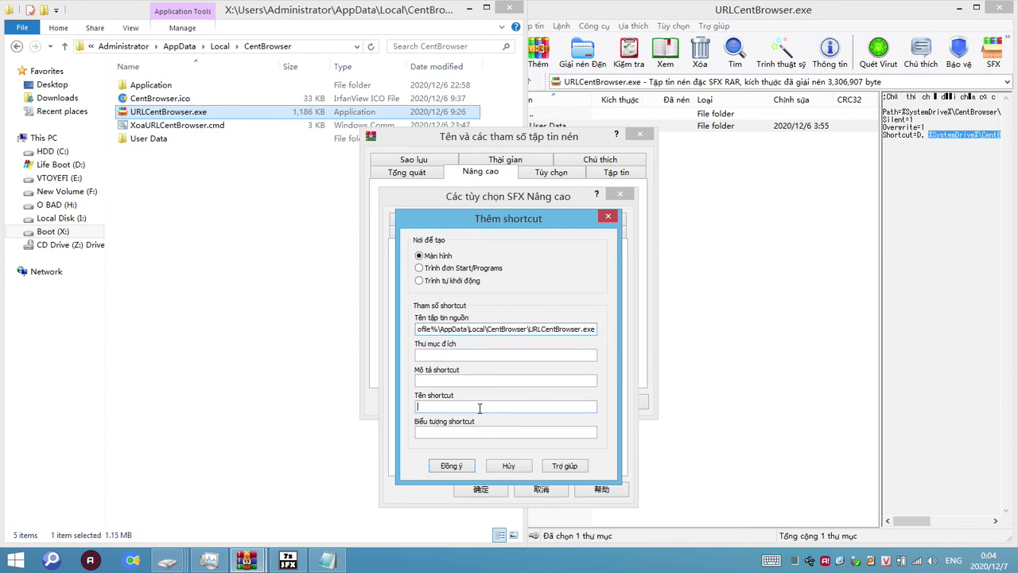
Step: Name the desktop shortcut URL CentBrowser and add it to the SFX shortcut list
{"action": "key", "text": "ctrl+v"}
{"action": "left_click", "coordinate": [430, 407]}
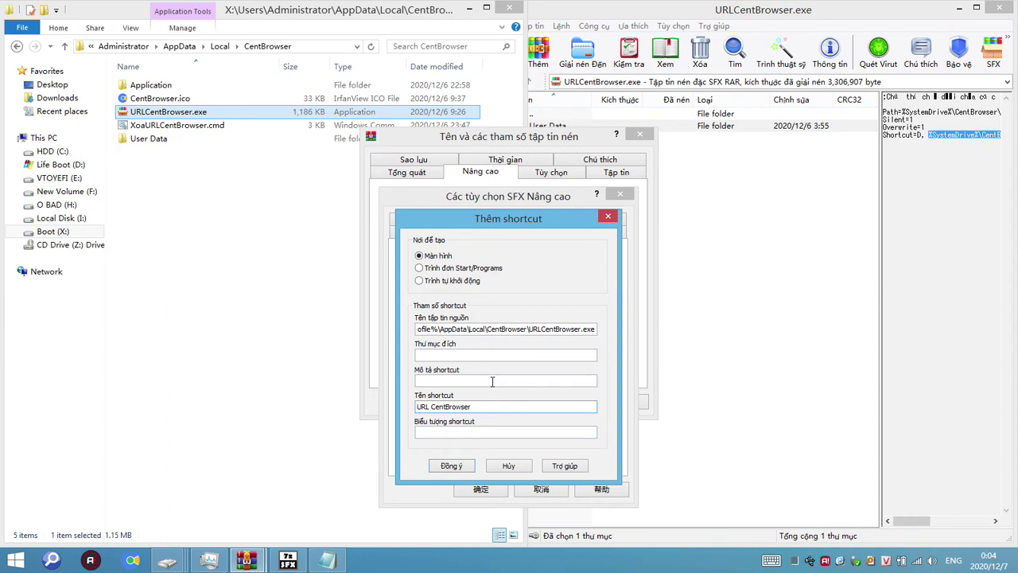
{"action": "left_click", "coordinate": [451, 466]}
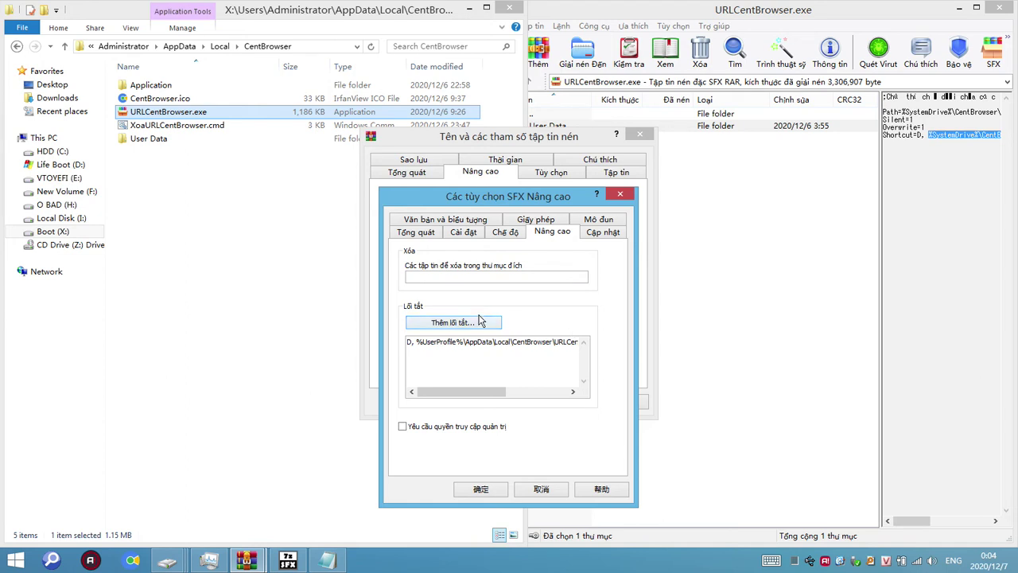
{"action": "left_click", "coordinate": [463, 323]}
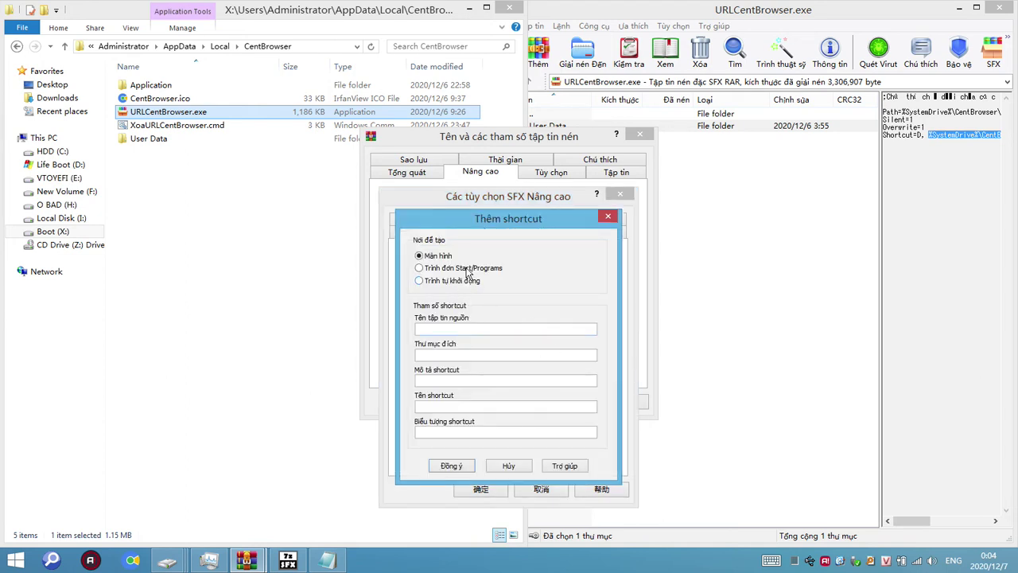
{"action": "left_click", "coordinate": [459, 271]}
{"action": "left_click", "coordinate": [473, 329]}
{"action": "type", "text": "URLCentBrowser.exe"}
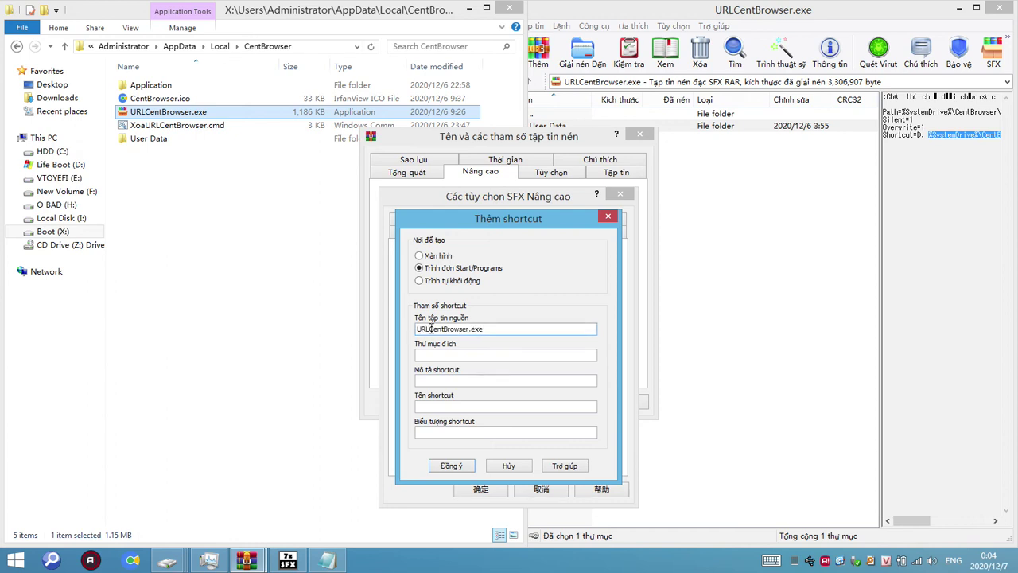
{"action": "left_click", "coordinate": [517, 468]}
Step: Copy the desktop shortcut entry into a new shortcut's source file, trimmed to %UserProfile%\AppData\Local\CentBrowser\URLCentBrowser.exe
{"action": "left_click", "coordinate": [495, 344]}
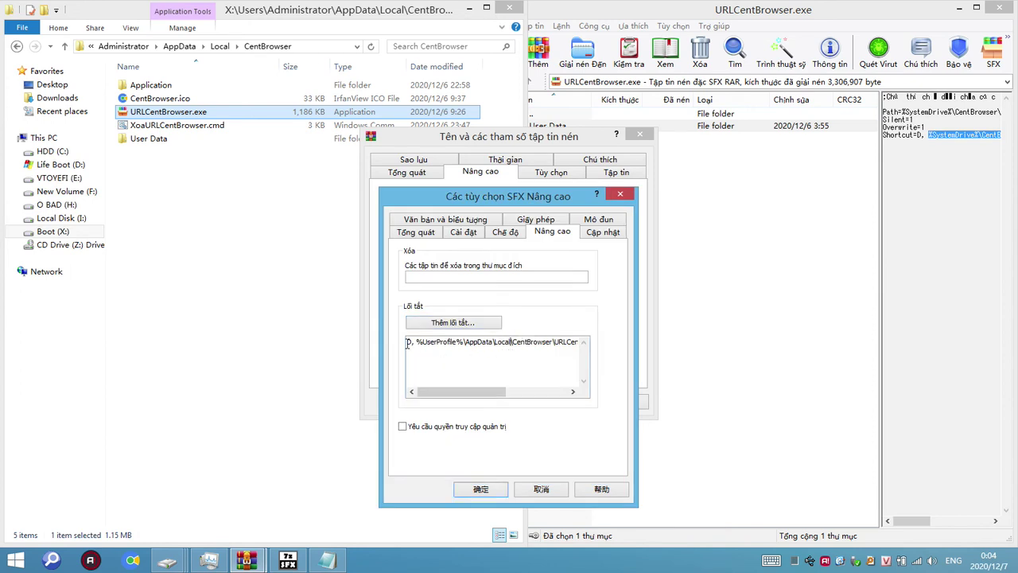
{"action": "left_click_drag", "start_coordinate": [411, 343], "coordinate": [632, 345]}
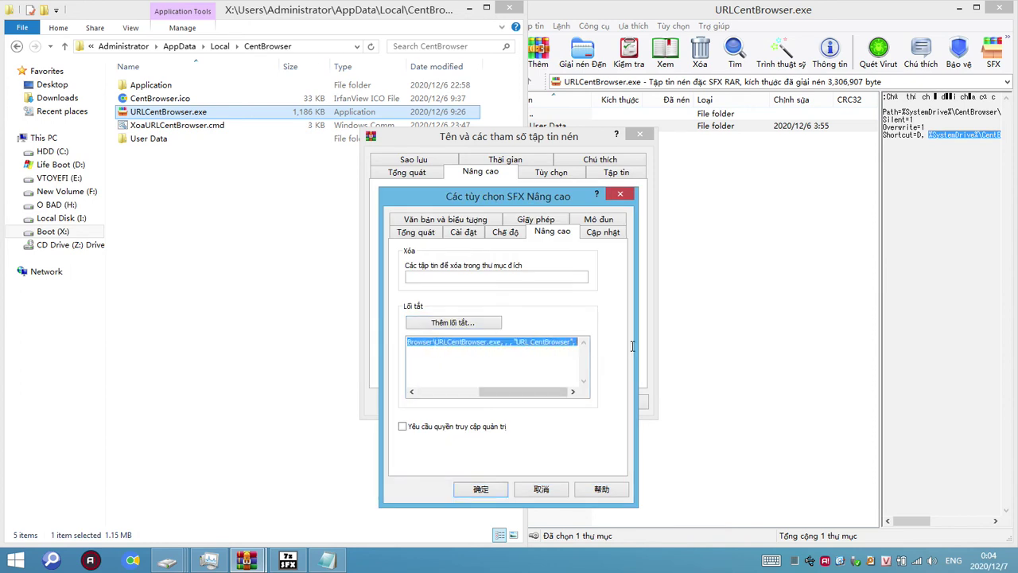
{"action": "right_click", "coordinate": [506, 350]}
{"action": "left_click", "coordinate": [552, 388]}
{"action": "left_click", "coordinate": [470, 324]}
{"action": "left_click", "coordinate": [468, 330]}
{"action": "key", "text": "ctrl+v"}
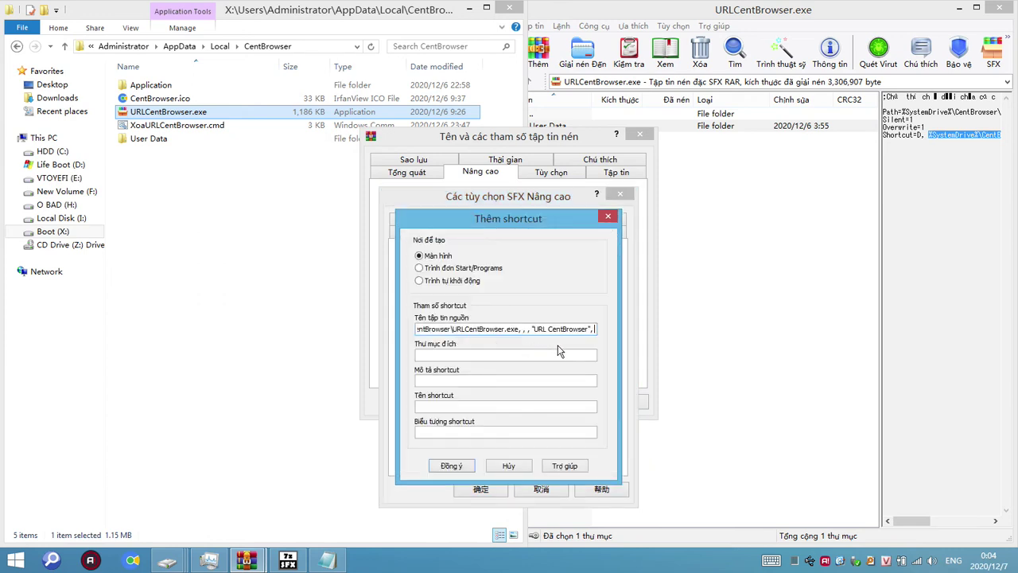
{"action": "left_click_drag", "start_coordinate": [519, 329], "coordinate": [547, 393]}
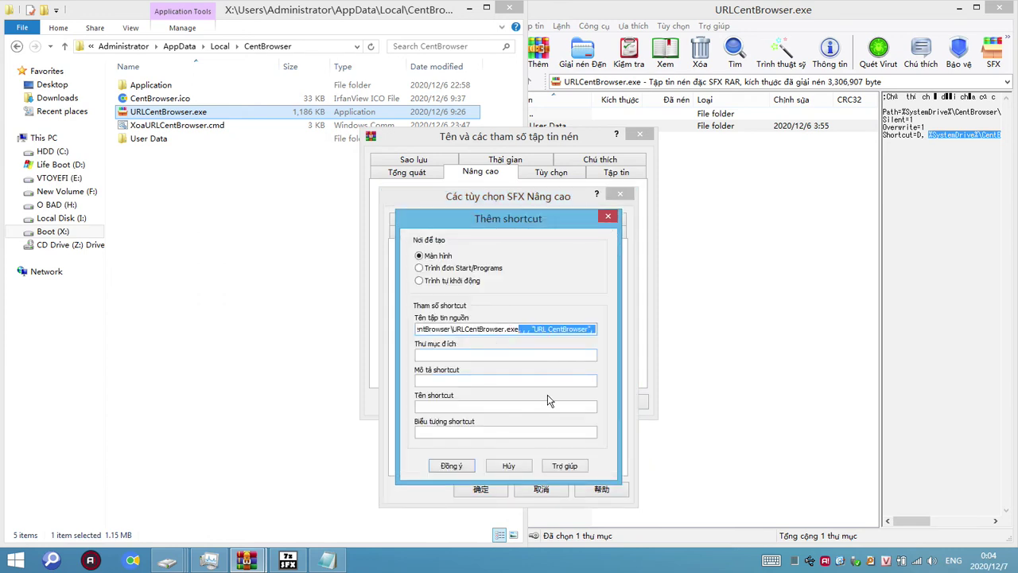
{"action": "key", "text": "Delete"}
{"action": "left_click_drag", "start_coordinate": [435, 329], "coordinate": [374, 329]}
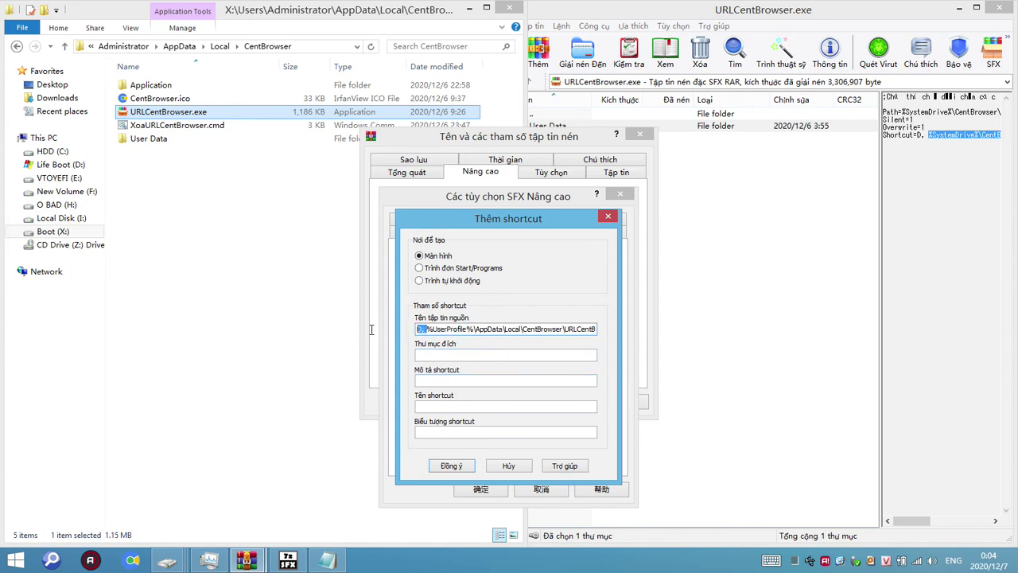
{"action": "key", "text": "Delete"}
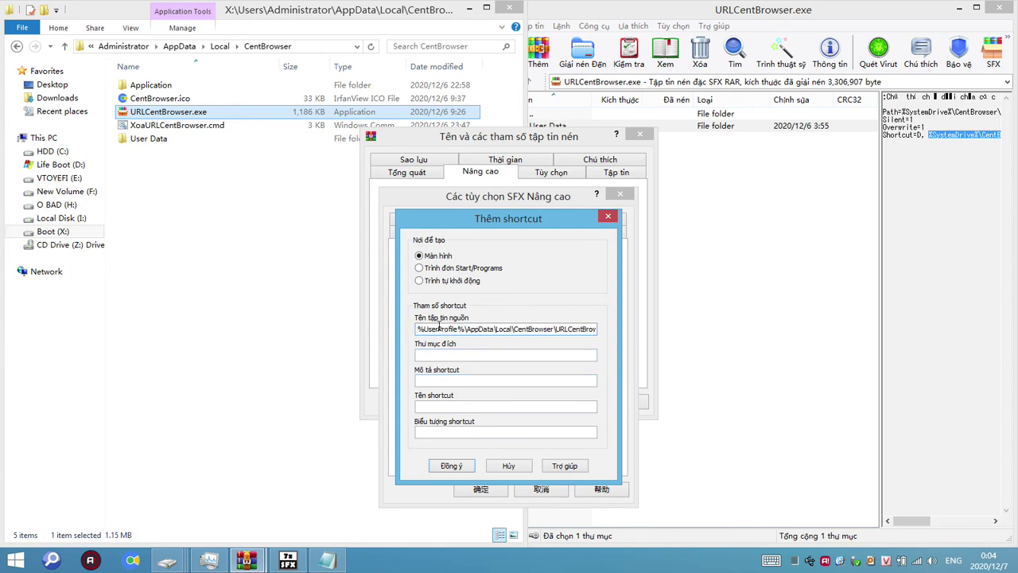
{"action": "left_click_drag", "start_coordinate": [435, 329], "coordinate": [636, 327]}
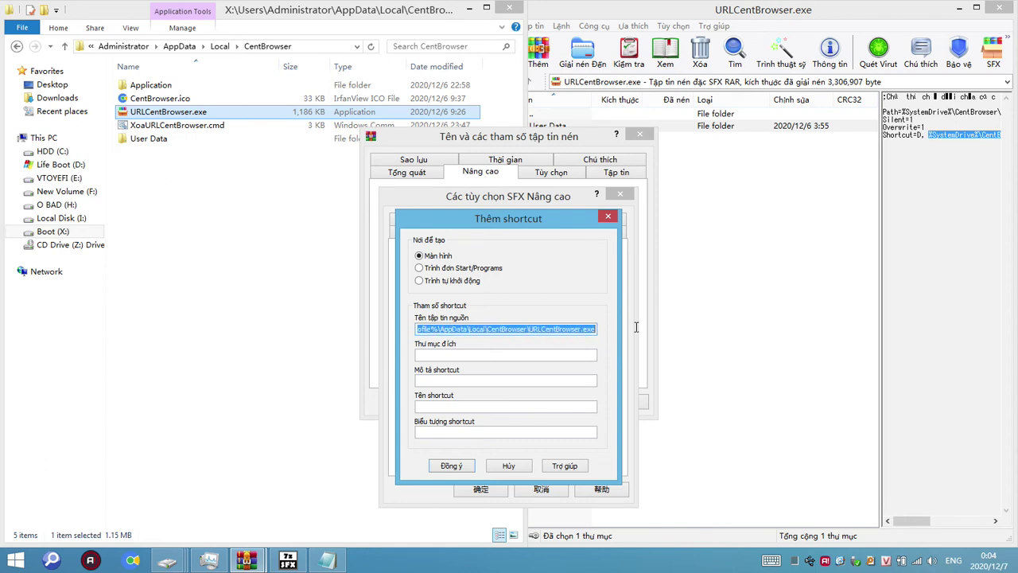
{"action": "left_click", "coordinate": [564, 331]}
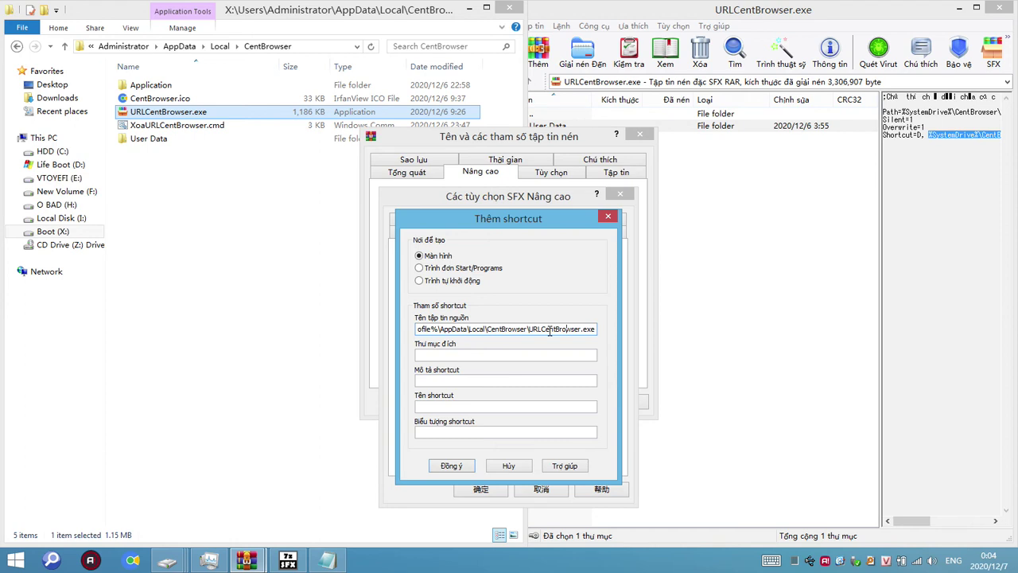
Step: Place the new shortcut in Start/Programs, name it Restore URL CentBrowser and add it to the list
{"action": "left_click", "coordinate": [450, 269]}
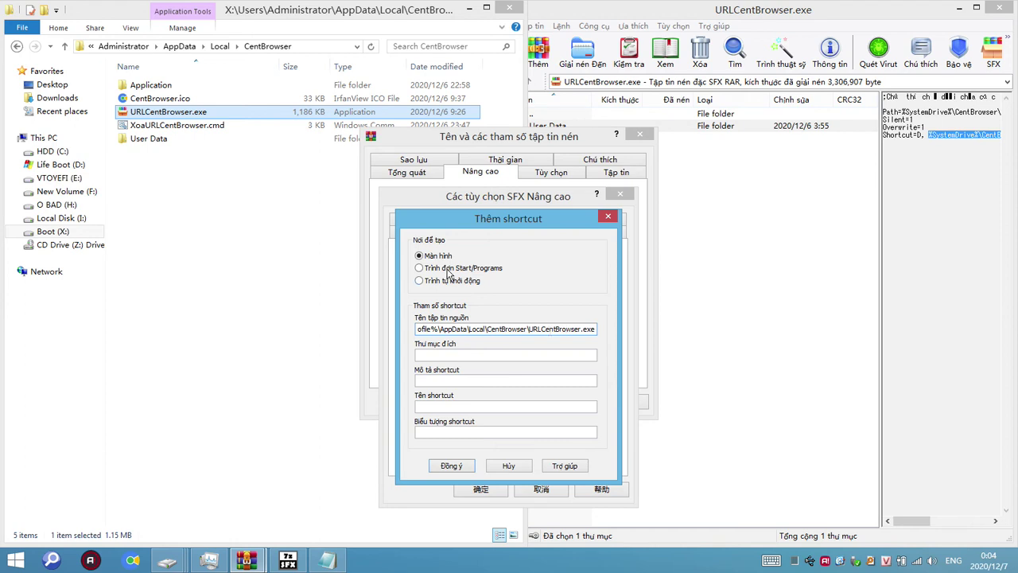
{"action": "double_click", "coordinate": [534, 329]}
{"action": "left_click", "coordinate": [469, 407]}
{"action": "key", "text": "ctrl+v"}
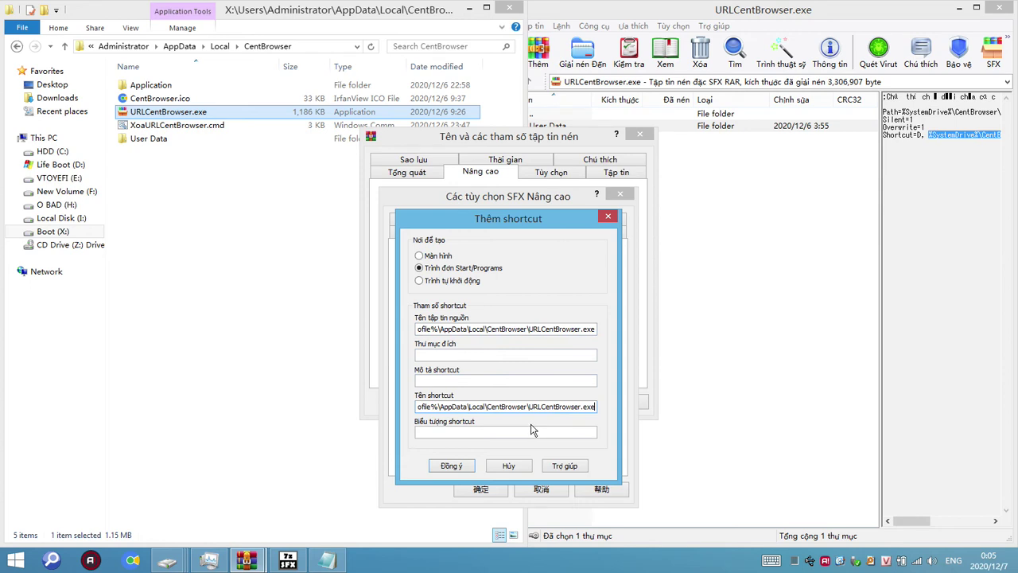
{"action": "left_click_drag", "start_coordinate": [529, 406], "coordinate": [373, 399]}
{"action": "key", "text": "BackSpace"}
{"action": "left_click", "coordinate": [514, 407]}
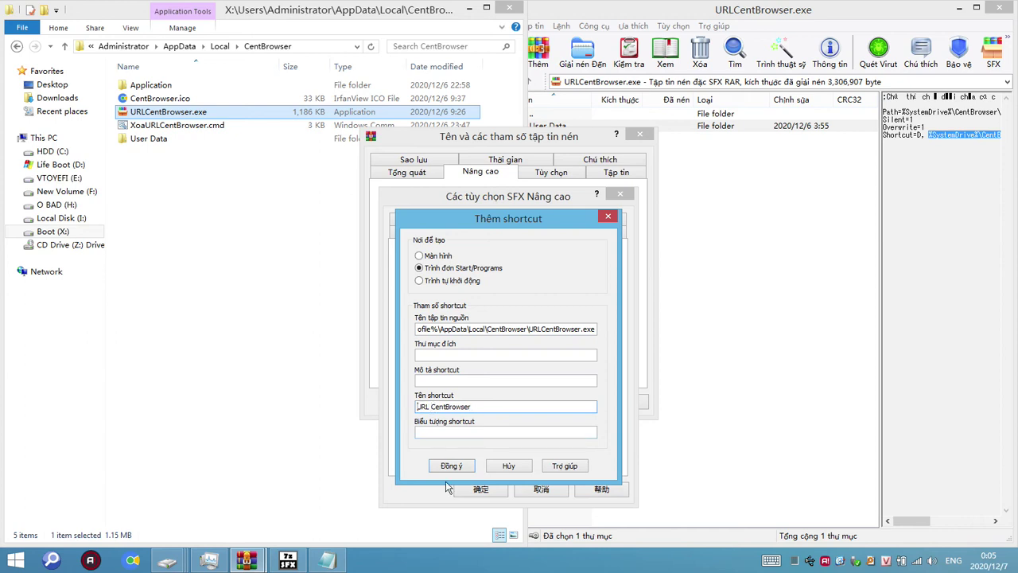
{"action": "type", "text": "Restore"}
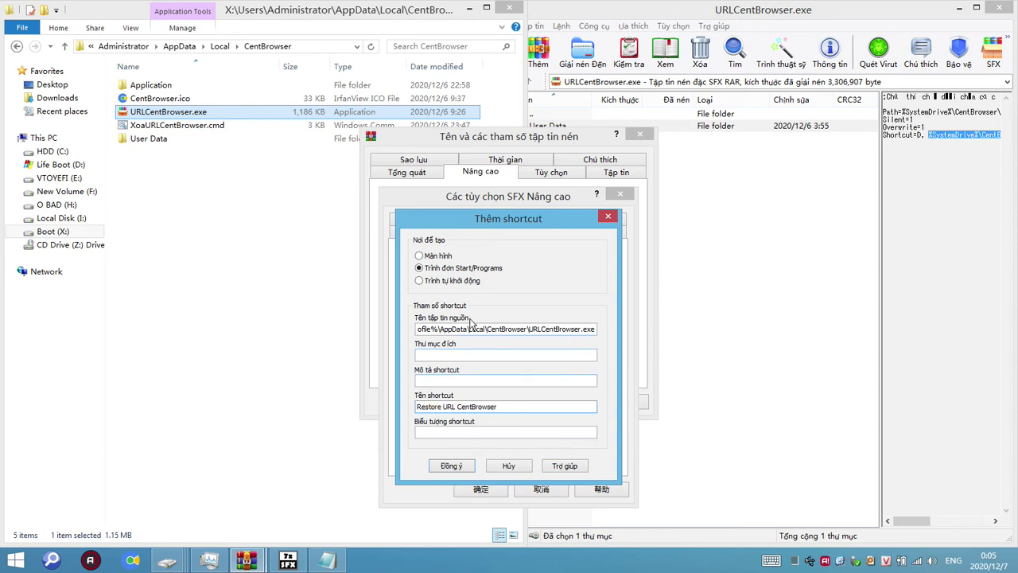
{"action": "left_click", "coordinate": [455, 466]}
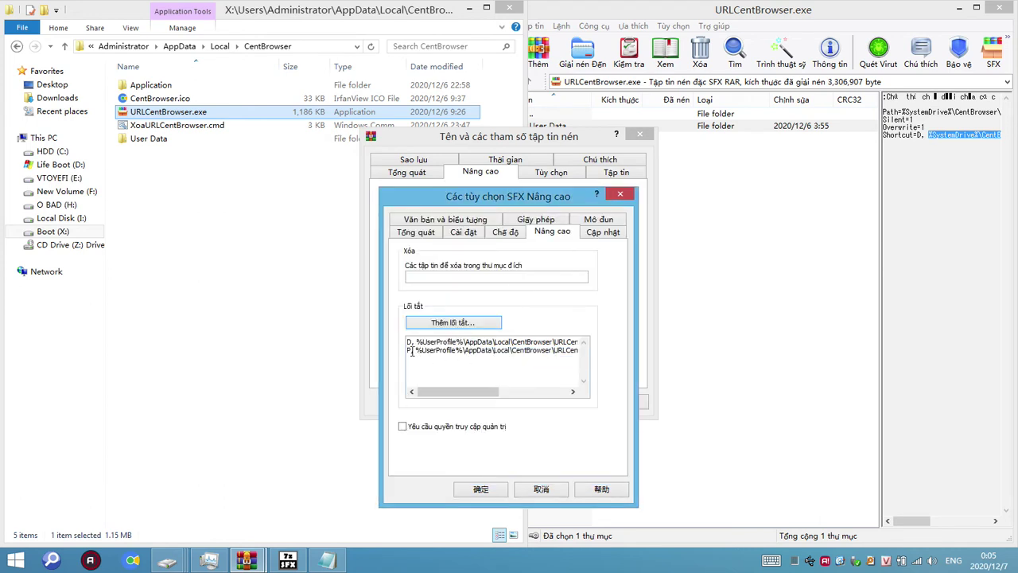
Step: Cut both entries from the SFX shortcut list, paste them below the paths in Notepad and widen the Notepad window
{"action": "left_click_drag", "start_coordinate": [408, 342], "coordinate": [548, 352]}
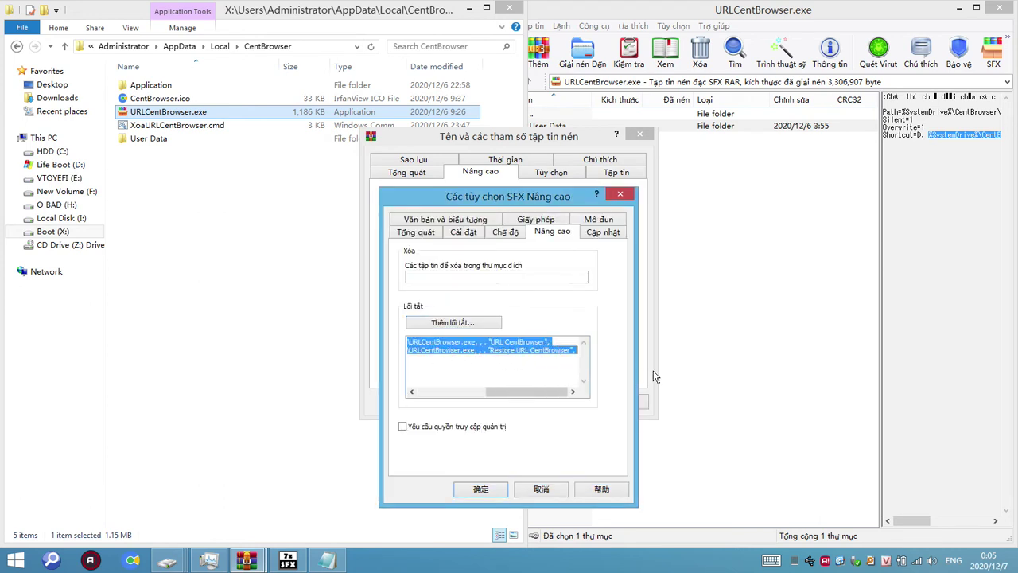
{"action": "right_click", "coordinate": [547, 356]}
{"action": "left_click", "coordinate": [588, 379]}
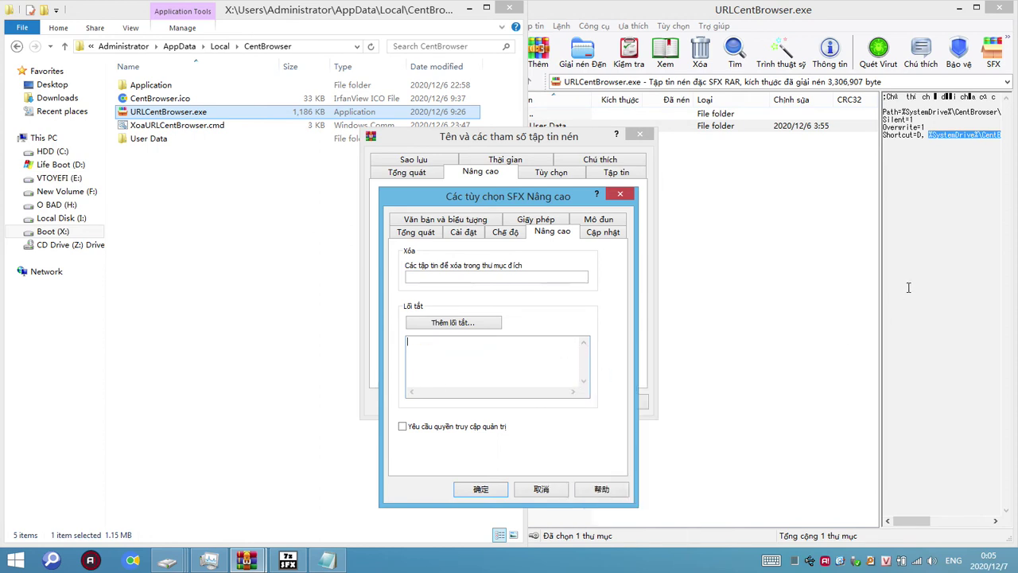
{"action": "left_click", "coordinate": [326, 560]}
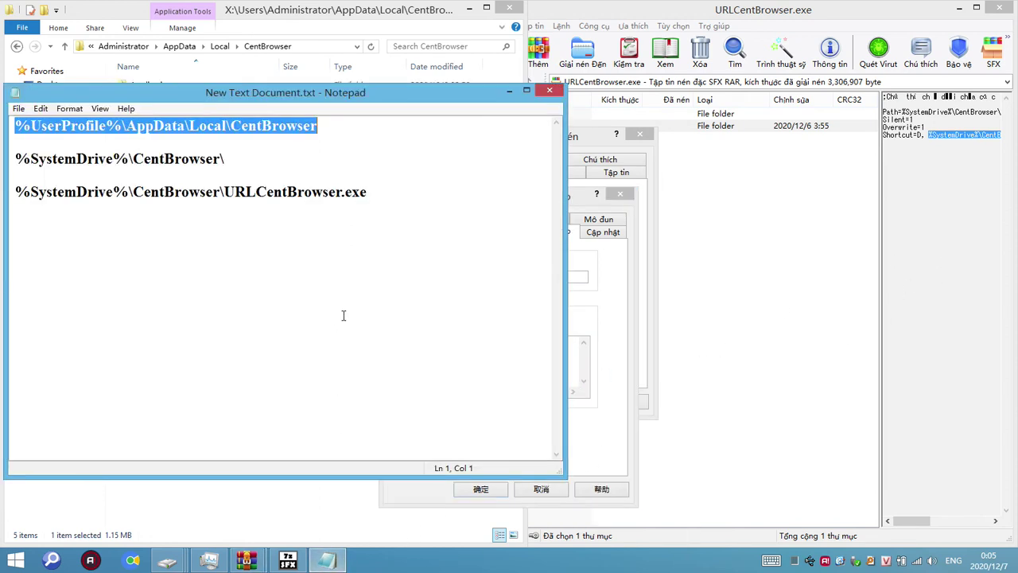
{"action": "left_click", "coordinate": [342, 192]}
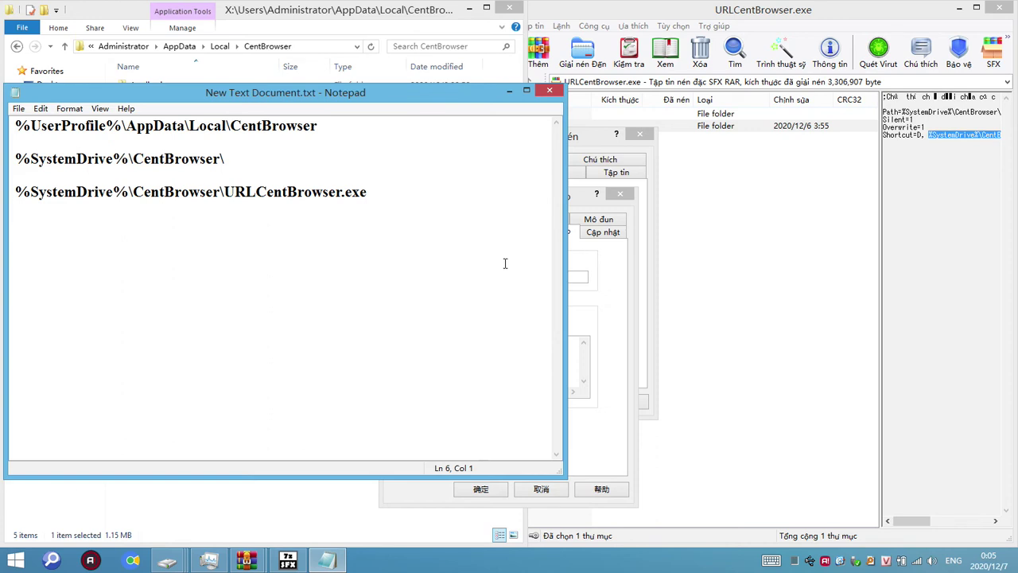
{"action": "key", "text": "ctrl+v"}
{"action": "left_click_drag", "start_coordinate": [564, 264], "coordinate": [913, 274]}
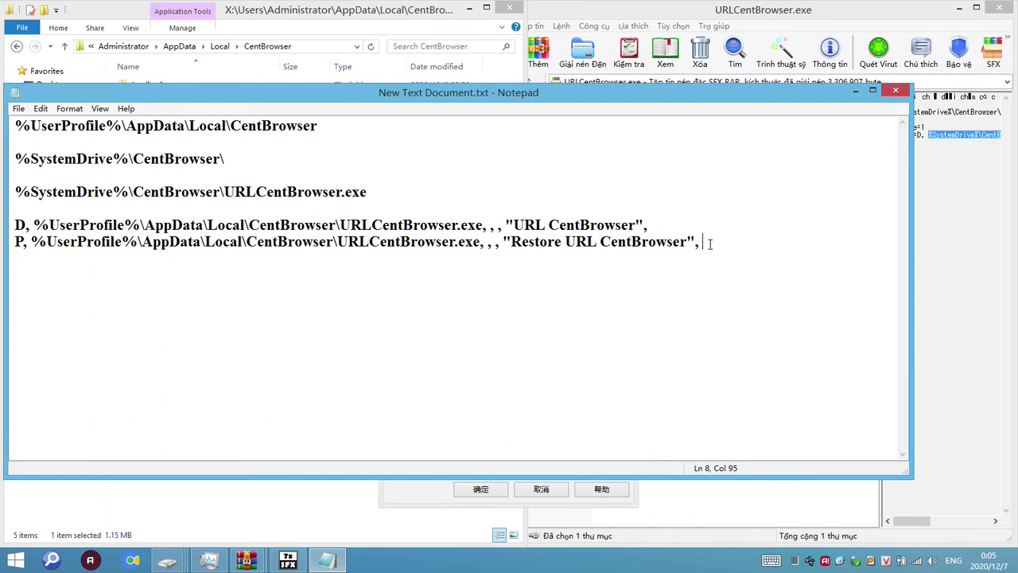
Step: Examine the shortcut names and the D and P location codes in the two Notepad lines
{"action": "left_click_drag", "start_coordinate": [710, 245], "coordinate": [687, 241]}
{"action": "left_click", "coordinate": [514, 225]}
{"action": "key", "text": "shift+Right"}
{"action": "key", "text": "shift+Right"}
{"action": "key", "text": "shift+Right"}
{"action": "key", "text": "shift+Right"}
{"action": "key", "text": "shift+Right"}
{"action": "key", "text": "shift+Right"}
{"action": "key", "text": "shift+Right"}
{"action": "key", "text": "shift+Right"}
{"action": "key", "text": "shift+Right"}
{"action": "key", "text": "shift+Right"}
{"action": "key", "text": "shift+Right"}
{"action": "key", "text": "shift+Right"}
{"action": "key", "text": "shift+Right"}
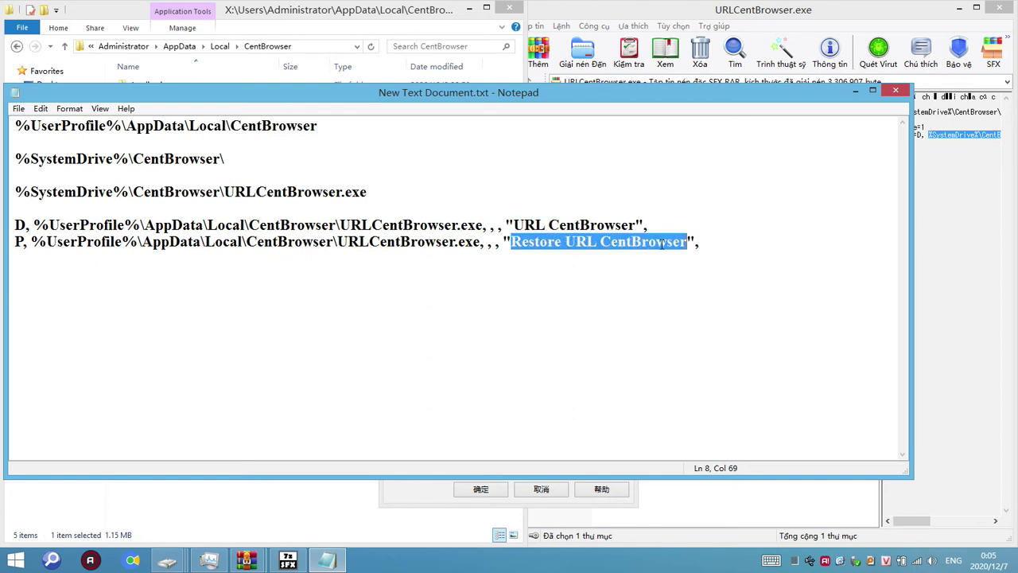
{"action": "left_click", "coordinate": [26, 226]}
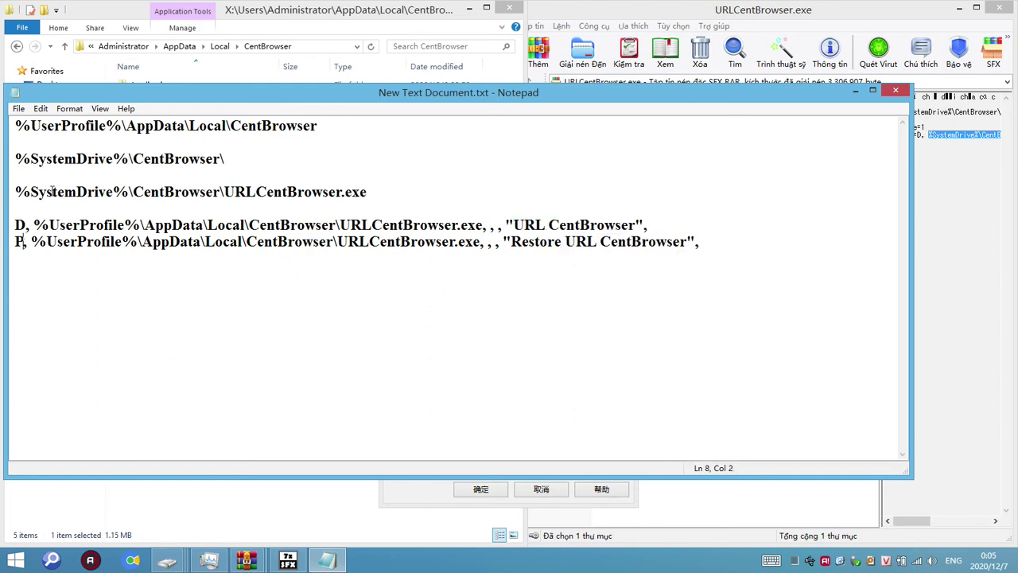
{"action": "left_click", "coordinate": [439, 496]}
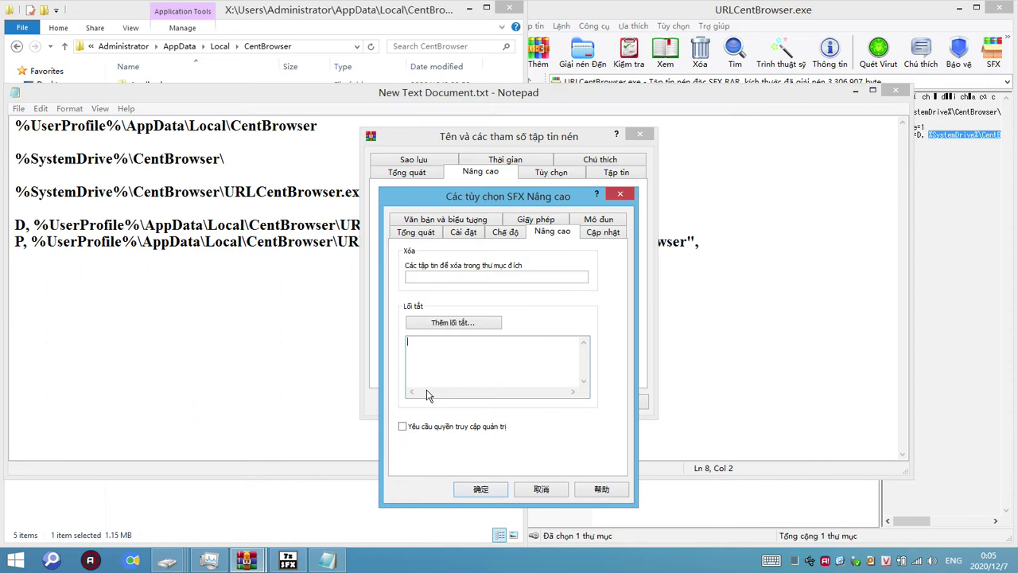
{"action": "left_click", "coordinate": [455, 323]}
{"action": "left_click", "coordinate": [439, 269]}
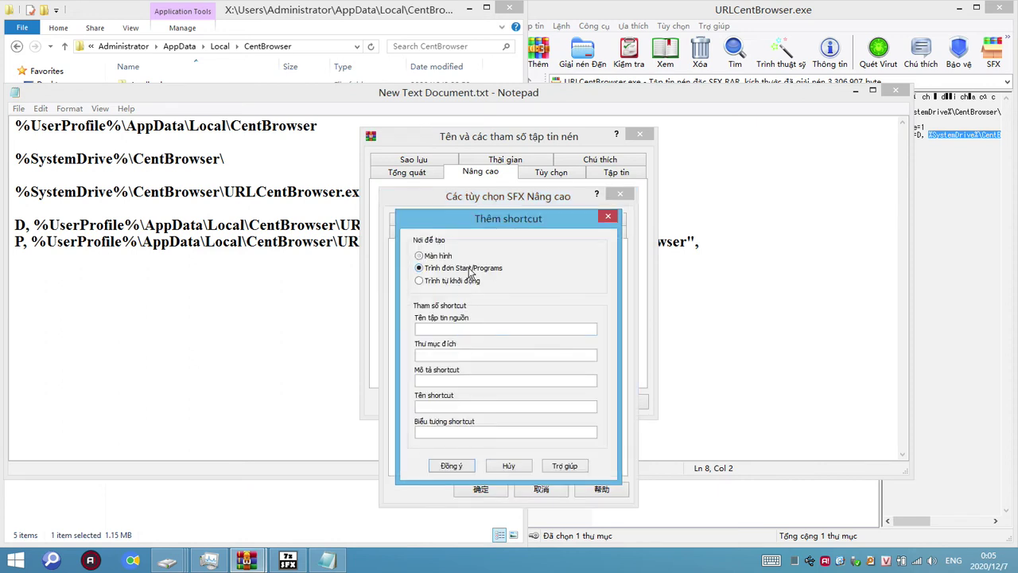
{"action": "left_click", "coordinate": [419, 268]}
Step: Copy the D and P shortcut lines from Notepad, cancel the open new-shortcut dialog and paste them into the SFX shortcut list
{"action": "left_click", "coordinate": [257, 269]}
{"action": "left_click_drag", "start_coordinate": [703, 242], "coordinate": [11, 230]}
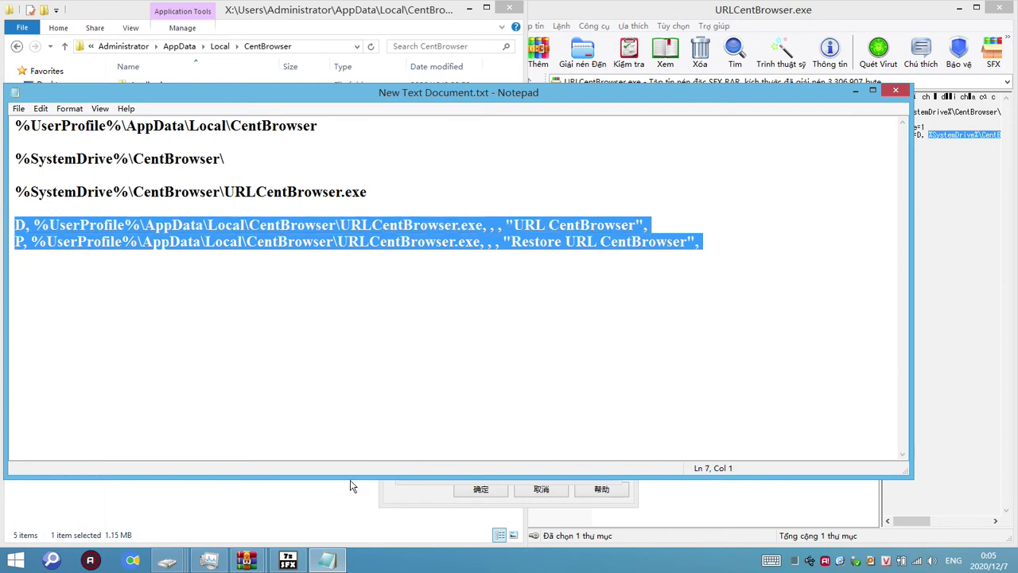
{"action": "left_click", "coordinate": [435, 492]}
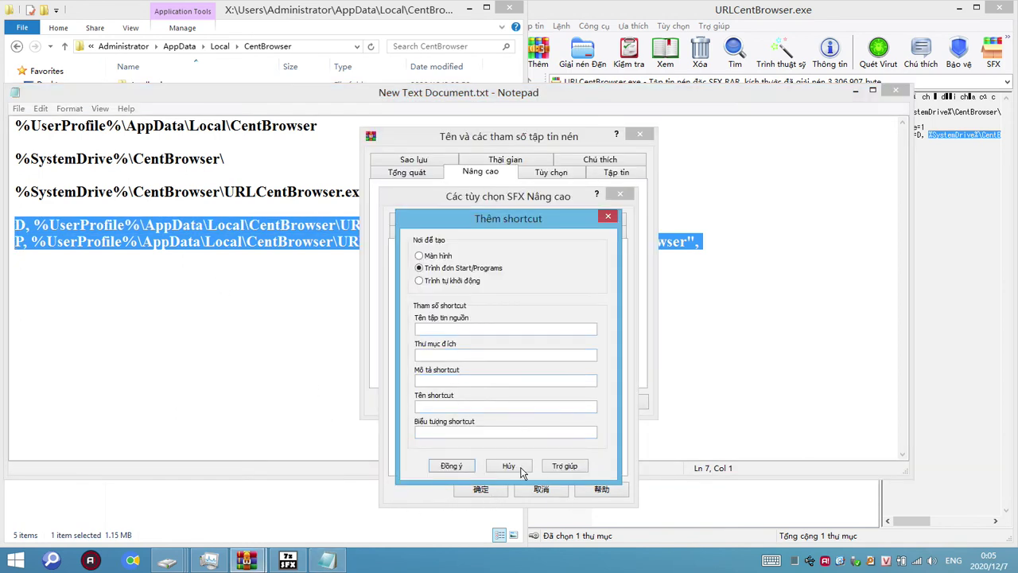
{"action": "left_click", "coordinate": [509, 466]}
{"action": "left_click", "coordinate": [482, 356]}
{"action": "key", "text": "ctrl+v"}
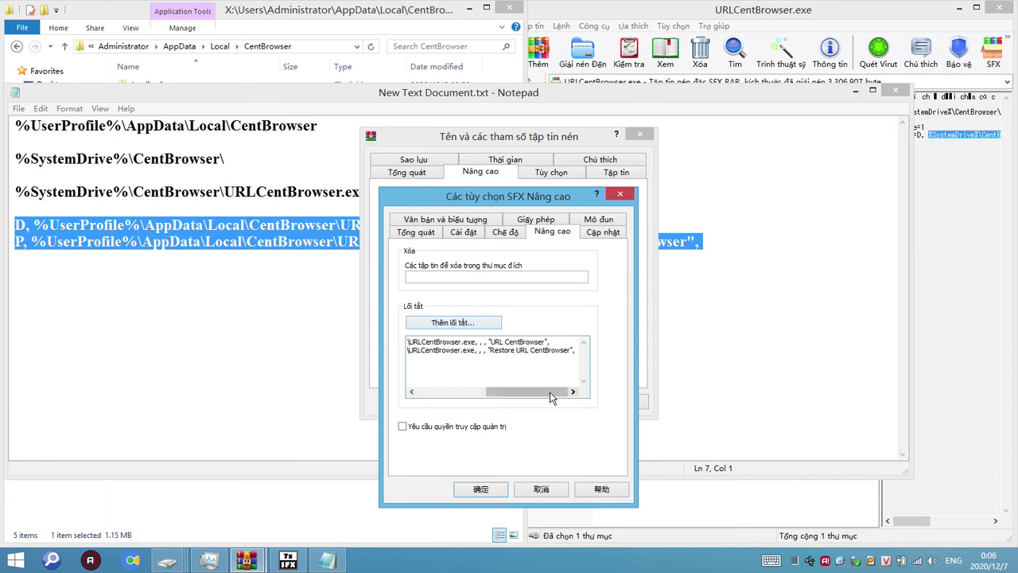
Step: Add an empty line below the two shortcut lines in the Notepad document
{"action": "left_click", "coordinate": [725, 246]}
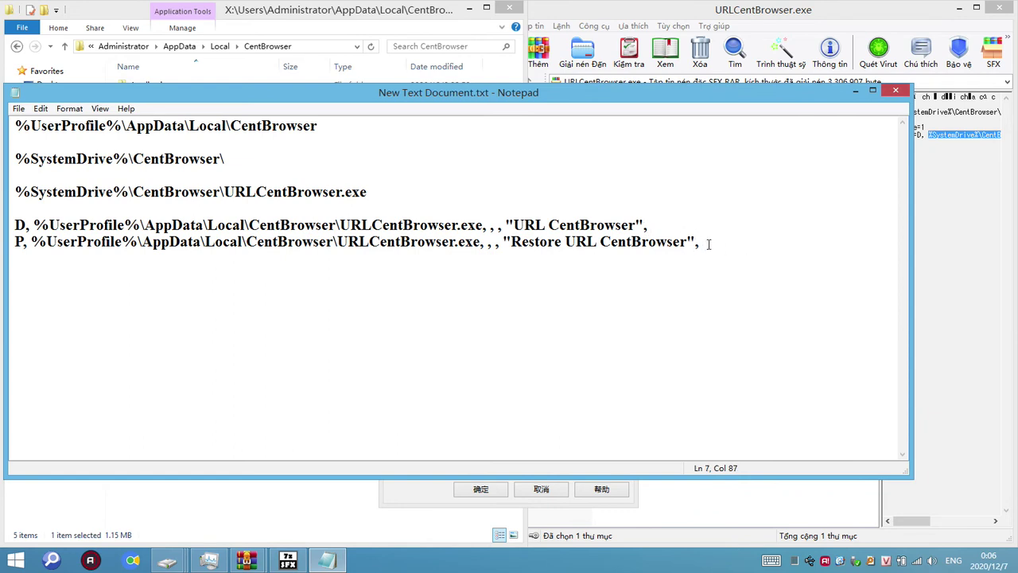
{"action": "left_click", "coordinate": [797, 284]}
{"action": "key", "text": "Return"}
Step: Return to the advanced SFX options and set the overwrite mode to overwrite all files
{"action": "left_click", "coordinate": [380, 497]}
{"action": "left_click", "coordinate": [604, 232]}
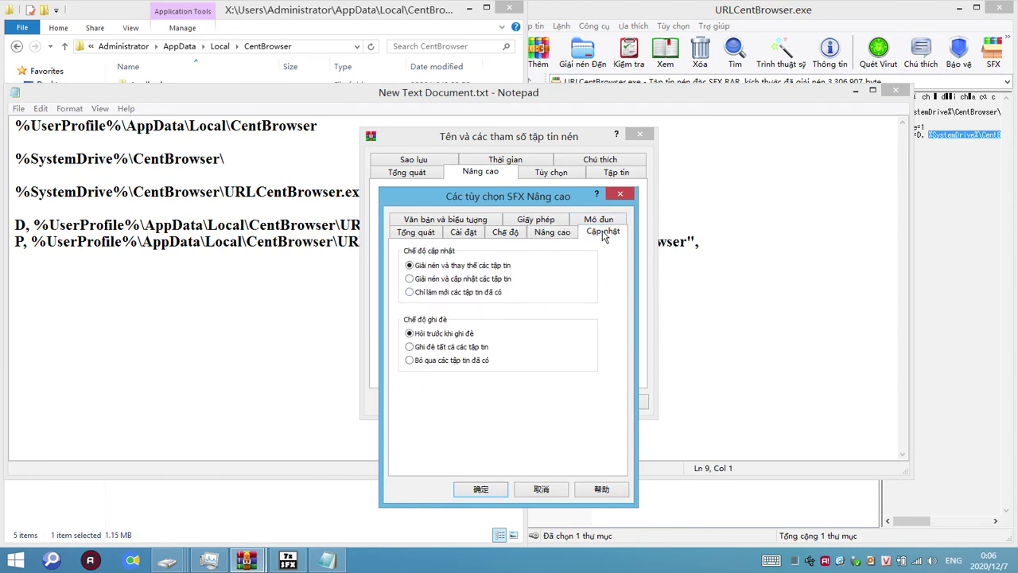
{"action": "left_click", "coordinate": [582, 221]}
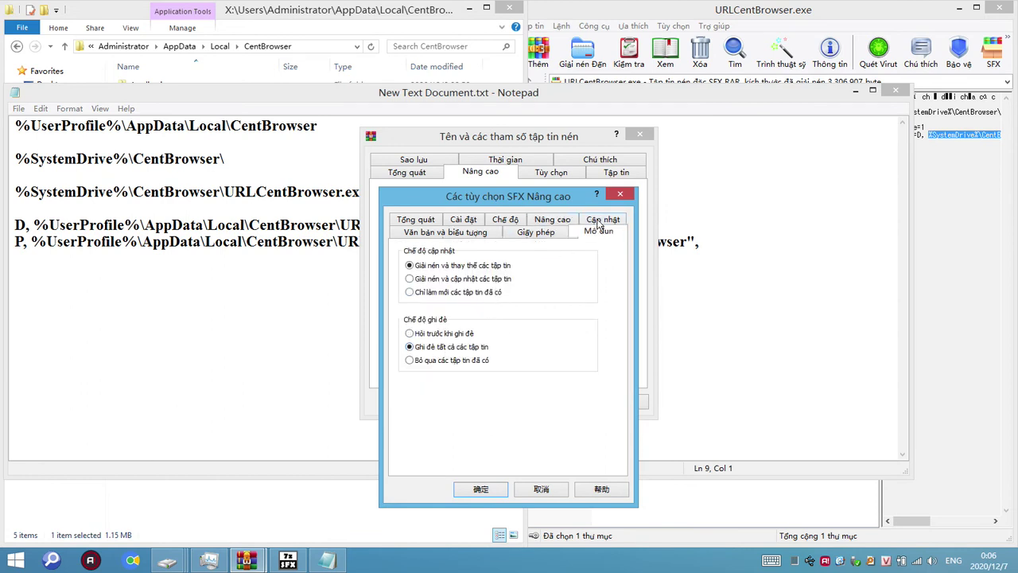
Step: Check the license, module, update, advanced, mode, setup and general SFX settings, and accept the advanced SFX options
{"action": "left_click", "coordinate": [541, 232]}
{"action": "left_click", "coordinate": [613, 233]}
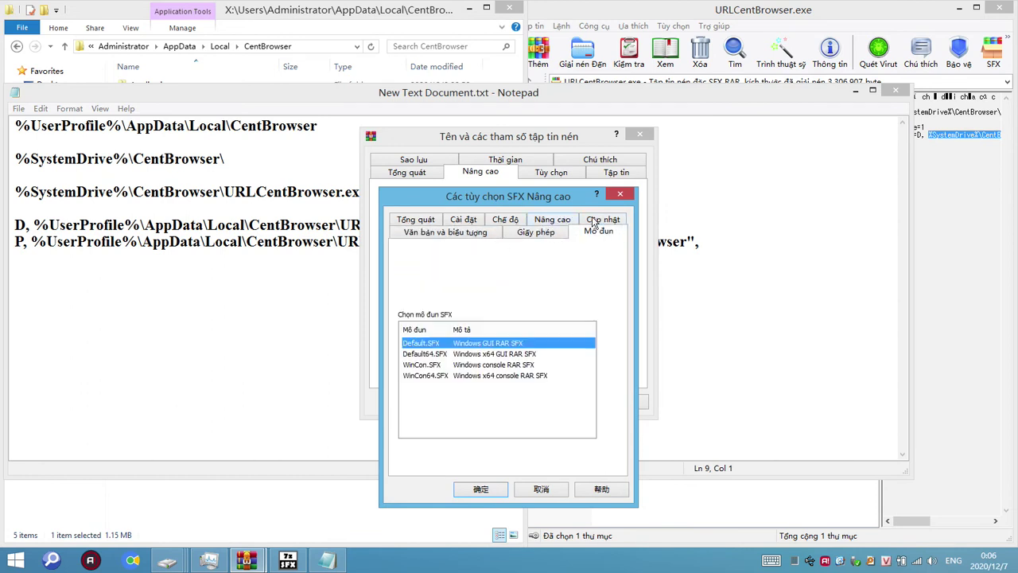
{"action": "left_click", "coordinate": [606, 221]}
{"action": "left_click", "coordinate": [556, 231]}
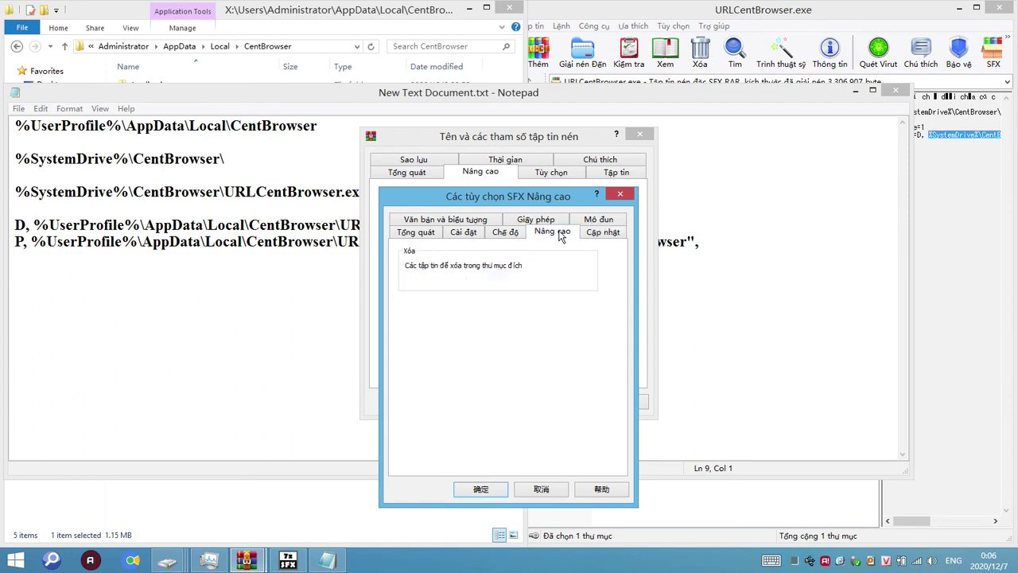
{"action": "left_click", "coordinate": [509, 233]}
{"action": "left_click", "coordinate": [548, 237]}
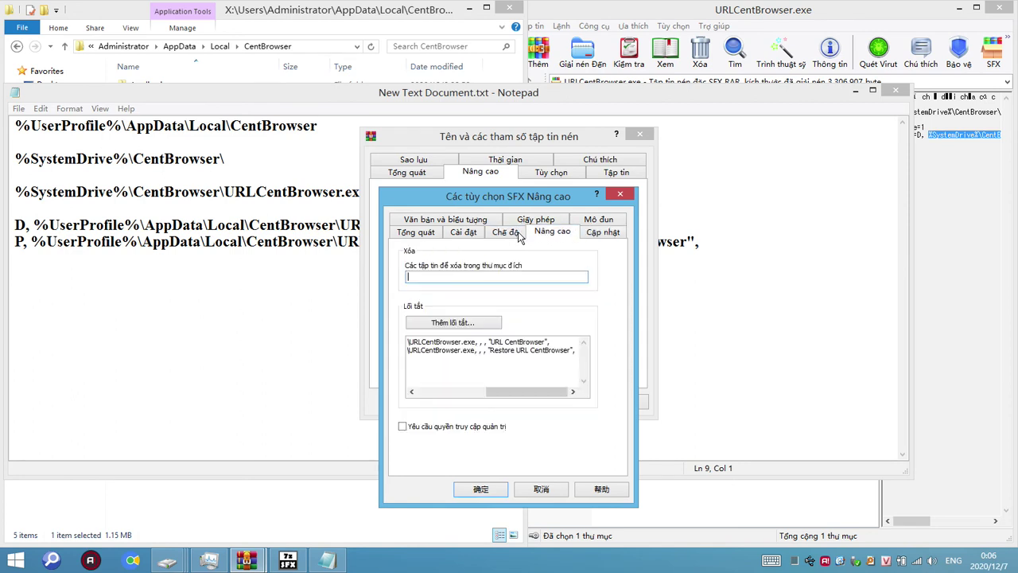
{"action": "left_click", "coordinate": [519, 237]}
{"action": "left_click", "coordinate": [466, 236]}
{"action": "left_click", "coordinate": [510, 237]}
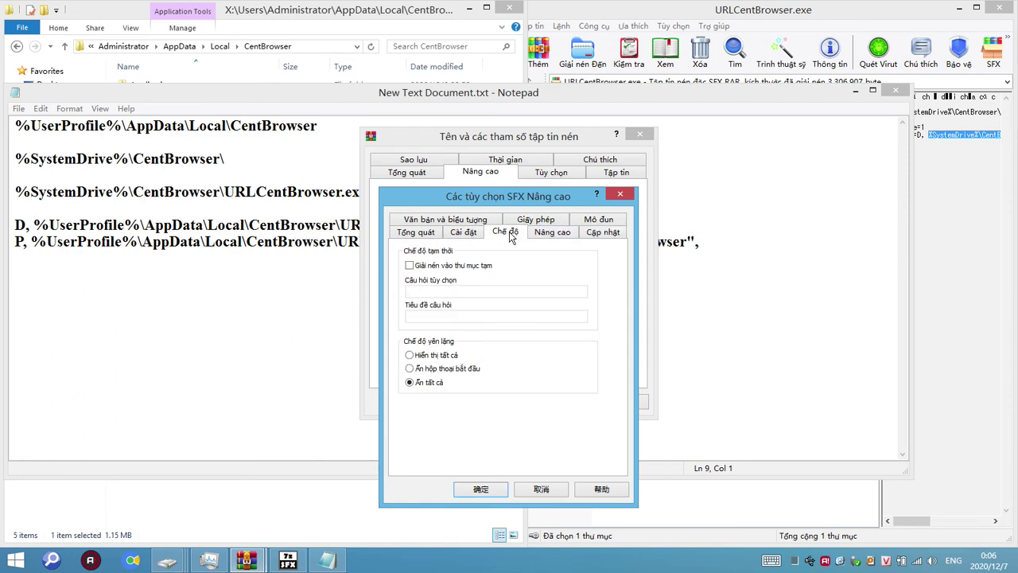
{"action": "left_click", "coordinate": [436, 236]}
{"action": "left_click", "coordinate": [494, 489]}
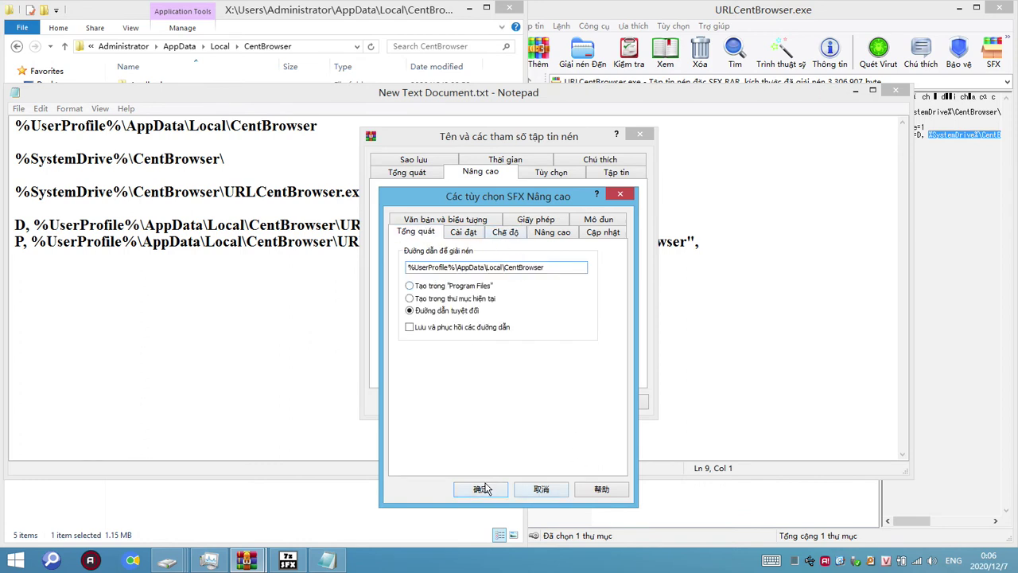
Step: Open the save location browser for the new archive and close the old URLCentBrowser.exe archive window
{"action": "left_click", "coordinate": [405, 174]}
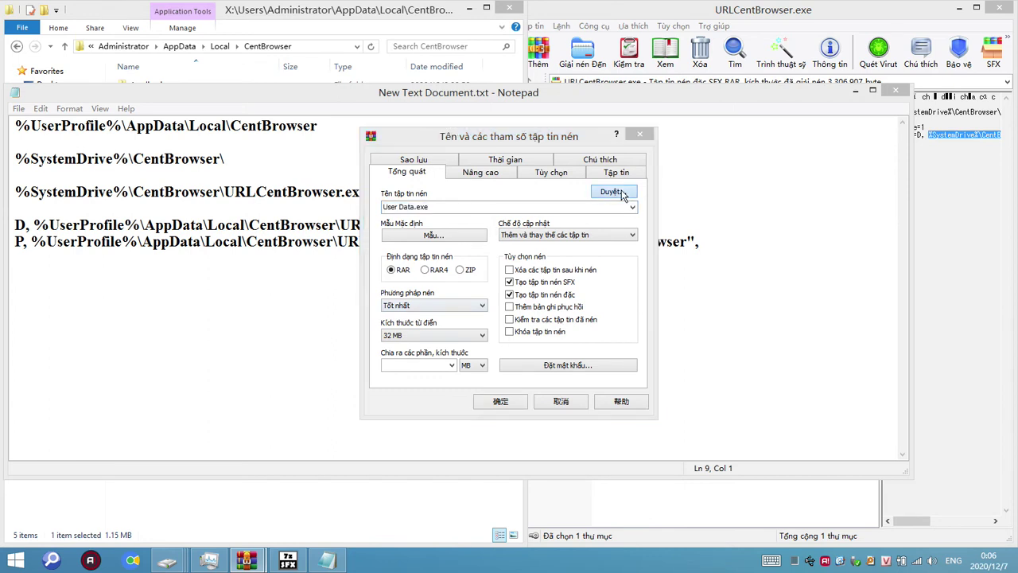
{"action": "left_click", "coordinate": [611, 192]}
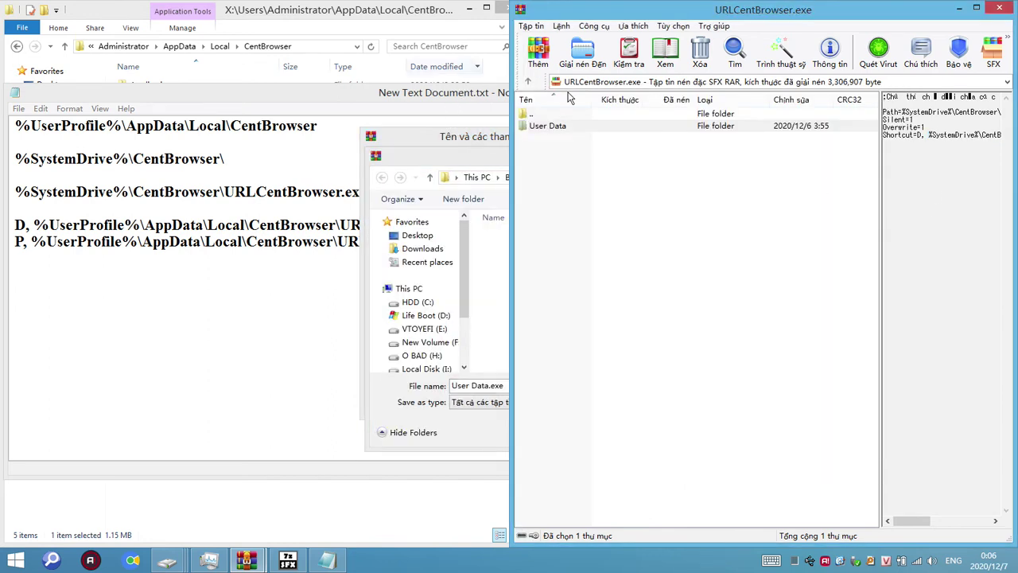
{"action": "left_click", "coordinate": [998, 7]}
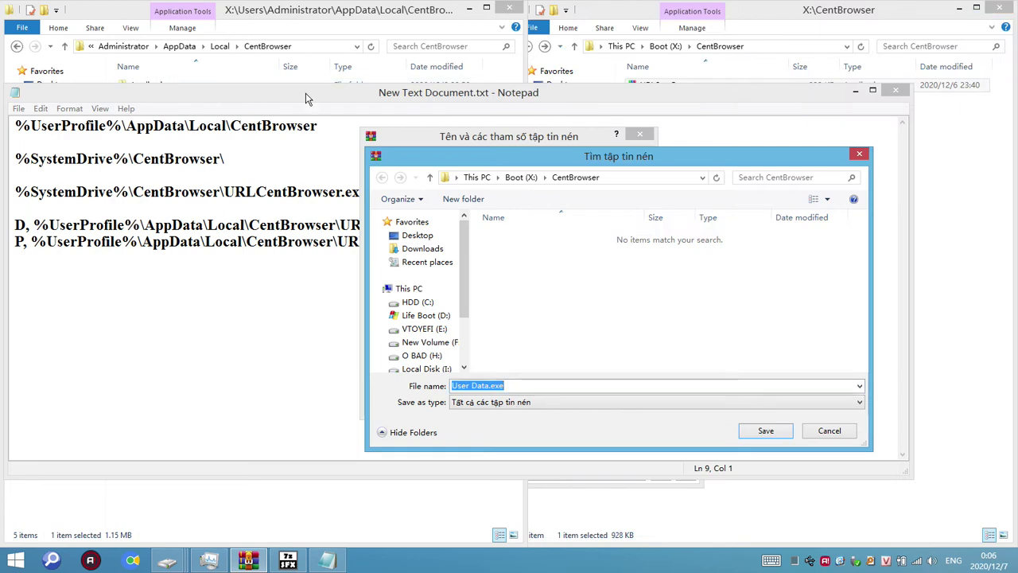
{"action": "left_click", "coordinate": [307, 96]}
{"action": "left_click", "coordinate": [341, 9]}
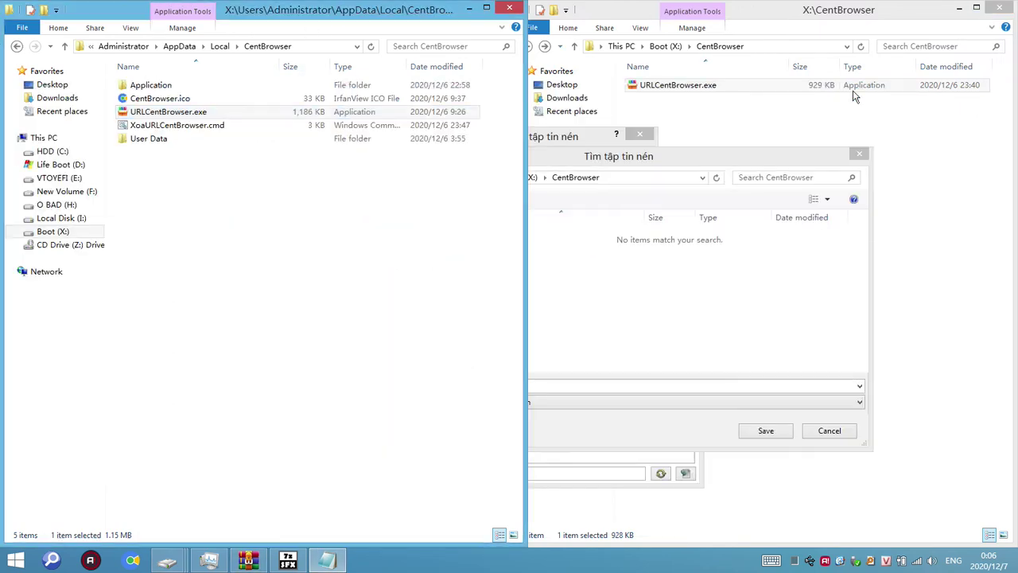
{"action": "left_click", "coordinate": [673, 291]}
{"action": "left_click", "coordinate": [314, 47]}
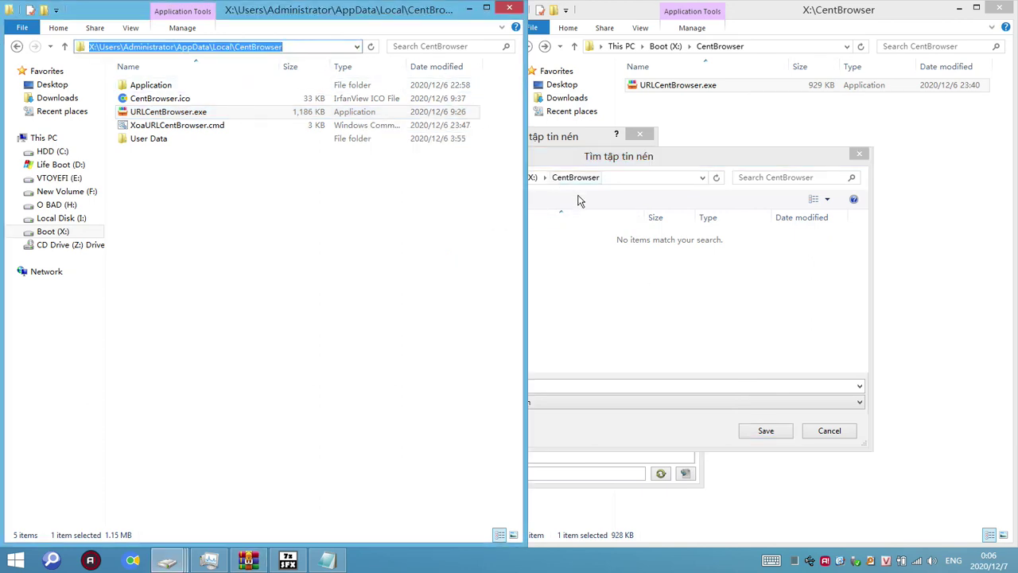
{"action": "left_click", "coordinate": [621, 309]}
Step: Copy %UserProfile%\AppData\Local\CentBrowser from Notepad and go to that folder in the archive save dialog
{"action": "left_click", "coordinate": [326, 560]}
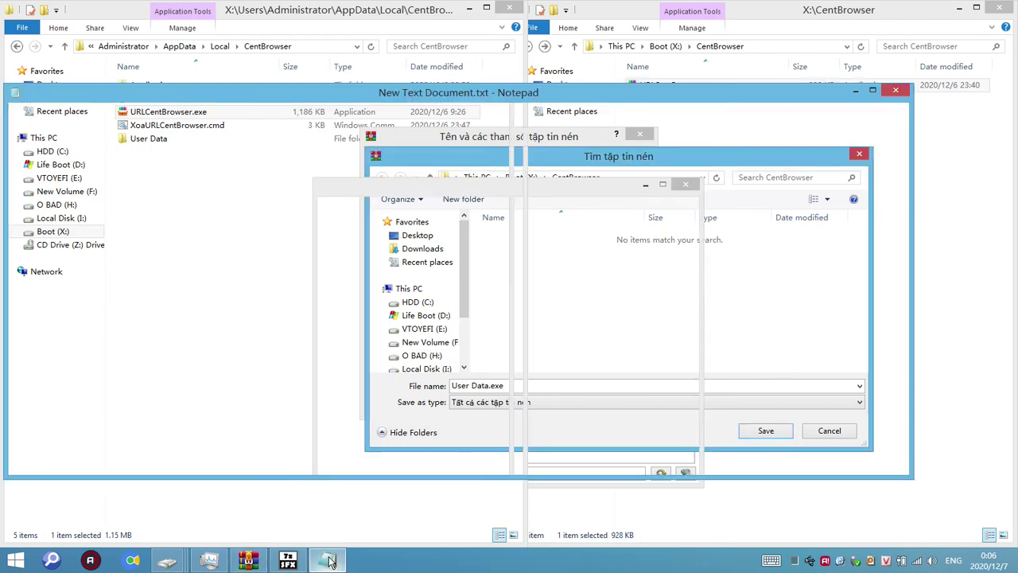
{"action": "left_click_drag", "start_coordinate": [318, 128], "coordinate": [6, 112]}
{"action": "key", "text": "ctrl+c"}
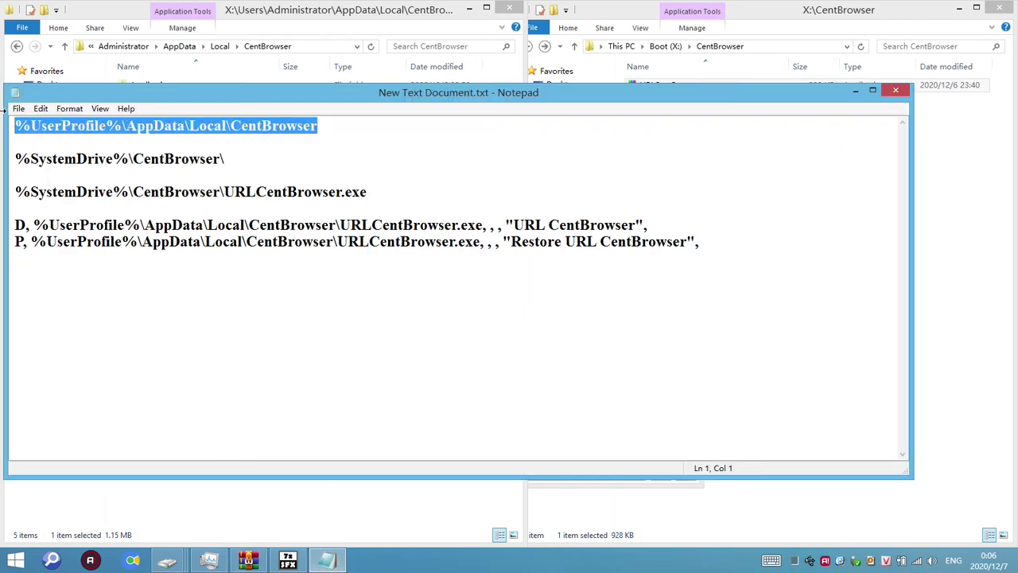
{"action": "left_click", "coordinate": [859, 85]}
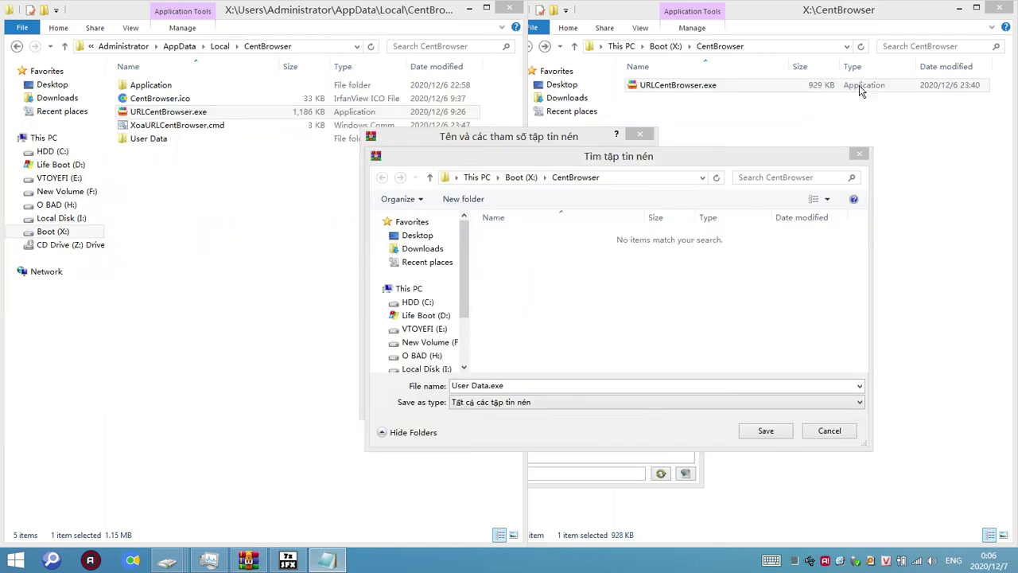
{"action": "left_click", "coordinate": [621, 178]}
{"action": "key", "text": "ctrl+v"}
{"action": "key", "text": "Return"}
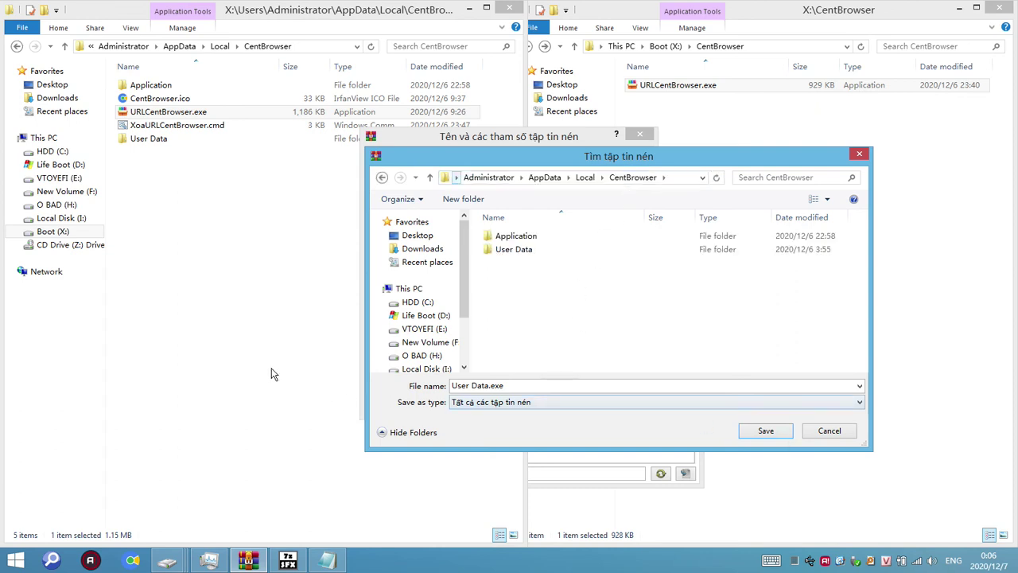
Step: Copy URLCentBrowser.exe from the end of the third path in Notepad, keeping the line intact, and minimize Notepad
{"action": "left_click", "coordinate": [326, 560]}
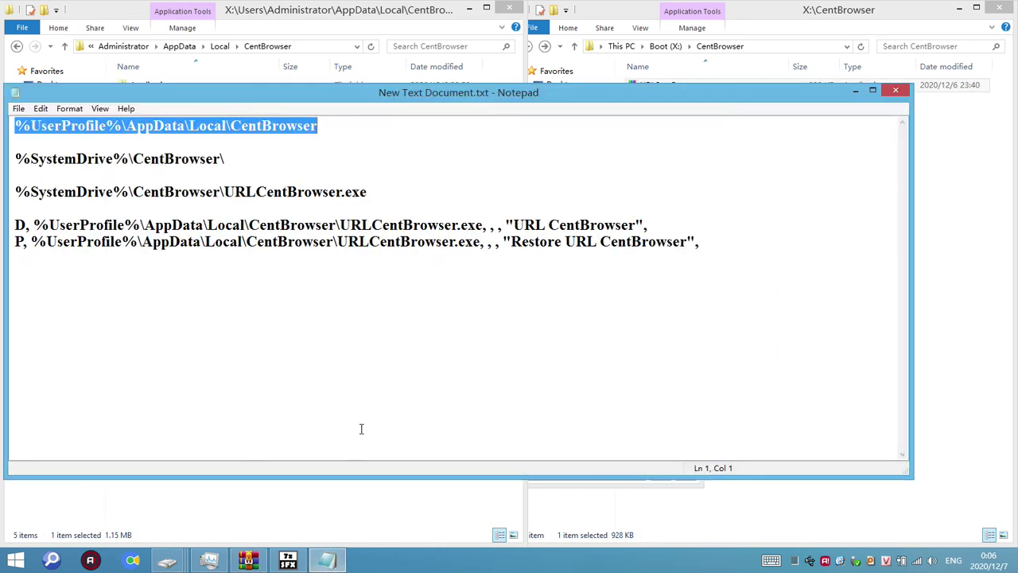
{"action": "left_click", "coordinate": [224, 192]}
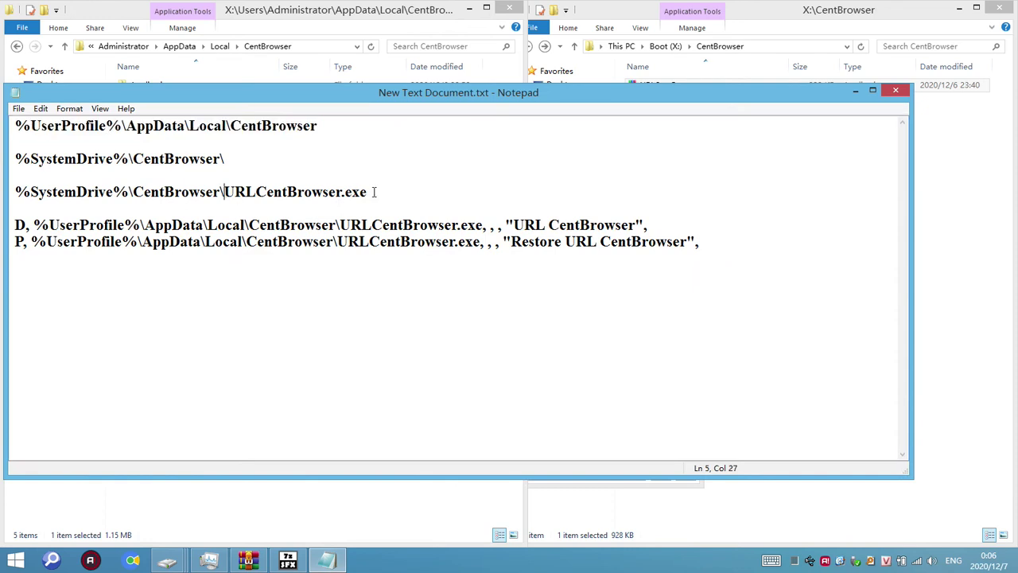
{"action": "left_click", "coordinate": [376, 192], "text": "shift"}
{"action": "key", "text": "ctrl+x"}
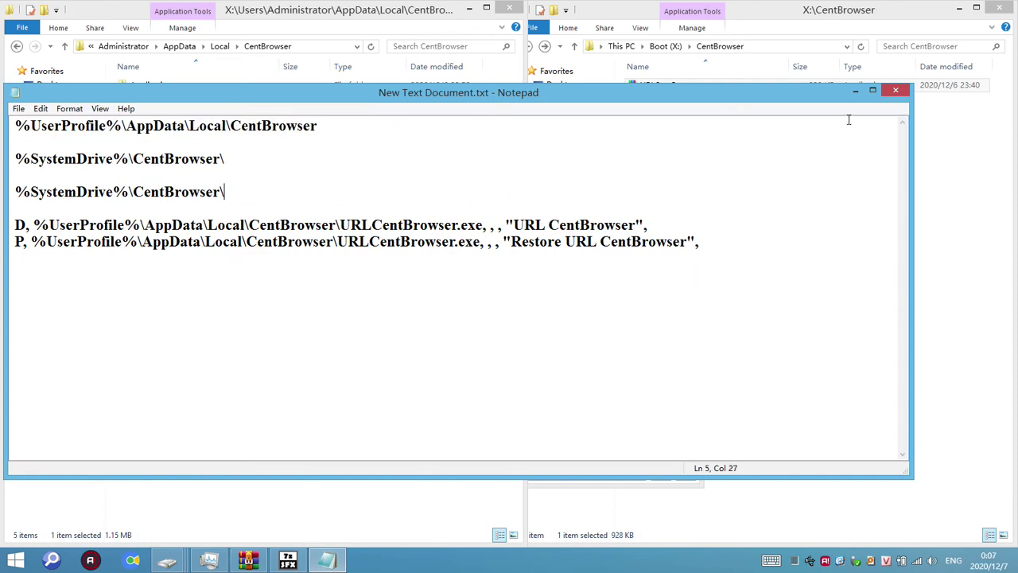
{"action": "key", "text": "ctrl+v"}
{"action": "left_click", "coordinate": [855, 90]}
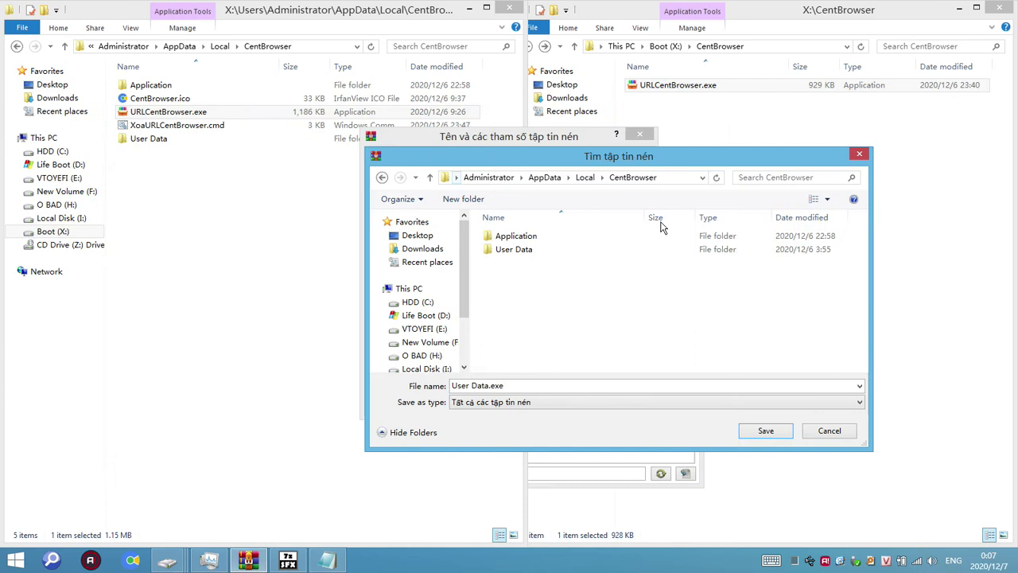
Step: Replace the archive file name with URLCentBrowser.exe and create the SFX archive
{"action": "triple_click", "coordinate": [533, 385]}
{"action": "key", "text": "ctrl+v"}
{"action": "left_click", "coordinate": [763, 431]}
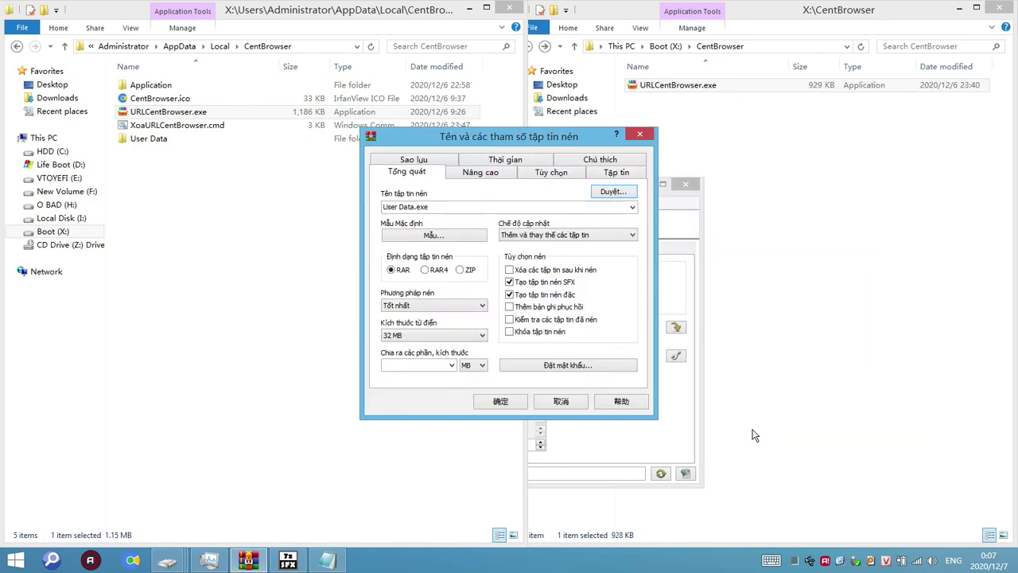
{"action": "left_click", "coordinate": [502, 402]}
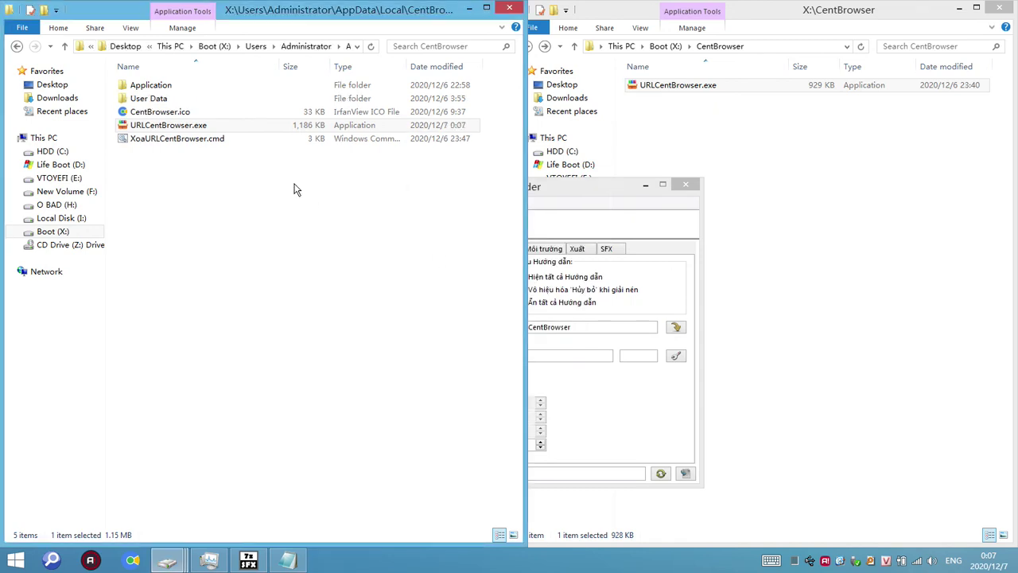
{"action": "left_click", "coordinate": [201, 126]}
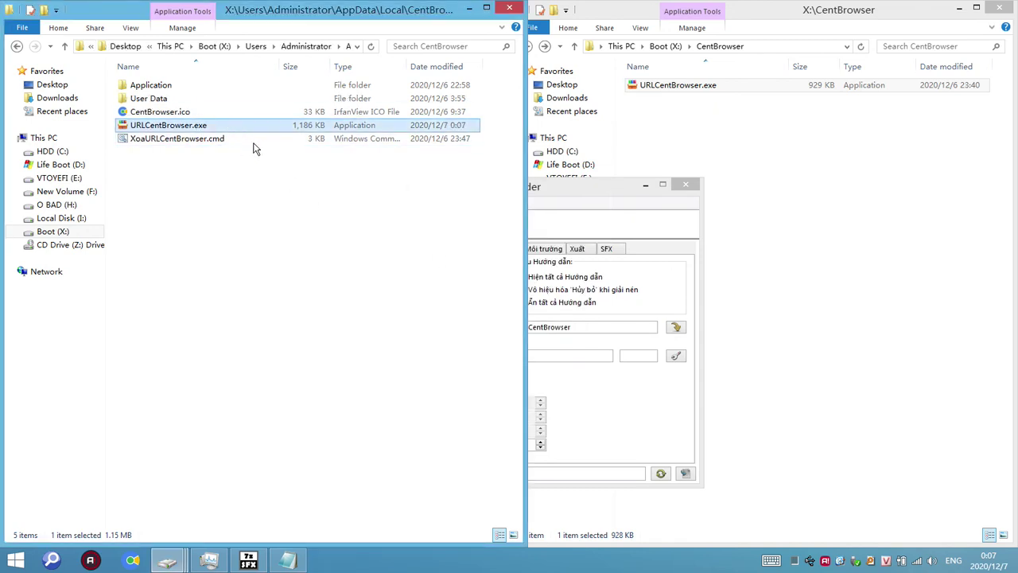
{"action": "left_click", "coordinate": [454, 137]}
{"action": "left_click", "coordinate": [462, 126]}
{"action": "left_click", "coordinate": [179, 167]}
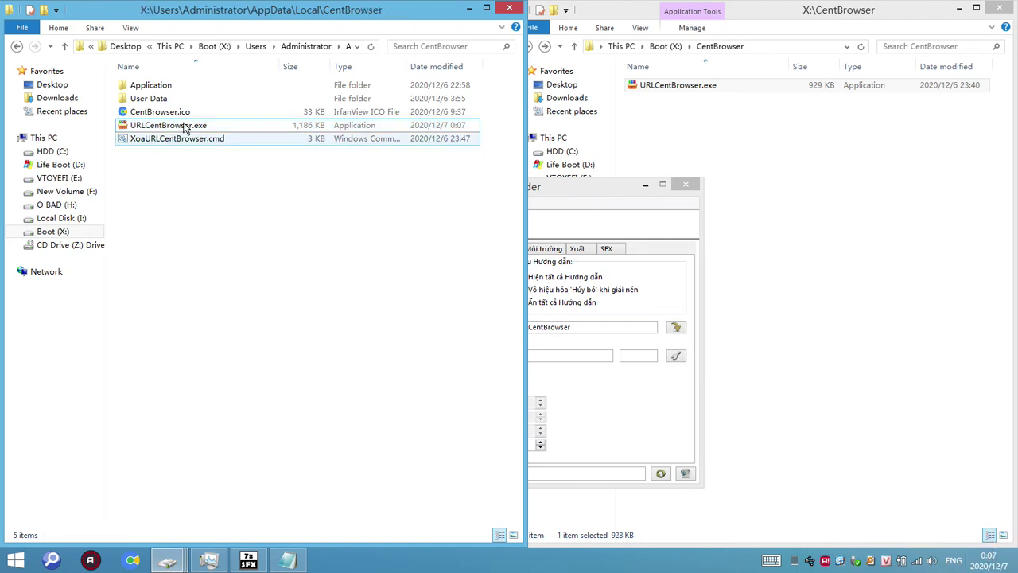
{"action": "left_click", "coordinate": [181, 124]}
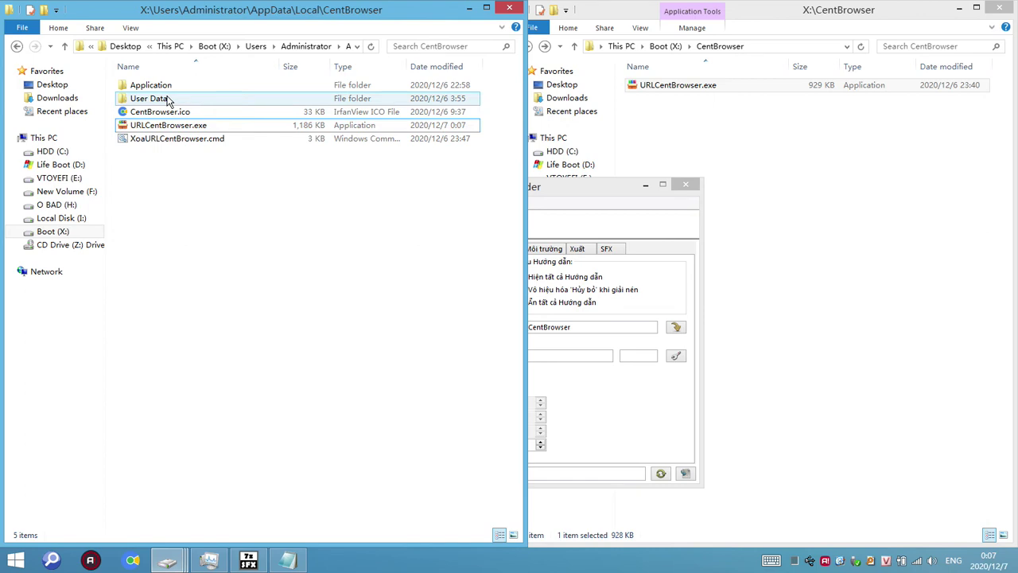
Step: Permanently delete the User Data folder from the AppData\Local\CentBrowser folder
{"action": "left_click", "coordinate": [168, 98]}
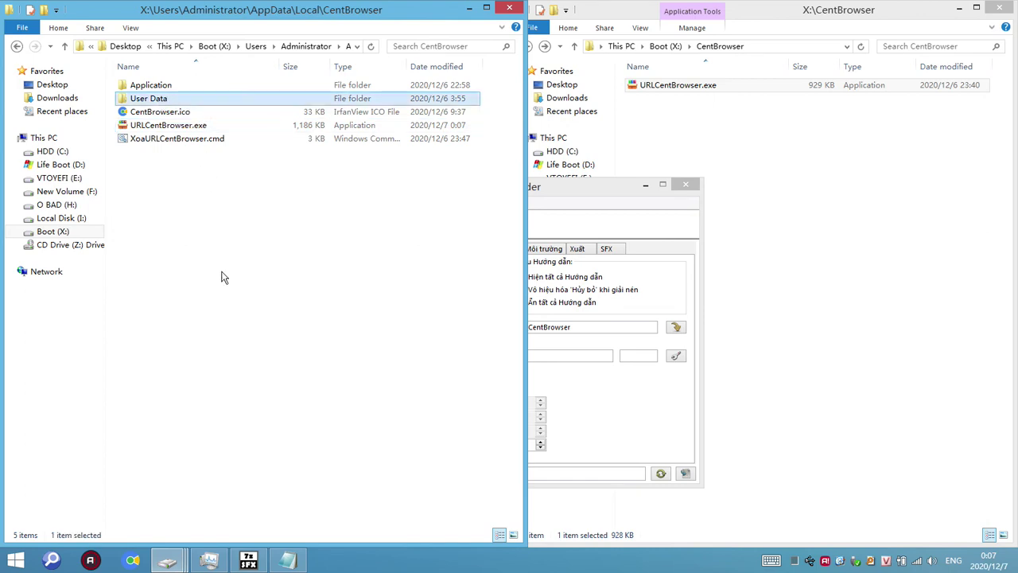
{"action": "key", "text": "shift+Delete"}
{"action": "key", "text": "Return"}
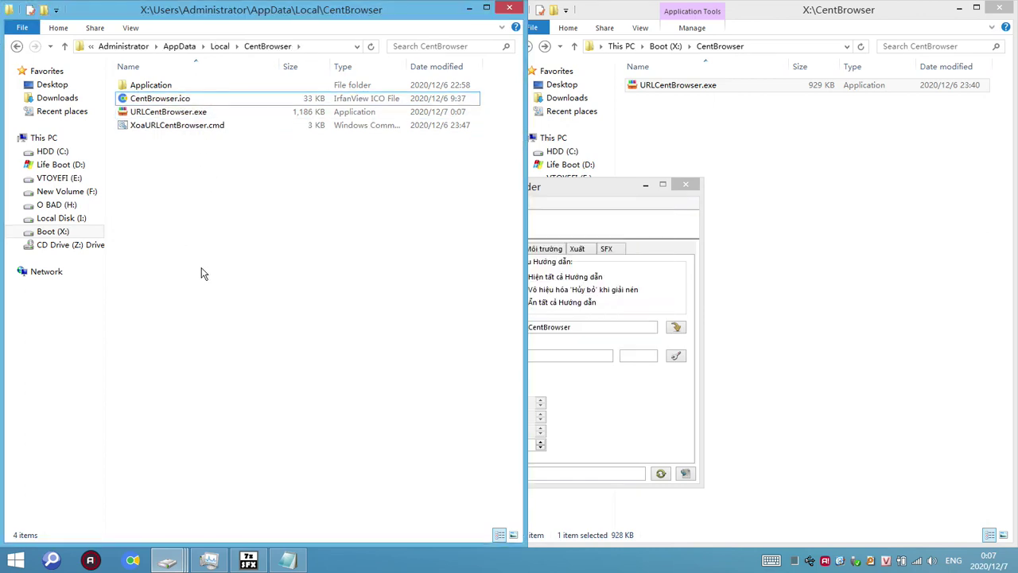
Step: Select all four remaining items in the CentBrowser folder and open the 7-Zip add-to-archive settings for them
{"action": "left_click_drag", "start_coordinate": [256, 154], "coordinate": [148, 84]}
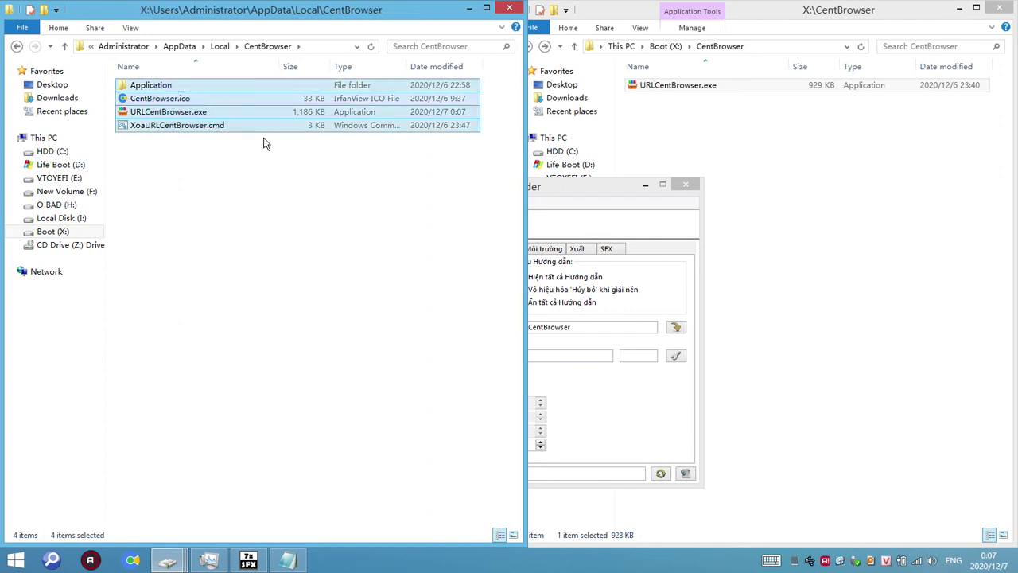
{"action": "right_click", "coordinate": [209, 103]}
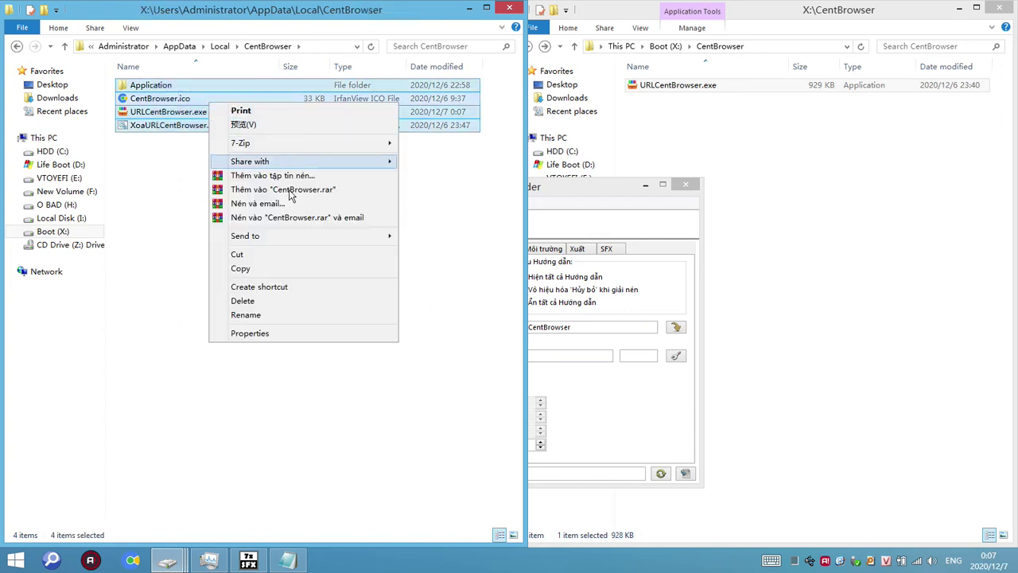
{"action": "mouse_move", "coordinate": [326, 143]}
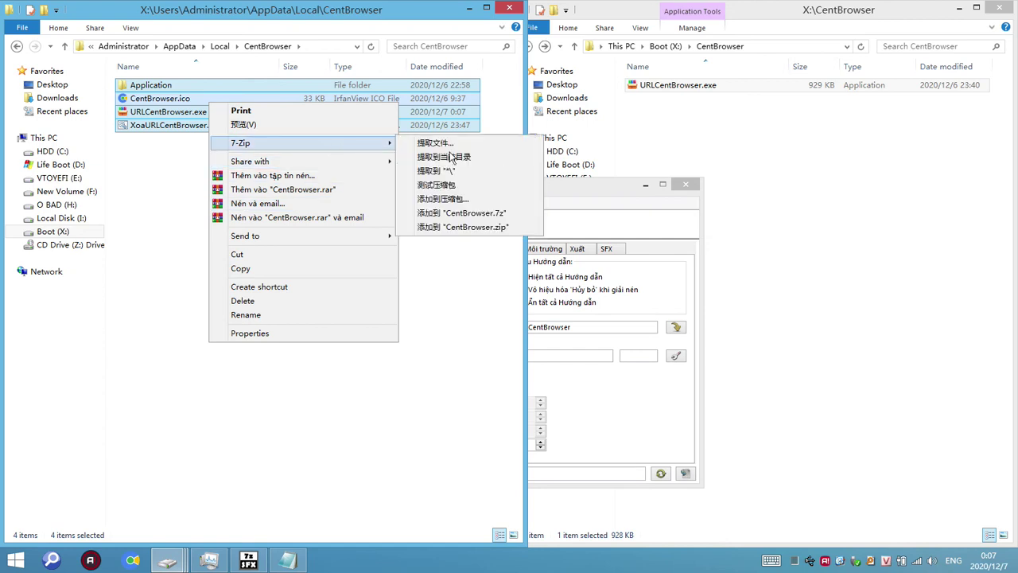
{"action": "left_click", "coordinate": [461, 198]}
Step: Compress the items into CentBrowser.7z in 7z format at the ultra compression level, and move the progress window aside
{"action": "left_click", "coordinate": [485, 158]}
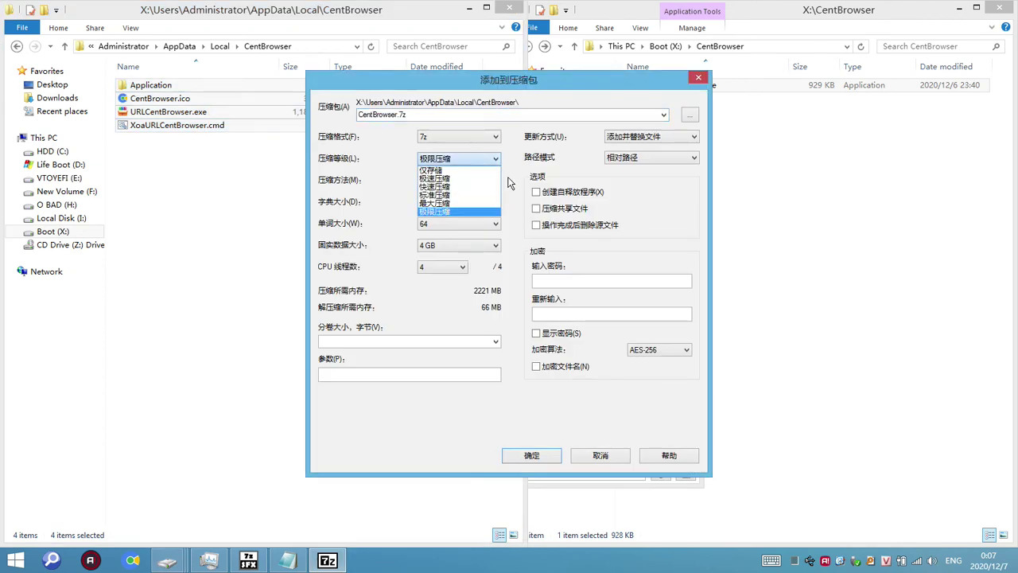
{"action": "left_click", "coordinate": [488, 159]}
{"action": "left_click", "coordinate": [491, 163]}
{"action": "left_click", "coordinate": [533, 188]}
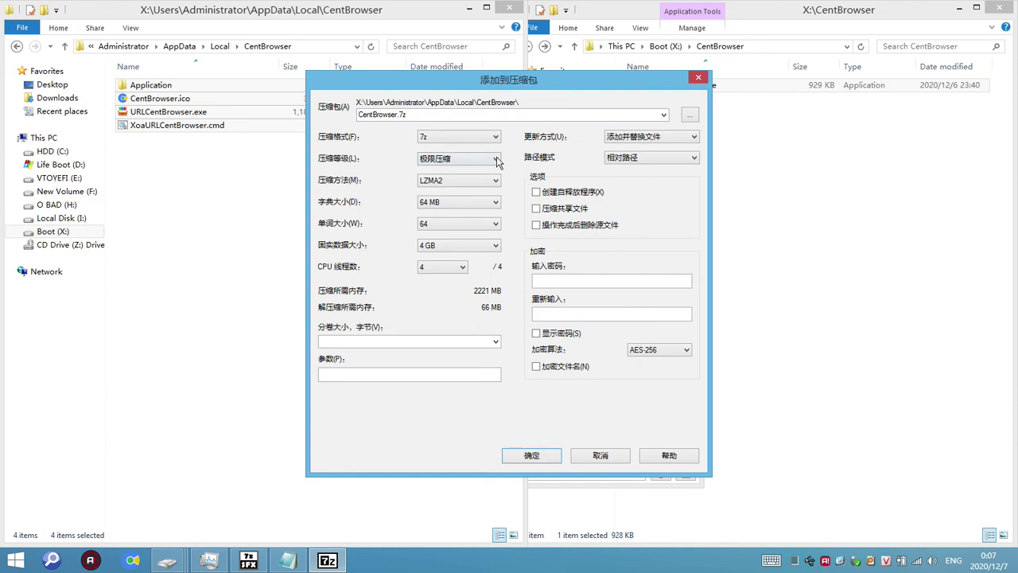
{"action": "left_click", "coordinate": [499, 162]}
{"action": "left_click", "coordinate": [529, 186]}
{"action": "left_click", "coordinate": [531, 456]}
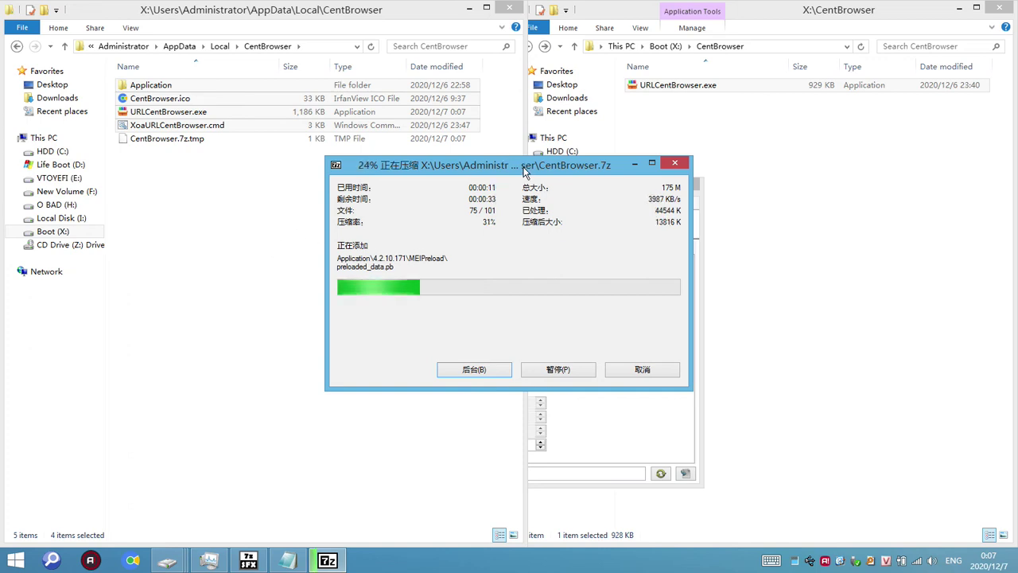
{"action": "left_click_drag", "start_coordinate": [524, 165], "coordinate": [327, 236]}
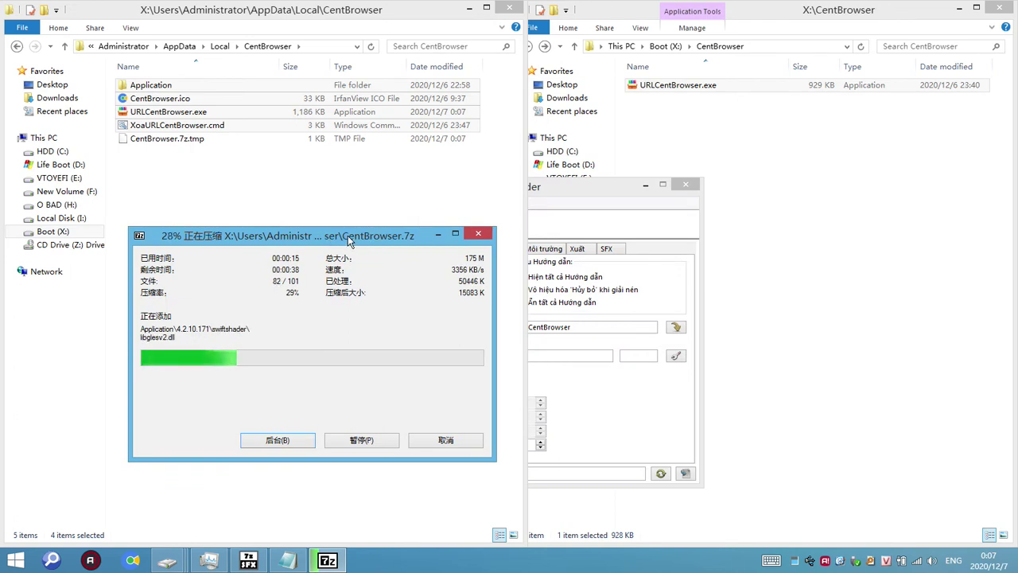
{"action": "left_click", "coordinate": [588, 198]}
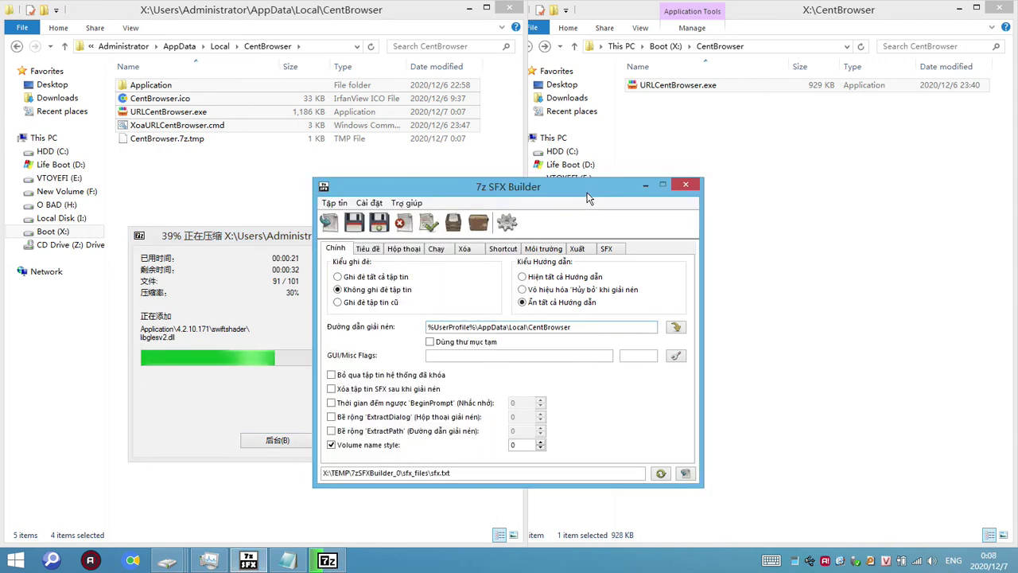
{"action": "left_click", "coordinate": [645, 185]}
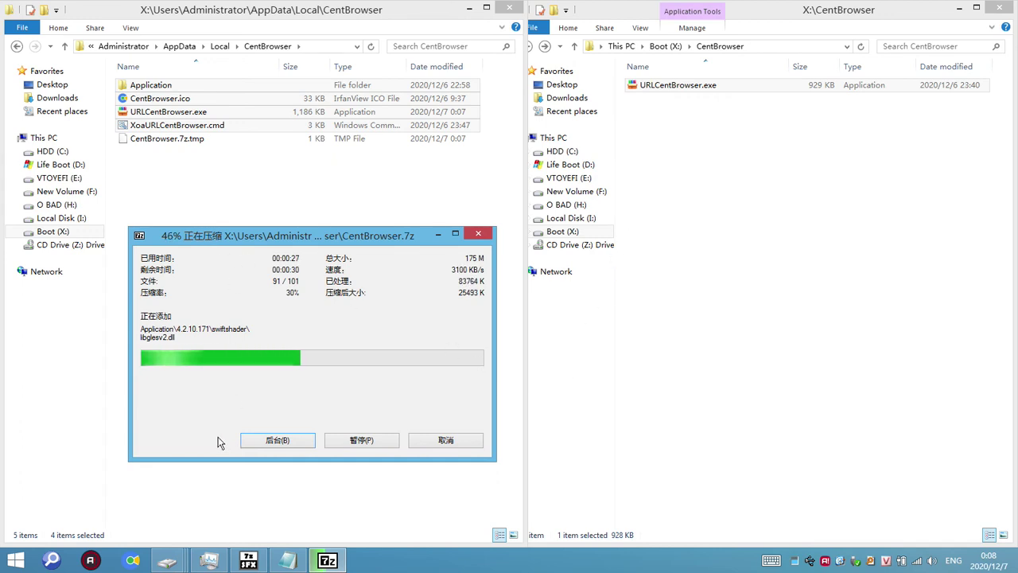
{"action": "key", "text": "super+e"}
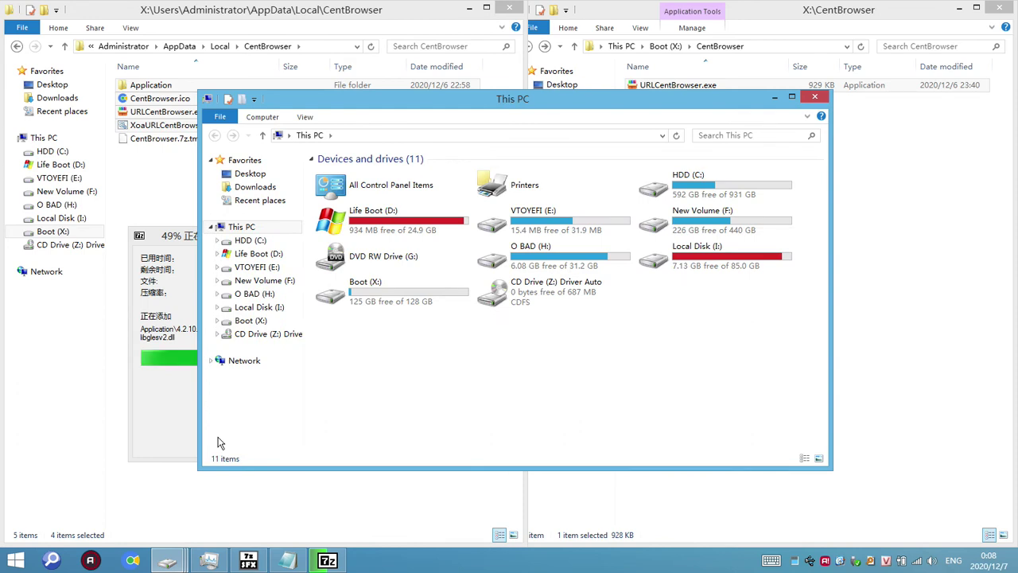
Step: Open the Registry Editor by running the regedit command
{"action": "key", "text": "super+r"}
{"action": "type", "text": "re"}
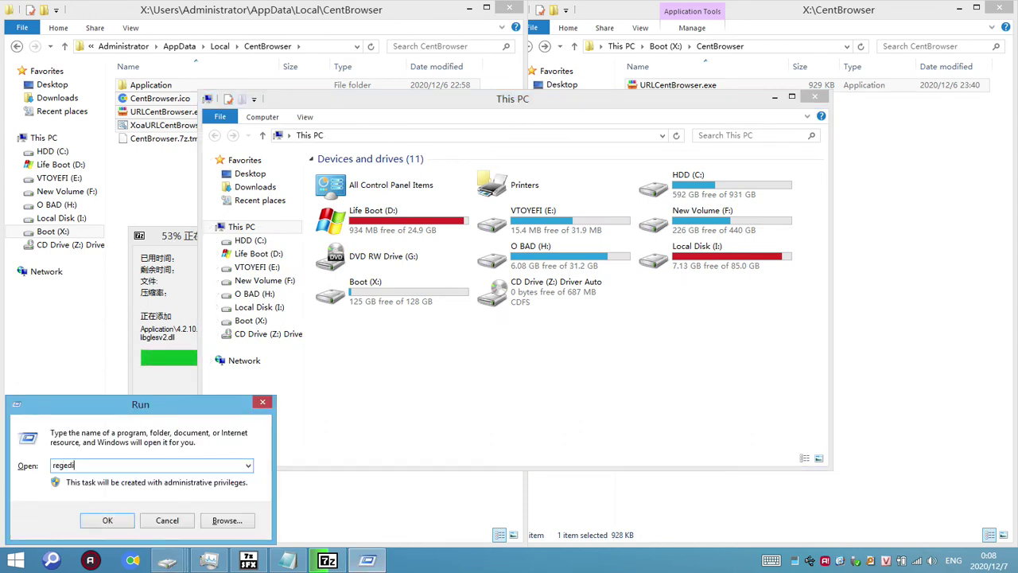
{"action": "type", "text": "gedit"}
{"action": "key", "text": "Return"}
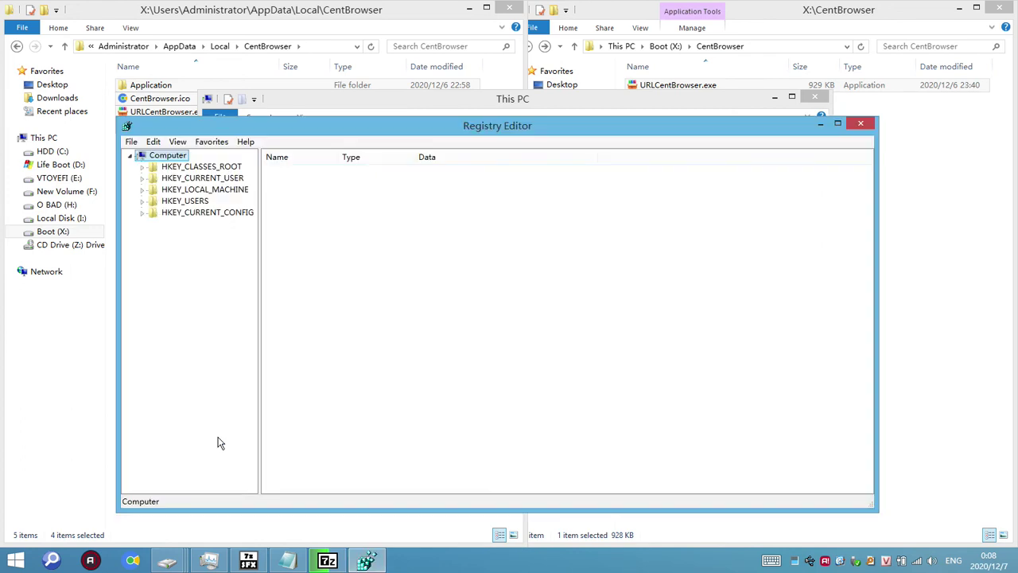
Step: Examine the subkeys of the registry root keys and HKEY_CURRENT_USER\Software, close the Registry Editor and minimise the This PC window
{"action": "left_click", "coordinate": [144, 167]}
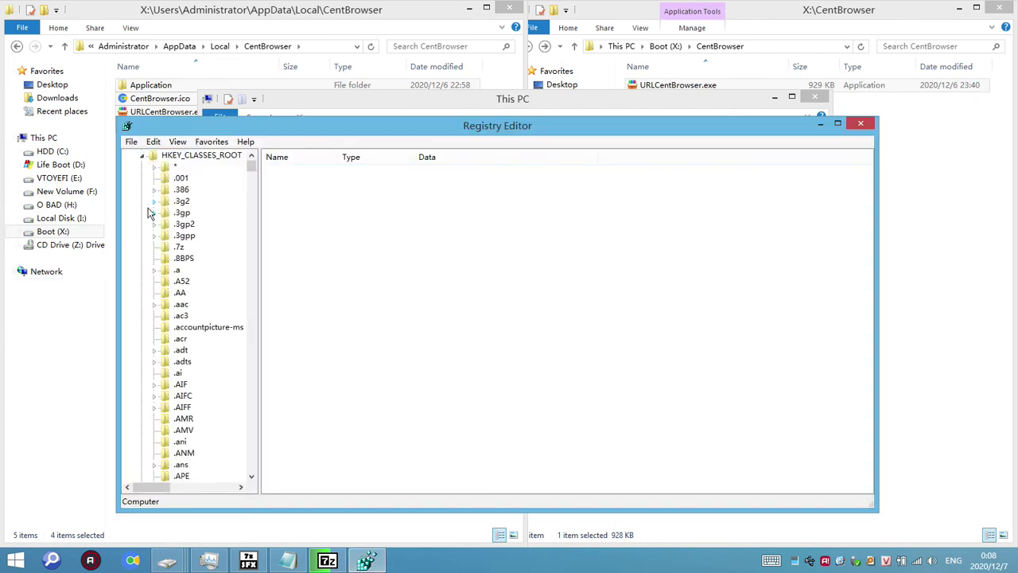
{"action": "left_click", "coordinate": [142, 155]}
{"action": "left_click", "coordinate": [143, 178]}
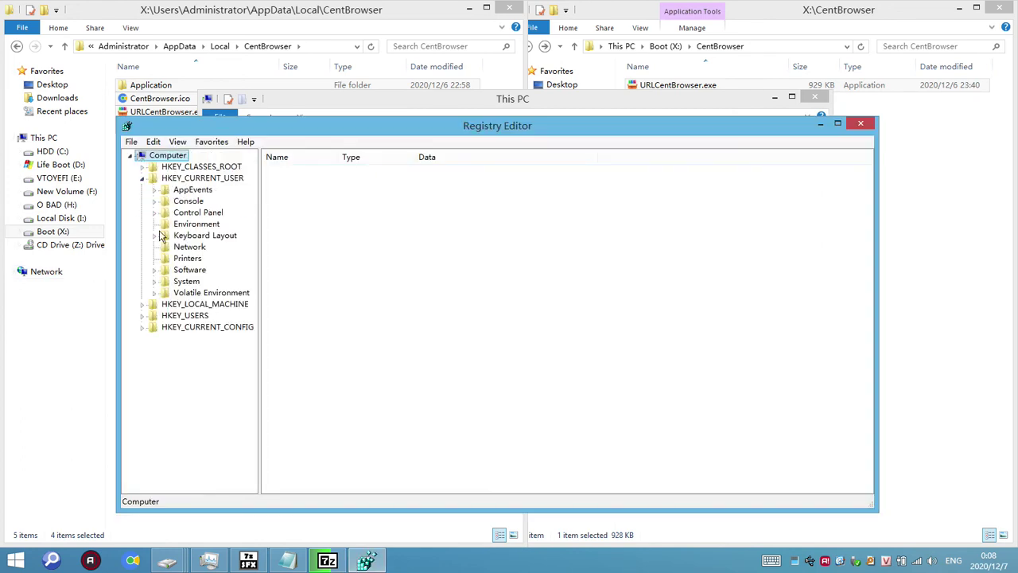
{"action": "left_click", "coordinate": [142, 305]}
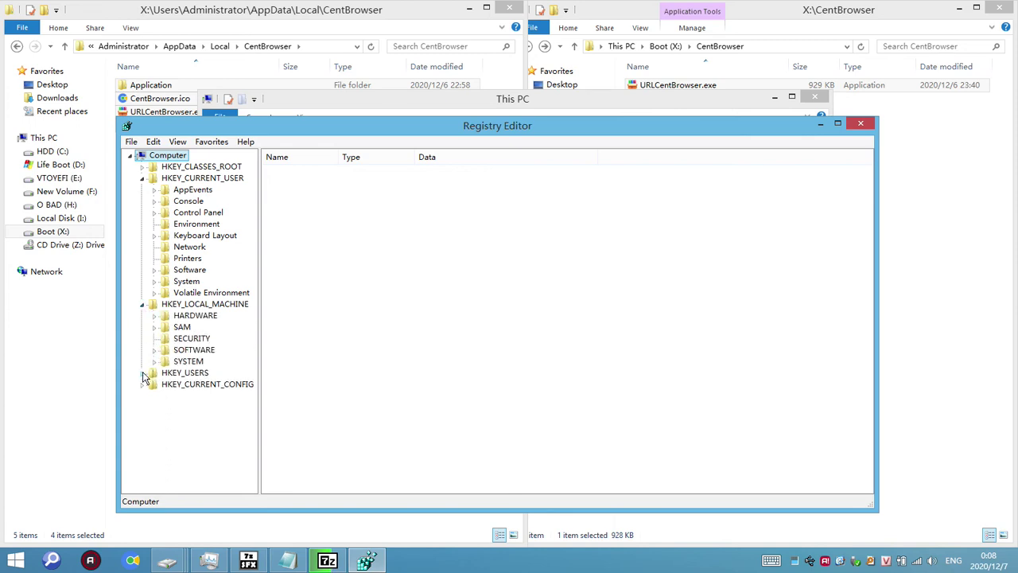
{"action": "left_click", "coordinate": [143, 373]}
{"action": "left_click", "coordinate": [143, 441]}
{"action": "left_click", "coordinate": [195, 236]}
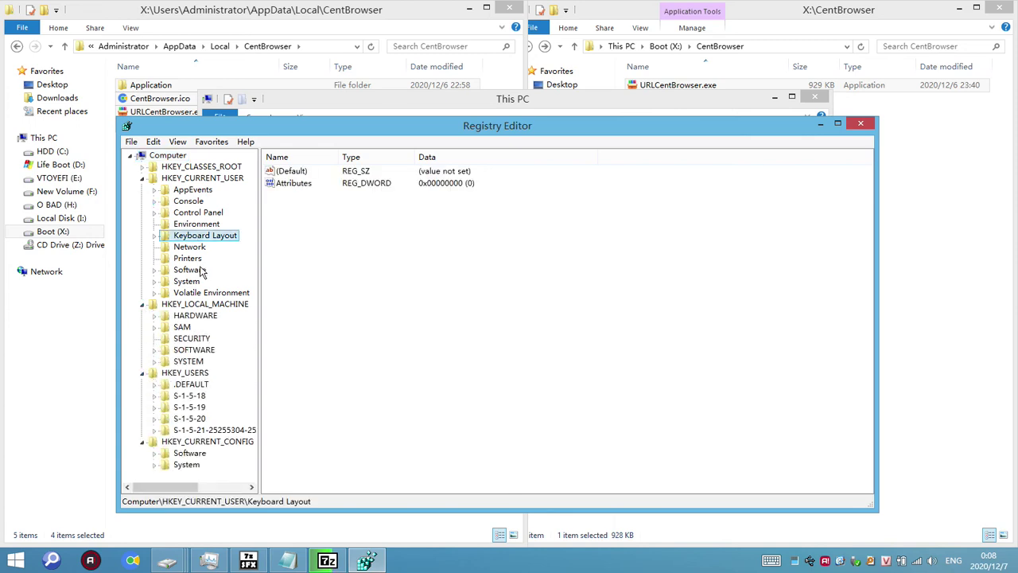
{"action": "left_click", "coordinate": [186, 270]}
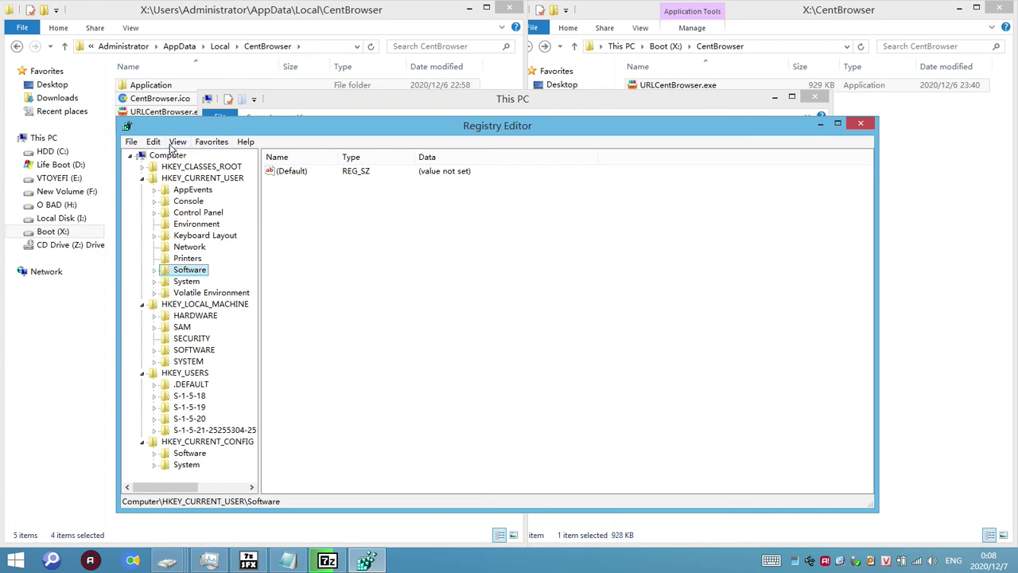
{"action": "key", "text": "ctrl+f"}
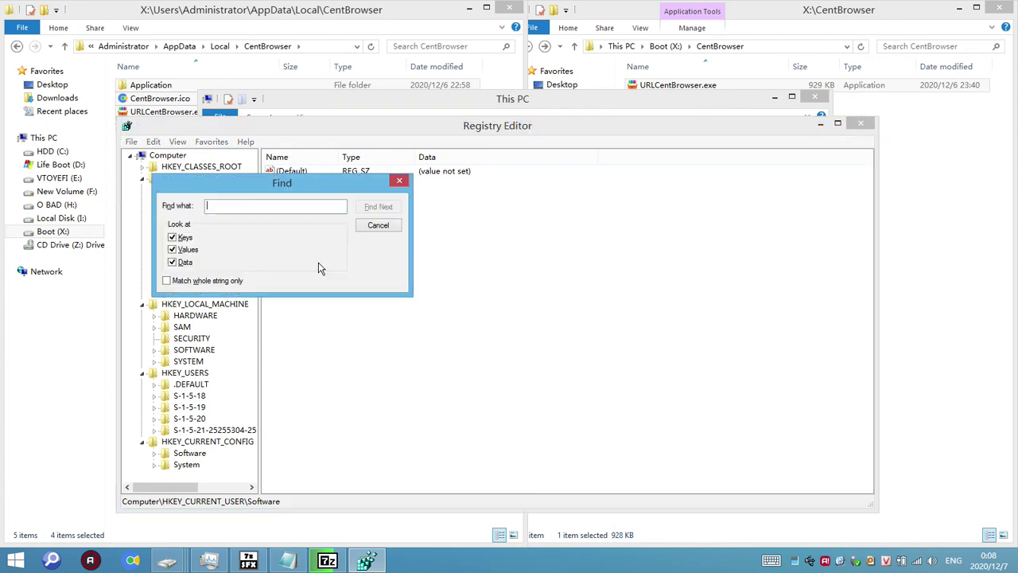
{"action": "left_click", "coordinate": [374, 225]}
{"action": "left_click", "coordinate": [870, 125]}
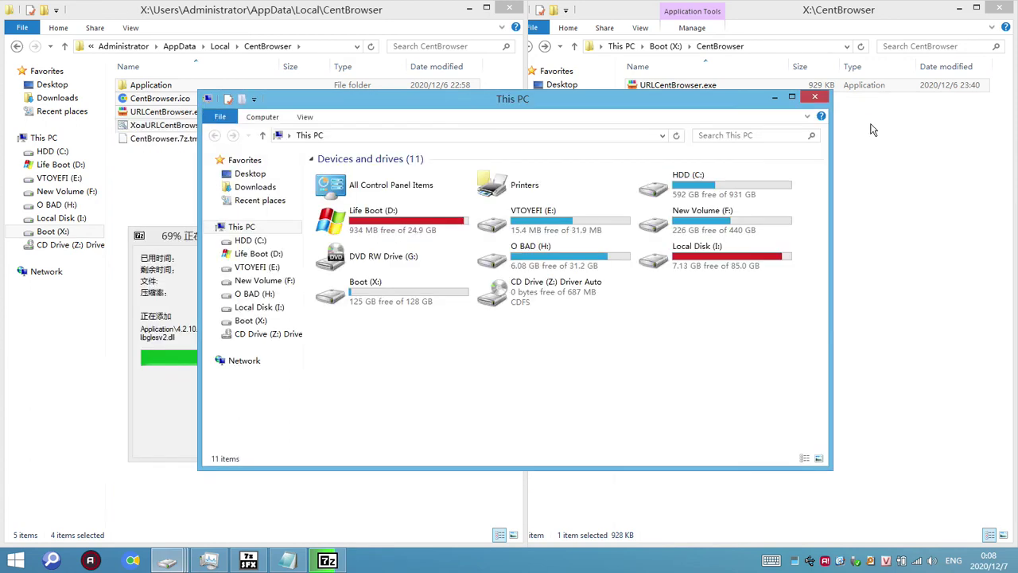
{"action": "left_click", "coordinate": [776, 104]}
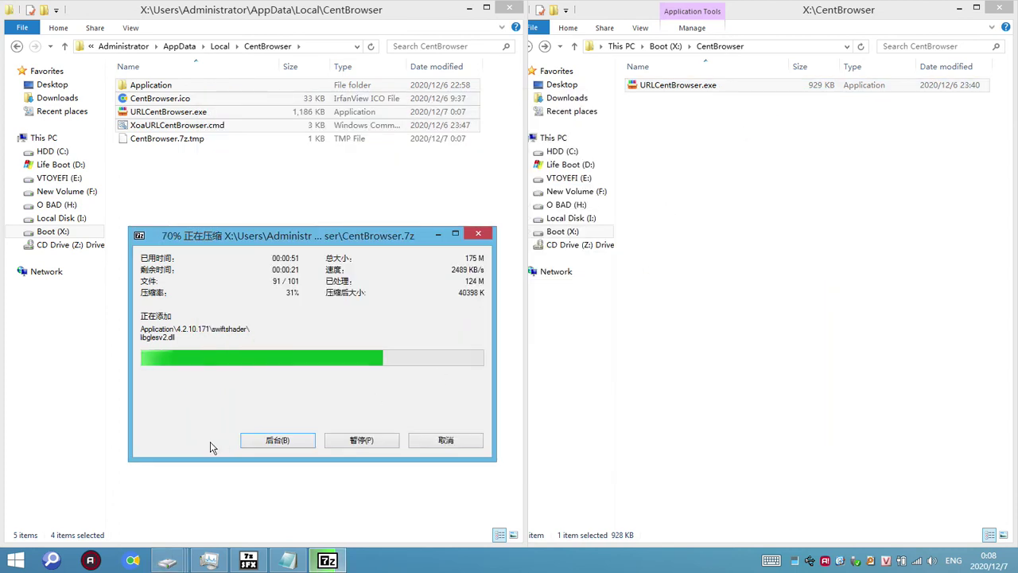
{"action": "left_click_drag", "start_coordinate": [305, 240], "coordinate": [299, 181]}
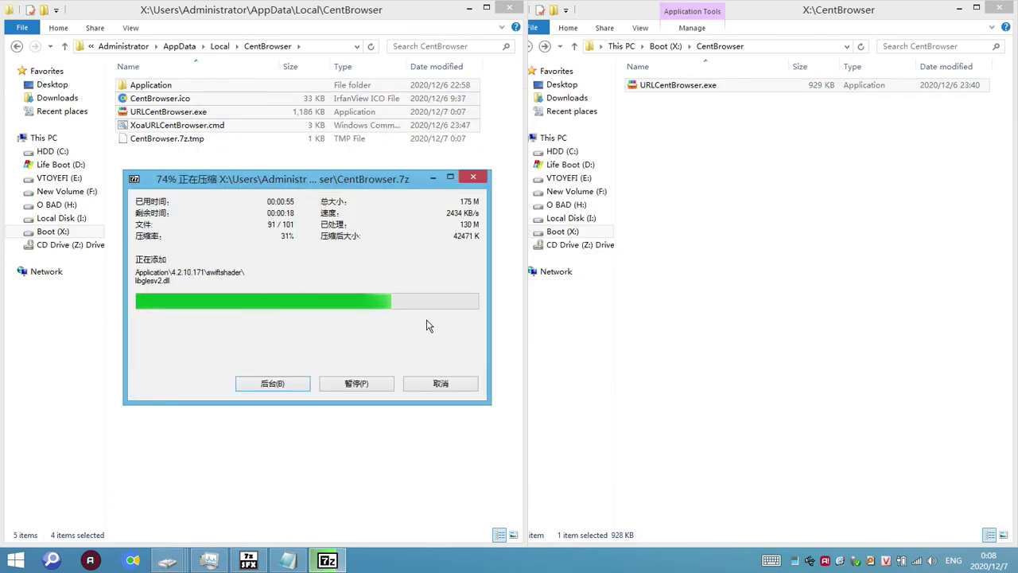
{"action": "left_click_drag", "start_coordinate": [291, 187], "coordinate": [307, 178]}
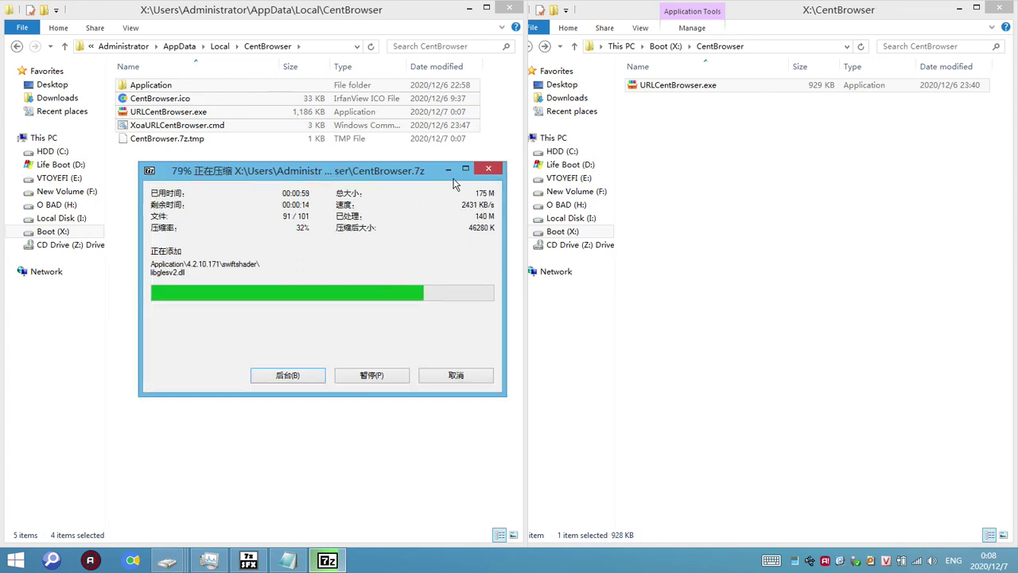
{"action": "left_click_drag", "start_coordinate": [523, 186], "coordinate": [506, 188]}
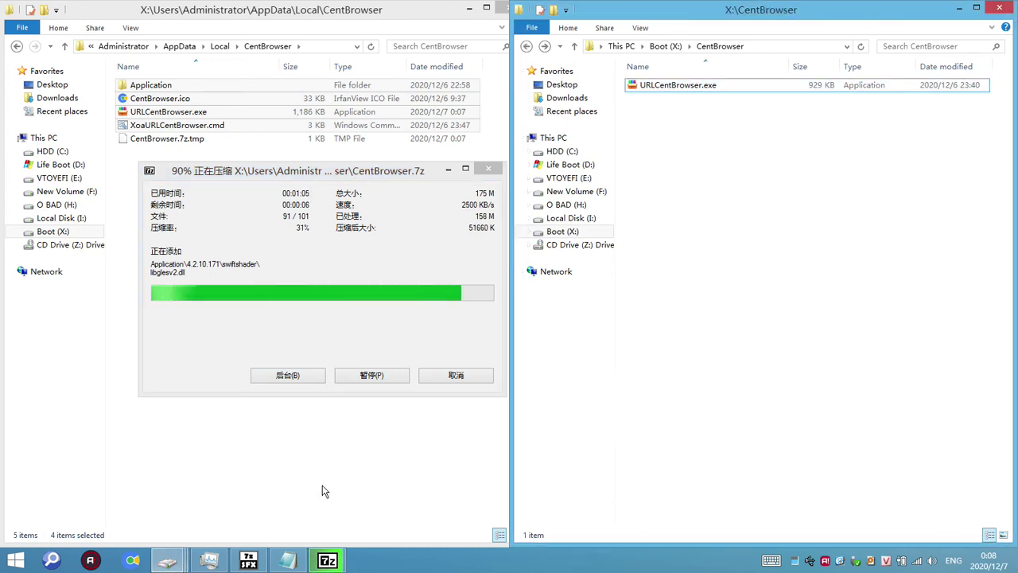
Step: Move the 7z SFX Builder window aside and check the finished CentBrowser.7z in the AppData\Local\CentBrowser folder
{"action": "left_click", "coordinate": [248, 561]}
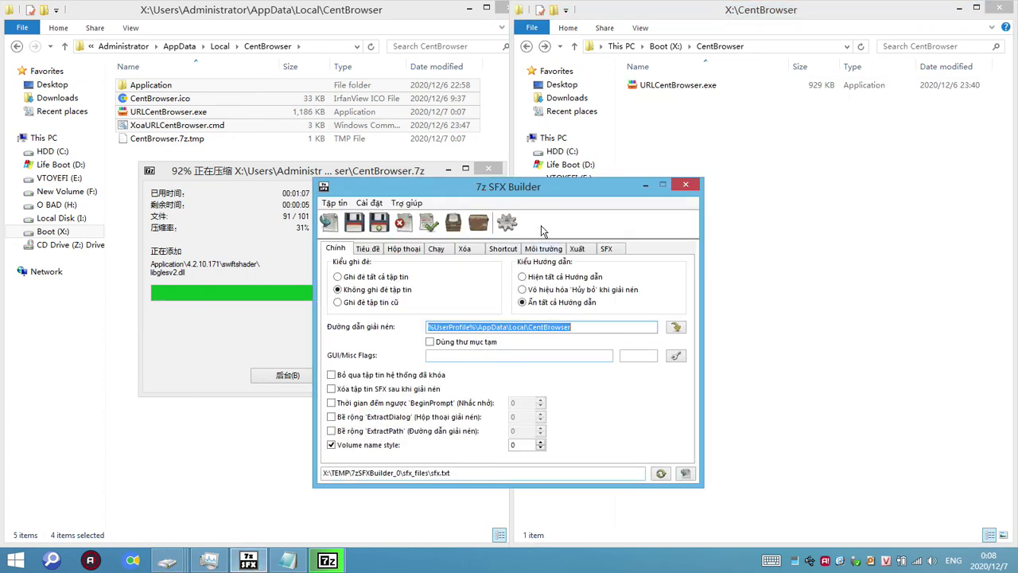
{"action": "left_click_drag", "start_coordinate": [460, 185], "coordinate": [435, 175]}
{"action": "left_click", "coordinate": [189, 161]}
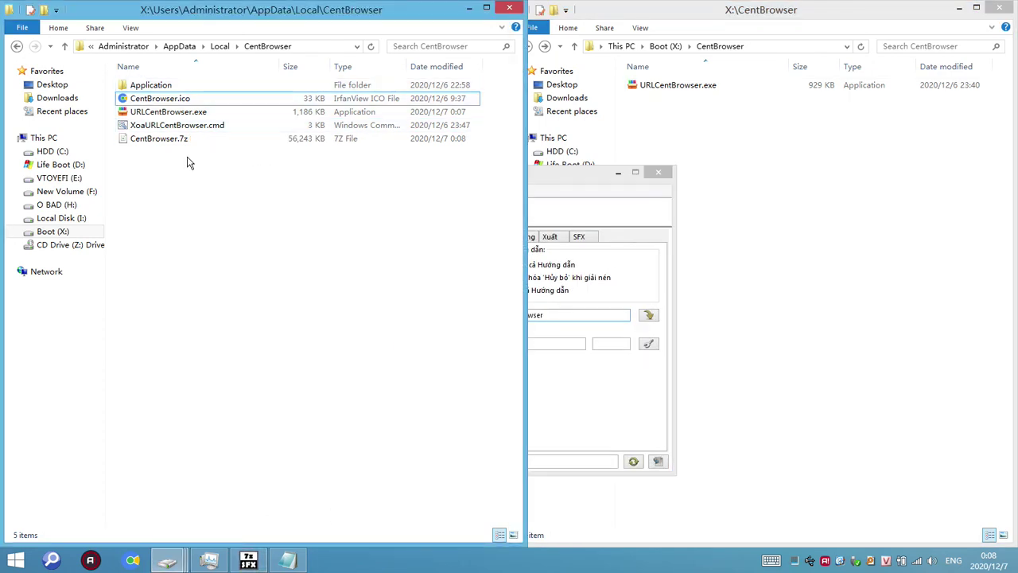
{"action": "left_click", "coordinate": [181, 142]}
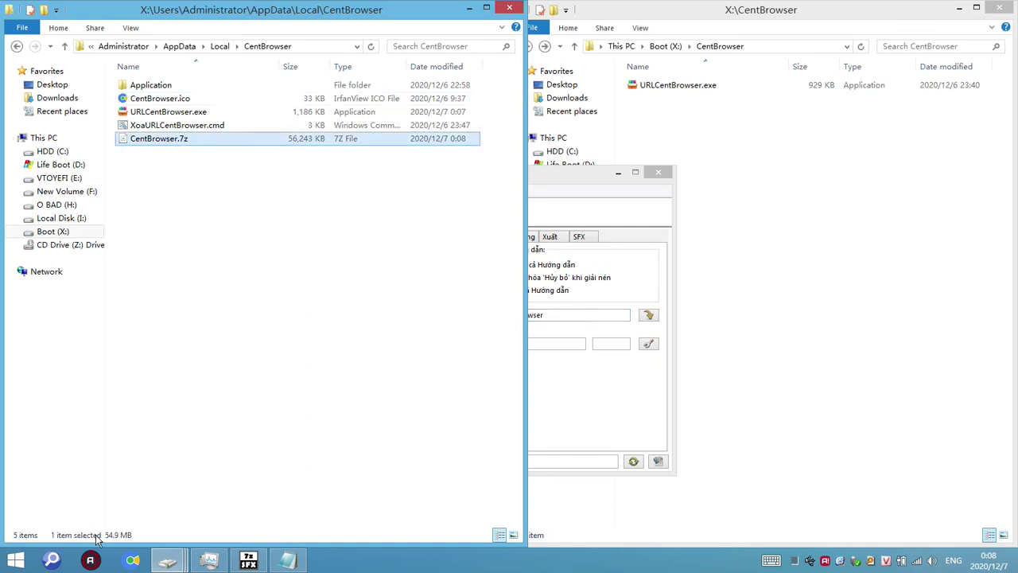
{"action": "left_click", "coordinate": [184, 155]}
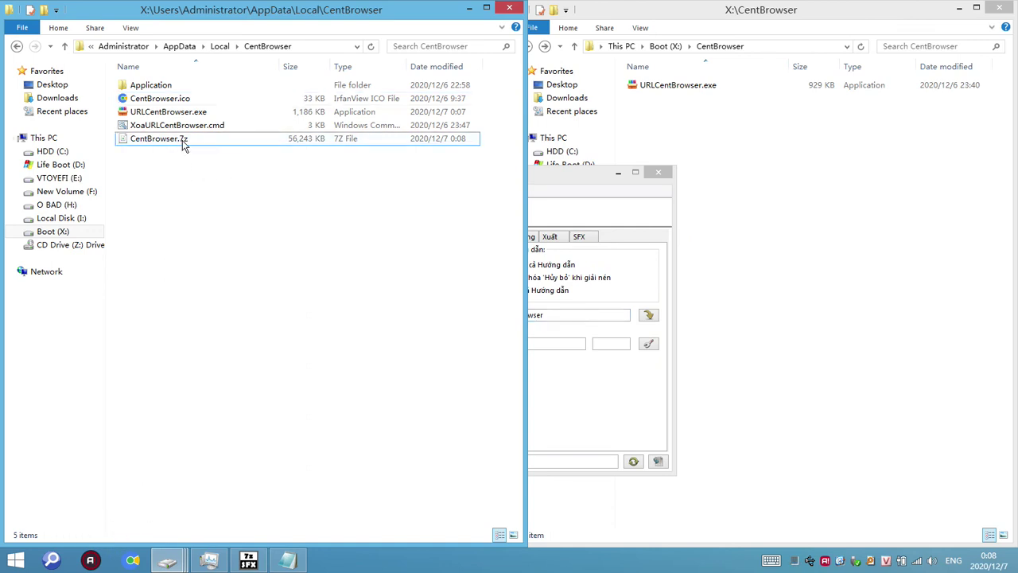
{"action": "left_click", "coordinate": [183, 144]}
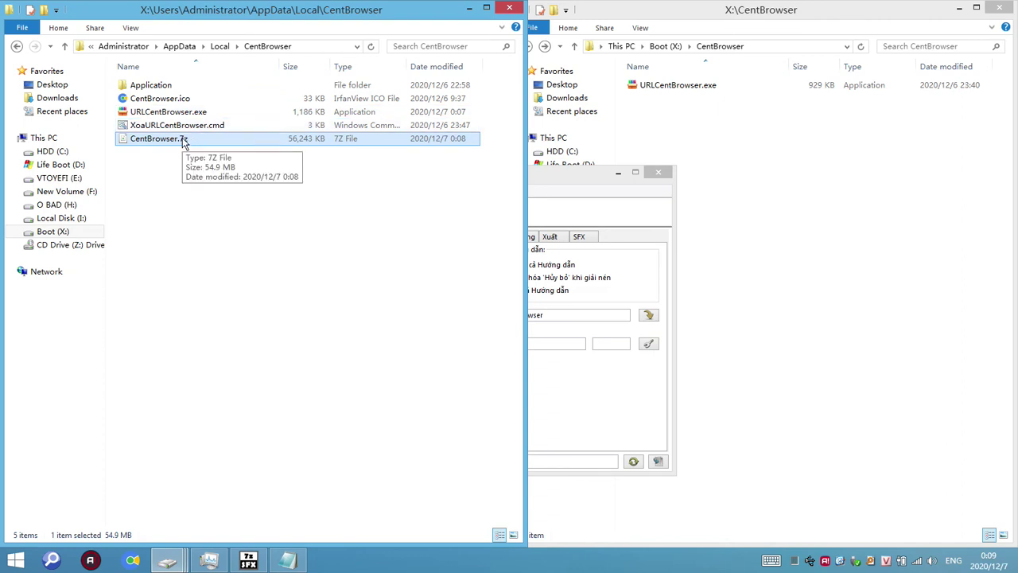
Step: In 7z SFX Builder, set the SFX source archive to X:\Users\Administrator\AppData\Local\CentBrowser\CentBrowser.7z
{"action": "left_click", "coordinate": [549, 198]}
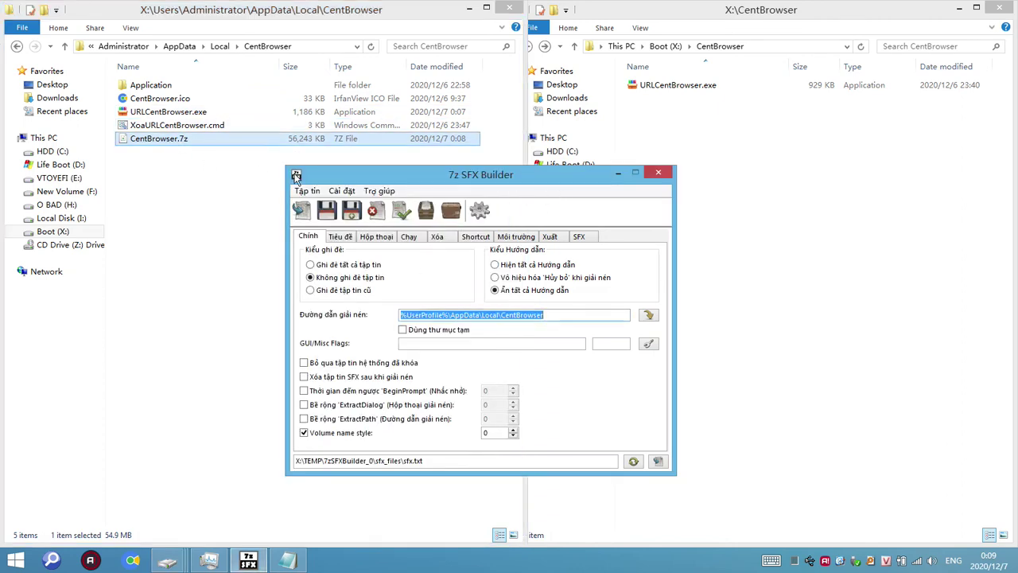
{"action": "left_click", "coordinate": [580, 236]}
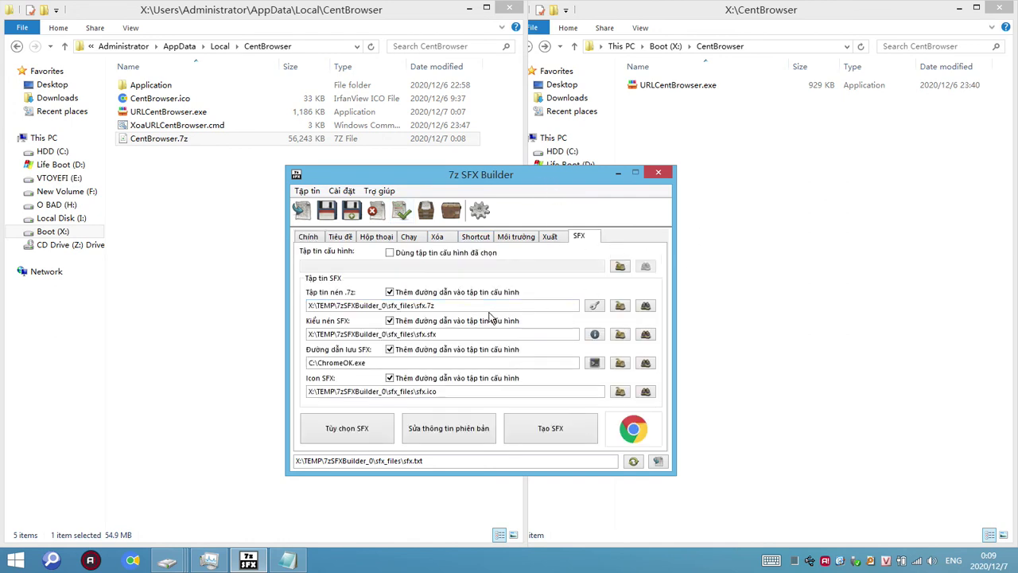
{"action": "left_click", "coordinate": [646, 307]}
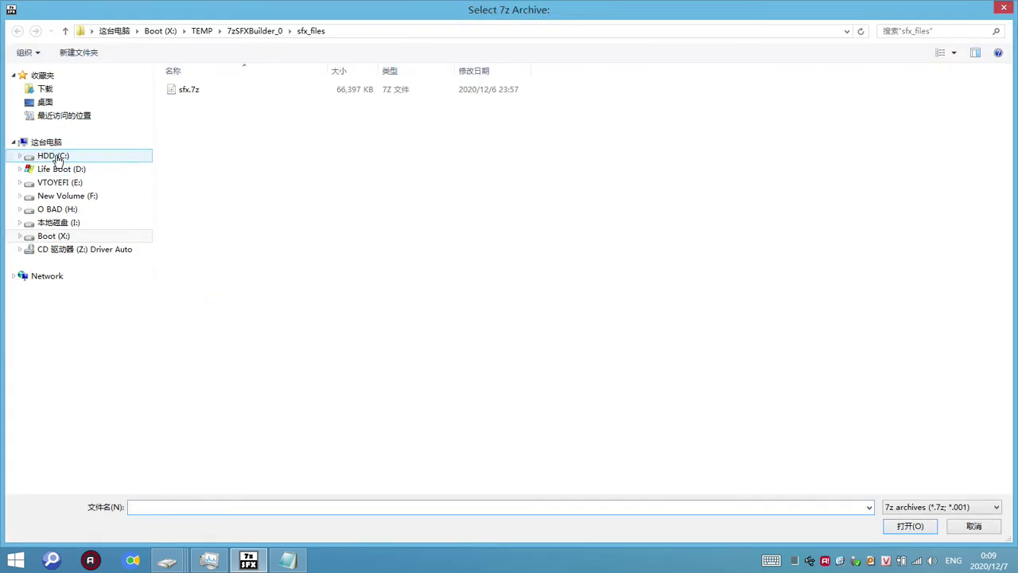
{"action": "left_click", "coordinate": [57, 156]}
{"action": "left_click", "coordinate": [287, 184]}
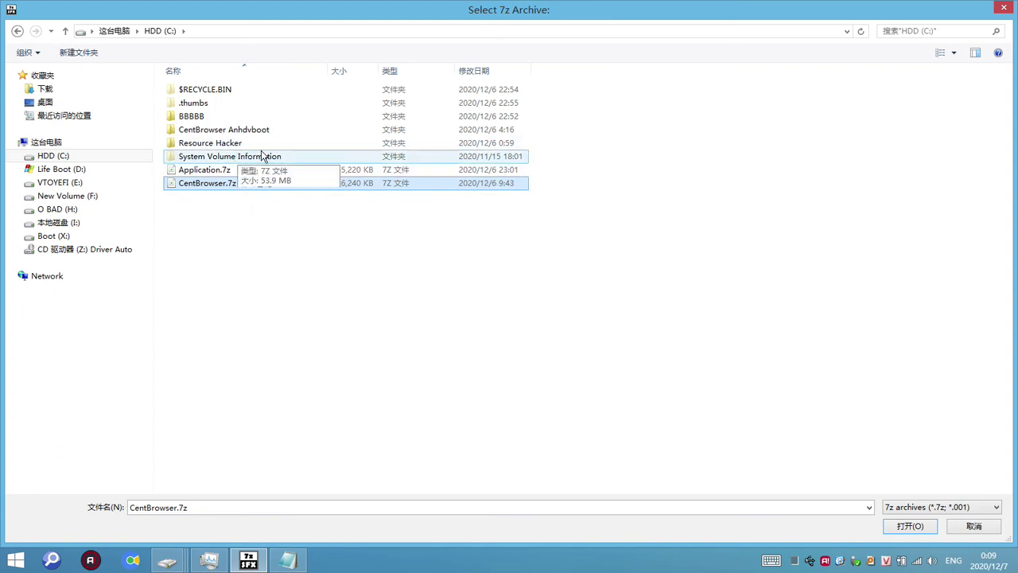
{"action": "left_click", "coordinate": [77, 236]}
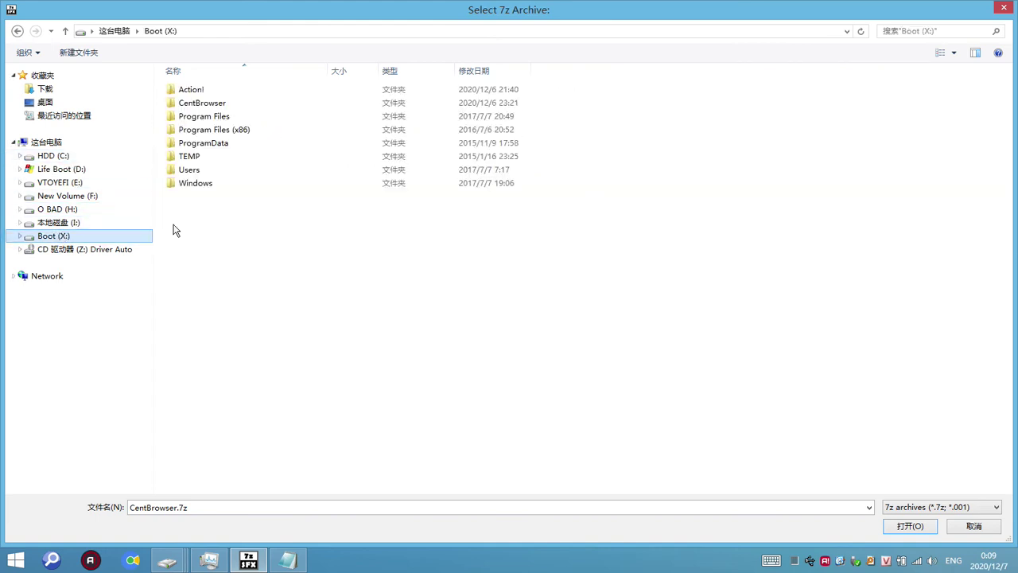
{"action": "double_click", "coordinate": [196, 169]}
{"action": "double_click", "coordinate": [219, 92]}
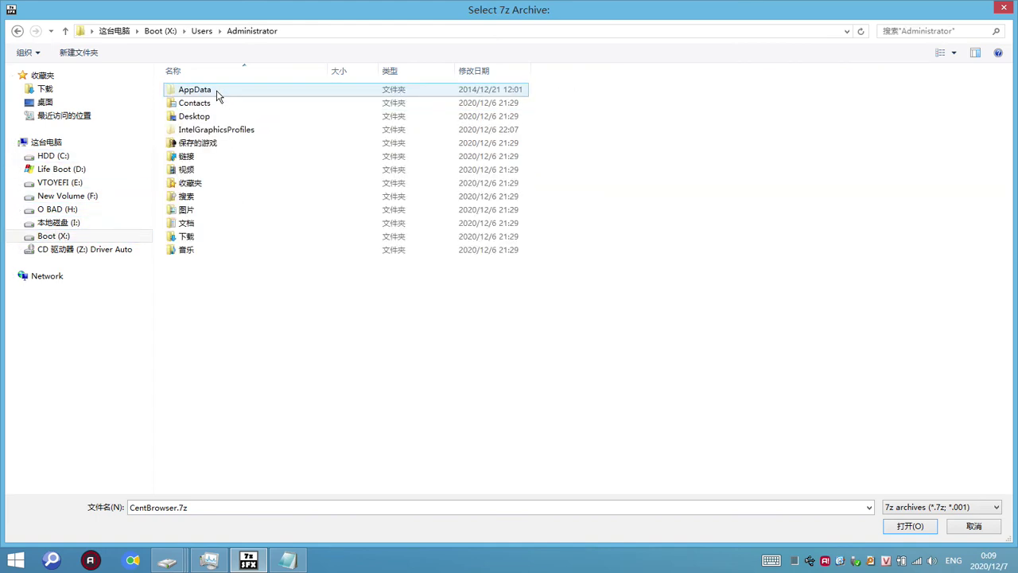
{"action": "double_click", "coordinate": [209, 93]}
{"action": "double_click", "coordinate": [199, 92]}
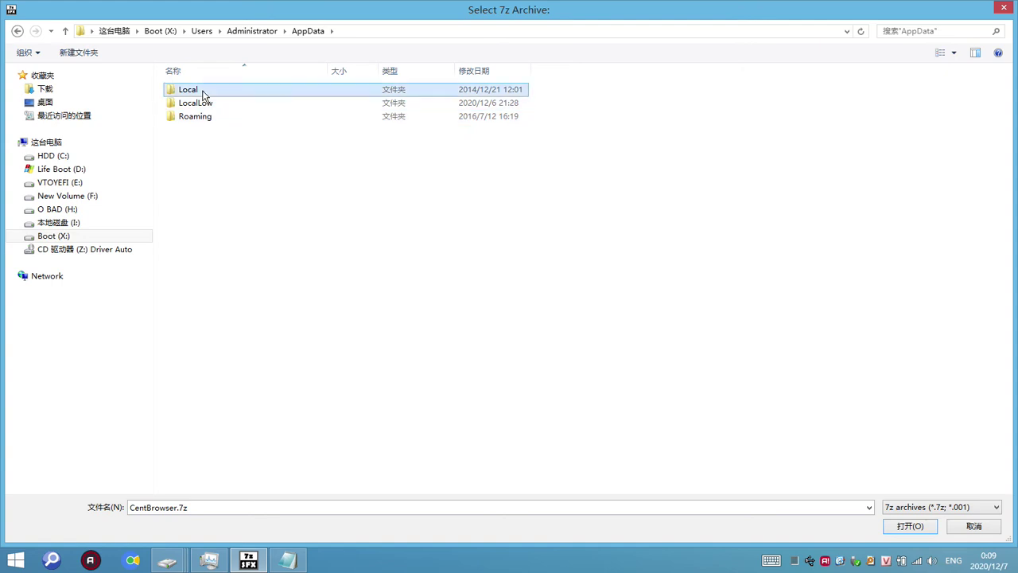
{"action": "double_click", "coordinate": [220, 104]}
{"action": "left_click", "coordinate": [239, 106]}
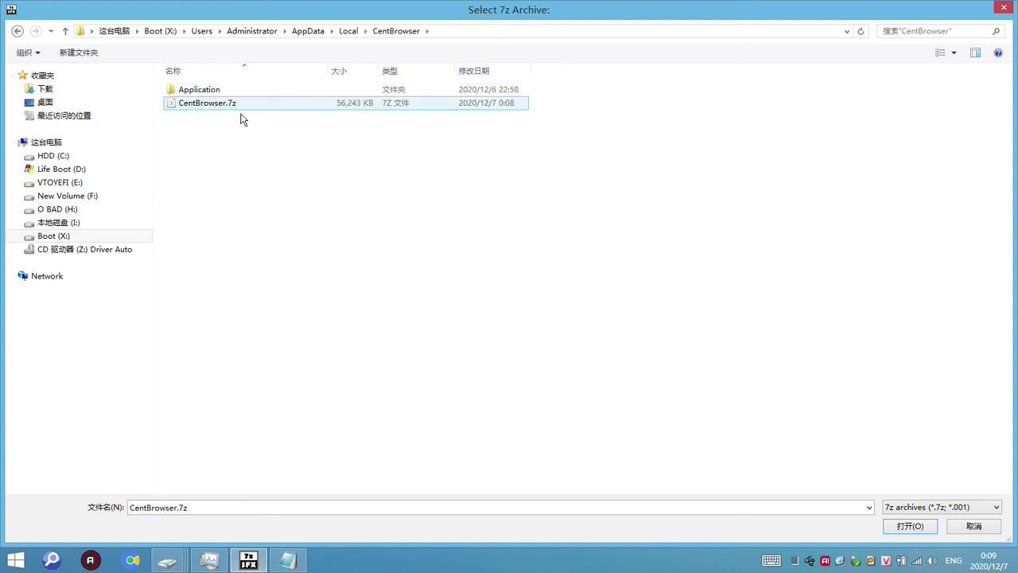
{"action": "left_click", "coordinate": [914, 529]}
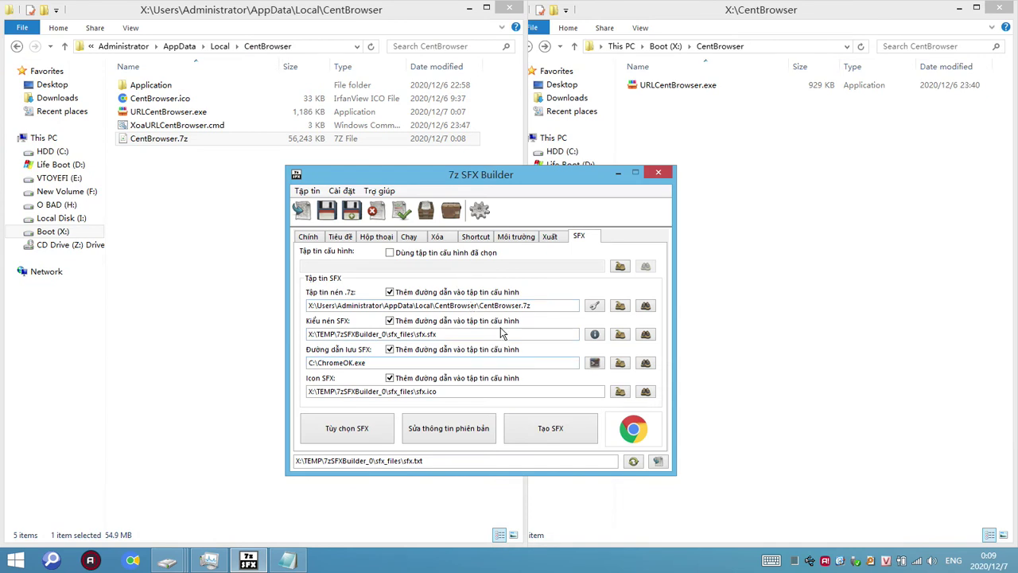
Step: Clear the SFX module path and turn off adding that path to the configuration file
{"action": "left_click", "coordinate": [648, 338]}
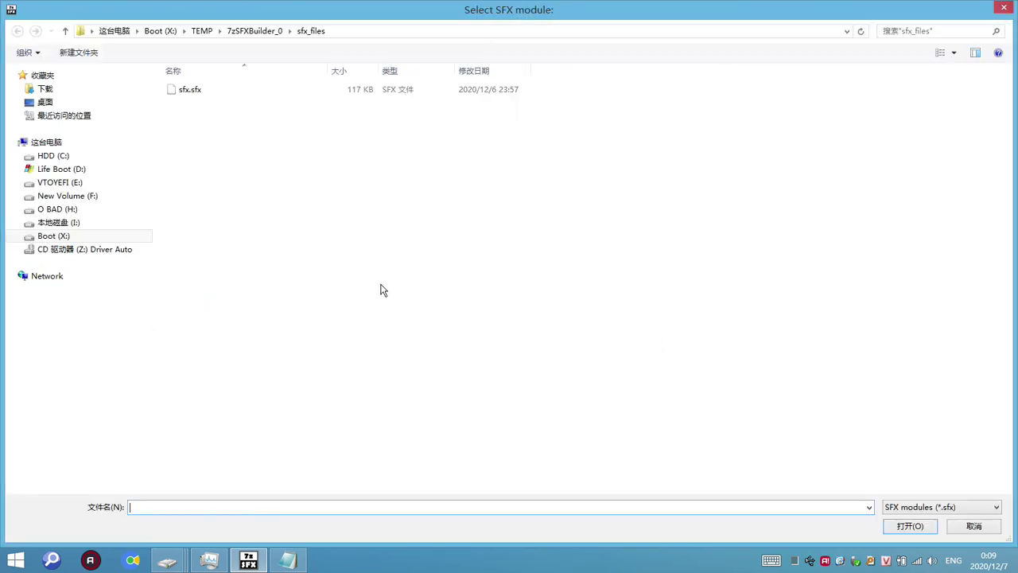
{"action": "left_click", "coordinate": [974, 526]}
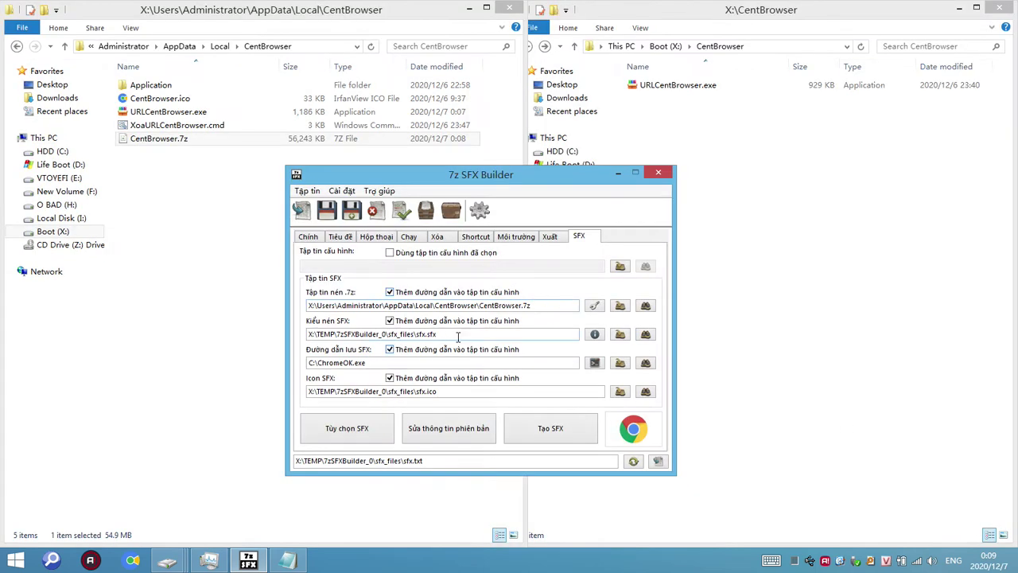
{"action": "left_click_drag", "start_coordinate": [458, 337], "coordinate": [268, 319]}
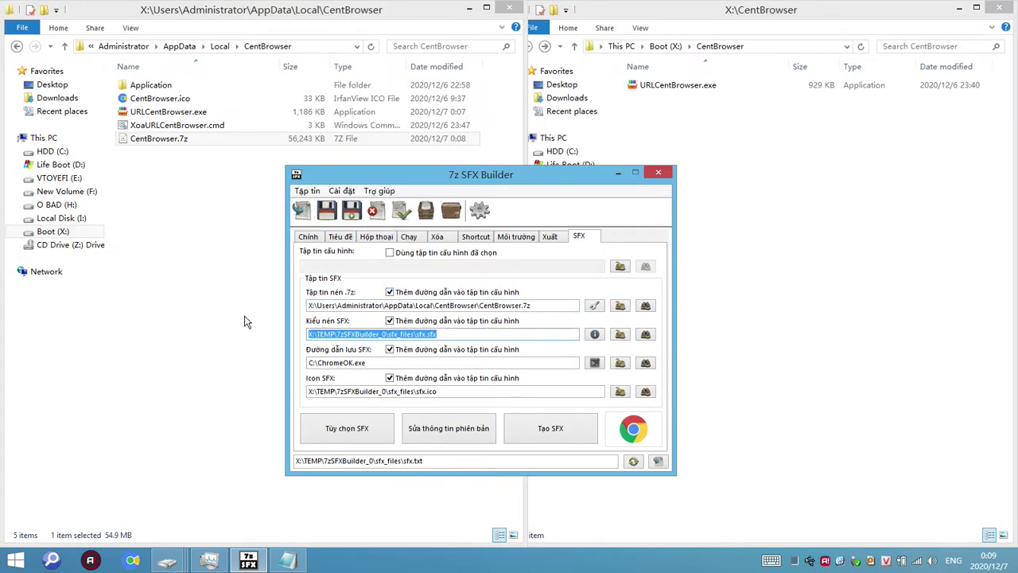
{"action": "key", "text": "Delete"}
{"action": "left_click", "coordinate": [390, 321]}
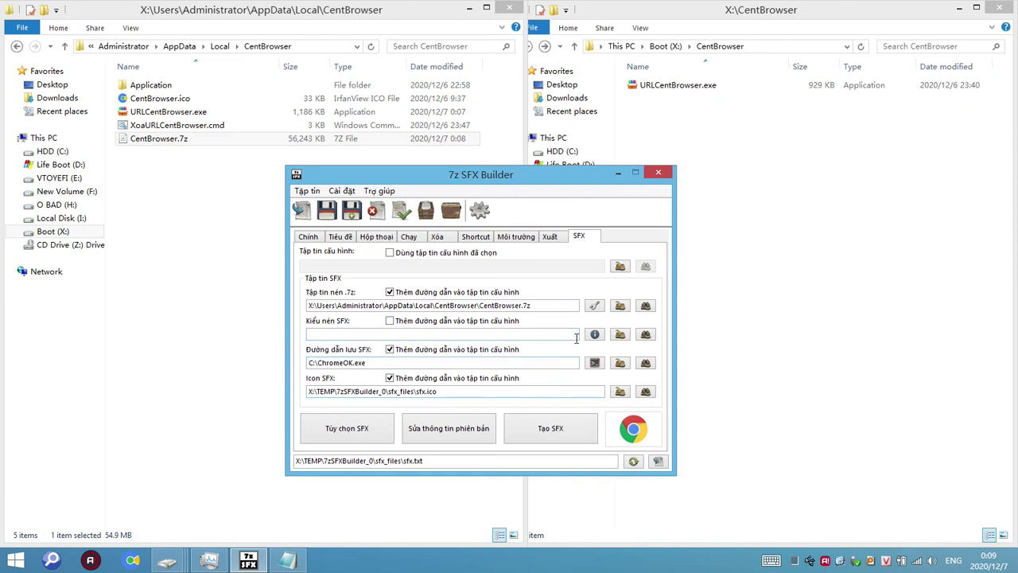
Step: Set the SFX output path to CentBrowserOK.exe on drive C, based on the existing CentBrowser_x64_v80.exe file name
{"action": "left_click", "coordinate": [645, 363]}
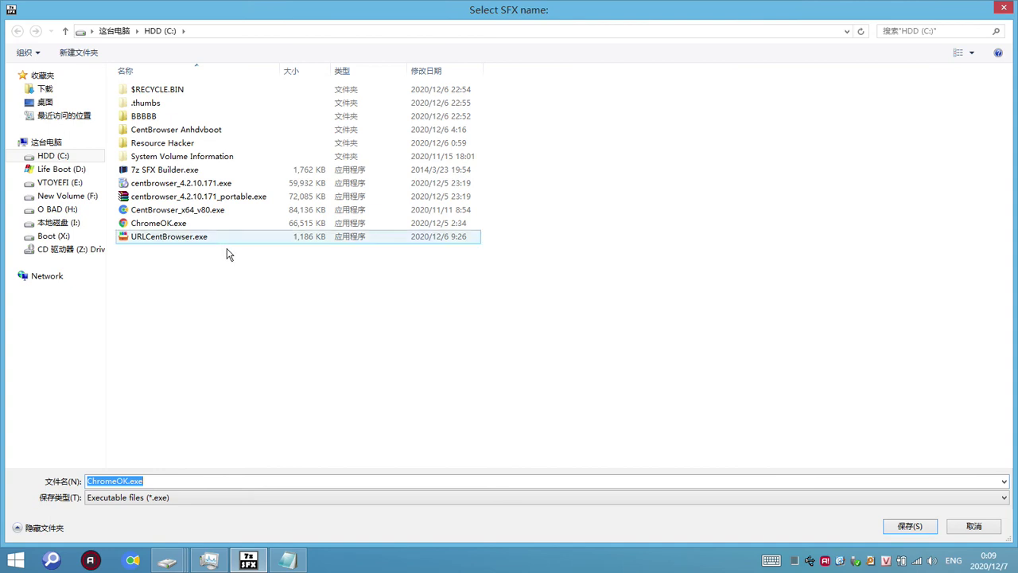
{"action": "left_click", "coordinate": [192, 213]}
{"action": "left_click", "coordinate": [153, 481]}
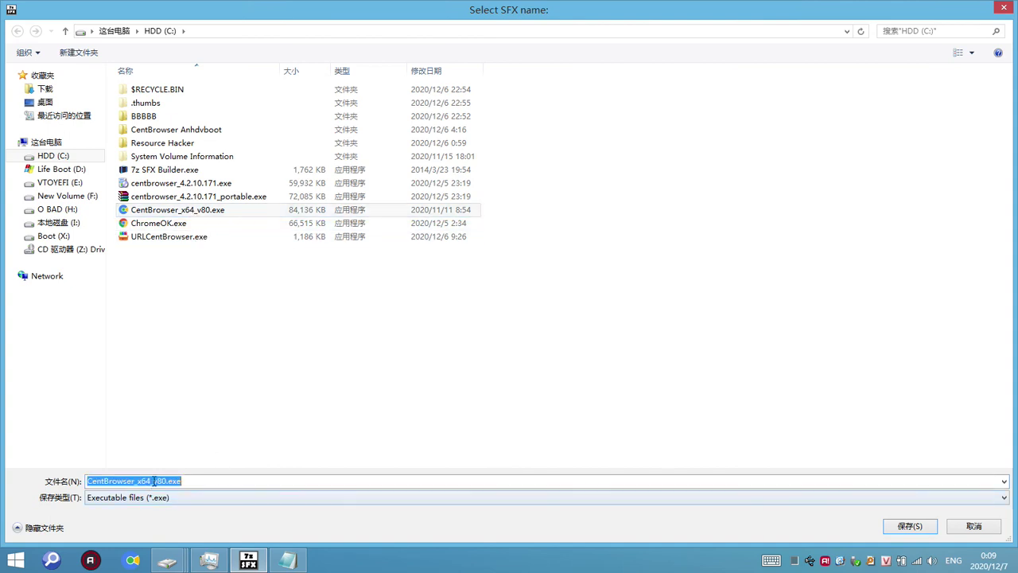
{"action": "left_click", "coordinate": [153, 481]}
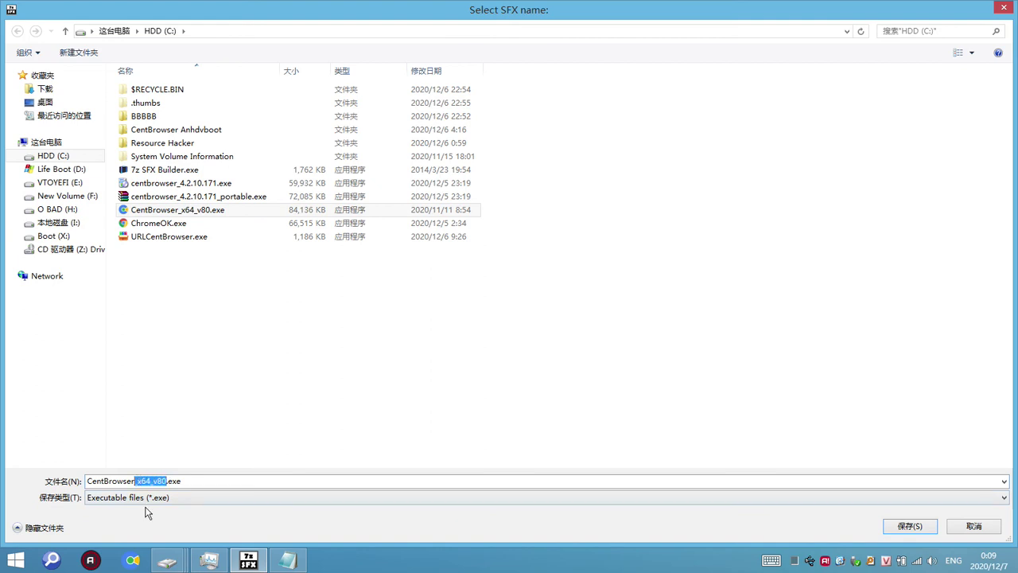
{"action": "key", "text": "BackSpace"}
{"action": "type", "text": "OK"}
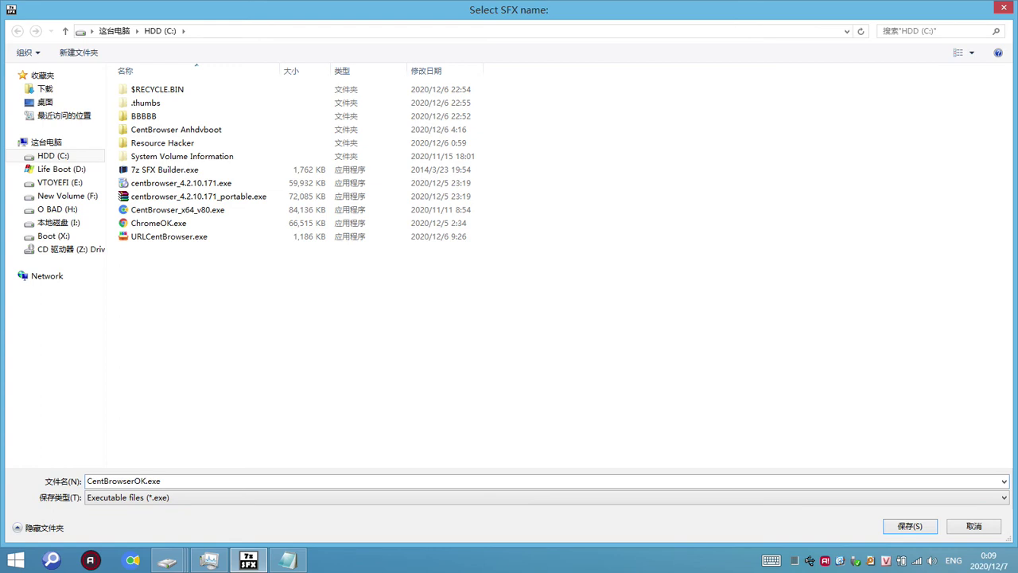
{"action": "left_click", "coordinate": [910, 526]}
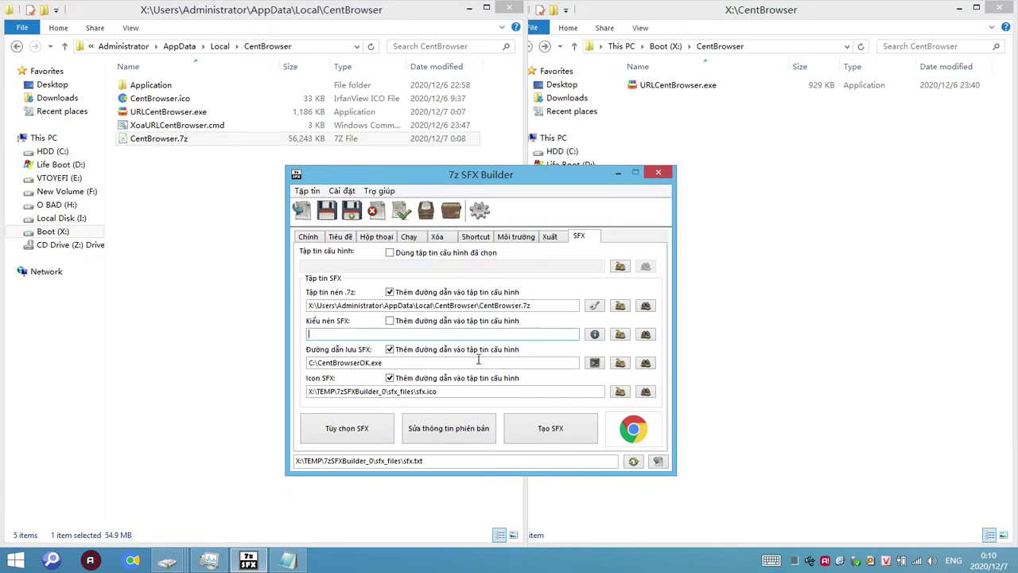
Step: Set the SFX icon to C:\CentBrowser.ico, after checking the icon file in the AppData\Local\CentBrowser folder
{"action": "left_click", "coordinate": [645, 391]}
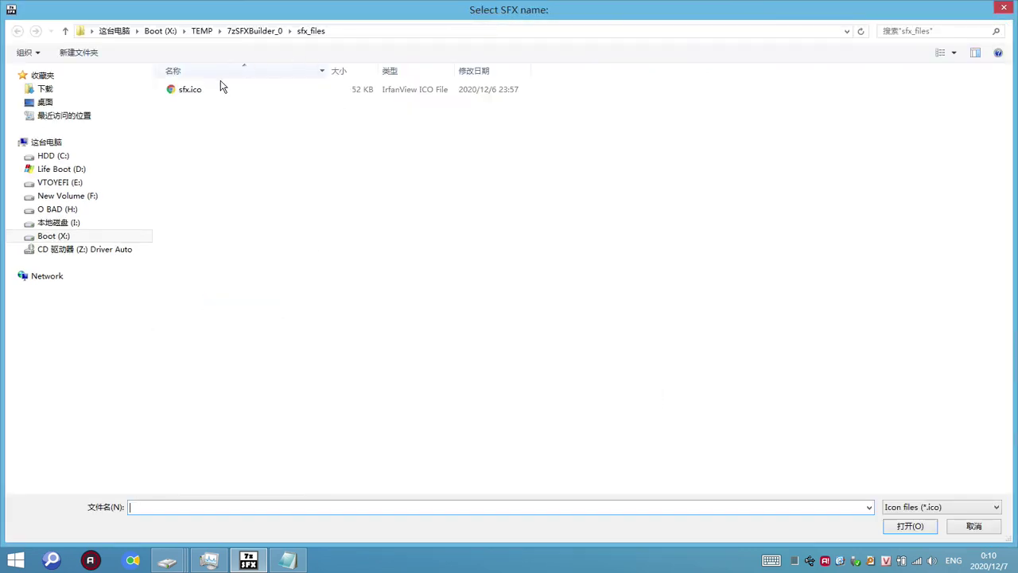
{"action": "left_click", "coordinate": [239, 88]}
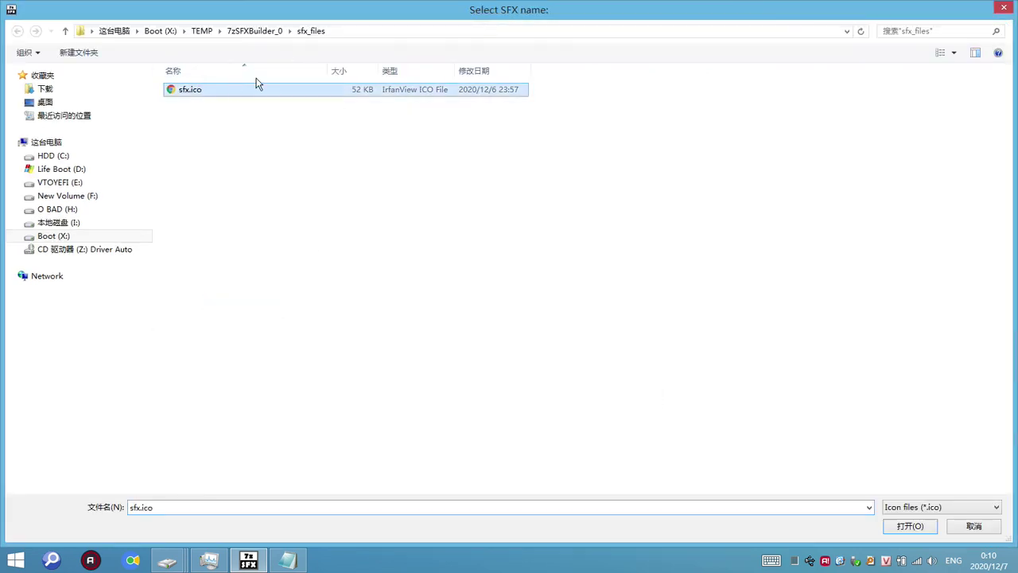
{"action": "left_click", "coordinate": [49, 155]}
{"action": "left_click", "coordinate": [229, 172]}
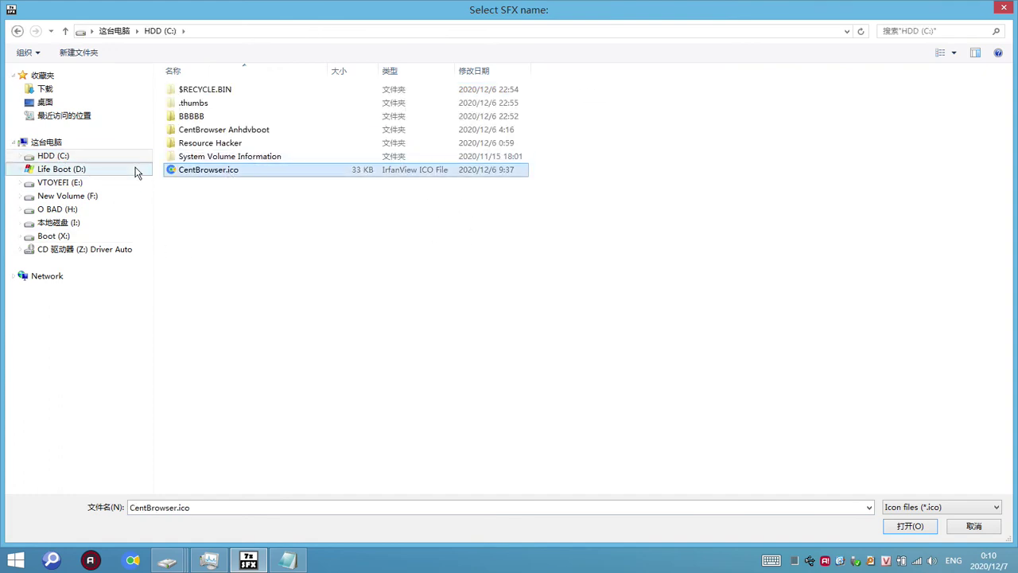
{"action": "left_click", "coordinate": [64, 236]}
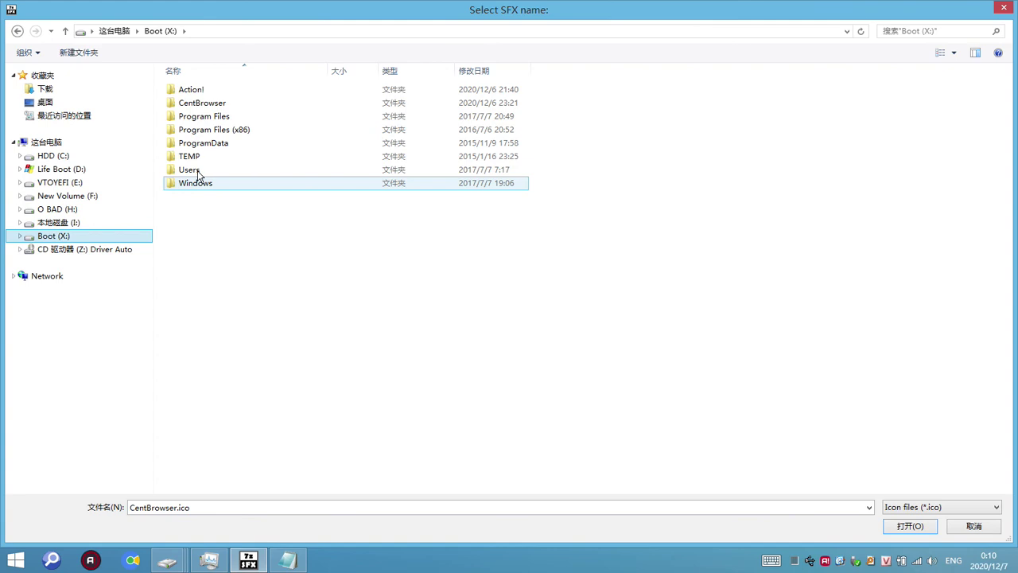
{"action": "double_click", "coordinate": [194, 170]}
{"action": "double_click", "coordinate": [214, 90]}
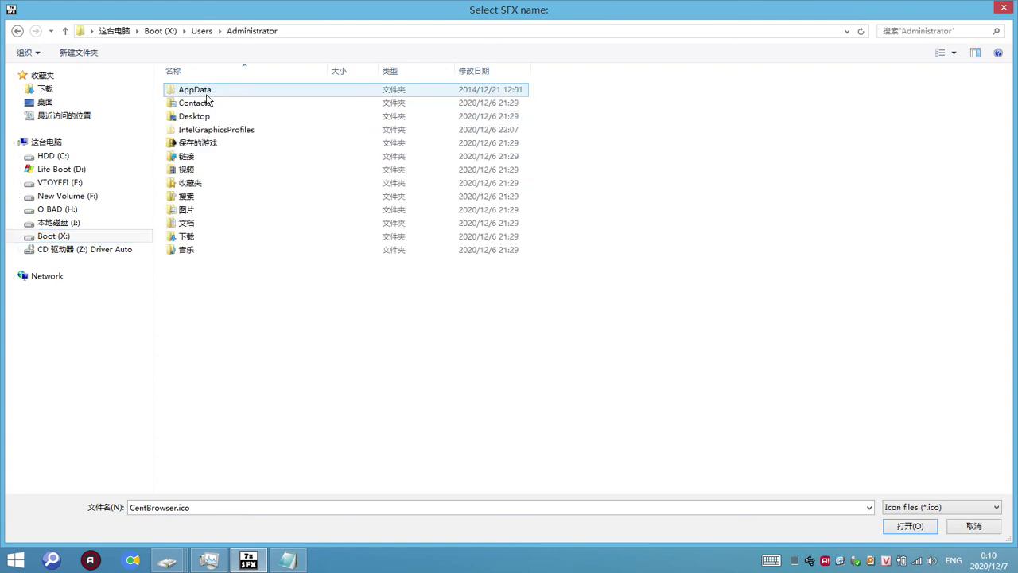
{"action": "double_click", "coordinate": [195, 89]}
{"action": "double_click", "coordinate": [202, 94]}
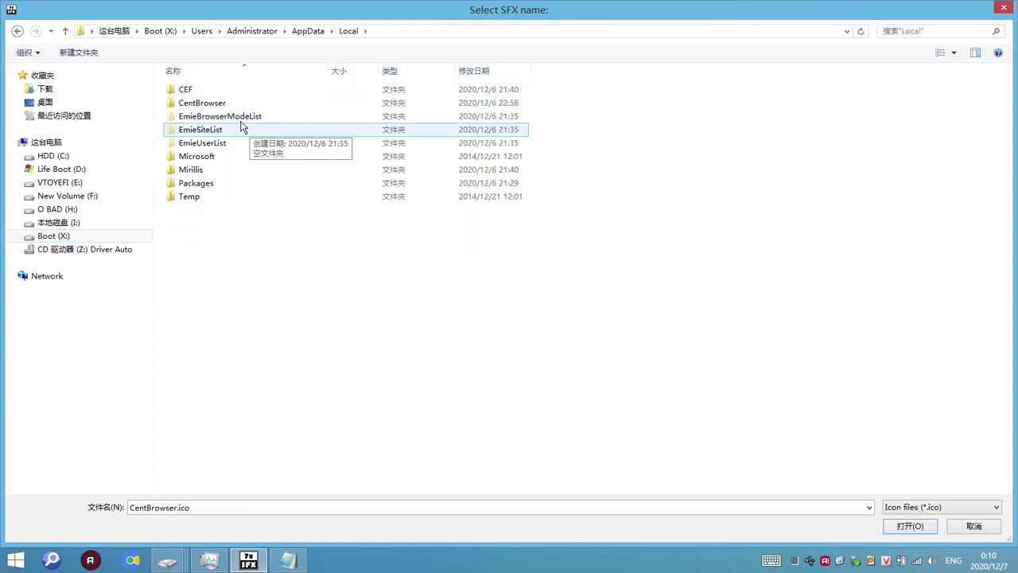
{"action": "double_click", "coordinate": [228, 103]}
{"action": "left_click", "coordinate": [232, 104]}
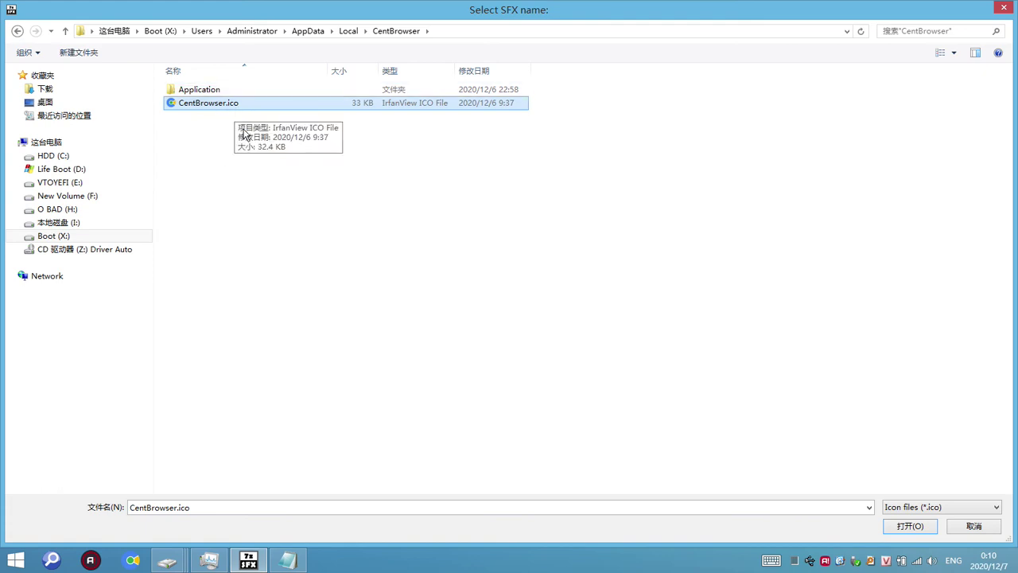
{"action": "left_click", "coordinate": [79, 156]}
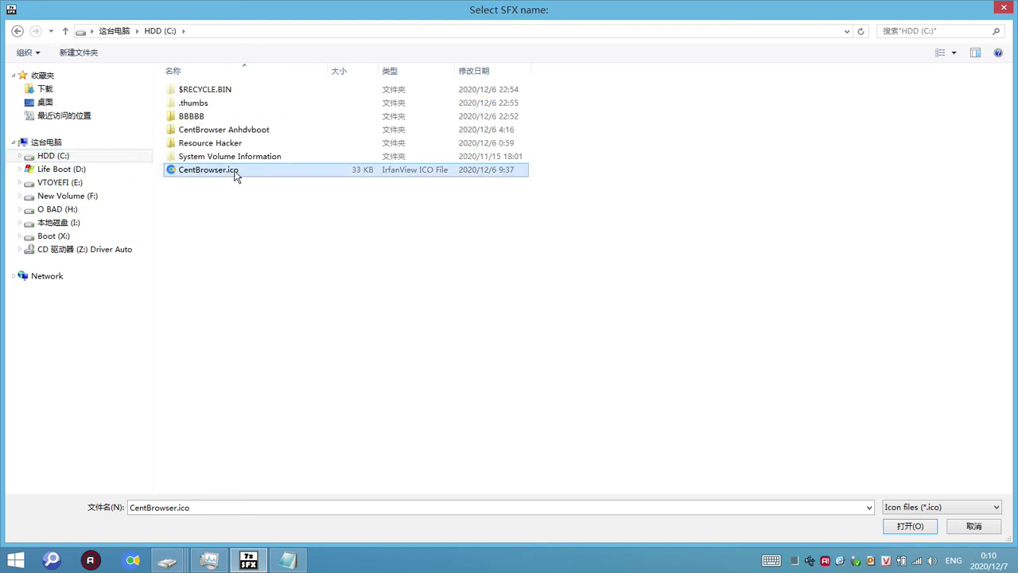
{"action": "left_click", "coordinate": [910, 526]}
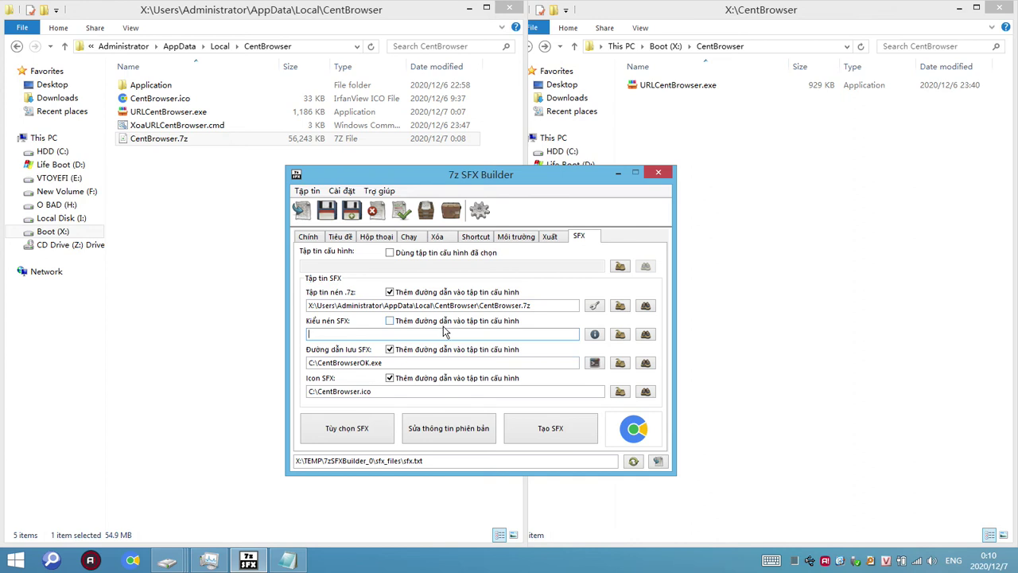
Step: Save the version information as it is, and enable UPX compression and the 7zsd_All module in the SFX options
{"action": "left_click", "coordinate": [461, 431]}
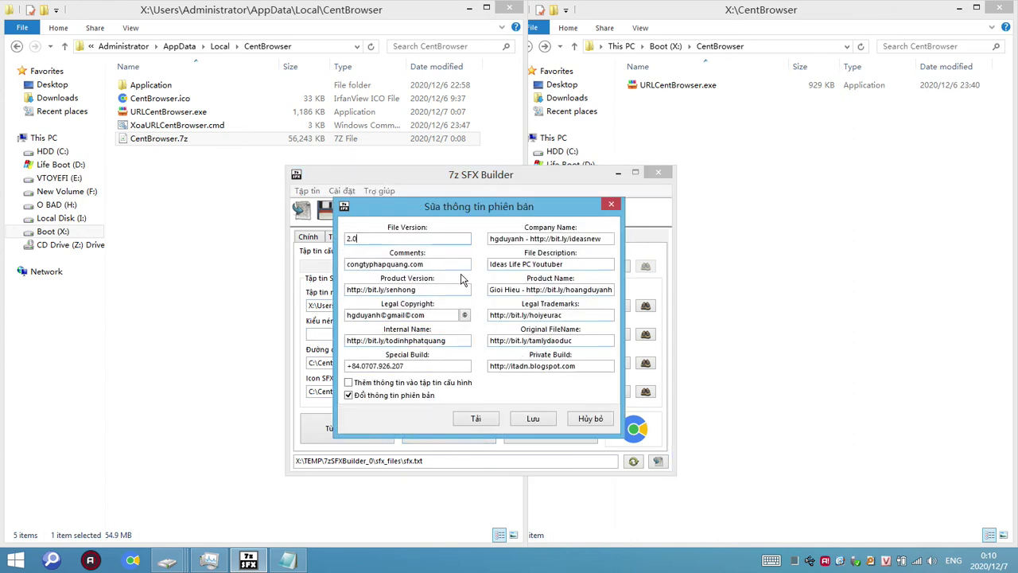
{"action": "left_click", "coordinate": [535, 420]}
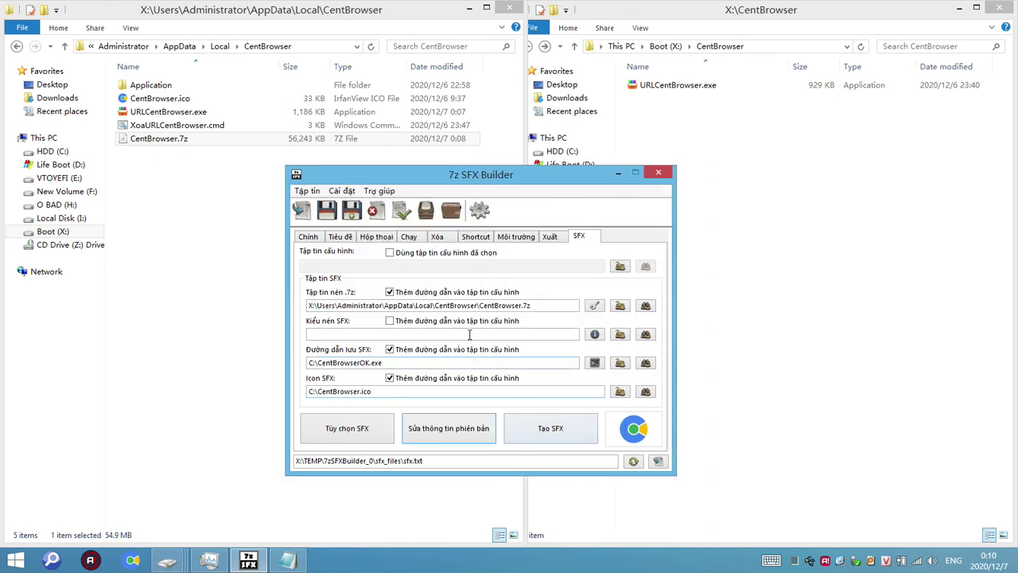
{"action": "left_click", "coordinate": [355, 431]}
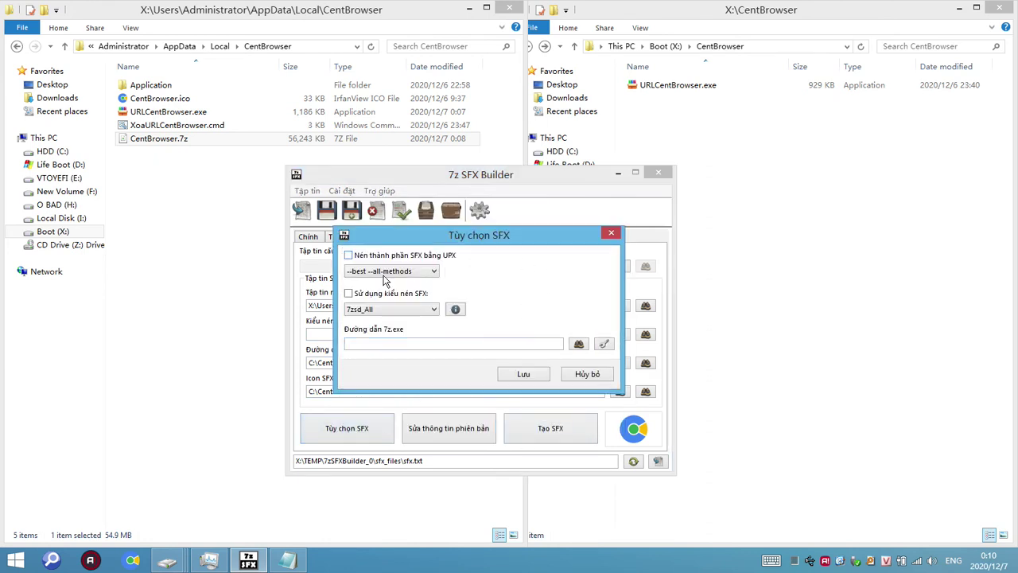
{"action": "left_click", "coordinate": [348, 255]}
{"action": "left_click", "coordinate": [349, 294]}
{"action": "left_click", "coordinate": [529, 376]}
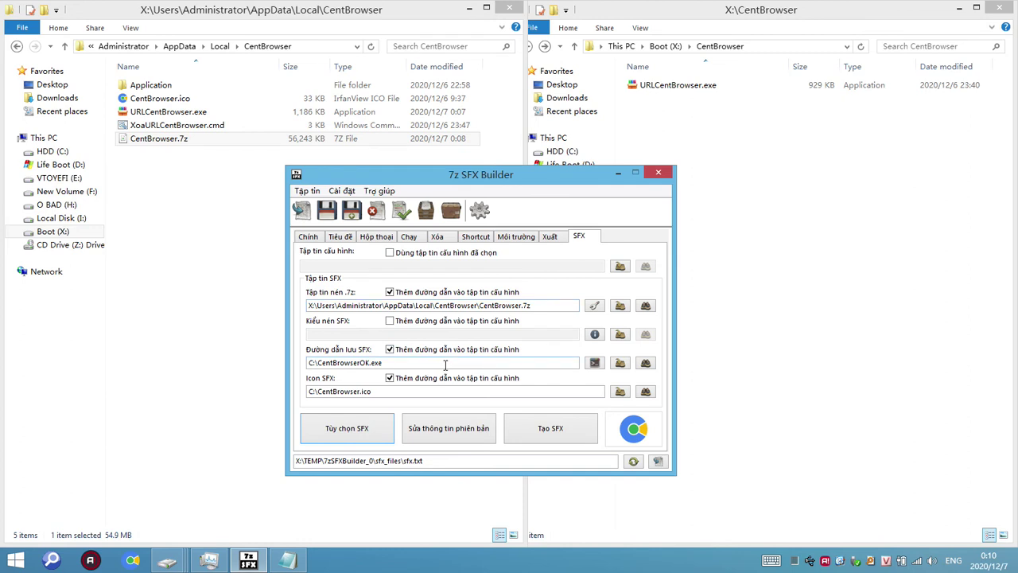
Step: Turn off the volume name style option in the main SFX settings
{"action": "key", "text": "alt"}
{"action": "key", "text": "alt"}
{"action": "left_click", "coordinate": [306, 239]}
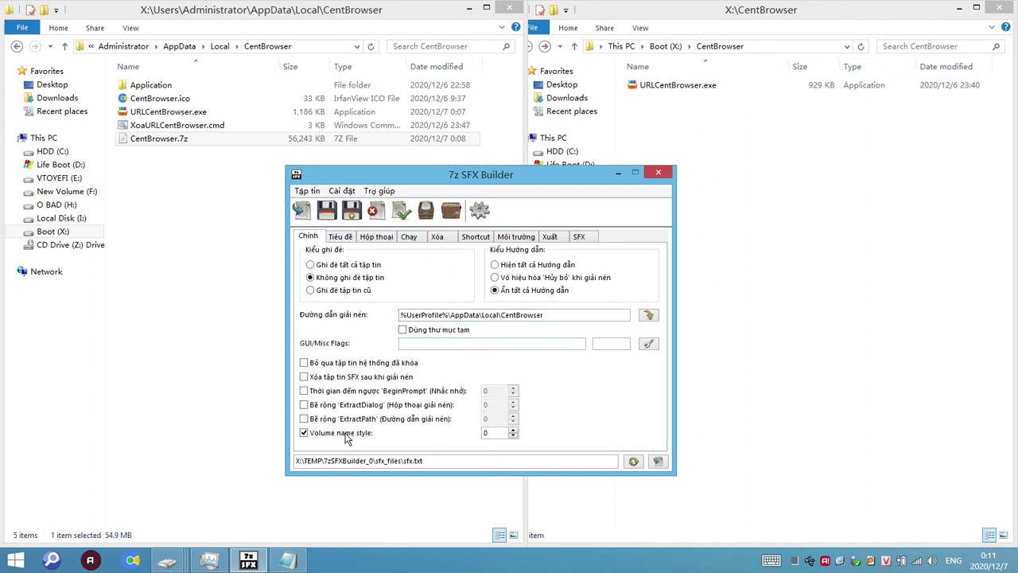
{"action": "left_click", "coordinate": [303, 434]}
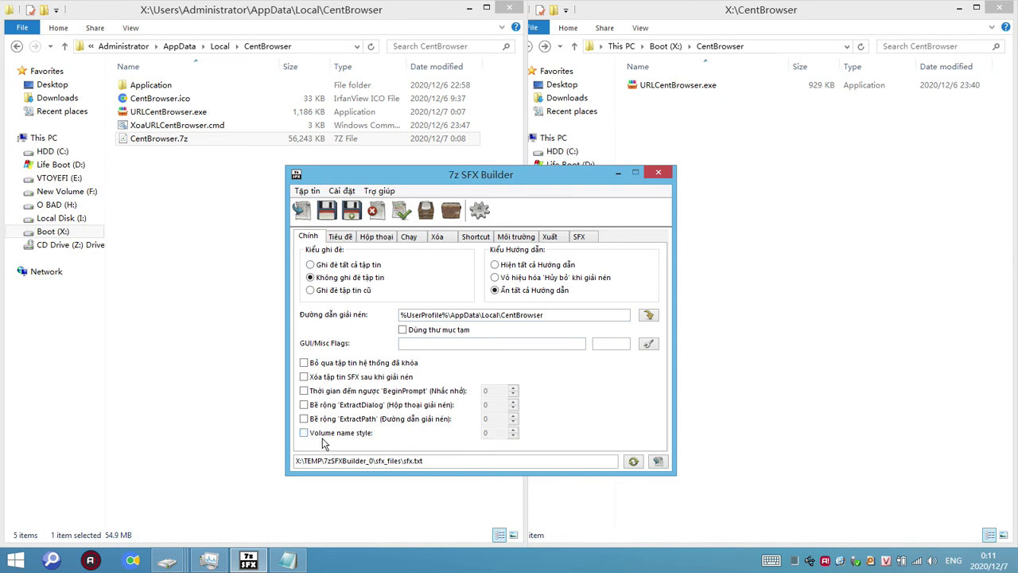
{"action": "left_click", "coordinate": [355, 211]}
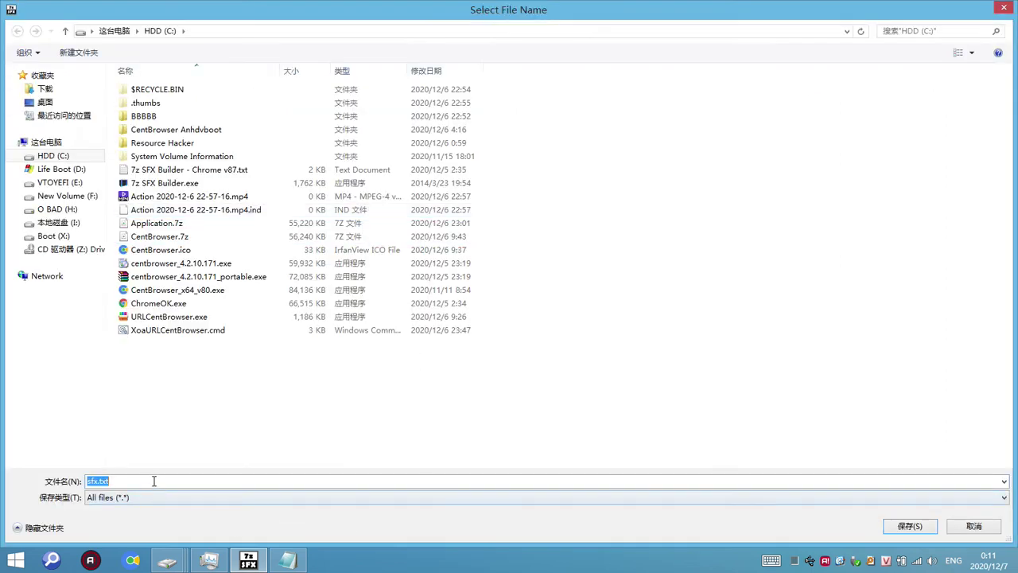
{"action": "key", "text": "BackSpace"}
{"action": "key", "text": "ctrl+z"}
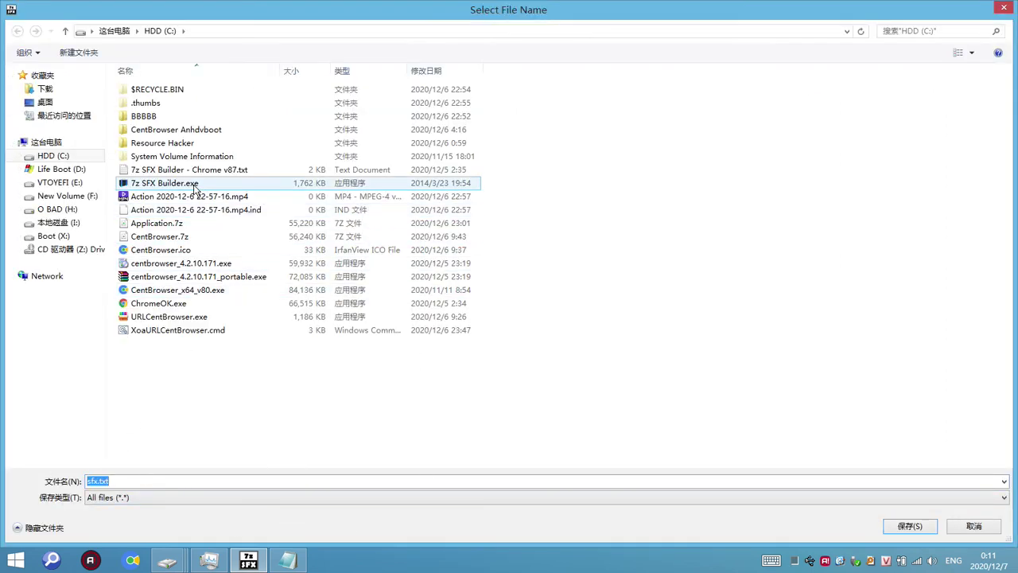
{"action": "left_click", "coordinate": [223, 171]}
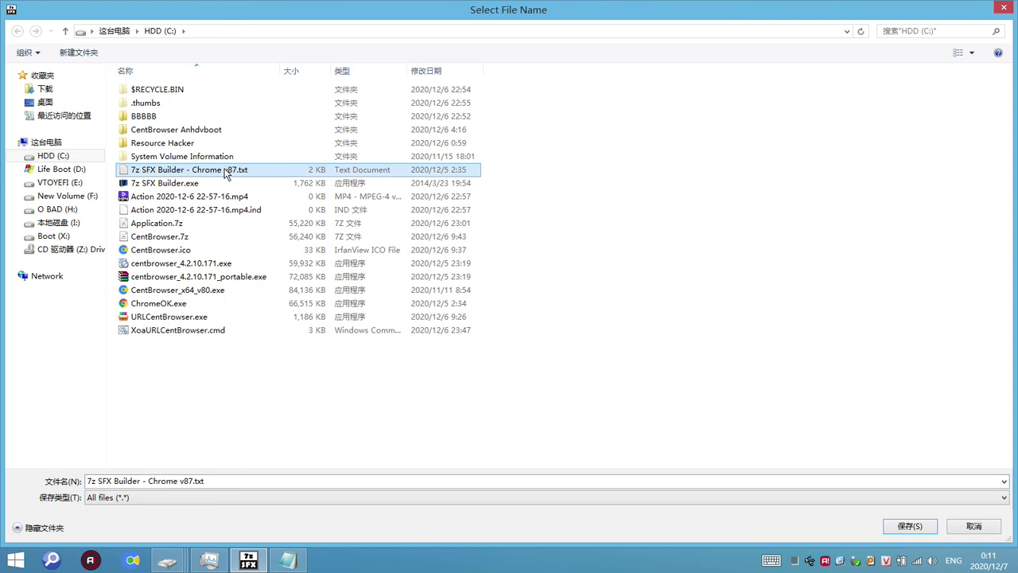
{"action": "left_click", "coordinate": [968, 528]}
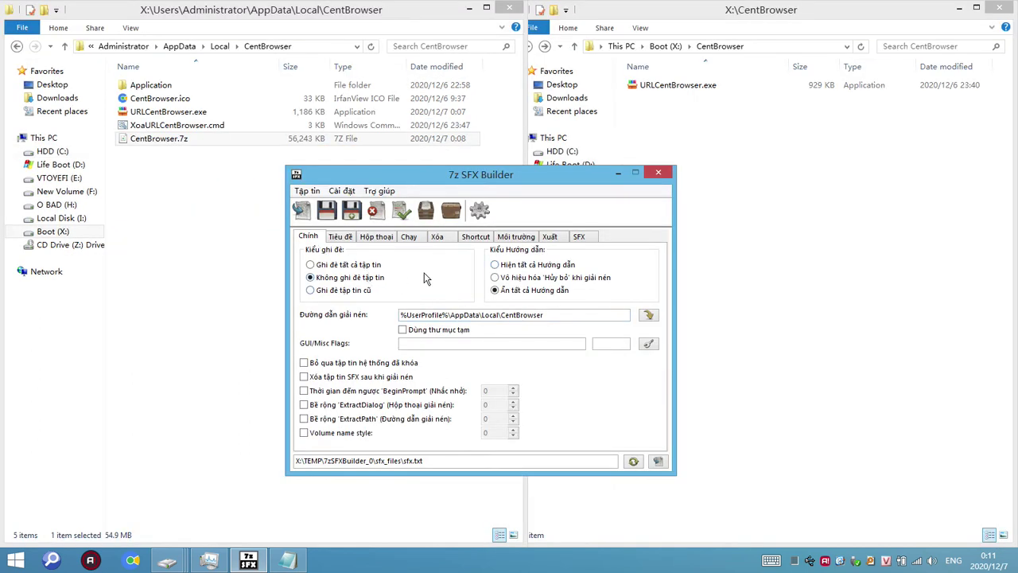
Step: Look through the title and dialog settings and open the RunProgram entry for URLChrome.exe for editing
{"action": "left_click", "coordinate": [341, 238]}
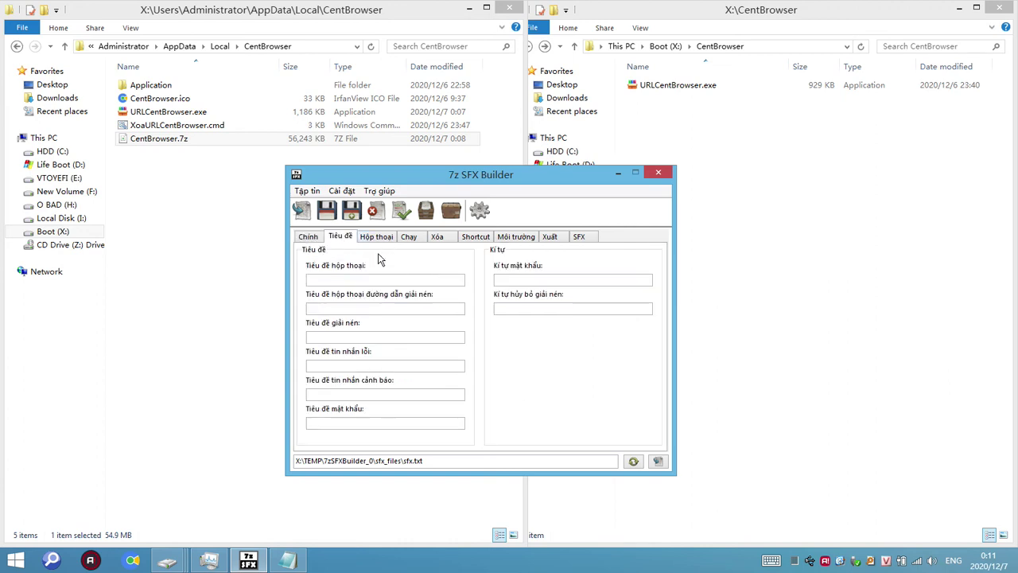
{"action": "left_click", "coordinate": [385, 237]}
{"action": "left_click", "coordinate": [412, 238]}
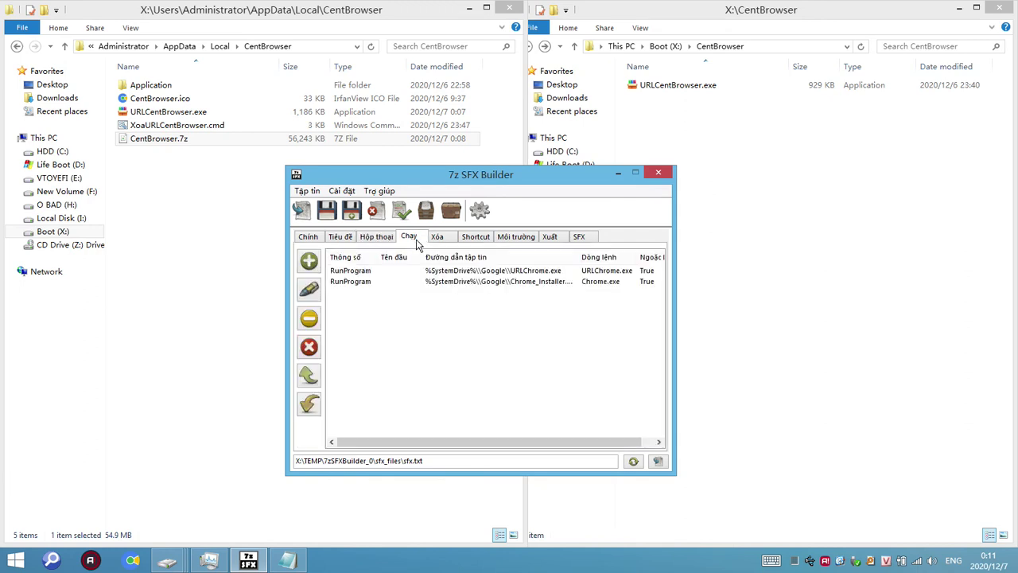
{"action": "left_click", "coordinate": [477, 275]}
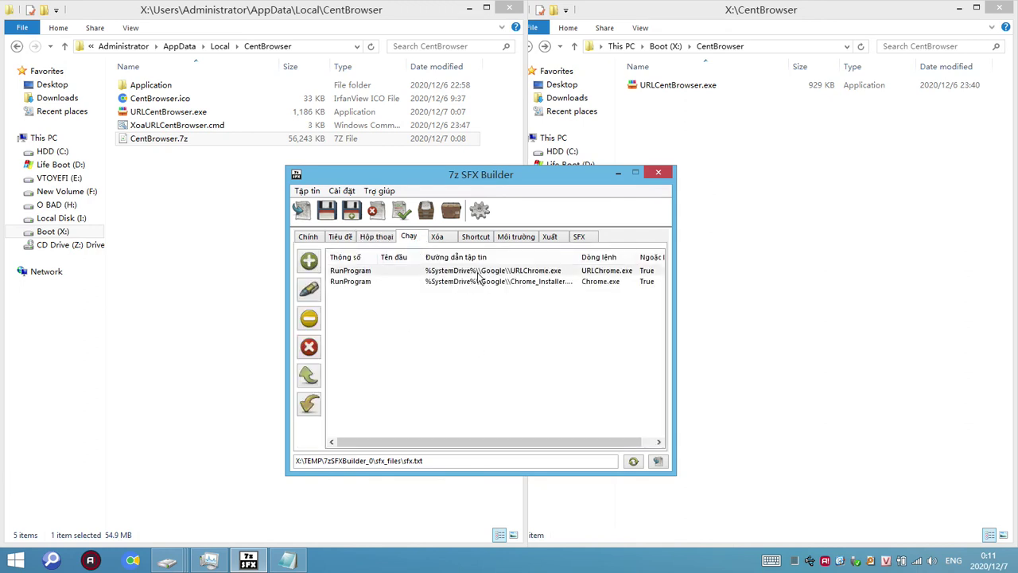
{"action": "left_click", "coordinate": [310, 289]}
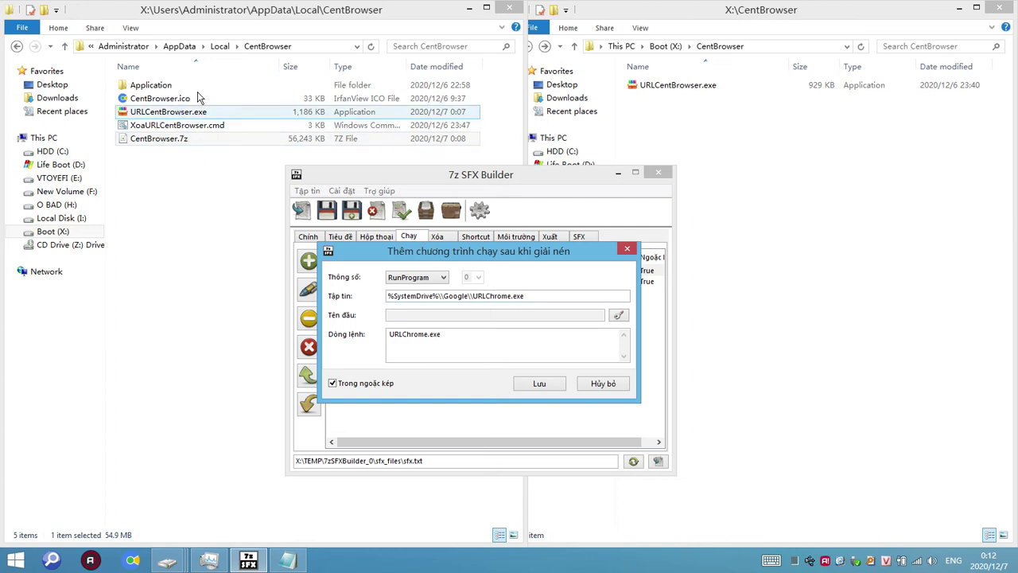
Step: Check the exact file name of chrome.exe in CentBrowser's Application folder without renaming it, and return to the run-program dialog
{"action": "double_click", "coordinate": [167, 87]}
{"action": "left_click", "coordinate": [184, 126]}
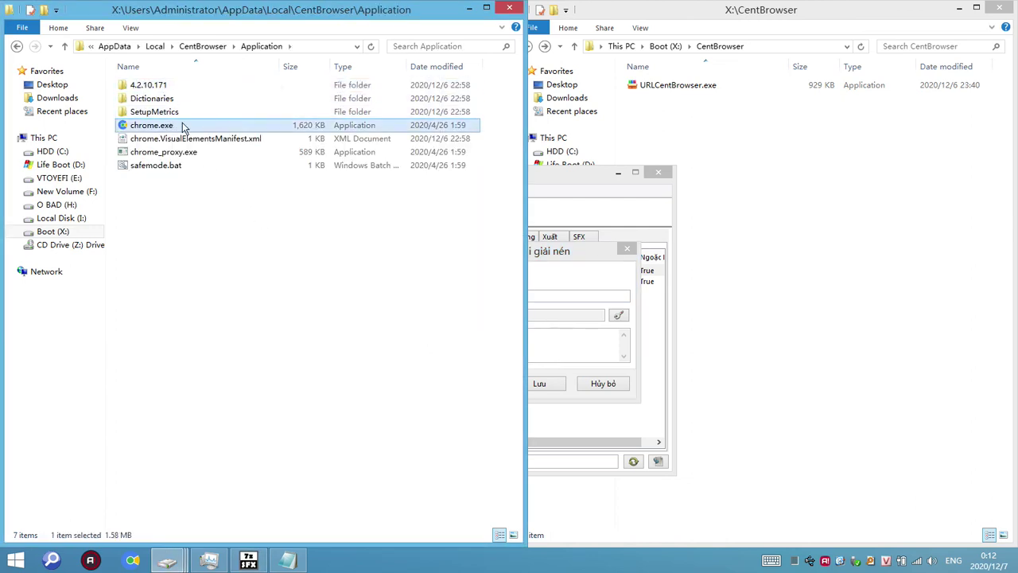
{"action": "key", "text": "F2"}
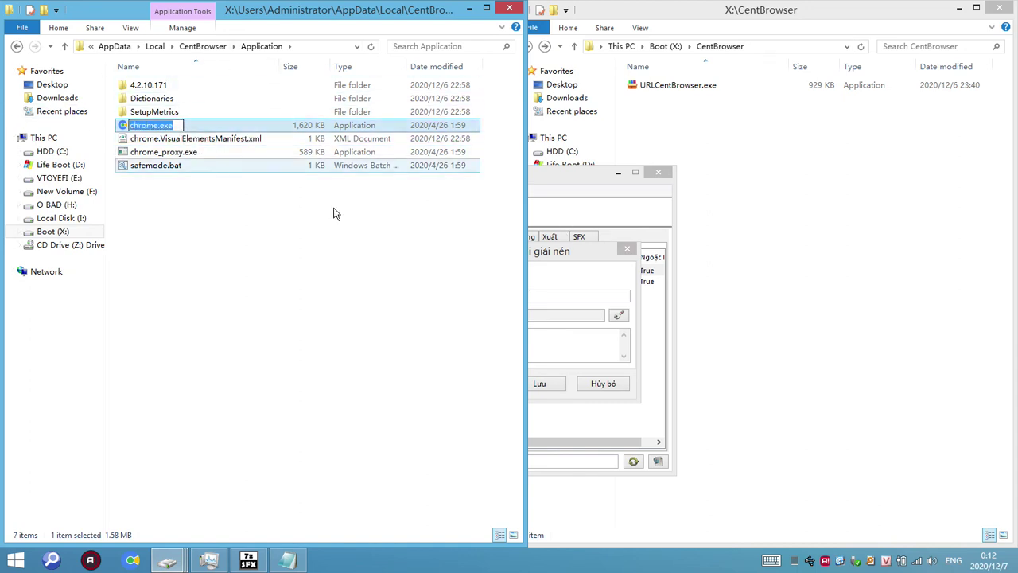
{"action": "left_click", "coordinate": [583, 257]}
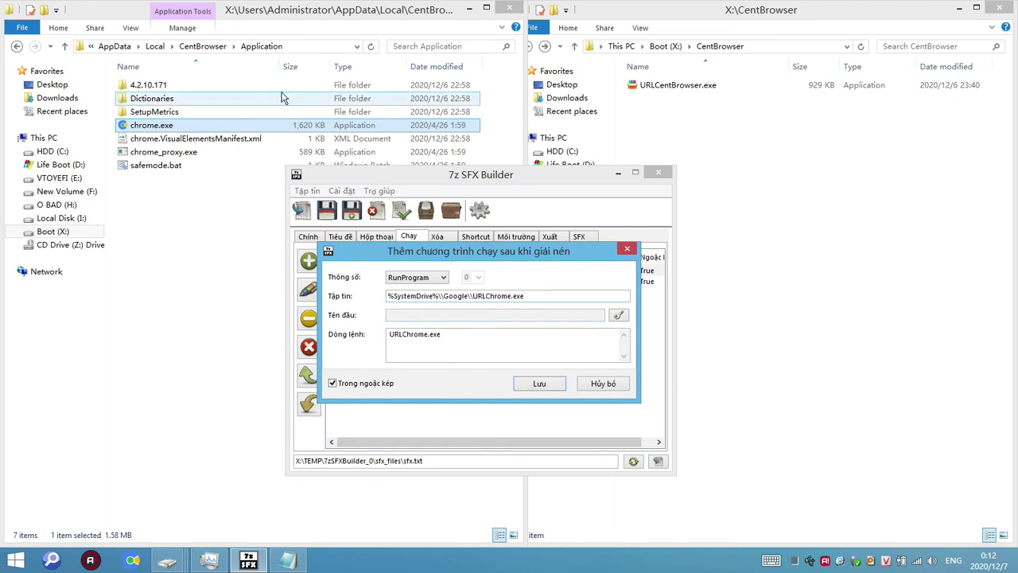
Step: Copy the path %UserProfile%\AppData\Local\CentBrowser from the Notepad notes, resize and move the notes window, and minimise it
{"action": "left_click", "coordinate": [288, 560]}
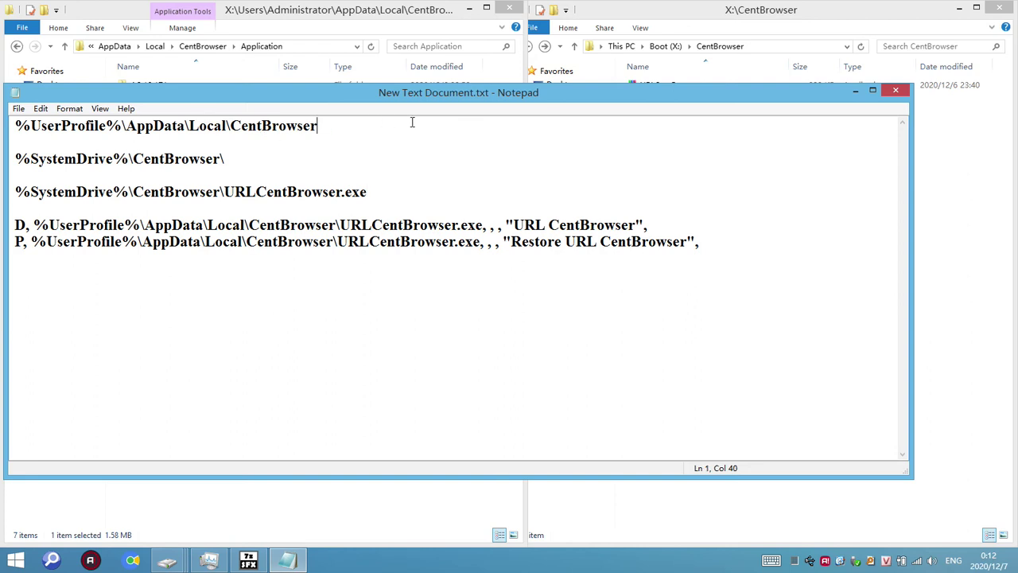
{"action": "left_click_drag", "start_coordinate": [323, 128], "coordinate": [12, 127]}
{"action": "right_click", "coordinate": [96, 123]}
{"action": "left_click", "coordinate": [151, 162]}
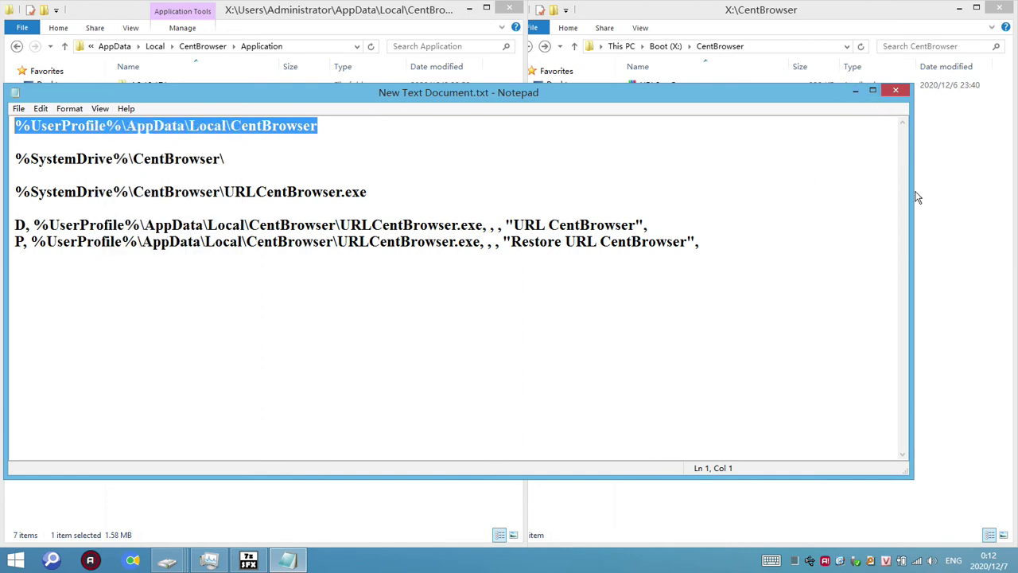
{"action": "left_click_drag", "start_coordinate": [911, 189], "coordinate": [727, 190]}
{"action": "left_click_drag", "start_coordinate": [458, 97], "coordinate": [708, 131]}
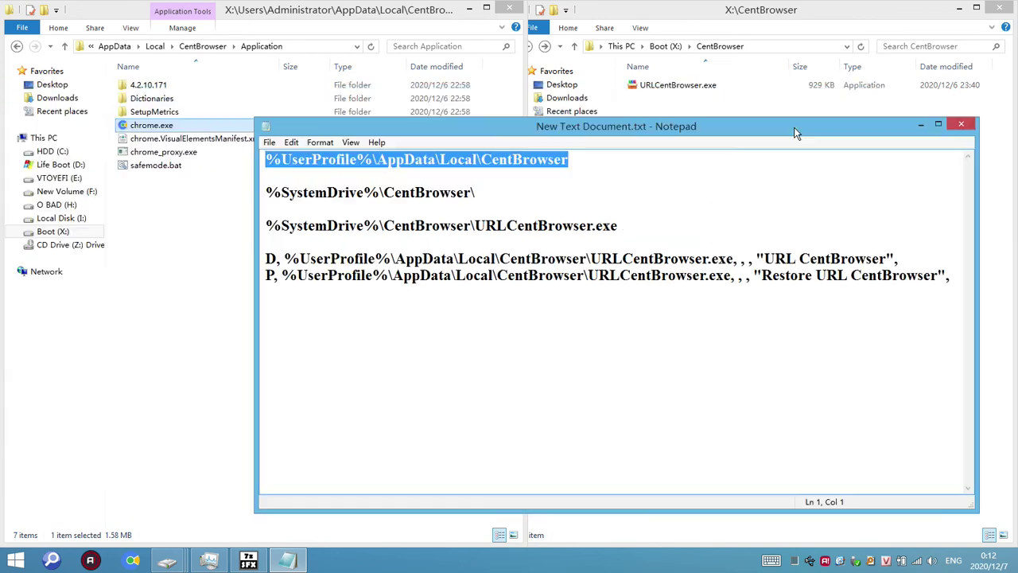
{"action": "left_click", "coordinate": [921, 126]}
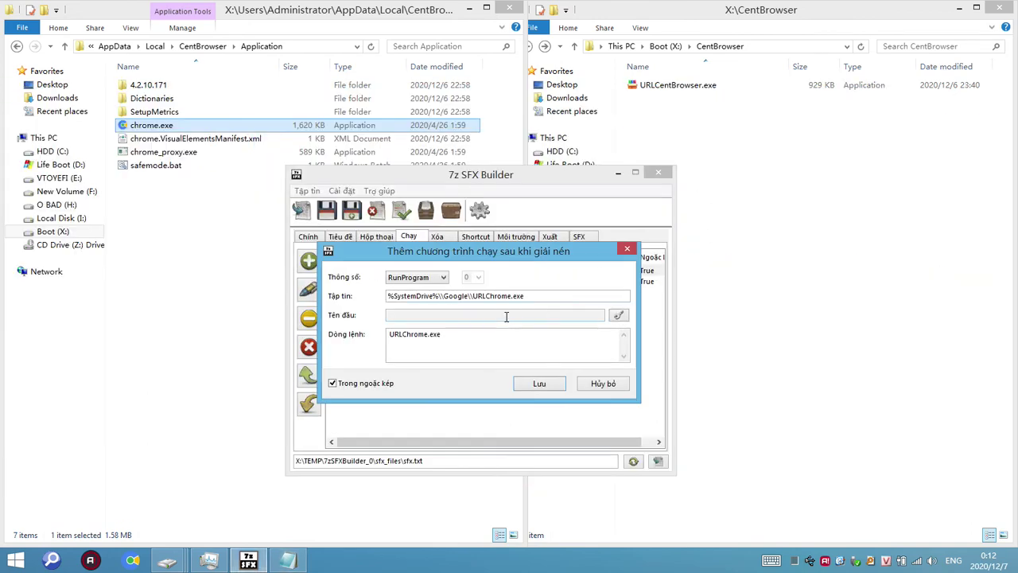
Step: Replace the run-program file path with the copied %UserProfile%\AppData\Local\CentBrowser
{"action": "left_click_drag", "start_coordinate": [533, 296], "coordinate": [350, 302]}
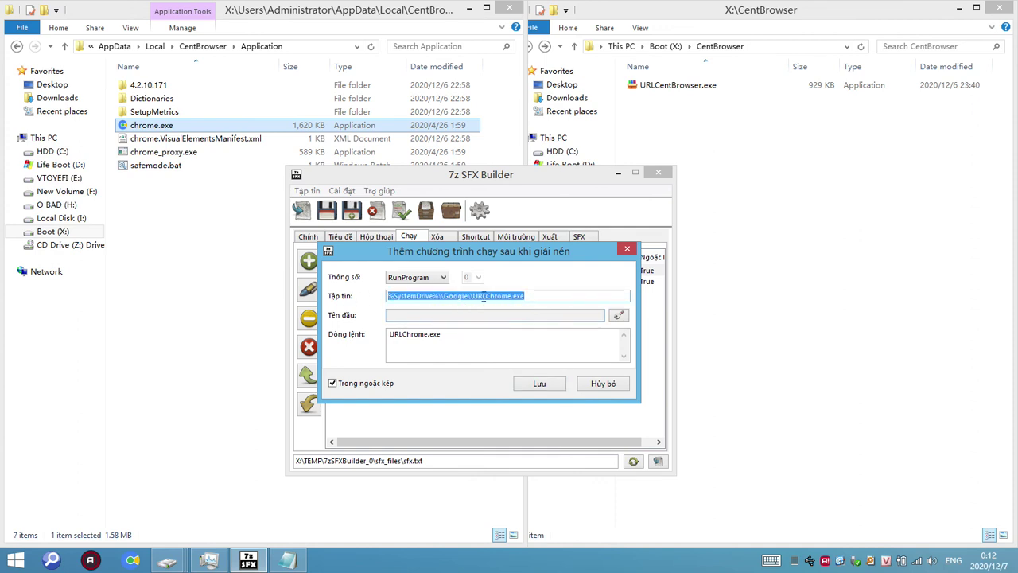
{"action": "key", "text": "ctrl+v"}
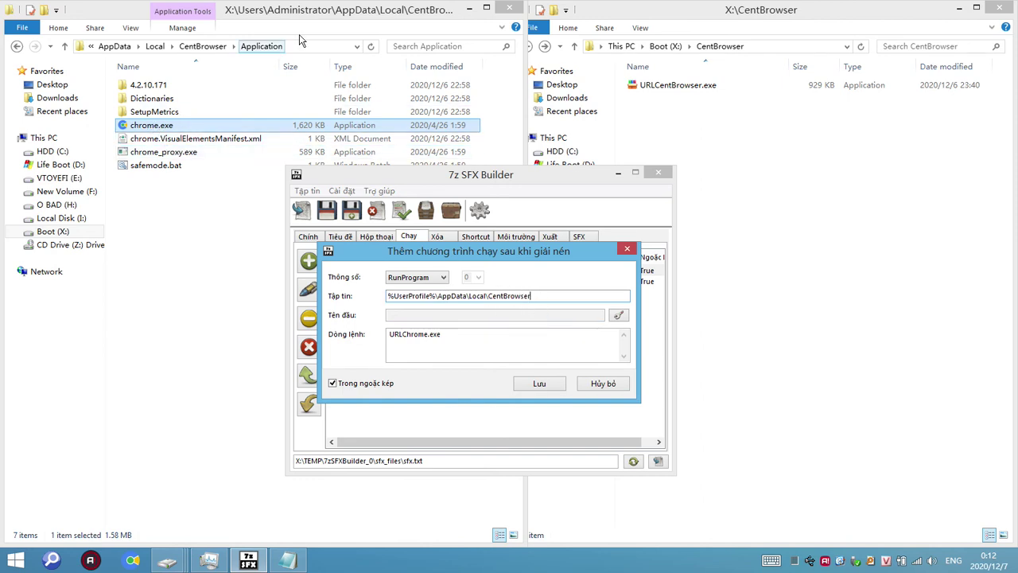
{"action": "left_click", "coordinate": [167, 138]}
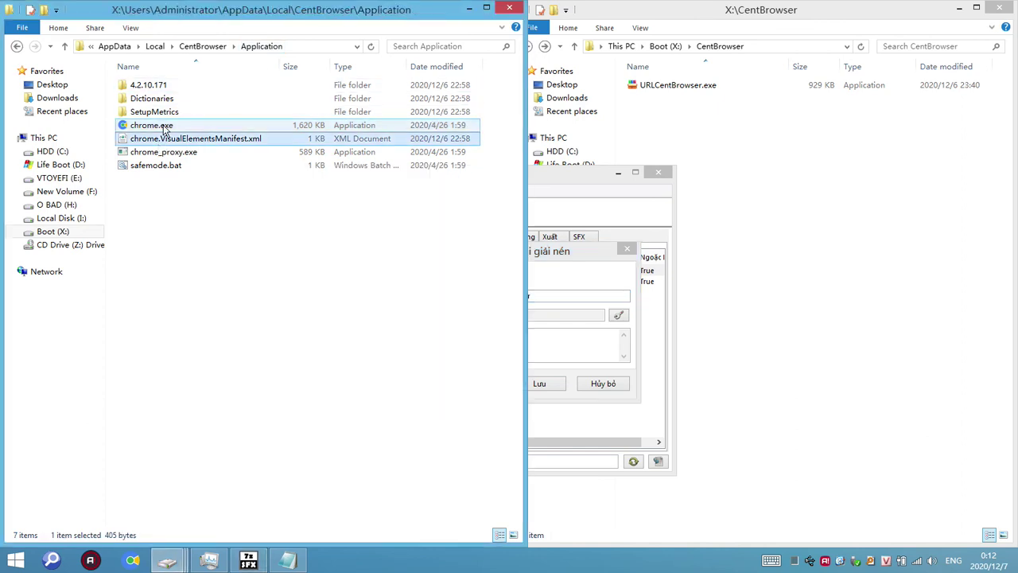
{"action": "left_click", "coordinate": [166, 127]}
{"action": "left_click", "coordinate": [176, 126]}
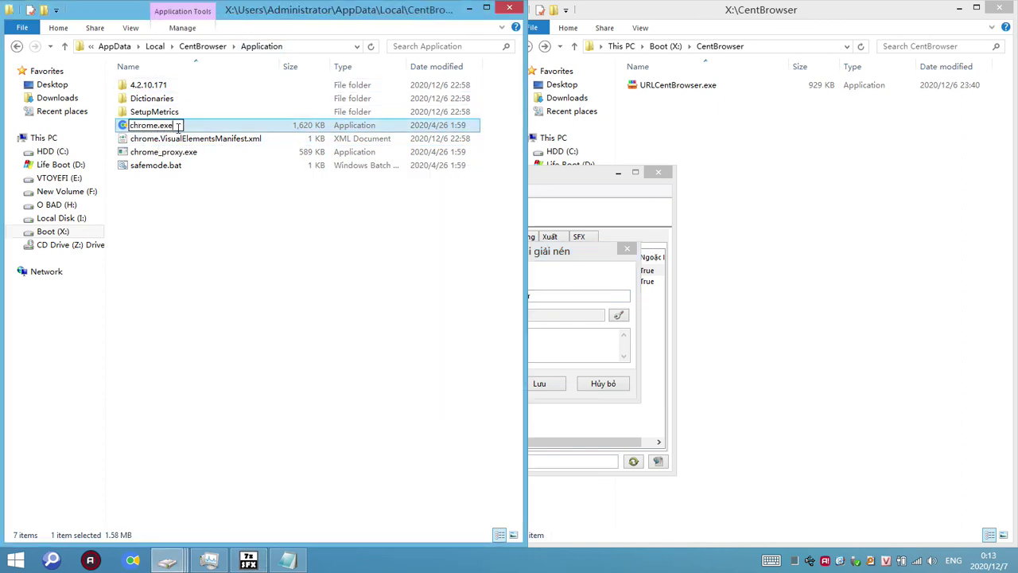
{"action": "left_click", "coordinate": [297, 46]}
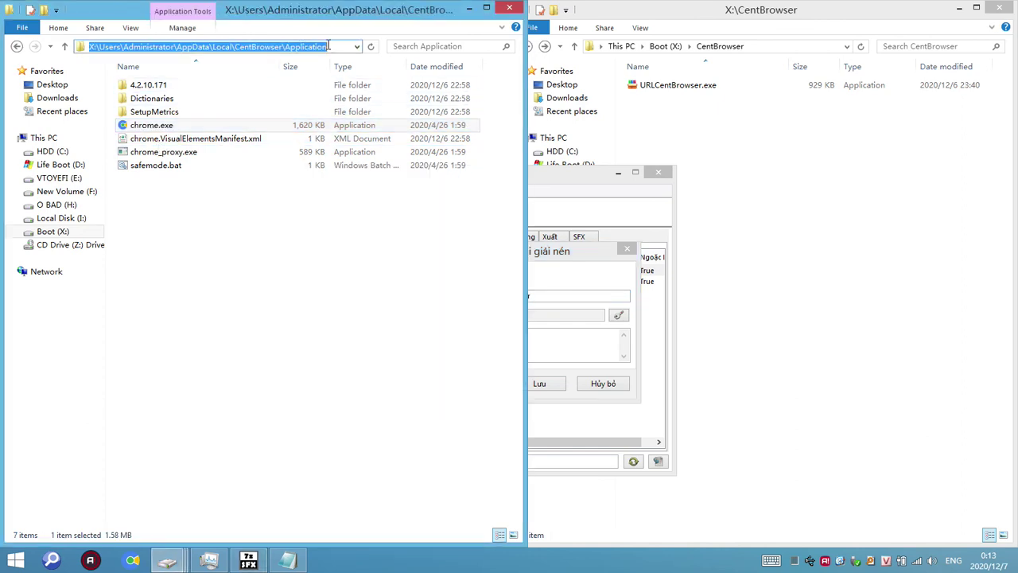
{"action": "left_click", "coordinate": [328, 46]}
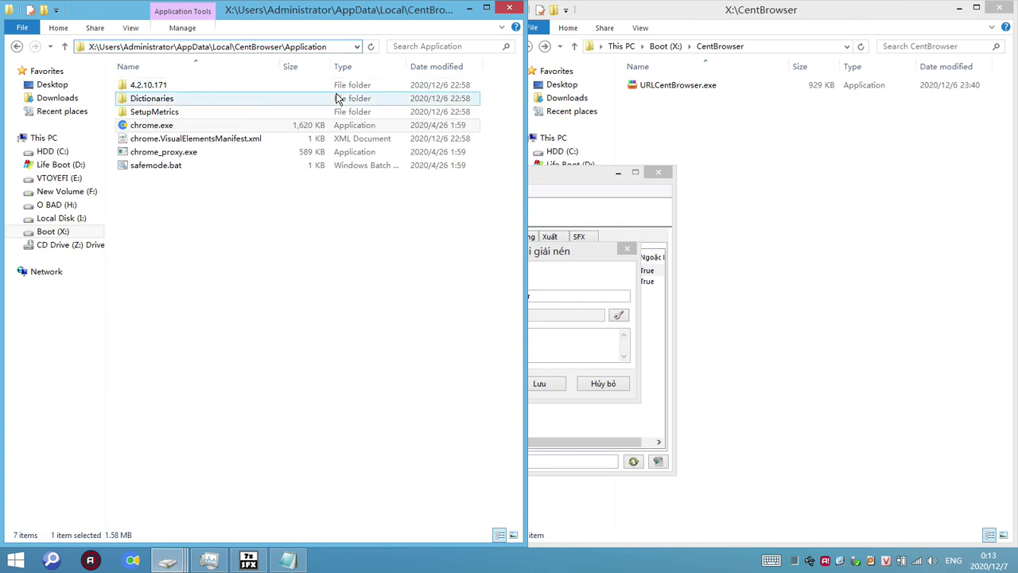
{"action": "type", "text": "chrome.exe"}
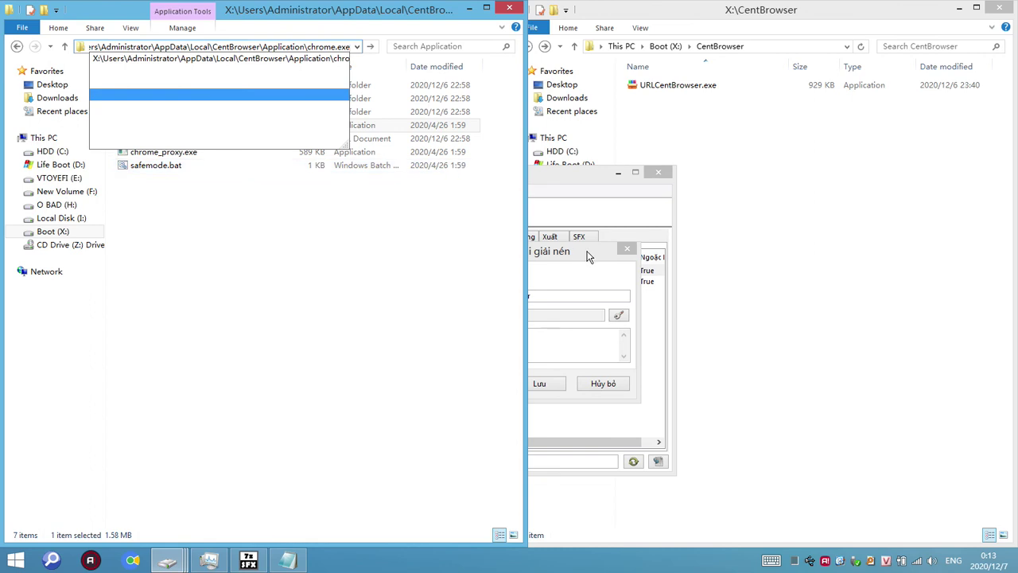
{"action": "left_click", "coordinate": [529, 294]}
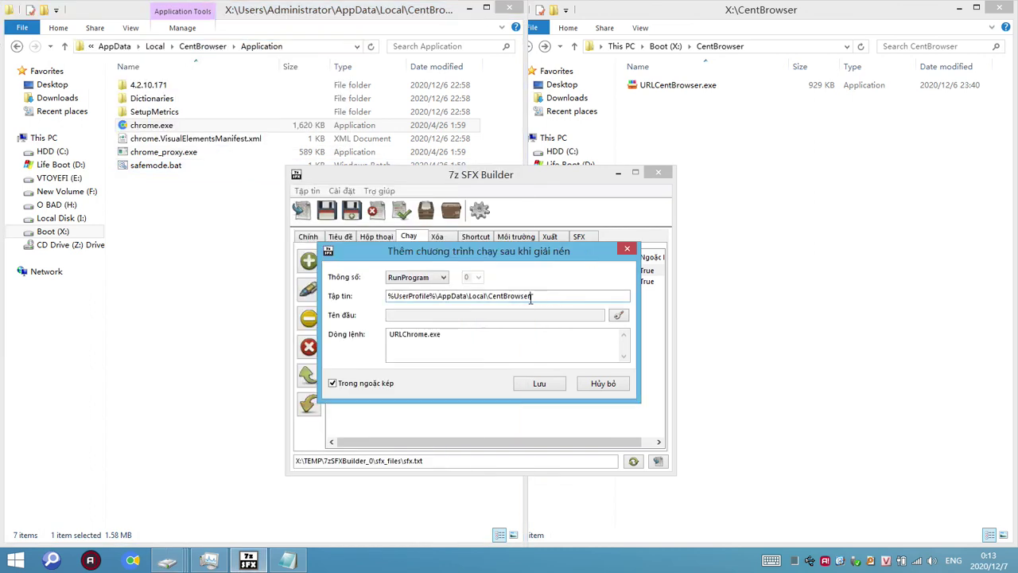
{"action": "left_click_drag", "start_coordinate": [546, 295], "coordinate": [211, 178]}
{"action": "left_click", "coordinate": [215, 180]}
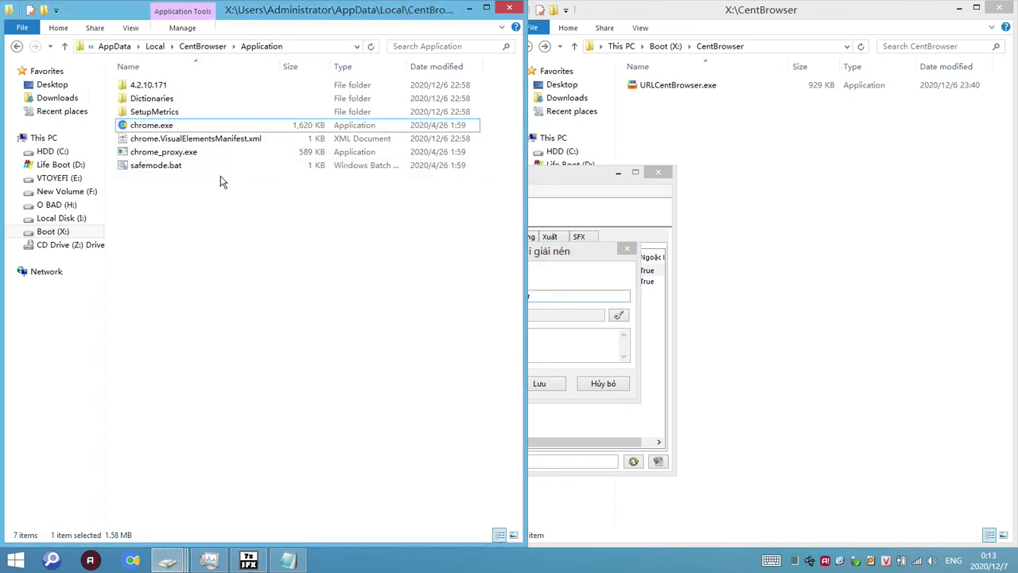
Step: Complete the Application folder's path in File Explorer with \chrome.exe, copy its ending Application\chrome.exe, and return to the run-program dialog
{"action": "left_click", "coordinate": [290, 48]}
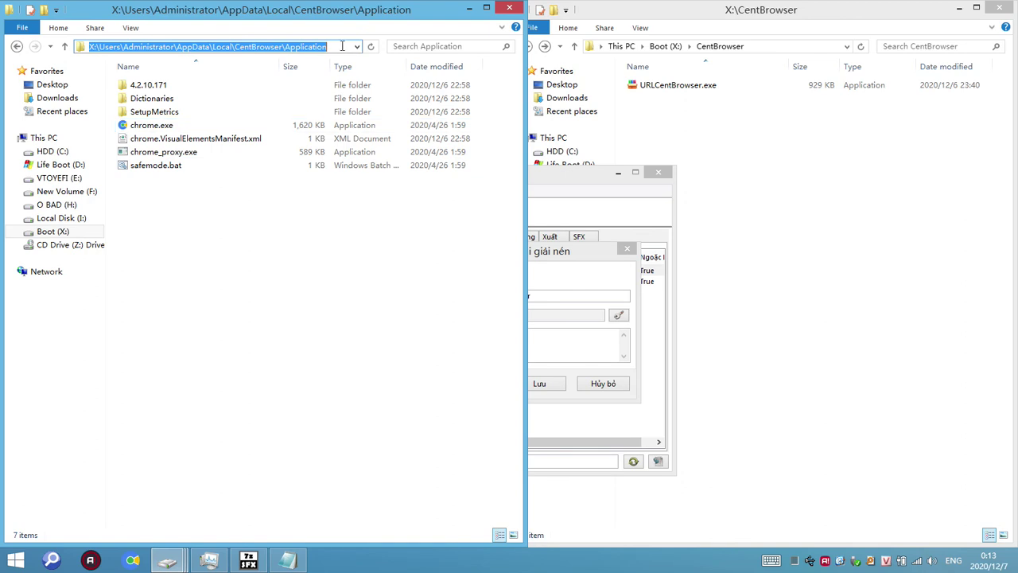
{"action": "left_click", "coordinate": [342, 47]}
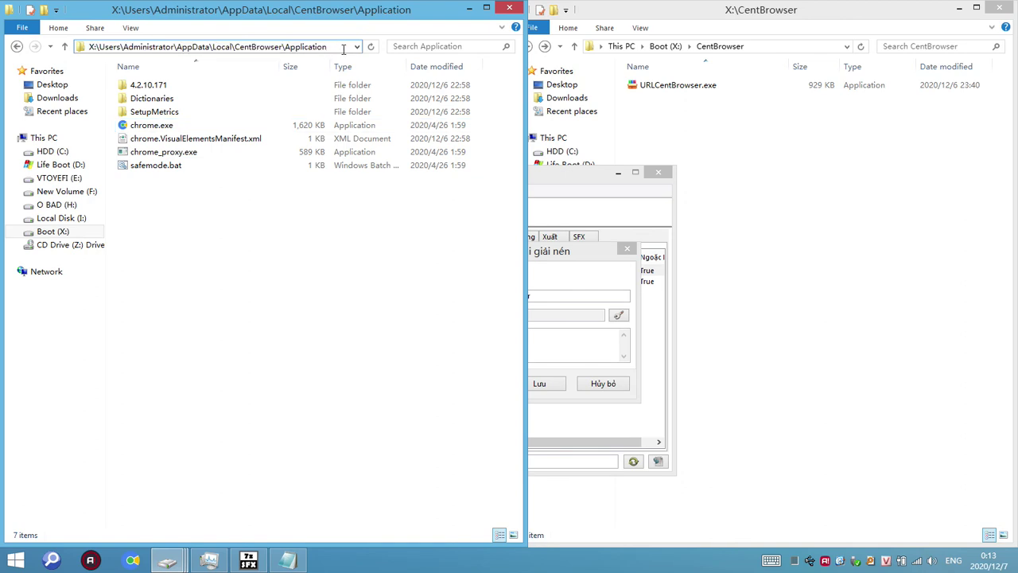
{"action": "type", "text": "\\c"}
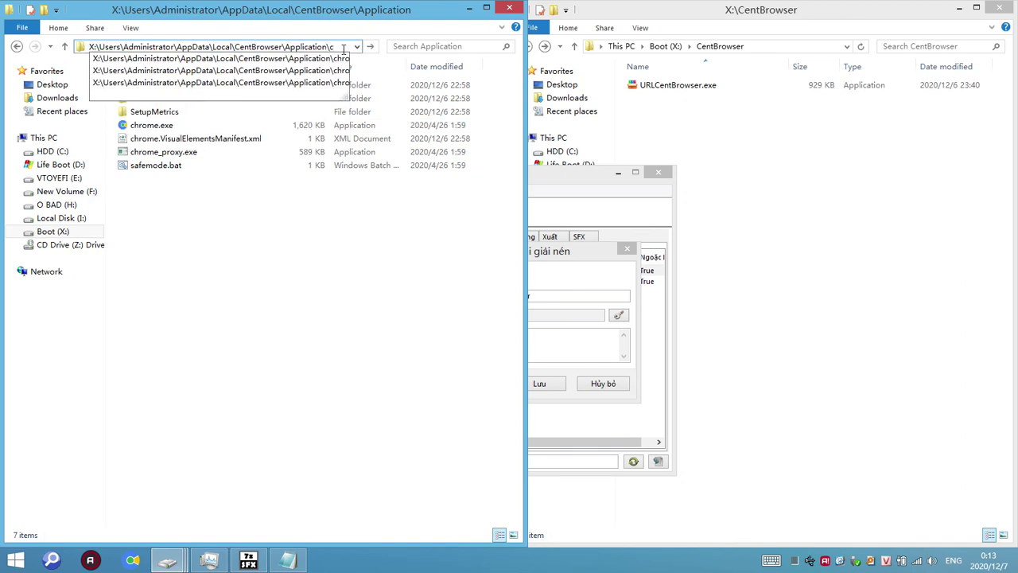
{"action": "key", "text": "Down"}
{"action": "key", "text": "ctrl+shift+Left"}
{"action": "key", "text": "ctrl+shift+Left"}
{"action": "key", "text": "ctrl+shift+Left"}
{"action": "key", "text": "ctrl+shift+Left"}
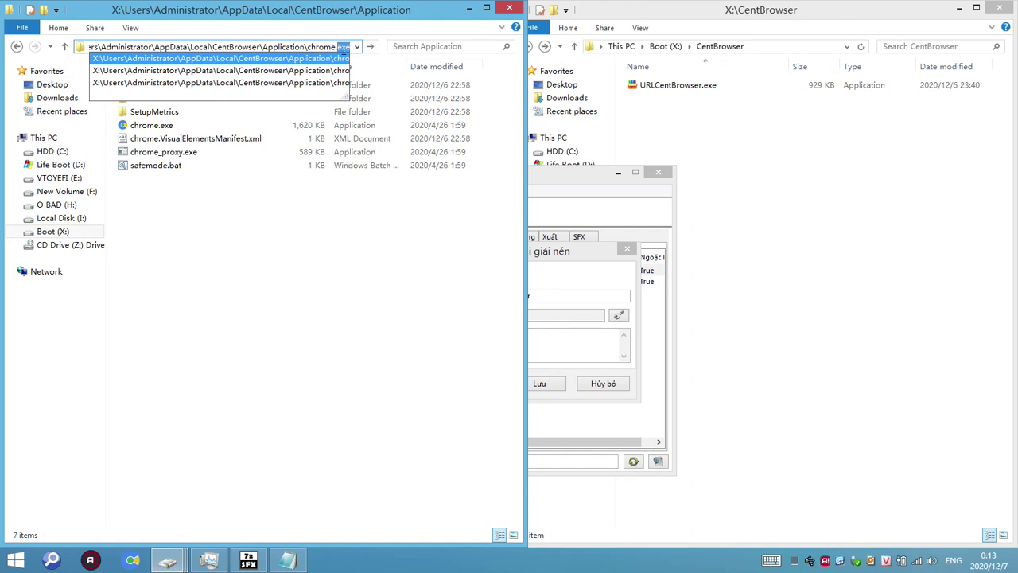
{"action": "key", "text": "ctrl+shift+Right"}
{"action": "key", "text": "ctrl+c"}
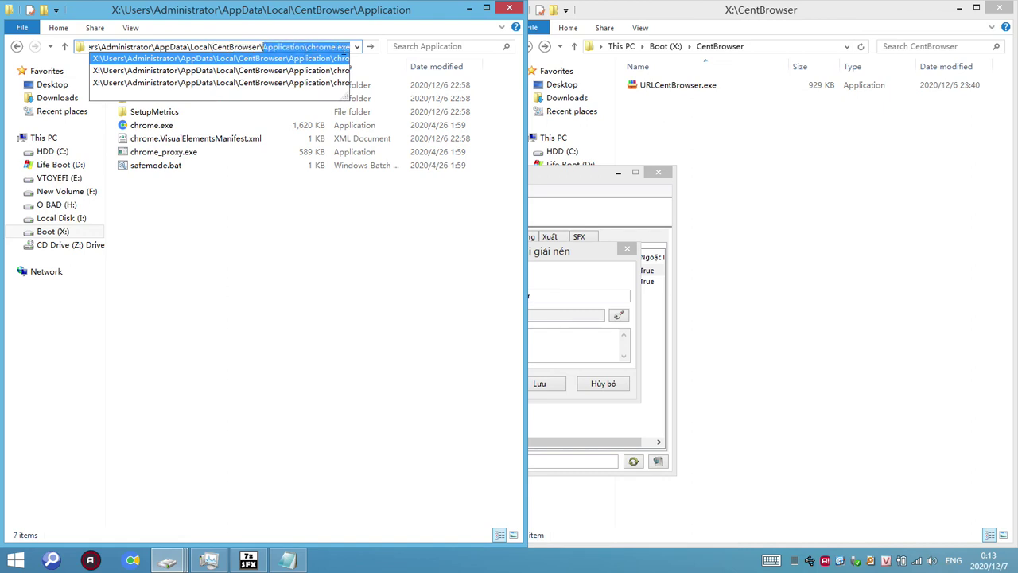
{"action": "key", "text": "BackSpace"}
{"action": "left_click", "coordinate": [583, 266]}
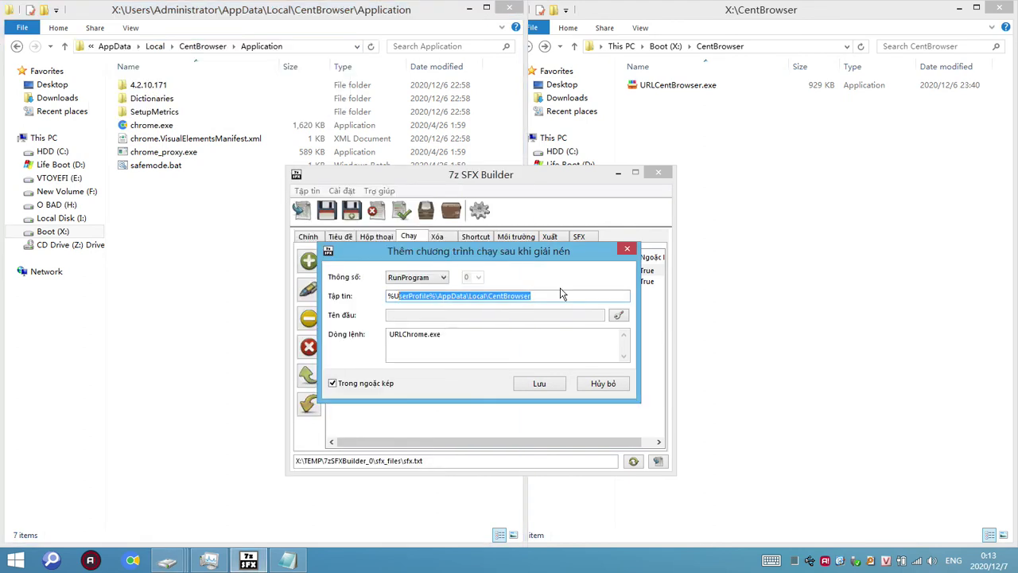
Step: Set the first run entry's file path to %UserProfile%\AppData\Local\CentBrowser\Application\chrome.exe
{"action": "left_click", "coordinate": [562, 293]}
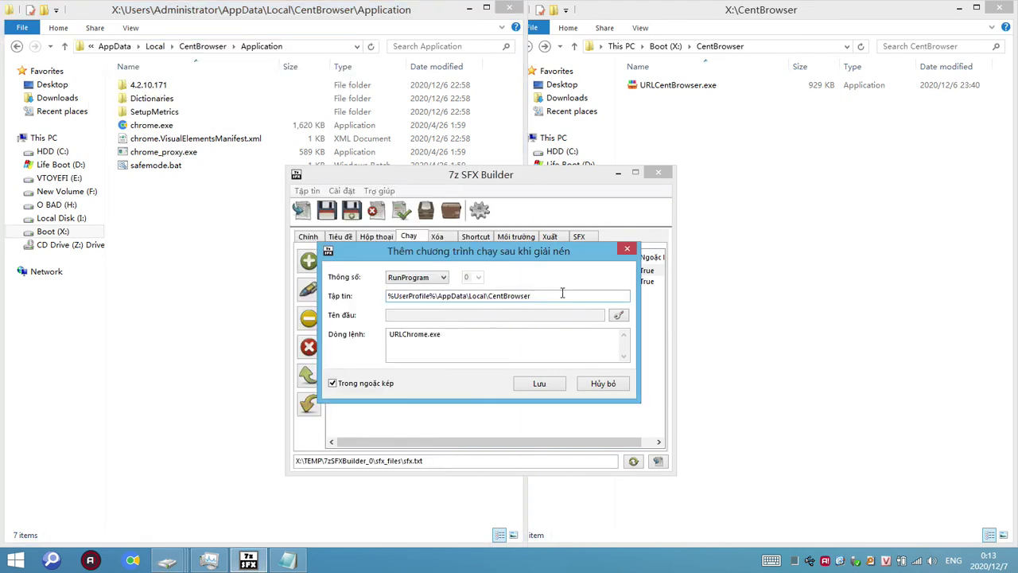
{"action": "key", "text": "ctrl+v"}
{"action": "left_click_drag", "start_coordinate": [619, 296], "coordinate": [354, 296]}
{"action": "left_click", "coordinate": [620, 295]}
{"action": "left_click_drag", "start_coordinate": [609, 295], "coordinate": [290, 284]}
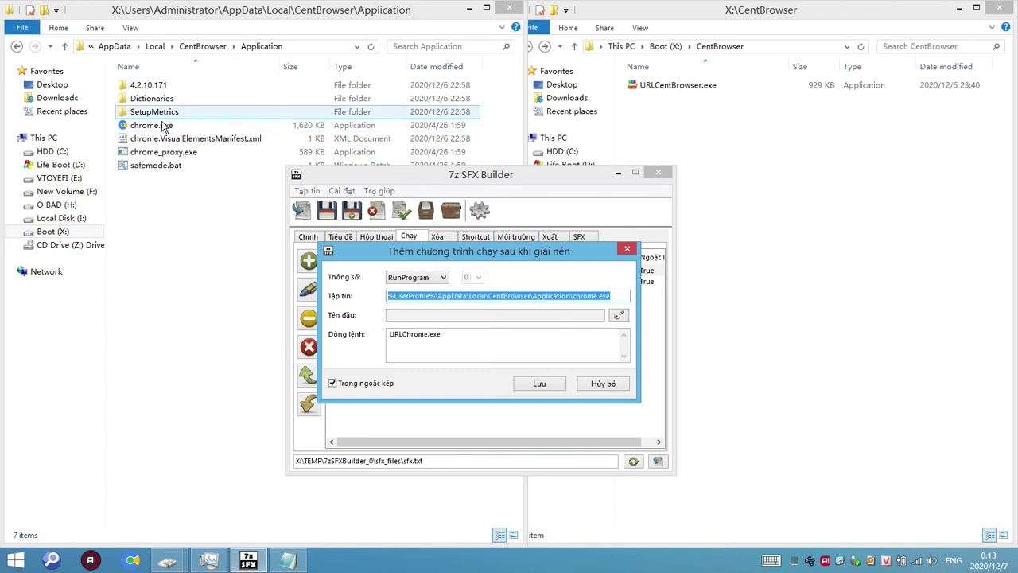
Step: Copy chrome.exe from the file path into the entry's command line in place of URLChrome.exe, and save the entry
{"action": "left_click", "coordinate": [447, 339]}
{"action": "left_click_drag", "start_coordinate": [572, 295], "coordinate": [617, 295]}
{"action": "key", "text": "ctrl+c"}
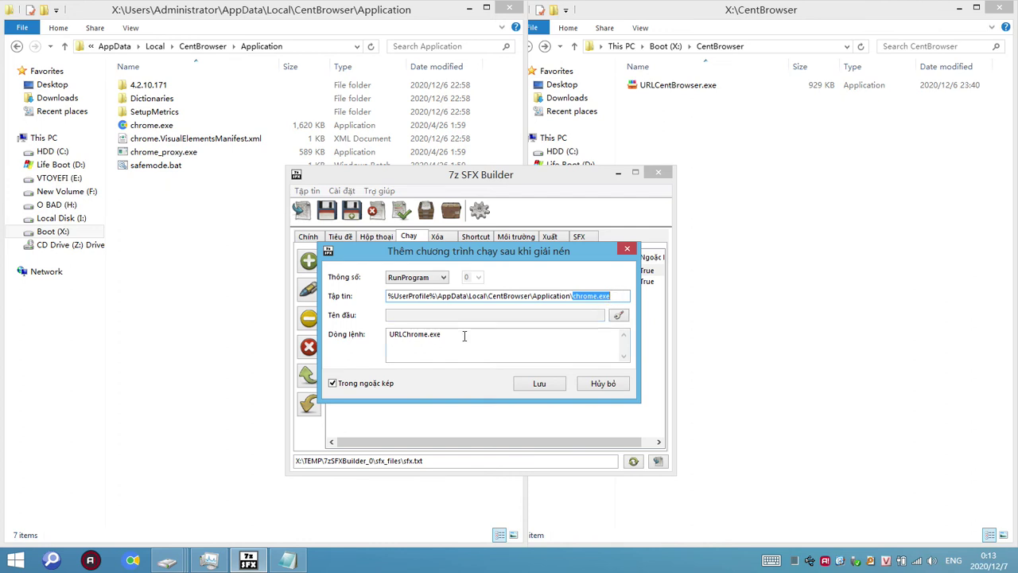
{"action": "left_click", "coordinate": [464, 336]}
{"action": "left_click_drag", "start_coordinate": [477, 336], "coordinate": [330, 336]}
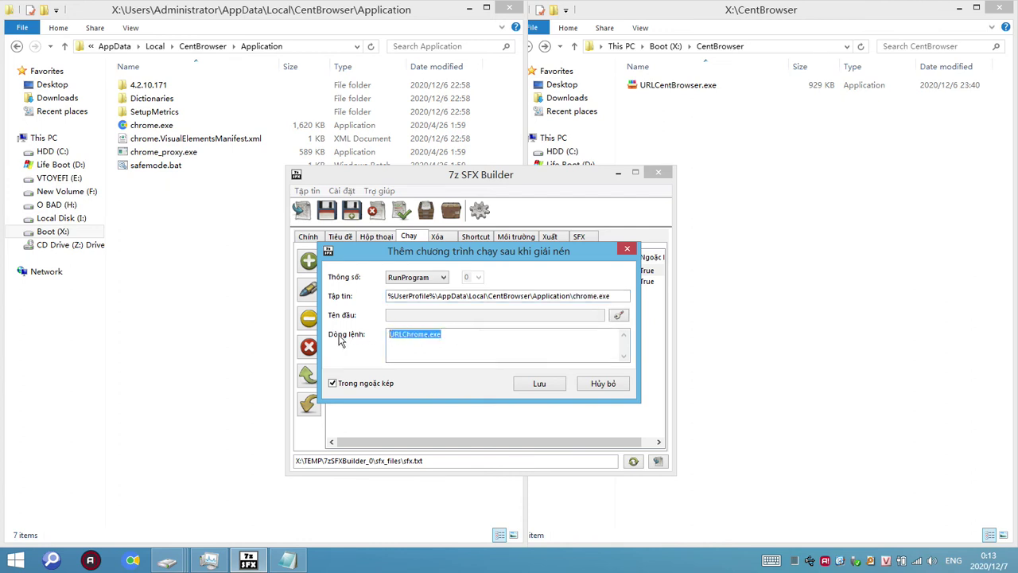
{"action": "key", "text": "ctrl+v"}
{"action": "left_click", "coordinate": [546, 385]}
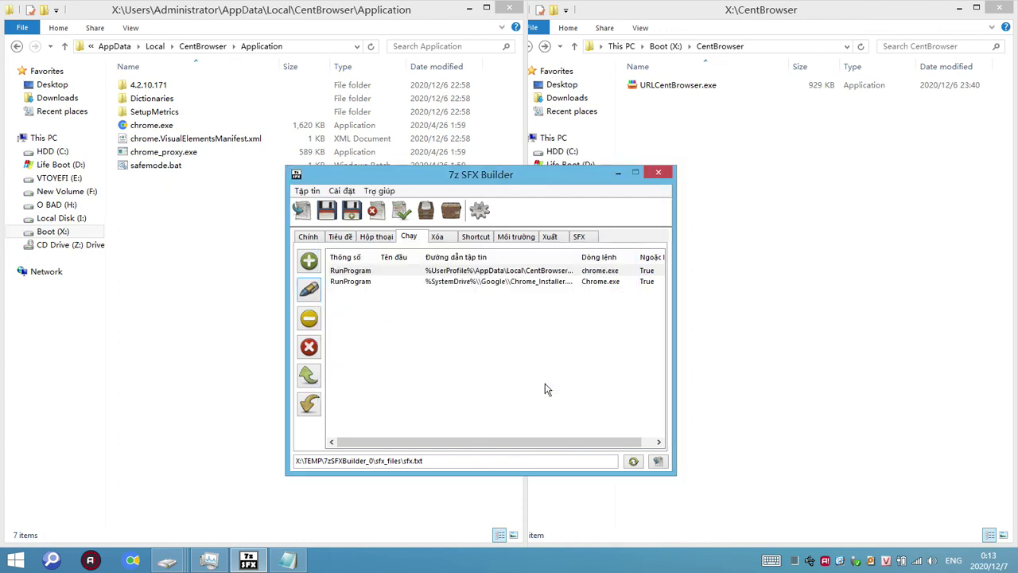
Step: In File Explorer, go up from Application to the CentBrowser folder and select URLCentBrowser.exe
{"action": "left_click", "coordinate": [497, 283]}
{"action": "left_click", "coordinate": [311, 294]}
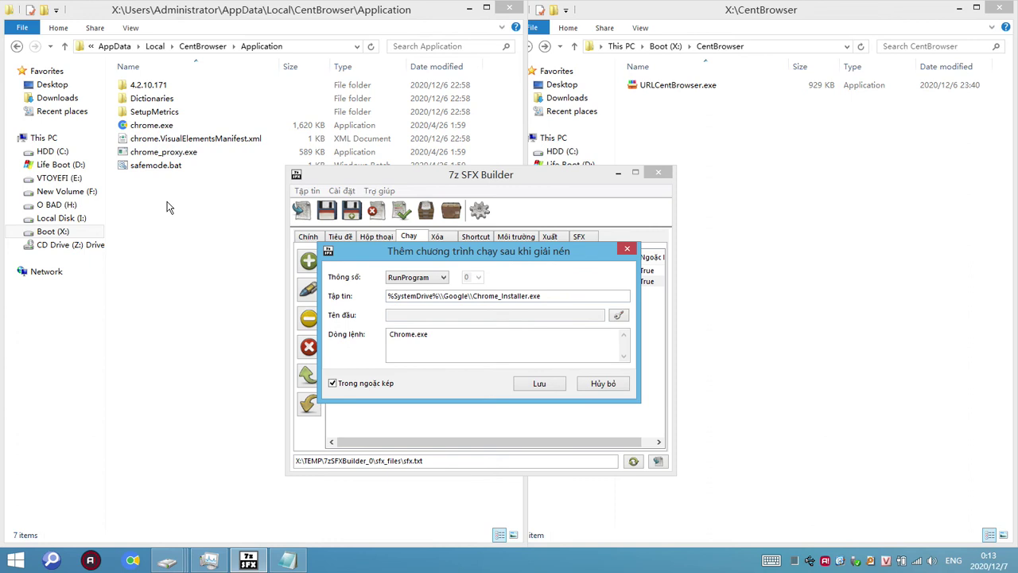
{"action": "left_click", "coordinate": [167, 207]}
{"action": "left_click", "coordinate": [213, 47]}
{"action": "left_click", "coordinate": [213, 128]}
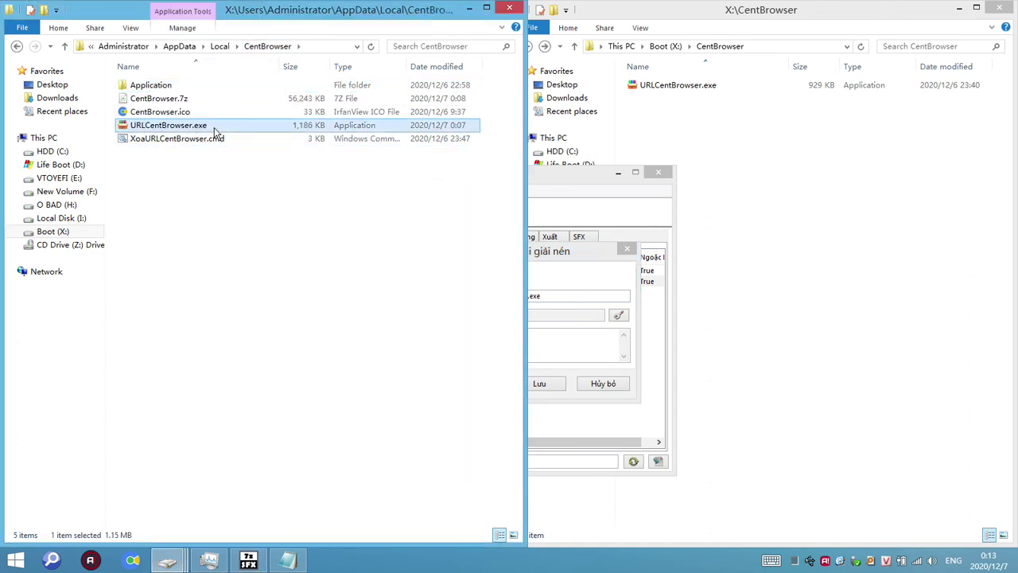
{"action": "left_click", "coordinate": [213, 131]}
{"action": "key", "text": "Home"}
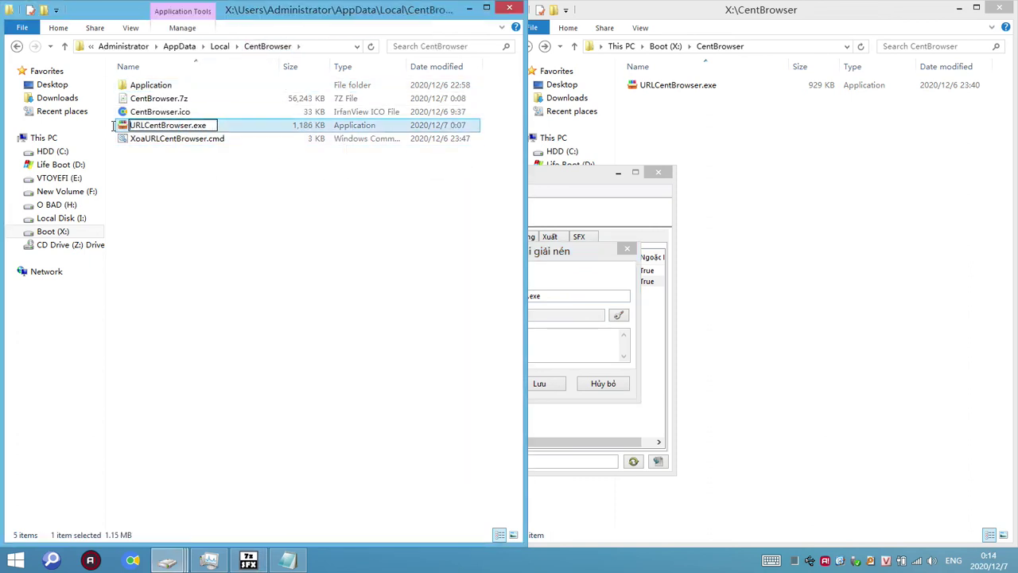
{"action": "left_click_drag", "start_coordinate": [213, 125], "coordinate": [99, 128]}
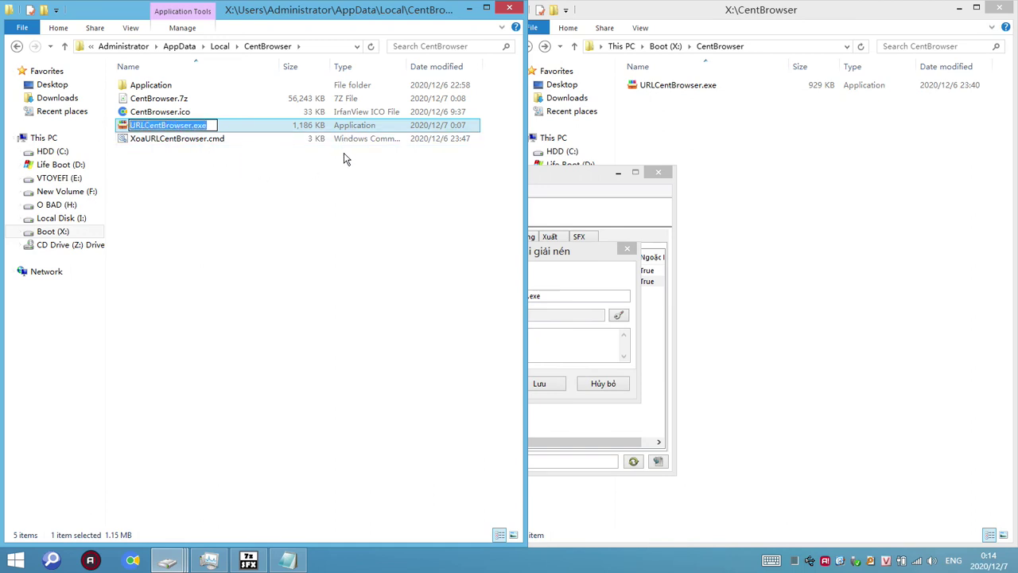
{"action": "left_click", "coordinate": [582, 282]}
{"action": "left_click", "coordinate": [619, 385]}
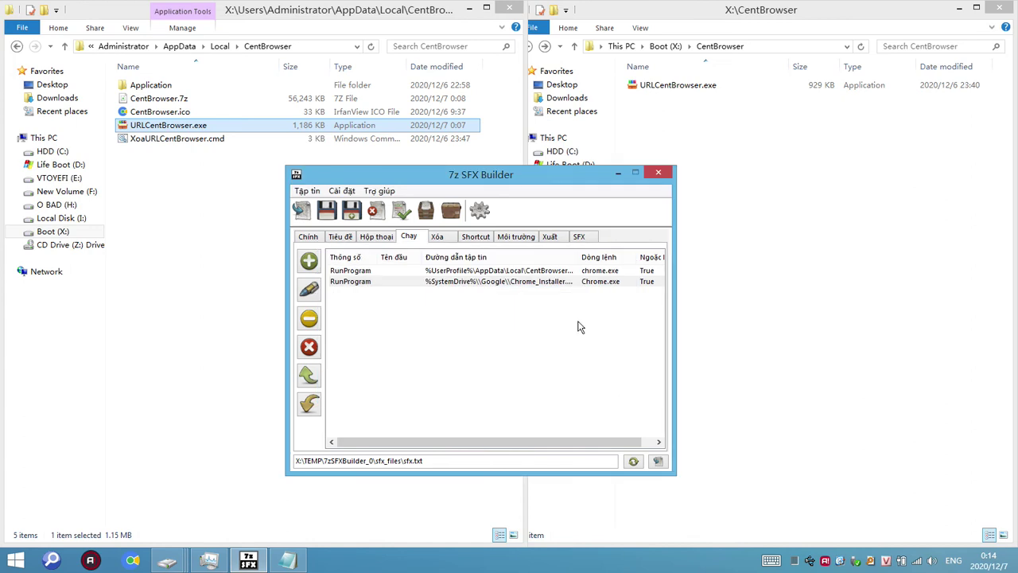
Step: Copy the folder path %UserProfile%\AppData\Local\CentBrowser\ from the chrome.exe run entry and close the entry without saving
{"action": "left_click", "coordinate": [465, 273]}
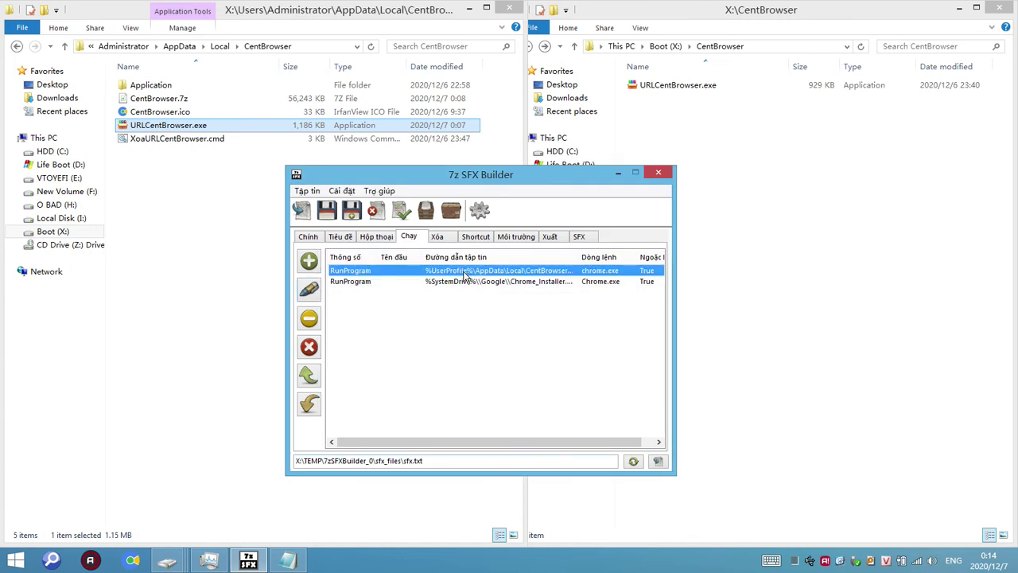
{"action": "left_click", "coordinate": [315, 289]}
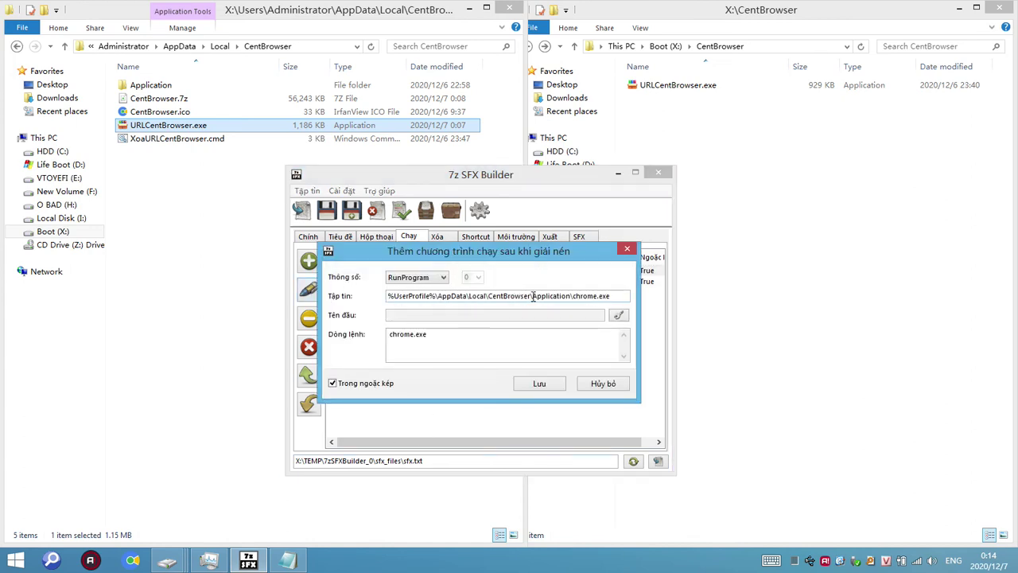
{"action": "left_click_drag", "start_coordinate": [533, 296], "coordinate": [325, 303]}
{"action": "key", "text": "ctrl+c"}
{"action": "left_click", "coordinate": [609, 384]}
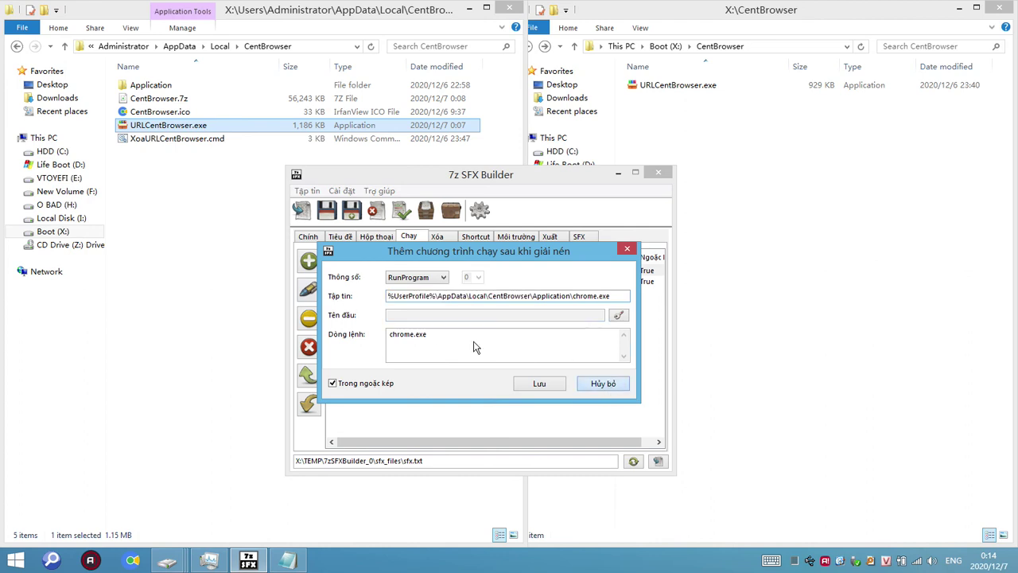
Step: Set the Chrome_Installer run entry's file path to %UserProfile%\AppData\Local\CentBrowser\URLCentBrowser.exe, taking the file name from the CentBrowser folder
{"action": "left_click", "coordinate": [358, 283]}
{"action": "left_click", "coordinate": [318, 296]}
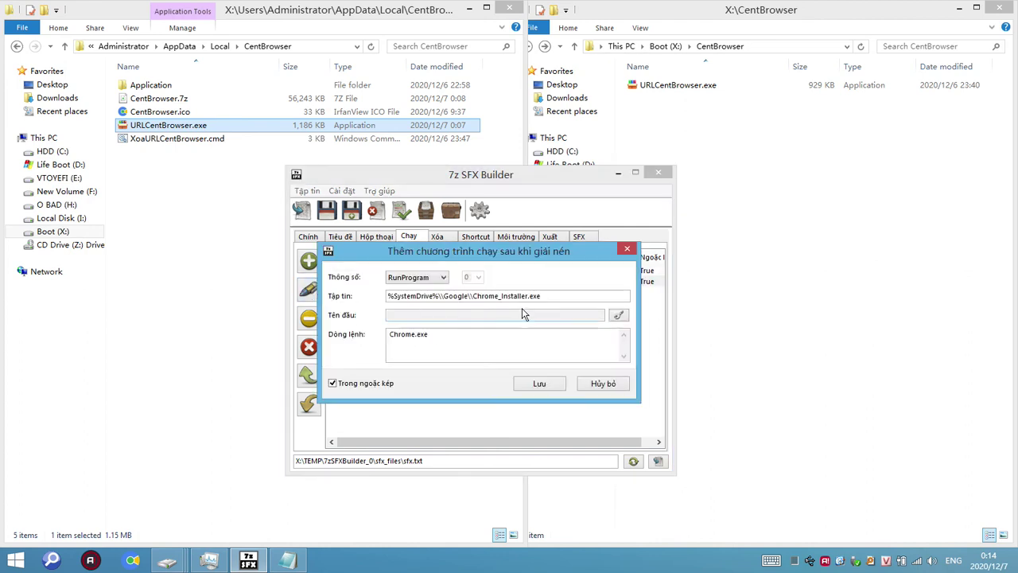
{"action": "left_click_drag", "start_coordinate": [544, 296], "coordinate": [318, 289]}
{"action": "key", "text": "ctrl+v"}
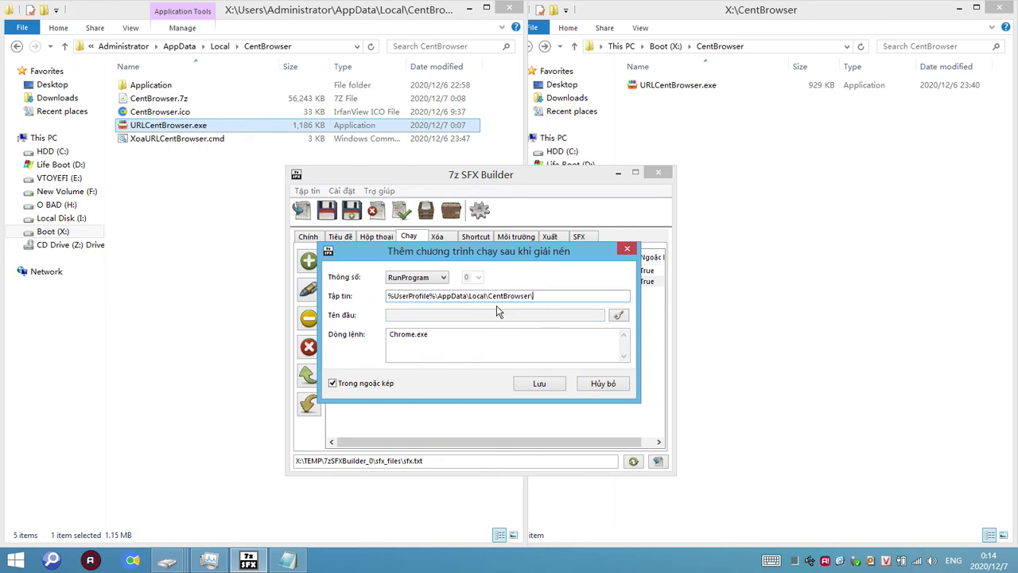
{"action": "left_click", "coordinate": [210, 125]}
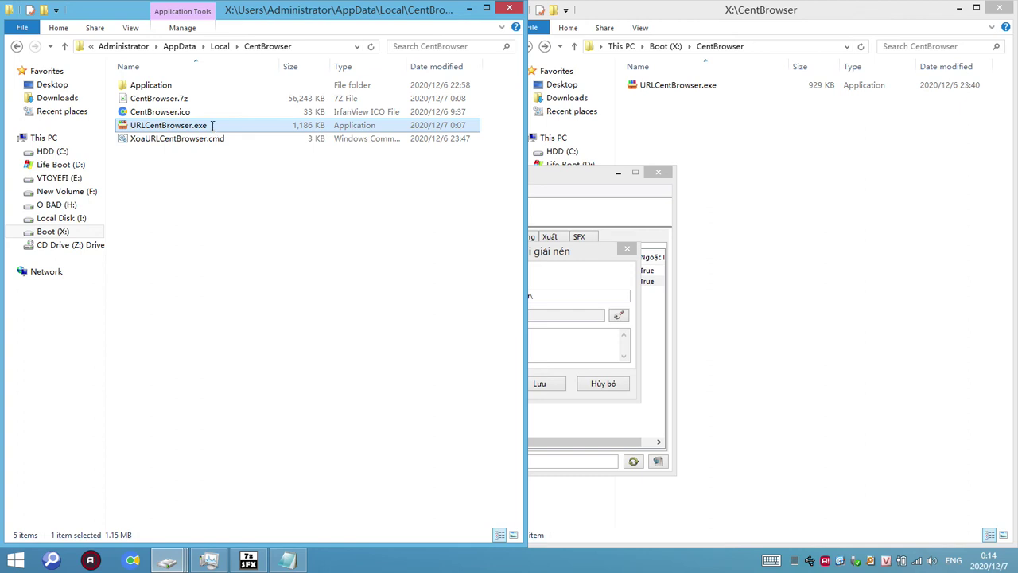
{"action": "left_click", "coordinate": [212, 126]}
{"action": "key", "text": "ctrl+x"}
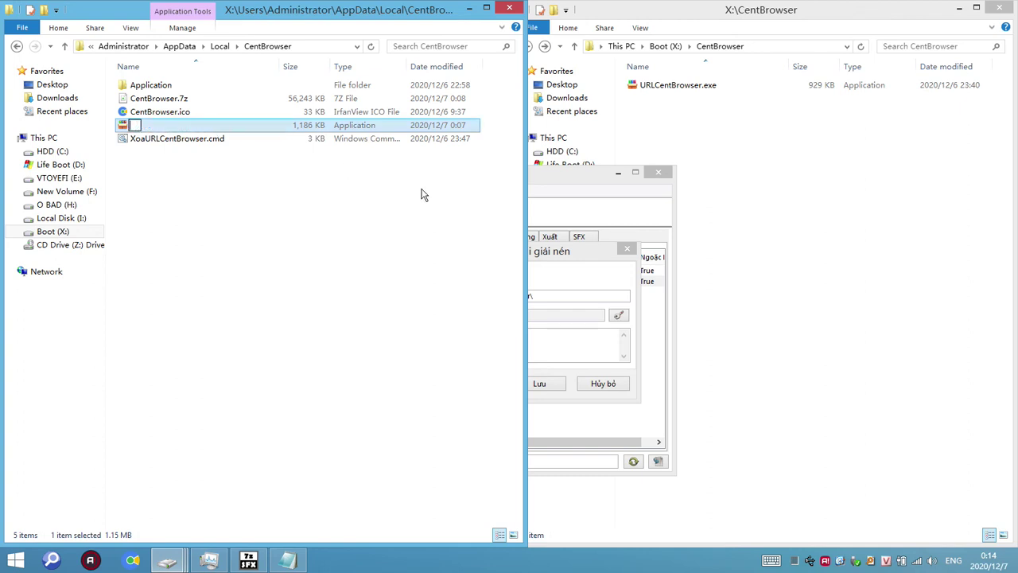
{"action": "left_click", "coordinate": [590, 322]}
{"action": "left_click", "coordinate": [550, 295]}
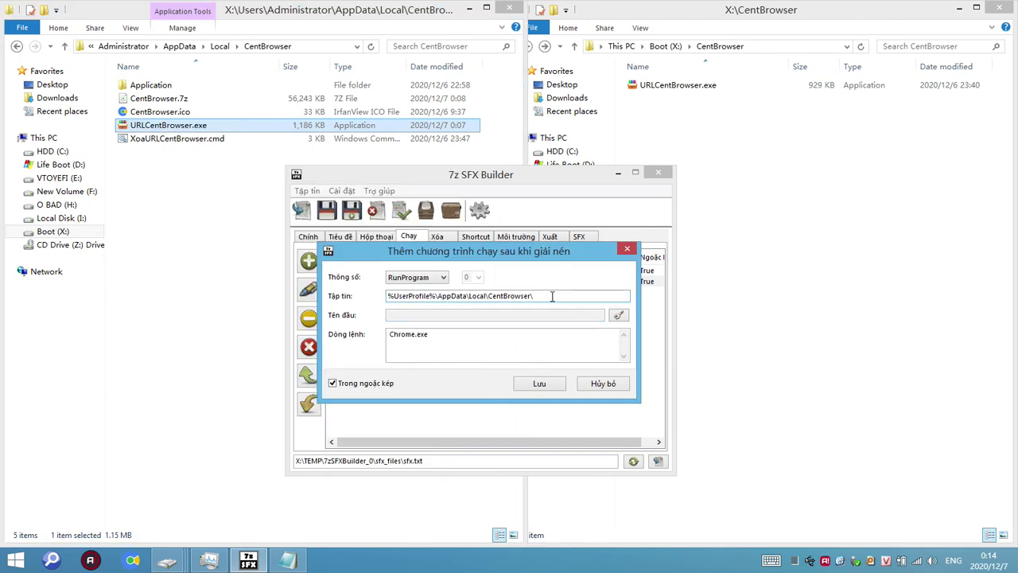
{"action": "key", "text": "ctrl+v"}
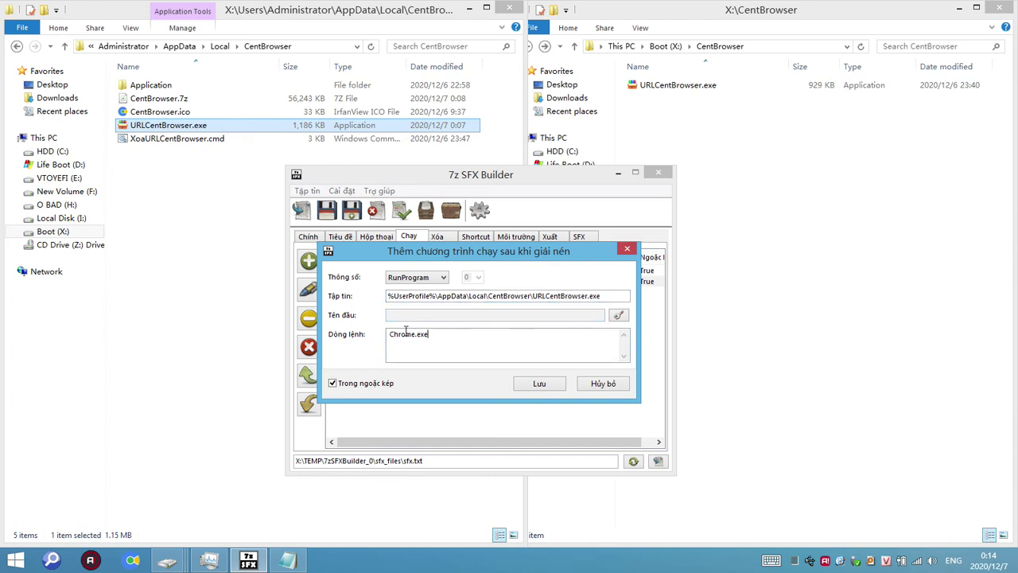
Step: Set the second run entry's command line to URLCentBrowser.exe and save the entry
{"action": "left_click_drag", "start_coordinate": [480, 334], "coordinate": [351, 336]}
{"action": "key", "text": "ctrl+v"}
{"action": "left_click", "coordinate": [540, 383]}
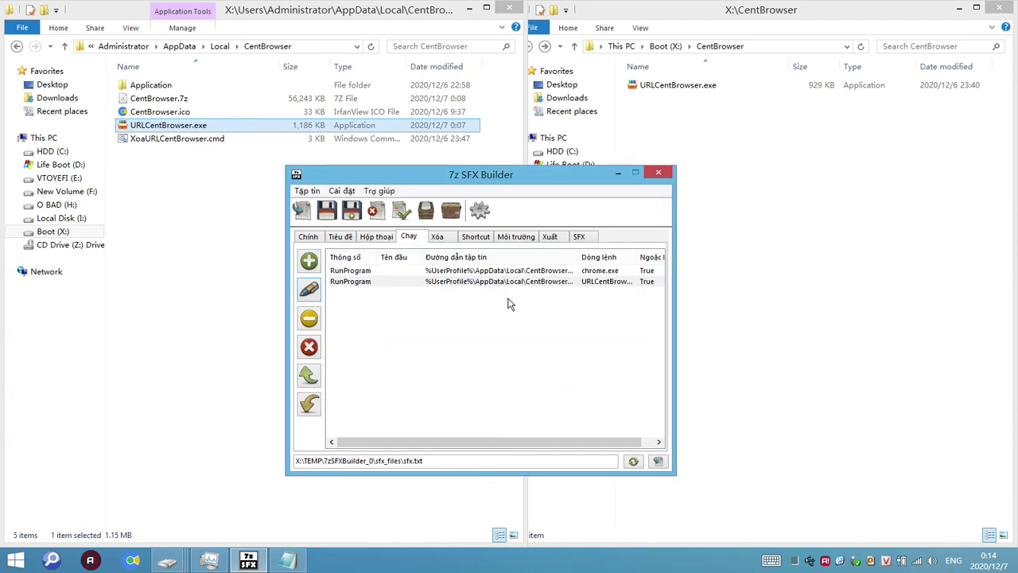
Step: Move the URLCentBrowser.exe run entry above the chrome.exe entry in the run order
{"action": "left_click", "coordinate": [351, 284]}
{"action": "key", "text": "Up"}
{"action": "left_click", "coordinate": [357, 283]}
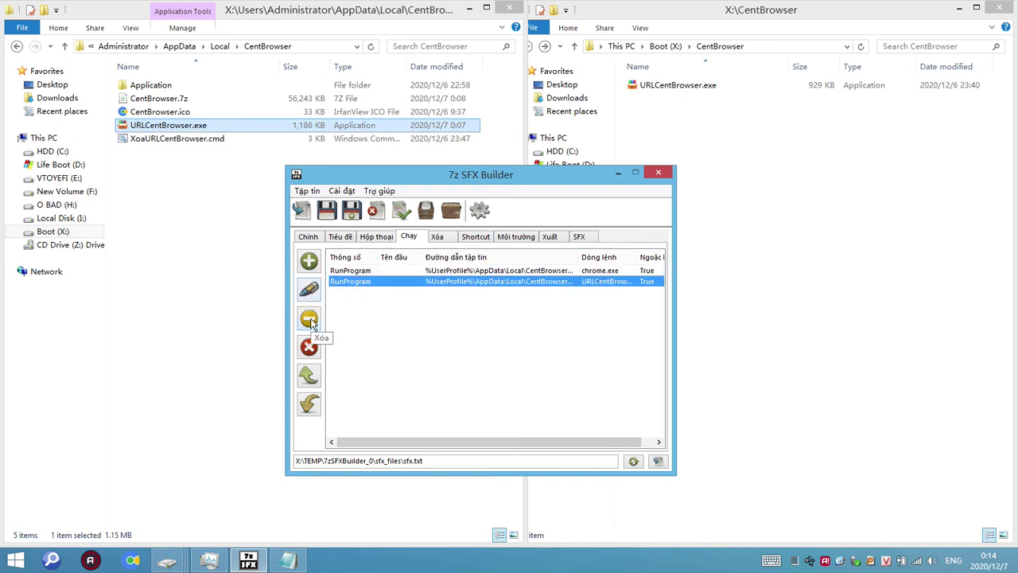
{"action": "left_click", "coordinate": [367, 272], "text": "shift"}
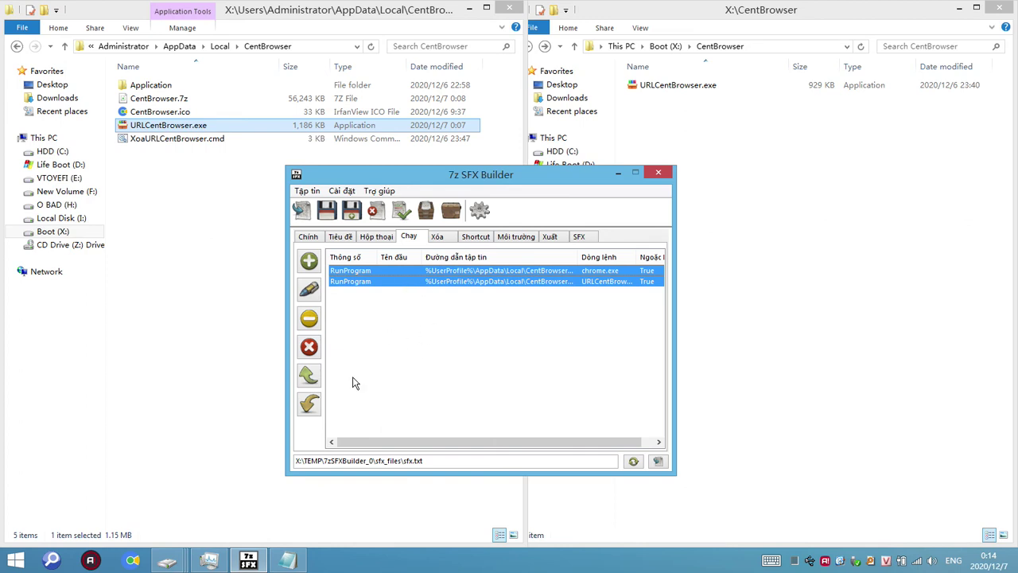
{"action": "left_click", "coordinate": [369, 281]}
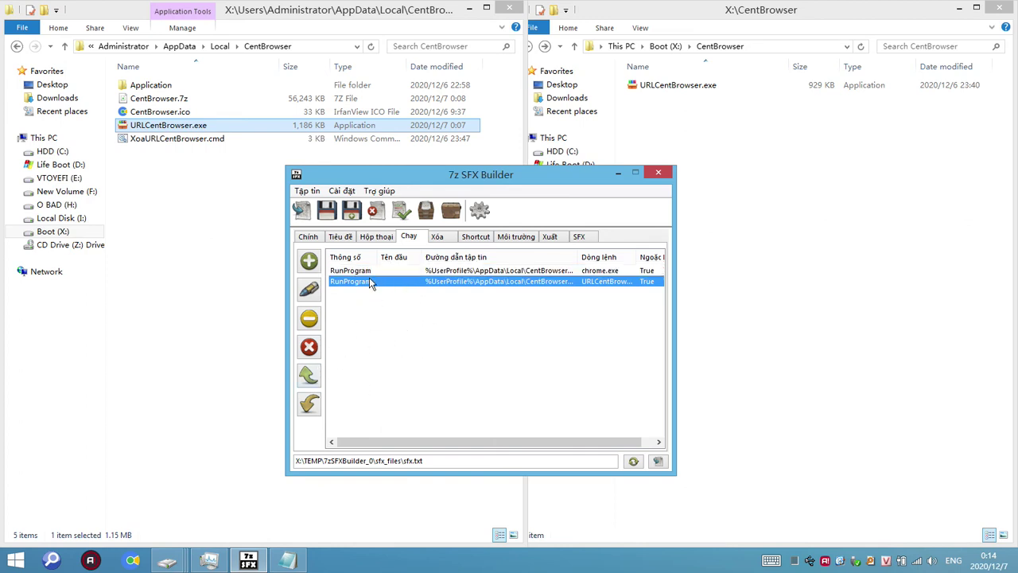
{"action": "left_click", "coordinate": [309, 376]}
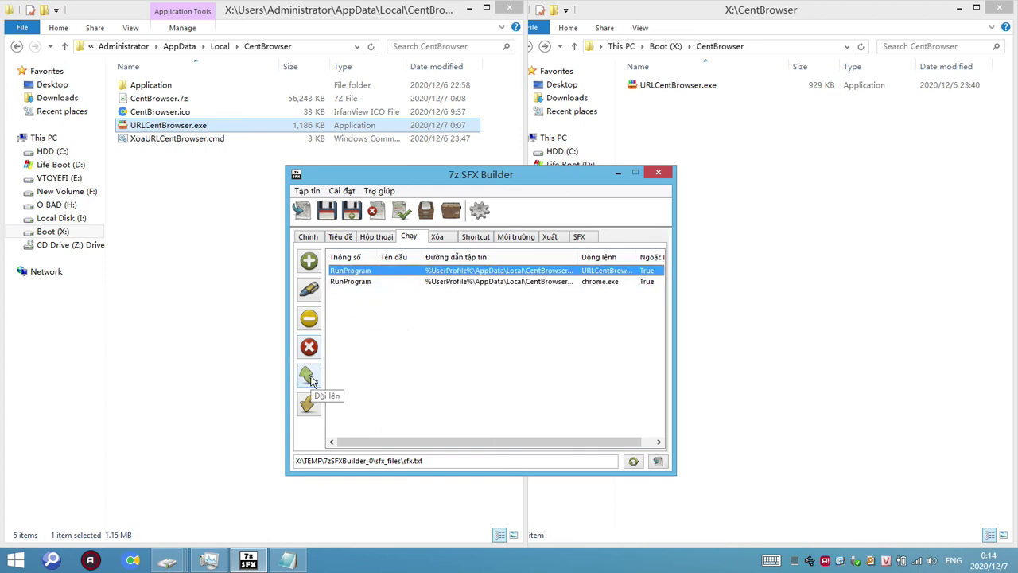
{"action": "left_click", "coordinate": [310, 401]}
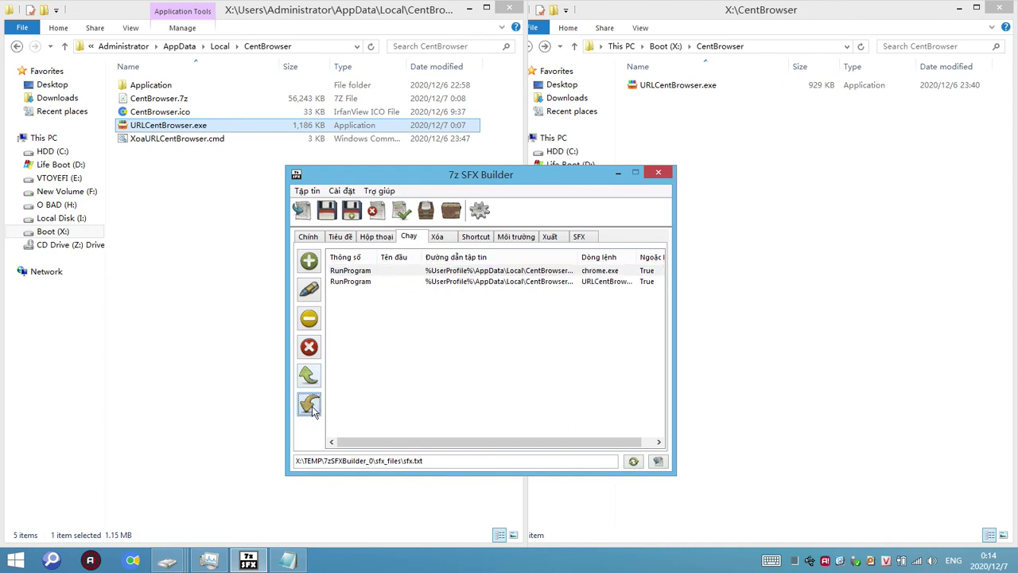
{"action": "left_click", "coordinate": [309, 376]}
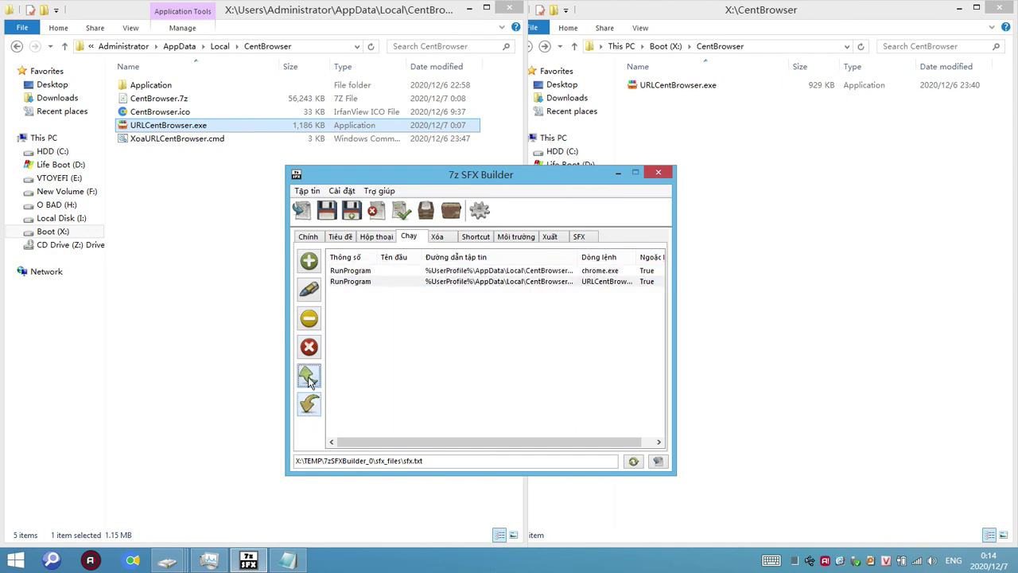
{"action": "left_click", "coordinate": [362, 281]}
Step: Review the file path and command line of the URLCentBrowser.exe run entry and close it without saving
{"action": "left_click", "coordinate": [362, 271]}
{"action": "left_click", "coordinate": [309, 289]}
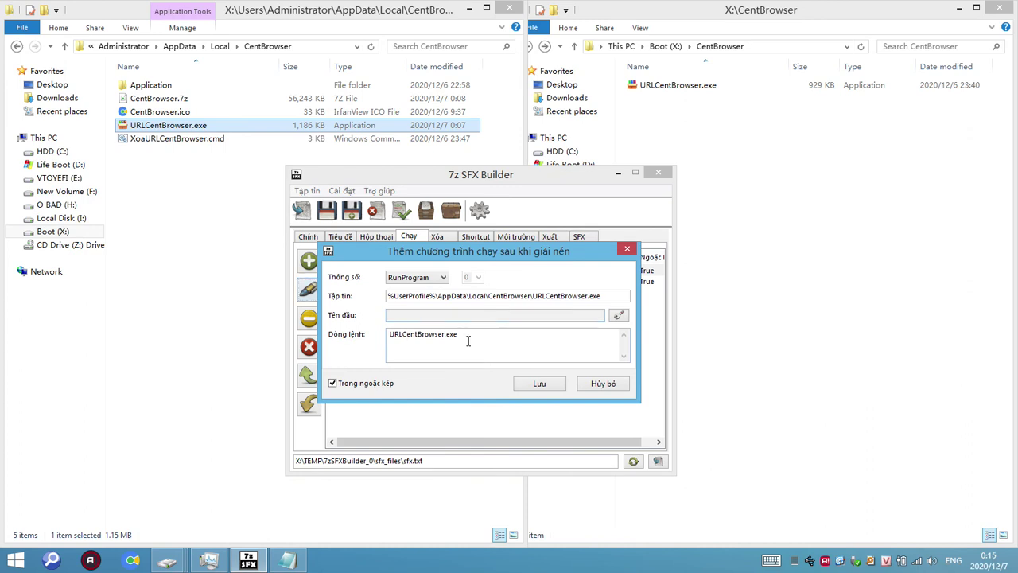
{"action": "left_click_drag", "start_coordinate": [468, 341], "coordinate": [390, 336]}
{"action": "left_click", "coordinate": [601, 390]}
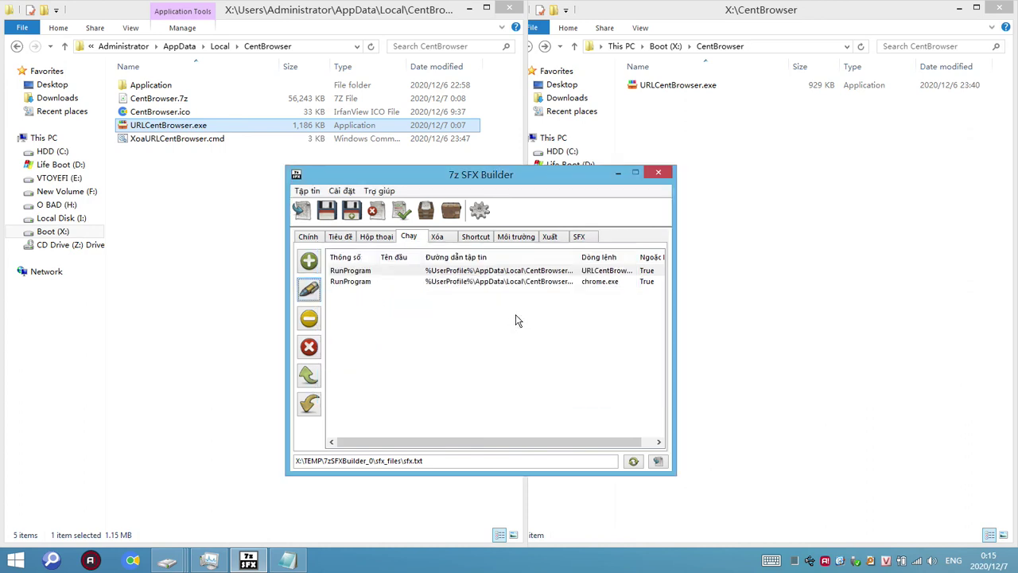
Step: Examine the source file path of the Chrome OK shortcut entry, check the CentBrowser folder, and close the entry without saving
{"action": "left_click", "coordinate": [439, 236]}
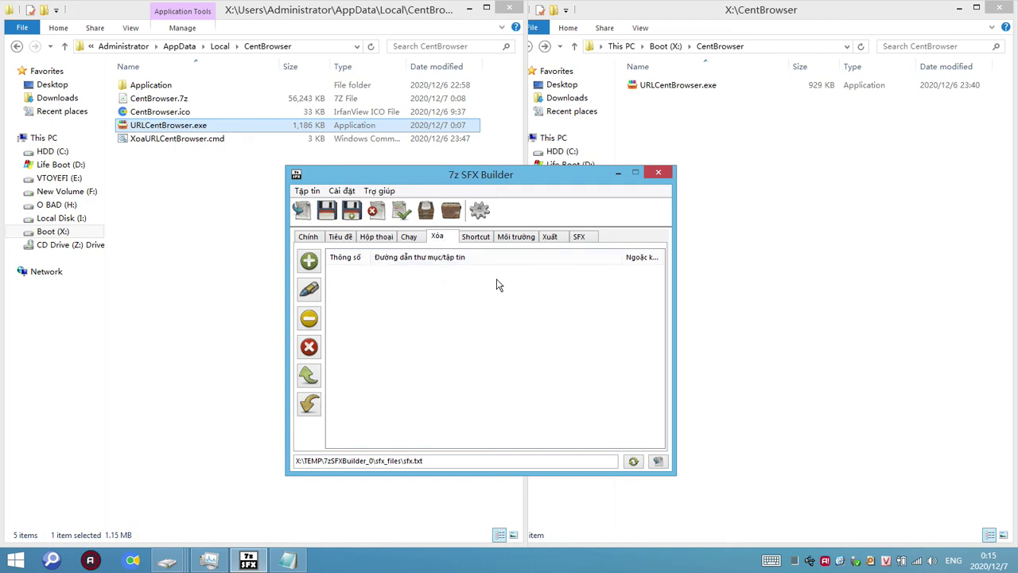
{"action": "left_click", "coordinate": [474, 237]}
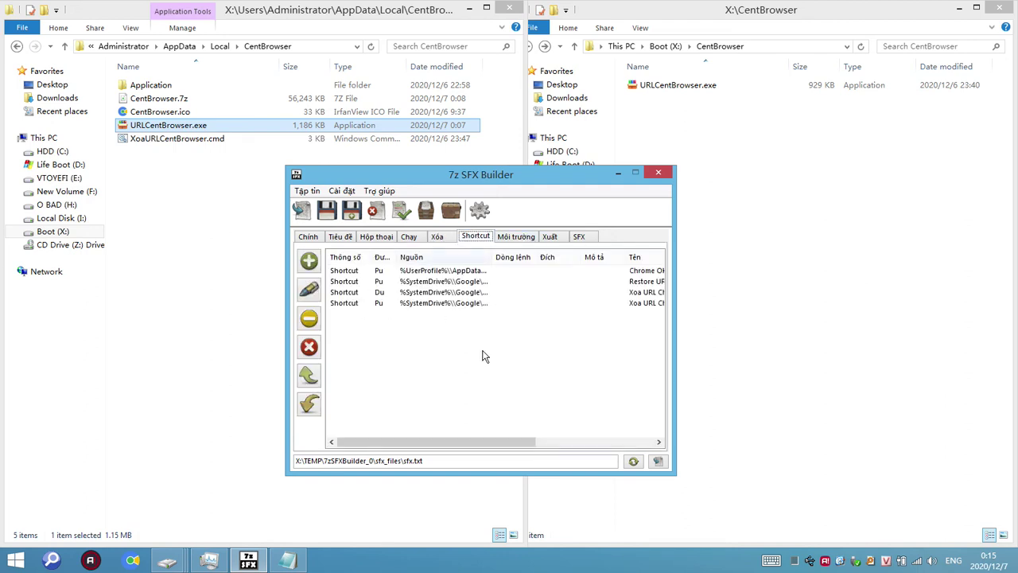
{"action": "left_click", "coordinate": [444, 272]}
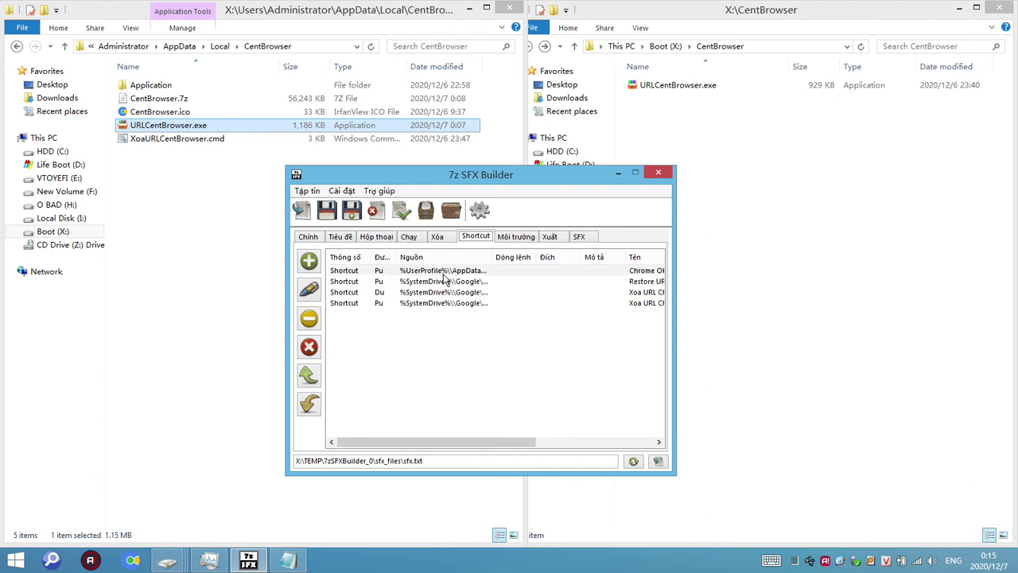
{"action": "left_click", "coordinate": [309, 291]}
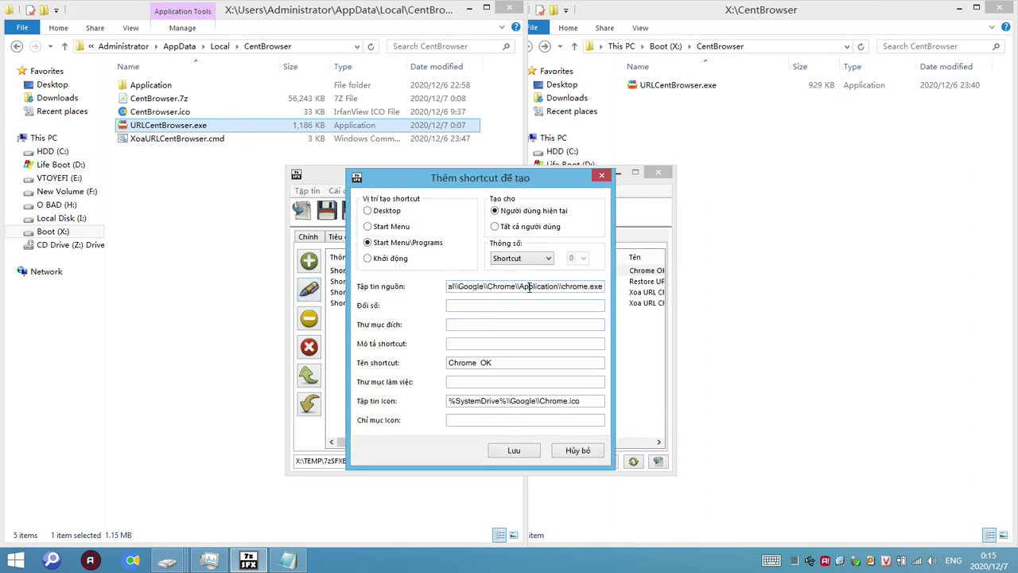
{"action": "left_click_drag", "start_coordinate": [528, 288], "coordinate": [409, 288]}
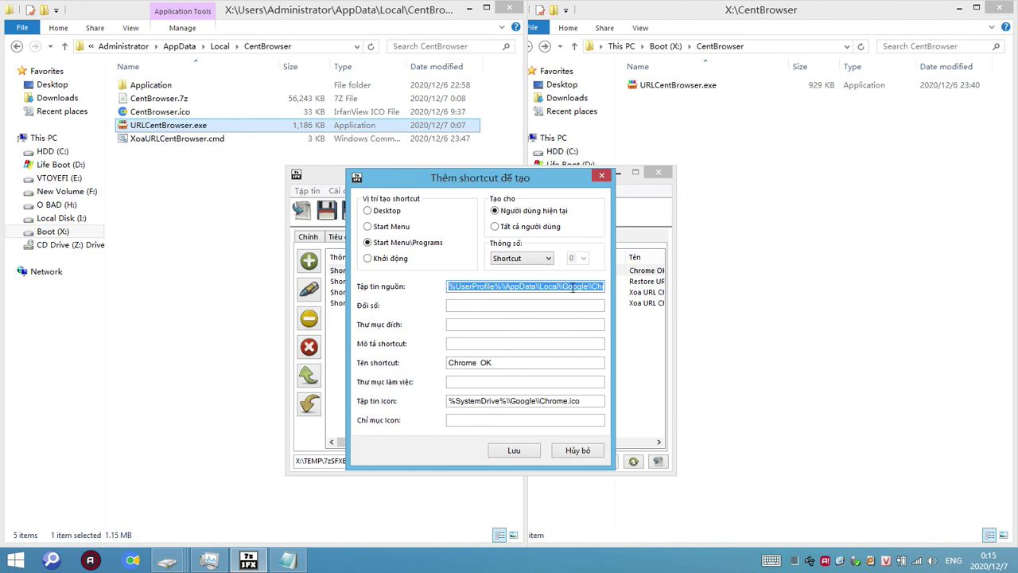
{"action": "left_click_drag", "start_coordinate": [572, 288], "coordinate": [664, 288]}
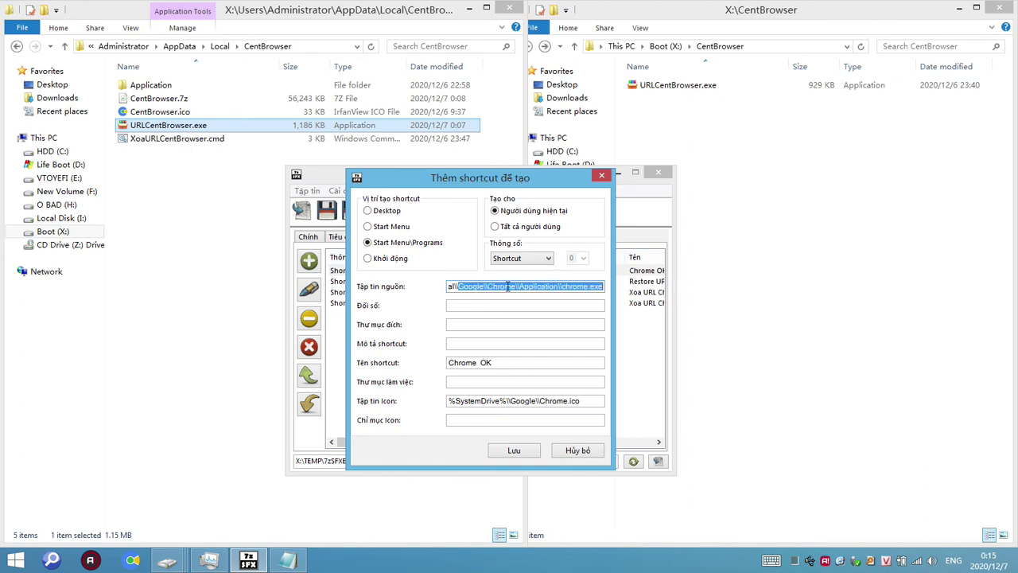
{"action": "left_click_drag", "start_coordinate": [487, 288], "coordinate": [517, 287]}
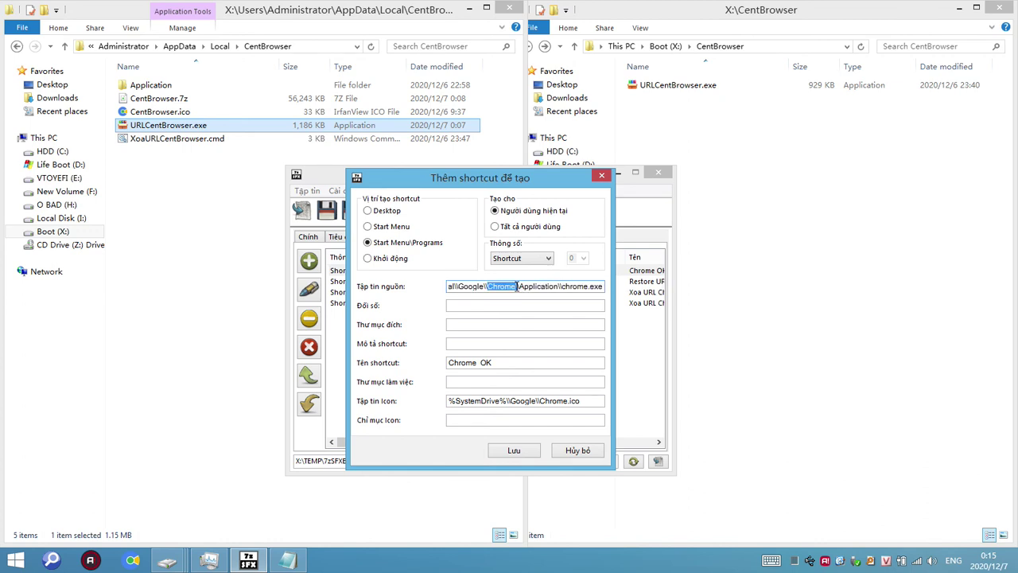
{"action": "left_click", "coordinate": [557, 288]}
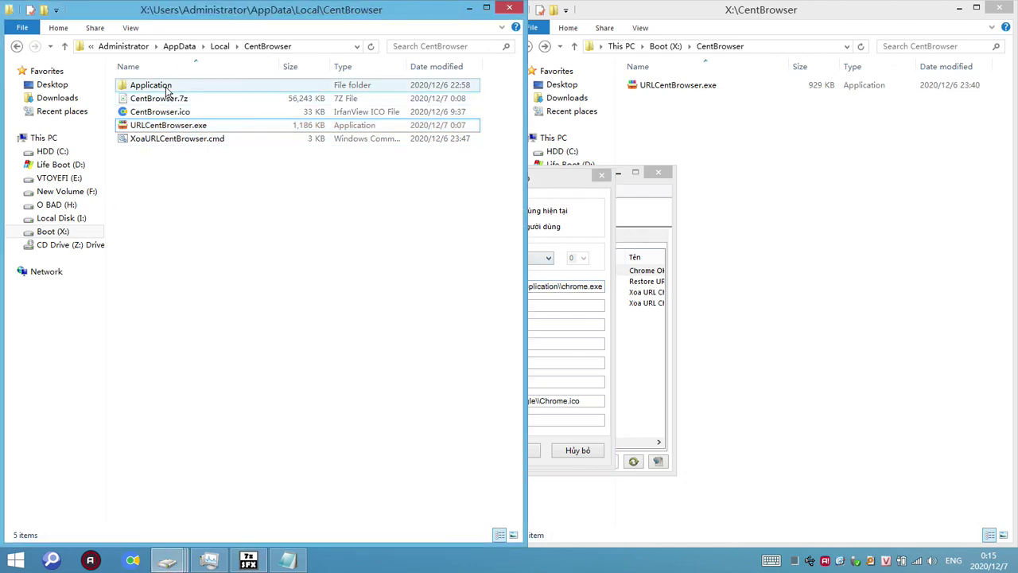
{"action": "left_click", "coordinate": [200, 195]}
{"action": "left_click", "coordinate": [573, 329]}
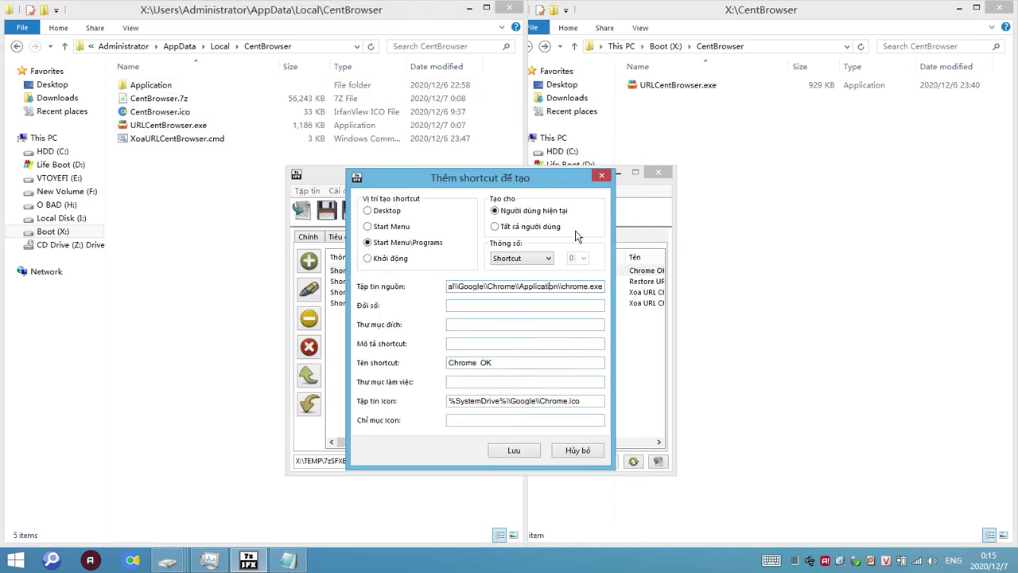
{"action": "left_click", "coordinate": [578, 450]}
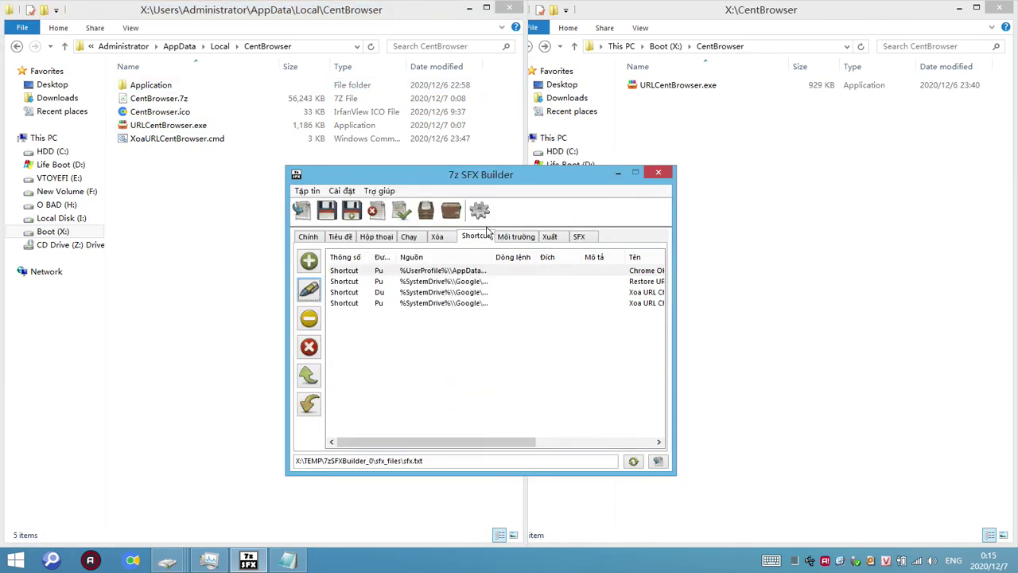
Step: Copy the file path of the URLCentBrowser.exe run entry onto a new line in the Notepad document and close the entry unchanged
{"action": "left_click", "coordinate": [409, 237]}
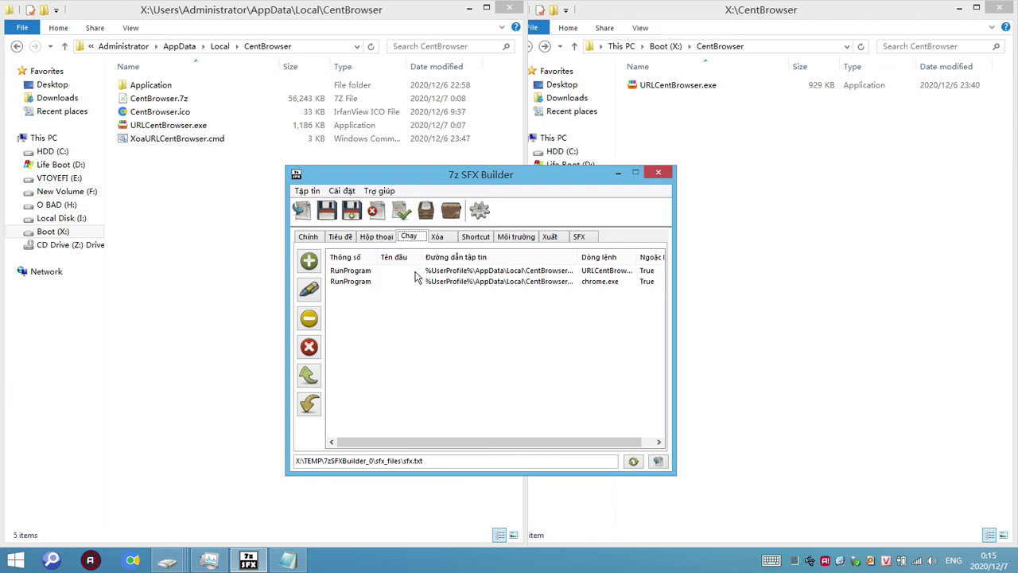
{"action": "left_click", "coordinate": [310, 289]}
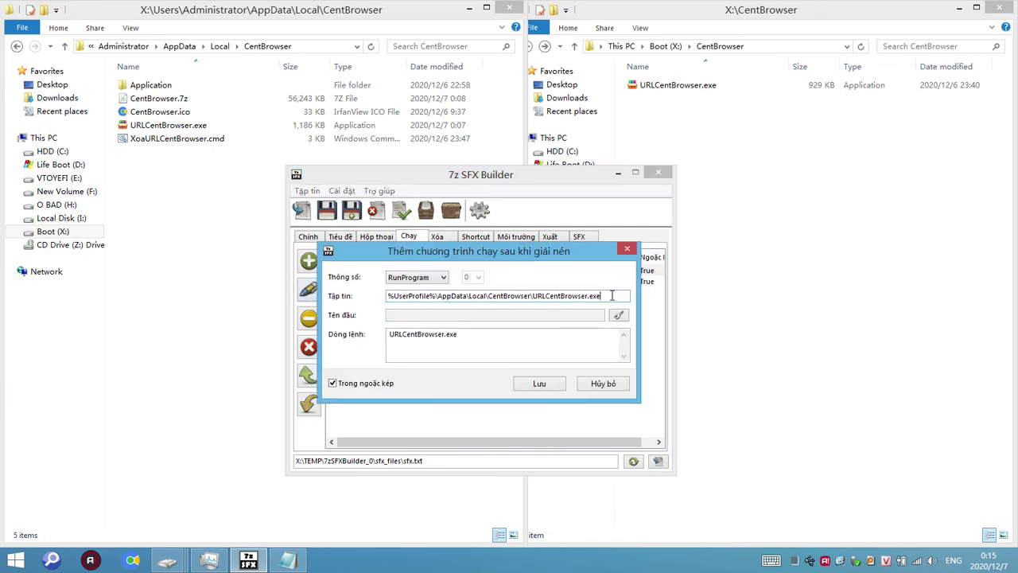
{"action": "double_click", "coordinate": [612, 295]}
{"action": "key", "text": "ctrl+c"}
{"action": "left_click", "coordinate": [288, 560]}
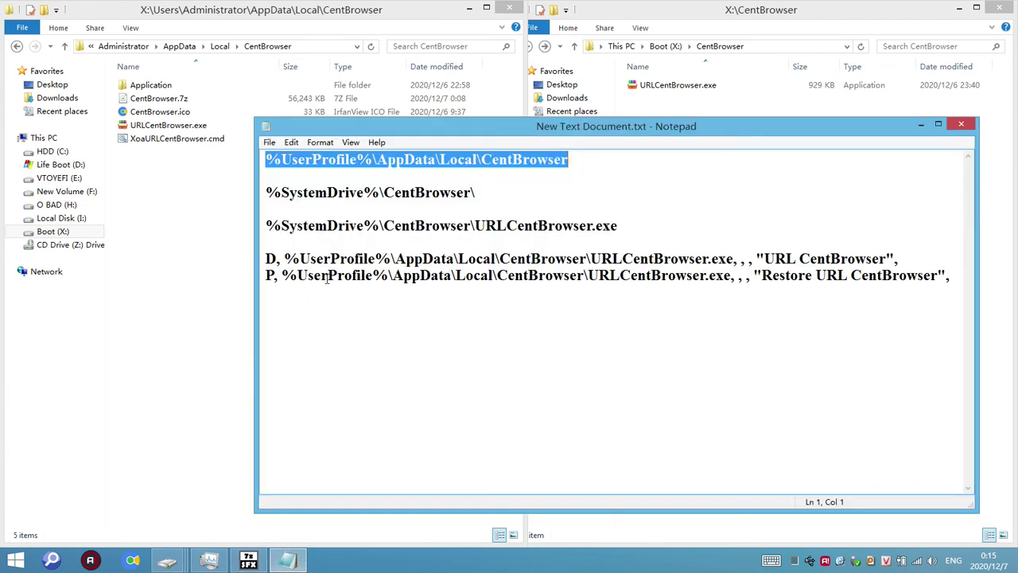
{"action": "left_click", "coordinate": [342, 314]}
{"action": "key", "text": "Return"}
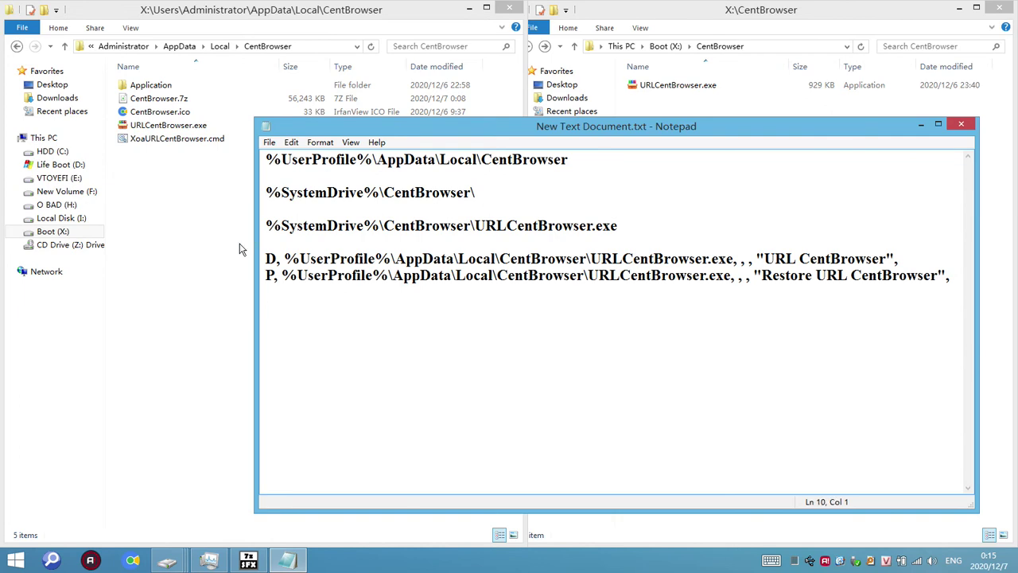
{"action": "left_click_drag", "start_coordinate": [389, 132], "coordinate": [243, 173]}
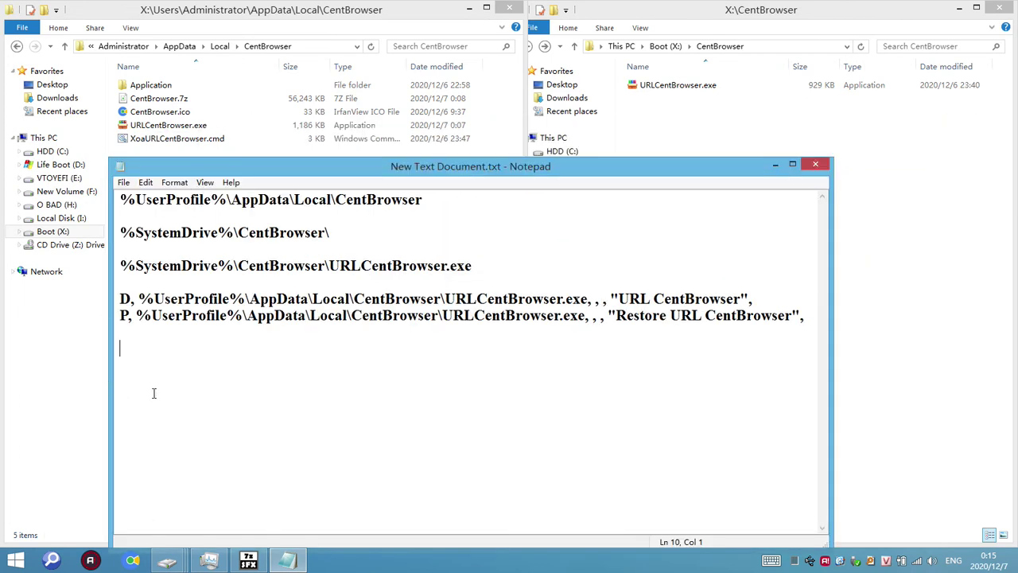
{"action": "key", "text": "ctrl+v"}
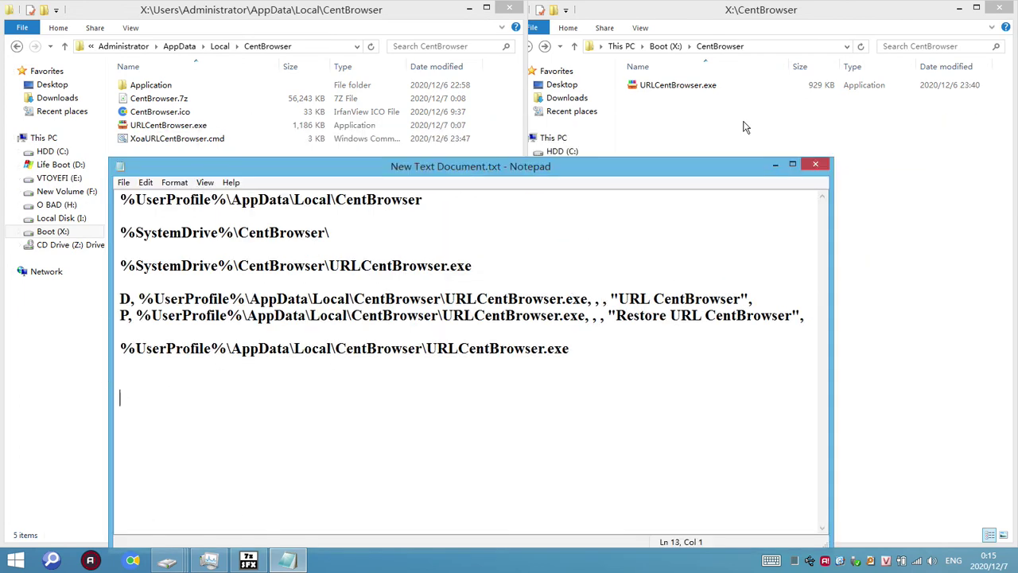
{"action": "left_click", "coordinate": [248, 560]}
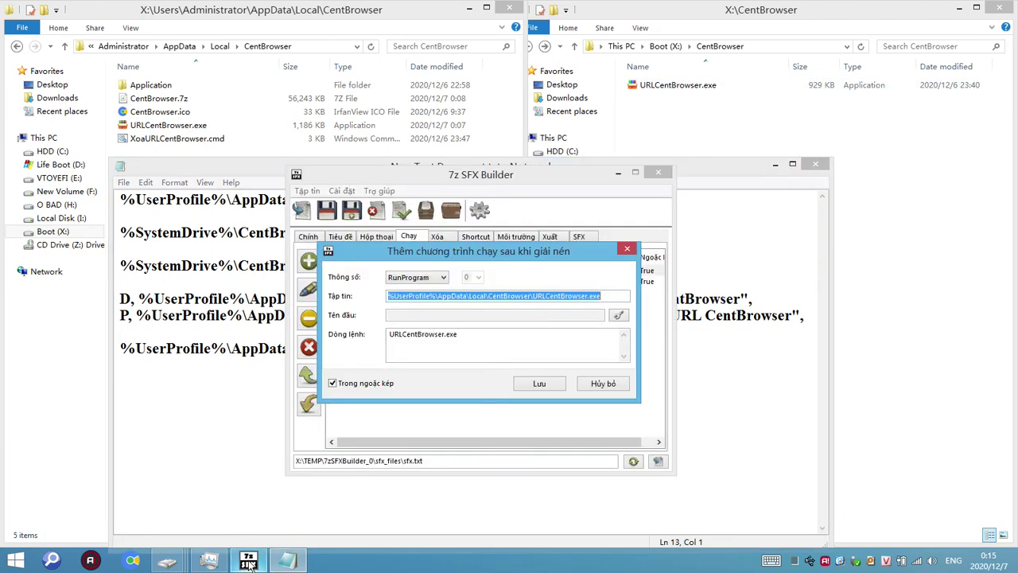
{"action": "left_click", "coordinate": [601, 386]}
Step: Copy the file path of the chrome.exe run entry onto a separate line below the URLCentBrowser.exe path in the Notepad document
{"action": "left_click", "coordinate": [340, 284]}
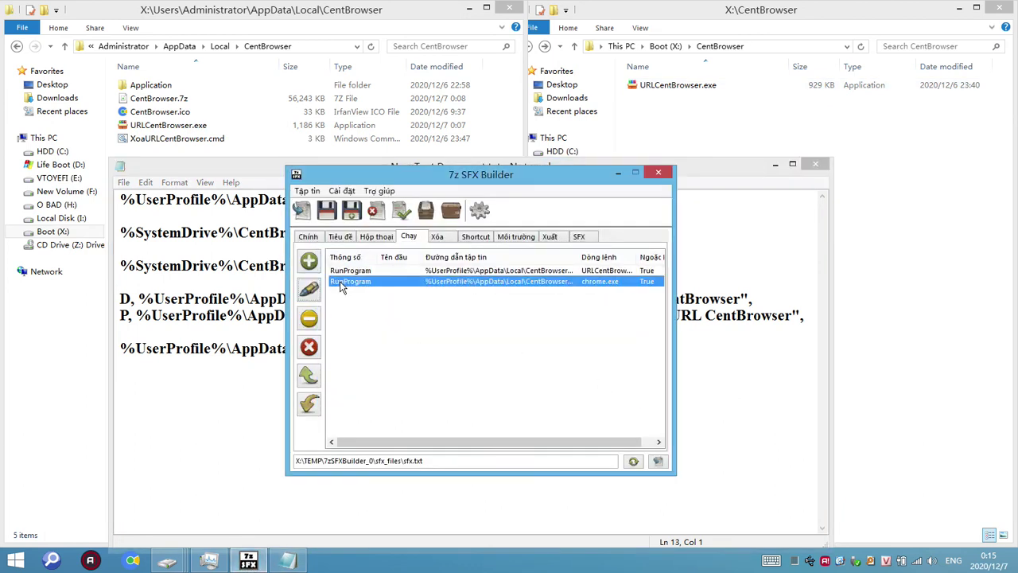
{"action": "double_click", "coordinate": [341, 285]}
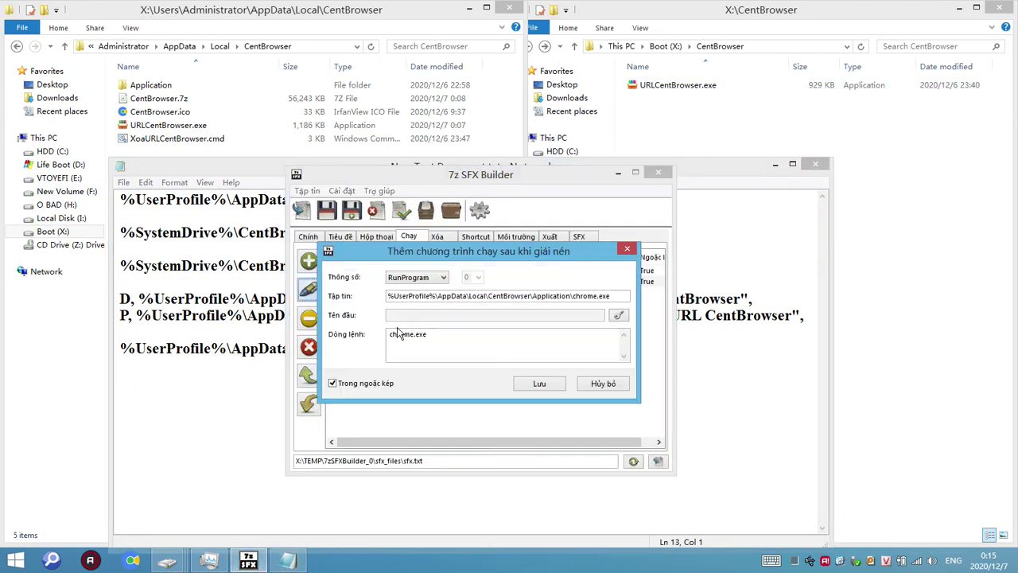
{"action": "double_click", "coordinate": [512, 295]}
{"action": "key", "text": "ctrl+c"}
{"action": "left_click", "coordinate": [603, 384]}
{"action": "left_click", "coordinate": [208, 376]}
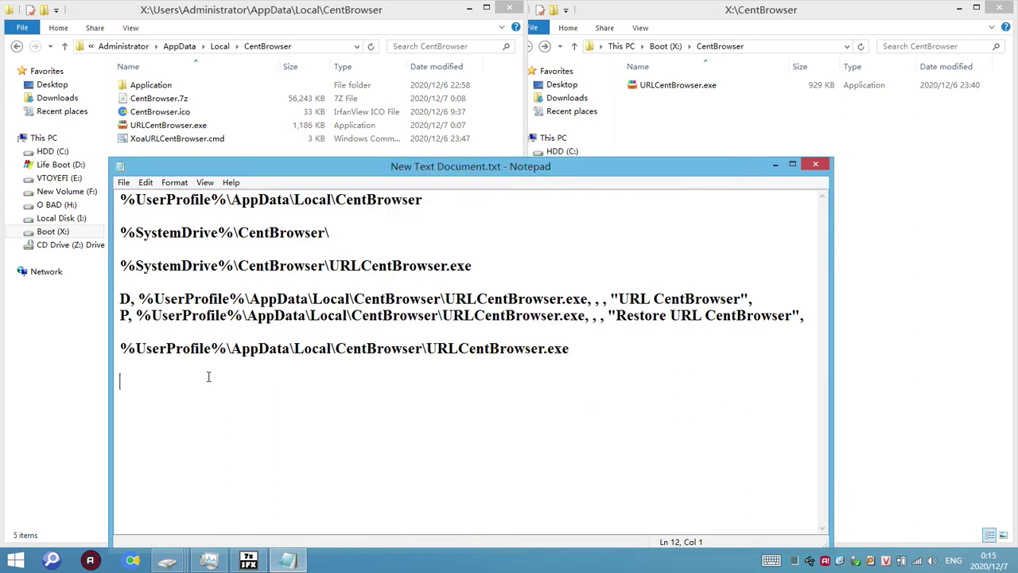
{"action": "key", "text": "ctrl+v"}
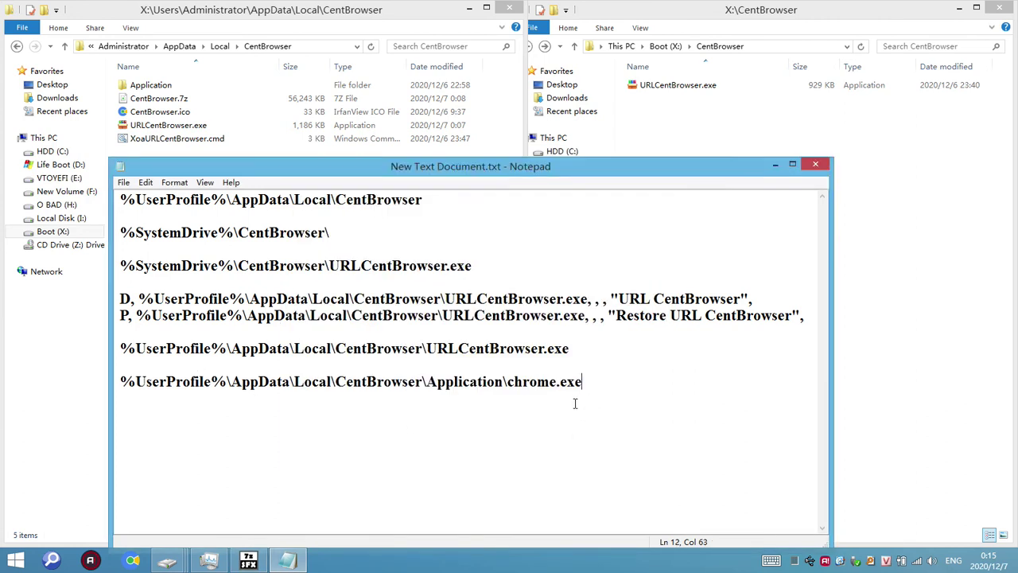
Step: Set the source file of the Chrome OK shortcut entry to %UserProfile%\AppData\Local\CentBrowser\Application\chrome.exe
{"action": "left_click", "coordinate": [258, 560]}
{"action": "left_click", "coordinate": [475, 236]}
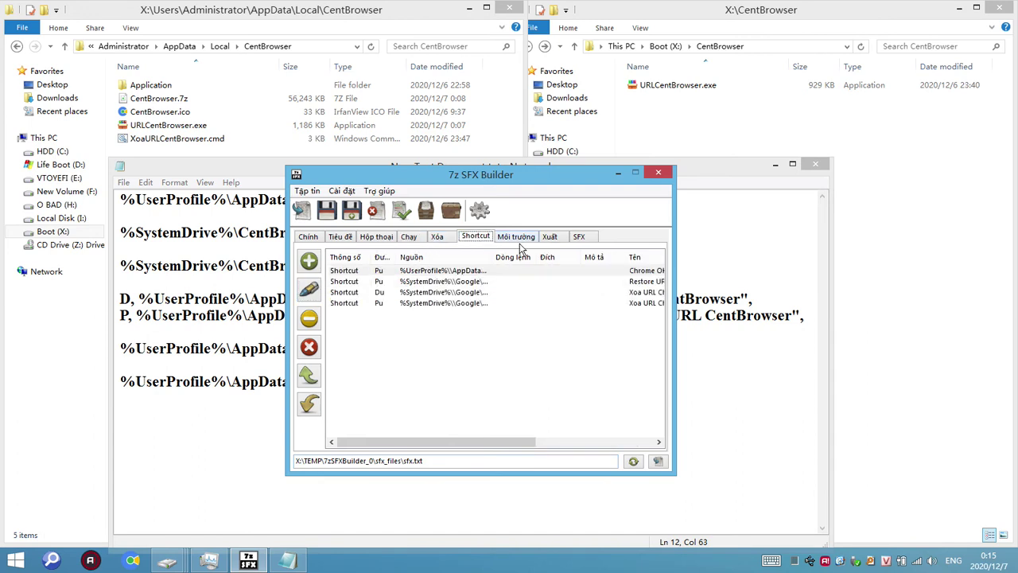
{"action": "left_click", "coordinate": [419, 272]}
{"action": "left_click", "coordinate": [310, 286]}
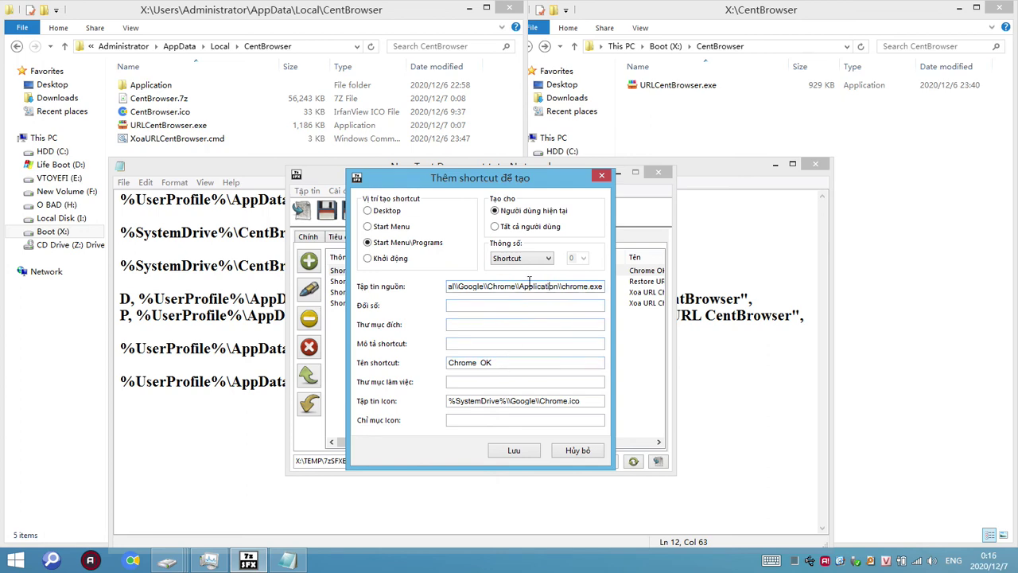
{"action": "left_click", "coordinate": [244, 408]}
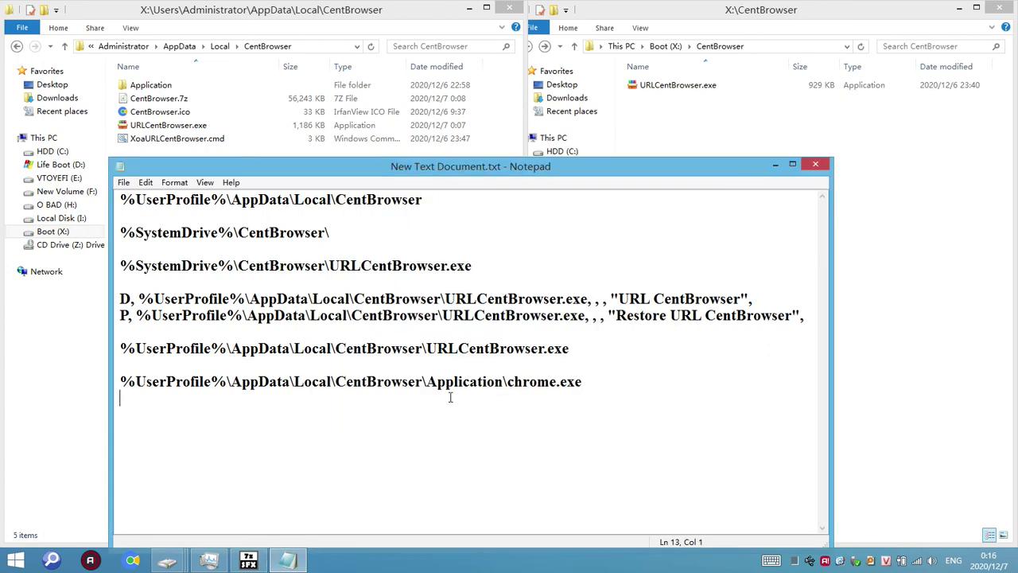
{"action": "left_click", "coordinate": [288, 559]}
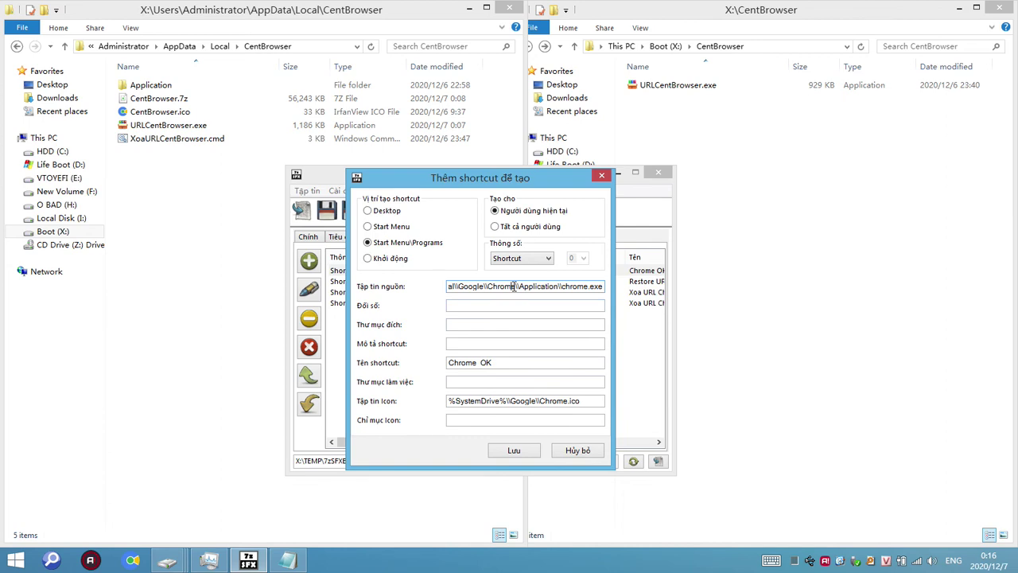
{"action": "double_click", "coordinate": [514, 288]}
{"action": "key", "text": "ctrl+v"}
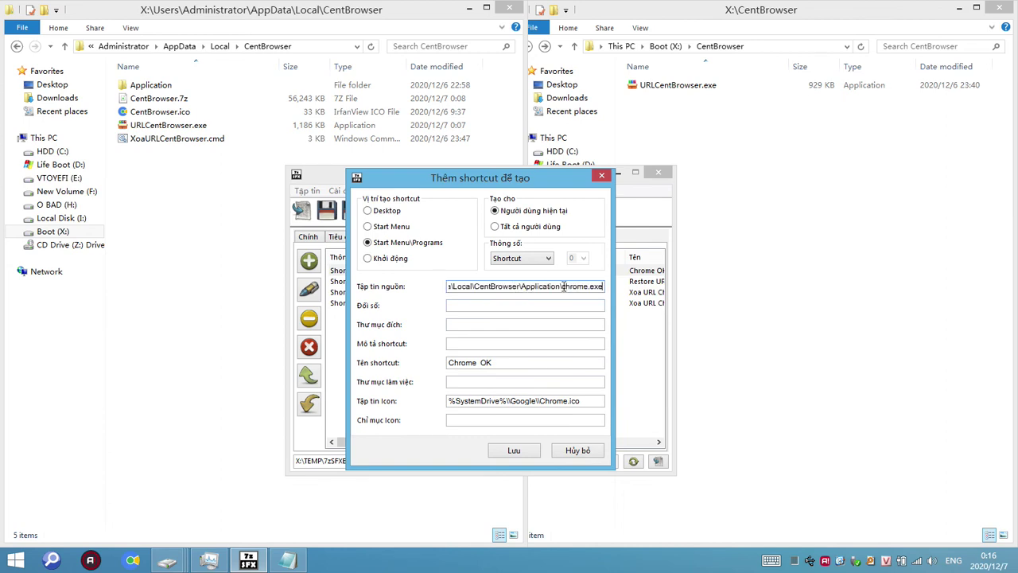
{"action": "left_click_drag", "start_coordinate": [563, 288], "coordinate": [619, 291]}
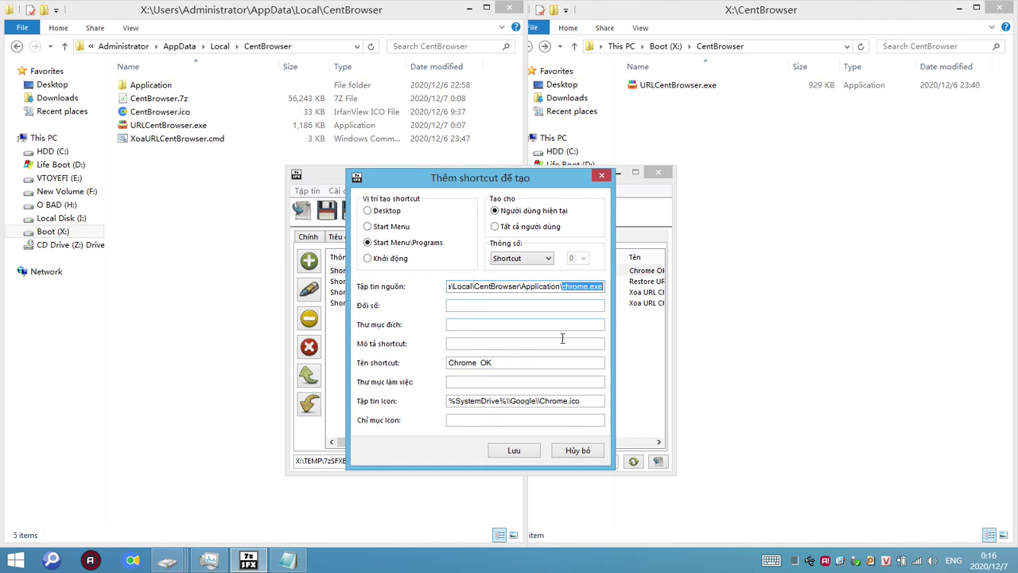
Step: Rename the Chrome OK shortcut as Cent Browser
{"action": "left_click", "coordinate": [516, 365]}
{"action": "left_click_drag", "start_coordinate": [530, 365], "coordinate": [398, 365]}
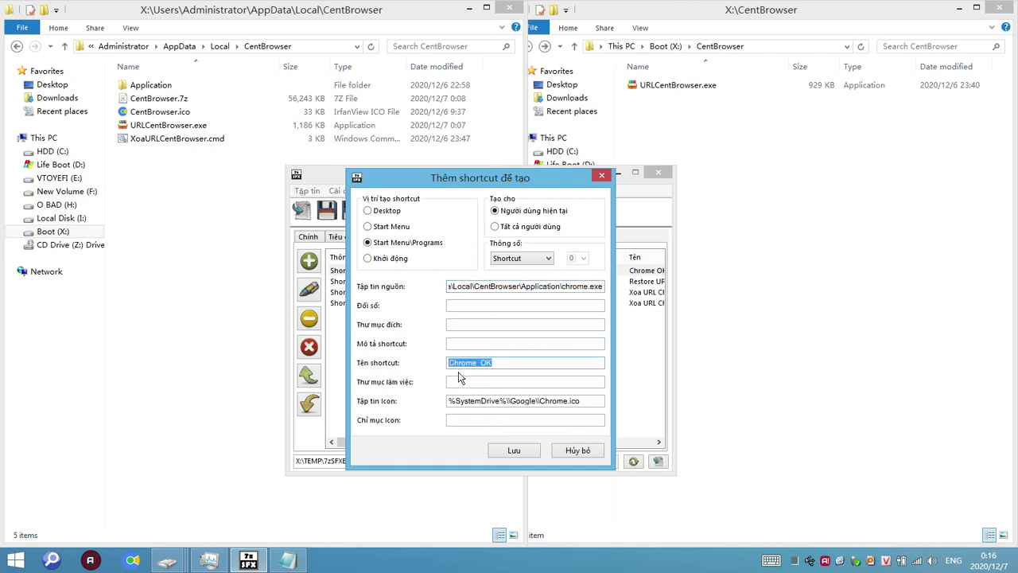
{"action": "type", "text": "Cent Browser"}
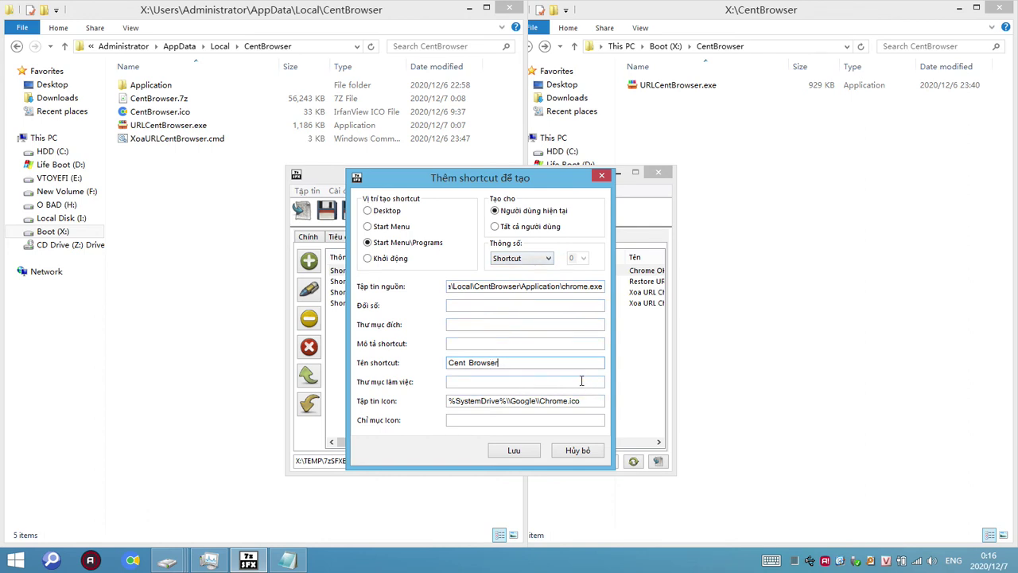
Step: Check the shortcut's icon and source paths against the location of chrome.exe in CentBrowser's Application folder
{"action": "left_click_drag", "start_coordinate": [581, 404], "coordinate": [408, 409]}
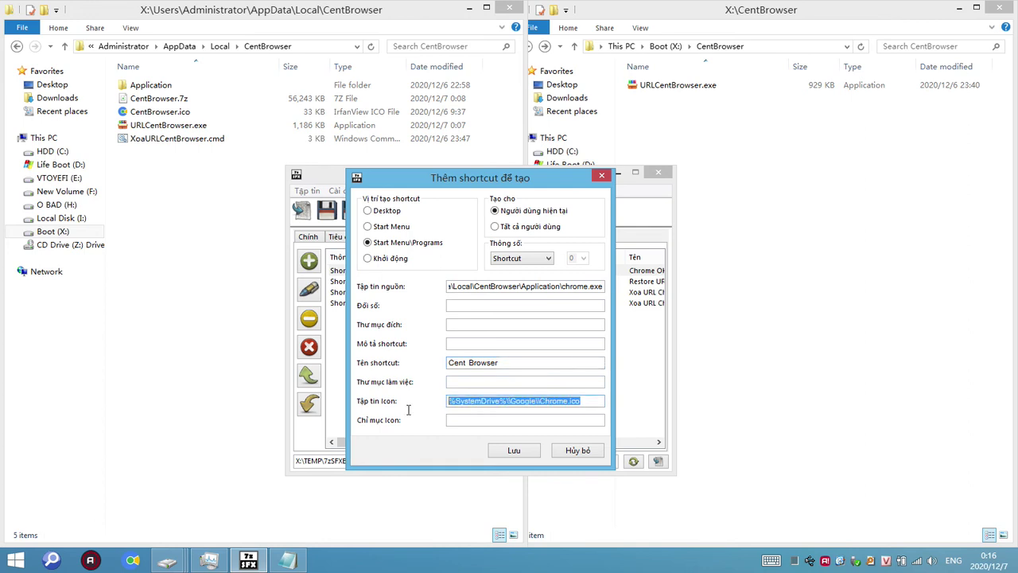
{"action": "left_click", "coordinate": [595, 286]}
{"action": "left_click_drag", "start_coordinate": [598, 285], "coordinate": [395, 299]}
{"action": "left_click", "coordinate": [536, 286]}
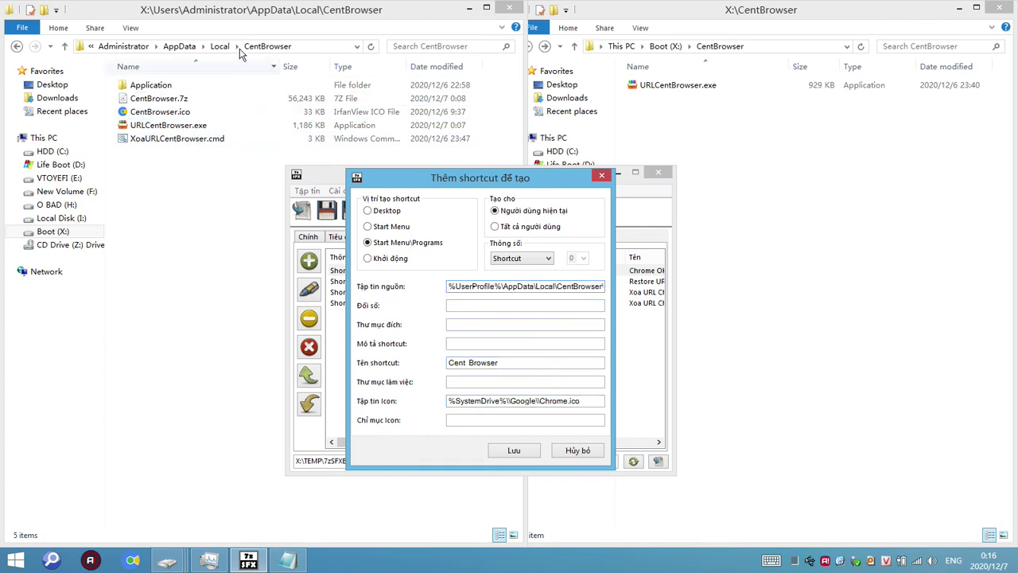
{"action": "double_click", "coordinate": [150, 84]}
{"action": "left_click", "coordinate": [168, 126]}
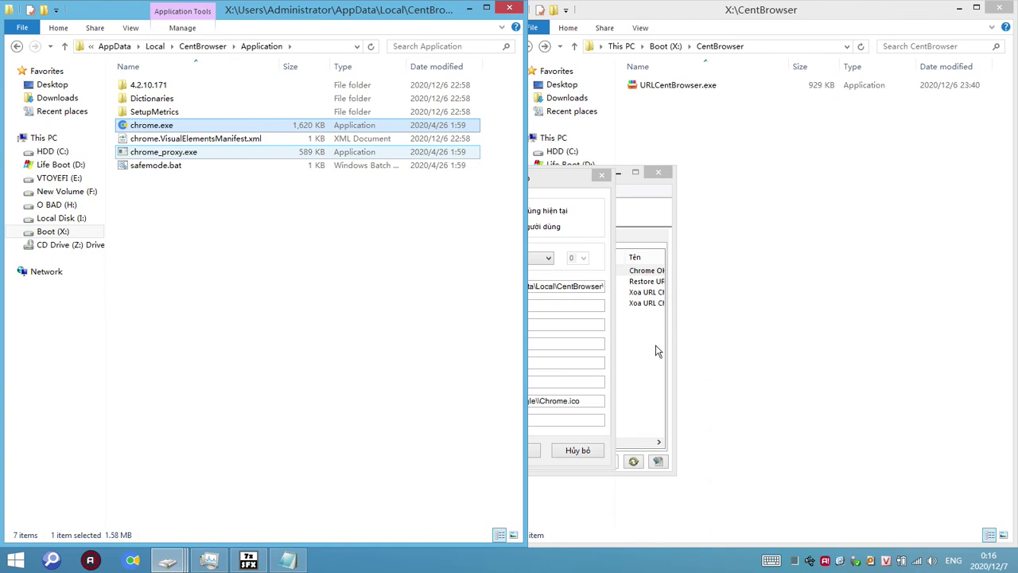
{"action": "left_click", "coordinate": [205, 46]}
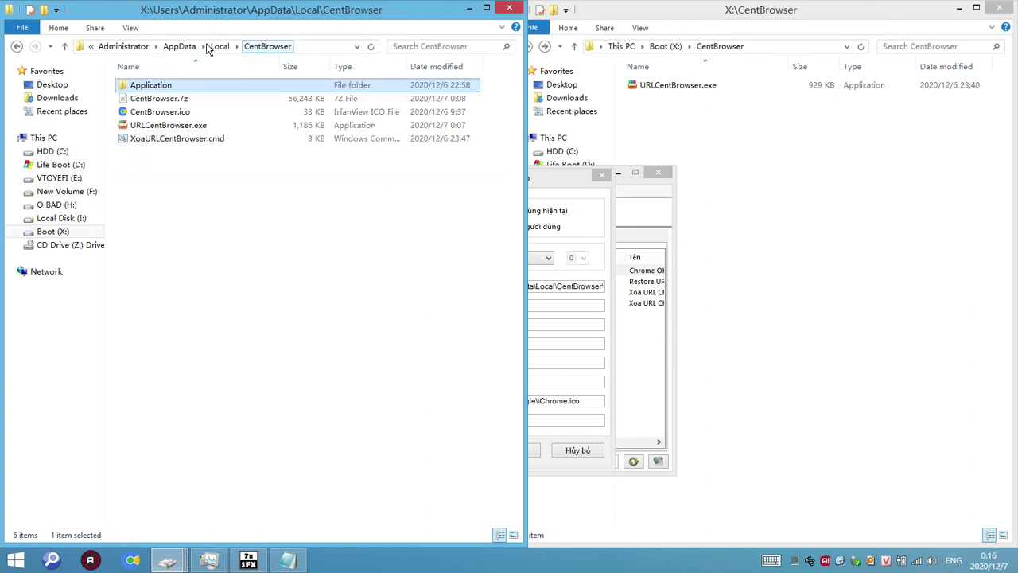
Step: Set the icon path of the Cent Browser shortcut to the folder %UserProfile%\AppData\Local\CentBrowser\, without the Application\chrome.exe part
{"action": "left_click", "coordinate": [204, 115]}
{"action": "left_click", "coordinate": [206, 116]}
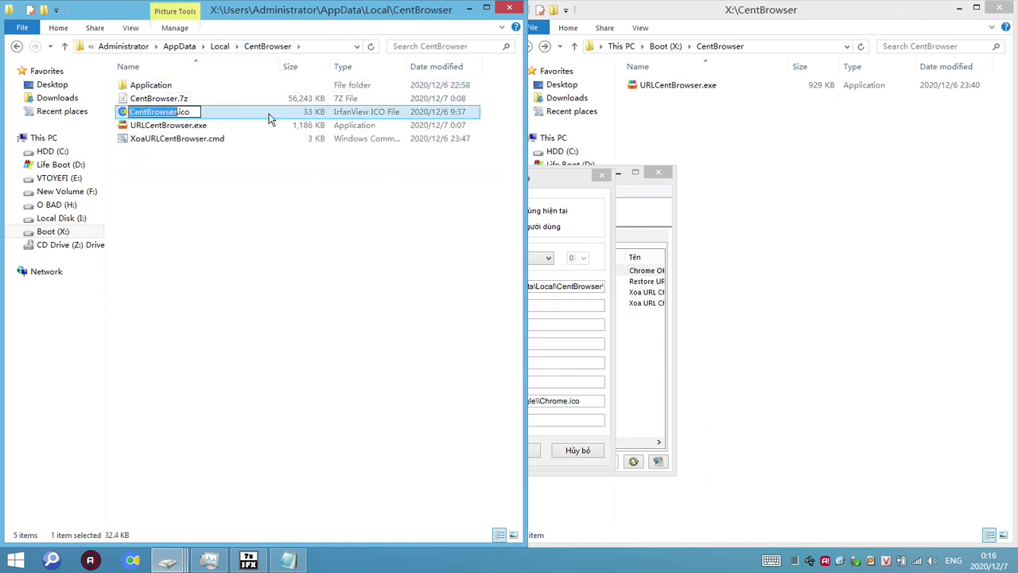
{"action": "double_click", "coordinate": [177, 112]}
{"action": "left_click", "coordinate": [175, 125]}
{"action": "left_click", "coordinate": [609, 322]}
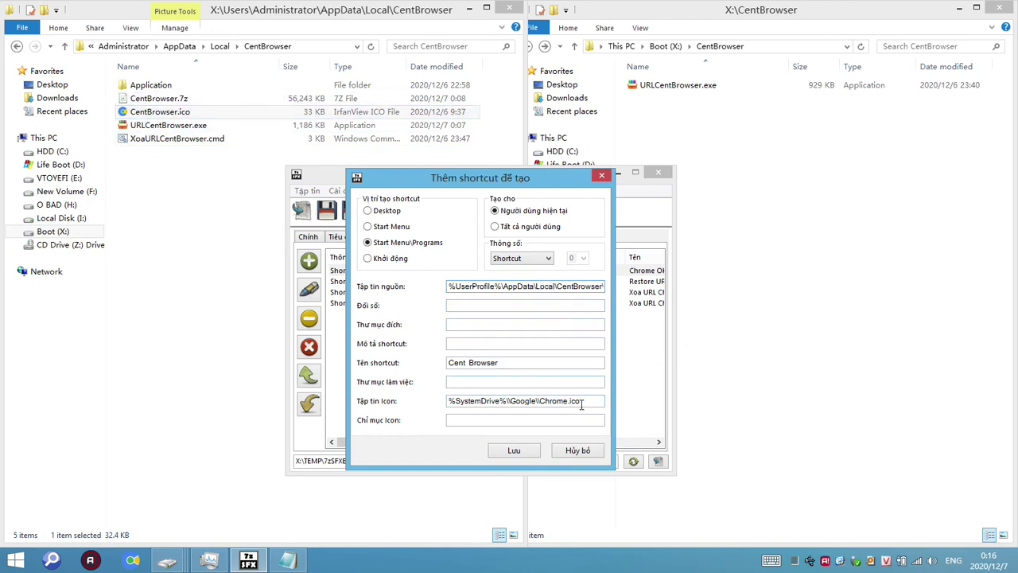
{"action": "left_click_drag", "start_coordinate": [590, 400], "coordinate": [355, 404]}
{"action": "key", "text": "ctrl+v"}
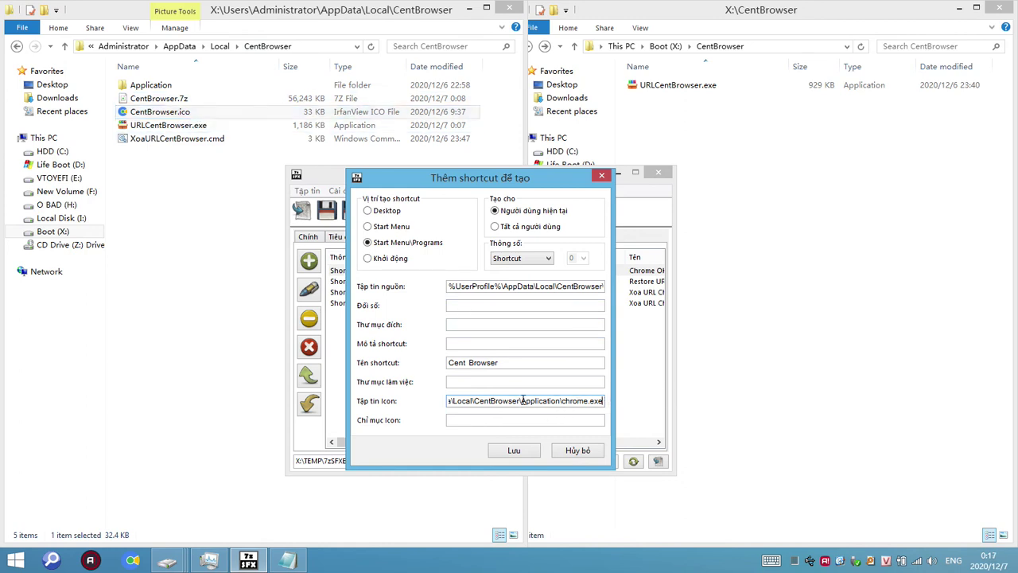
{"action": "left_click_drag", "start_coordinate": [522, 400], "coordinate": [671, 400]}
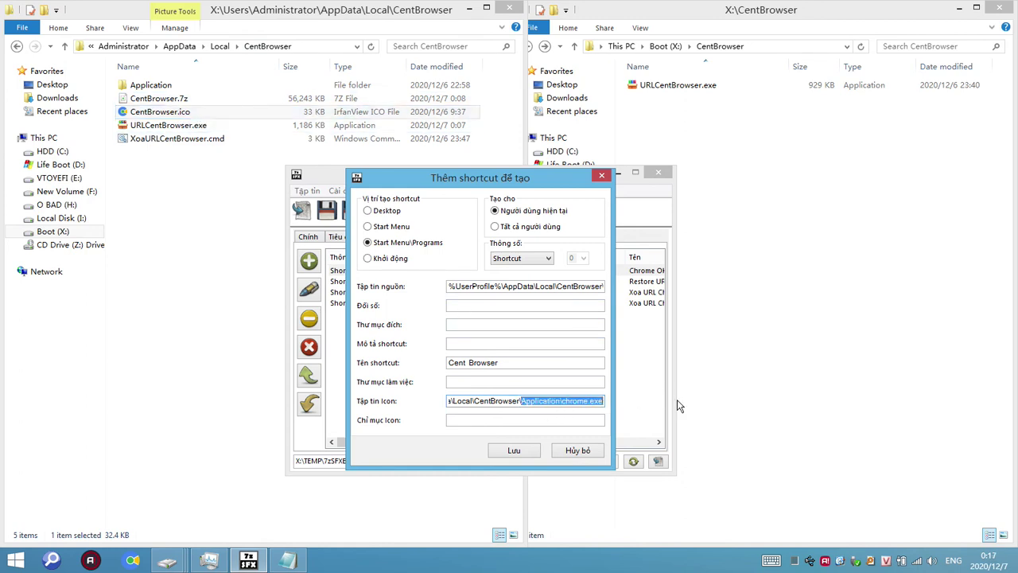
{"action": "key", "text": "BackSpace"}
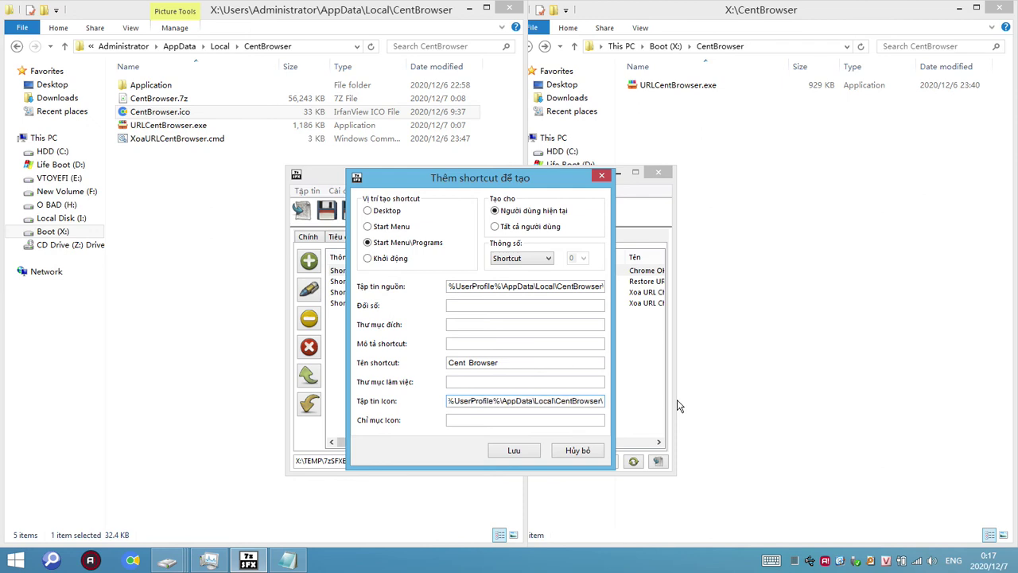
Step: Copy the icon's file name from the CentBrowser folder and complete the shortcut's icon path with CentBrowser.ico
{"action": "left_click", "coordinate": [171, 114]}
{"action": "left_click", "coordinate": [198, 115]}
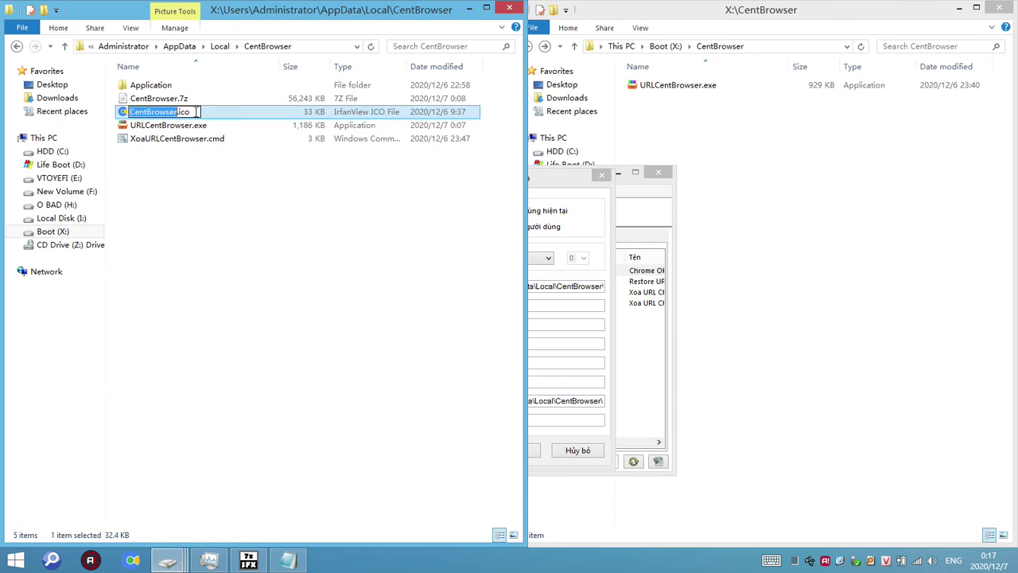
{"action": "key", "text": "ctrl+a"}
{"action": "key", "text": "BackSpace"}
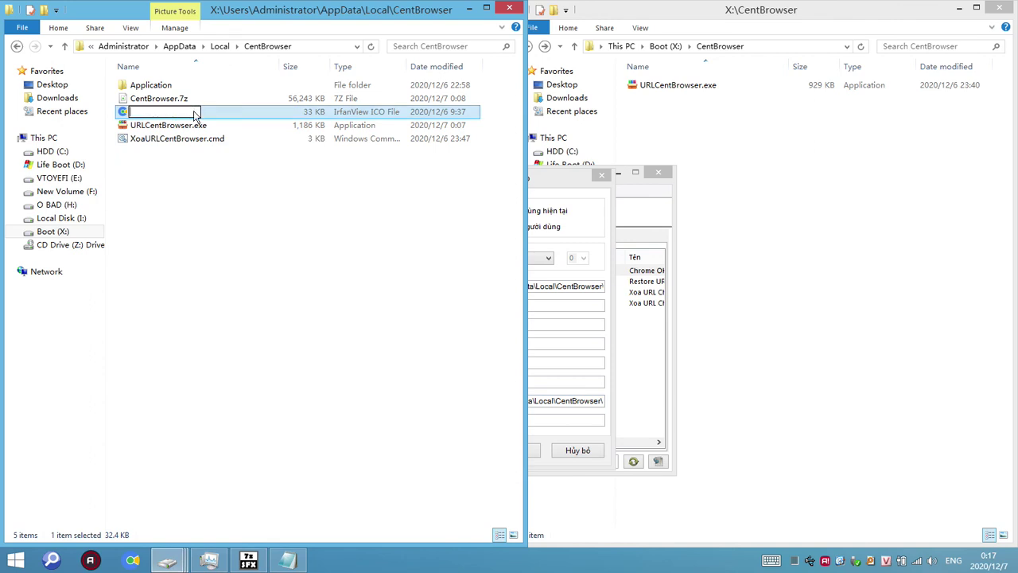
{"action": "left_click", "coordinate": [592, 400]}
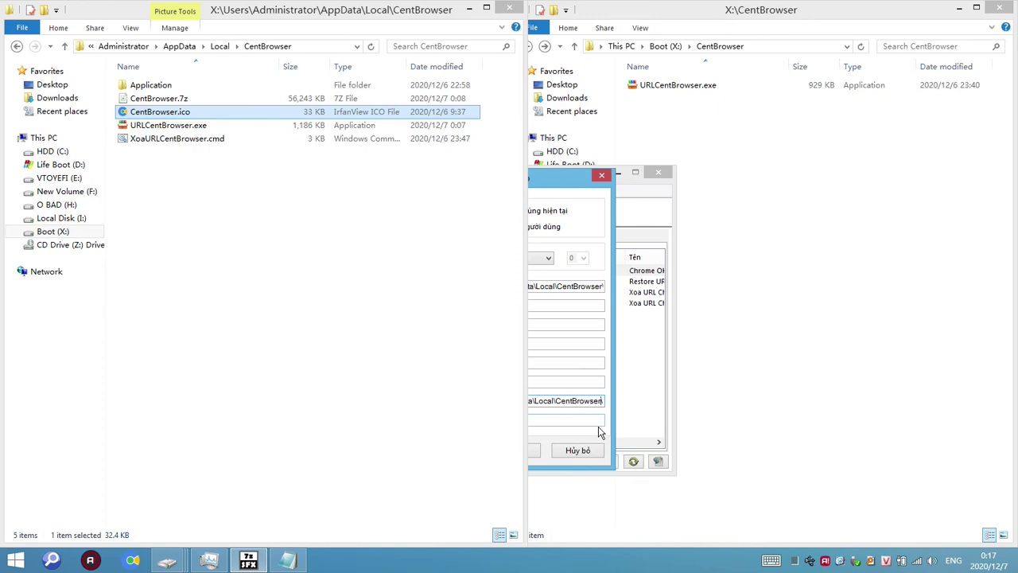
{"action": "left_click", "coordinate": [550, 184]}
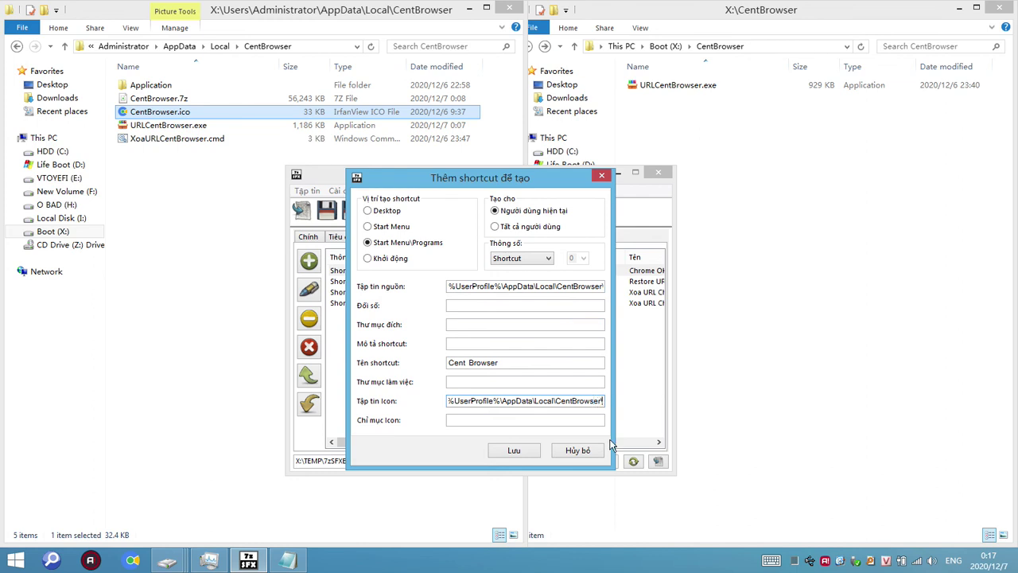
{"action": "key", "text": "End"}
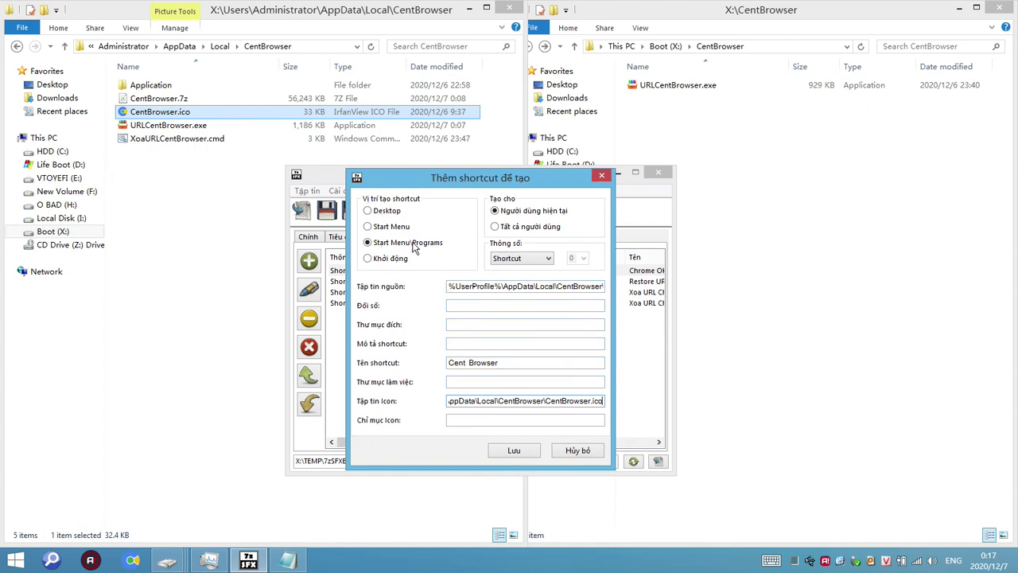
Step: Set the Cent Browser shortcut's location to Desktop and save the entry
{"action": "left_click", "coordinate": [376, 212]}
{"action": "left_click", "coordinate": [840, 562]}
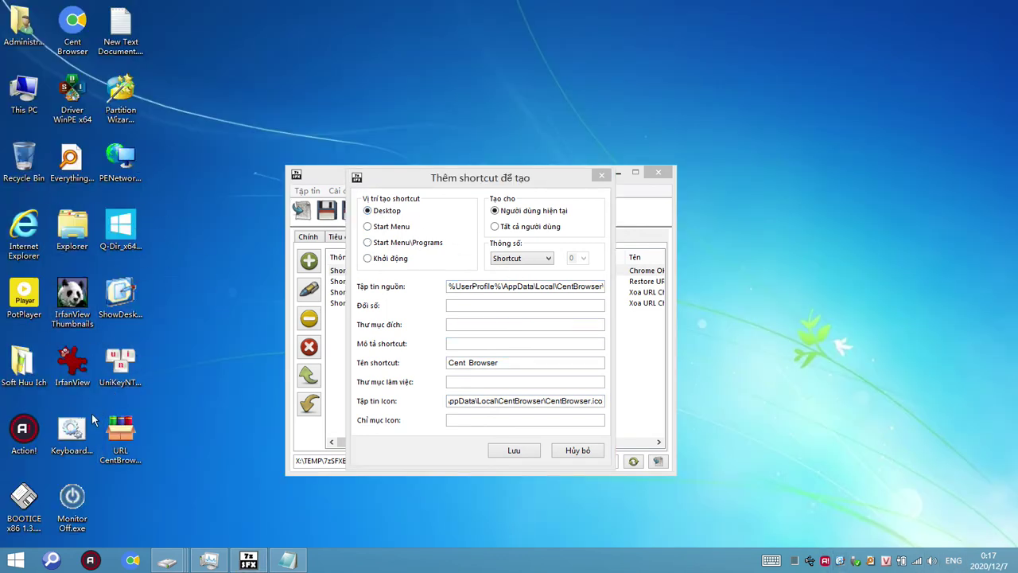
{"action": "left_click", "coordinate": [249, 560]}
{"action": "left_click", "coordinate": [525, 448]}
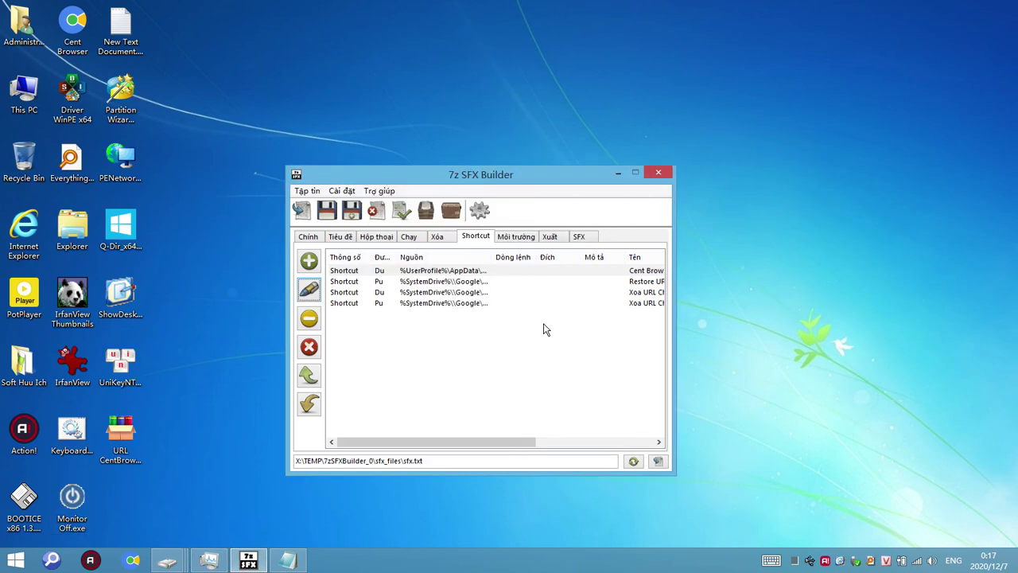
Step: Open the Restore URL Chrome shortcut entry and examine the shortcut lines in URLCentBrowser.exe's SFX script in WinRAR
{"action": "left_click", "coordinate": [369, 283]}
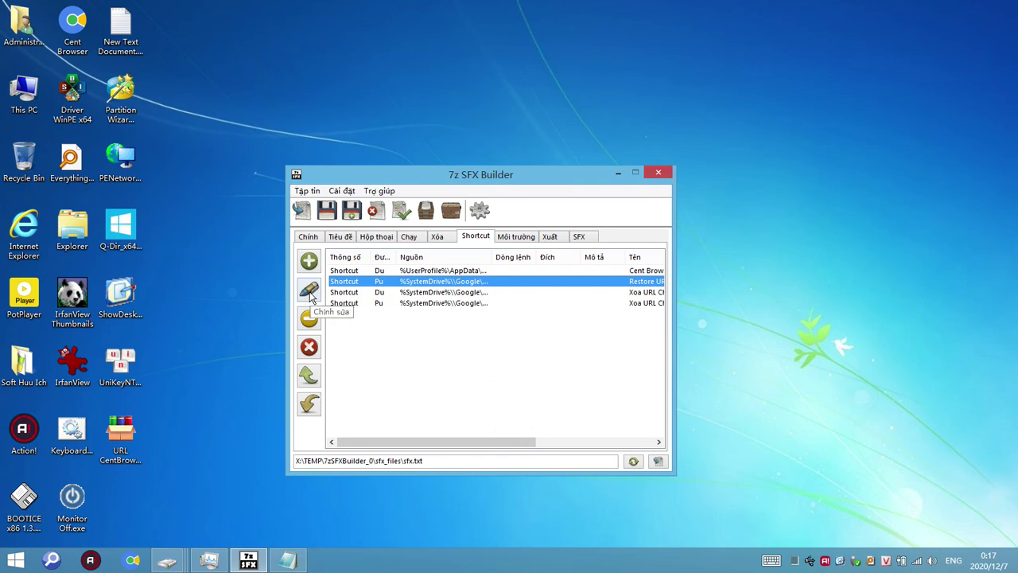
{"action": "left_click", "coordinate": [310, 293]}
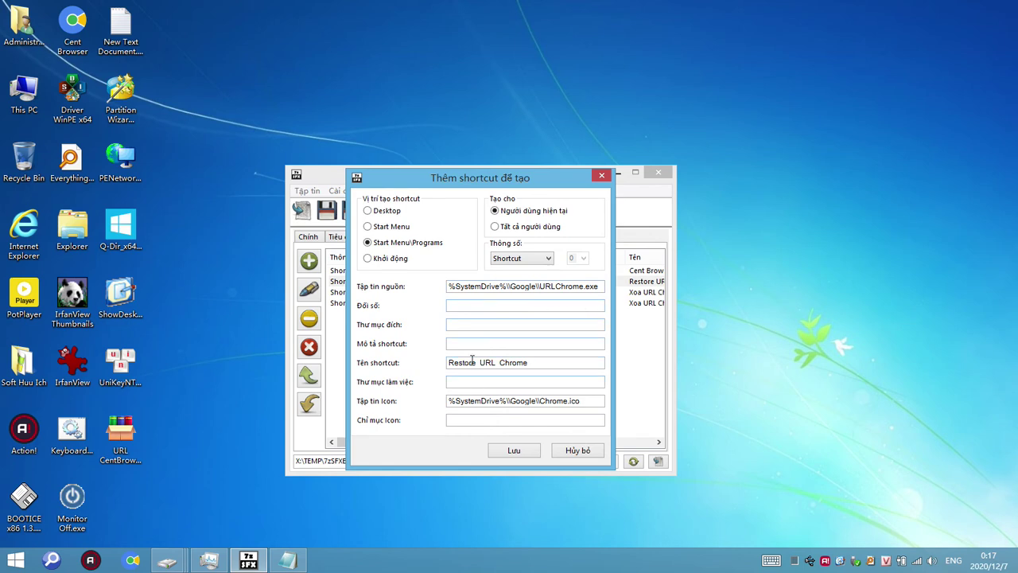
{"action": "mouse_move", "coordinate": [127, 446]}
{"action": "left_mouse_down"}
{"action": "mouse_move", "coordinate": [167, 471]}
{"action": "mouse_move", "coordinate": [136, 450]}
{"action": "left_mouse_up"}
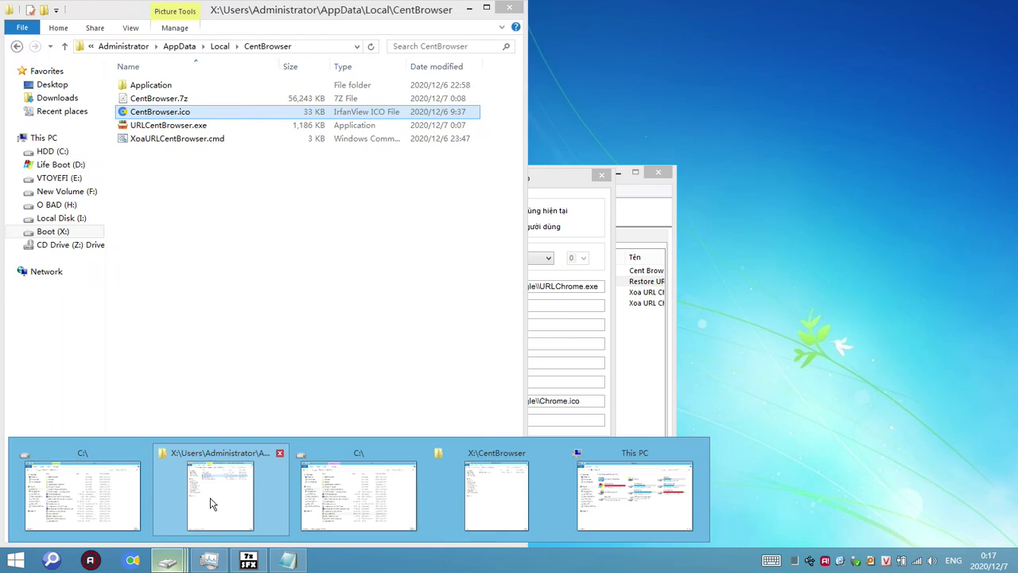
{"action": "left_click", "coordinate": [211, 501]}
{"action": "left_click", "coordinate": [202, 126]}
{"action": "right_click", "coordinate": [193, 127]}
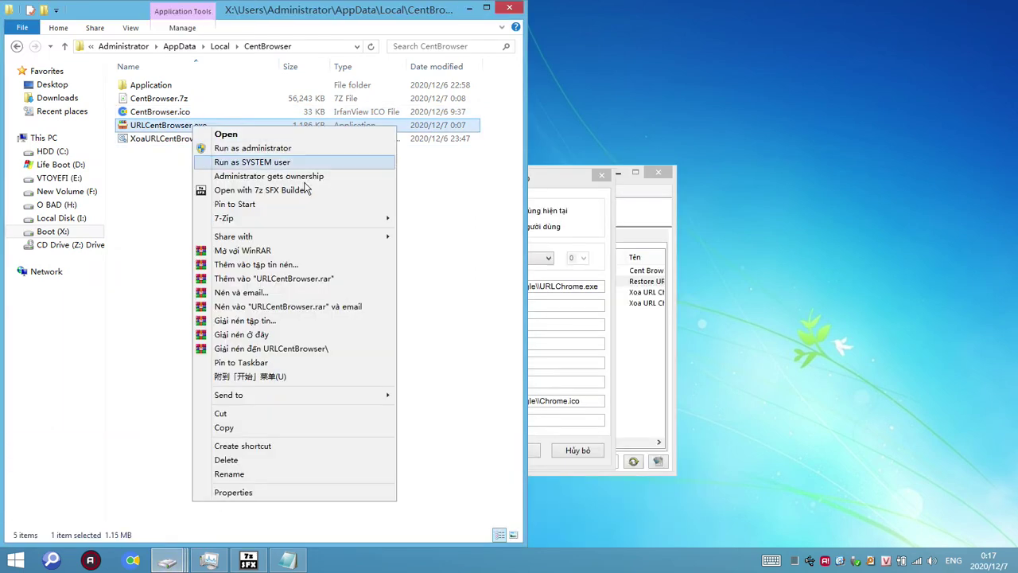
{"action": "left_click", "coordinate": [262, 251]}
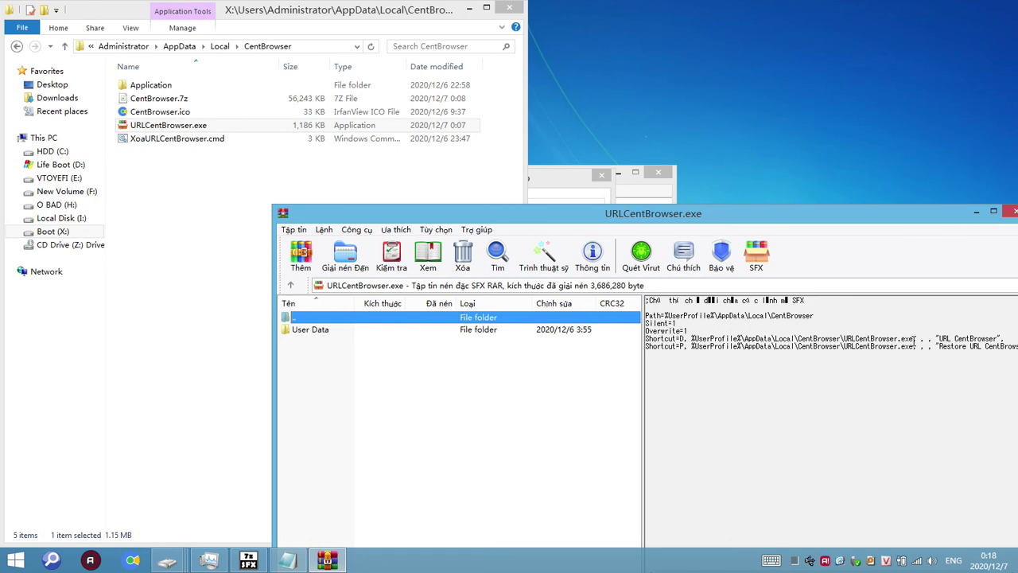
{"action": "left_click_drag", "start_coordinate": [932, 215], "coordinate": [779, 216]}
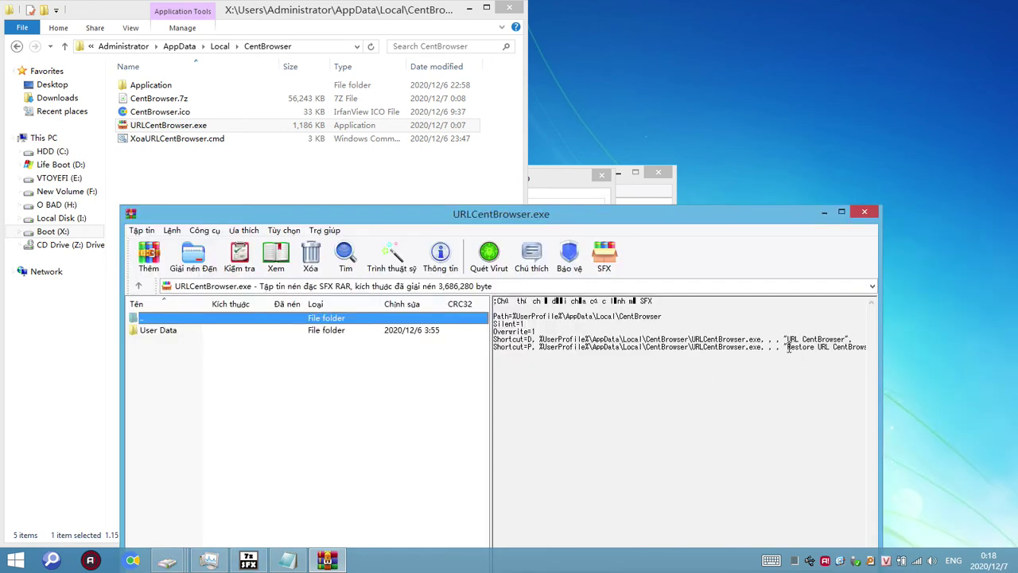
Step: Compare the Start menu's list of all programs with the shortcut lines in URLCentBrowser.exe's SFX script
{"action": "left_click", "coordinate": [30, 560]}
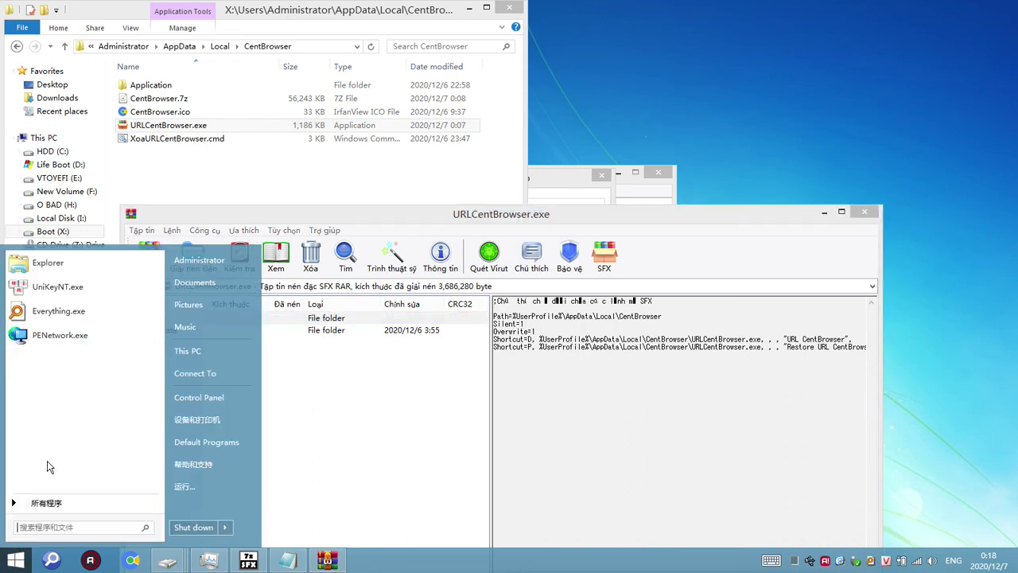
{"action": "left_click", "coordinate": [40, 502]}
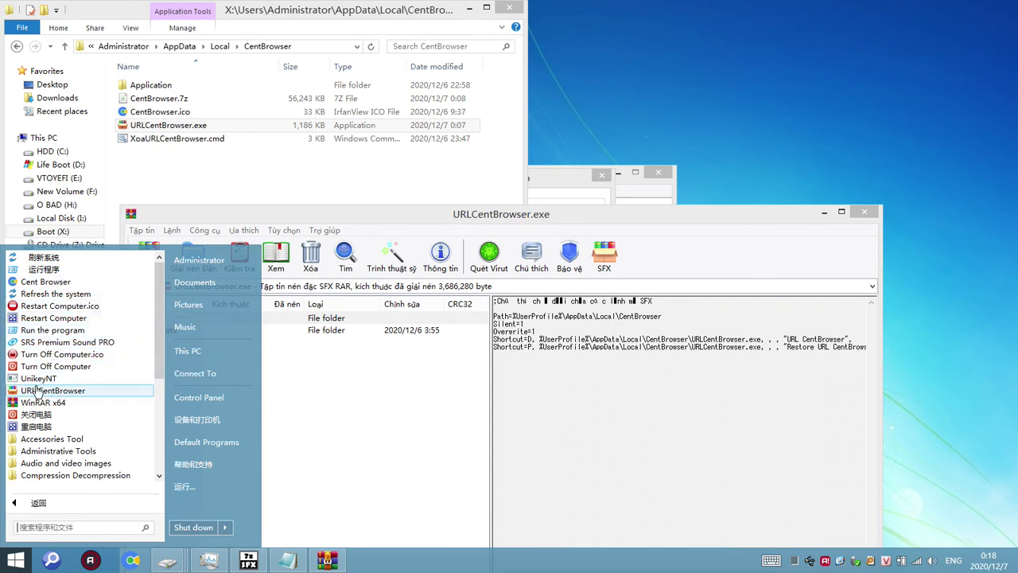
{"action": "left_click", "coordinate": [768, 353]}
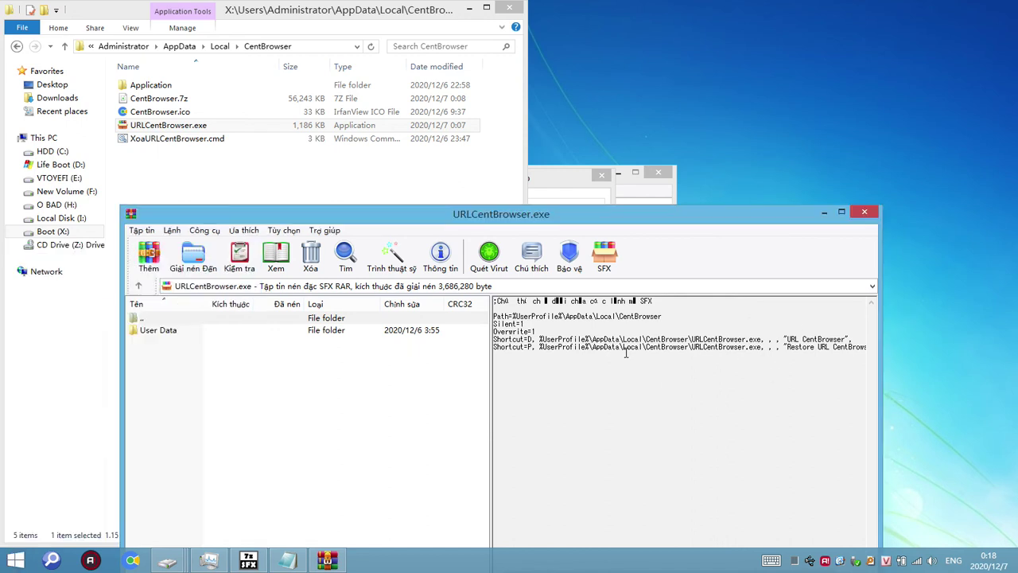
{"action": "left_click", "coordinate": [157, 331]}
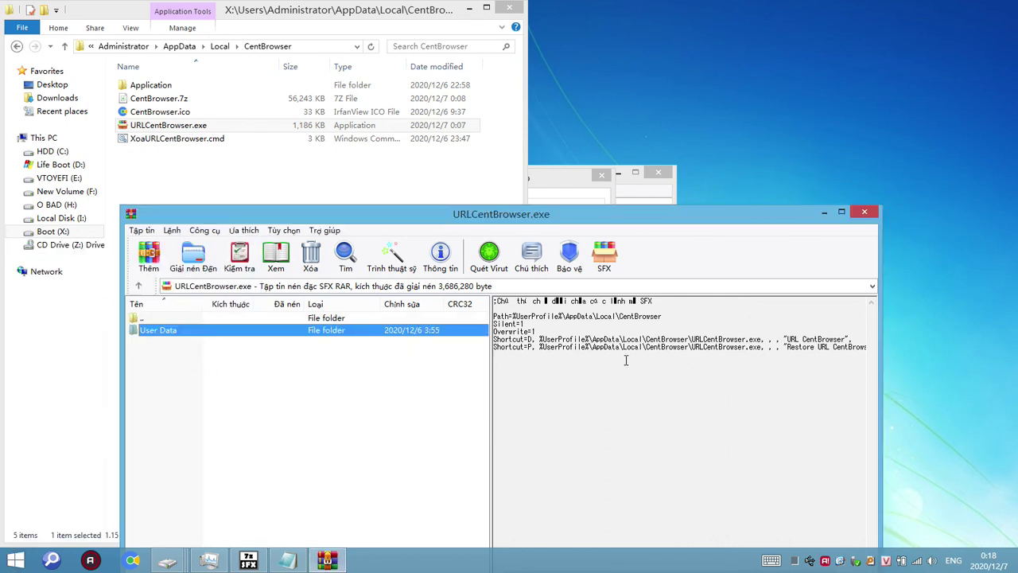
{"action": "left_click", "coordinate": [775, 354]}
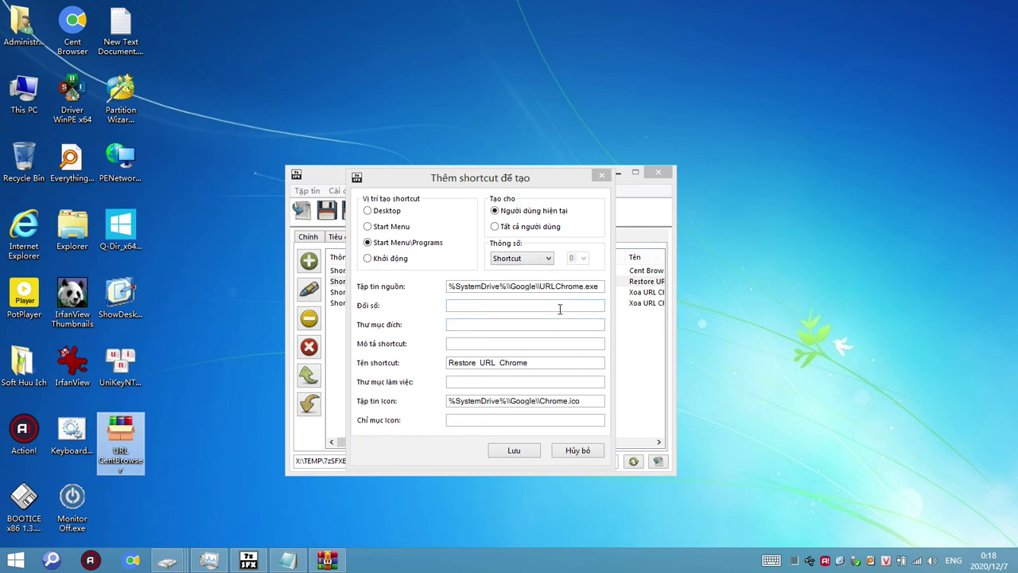
{"action": "left_click", "coordinate": [392, 229]}
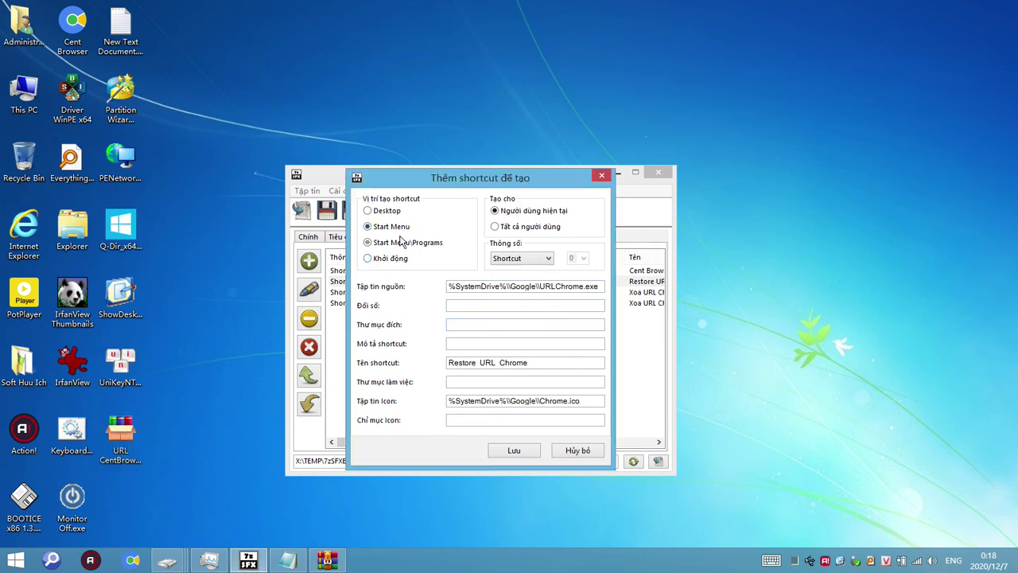
{"action": "left_click", "coordinate": [385, 263]}
{"action": "left_click", "coordinate": [396, 229]}
{"action": "left_click", "coordinate": [644, 359]}
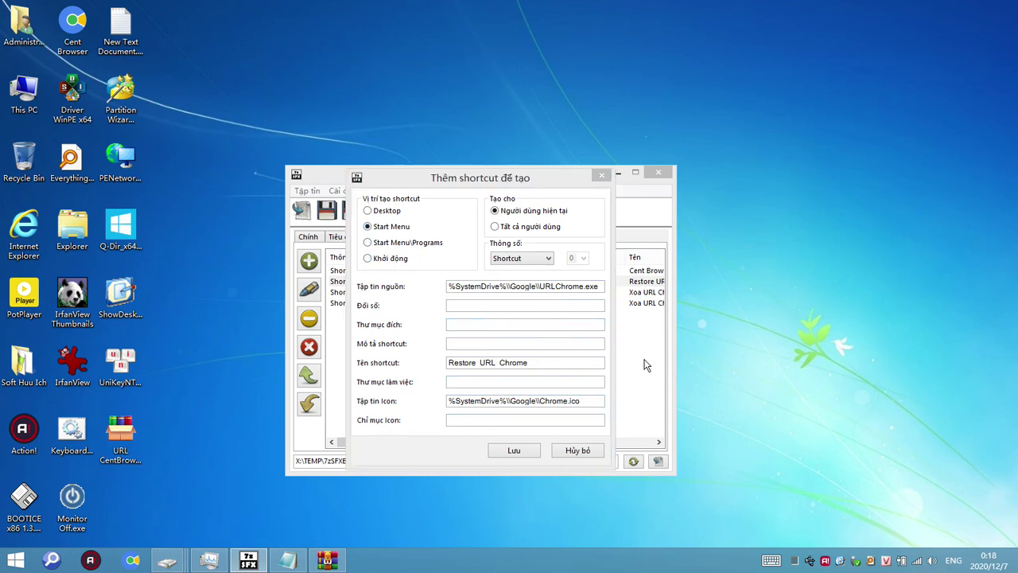
{"action": "left_click", "coordinate": [578, 450]}
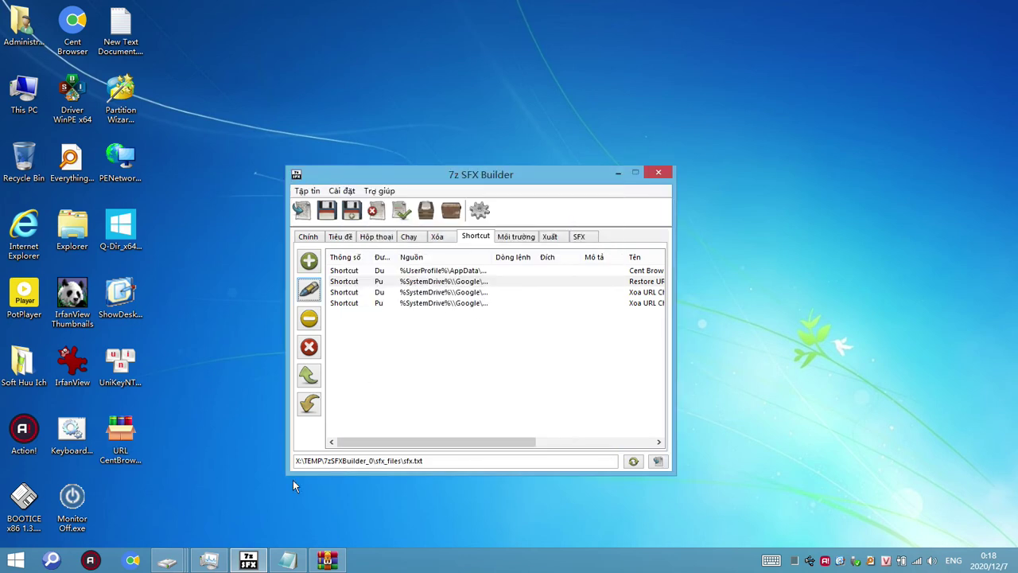
Step: Set the source file of the Restore URL Chrome shortcut to %UserProfile%\AppData\Local\CentBrowser\URLCentBrowser.exe, copied from the Notepad document
{"action": "left_click", "coordinate": [288, 560]}
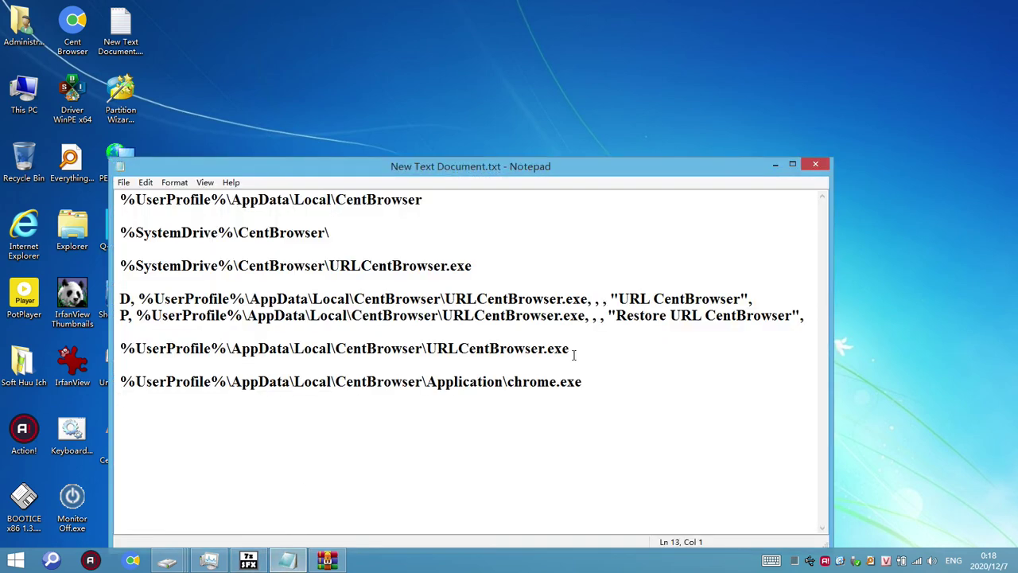
{"action": "left_click_drag", "start_coordinate": [585, 351], "coordinate": [122, 348]}
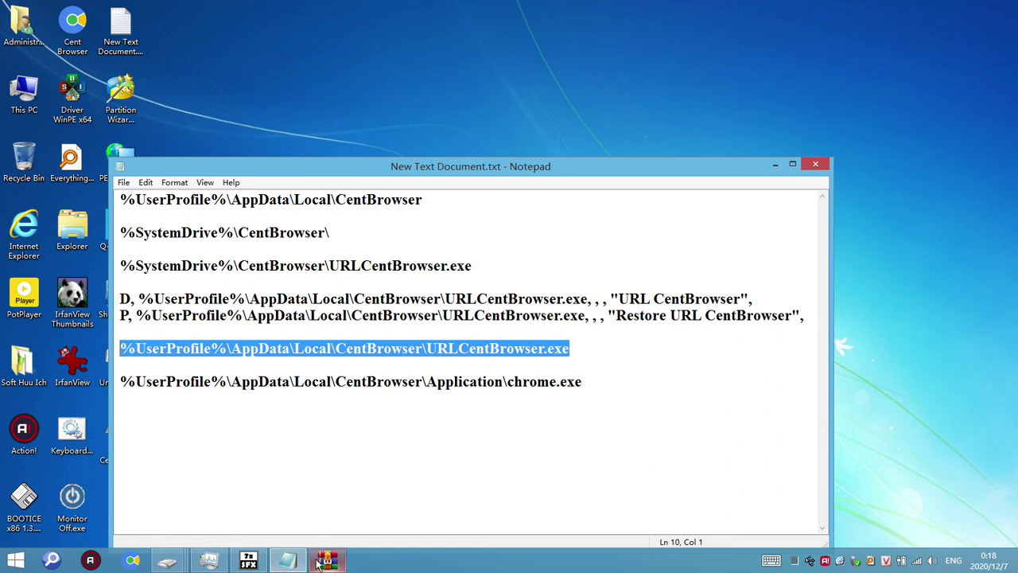
{"action": "left_click", "coordinate": [248, 561]}
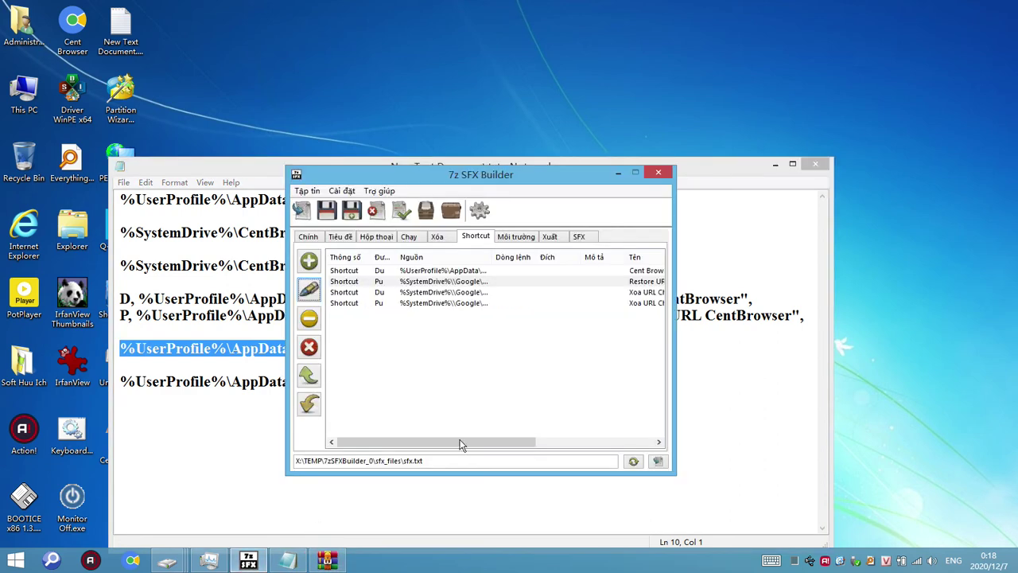
{"action": "left_click", "coordinate": [418, 293]}
{"action": "left_click", "coordinate": [344, 282]}
{"action": "left_click", "coordinate": [311, 291]}
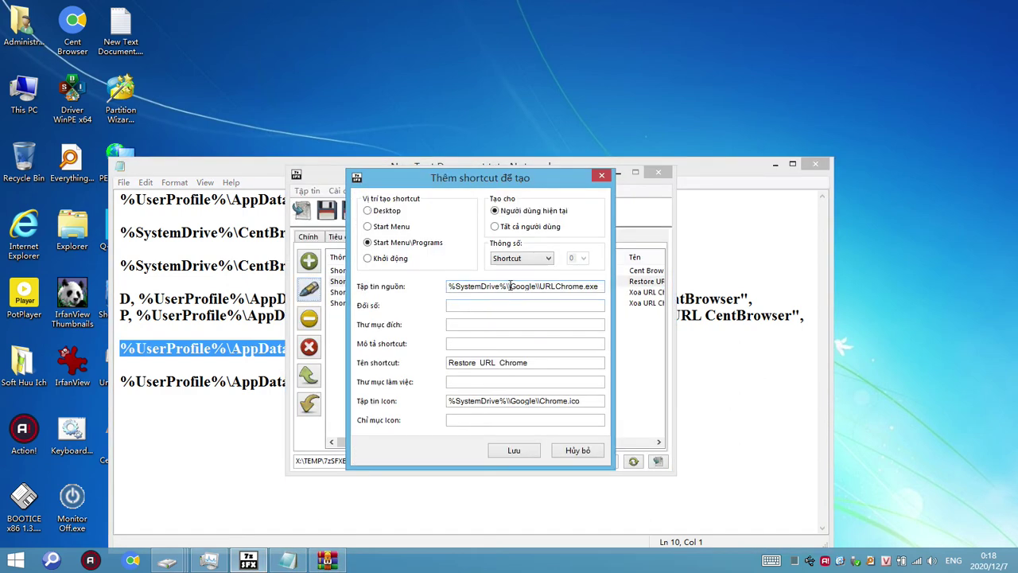
{"action": "double_click", "coordinate": [510, 285]}
{"action": "key", "text": "ctrl+v"}
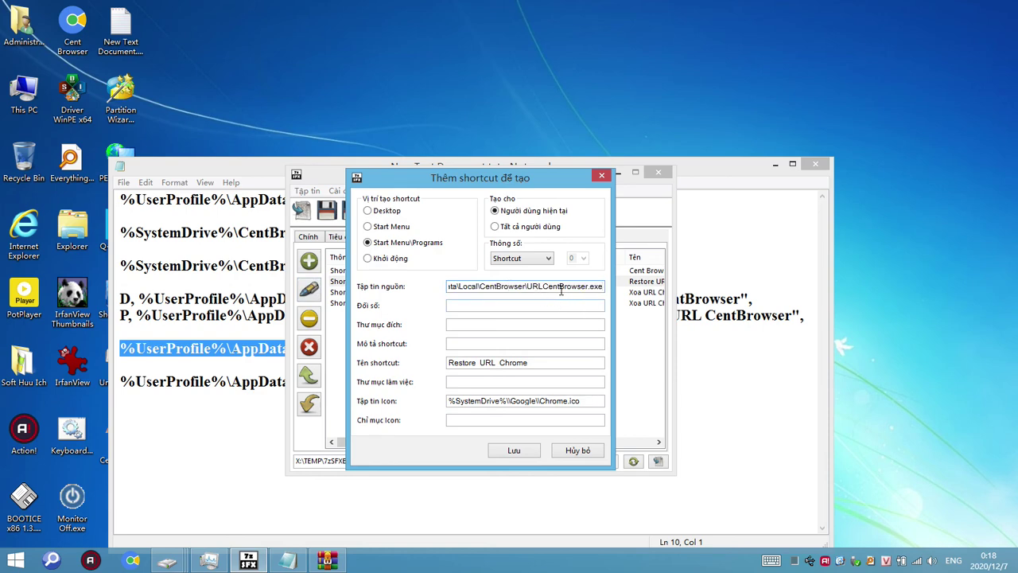
{"action": "double_click", "coordinate": [500, 287]}
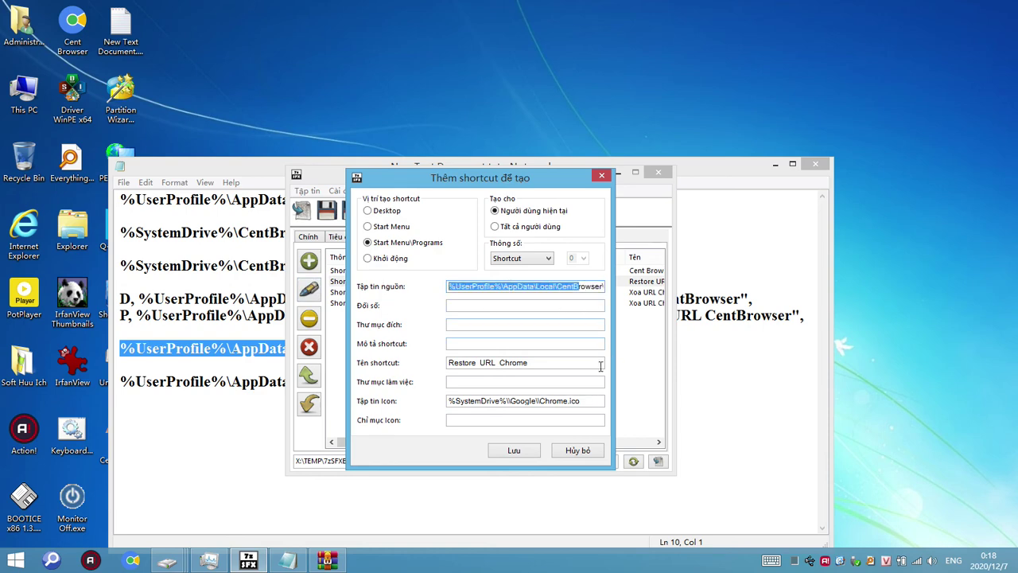
Step: Rename the Restore URL Chrome shortcut as Restore URL CentBrowser
{"action": "left_click", "coordinate": [541, 363]}
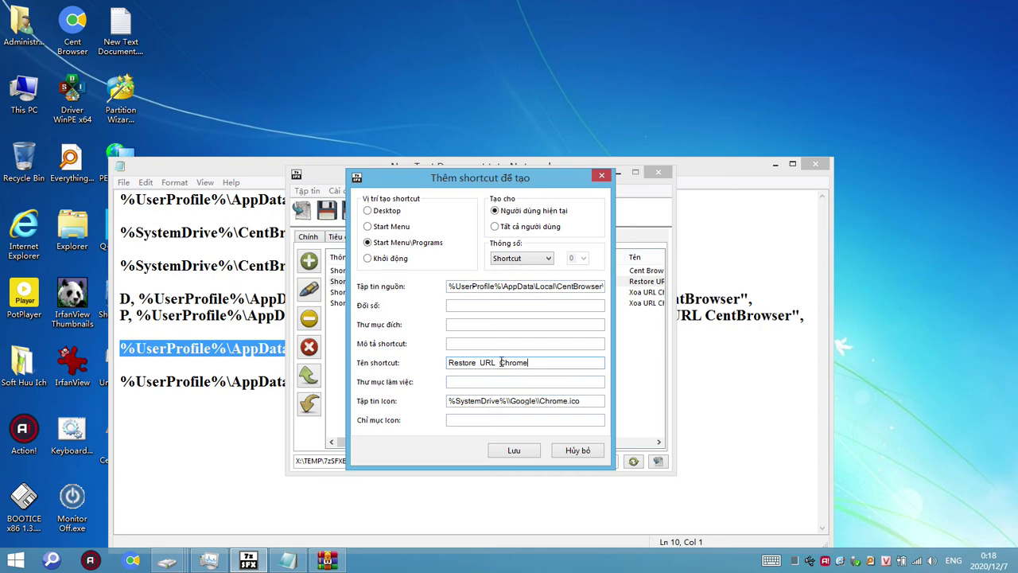
{"action": "left_click_drag", "start_coordinate": [501, 363], "coordinate": [543, 362]}
{"action": "type", "text": "CentBrowser"}
Step: Examine the icons of the files in the CentBrowser folder at extra large size, especially URLCentBrowser.exe, and return the folder to the details view
{"action": "left_click_drag", "start_coordinate": [588, 400], "coordinate": [416, 406]}
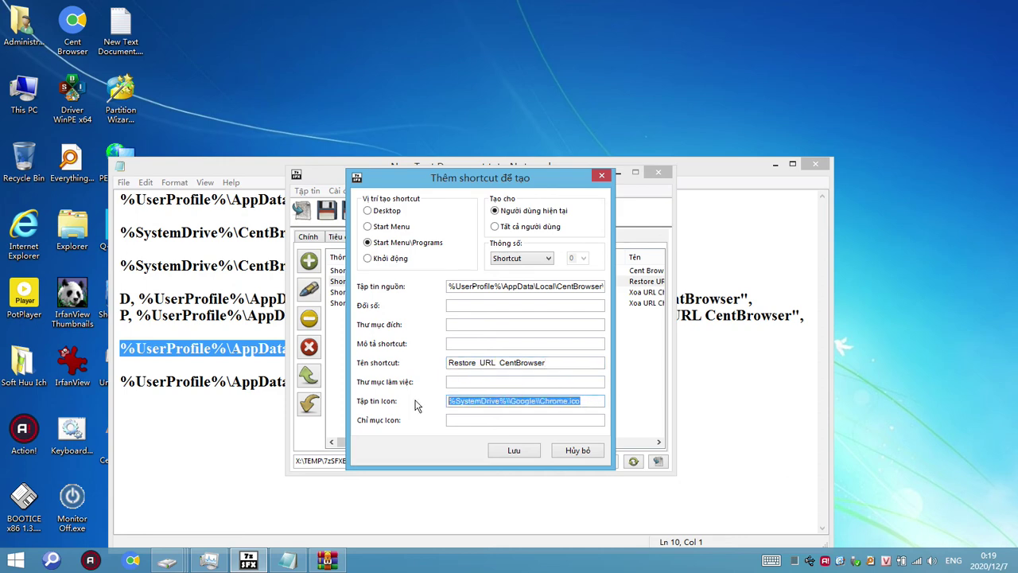
{"action": "left_click", "coordinate": [168, 558]}
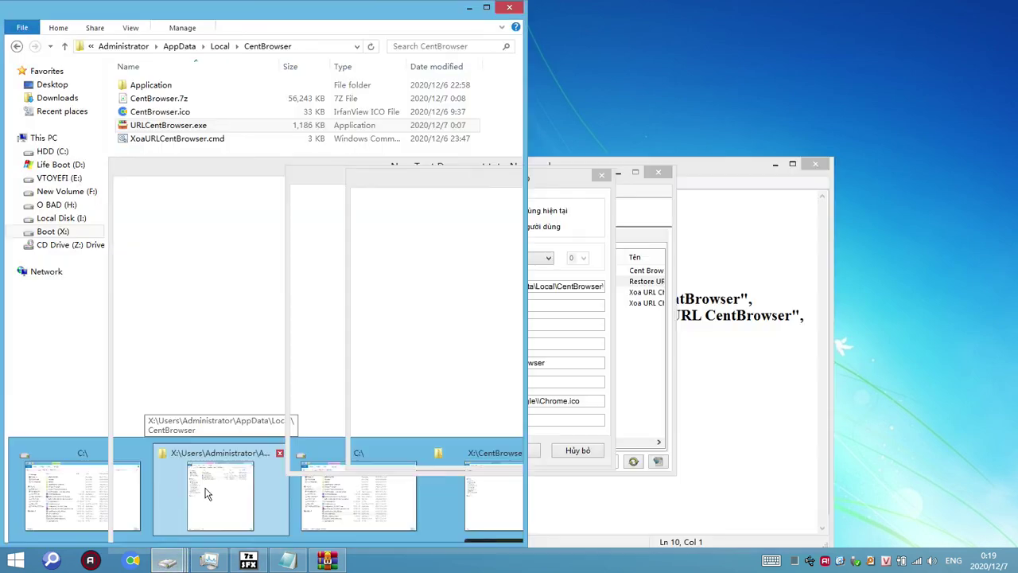
{"action": "left_click", "coordinate": [205, 494]}
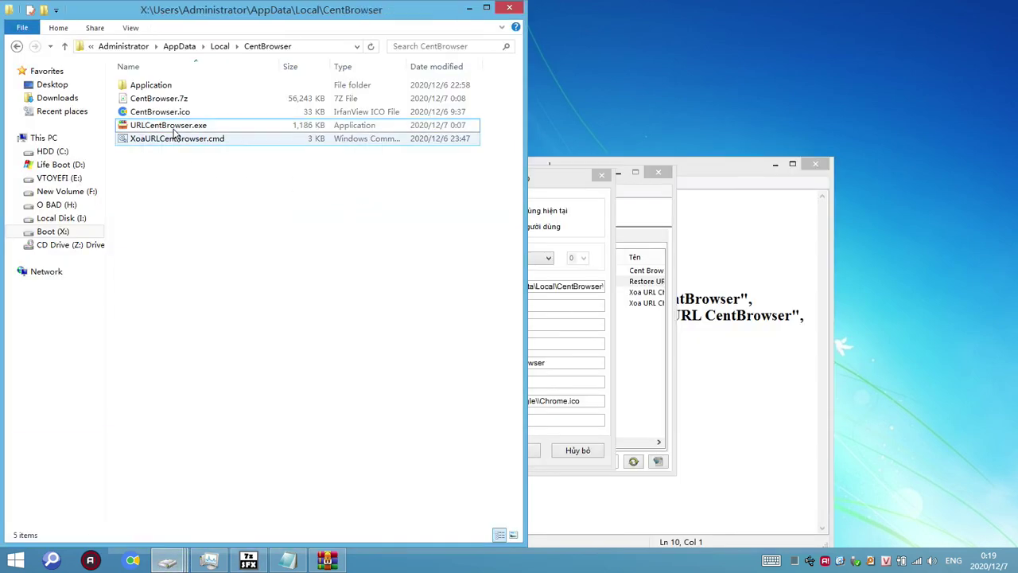
{"action": "left_click", "coordinate": [131, 28]}
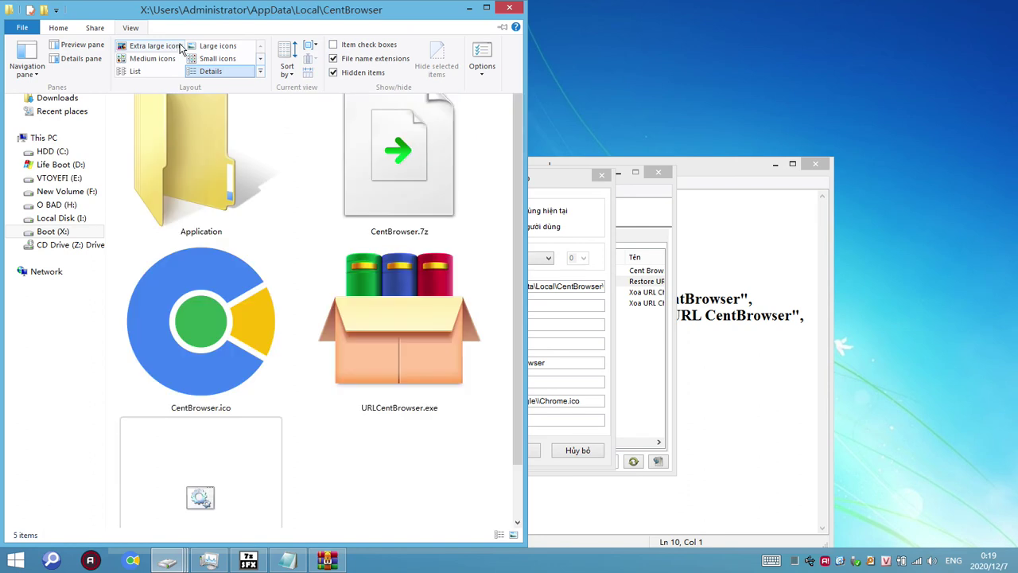
{"action": "left_click", "coordinate": [180, 48]}
{"action": "left_click", "coordinate": [420, 366]}
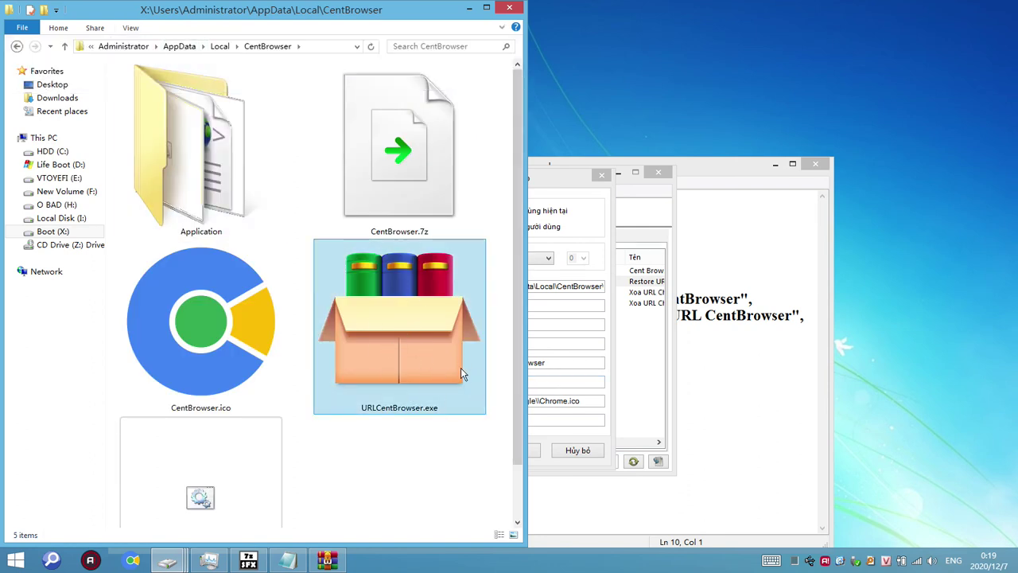
{"action": "mouse_move", "coordinate": [441, 347]}
{"action": "mouse_move", "coordinate": [385, 324]}
{"action": "left_click", "coordinate": [411, 362]}
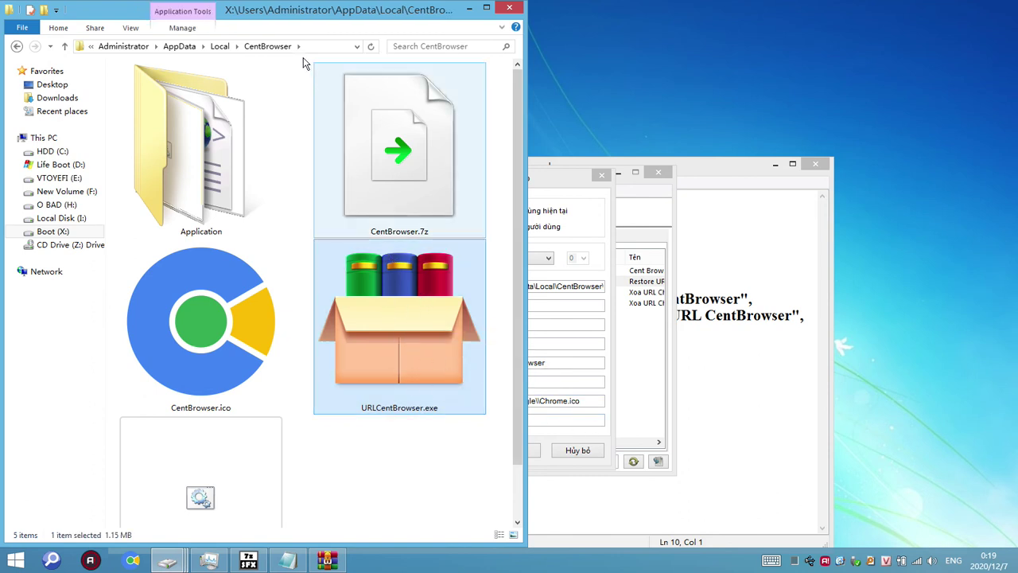
{"action": "left_click", "coordinate": [131, 27]}
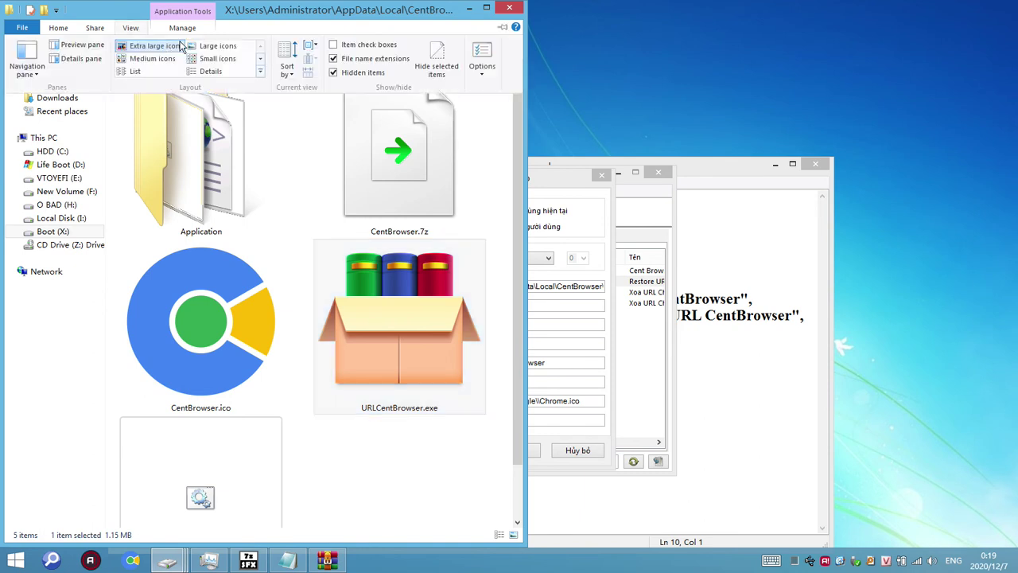
{"action": "left_click", "coordinate": [212, 72]}
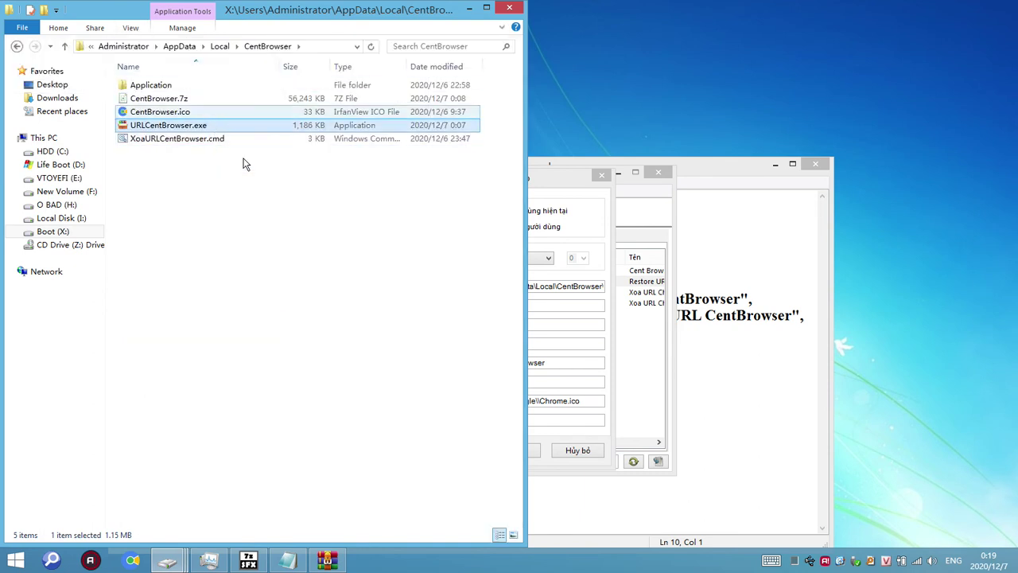
Step: Set the Restore URL CentBrowser shortcut's icon file to %UserProfile%\AppData\Local\CentBrowser\URLCentBrowser.exe and save the entry
{"action": "left_click", "coordinate": [606, 359]}
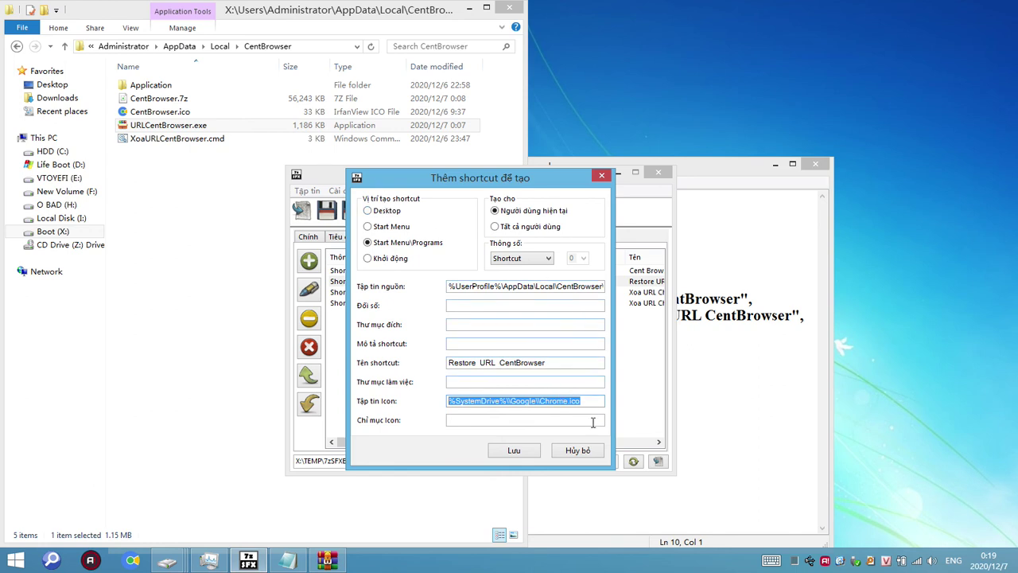
{"action": "key", "text": "ctrl+v"}
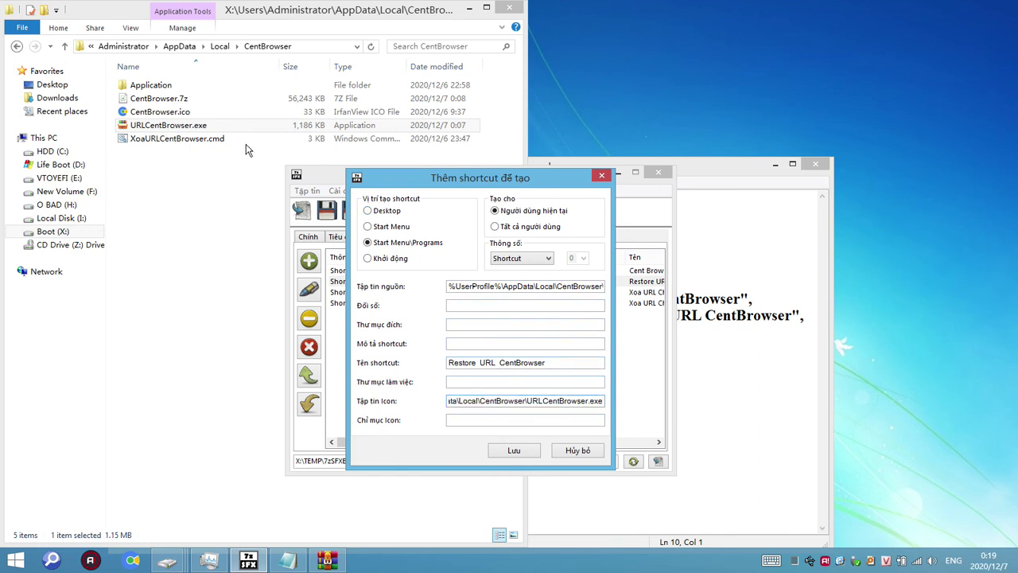
{"action": "double_click", "coordinate": [520, 401]}
{"action": "key", "text": "Home"}
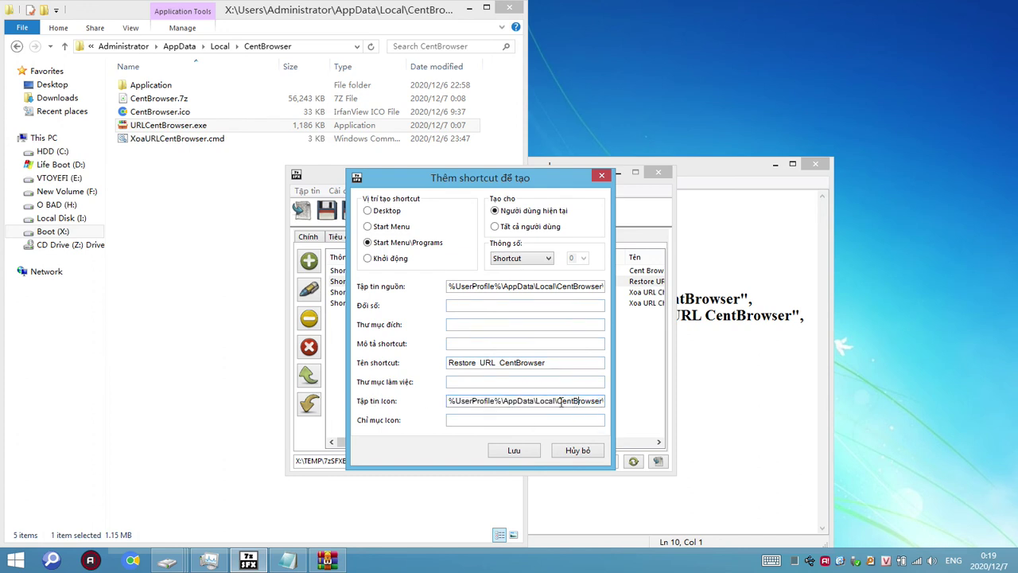
{"action": "left_click_drag", "start_coordinate": [557, 401], "coordinate": [700, 404]}
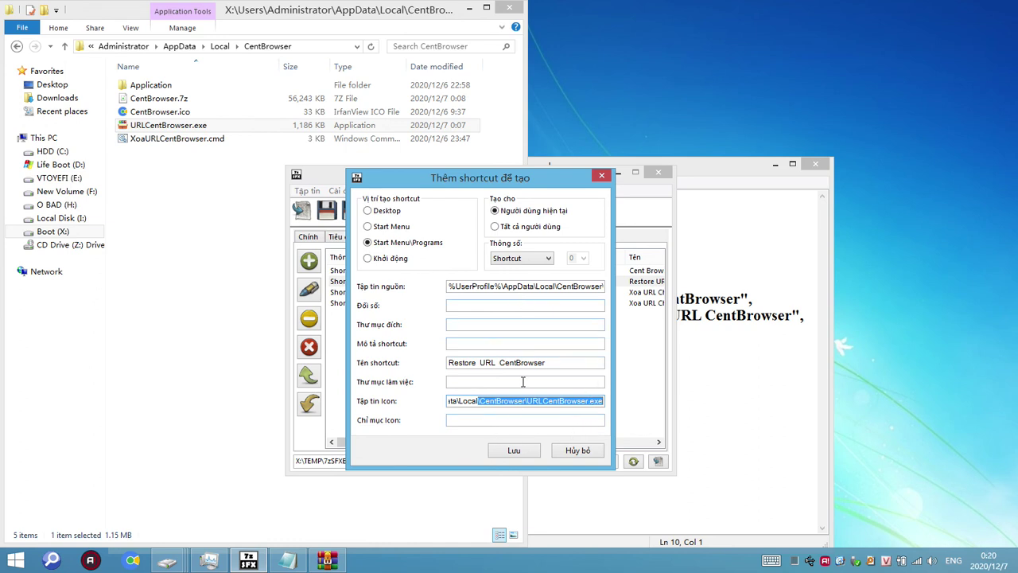
{"action": "left_click", "coordinate": [514, 450]}
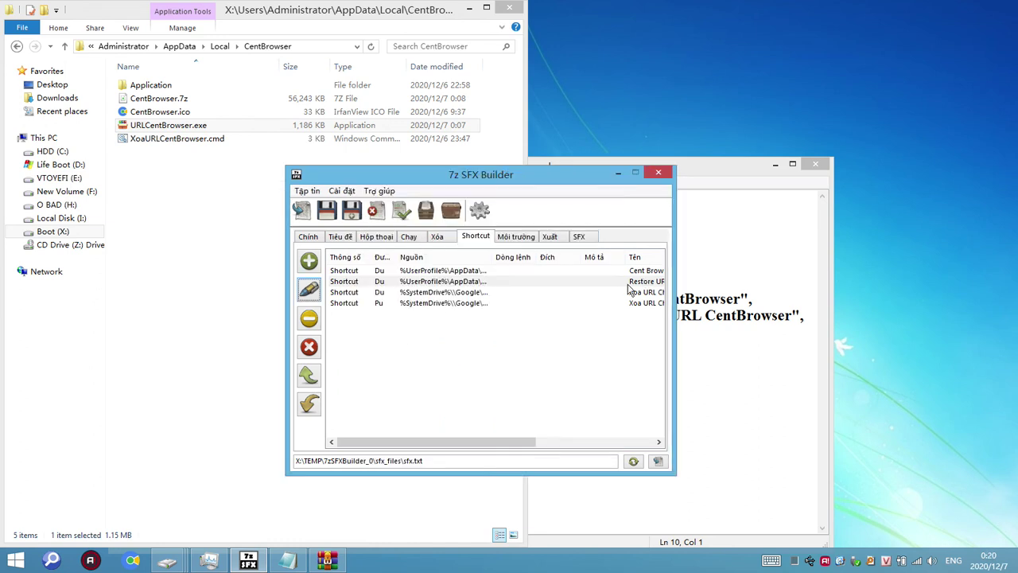
Step: Open the desktop Xoa URL Chrome shortcut entry and replace its source with %UserProfile%\AppData\Local\CentBrowser\ copied from the Notepad document
{"action": "left_click", "coordinate": [397, 293]}
{"action": "left_click", "coordinate": [308, 288]}
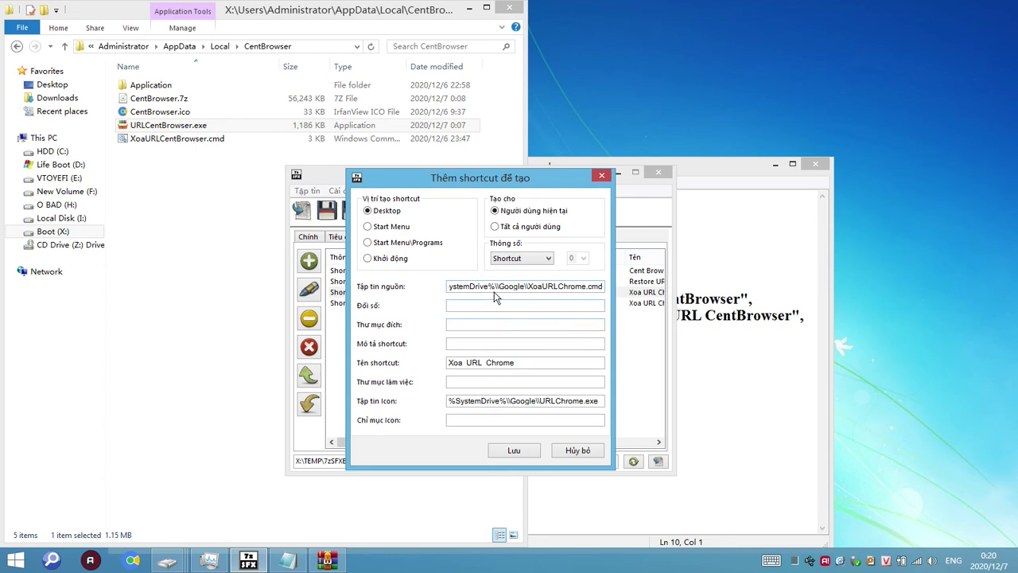
{"action": "left_click", "coordinate": [744, 367]}
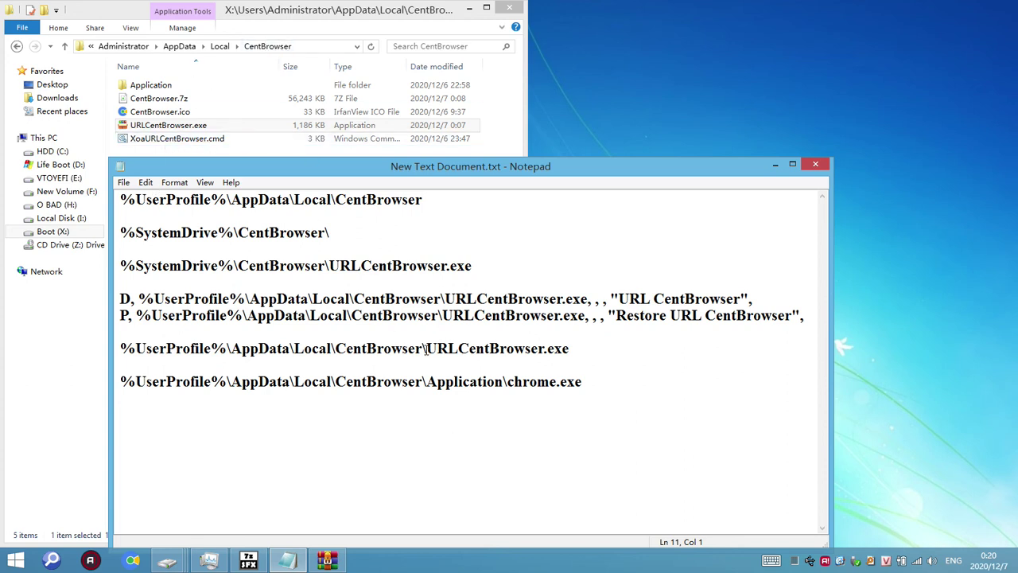
{"action": "left_click_drag", "start_coordinate": [427, 350], "coordinate": [120, 350]}
{"action": "key", "text": "ctrl+c"}
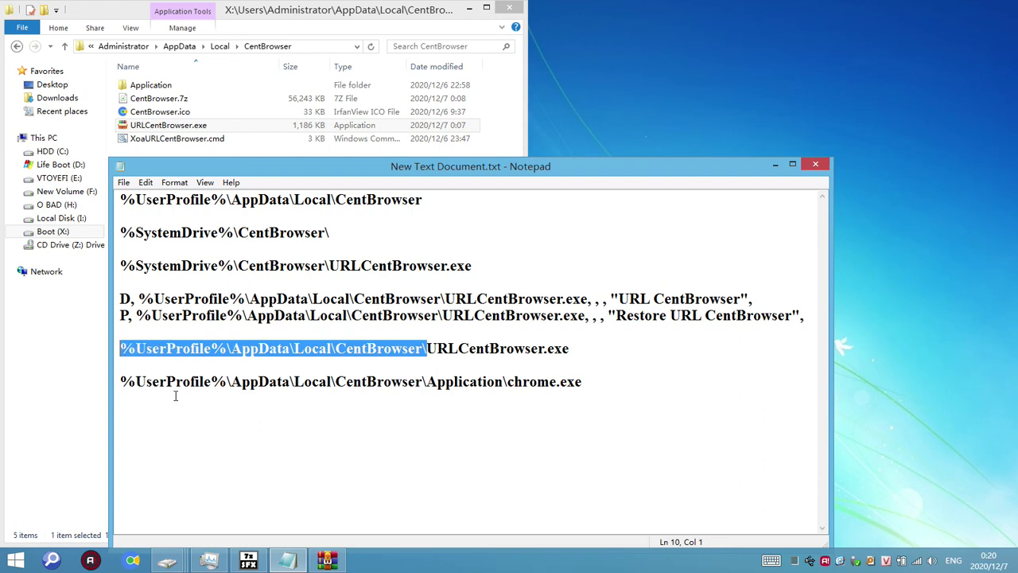
{"action": "left_click", "coordinate": [248, 560]}
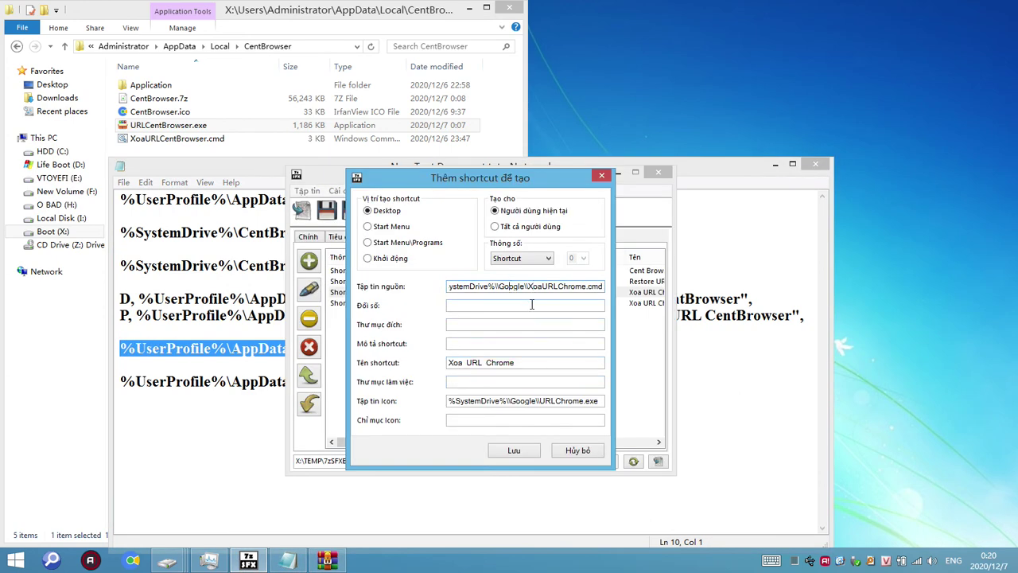
{"action": "key", "text": "ctrl+a"}
{"action": "key", "text": "ctrl+v"}
Step: Append the file name XoaURLCentBrowser.cmd, copied from the CentBrowser folder, to the shortcut's source path
{"action": "left_click", "coordinate": [234, 140]}
{"action": "left_click", "coordinate": [230, 139]}
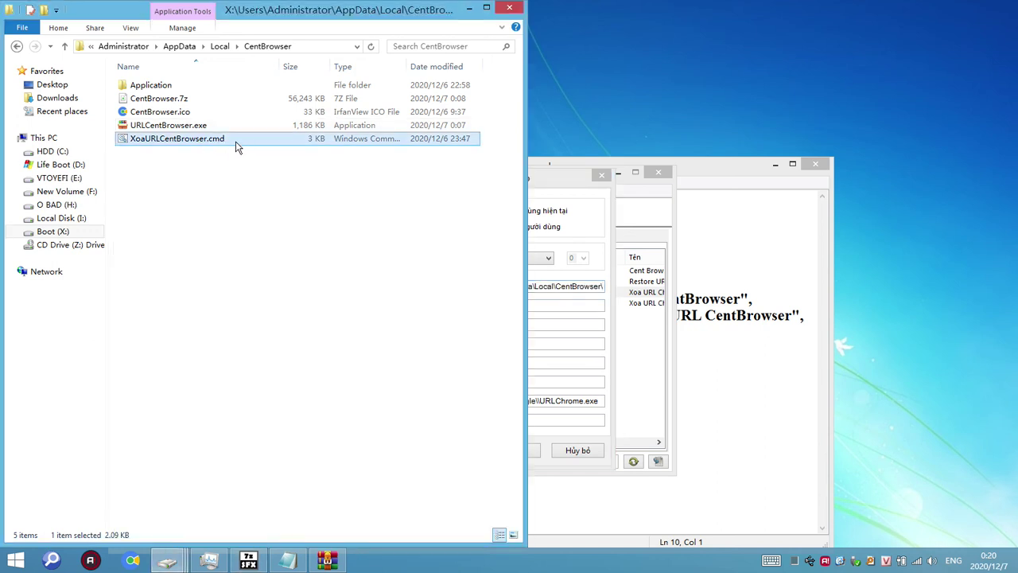
{"action": "key", "text": "ctrl+a"}
{"action": "key", "text": "ctrl+x"}
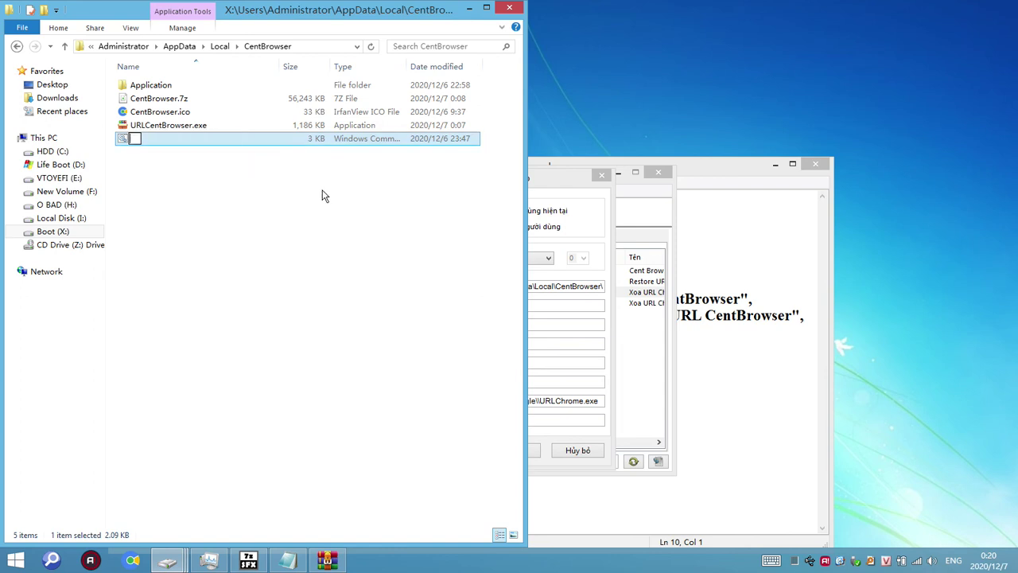
{"action": "left_click", "coordinate": [614, 230]}
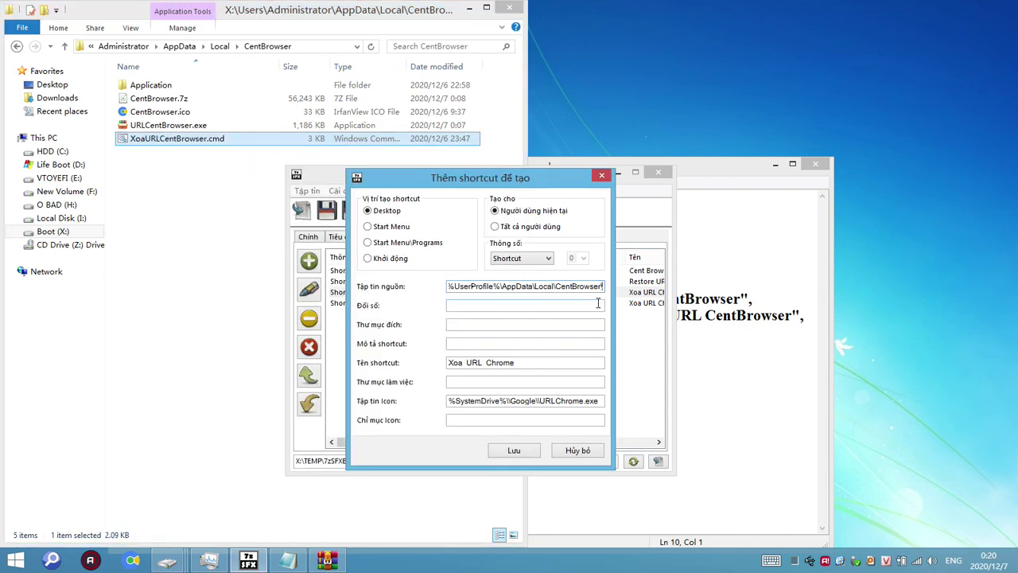
{"action": "key", "text": "ctrl+v"}
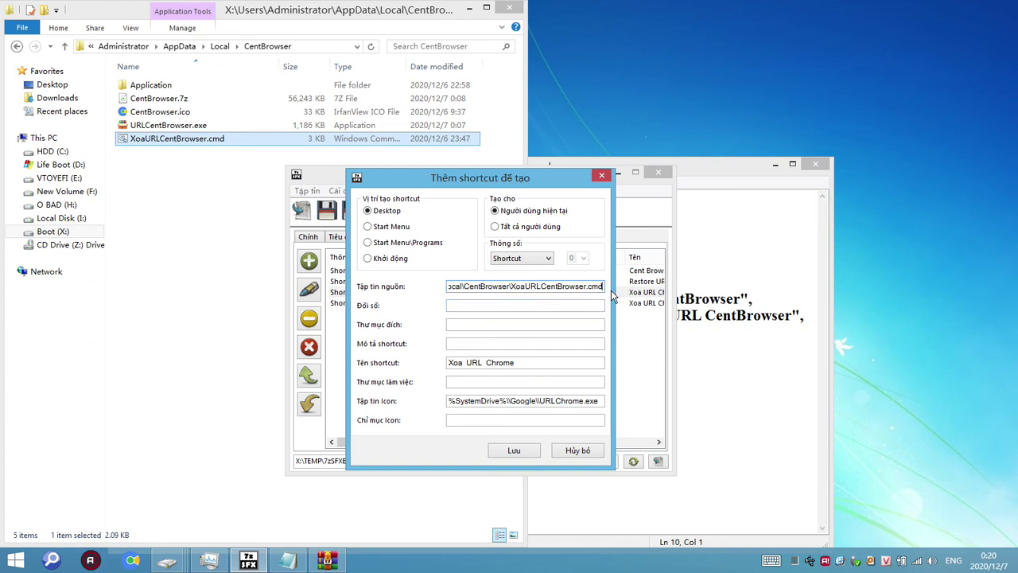
Step: Rename the desktop Xoa URL Chrome shortcut as XoaURL CentBrowser, reusing the file name from its source path
{"action": "double_click", "coordinate": [568, 291]}
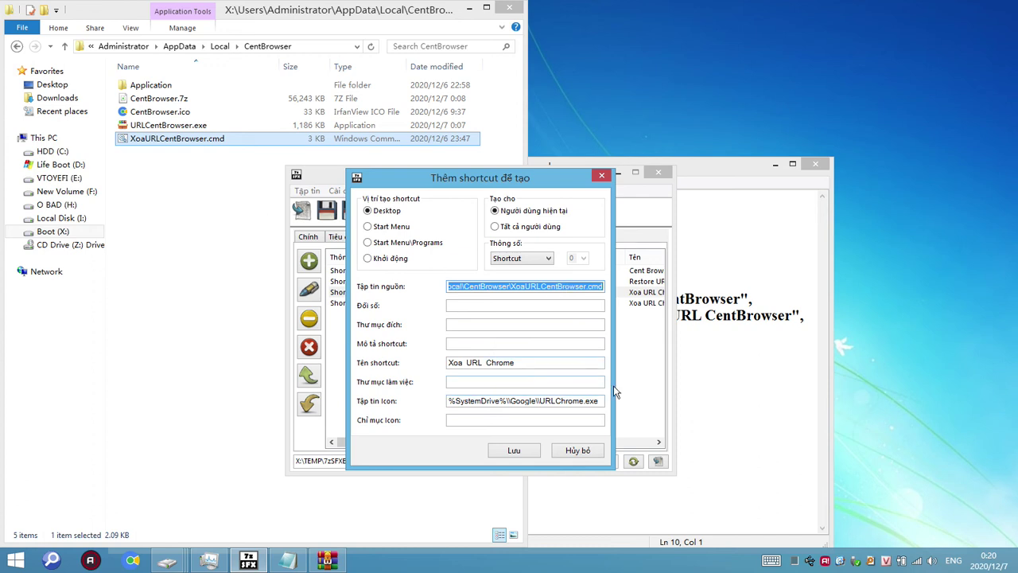
{"action": "left_click", "coordinate": [528, 363]}
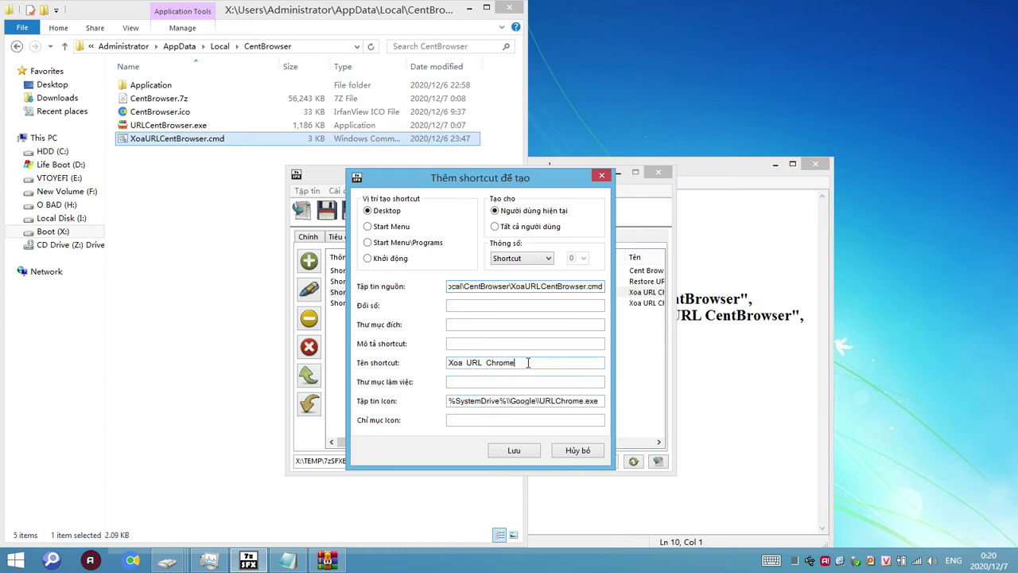
{"action": "left_click_drag", "start_coordinate": [543, 363], "coordinate": [395, 365]}
{"action": "key", "text": "ctrl+v"}
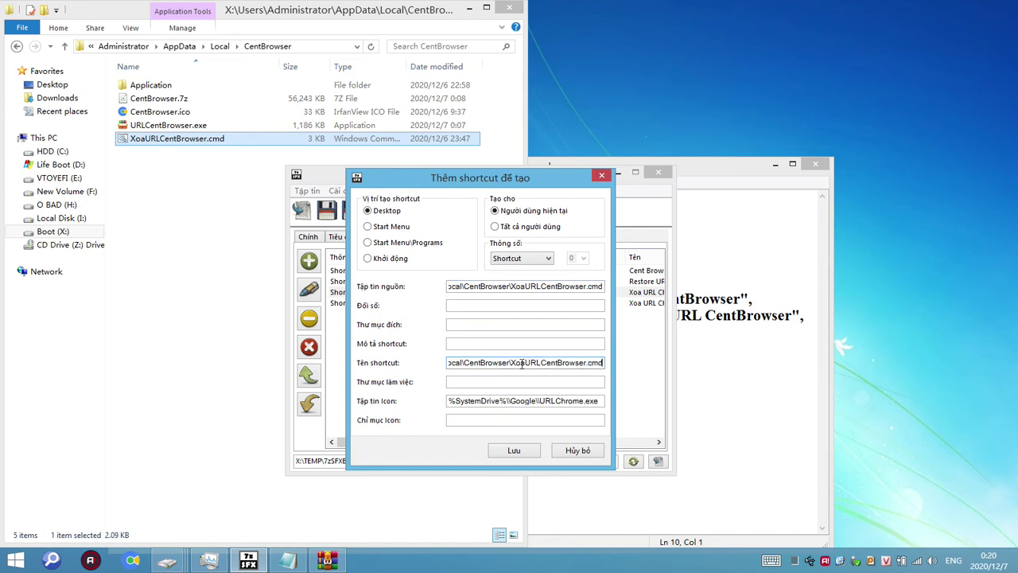
{"action": "left_click_drag", "start_coordinate": [505, 361], "coordinate": [372, 360]}
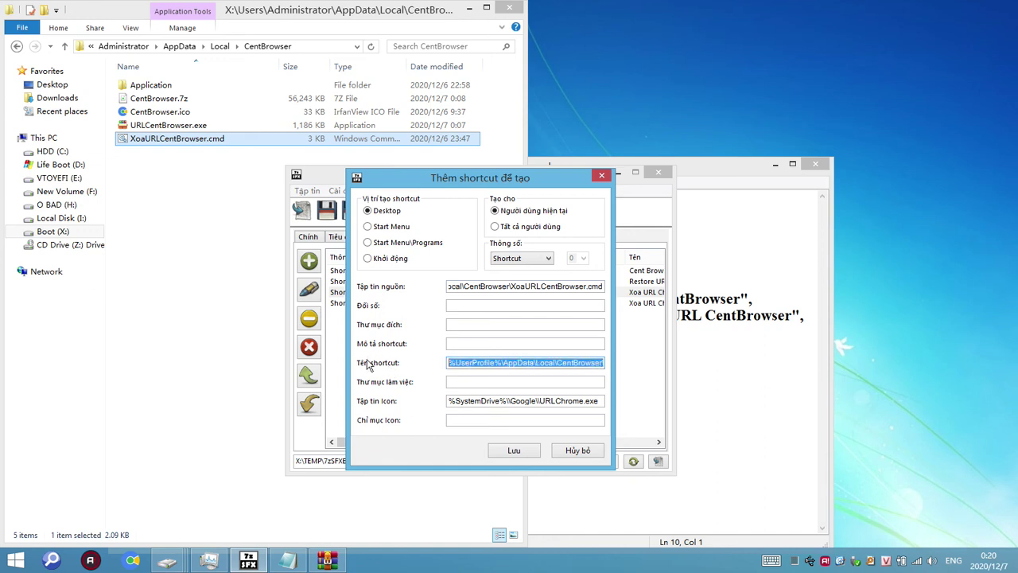
{"action": "key", "text": "BackSpace"}
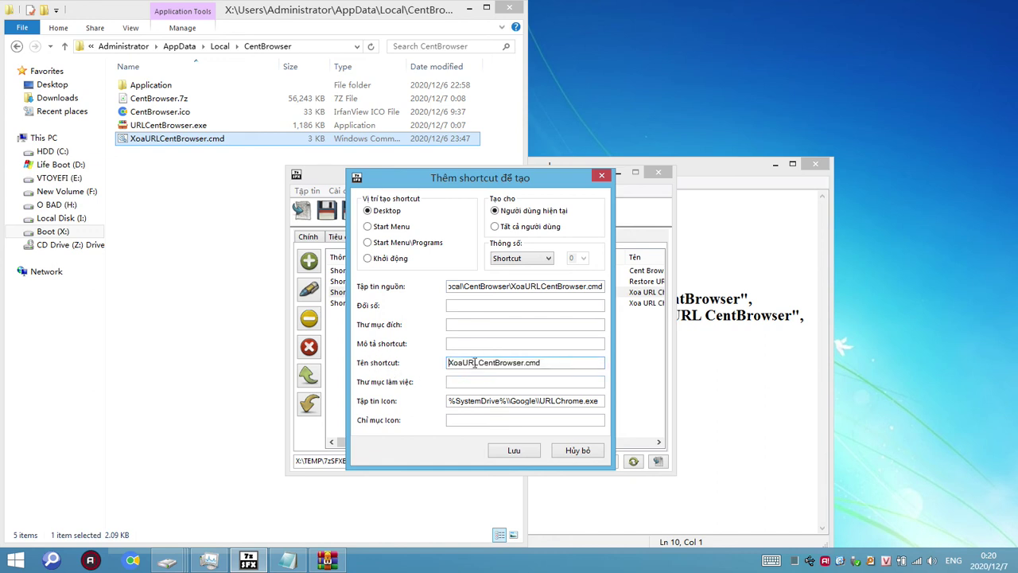
{"action": "left_click", "coordinate": [480, 363]}
{"action": "left_click_drag", "start_coordinate": [548, 363], "coordinate": [528, 366]}
{"action": "key", "text": "BackSpace"}
Step: Show the CentBrowser folder's files as large icons and set the shortcut's icon file to %UserProfile%\AppData\Local\CentBrowser\URLCentBrowser.exe copied from the Notepad document
{"action": "left_click_drag", "start_coordinate": [598, 402], "coordinate": [383, 402]}
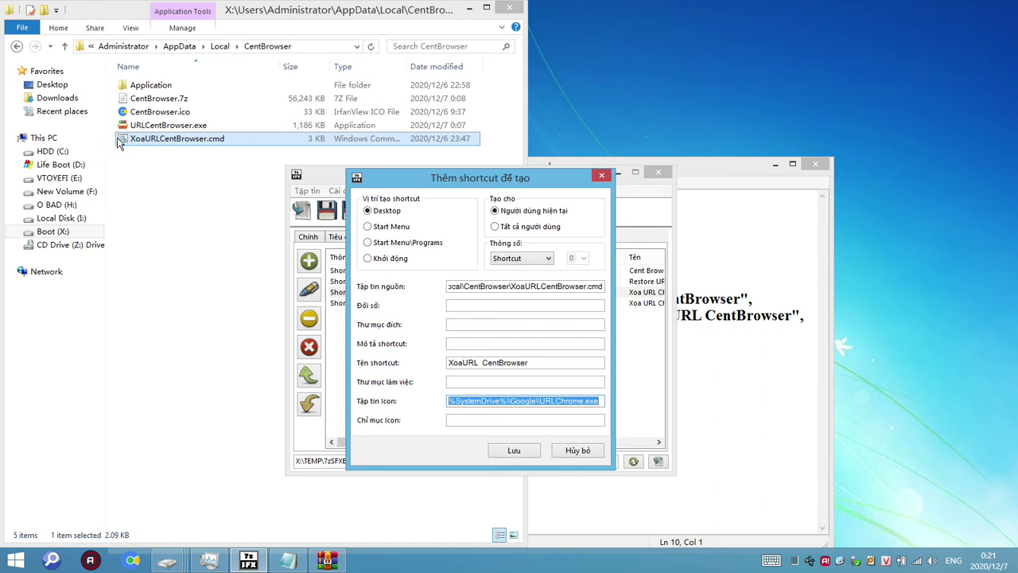
{"action": "left_click", "coordinate": [130, 28]}
{"action": "left_click", "coordinate": [148, 46]}
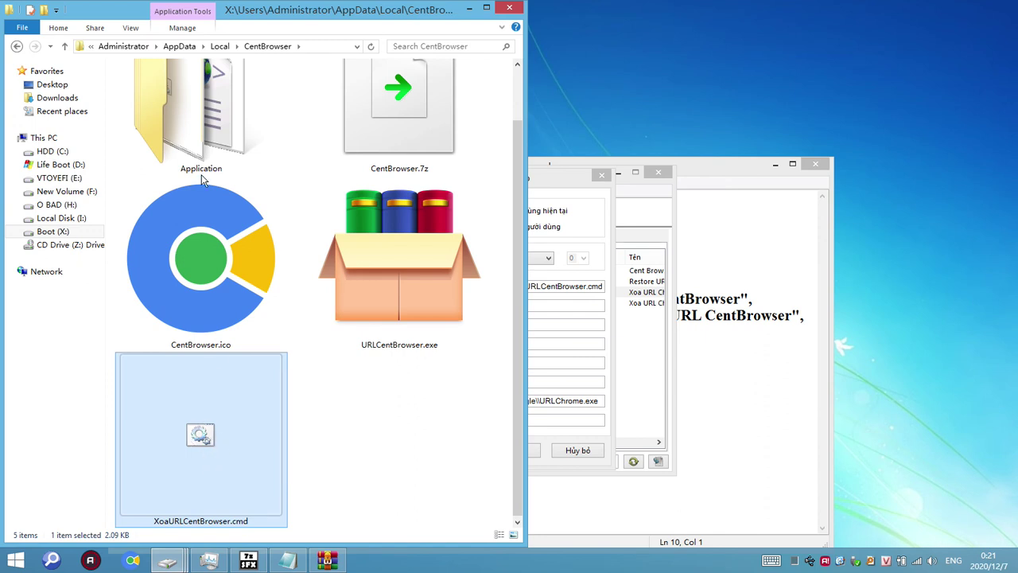
{"action": "left_click", "coordinate": [131, 28]}
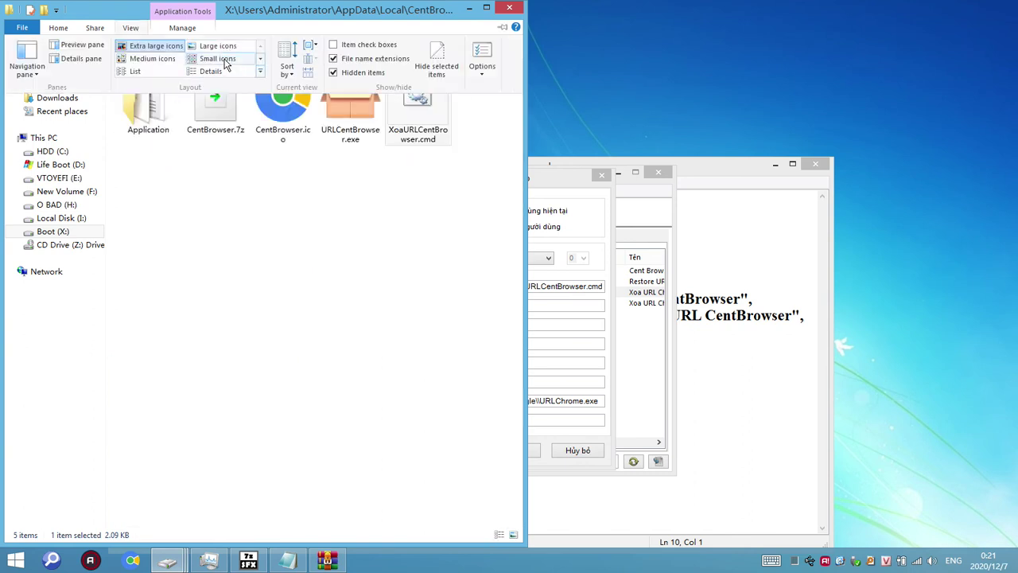
{"action": "left_click", "coordinate": [225, 48]}
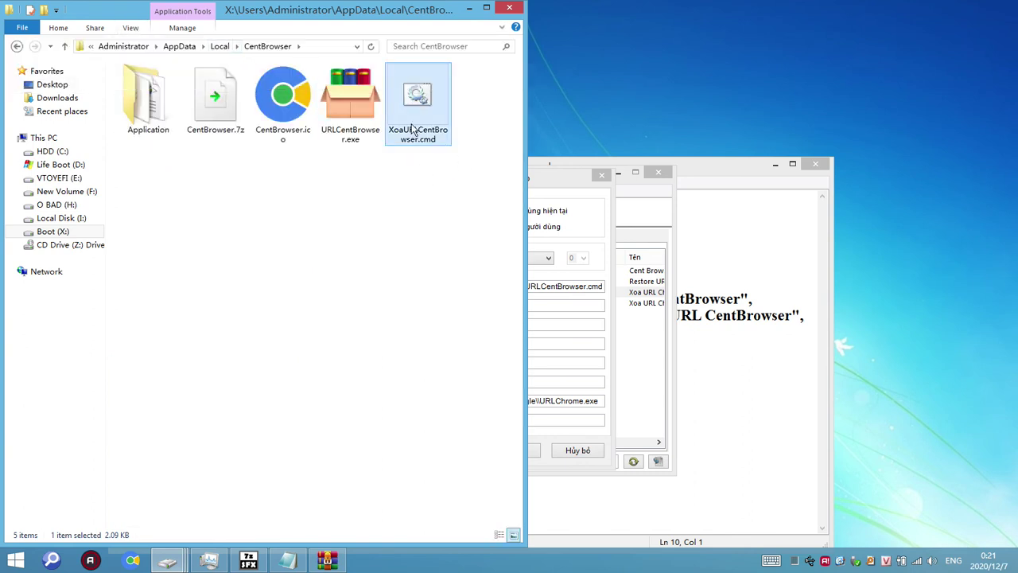
{"action": "key", "text": "Left"}
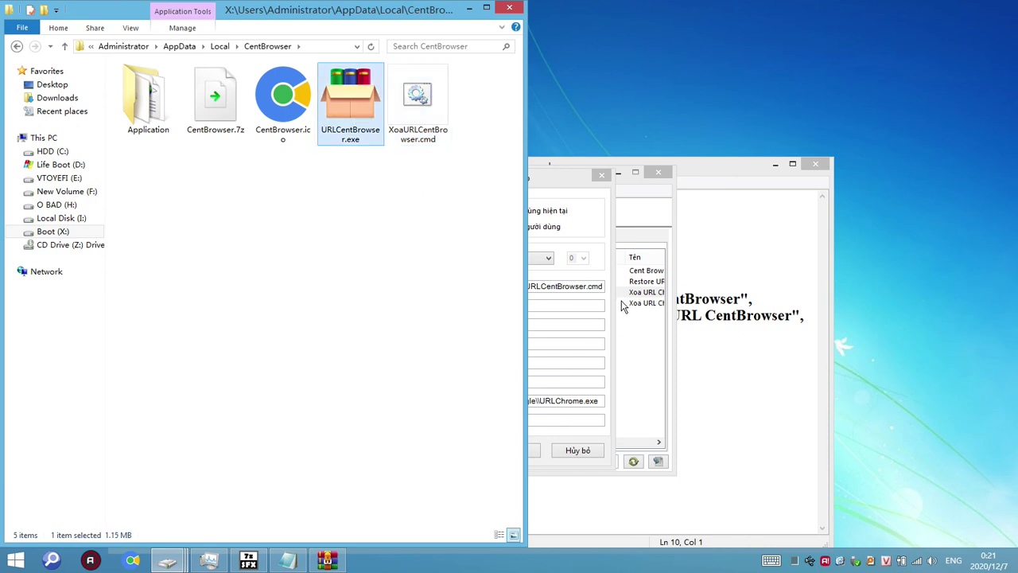
{"action": "left_click", "coordinate": [553, 184]}
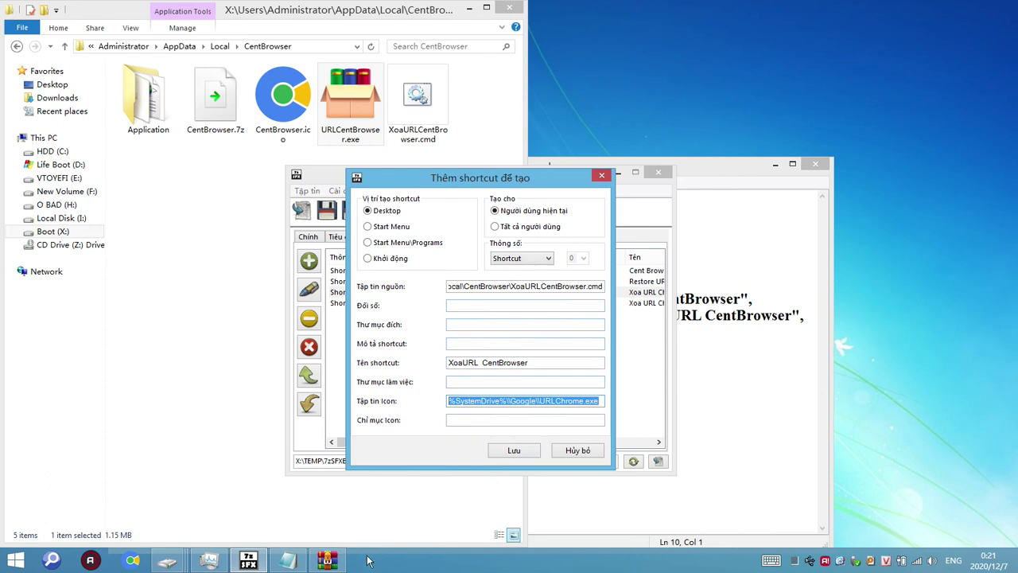
{"action": "left_click", "coordinate": [287, 560]}
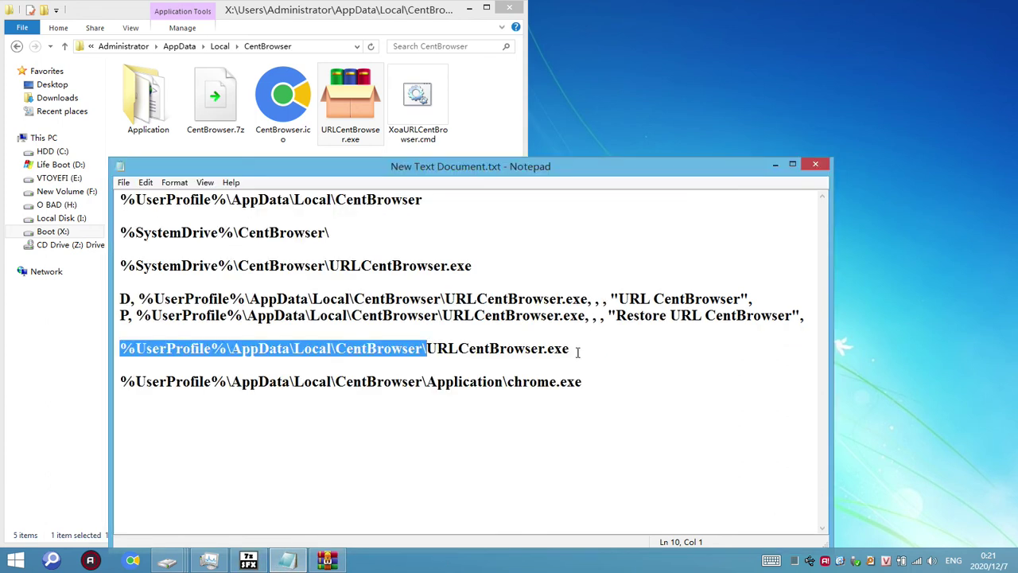
{"action": "left_click_drag", "start_coordinate": [592, 351], "coordinate": [120, 351]}
{"action": "left_click", "coordinate": [248, 559]}
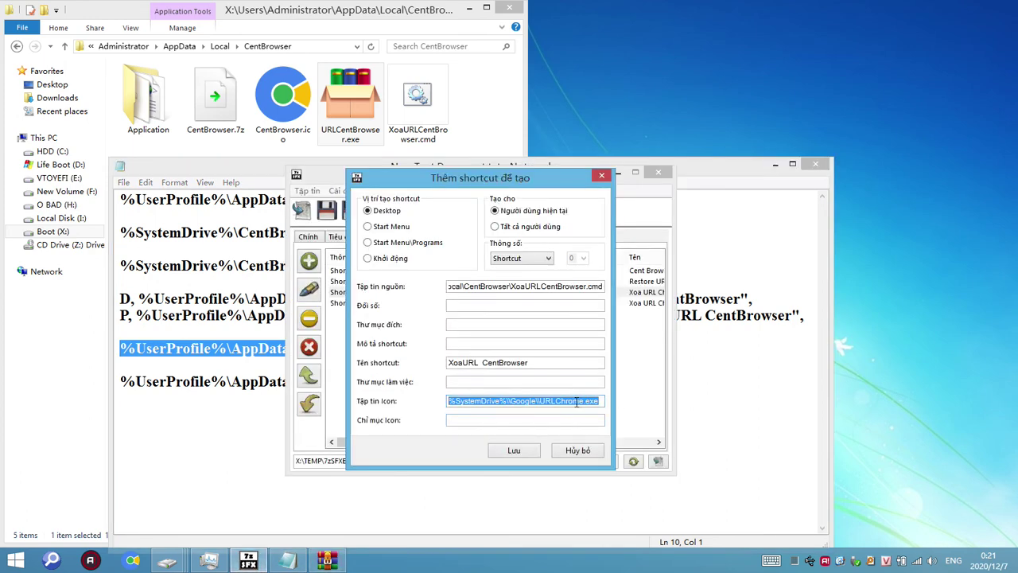
{"action": "key", "text": "ctrl+v"}
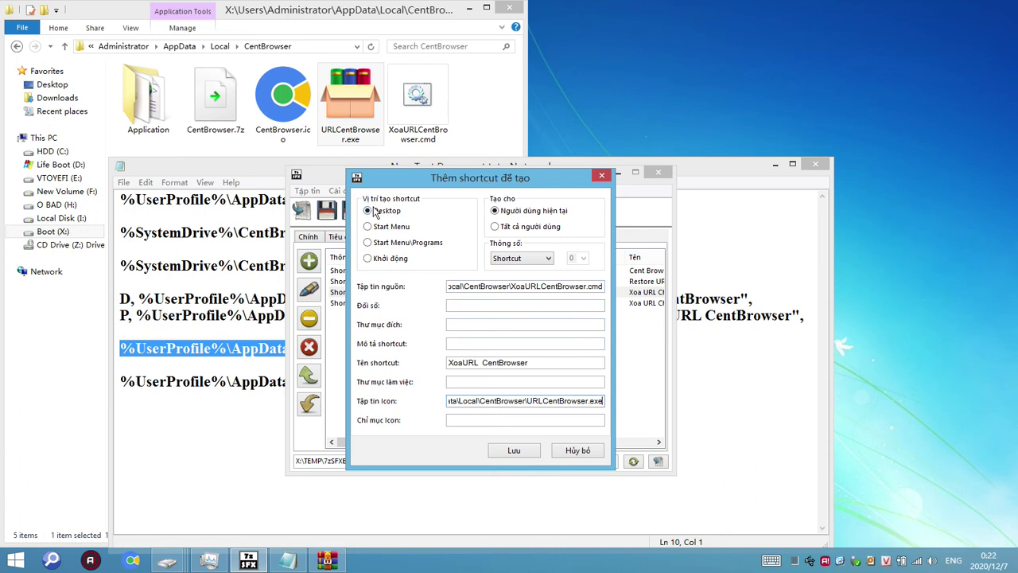
Step: Save the desktop XoaURL CentBrowser shortcut entry and copy its source path ending in XoaURLCentBrowser.cmd into the Notepad document
{"action": "left_click", "coordinate": [522, 450]}
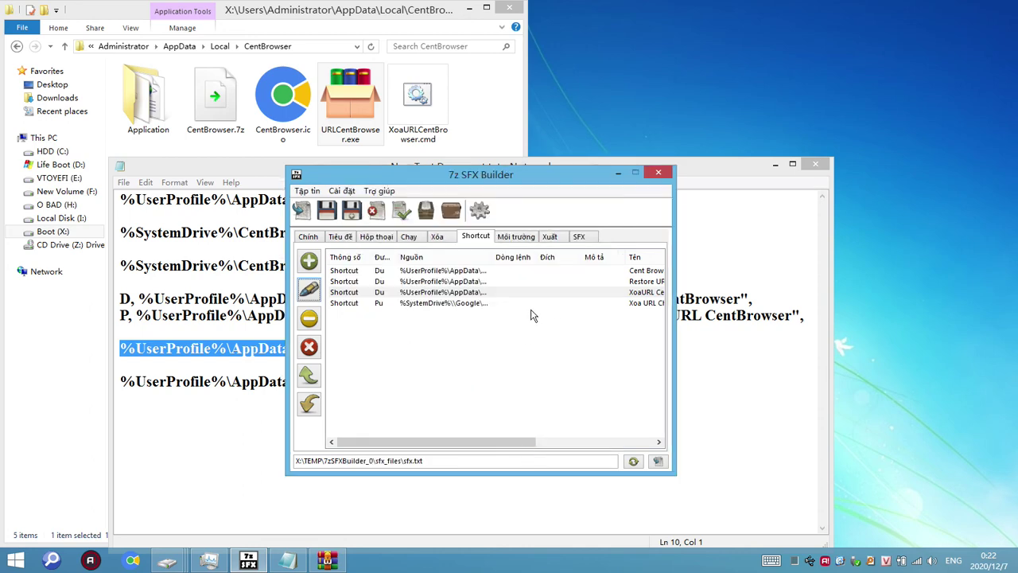
{"action": "double_click", "coordinate": [412, 304]}
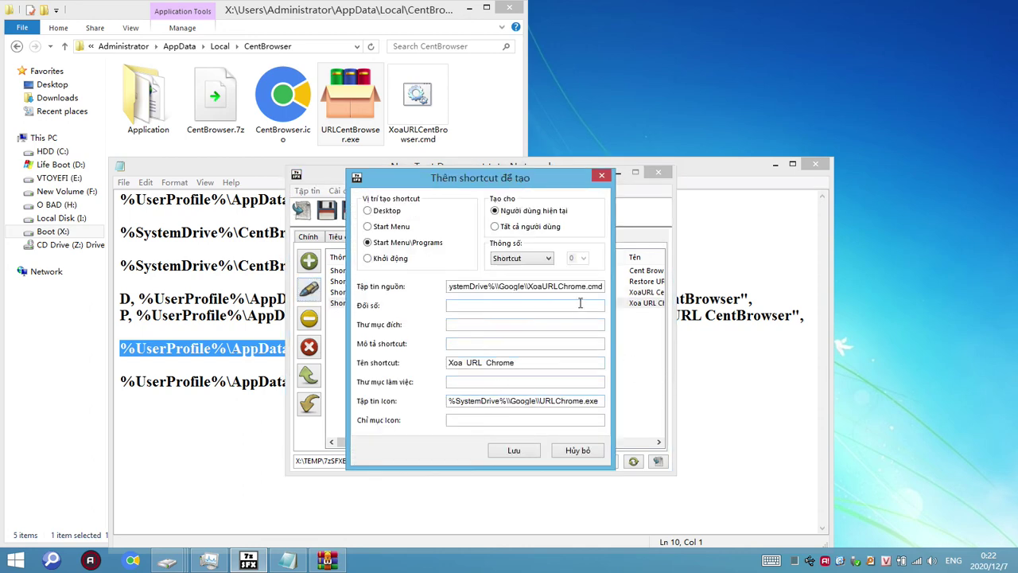
{"action": "left_click", "coordinate": [586, 450]}
{"action": "left_click", "coordinate": [426, 292]}
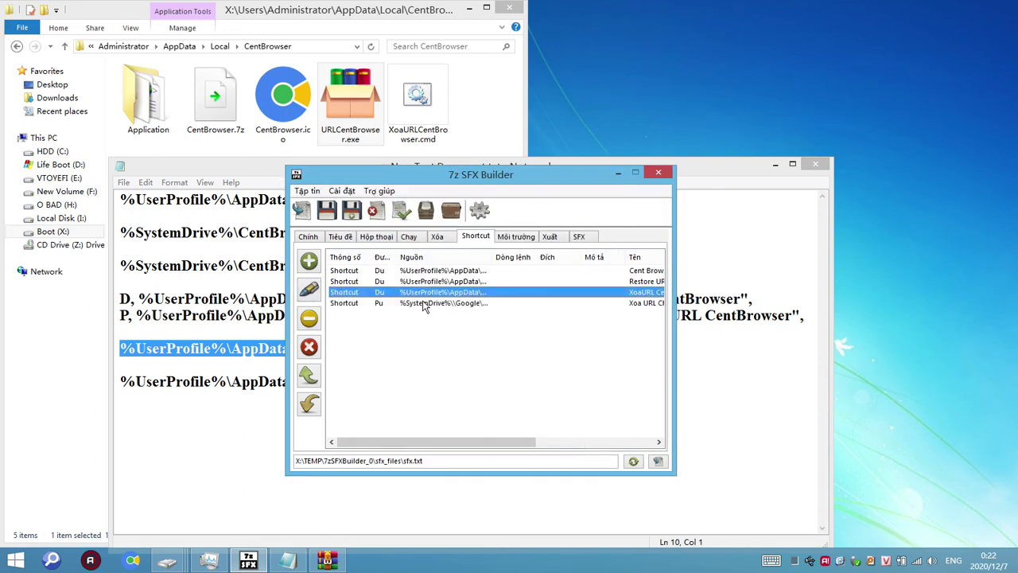
{"action": "left_click", "coordinate": [309, 289]}
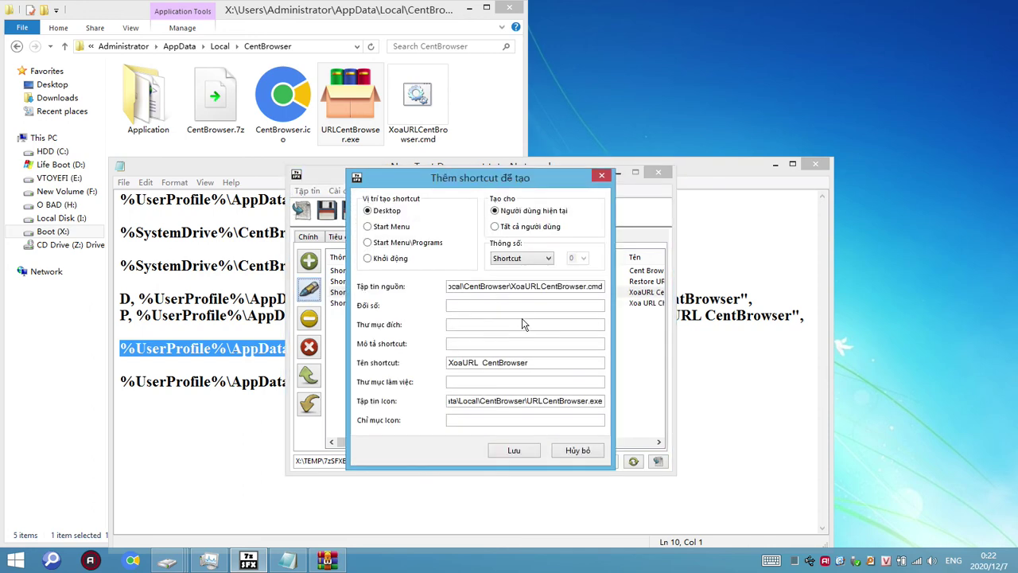
{"action": "key", "text": "ctrl+a"}
{"action": "key", "text": "ctrl+c"}
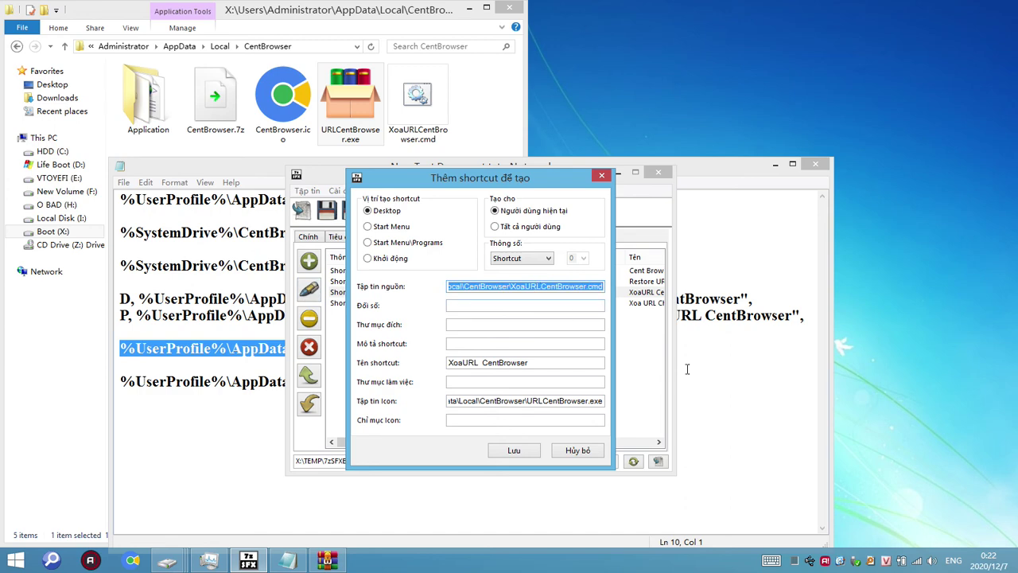
{"action": "left_click", "coordinate": [771, 410]}
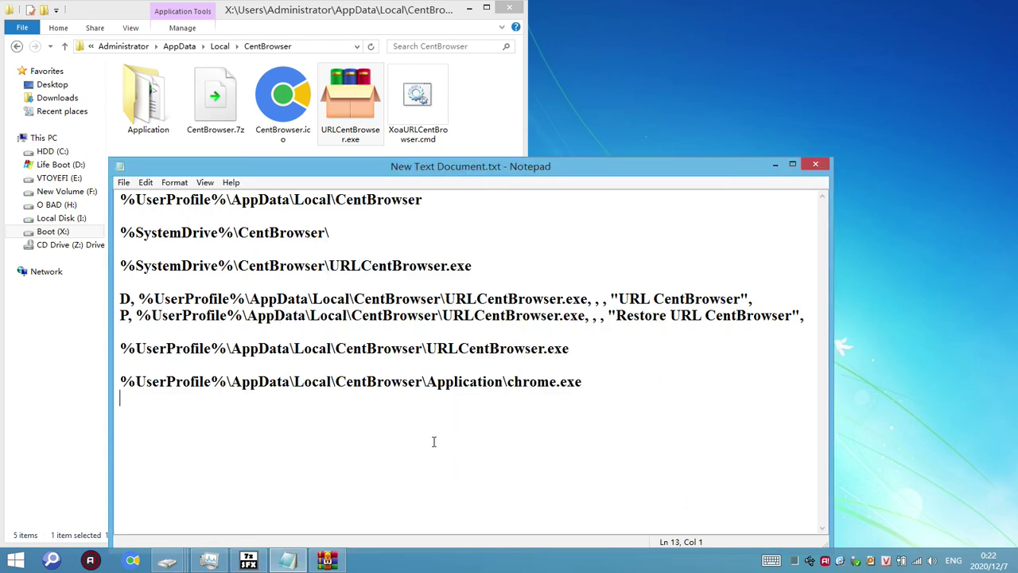
{"action": "key", "text": "ctrl+v"}
Step: Set the source of the Start Menu\Programs Xoa URL Chrome shortcut to the copied %UserProfile%\AppData\Local\CentBrowser\XoaURLCentBrowser.cmd path
{"action": "left_click", "coordinate": [775, 163]}
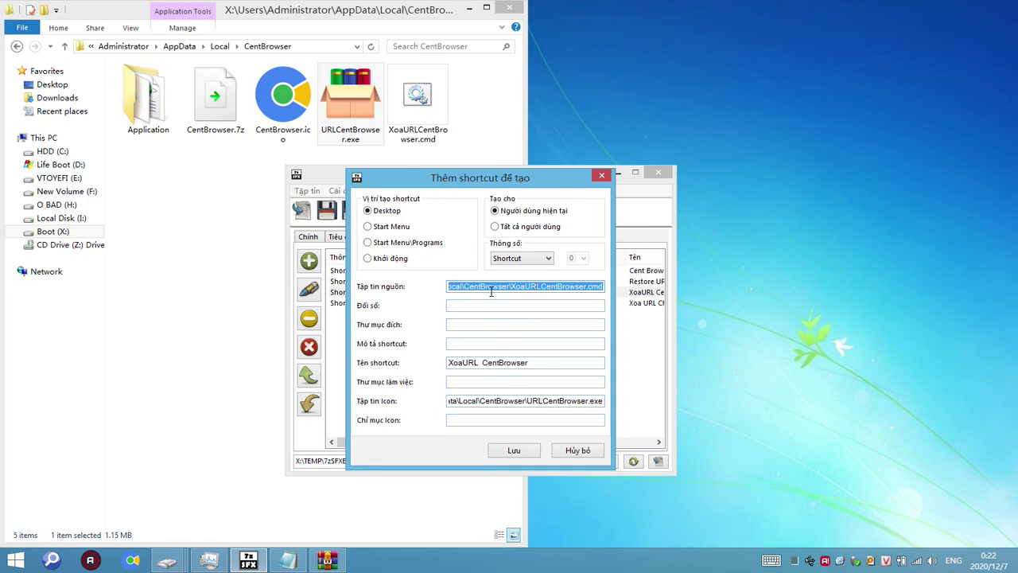
{"action": "key", "text": "Delete"}
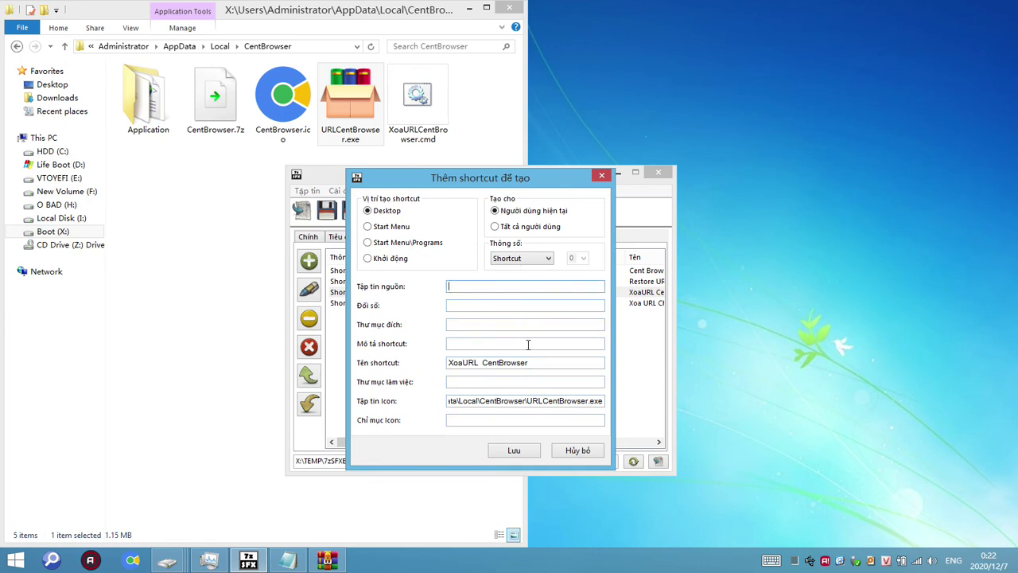
{"action": "left_click", "coordinate": [578, 450]}
{"action": "left_click", "coordinate": [434, 303]}
{"action": "left_click", "coordinate": [310, 290]}
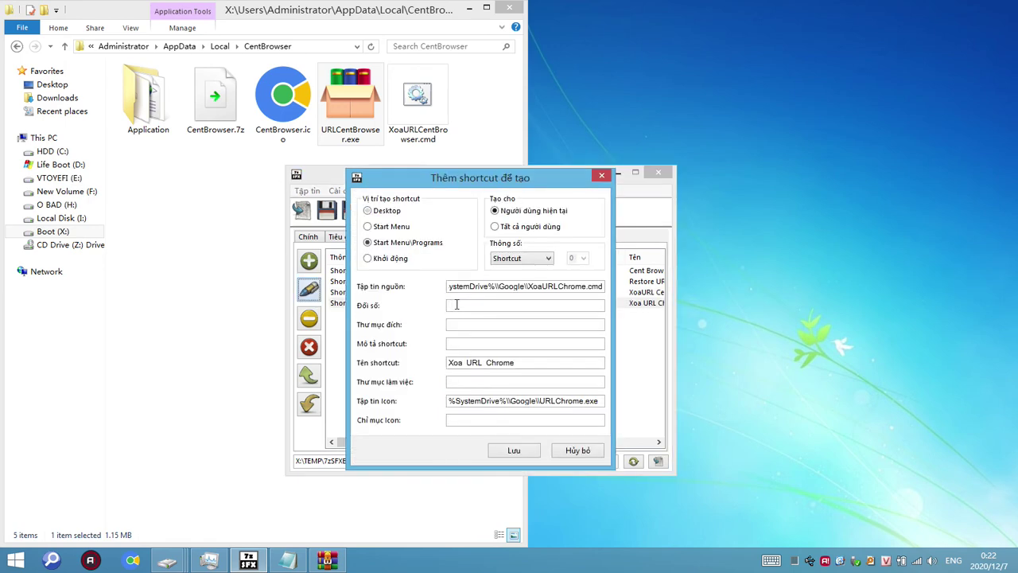
{"action": "left_click", "coordinate": [512, 286]}
{"action": "key", "text": "ctrl+a"}
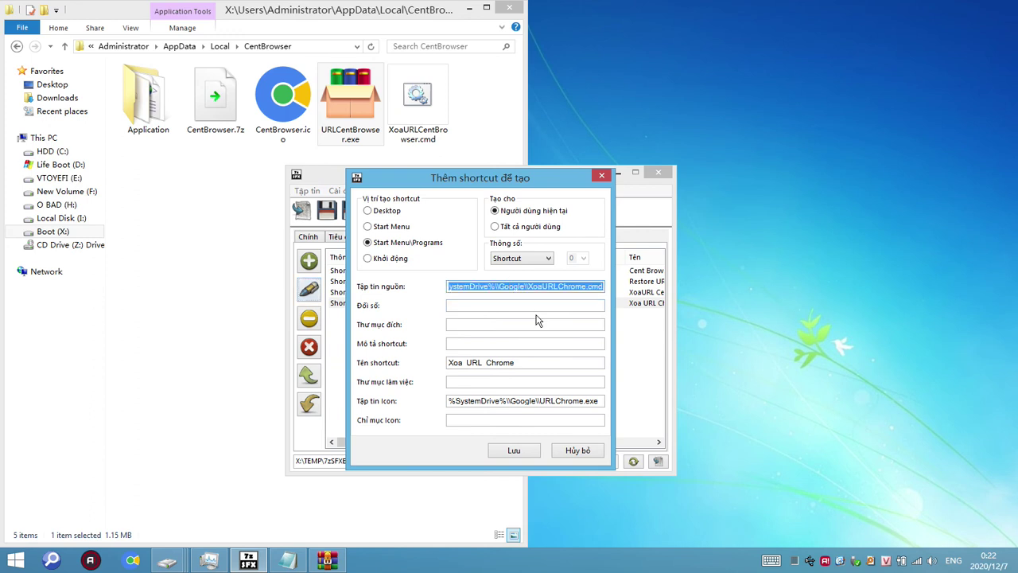
{"action": "key", "text": "ctrl+v"}
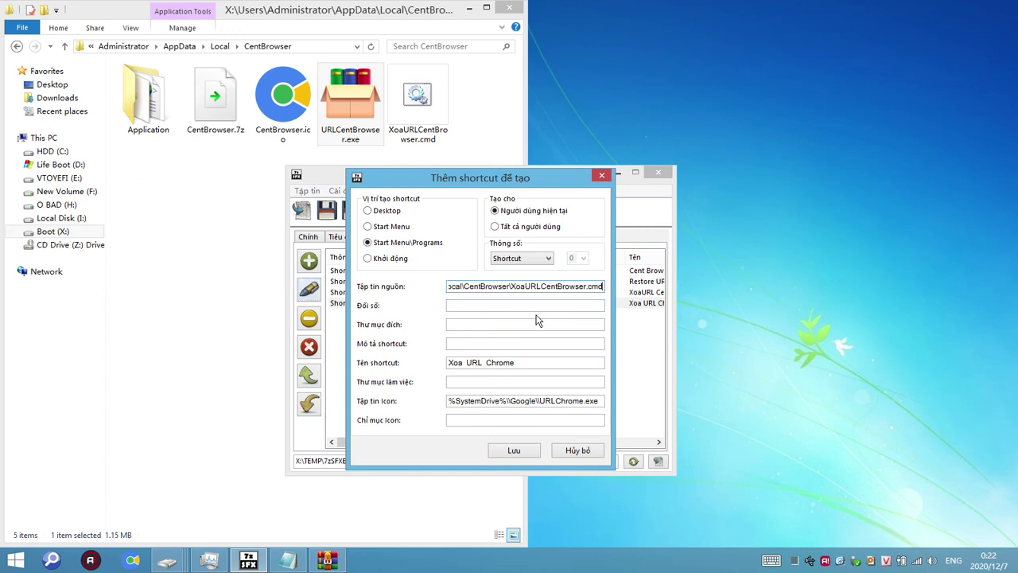
Step: Set the shortcut's icon file to %UserProfile%\AppData\Local\CentBrowser\CentBrowser.ico by adapting the copied source path, and check the edited path
{"action": "left_click", "coordinate": [538, 401]}
{"action": "key", "text": "ctrl+a"}
{"action": "type", "text": "X:\\Users\\Administrator\\AppData\\Local\\CentBrowser\\XoaURLCentBrowser.cmd"}
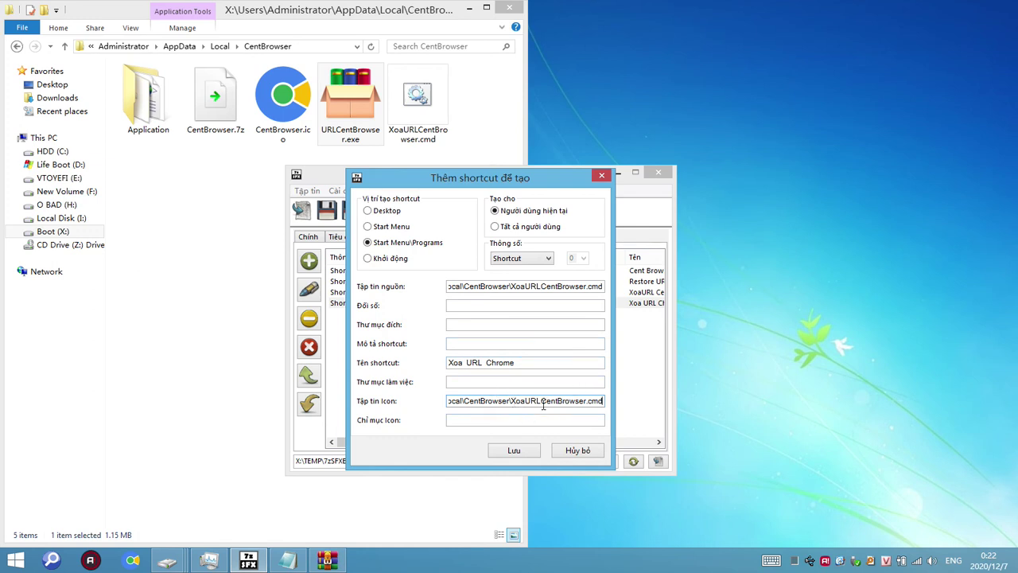
{"action": "left_click_drag", "start_coordinate": [541, 401], "coordinate": [516, 399]}
{"action": "key", "text": "BackSpace"}
{"action": "left_click_drag", "start_coordinate": [590, 401], "coordinate": [606, 402]}
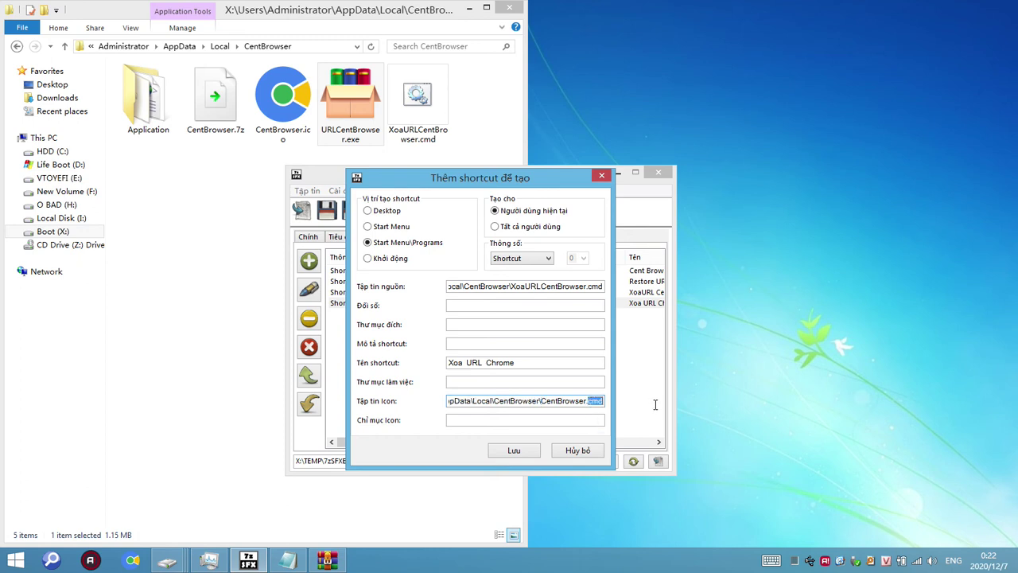
{"action": "type", "text": "ico"}
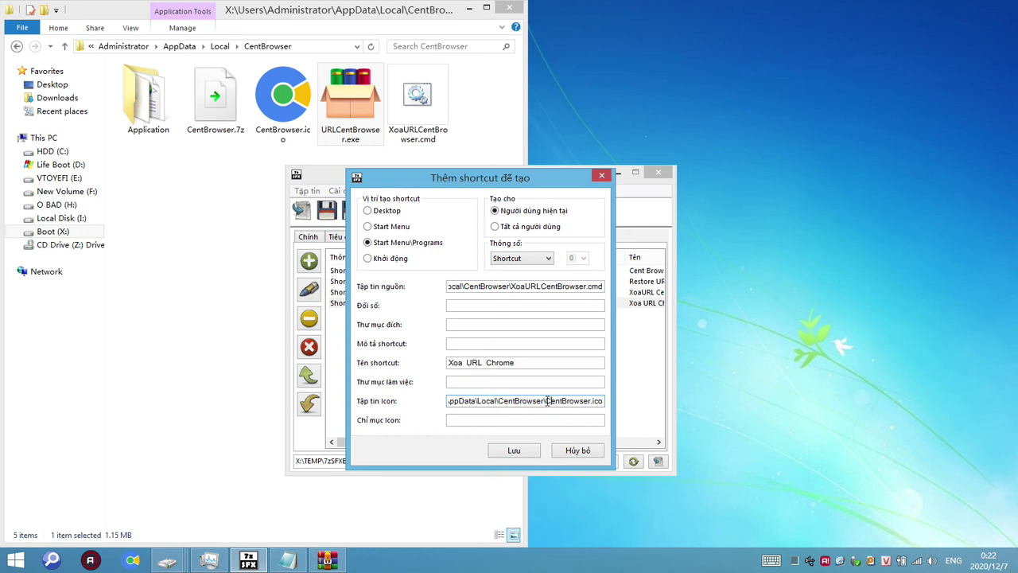
{"action": "left_click_drag", "start_coordinate": [547, 401], "coordinate": [628, 400]}
{"action": "left_click", "coordinate": [549, 401]}
{"action": "left_click_drag", "start_coordinate": [563, 400], "coordinate": [640, 402]}
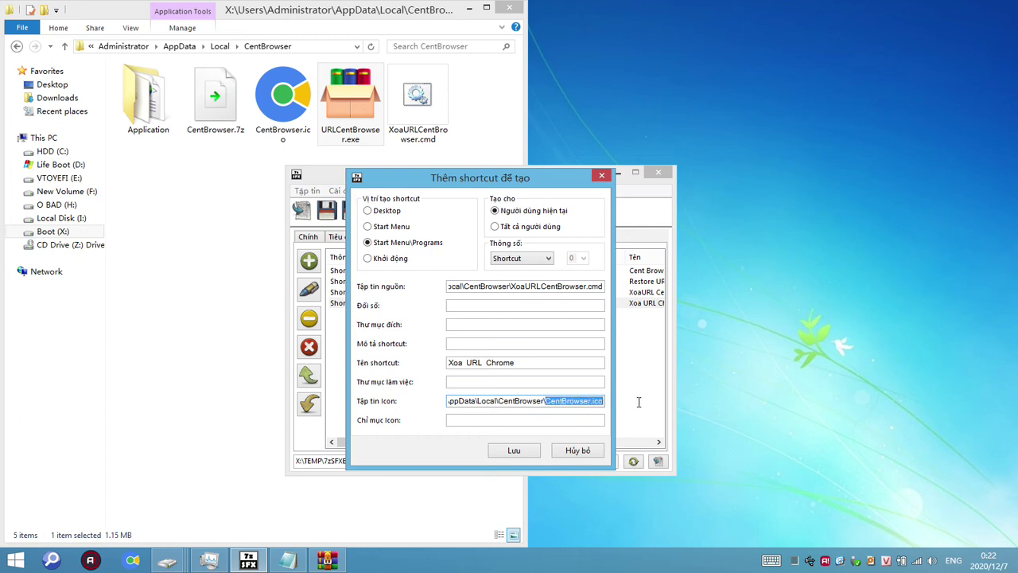
{"action": "left_click_drag", "start_coordinate": [547, 401], "coordinate": [418, 402]}
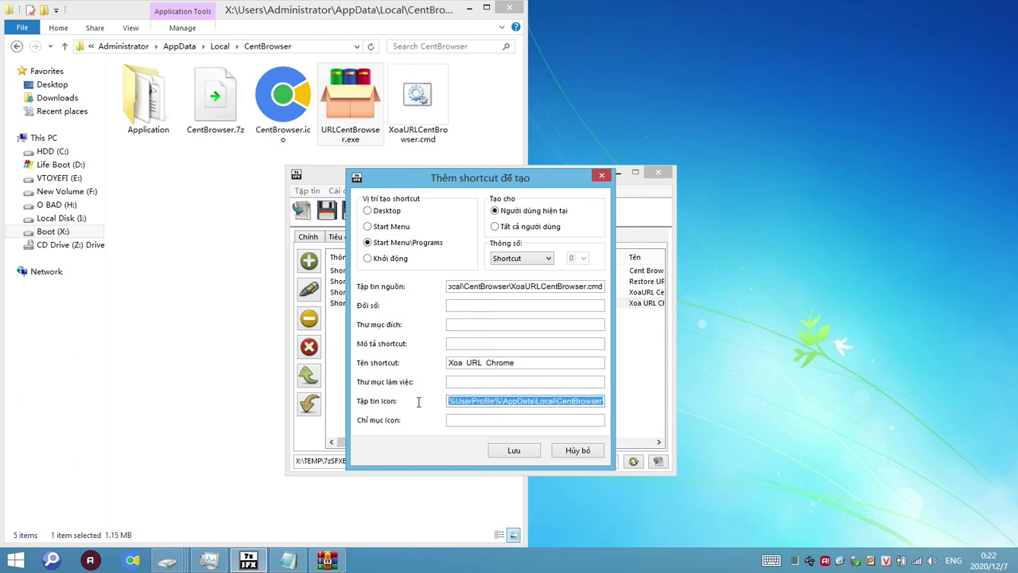
{"action": "left_click", "coordinate": [509, 401]}
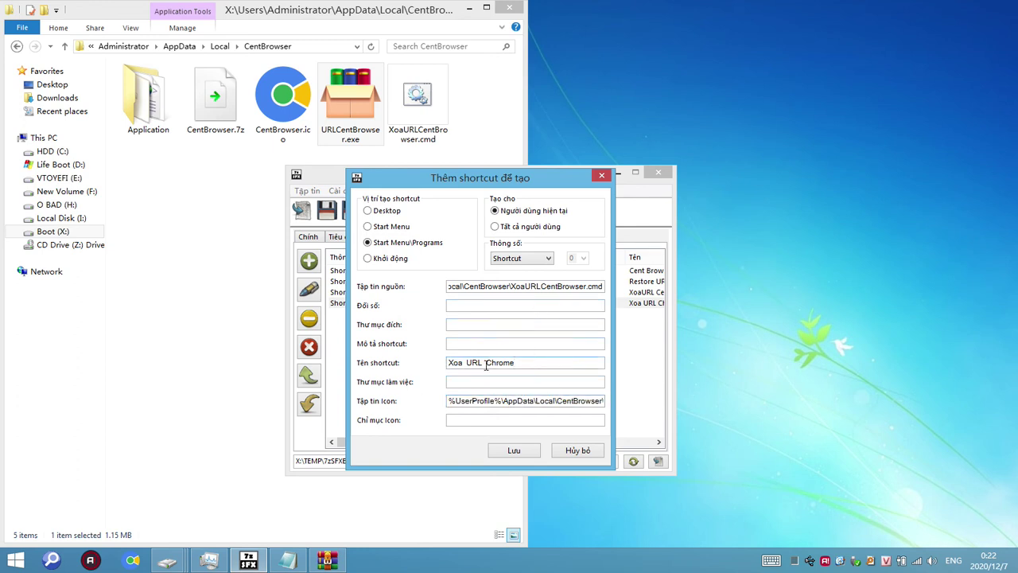
Step: Rename the Start Menu\Programs shortcut as XoaURL CentBrowser and save the entry
{"action": "double_click", "coordinate": [531, 363]}
{"action": "type", "text": "C"}
{"action": "key", "text": "BackSpace"}
{"action": "key", "text": "BackSpace"}
{"action": "left_click_drag", "start_coordinate": [583, 401], "coordinate": [656, 407]}
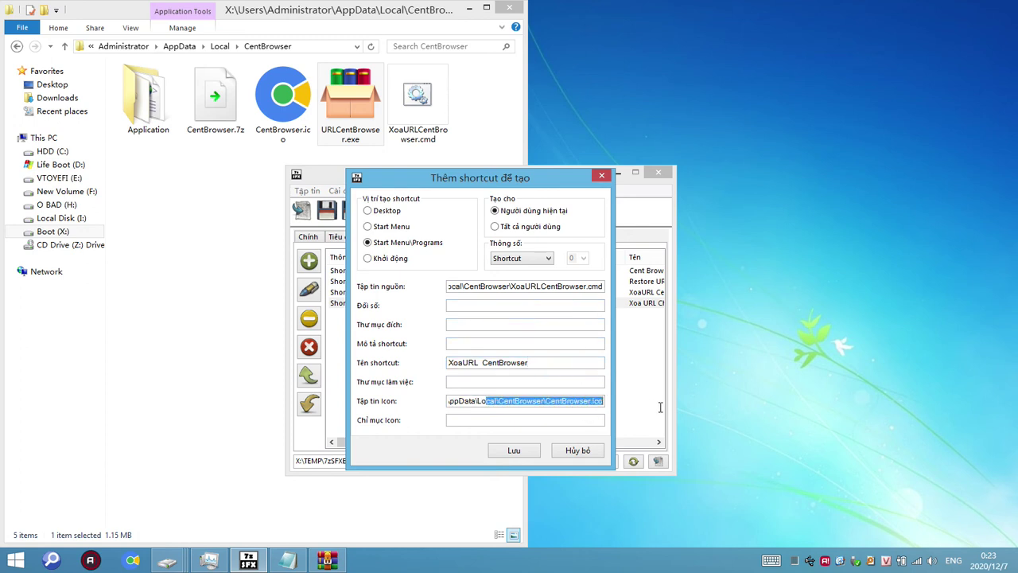
{"action": "left_click", "coordinate": [562, 401]}
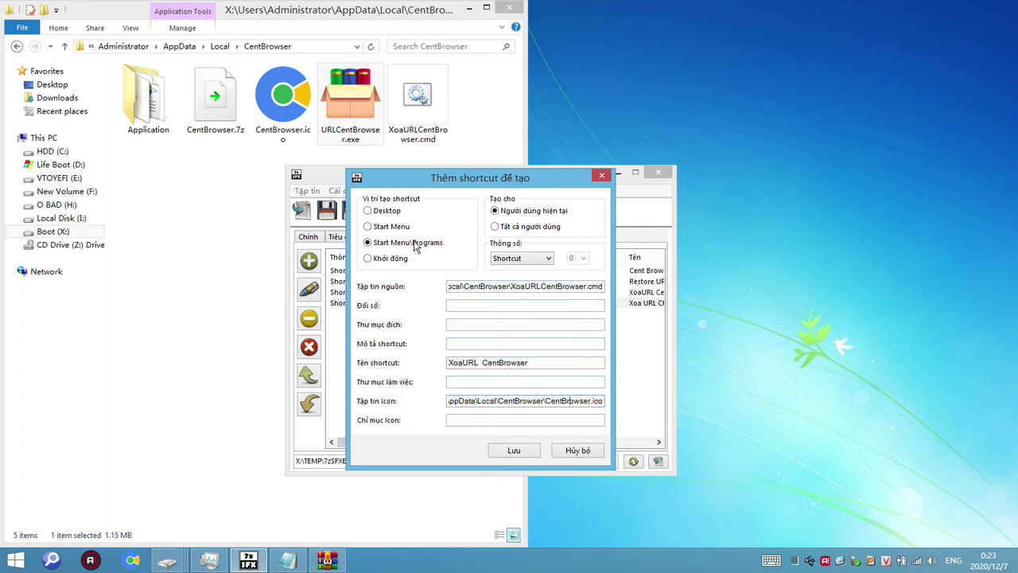
{"action": "left_click", "coordinate": [514, 450]}
Step: Review the configuration's environment variables, extraction path and general options, title and dialog settings
{"action": "left_click", "coordinate": [523, 237]}
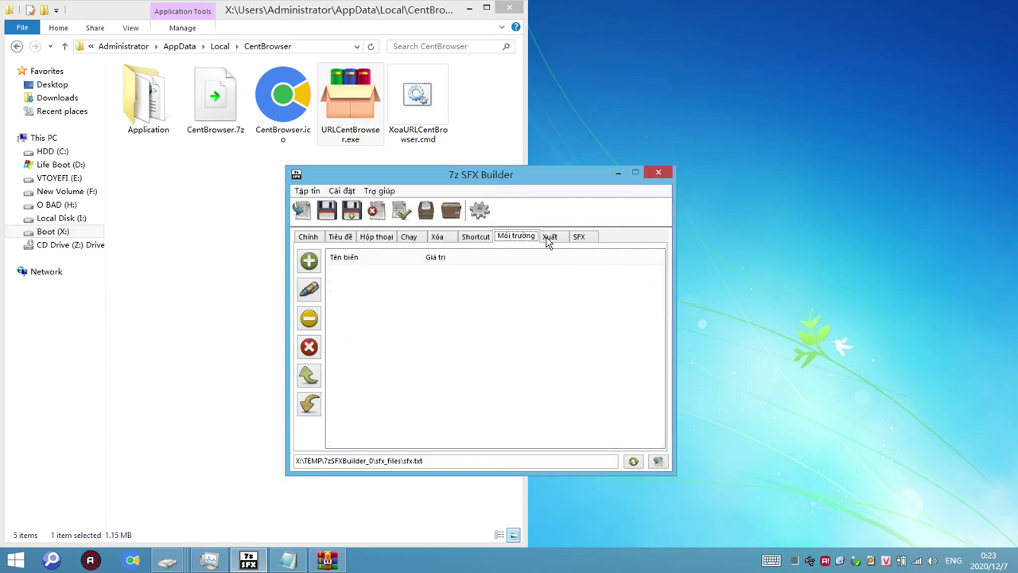
{"action": "left_click", "coordinate": [310, 239]}
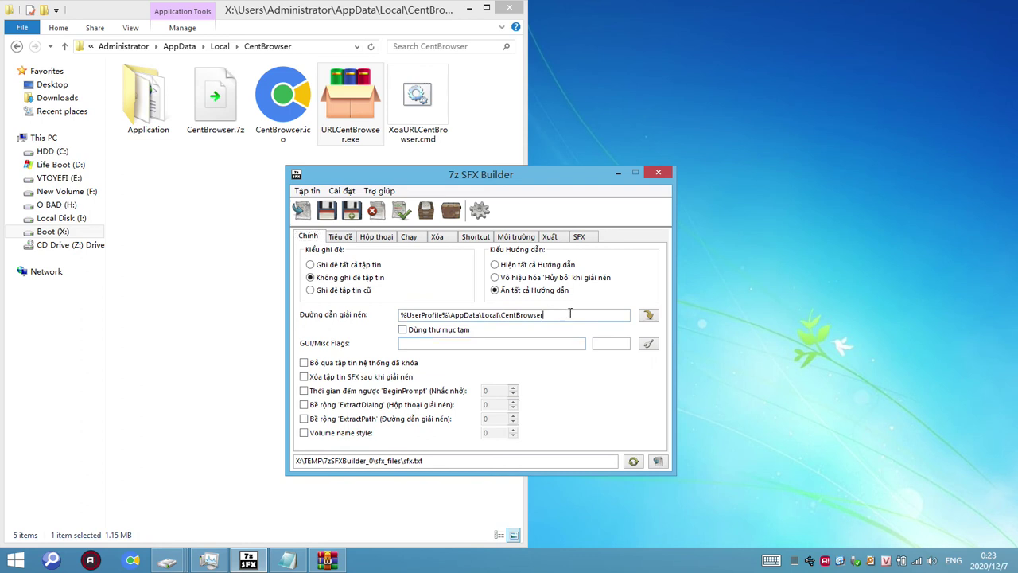
{"action": "left_click_drag", "start_coordinate": [570, 311], "coordinate": [390, 313]}
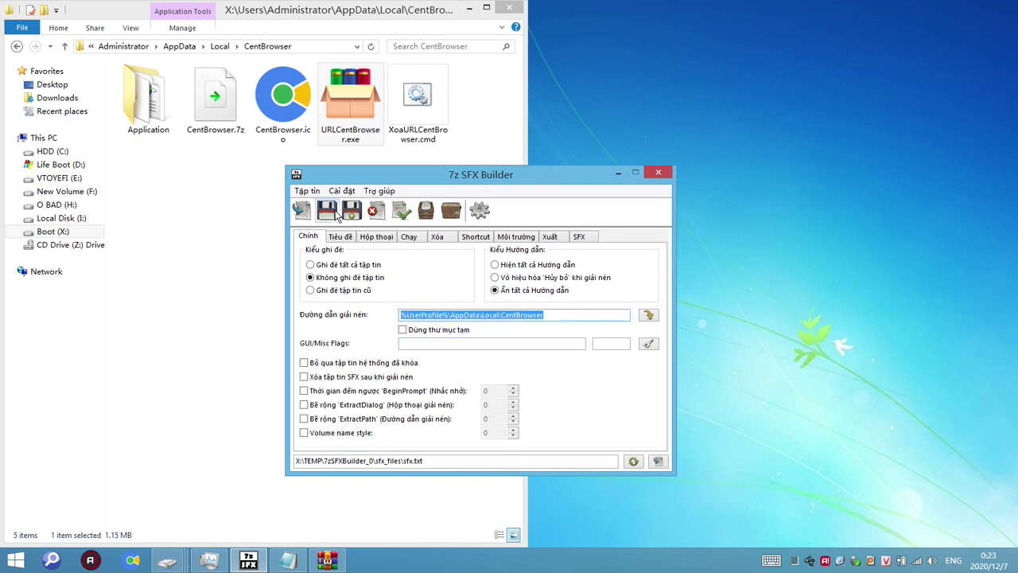
{"action": "left_click", "coordinate": [305, 379]}
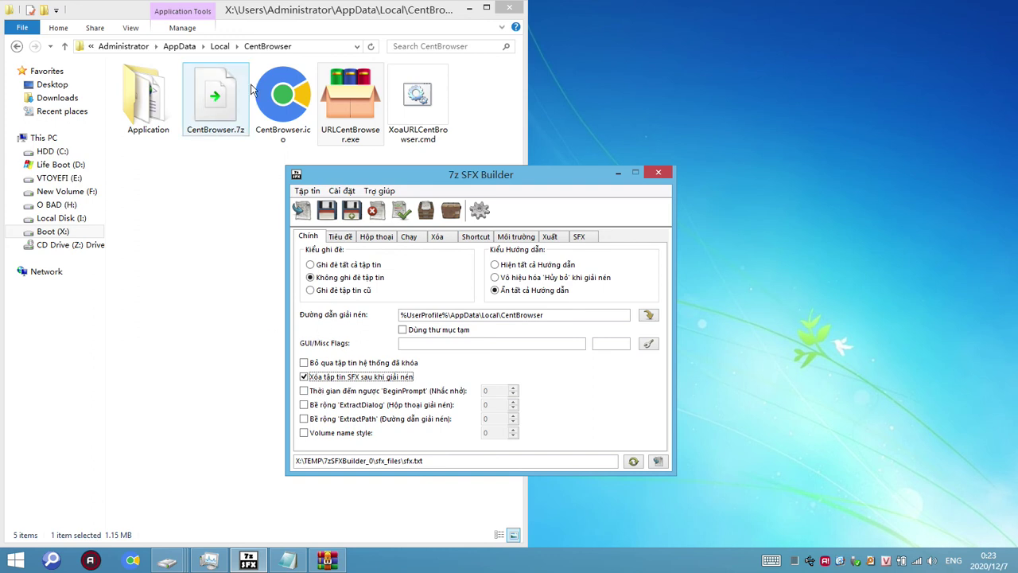
{"action": "left_click", "coordinate": [304, 377]}
{"action": "left_click", "coordinate": [339, 235]}
{"action": "left_click", "coordinate": [369, 238]}
Step: Check the file paths and command lines of the URLCentBrowser.exe and chrome.exe entries that run after extraction, without changing them
{"action": "left_click", "coordinate": [409, 236]}
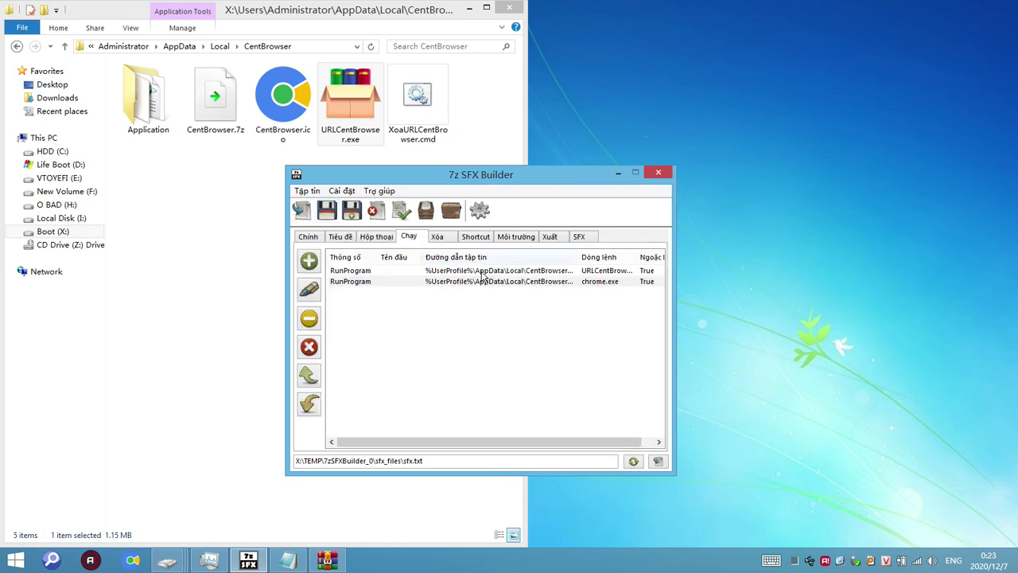
{"action": "left_click", "coordinate": [349, 270]}
{"action": "left_click", "coordinate": [310, 289]}
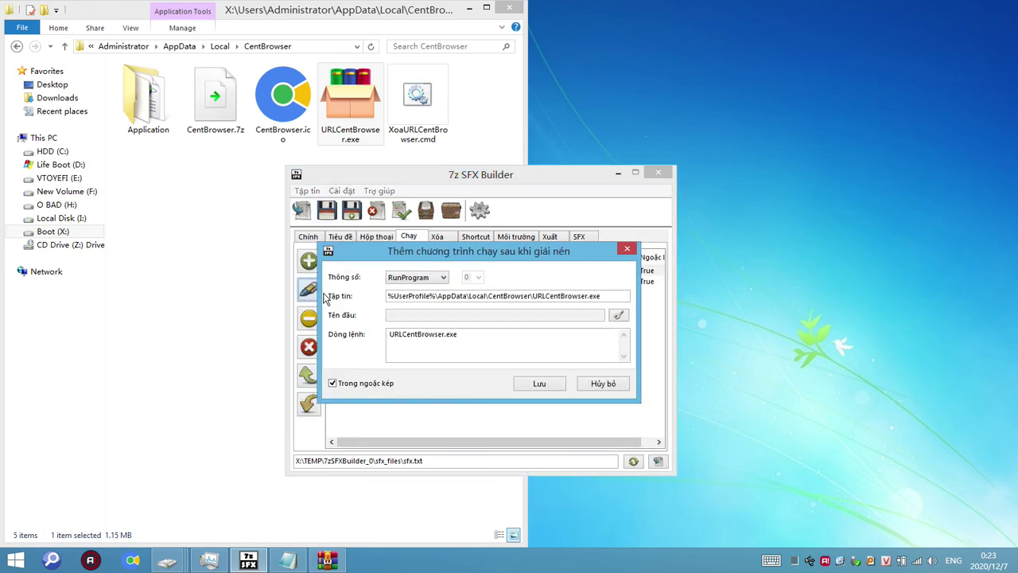
{"action": "double_click", "coordinate": [614, 296]}
{"action": "double_click", "coordinate": [486, 334]}
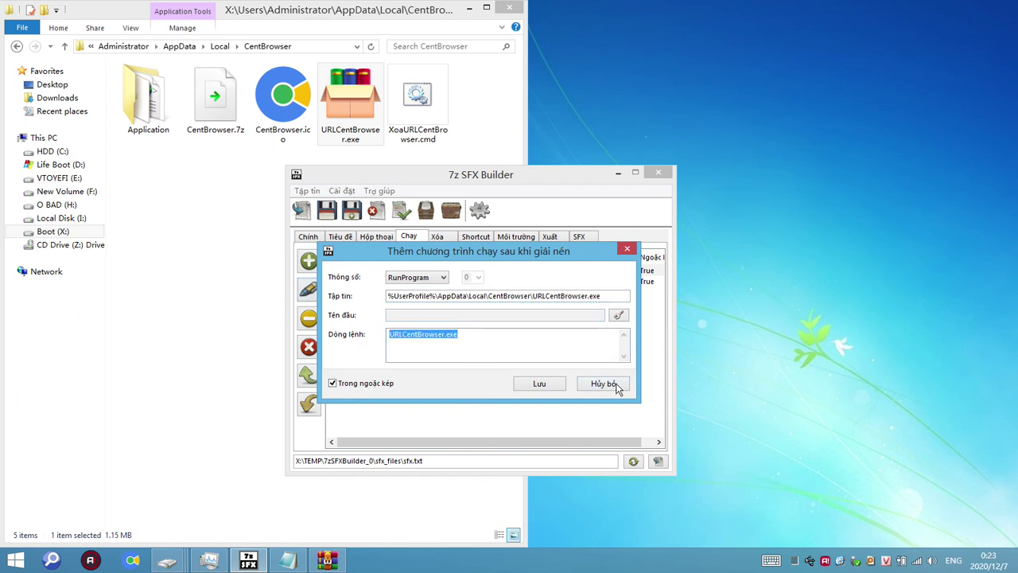
{"action": "left_click", "coordinate": [603, 383]}
{"action": "left_click", "coordinate": [359, 281]}
{"action": "left_click", "coordinate": [310, 289]}
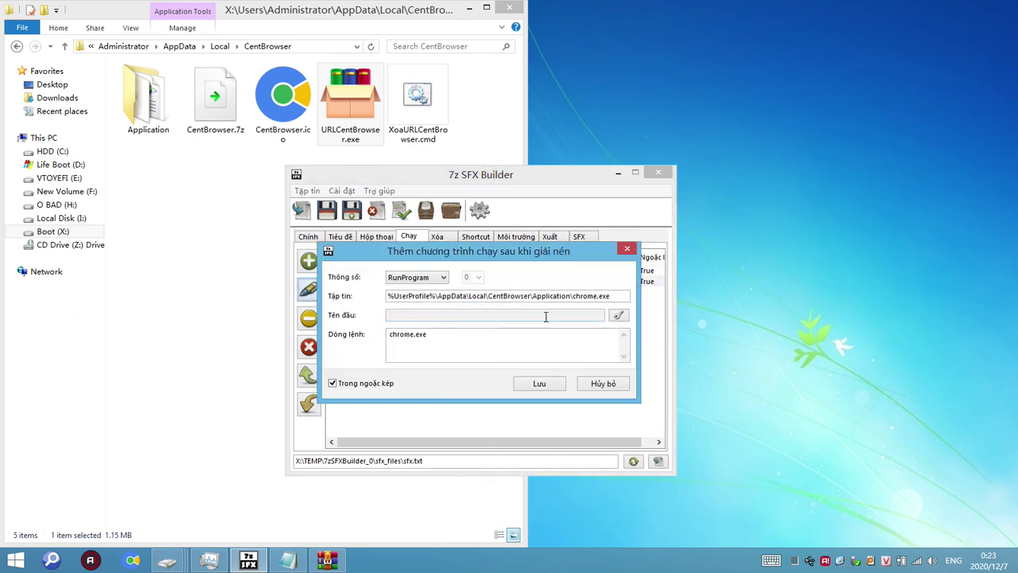
{"action": "left_click", "coordinate": [614, 389]}
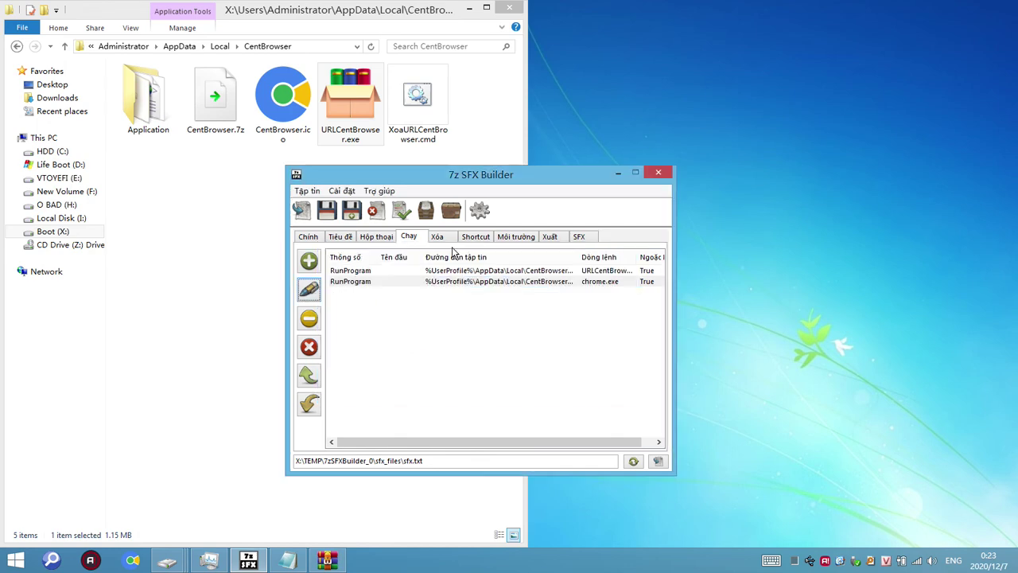
Step: Check the shortcut list, the export settings and the SFX archive, save path and icon file paths
{"action": "left_click", "coordinate": [475, 239]}
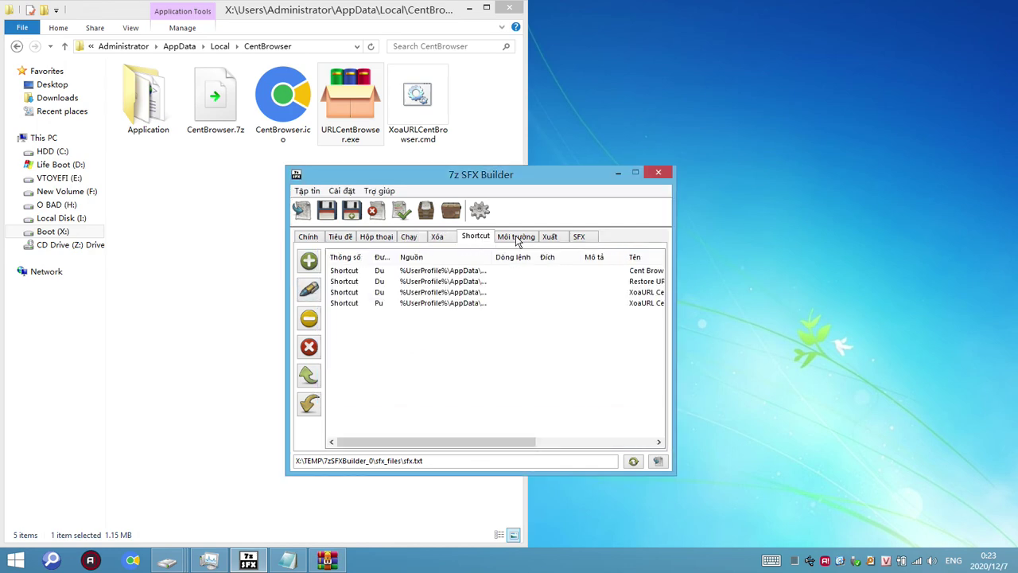
{"action": "left_click", "coordinate": [549, 237]}
{"action": "left_click", "coordinate": [579, 236]}
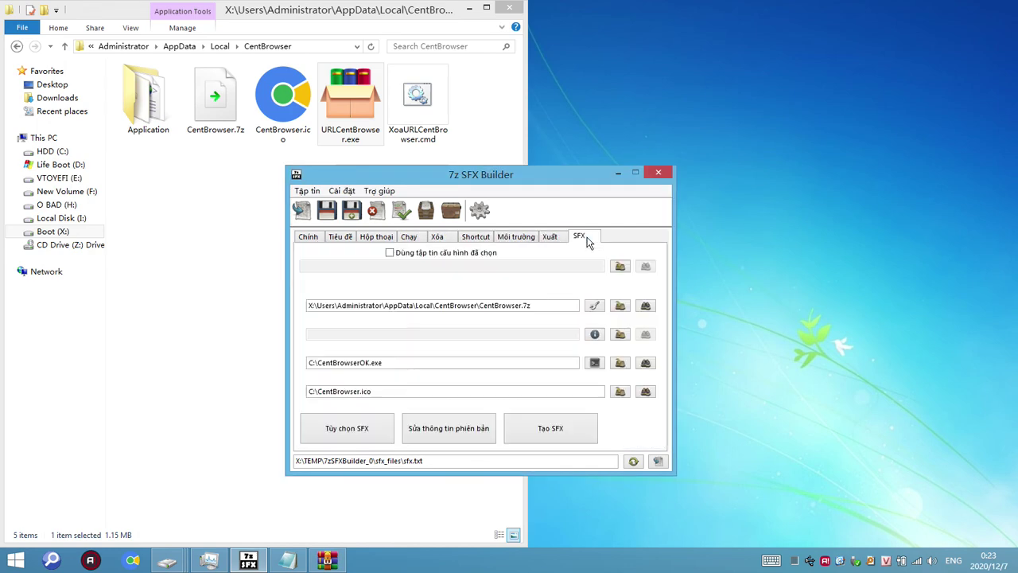
{"action": "double_click", "coordinate": [401, 393]}
{"action": "double_click", "coordinate": [393, 363]}
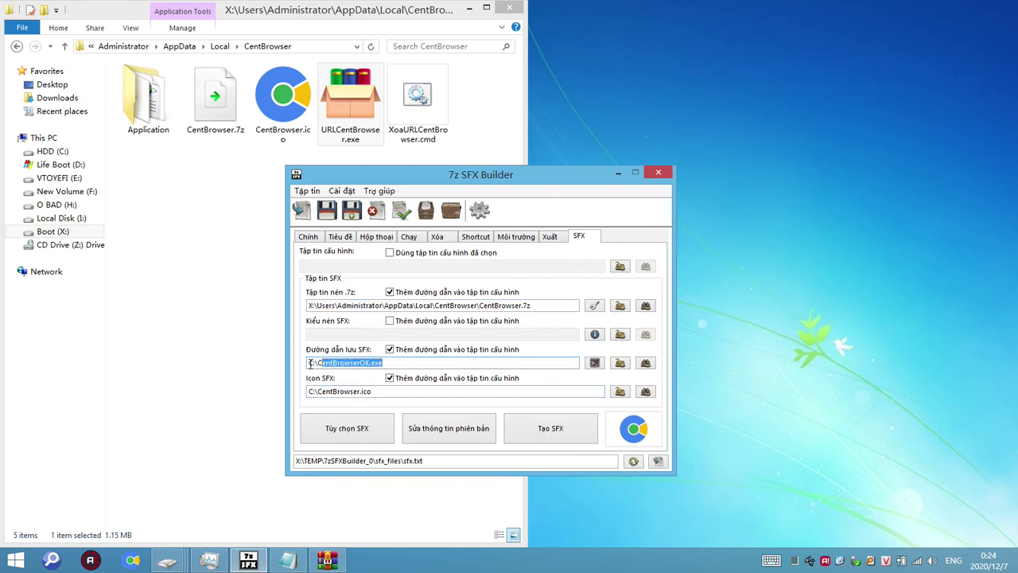
{"action": "left_click_drag", "start_coordinate": [537, 305], "coordinate": [220, 304]}
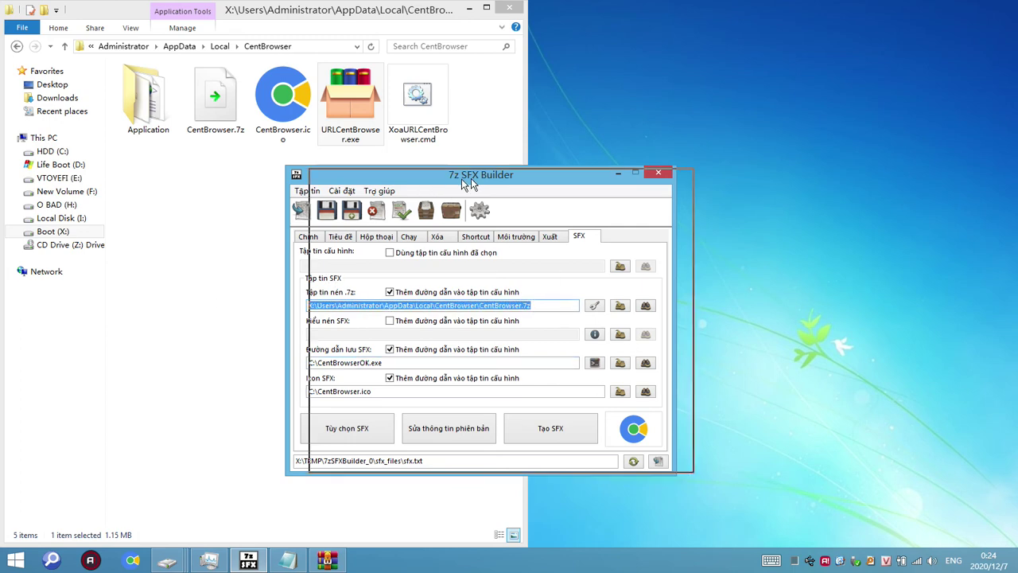
Step: Move the 7z SFX Builder window clear of the CentBrowser folder and bring the C: drive's folder window to the front
{"action": "left_click_drag", "start_coordinate": [466, 174], "coordinate": [773, 143]}
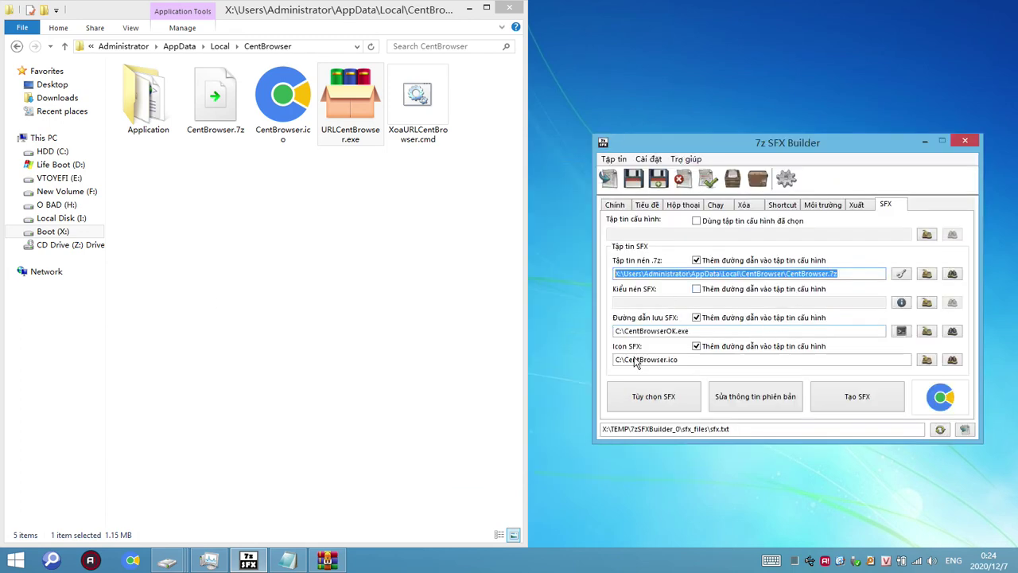
{"action": "left_click_drag", "start_coordinate": [701, 332], "coordinate": [594, 331]}
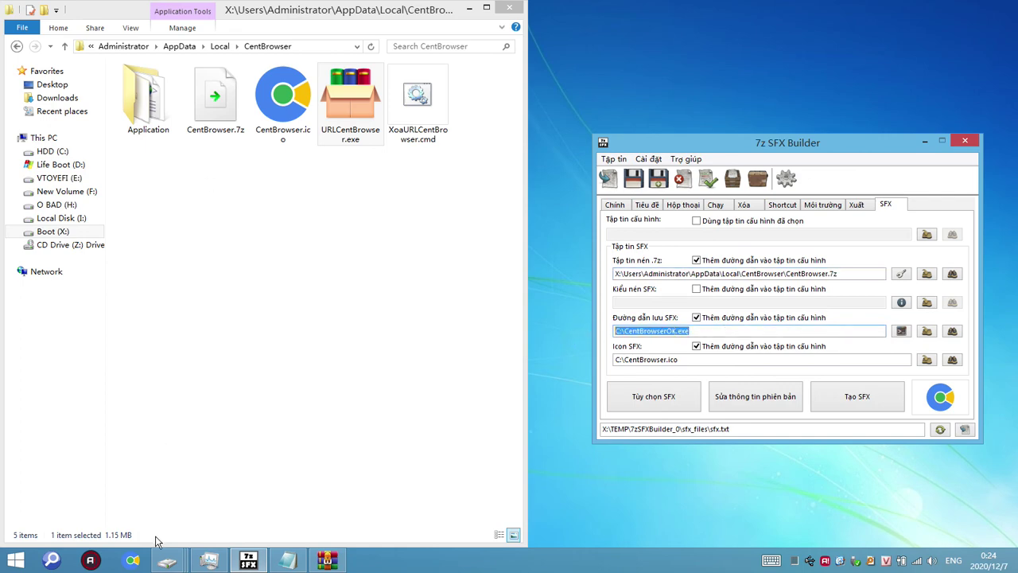
{"action": "left_click", "coordinate": [169, 560]}
{"action": "left_click", "coordinate": [91, 489]}
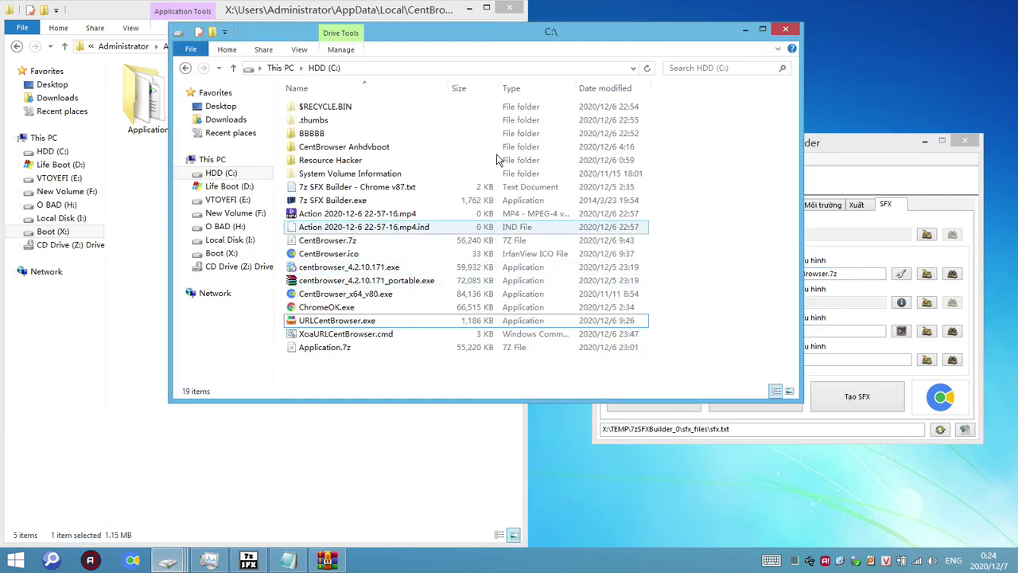
Step: Move CentBrowser.7z, ChromeOK.exe and the three other CentBrowser installer executables on the C: drive into the BBBBB folder
{"action": "left_click_drag", "start_coordinate": [546, 40], "coordinate": [414, 171]}
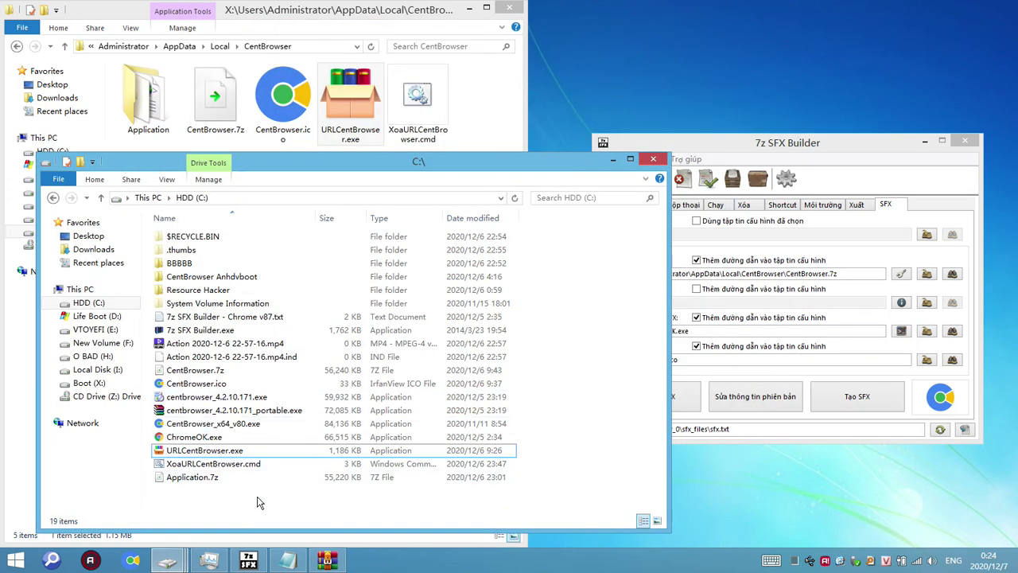
{"action": "left_click", "coordinate": [221, 397]}
{"action": "left_click", "coordinate": [249, 428]}
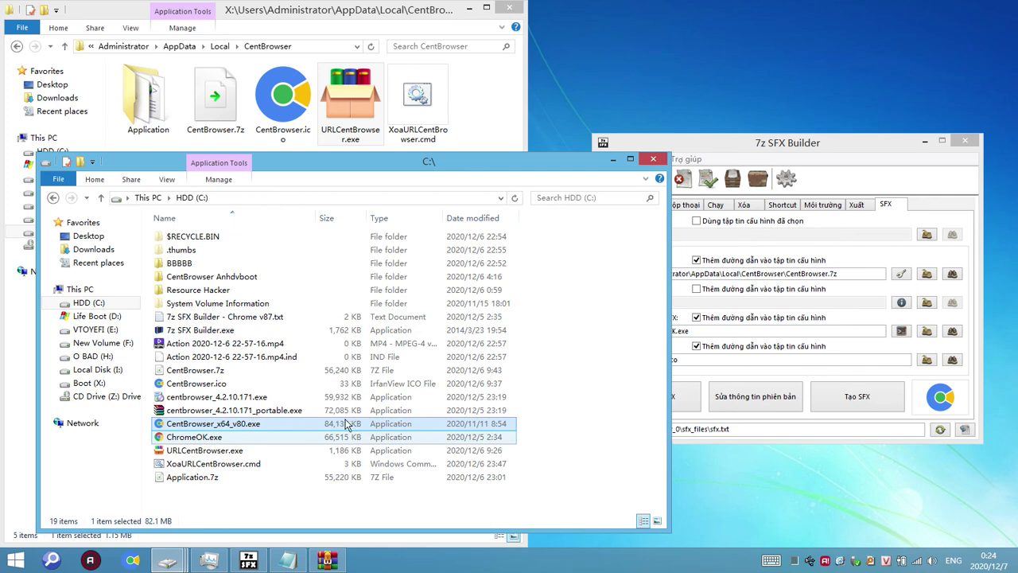
{"action": "left_click", "coordinate": [274, 397]}
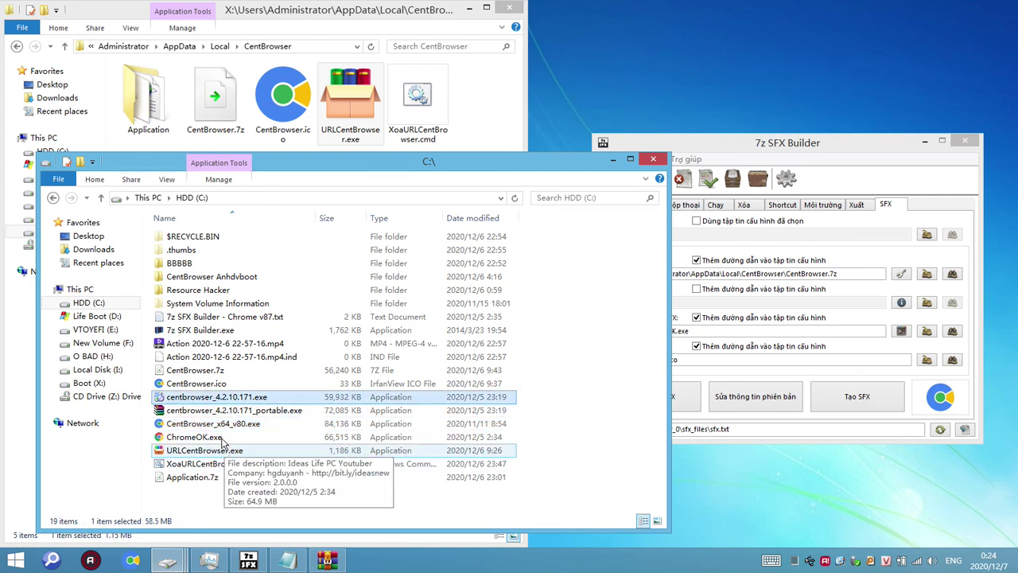
{"action": "left_click", "coordinate": [223, 437], "text": "shift"}
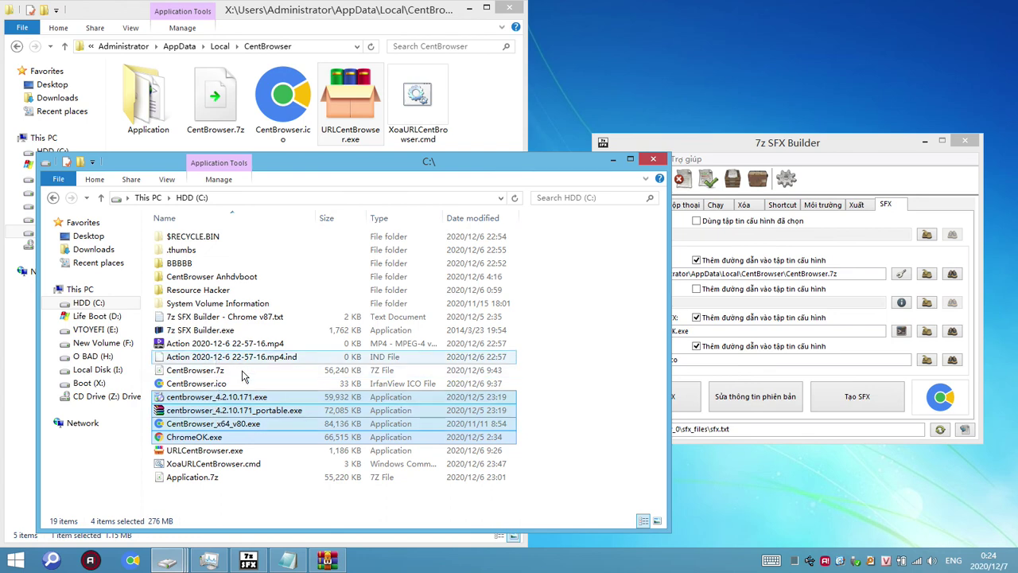
{"action": "left_click", "coordinate": [214, 372], "text": "ctrl"}
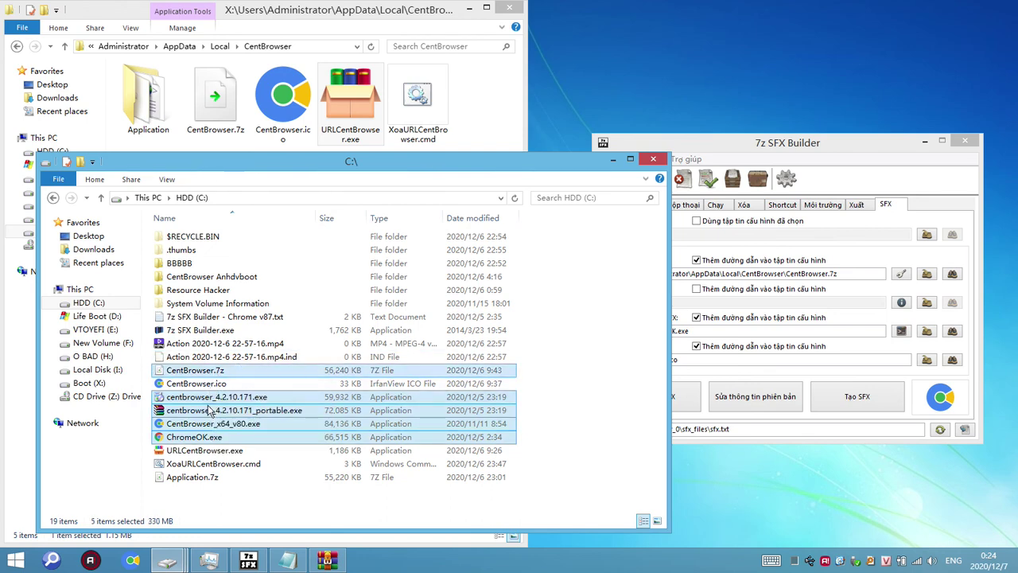
{"action": "left_click_drag", "start_coordinate": [212, 414], "coordinate": [188, 263]}
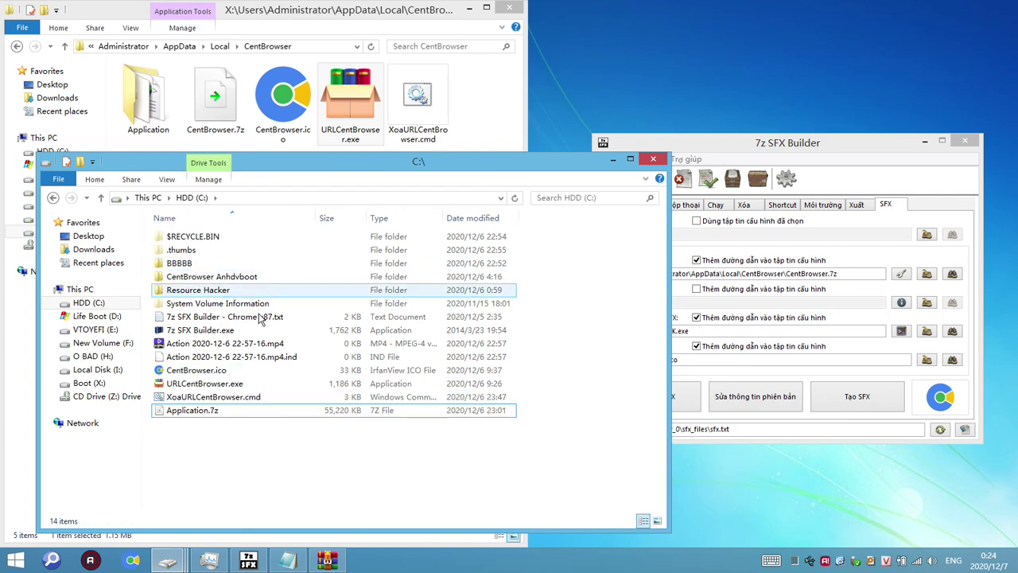
Step: Build the SFX file C:\CentBrowserOK.exe, select it in the C: drive folder and dismiss the build report
{"action": "left_click", "coordinate": [889, 159]}
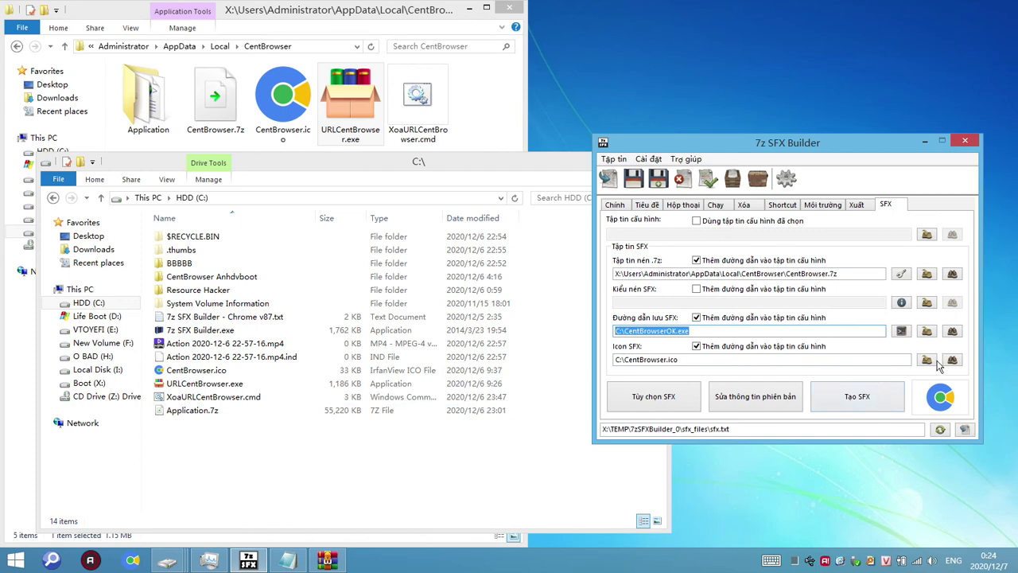
{"action": "left_click", "coordinate": [848, 404]}
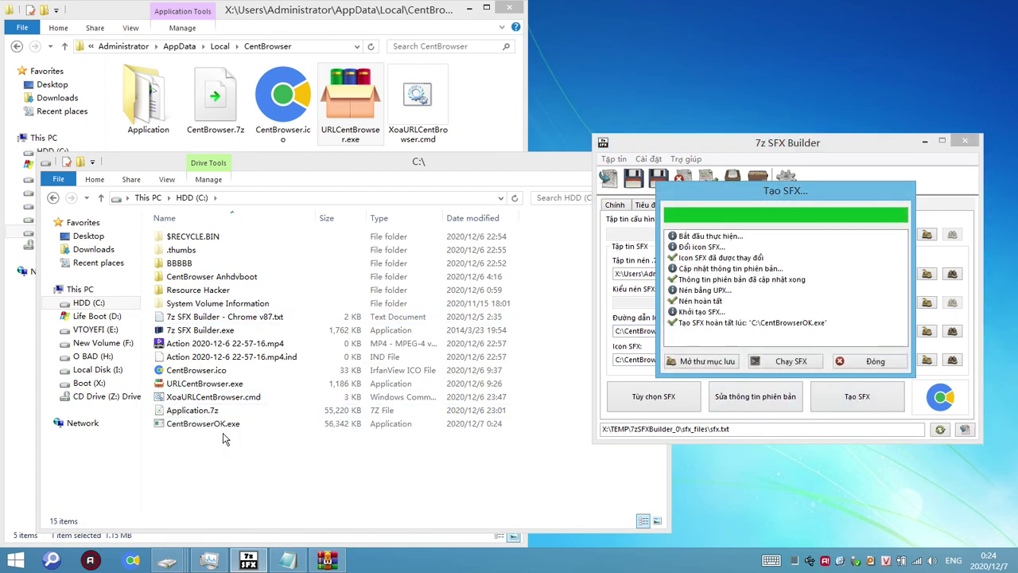
{"action": "left_click", "coordinate": [224, 434]}
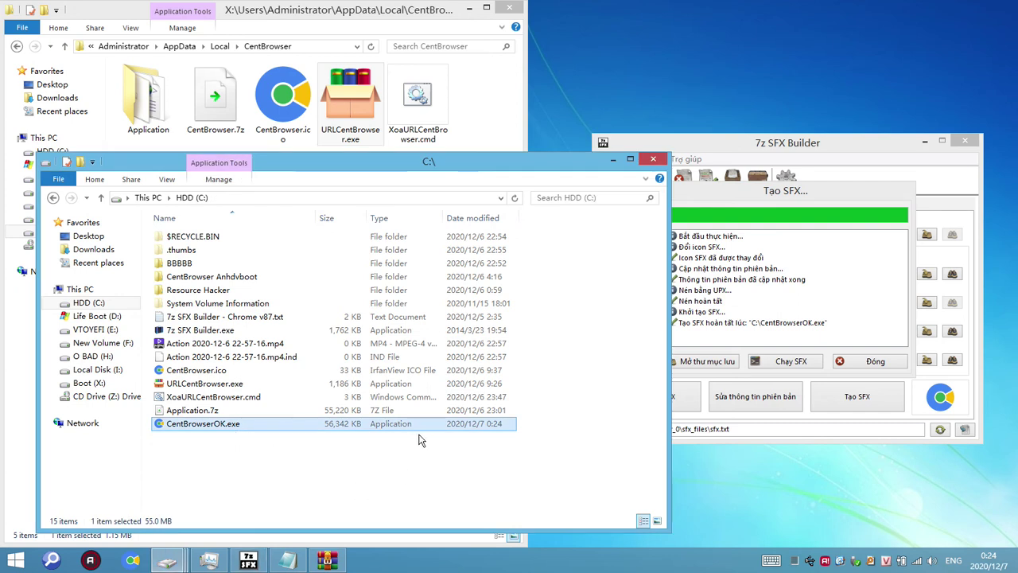
{"action": "left_click", "coordinate": [876, 361]}
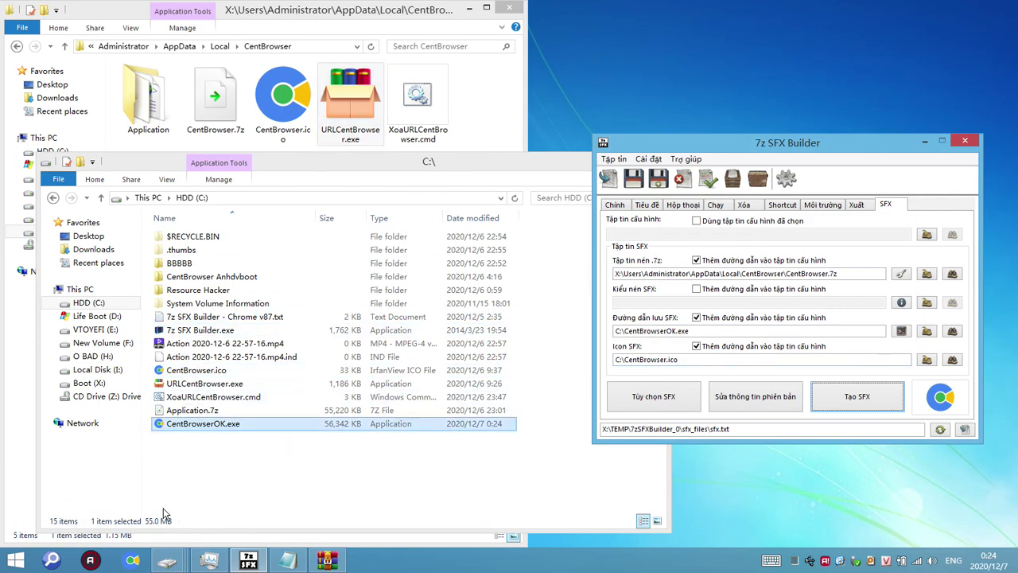
Step: Bring the AppData\Local\CentBrowser folder forward in Details view and delete its Application folder
{"action": "mouse_move", "coordinate": [173, 563]}
{"action": "left_click", "coordinate": [193, 509]}
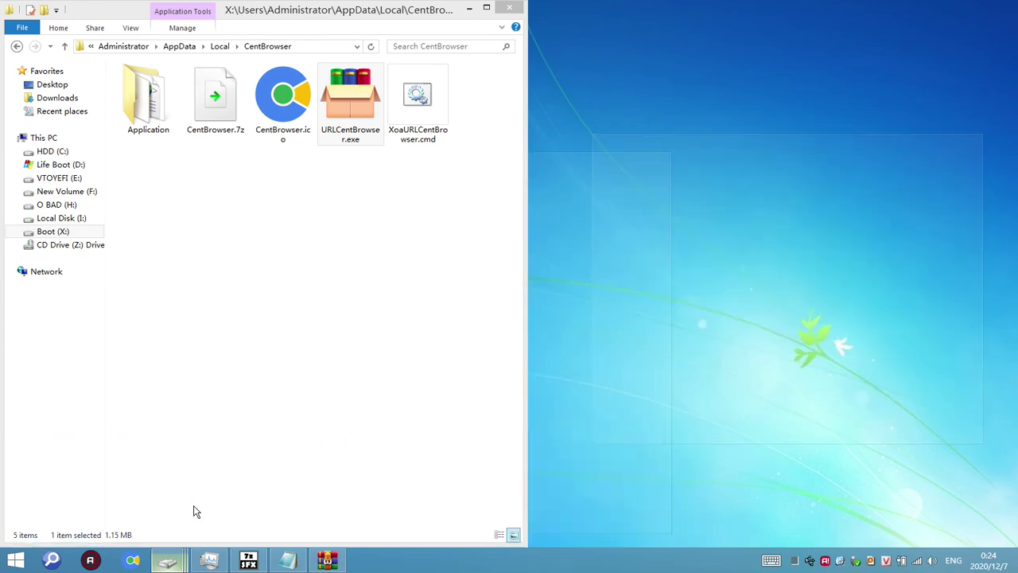
{"action": "left_click", "coordinate": [220, 46]}
{"action": "double_click", "coordinate": [168, 99]}
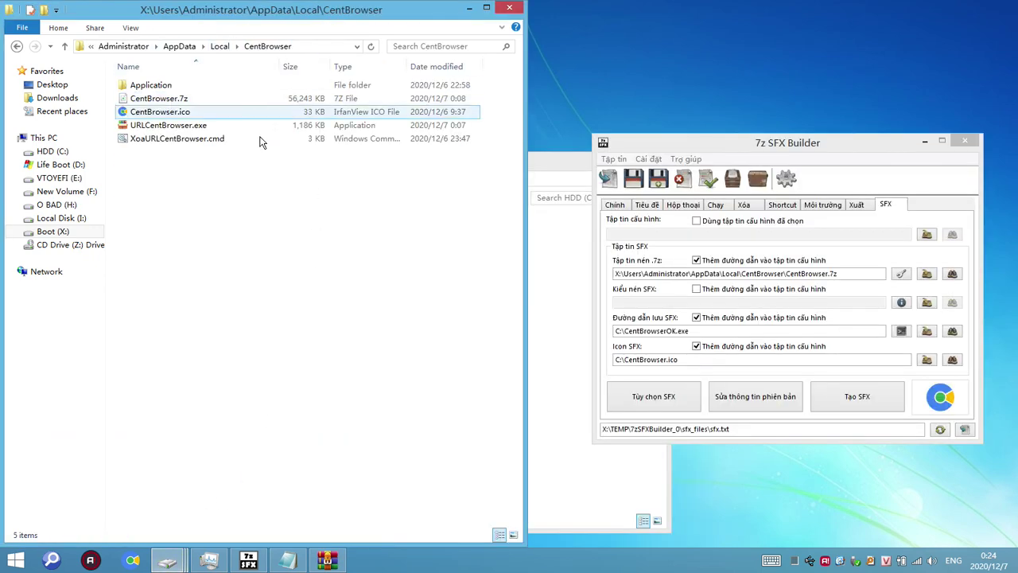
{"action": "left_click", "coordinate": [151, 86]}
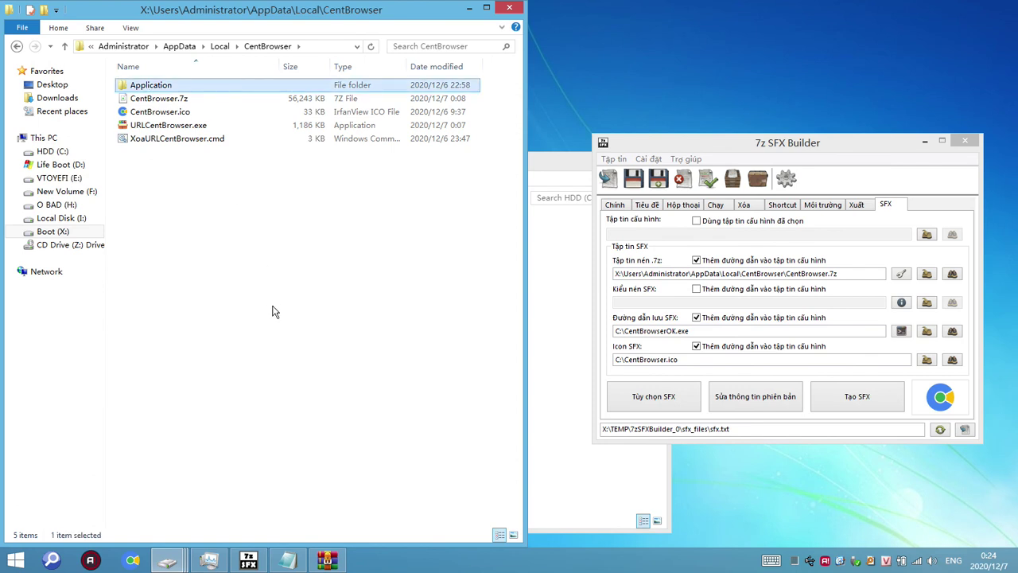
{"action": "key", "text": "Delete"}
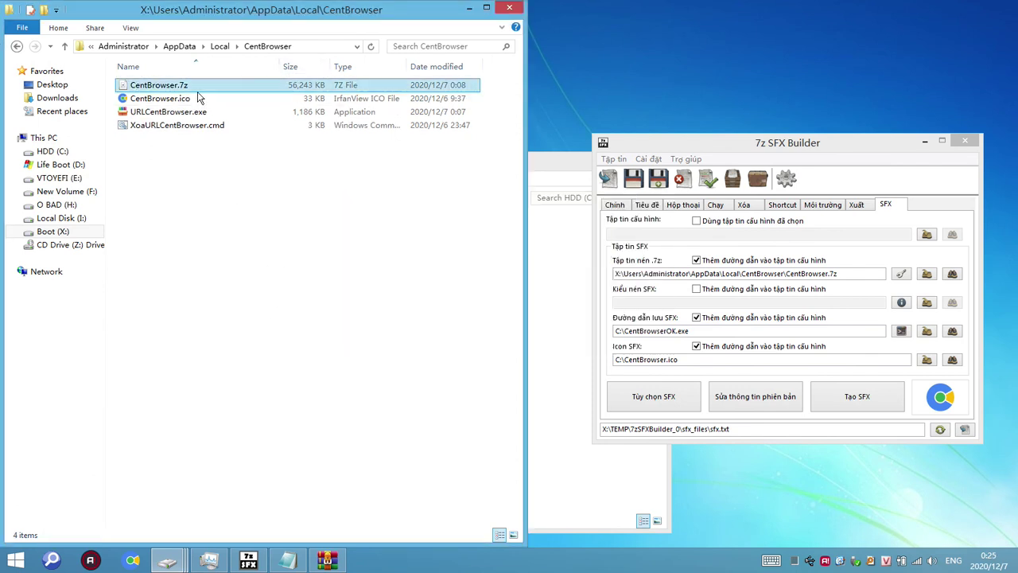
Step: Create a new folder inside CentBrowser and move the four remaining files, CentBrowser.7z through XoaURLCentBrowser.cmd, into it
{"action": "left_click", "coordinate": [44, 9]}
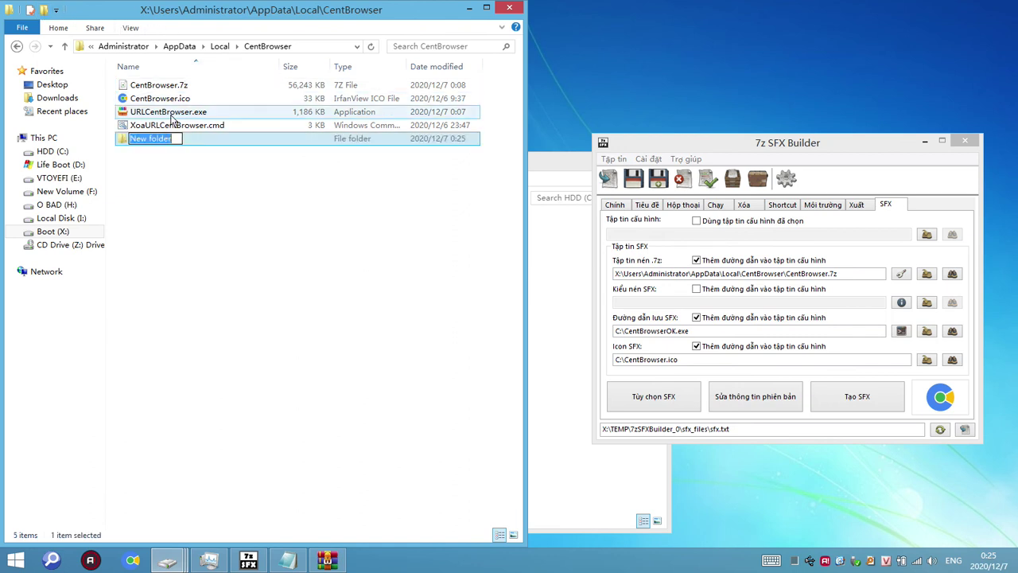
{"action": "left_click", "coordinate": [159, 84]}
{"action": "left_click", "coordinate": [185, 125], "text": "shift"}
{"action": "left_click_drag", "start_coordinate": [184, 125], "coordinate": [151, 139]}
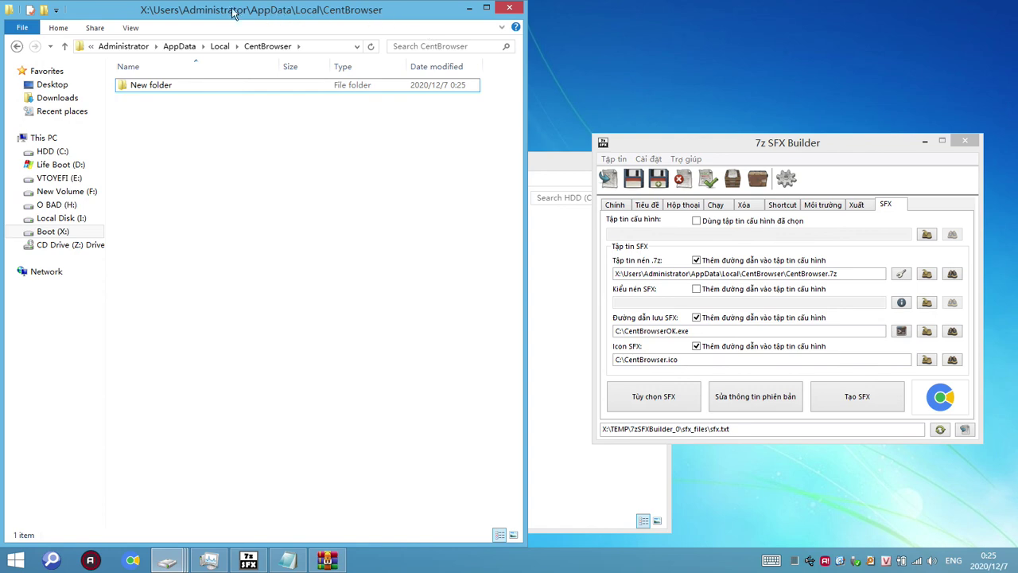
Step: Arrange the CentBrowser and C: folder windows clear of the desktop icons and close the duplicate C:, X:\CentBrowser and This PC windows
{"action": "left_click_drag", "start_coordinate": [233, 11], "coordinate": [721, 11]}
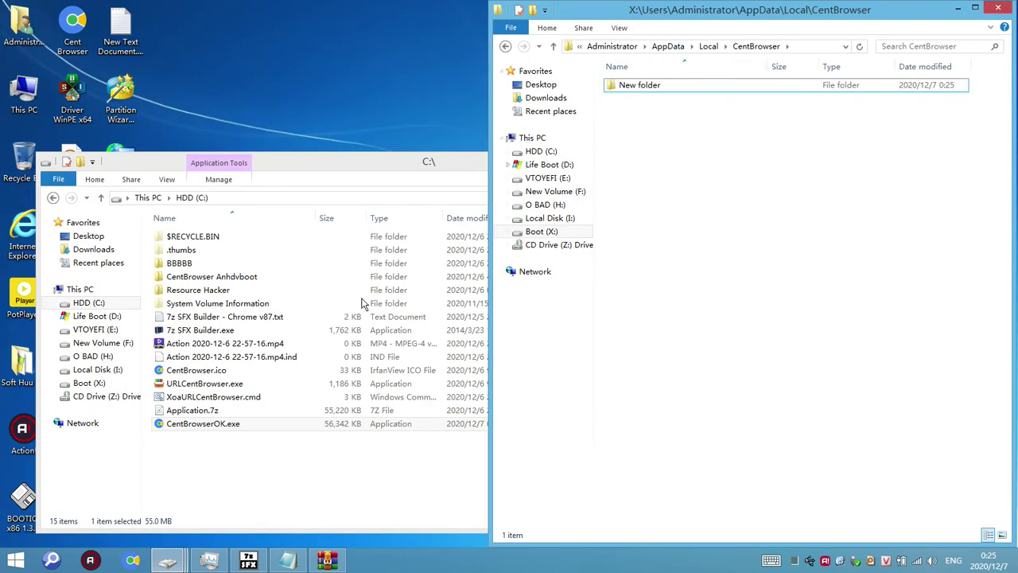
{"action": "mouse_move", "coordinate": [167, 560]}
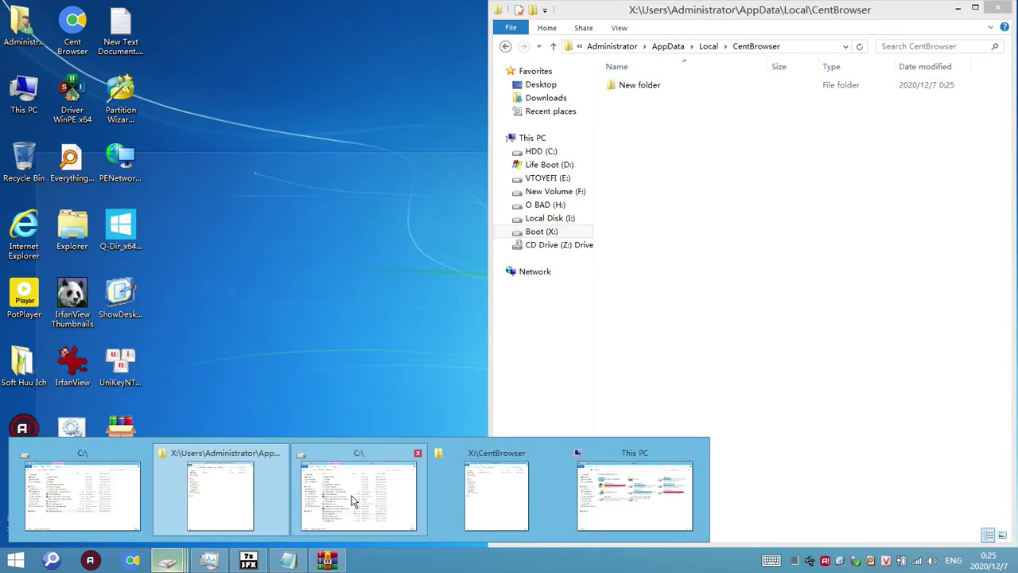
{"action": "mouse_move", "coordinate": [354, 500]}
{"action": "left_click", "coordinate": [417, 453]}
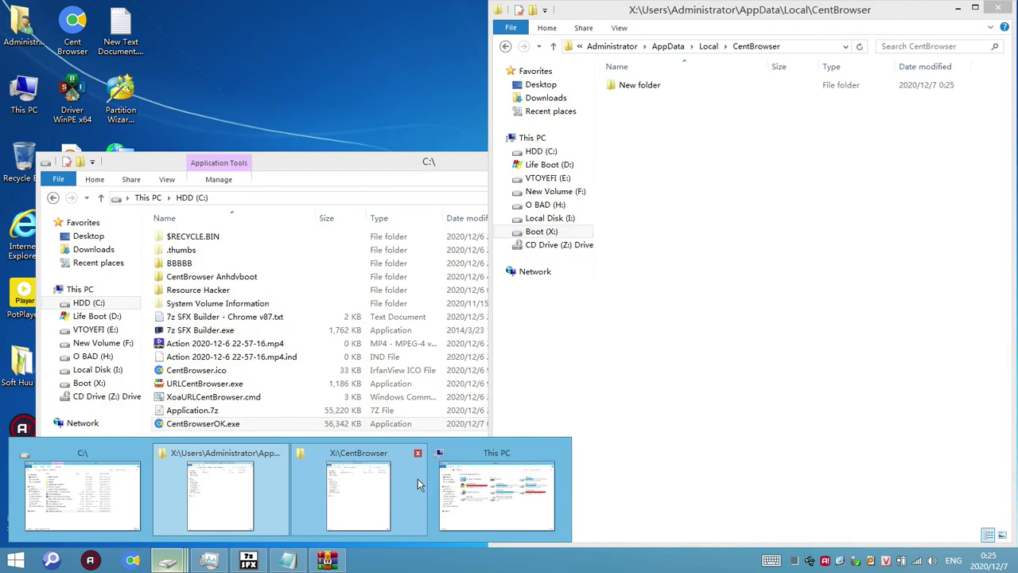
{"action": "mouse_move", "coordinate": [378, 488]}
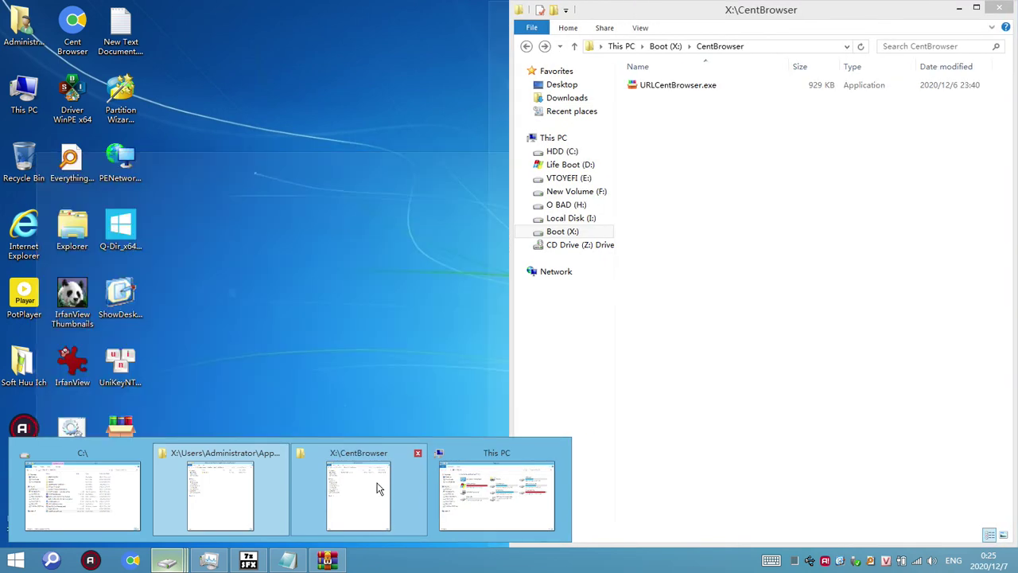
{"action": "left_click", "coordinate": [416, 453]}
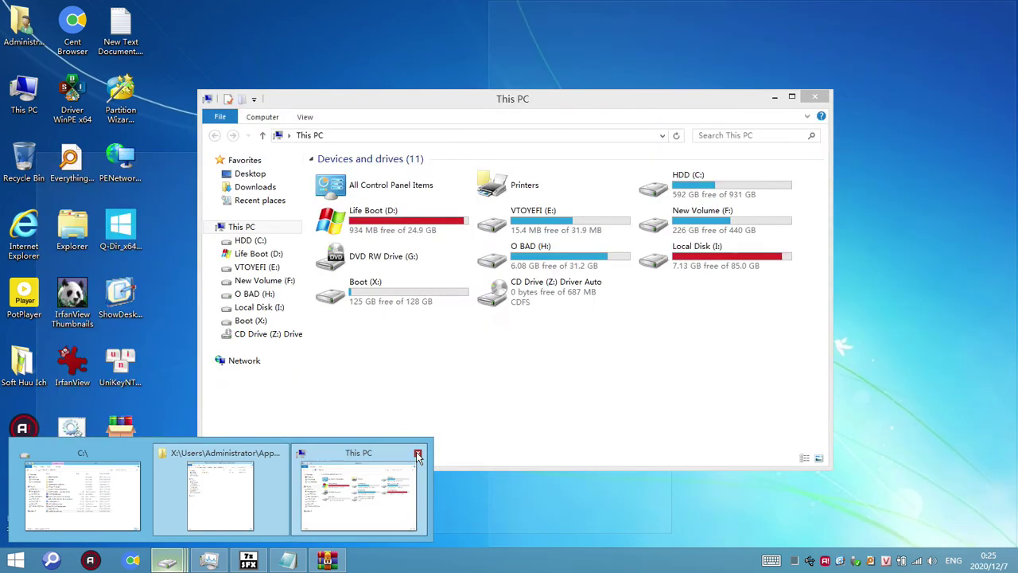
{"action": "left_click", "coordinate": [418, 454]}
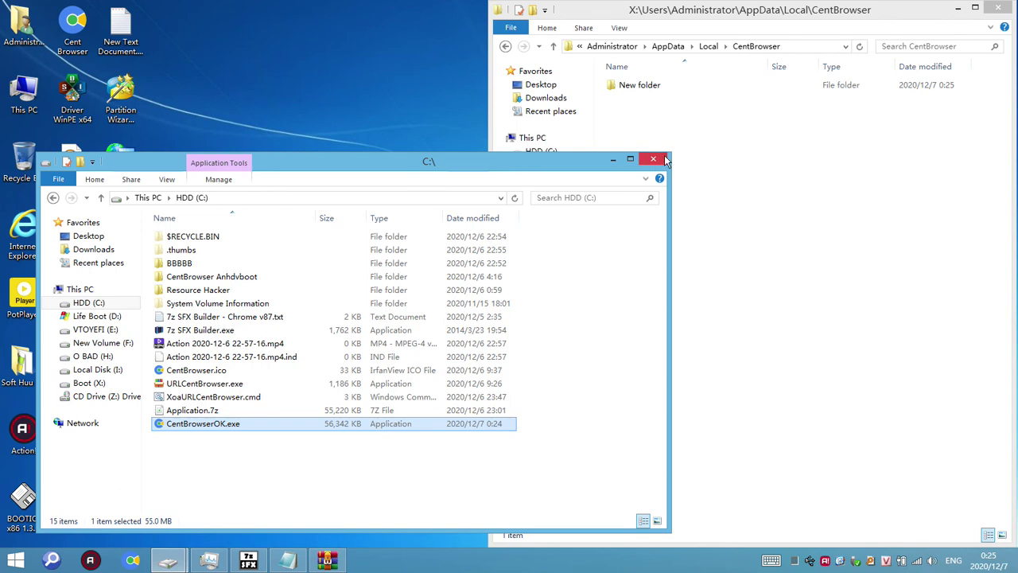
{"action": "left_click_drag", "start_coordinate": [670, 154], "coordinate": [891, 191]}
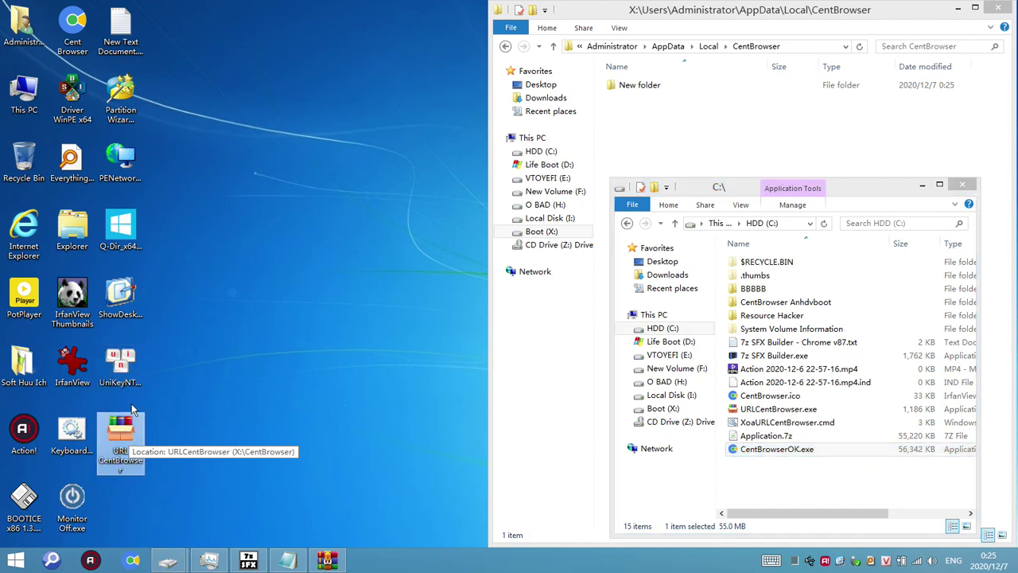
Step: Delete the URL CentBrowser, IrfanView and IrfanView Thumbnails shortcuts from the desktop
{"action": "left_click_drag", "start_coordinate": [127, 437], "coordinate": [24, 158]}
{"action": "left_click", "coordinate": [558, 331]}
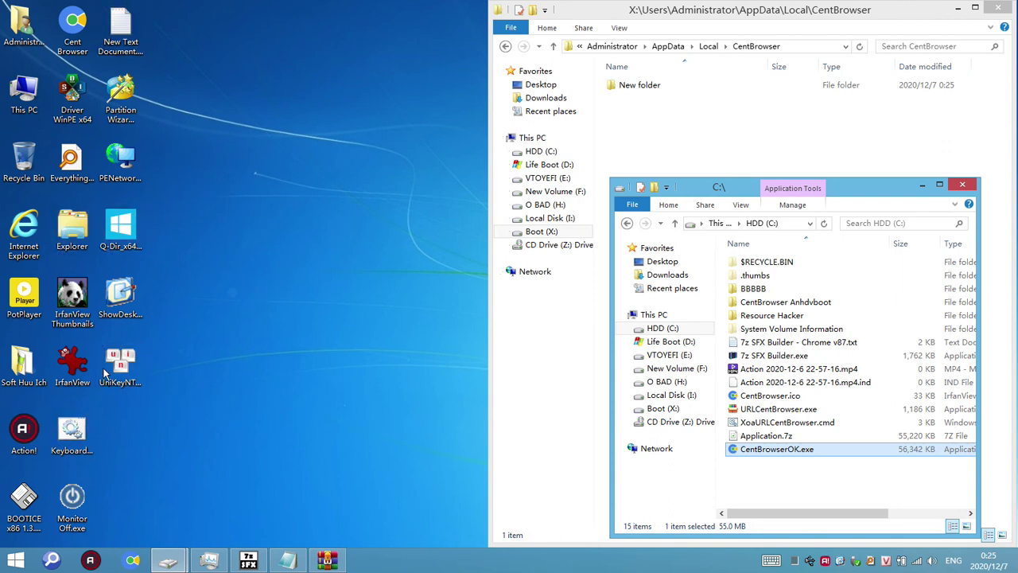
{"action": "left_click", "coordinate": [72, 362]}
{"action": "left_click_drag", "start_coordinate": [79, 305], "coordinate": [24, 162]}
{"action": "left_click", "coordinate": [571, 291]}
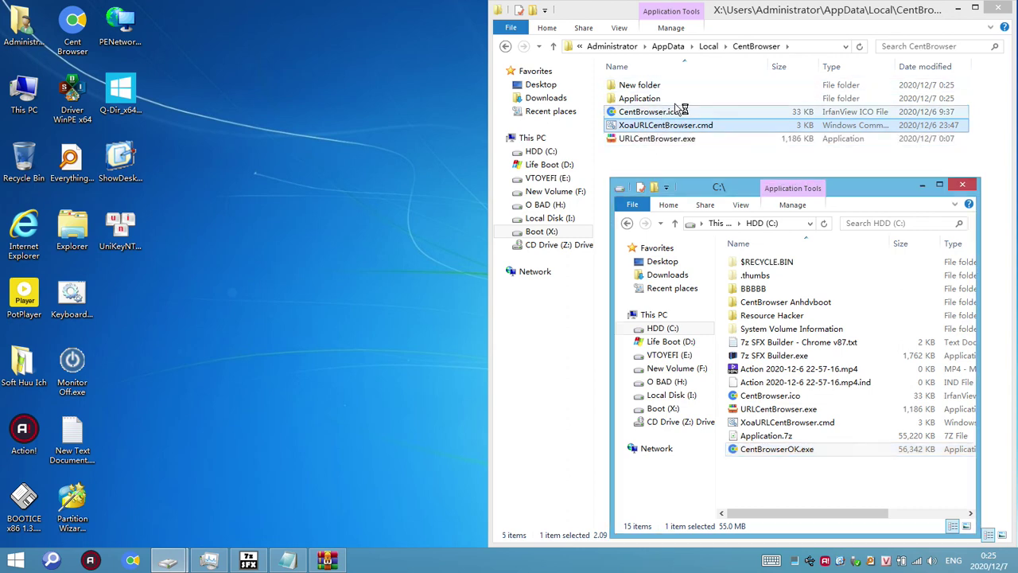
Step: Run the CentBrowserOK.exe installer, check the browsing history in the CentBrowser window it launches, and close the browser
{"action": "double_click", "coordinate": [682, 112]}
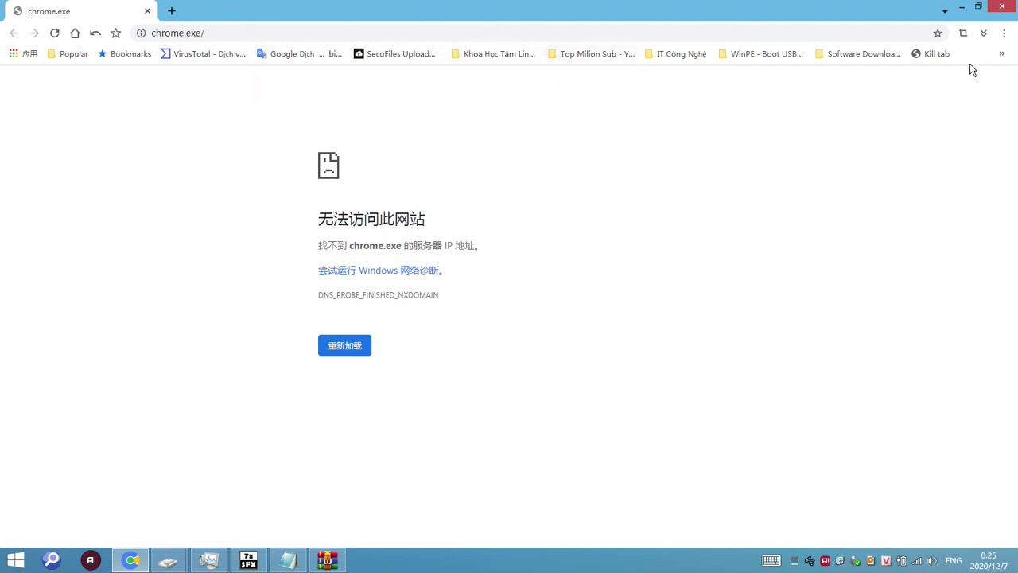
{"action": "left_click", "coordinate": [1003, 33]}
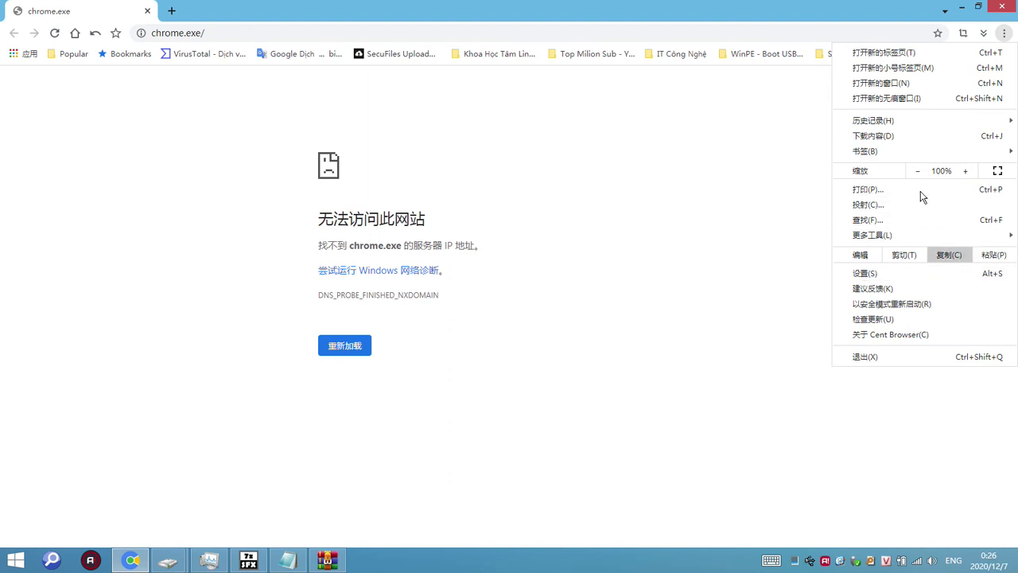
{"action": "left_click", "coordinate": [615, 201]}
{"action": "key", "text": "ctrl+h"}
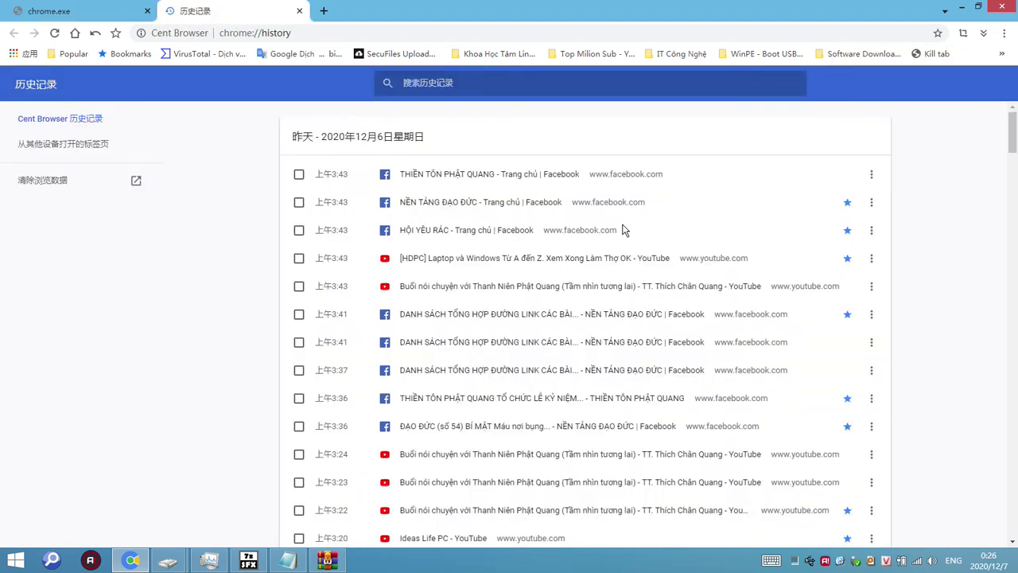
{"action": "left_click", "coordinate": [299, 10]}
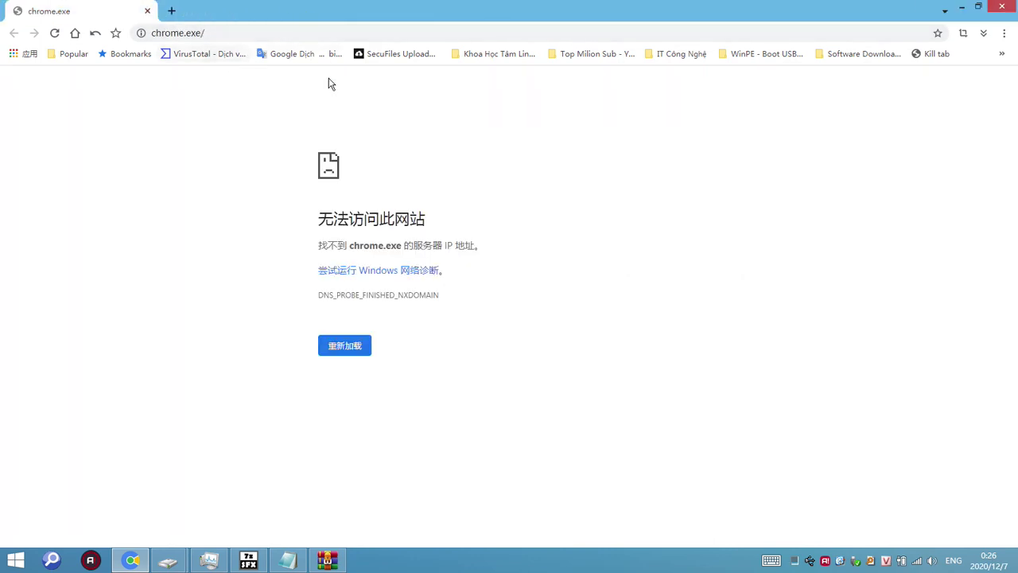
{"action": "left_click", "coordinate": [1001, 6]}
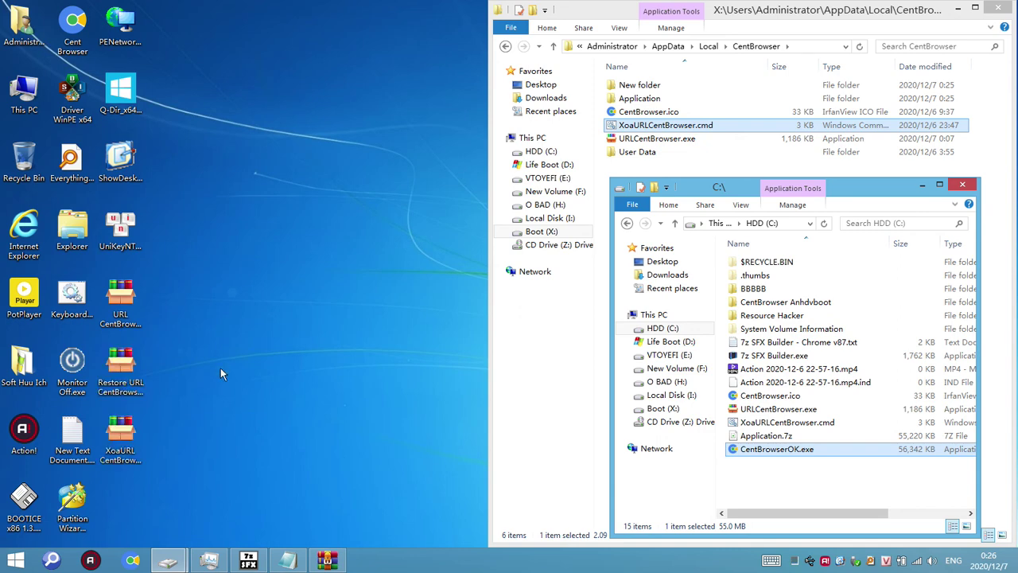
Step: Relaunch CentBrowser and look through the restored bookmarks, YouTube and Facebook tabs
{"action": "left_click", "coordinate": [133, 562]}
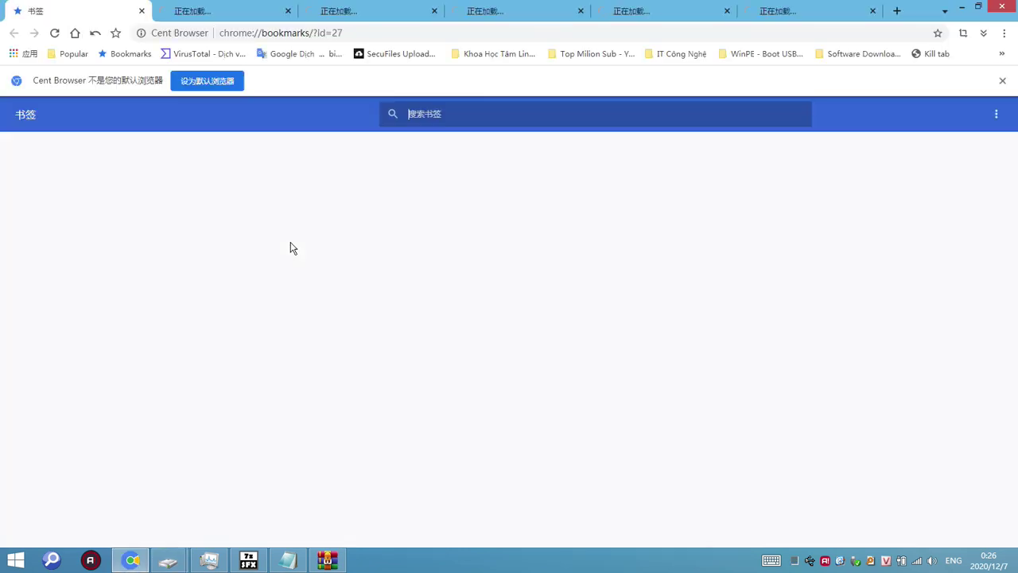
{"action": "left_click", "coordinate": [231, 12]}
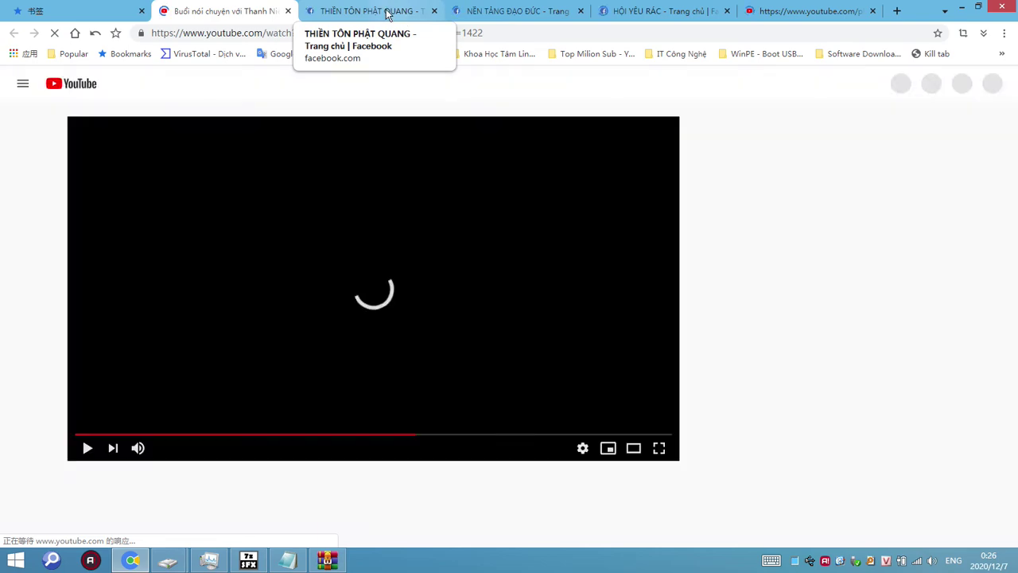
{"action": "left_click", "coordinate": [387, 15]}
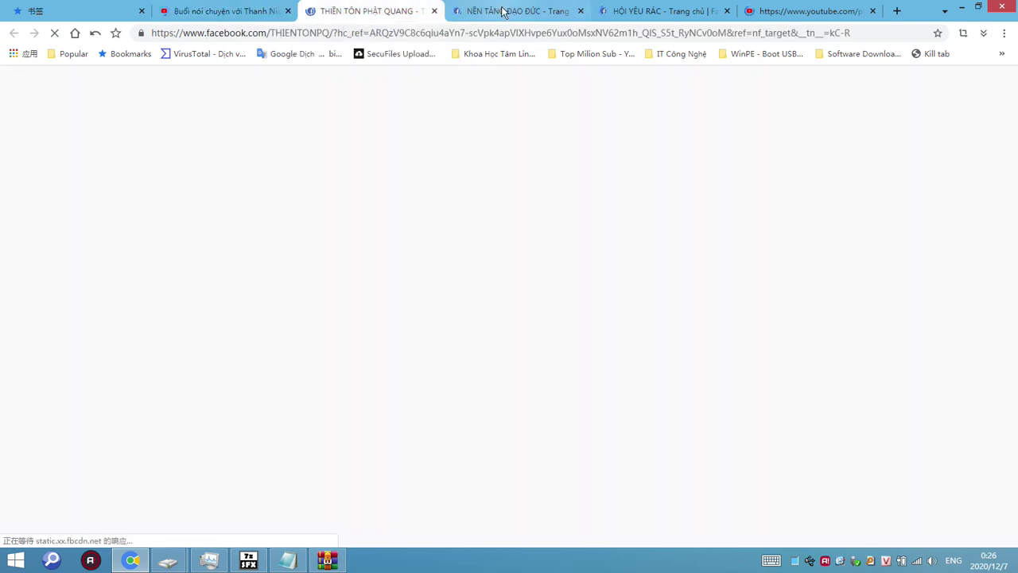
{"action": "left_click", "coordinate": [503, 11]}
{"action": "left_click", "coordinate": [677, 13]}
{"action": "left_click", "coordinate": [835, 12]}
{"action": "left_click", "coordinate": [505, 11]}
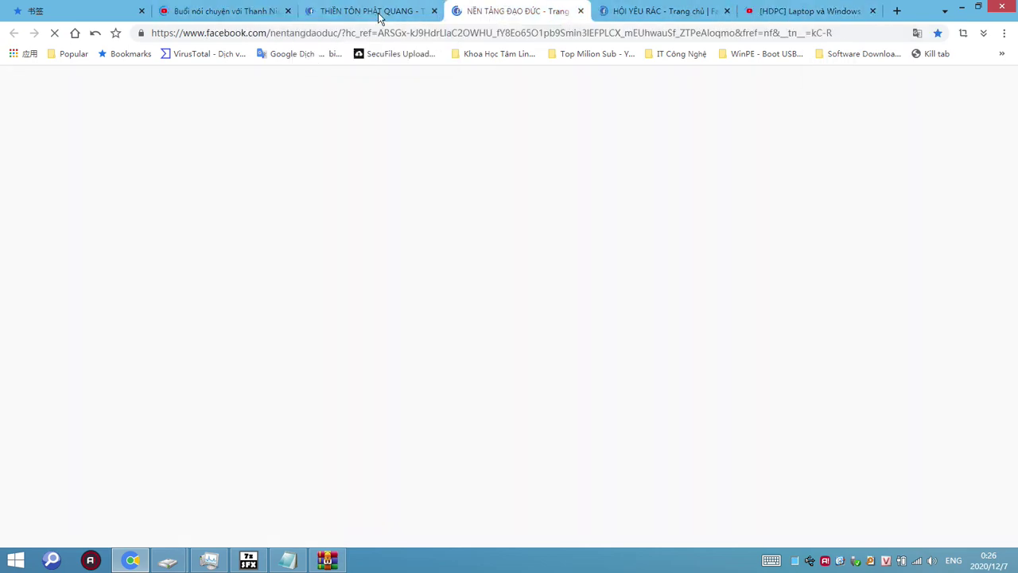
{"action": "left_click", "coordinate": [380, 13]}
{"action": "left_click", "coordinate": [215, 13]}
{"action": "left_click", "coordinate": [80, 11]}
{"action": "left_click", "coordinate": [221, 13]}
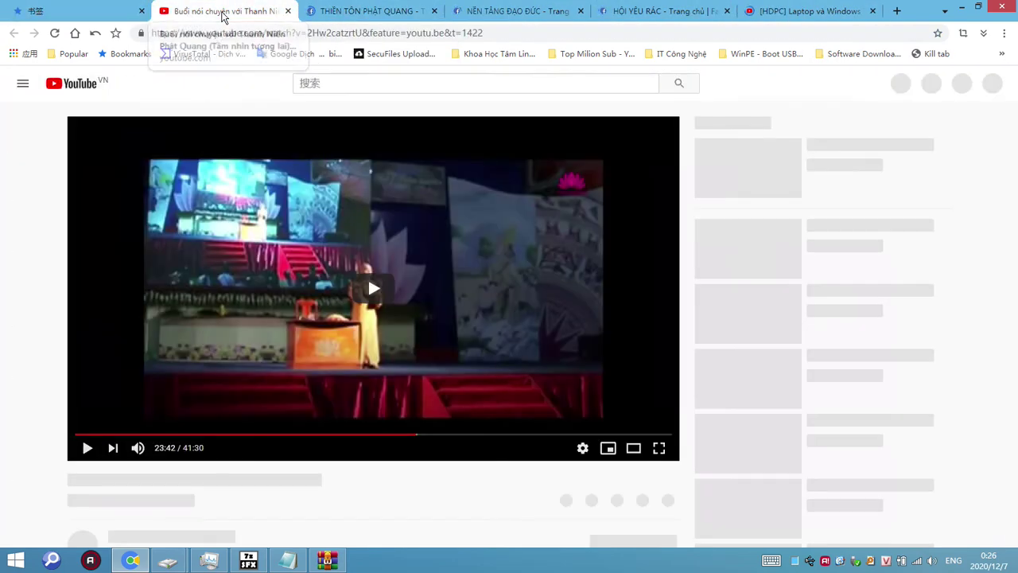
Step: Switch through all the restored YouTube, Facebook and bookmarks tabs to check that each page loads
{"action": "left_click", "coordinate": [356, 14]}
{"action": "left_click", "coordinate": [483, 15]}
{"action": "left_click", "coordinate": [660, 11]}
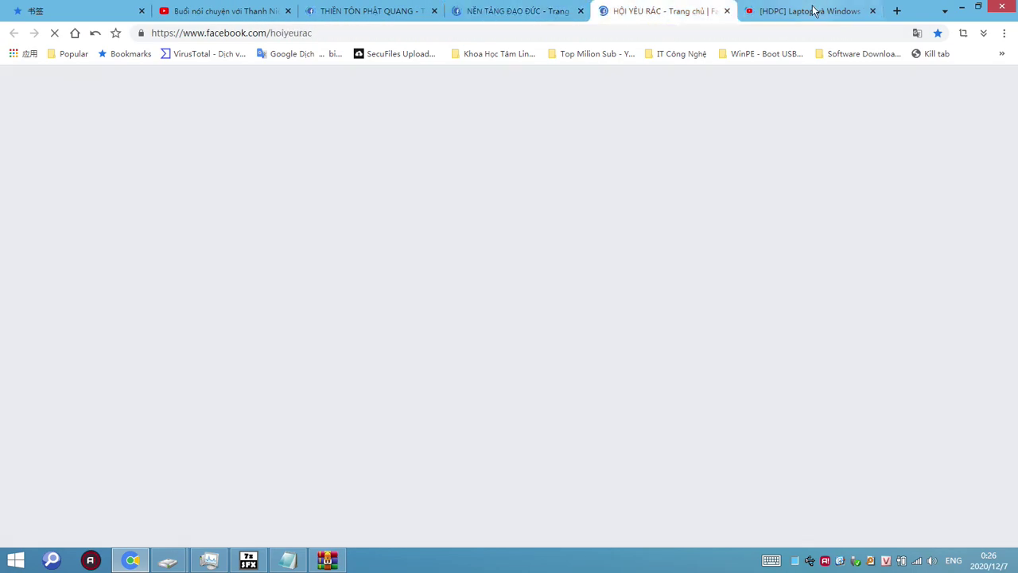
{"action": "left_click", "coordinate": [813, 11]}
{"action": "left_click", "coordinate": [392, 19]}
{"action": "left_click", "coordinate": [223, 13]}
{"action": "left_click", "coordinate": [80, 11]}
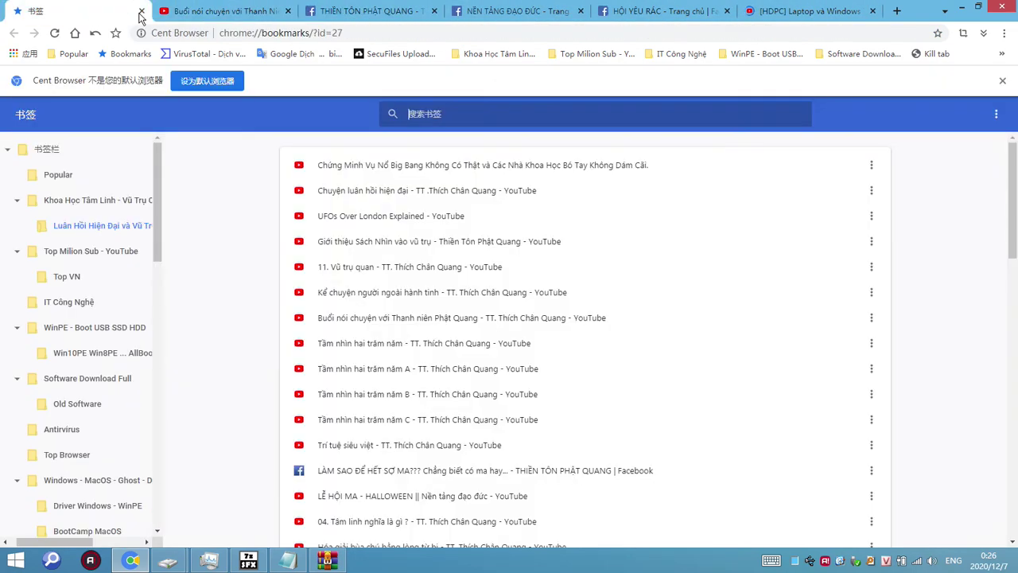
{"action": "left_click", "coordinate": [226, 19]}
{"action": "left_click", "coordinate": [393, 17]}
{"action": "left_click", "coordinate": [509, 13]}
{"action": "left_click", "coordinate": [652, 13]}
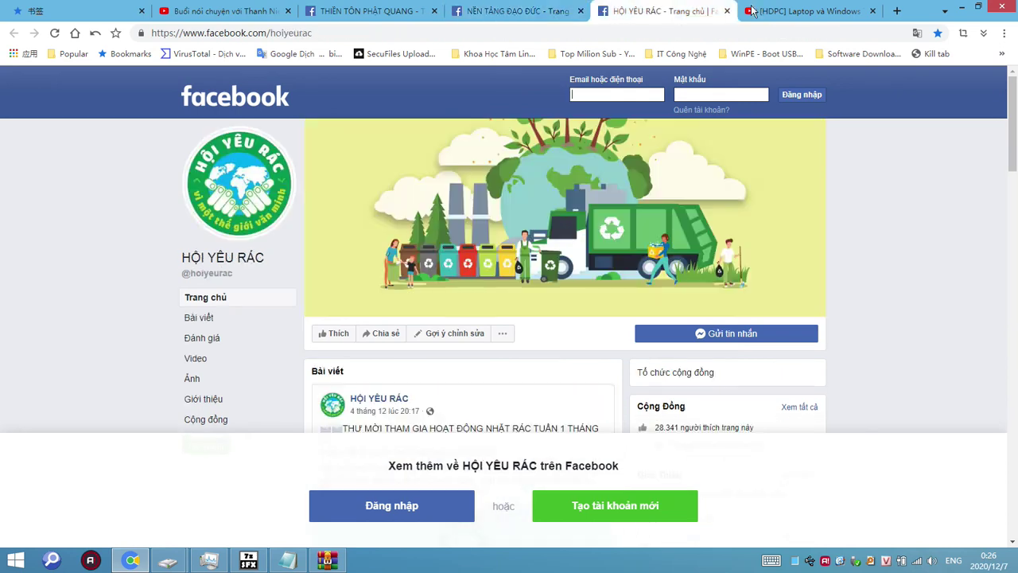
{"action": "left_click", "coordinate": [792, 11]}
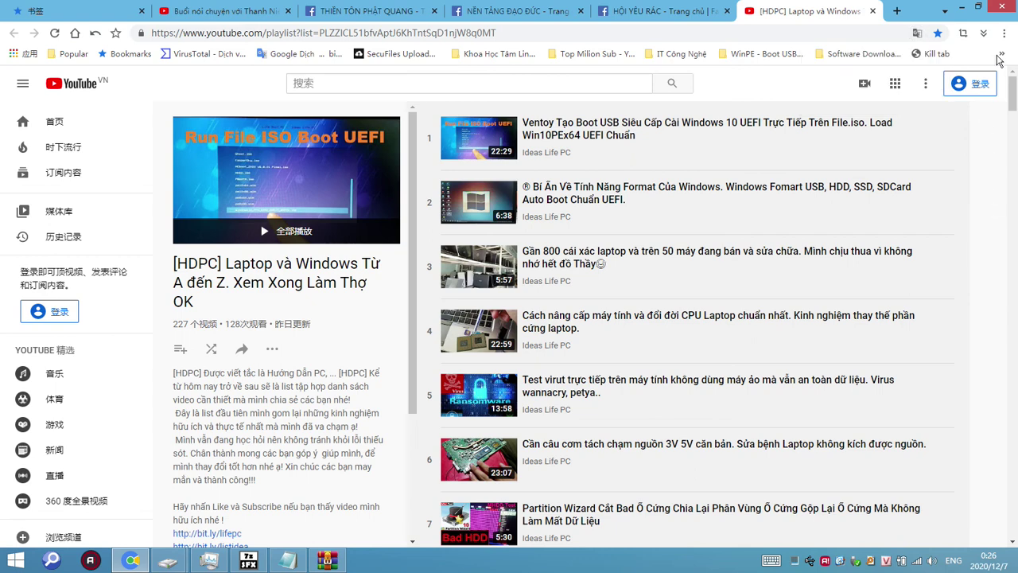
Step: Exit CentBrowser completely, closing all of its open tabs
{"action": "left_click", "coordinate": [1005, 33]}
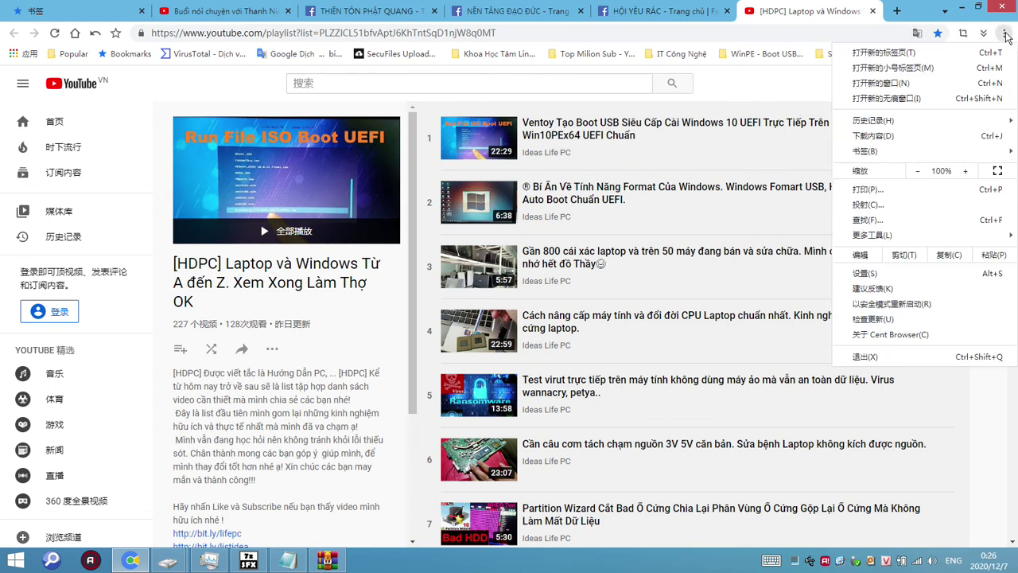
{"action": "left_click", "coordinate": [865, 356]}
{"action": "left_click", "coordinate": [533, 307]}
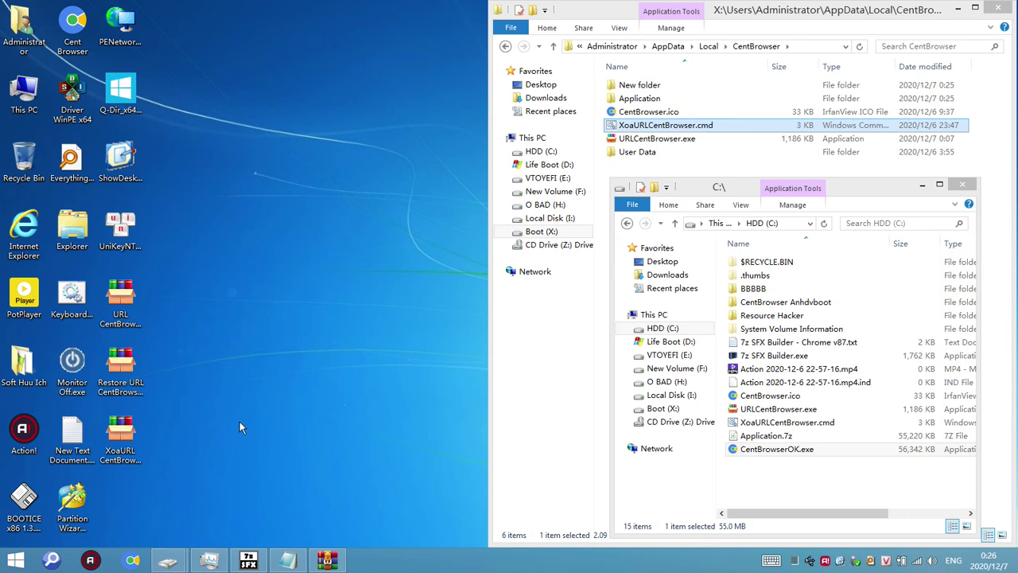
Step: Examine the URL CentBrowser, Restore URL CentBrowser and XoaURL CentBrowser shortcuts on the desktop
{"action": "left_click", "coordinate": [127, 378]}
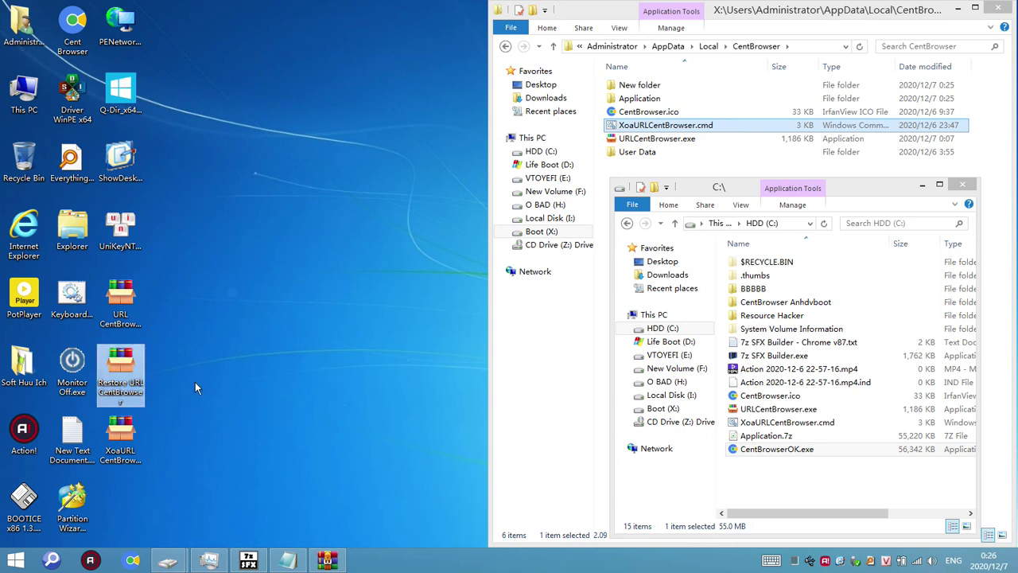
{"action": "left_click", "coordinate": [126, 334]}
{"action": "left_click", "coordinate": [121, 374]}
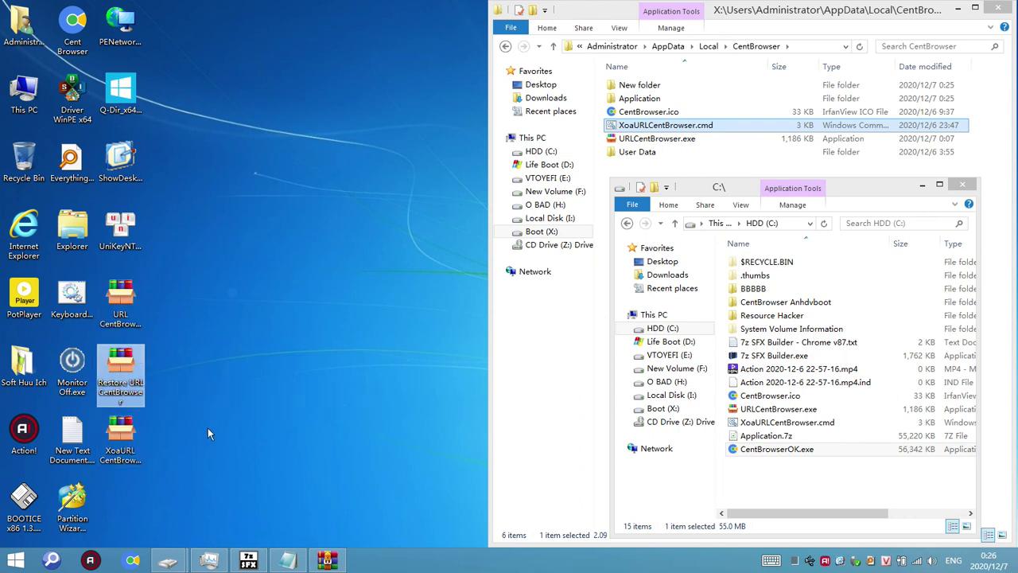
{"action": "left_click", "coordinate": [120, 306]}
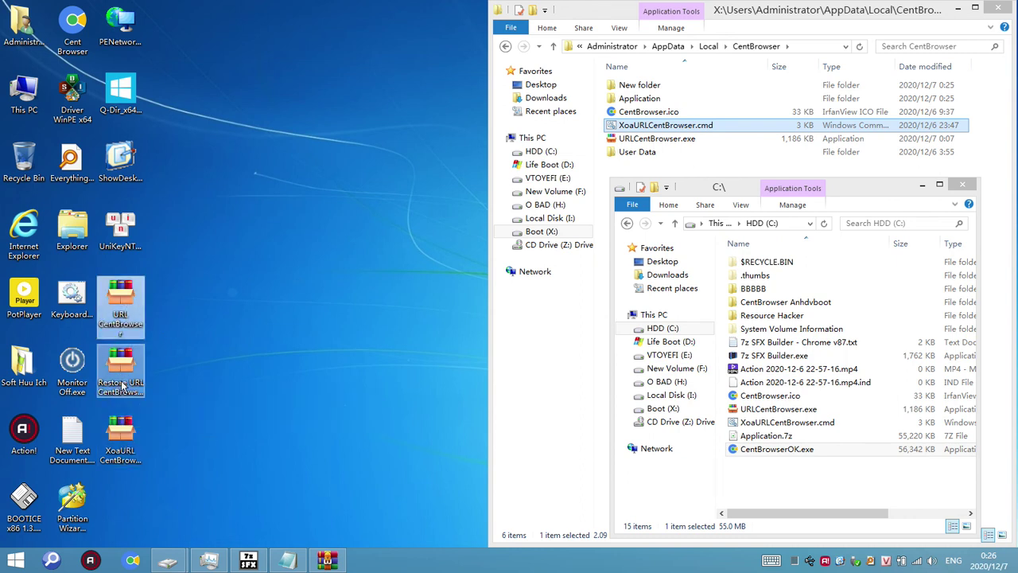
{"action": "left_click", "coordinate": [121, 383]}
{"action": "left_click", "coordinate": [121, 441]}
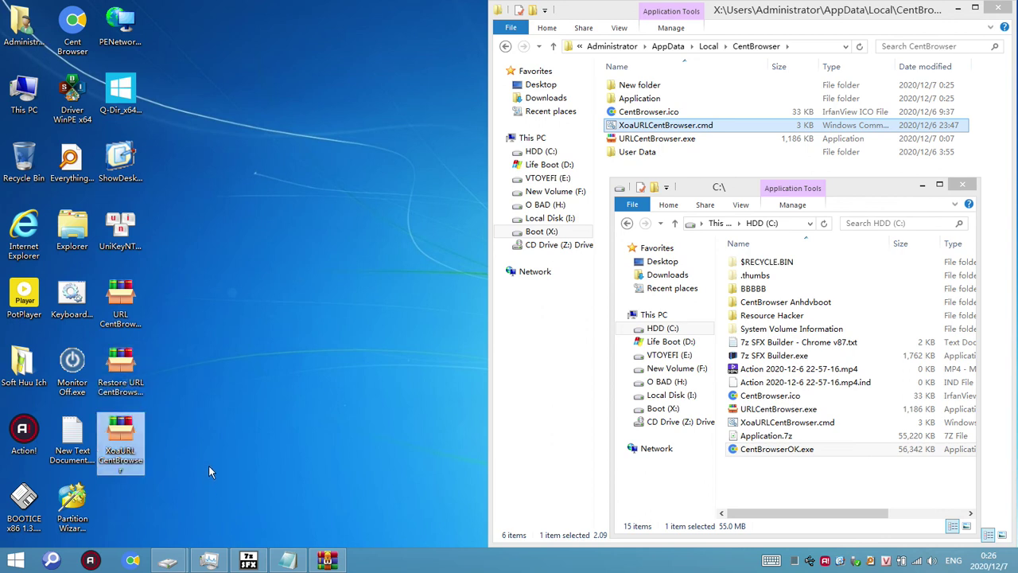
{"action": "left_click", "coordinate": [121, 370]}
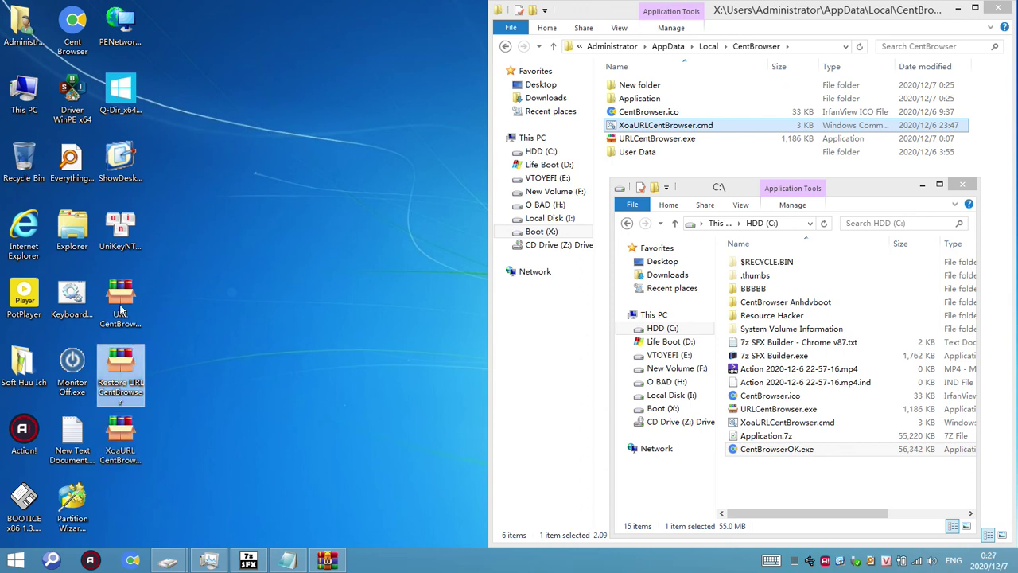
{"action": "left_click", "coordinate": [120, 304]}
{"action": "left_click", "coordinate": [130, 371]}
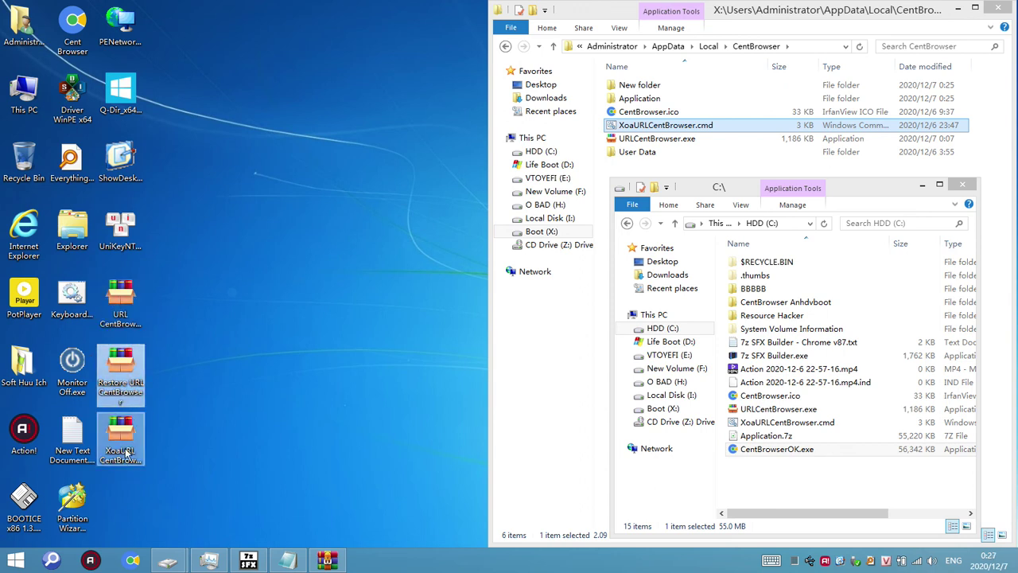
{"action": "left_click", "coordinate": [134, 454]}
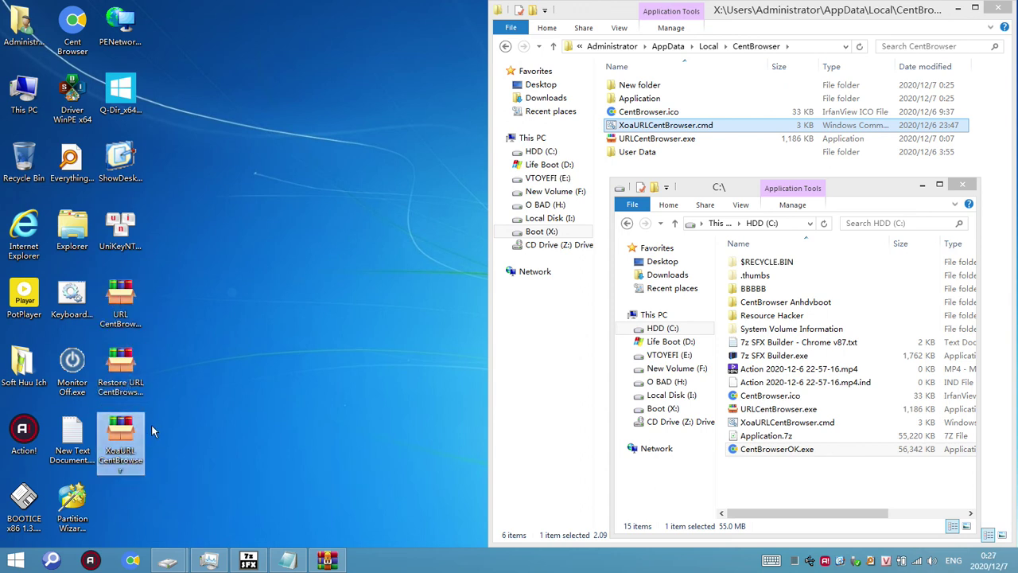
{"action": "left_click", "coordinate": [131, 310]}
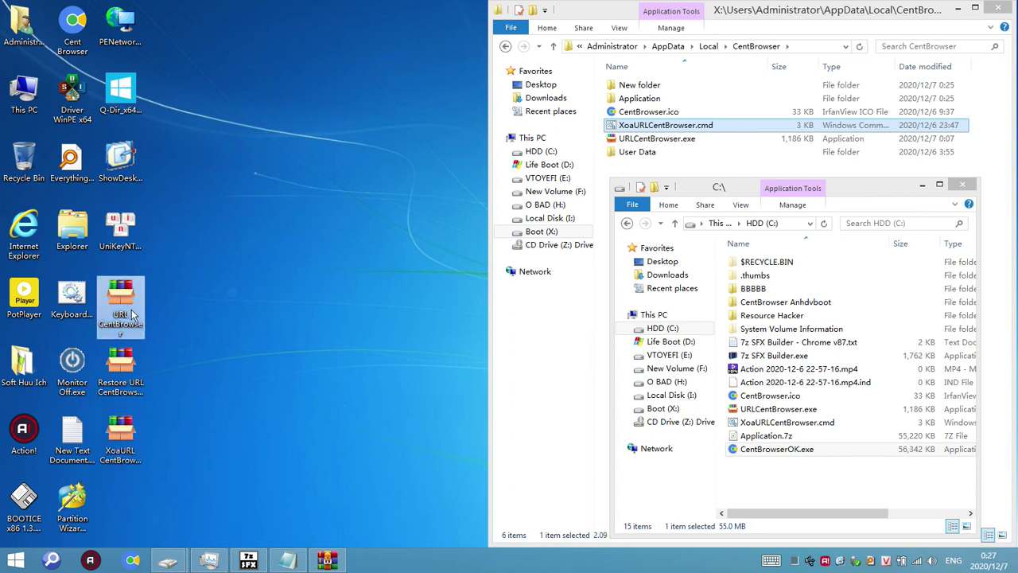
{"action": "left_click", "coordinate": [215, 391]}
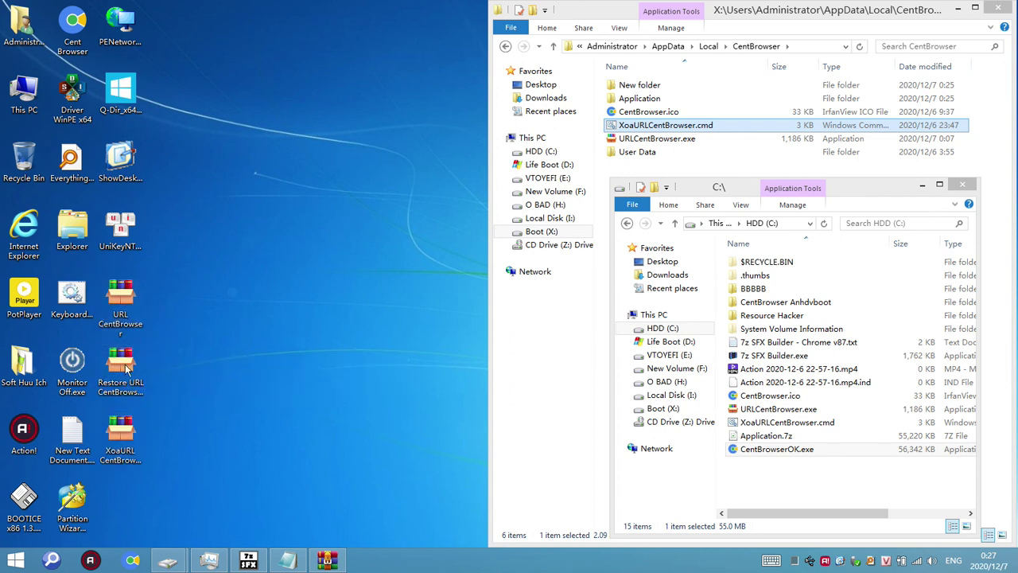
{"action": "left_click", "coordinate": [117, 304]}
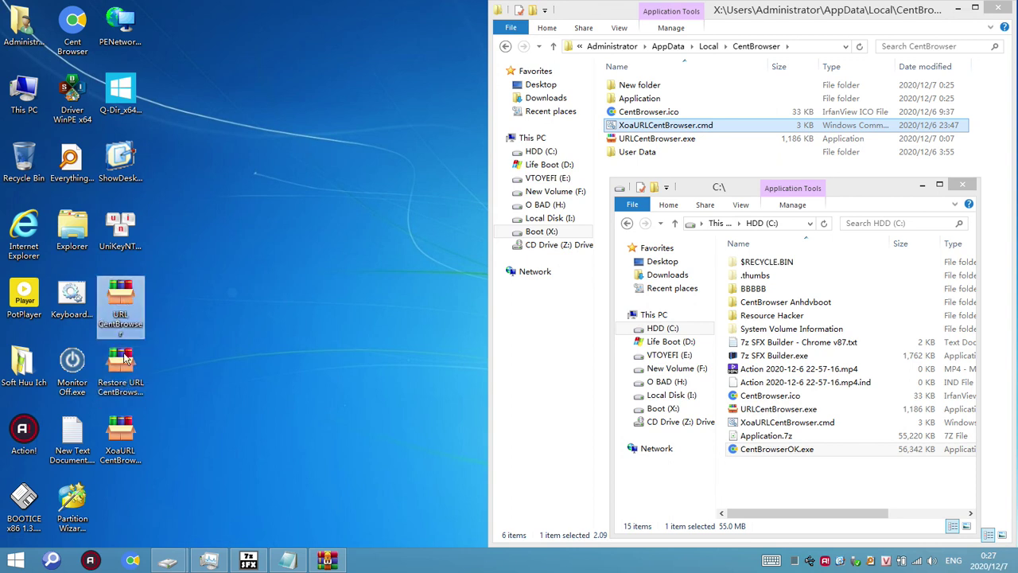
{"action": "left_click", "coordinate": [124, 359]}
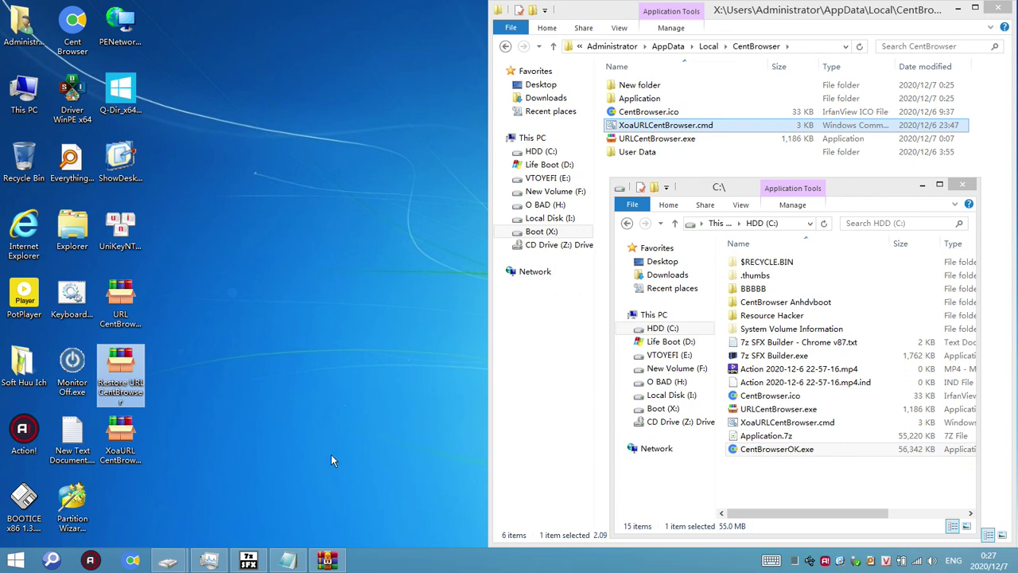
{"action": "left_click", "coordinate": [262, 455]}
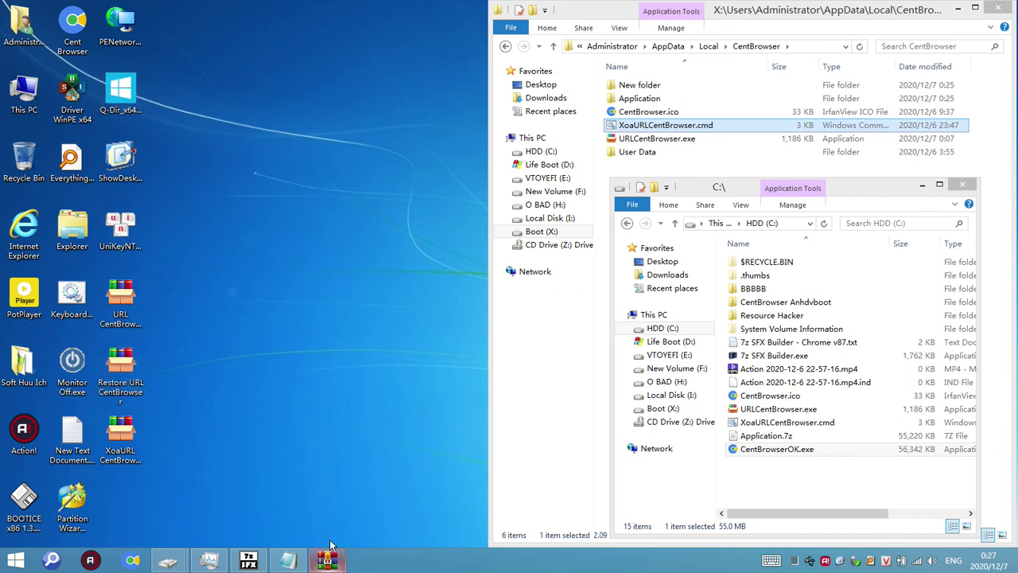
Step: Switch to 7z SFX Builder, review the Cent Browser entry in the shortcut list, and close it without saving
{"action": "left_click", "coordinate": [249, 560]}
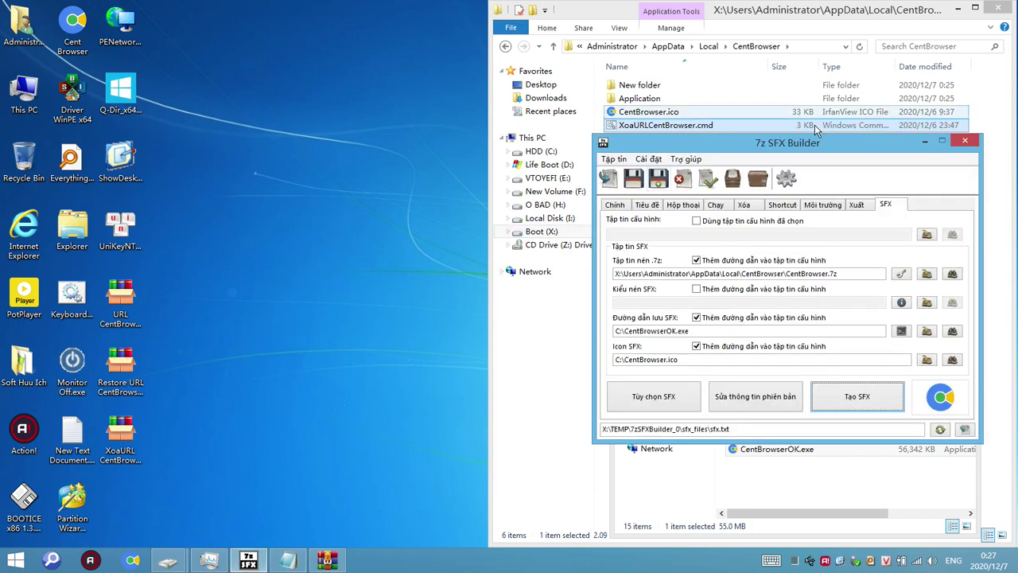
{"action": "left_click_drag", "start_coordinate": [827, 142], "coordinate": [519, 167]}
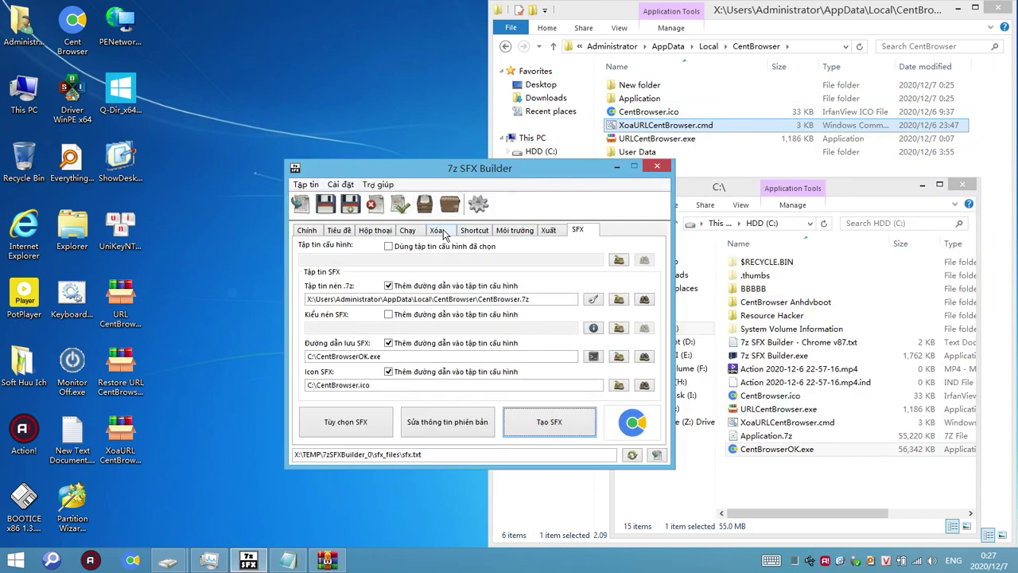
{"action": "left_click", "coordinate": [475, 230]}
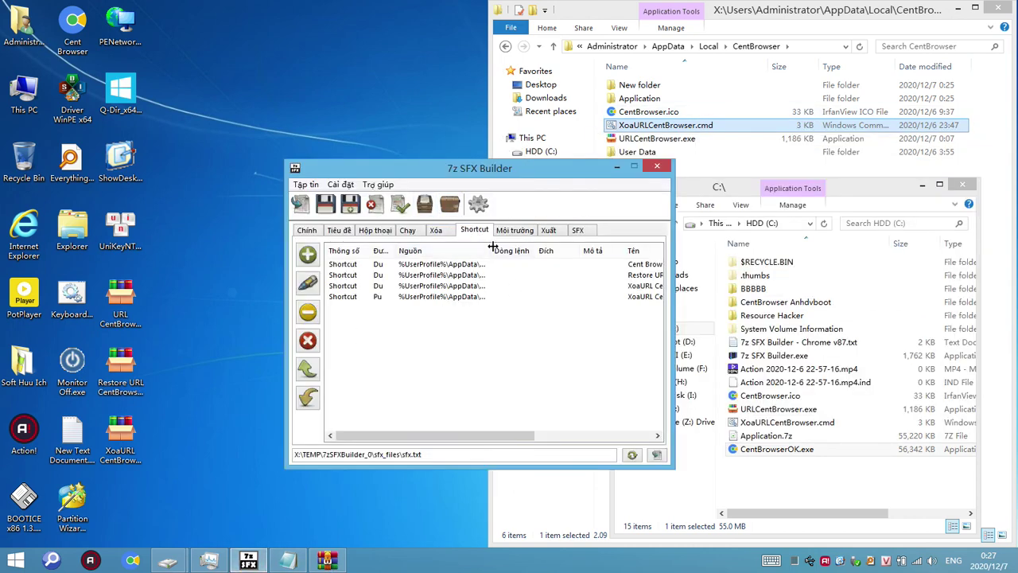
{"action": "left_click_drag", "start_coordinate": [493, 247], "coordinate": [522, 248]}
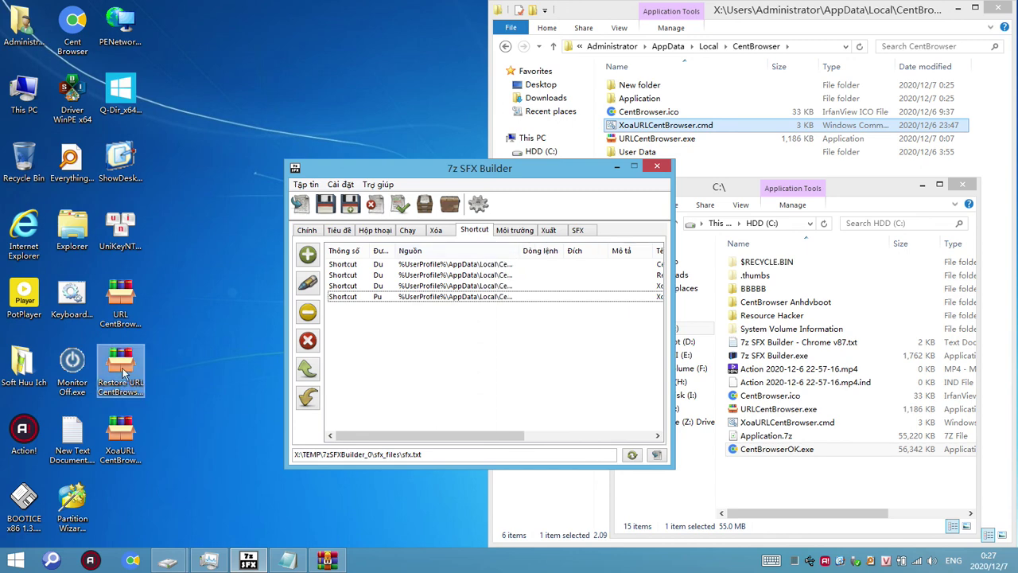
{"action": "left_click", "coordinate": [342, 276]}
{"action": "left_click", "coordinate": [309, 282]}
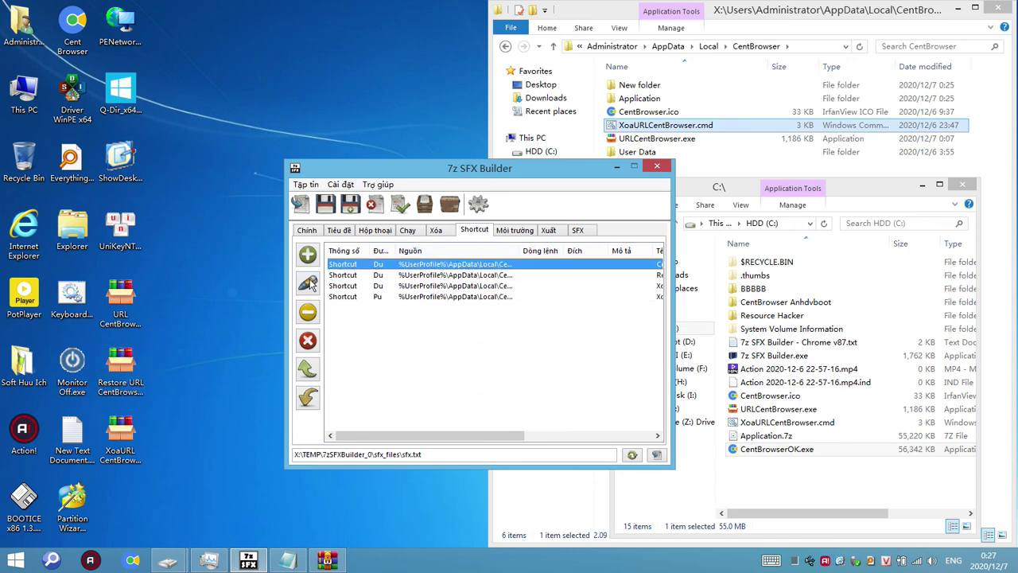
{"action": "left_click", "coordinate": [565, 415]}
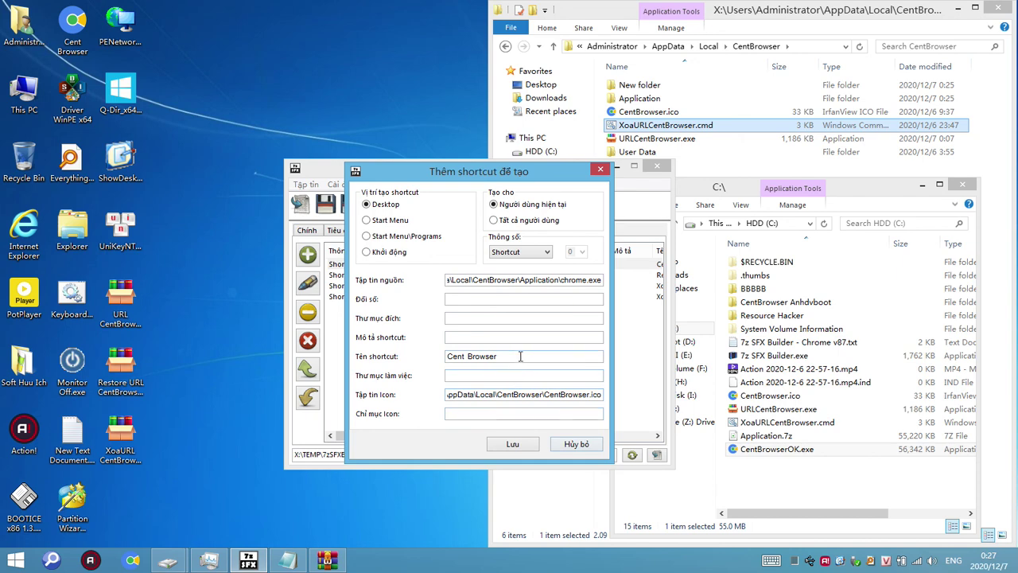
{"action": "double_click", "coordinate": [520, 357]}
{"action": "left_click", "coordinate": [576, 443]}
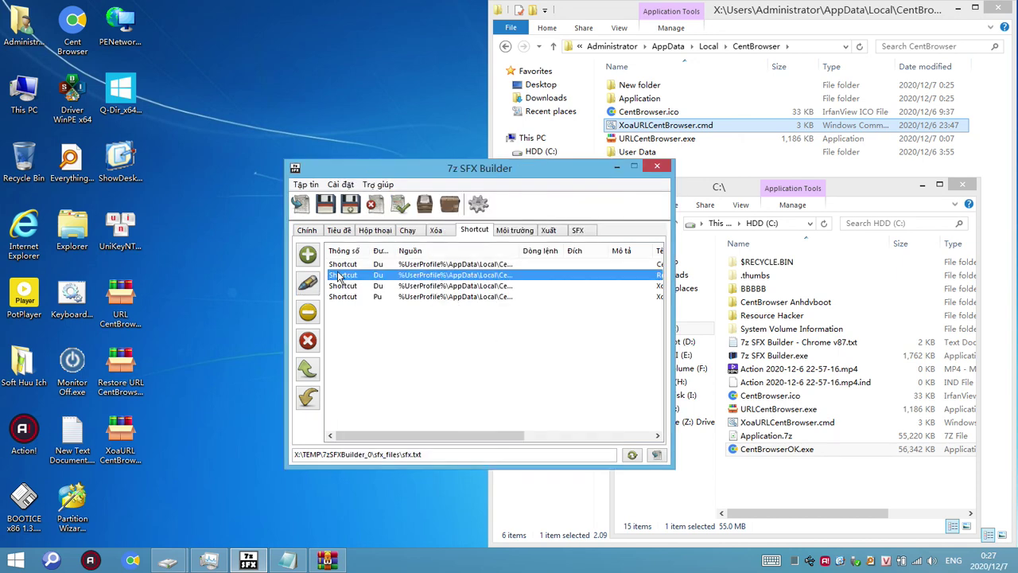
Step: Set the Restore URL CentBrowser shortcut's creation location to Khởi động (Startup) and save the entry
{"action": "left_click", "coordinate": [307, 285]}
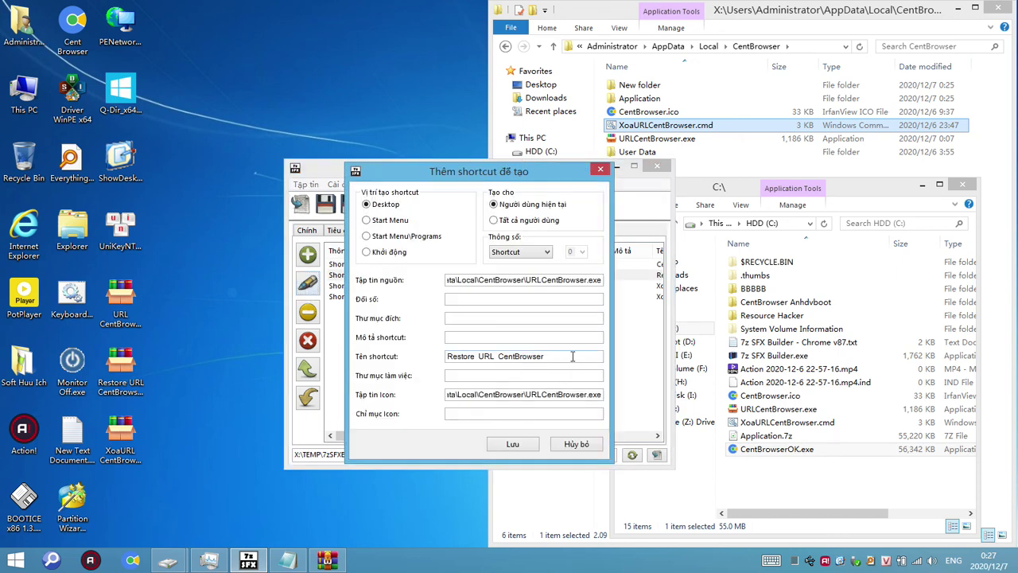
{"action": "double_click", "coordinate": [524, 357]}
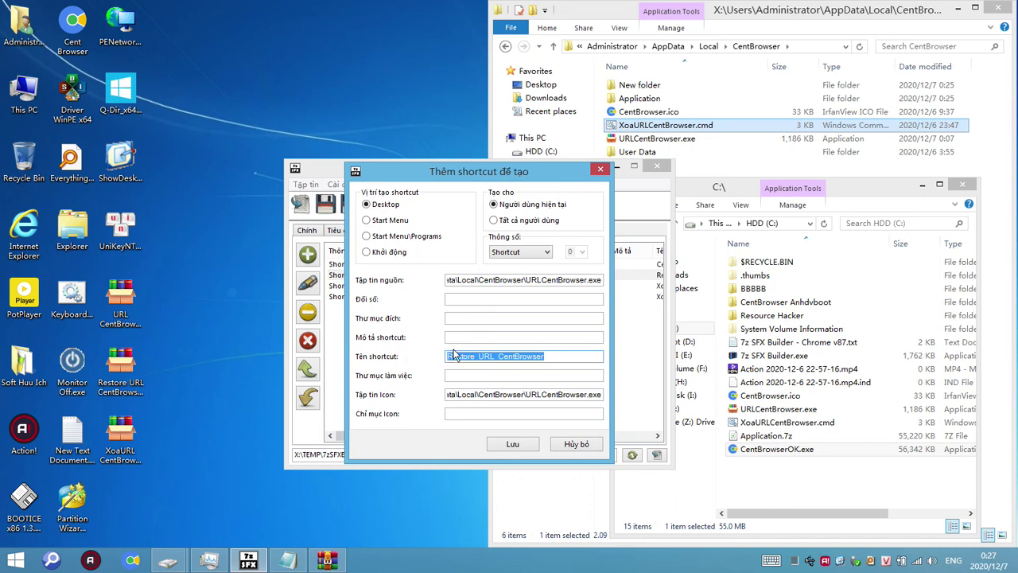
{"action": "left_click", "coordinate": [388, 256]}
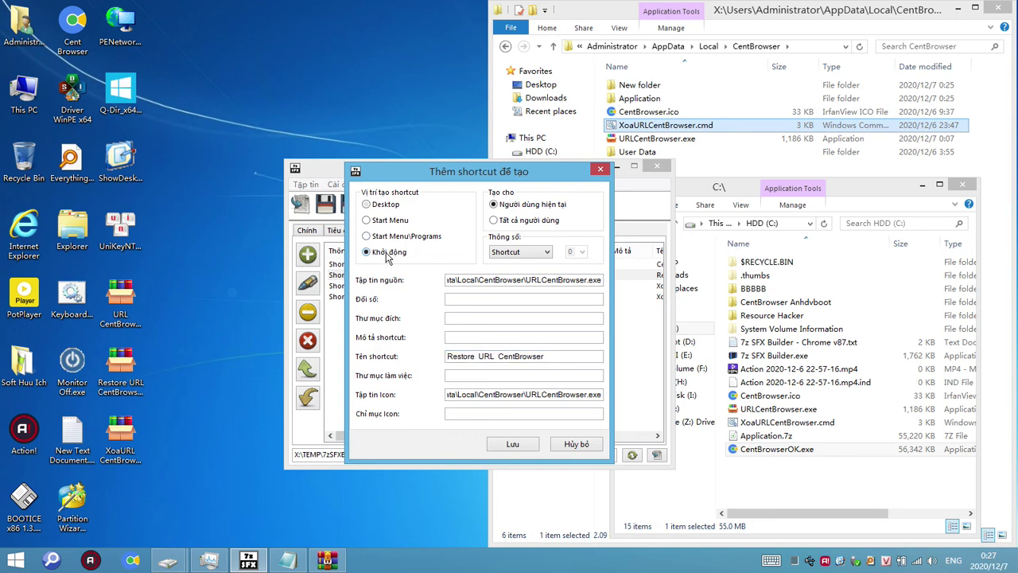
{"action": "left_click", "coordinate": [513, 445]}
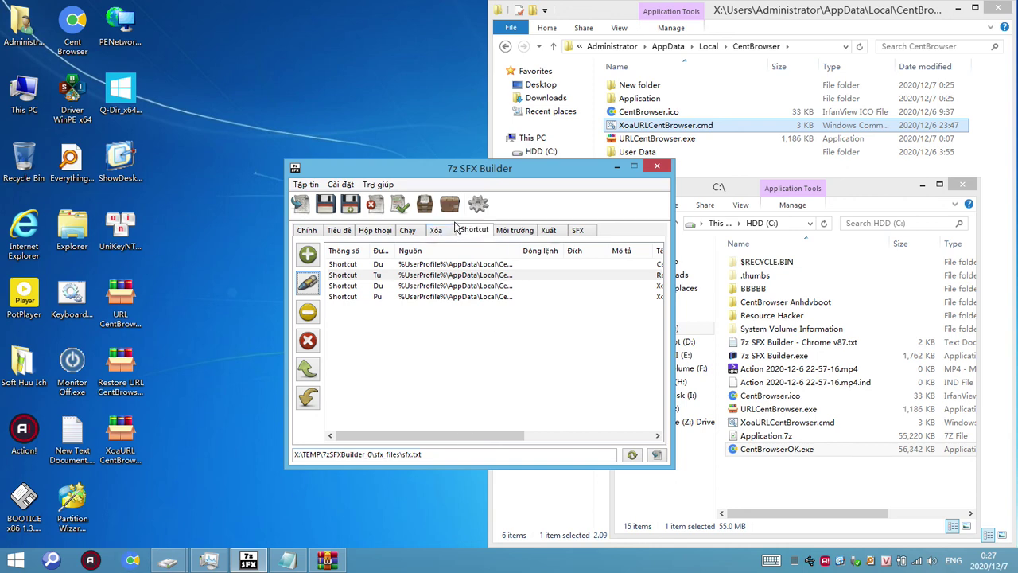
Step: Enable deleting the SFX file after extraction (Xóa tập tin SFX sau khi giải nén) and reposition the builder window clear of the folder windows
{"action": "left_click", "coordinate": [579, 229]}
{"action": "left_click", "coordinate": [309, 230]}
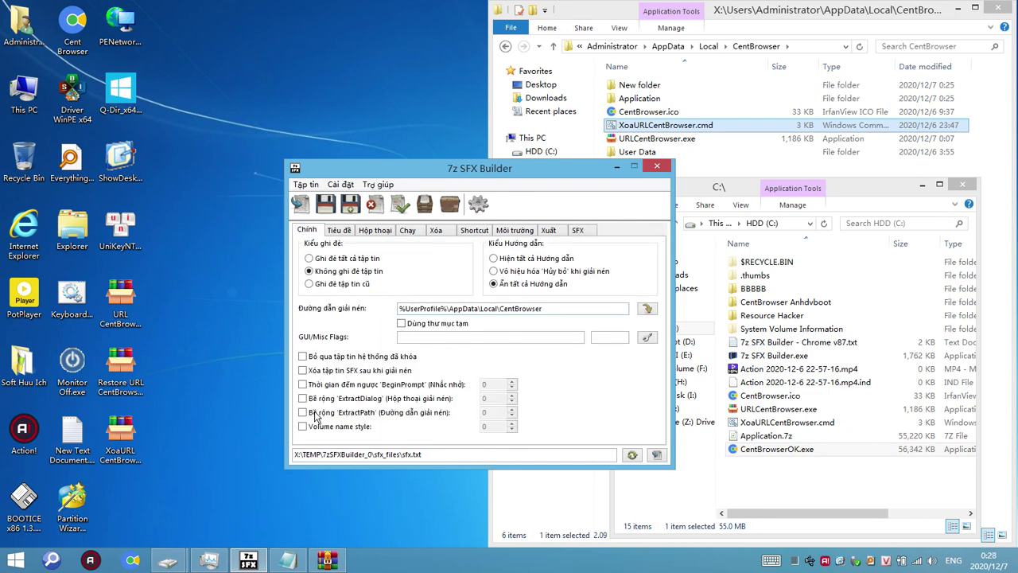
{"action": "left_click", "coordinate": [303, 371]}
{"action": "left_click_drag", "start_coordinate": [560, 177], "coordinate": [499, 233]}
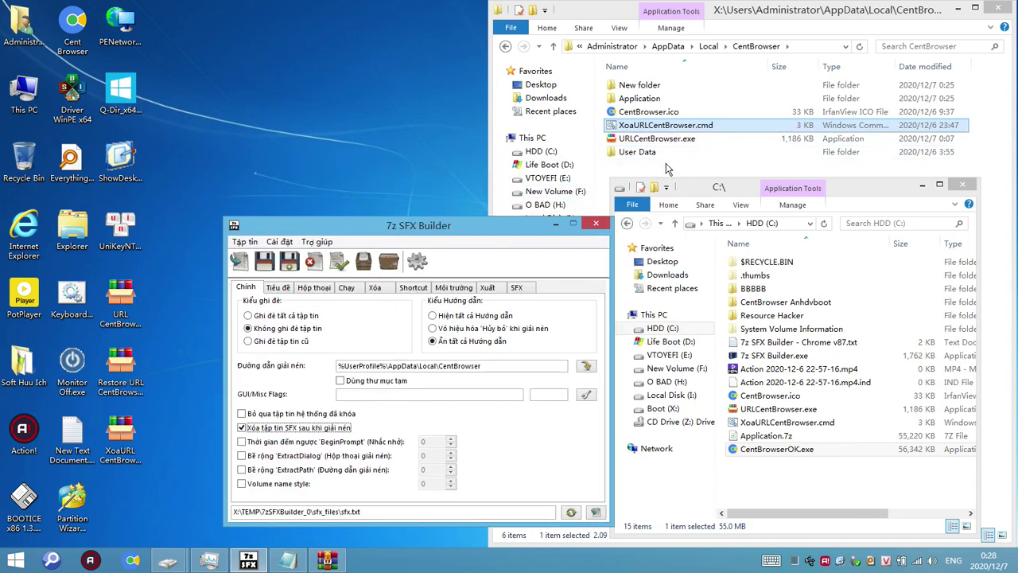
Step: Compare CentBrowserOK.exe in the C: folder with the builder's SFX output path, and widen the C: window
{"action": "left_click", "coordinate": [807, 470]}
{"action": "left_click", "coordinate": [776, 450]}
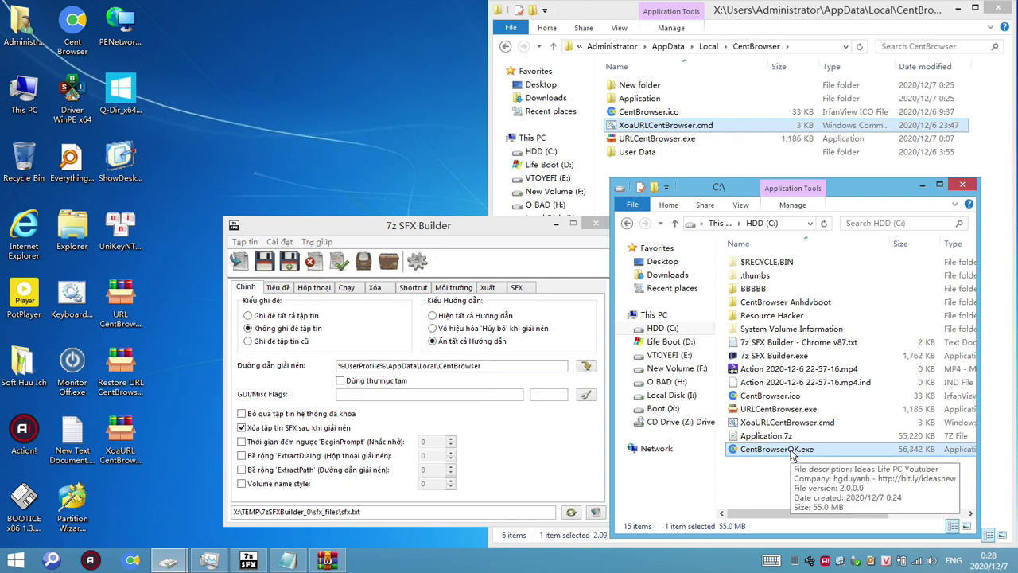
{"action": "mouse_move", "coordinate": [781, 450]}
{"action": "left_mouse_down"}
{"action": "mouse_move", "coordinate": [781, 306]}
{"action": "mouse_move", "coordinate": [779, 452]}
{"action": "left_mouse_up"}
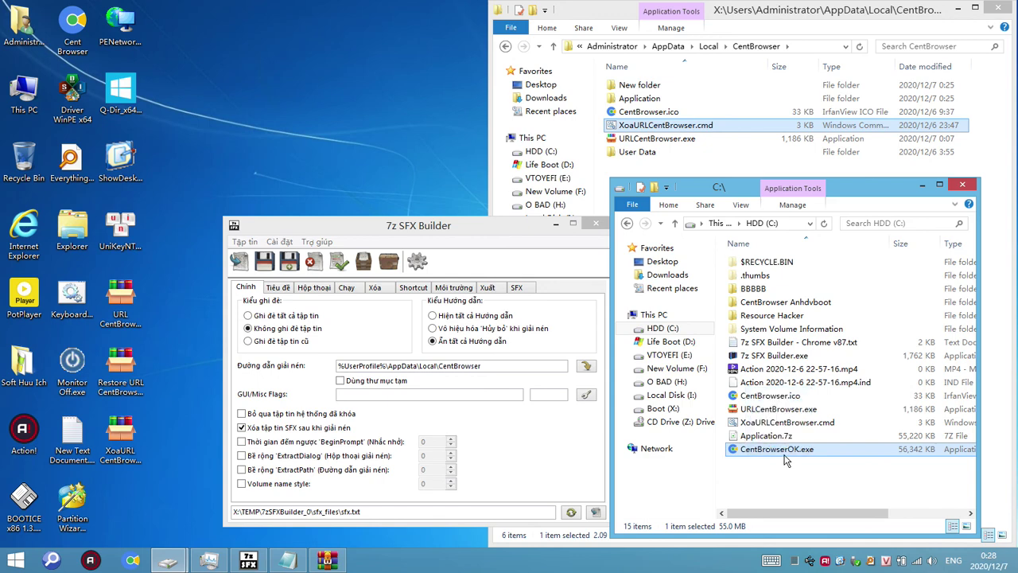
{"action": "left_click", "coordinate": [514, 291]}
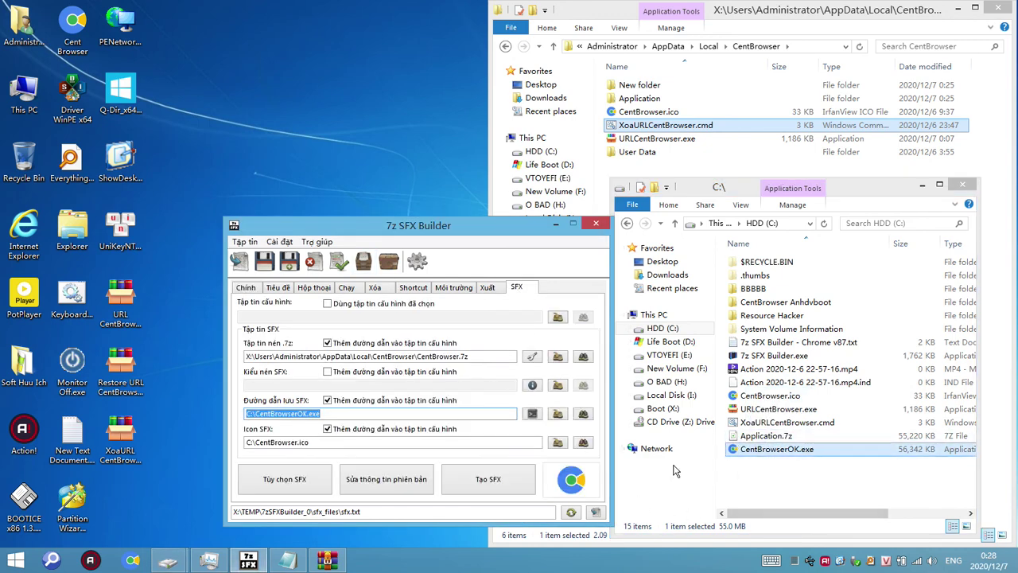
{"action": "left_click_drag", "start_coordinate": [980, 345], "coordinate": [1016, 347]}
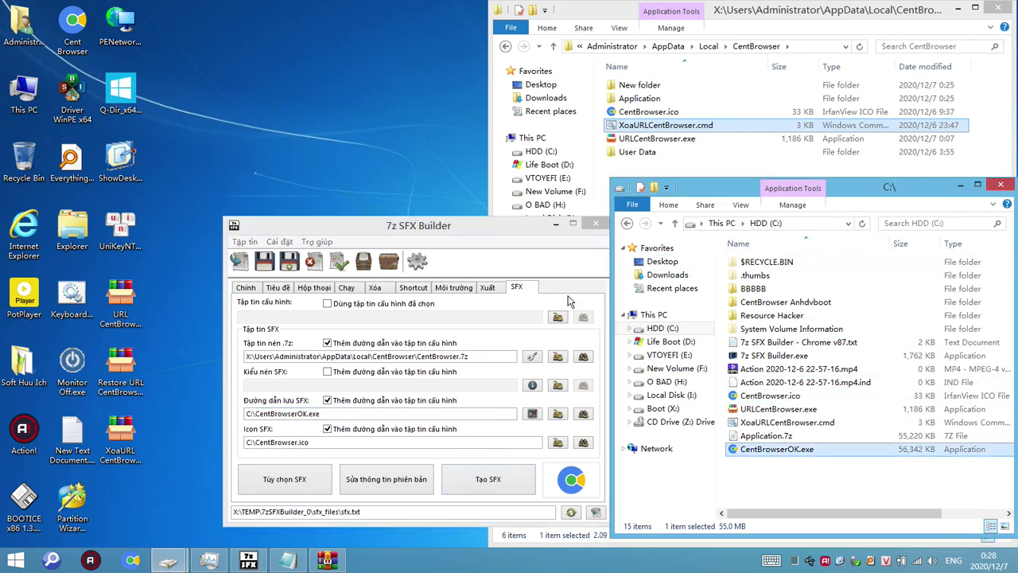
Step: Widen the C: window, move the builder clear of it, and compare CentBrowserOK.exe's modified time with the clock and output path
{"action": "left_click_drag", "start_coordinate": [611, 318], "coordinate": [499, 329]}
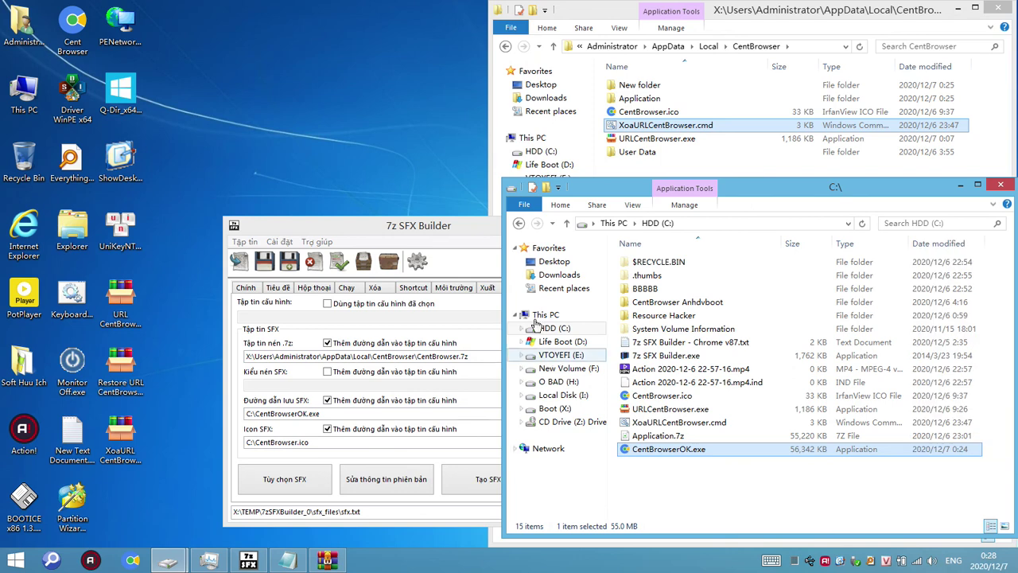
{"action": "left_click", "coordinate": [460, 230]}
{"action": "left_click_drag", "start_coordinate": [460, 230], "coordinate": [313, 228]}
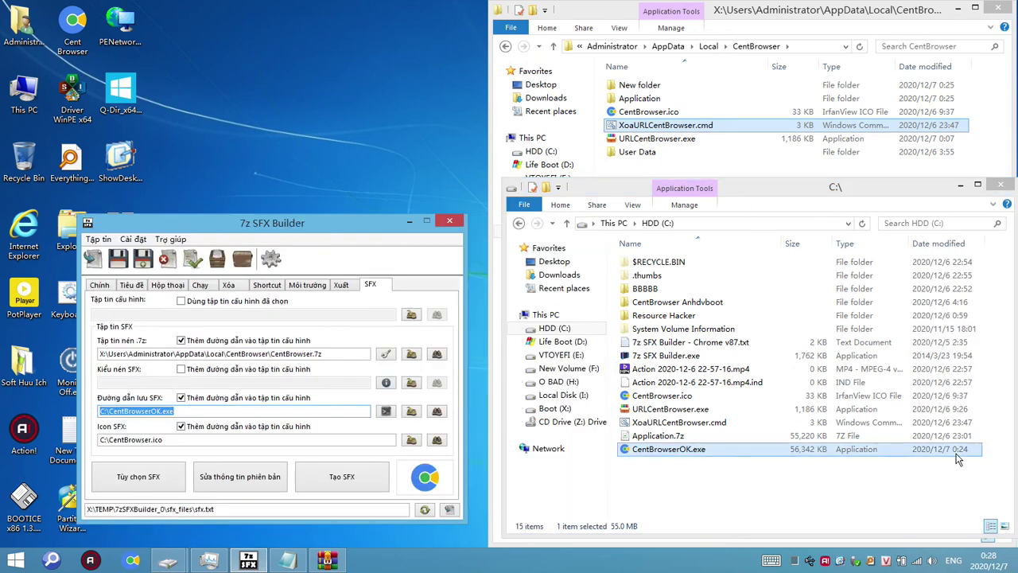
{"action": "left_click", "coordinate": [1012, 497]}
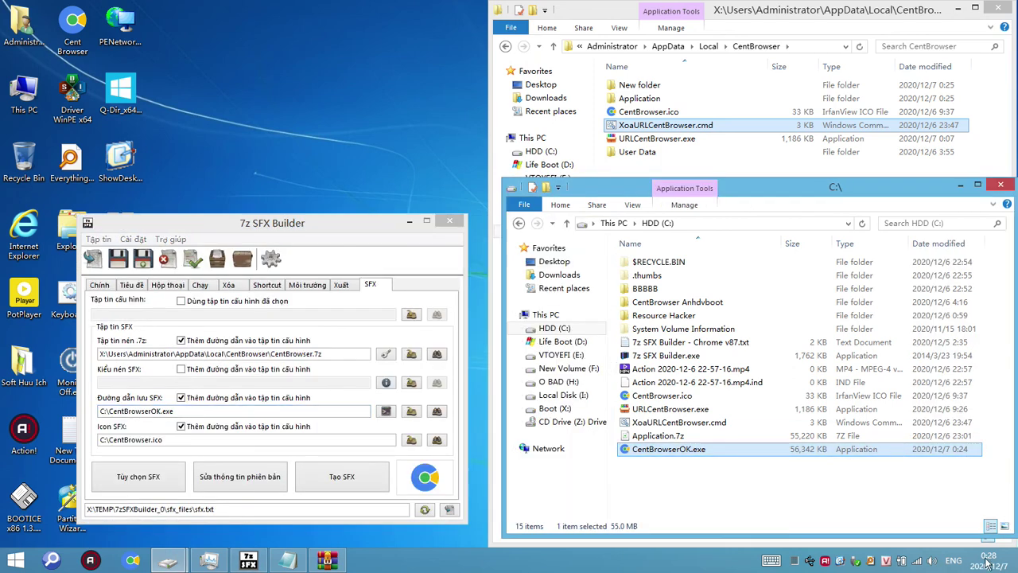
{"action": "left_click", "coordinate": [362, 478]}
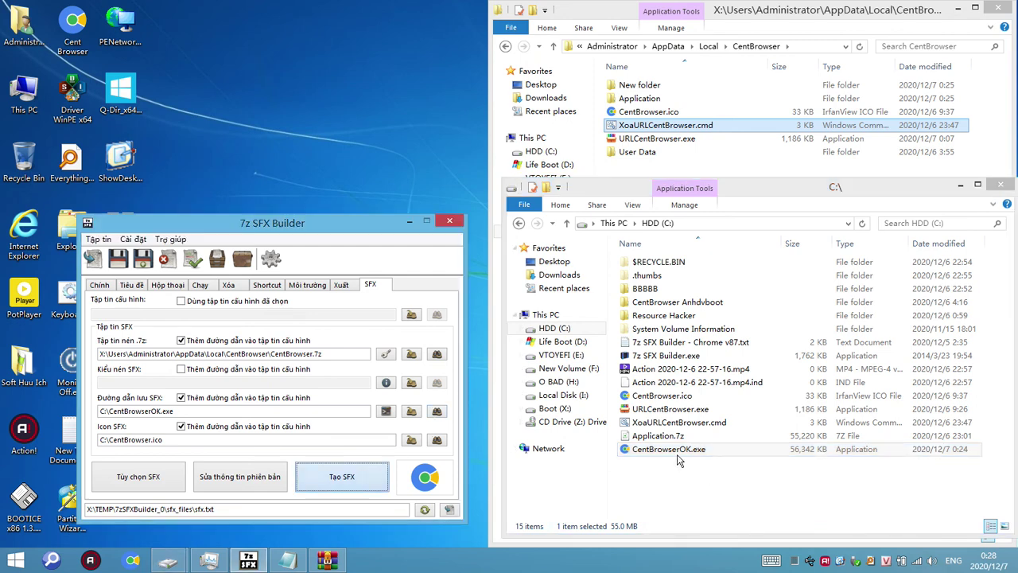
{"action": "left_click", "coordinate": [966, 452]}
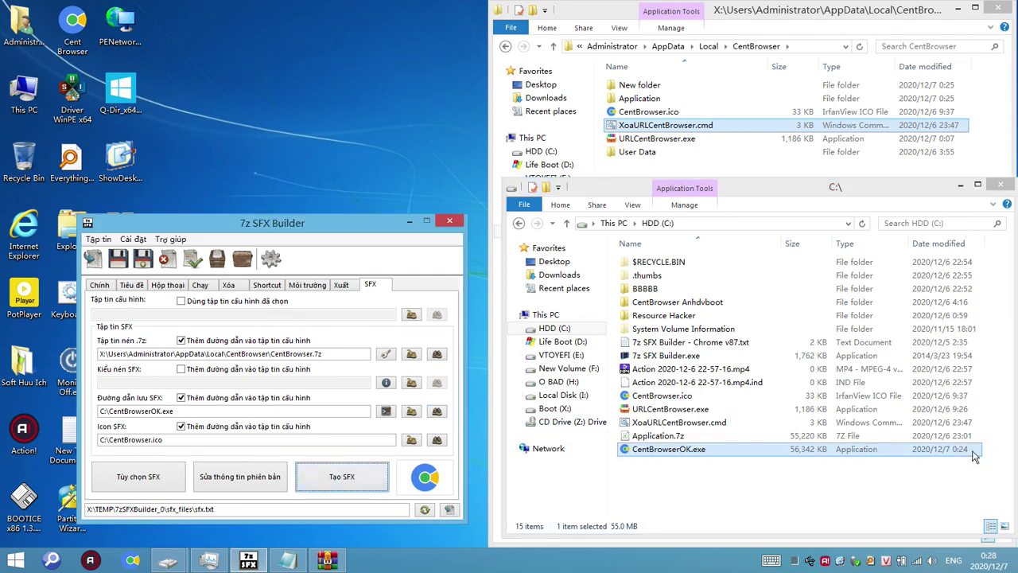
{"action": "left_click", "coordinate": [969, 458]}
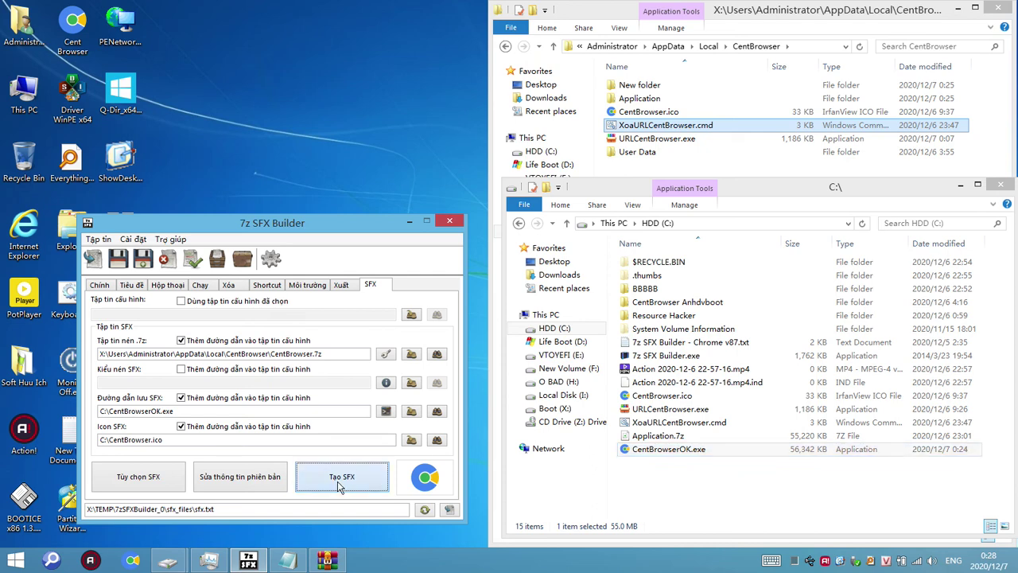
Step: Reposition the builder, review the self-delete option in the main settings, and return to the SFX build settings
{"action": "left_click_drag", "start_coordinate": [350, 223], "coordinate": [393, 169]}
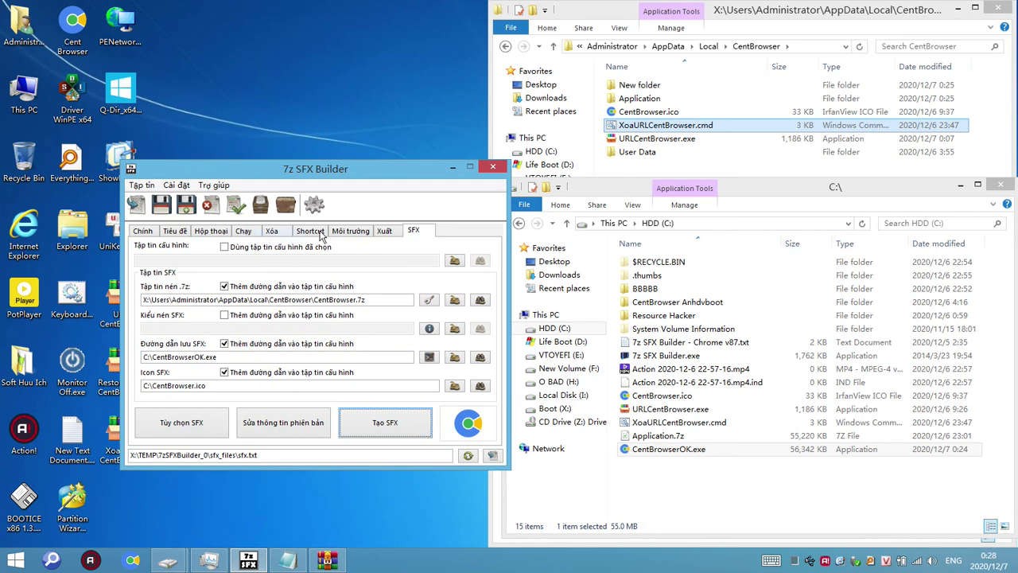
{"action": "left_click", "coordinate": [150, 233]}
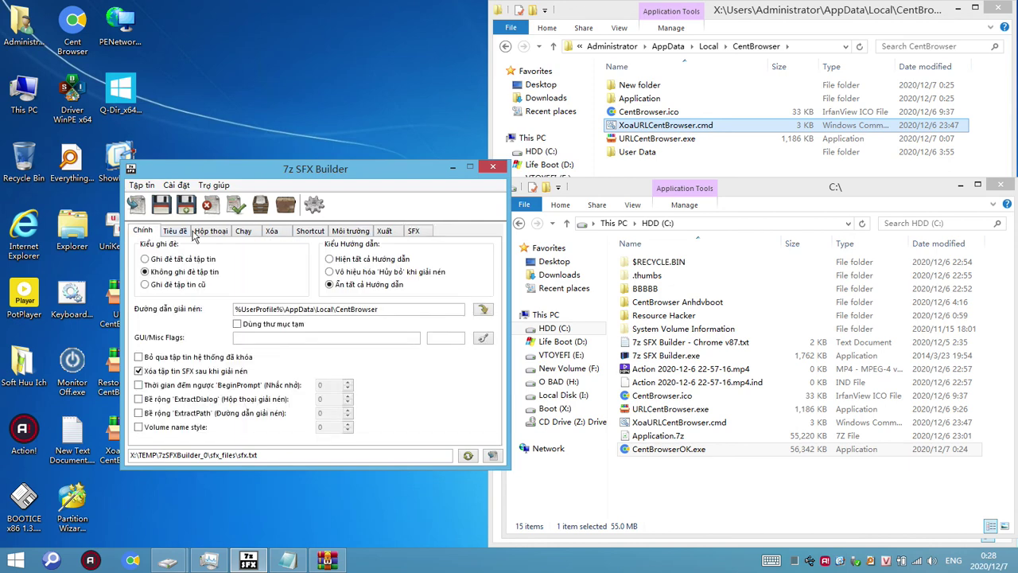
{"action": "left_click", "coordinate": [410, 233]}
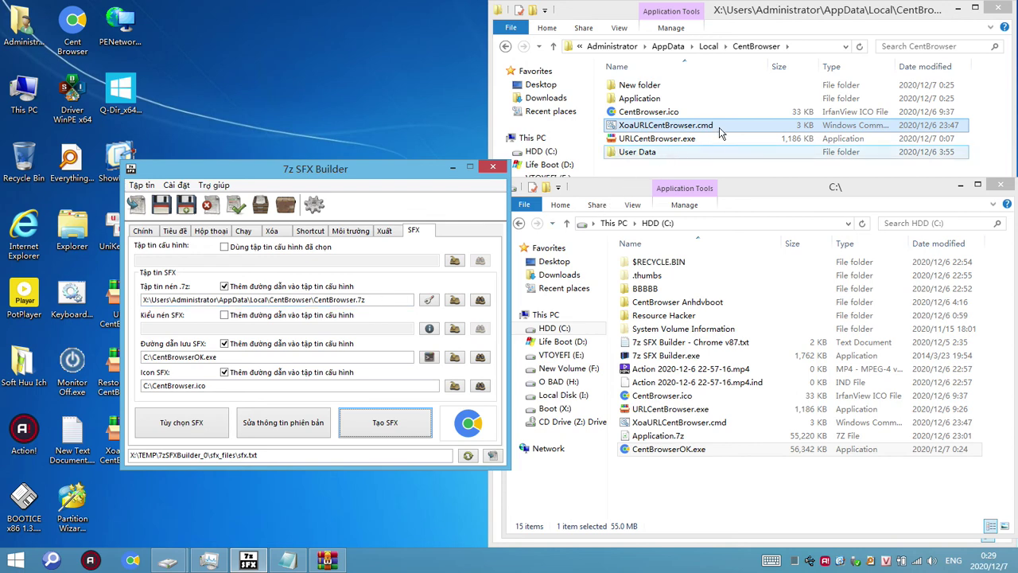
Step: Copy CentBrowser.7z from New folder into the parent CentBrowser folder
{"action": "double_click", "coordinate": [652, 86]}
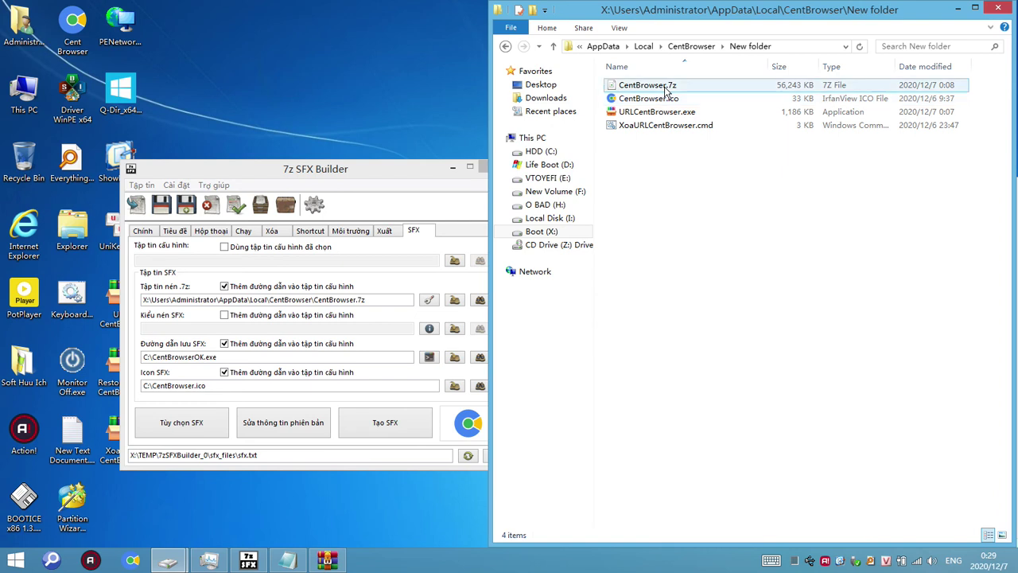
{"action": "left_click", "coordinate": [704, 47]}
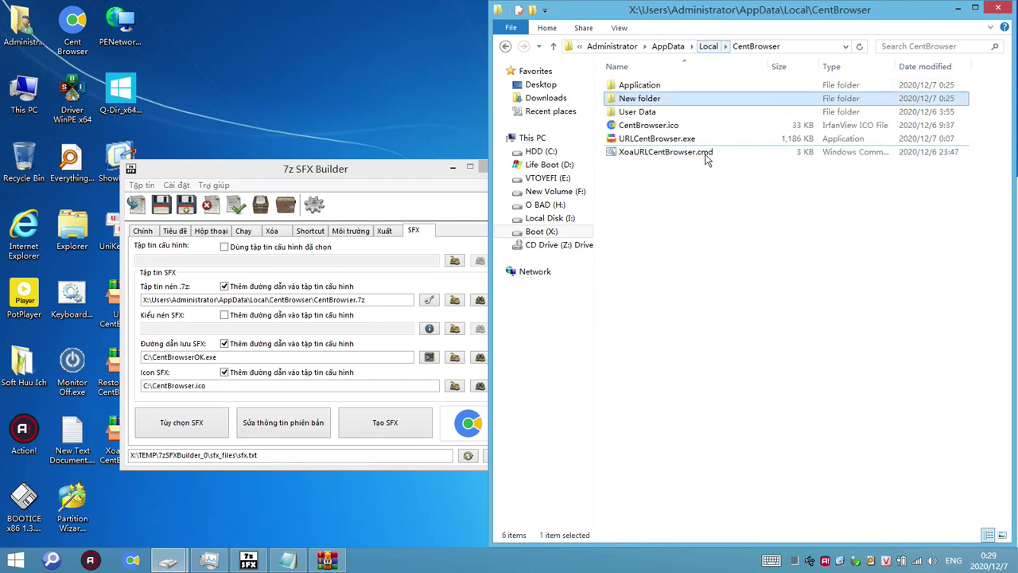
{"action": "key", "text": "ctrl+v"}
{"action": "key", "text": "Up"}
{"action": "key", "text": "Up"}
{"action": "key", "text": "Up"}
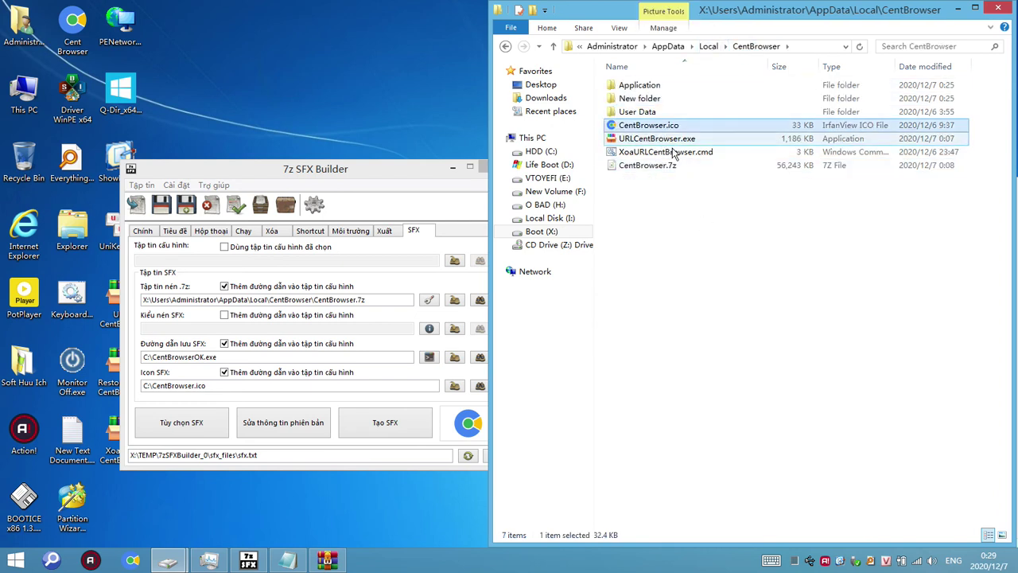
{"action": "key", "text": "shift+Down"}
{"action": "key", "text": "shift+Down"}
{"action": "left_click", "coordinate": [668, 175]}
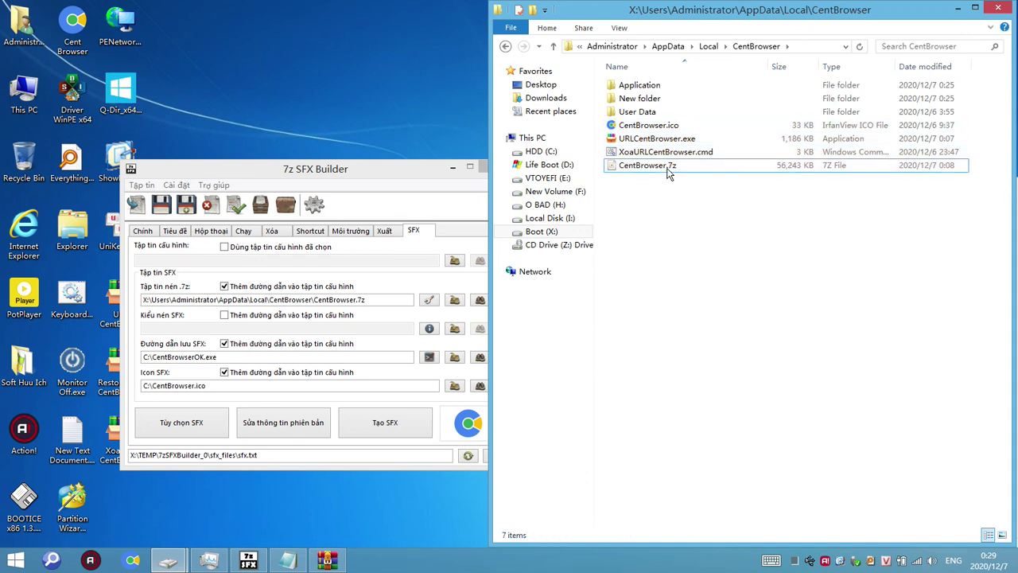
Step: Bring the C: window into view and build the SFX from CentBrowser.7z, overwriting C:\CentBrowserOK.exe
{"action": "left_click", "coordinate": [371, 173]}
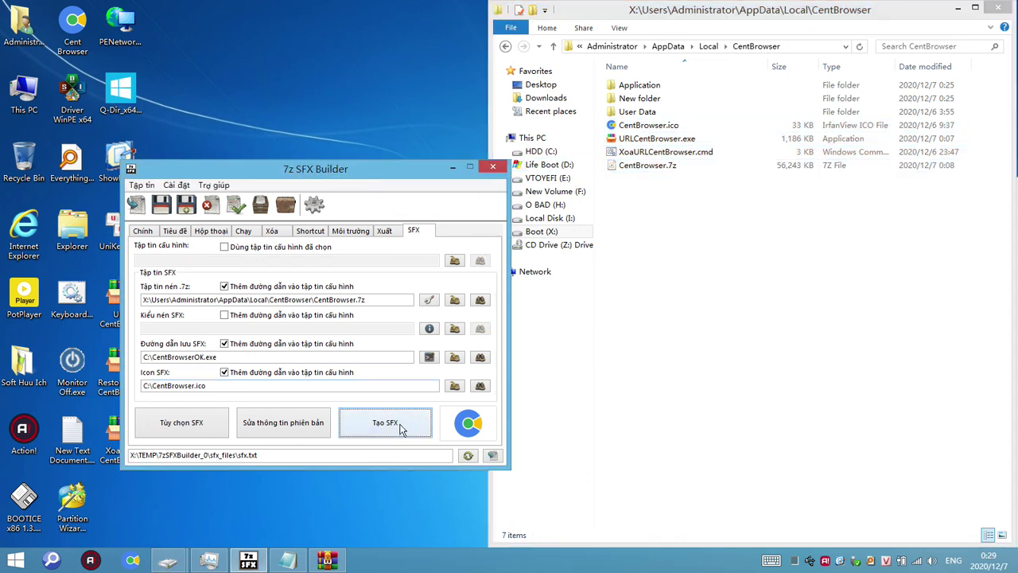
{"action": "mouse_move", "coordinate": [168, 560]}
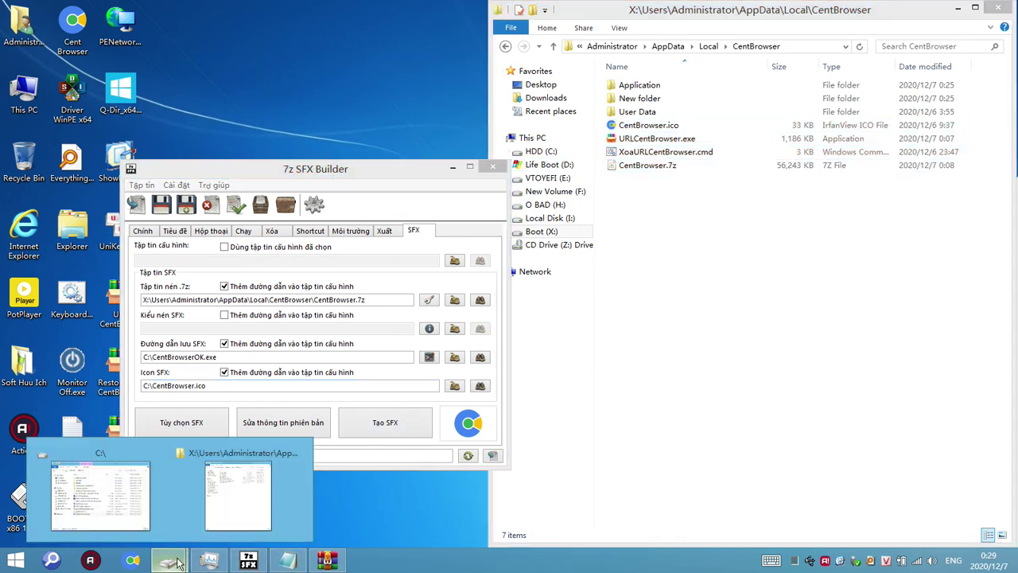
{"action": "left_click", "coordinate": [199, 502]}
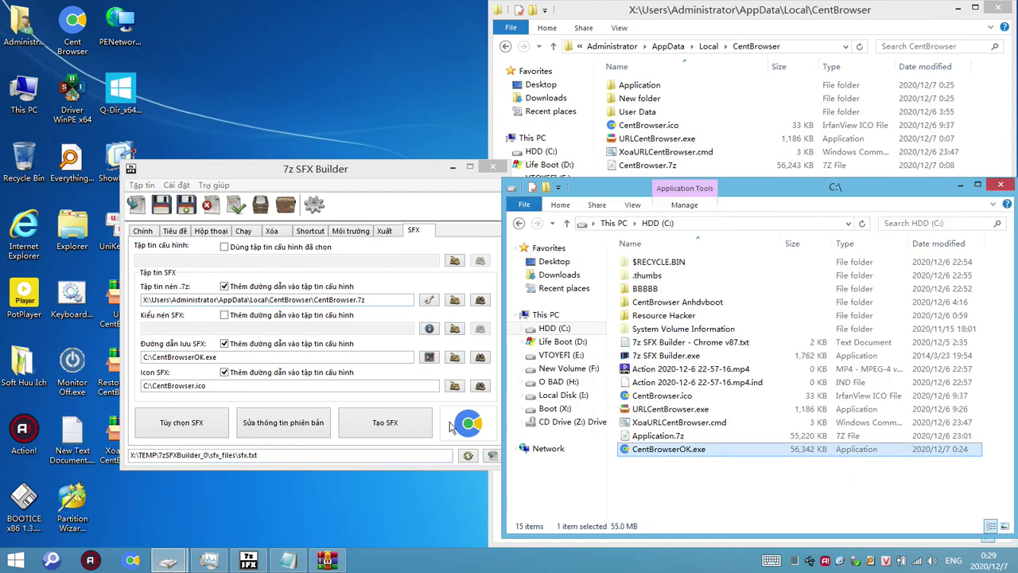
{"action": "left_click", "coordinate": [398, 428]}
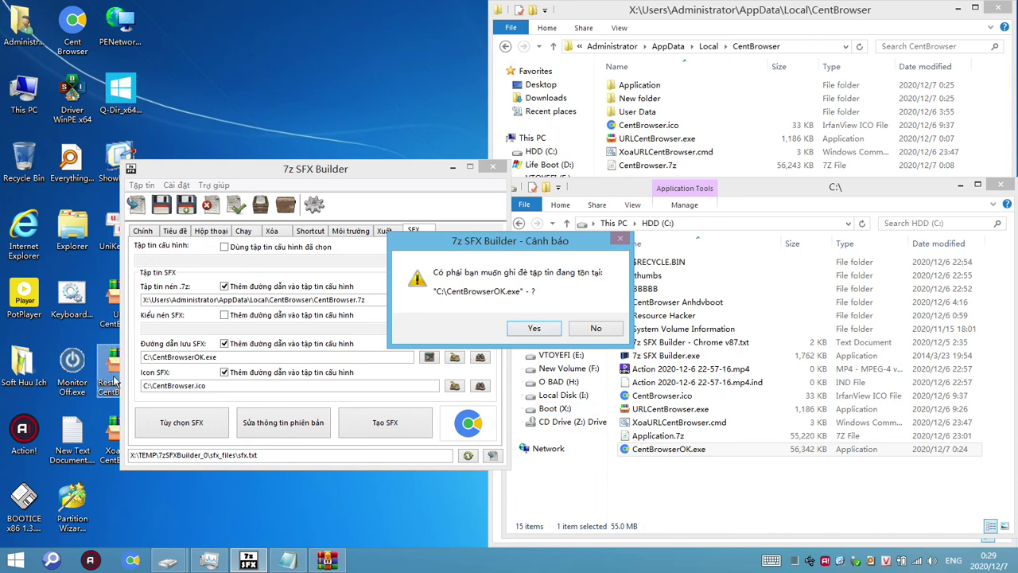
{"action": "left_click", "coordinate": [537, 329]}
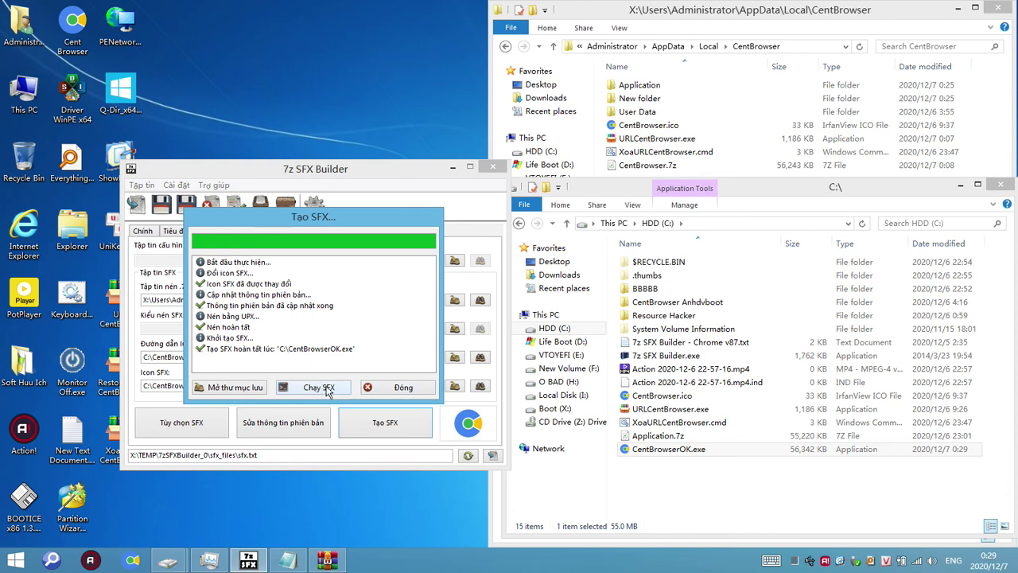
Step: Permanently delete the Cent Browser, URL, Restore URL and XoaURL CentBrowser desktop shortcuts, and unpin Cent Browser from the taskbar
{"action": "left_click", "coordinate": [111, 301]}
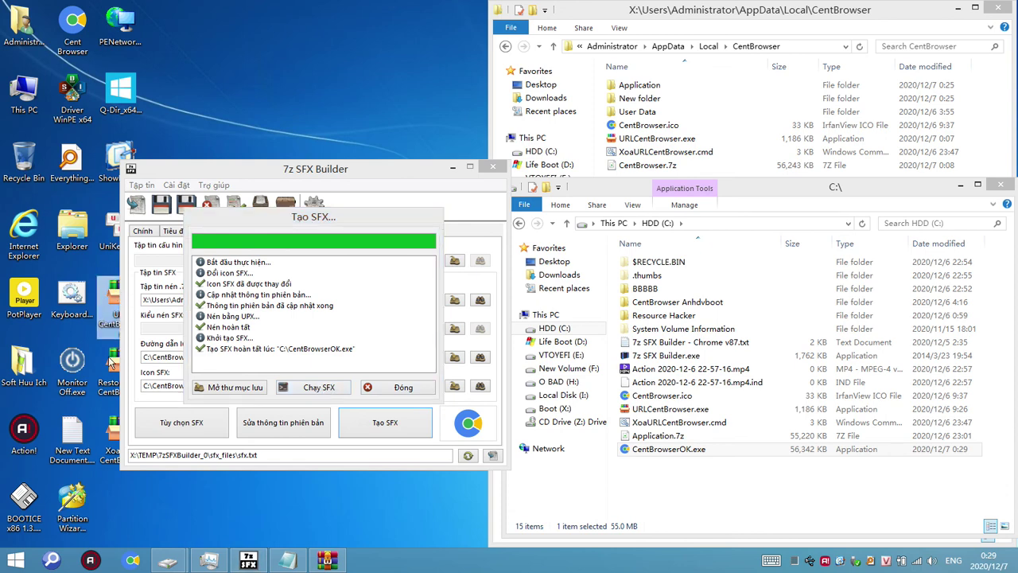
{"action": "left_click_drag", "start_coordinate": [110, 422], "coordinate": [23, 169]}
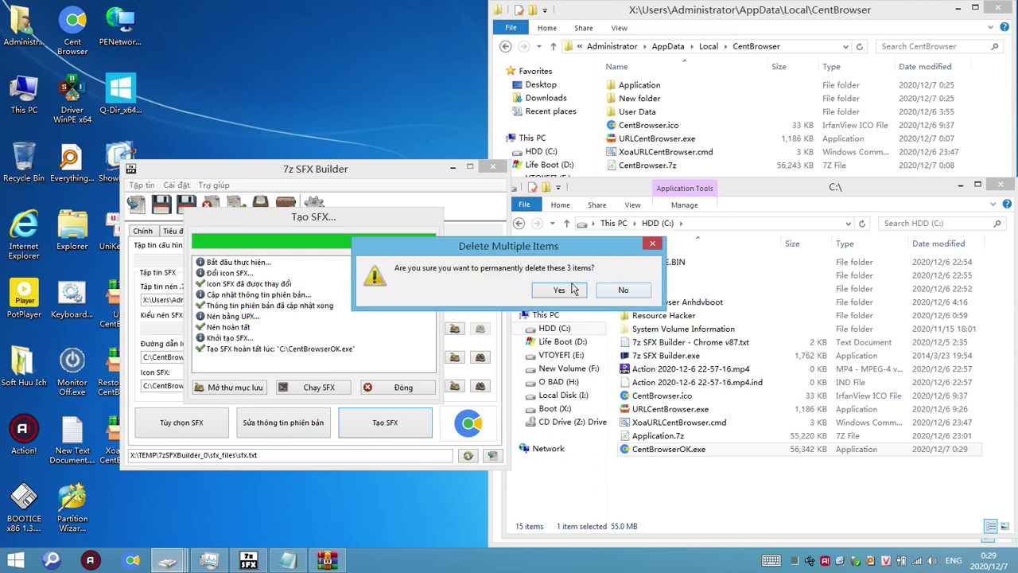
{"action": "left_click", "coordinate": [556, 288]}
{"action": "left_click_drag", "start_coordinate": [73, 32], "coordinate": [26, 171]}
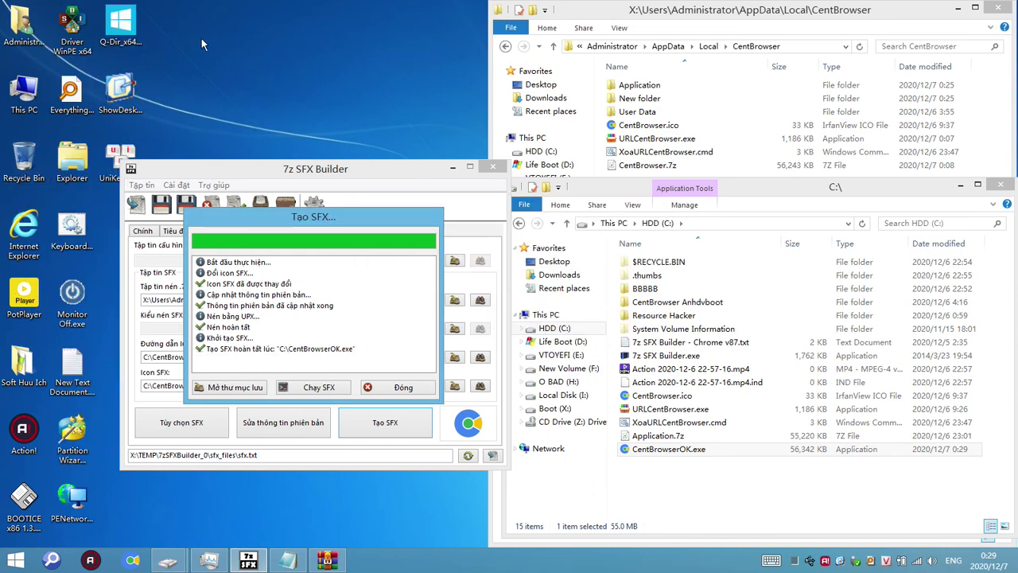
{"action": "right_click", "coordinate": [133, 563]}
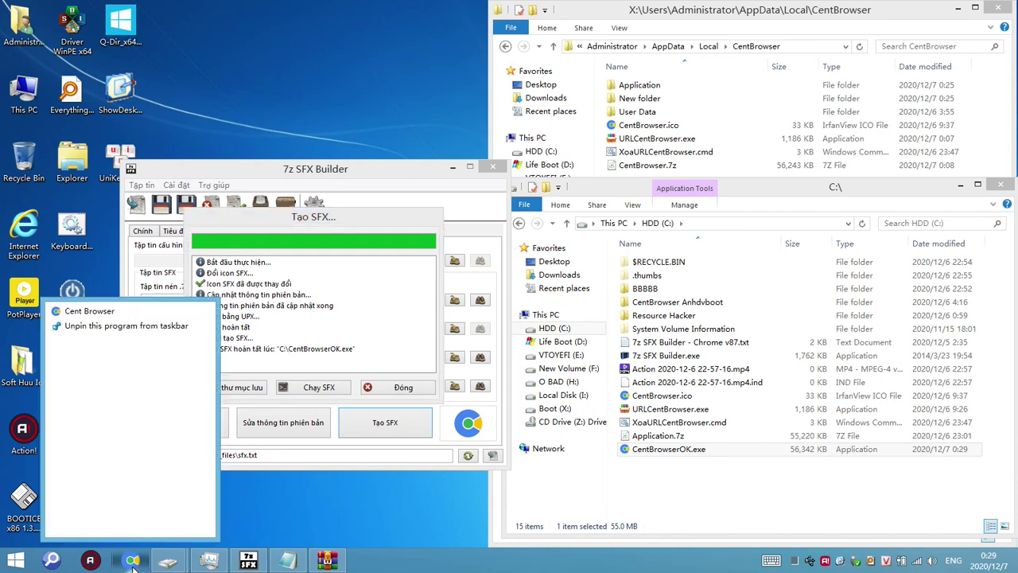
{"action": "left_click", "coordinate": [139, 529]}
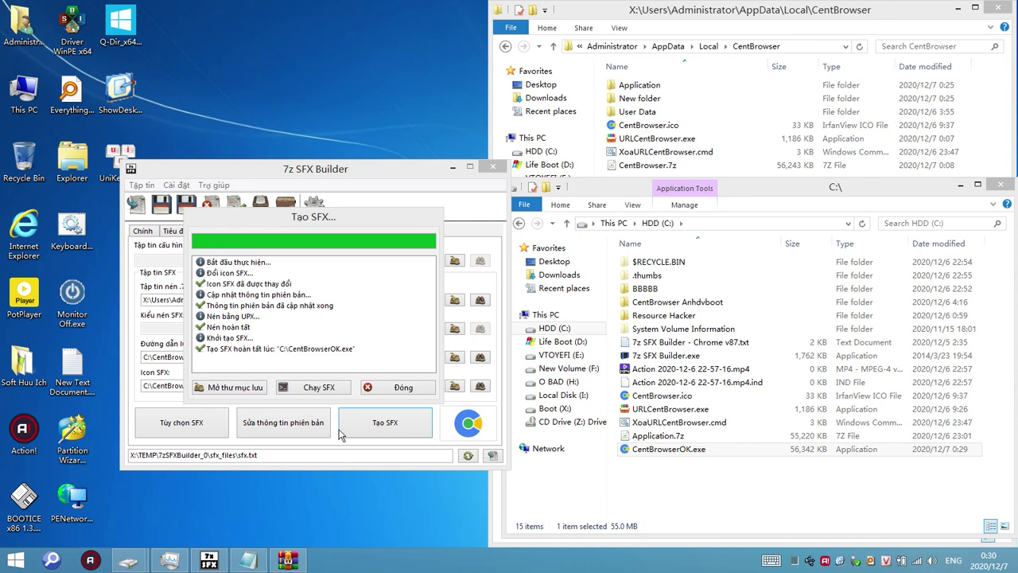
Step: Run the newly built SFX, check the launched Cent Browser and its main menu, and close the browser
{"action": "left_click", "coordinate": [337, 387]}
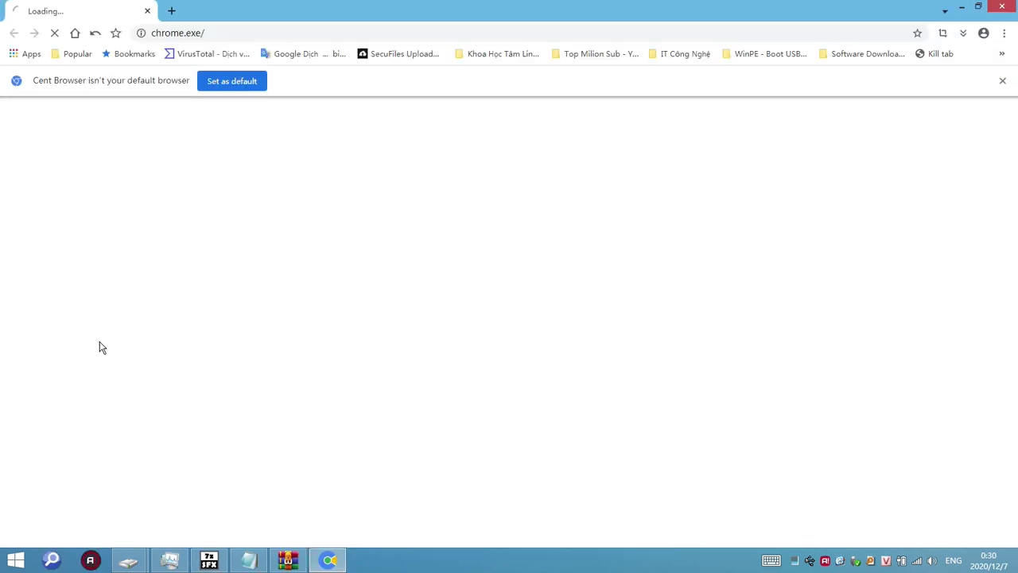
{"action": "left_click", "coordinate": [1005, 34]}
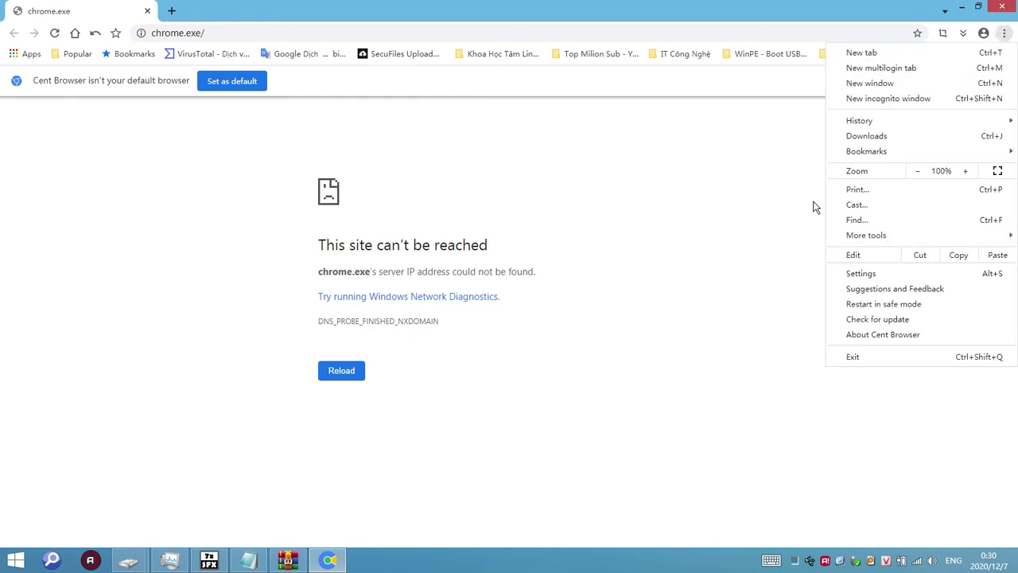
{"action": "left_click", "coordinate": [758, 132]}
{"action": "left_click", "coordinate": [1004, 6]}
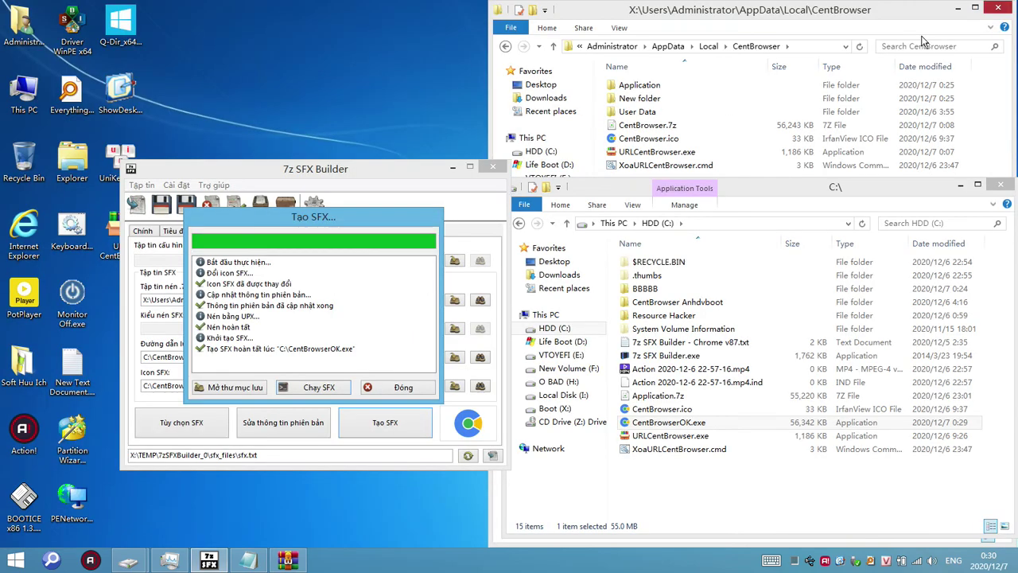
Step: Close the build report, minimize the builder, and inspect the CentBrowser desktop shortcuts, including the full name of URL CentBrowser
{"action": "left_click", "coordinate": [110, 239]}
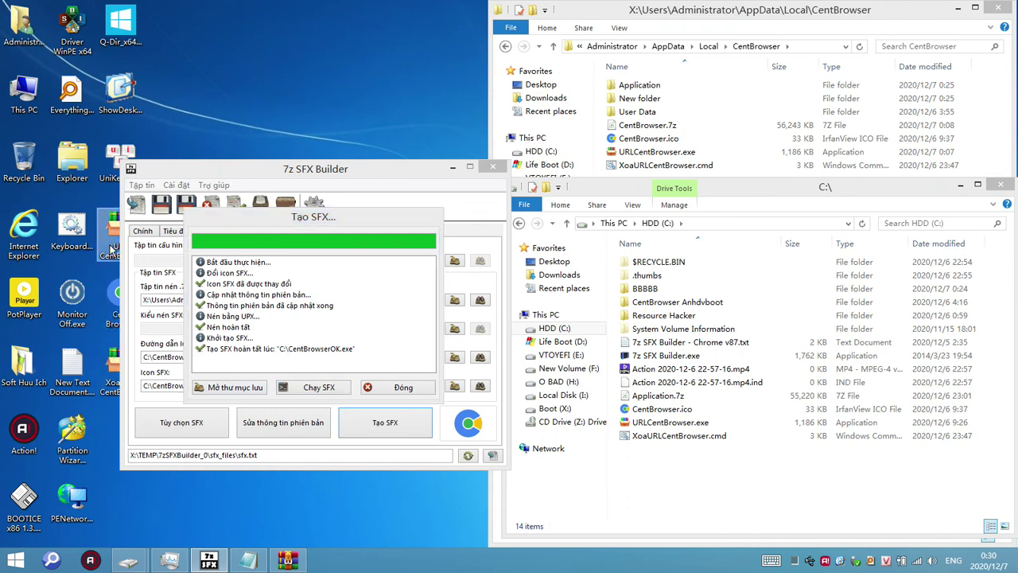
{"action": "left_click", "coordinate": [396, 386]}
{"action": "left_click", "coordinate": [451, 168]}
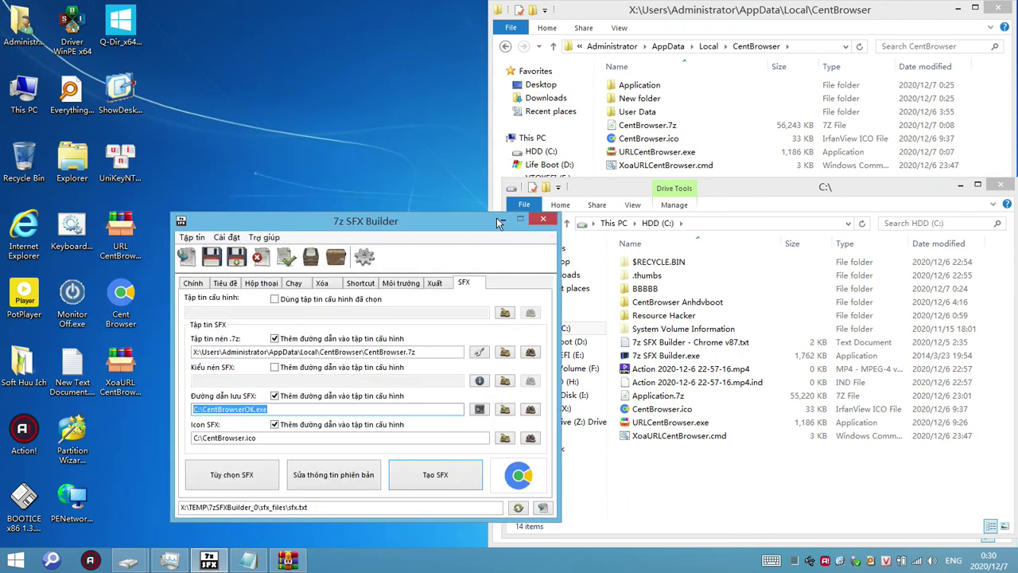
{"action": "left_click", "coordinate": [127, 253]}
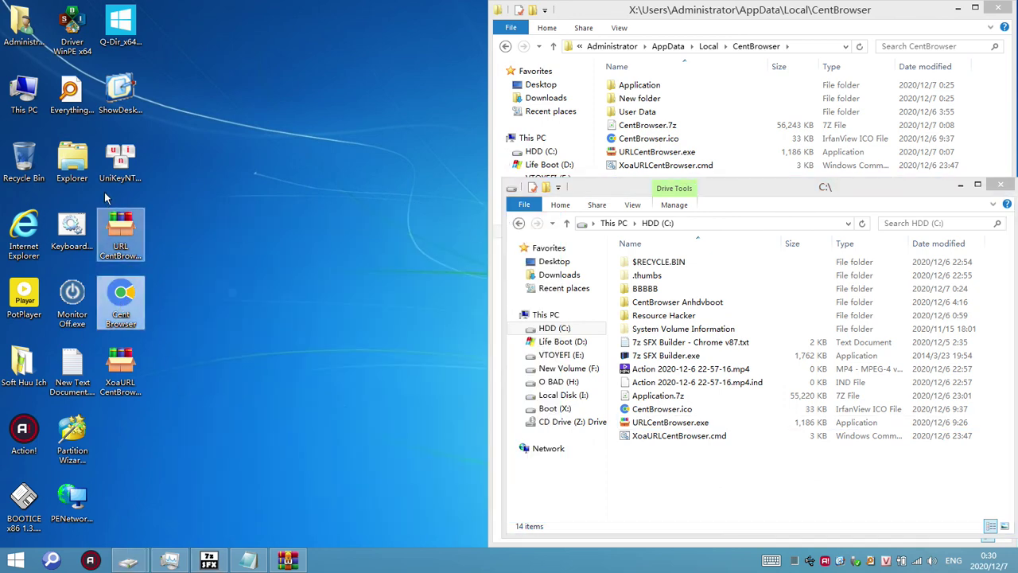
{"action": "left_click", "coordinate": [131, 372]}
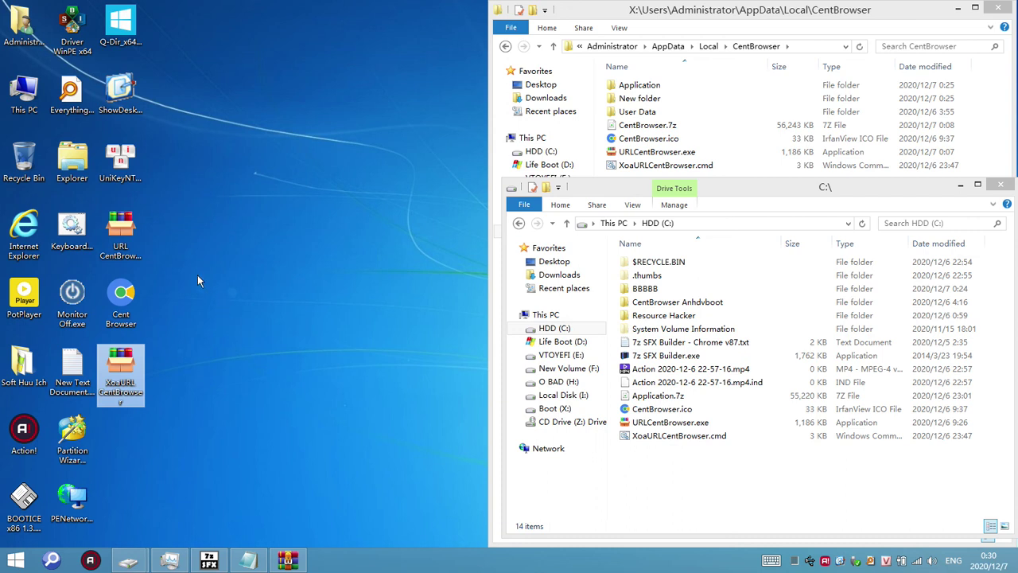
{"action": "left_click", "coordinate": [121, 238]}
{"action": "key", "text": "F2"}
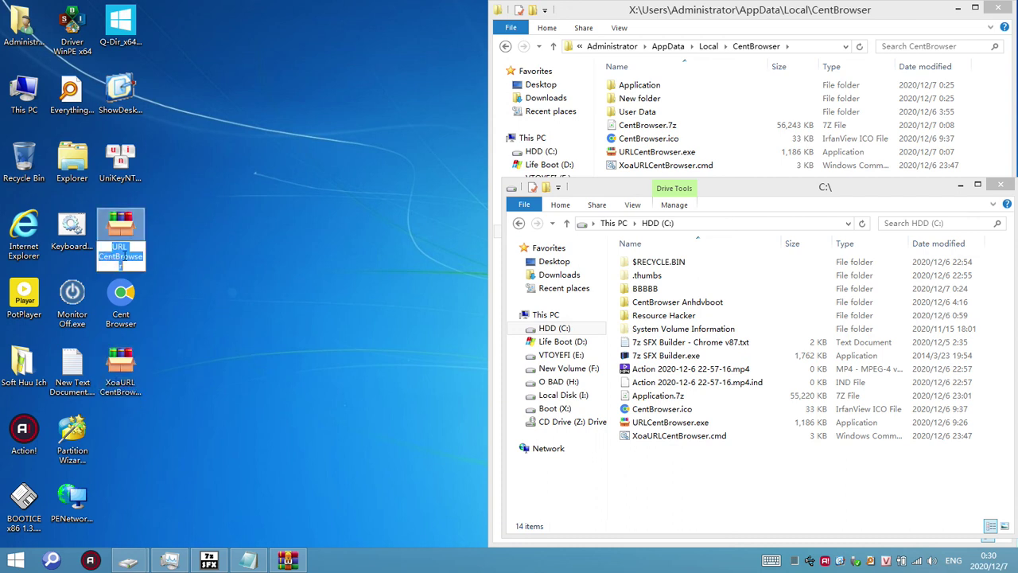
{"action": "key", "text": "Return"}
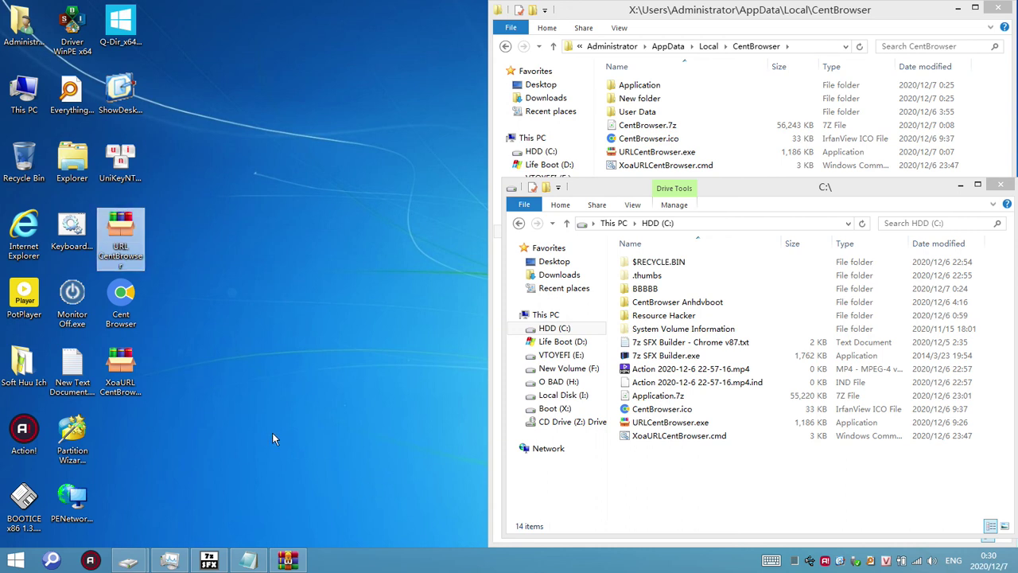
Step: Check the C: folder for CentBrowserOK.exe, and return to the builder to review the self-delete option in the main settings
{"action": "left_click", "coordinate": [697, 409]}
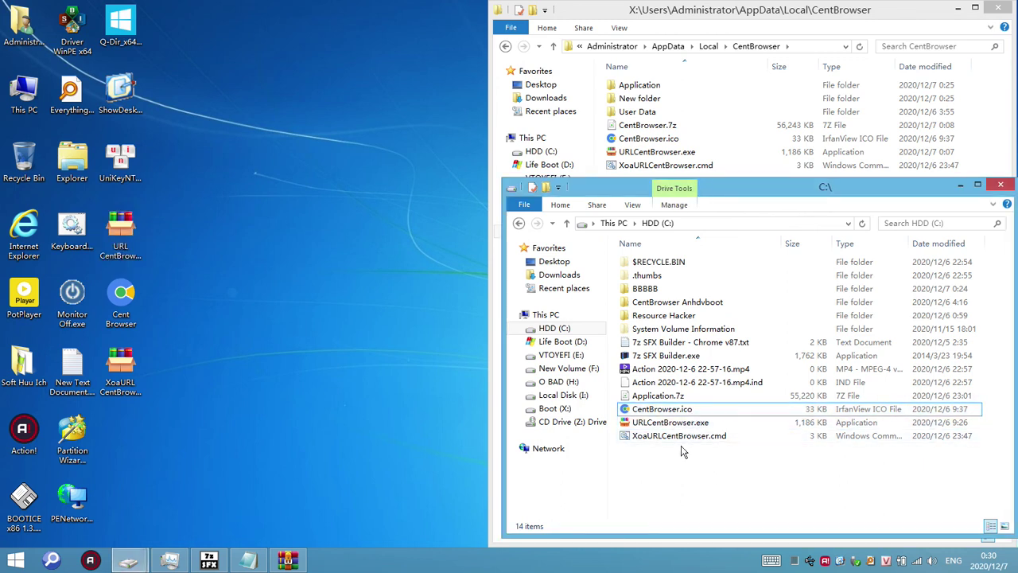
{"action": "left_click", "coordinate": [704, 491]}
{"action": "left_click", "coordinate": [287, 560]}
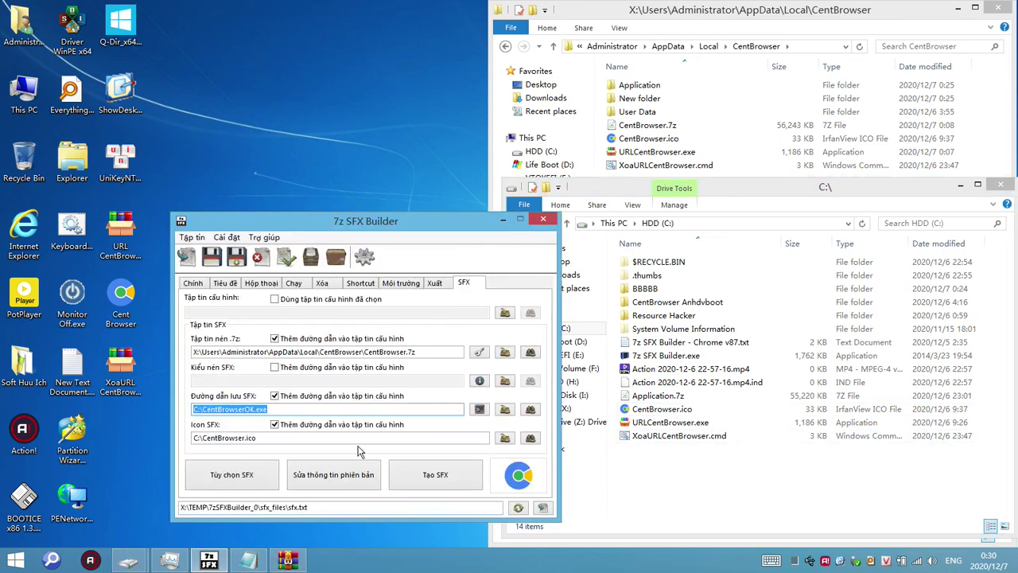
{"action": "left_click", "coordinate": [196, 286]}
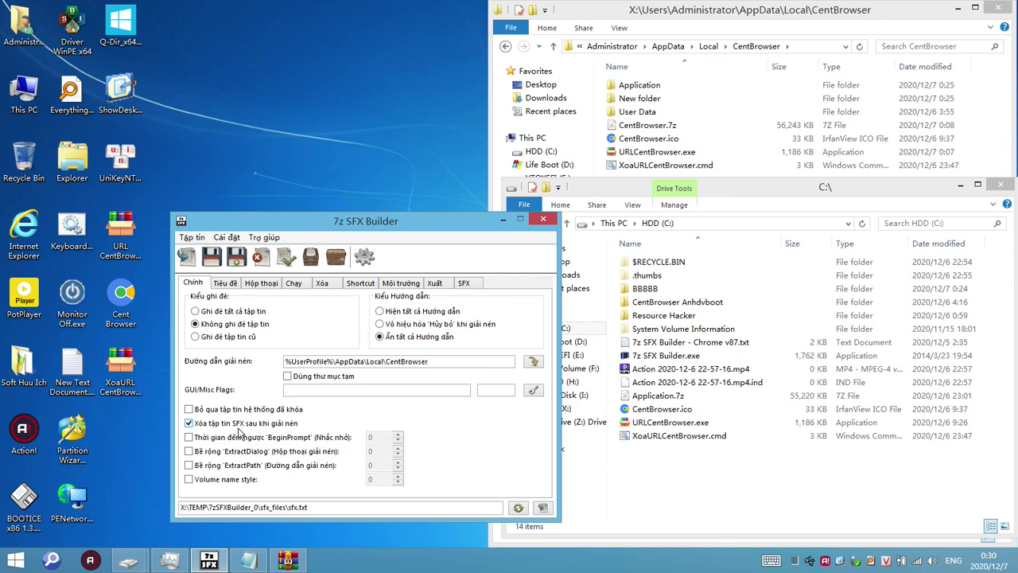
Step: Turn off deleting the SFX file after extraction, and build C:\CentBrowserOK.exe with the current archive and icon
{"action": "left_click", "coordinate": [189, 424]}
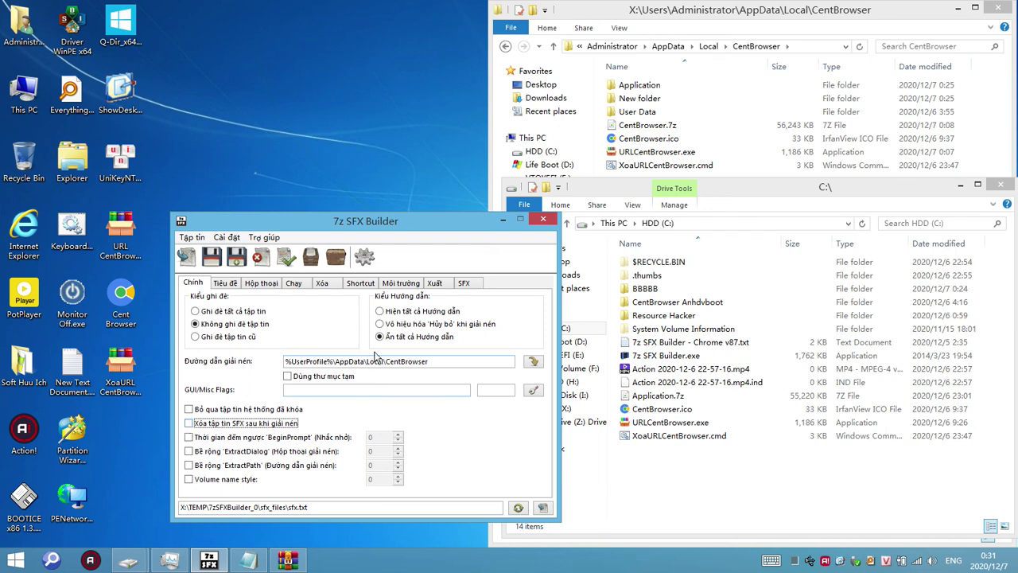
{"action": "left_click", "coordinate": [449, 361]}
{"action": "left_click", "coordinate": [189, 423]}
{"action": "left_click_drag", "start_coordinate": [311, 225], "coordinate": [367, 217]}
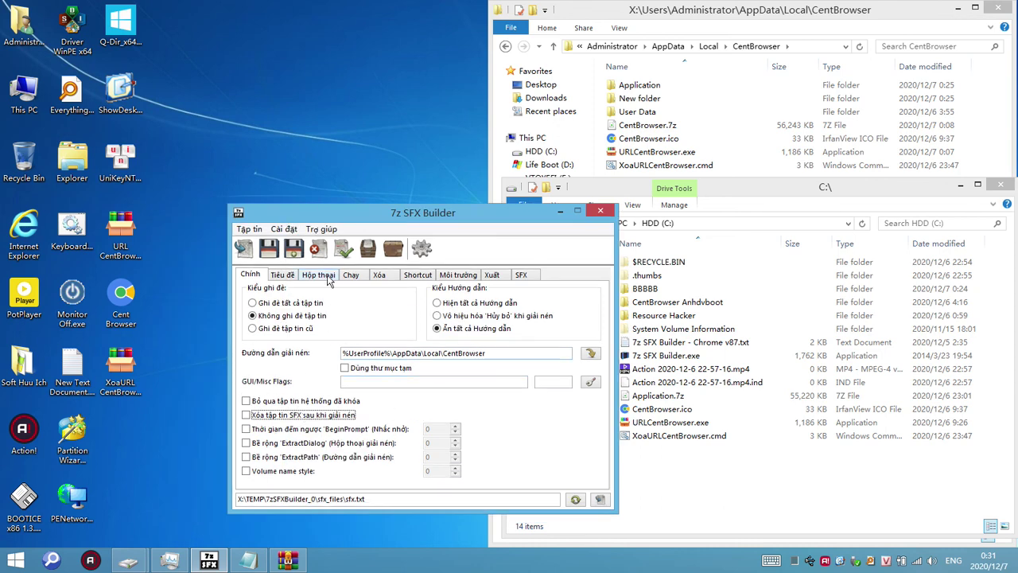
{"action": "left_click", "coordinate": [515, 275]}
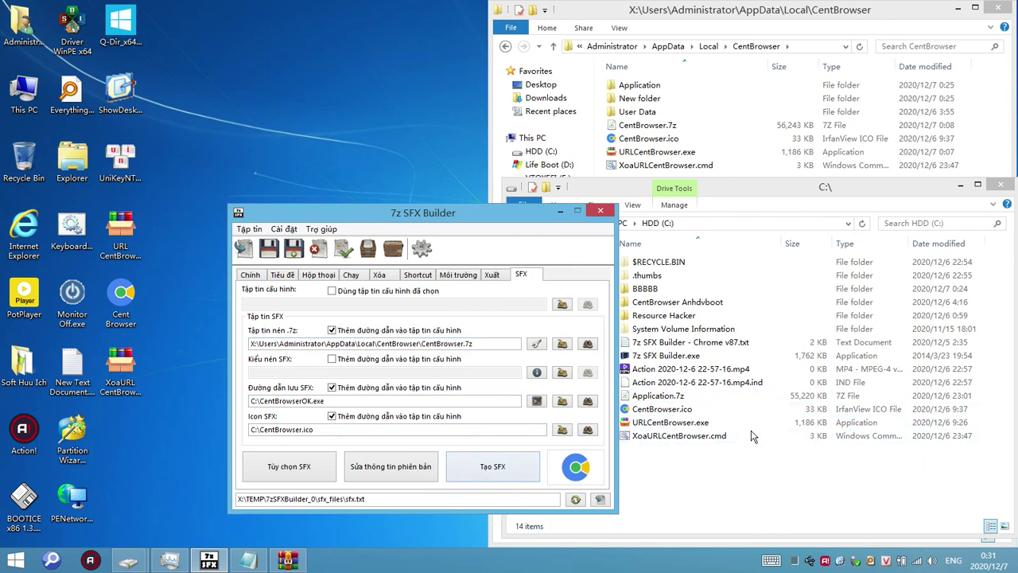
{"action": "left_click", "coordinate": [491, 469]}
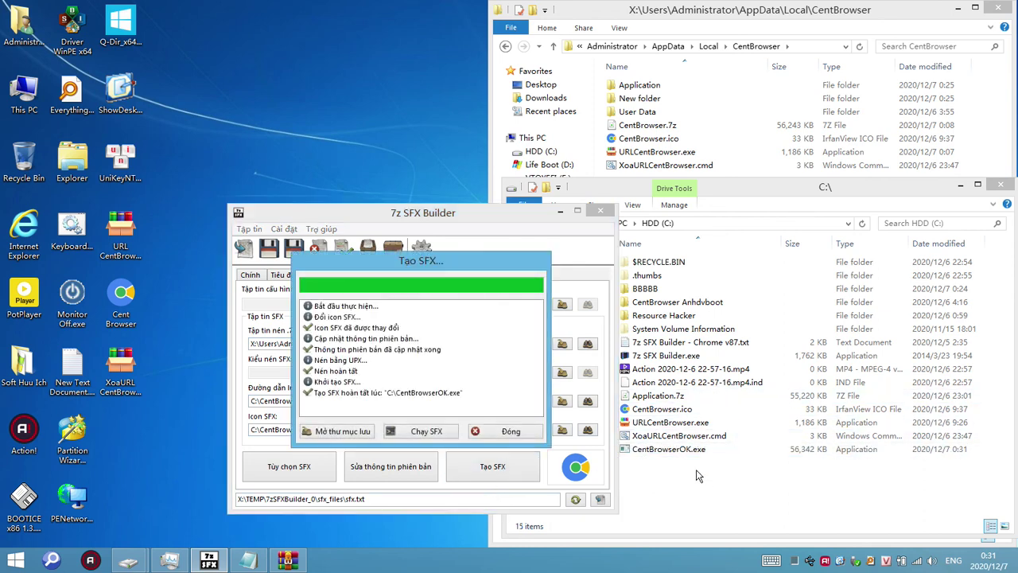
Step: Select the newly built CentBrowserOK.exe, close the build report, and permanently delete the three CentBrowser shortcuts from the desktop
{"action": "left_click", "coordinate": [695, 451]}
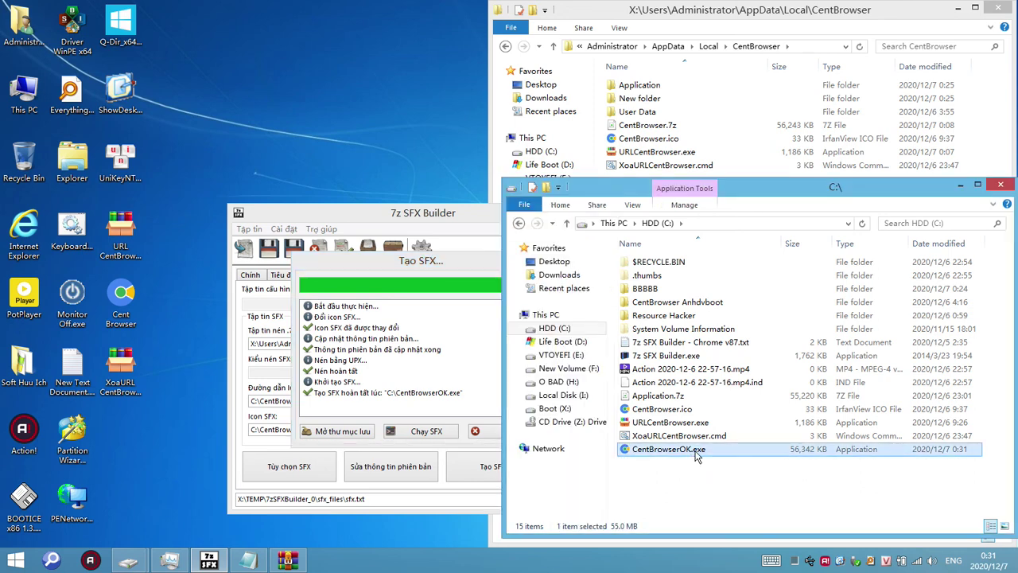
{"action": "left_click", "coordinate": [469, 455]}
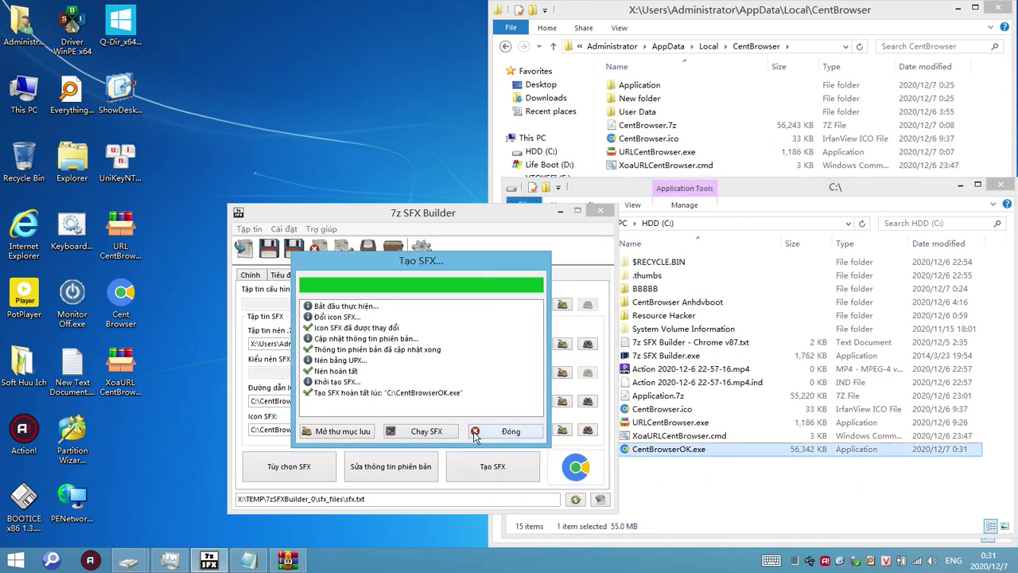
{"action": "key", "text": "Escape"}
{"action": "left_click_drag", "start_coordinate": [167, 412], "coordinate": [26, 159]}
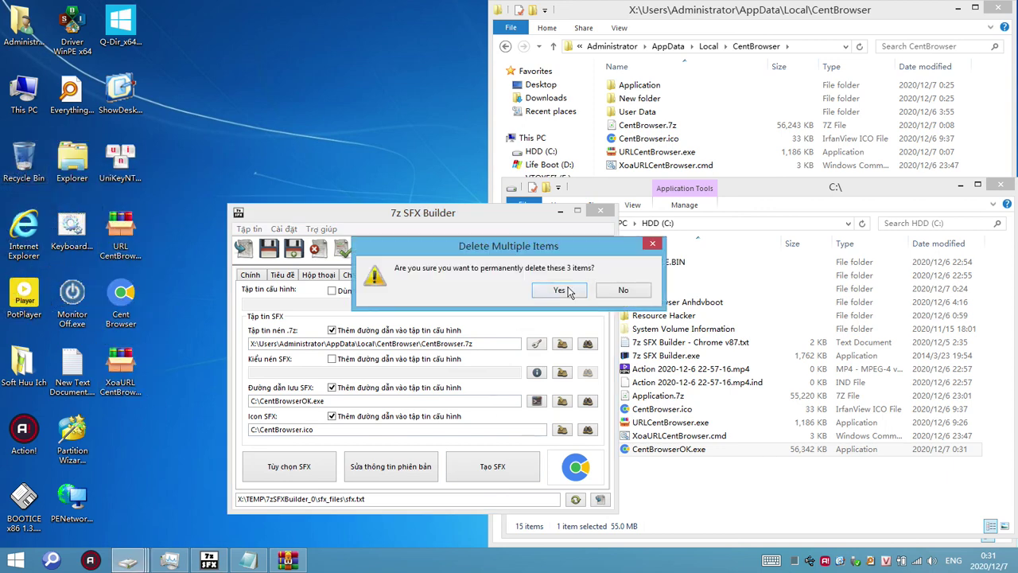
{"action": "key", "text": "Return"}
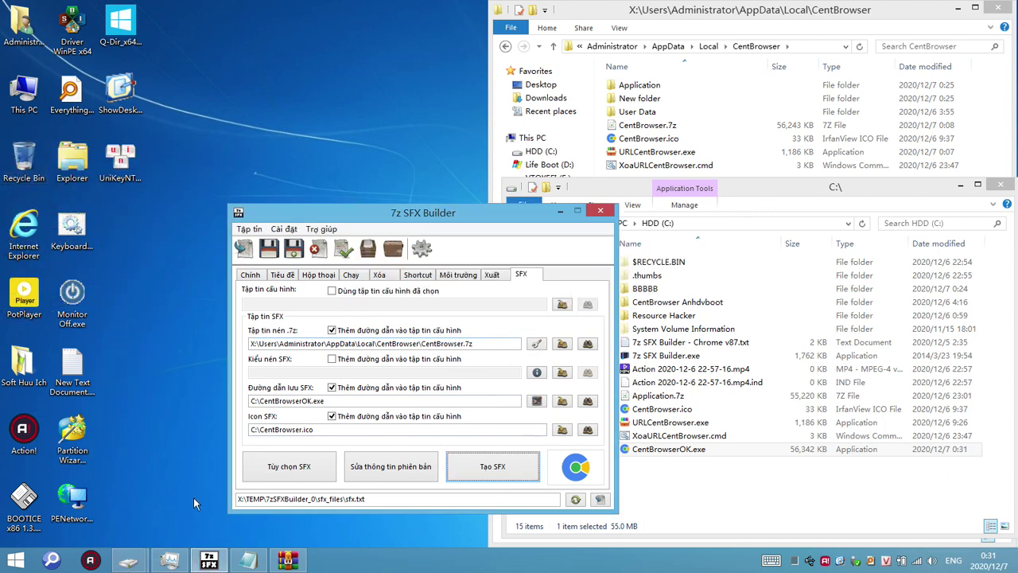
Step: Bring the AppData\Local\CentBrowser folder to the front and locate the CentBrowser.7z source archive
{"action": "left_click", "coordinate": [128, 561]}
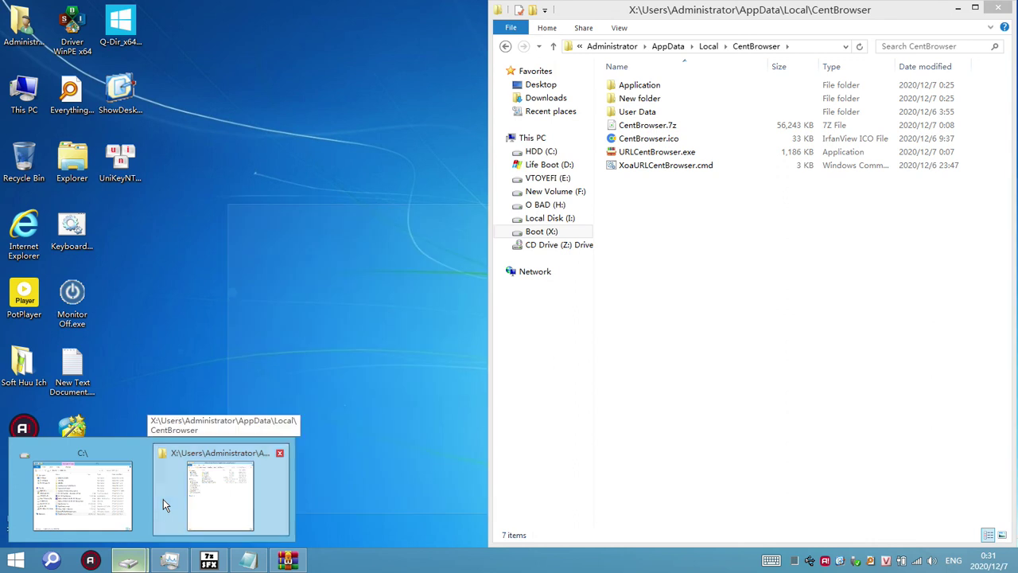
{"action": "left_click", "coordinate": [163, 499]}
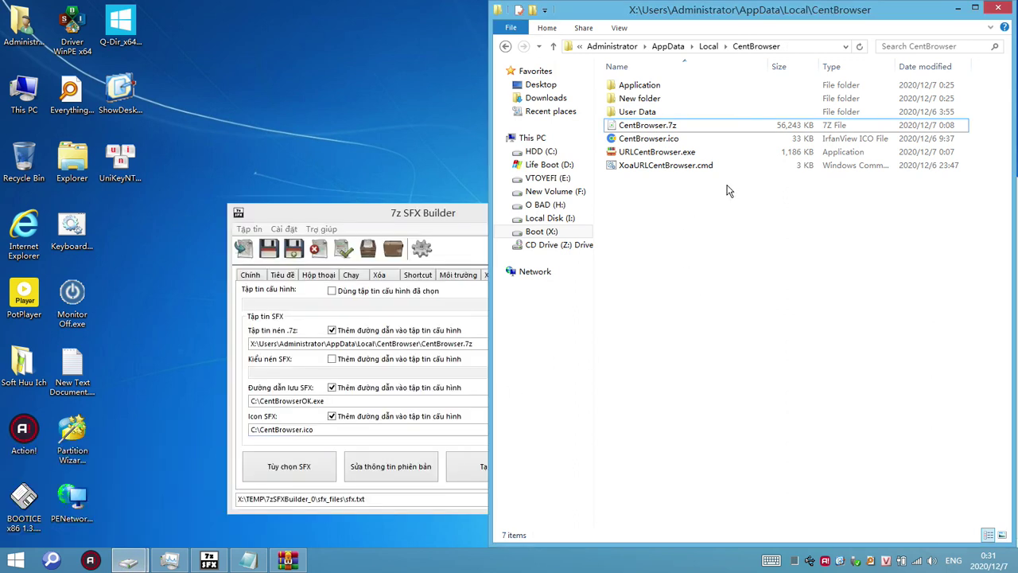
{"action": "left_click", "coordinate": [667, 127]}
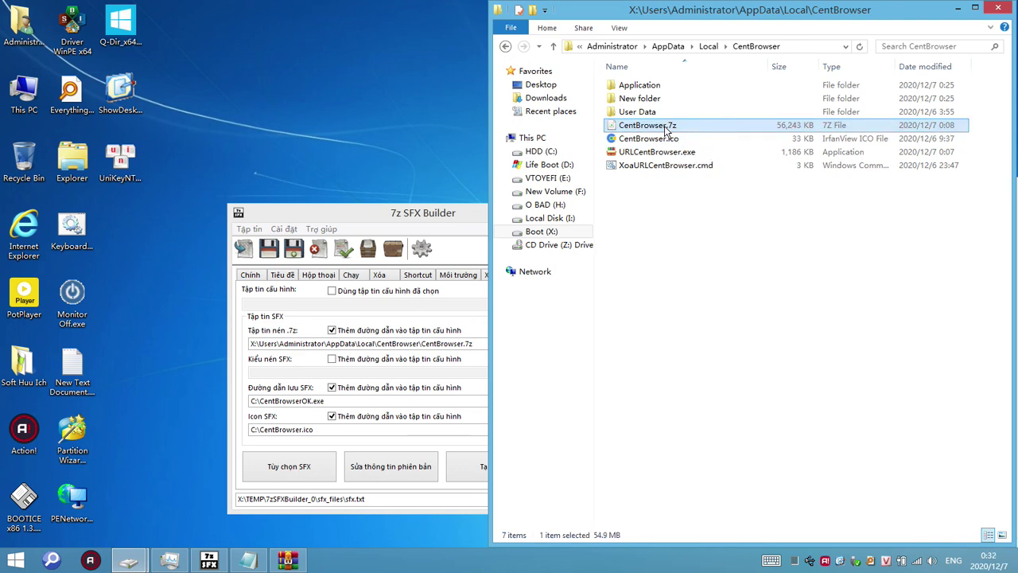
{"action": "left_click", "coordinate": [129, 561]}
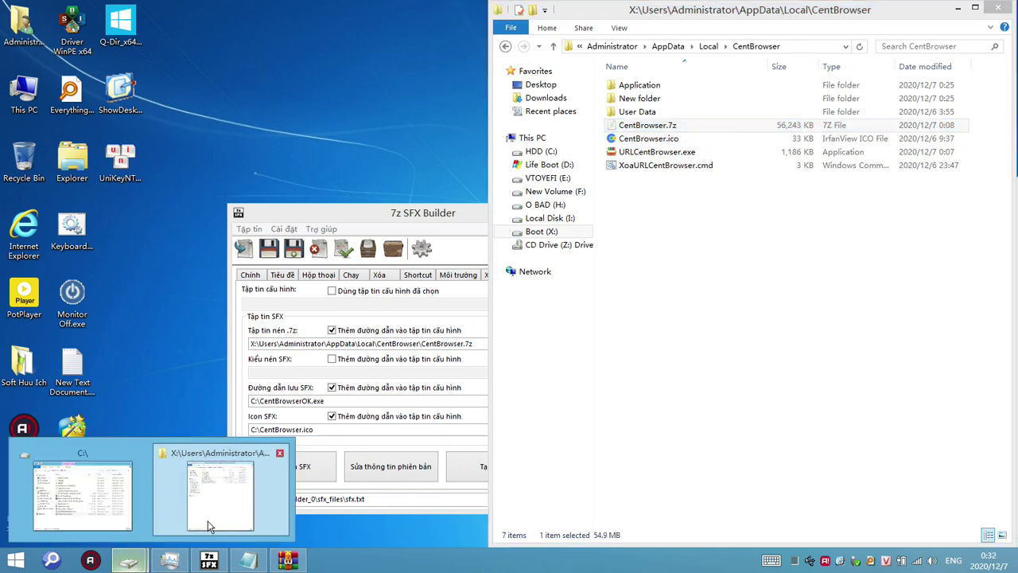
{"action": "left_click", "coordinate": [681, 293]}
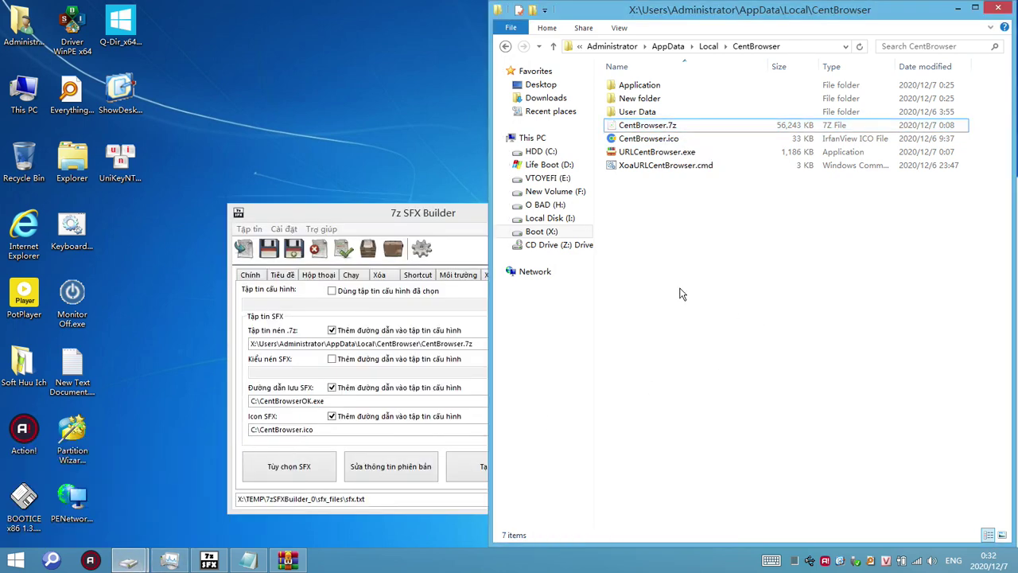
Step: Open CentBrowserOK.exe from C:\ in WinRAR, widen the name column to inspect its contents, and minimize the archive window
{"action": "left_click", "coordinate": [129, 560]}
{"action": "left_click", "coordinate": [79, 489]}
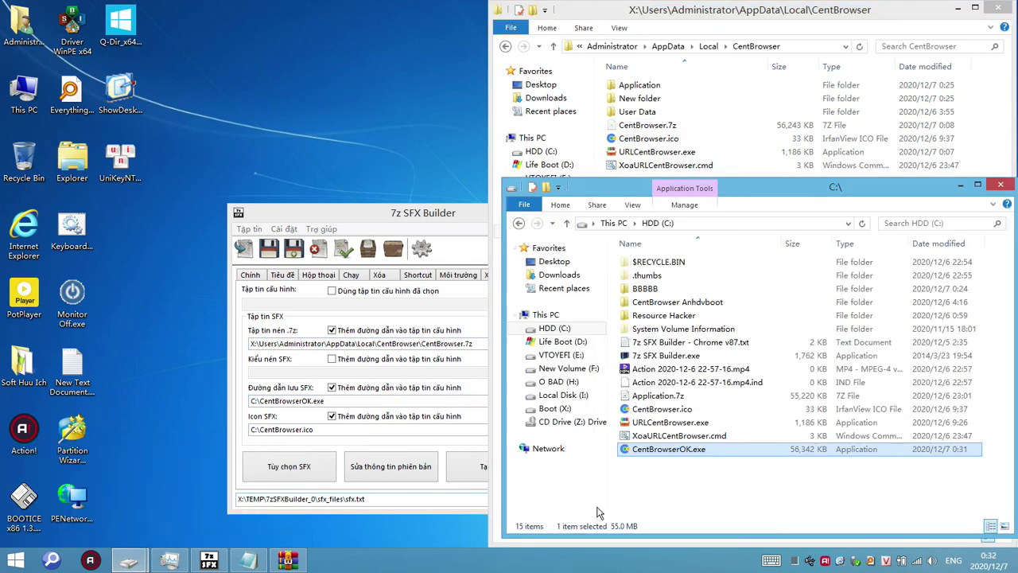
{"action": "right_click", "coordinate": [700, 453]}
{"action": "left_click", "coordinate": [720, 239]}
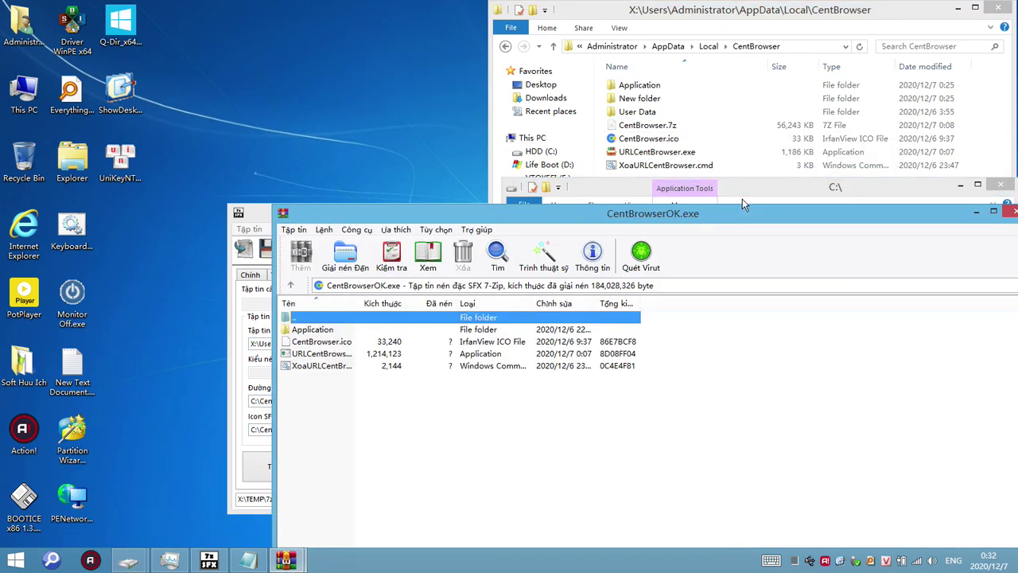
{"action": "left_click_drag", "start_coordinate": [356, 303], "coordinate": [467, 329]}
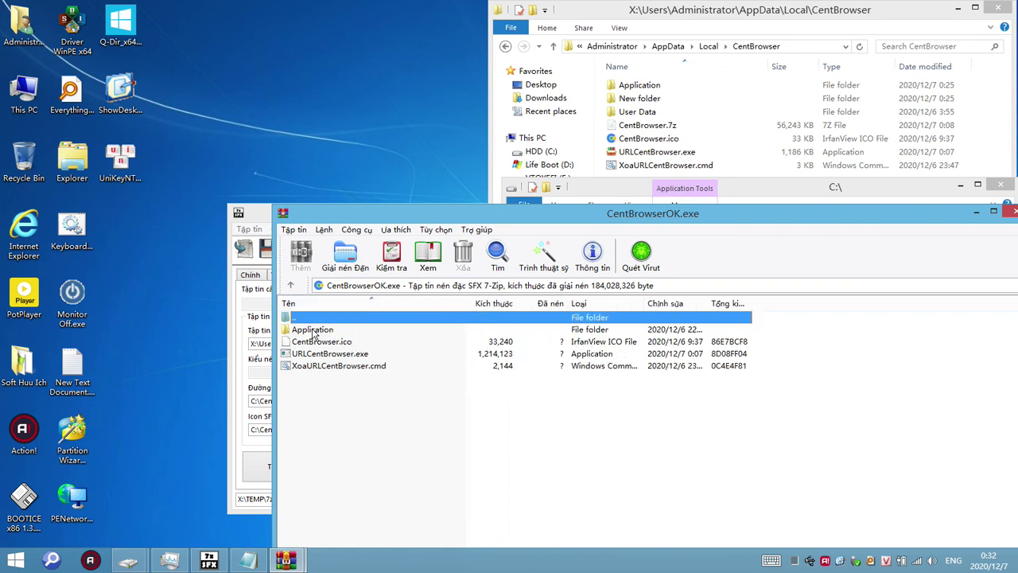
{"action": "left_click", "coordinate": [313, 331]}
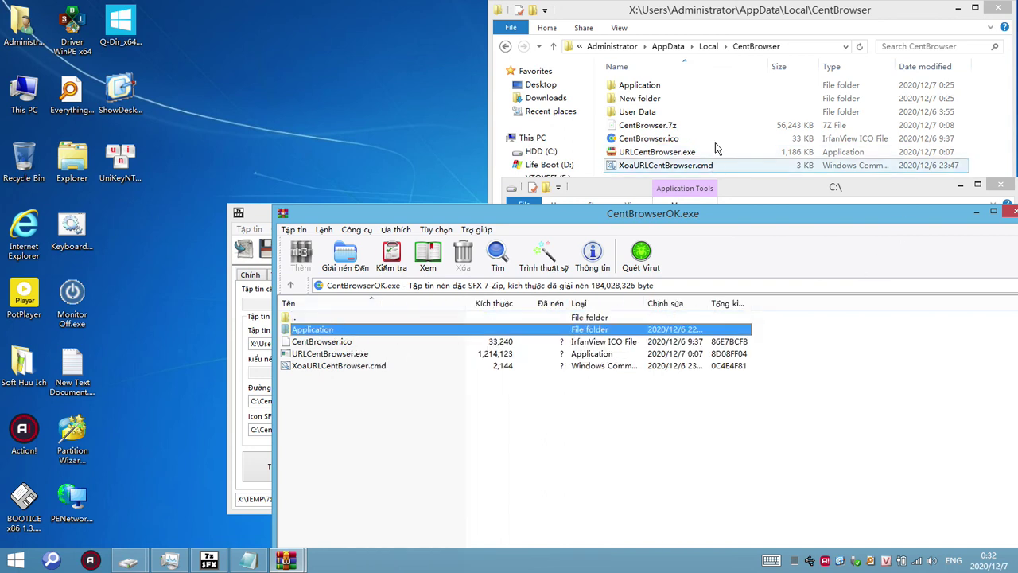
{"action": "left_click", "coordinate": [976, 211]}
Step: Open CentBrowser.7z from the CentBrowser folder in WinRAR, inspect its contents with full file names, and close it
{"action": "left_click", "coordinate": [660, 138]}
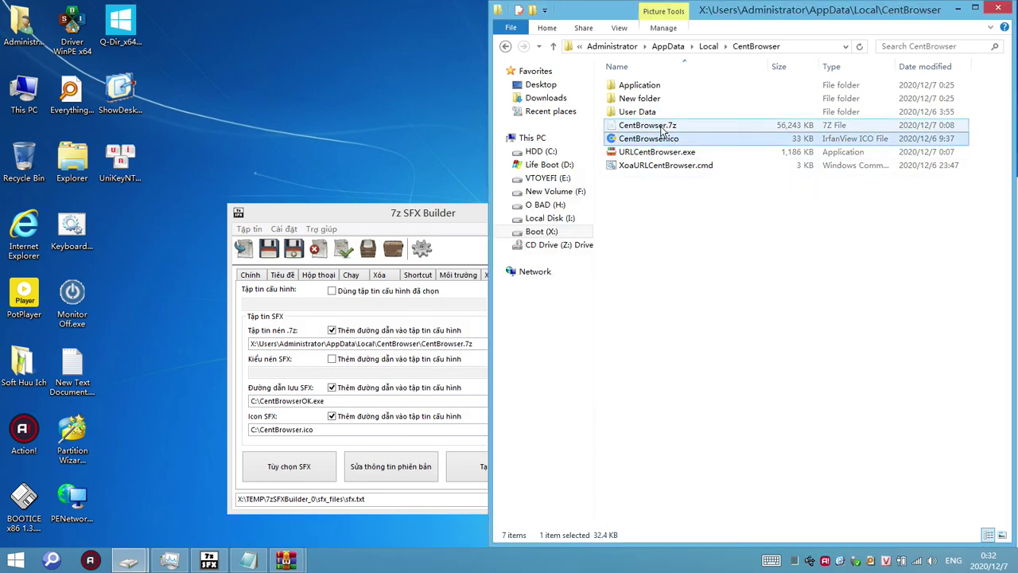
{"action": "left_click", "coordinate": [663, 127]}
{"action": "right_click", "coordinate": [668, 125]}
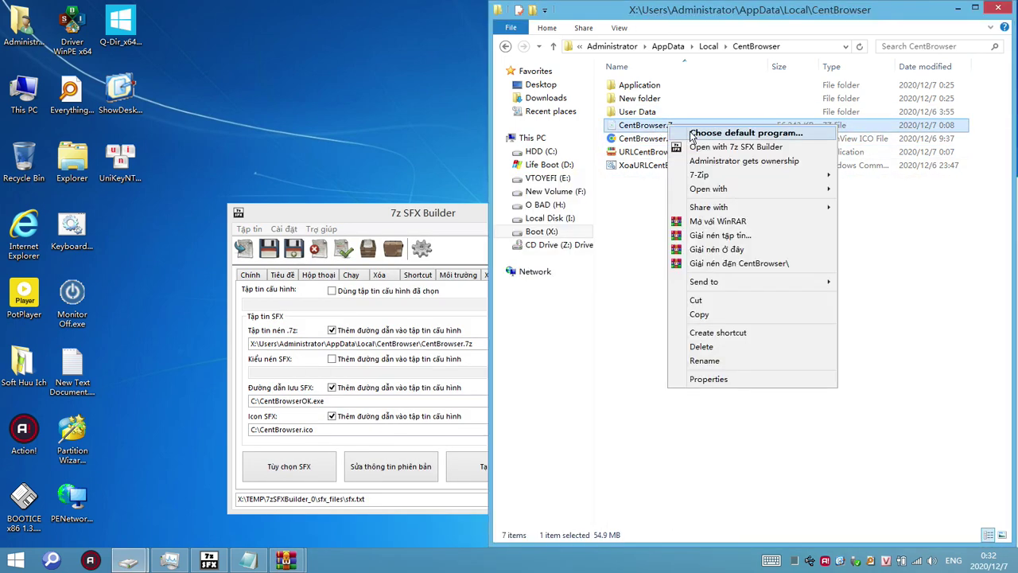
{"action": "left_click", "coordinate": [718, 221]}
{"action": "left_click_drag", "start_coordinate": [361, 304], "coordinate": [427, 320]}
{"action": "left_click", "coordinate": [1012, 213]}
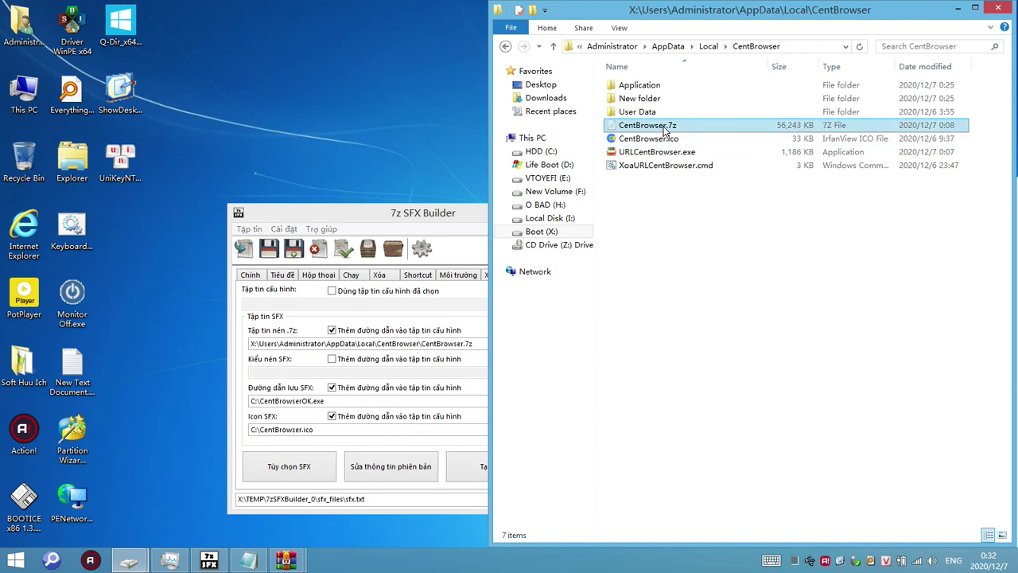
Step: Move CentBrowser.7z from the AppData\Local\CentBrowser folder to C:\
{"action": "left_click", "coordinate": [129, 561]}
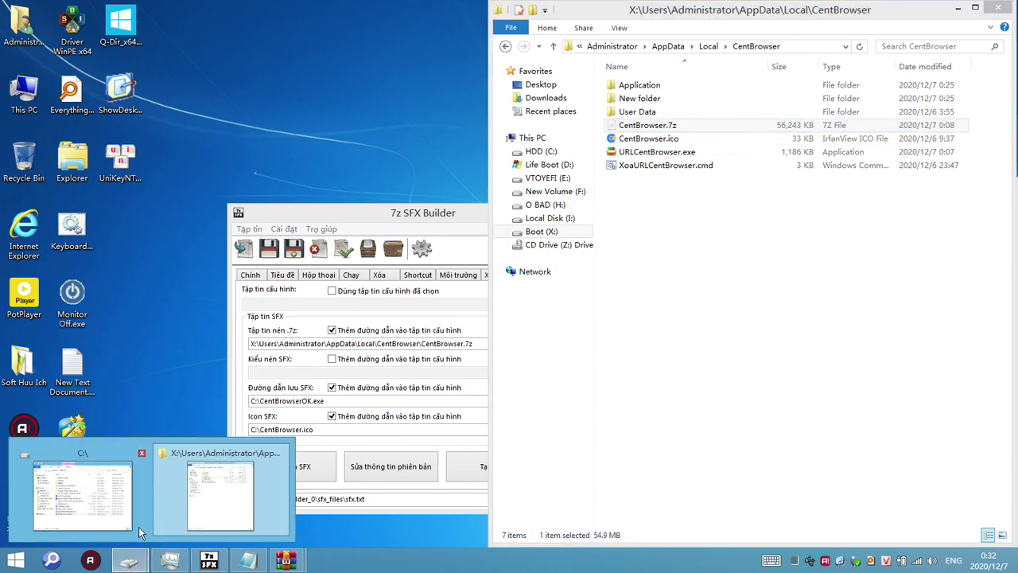
{"action": "left_click", "coordinate": [139, 531]}
{"action": "key", "text": "ctrl+v"}
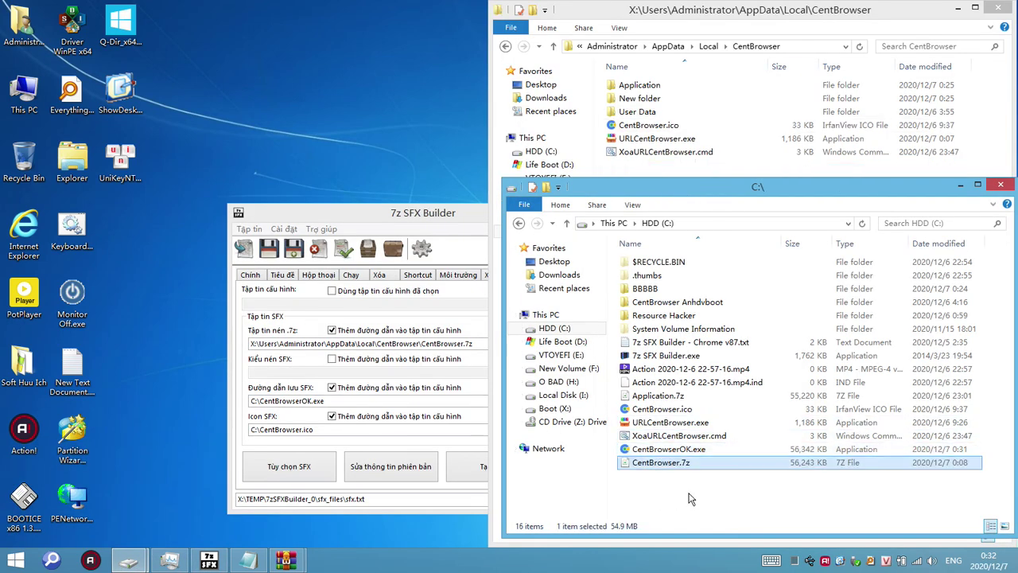
Step: Try to delete the whole CentBrowser folder from AppData\Local, and go up to the AppData folder
{"action": "left_click", "coordinate": [686, 175]}
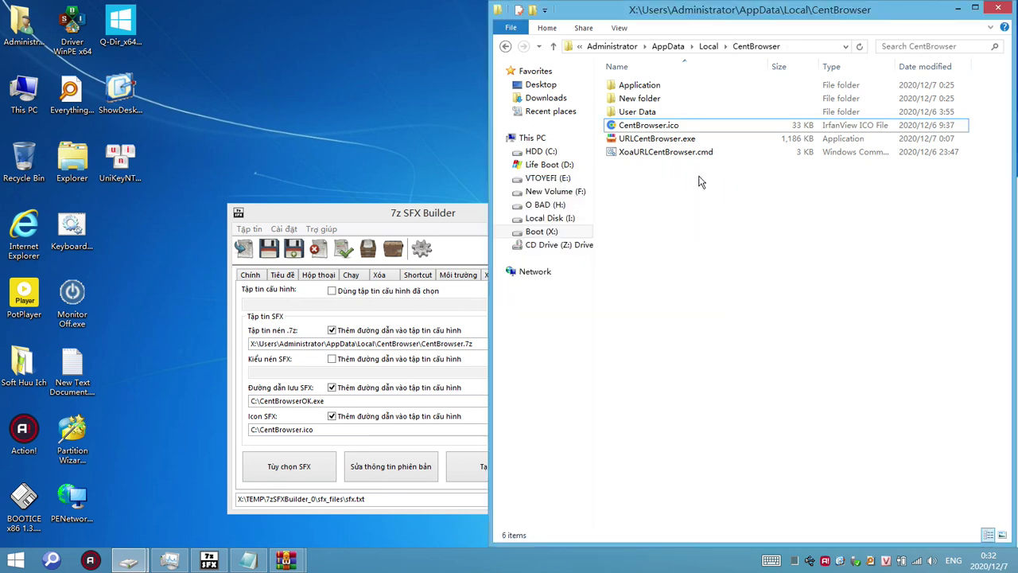
{"action": "left_click_drag", "start_coordinate": [710, 193], "coordinate": [641, 83]}
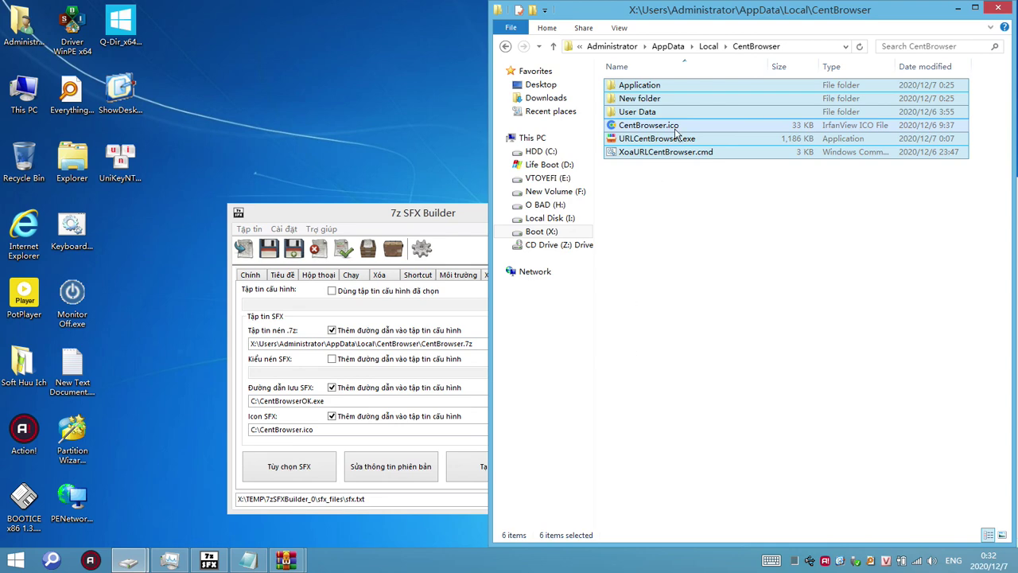
{"action": "left_click", "coordinate": [707, 46]}
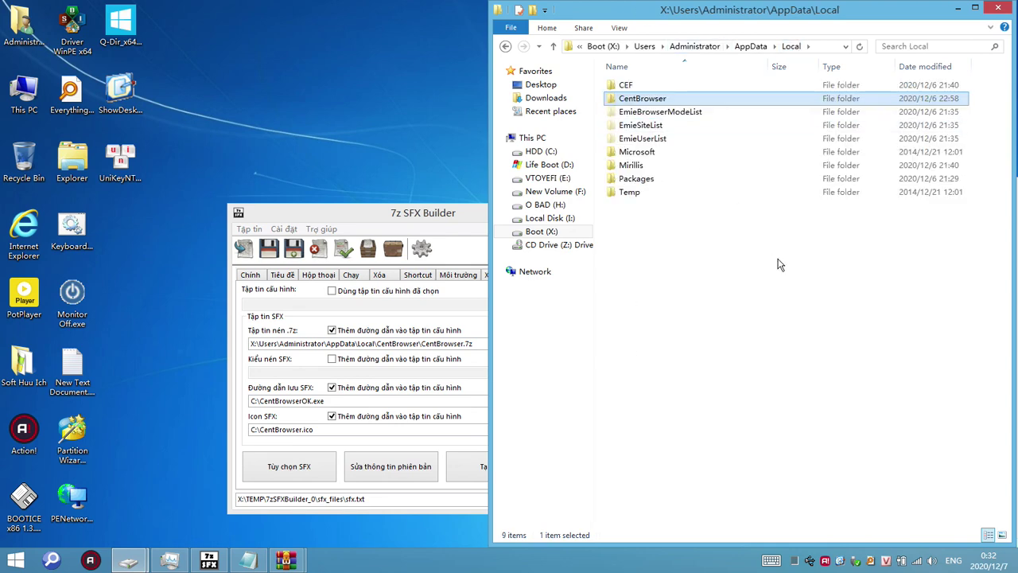
{"action": "key", "text": "Delete"}
{"action": "key", "text": "alt+Up"}
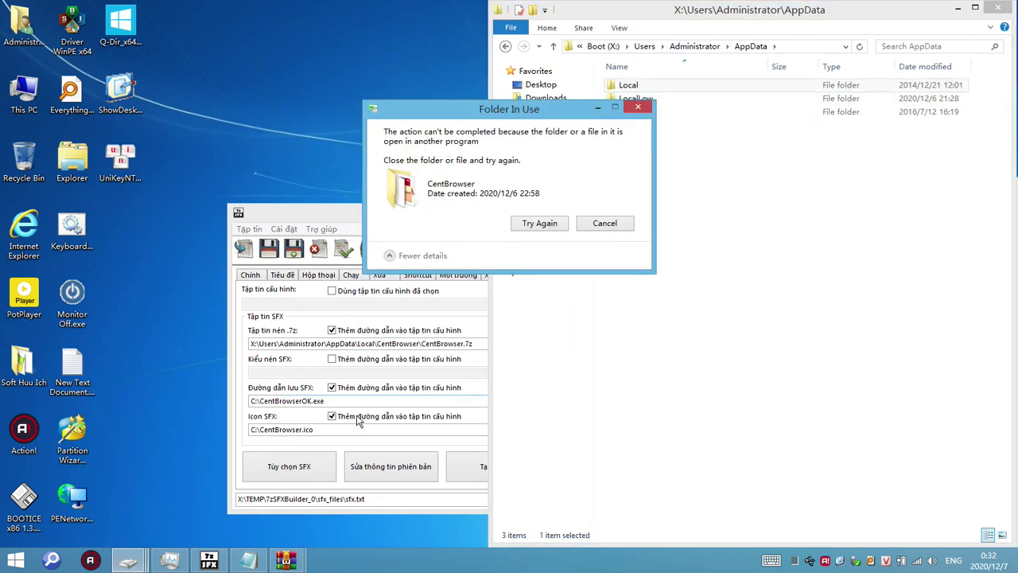
Step: Close all WinRAR windows, check and minimize the Notepad notes, and retry deleting the CentBrowser folder
{"action": "right_click", "coordinate": [286, 561]}
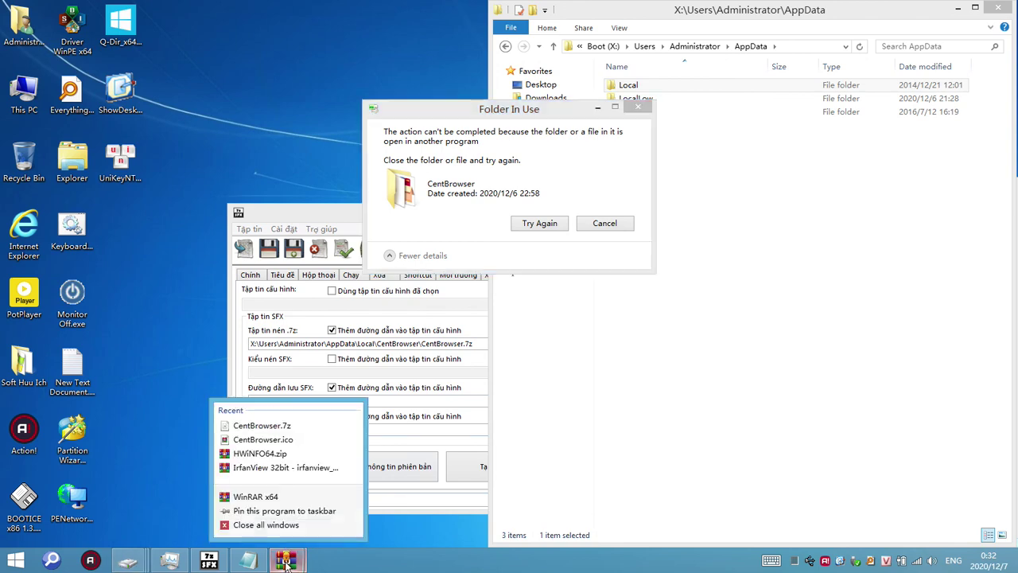
{"action": "left_click", "coordinate": [263, 530]}
{"action": "left_click", "coordinate": [249, 561]}
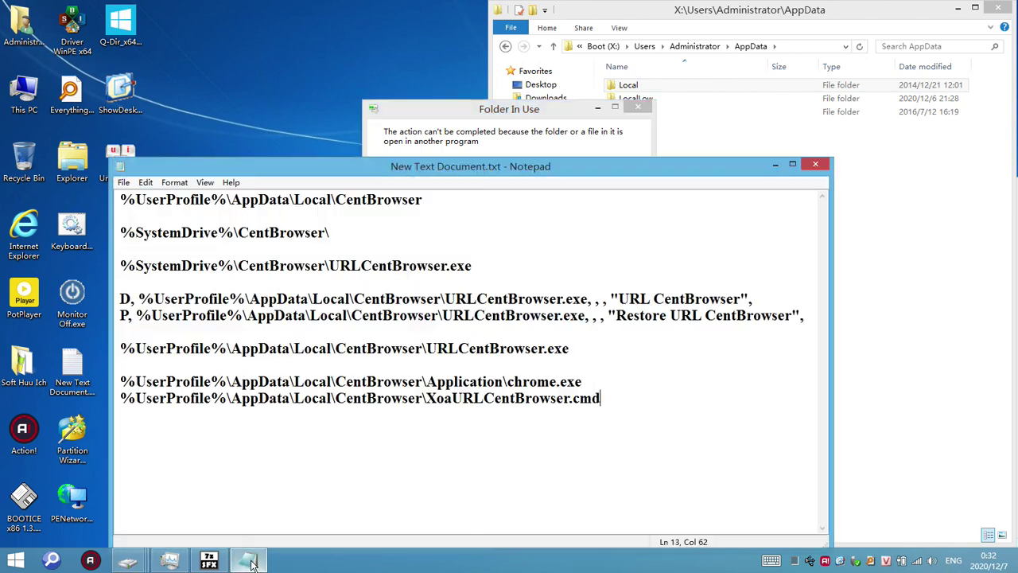
{"action": "left_click", "coordinate": [776, 164]}
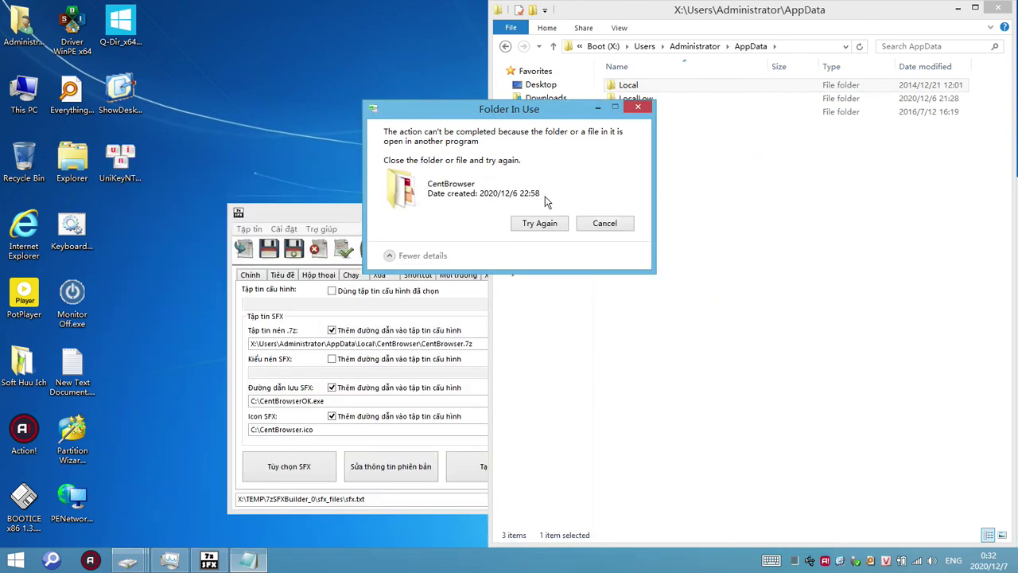
{"action": "left_click", "coordinate": [547, 224]}
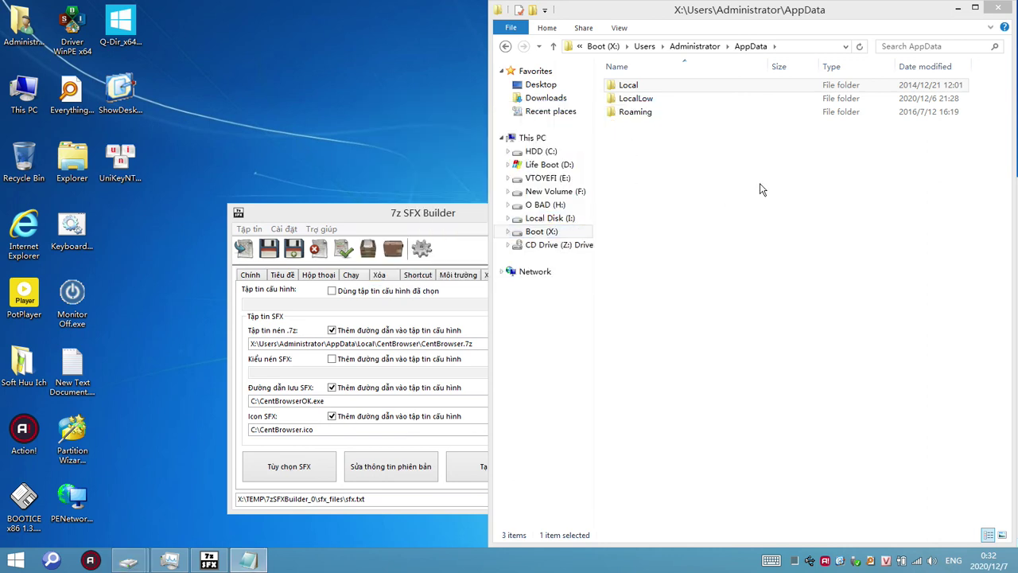
Step: Check the AppData\Local folder for CentBrowser, and arrange the C:\ window below it so both folder listings are visible
{"action": "double_click", "coordinate": [641, 85]}
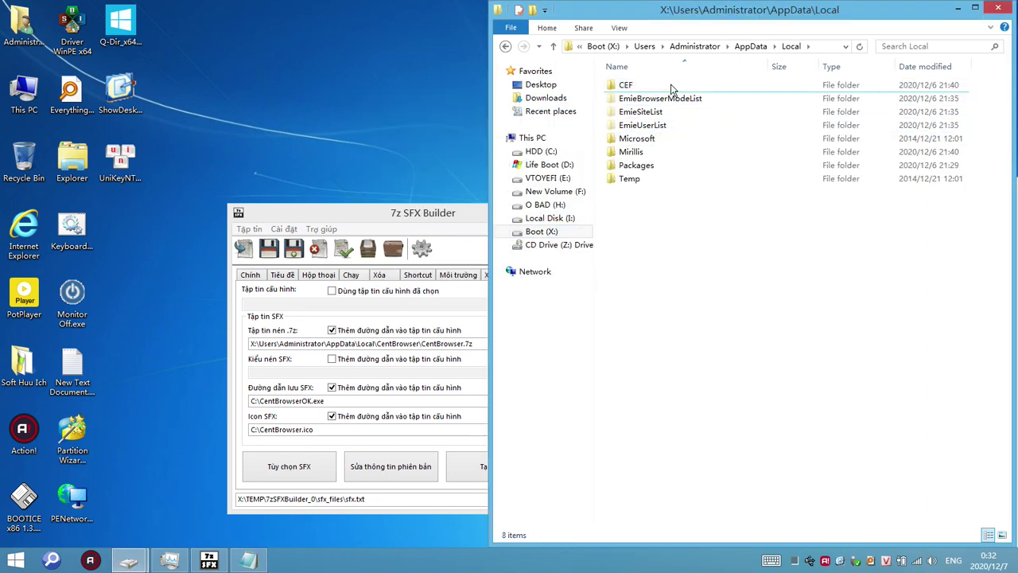
{"action": "left_click", "coordinate": [447, 246]}
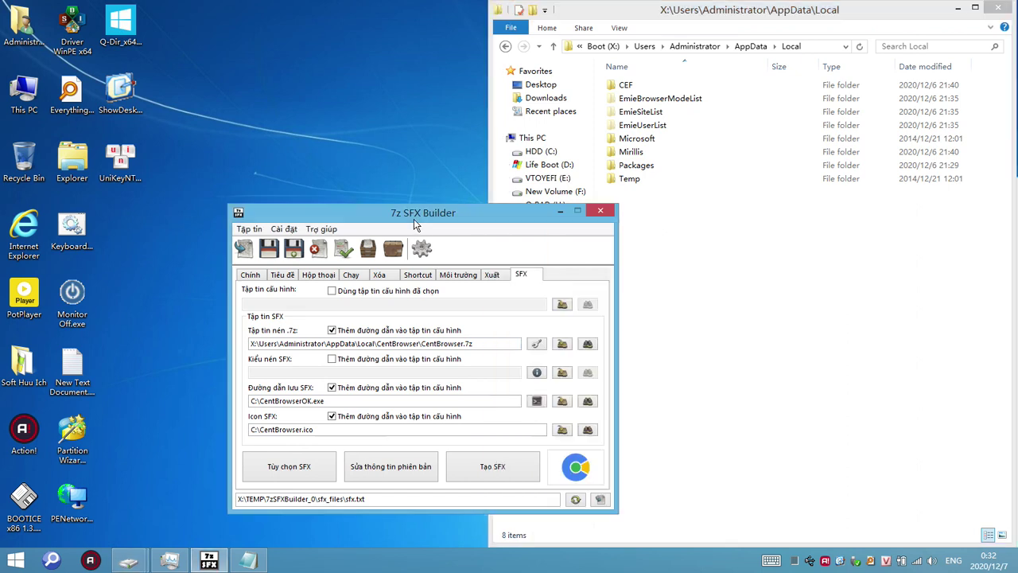
{"action": "left_click", "coordinate": [786, 331]}
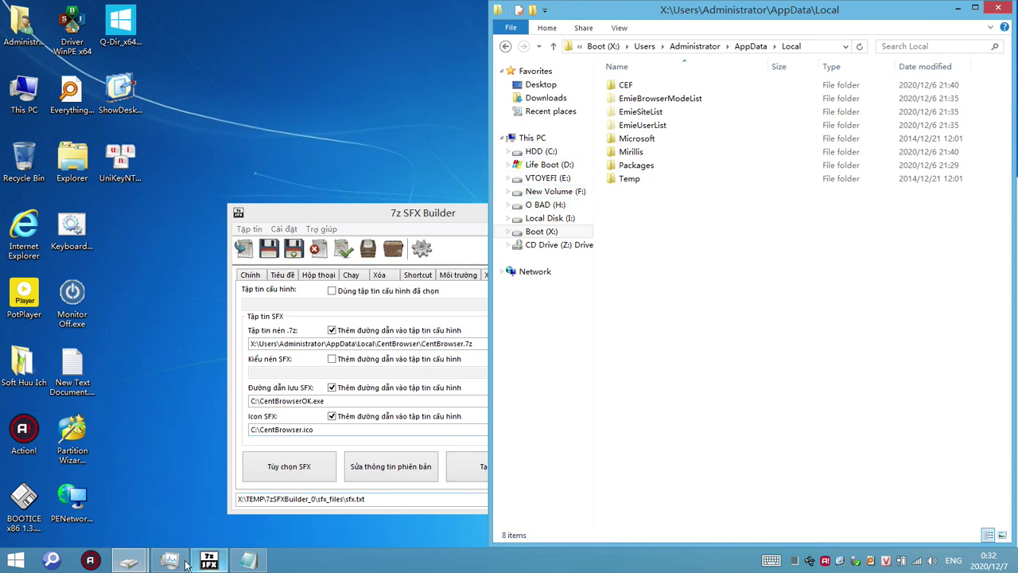
{"action": "mouse_move", "coordinate": [186, 563]}
{"action": "left_click", "coordinate": [227, 489]}
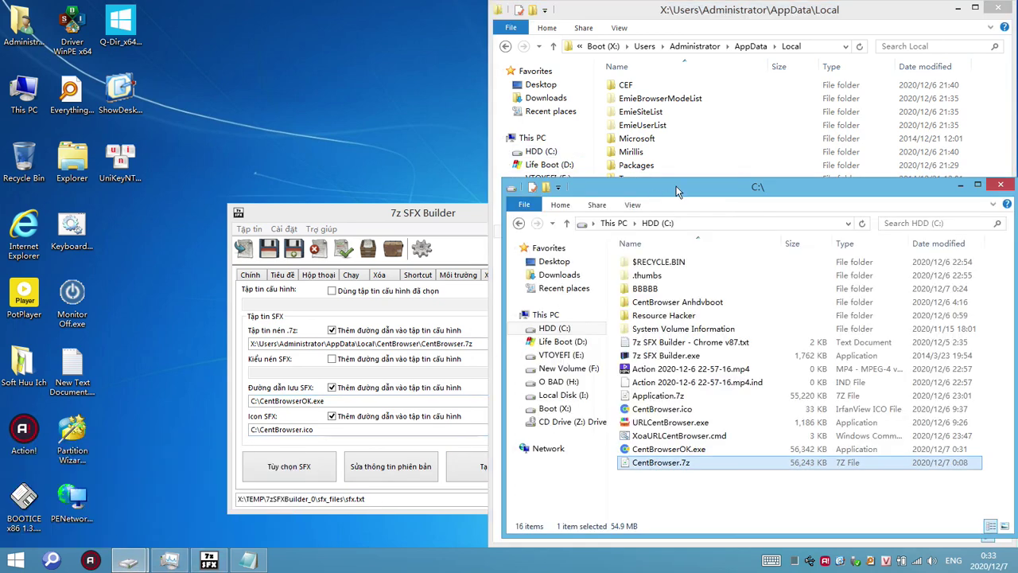
{"action": "left_click_drag", "start_coordinate": [676, 191], "coordinate": [677, 277]}
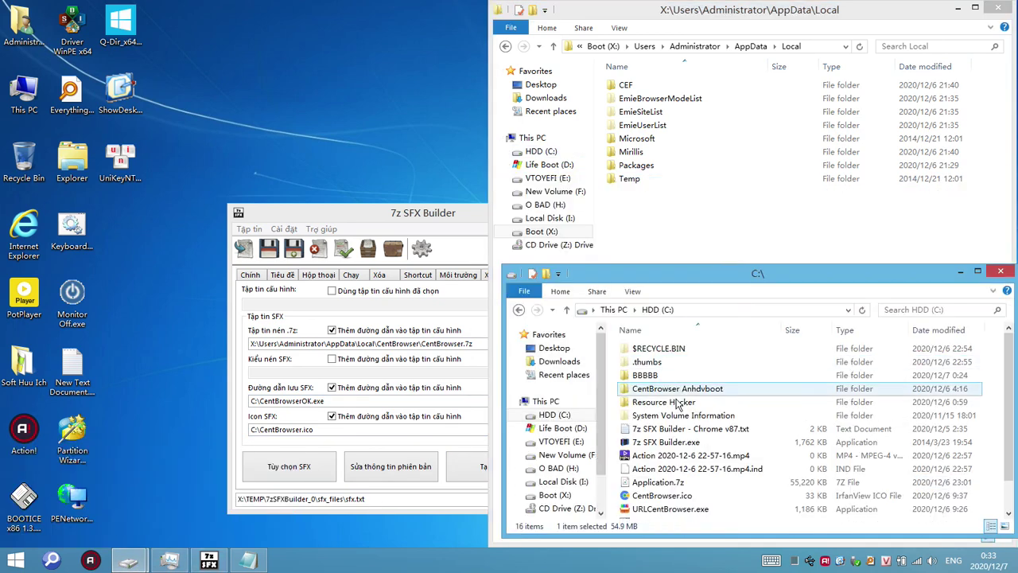
Step: Run CentBrowserOK.exe from C:\ and select the extracted CentBrowser folder in AppData\Local
{"action": "left_click", "coordinate": [690, 430]}
{"action": "scroll", "coordinate": [700, 466], "scroll_direction": "down", "scroll_amount": 1}
{"action": "left_click", "coordinate": [677, 499]}
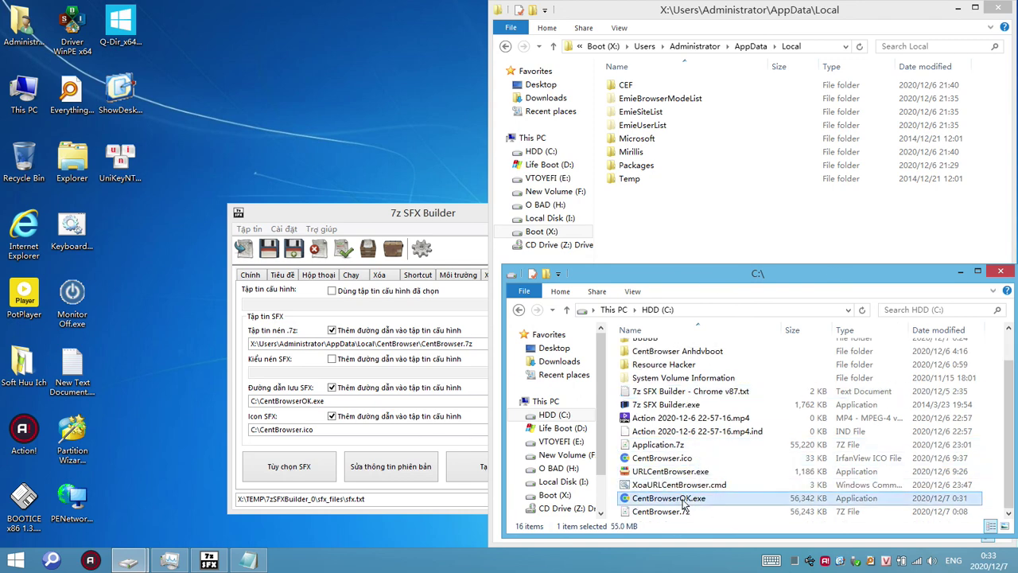
{"action": "double_click", "coordinate": [688, 499]}
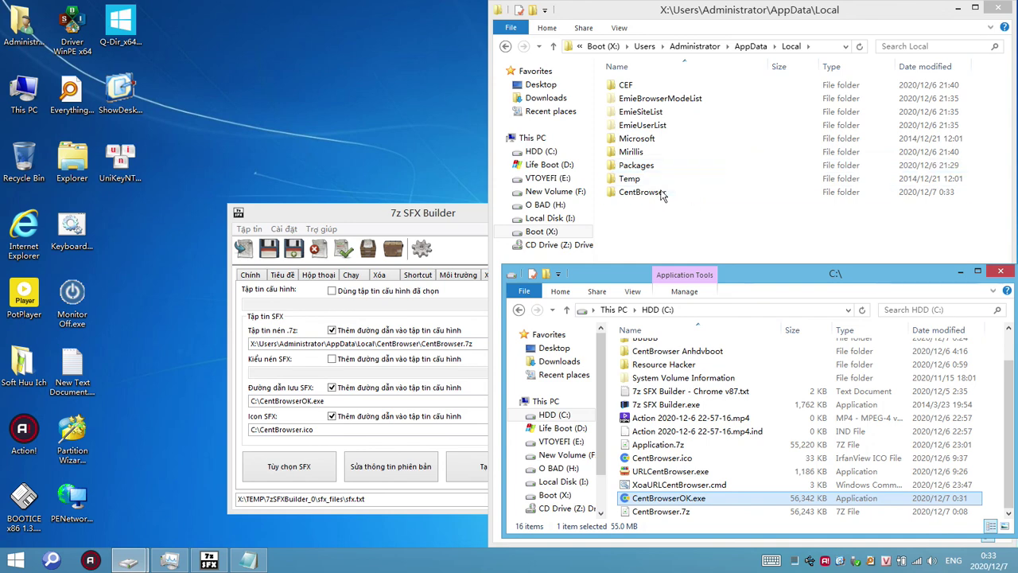
{"action": "left_click", "coordinate": [658, 193]}
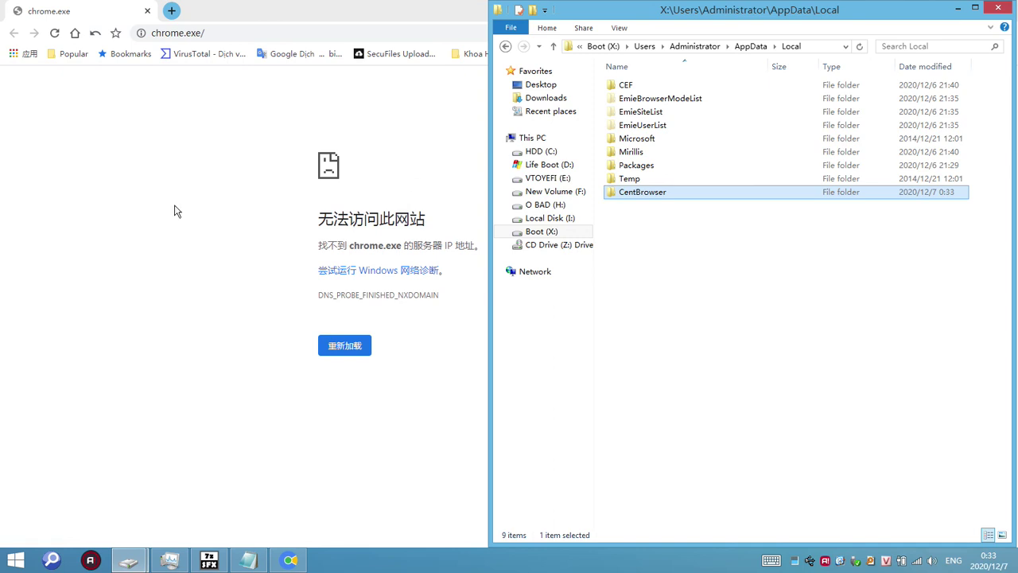
Step: Check the browsing history in the newly opened Cent Browser, and close the browser
{"action": "left_click", "coordinate": [177, 211]}
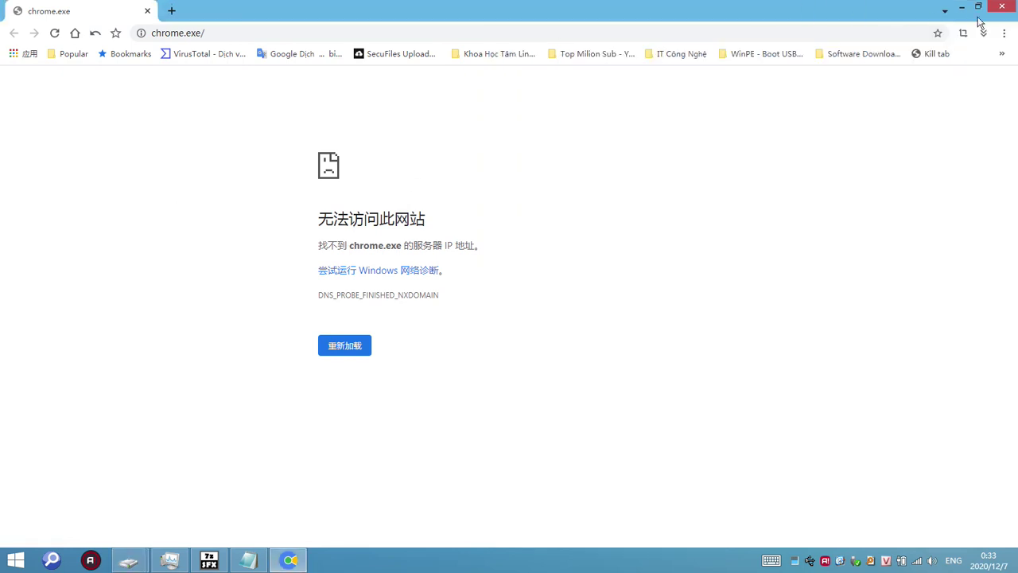
{"action": "left_click", "coordinate": [1004, 32]}
{"action": "left_click", "coordinate": [698, 268]}
{"action": "key", "text": "ctrl+h"}
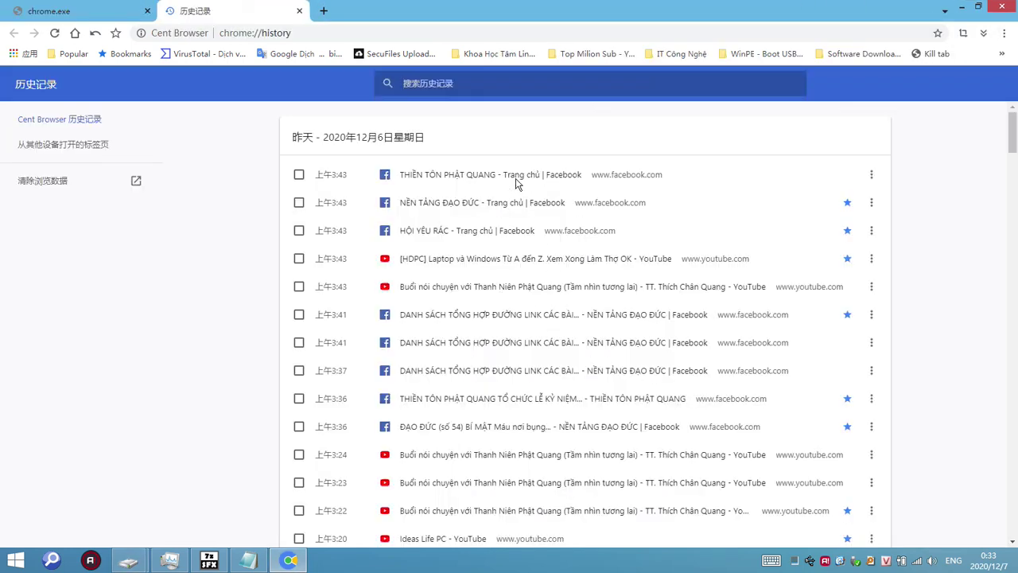
{"action": "left_click", "coordinate": [299, 11]}
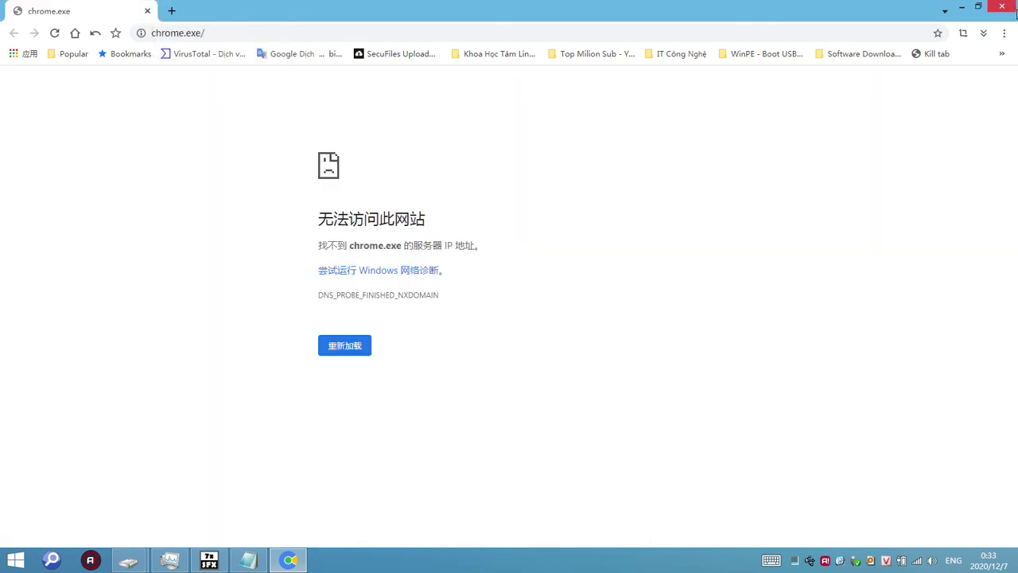
{"action": "left_click", "coordinate": [1004, 7]}
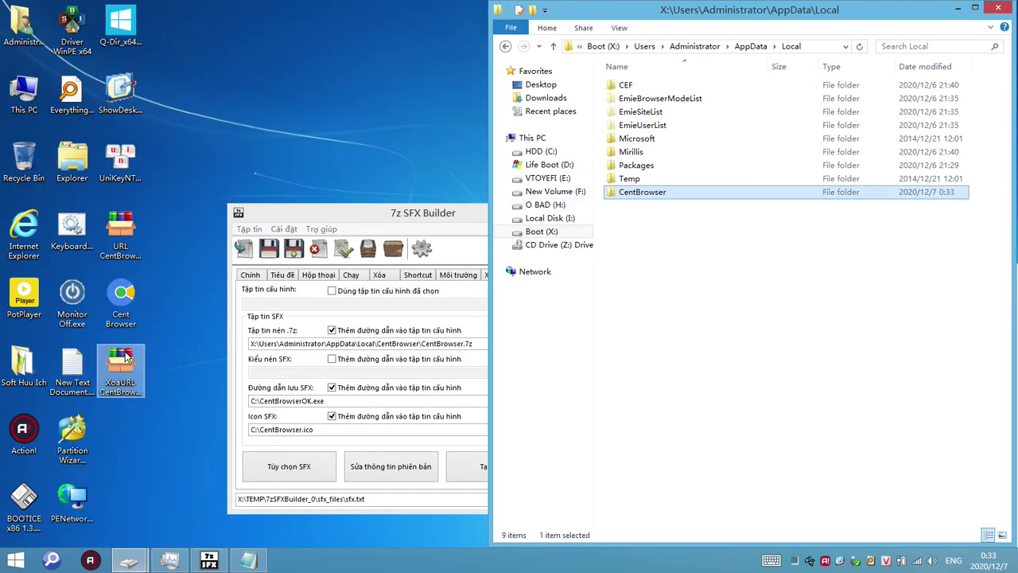
Step: Launch Cent Browser from its desktop shortcut, look through the opened tabs and main menu, and close the browser
{"action": "left_click", "coordinate": [141, 306]}
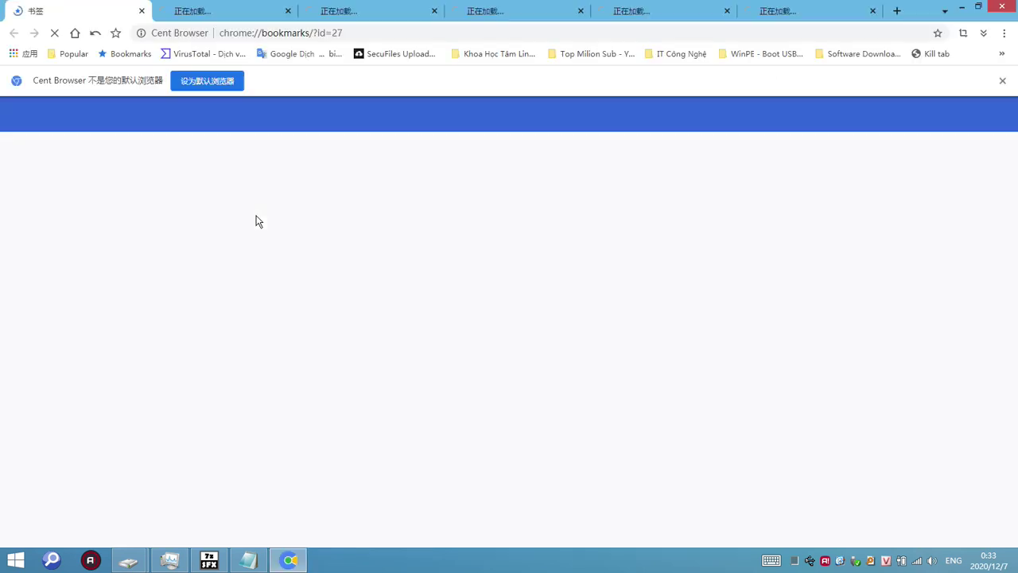
{"action": "left_click", "coordinate": [356, 11]}
{"action": "left_click", "coordinate": [552, 14]}
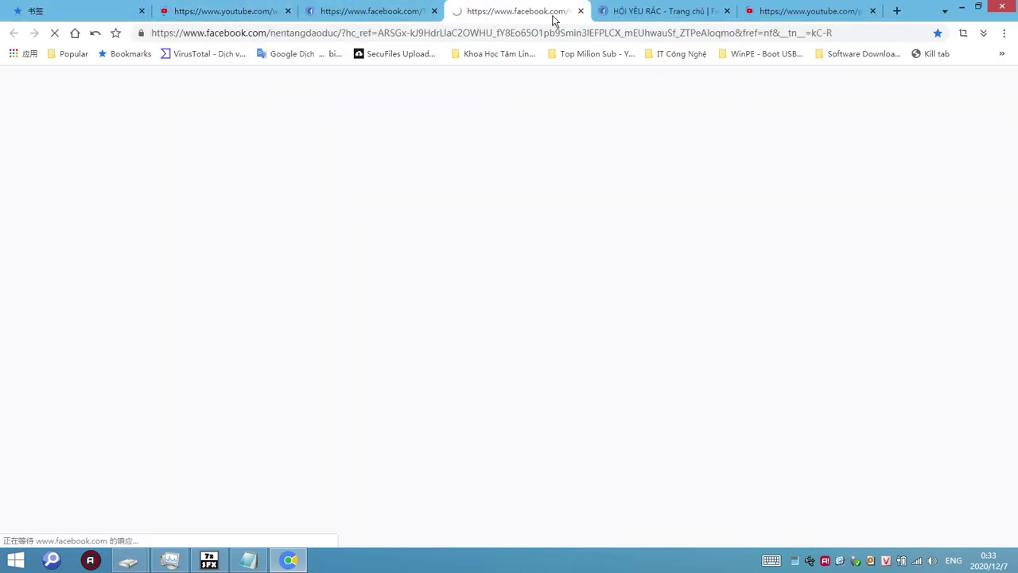
{"action": "left_click", "coordinate": [668, 12]}
{"action": "left_click", "coordinate": [791, 11]}
{"action": "left_click", "coordinate": [1006, 34]}
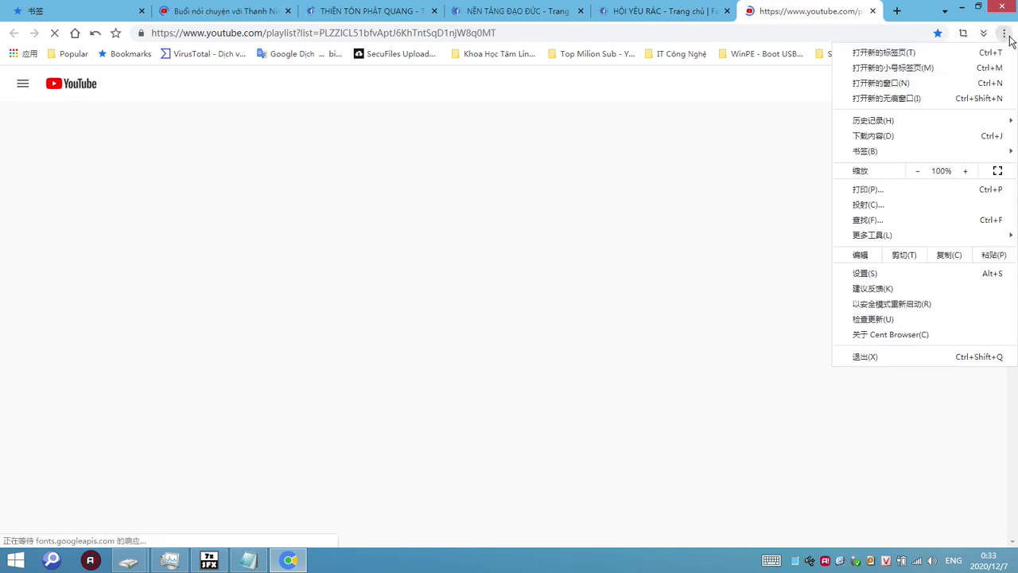
{"action": "left_click", "coordinate": [168, 153]}
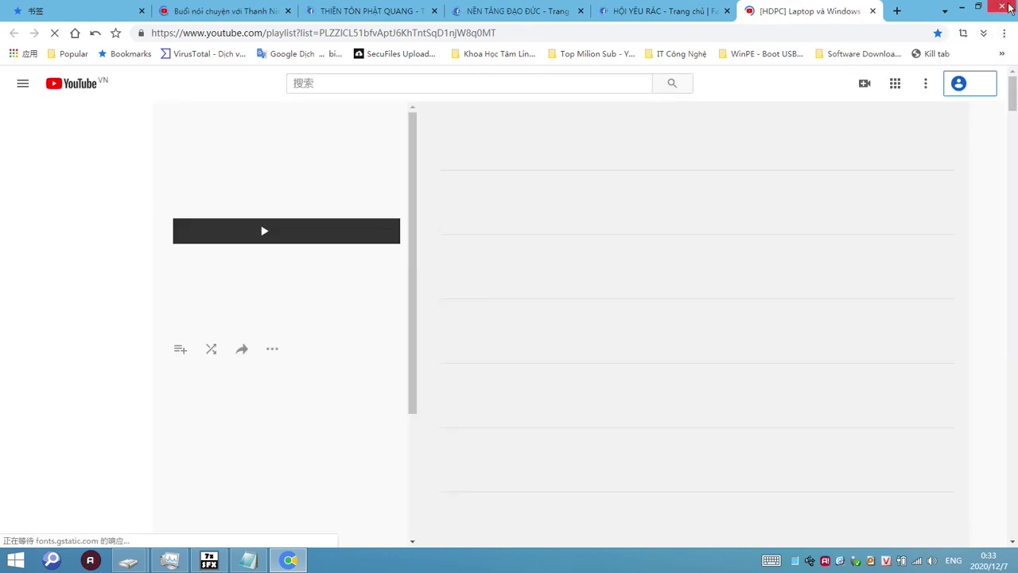
{"action": "left_click", "coordinate": [1007, 8]}
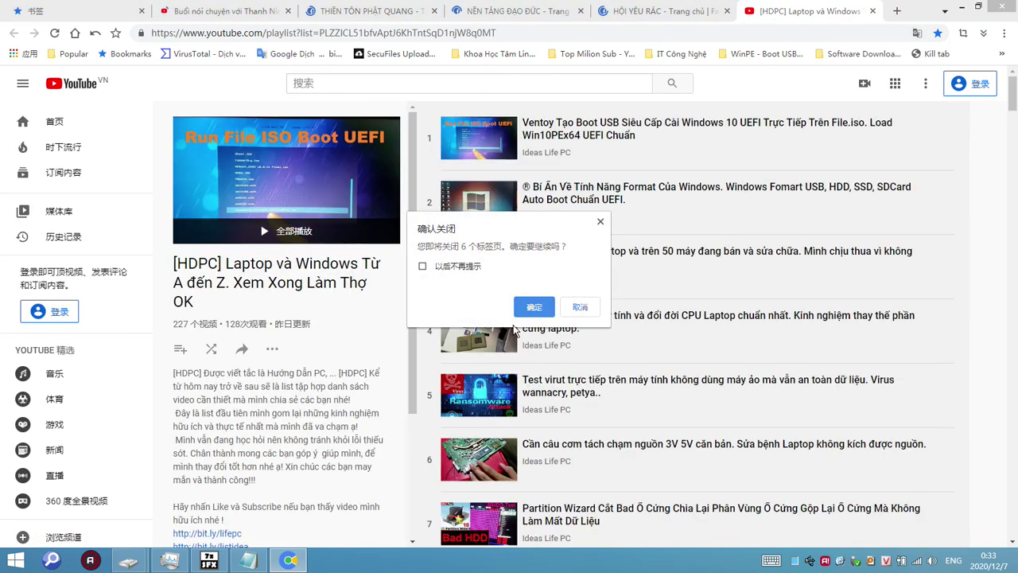
{"action": "left_click", "coordinate": [580, 307]}
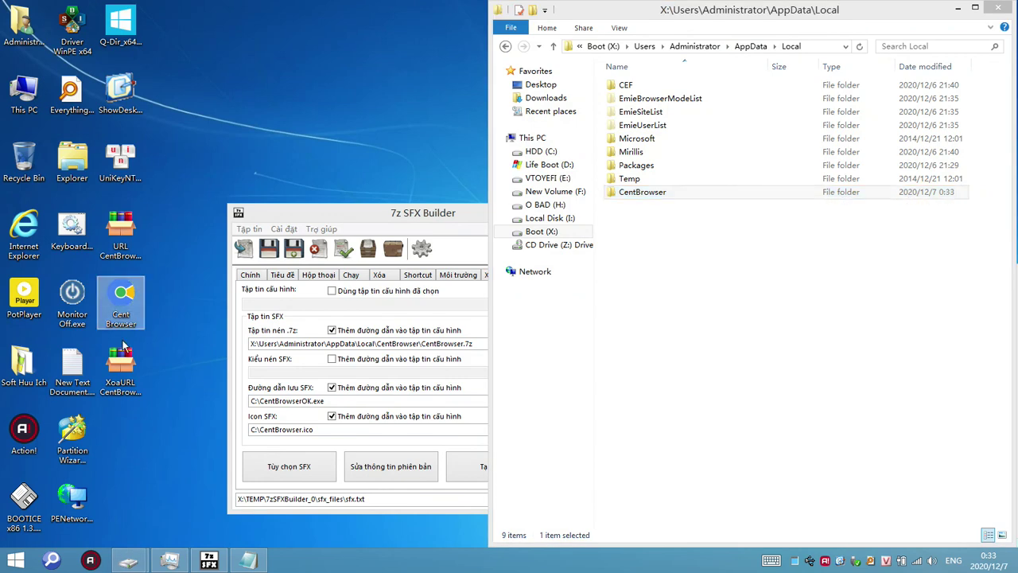
Step: Relaunch Cent Browser, check its interface language and bookmarks page, and close it
{"action": "double_click", "coordinate": [123, 294]}
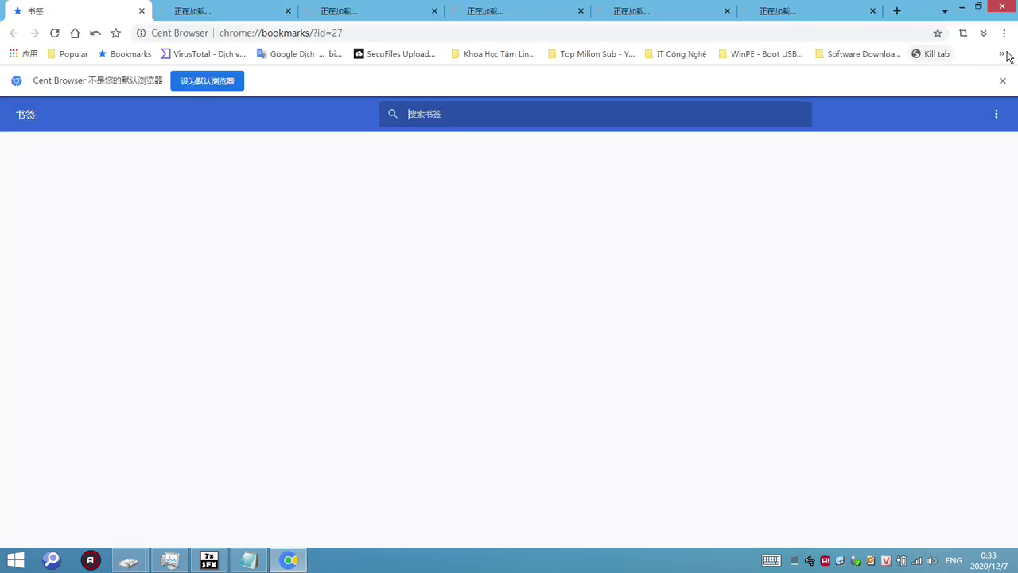
{"action": "left_click", "coordinate": [1006, 33]}
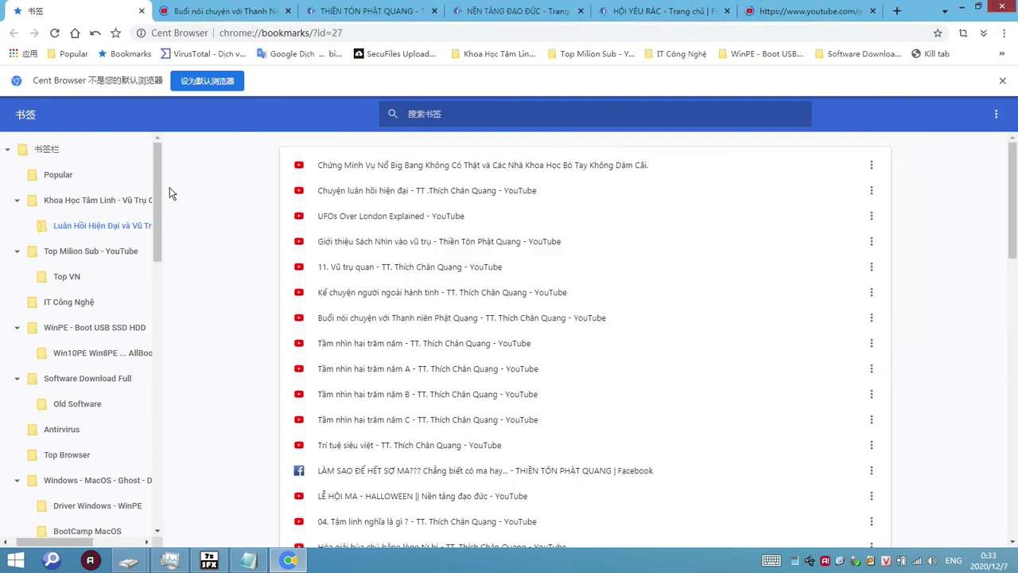
{"action": "key", "text": "alt+F4"}
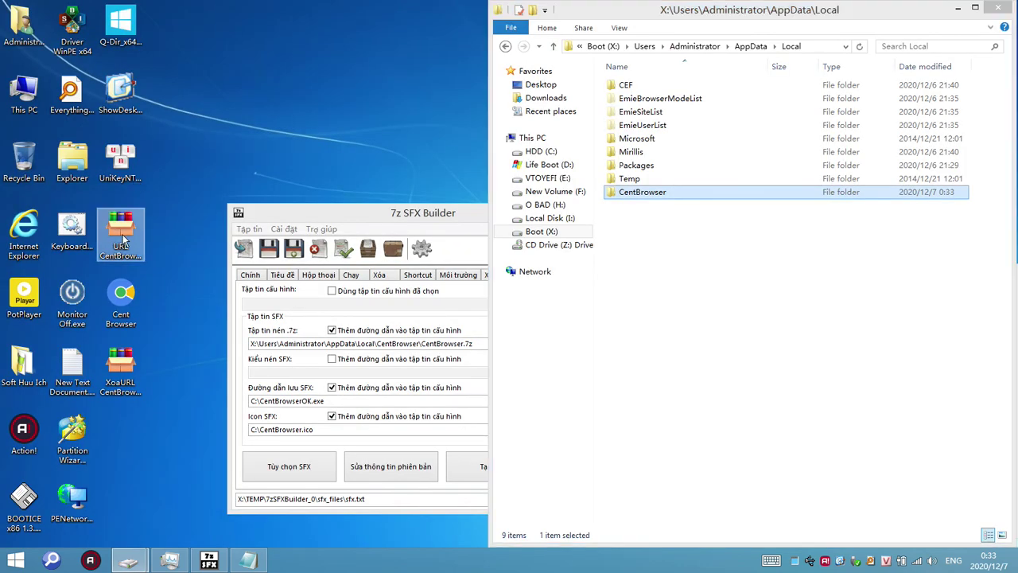
Step: Run the URL CentBrowser desktop shortcut, relaunch Cent Browser to check its menu and bookmarks, and close all its tabs
{"action": "left_click", "coordinate": [129, 240]}
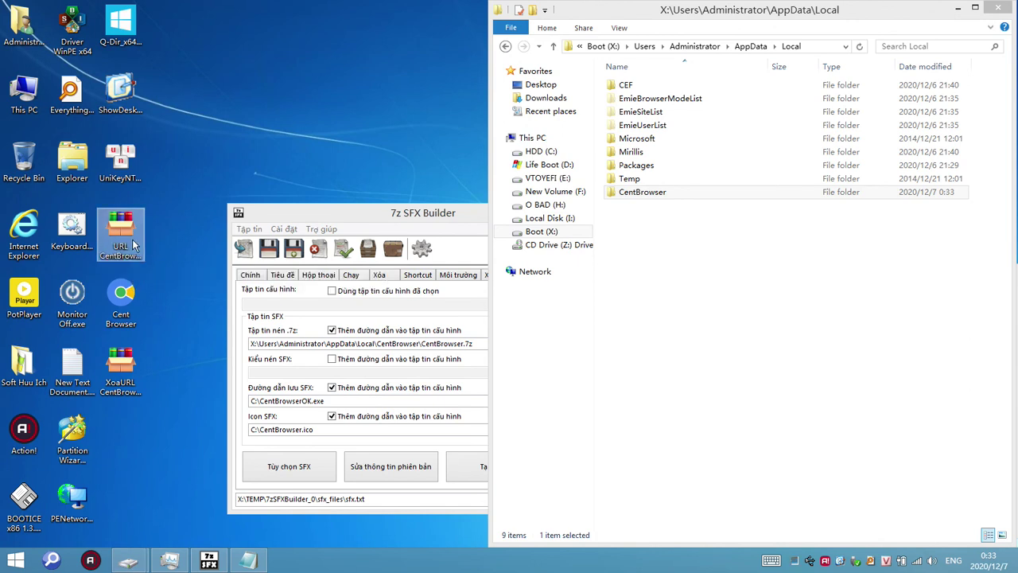
{"action": "key", "text": "alt+Tab"}
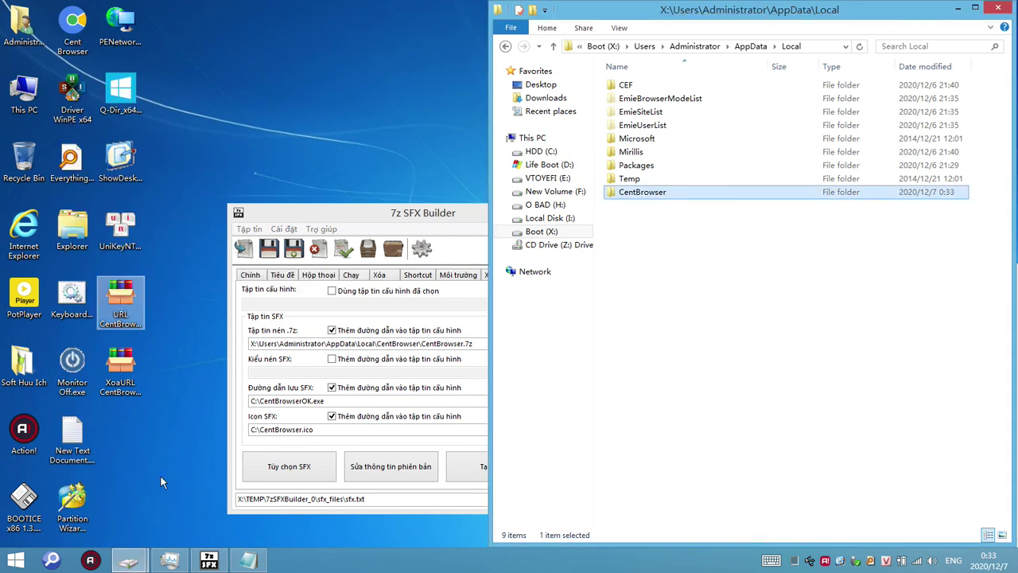
{"action": "double_click", "coordinate": [80, 34]}
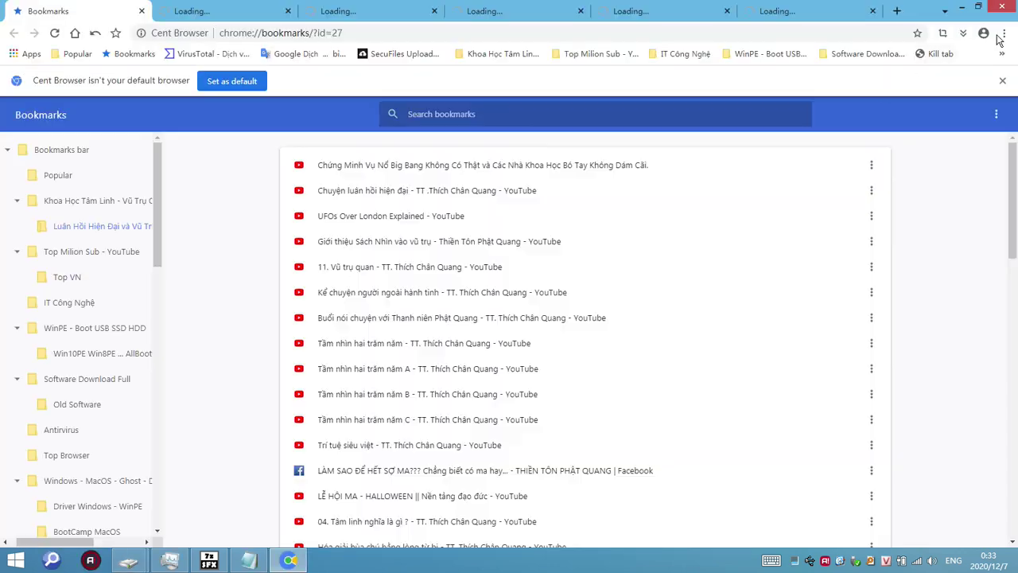
{"action": "left_click", "coordinate": [1004, 34]}
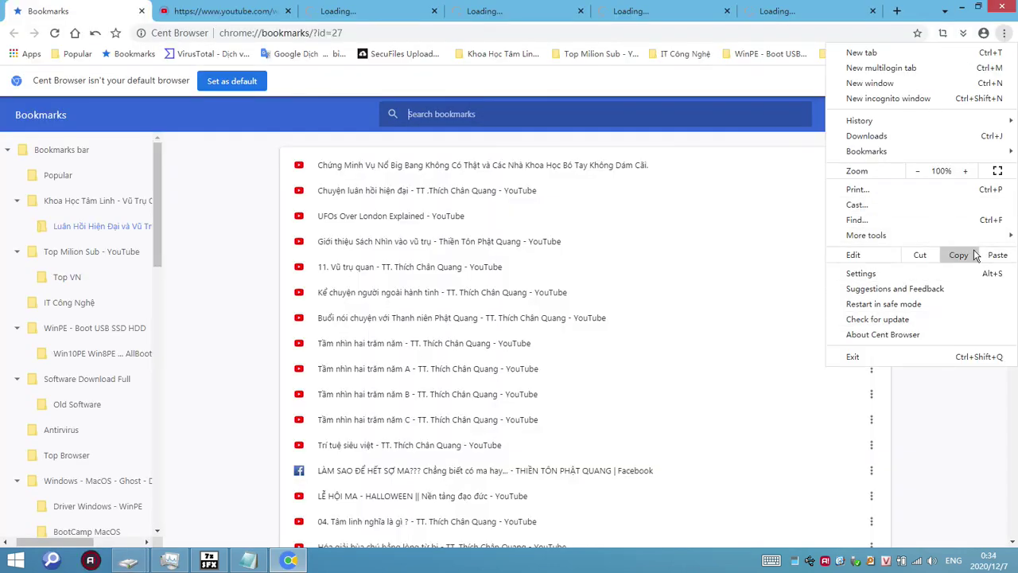
{"action": "scroll", "coordinate": [974, 270], "scroll_direction": "down", "scroll_amount": 12}
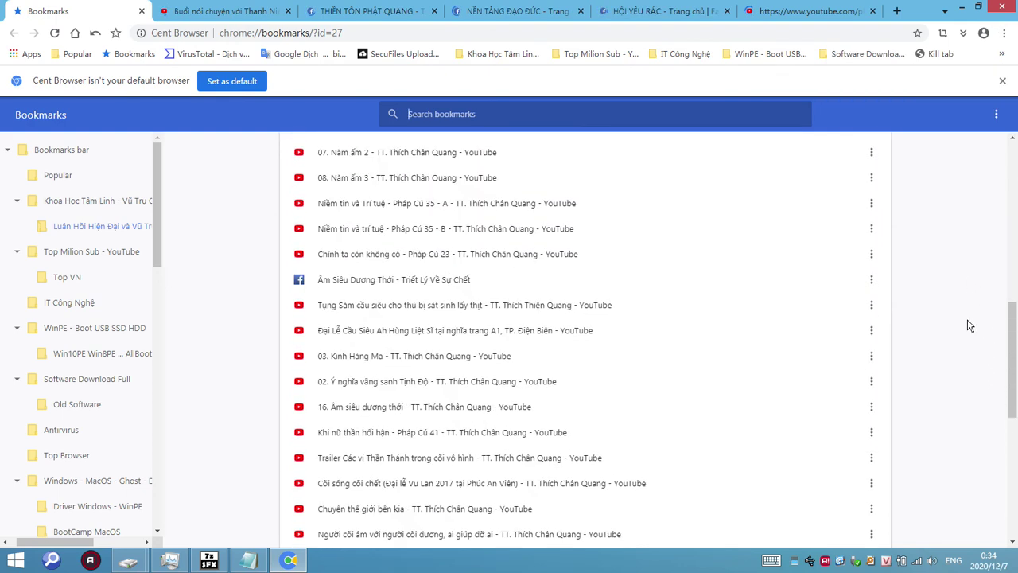
{"action": "scroll", "coordinate": [969, 325], "scroll_direction": "up", "scroll_amount": 10}
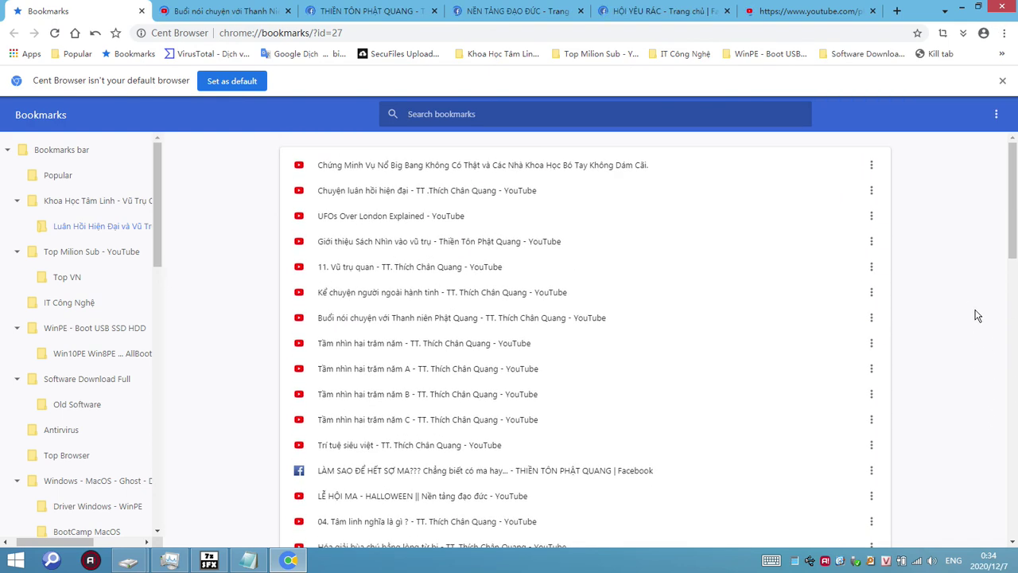
{"action": "left_click", "coordinate": [1004, 8]}
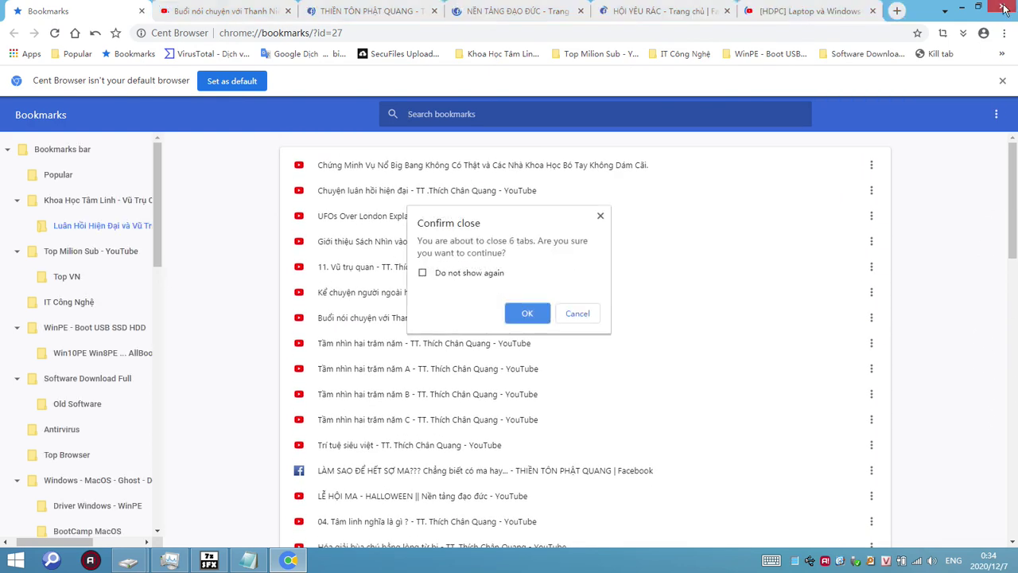
{"action": "left_click", "coordinate": [527, 314]}
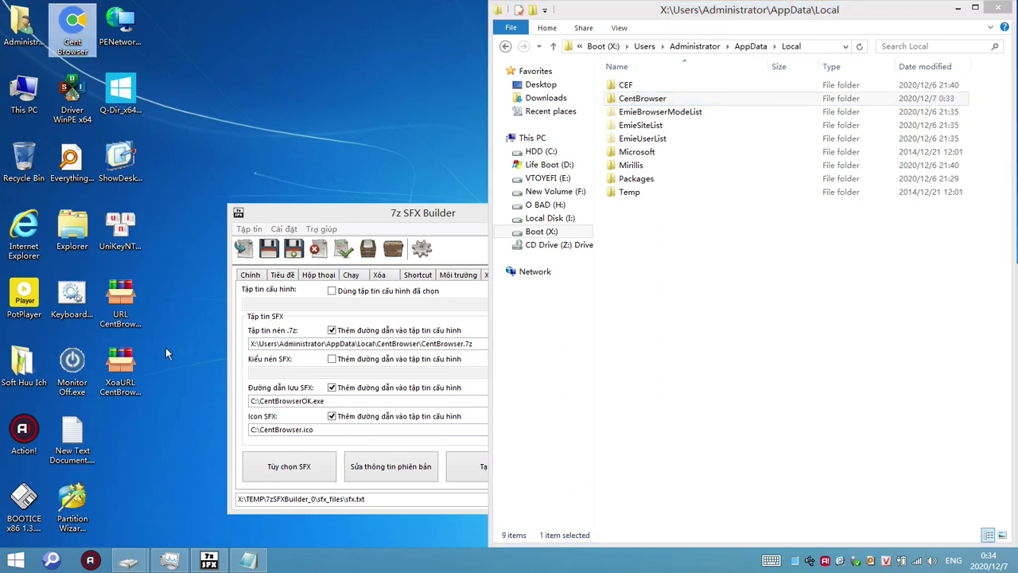
{"action": "left_click", "coordinate": [124, 387]}
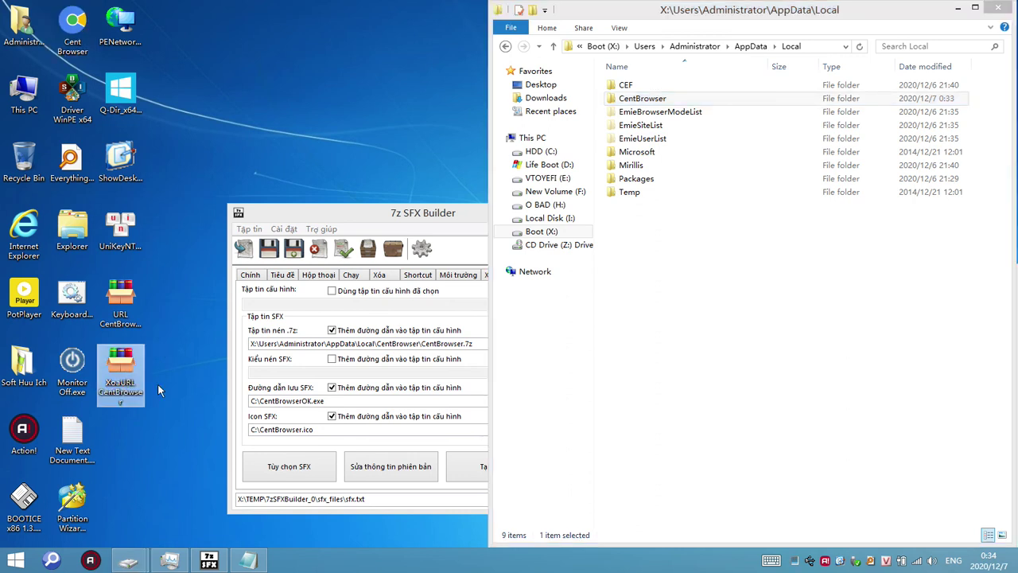
{"action": "left_click", "coordinate": [509, 213]}
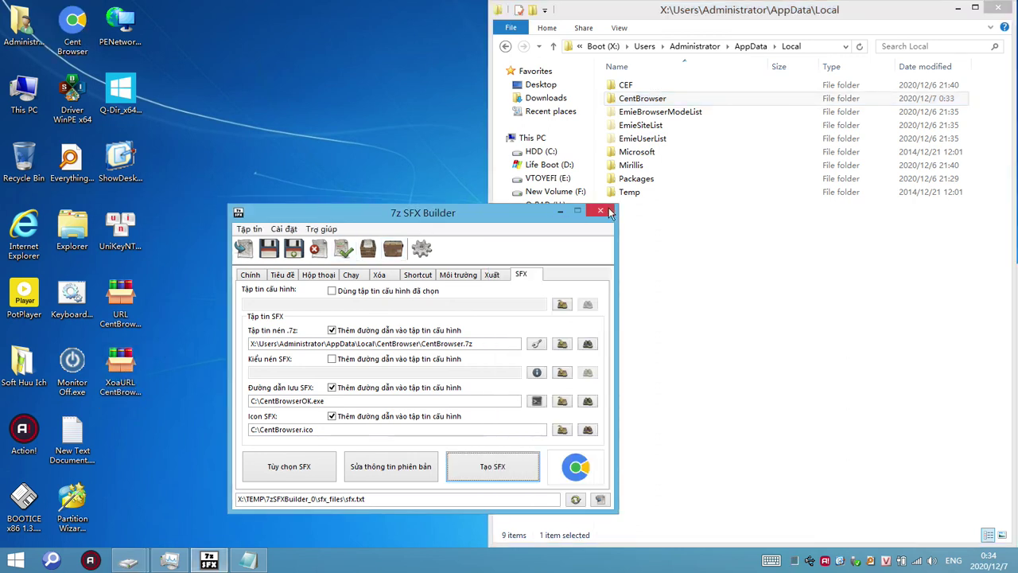
{"action": "left_click", "coordinate": [600, 212]}
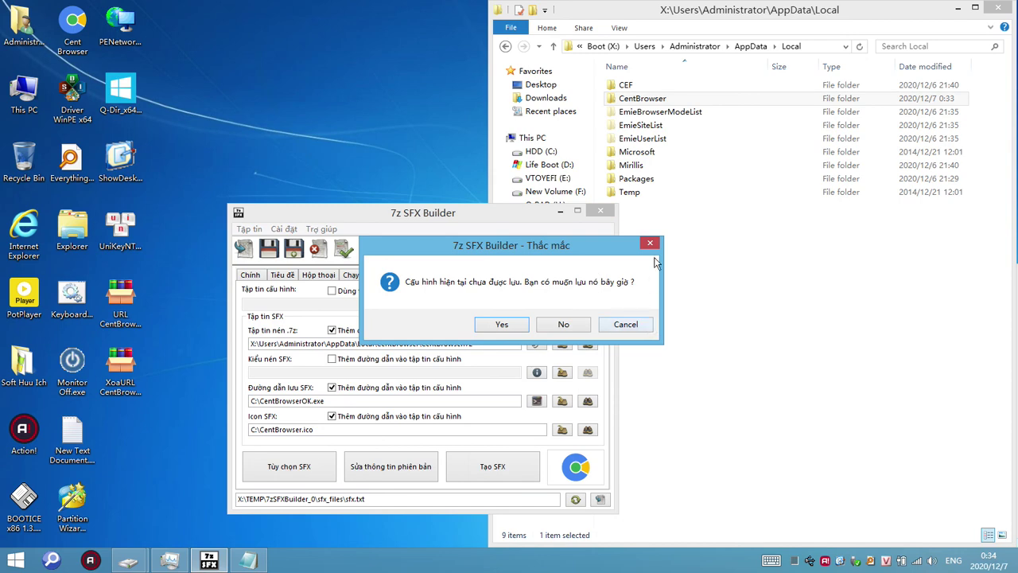
{"action": "left_click", "coordinate": [650, 243]}
Step: Save the SFX configuration to C:\ as "7z SFX Builder - CentBrowser_v80.txt" and close 7z SFX Builder
{"action": "left_click", "coordinate": [268, 248]}
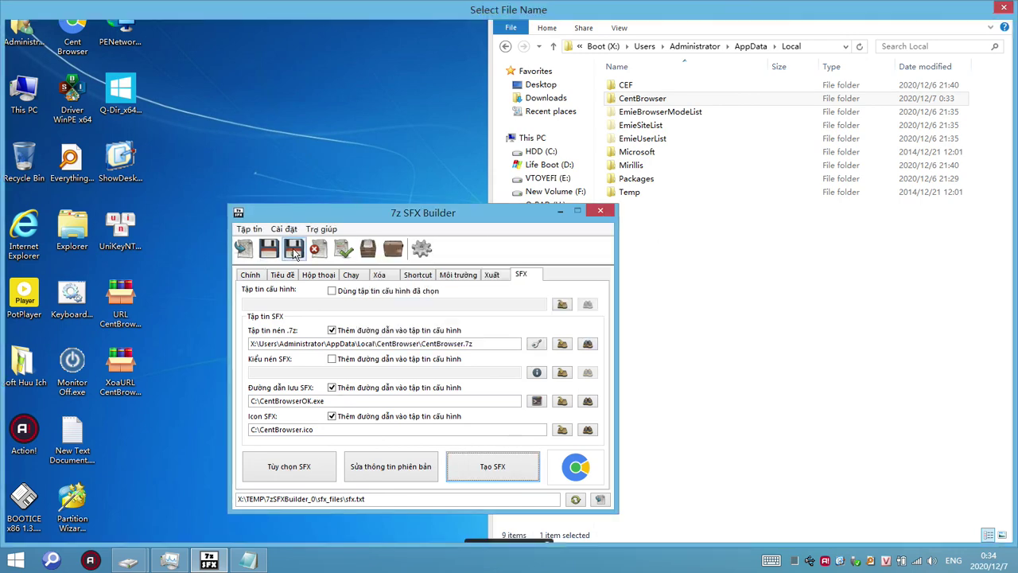
{"action": "left_click", "coordinate": [232, 370]}
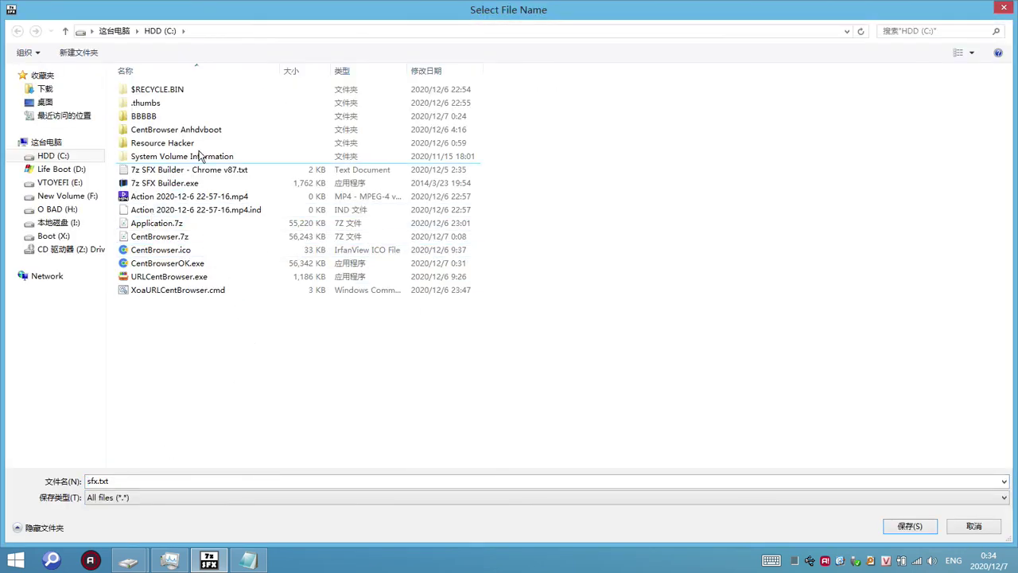
{"action": "left_click", "coordinate": [204, 175]}
{"action": "left_click", "coordinate": [176, 480]}
{"action": "left_click_drag", "start_coordinate": [149, 481], "coordinate": [186, 482]}
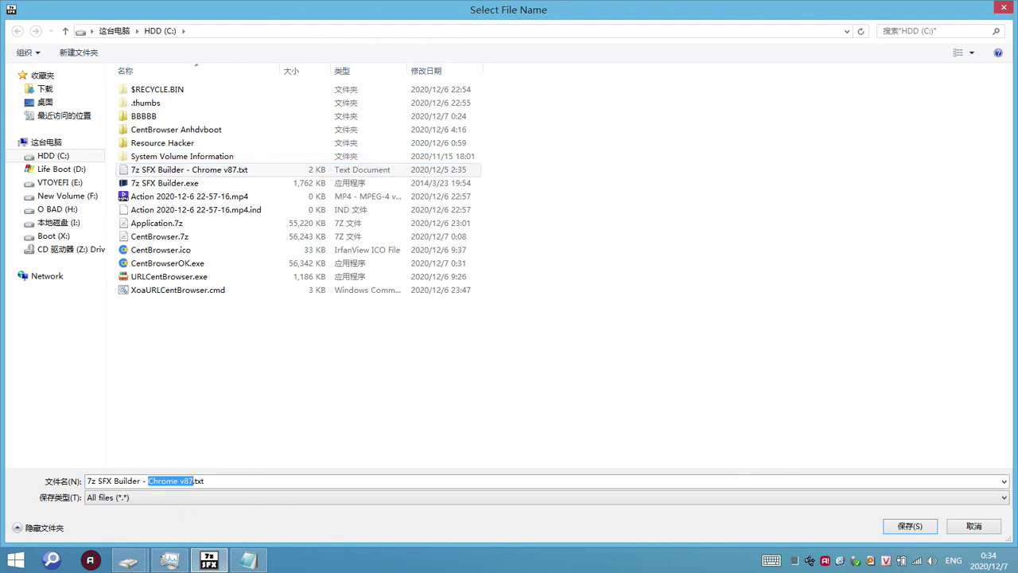
{"action": "type", "text": "CentBrowser_v80"}
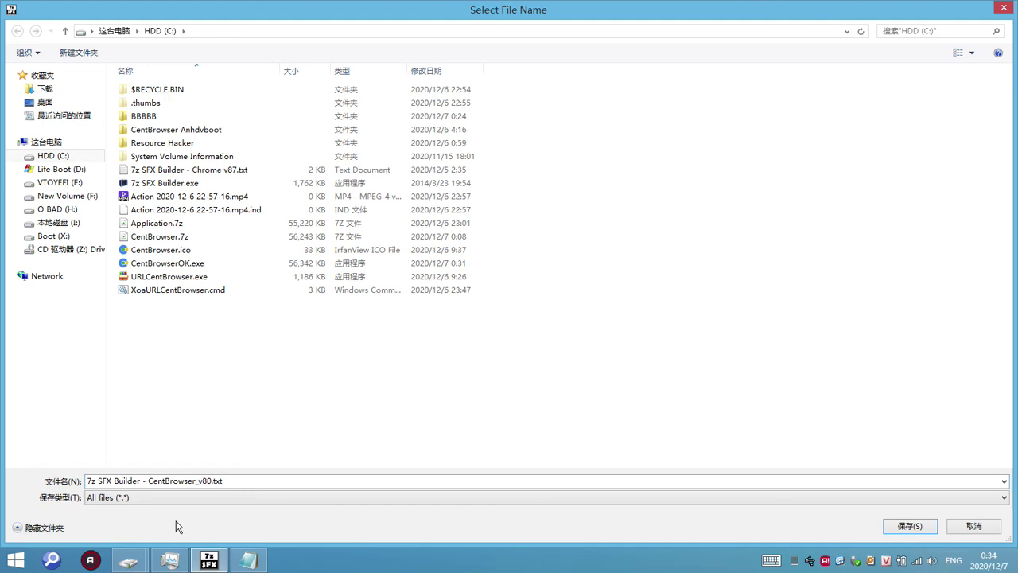
{"action": "key", "text": "Return"}
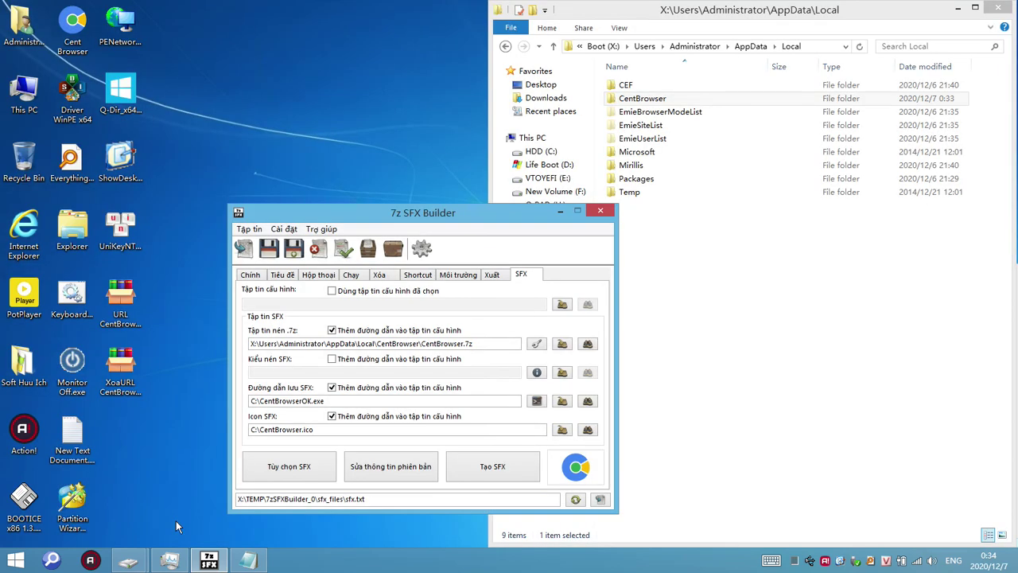
{"action": "left_click", "coordinate": [605, 216]}
Step: Open the installed CentBrowser folder in AppData\Local and go into its User Data folder
{"action": "left_click", "coordinate": [780, 254]}
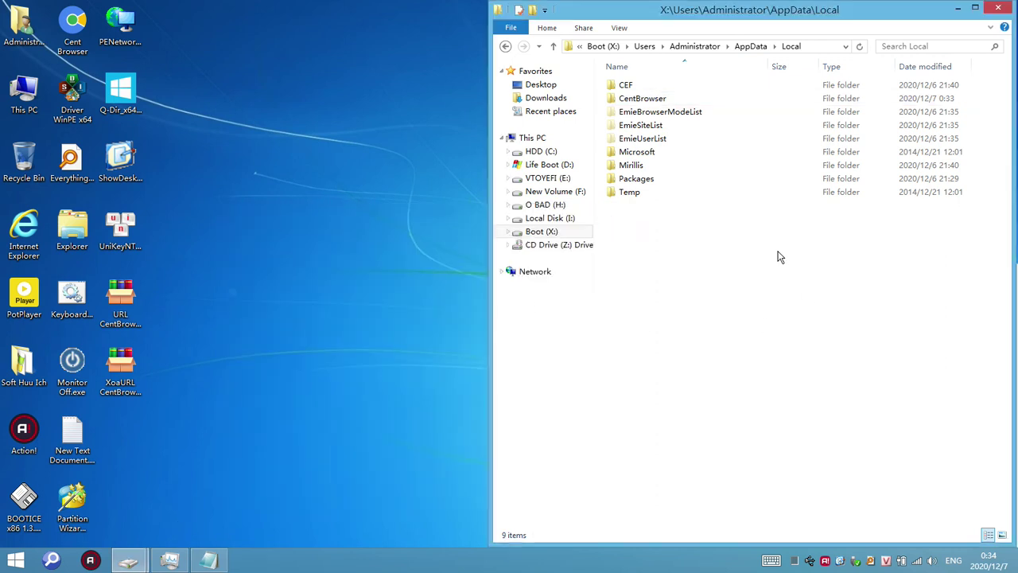
{"action": "double_click", "coordinate": [668, 98]}
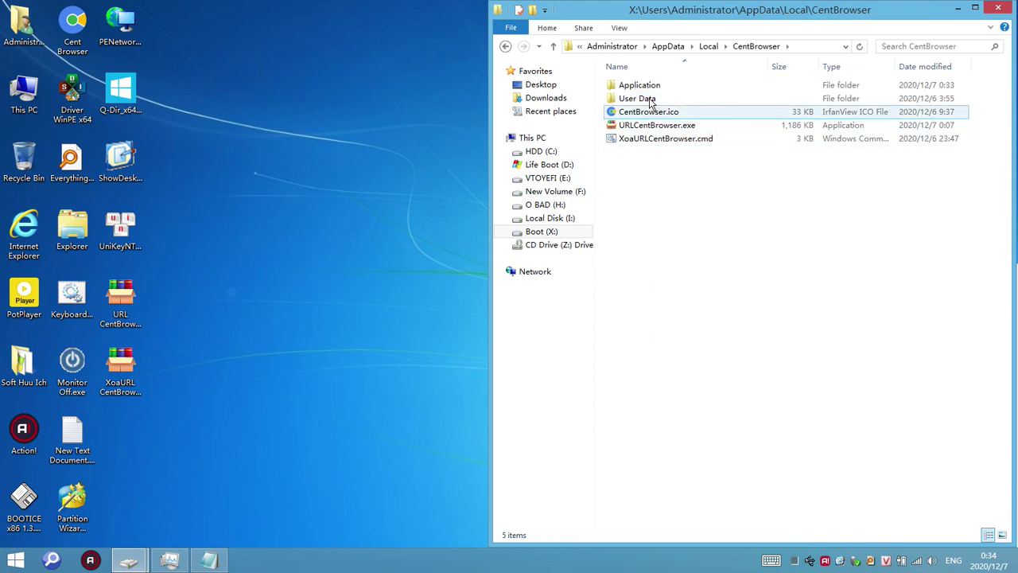
{"action": "double_click", "coordinate": [650, 100]}
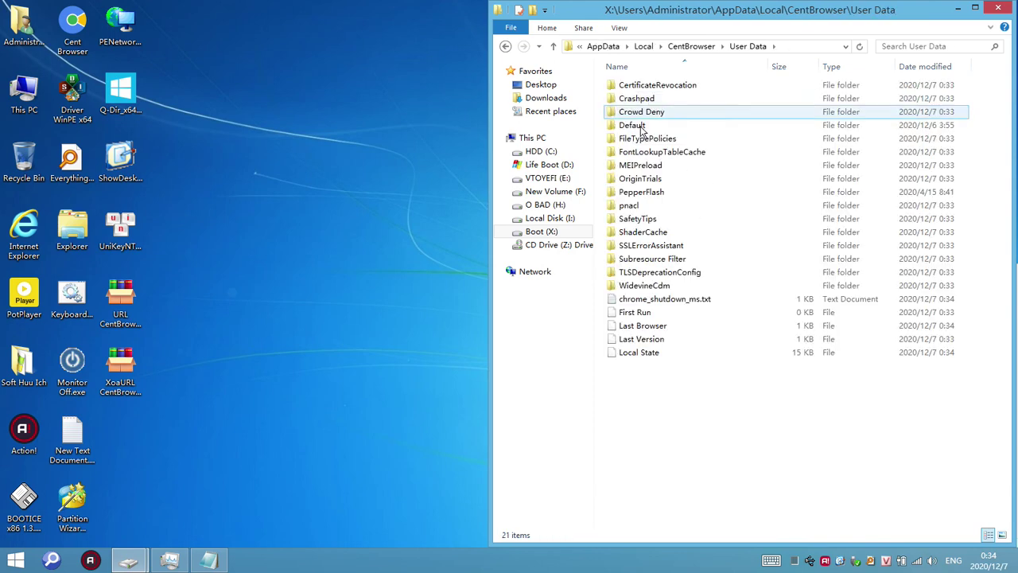
Step: Open the Default folder inside User Data and locate the Preferences file
{"action": "double_click", "coordinate": [641, 129]}
{"action": "left_click", "coordinate": [700, 407]}
{"action": "scroll", "coordinate": [741, 372], "scroll_direction": "down", "scroll_amount": 12}
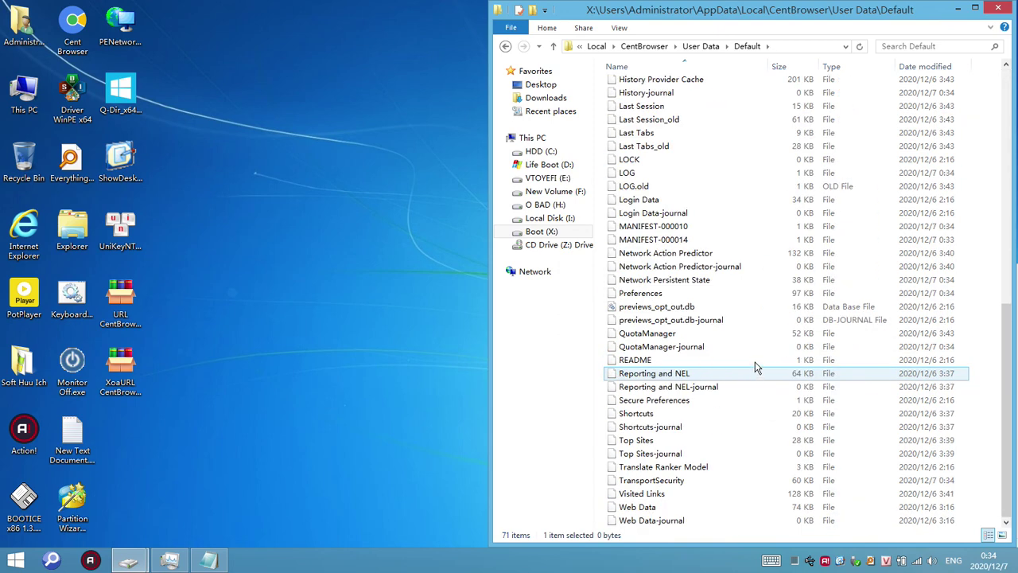
{"action": "left_click", "coordinate": [656, 294]}
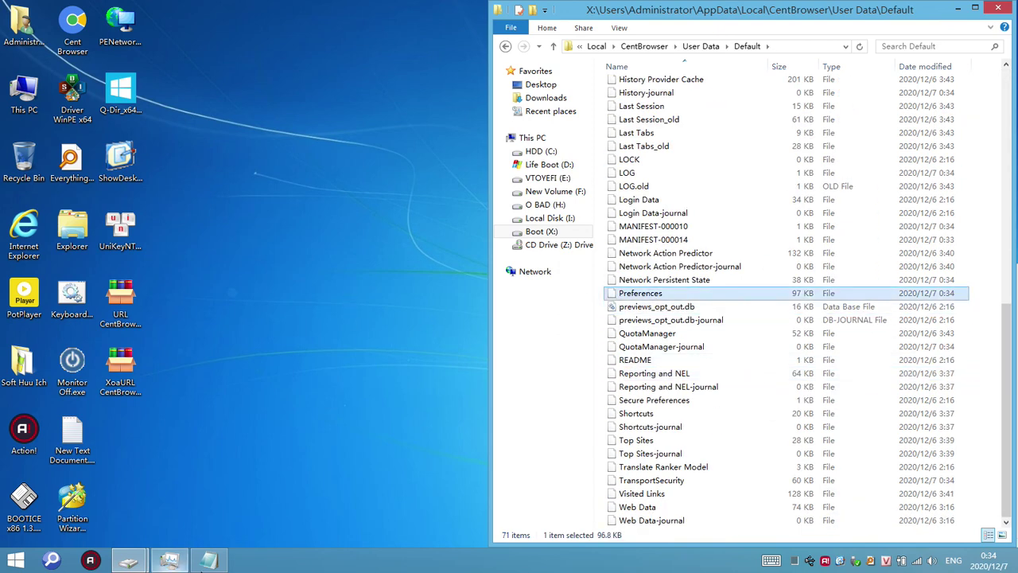
Step: Run the XoaURL CentBrowser desktop shortcut, move its console window lower on the desktop, and reselect the Preferences file
{"action": "double_click", "coordinate": [133, 372]}
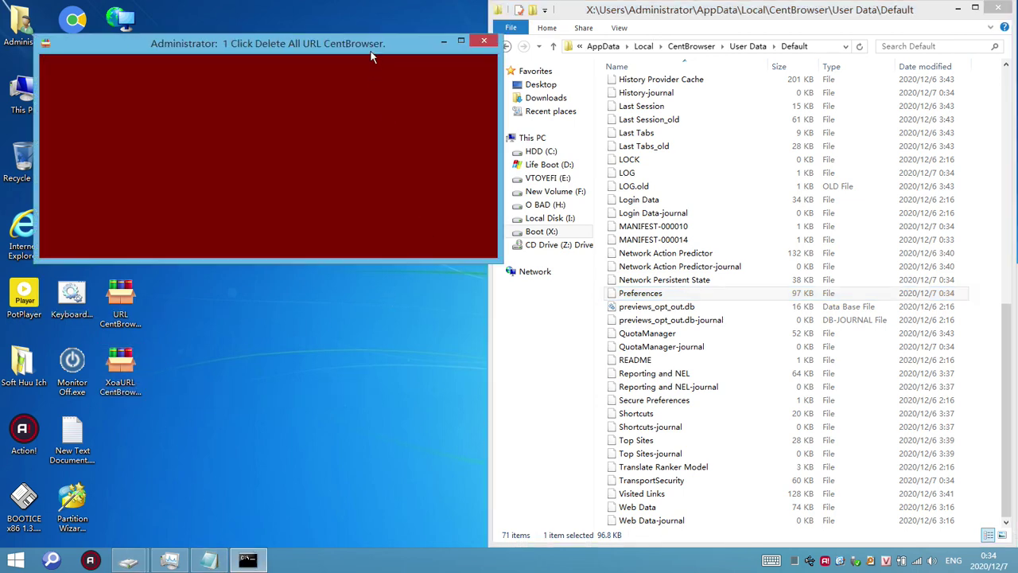
{"action": "left_click_drag", "start_coordinate": [372, 55], "coordinate": [385, 183]}
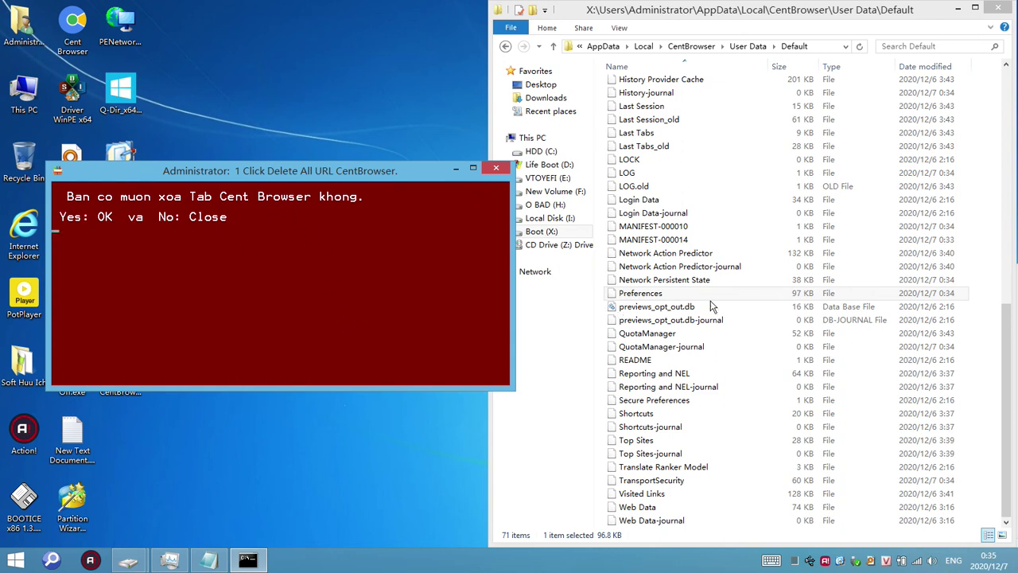
{"action": "left_click", "coordinate": [648, 294]}
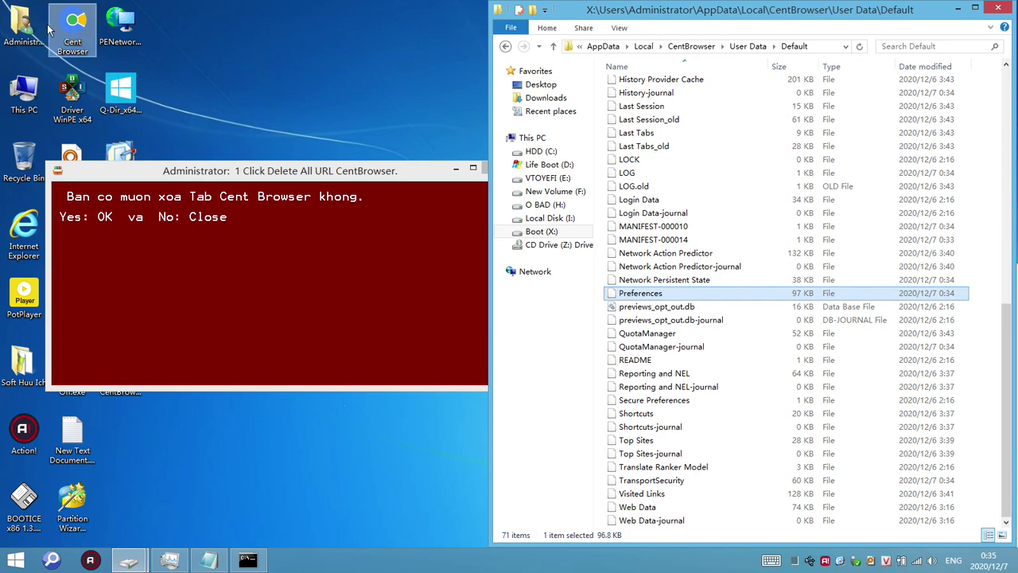
Step: Launch Cent Browser, look through its Facebook and YouTube startup tabs, and minimise it
{"action": "double_click", "coordinate": [75, 24]}
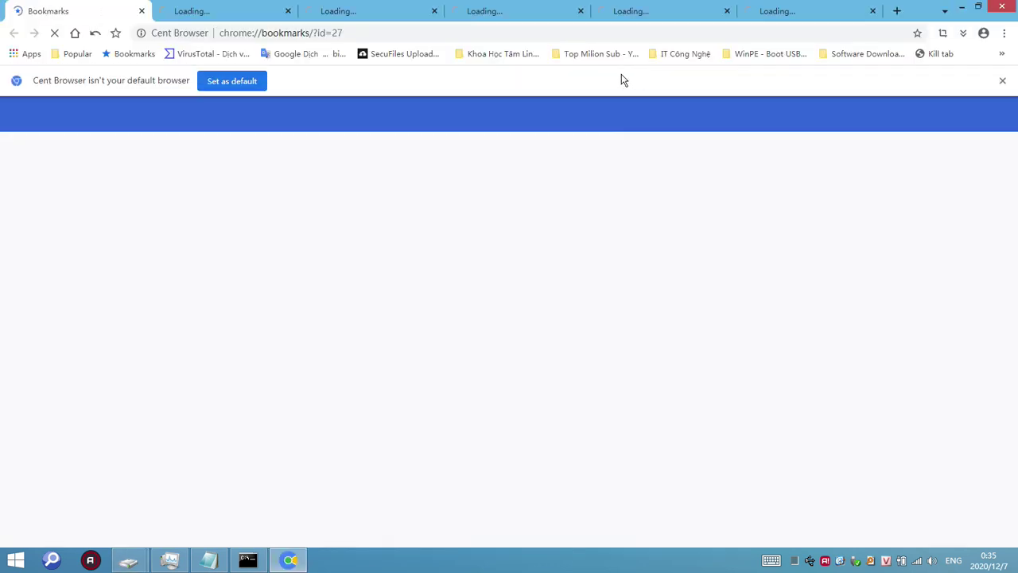
{"action": "left_click", "coordinate": [355, 11]}
{"action": "left_click", "coordinate": [516, 11]}
{"action": "left_click", "coordinate": [663, 11]}
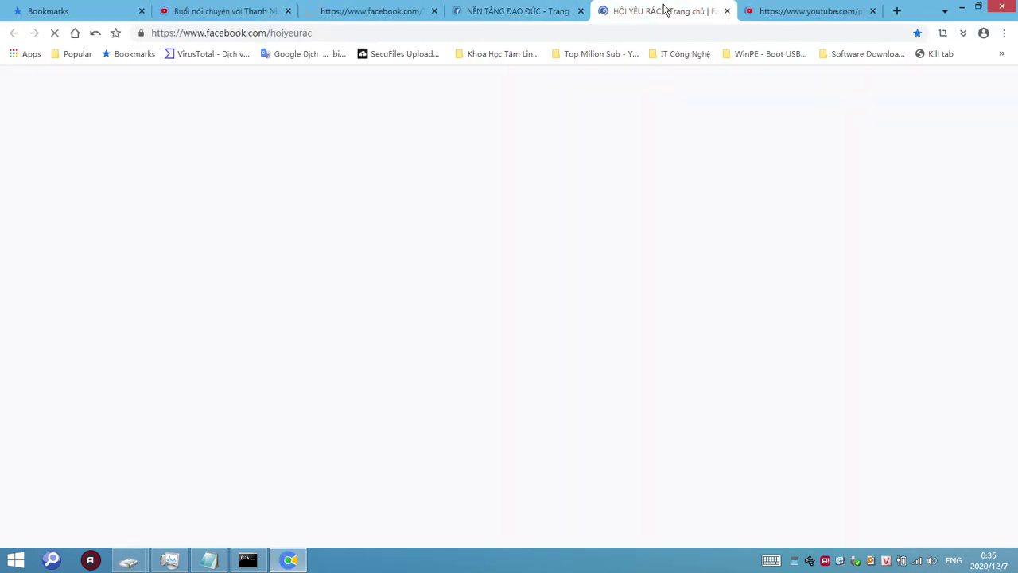
{"action": "left_click", "coordinate": [811, 11]}
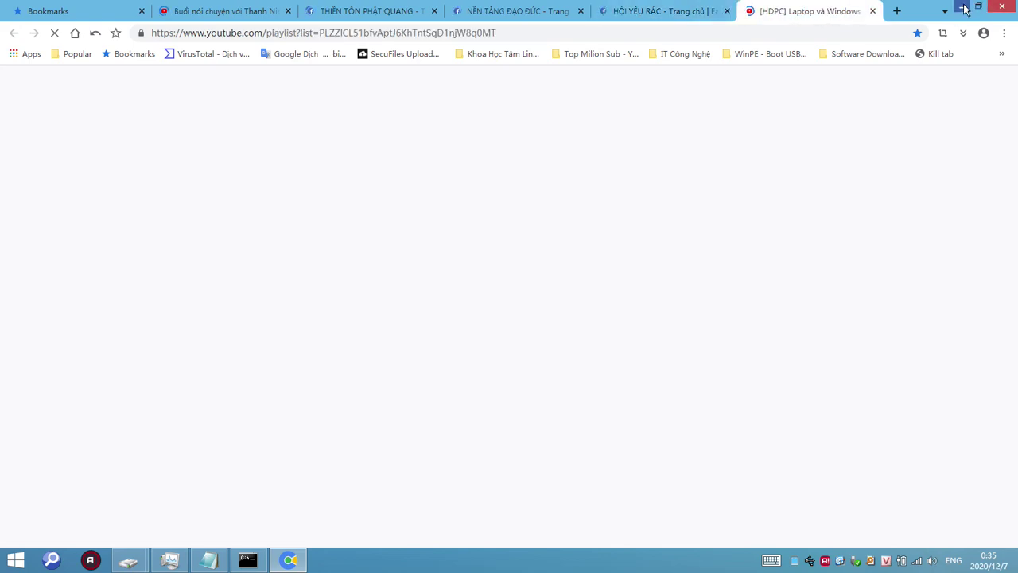
{"action": "left_click", "coordinate": [1000, 10]}
Step: Confirm deleting the Cent Browser tabs in the cleanup script and close the browser with all its tabs
{"action": "left_click", "coordinate": [280, 302]}
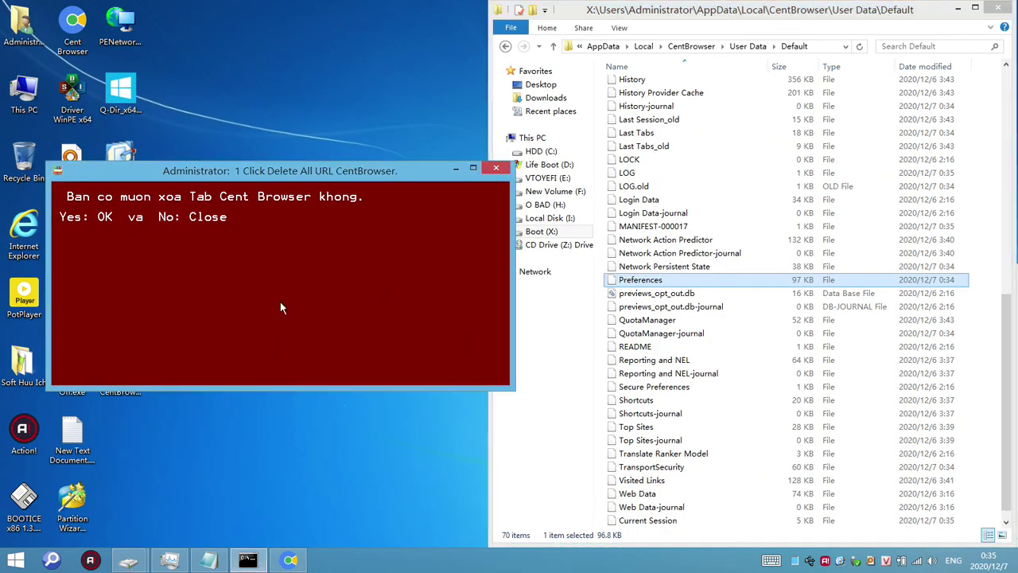
{"action": "key", "text": "Return"}
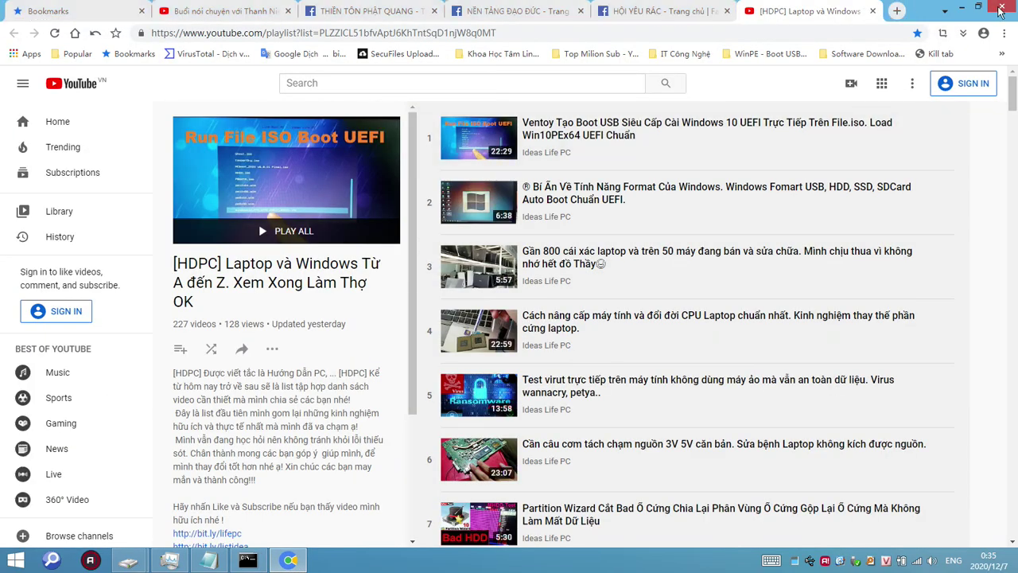
{"action": "left_click", "coordinate": [1001, 6]}
{"action": "left_click", "coordinate": [527, 314]}
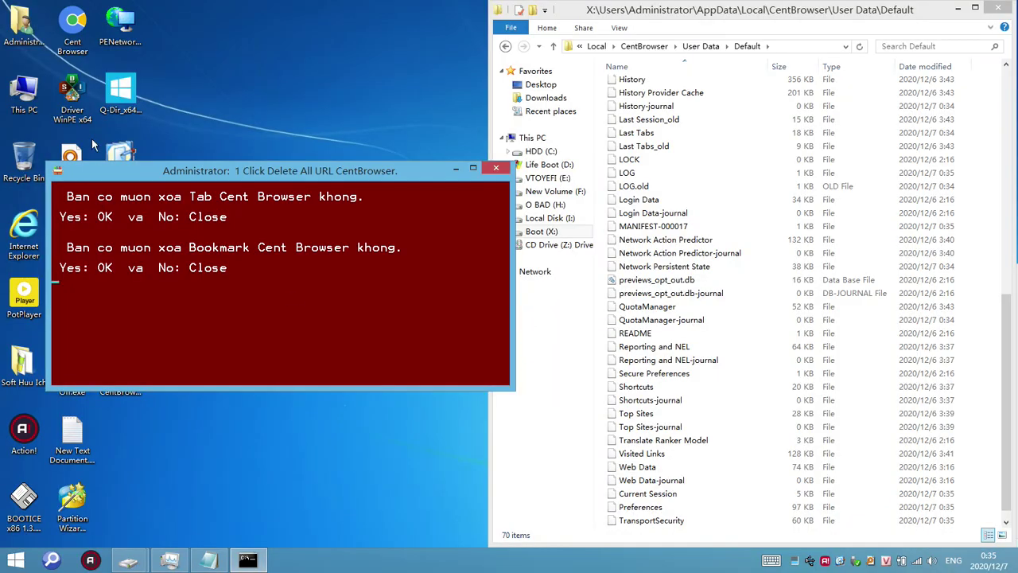
Step: Relaunch Cent Browser twice to check its startup tabs and bookmarks, closing all tabs each time
{"action": "double_click", "coordinate": [72, 30]}
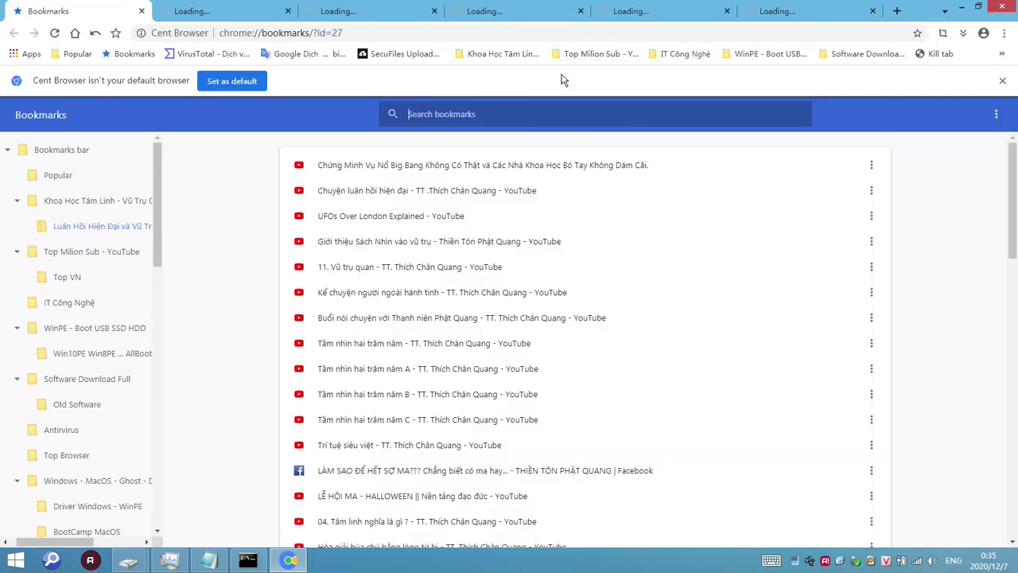
{"action": "key", "text": "alt+F4"}
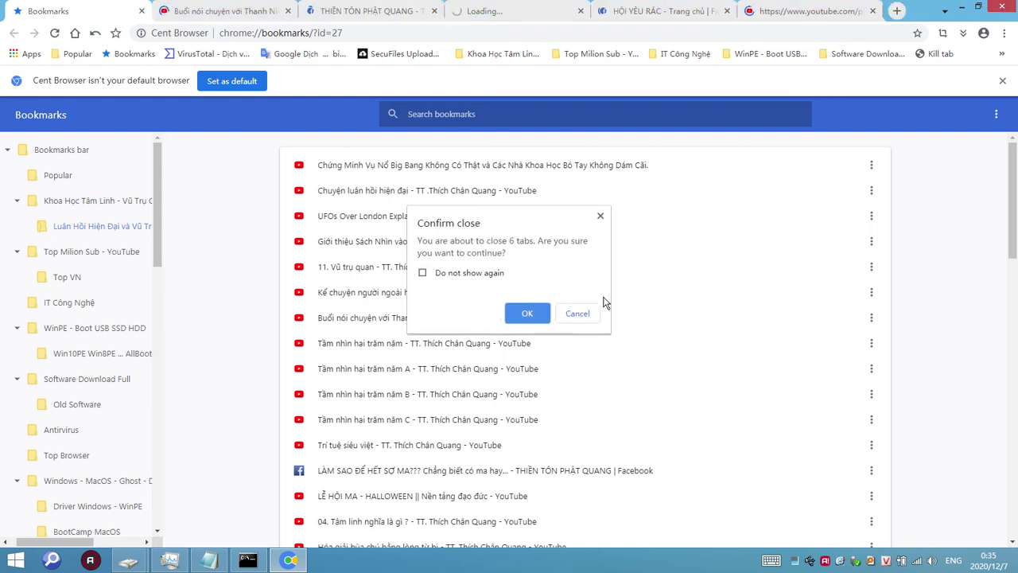
{"action": "left_click", "coordinate": [542, 312]}
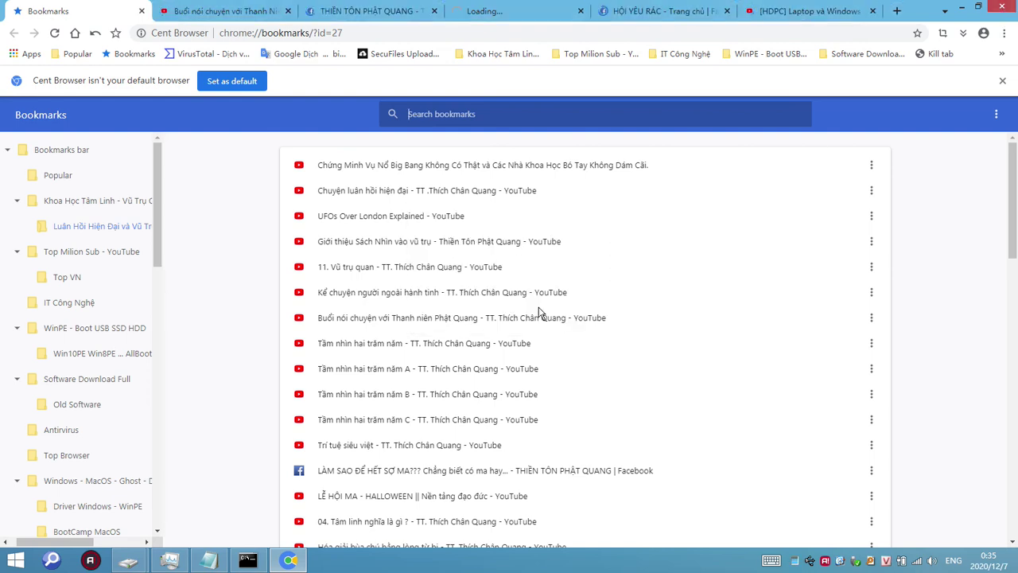
{"action": "left_click", "coordinate": [1000, 7]}
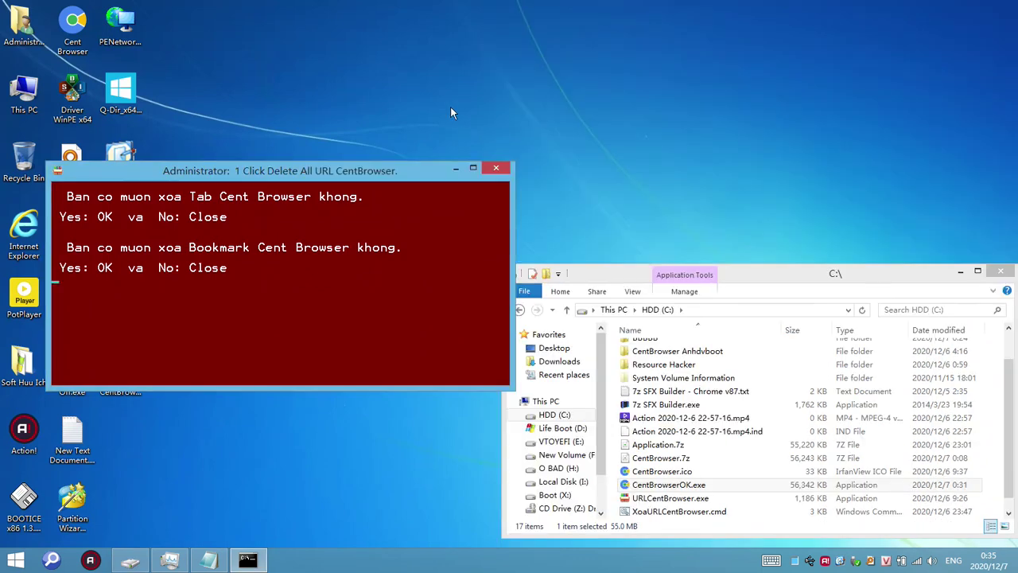
{"action": "double_click", "coordinate": [72, 30]}
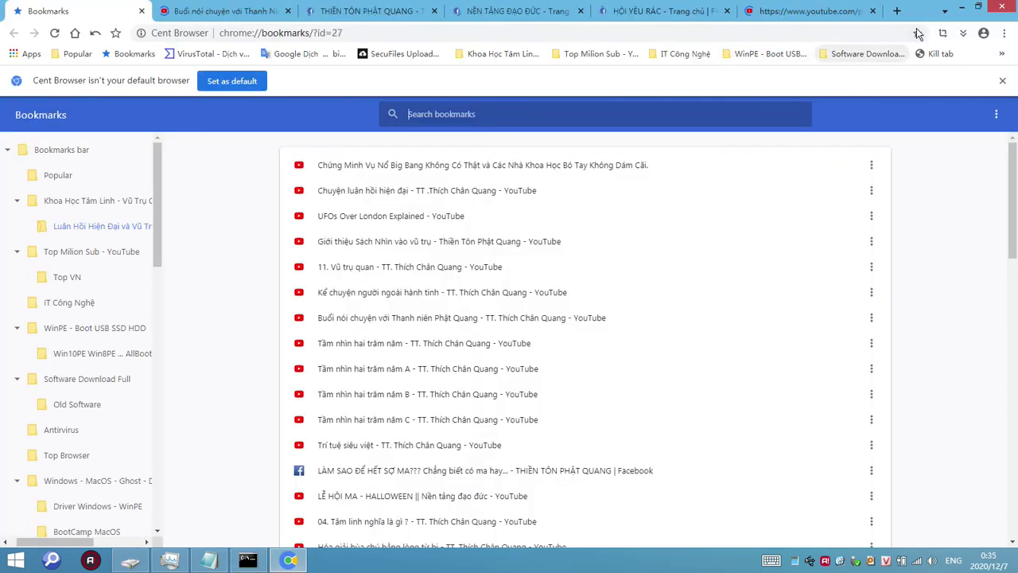
{"action": "left_click", "coordinate": [1000, 7]}
{"action": "left_click", "coordinate": [531, 315]}
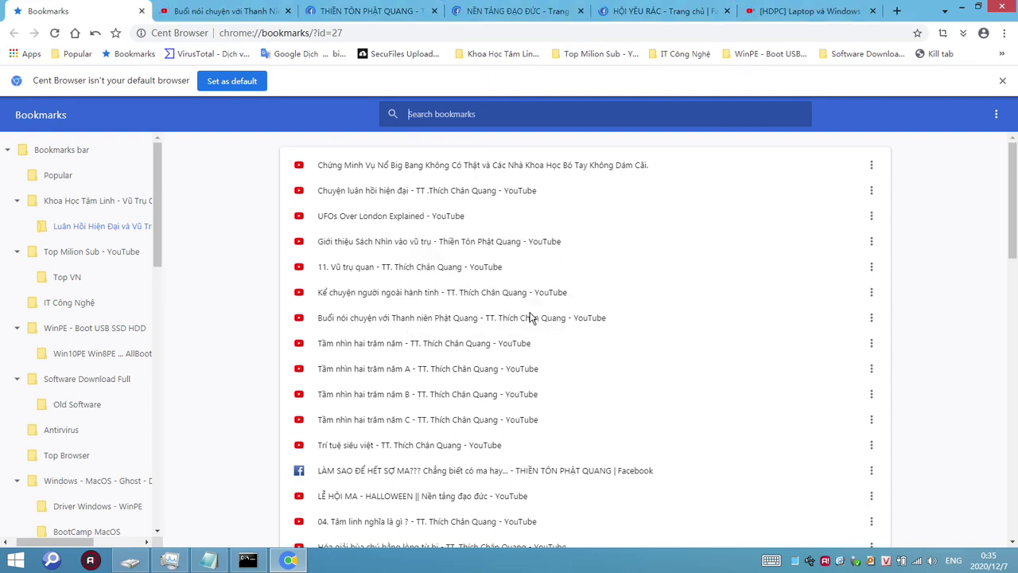
{"action": "left_click", "coordinate": [1004, 9]}
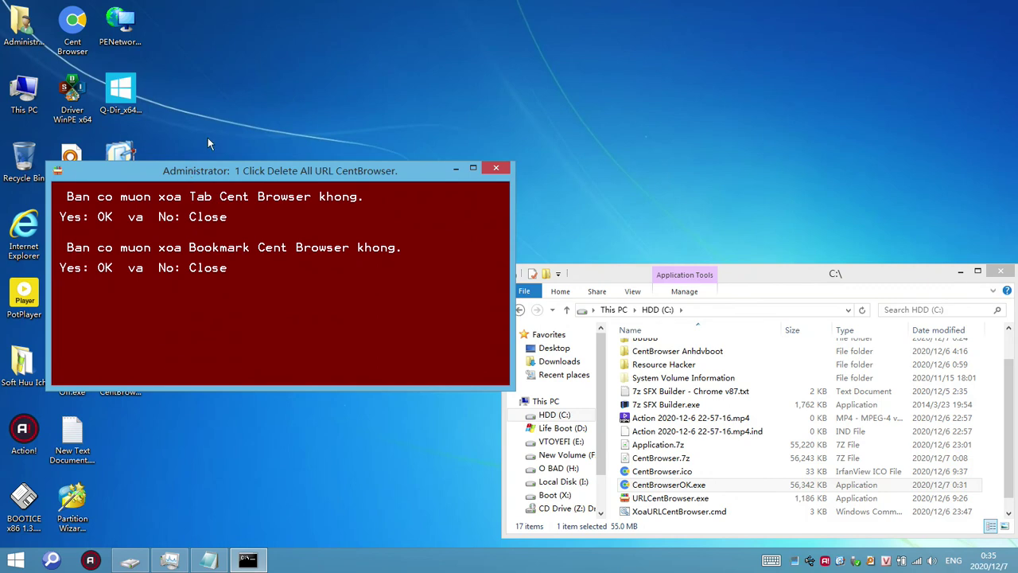
Step: Confirm deleting the Cent Browser bookmarks in the cleanup script and relaunch the browser to check the bookmarks page
{"action": "left_click", "coordinate": [179, 310]}
{"action": "left_click", "coordinate": [259, 267]}
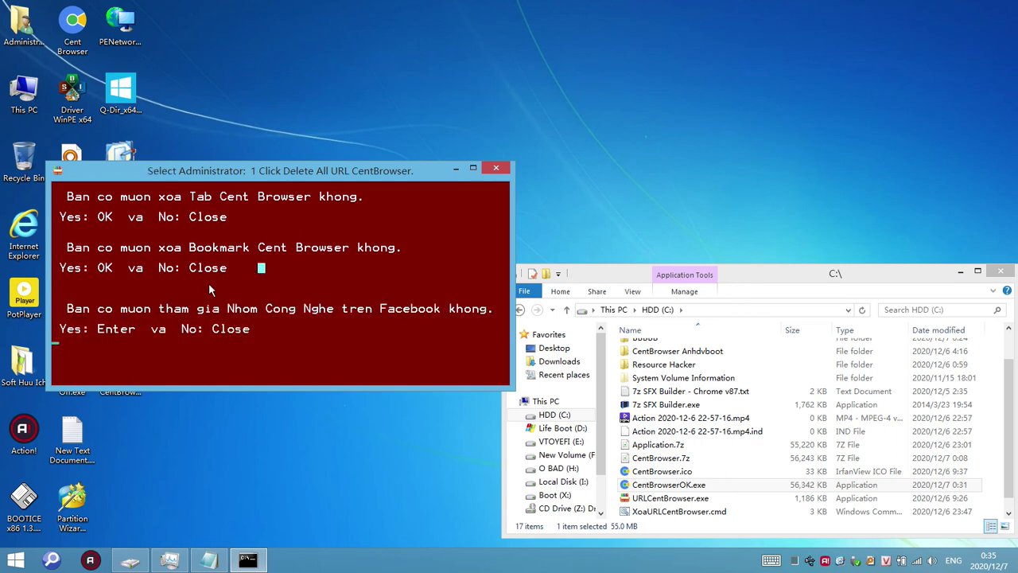
{"action": "double_click", "coordinate": [83, 27]}
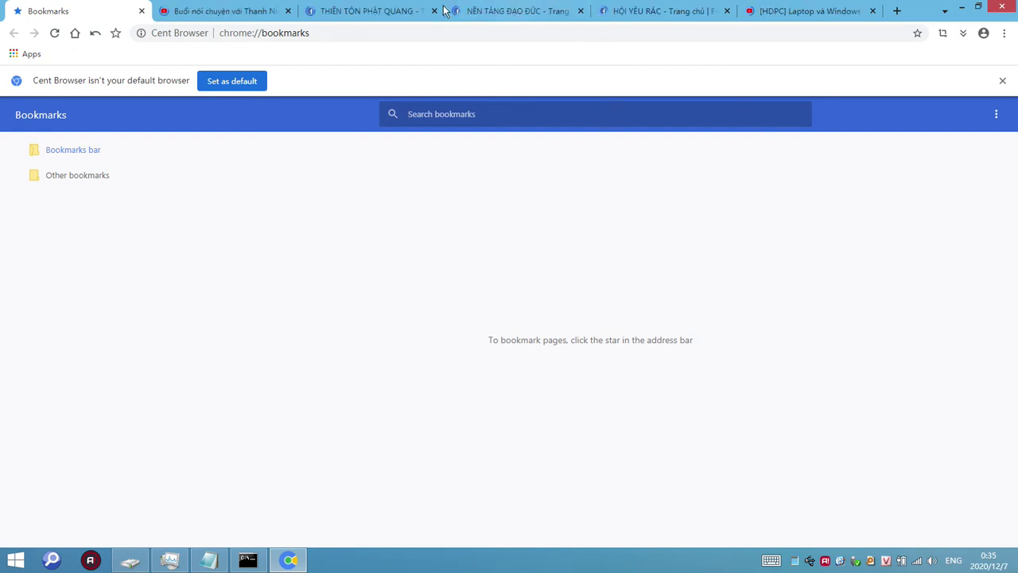
Step: Look through each startup tab in Cent Browser and close the browser with all its tabs
{"action": "left_click", "coordinate": [257, 11]}
{"action": "left_click", "coordinate": [364, 16]}
{"action": "left_click", "coordinate": [509, 11]}
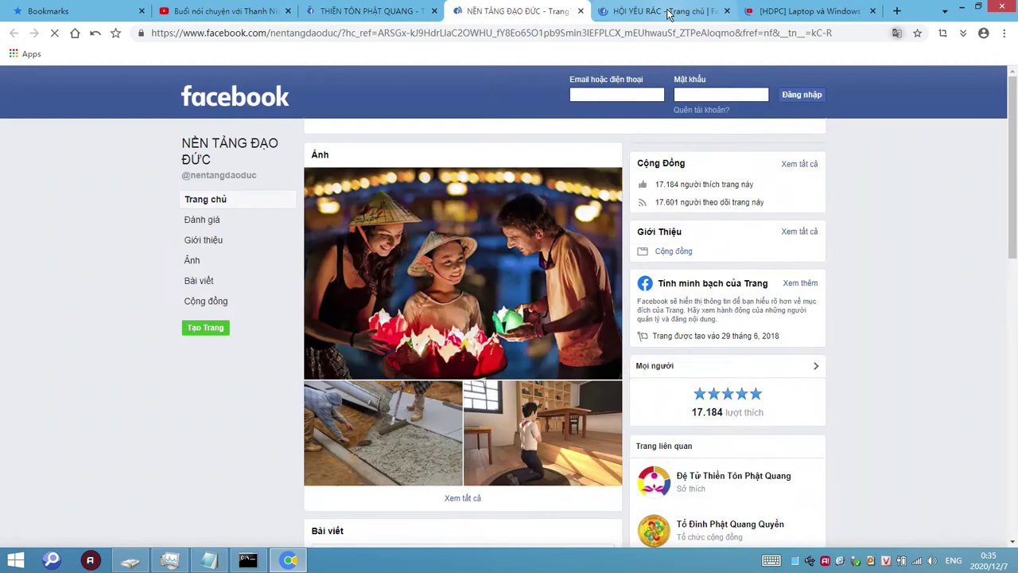
{"action": "left_click", "coordinate": [660, 12]}
{"action": "left_click", "coordinate": [790, 8]}
{"action": "left_click", "coordinate": [1003, 6]}
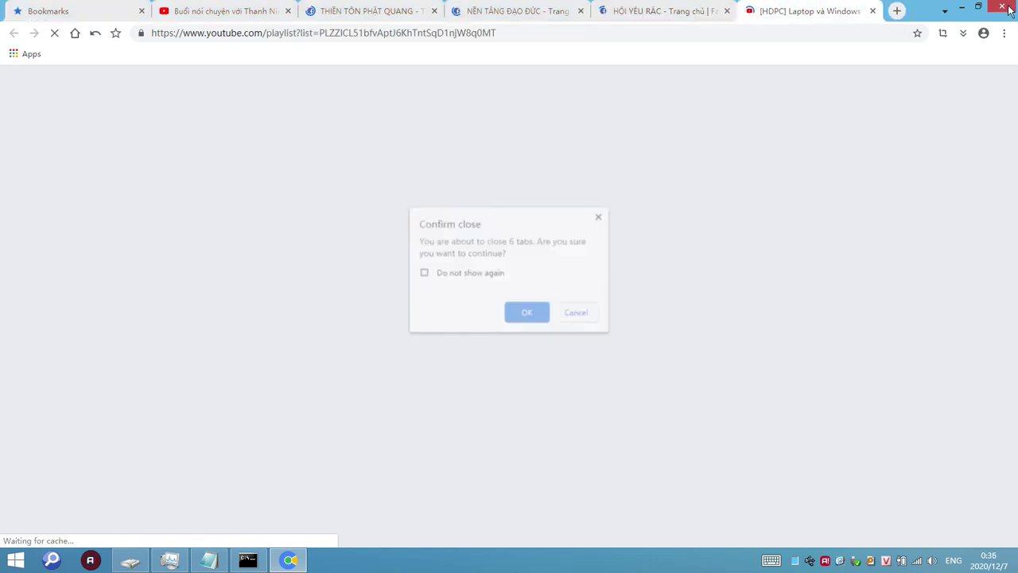
{"action": "left_click", "coordinate": [536, 313]}
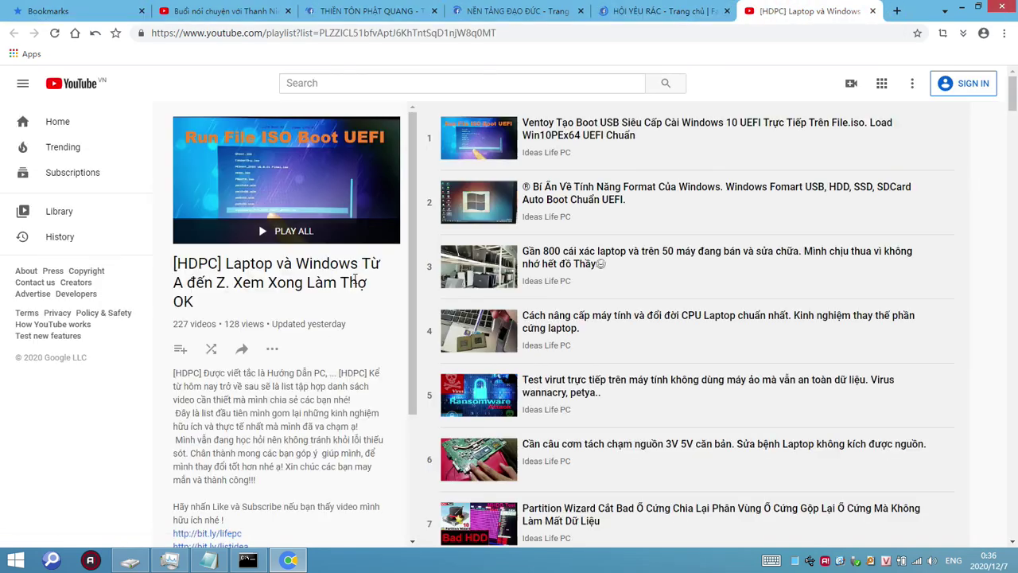
{"action": "left_click", "coordinate": [1006, 7]}
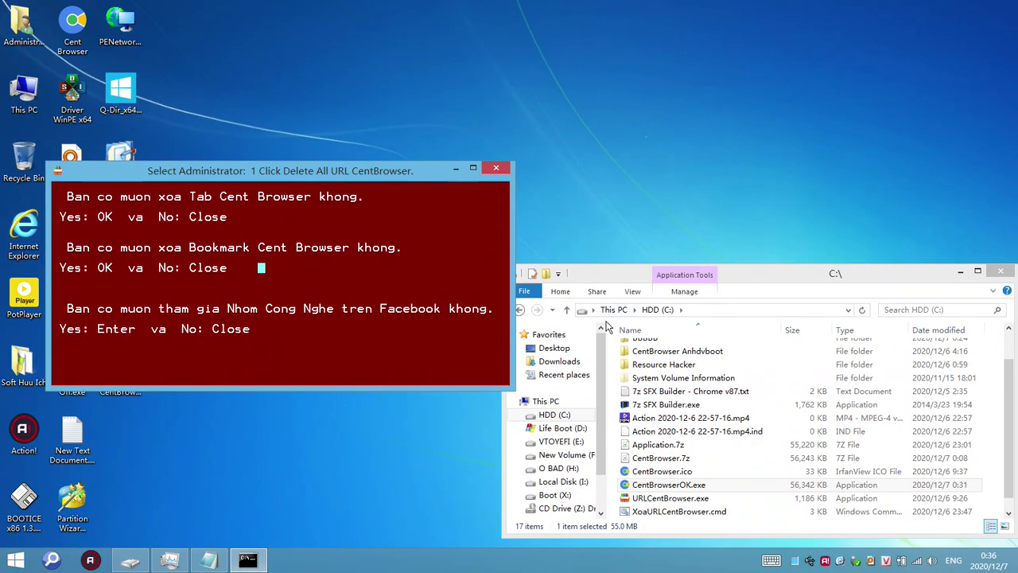
Step: Open a new Explorer window and browse to X:\Users\Administrator\AppData\Local\CentBrowser\User Data\Default
{"action": "left_click", "coordinate": [736, 275]}
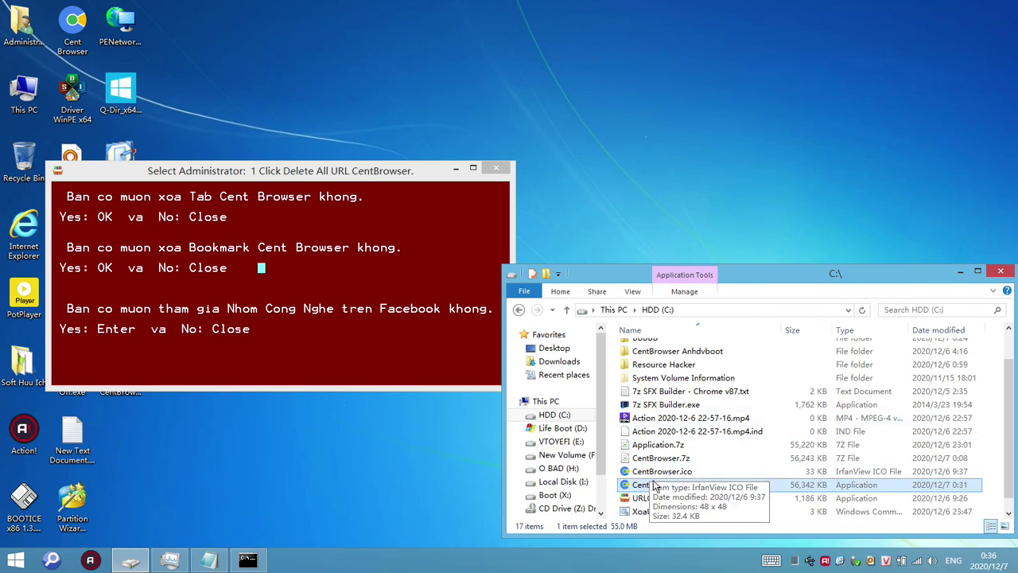
{"action": "key", "text": "super+e"}
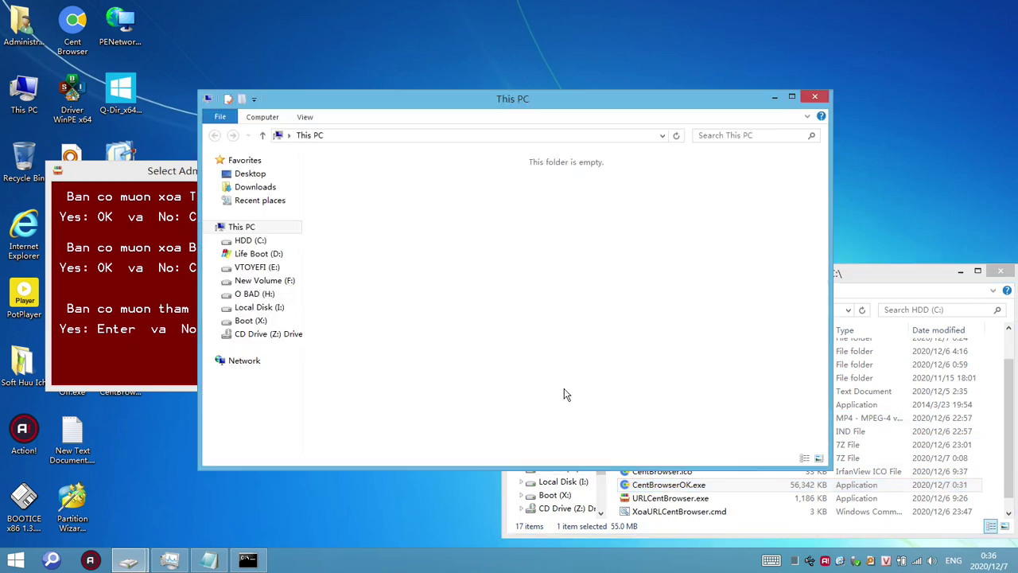
{"action": "left_click", "coordinate": [424, 289]}
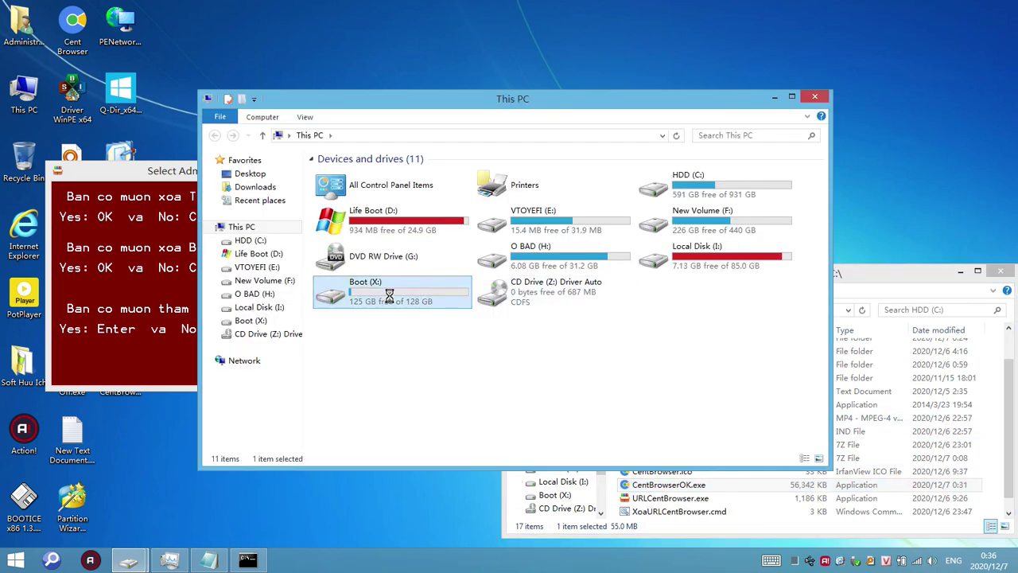
{"action": "double_click", "coordinate": [396, 309]}
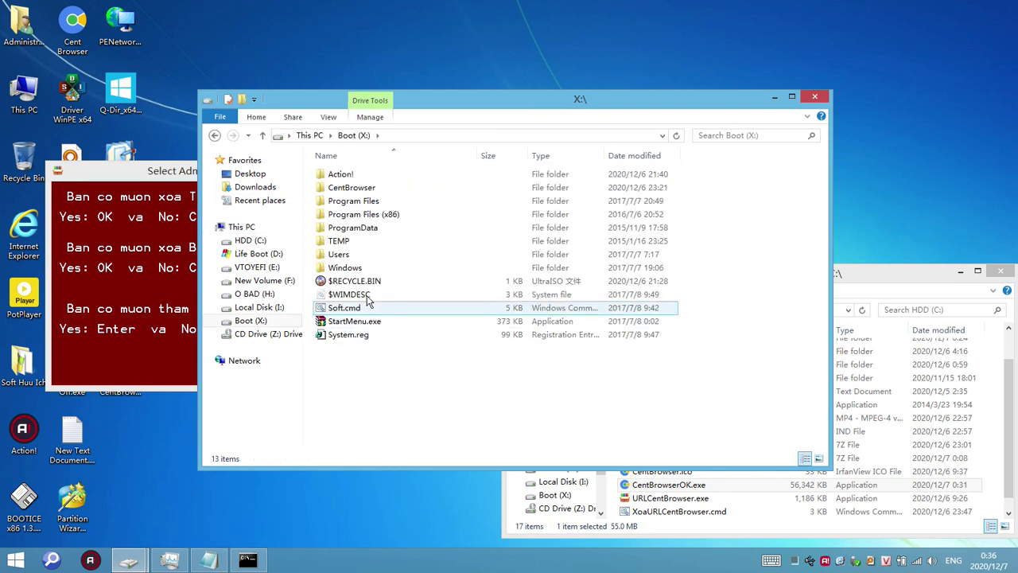
{"action": "double_click", "coordinate": [366, 252]}
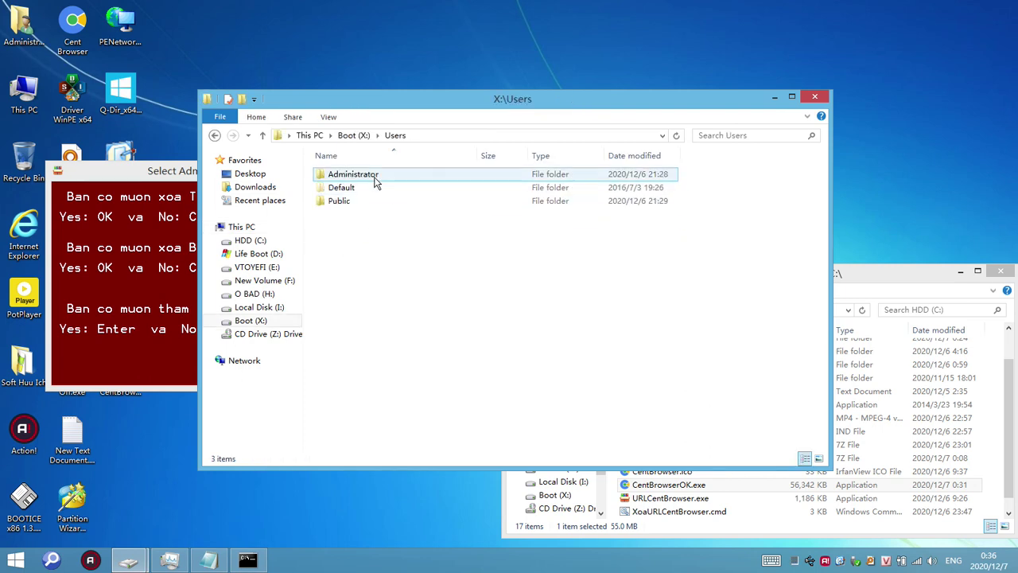
{"action": "double_click", "coordinate": [371, 177]}
{"action": "double_click", "coordinate": [350, 175]}
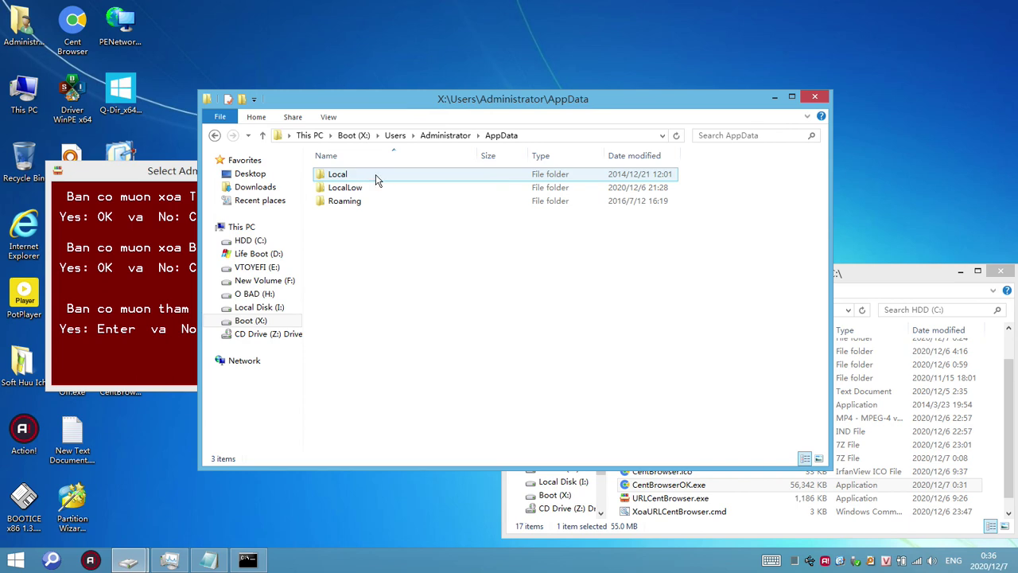
{"action": "double_click", "coordinate": [367, 176]}
{"action": "double_click", "coordinate": [368, 187]}
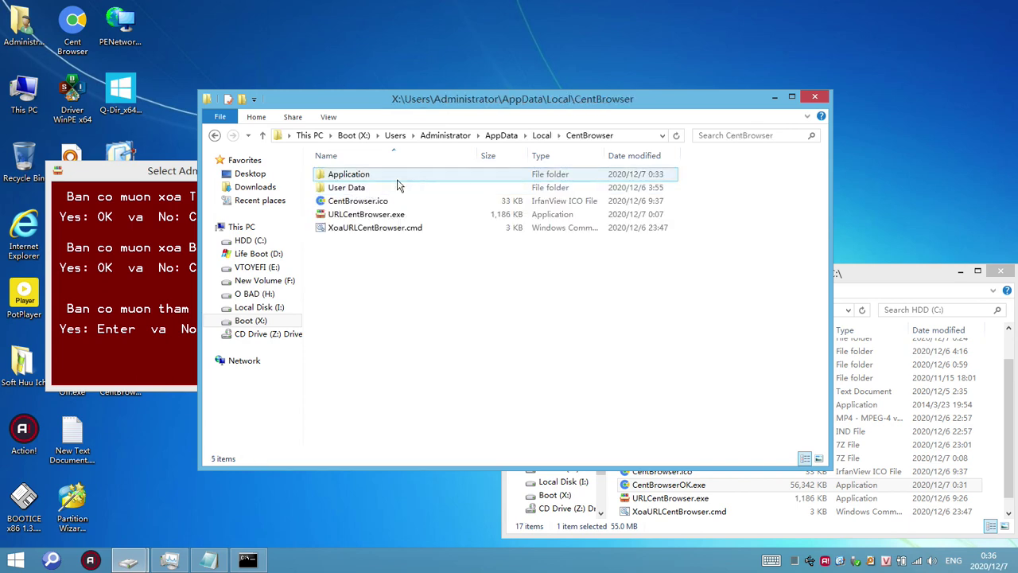
{"action": "double_click", "coordinate": [366, 189]}
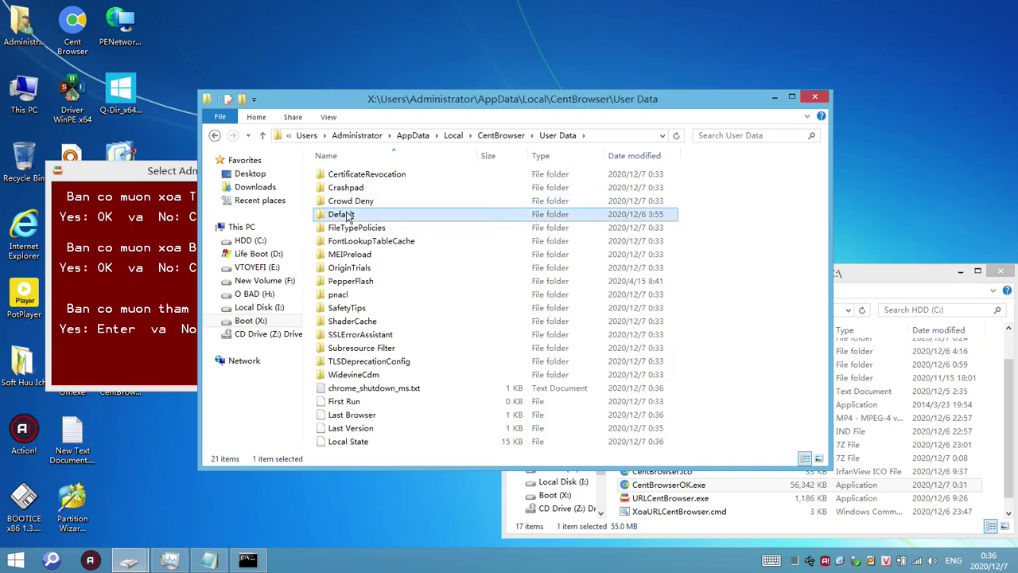
{"action": "double_click", "coordinate": [364, 214]}
Step: Move the Default folder window aside, stretch it to full screen height, and select the Preferences file
{"action": "left_click_drag", "start_coordinate": [537, 106], "coordinate": [722, 23]}
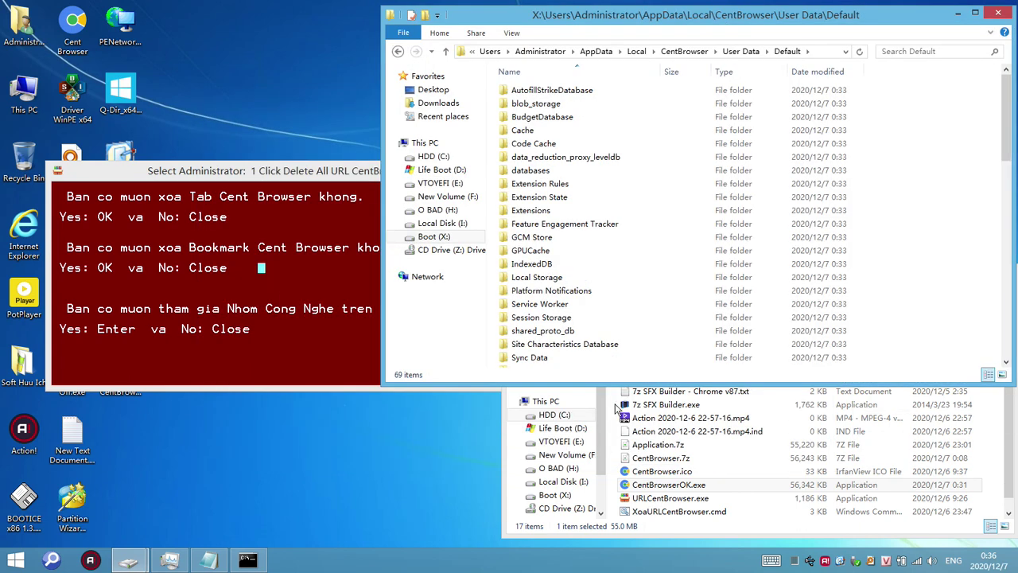
{"action": "double_click", "coordinate": [625, 385]}
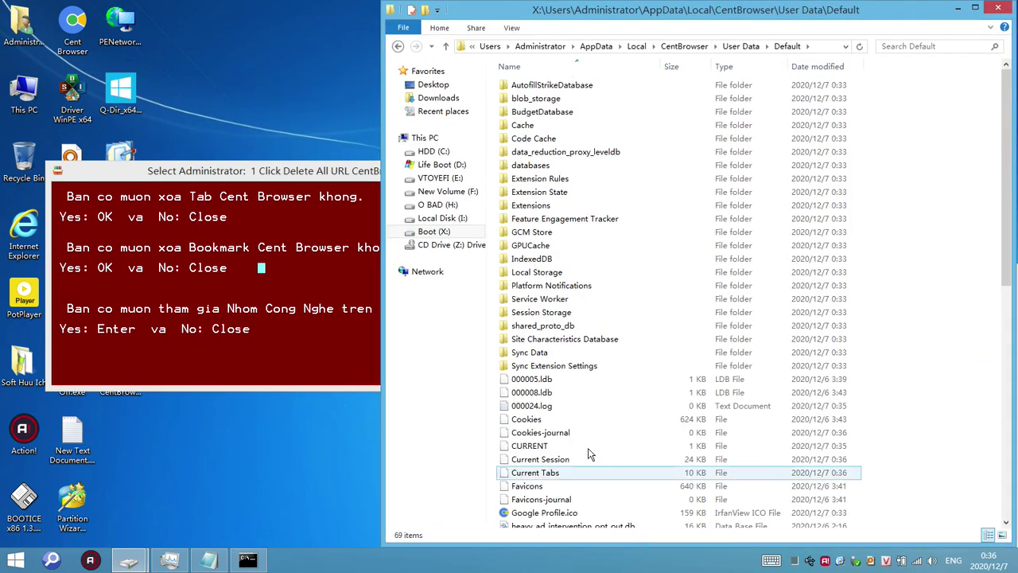
{"action": "left_click", "coordinate": [544, 419]}
{"action": "type", "text": "pr"}
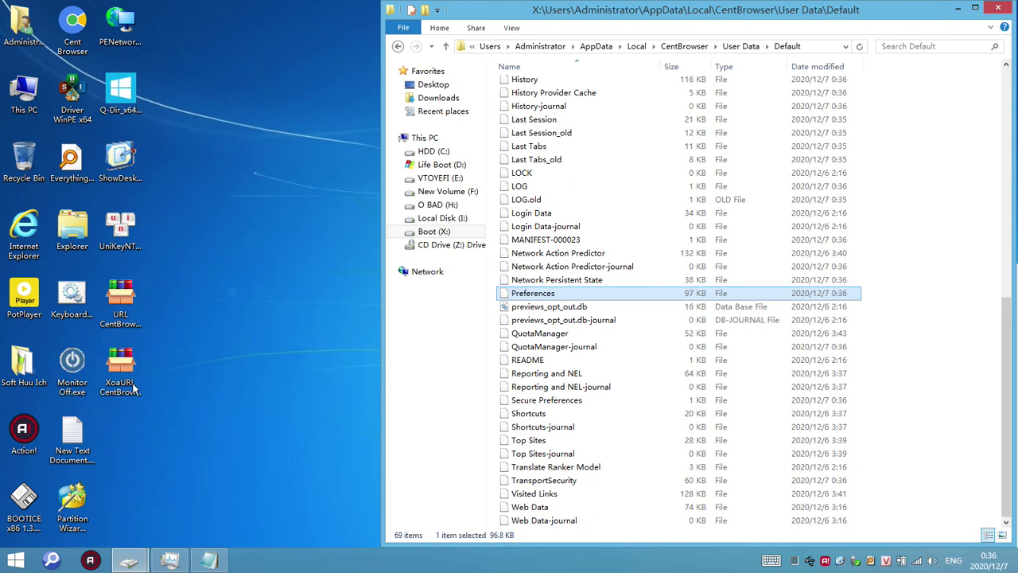
Step: Run the XoaURL CentBrowser cleanup script, confirm deleting only the browser tabs, and minimize its window at the bookmark question
{"action": "double_click", "coordinate": [134, 387]}
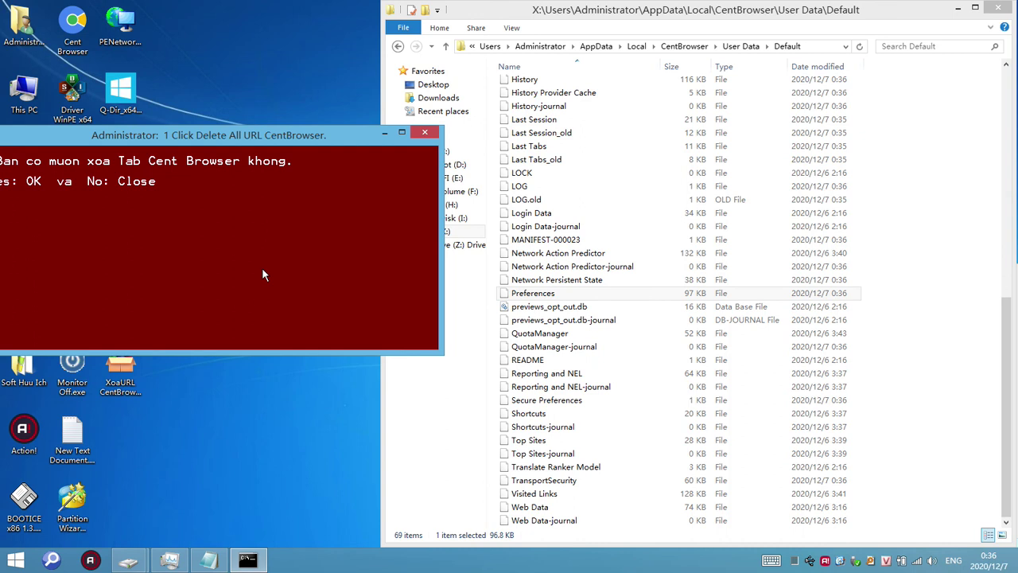
{"action": "key", "text": "Return"}
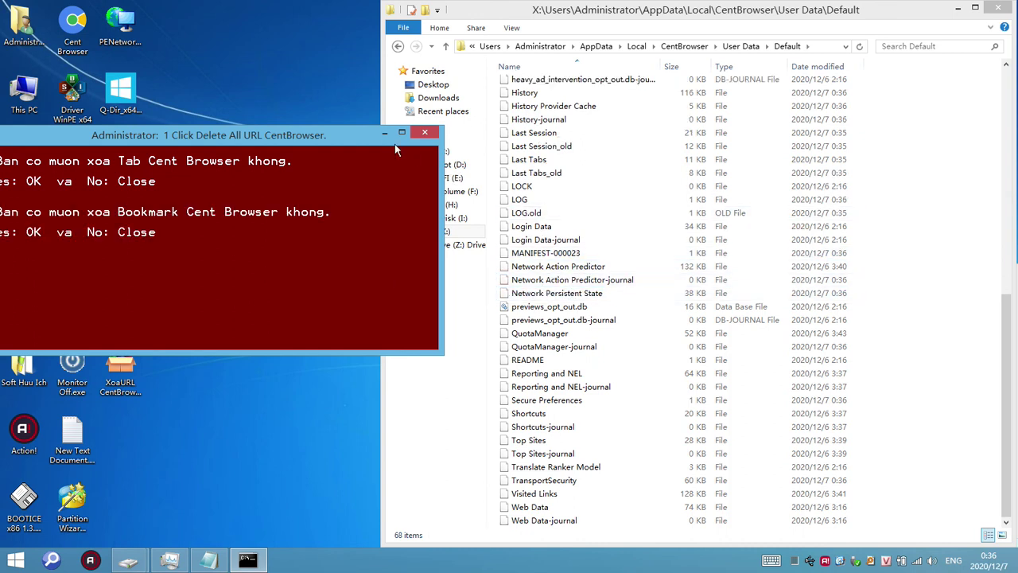
{"action": "left_click", "coordinate": [384, 134]}
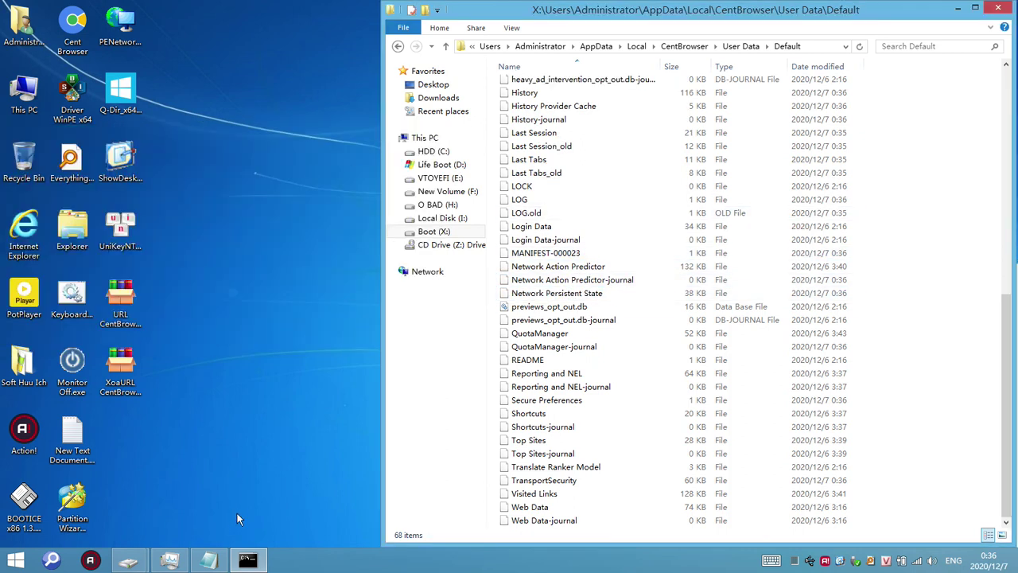
Step: Launch Cent Browser maximized, check its startup page and browsing history, and close it
{"action": "left_click", "coordinate": [80, 28]}
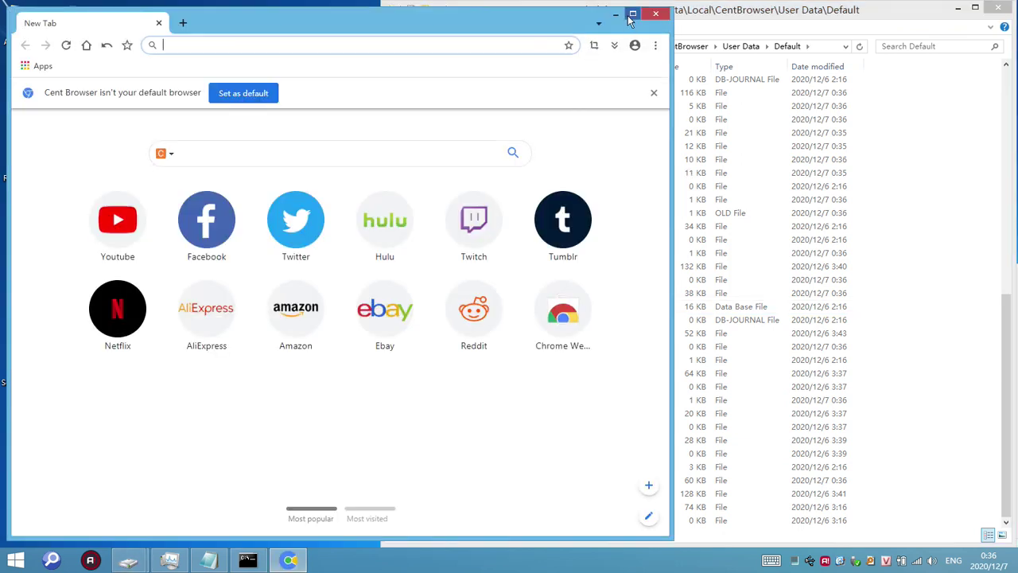
{"action": "left_click", "coordinate": [633, 15]}
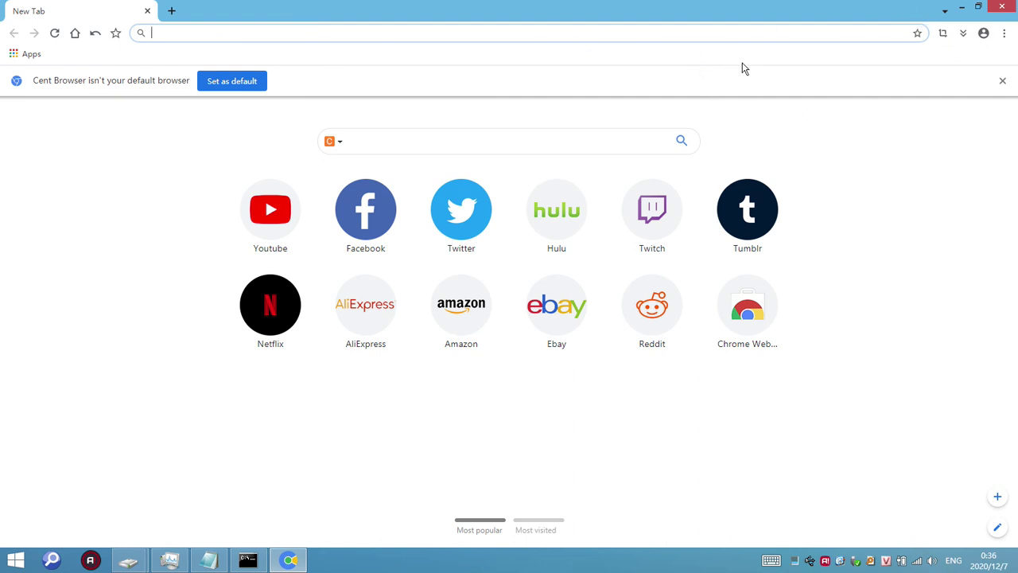
{"action": "left_click", "coordinate": [1004, 32]}
{"action": "left_click", "coordinate": [1004, 33]}
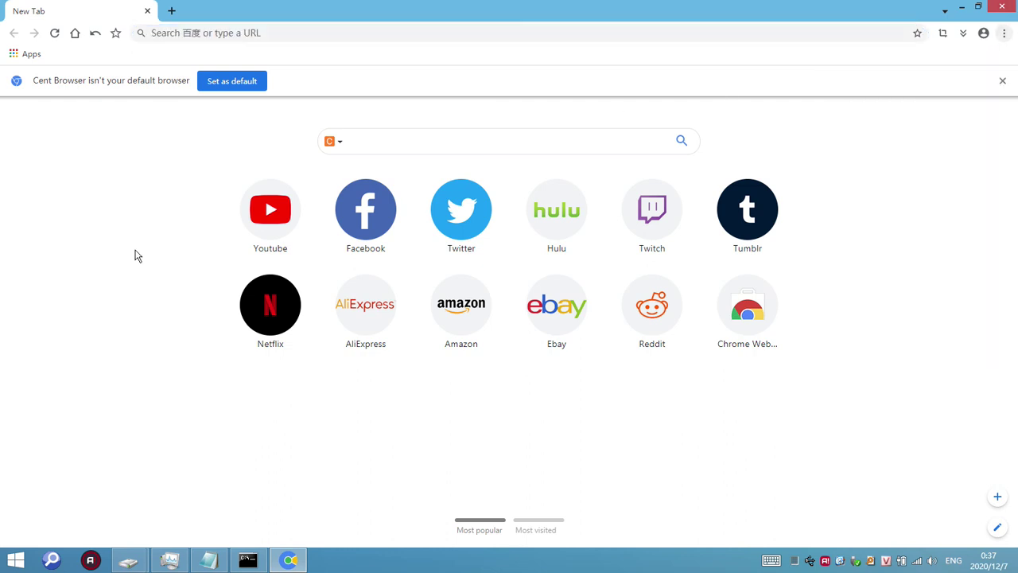
{"action": "key", "text": "ctrl+h"}
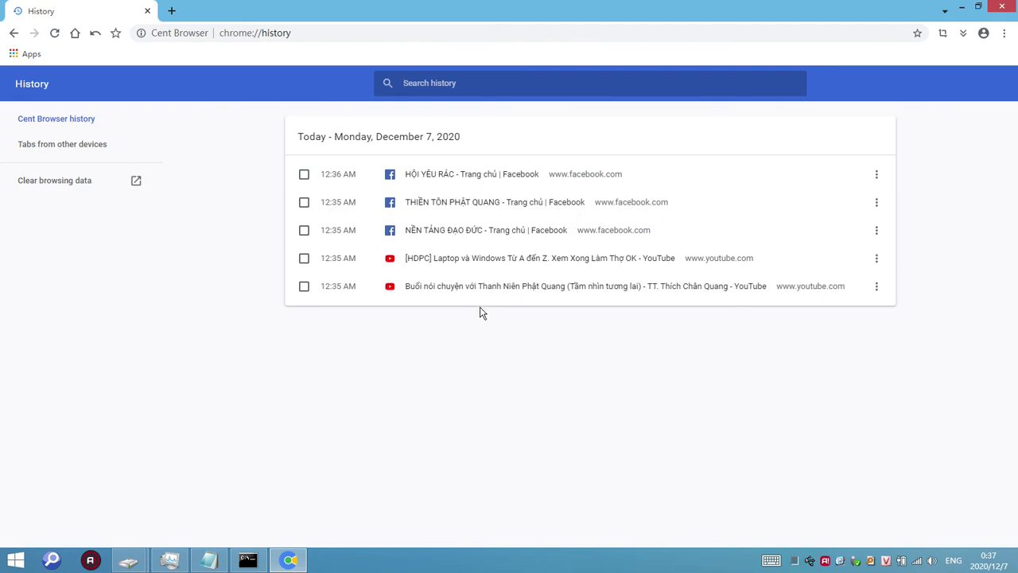
{"action": "left_click", "coordinate": [1001, 6]}
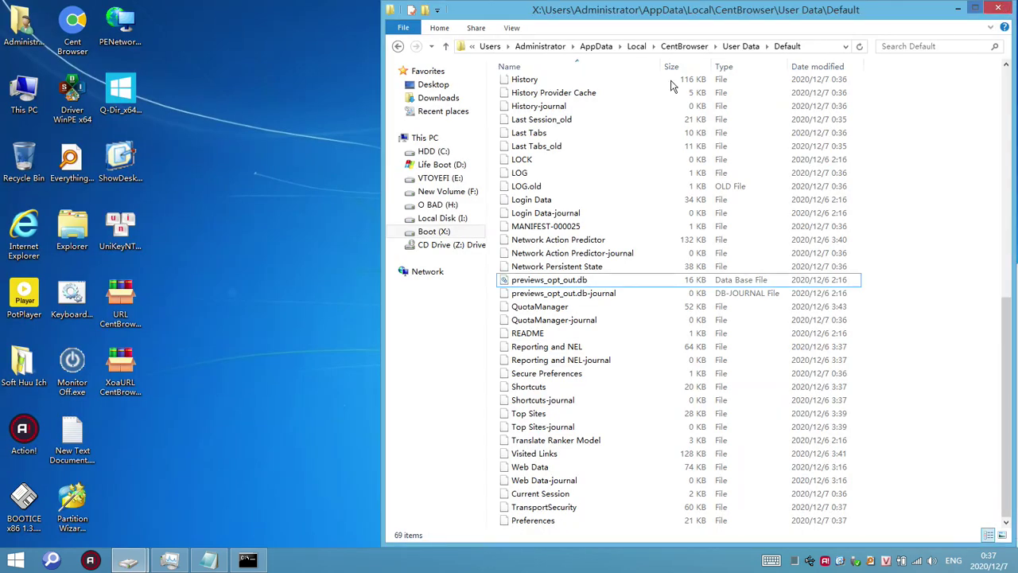
Step: Run the URL CentBrowser self-extracting installer to restore the browser data and relaunch Cent Browser
{"action": "left_click", "coordinate": [137, 306]}
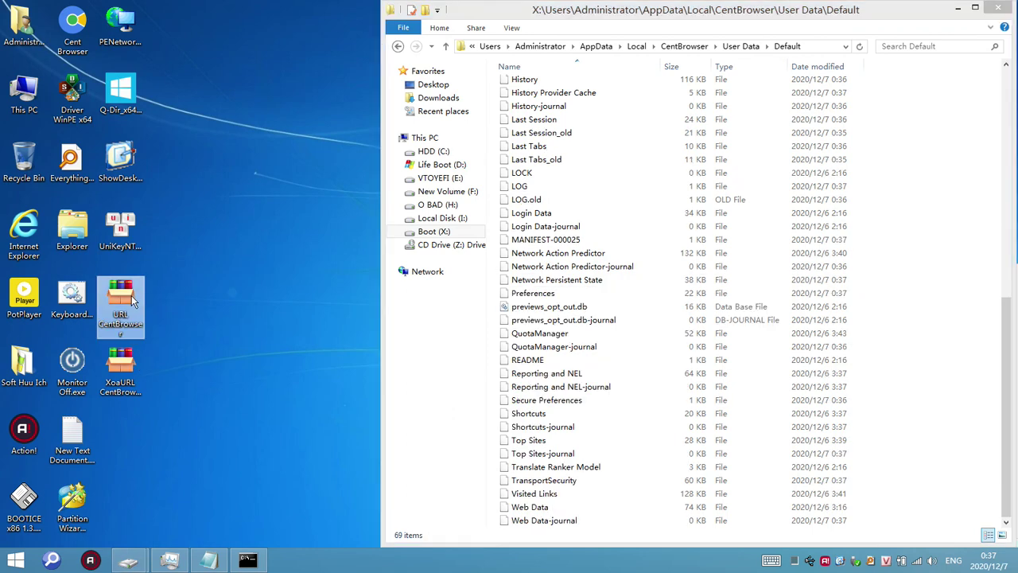
{"action": "double_click", "coordinate": [132, 299]}
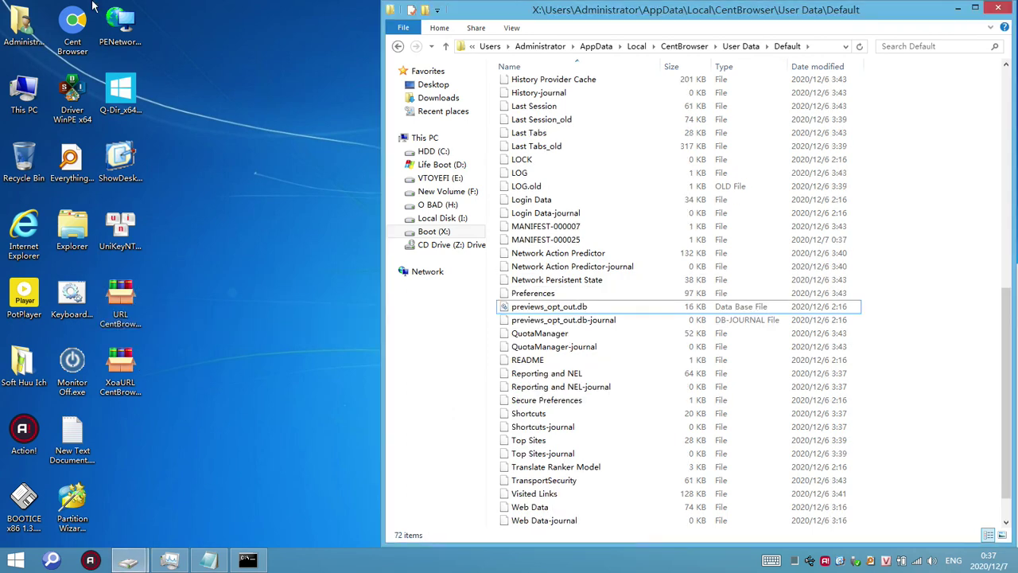
{"action": "double_click", "coordinate": [72, 36]}
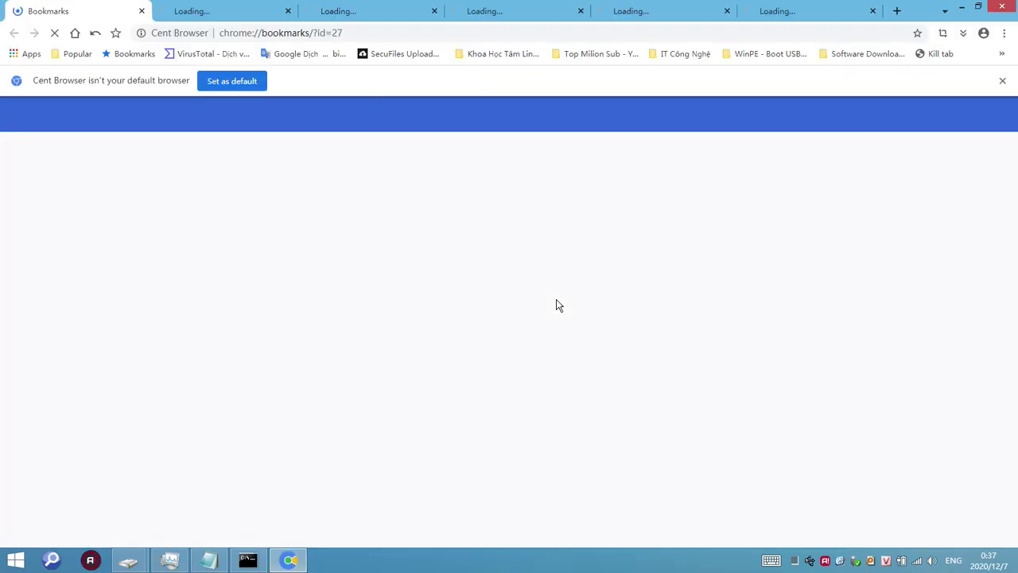
Step: Look through the restored startup tabs and the History page in Cent Browser, and close the browser with all its tabs
{"action": "key", "text": "ctrl+Tab"}
{"action": "key", "text": "ctrl+Tab"}
{"action": "key", "text": "ctrl+Tab"}
{"action": "key", "text": "ctrl+Tab"}
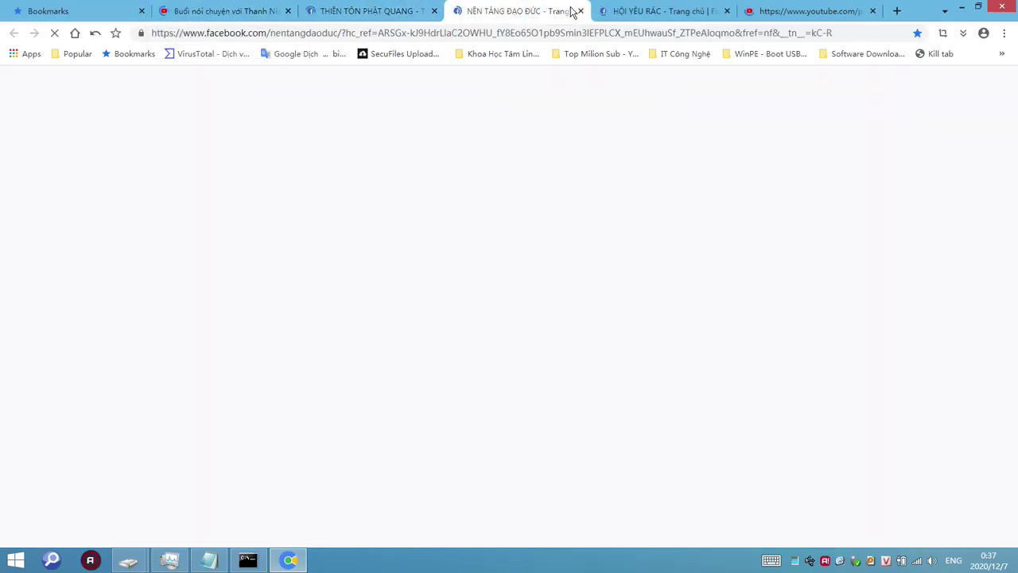
{"action": "left_click", "coordinate": [784, 10]}
{"action": "left_click", "coordinate": [1005, 33]}
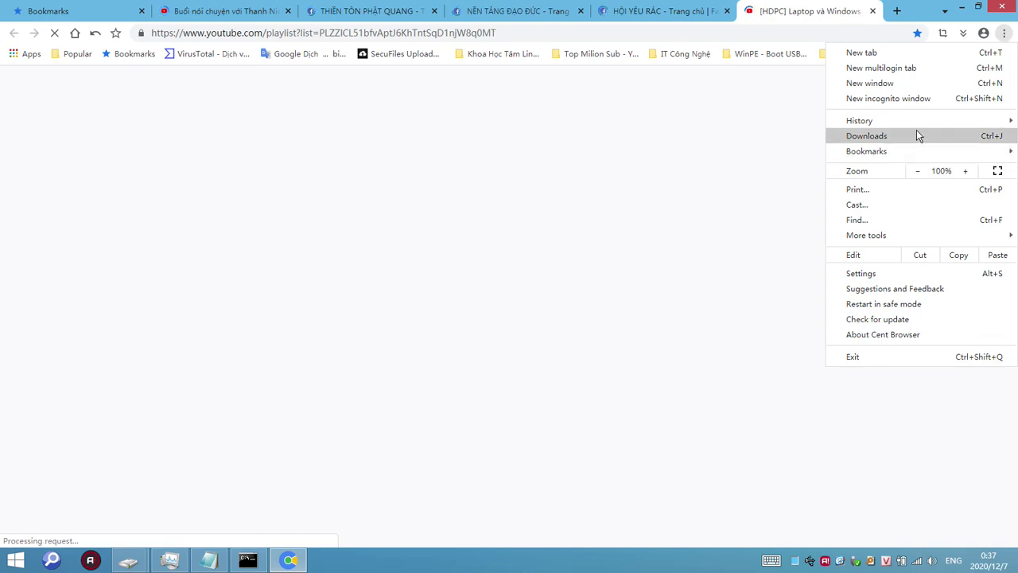
{"action": "mouse_move", "coordinate": [916, 128]}
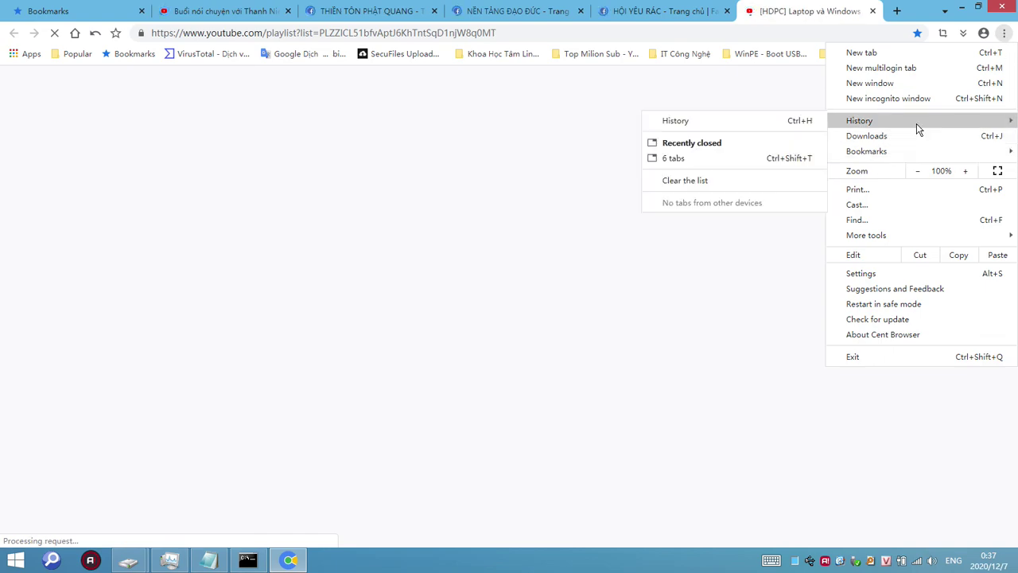
{"action": "left_click", "coordinate": [770, 295]}
{"action": "key", "text": "ctrl+h"}
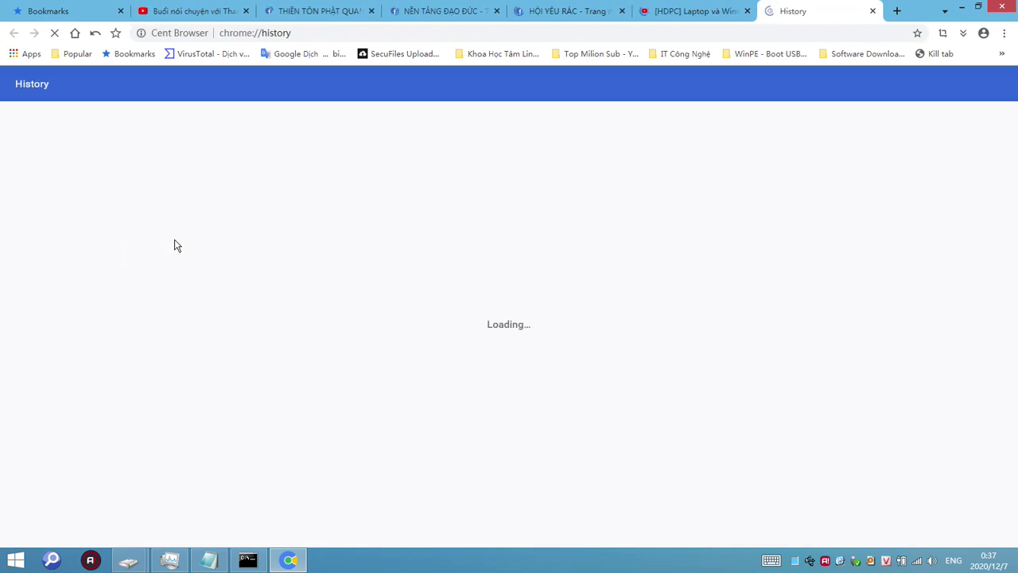
{"action": "left_click", "coordinate": [991, 8]}
{"action": "left_click", "coordinate": [526, 313]}
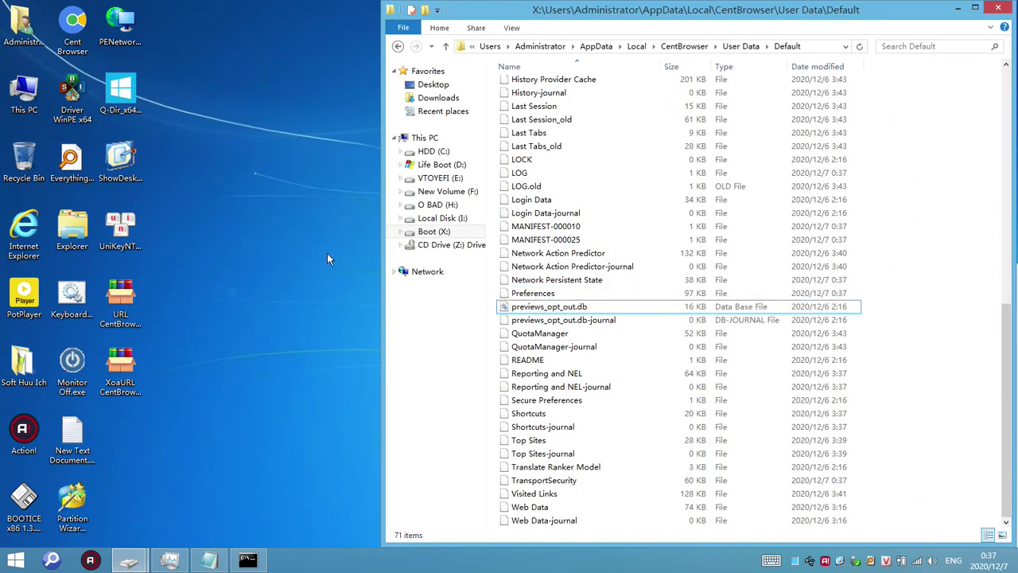
Step: Run the XoaURL CentBrowser script, confirm deleting tabs and bookmarks, accept the Facebook group offer, and close the group page
{"action": "double_click", "coordinate": [128, 371]}
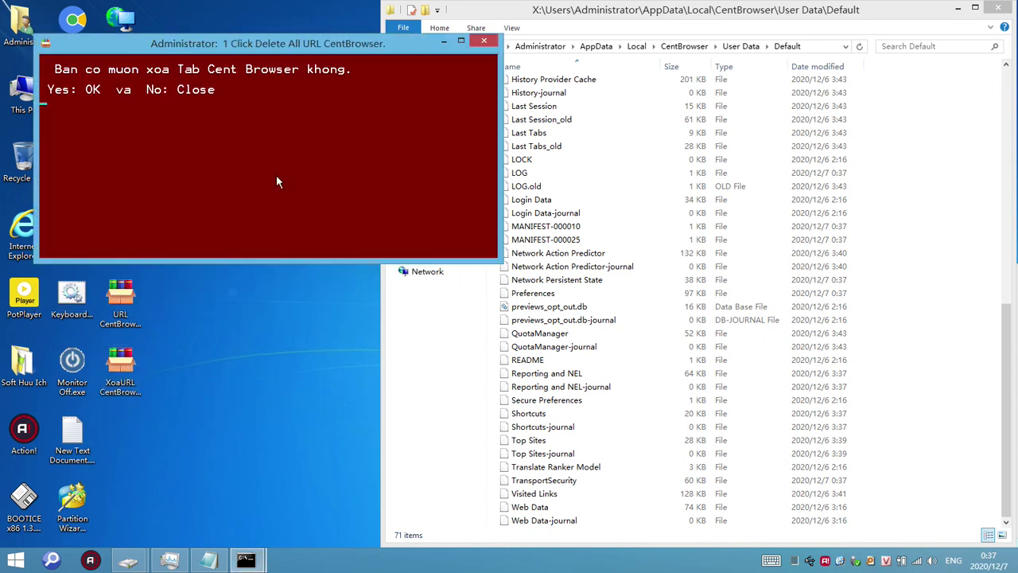
{"action": "key", "text": "Return"}
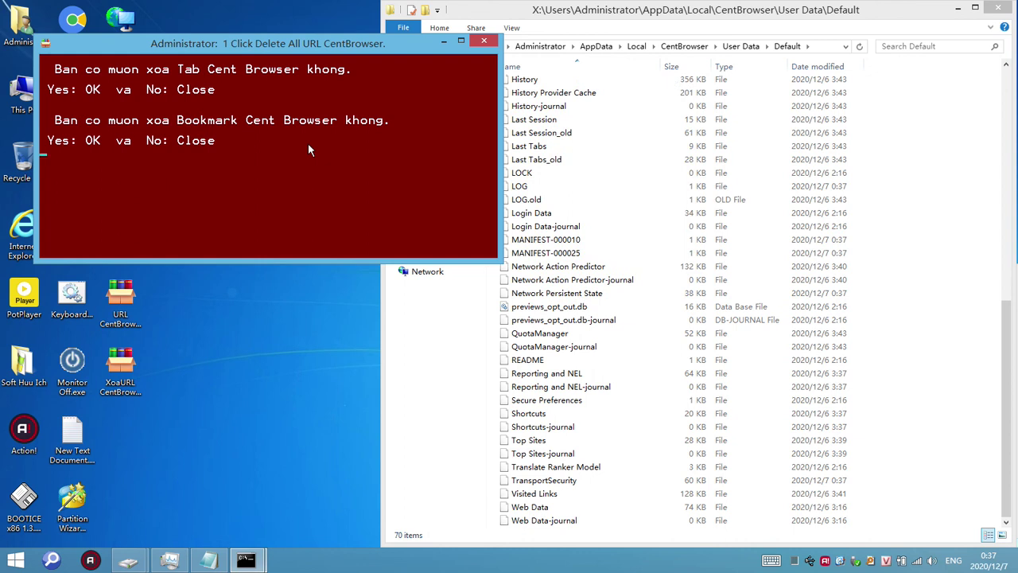
{"action": "key", "text": "Return"}
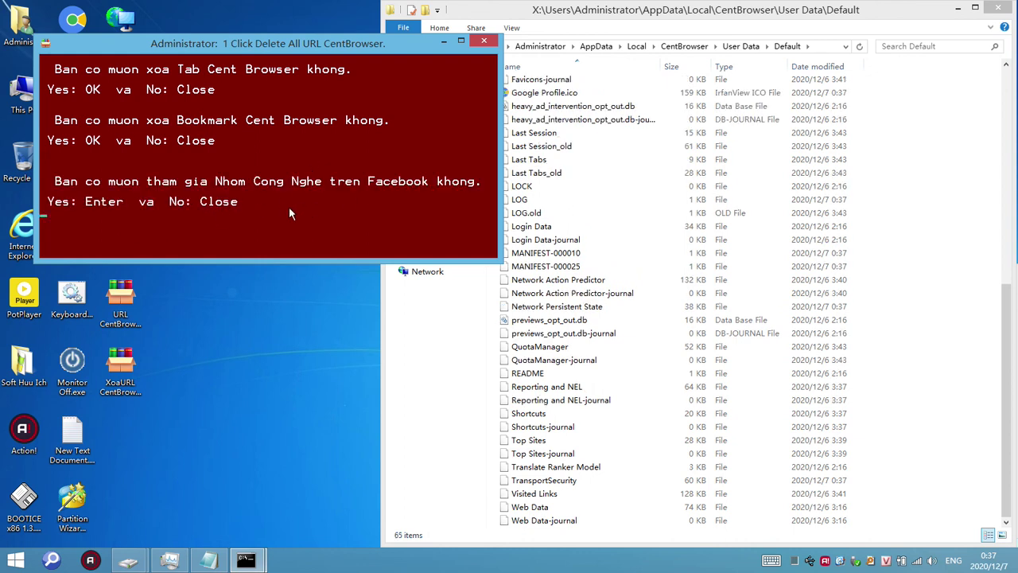
{"action": "key", "text": "Return"}
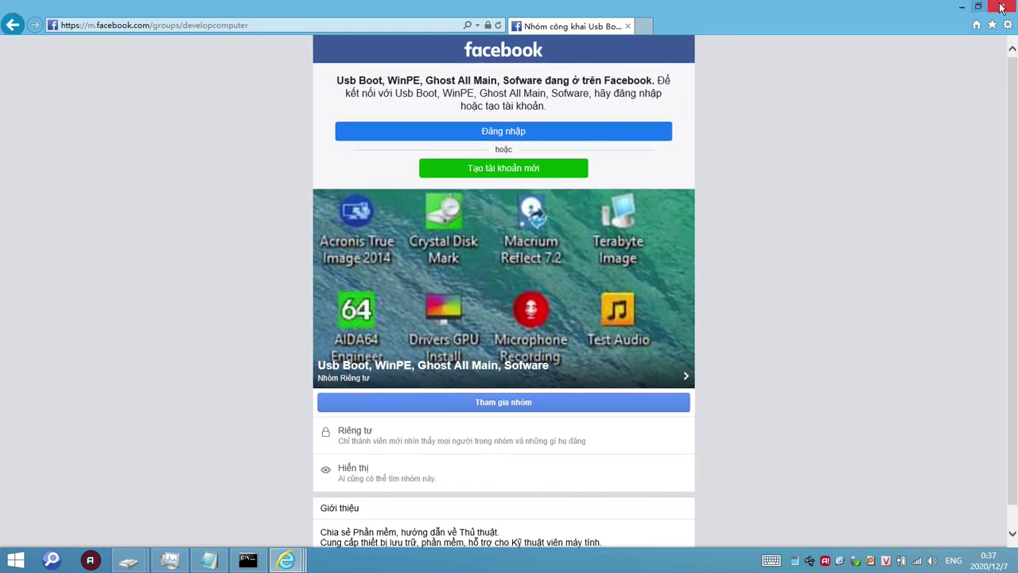
{"action": "left_click", "coordinate": [1004, 7]}
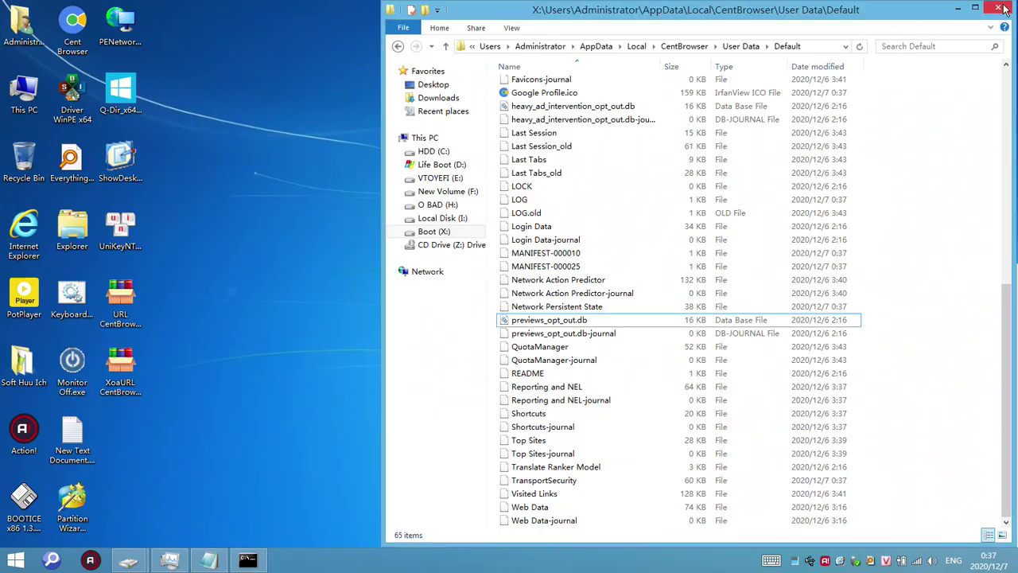
Step: Move the Cent Browser desktop shortcut below the XoaURL CentBrowser icon
{"action": "left_click", "coordinate": [120, 372]}
{"action": "left_click_drag", "start_coordinate": [72, 30], "coordinate": [151, 437]}
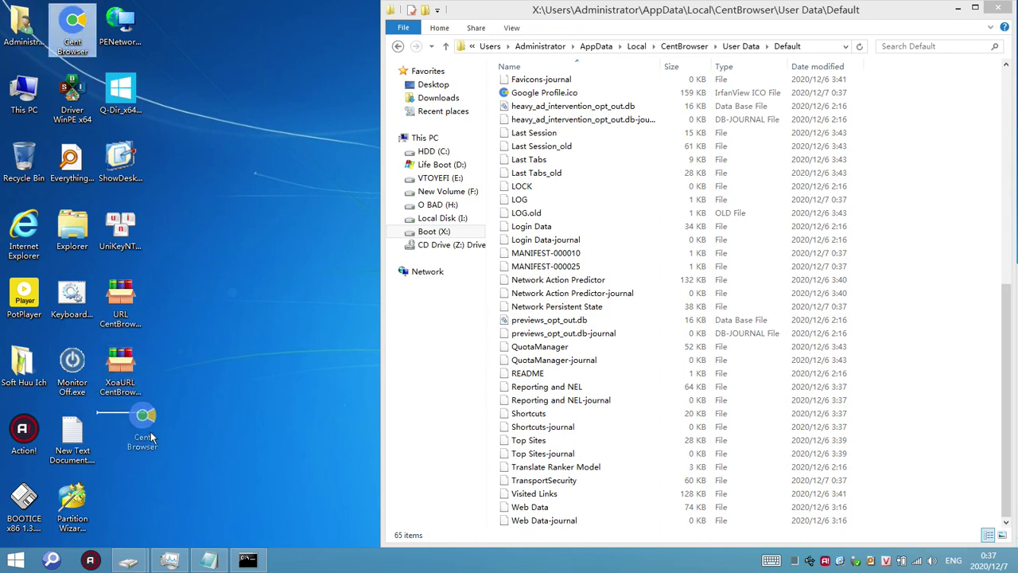